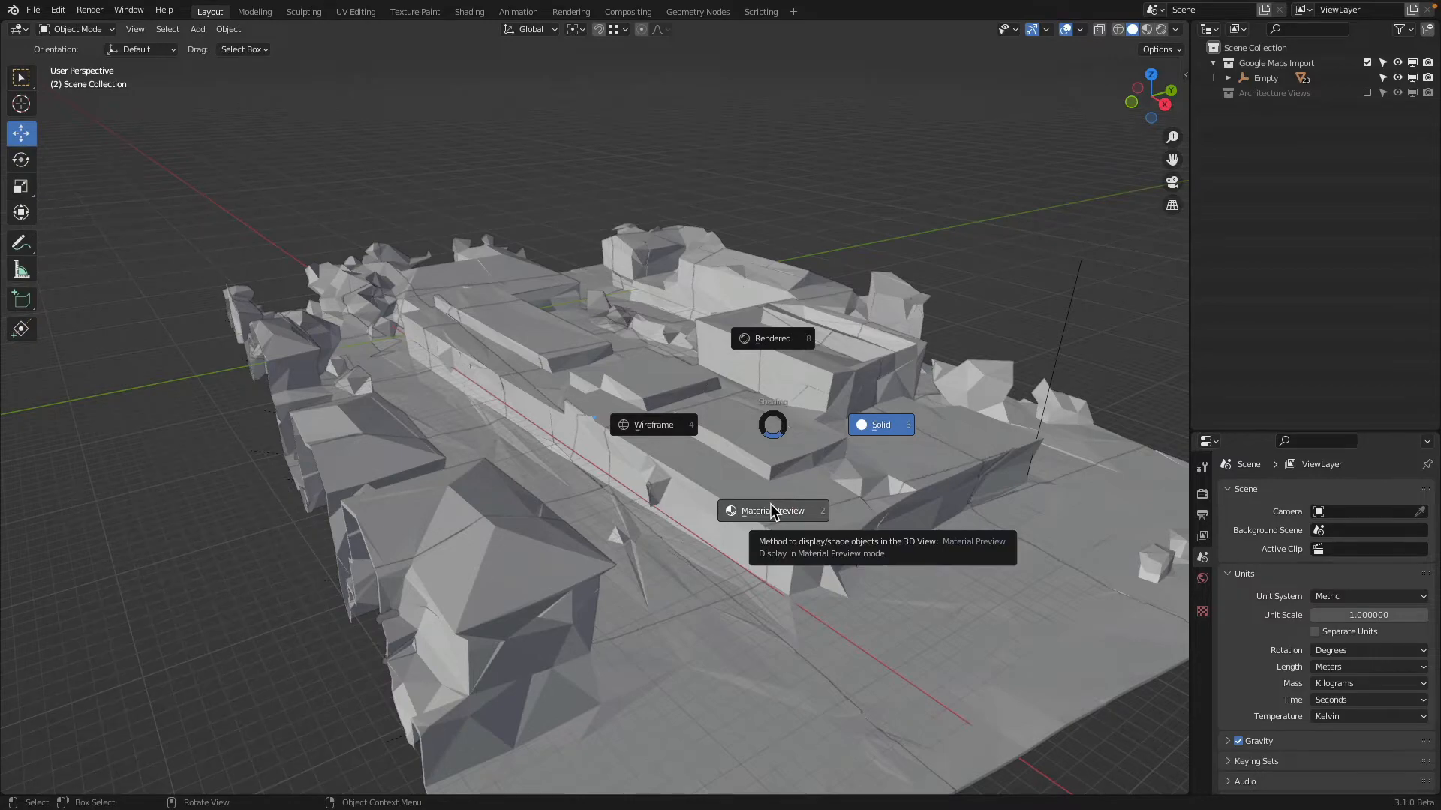
Display the imported site model in Material Preview shading and examine the school building in perspective and from above
left_click(772, 510)
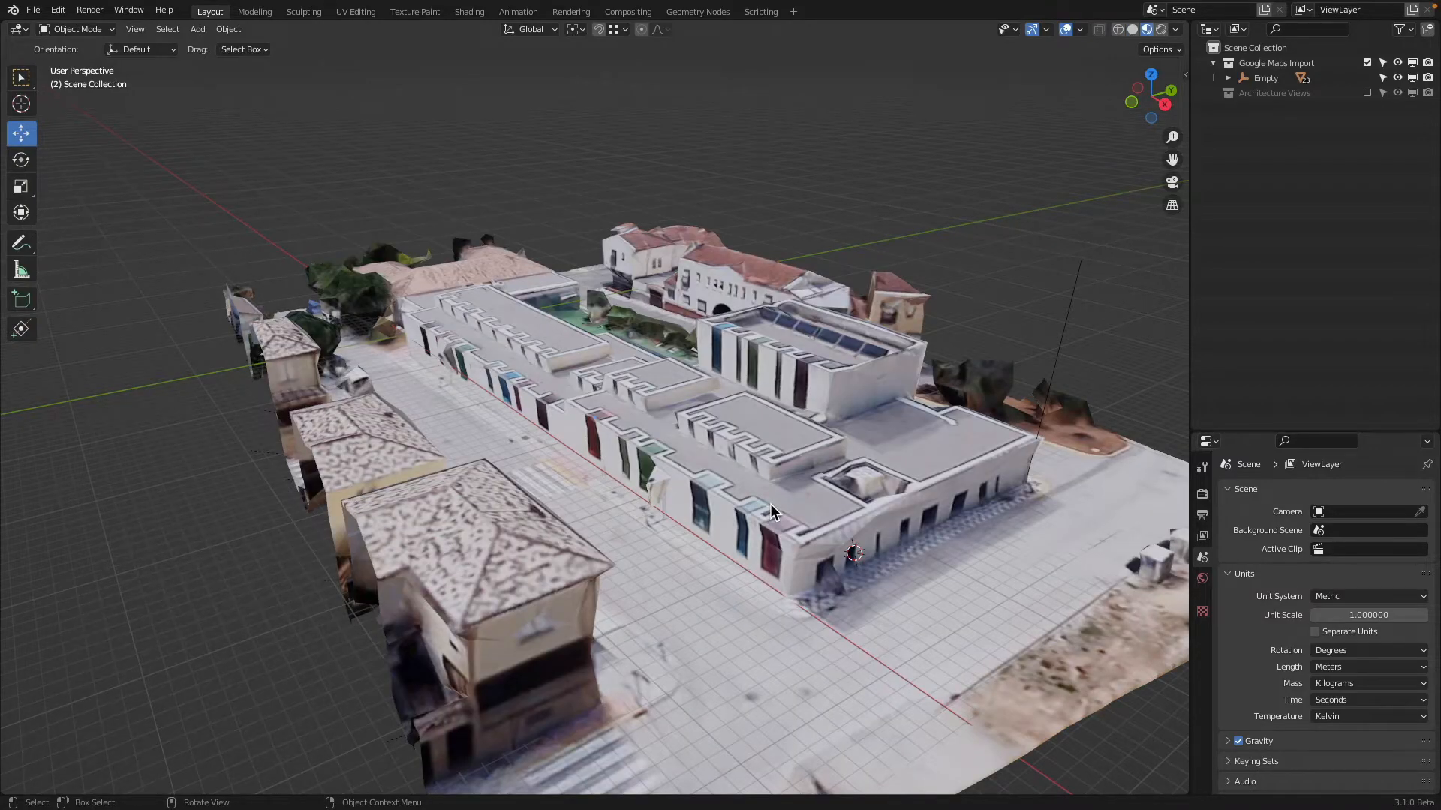
mouse_move(942, 448)
middle_mouse_down()
mouse_move(481, 458)
mouse_move(953, 457)
middle_mouse_up()
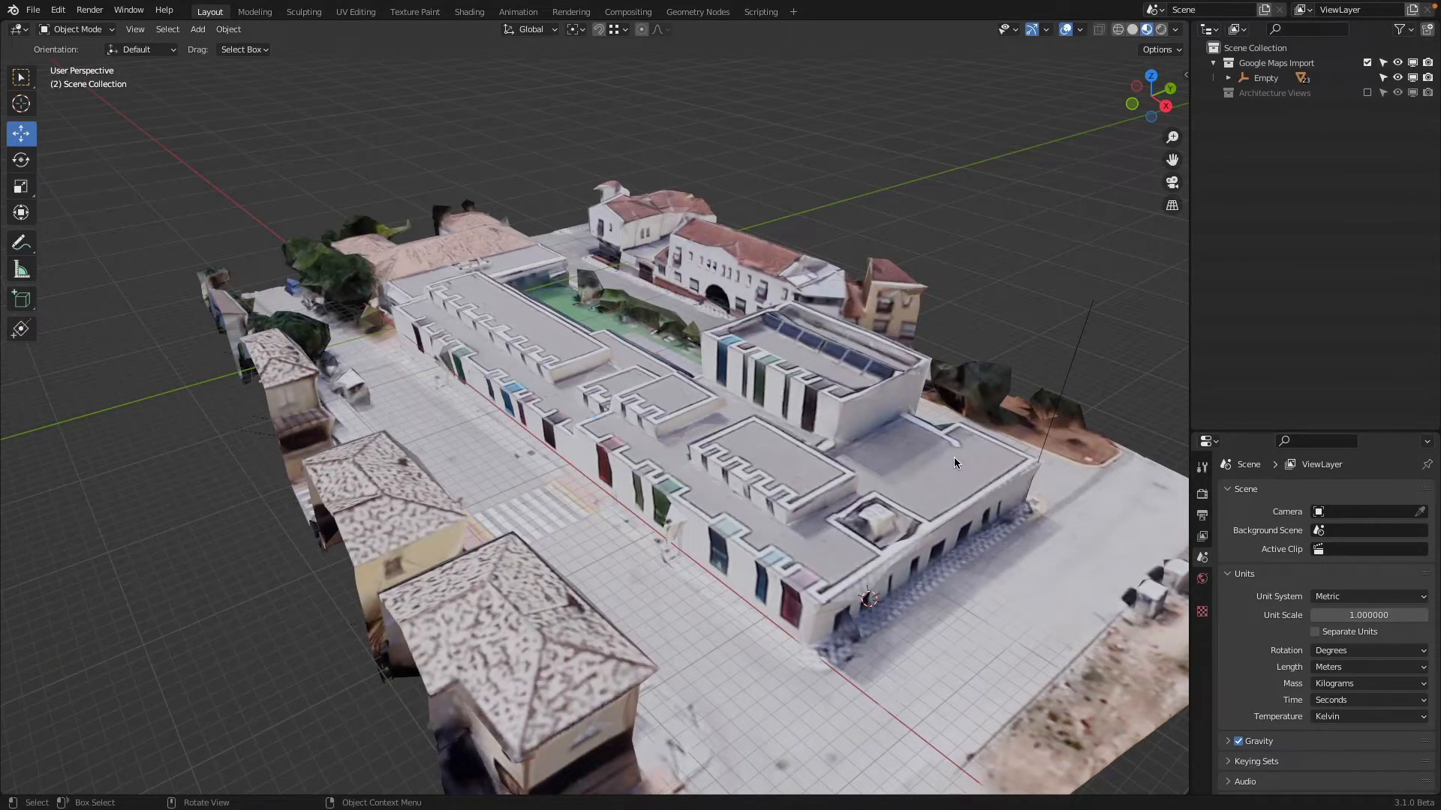
middle_click_drag(874, 533, 830, 518)
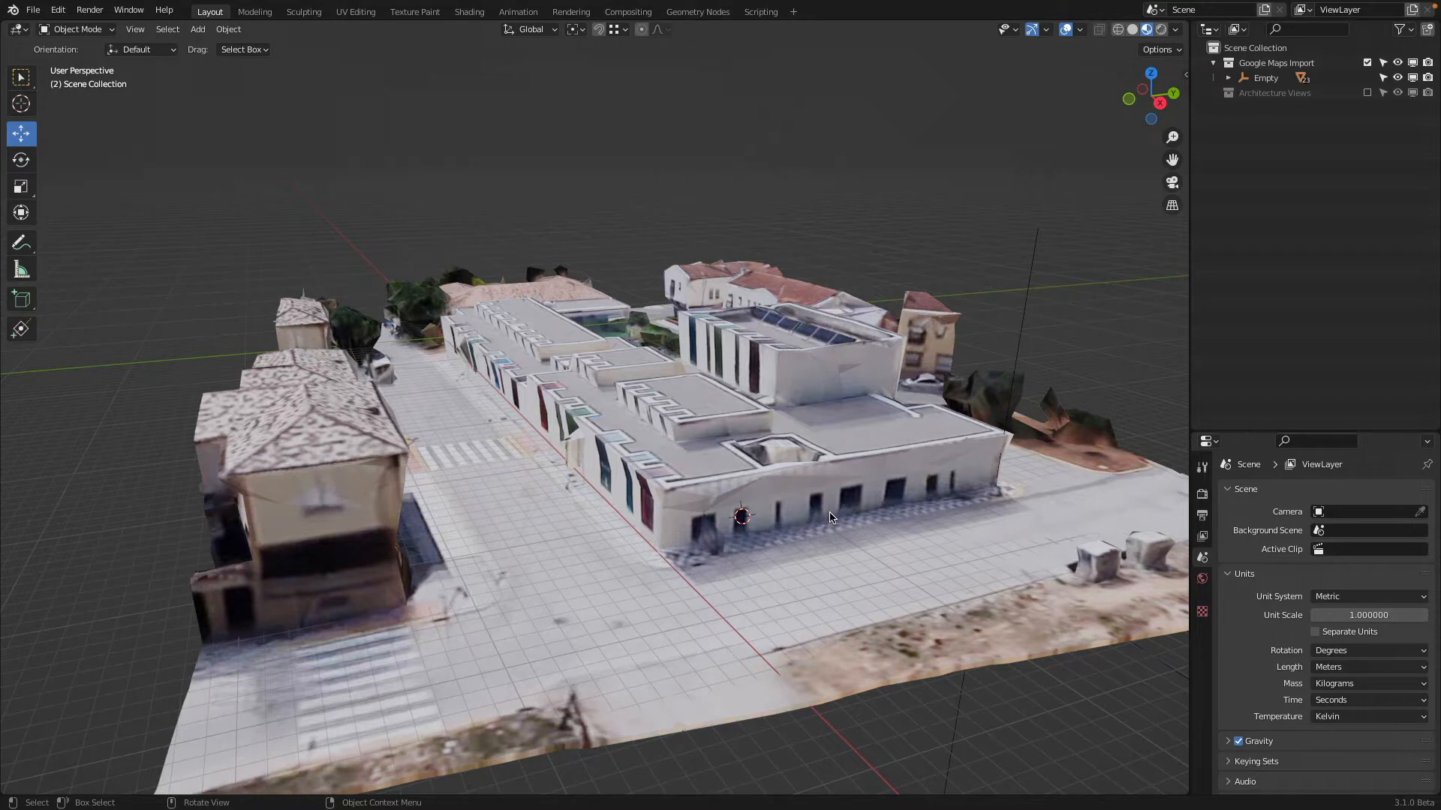
key("KP_1")
key("KP_7")
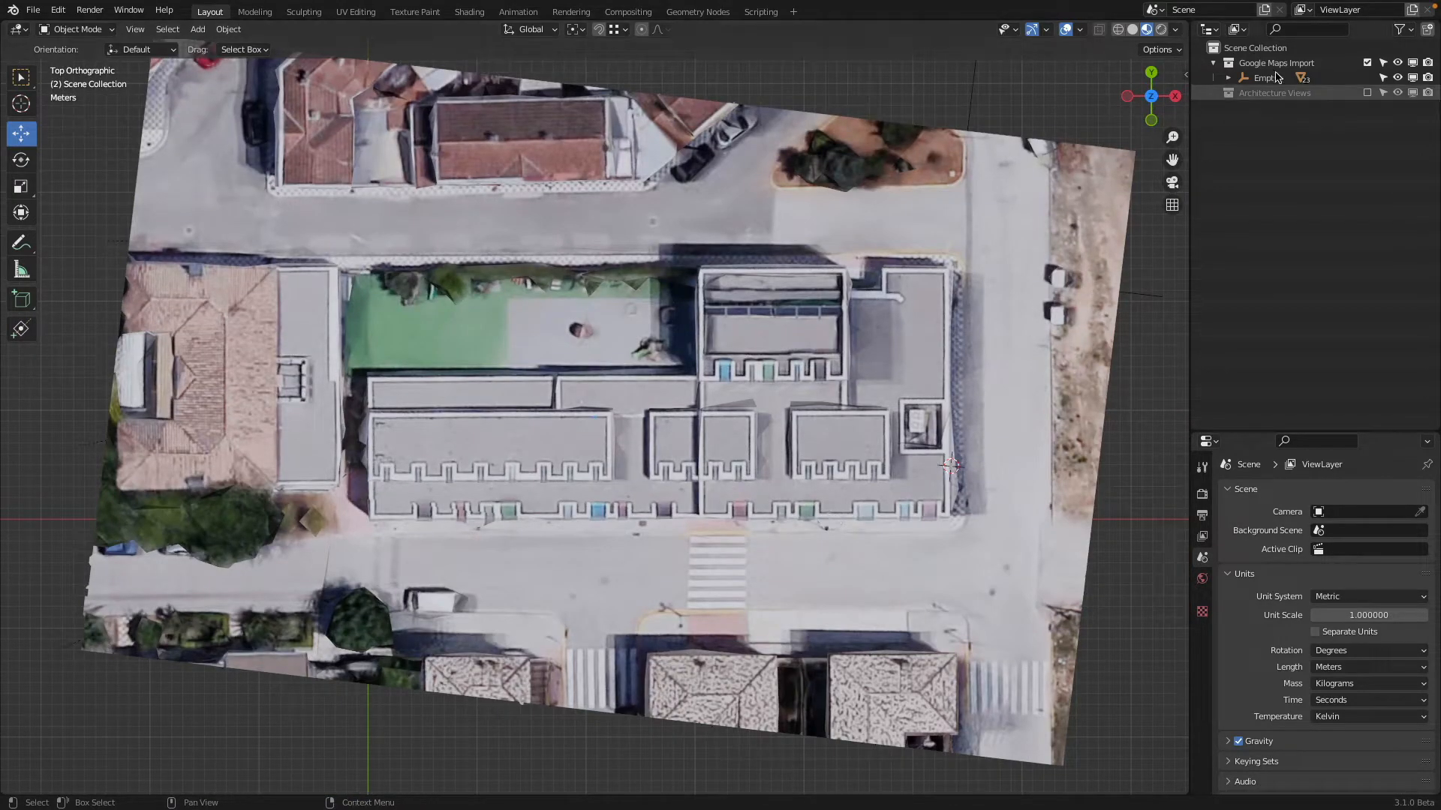
scroll(644, 387, "up", 8)
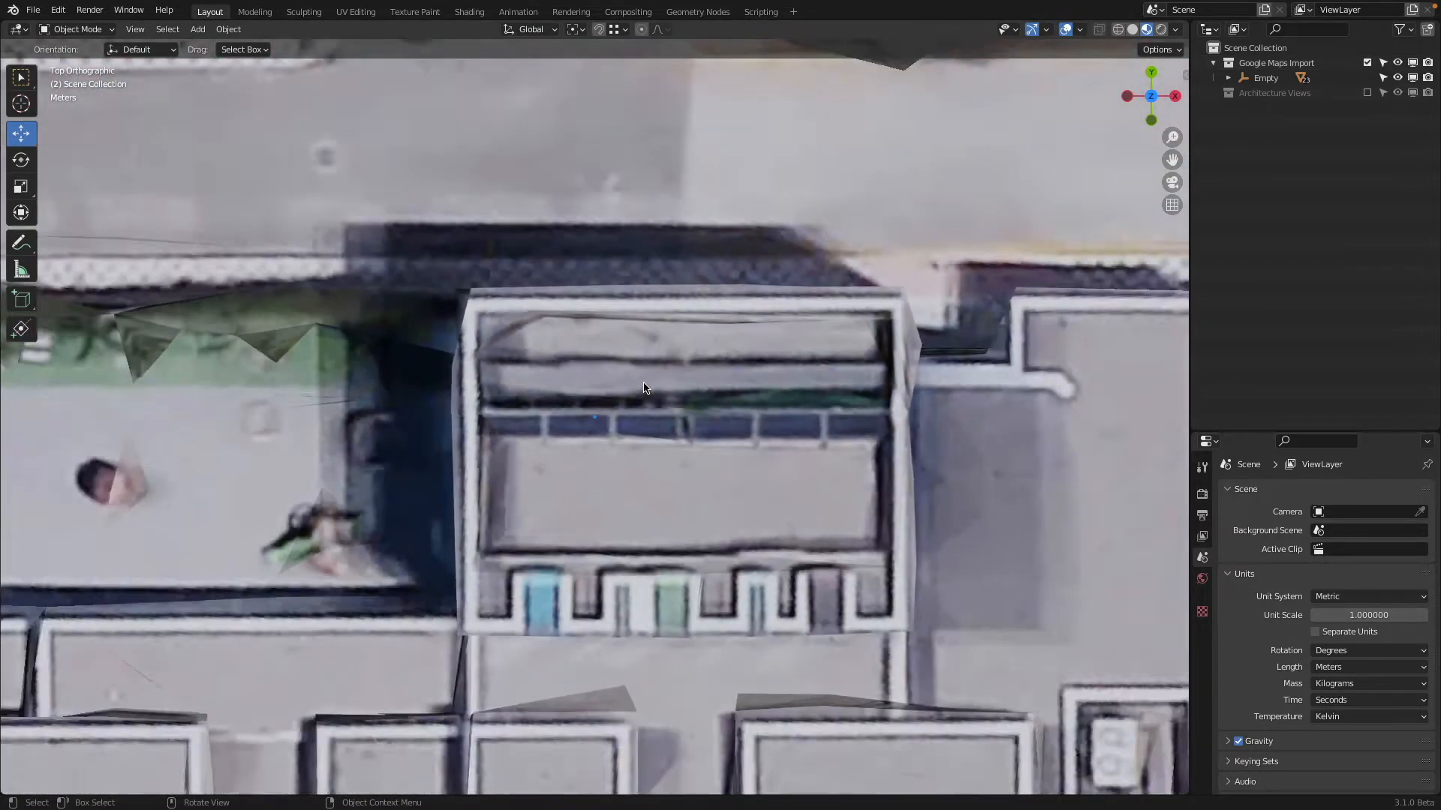
scroll(644, 387, "down", 10)
middle_click_drag(644, 387, 732, 309)
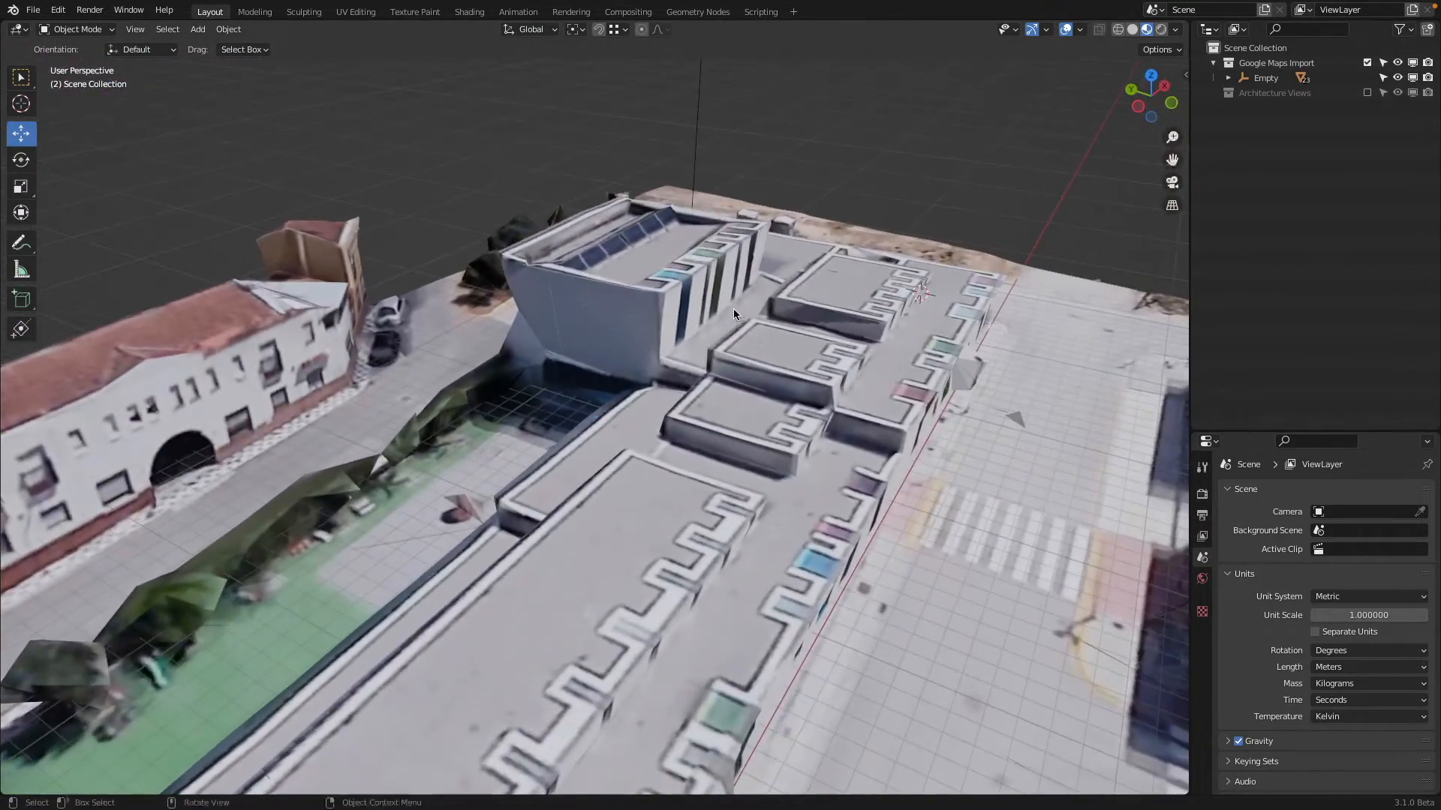
Exclude the Google Maps Import collection and include the Architecture Views collection in the view layer
left_click(1366, 63)
left_click(1366, 92)
scroll(781, 385, "up", 5)
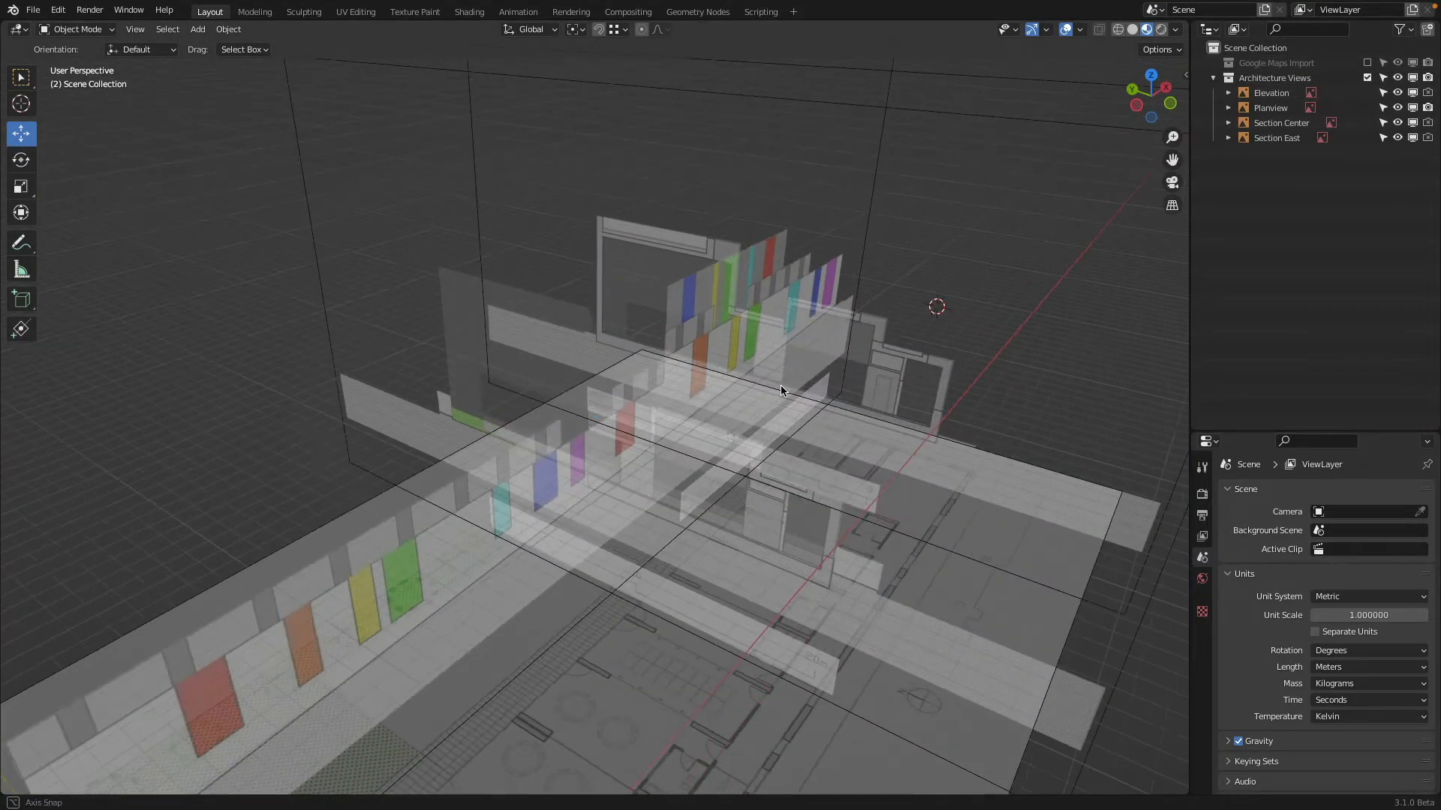
middle_click_drag(715, 349, 862, 334)
Include the Google Maps Import collection again and toggle both collections off and on to compare the site model with the drawings
left_click(1366, 63)
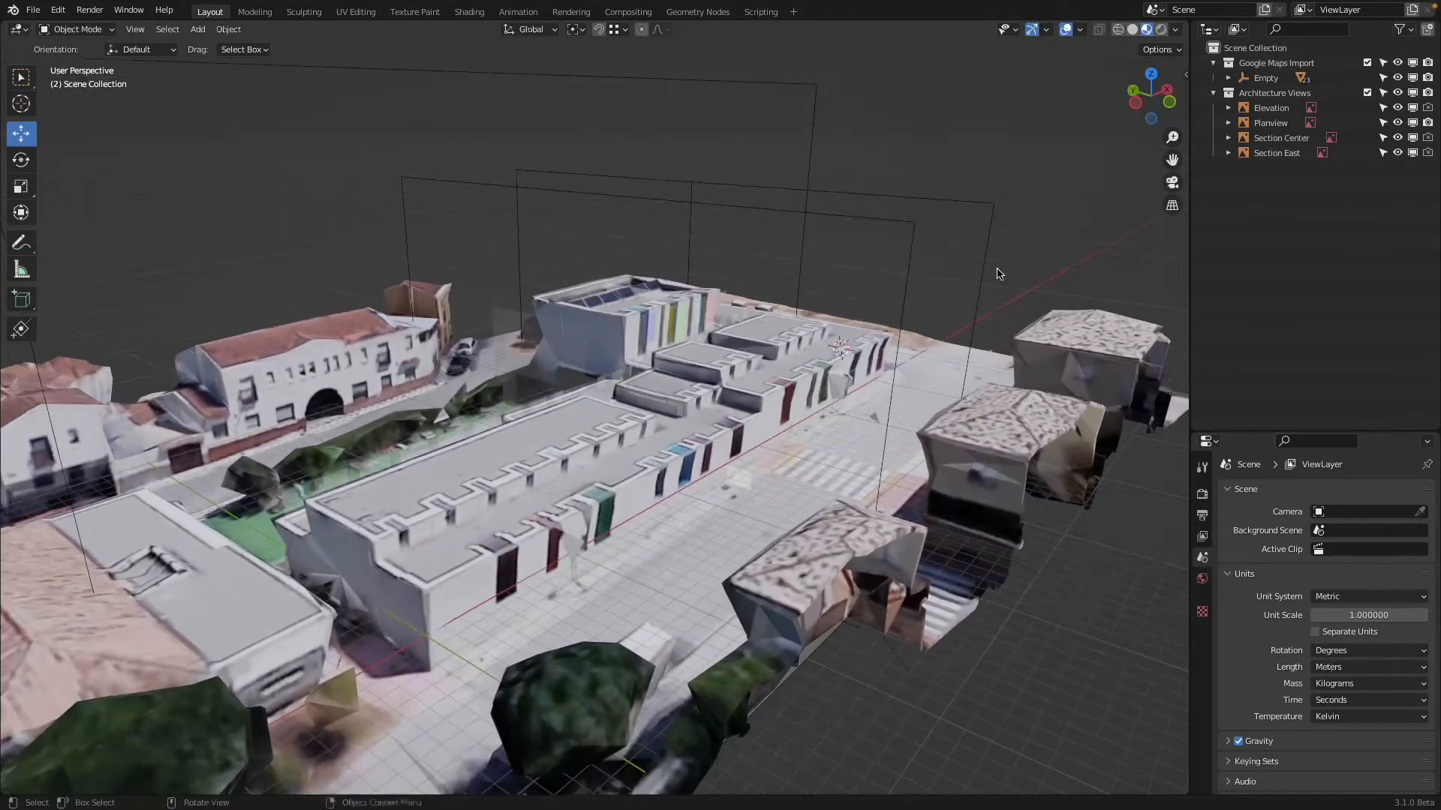
left_click(1366, 63)
left_click(1366, 63)
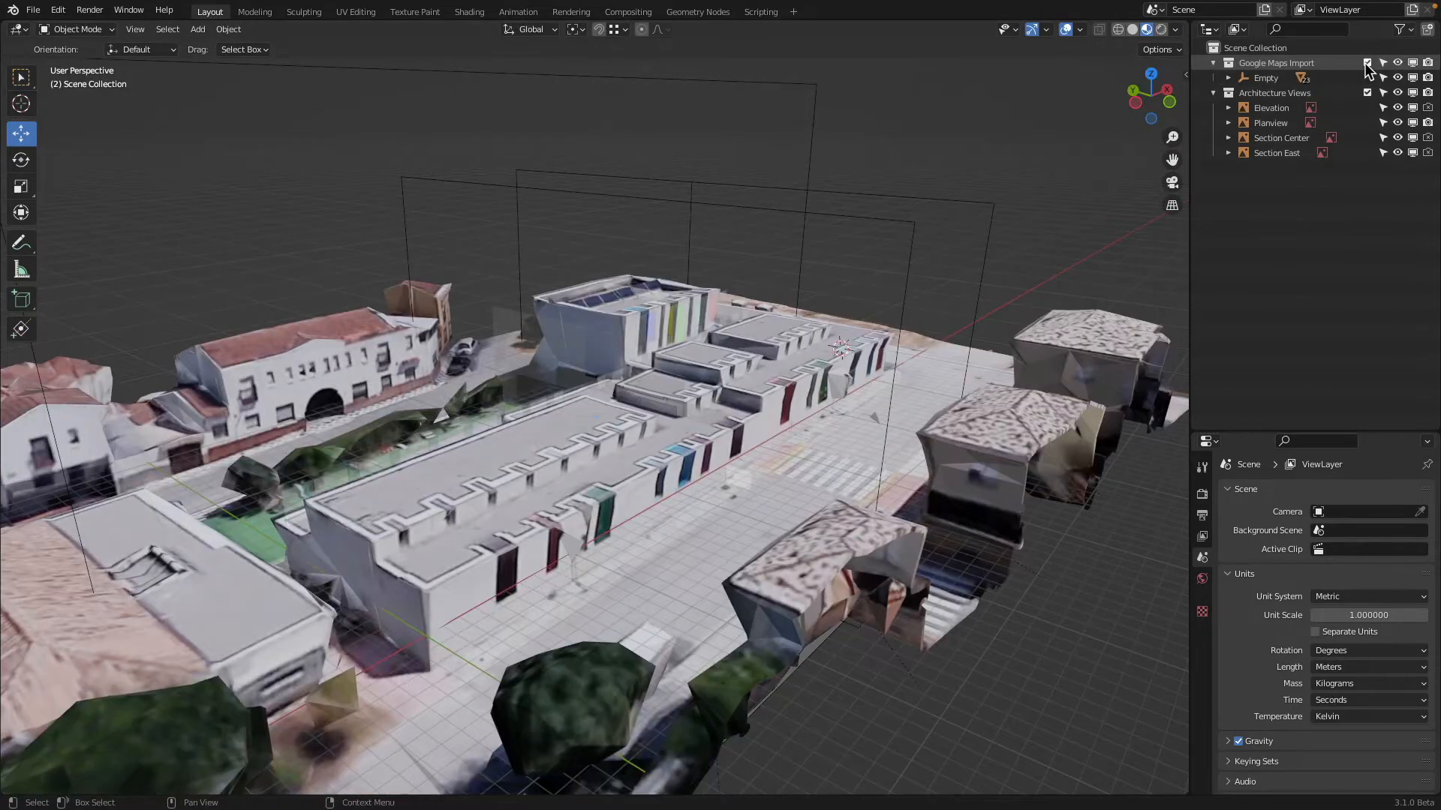
left_click(1366, 93)
left_click(1367, 93)
left_click(1366, 63)
left_click(1366, 63)
Switch to Chrome and look through the ArchDaily photo gallery of the Educational Centre in El Chaparral
key("super+Tab")
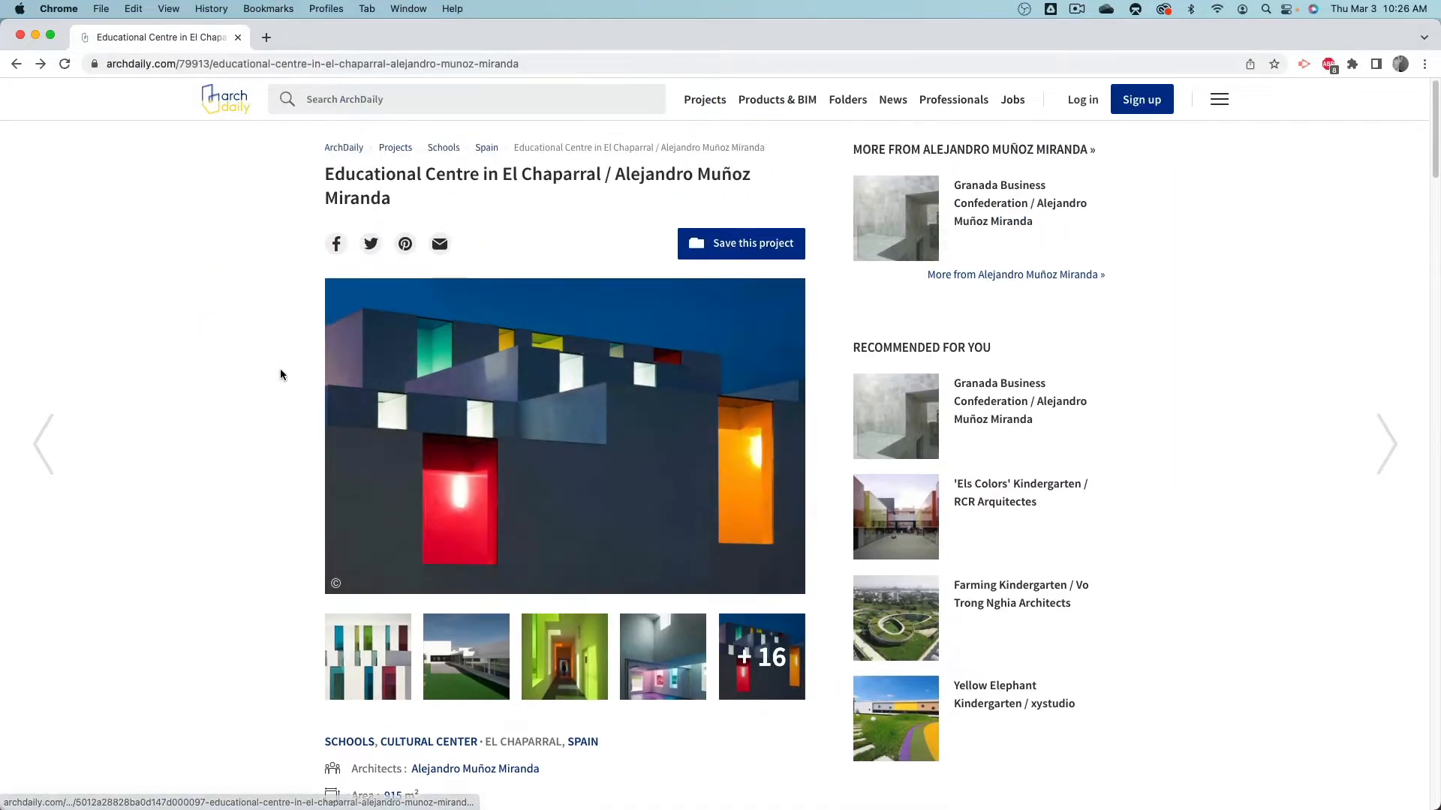
scroll(283, 373, "up", 2)
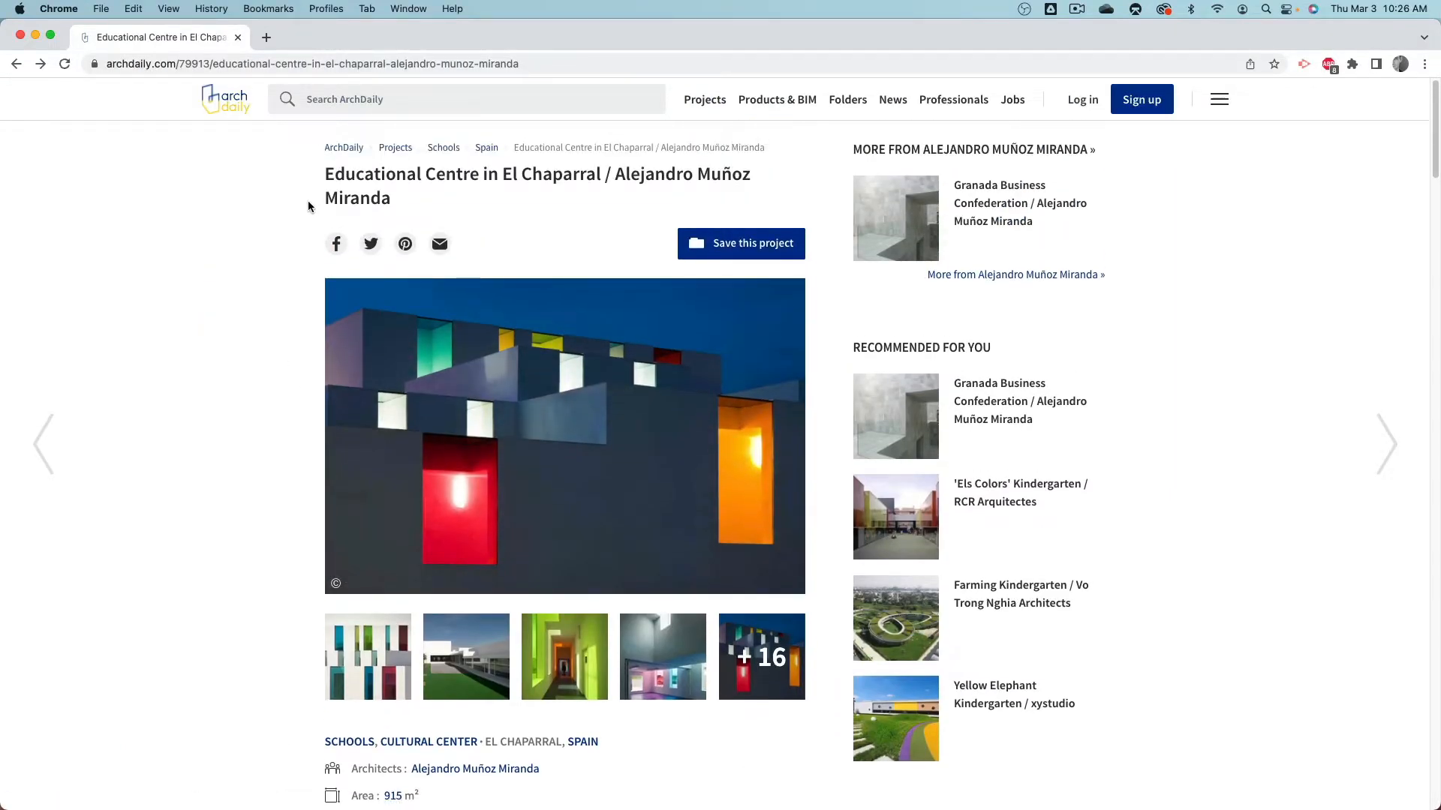
left_click(465, 656)
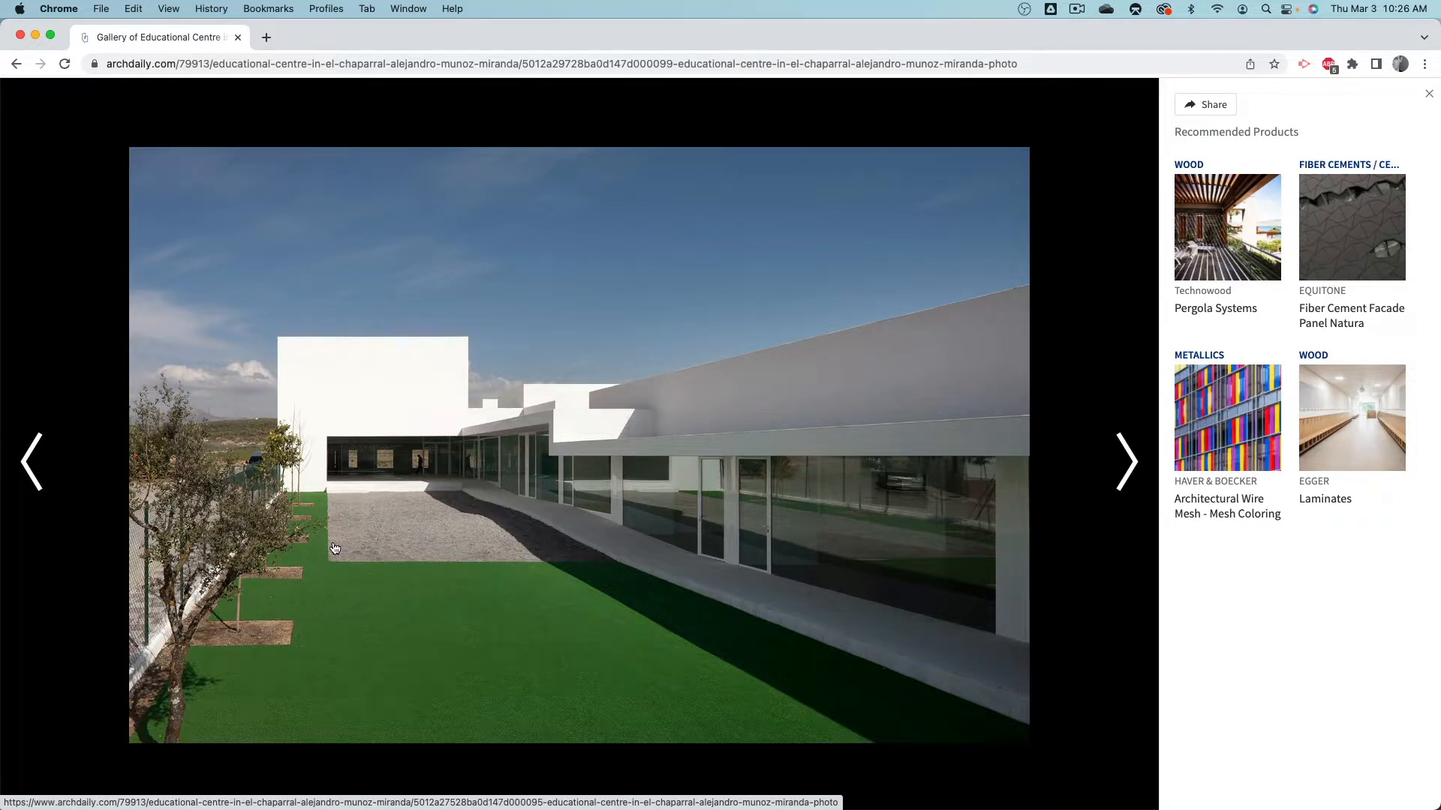
key("Right")
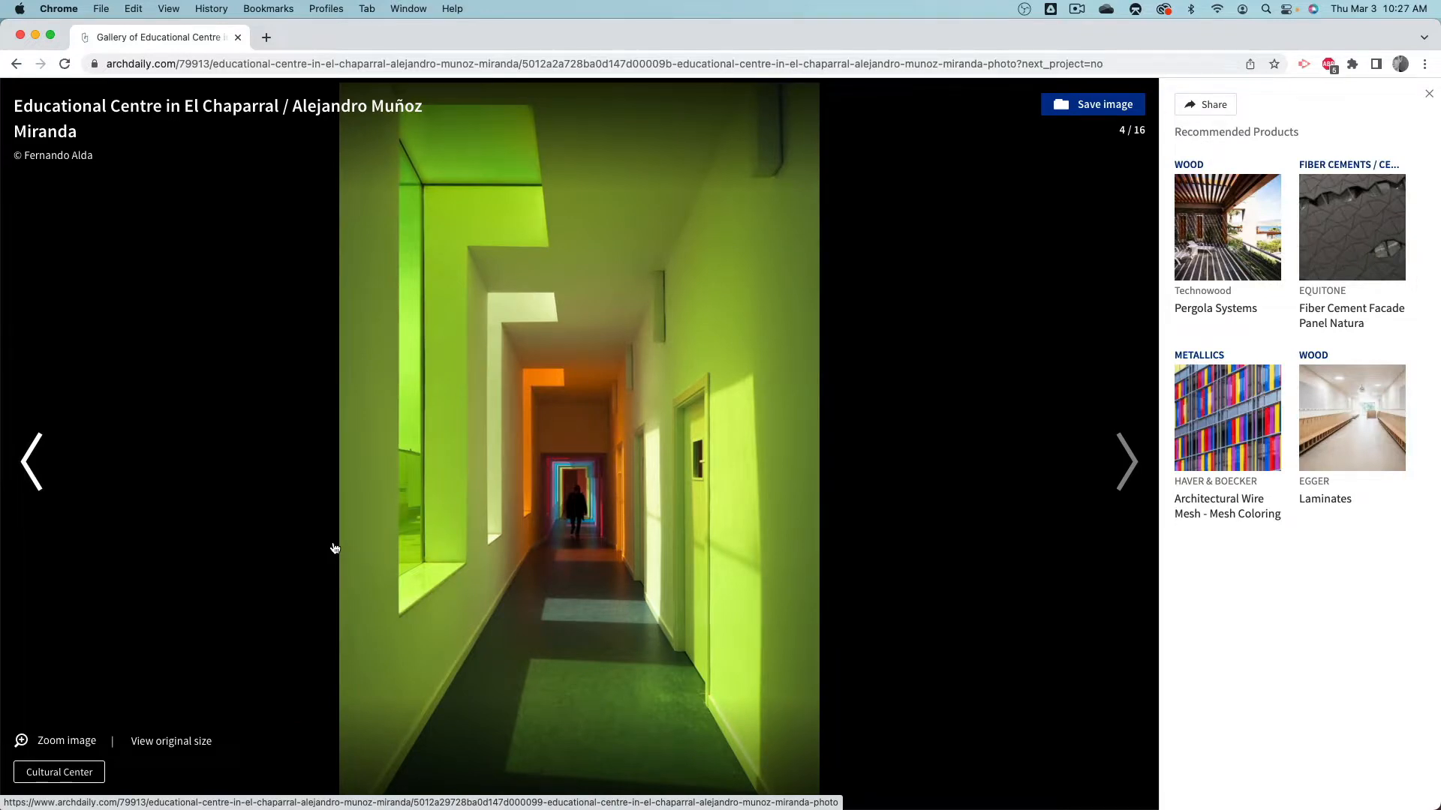
key("Right")
key("Right")
key("Right")
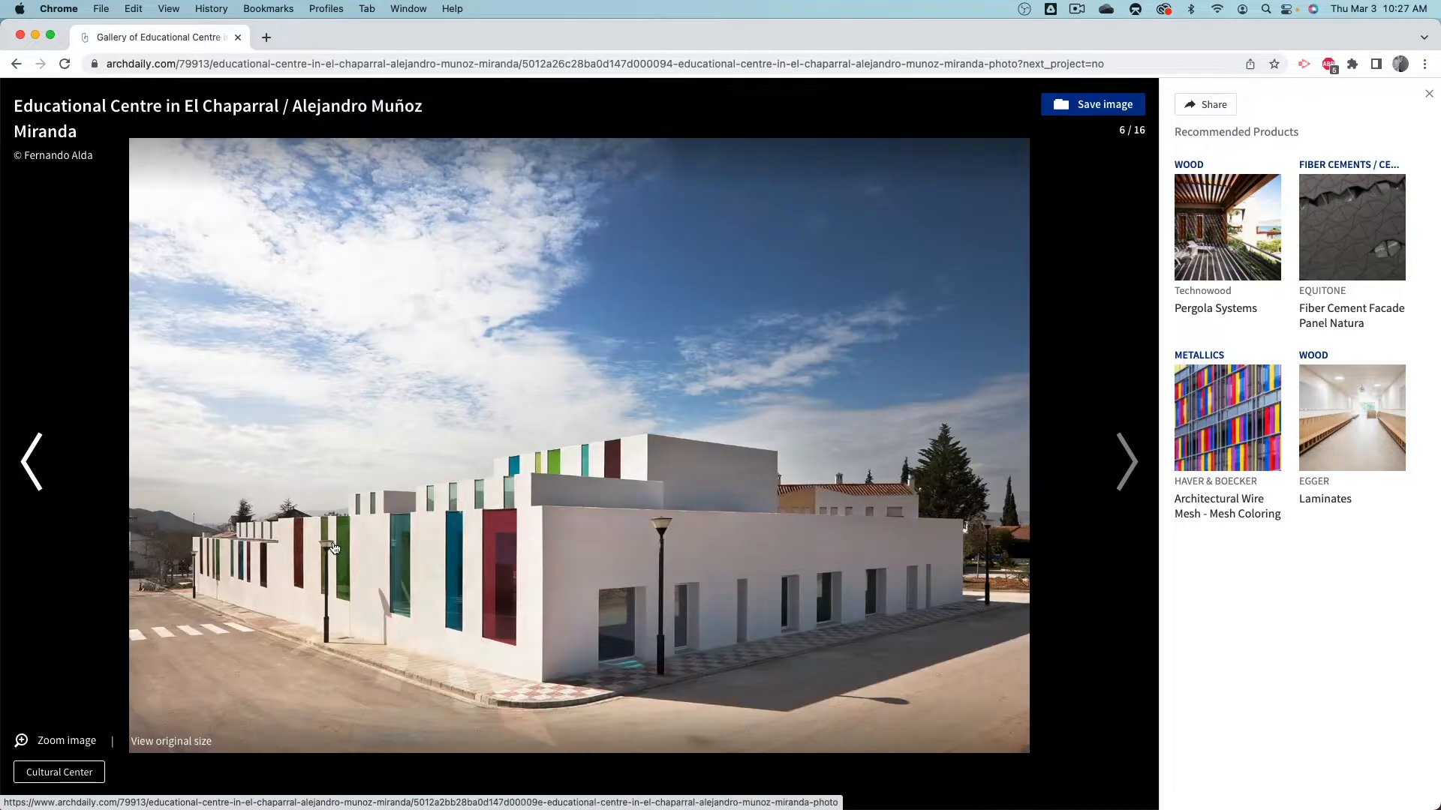
key("Right")
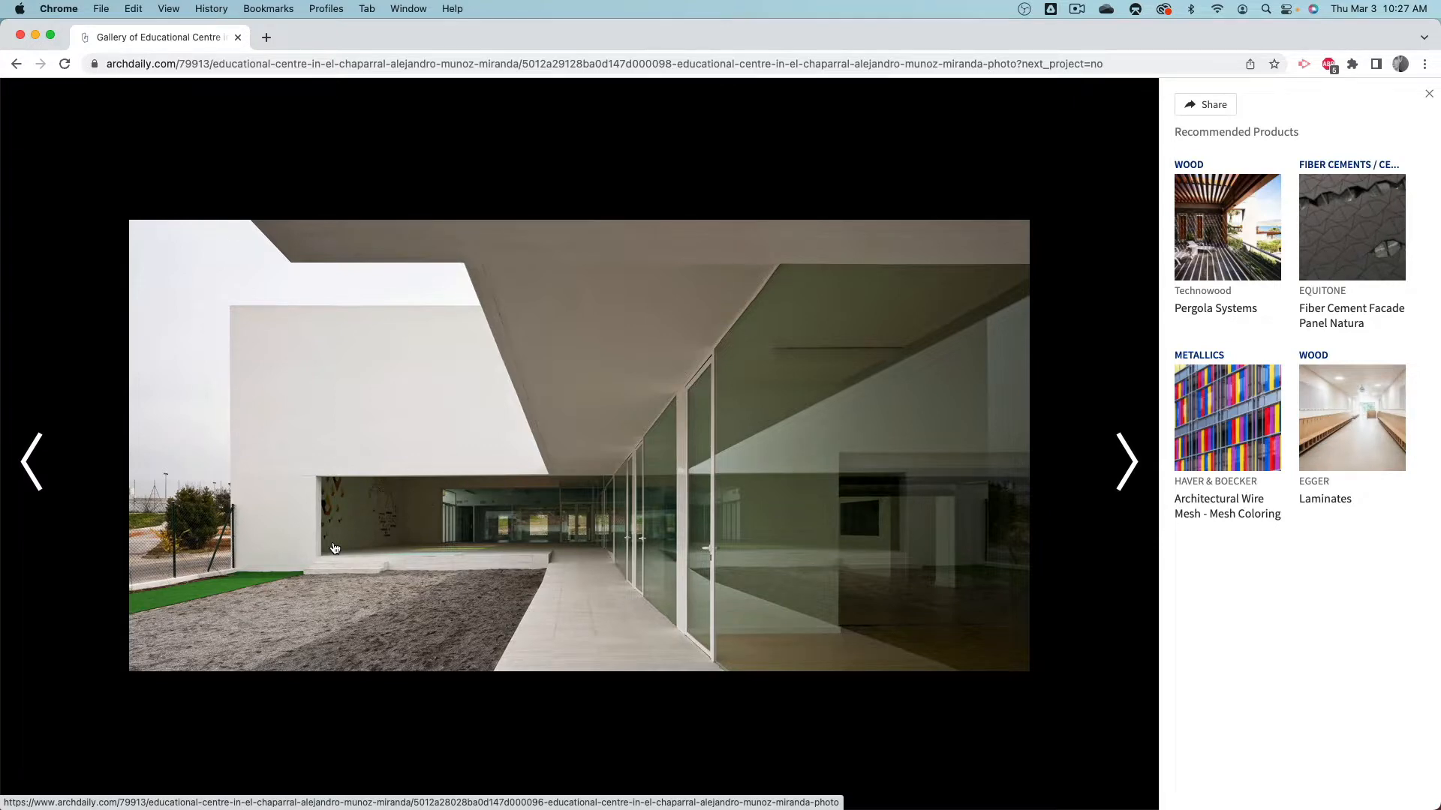
key("Right")
key("Right")
key("Right")
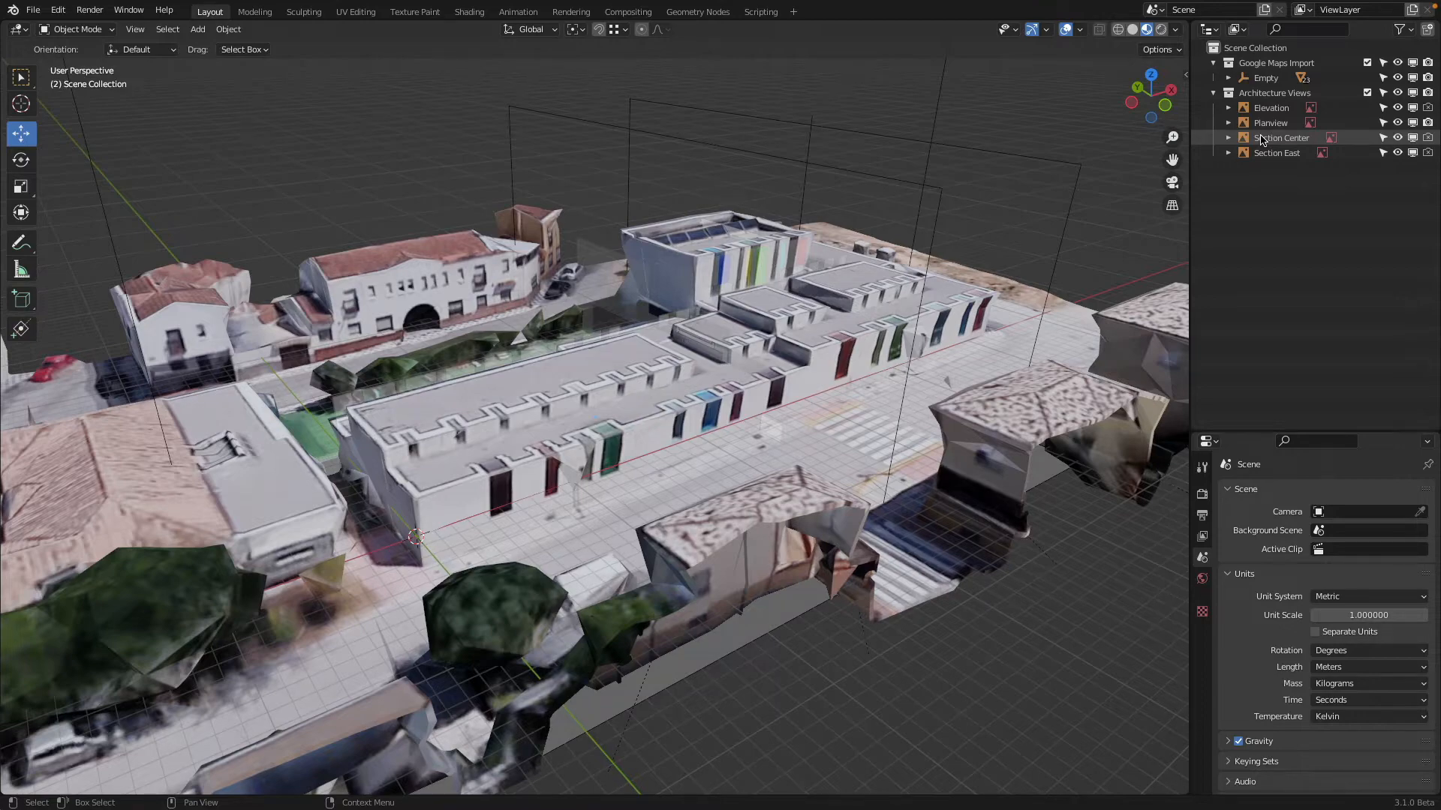
Exclude the Google Maps Import collection so only the architectural drawings show from above
middle_click_drag(968, 255, 541, 422)
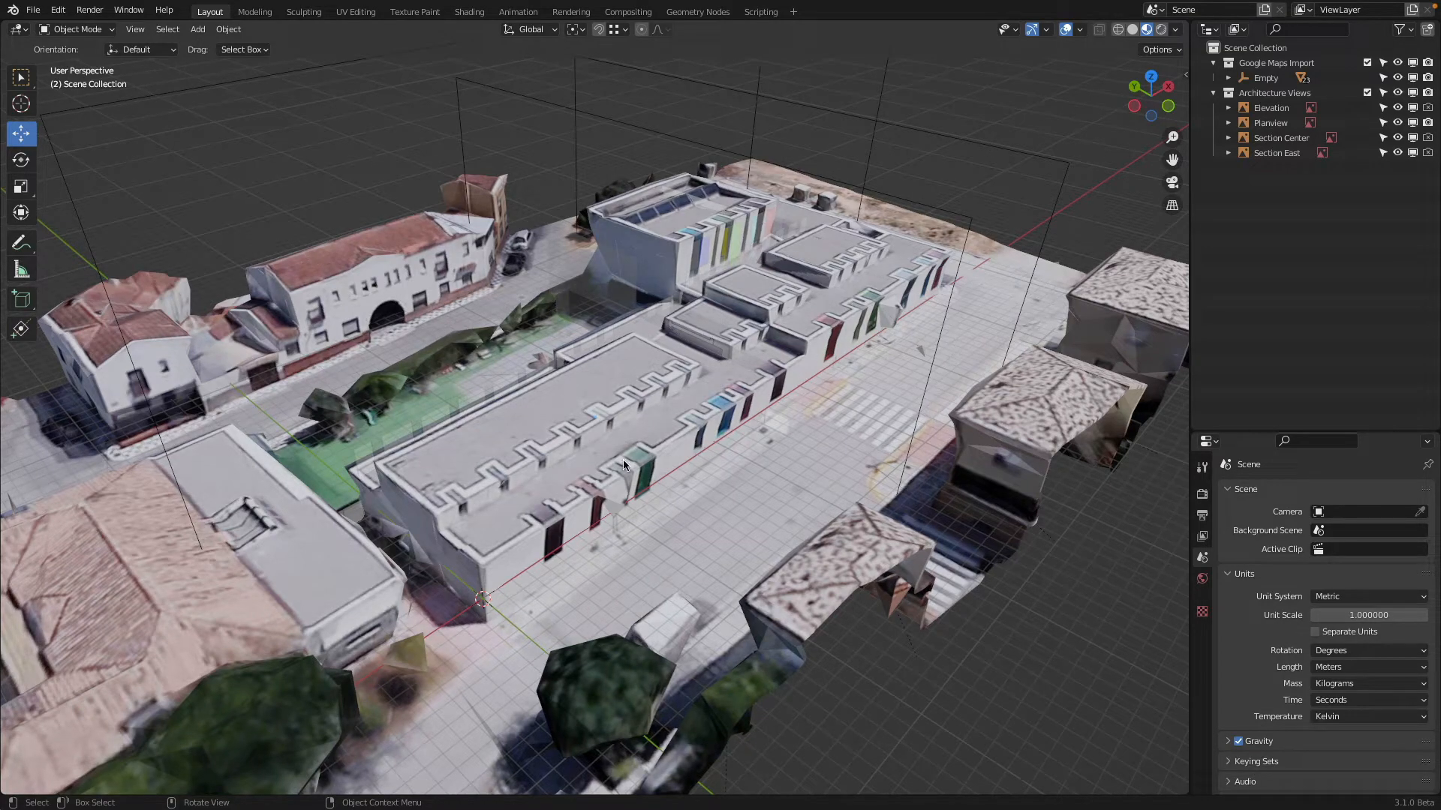
middle_click_drag(622, 465, 945, 352)
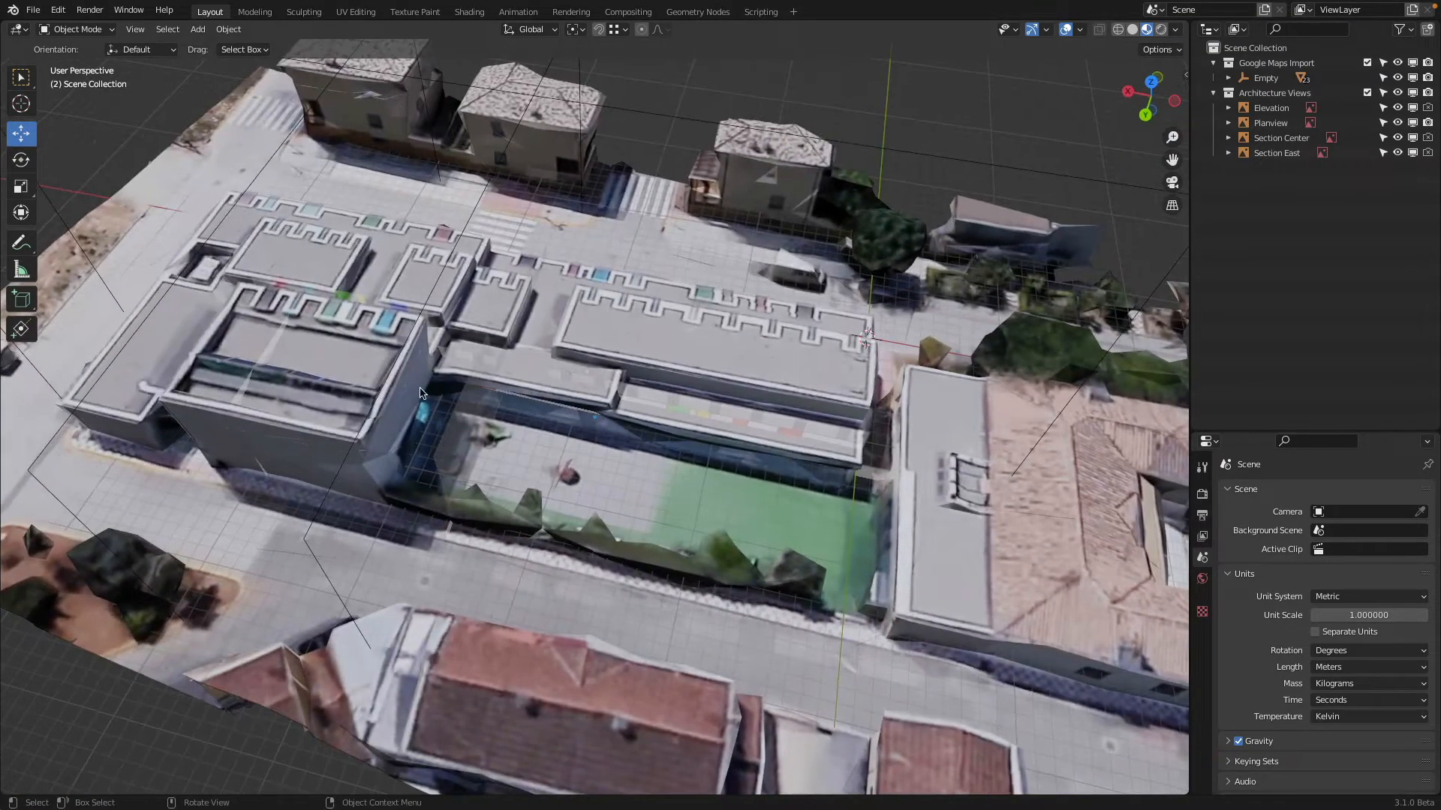
middle_click_drag(712, 432, 436, 411)
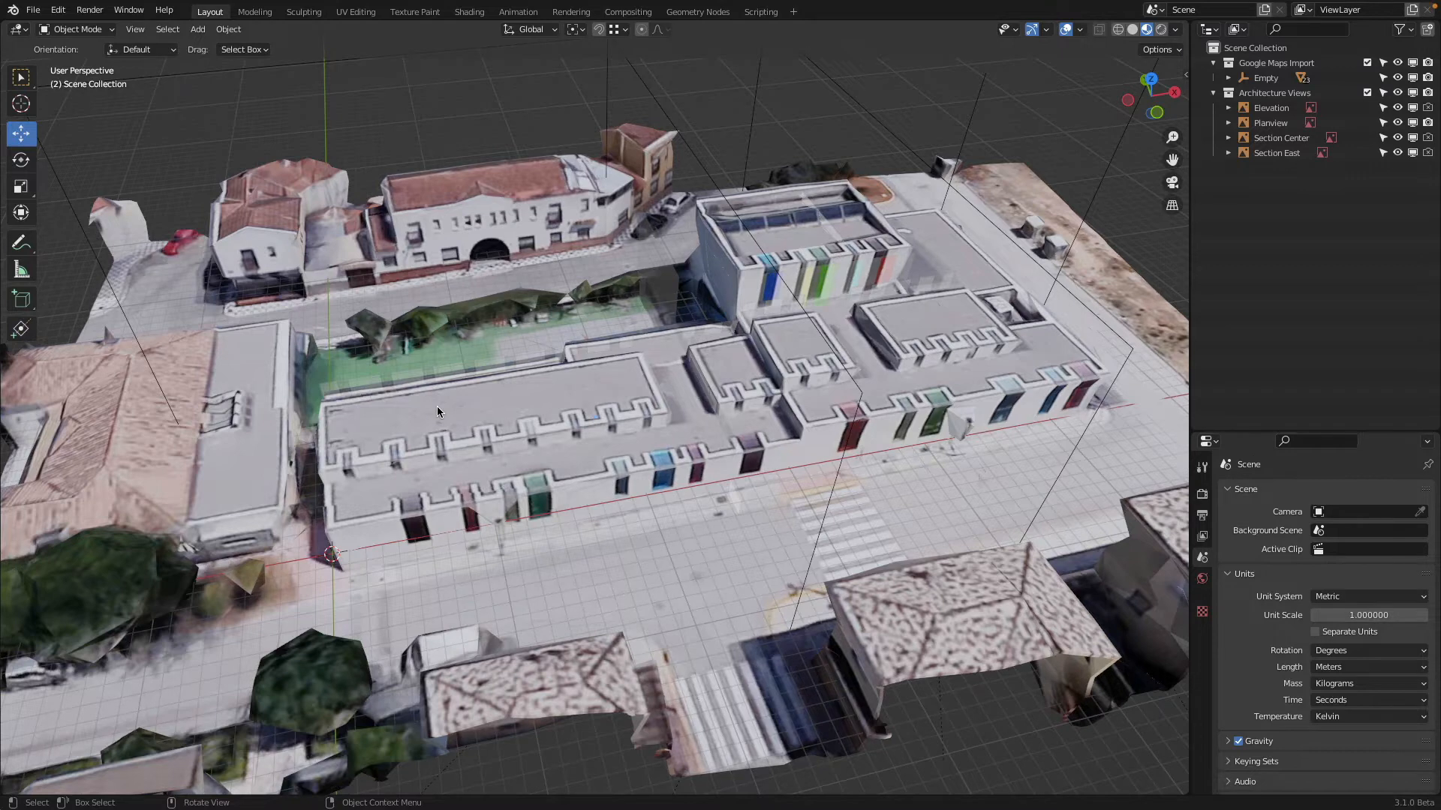
key("KP_7")
scroll(525, 431, "up", 1)
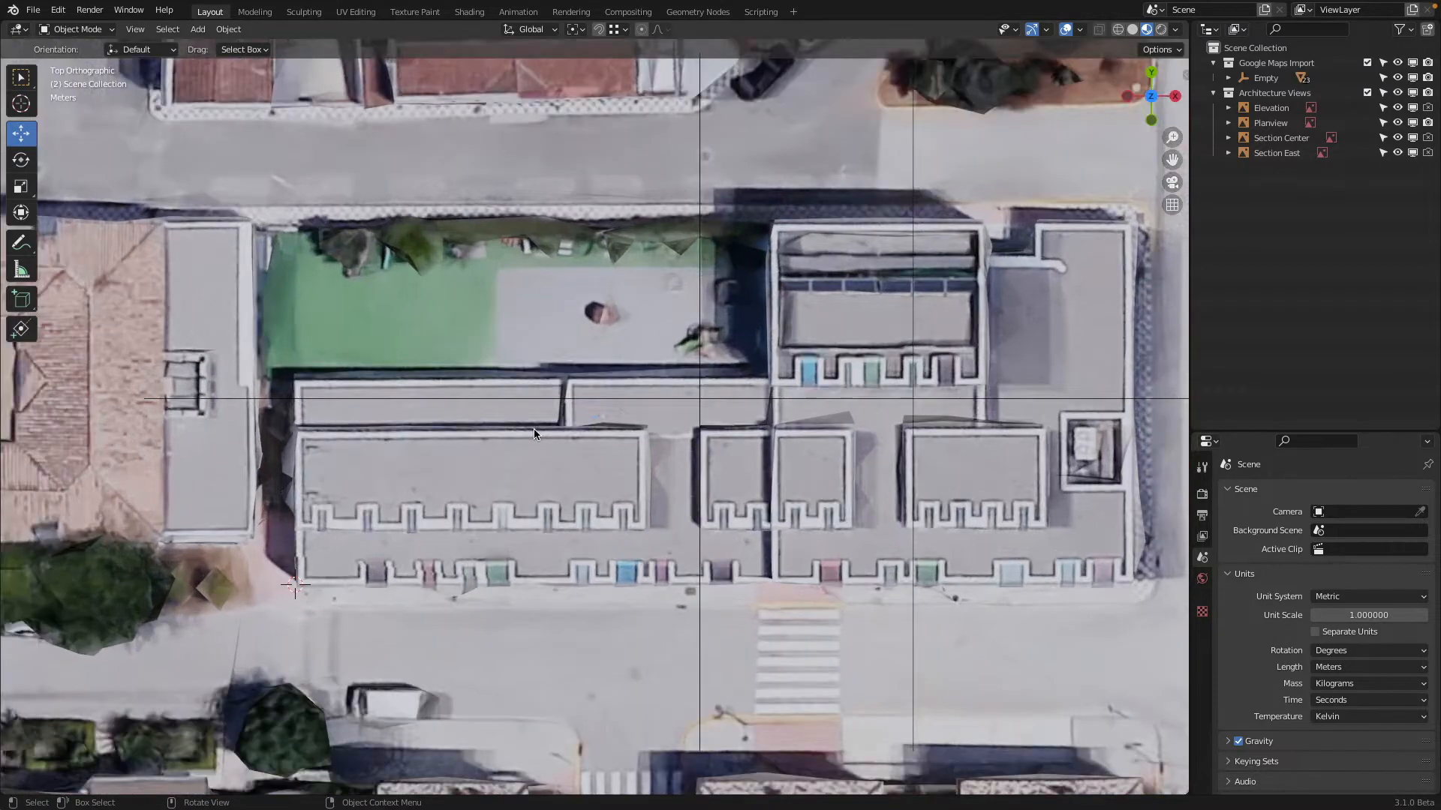
left_click(1367, 63)
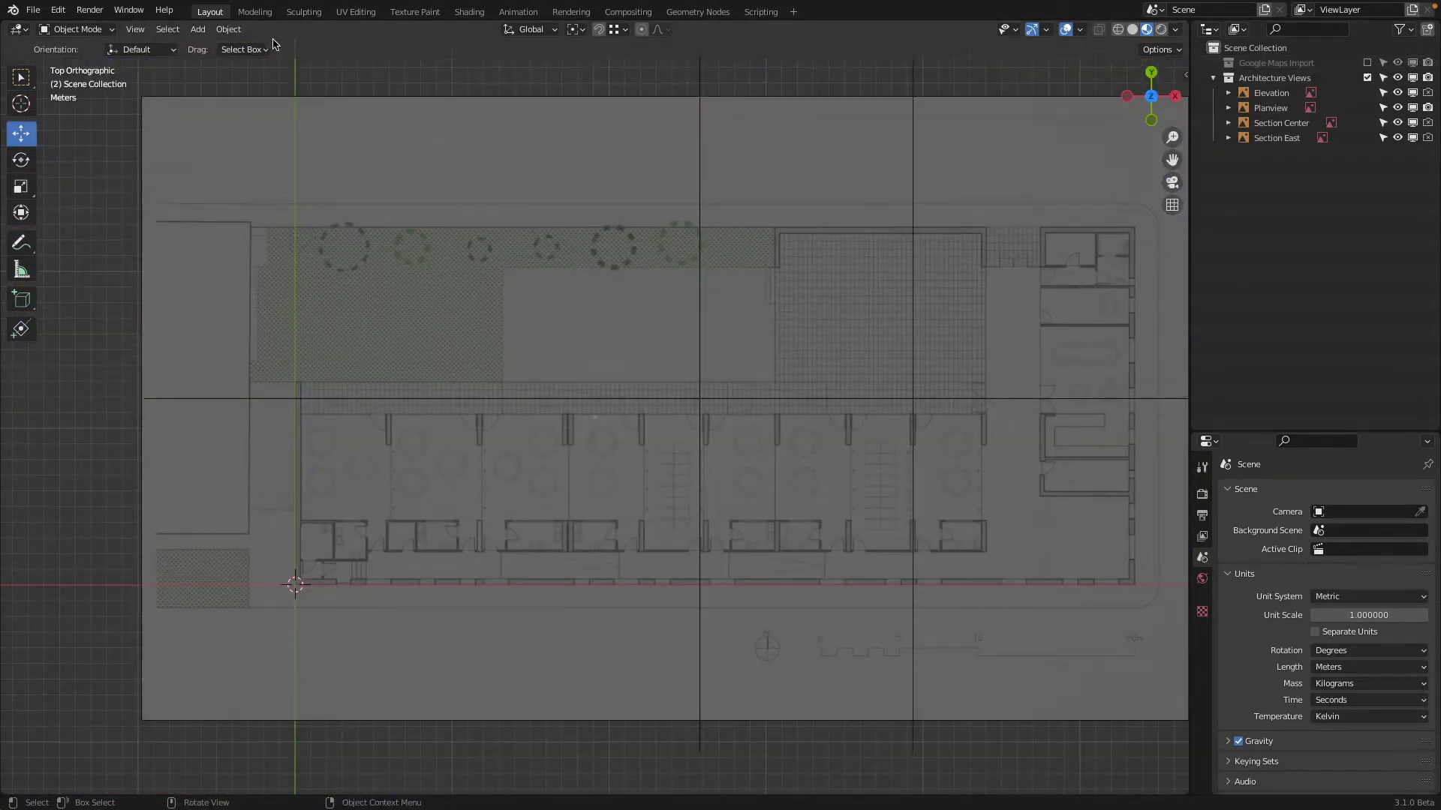
Snap the 3D cursor to the world origin and add a mesh plane there
left_click(229, 30)
key("shift+s")
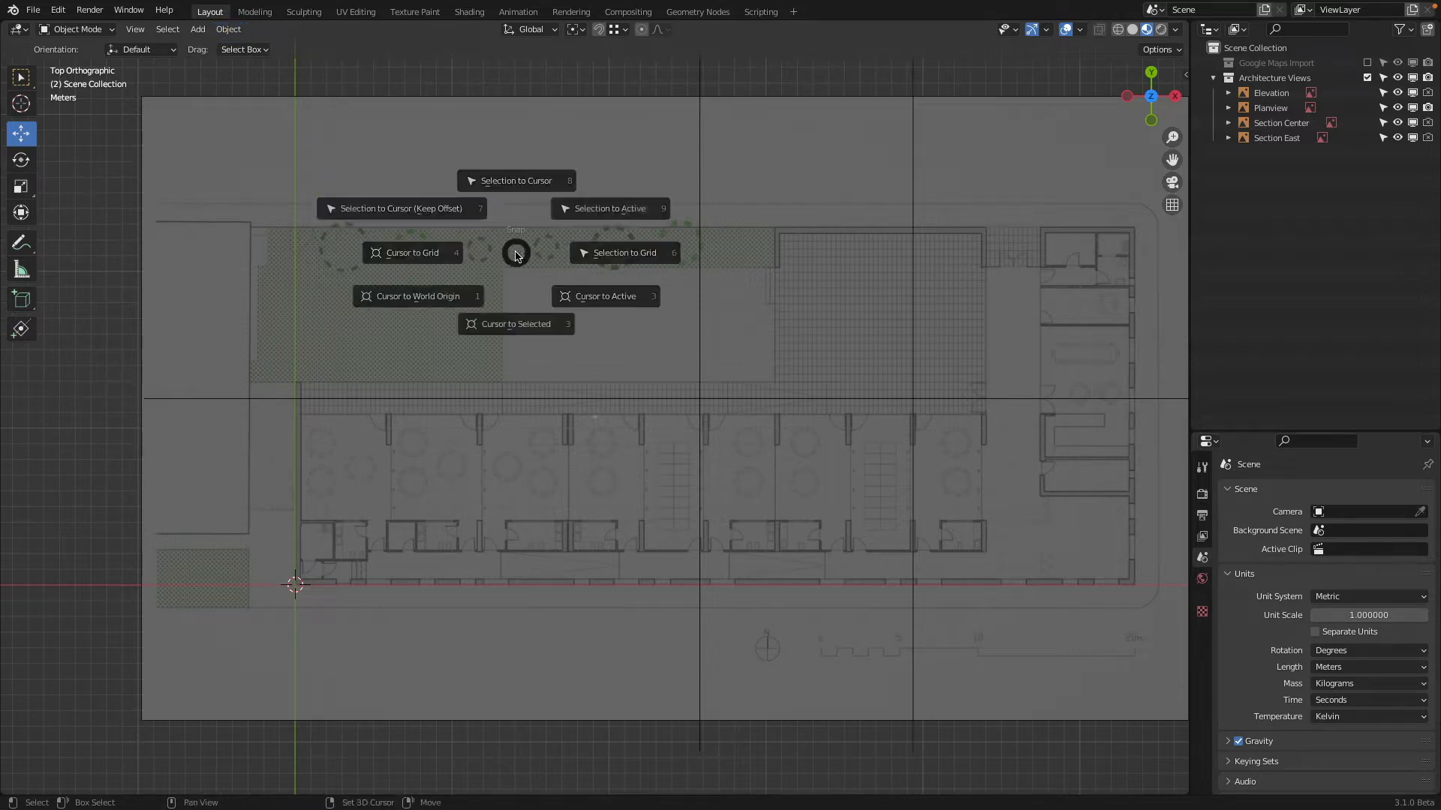
left_click(394, 315)
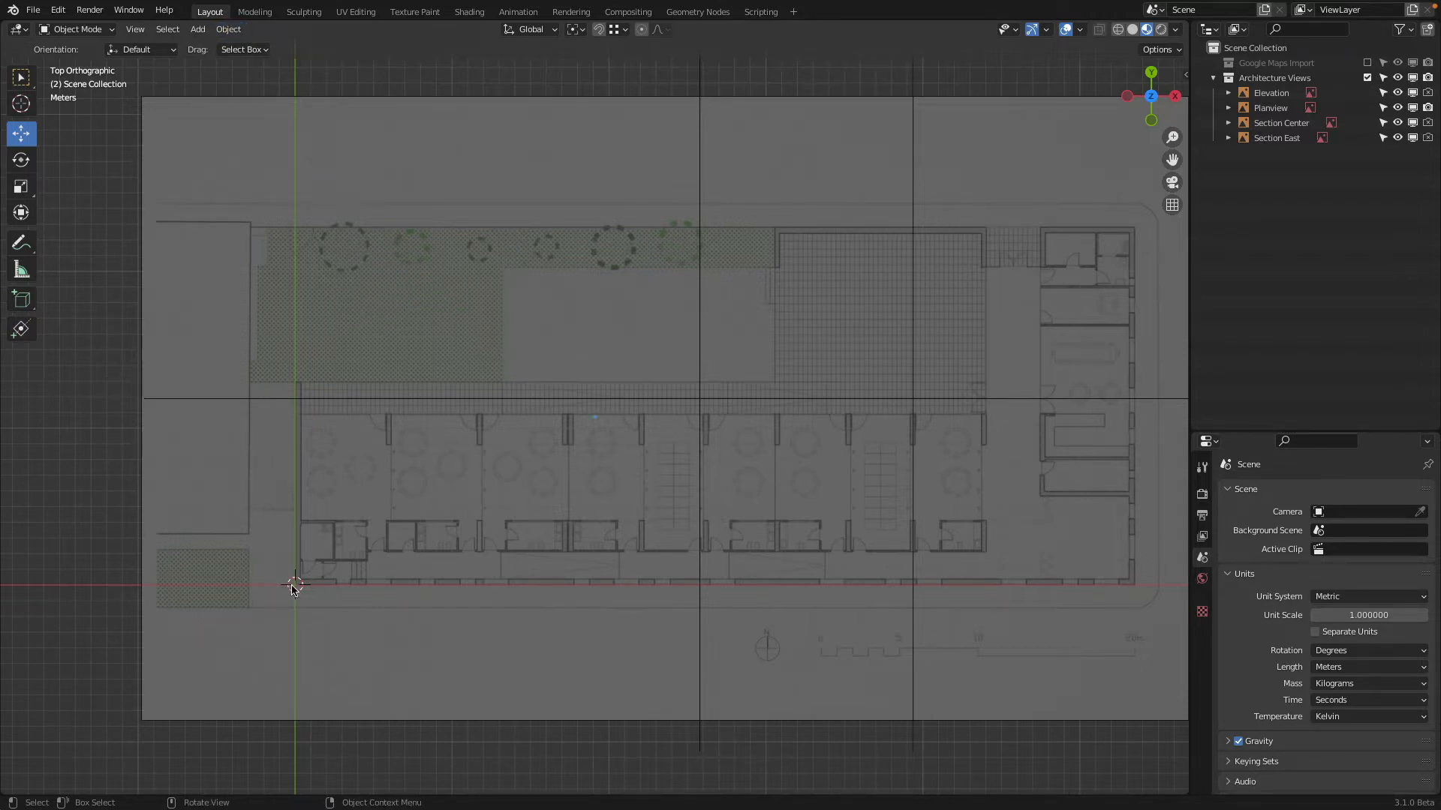
left_click(197, 30)
mouse_move(207, 47)
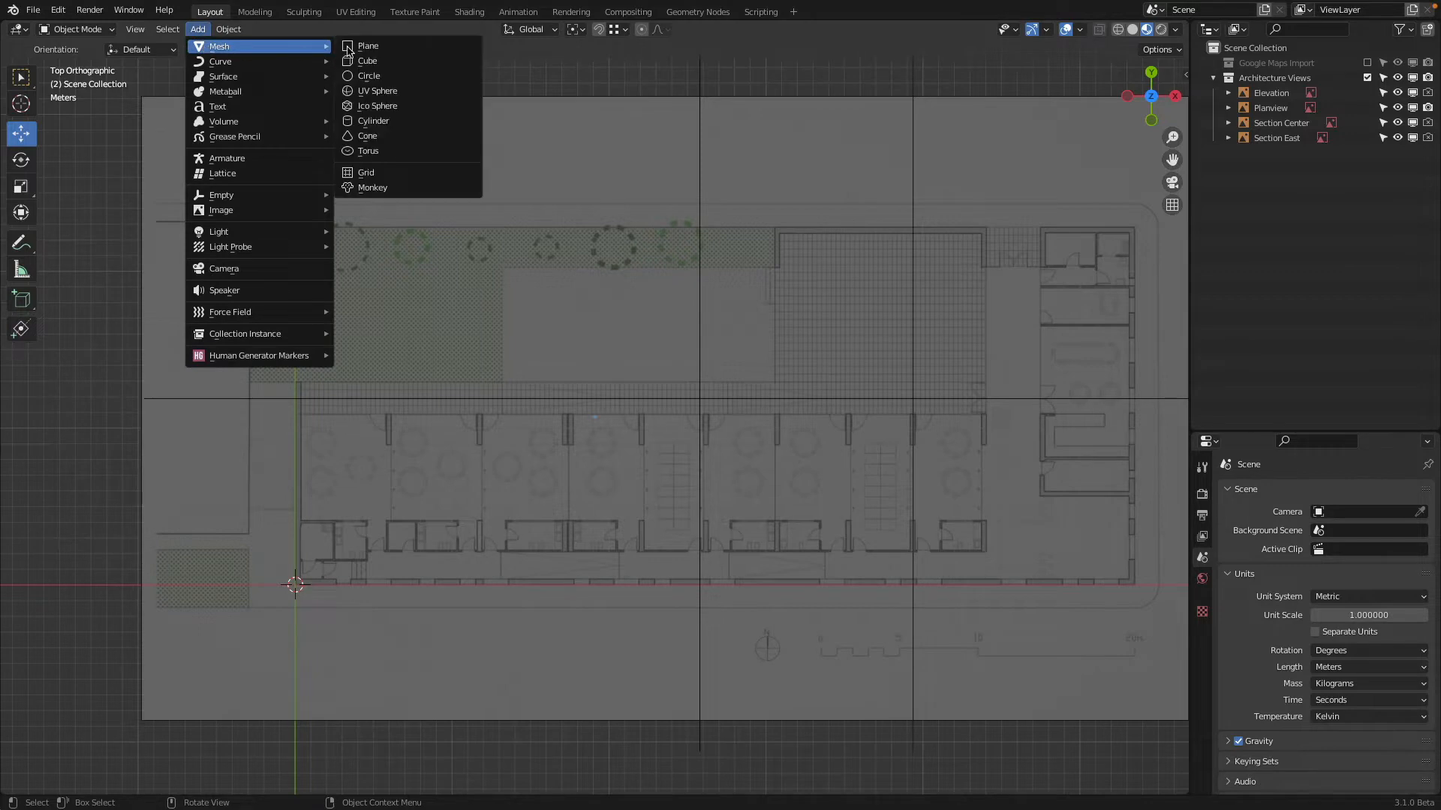
left_click(388, 48)
Move the plane upward along Y and about 1.01 m along X so its lower-left corner sits on the world origin
scroll(492, 440, "up", 6)
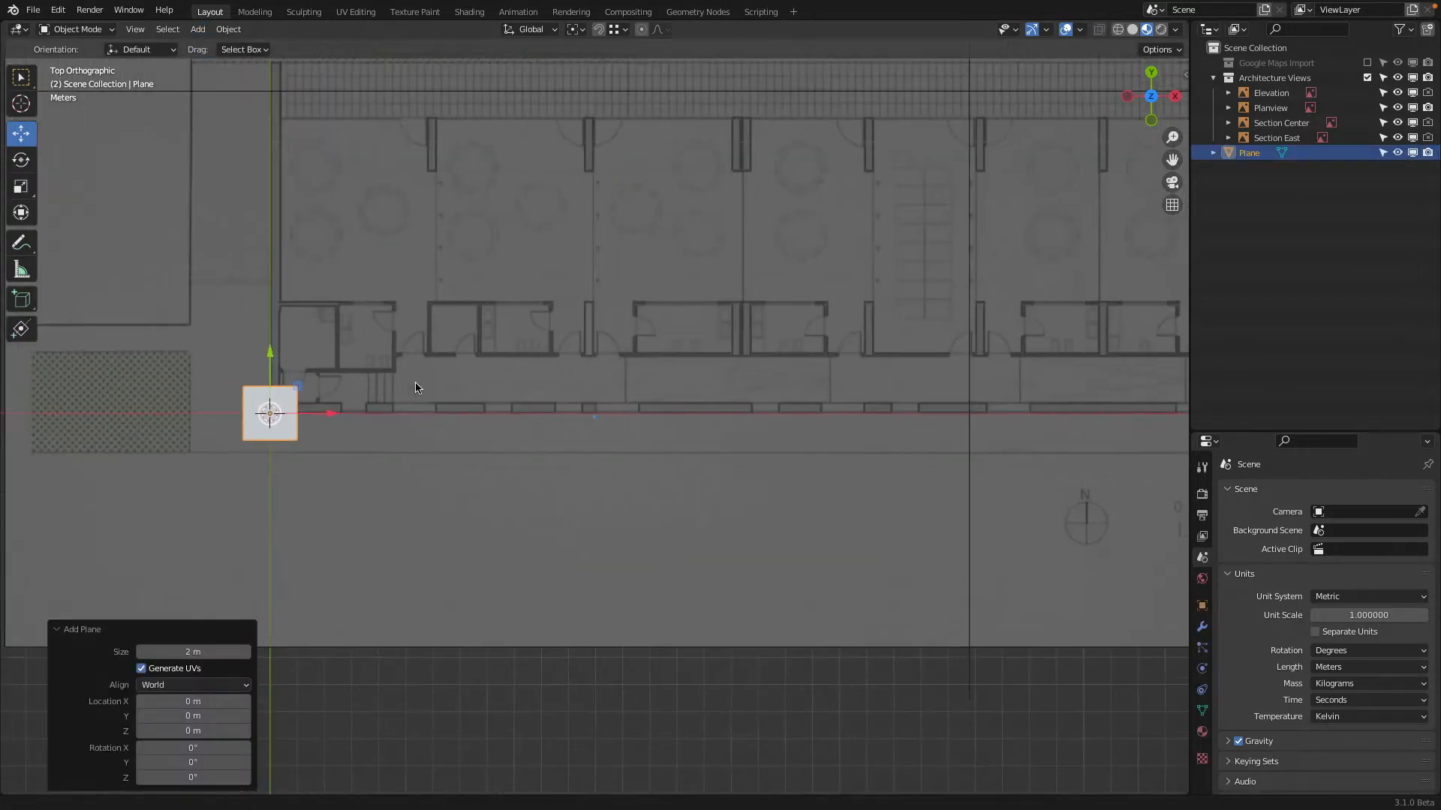
scroll(492, 440, "up", 4)
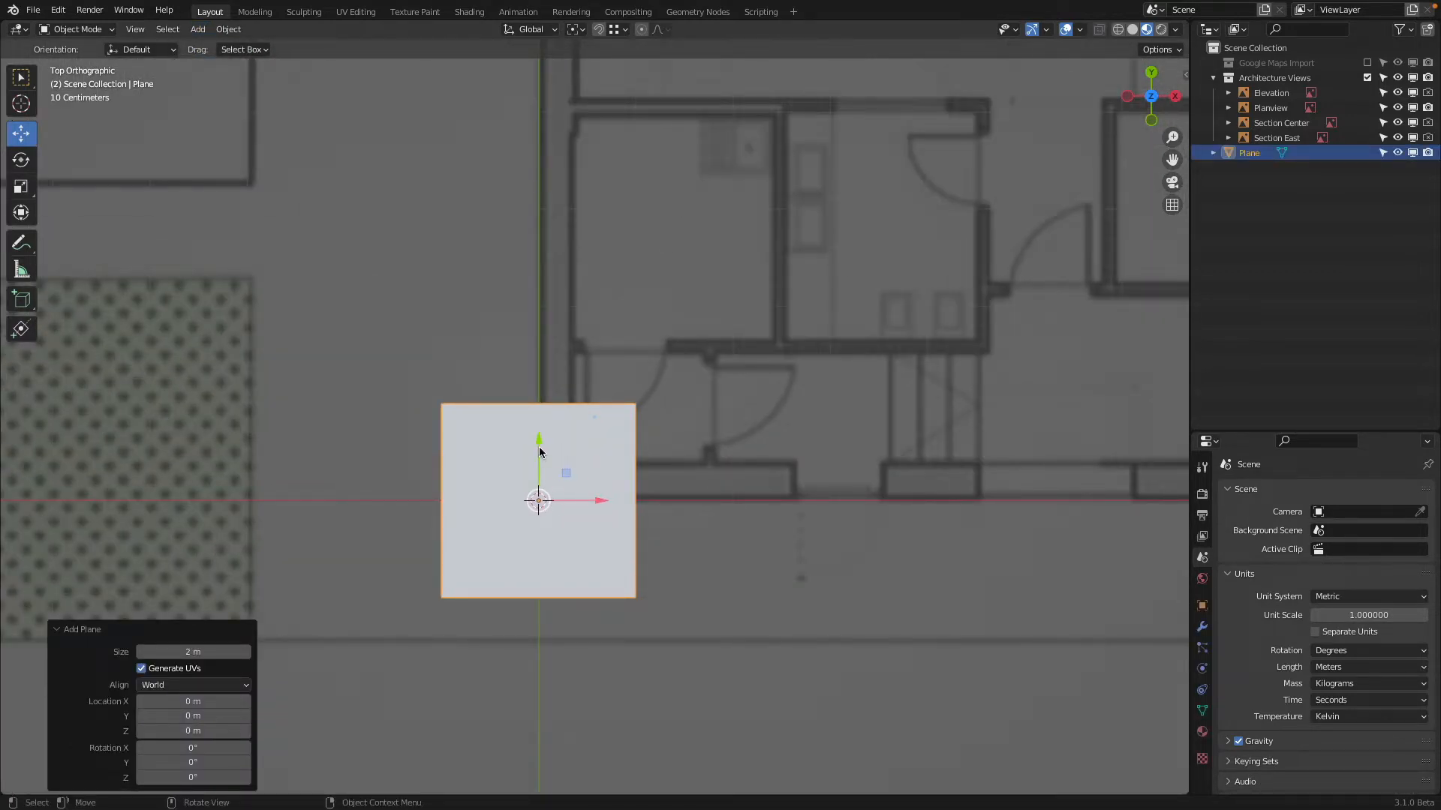
left_click_drag(538, 447, 565, 350)
left_click_drag(604, 413, 704, 397)
scroll(701, 391, "down", 2)
middle_click_drag(697, 389, 550, 437, "shift")
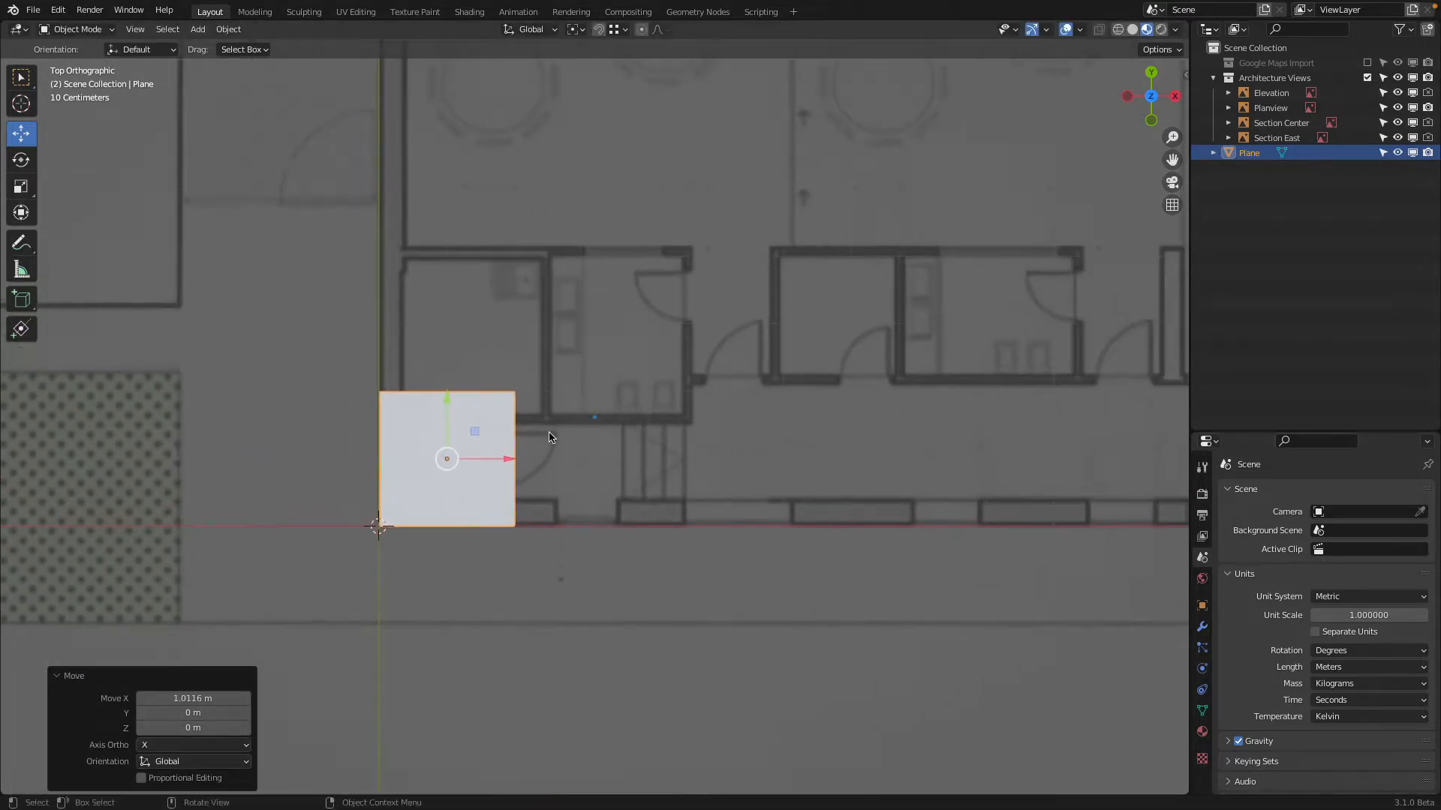
Edit the plane's mesh in wireframe shading and move its upper edge about 10.97 m along Y to the walkway's outer edge
scroll(551, 436, "down", 3)
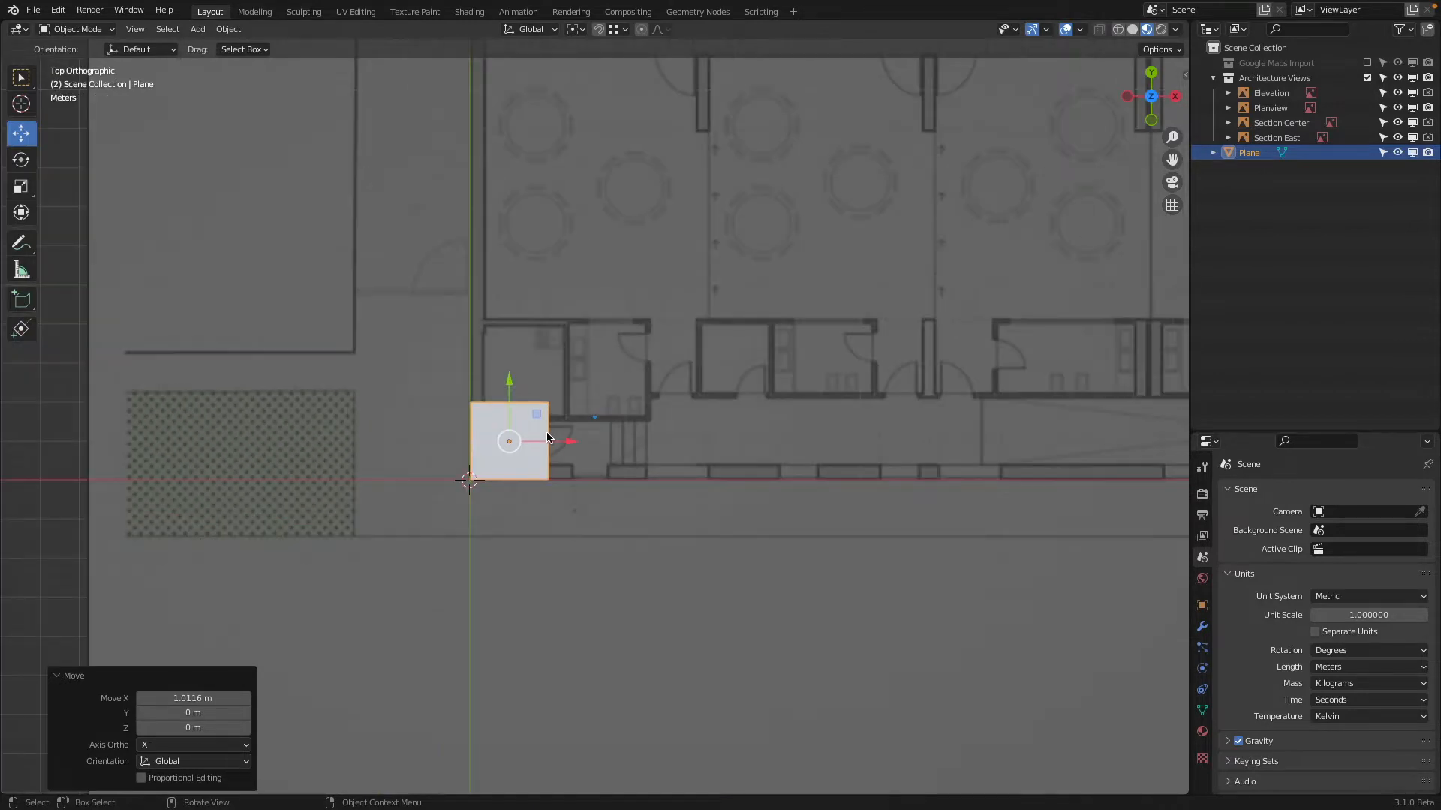
middle_click_drag(802, 324, 643, 423, "shift")
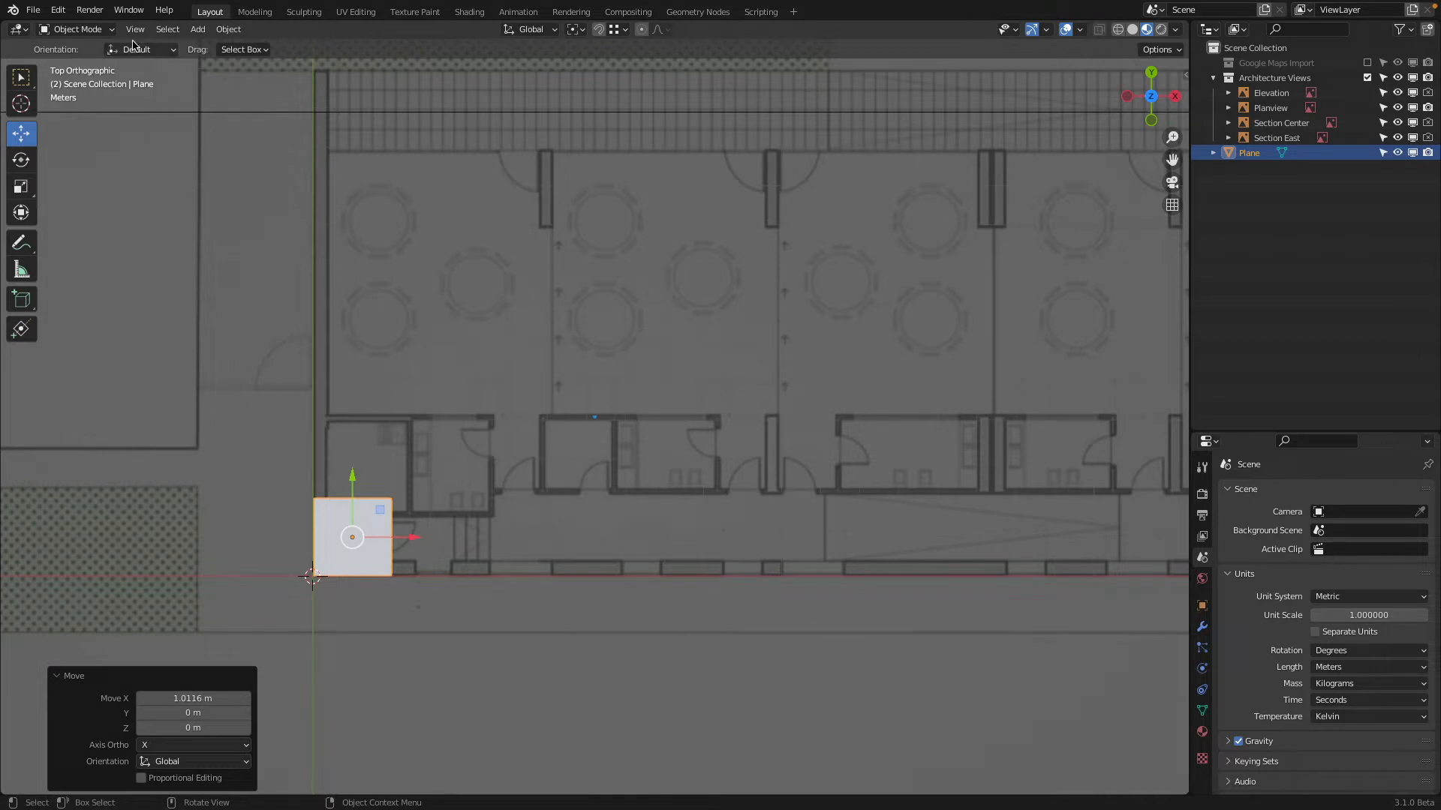
left_click(75, 29)
left_click(82, 65)
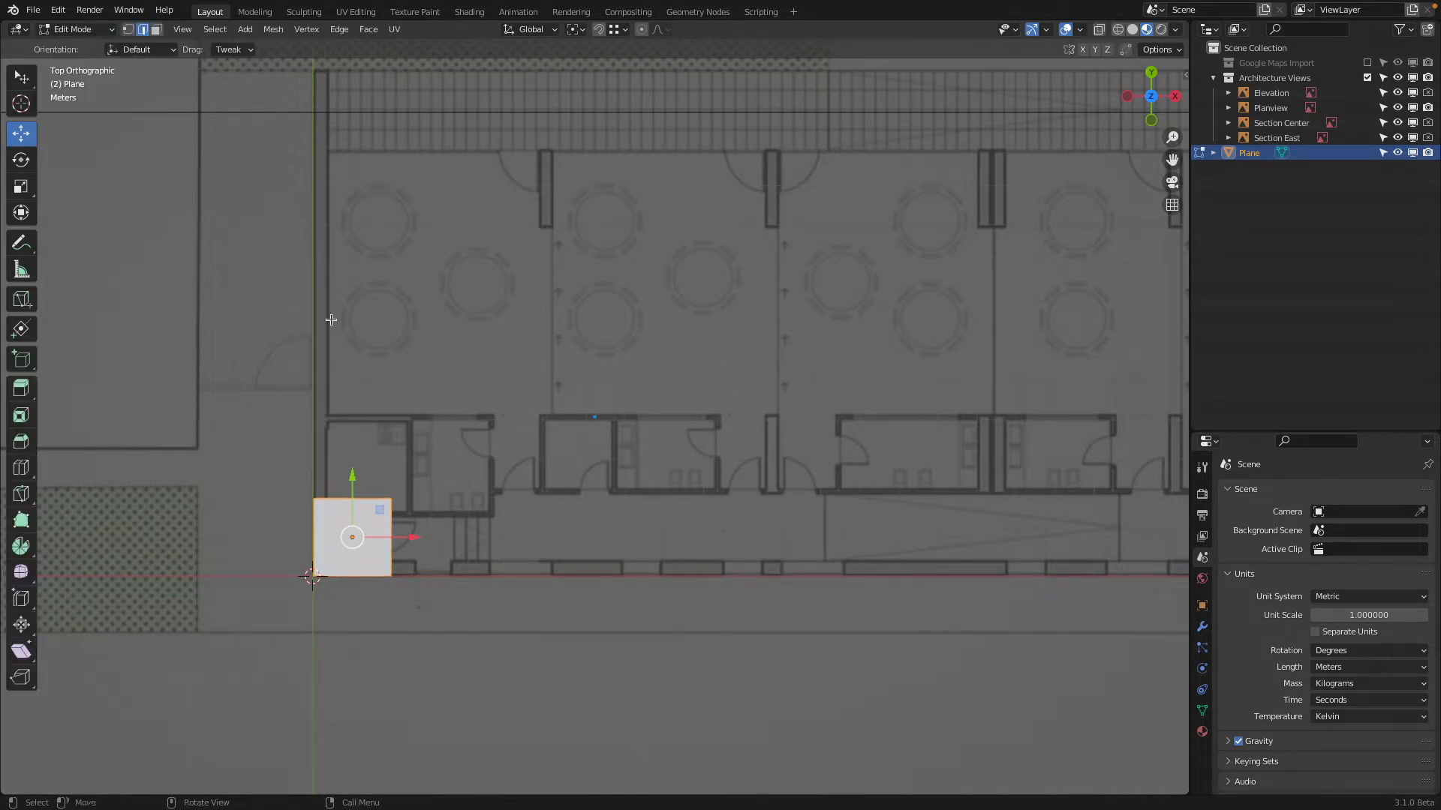
left_click(328, 498)
left_click(1119, 32)
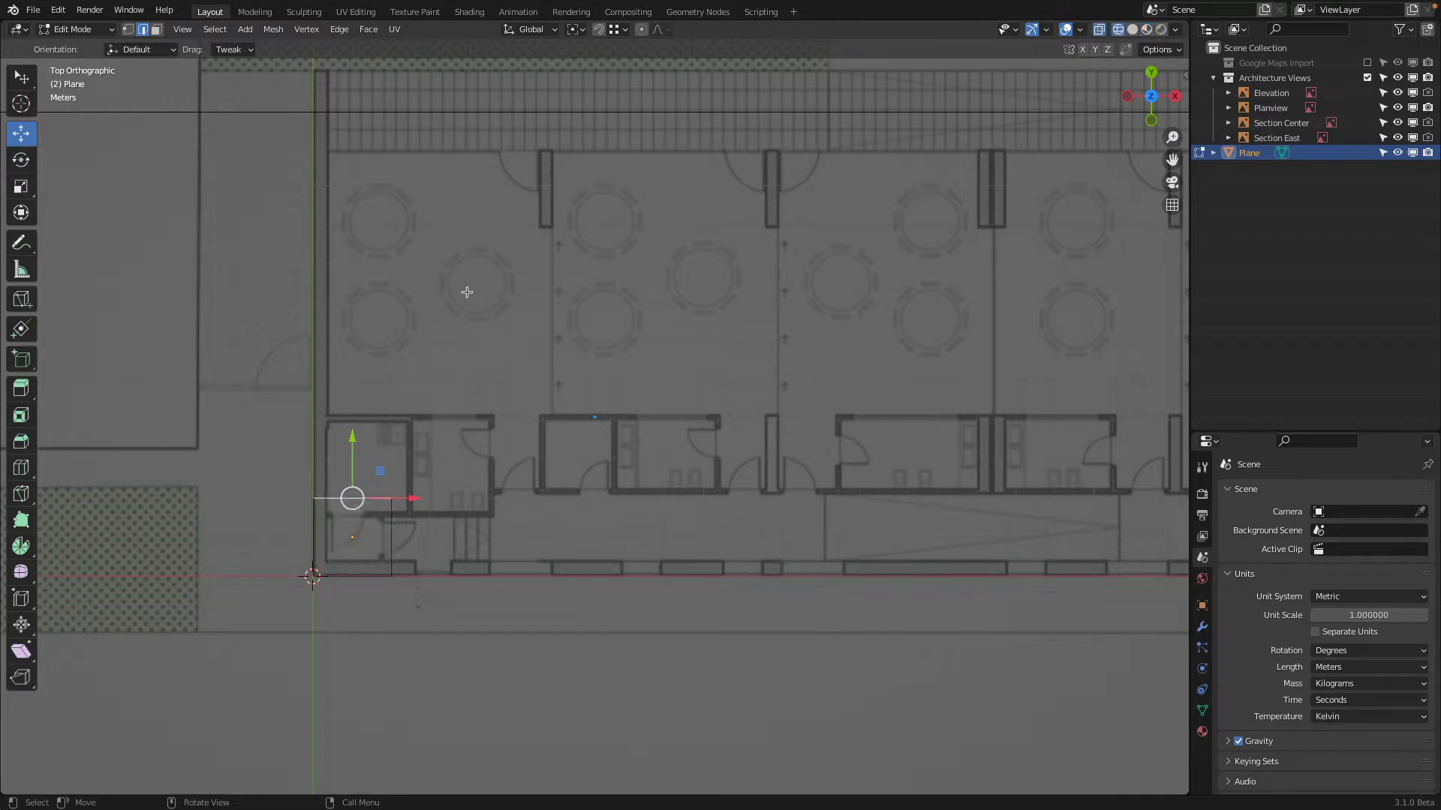
middle_click_drag(324, 423, 337, 567, "shift")
left_click_drag(366, 578, 404, 155)
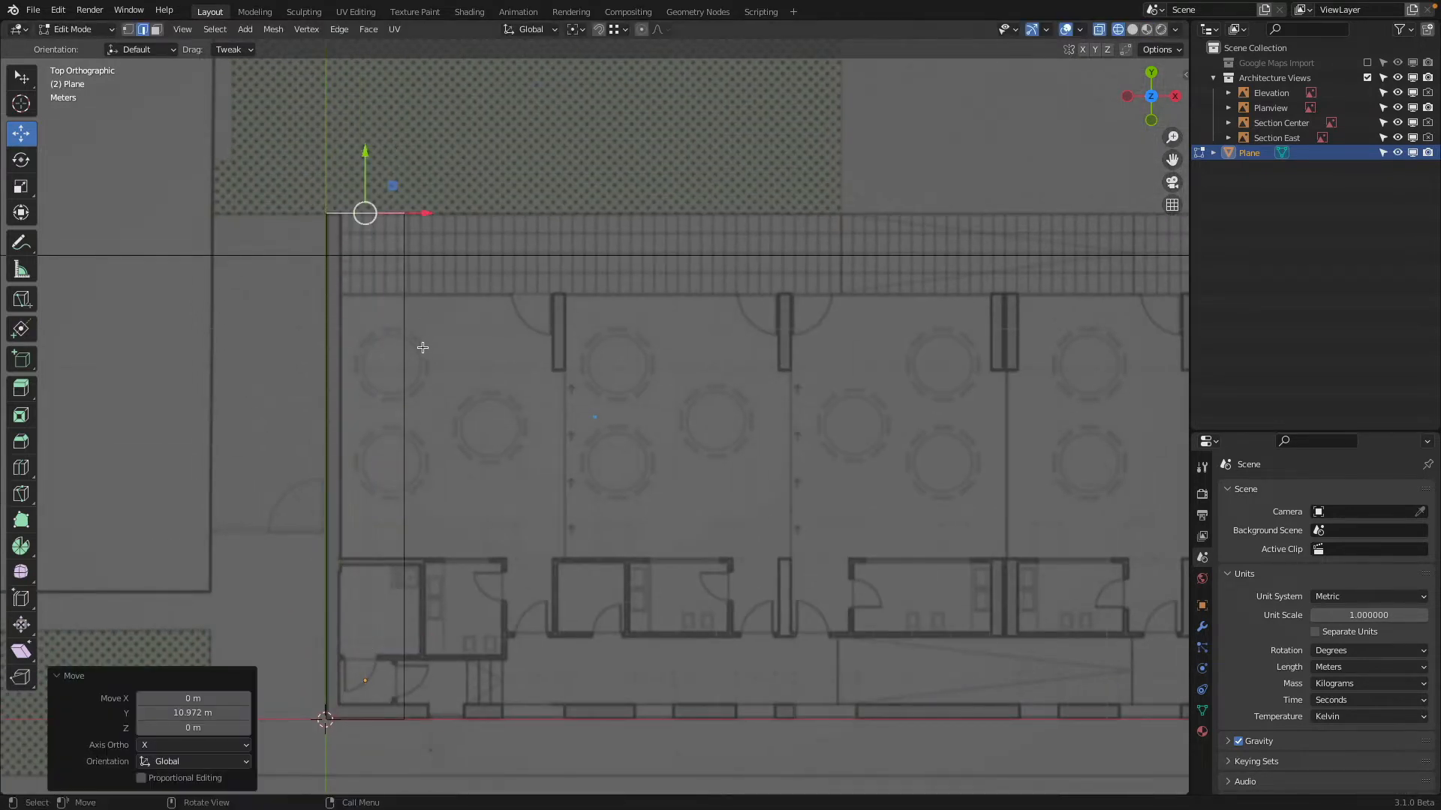
Move the plane's right edge about 28.5 m along X to align with the left side of the paved hall
left_click(402, 359)
scroll(417, 350, "down", 5)
middle_click_drag(430, 334, 267, 326, "shift")
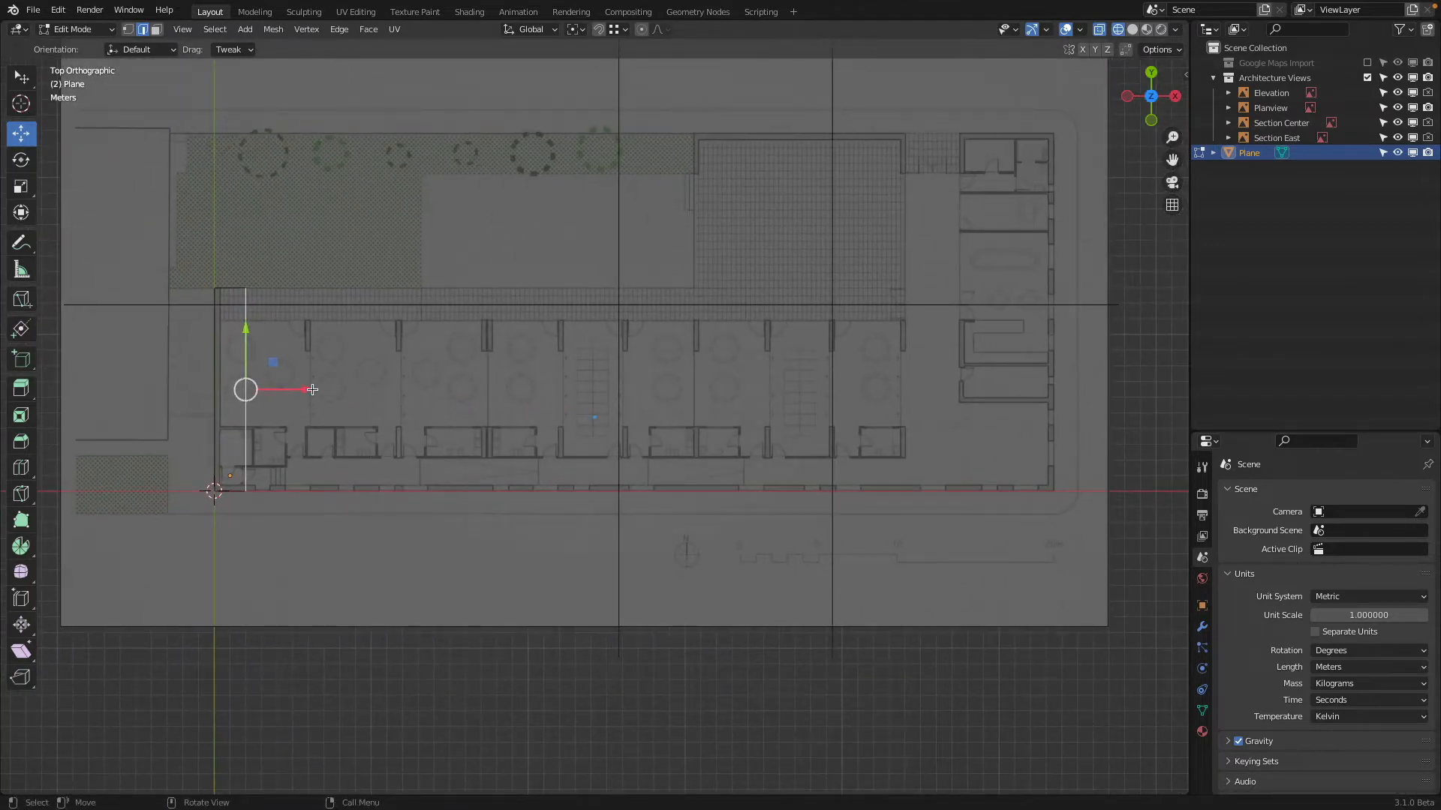
left_click_drag(312, 391, 765, 345)
scroll(727, 312, "up", 8)
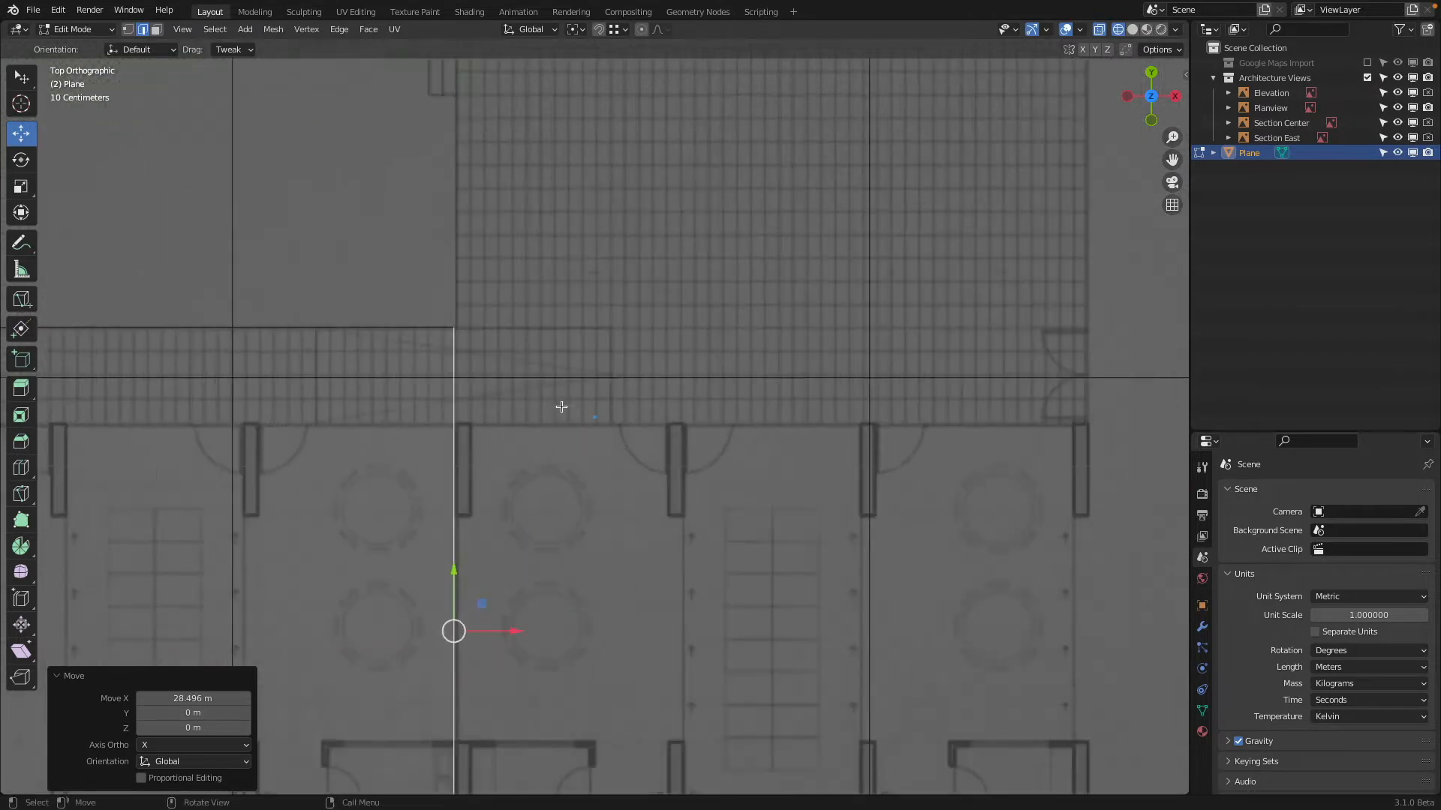
scroll(434, 345, "up", 3)
scroll(432, 342, "down", 6)
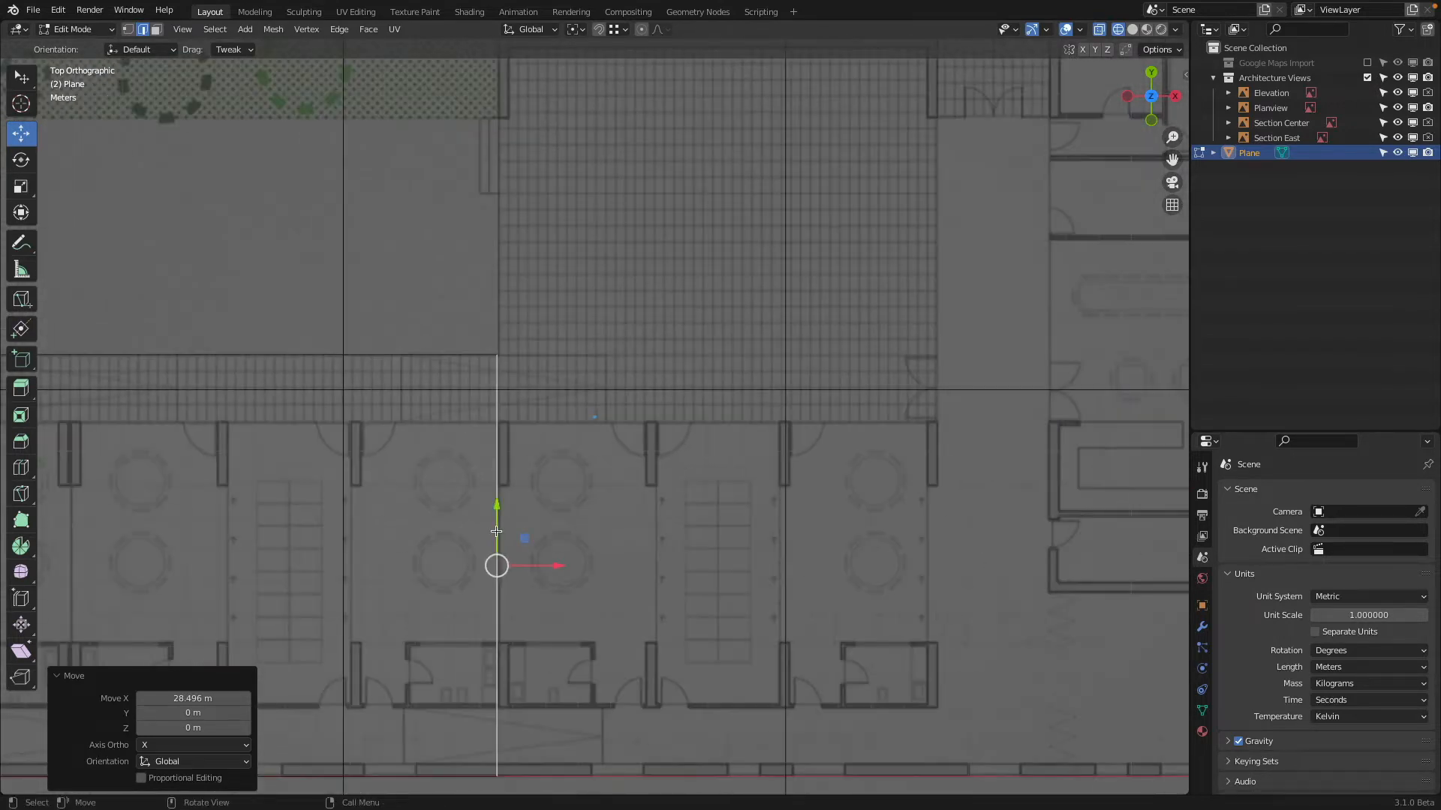
Nudge the plane's right edge about 0.05 m along X and extrude it about 22.9 m along X to the building's far outer wall
left_click_drag(555, 562, 573, 555)
scroll(573, 552, "down", 3)
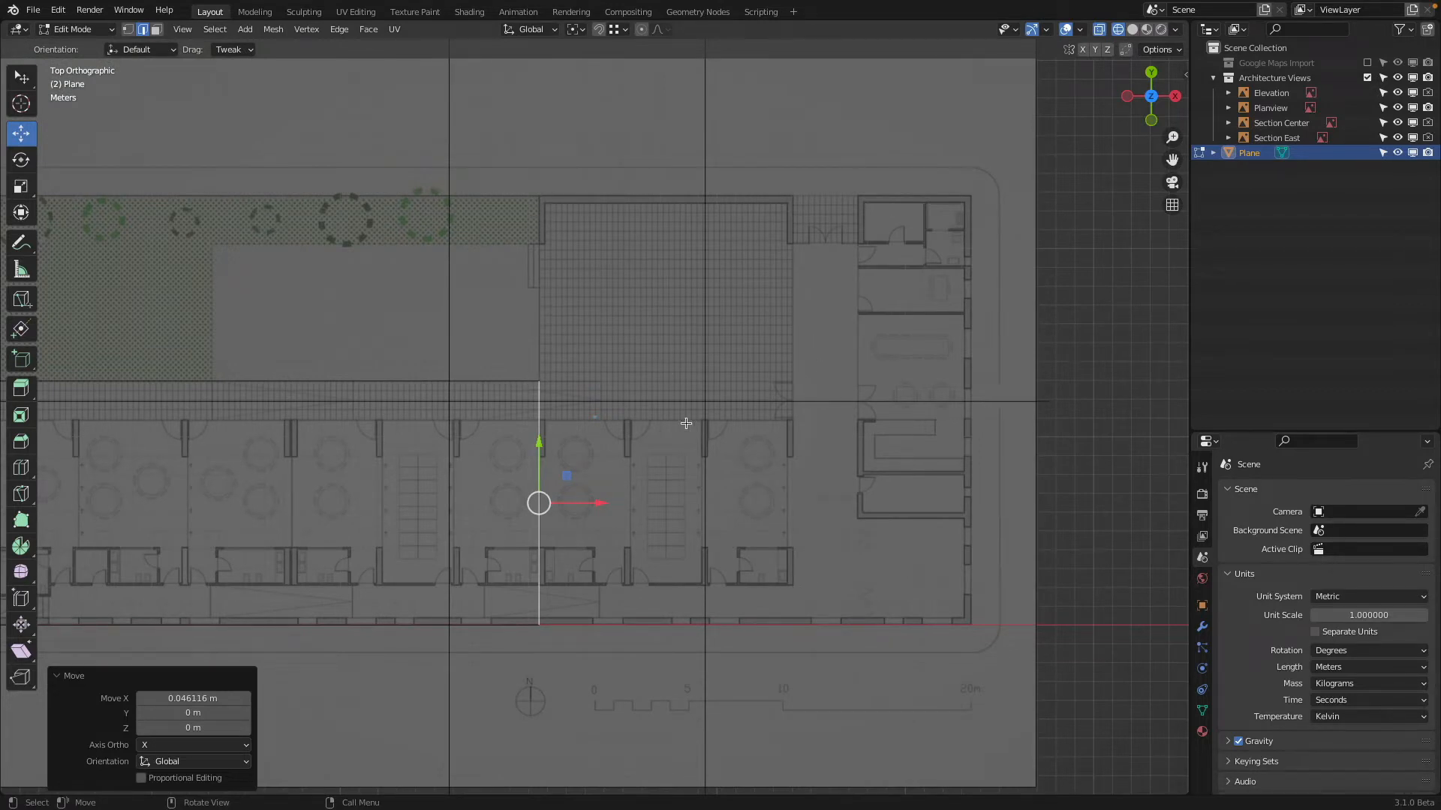
key("g")
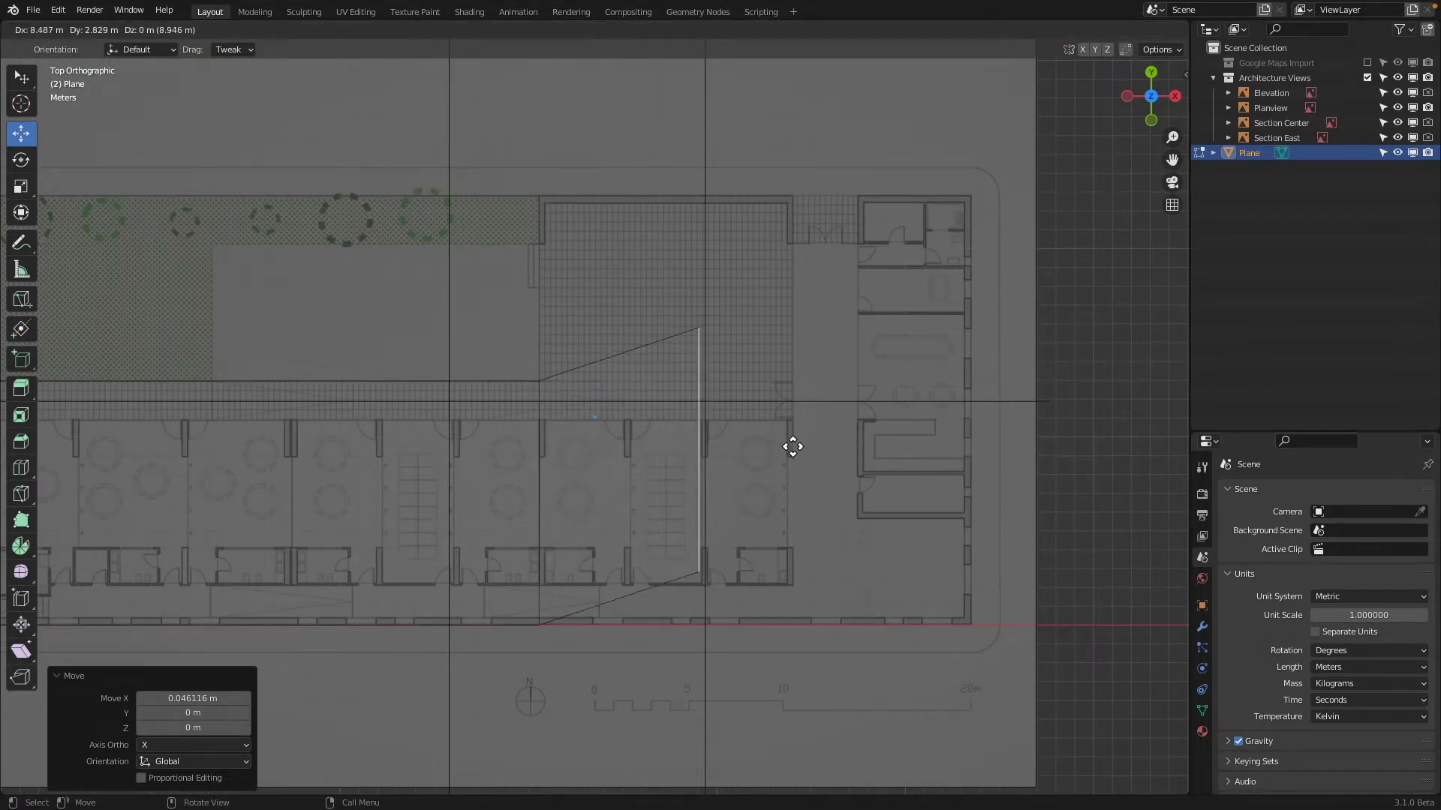
key("x")
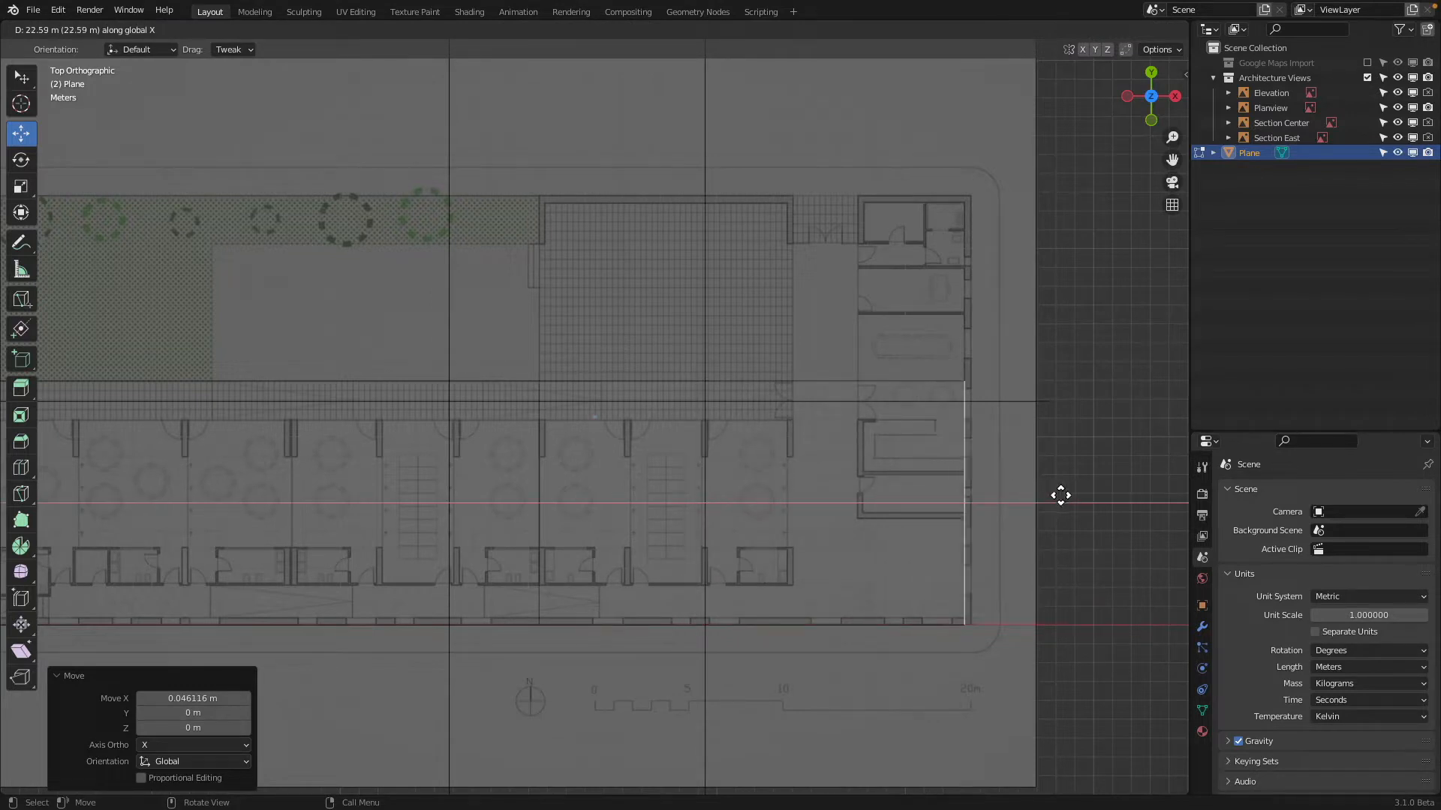
left_click(1064, 496)
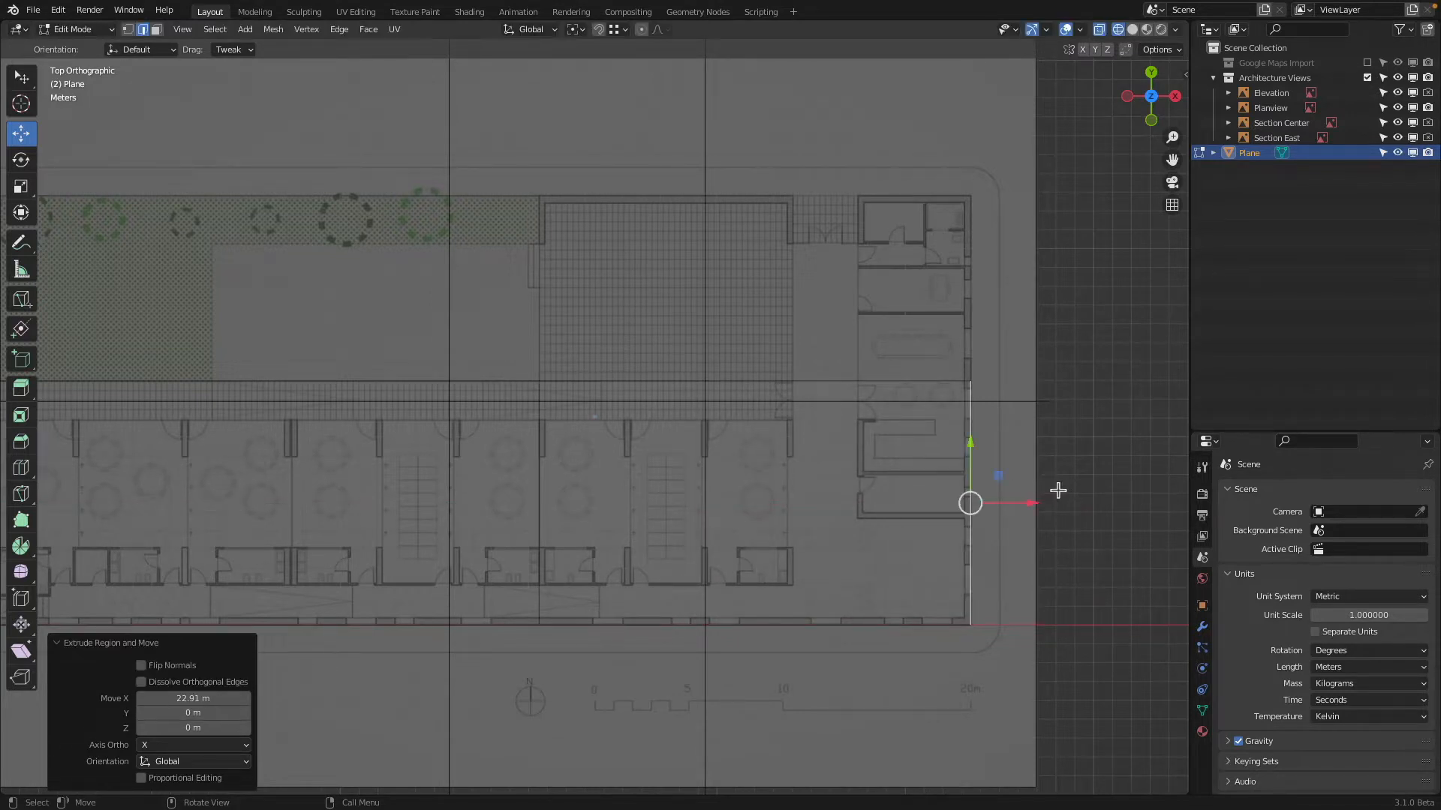
Extrude the upper edge of the new section about 10.1 m along Y to the outer wall above the paved hall
left_click(712, 382)
middle_click_drag(768, 298, 736, 341, "shift")
key("g")
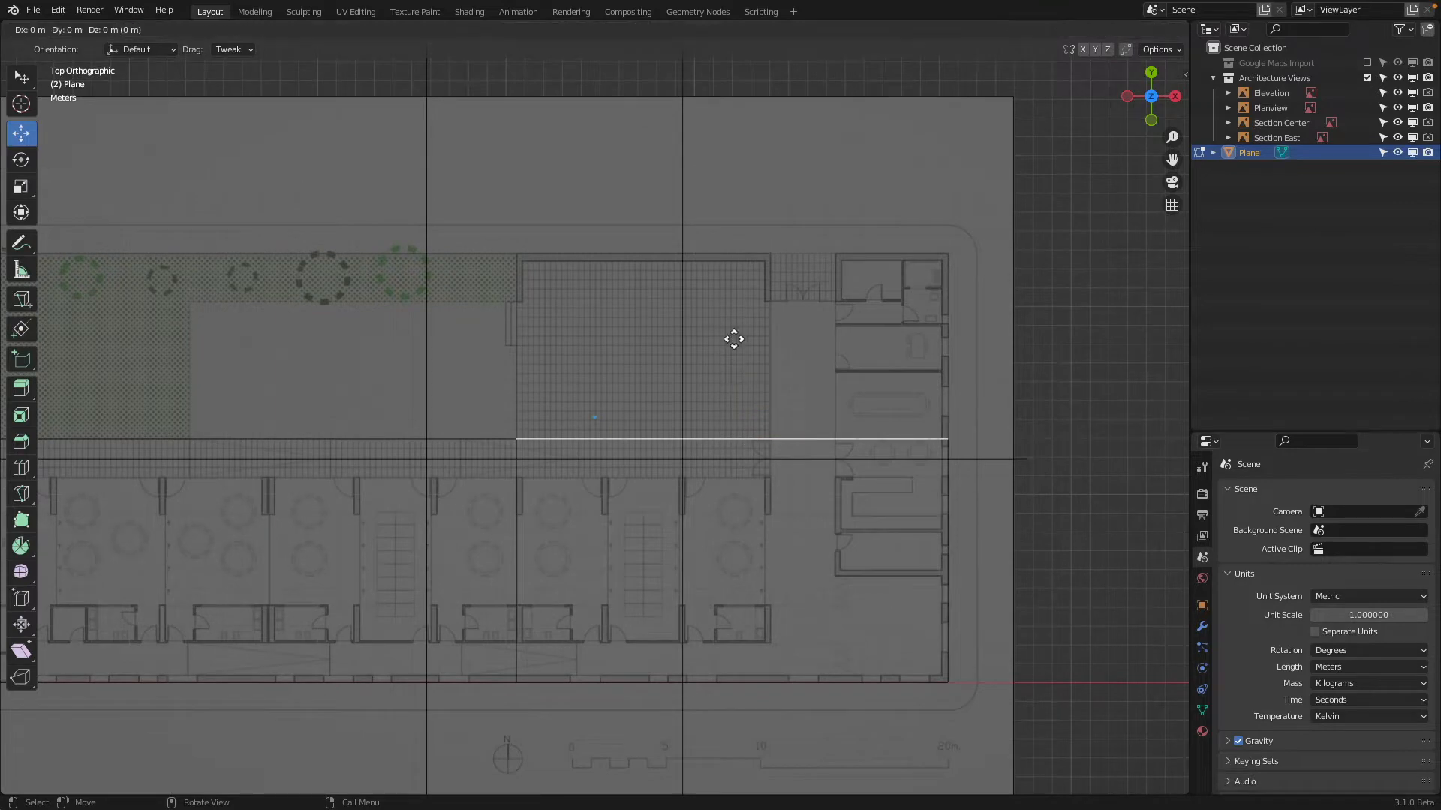
key("y")
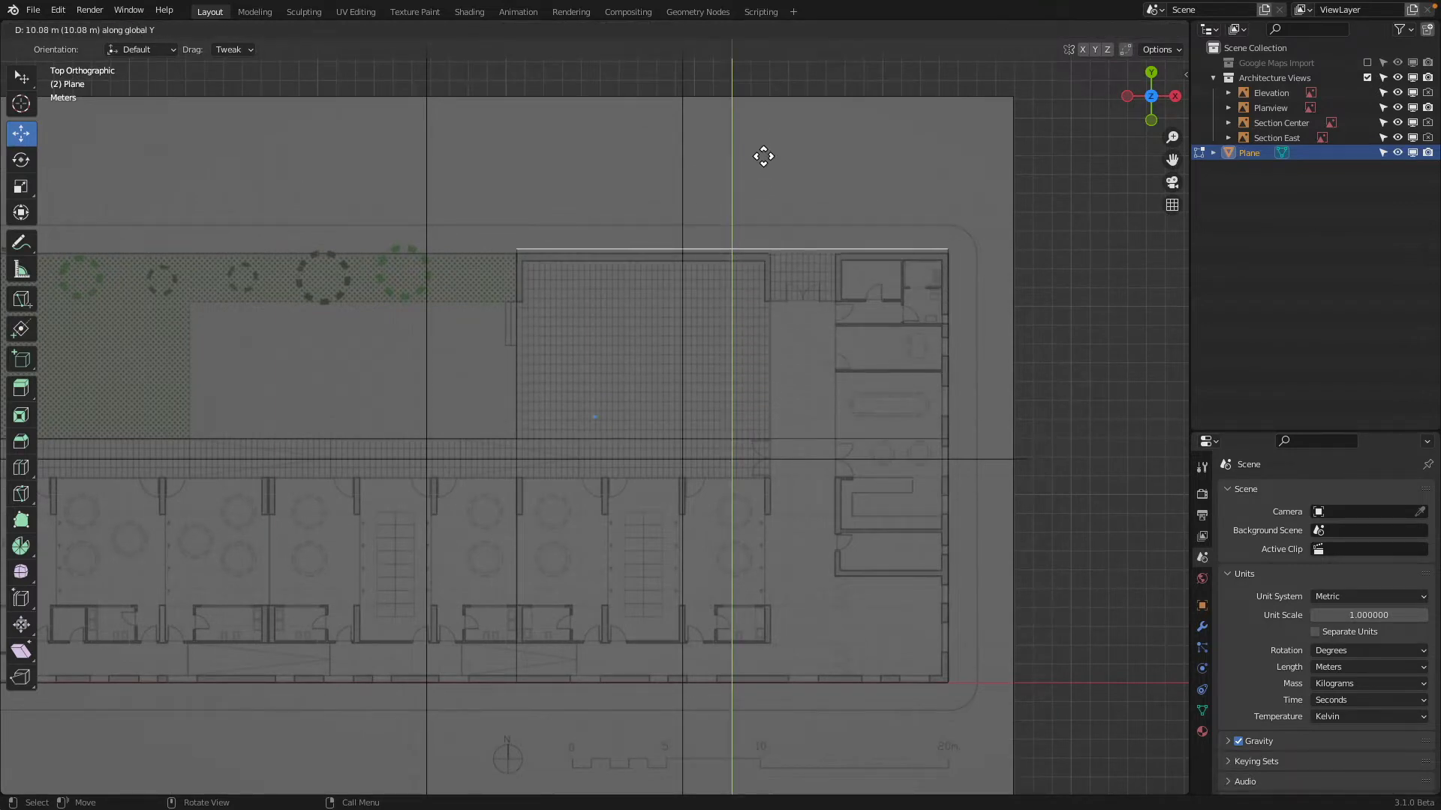
left_click(762, 154)
In front view, lower the whole mesh about 4.06 m along Z and raise it back about 0.57 m, below the elevation's sloping ground line
middle_click_drag(763, 154, 423, 327)
middle_click_drag(419, 314, 425, 311)
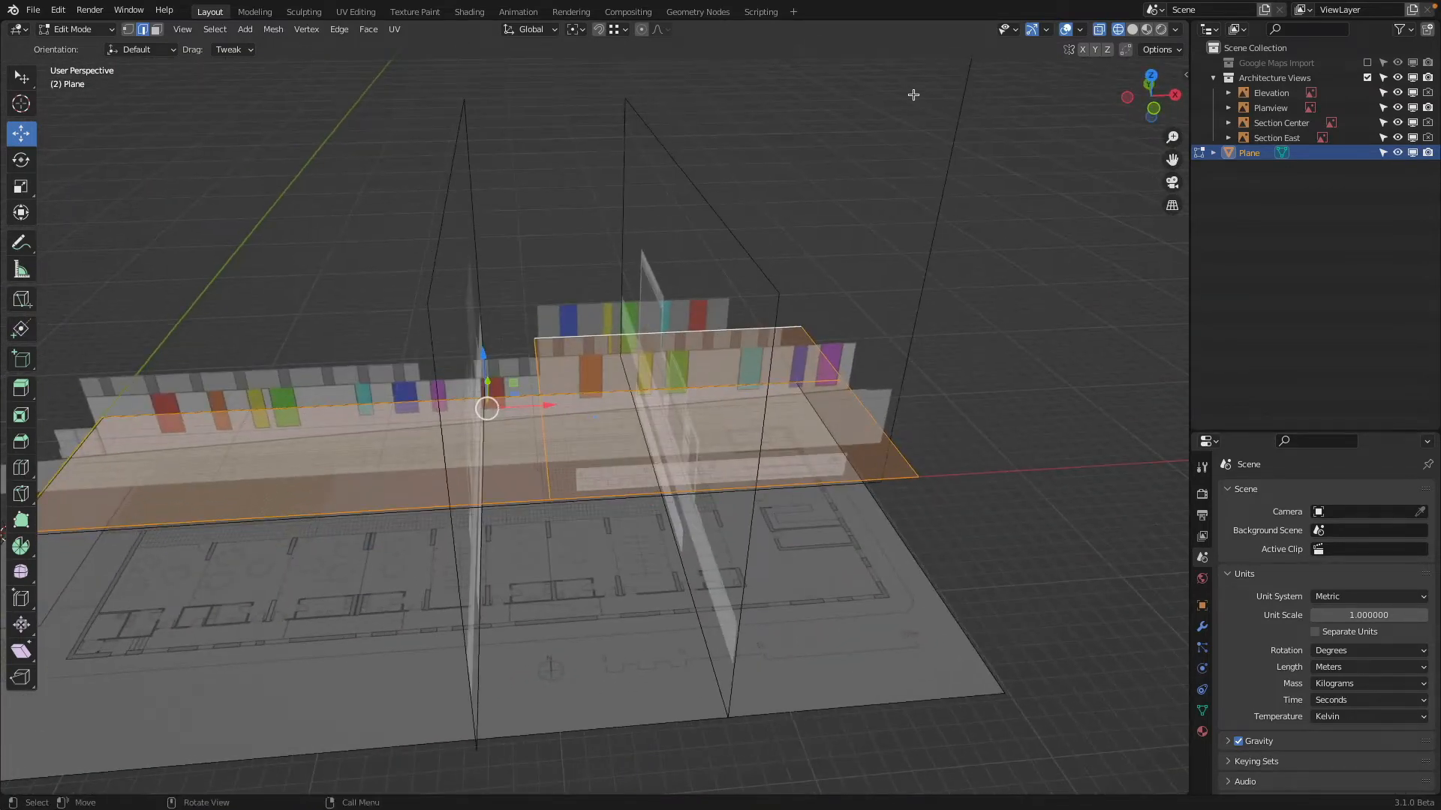
left_click(1155, 108)
scroll(608, 256, "up", 2)
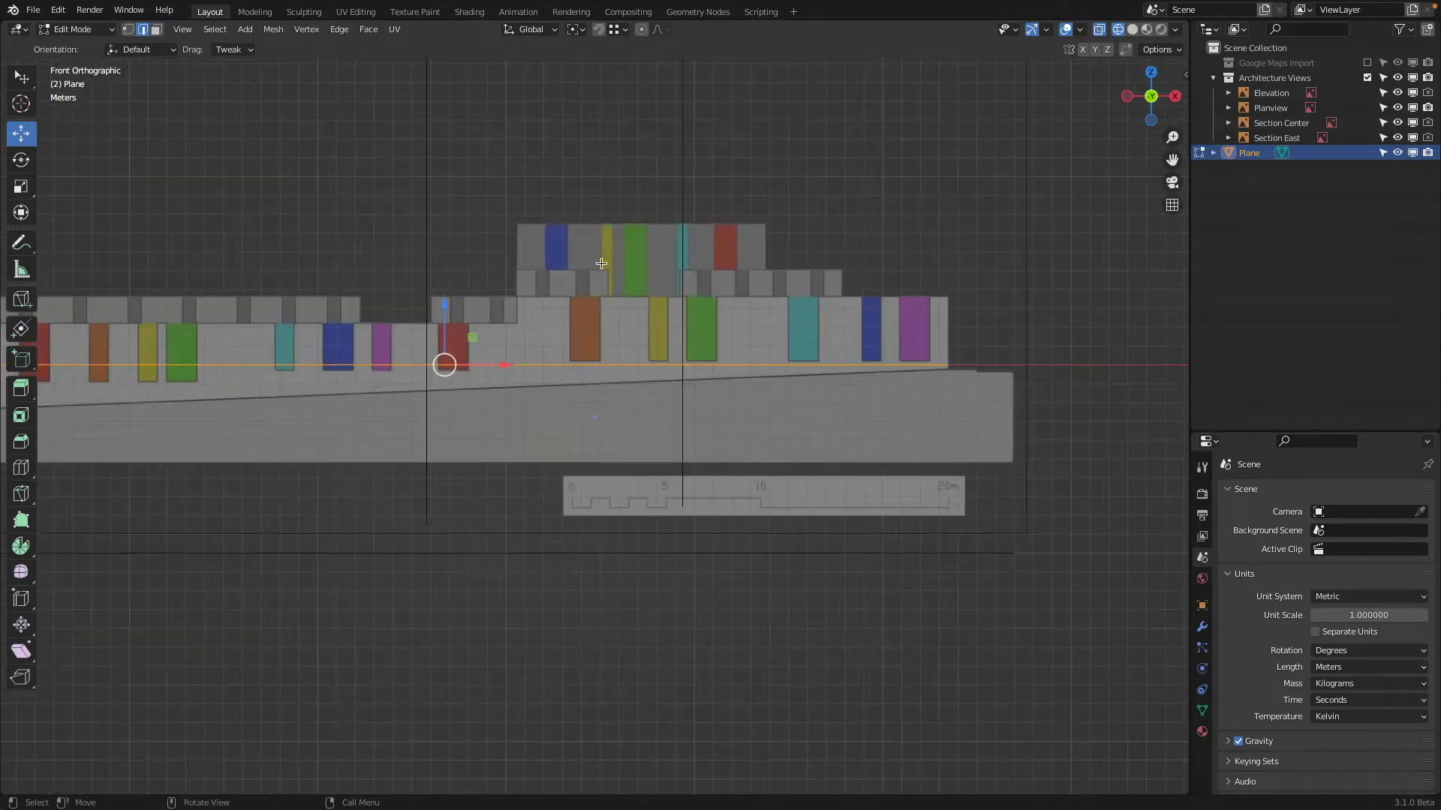
middle_click_drag(466, 262, 650, 270, "shift")
scroll(650, 267, "down", 1)
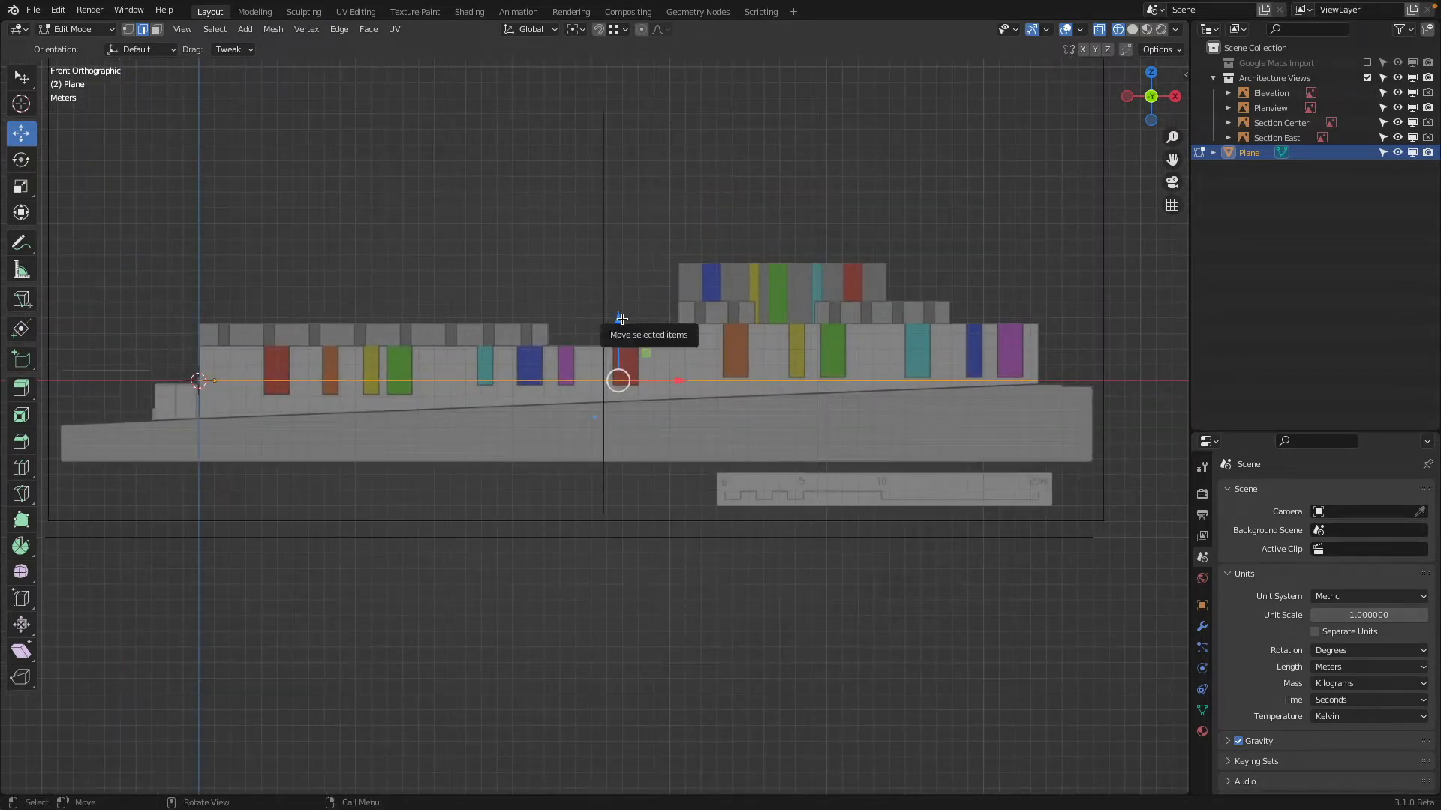
left_click_drag(617, 320, 626, 392)
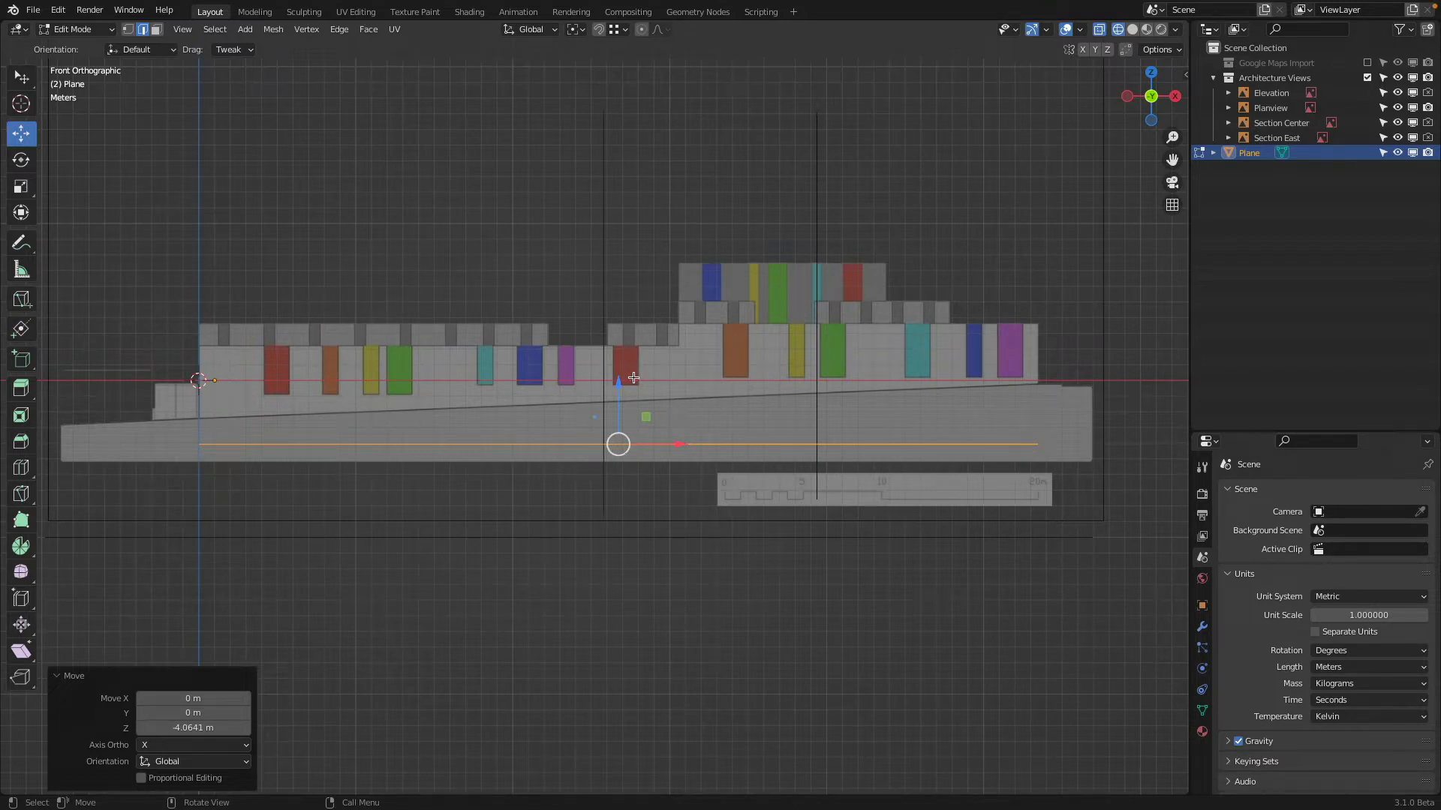
left_click_drag(624, 391, 625, 381)
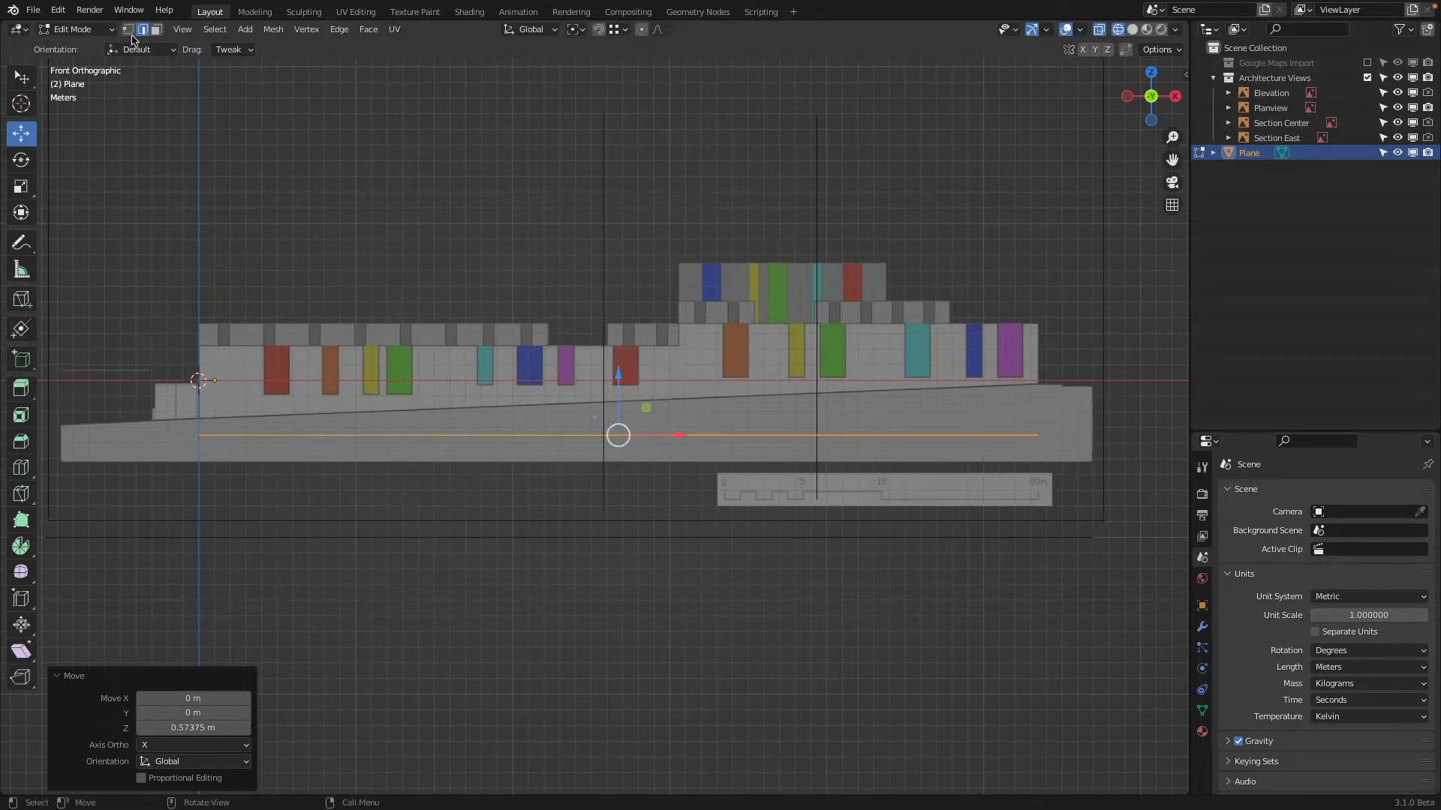
Extrude the whole footprint about 5.64 m upward to the top of the lower wing's wall in the elevation
key("g")
key("z")
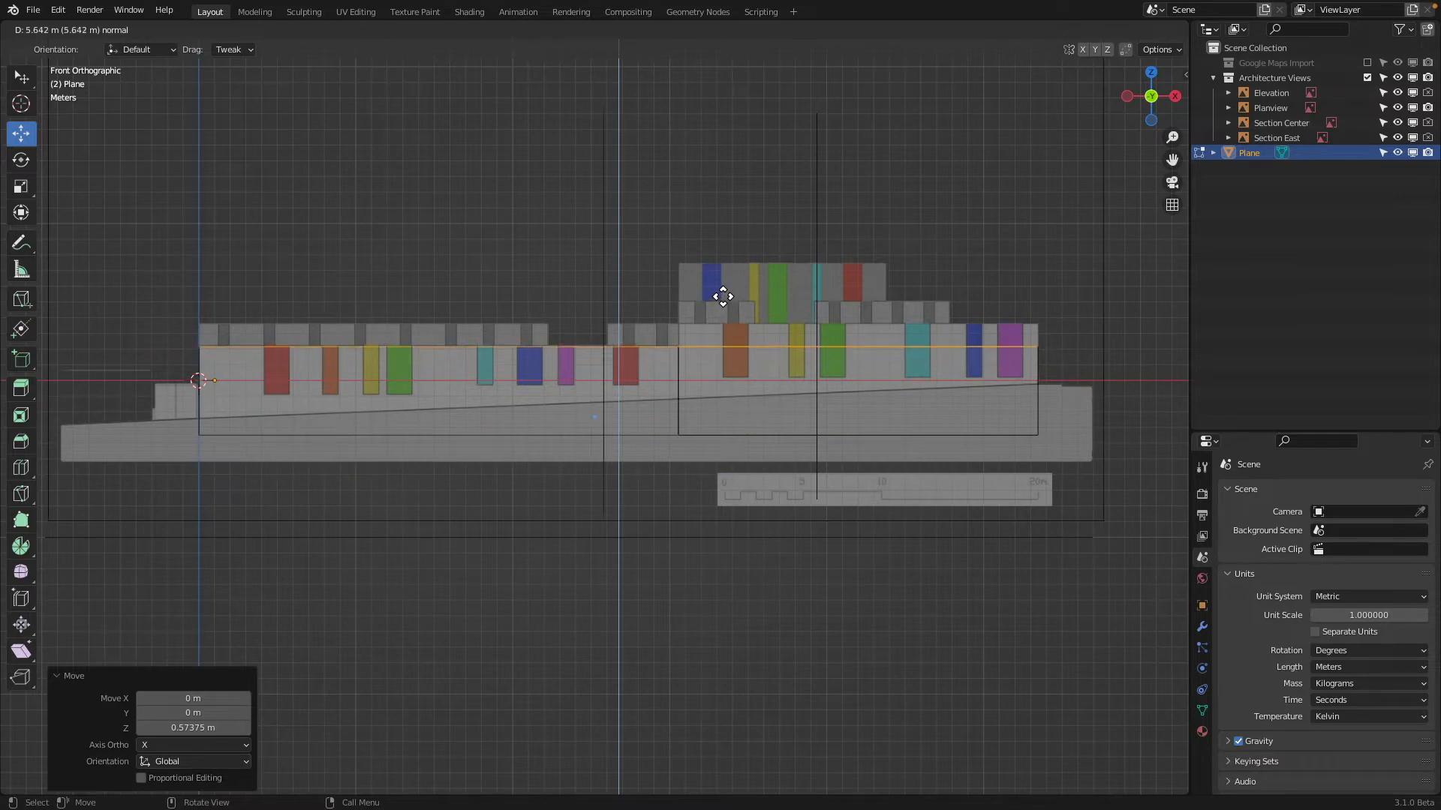
left_click(715, 293)
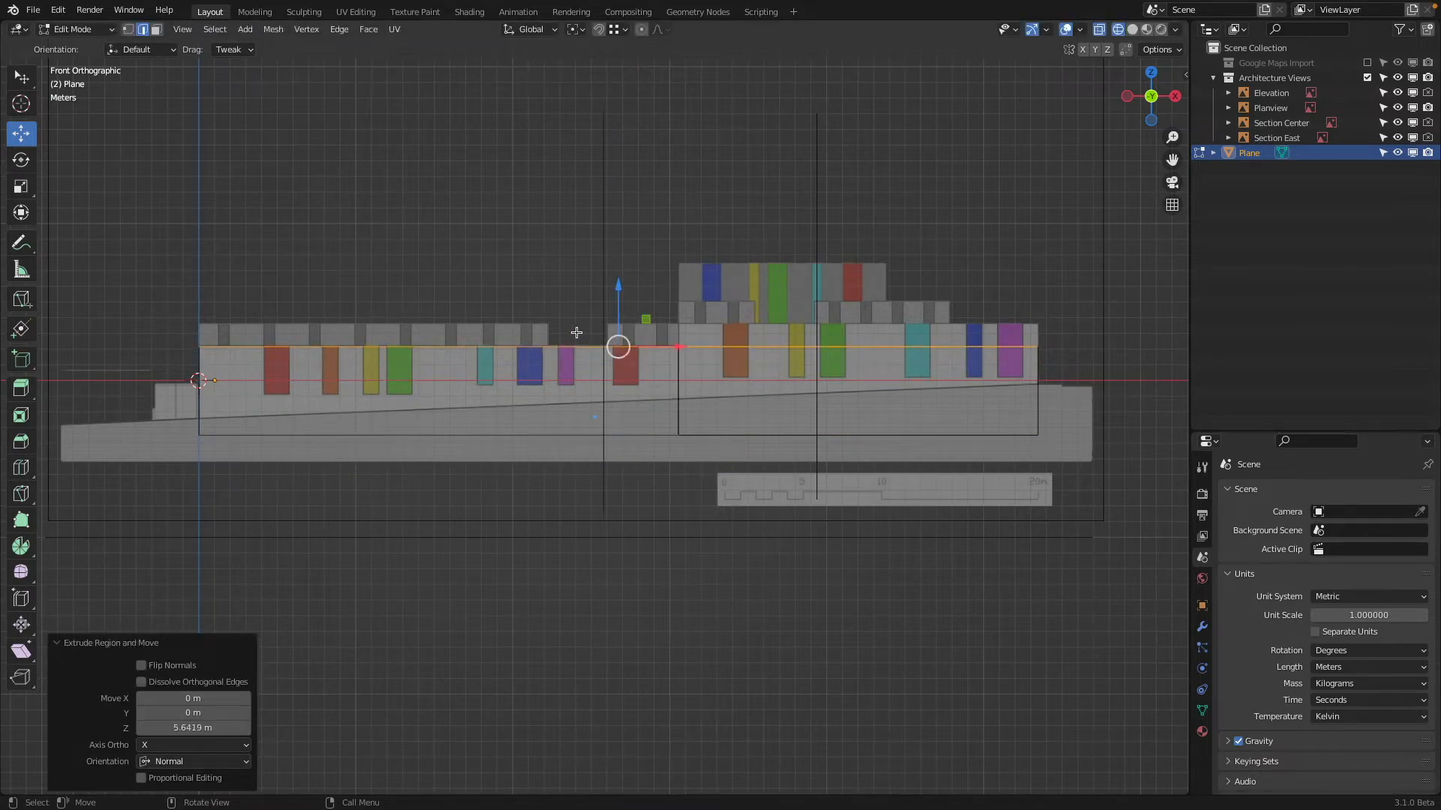
Extrude the two top faces of the eastern block about 1.47 m upward to its higher wall line in the elevation
middle_click_drag(417, 328, 711, 415)
left_click(833, 396)
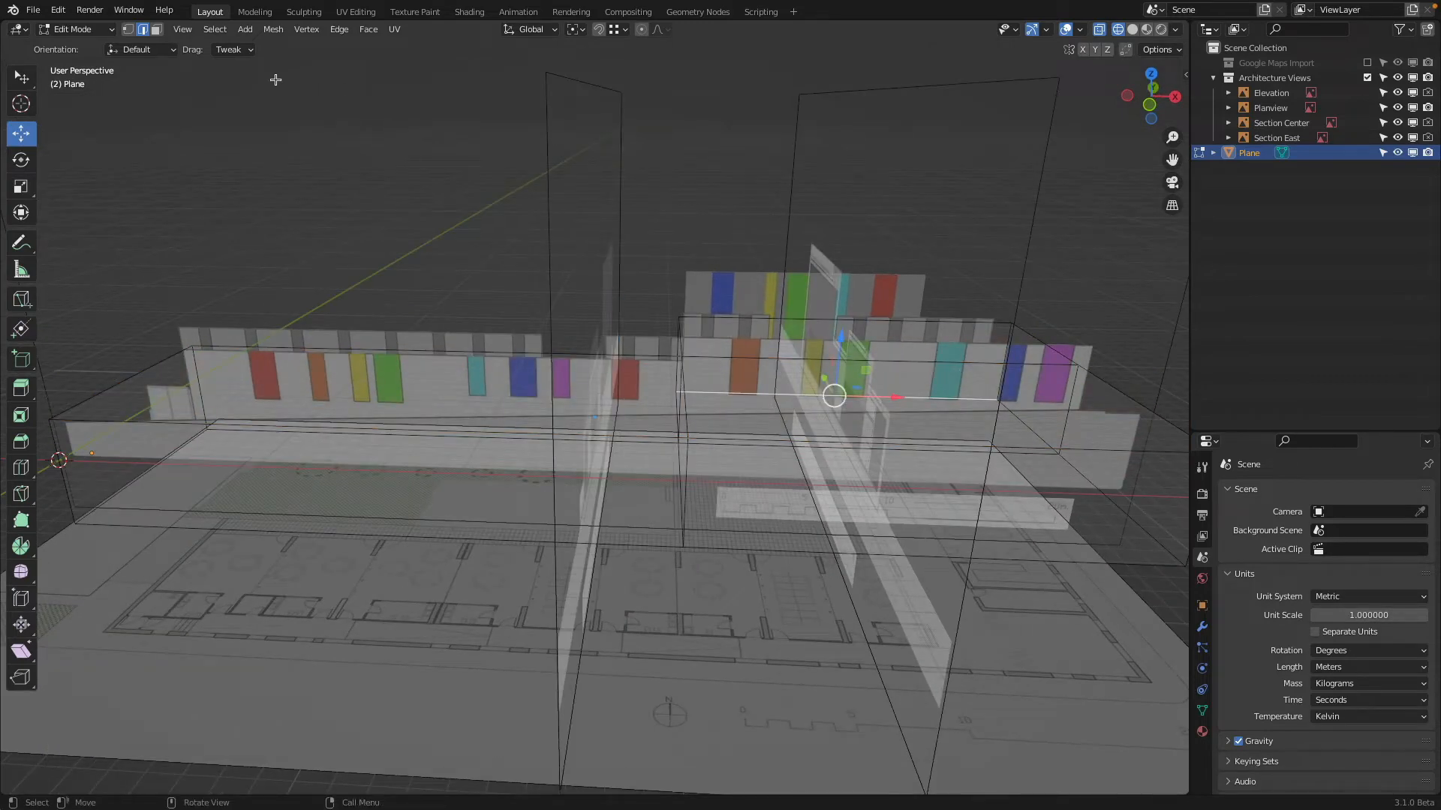
left_click(157, 30)
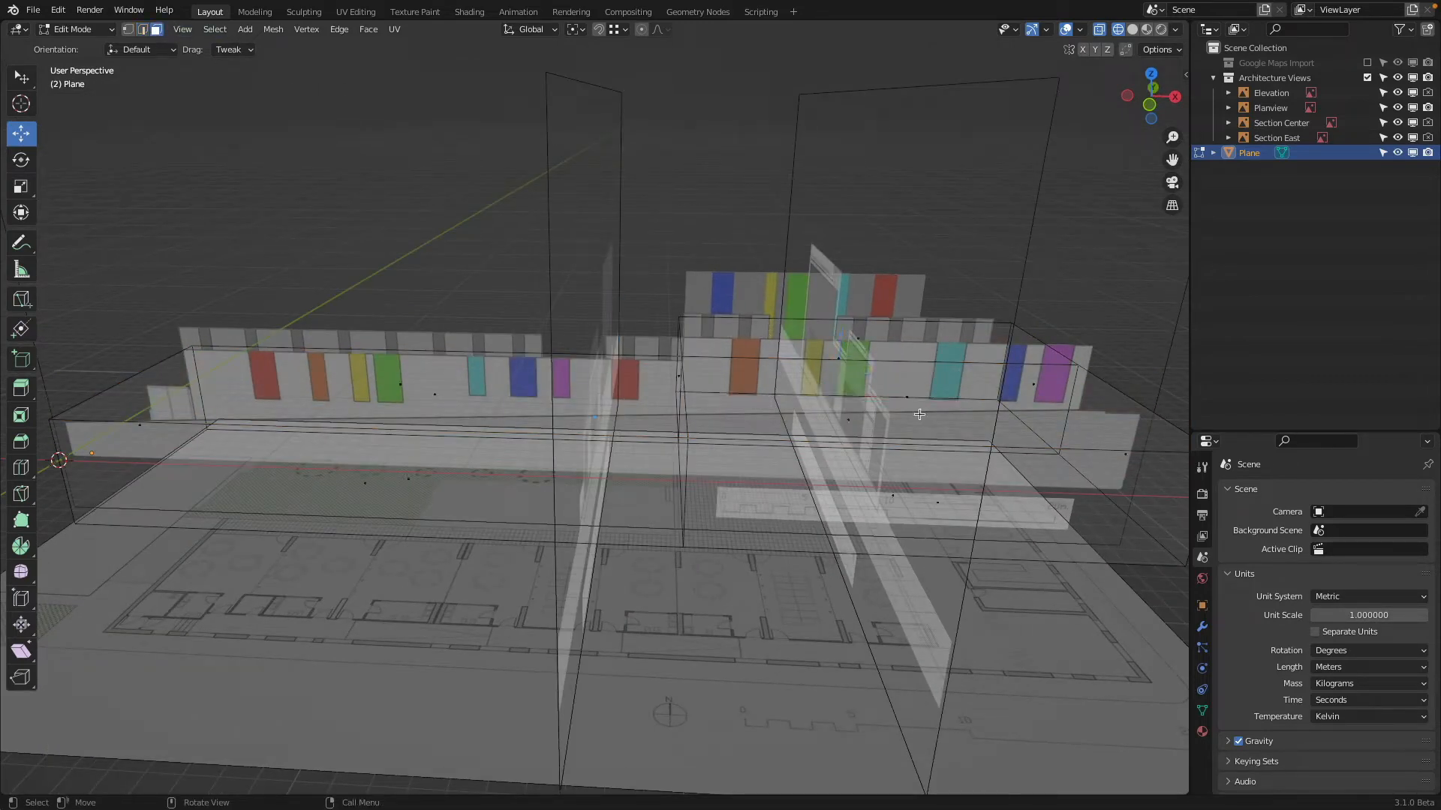
middle_click_drag(919, 414, 1009, 259)
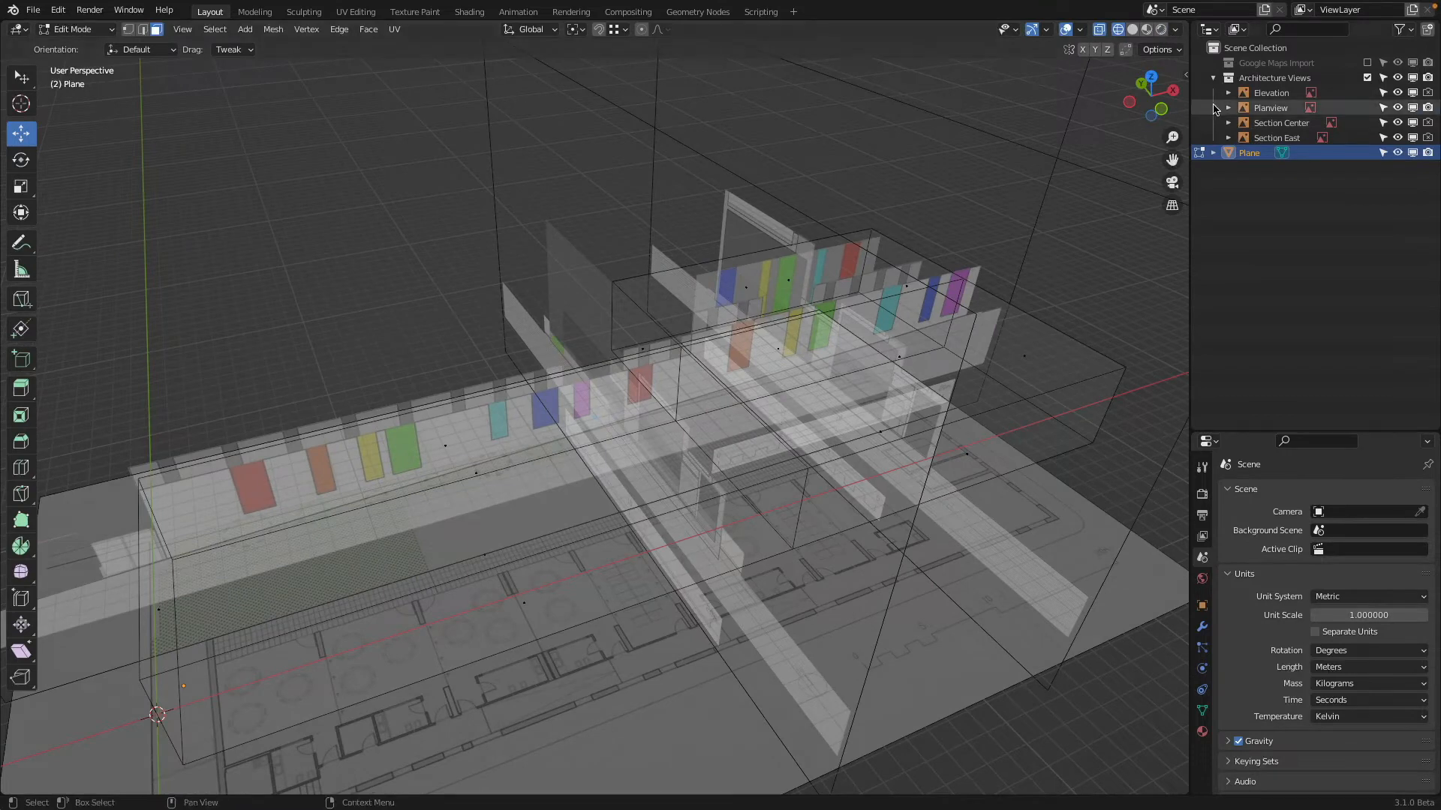
left_click(1367, 77)
left_click(900, 354)
middle_click_drag(902, 354, 953, 352)
left_click(773, 280, "shift")
left_click(1367, 78)
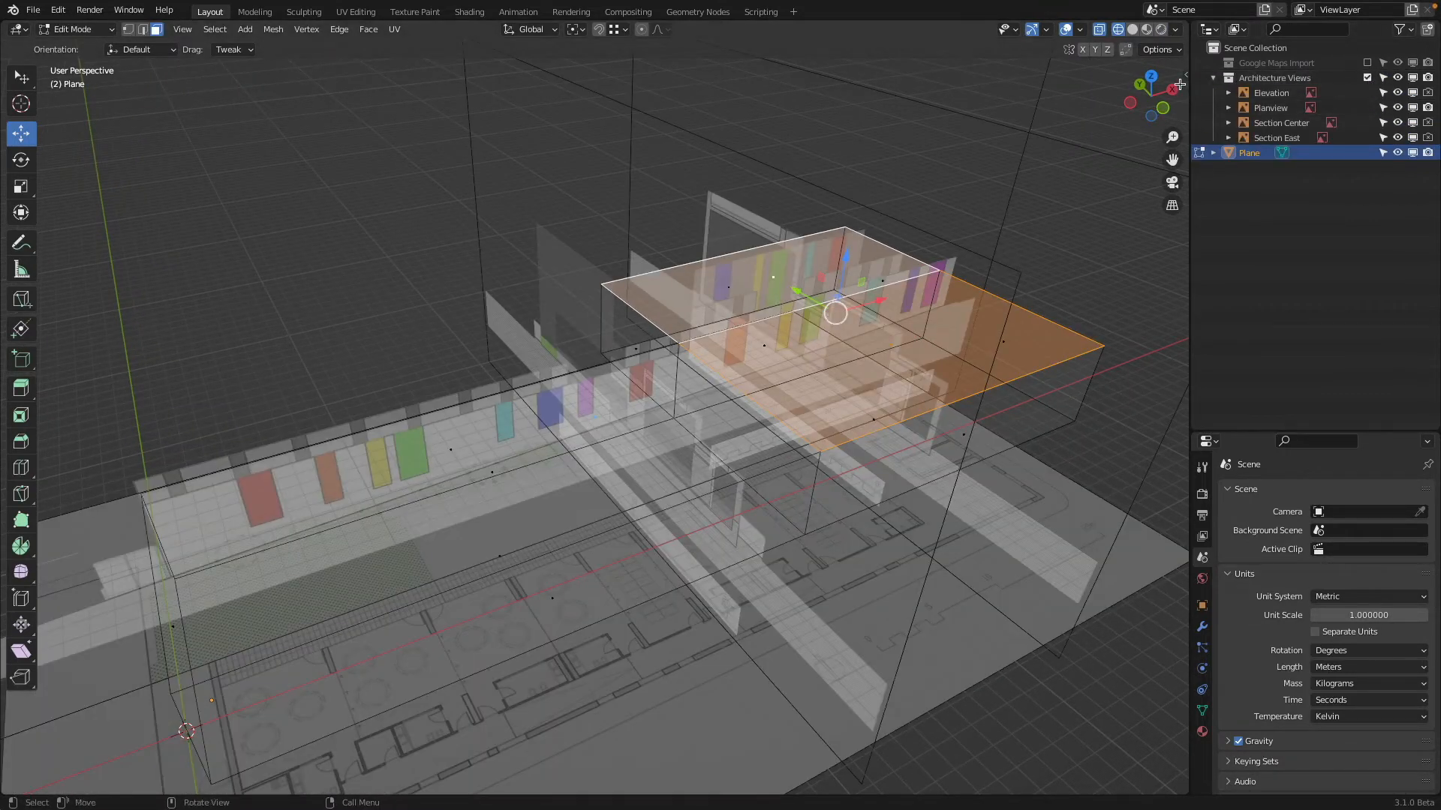
left_click(1162, 107)
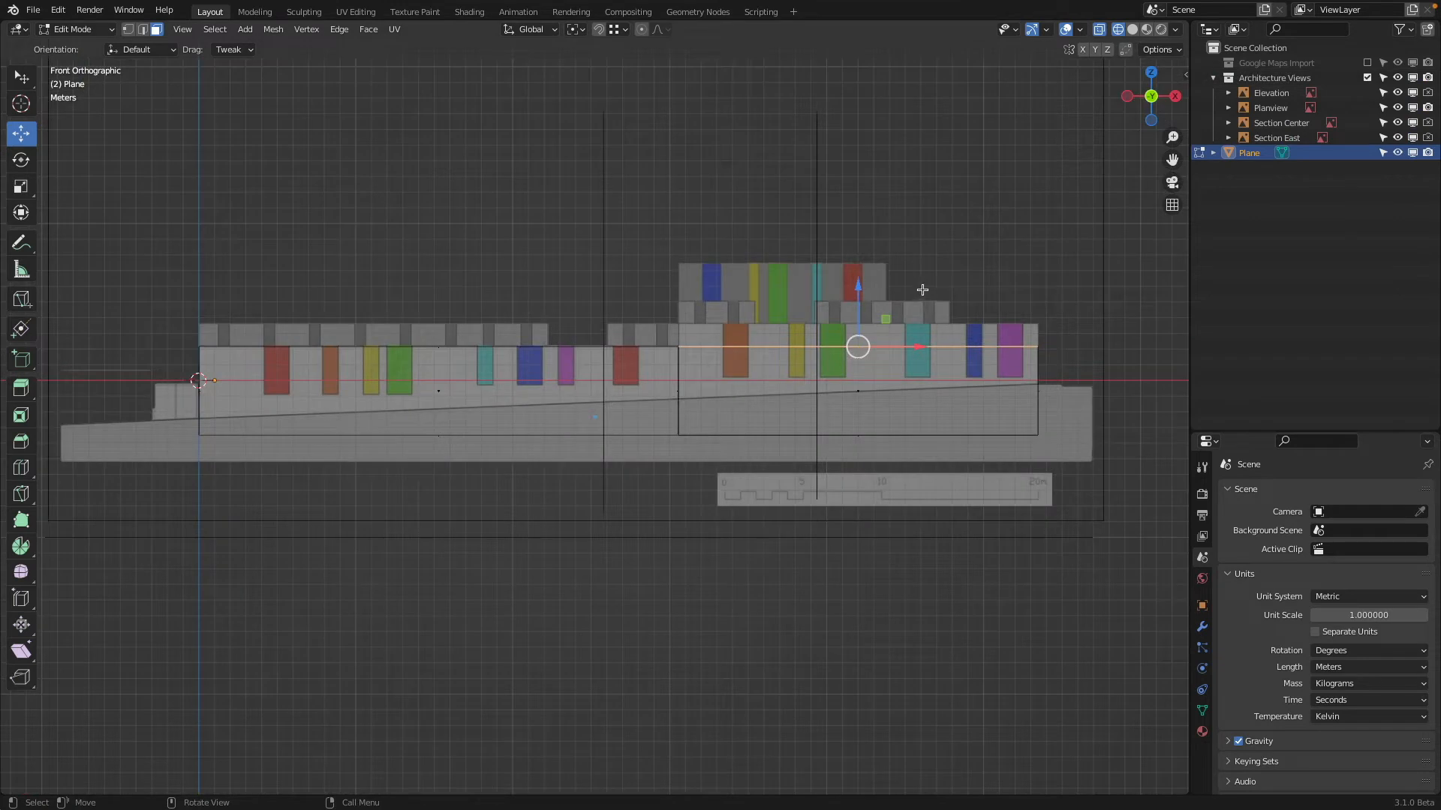
scroll(922, 289, "up", 1)
key("e")
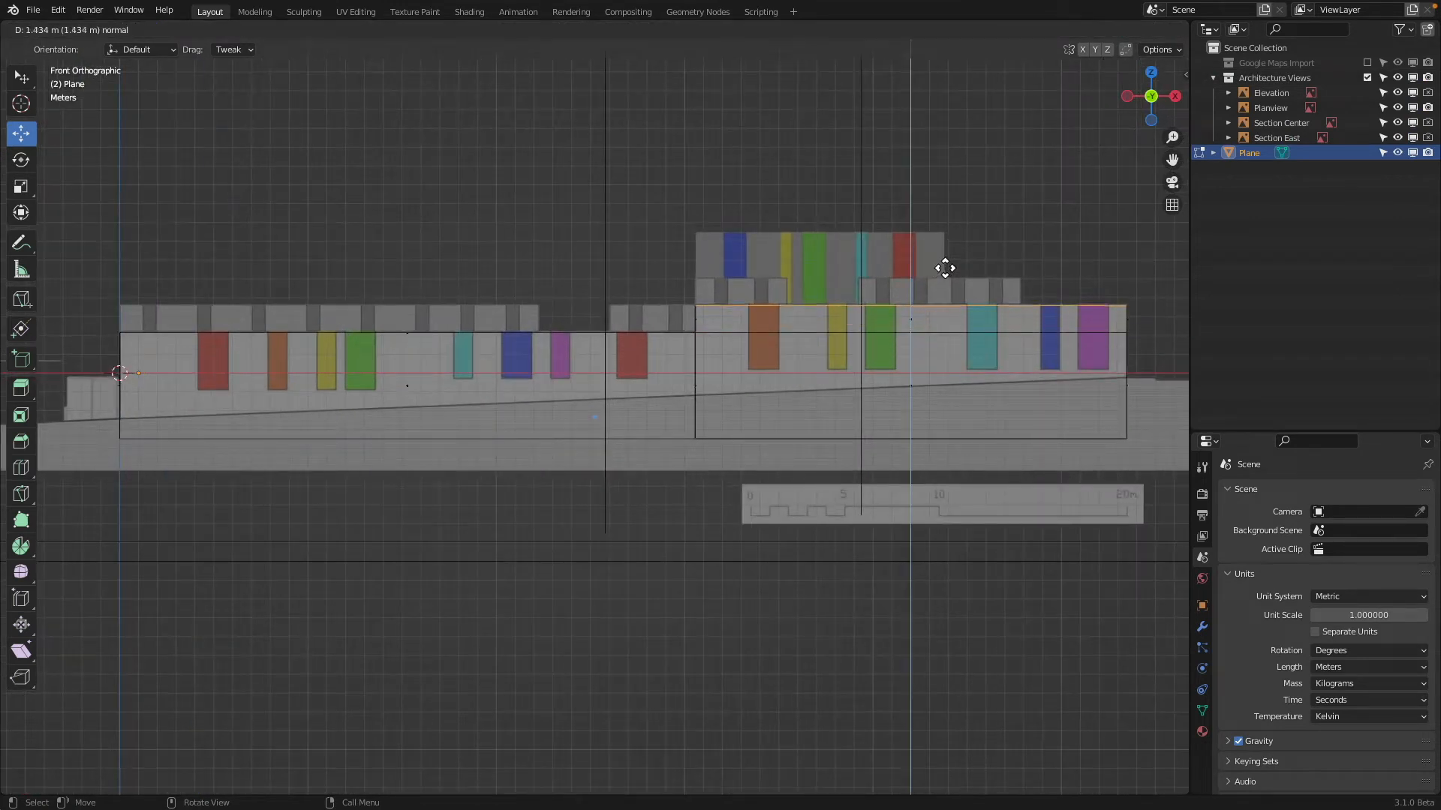
left_click(944, 267)
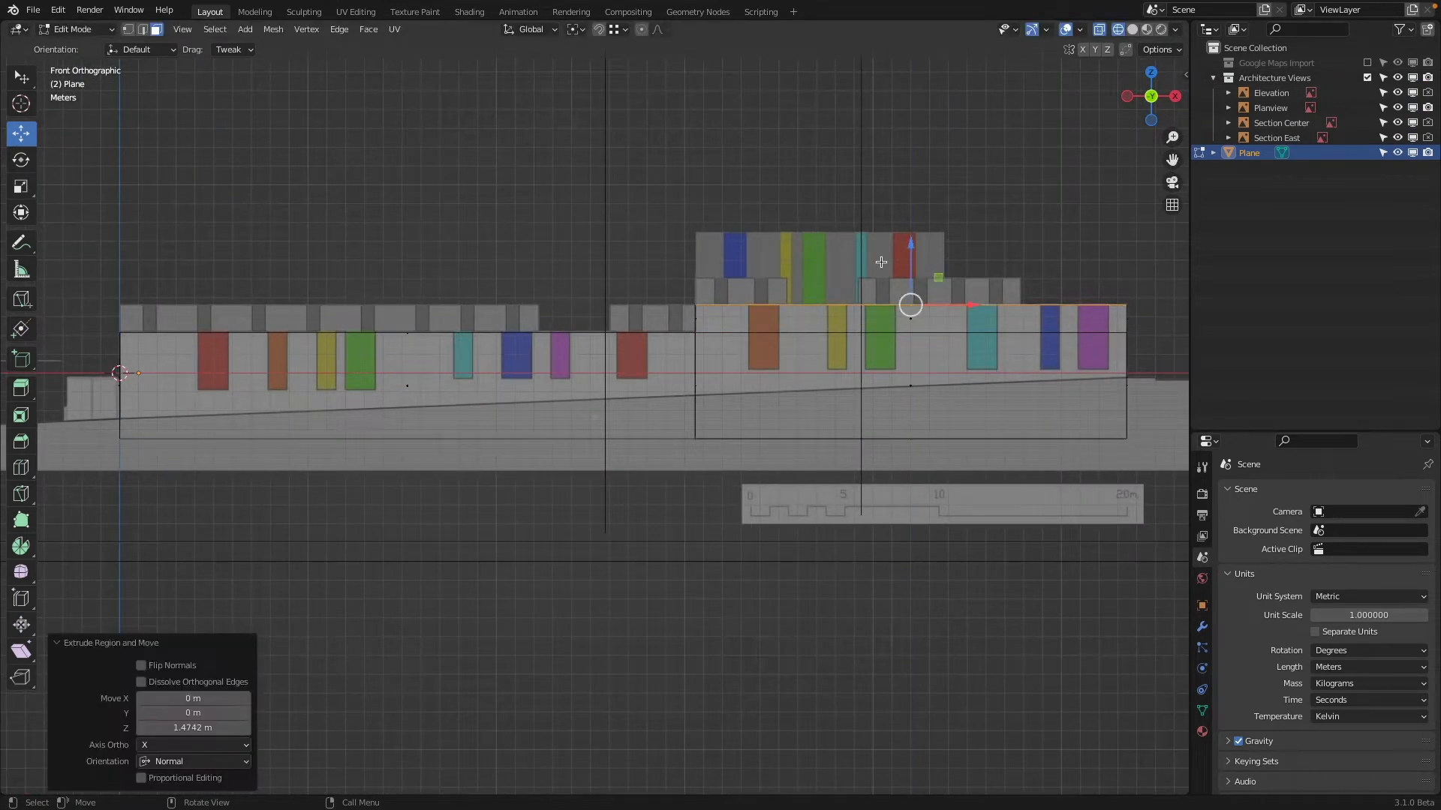
Examine the massing in solid shading against the Google Maps Import collection, with Architecture Views hidden and the whole mesh selected
scroll(655, 232, "down", 2)
middle_click_drag(655, 231, 675, 570)
scroll(753, 291, "up", 4)
left_click(1367, 77)
left_click(1367, 63)
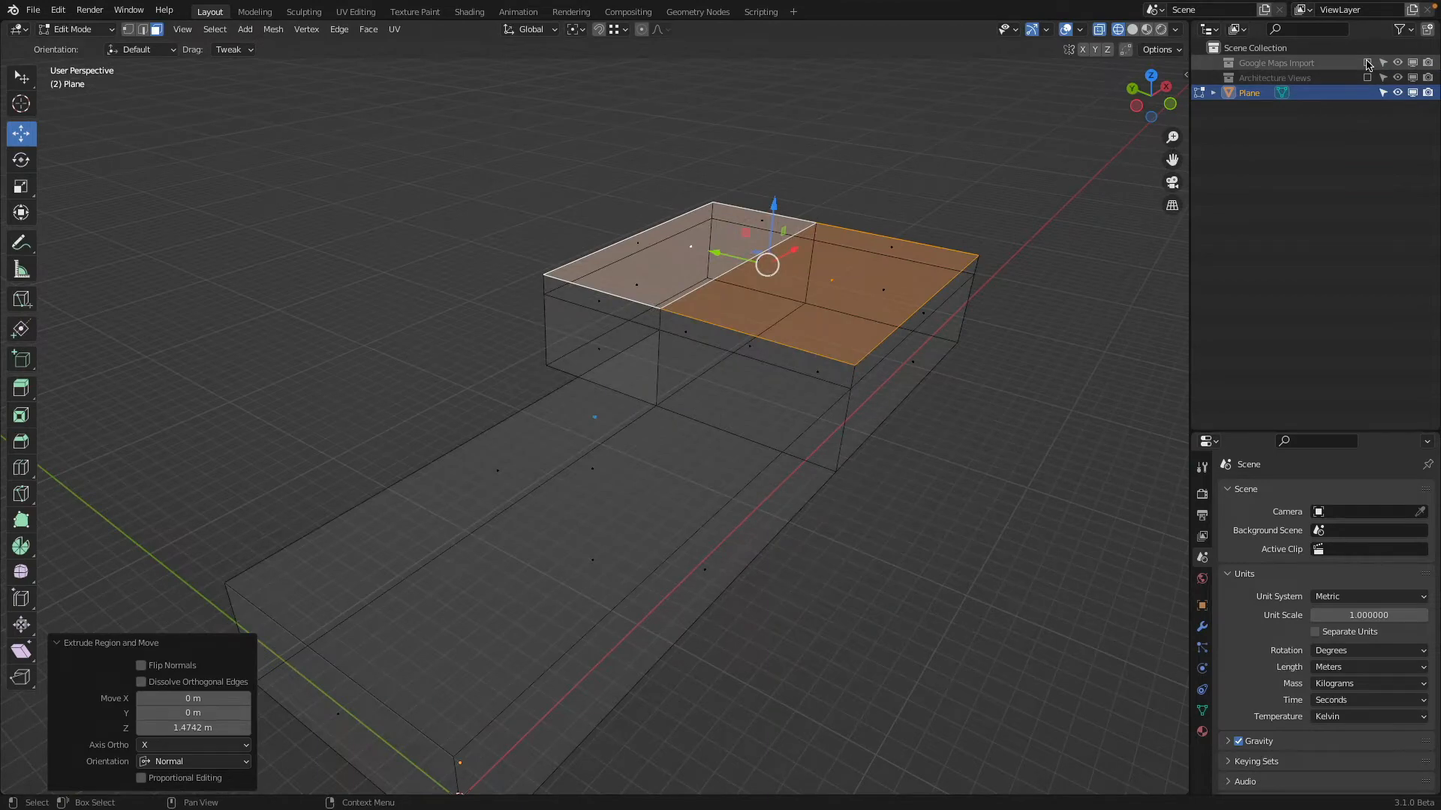
left_click(1132, 29)
middle_click_drag(949, 233, 863, 217)
key("a")
middle_click_drag(687, 296, 792, 338)
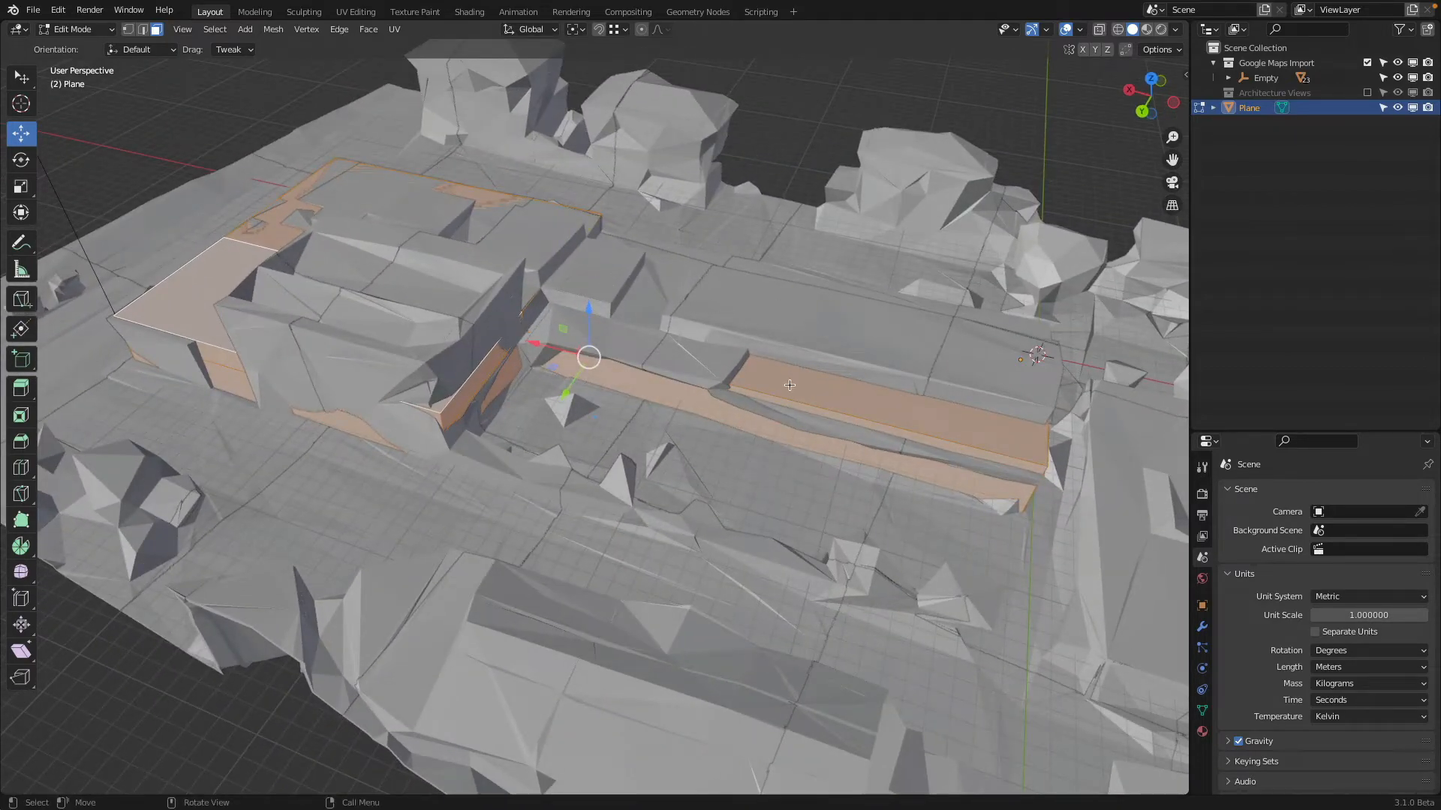
middle_click_drag(801, 390, 555, 404)
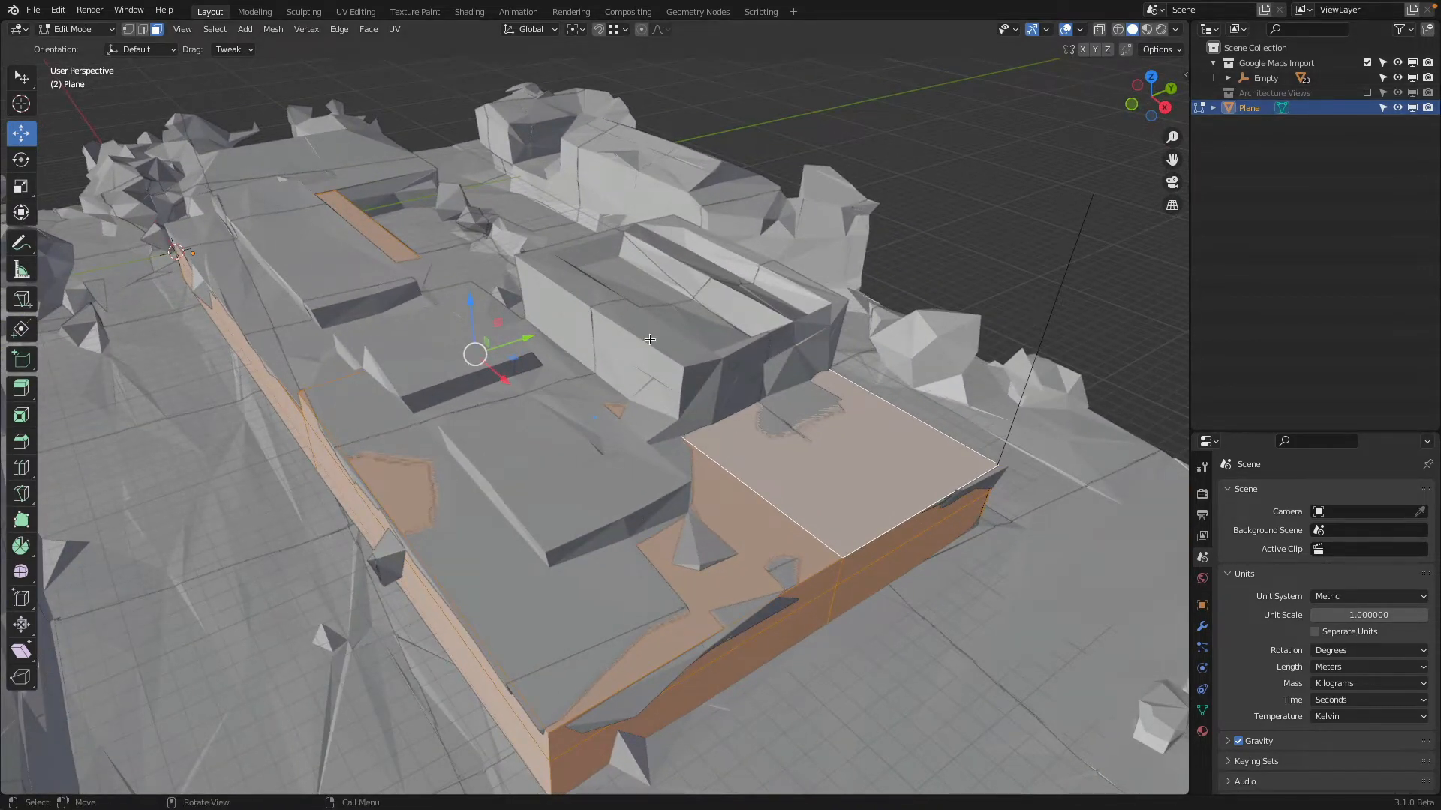
middle_click_drag(650, 339, 713, 393)
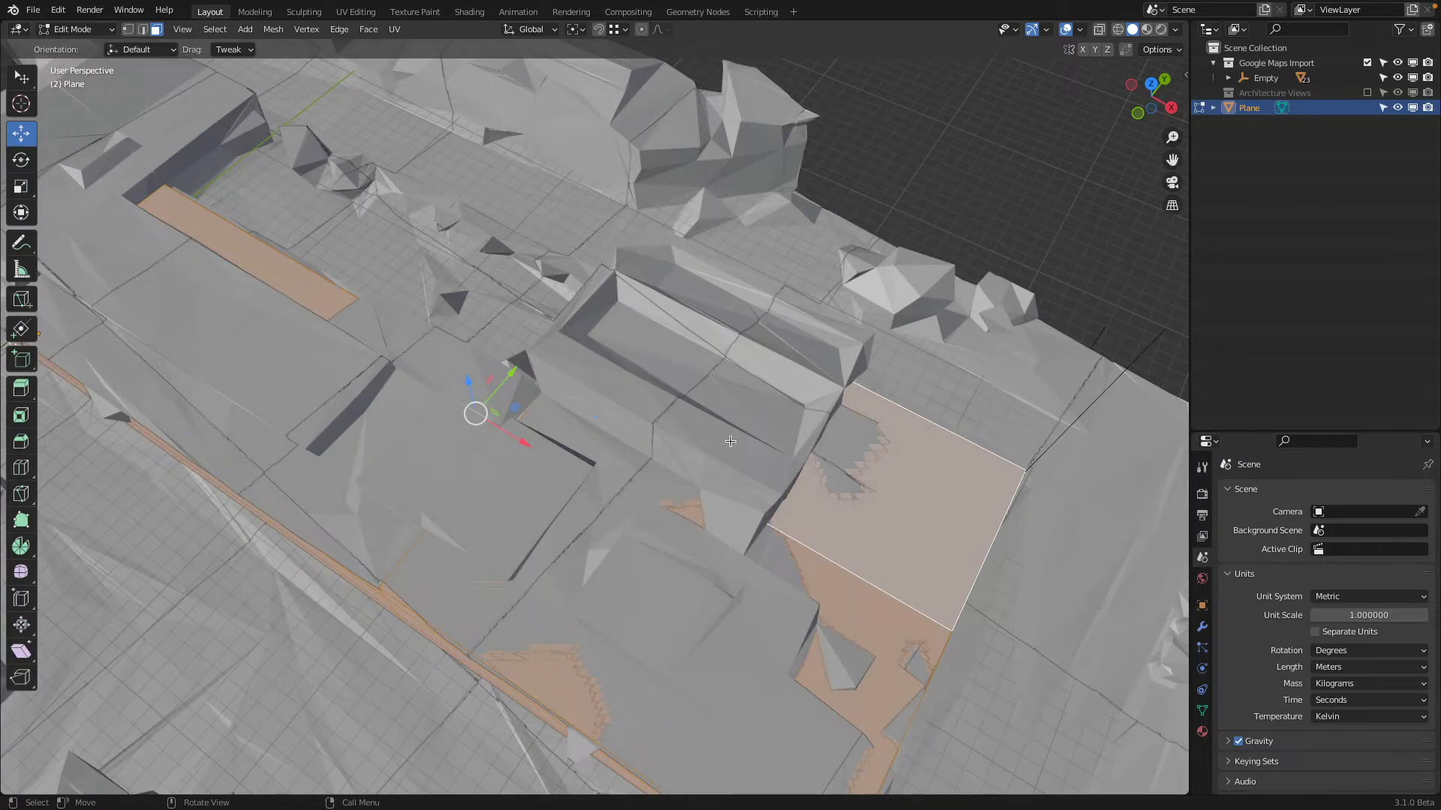
Hide the Google Maps Import collection, show Architecture Views again, and return to wireframe shading over the floor plan in top view
left_click(1367, 62)
left_click(1367, 77)
middle_click_drag(863, 248, 1019, 200)
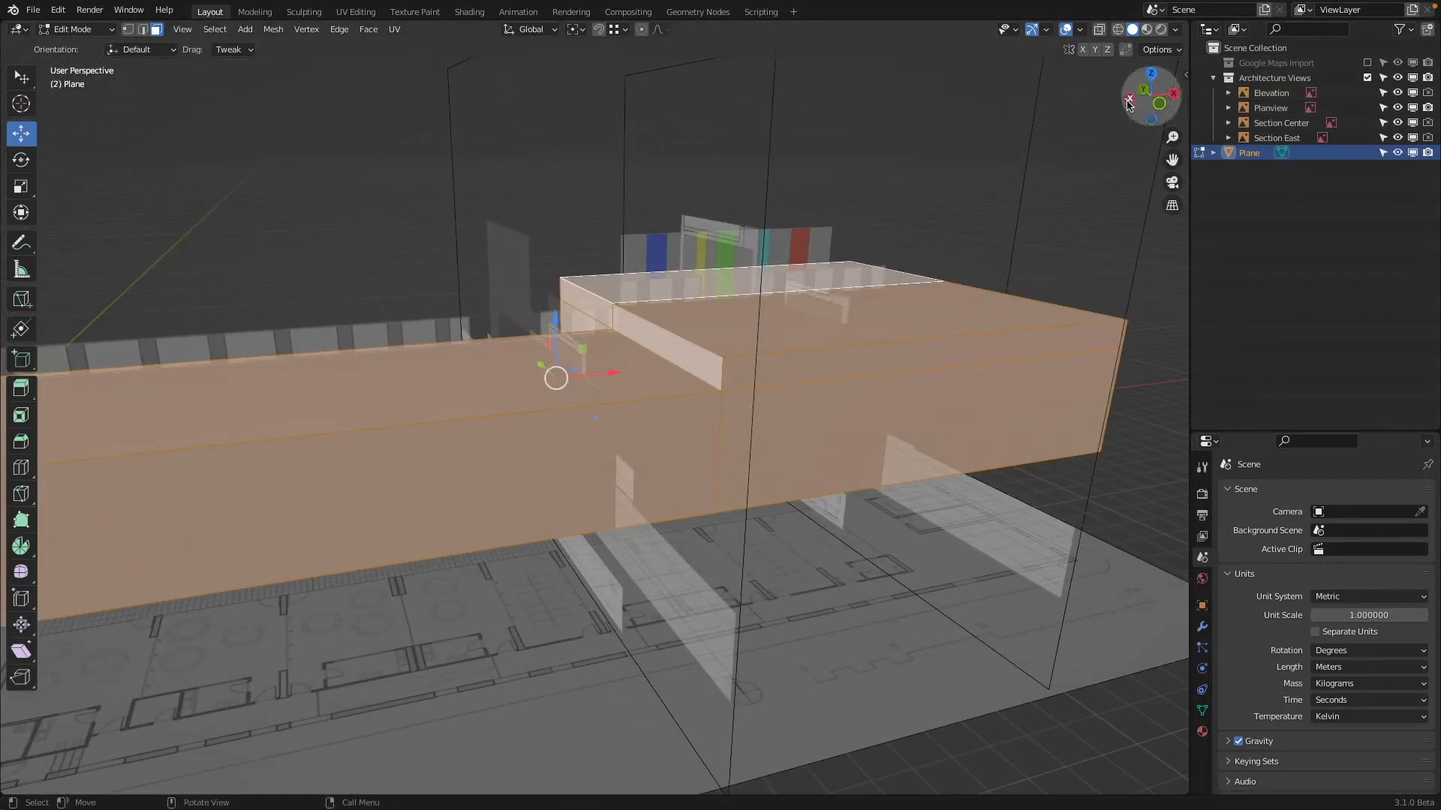
middle_click_drag(1068, 109, 1026, 129)
left_click(1117, 32)
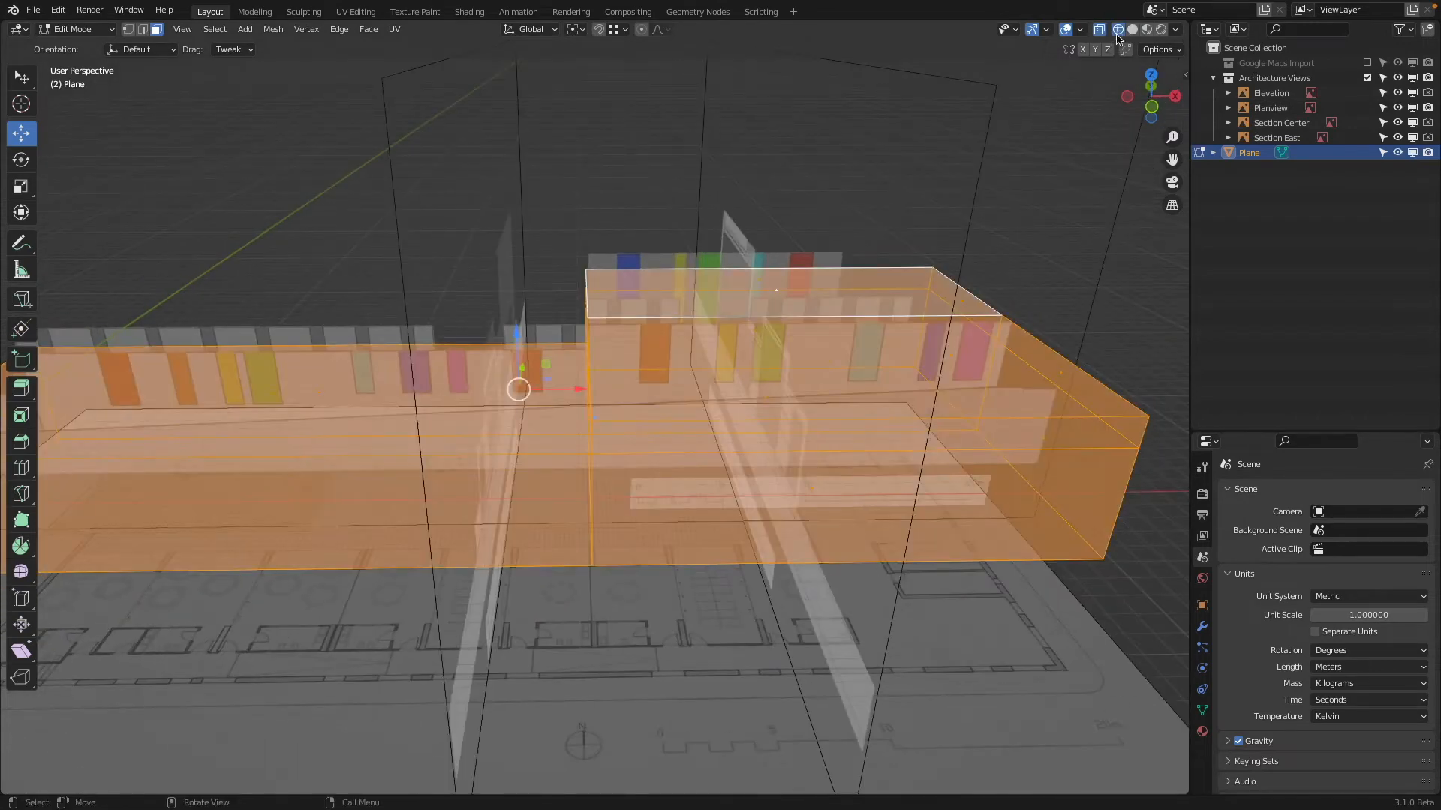
left_click(1153, 78)
scroll(935, 347, "up", 2)
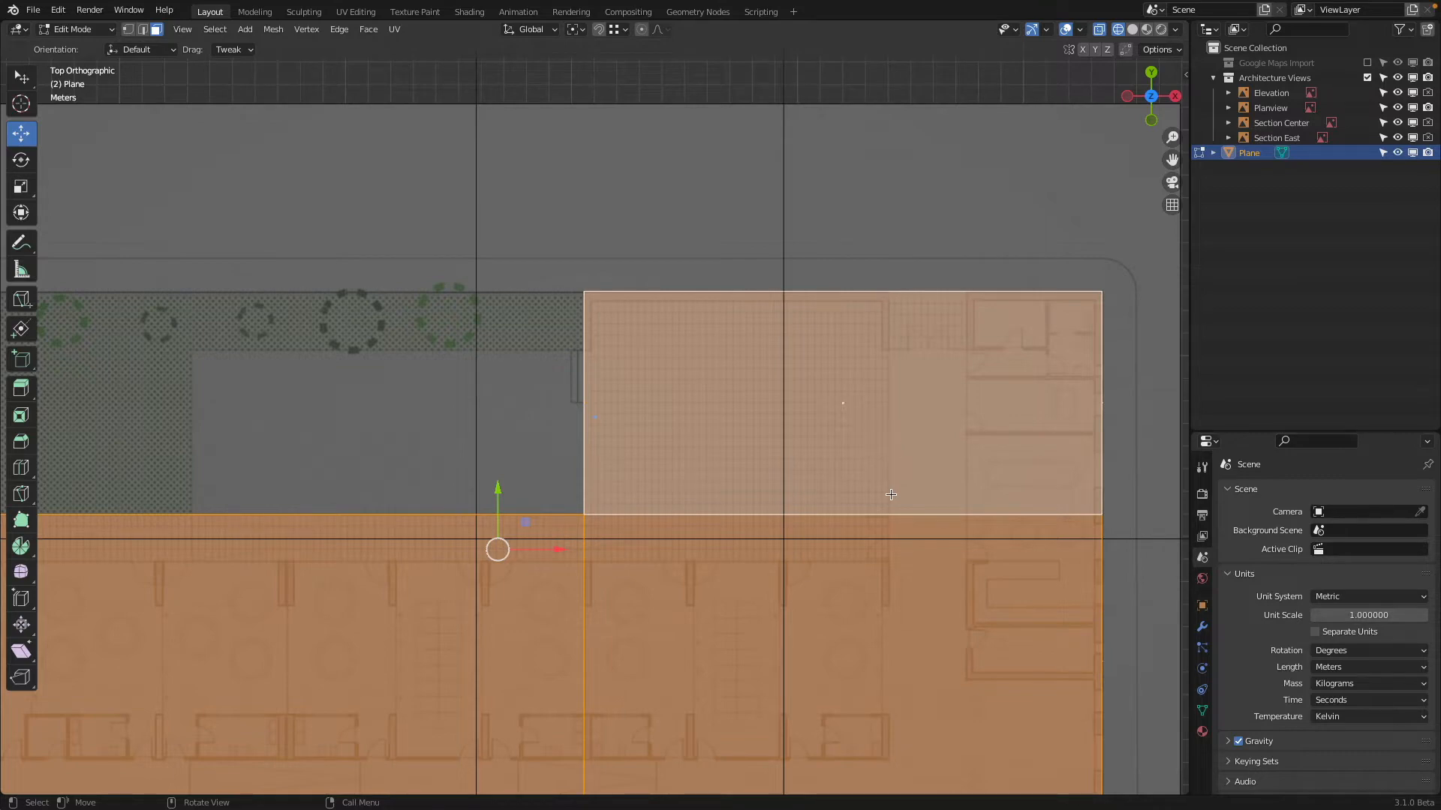
With Architecture Views hidden, cut across the top face above the paved hall using the Knife tool constrained to Y
middle_click_drag(930, 514, 675, 375)
left_click(459, 460)
left_click(505, 385)
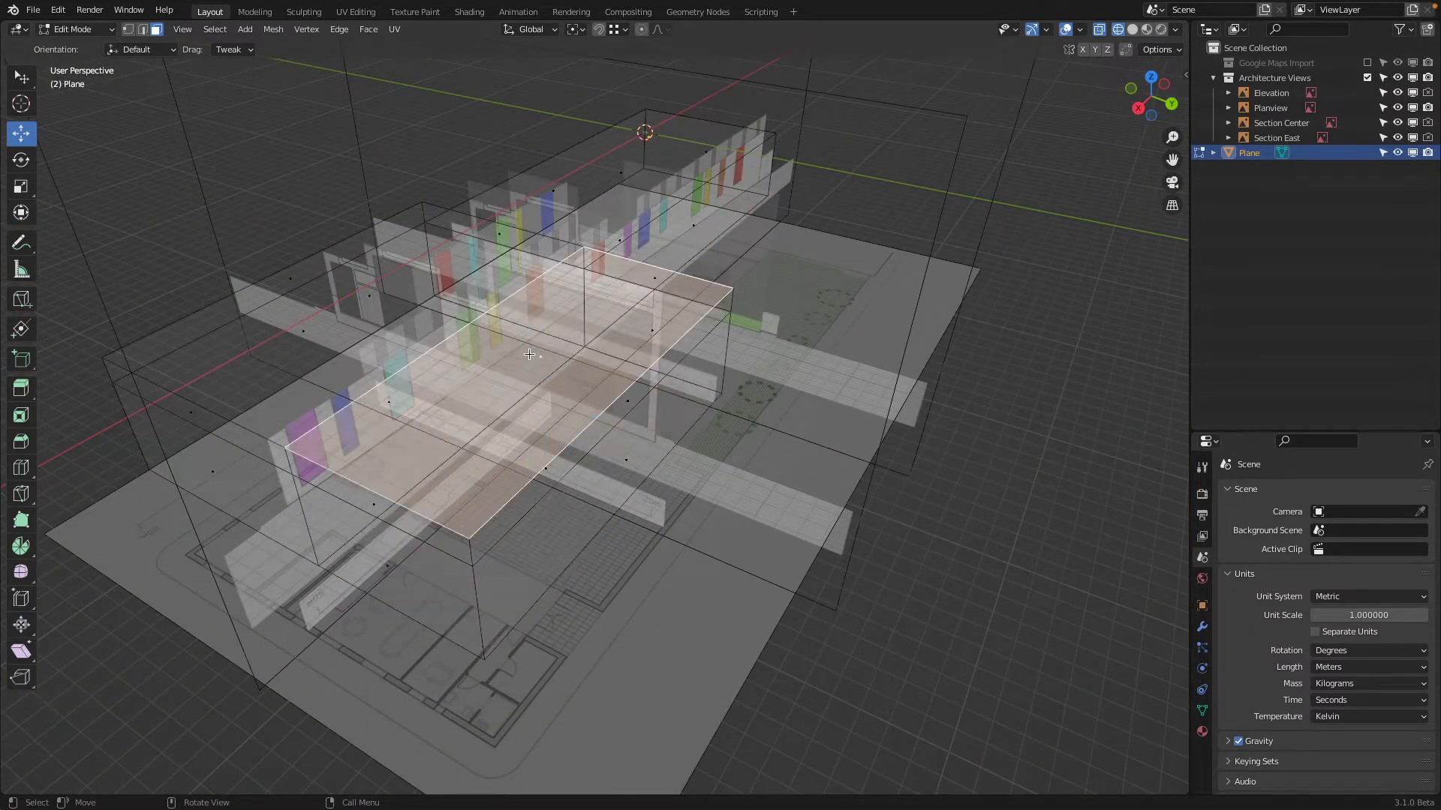
middle_click_drag(566, 368, 542, 387)
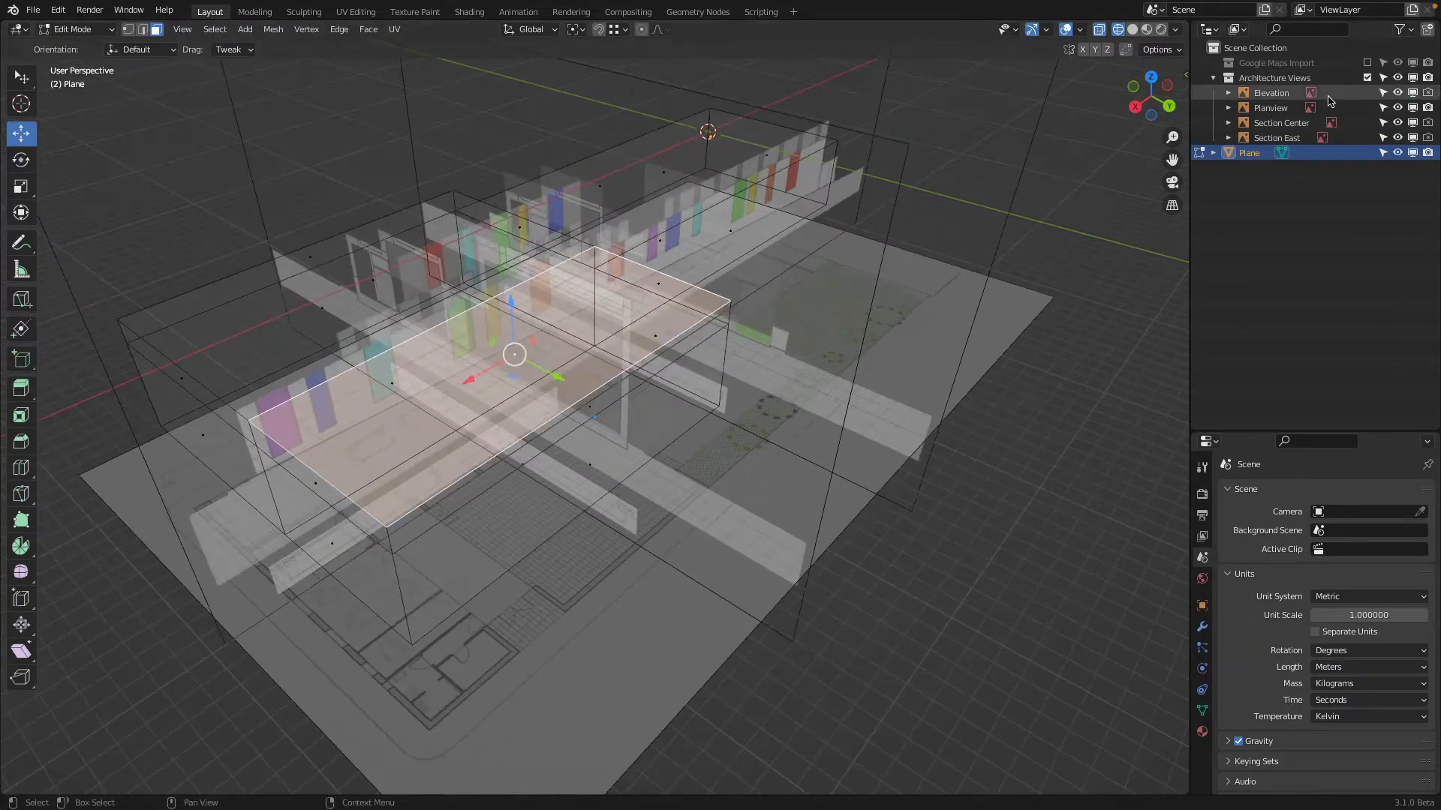
left_click(1367, 79)
middle_click_drag(699, 238, 701, 261)
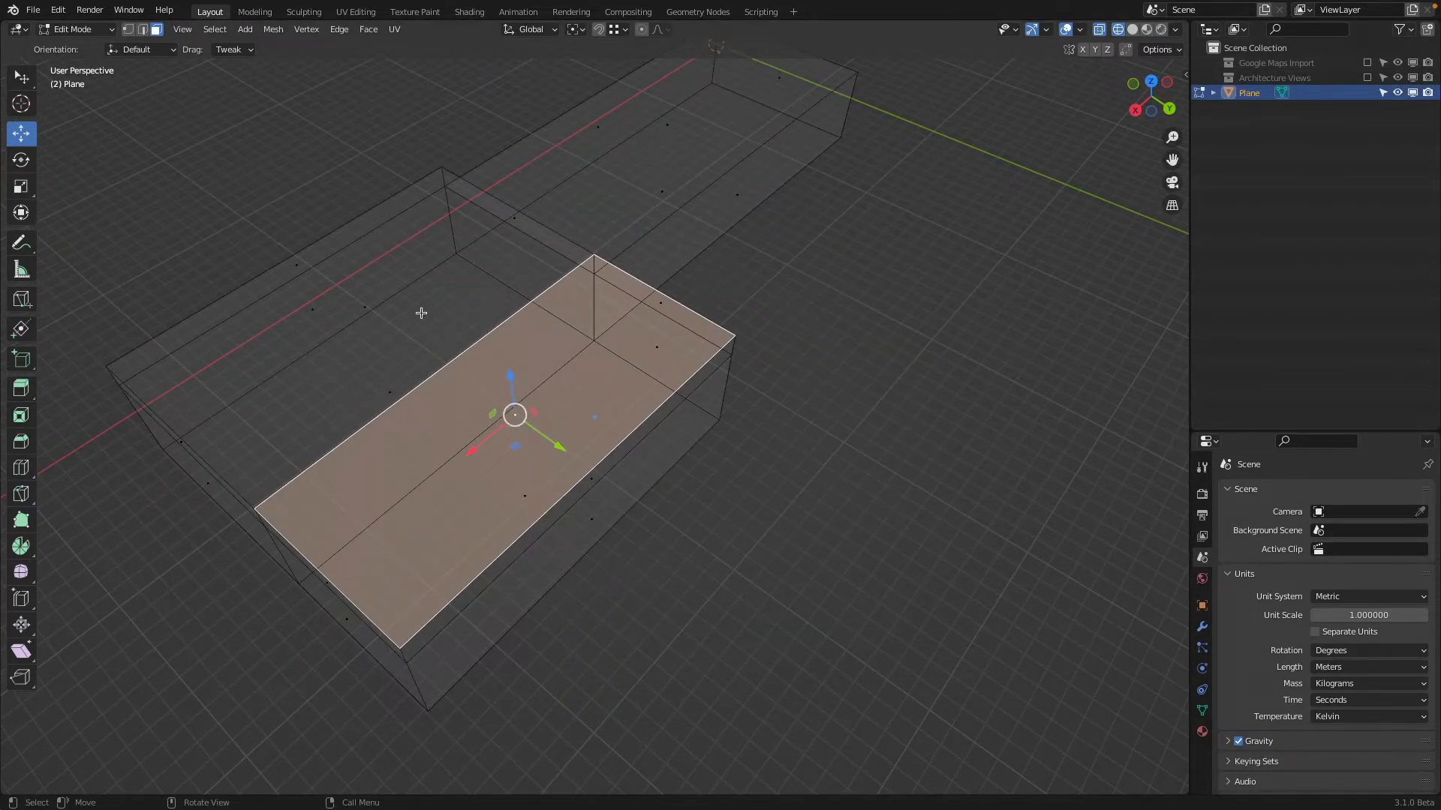
key("k")
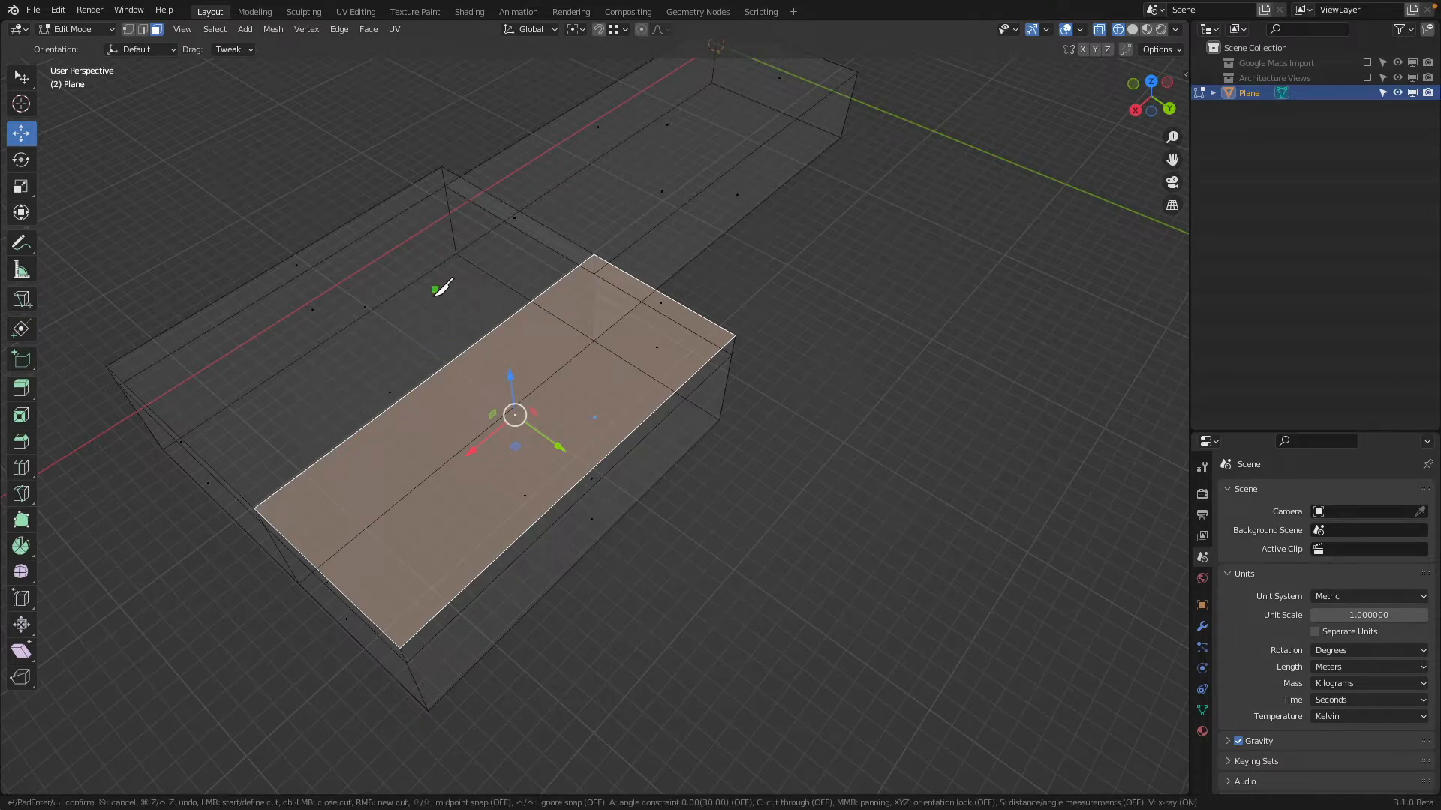
left_click(439, 373)
key("y")
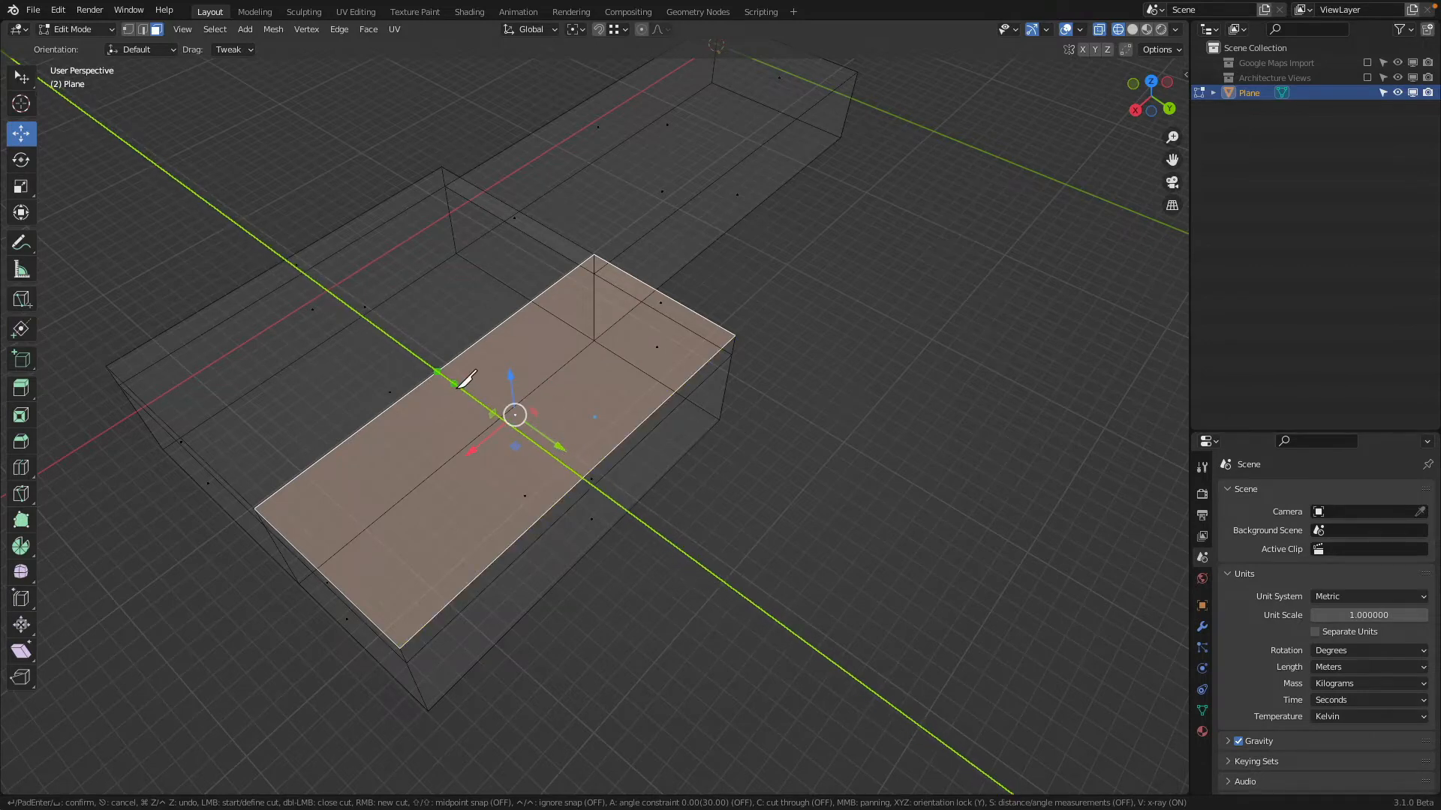
left_click(584, 478)
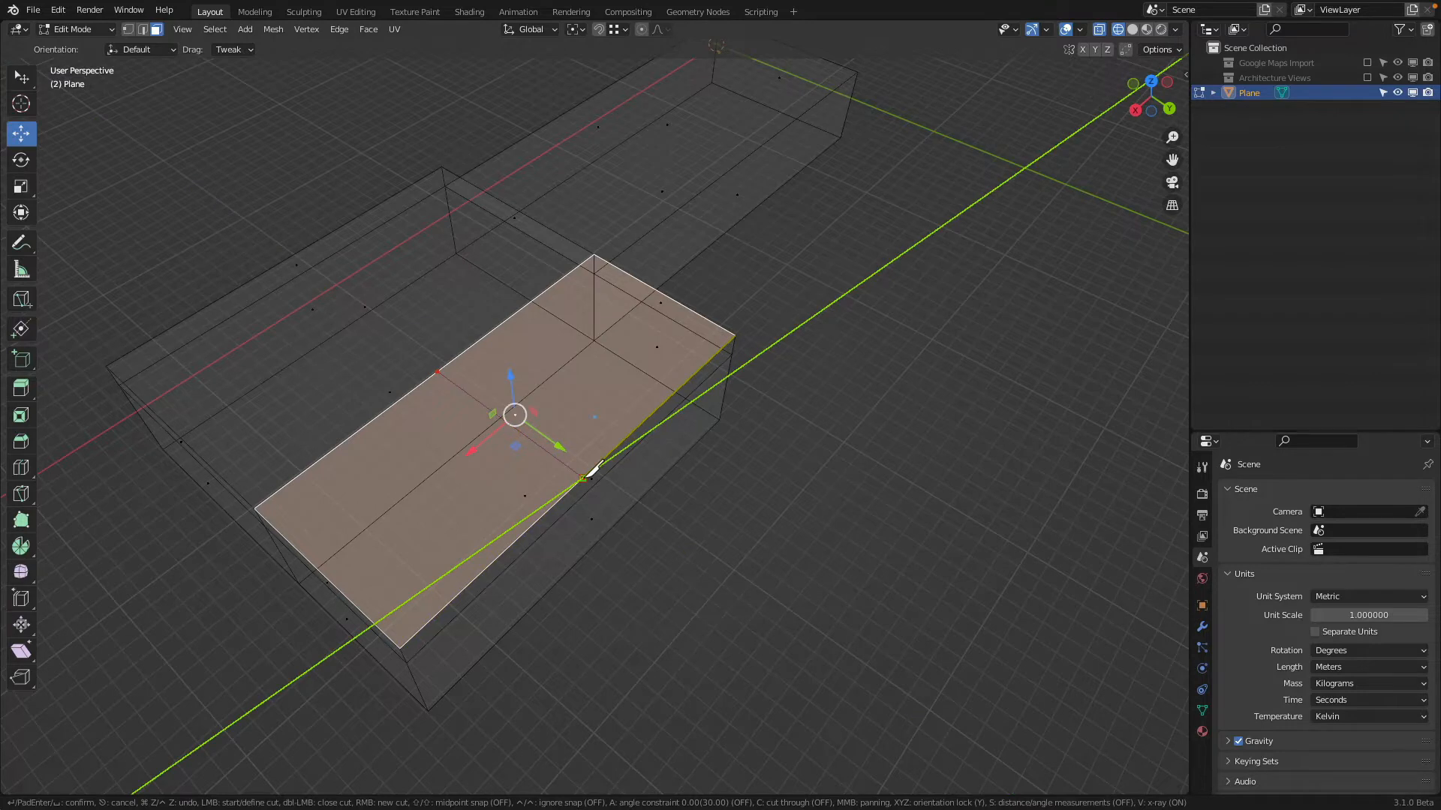
key("Return")
Show Architecture Views again and move the new cut edge about 1.43 m along X to the paved hall's eastern wall in the plan
left_click(598, 381)
mouse_move(606, 380)
middle_mouse_down()
mouse_move(592, 334)
mouse_move(588, 371)
middle_mouse_up()
left_click(143, 28)
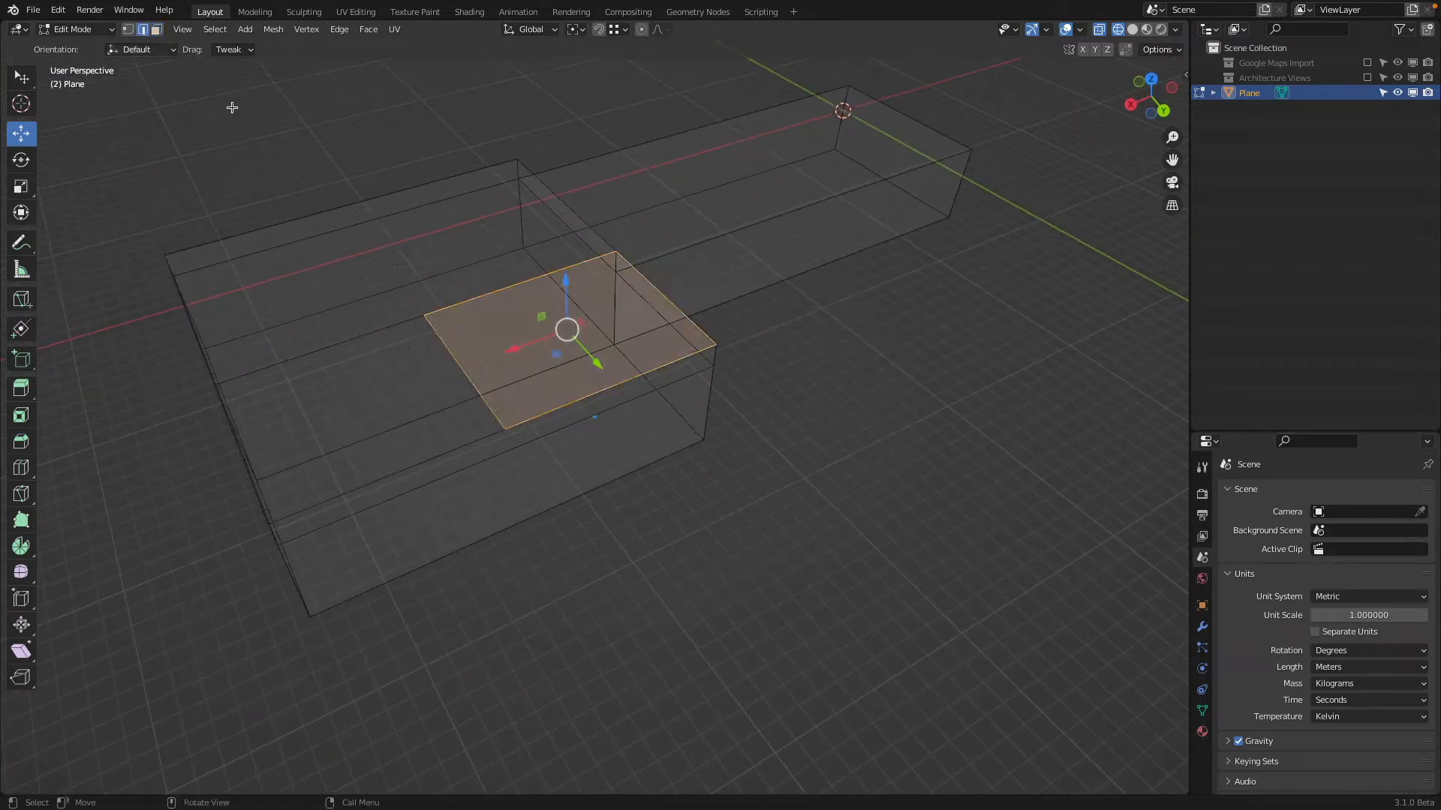
left_click(442, 342)
left_click(1367, 77)
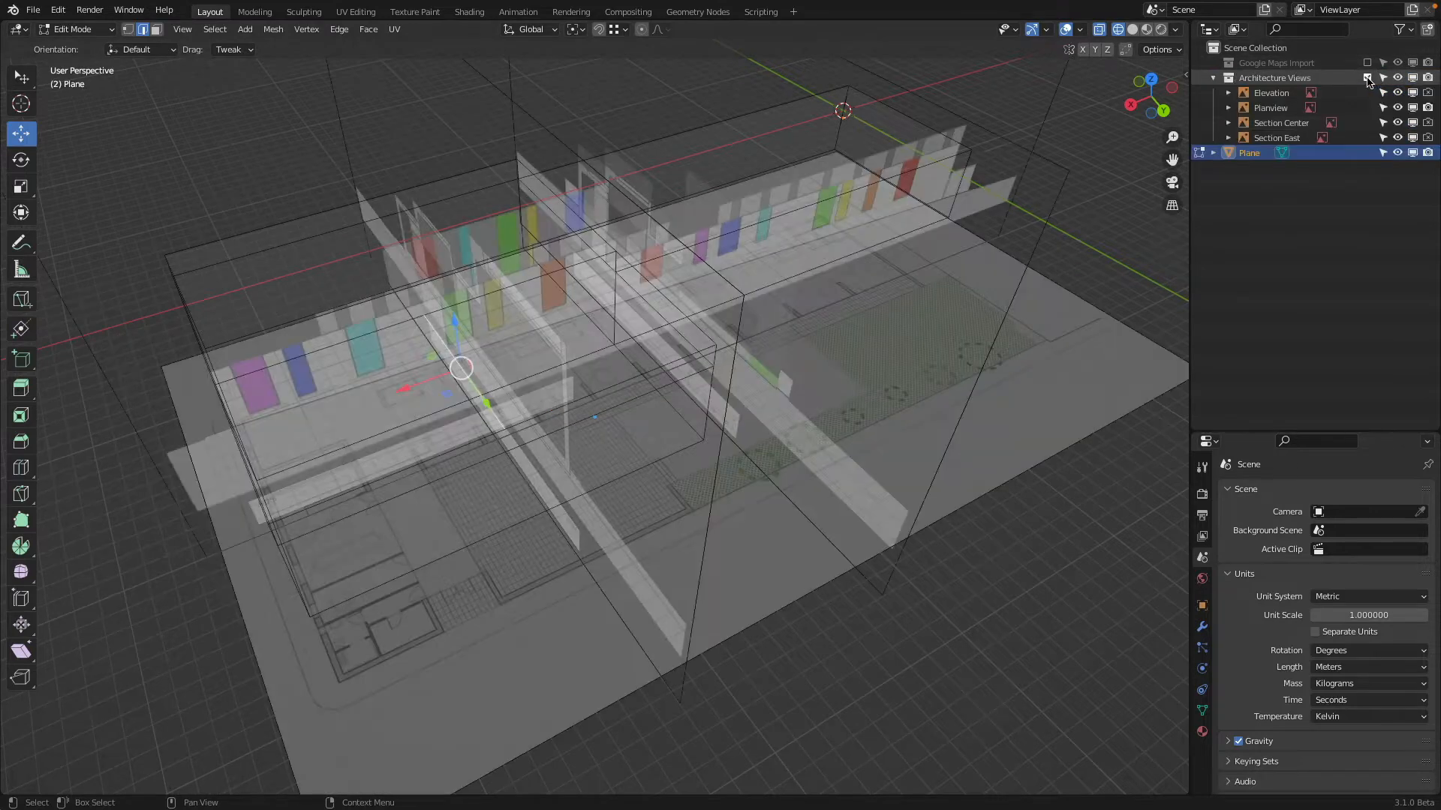
left_click(1151, 78)
scroll(846, 381, "up", 2)
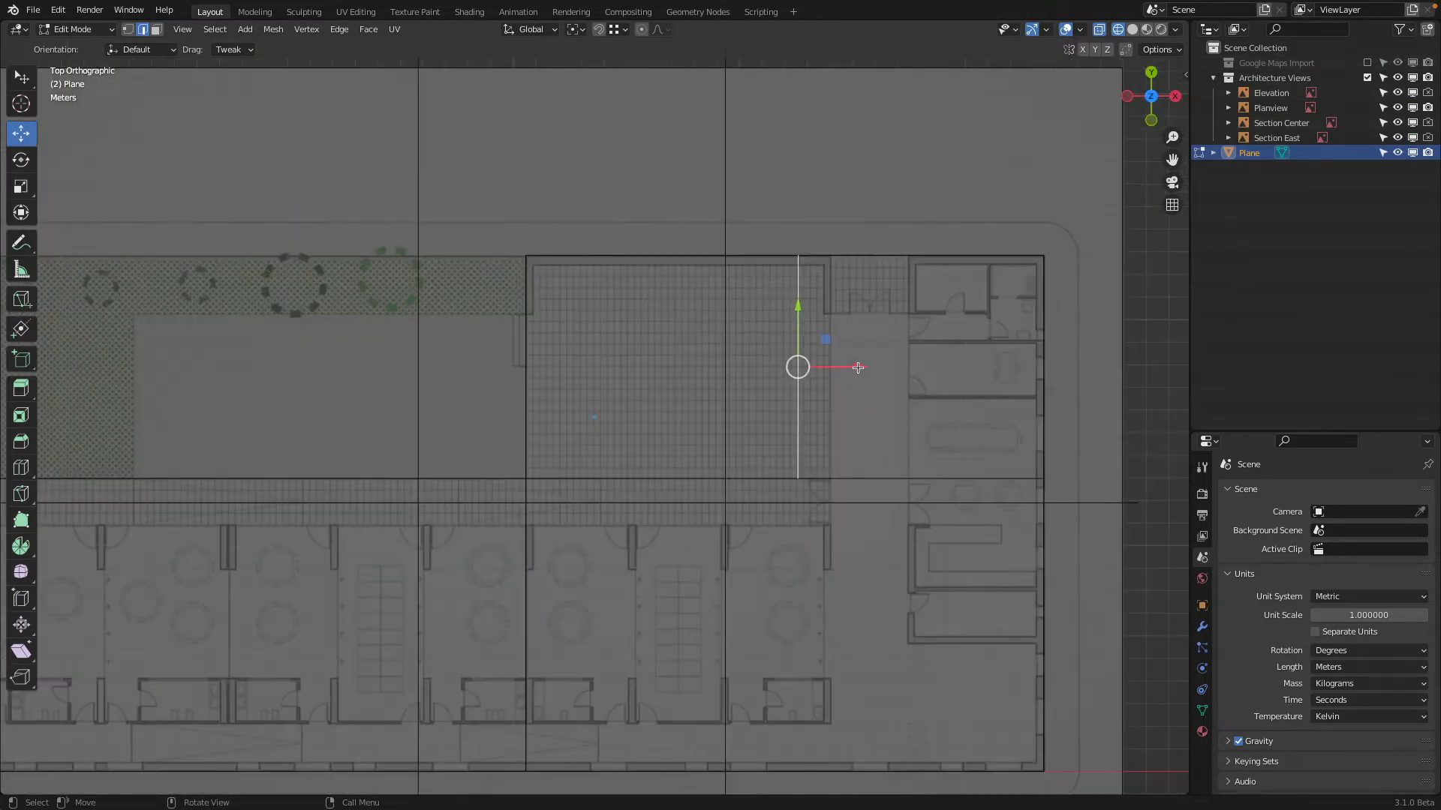
left_click_drag(858, 367, 899, 375)
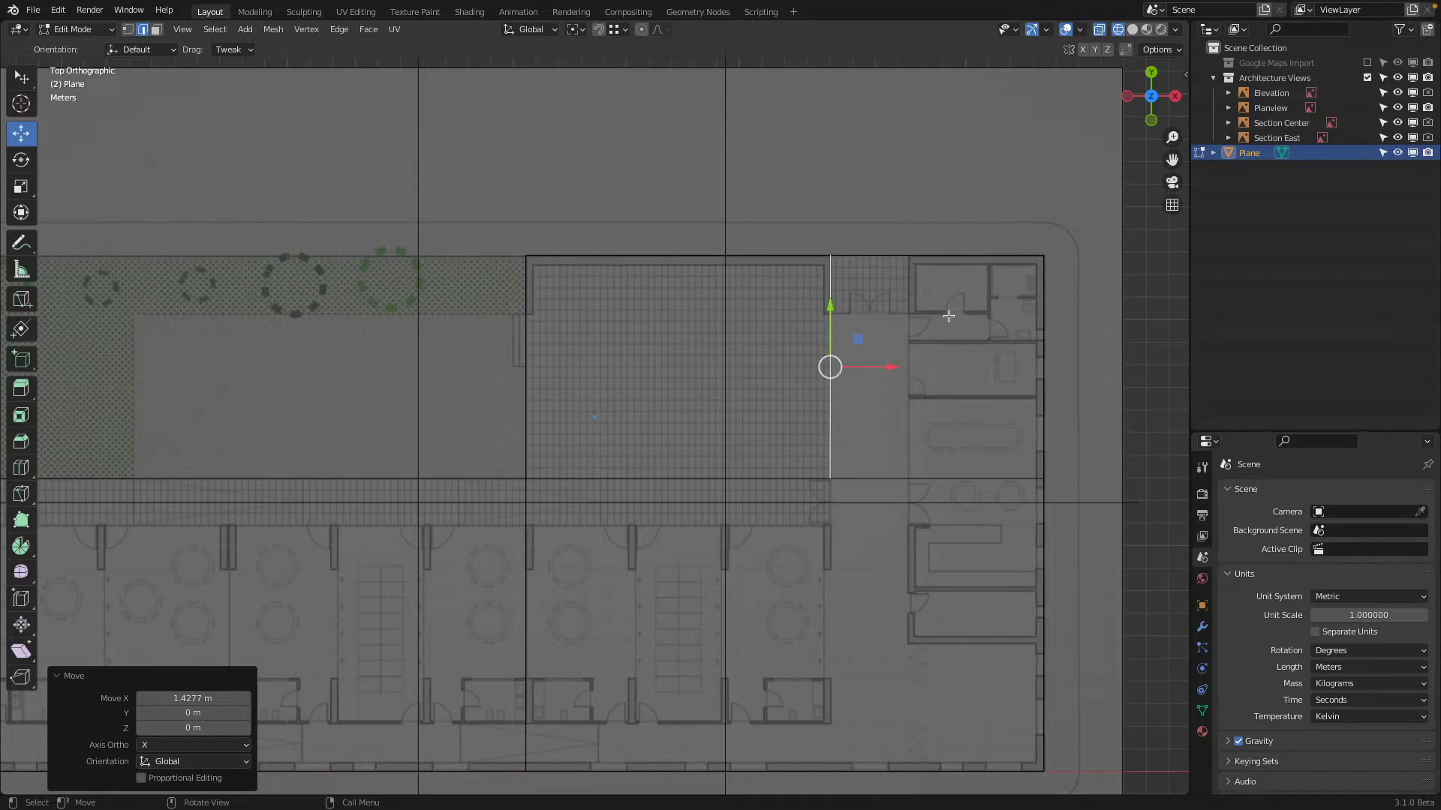
Cut a second line along Y across the top face, east of the first cut, using the Knife tool, and switch to solid shading
middle_click_drag(949, 315, 561, 315)
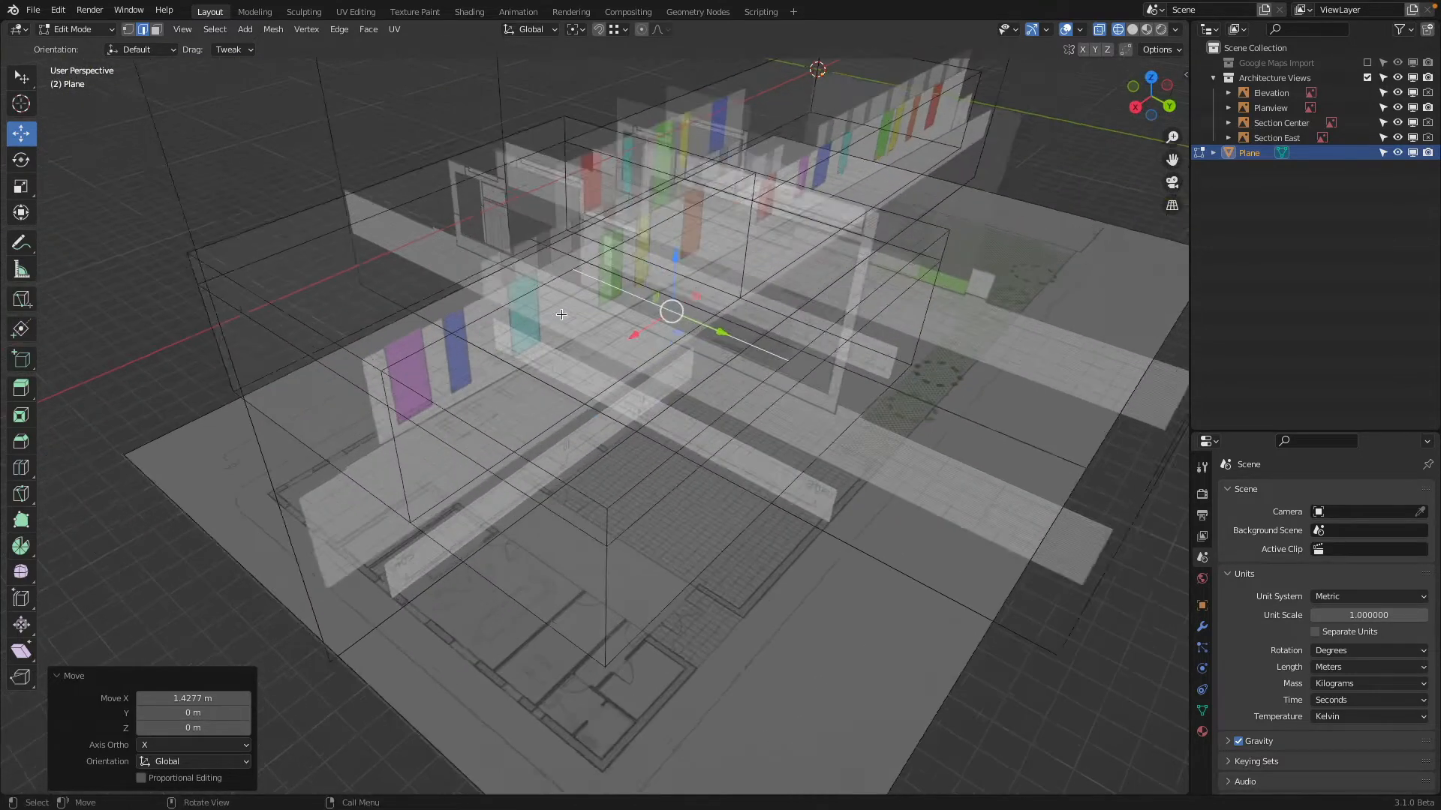
key("k")
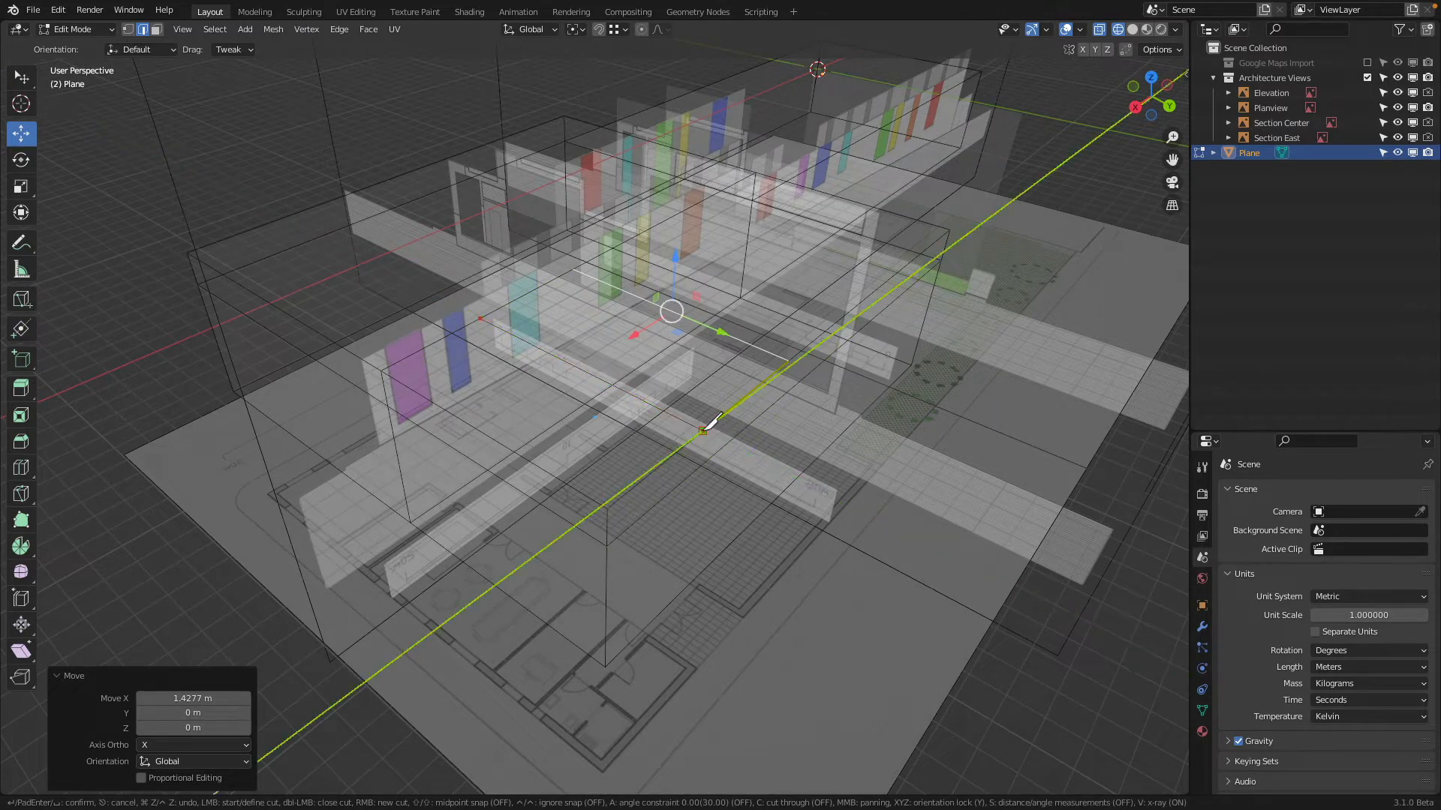
middle_click_drag(709, 424, 765, 396)
left_click(1132, 29)
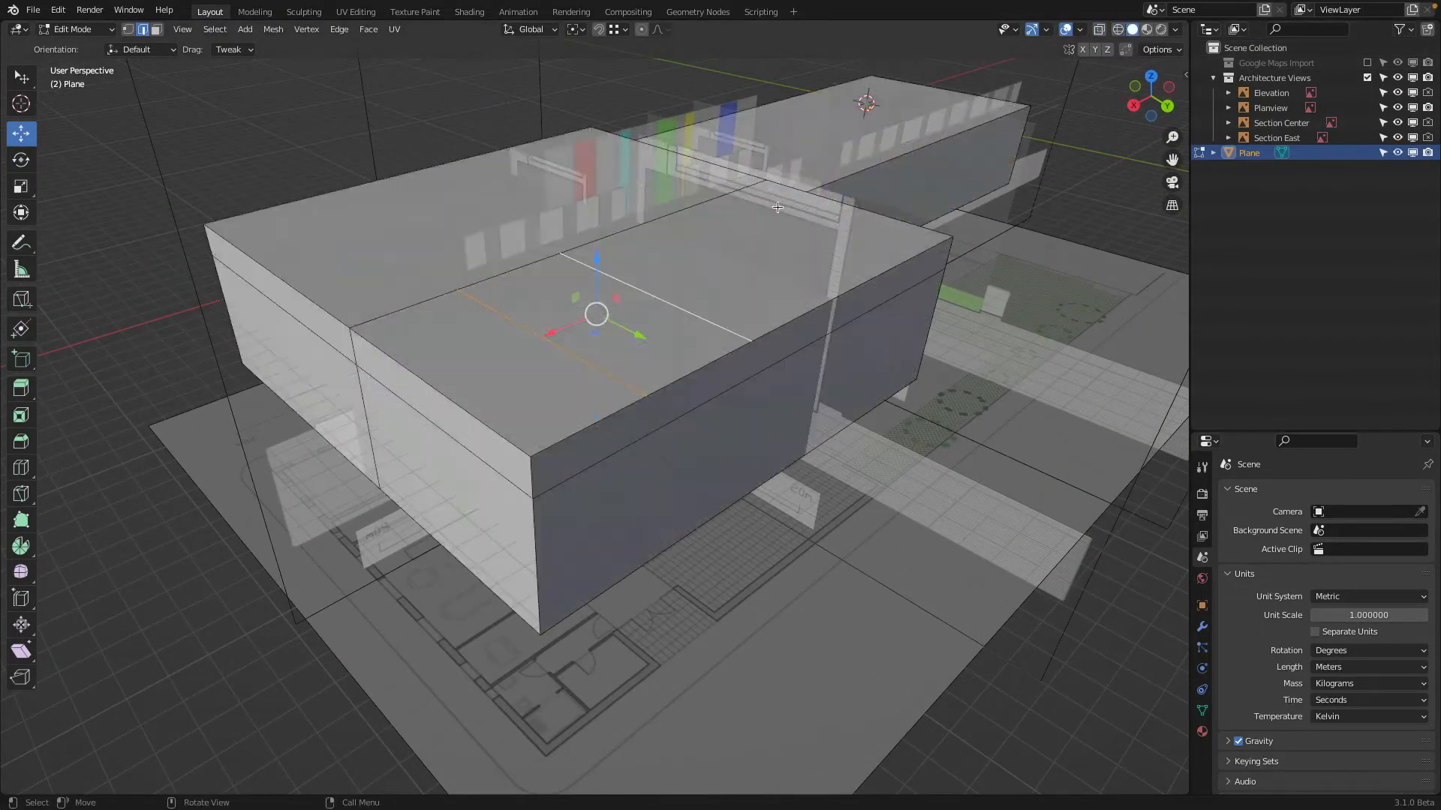
Connect the two parallel cuts on the top face with a Knife cut constrained to X
mouse_move(773, 213)
middle_mouse_down()
mouse_move(742, 216)
mouse_move(620, 325)
middle_mouse_up()
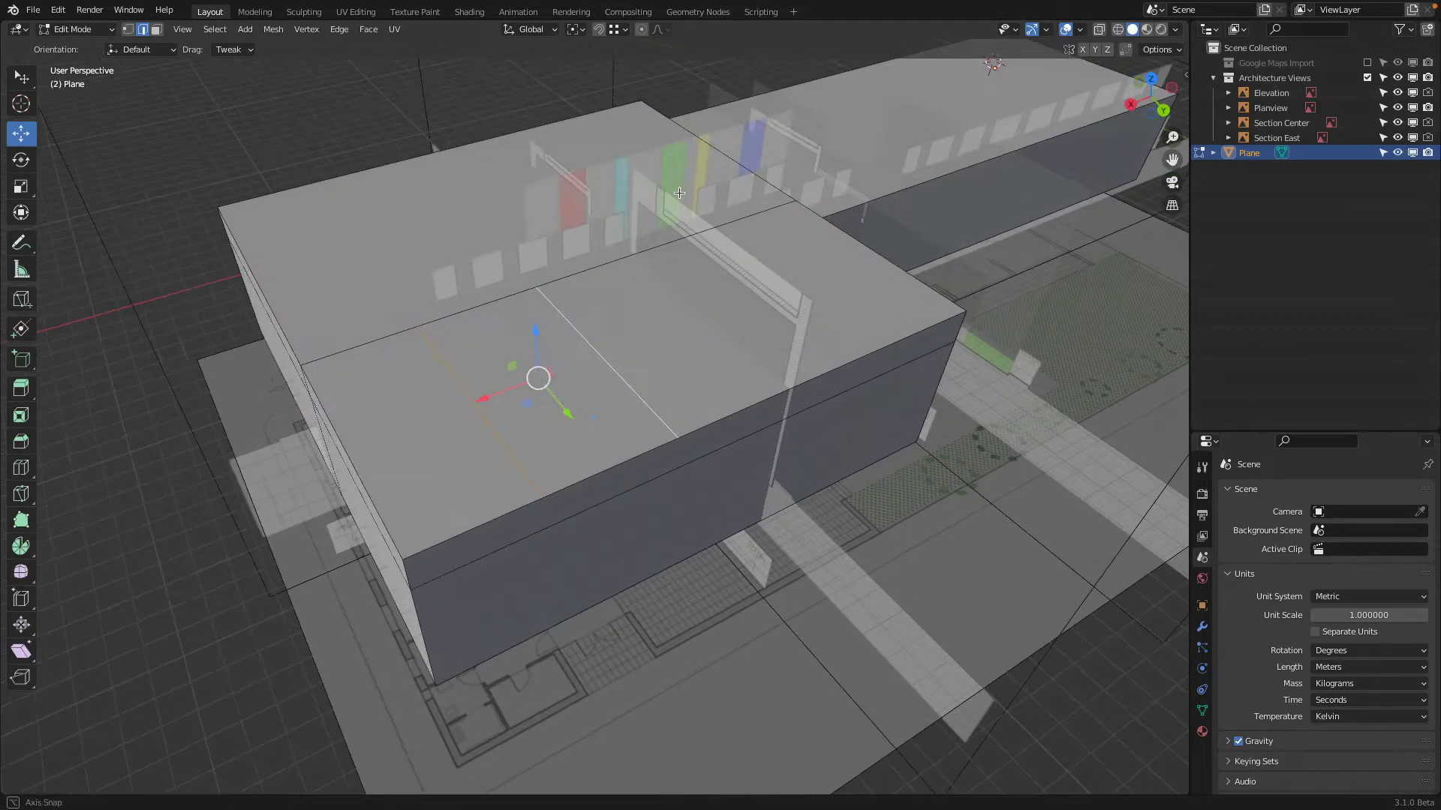
key("k")
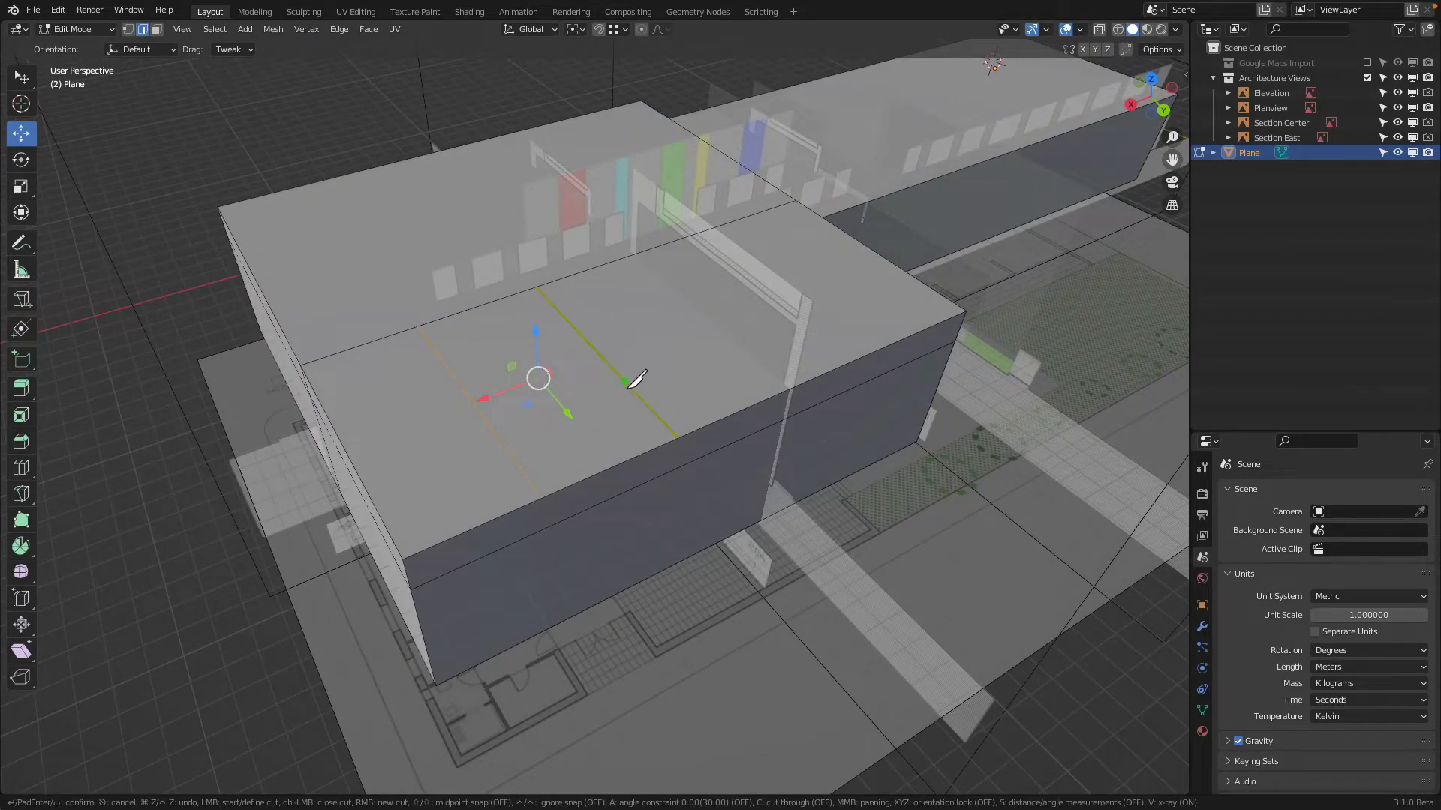
left_click(626, 381)
key("x")
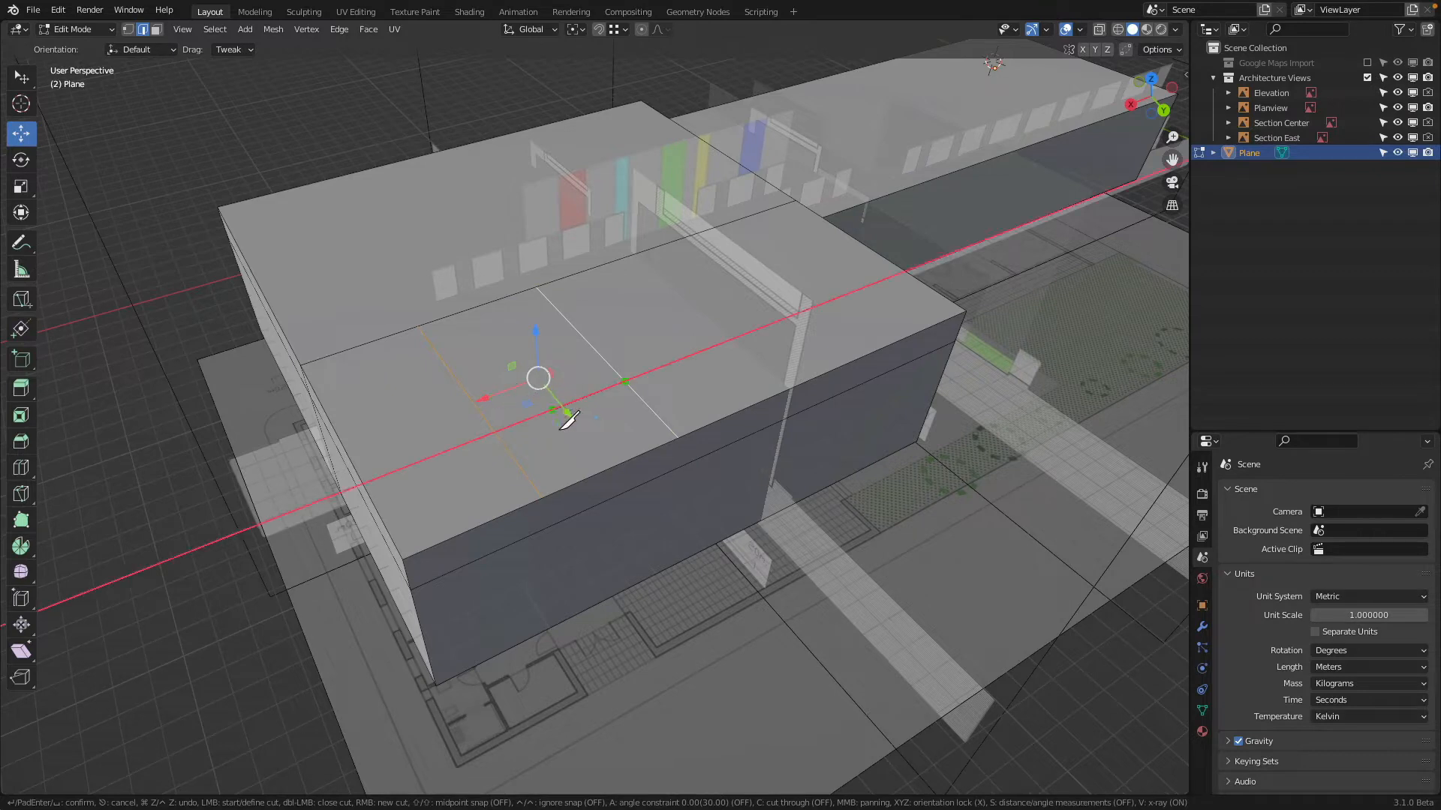
left_click(499, 436)
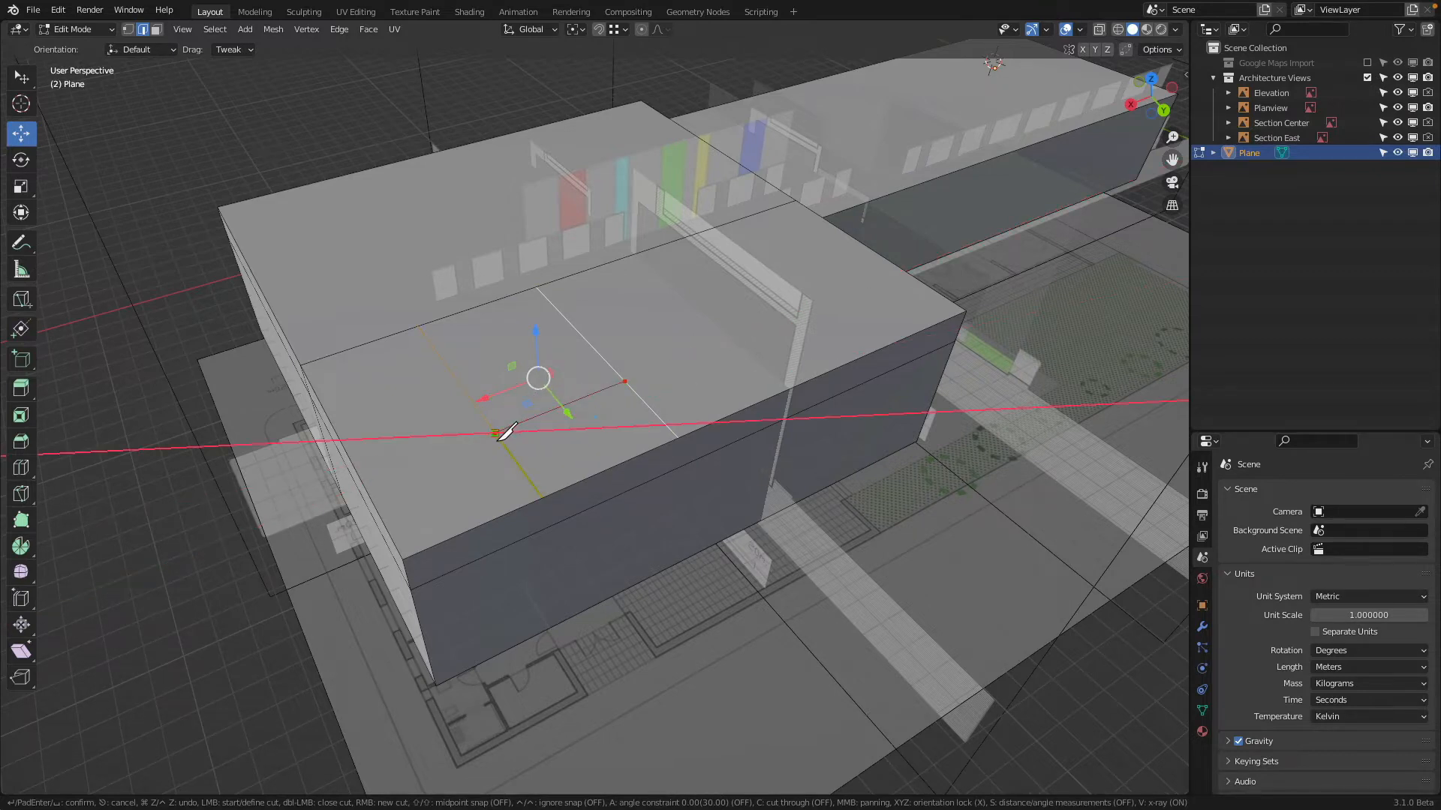
key("Return")
Knife a Z-constrained vertical cut from the eastern roof cut's end down the north wall to its base
middle_click_drag(614, 416, 611, 403)
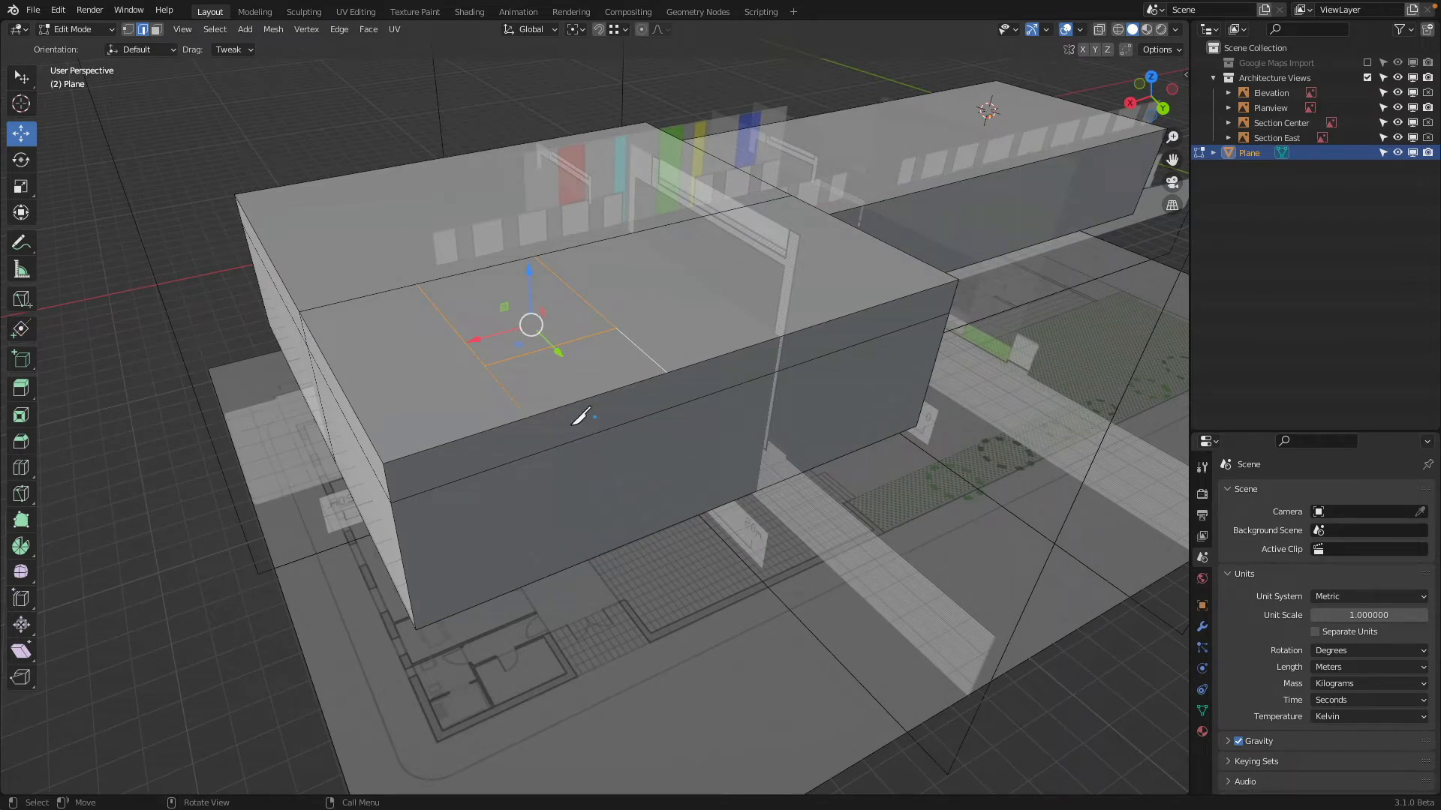
key("k")
left_click(528, 417)
key("y")
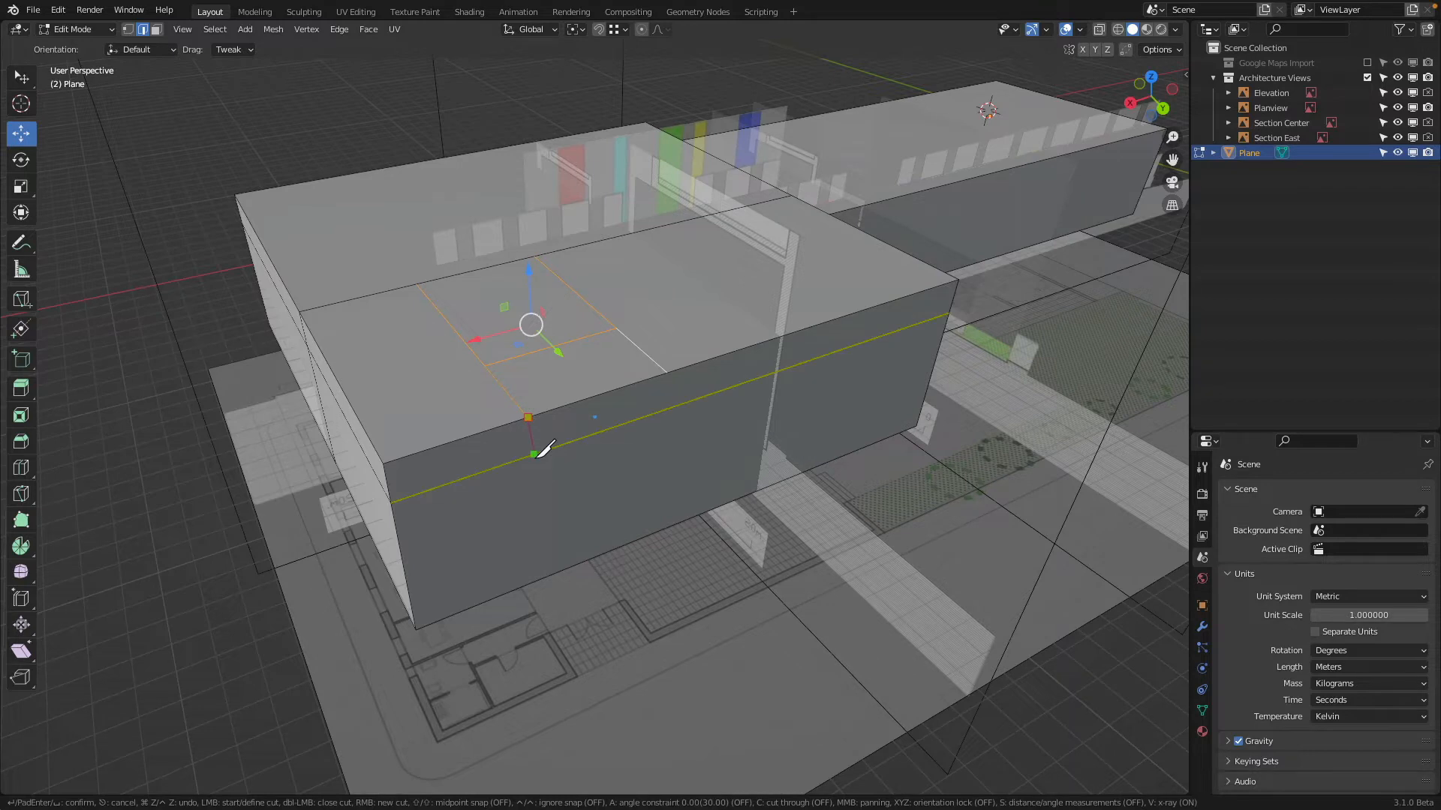
key("z")
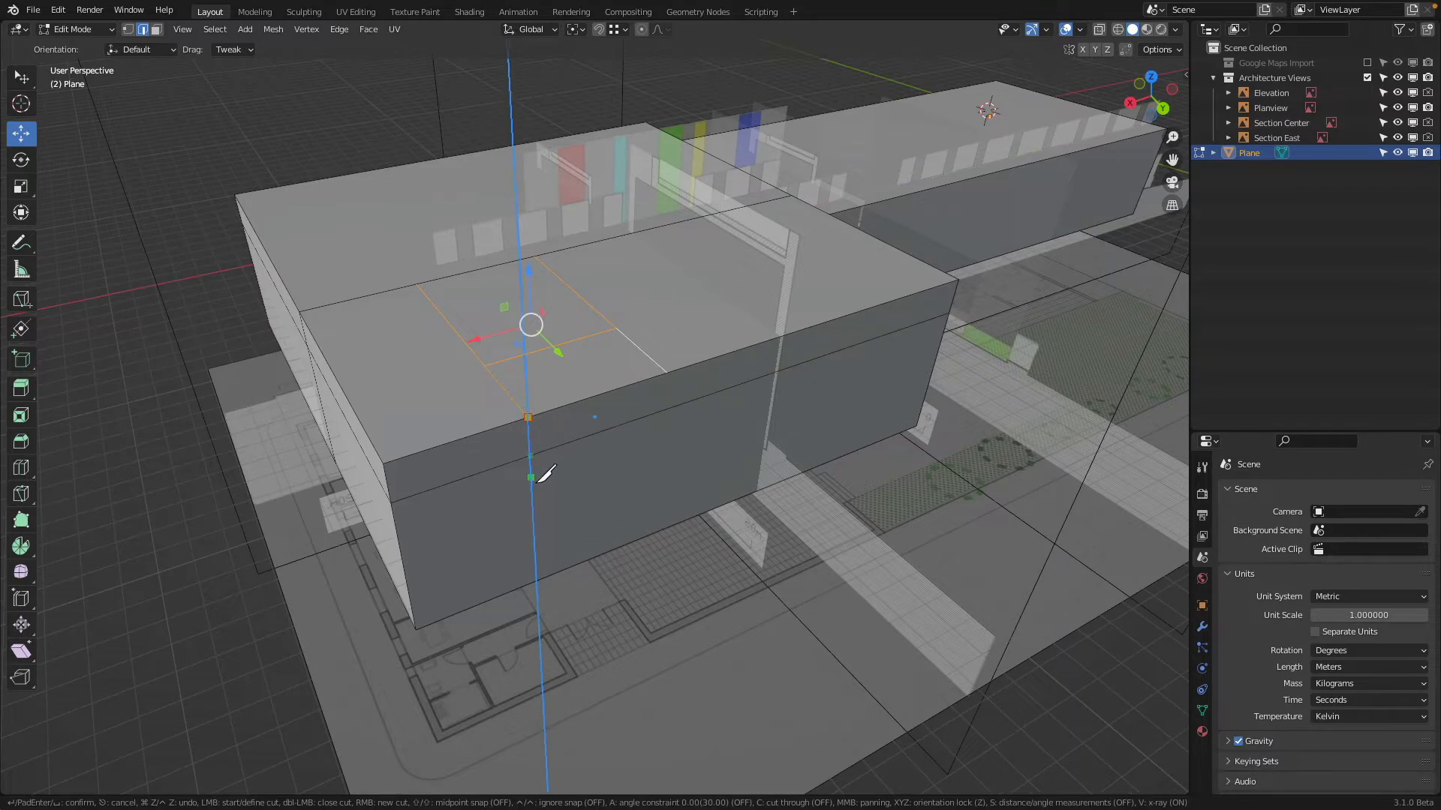
left_click(537, 581)
key("Return")
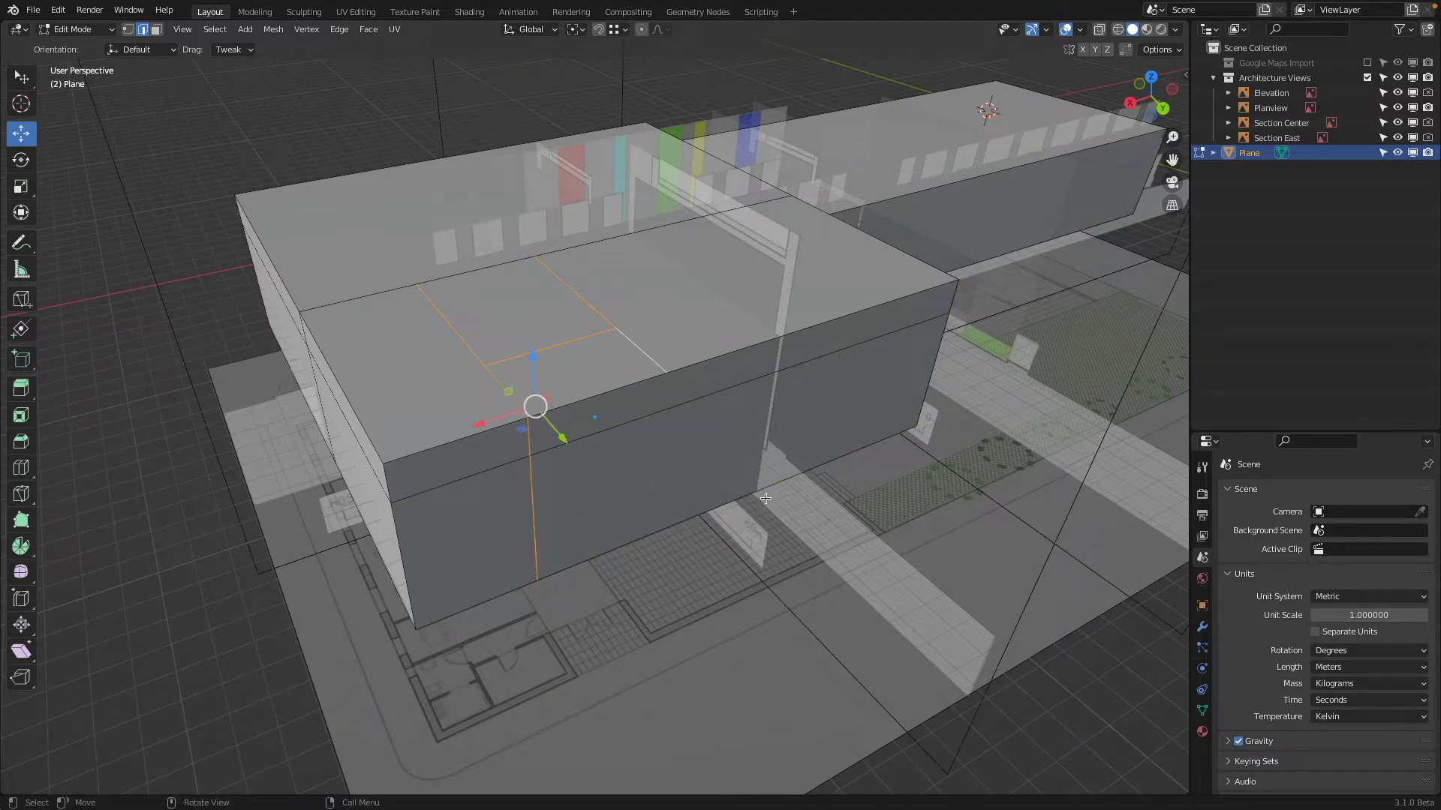
Knife a matching Z-constrained vertical cut through the north wall from the end of the western roof cut
key("k")
left_click(667, 373)
key("z")
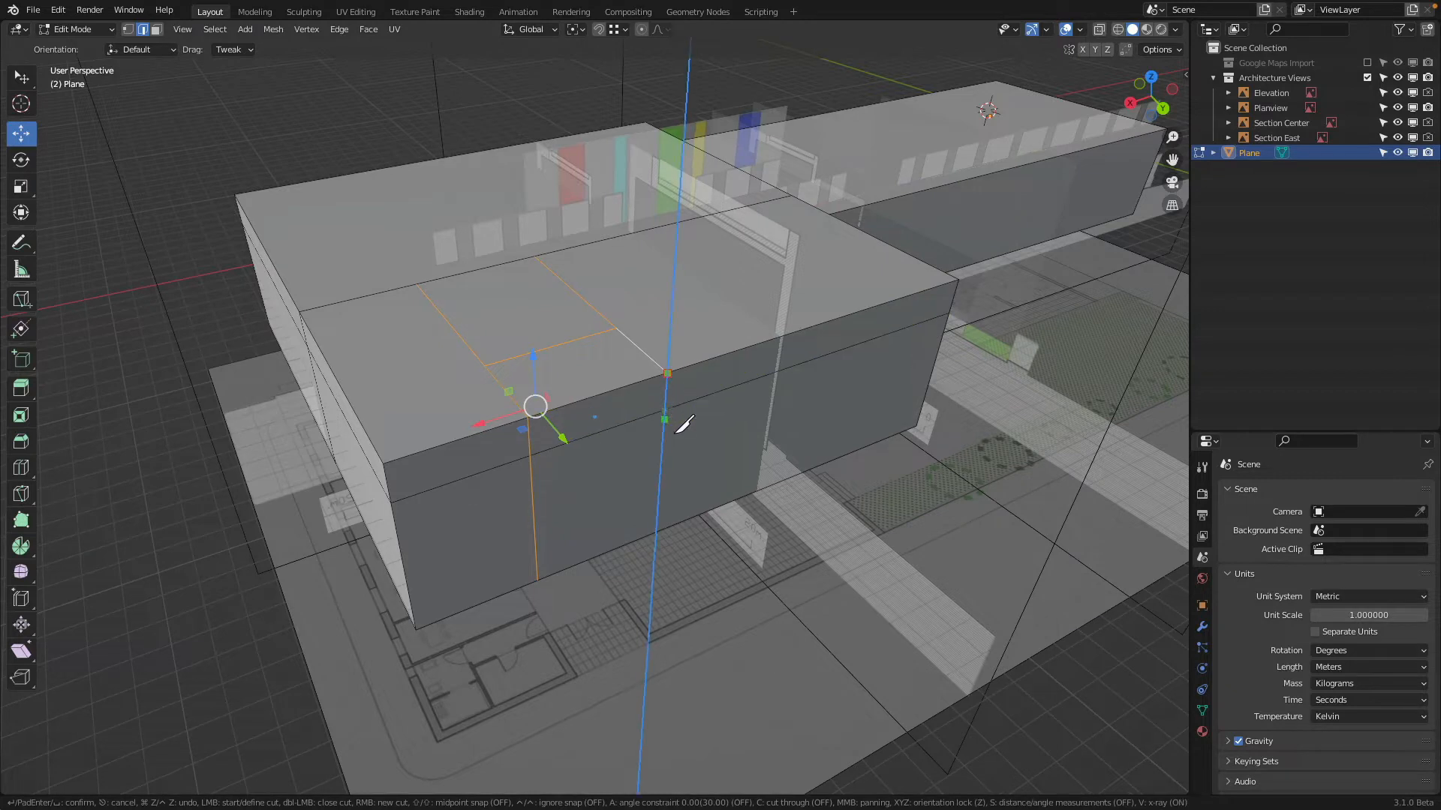
left_click(731, 452)
key("Return")
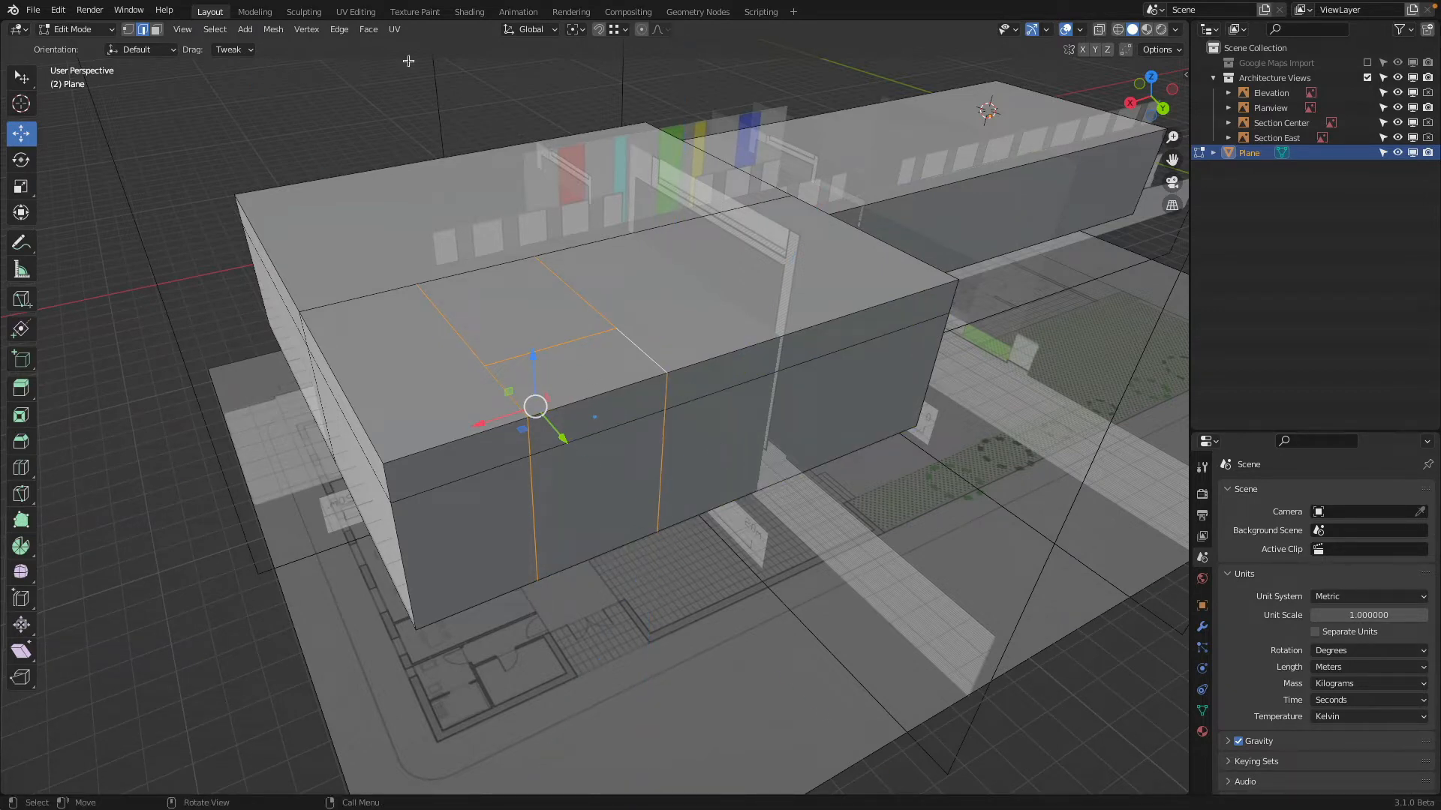
Delete the two horizontal edges between the vertical cuts with the Edges option to open the entrance recess
left_click(589, 391)
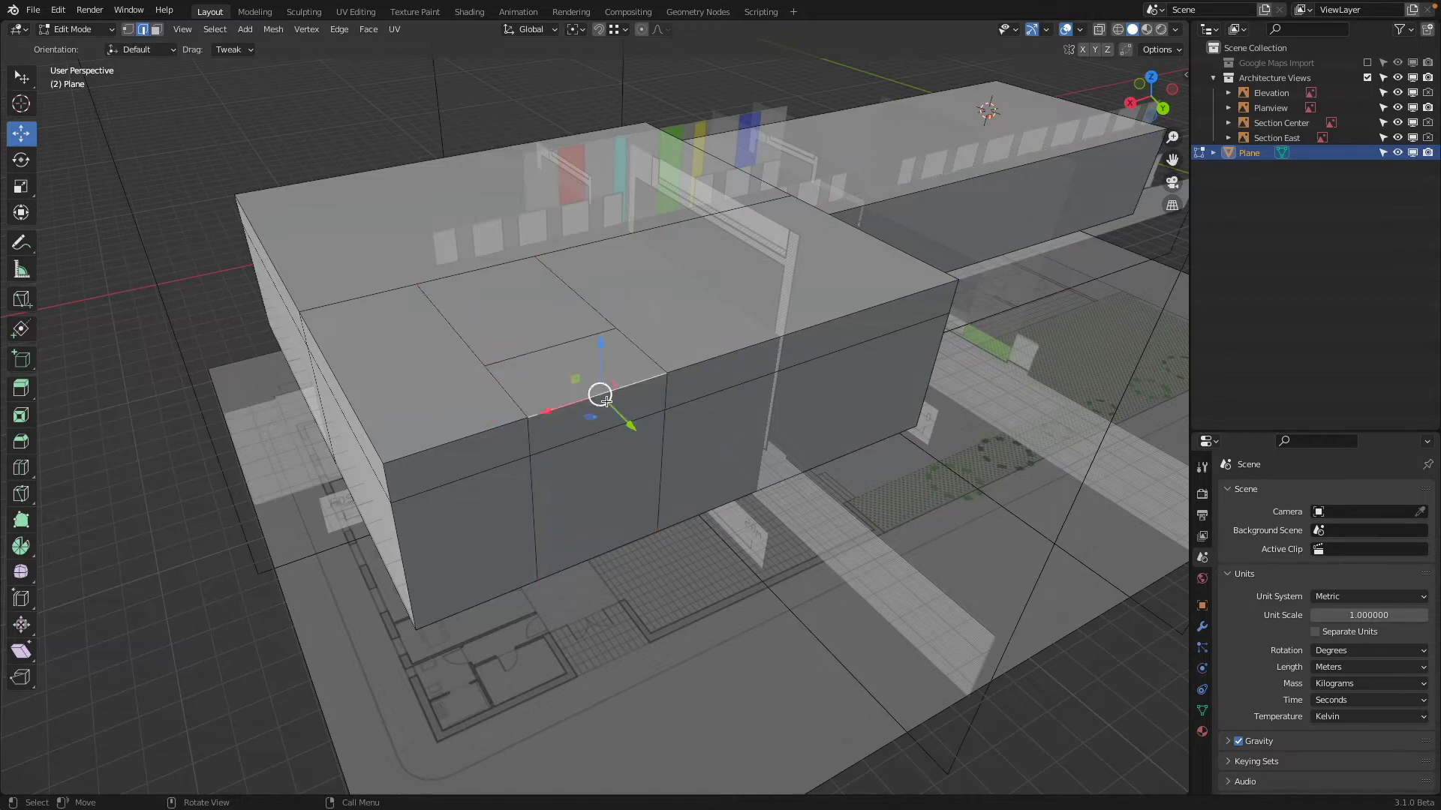
left_click(572, 439, "shift")
key("x")
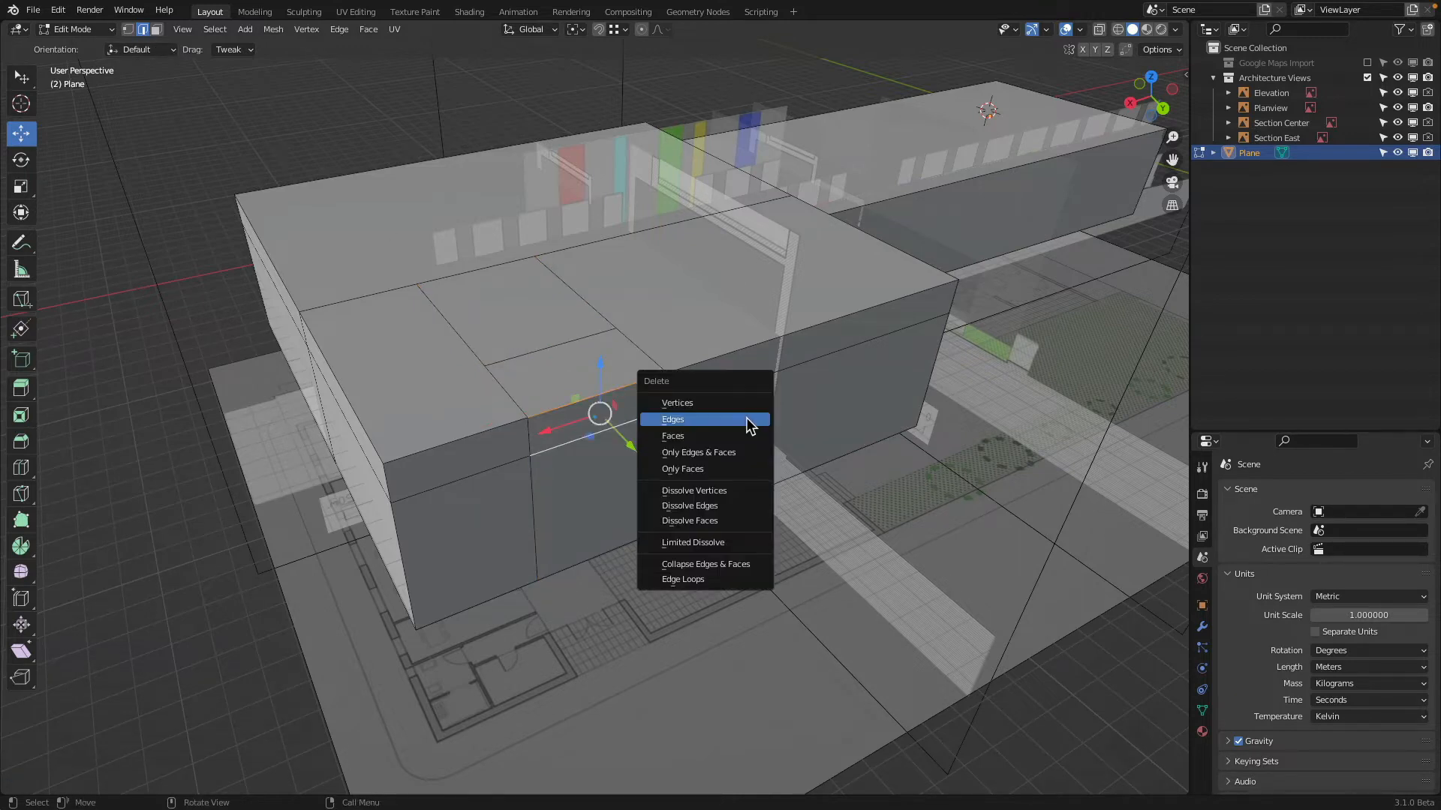
left_click(746, 418)
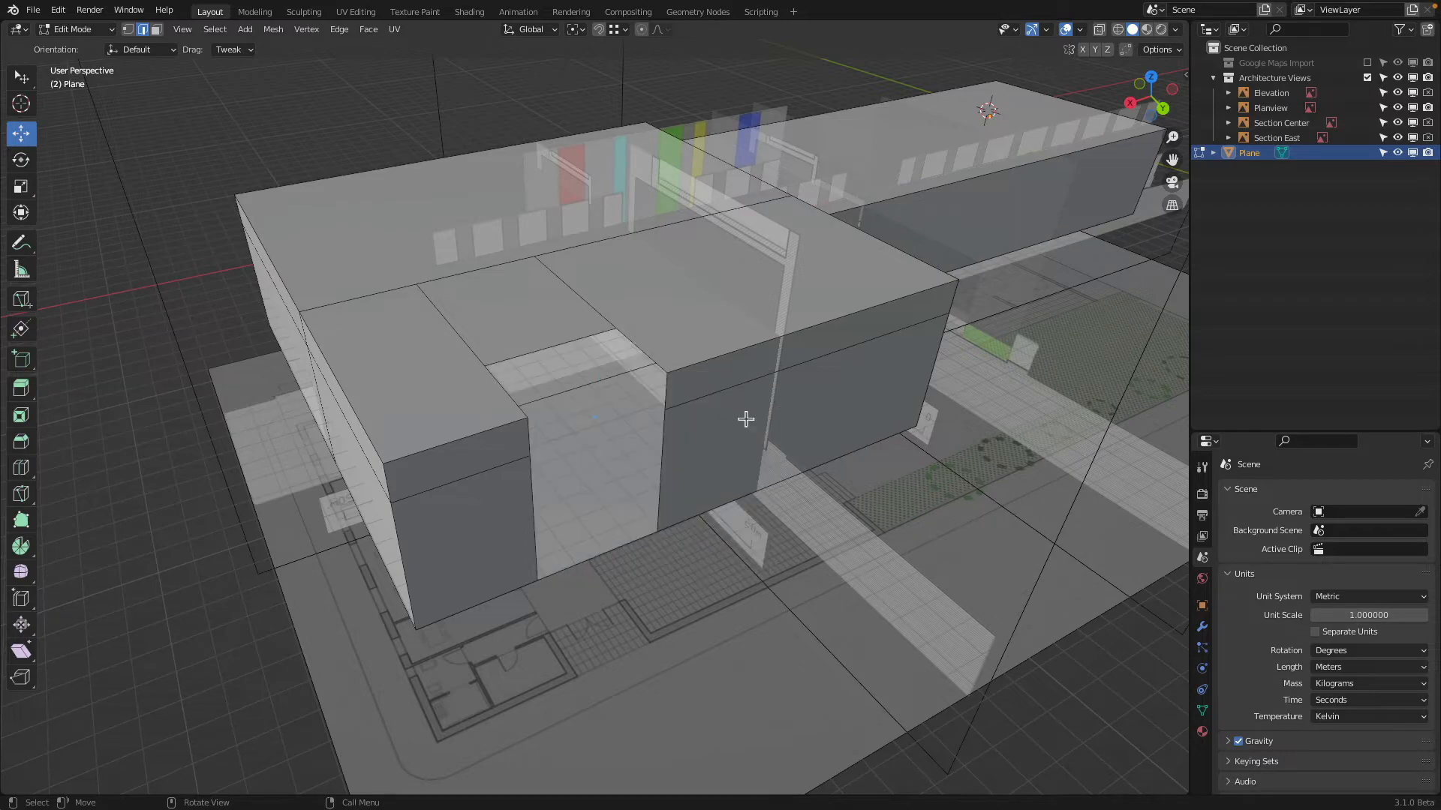
In wireframe top view, move the recess's inner cross edge along Y to the entrance door line in the plan
middle_click_drag(743, 418, 649, 377)
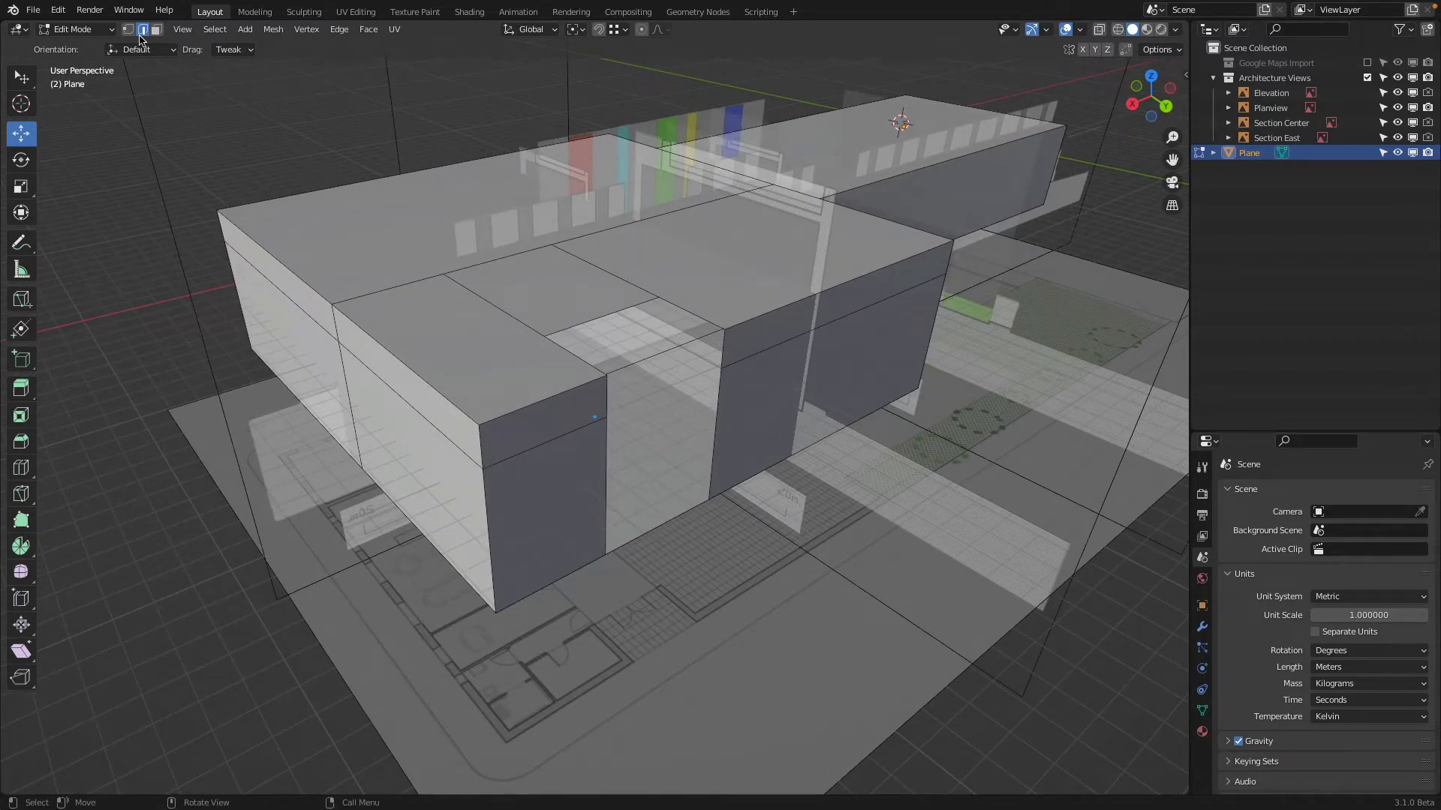
left_click(1156, 78)
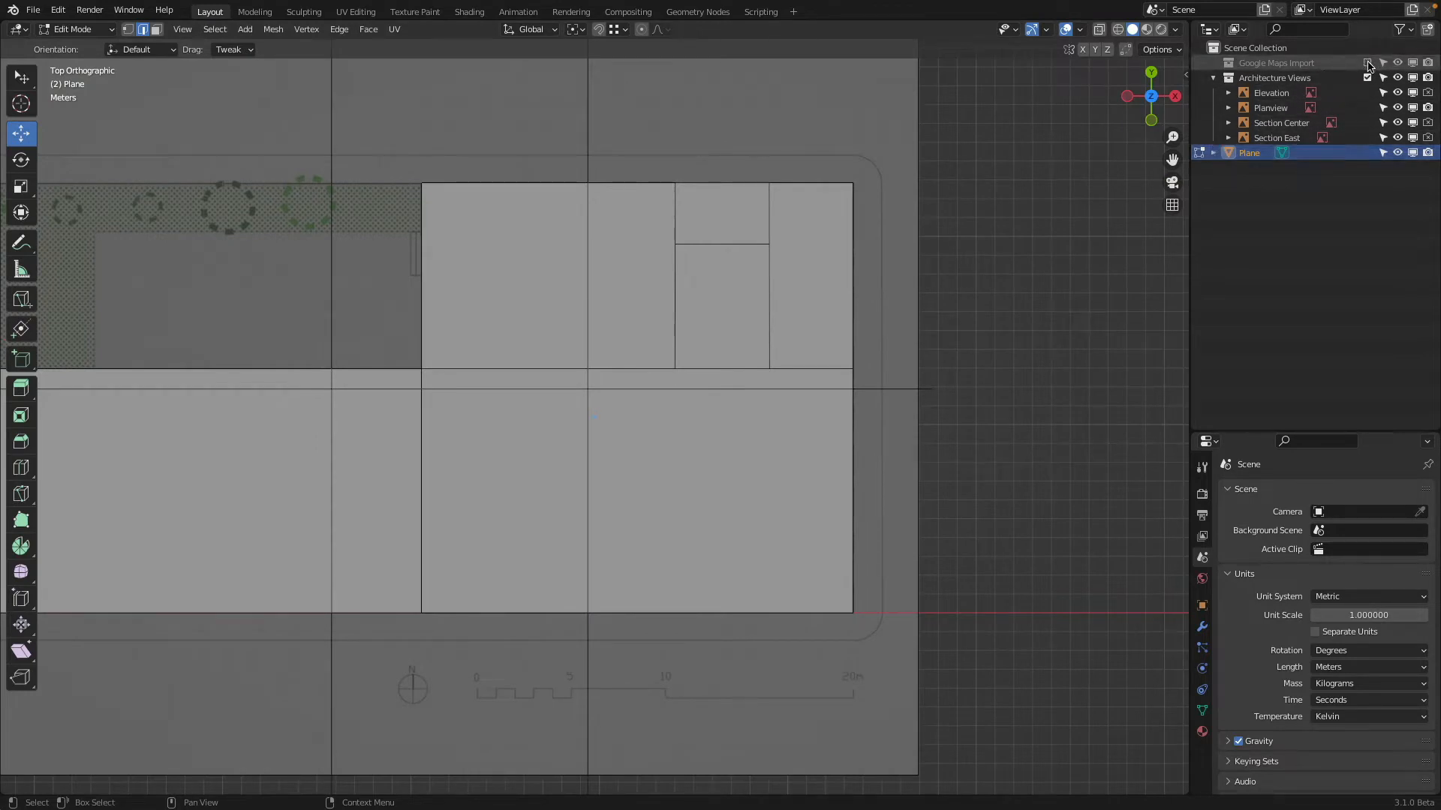
left_click(1117, 29)
scroll(631, 327, "up", 3)
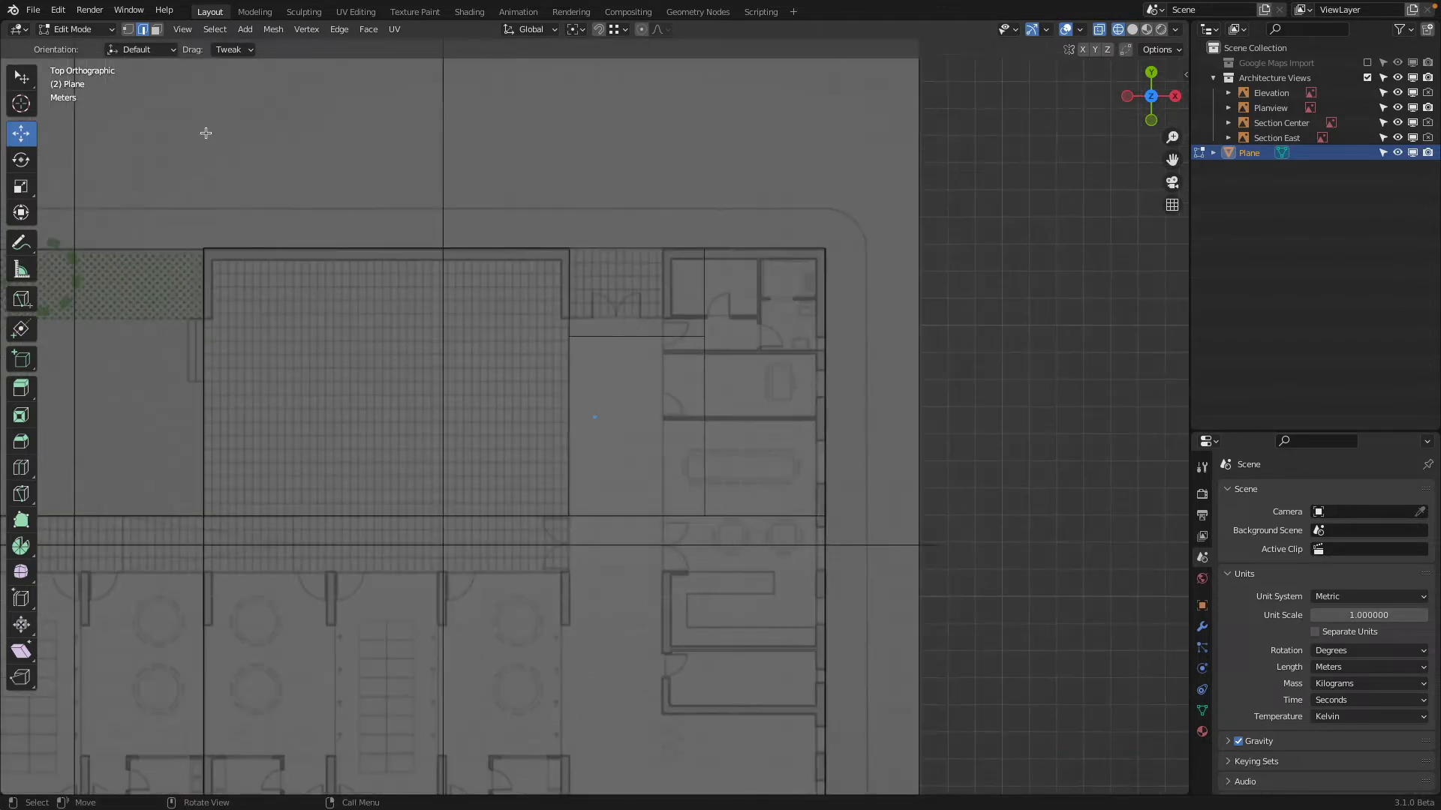
left_click_drag(643, 277, 645, 259)
Move both segments of the eastern roof cut about -1.52 m along X to the entrance's eastern wall in the plan
left_click(703, 286)
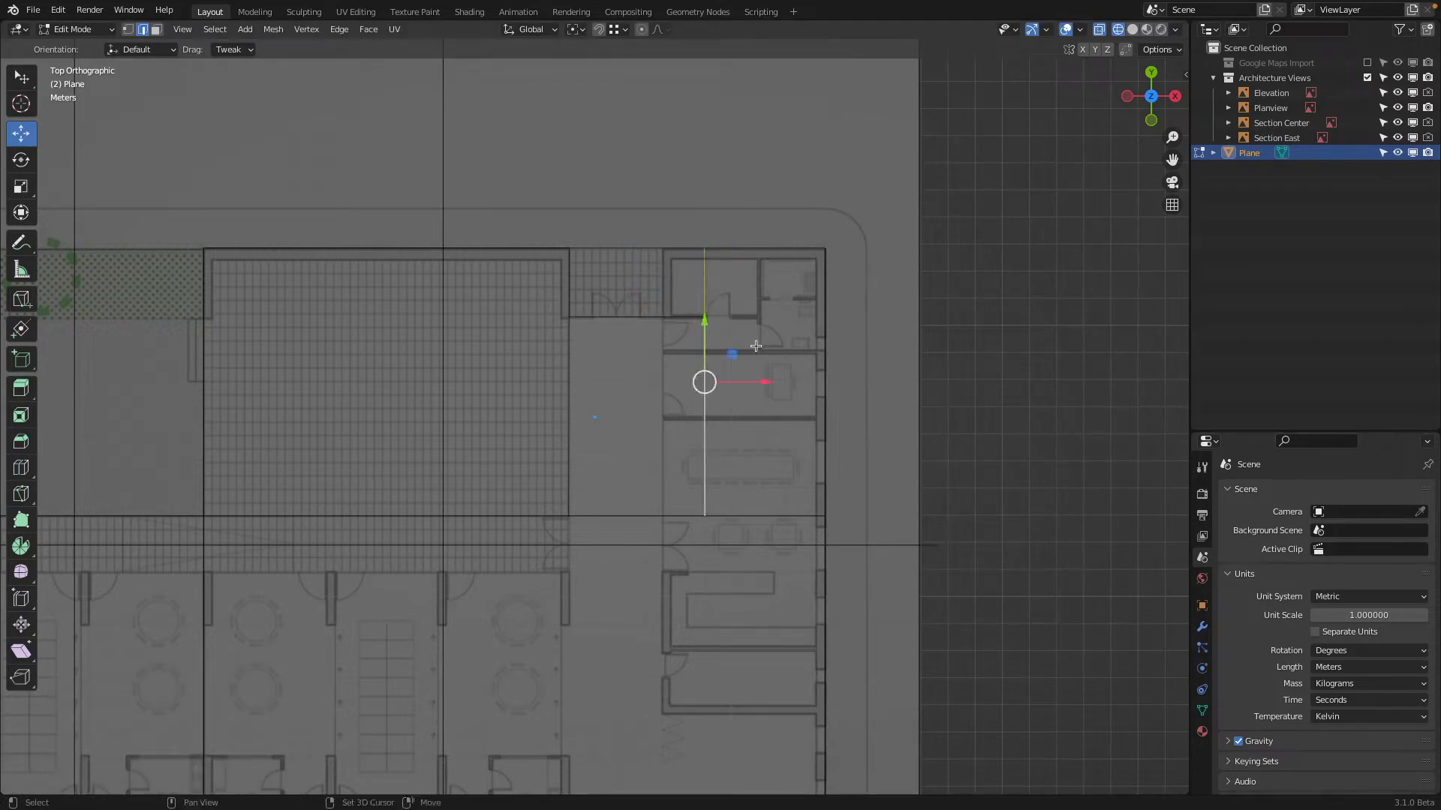
left_click_drag(764, 385, 724, 388)
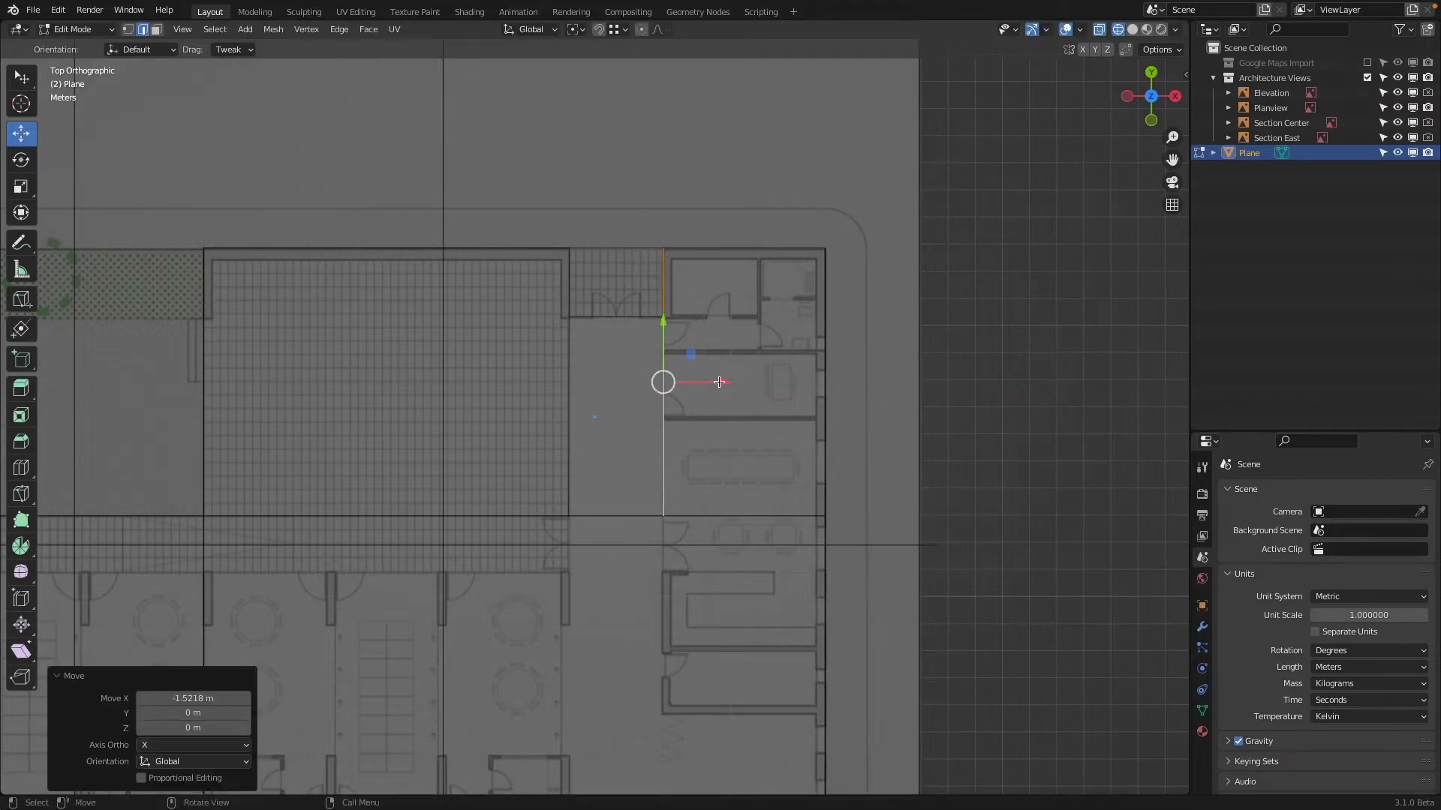
scroll(849, 395, "down", 2)
middle_click_drag(849, 395, 658, 316)
scroll(590, 275, "up", 1)
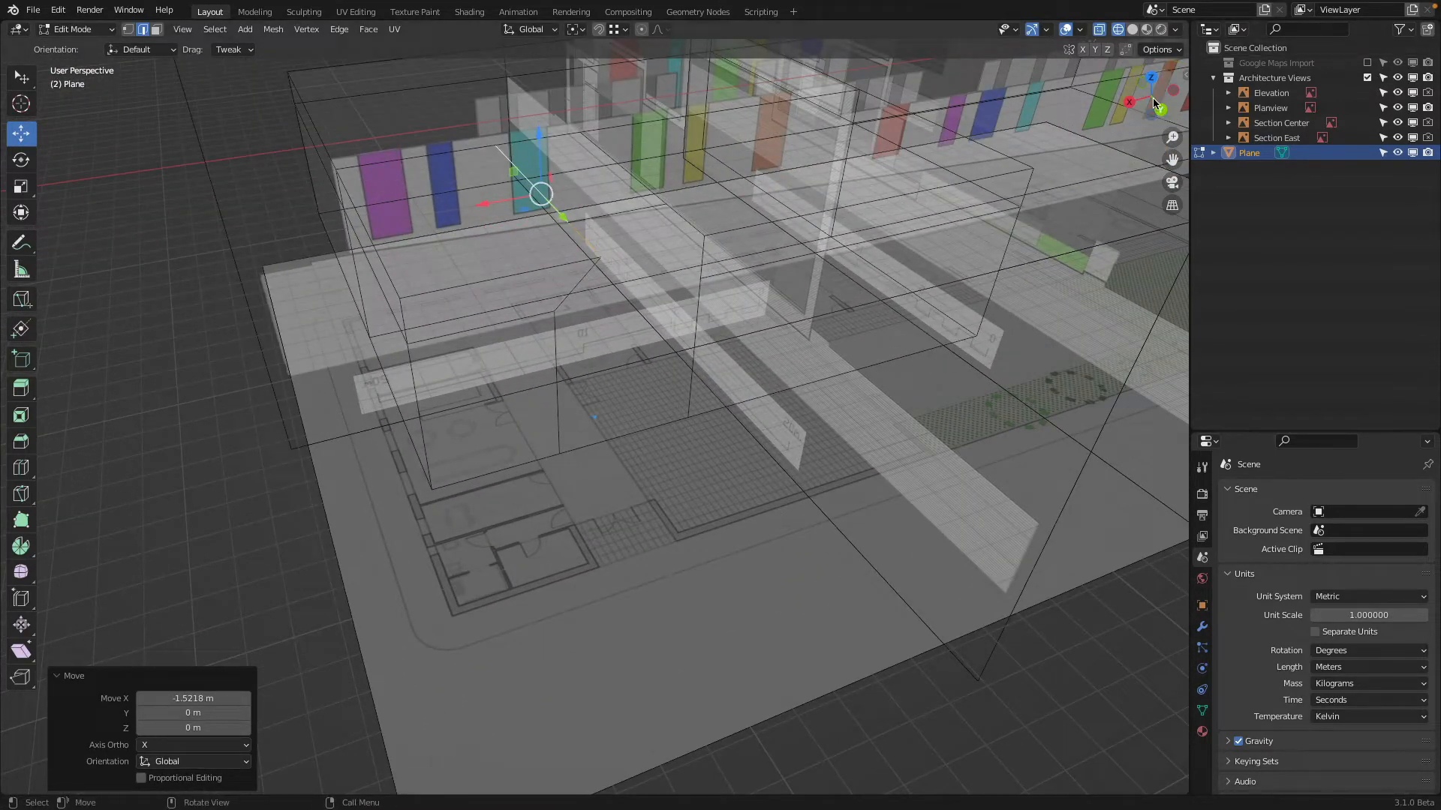
In solid shading, move the opening's lower eastern vertical edge about -1.52 m along X, snapping it to the roof corner vertex above
left_click(1132, 29)
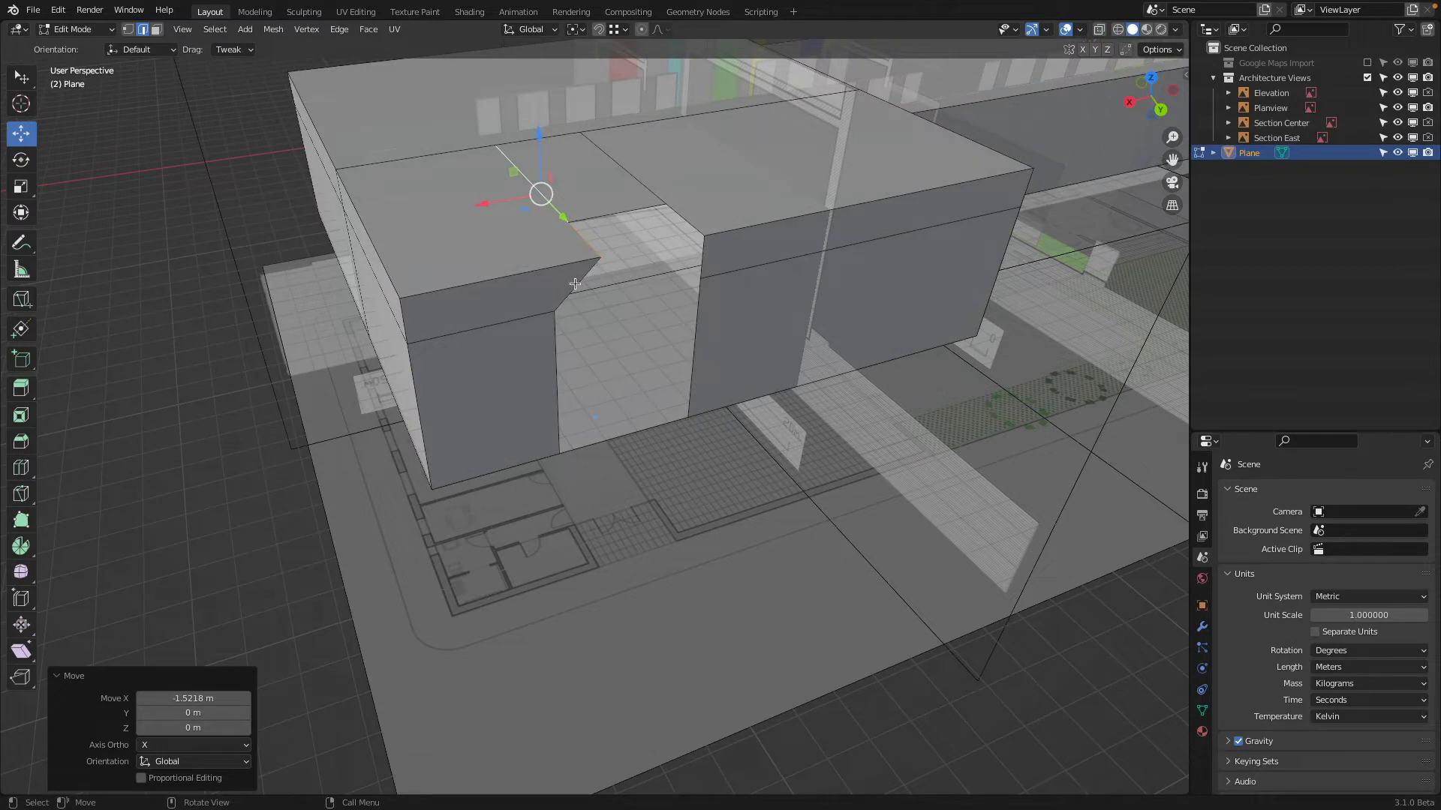
left_click(558, 383)
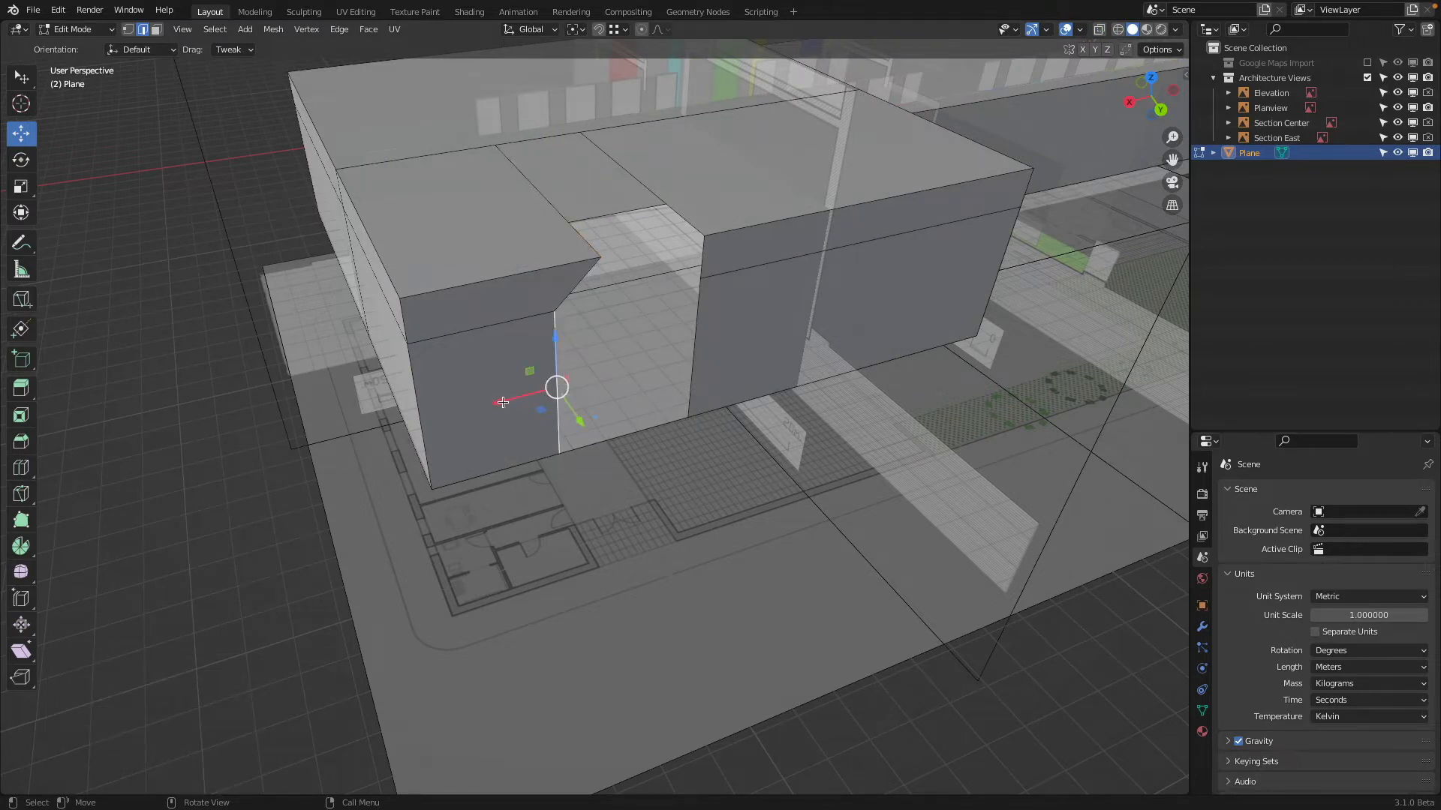
left_click(625, 30)
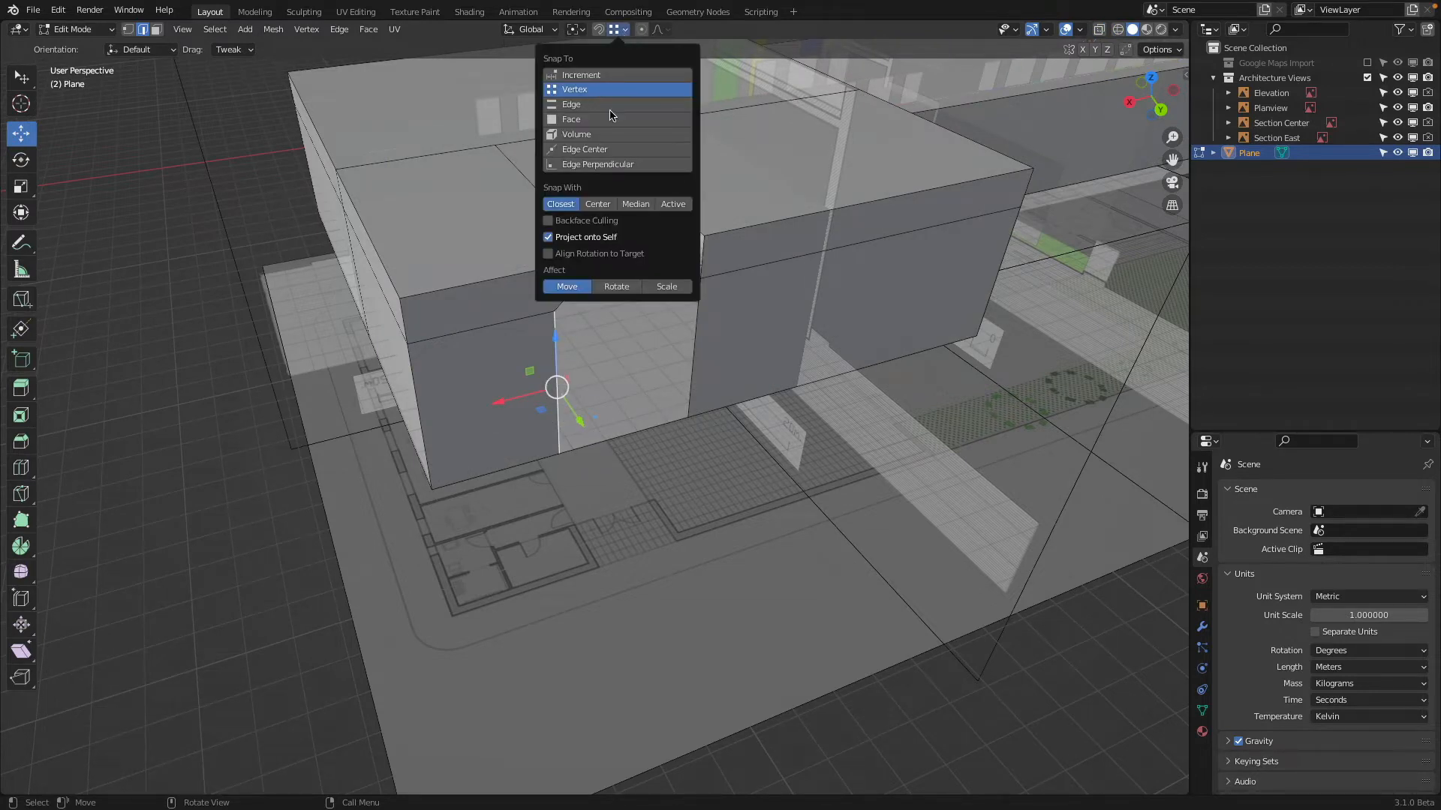
left_click_drag(497, 403, 604, 266)
Extrude the vertical edges on both sides of the entrance opening about -2.54 m along Y, snapped to the recess's inner corner
middle_click_drag(678, 339, 609, 345)
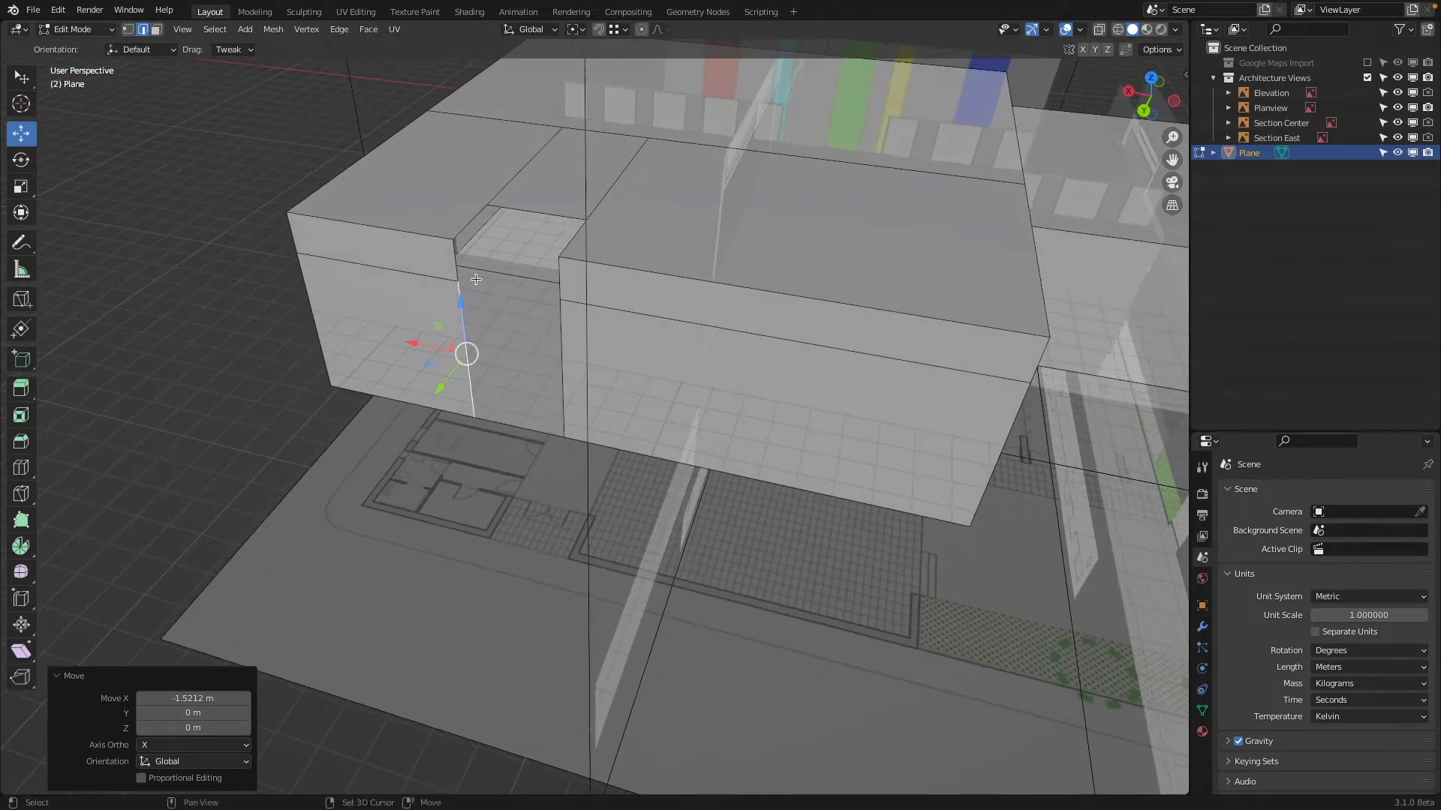
left_click(455, 261)
middle_click_drag(537, 246, 820, 341)
left_click(796, 331, "shift")
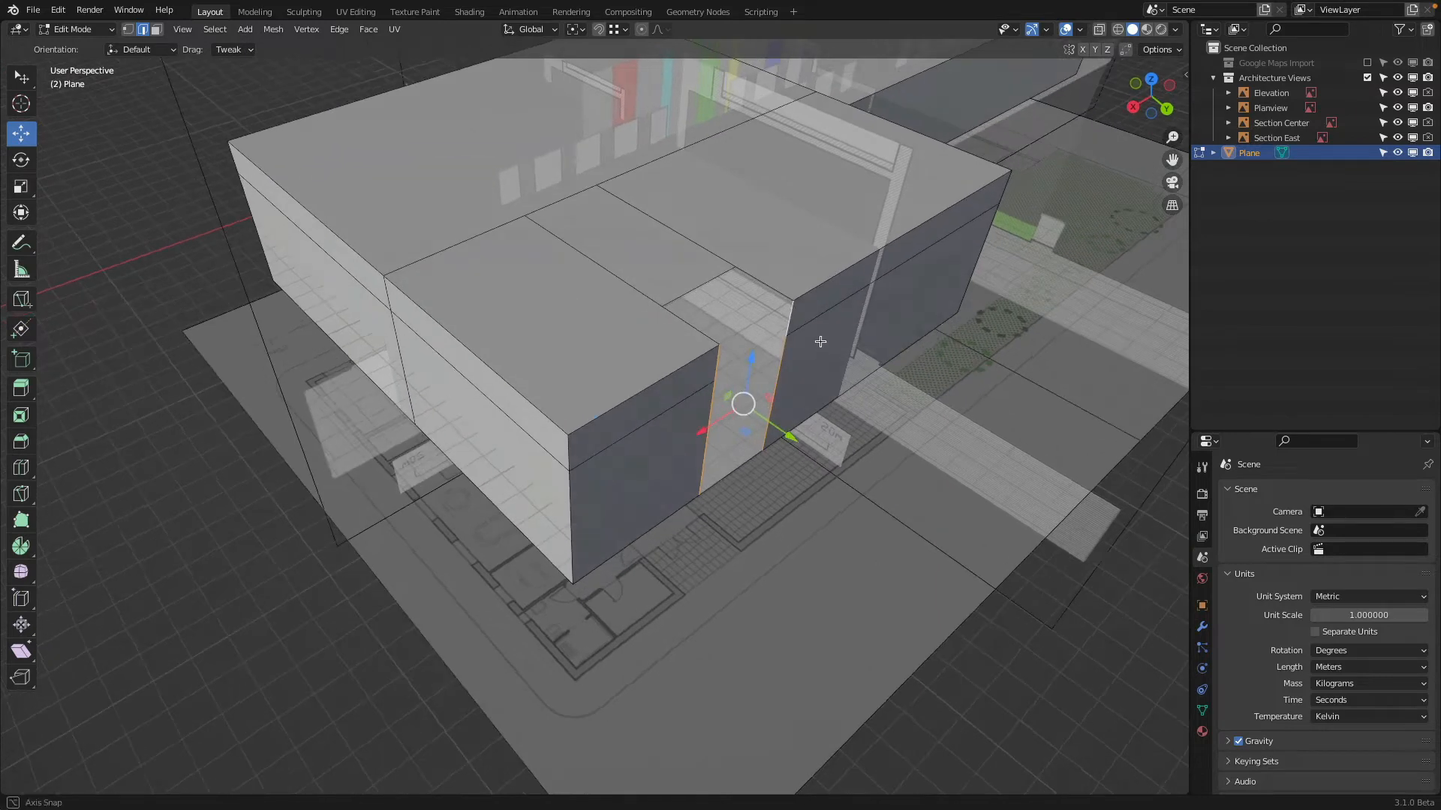
middle_click_drag(705, 346, 750, 454)
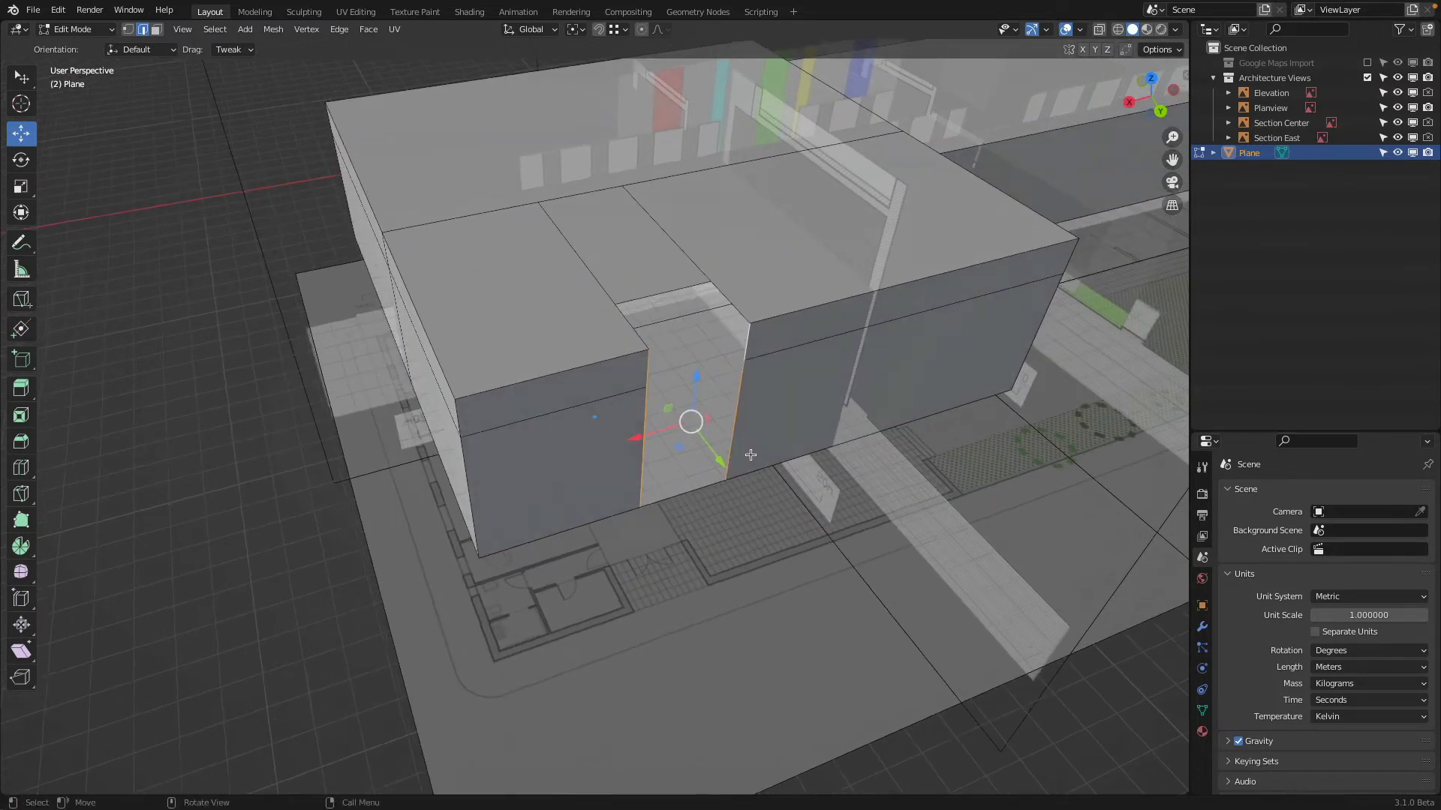
key("e")
key("y")
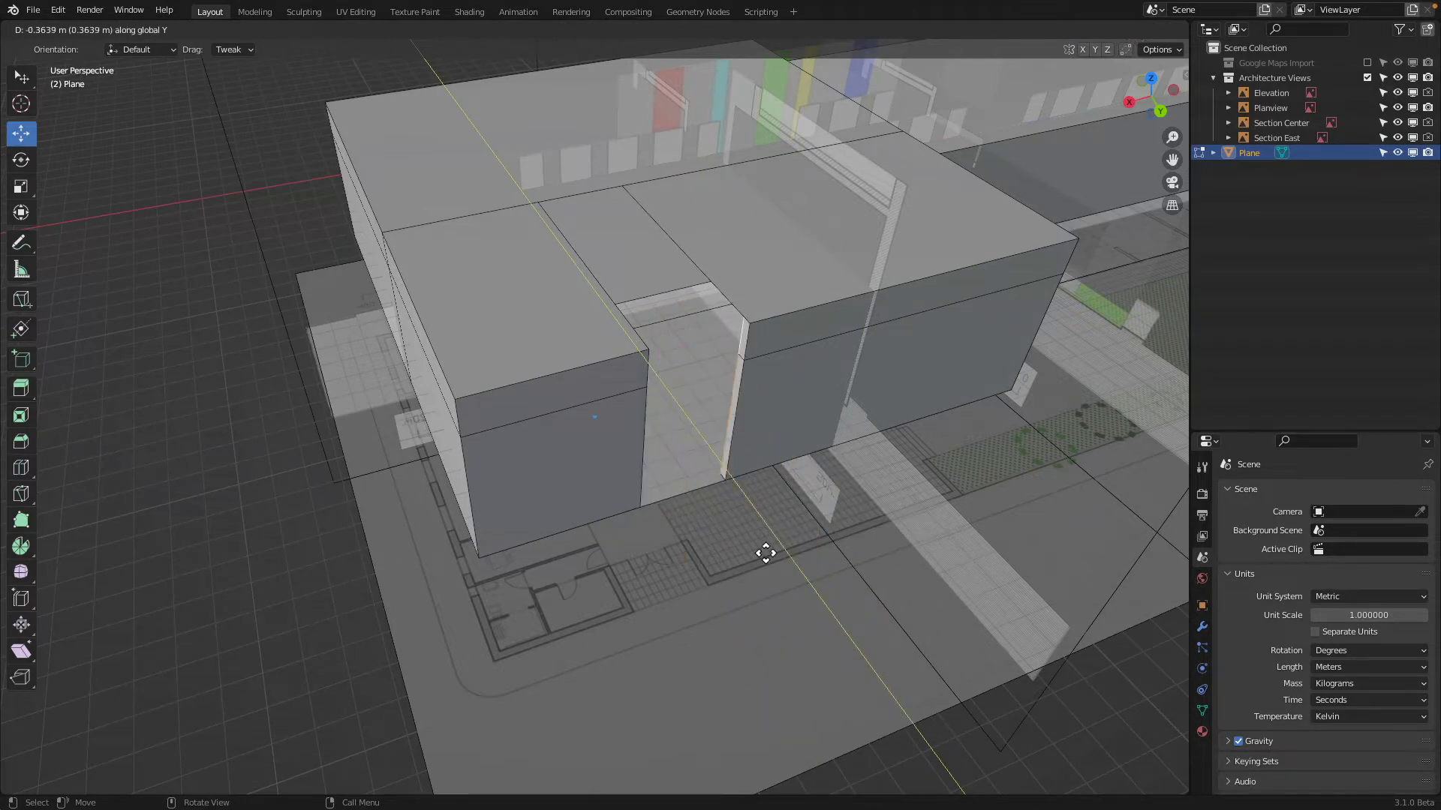
key("ctrl")
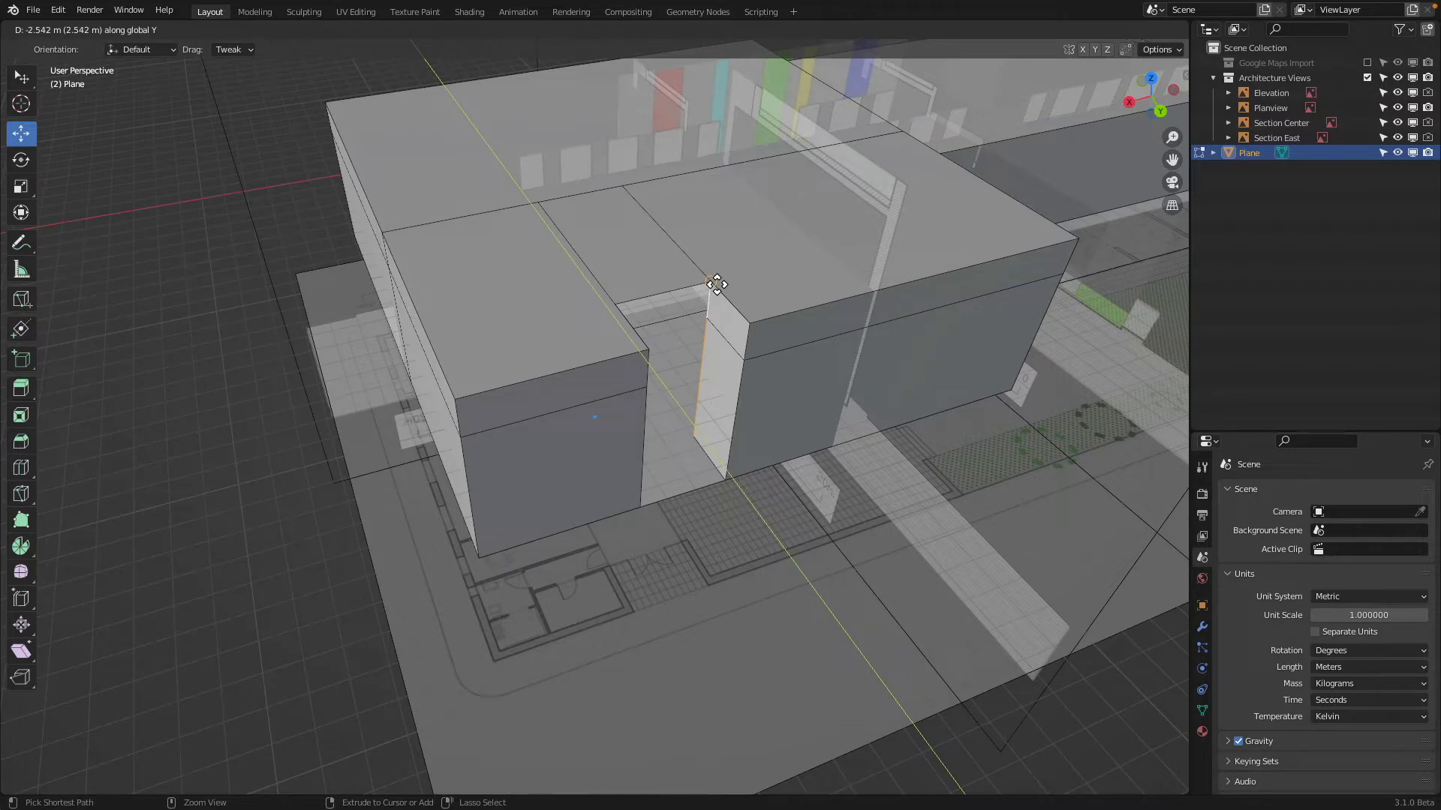
left_click(716, 285)
Fill the back wall of the entrance recess with a face between its two inner vertical edges
middle_click_drag(716, 284, 639, 280)
left_click(523, 299)
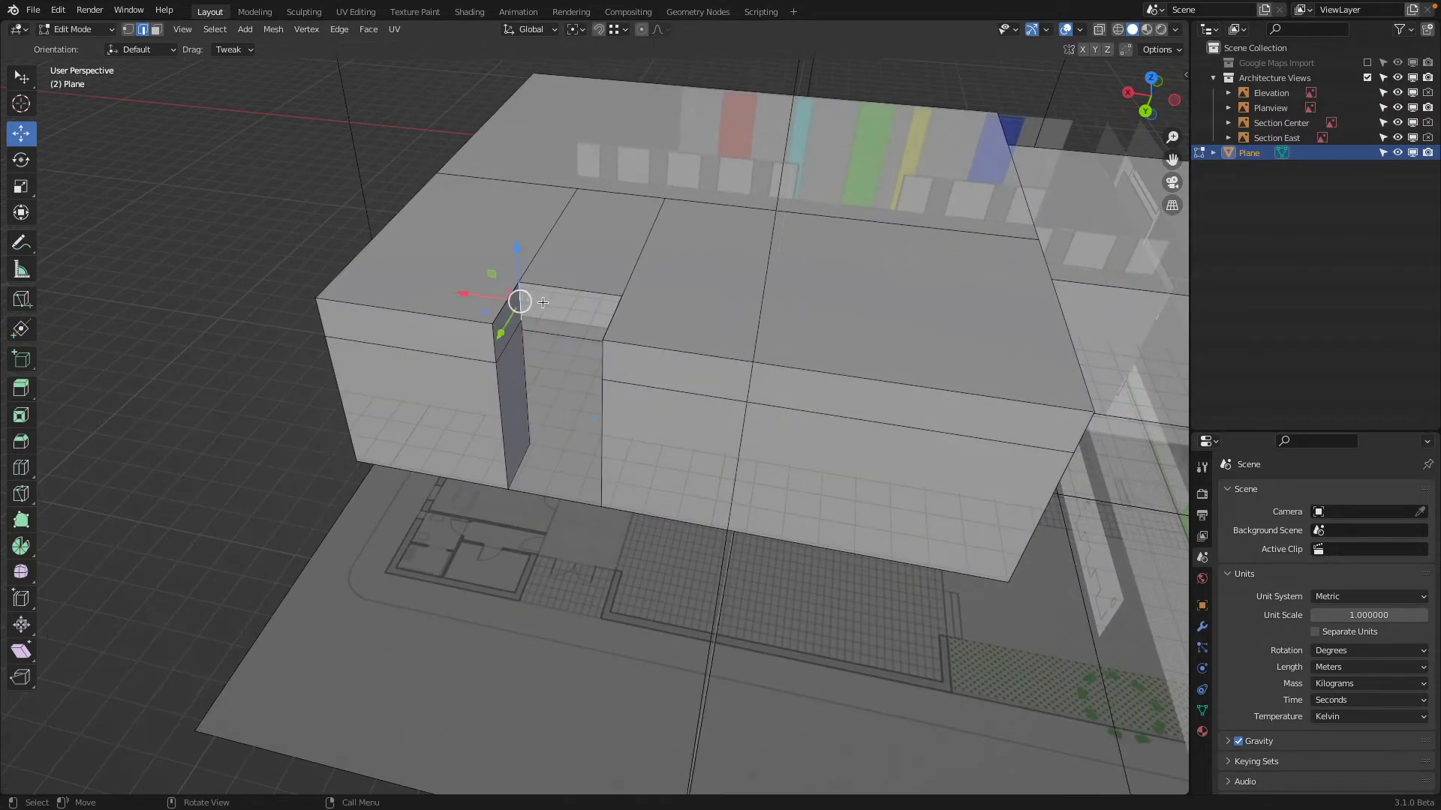
middle_click_drag(543, 303, 615, 377)
left_click(693, 346)
left_click(535, 379)
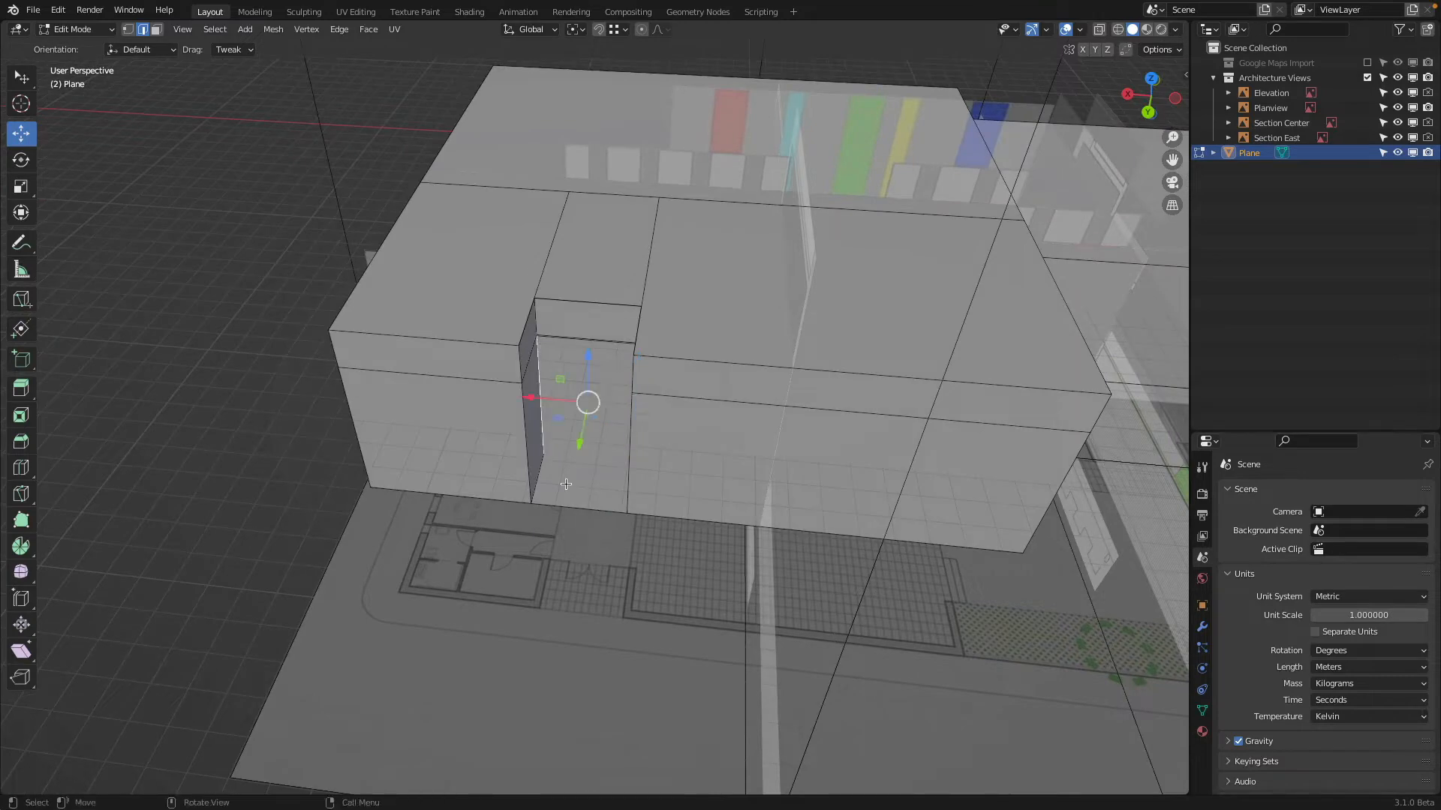
Hide the Architecture Views collection, delete the northern block's underside face and refill it along the outline that follows the entrance recess
middle_click_drag(571, 564, 617, 413)
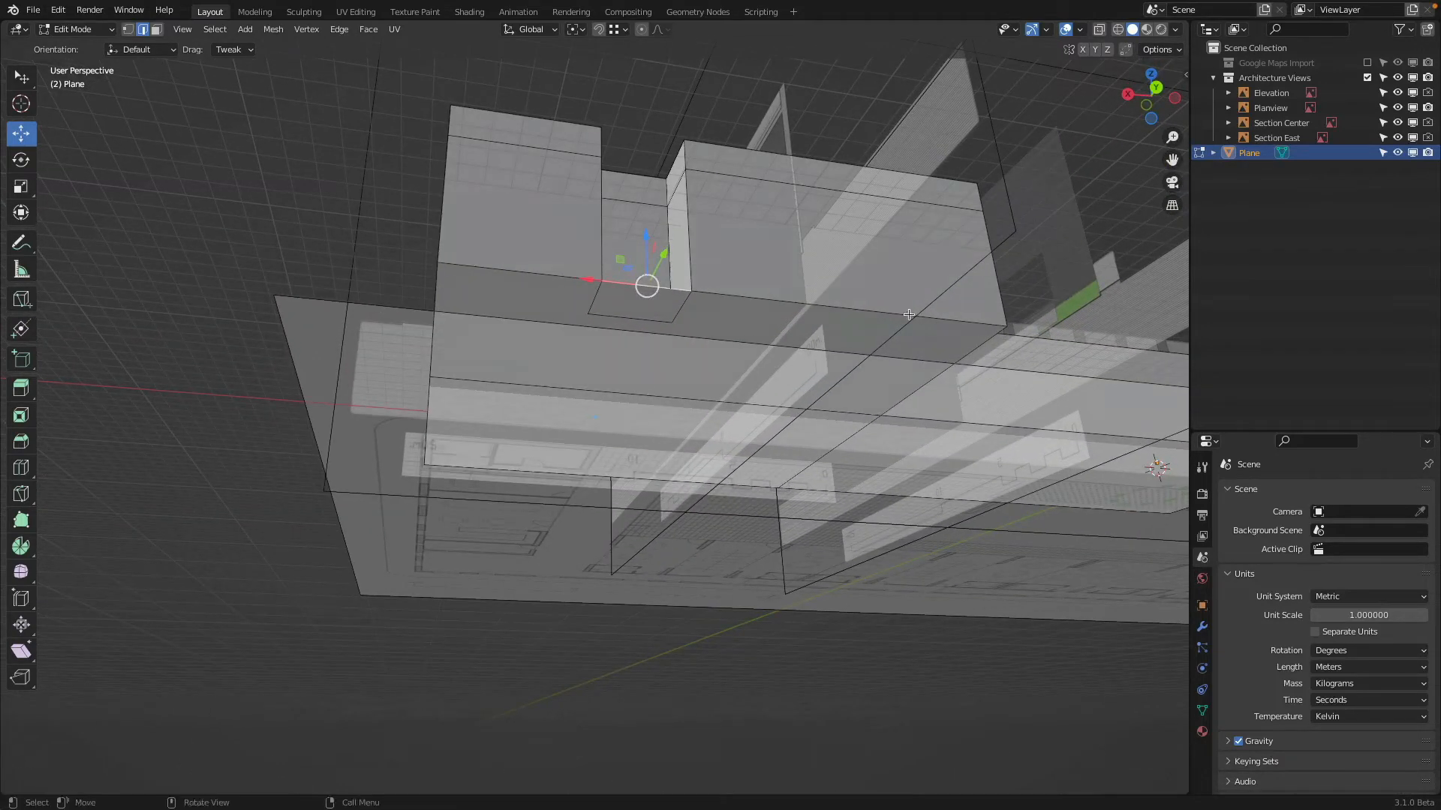
left_click(1366, 77)
middle_click_drag(862, 270, 660, 253)
key("x")
left_click(711, 222)
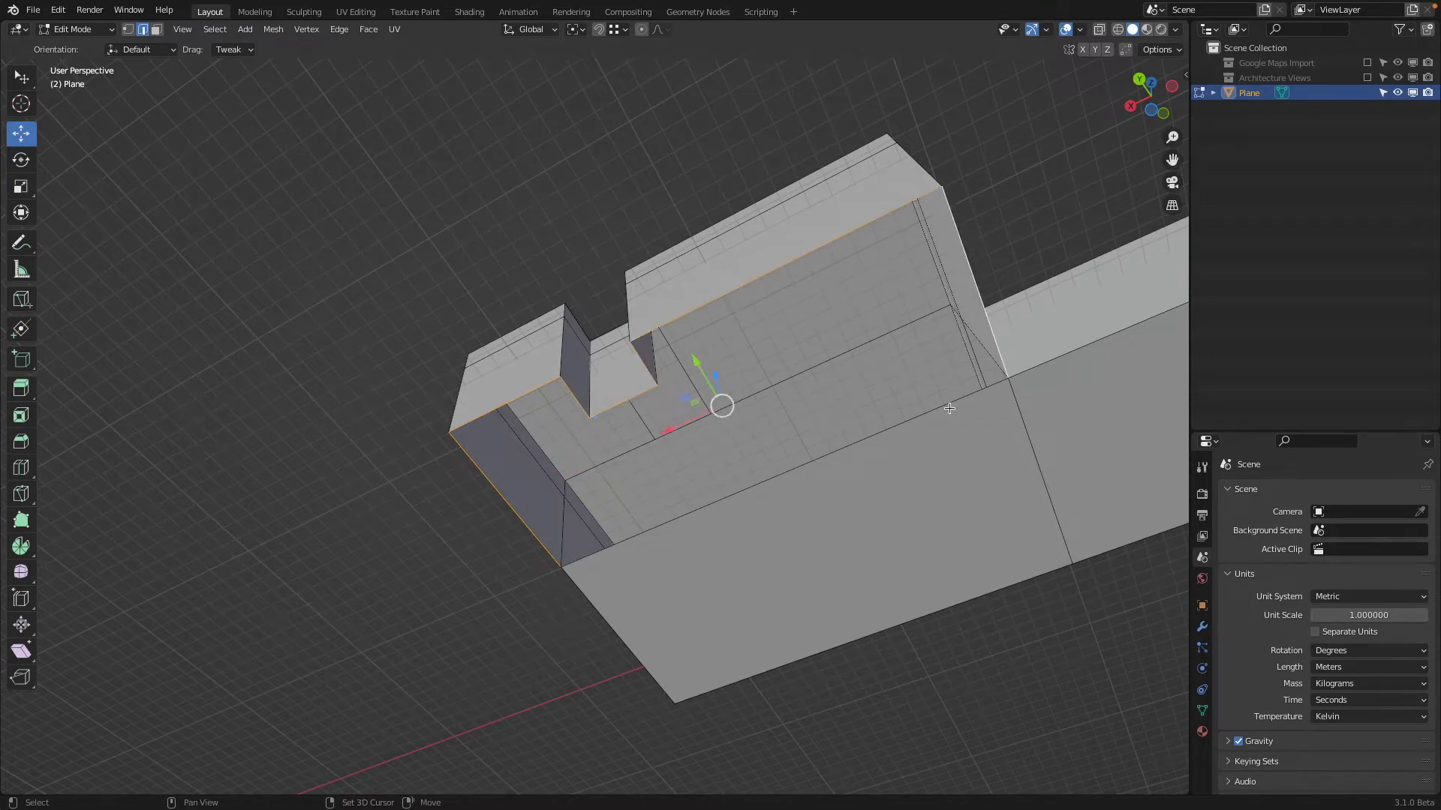
middle_click_drag(938, 417, 753, 398)
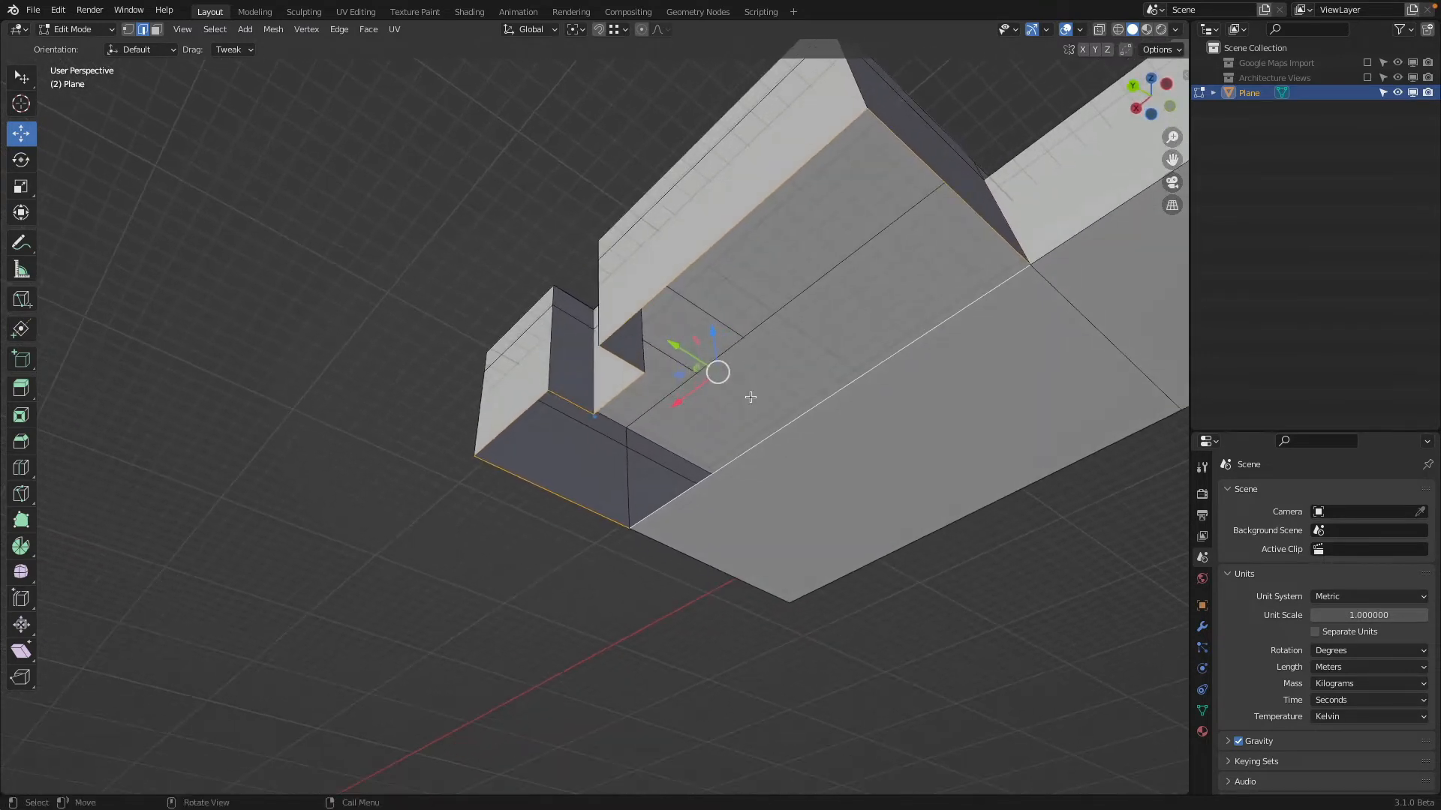
key("f")
Select the horizontal edges running below the roof around the building's walls and dissolve them
middle_click_drag(802, 328, 993, 409)
left_click(978, 478)
left_click(740, 475, "shift")
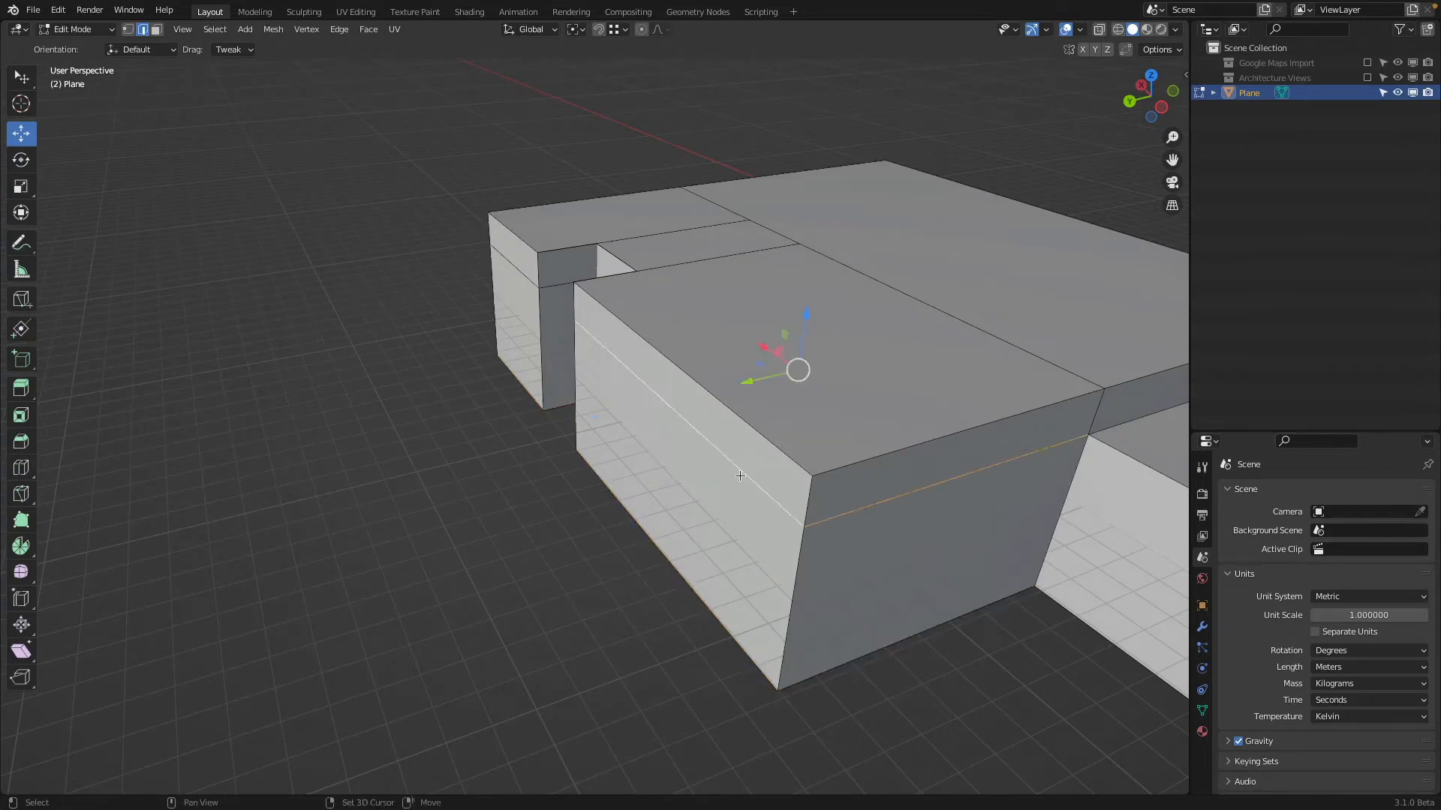
middle_click_drag(646, 441, 837, 422)
left_click(651, 275, "shift")
middle_click_drag(652, 276, 702, 289)
left_click(640, 276, "shift")
left_click(564, 297, "shift")
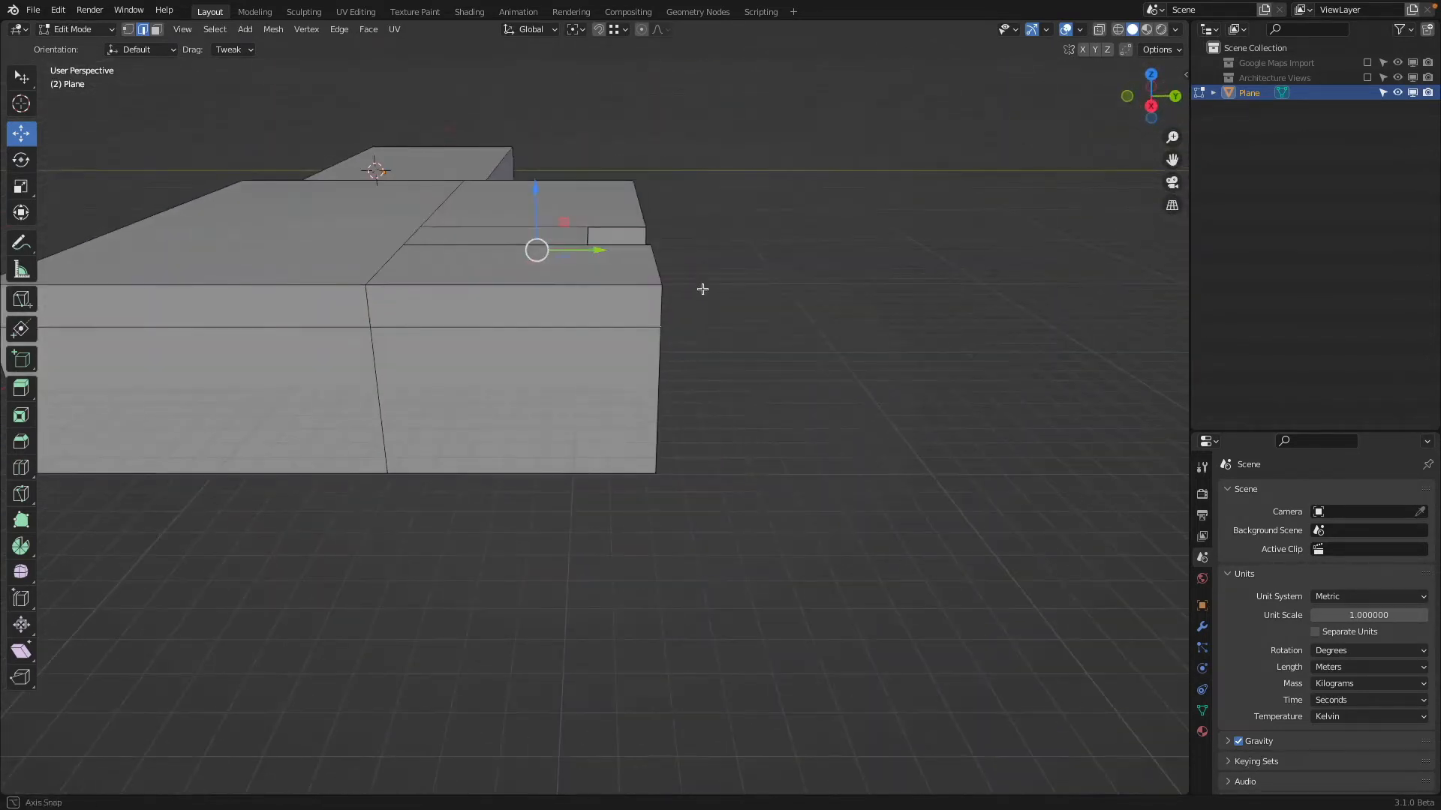
left_click(335, 330, "shift")
middle_click_drag(334, 330, 574, 384)
left_click(646, 460, "shift")
key("x")
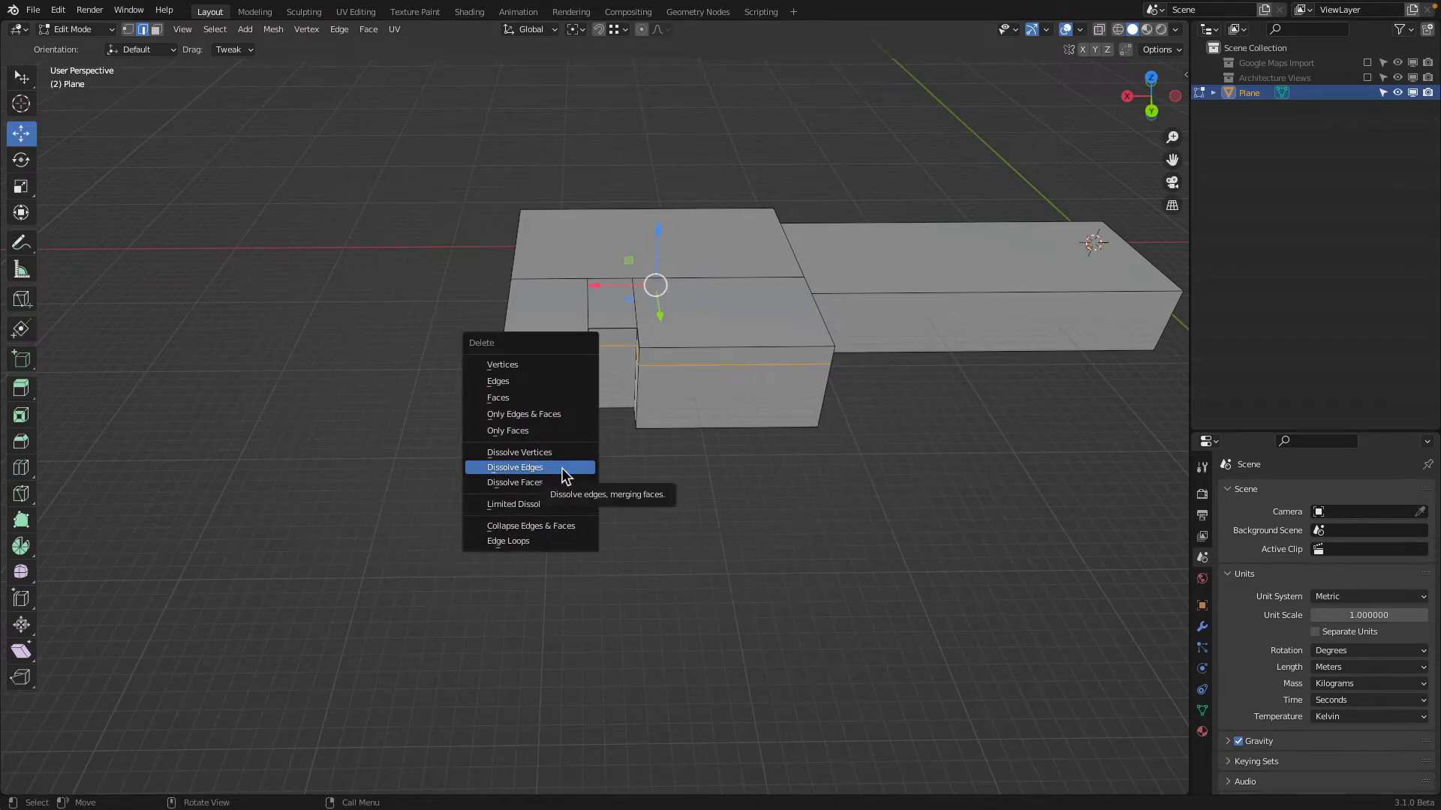
left_click(561, 467)
Show the Architecture Views collection and extrude the roof face west of the entrance recess about 3.87 m up to the elevation's raised volume
middle_click_drag(582, 460, 517, 216)
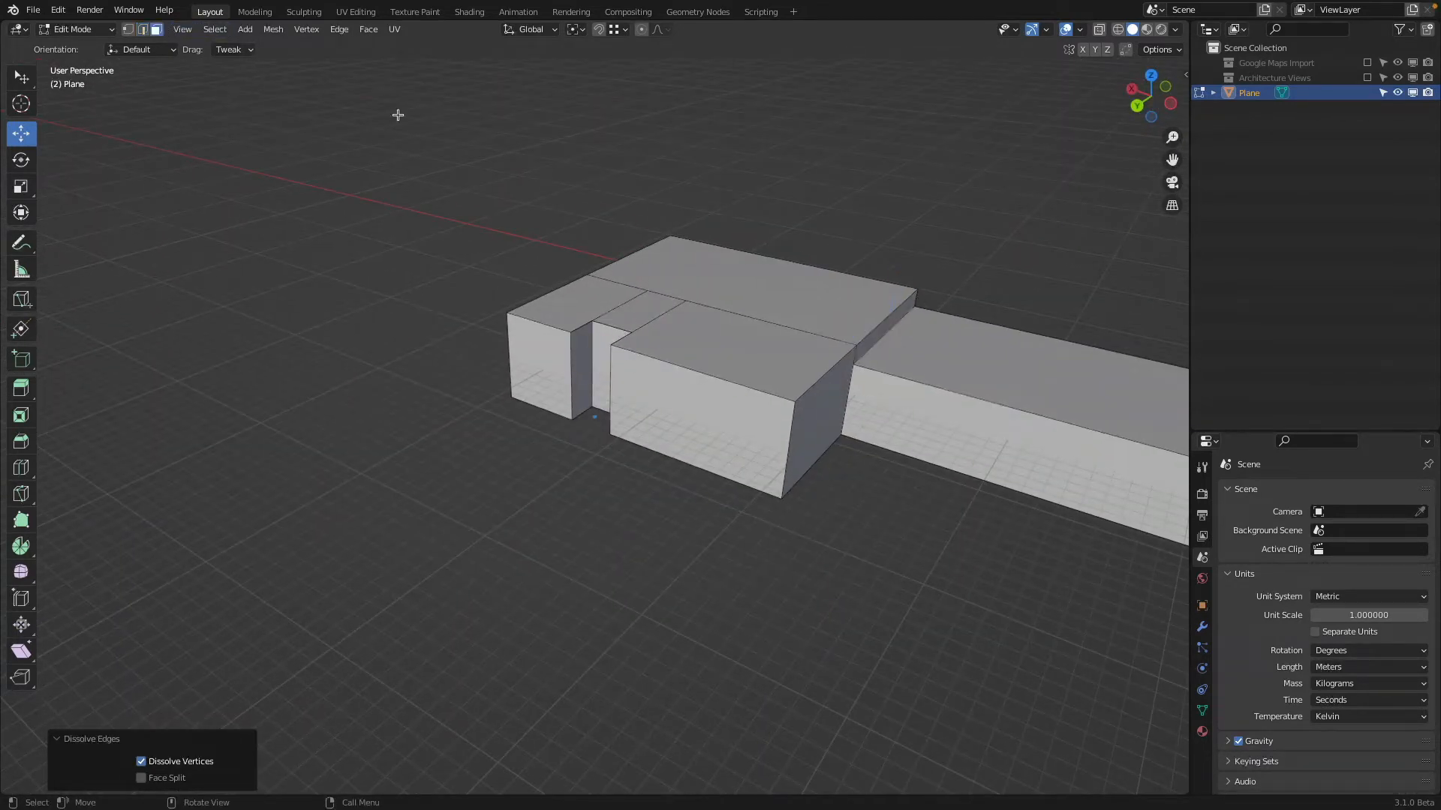
left_click(823, 356)
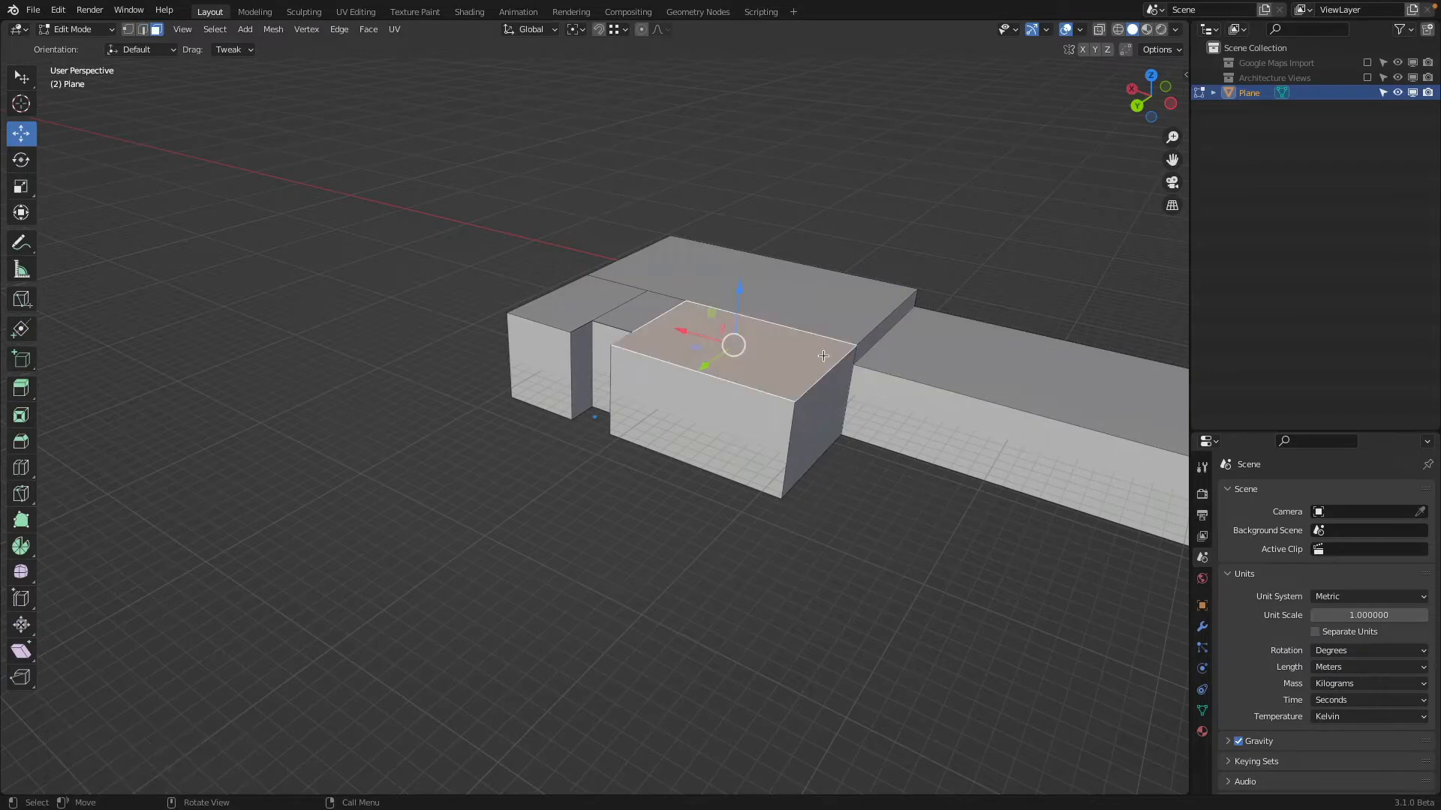
left_click(1366, 78)
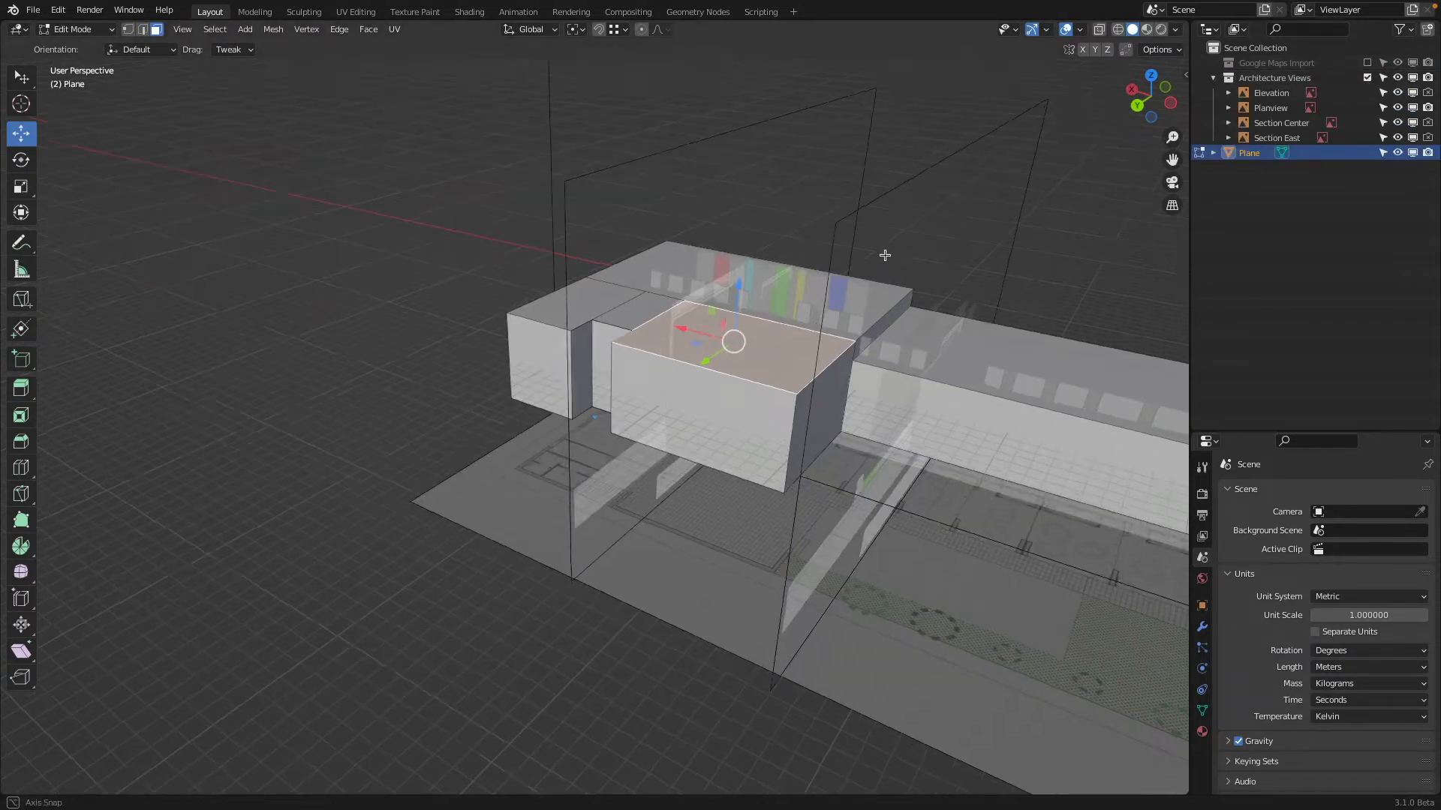
left_click_drag(1137, 93, 1110, 108)
left_click(1143, 100)
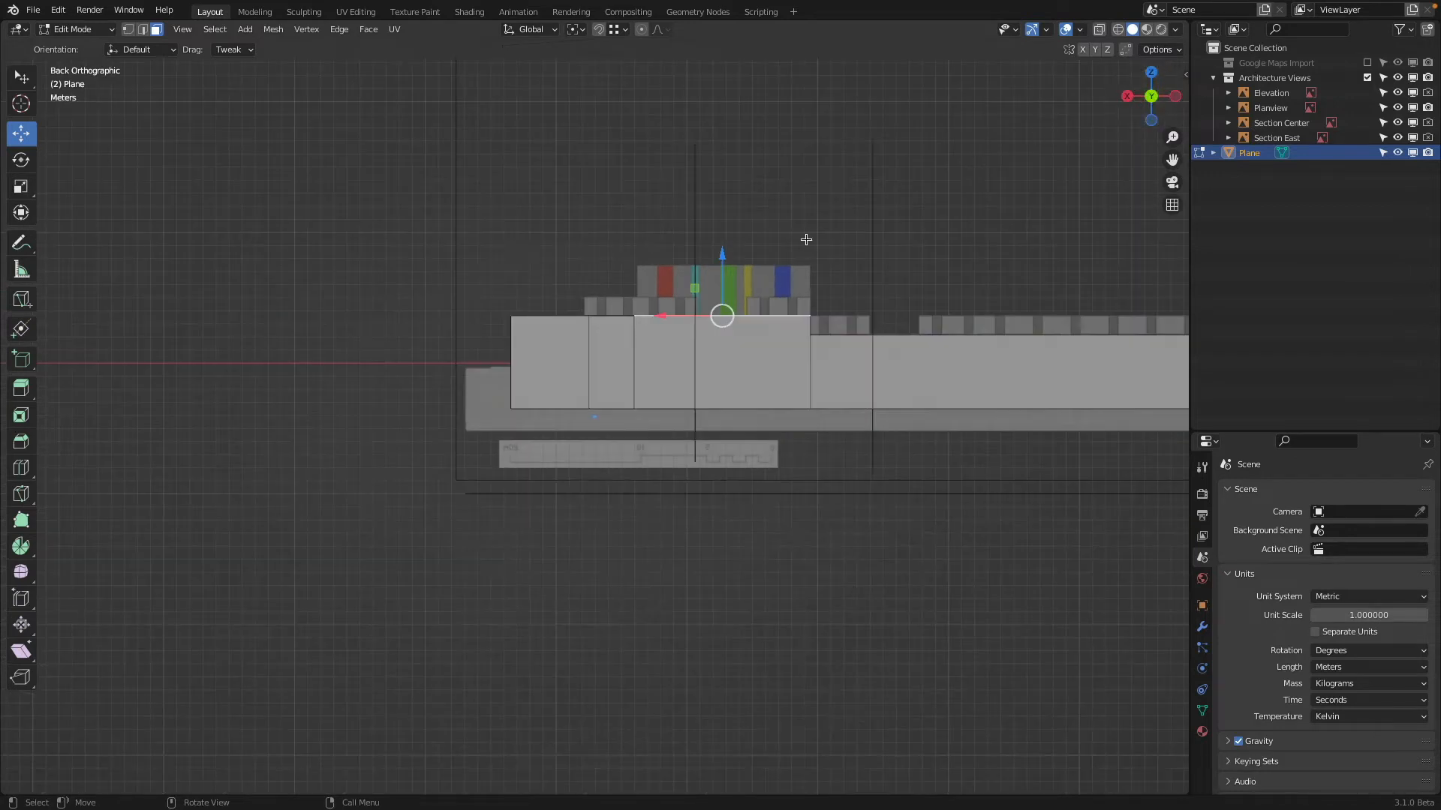
scroll(653, 426, "up", 4)
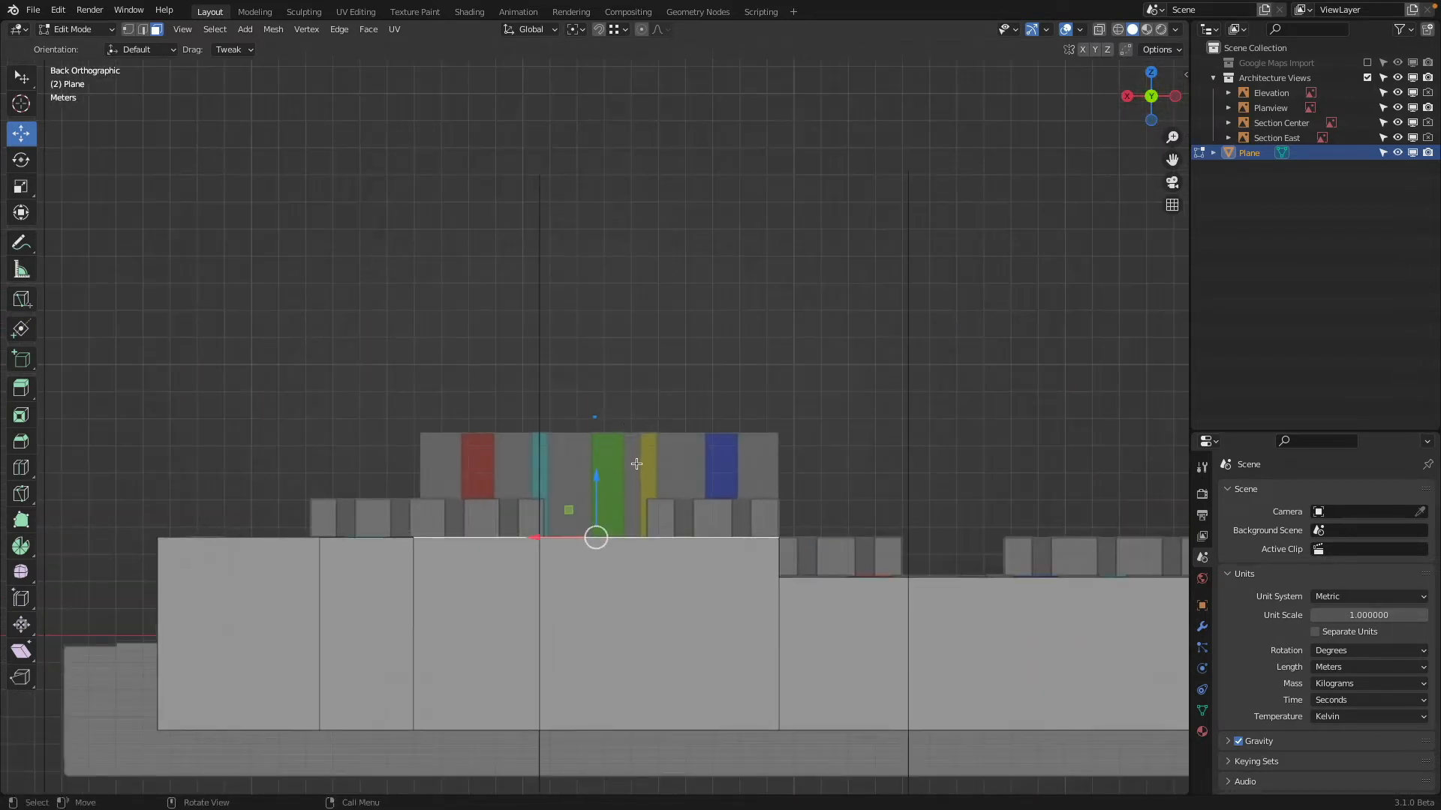
key("e")
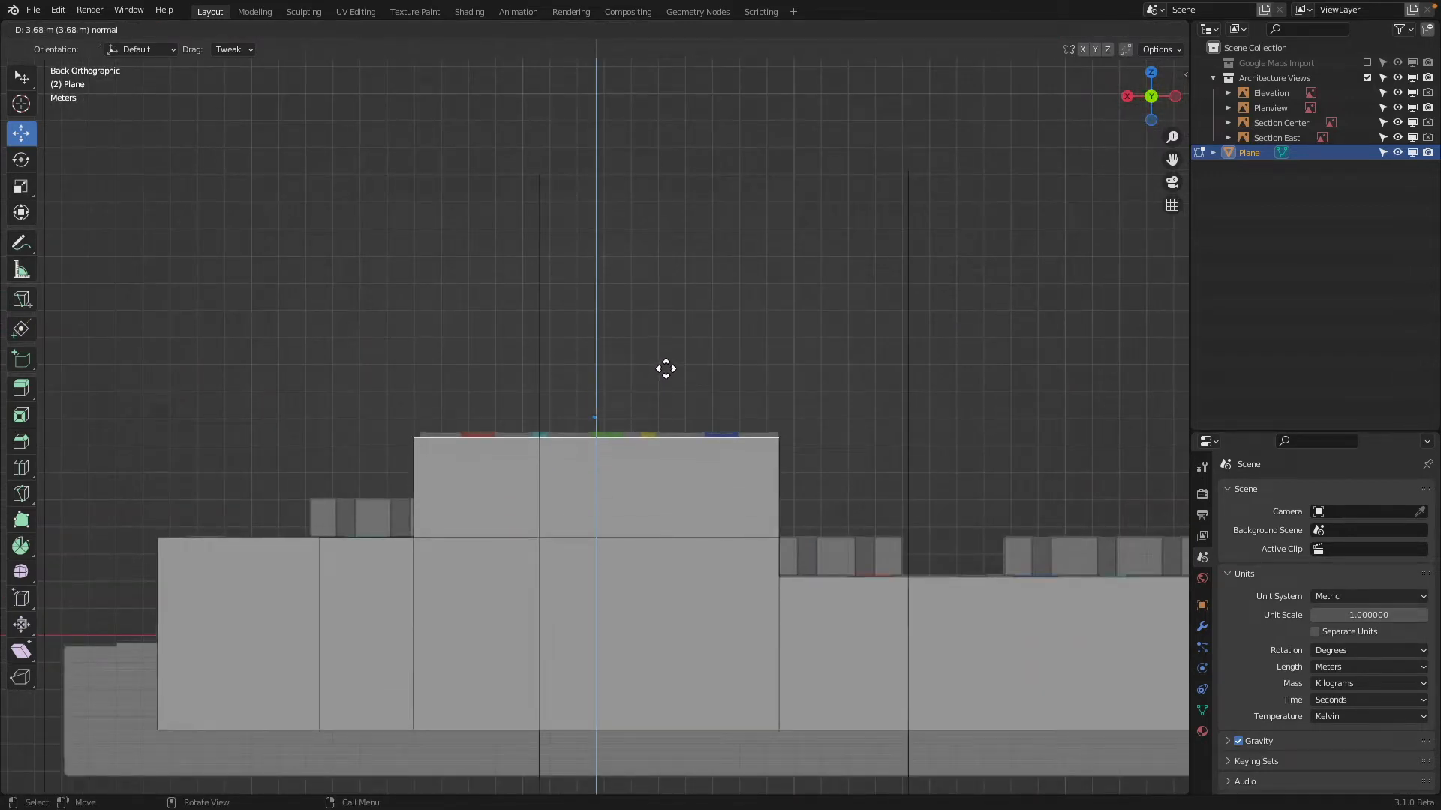
left_click(662, 363)
Examine the raised volume's height and width against the elevation reference in back, front and perspective views
scroll(817, 514, "up", 2)
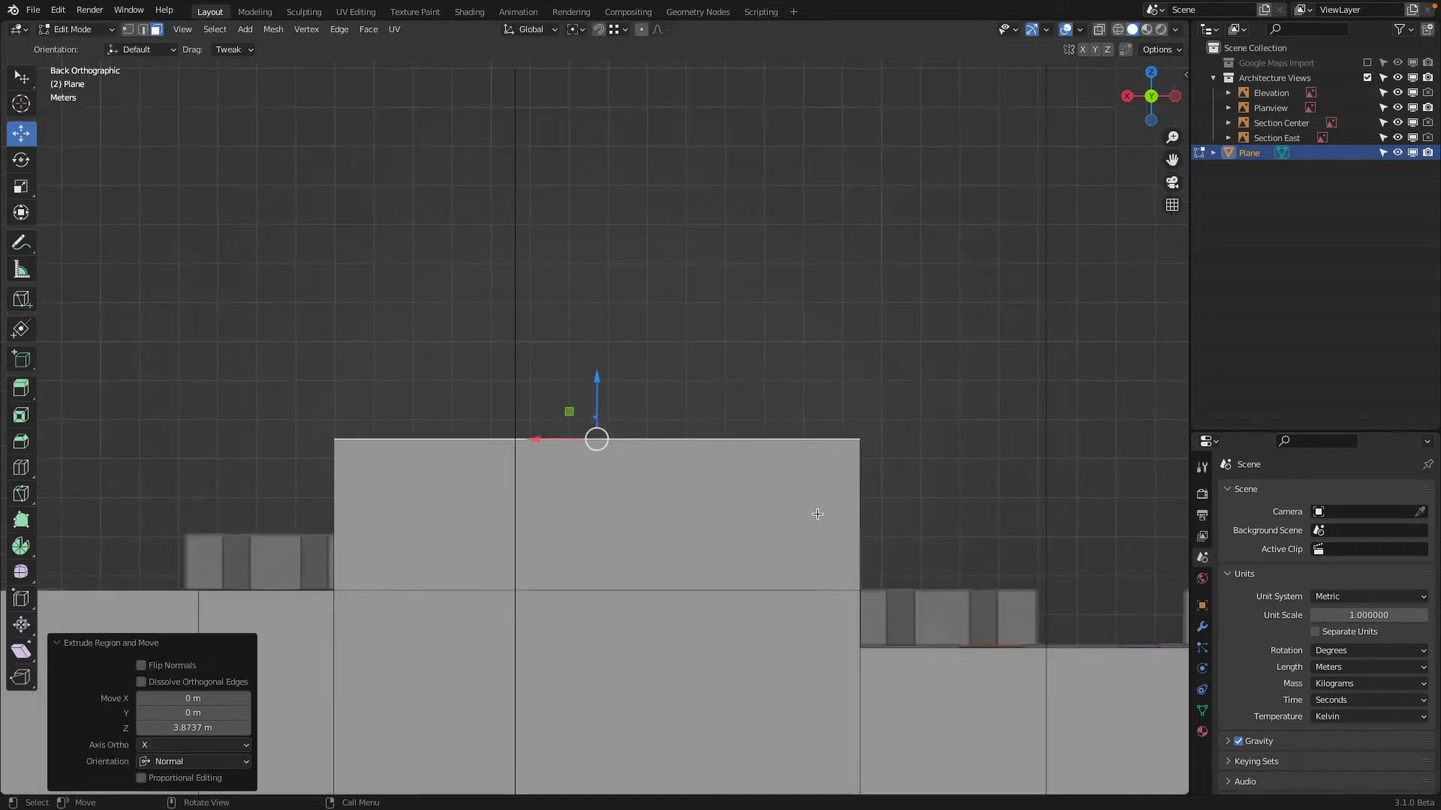
scroll(817, 514, "down", 2)
middle_click_drag(810, 511, 893, 401)
left_click(1151, 96)
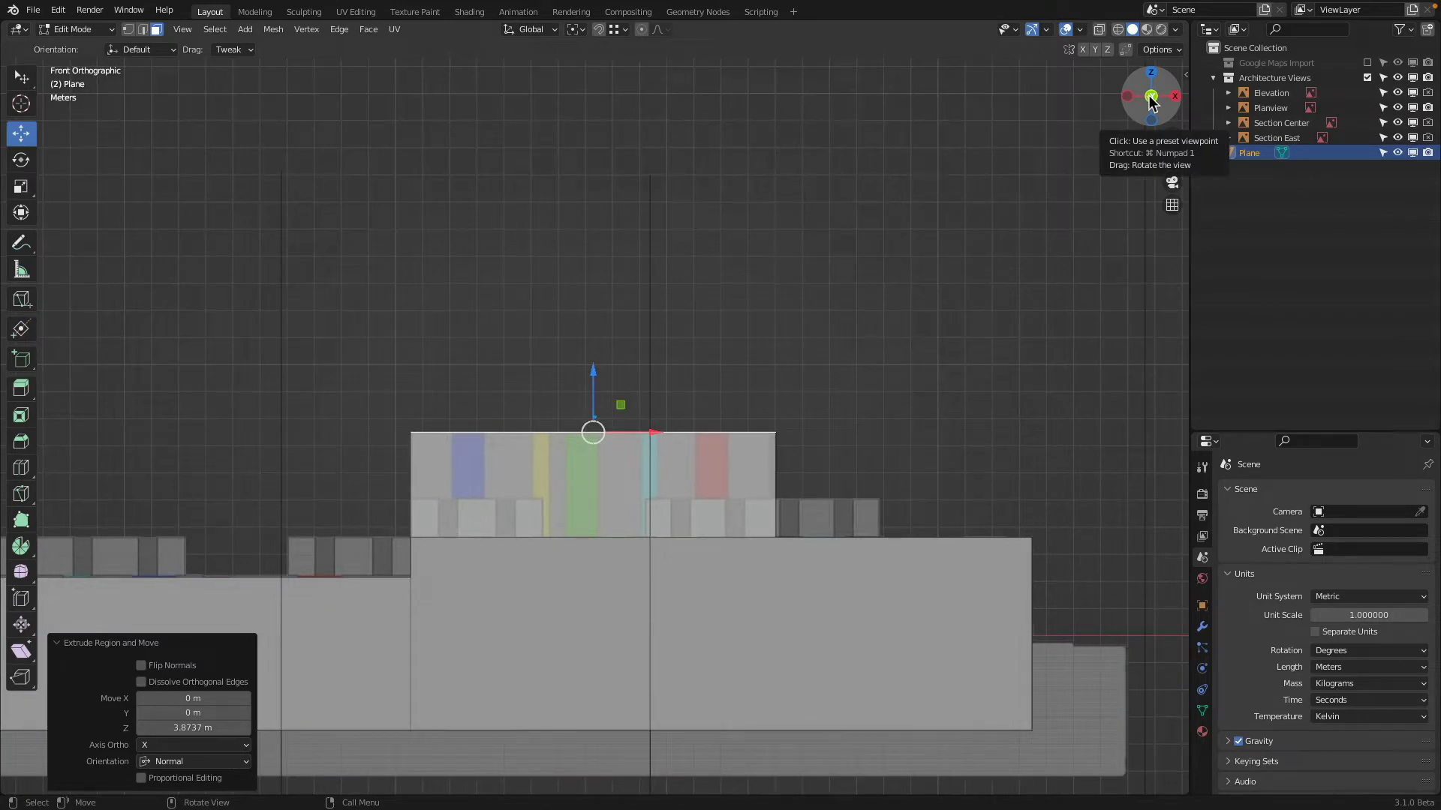
scroll(932, 396, "up", 5)
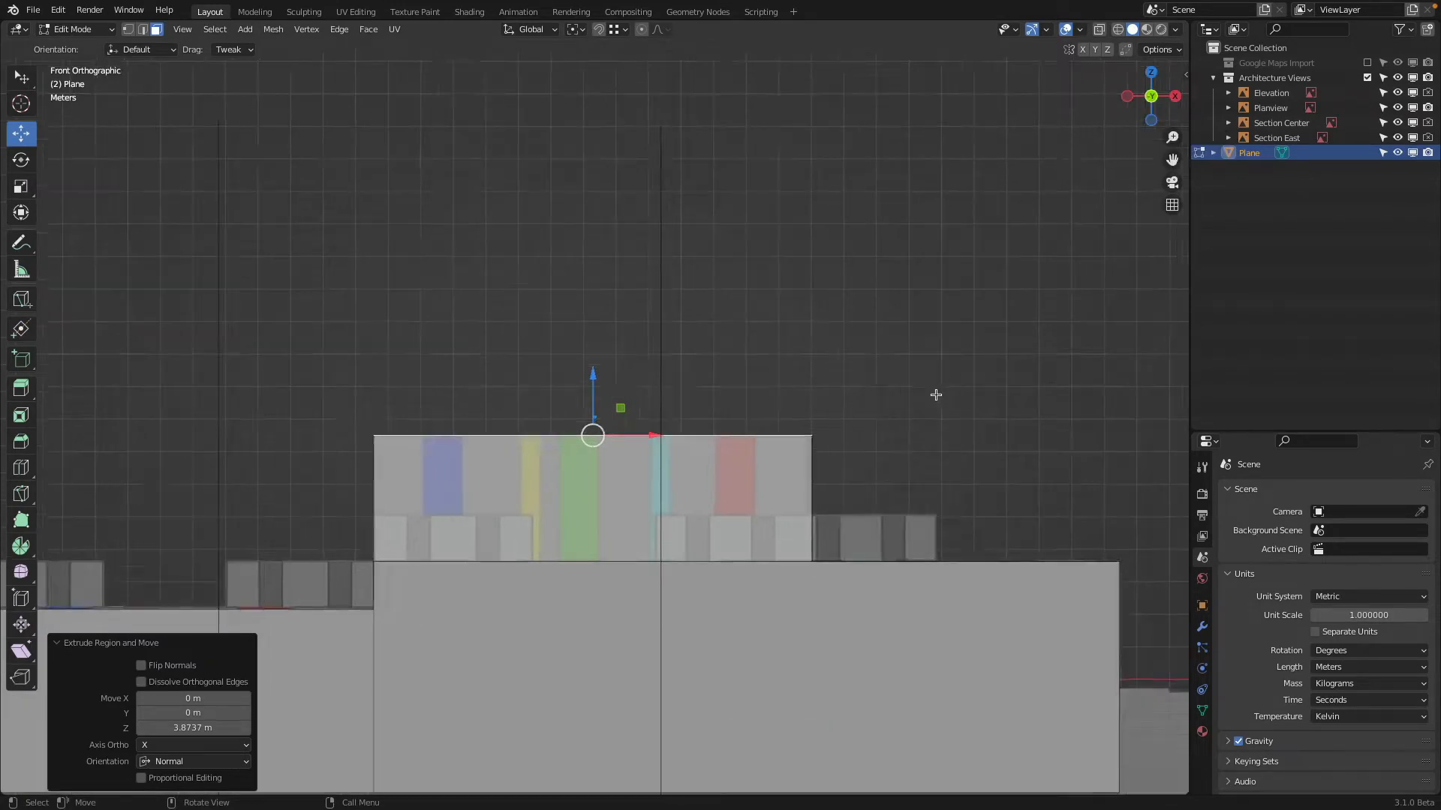
scroll(961, 454, "down", 2)
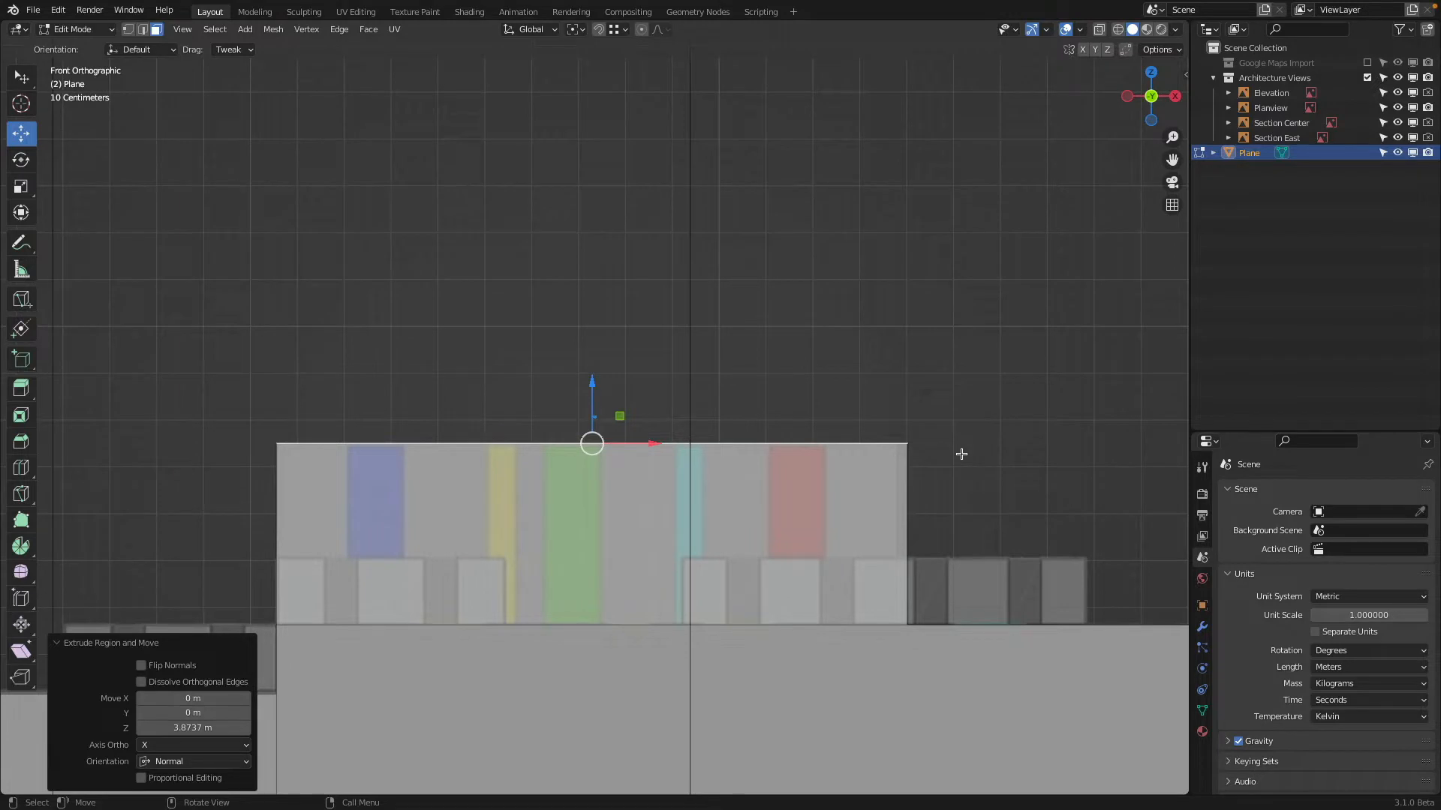
scroll(815, 471, "up", 1)
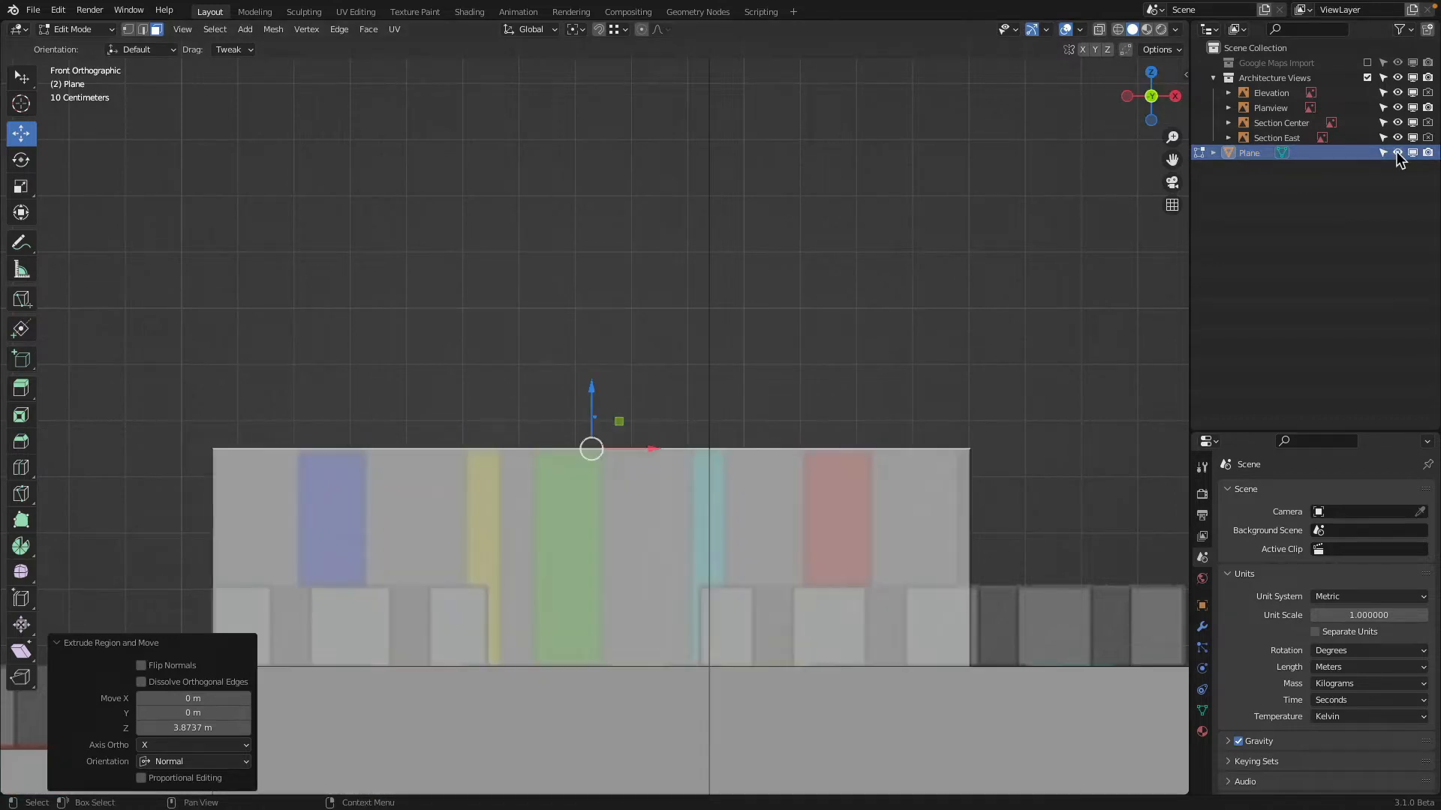
scroll(797, 372, "down", 1)
middle_click_drag(798, 372, 656, 418)
scroll(655, 418, "down", 3)
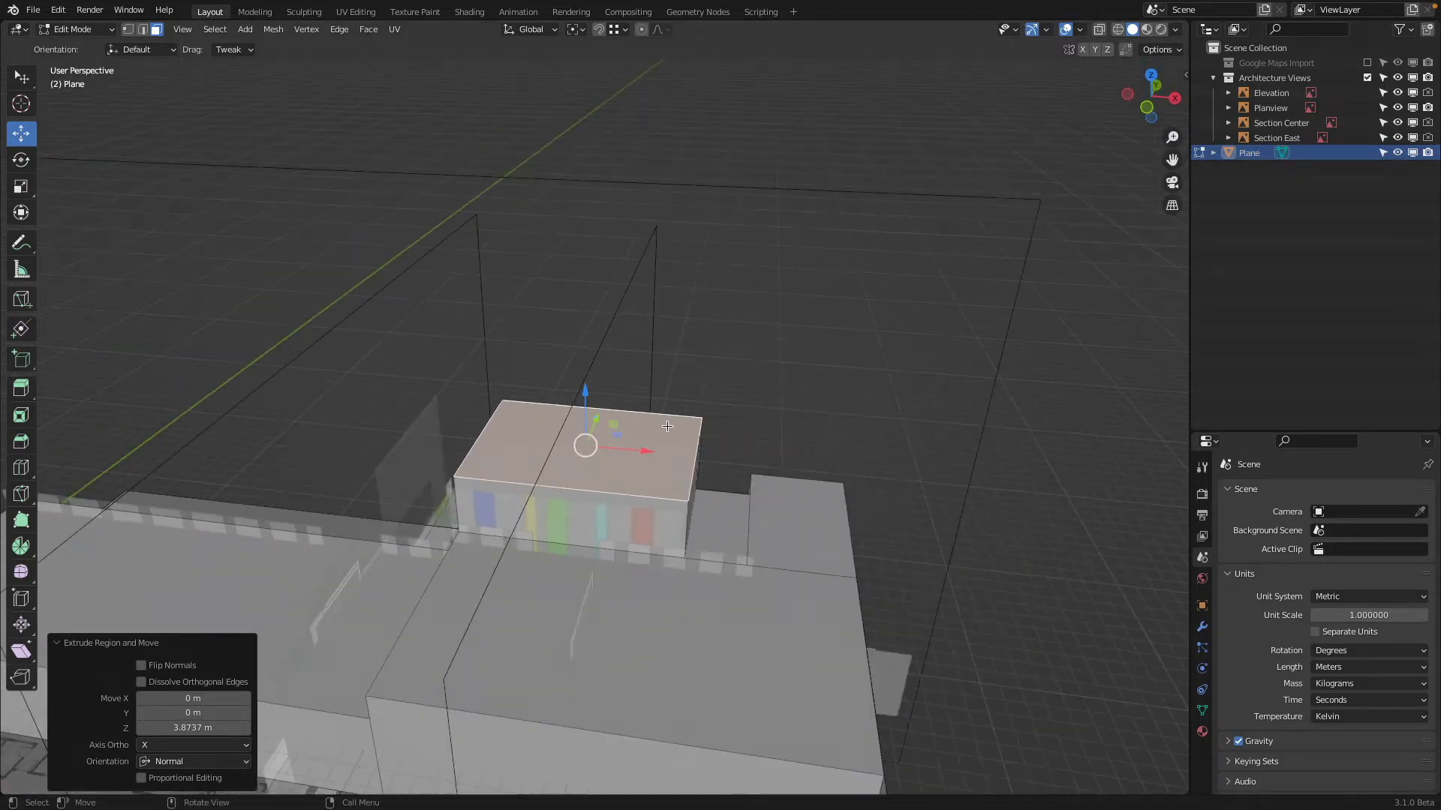
In Object Mode, add a plane in top view and move it about 54.46 m along X and -1.24 m along Y to the building's southeastern corner
key("Tab")
middle_click_drag(812, 429, 1085, 235)
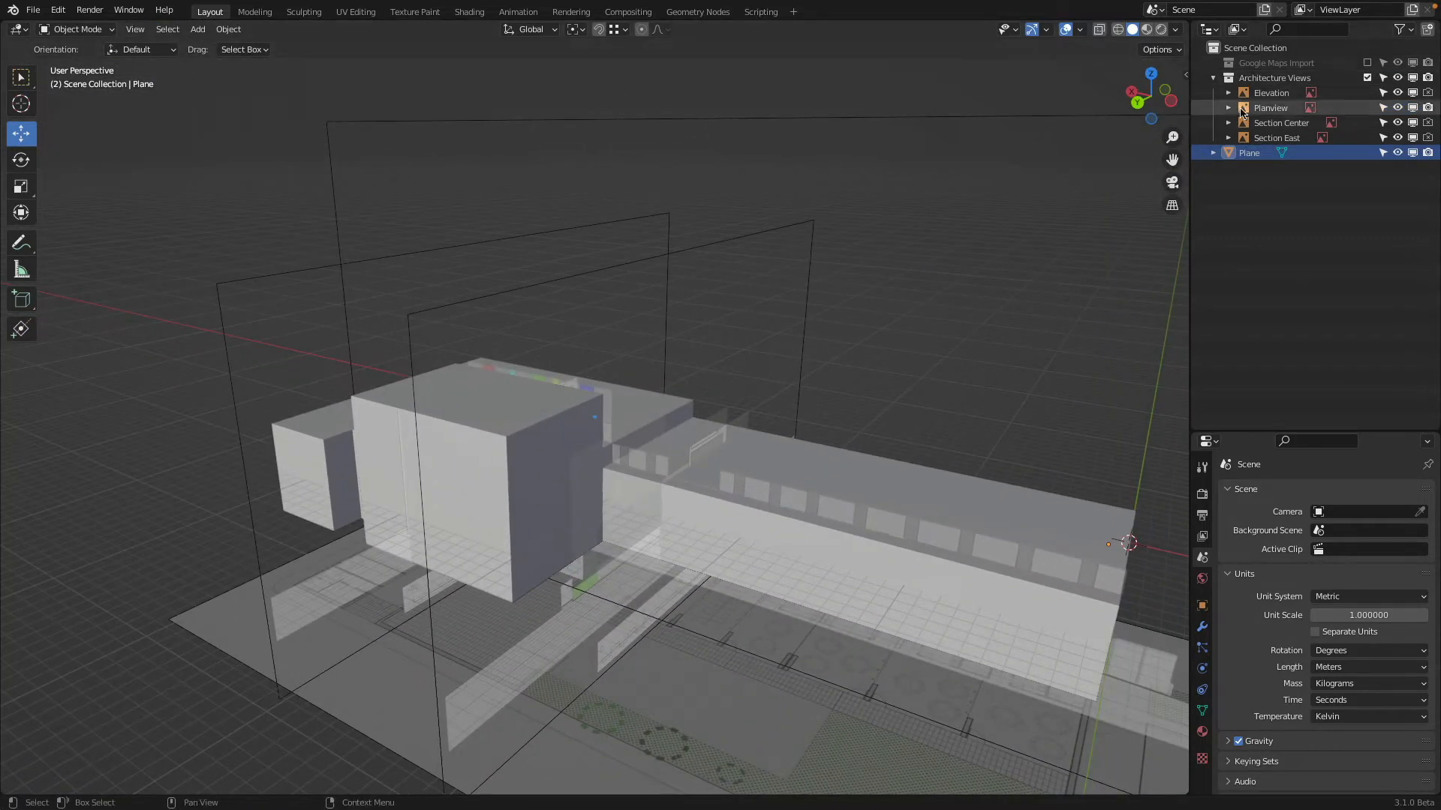
left_click(1143, 106)
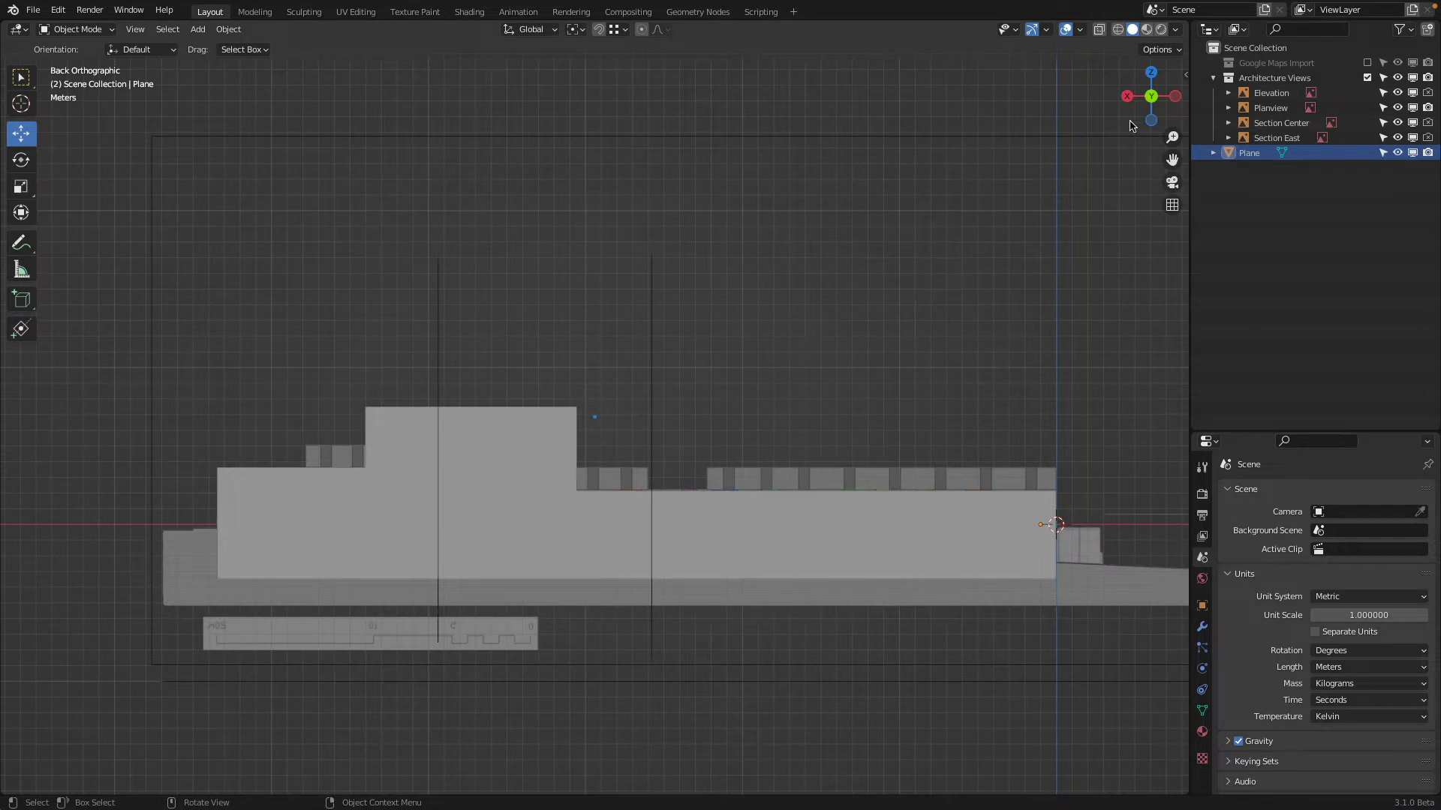
left_click(1152, 75)
scroll(775, 433, "down", 3)
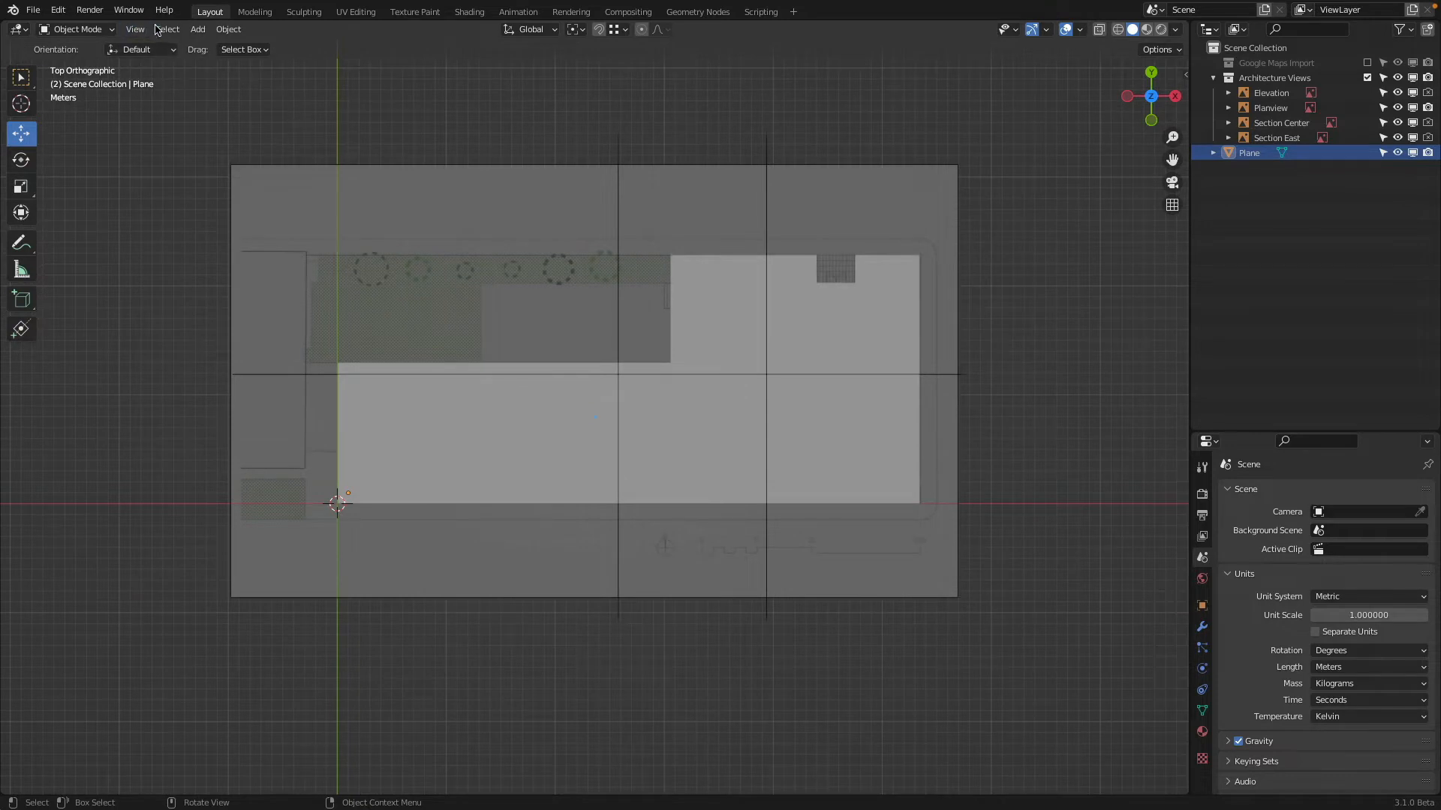
left_click(199, 29)
mouse_move(248, 47)
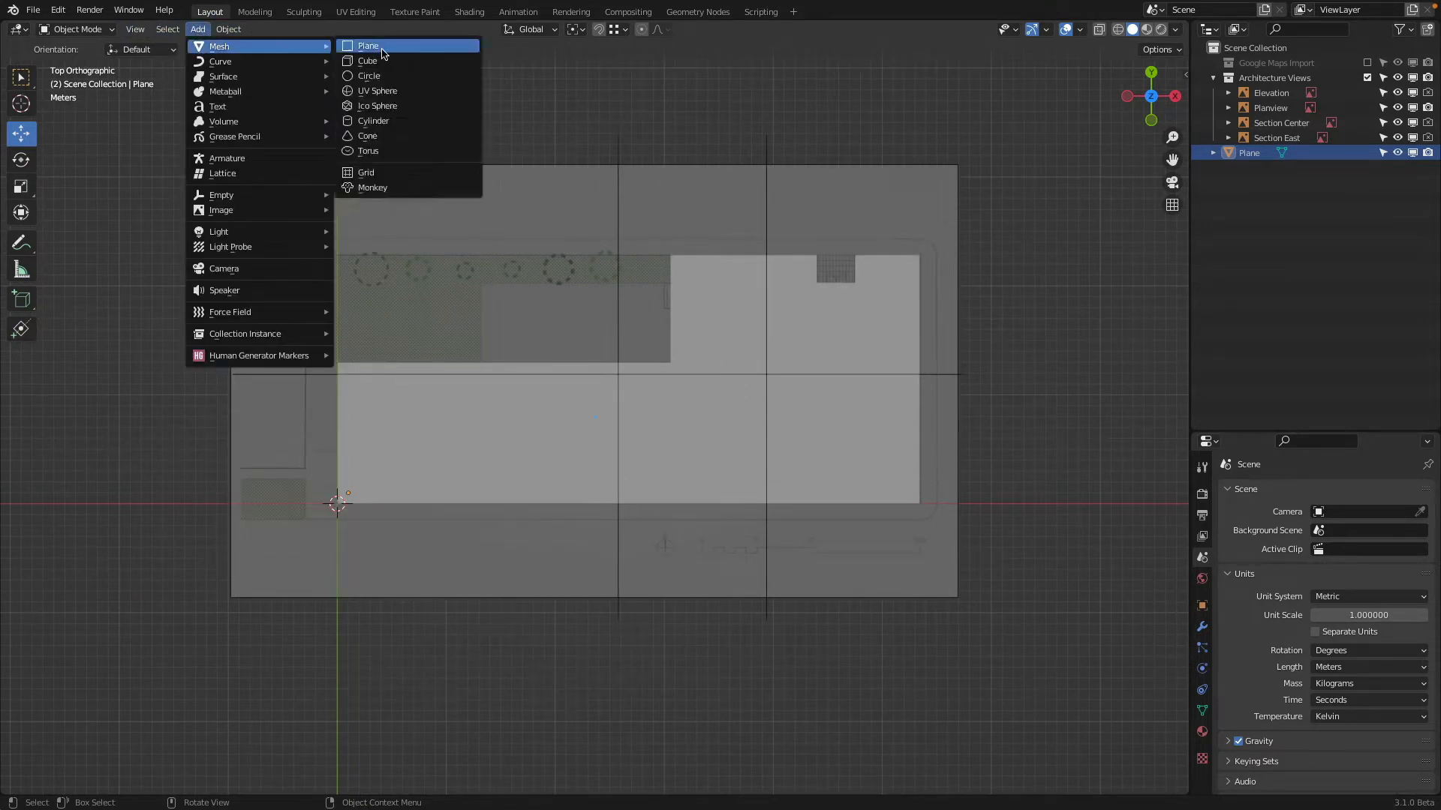
left_click(383, 46)
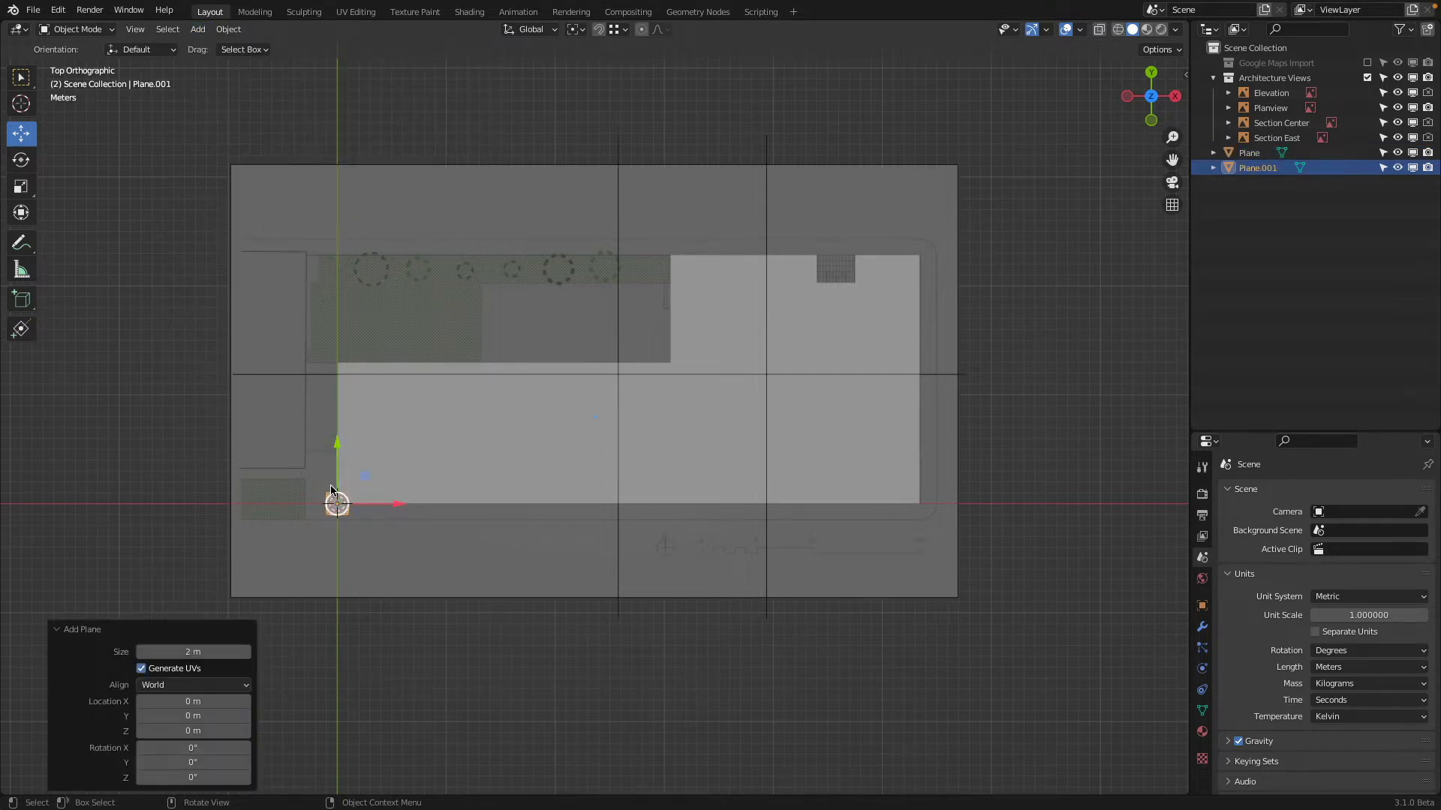
key("g")
left_click(941, 504)
Raise the new plane about 3.63 m along Z to the roof level, shifting it about 0.24 m along Y
scroll(975, 509, "up", 5)
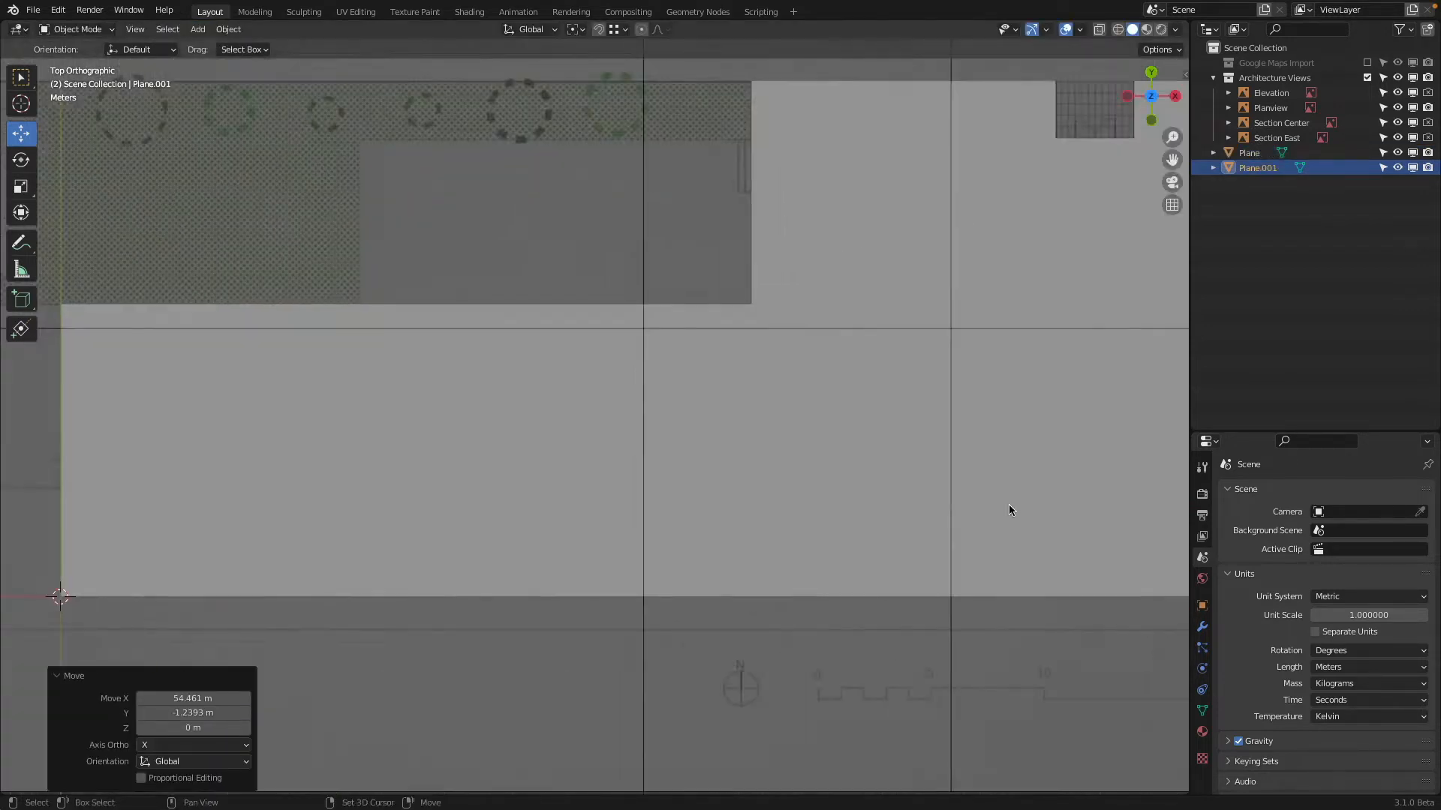
middle_click_drag(763, 499, 731, 544)
scroll(731, 539, "up", 1)
key("g")
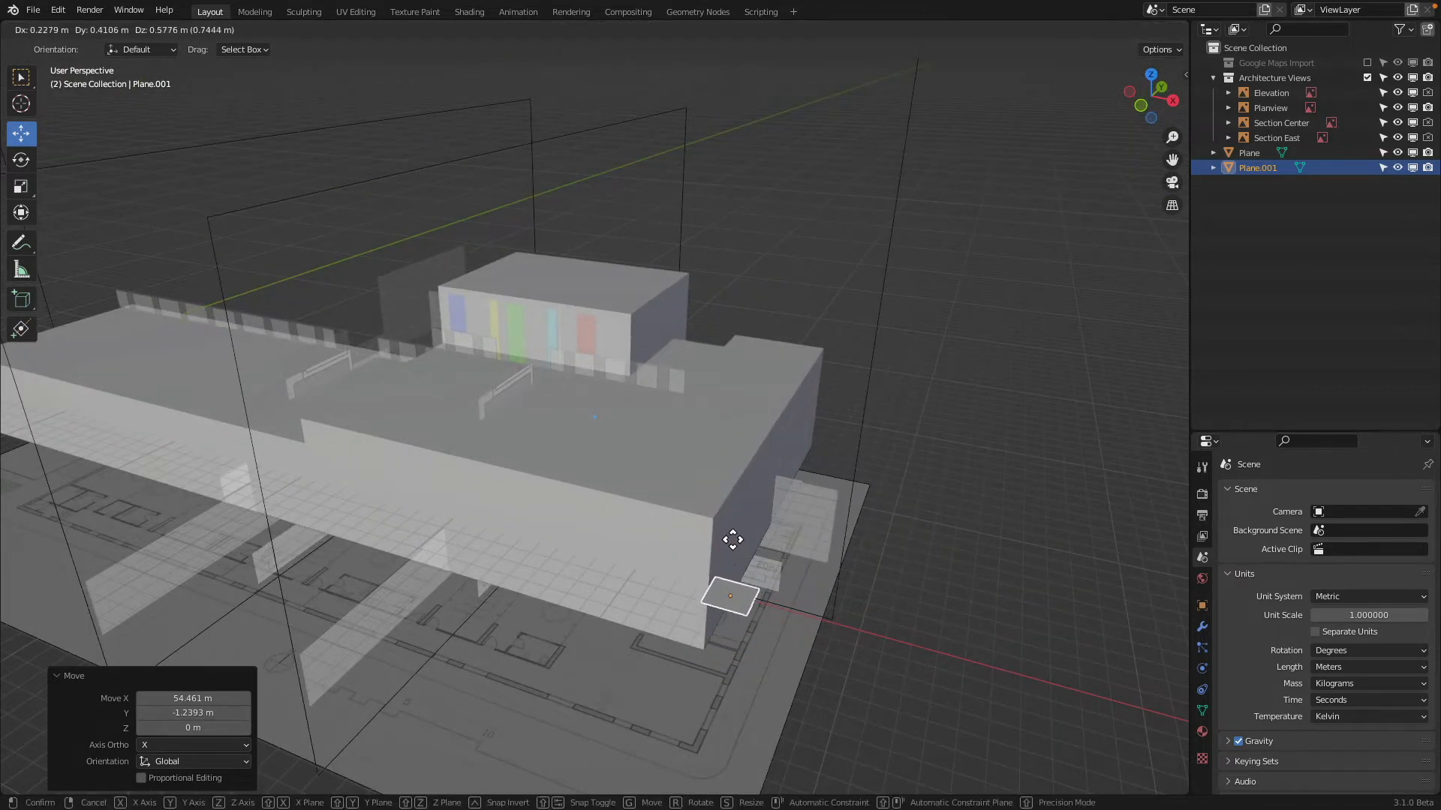
left_click(724, 528)
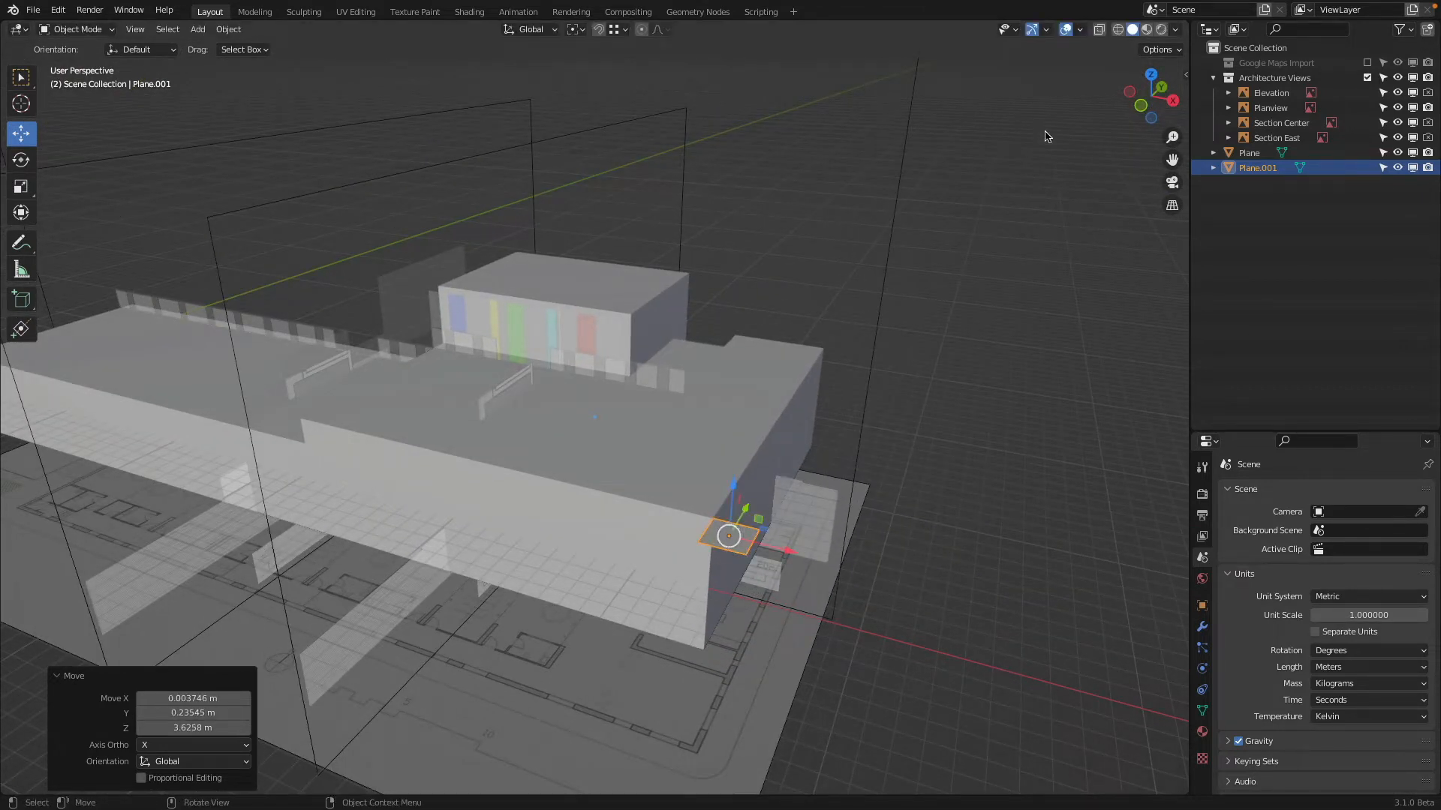
In wireframe front view, lower the plane along Z to the elevation's ground line at the building's eastern wall
left_click(1140, 106)
scroll(629, 227, "up", 2)
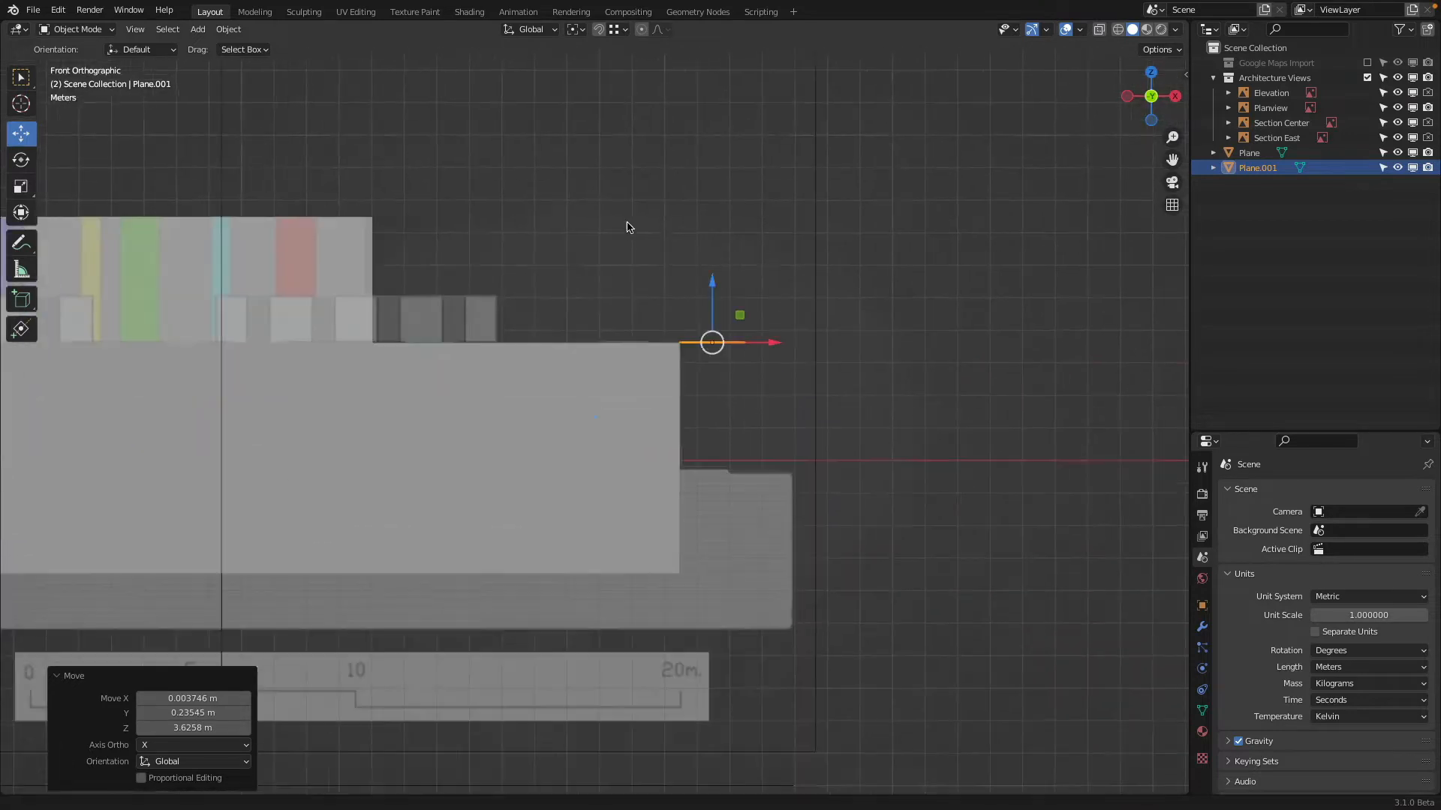
scroll(725, 368, "up", 2)
key("z")
left_click(671, 234)
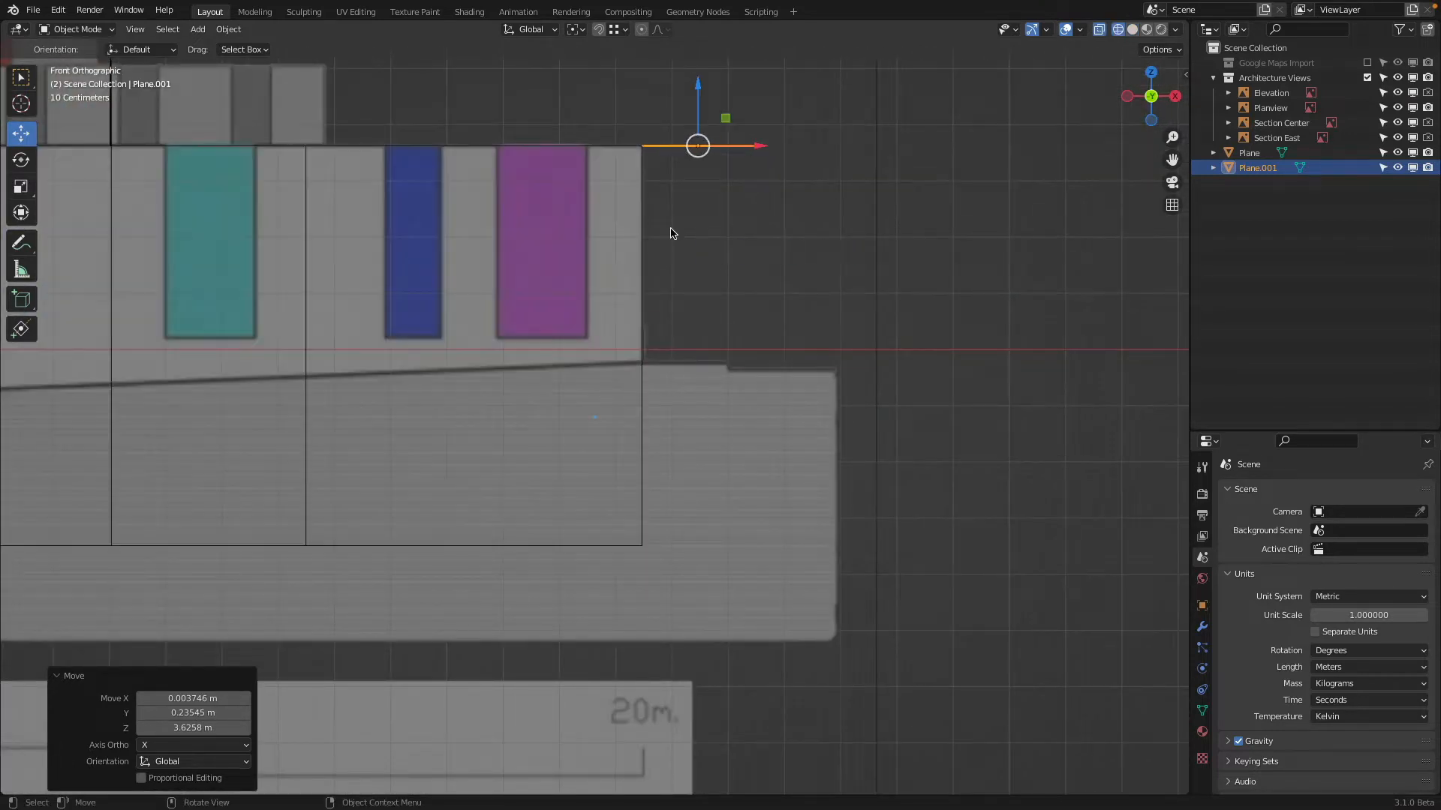
key("z")
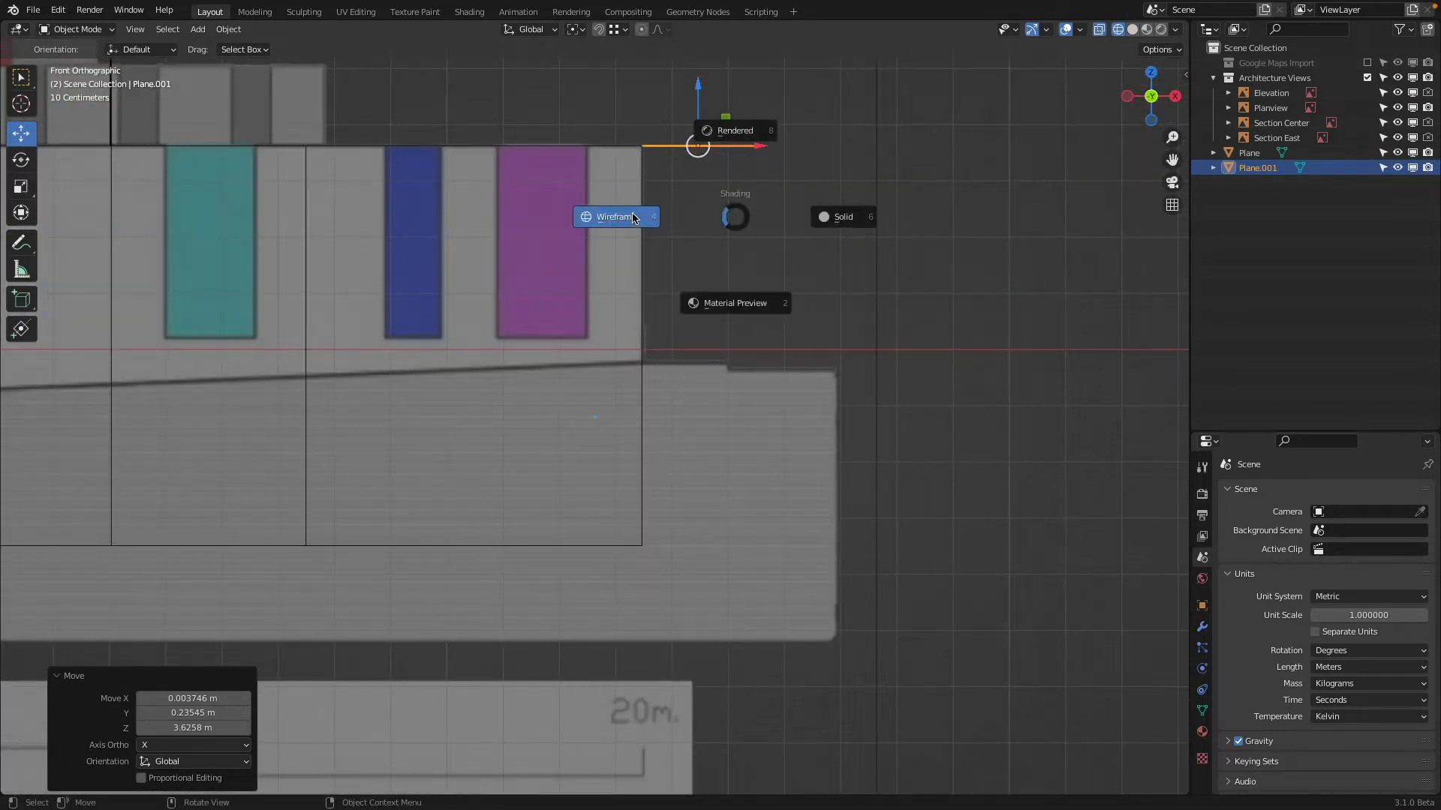
left_click(617, 218)
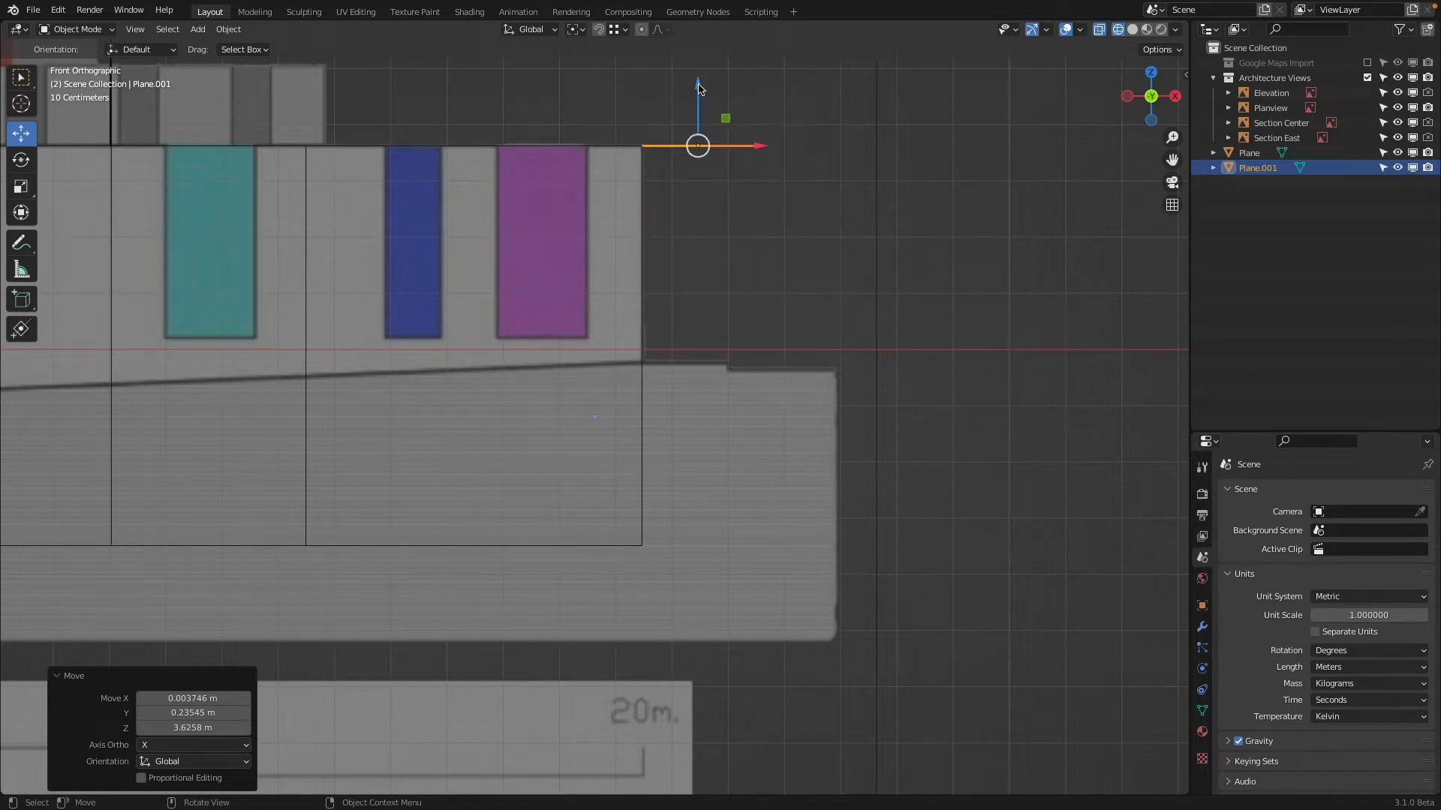
left_click_drag(698, 88, 691, 305)
In Edit Mode, extrude the ground plane's western edge about -62.2 m along X and -2.63 m along Z, following the elevation's ground line
left_click(71, 30)
left_click(75, 58)
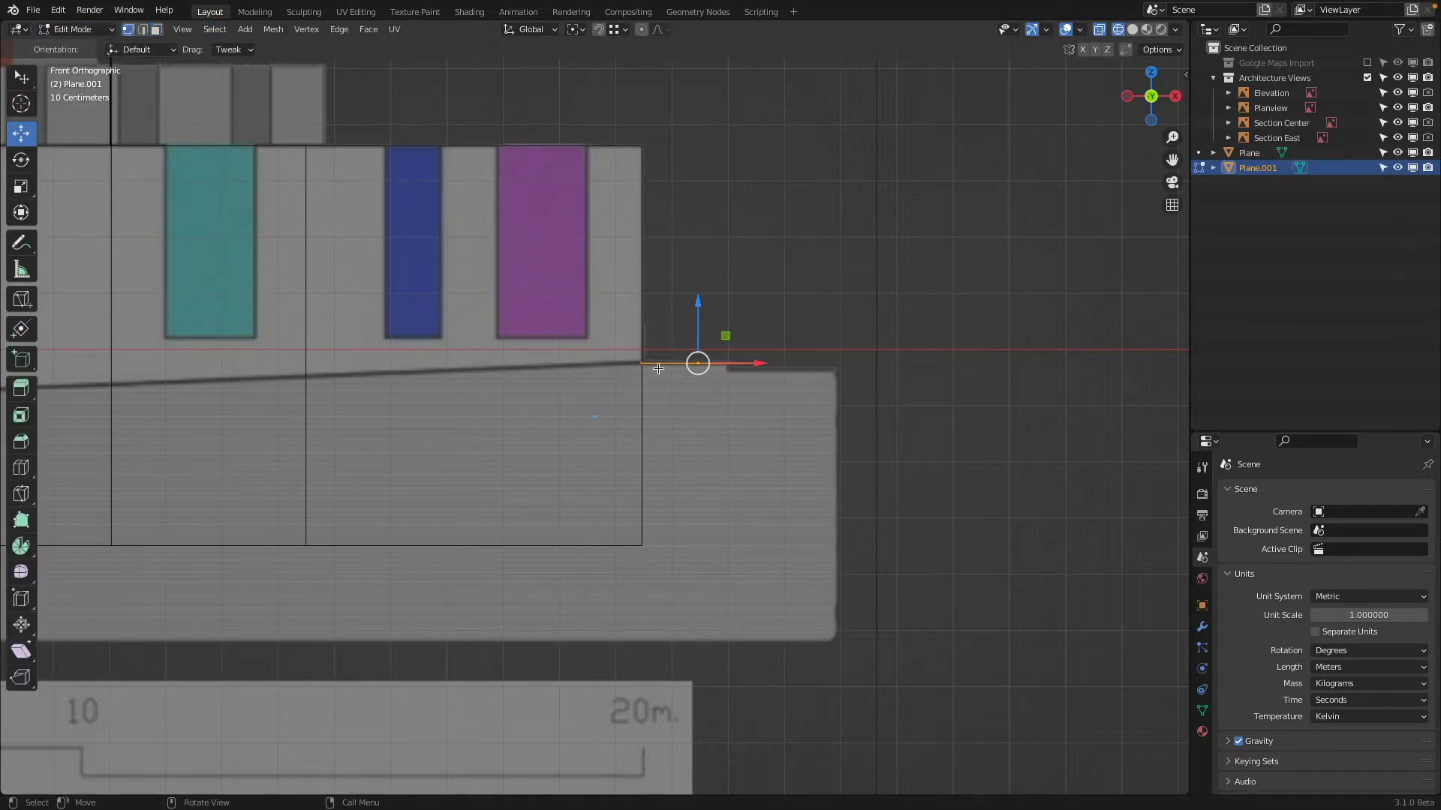
left_click_drag(620, 336, 678, 403)
scroll(677, 395, "down", 5)
middle_click_drag(469, 354, 960, 275, "shift")
scroll(959, 275, "down", 2)
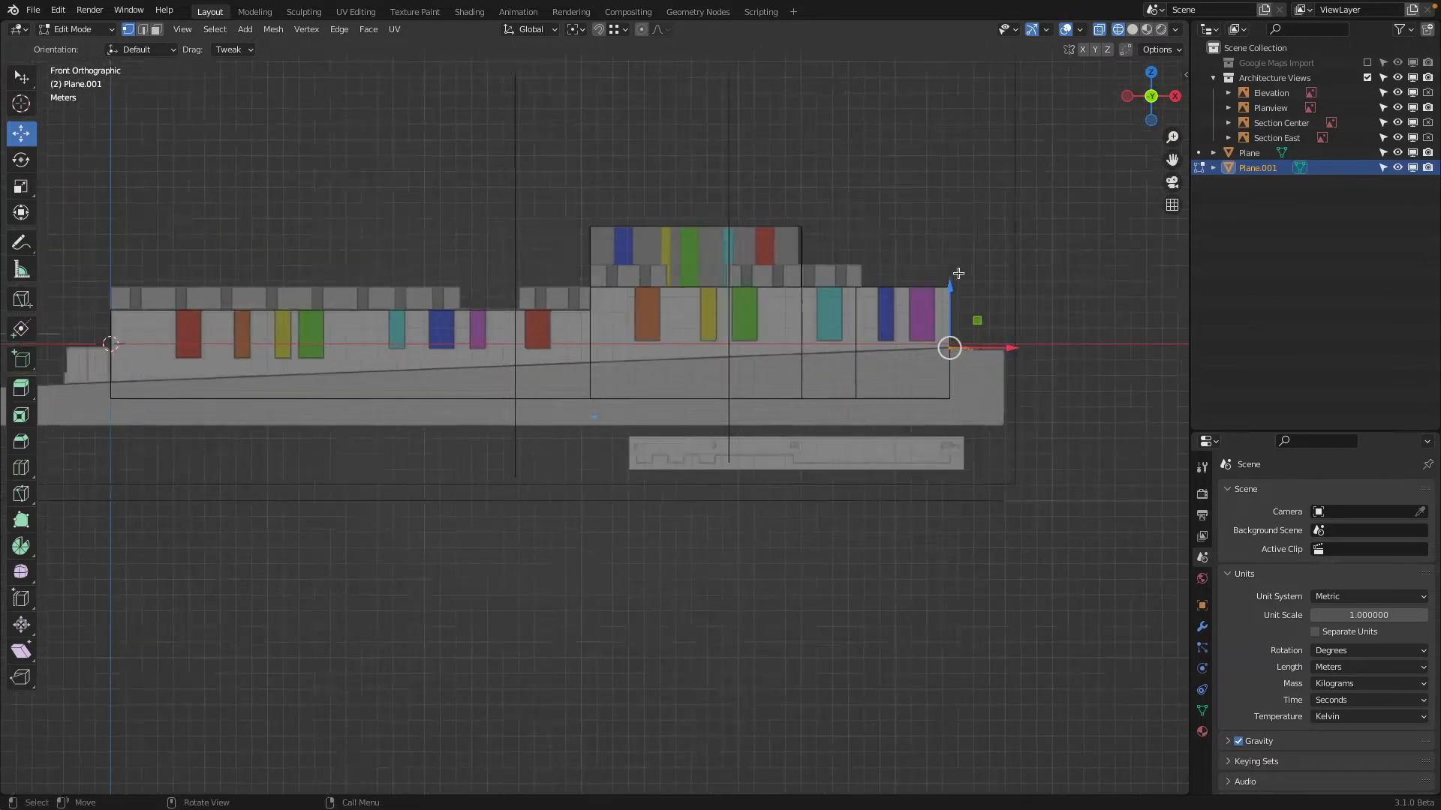
left_click_drag(1161, 99, 1154, 147)
left_click(1150, 106)
middle_click_drag(707, 234, 1124, 198, "shift")
scroll(1001, 263, "up", 1)
key("g")
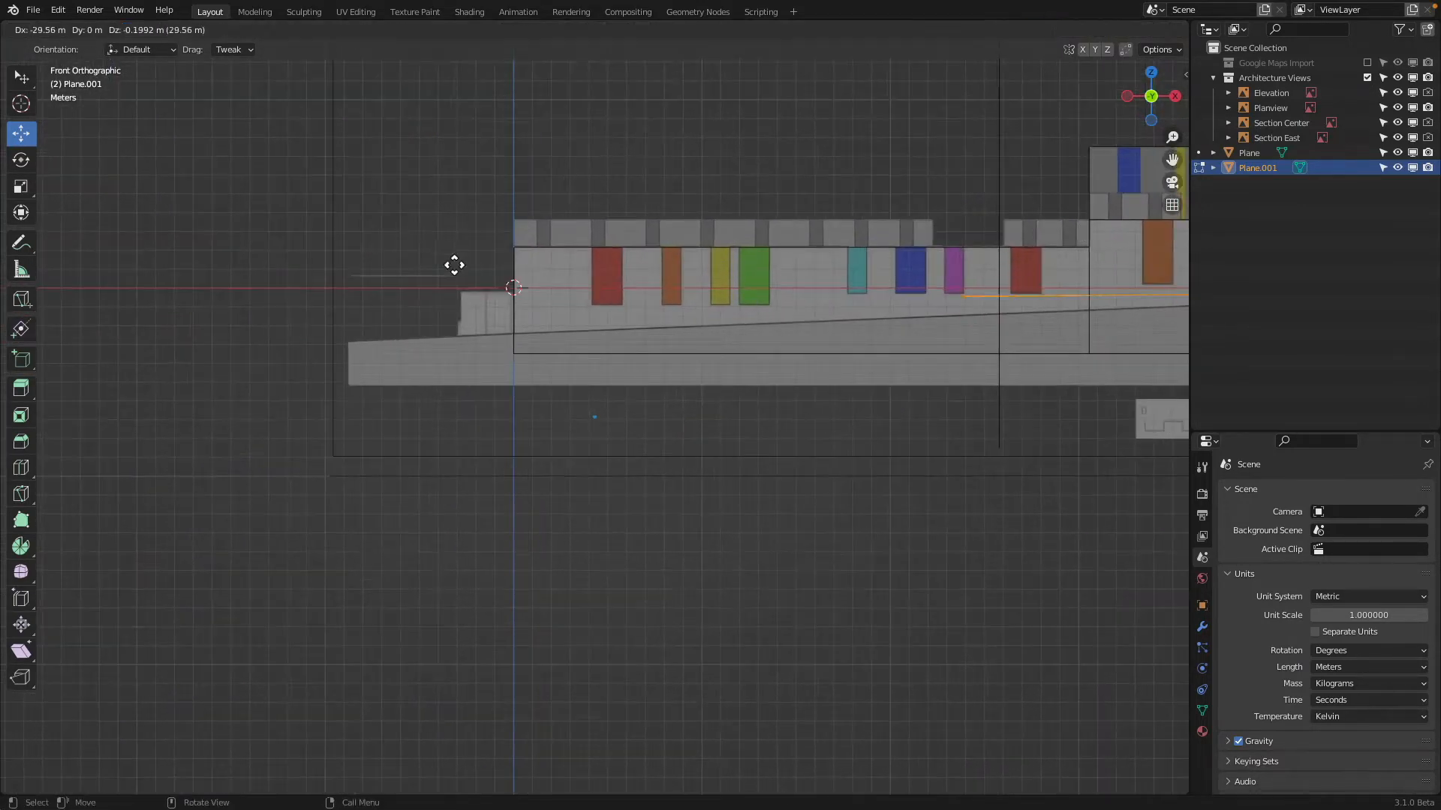
left_click(1085, 299)
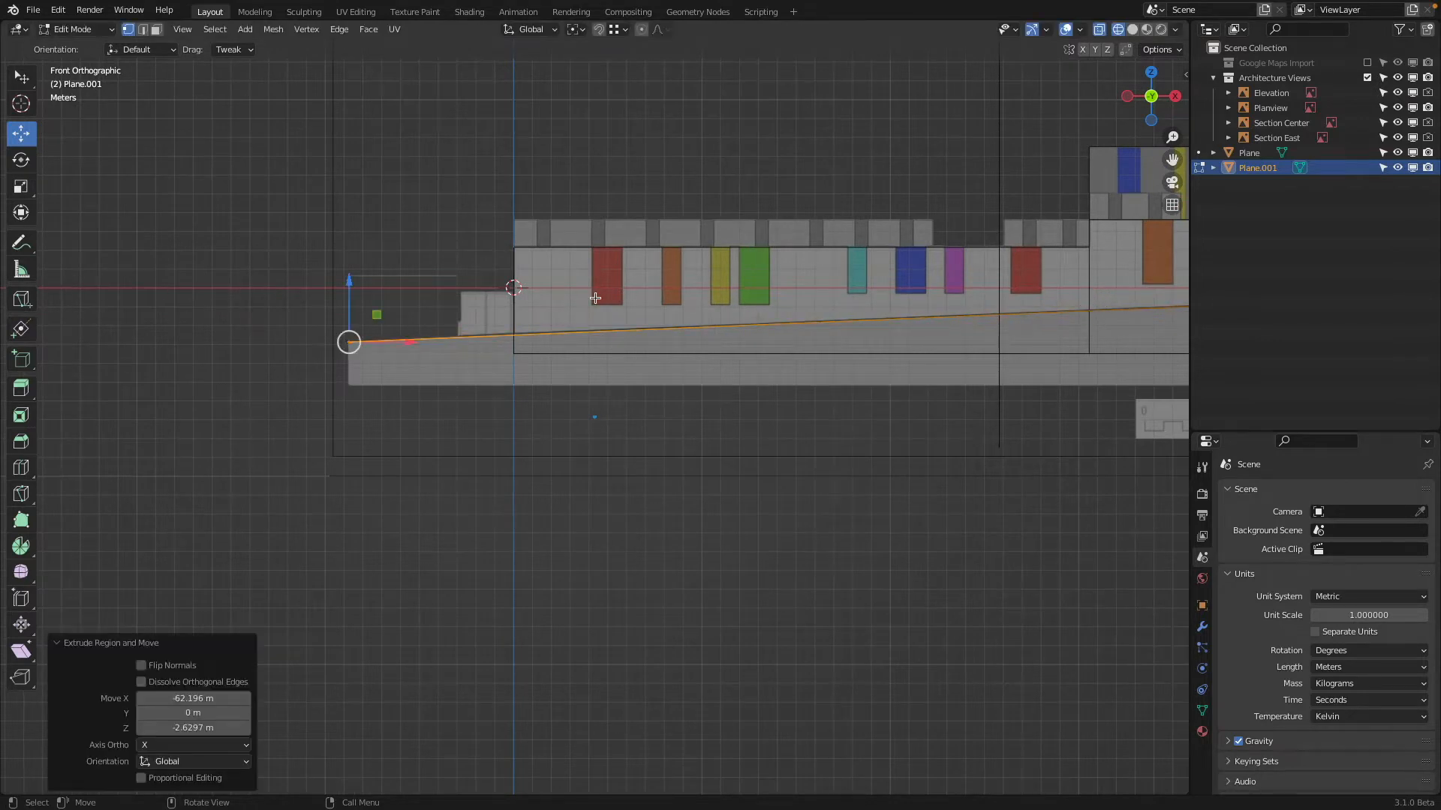
Raise the extruded western end of the ground plane about 0.04 m along Z to meet the elevation's ground line
scroll(564, 333, "up", 3)
middle_click_drag(563, 334, 1068, 423, "shift")
scroll(784, 393, "up", 3)
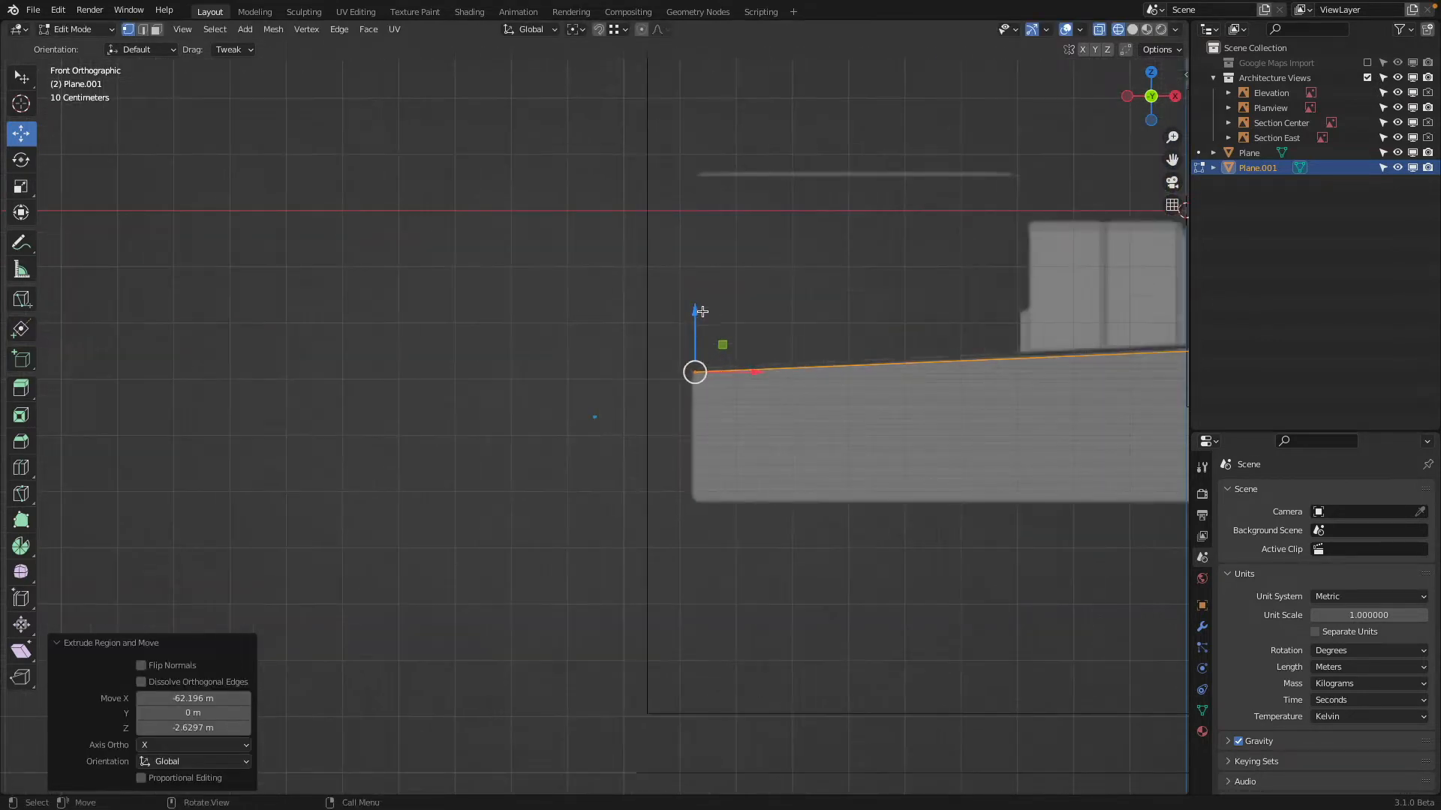
key("g")
key("z")
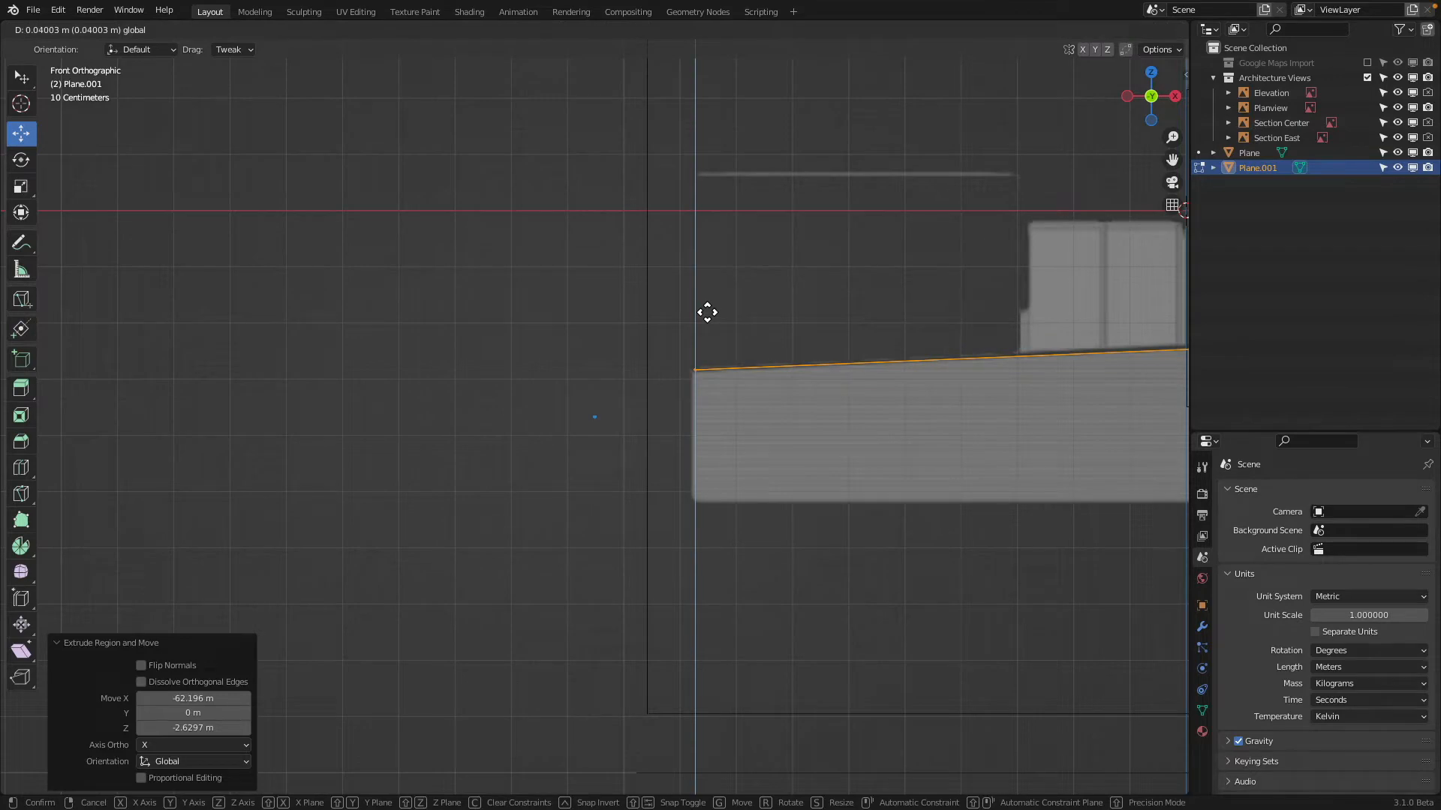
left_click(707, 312)
scroll(707, 312, "down", 6)
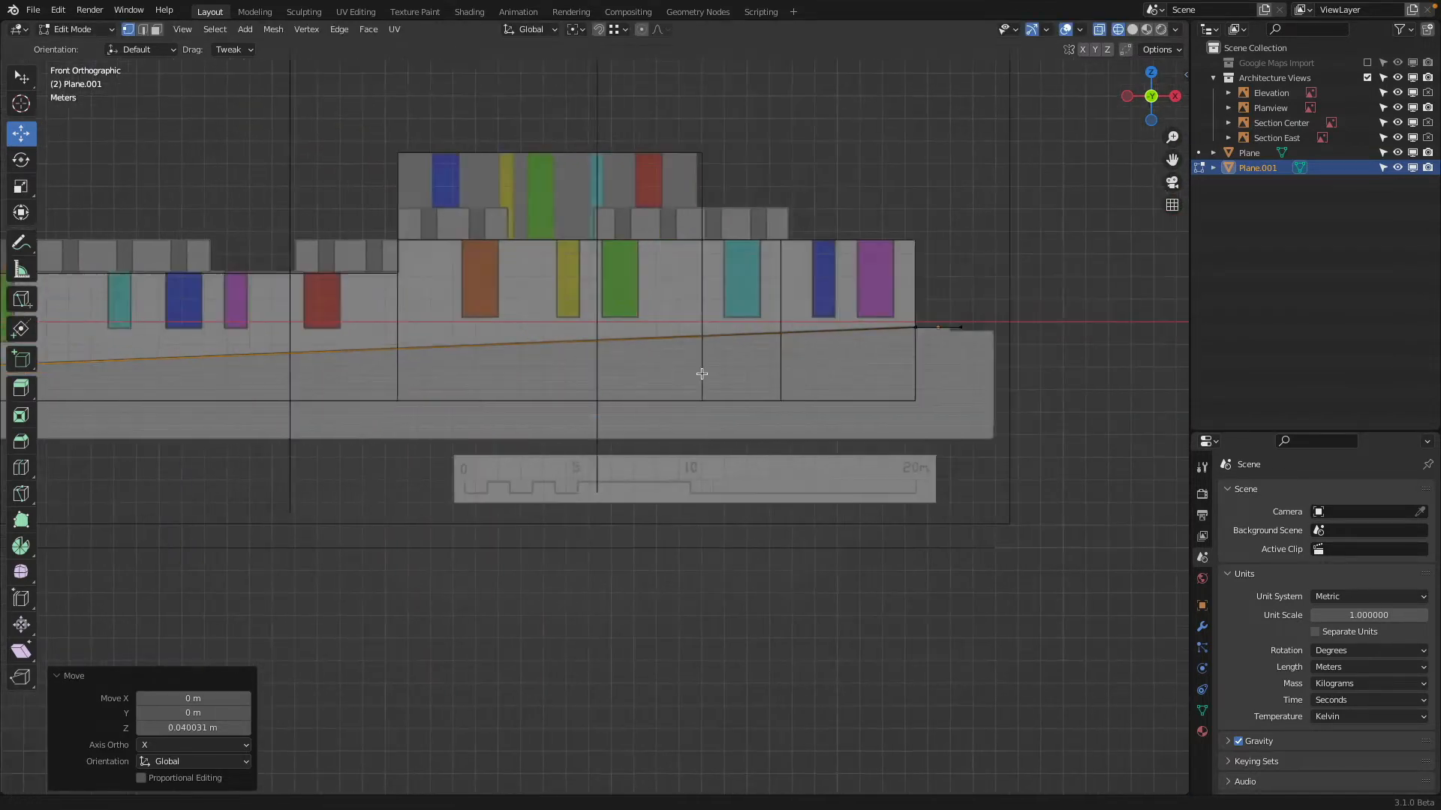
Select the ground plane's northern edges at both ends and extrude them about 22.85 m along Y across the building's depth
middle_click_drag(702, 374, 391, 431, "shift")
scroll(788, 363, "up", 4)
scroll(788, 364, "down", 7)
middle_click_drag(788, 347, 708, 412)
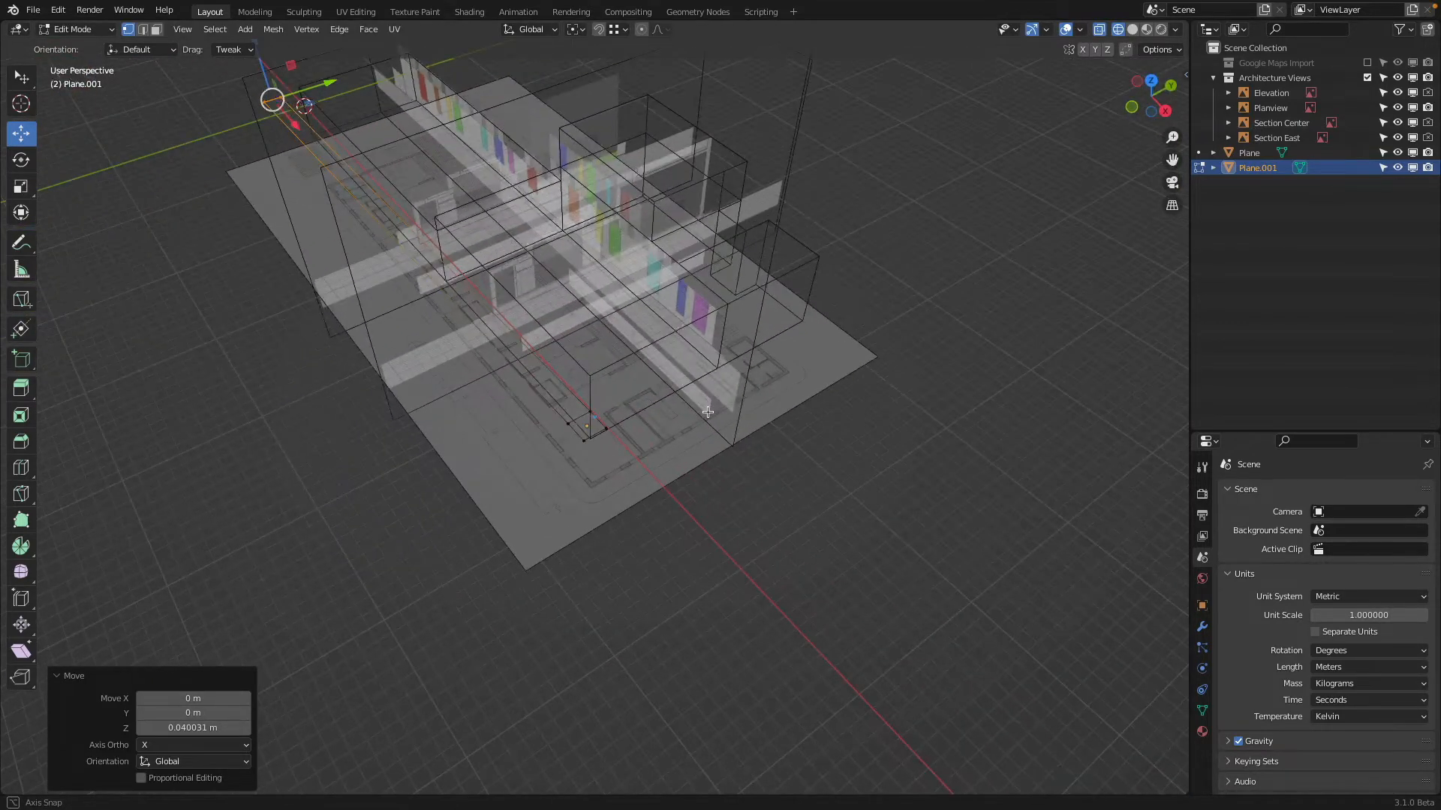
left_click(625, 433)
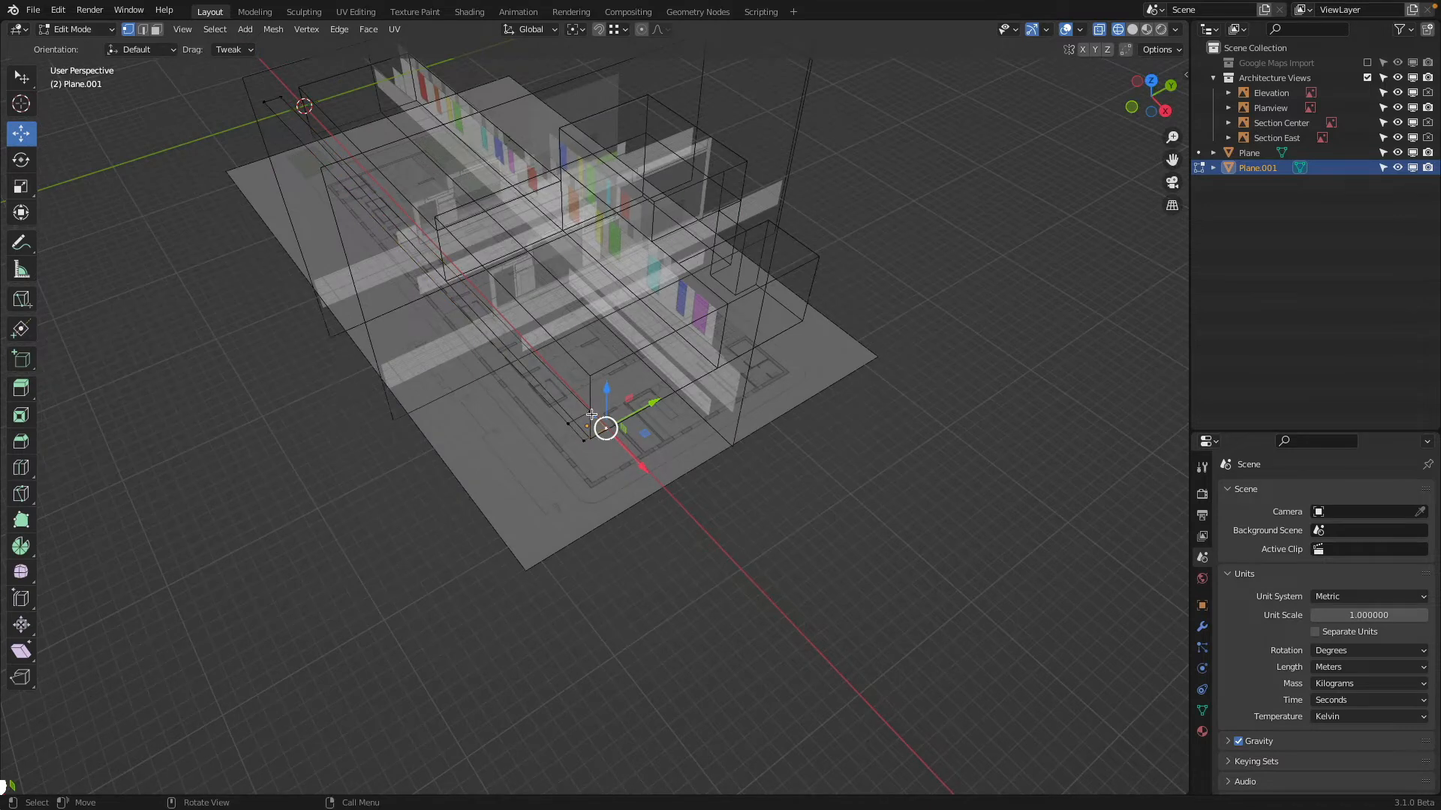
left_click(269, 86, "shift")
middle_click_drag(268, 85, 324, 165)
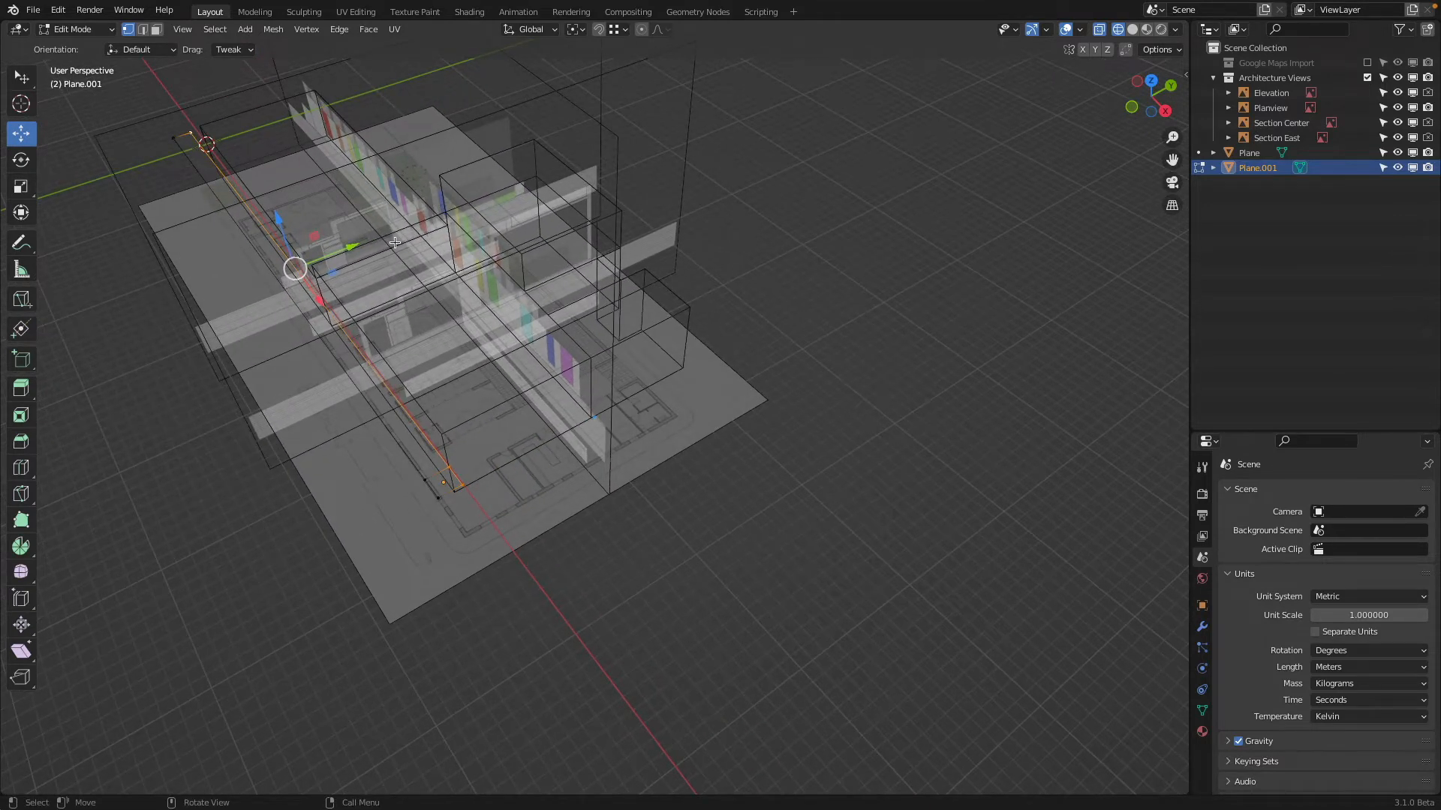
key("g")
key("y")
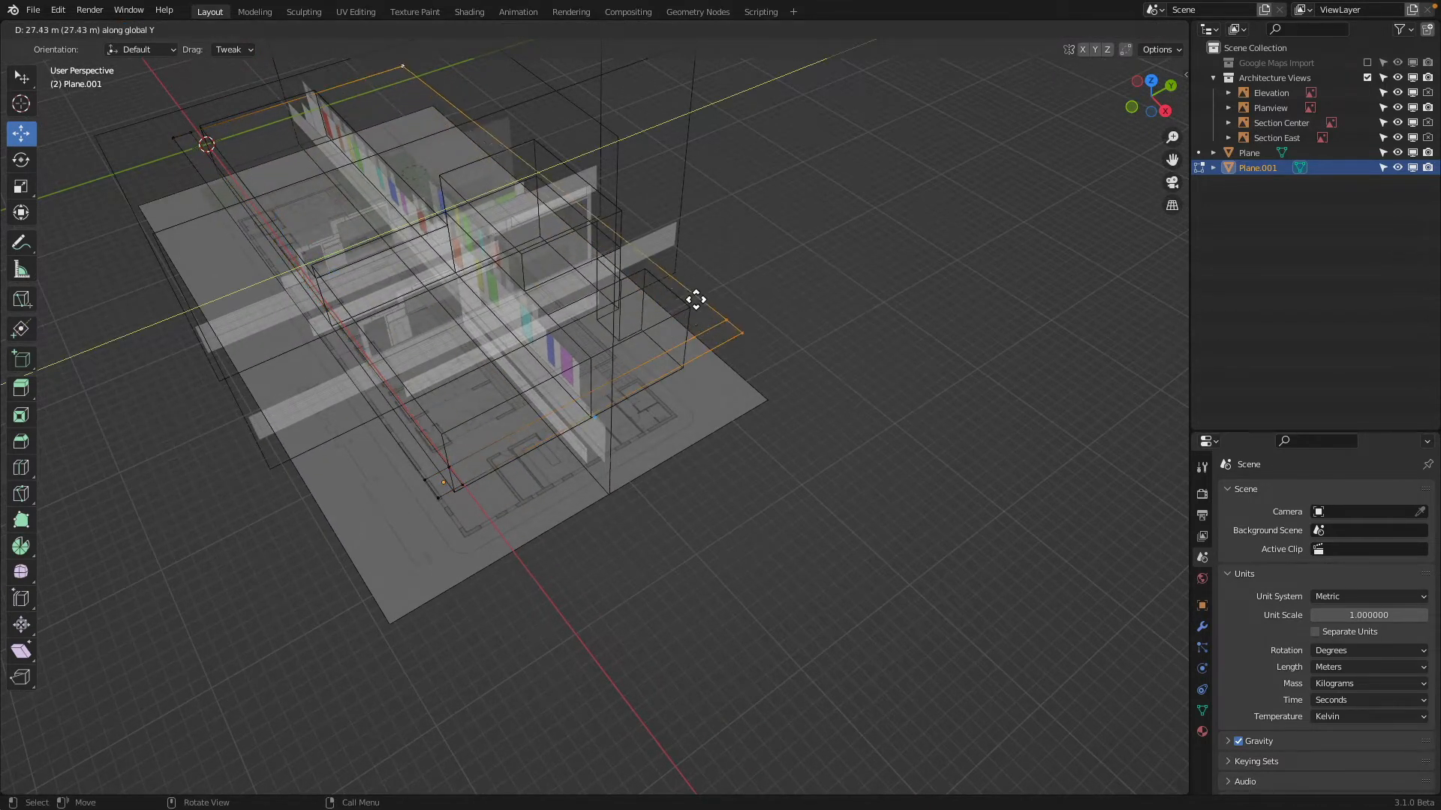
left_click(700, 316)
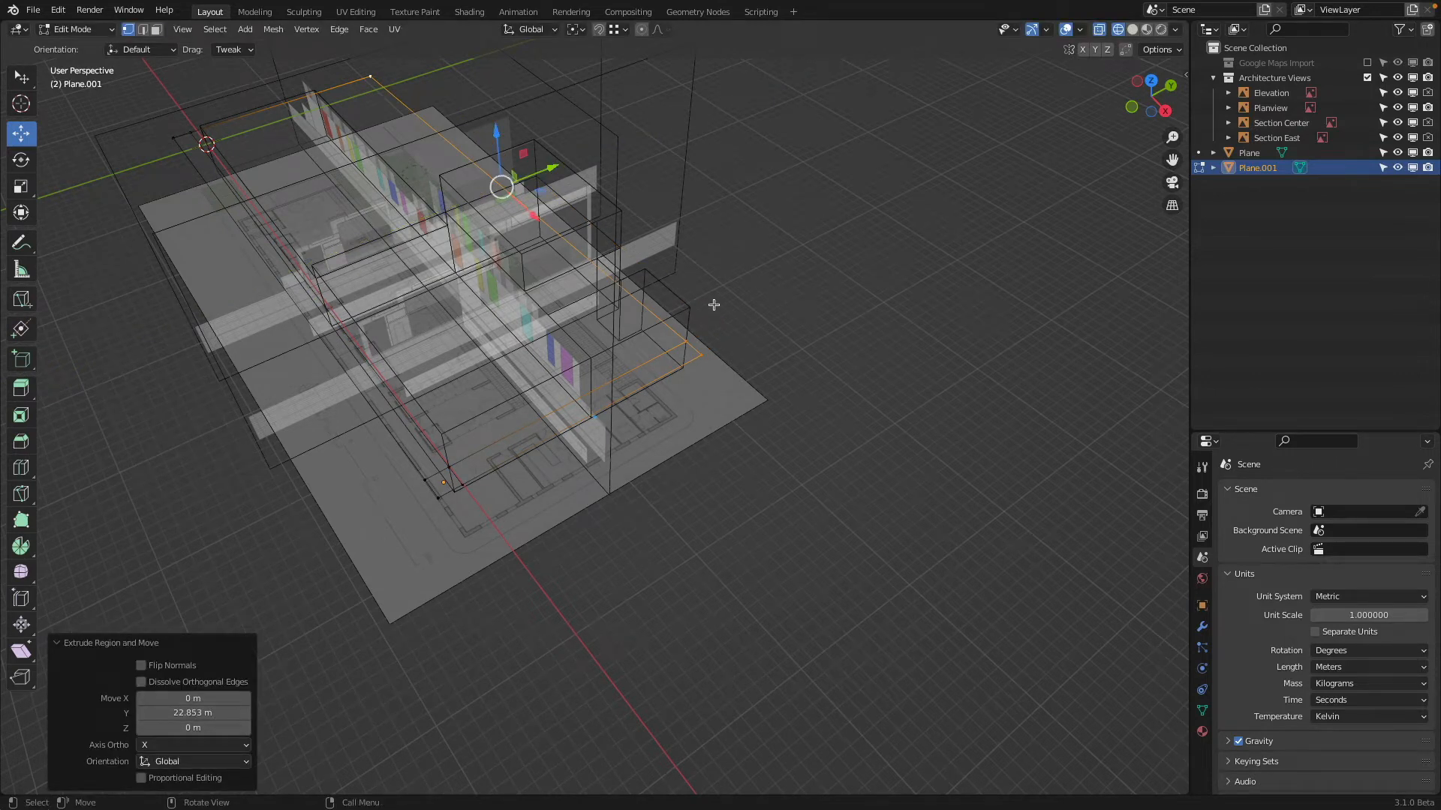
Move the extruded edge farther along Y beyond the building's north side, and return to Object Mode with solid shading
key("g")
key("y")
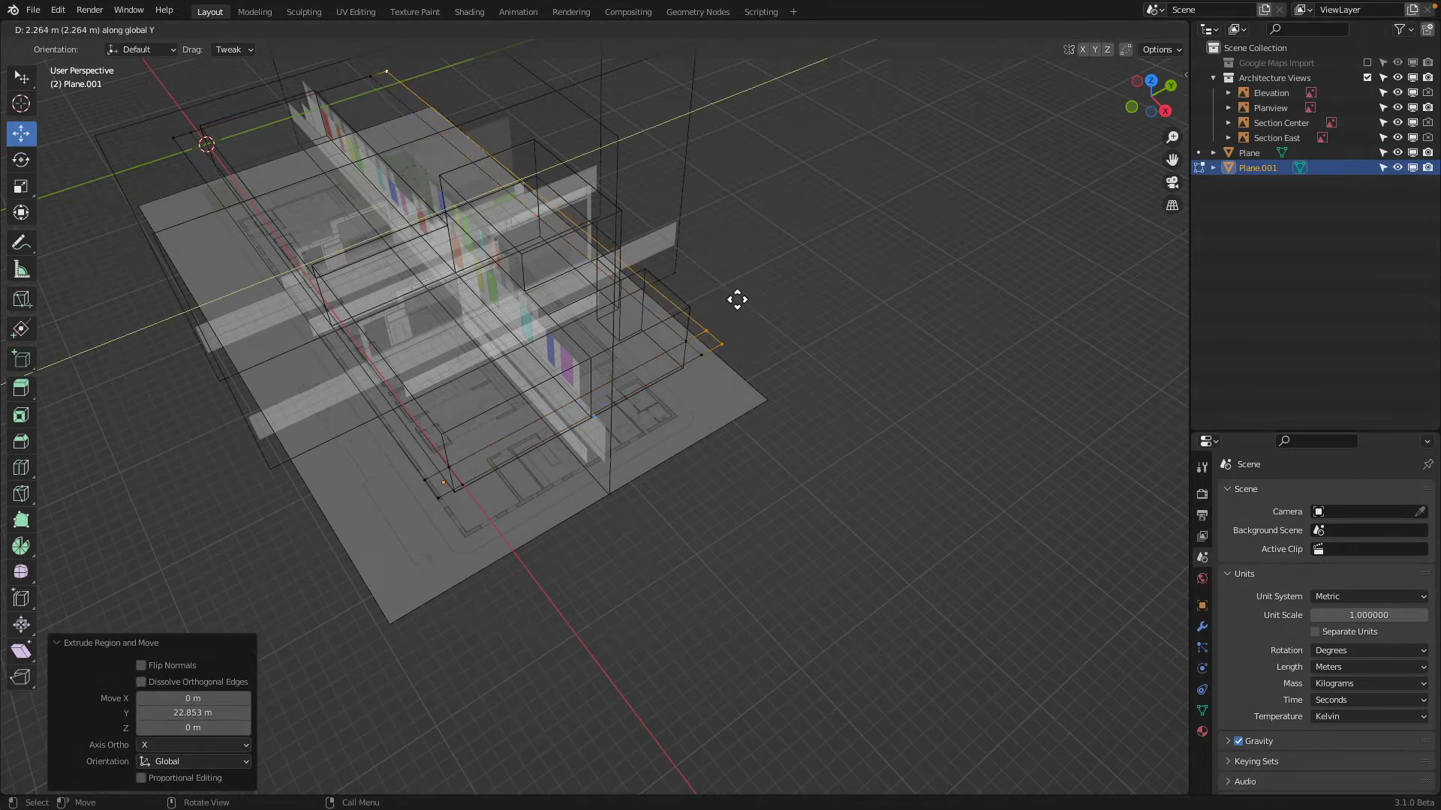
left_click(728, 297)
mouse_move(727, 295)
middle_mouse_down()
mouse_move(704, 348)
mouse_move(698, 312)
mouse_move(718, 289)
mouse_move(740, 293)
mouse_move(777, 230)
mouse_move(1068, 216)
mouse_move(1055, 393)
mouse_move(1038, 245)
mouse_move(856, 201)
mouse_move(691, 231)
mouse_move(595, 203)
mouse_move(592, 235)
mouse_move(644, 251)
middle_mouse_up()
key("Tab")
key("shift+z")
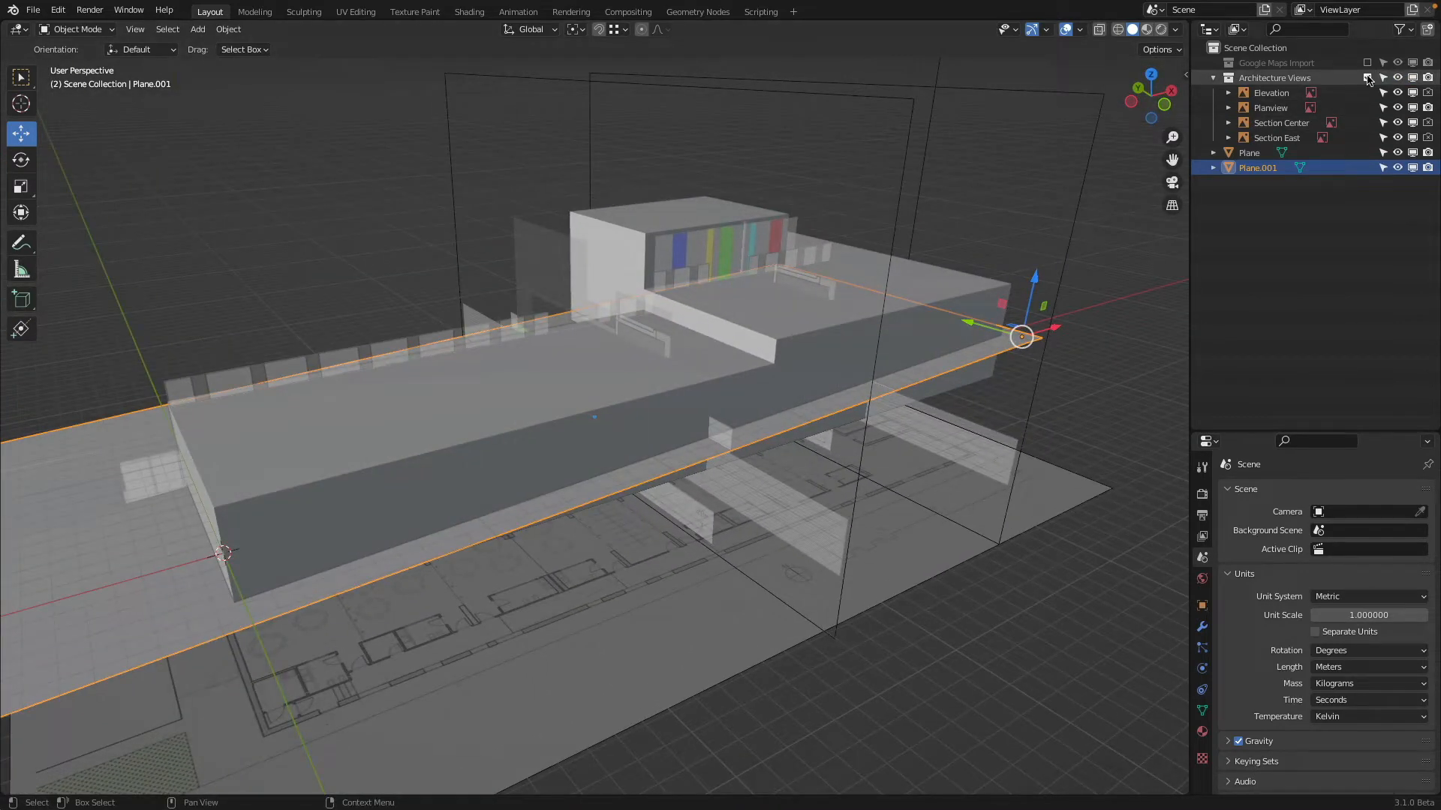
Exclude the Architecture Views collection from the view layer and add a Solidify modifier to the building mesh
left_click(1366, 78)
left_click(716, 237)
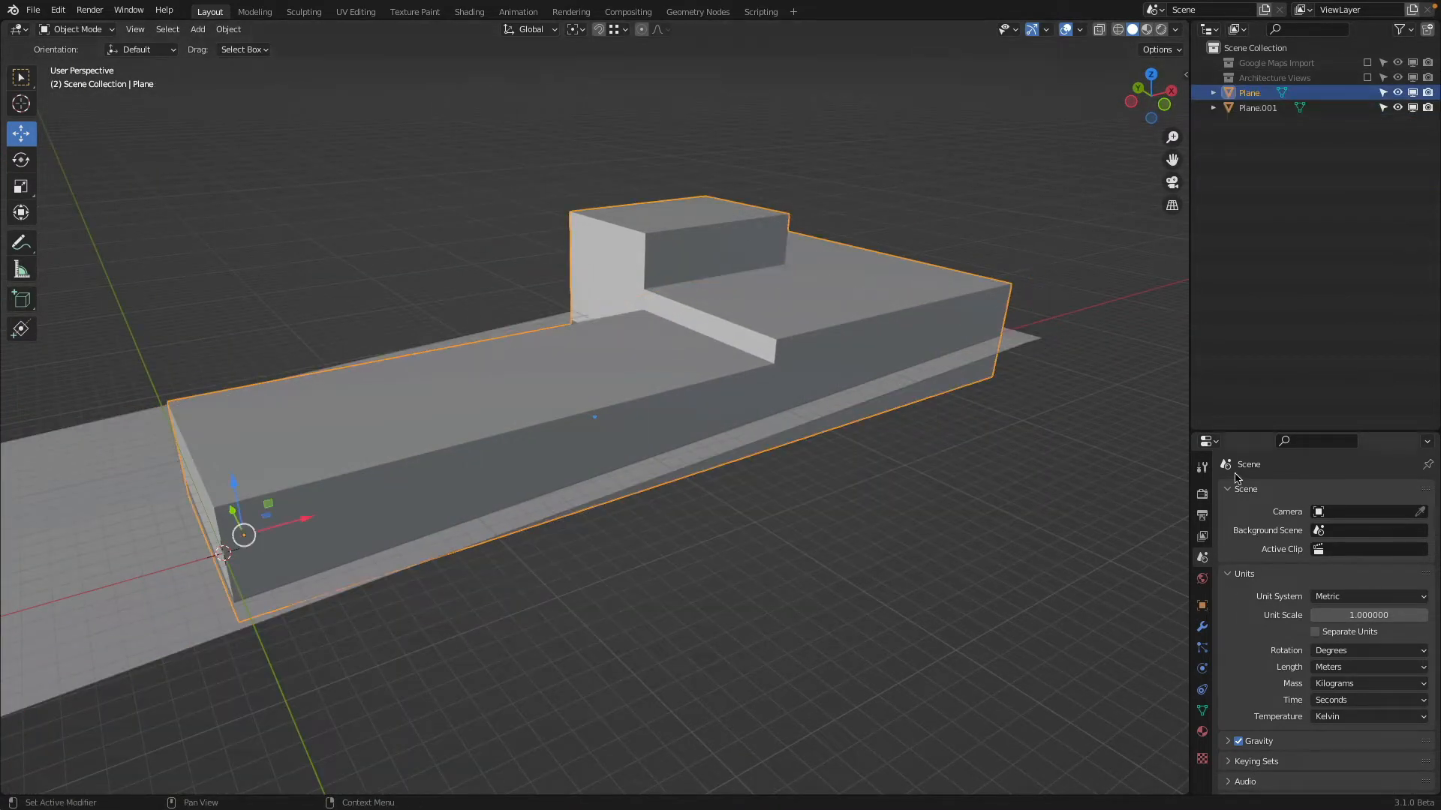
left_click_drag(1233, 433, 1242, 219)
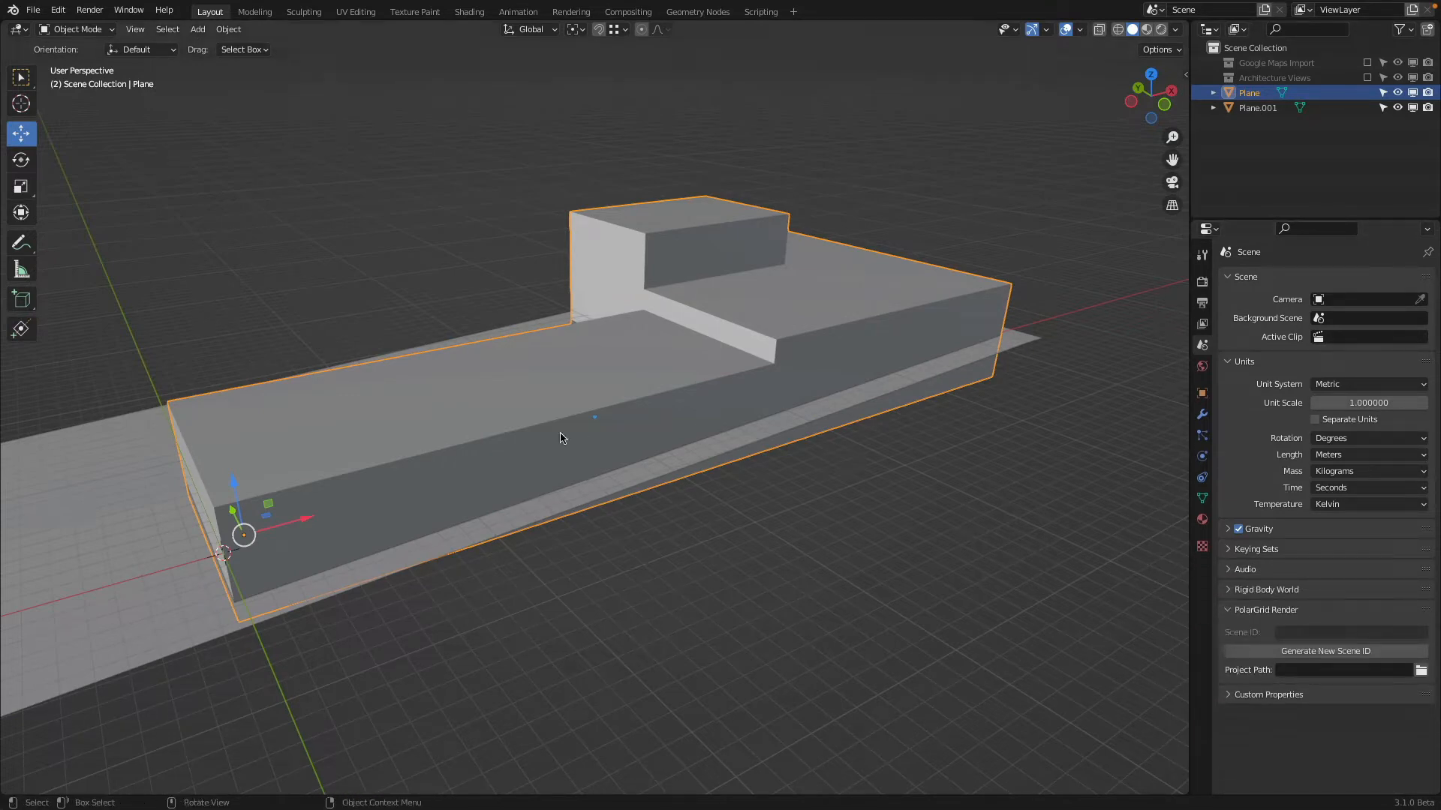
left_click(1201, 414)
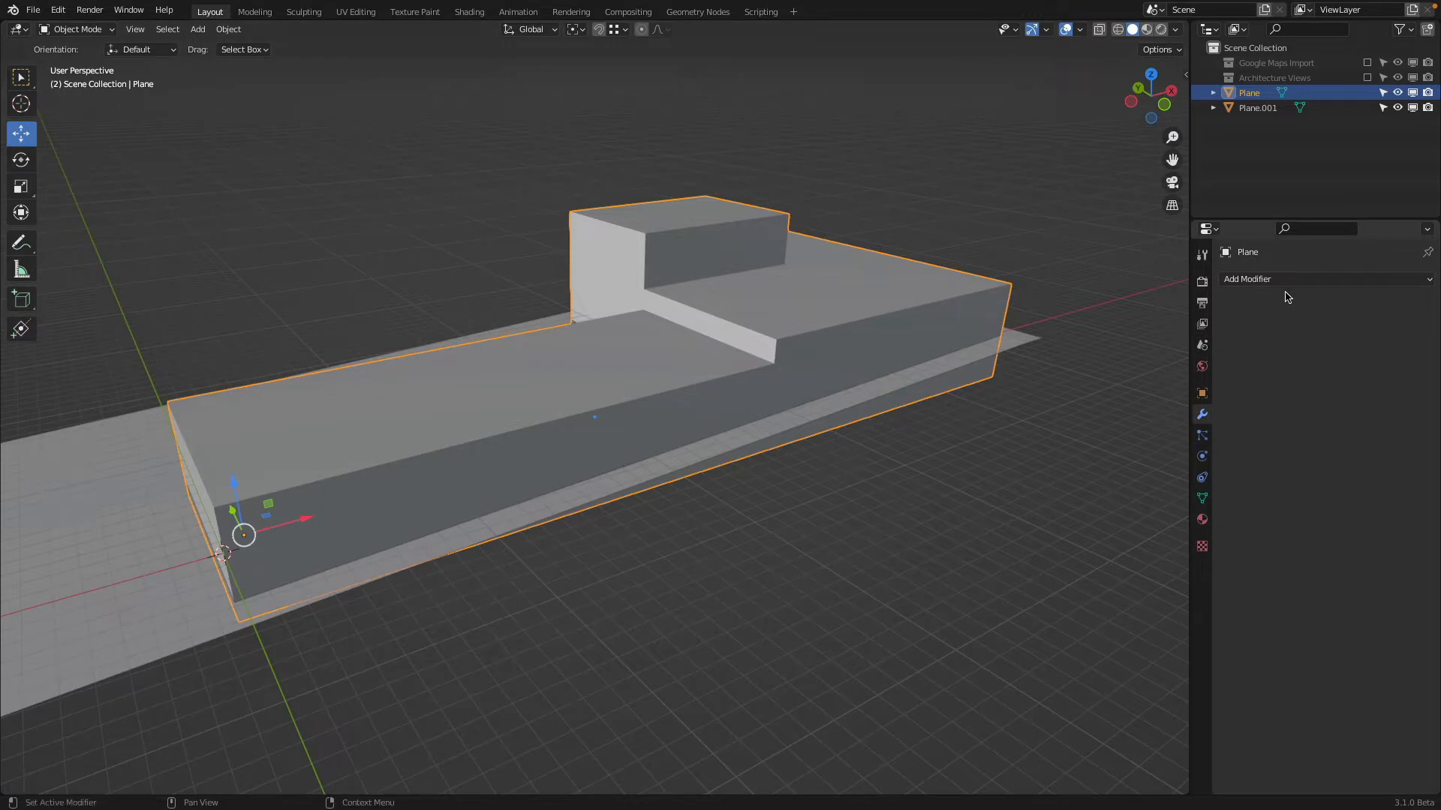
left_click(1276, 279)
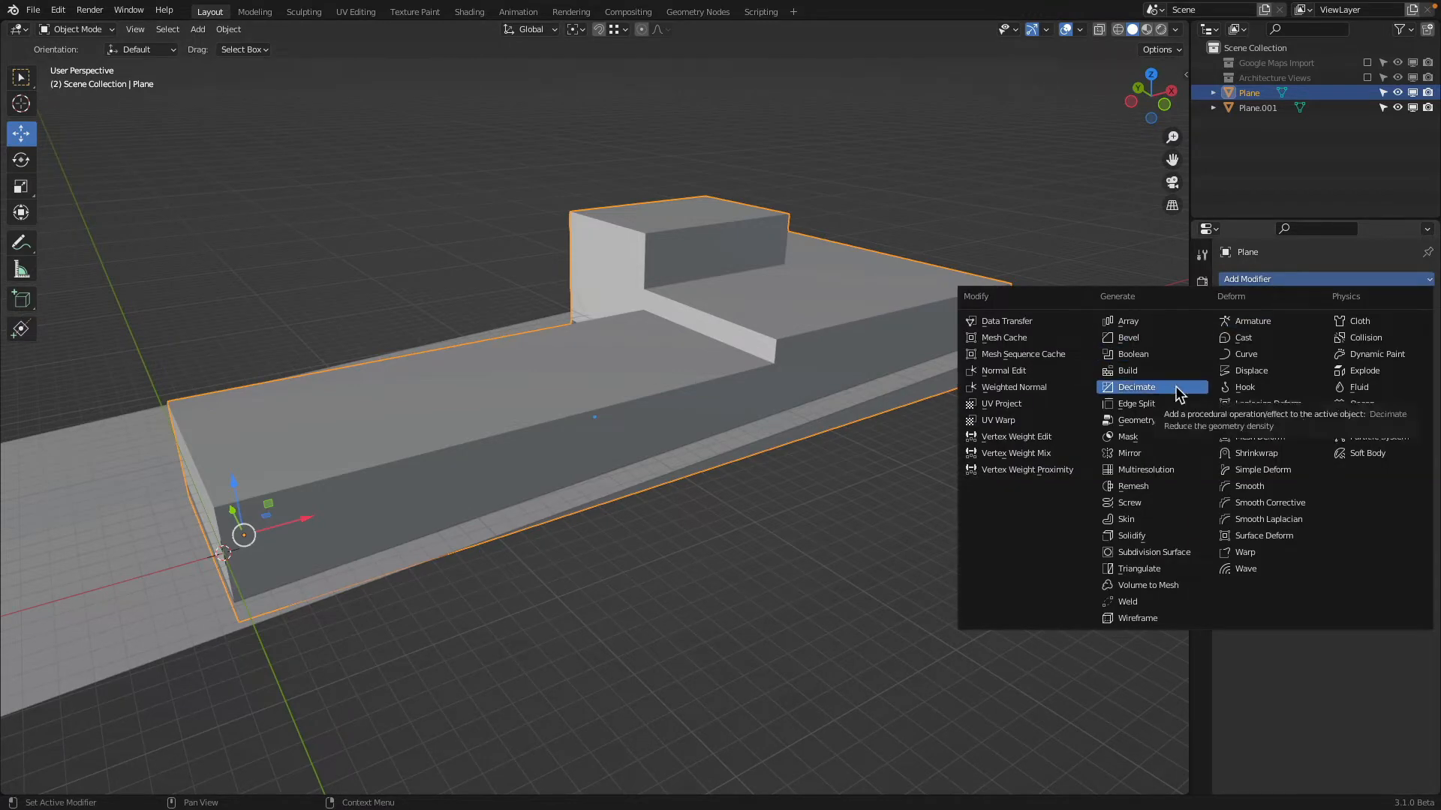
left_click(1133, 537)
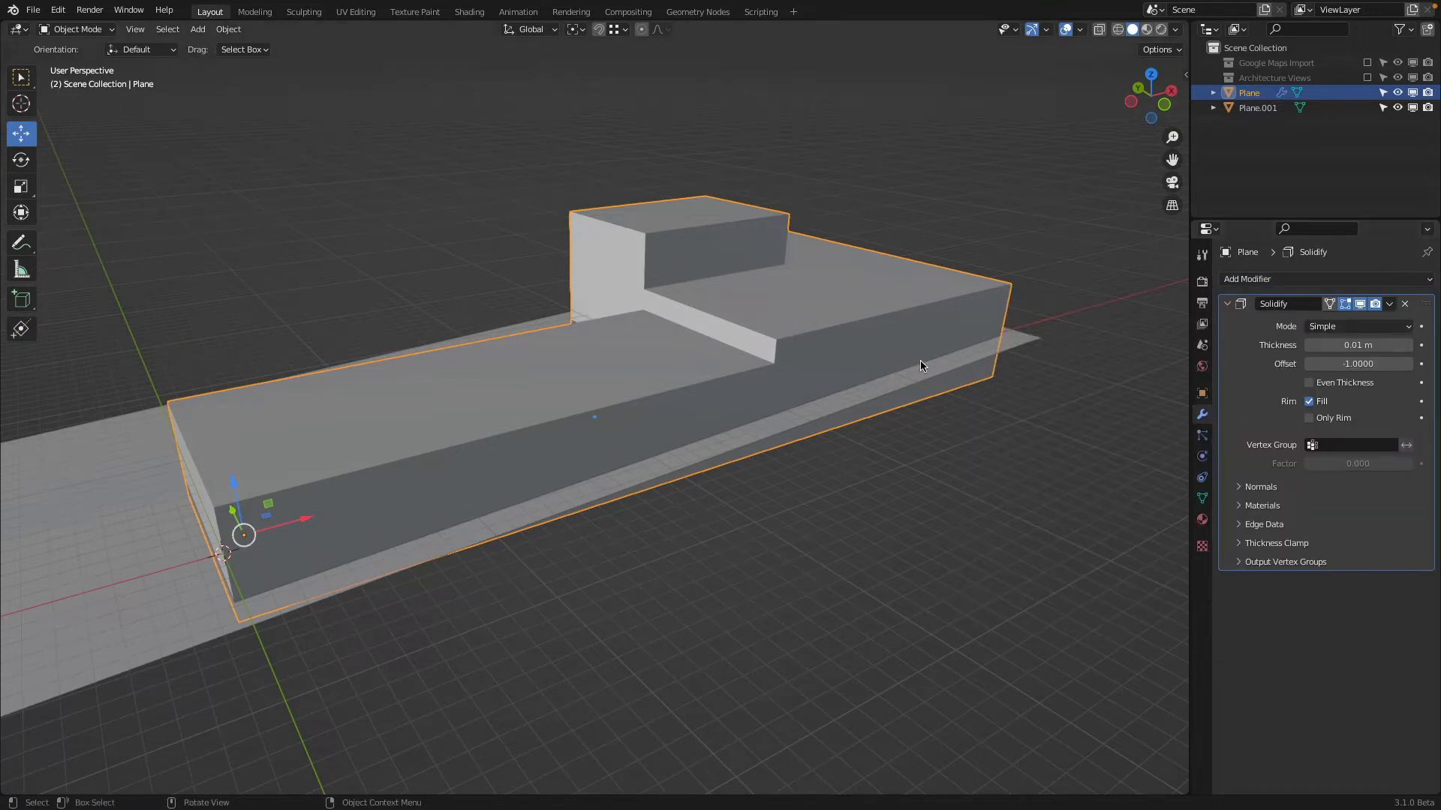
In wireframe shading, set the building's Solidify thickness to 0.3 m and its mode to Complex
left_click(1118, 30)
left_click(1345, 346)
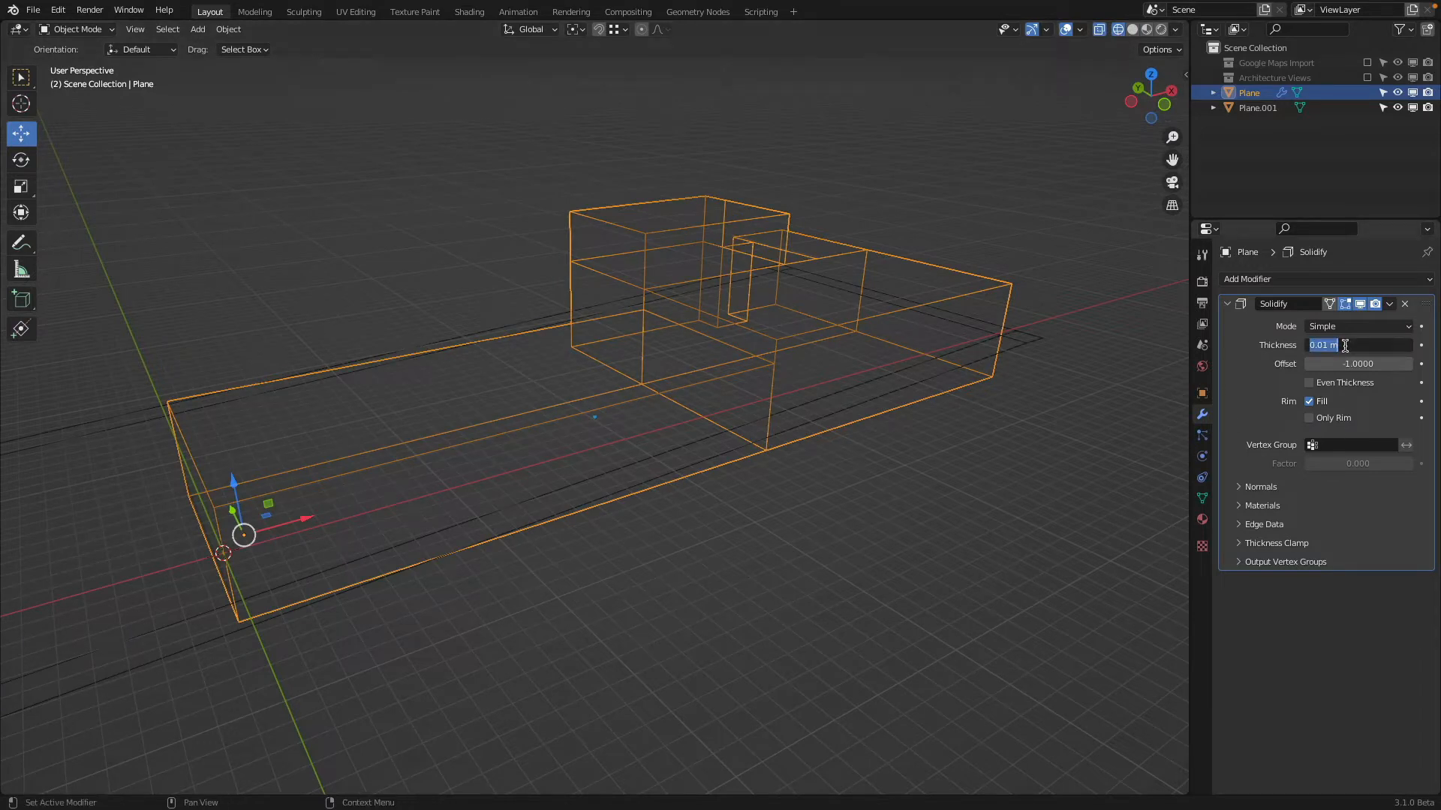
key("BackSpace")
type(".3")
key("Return")
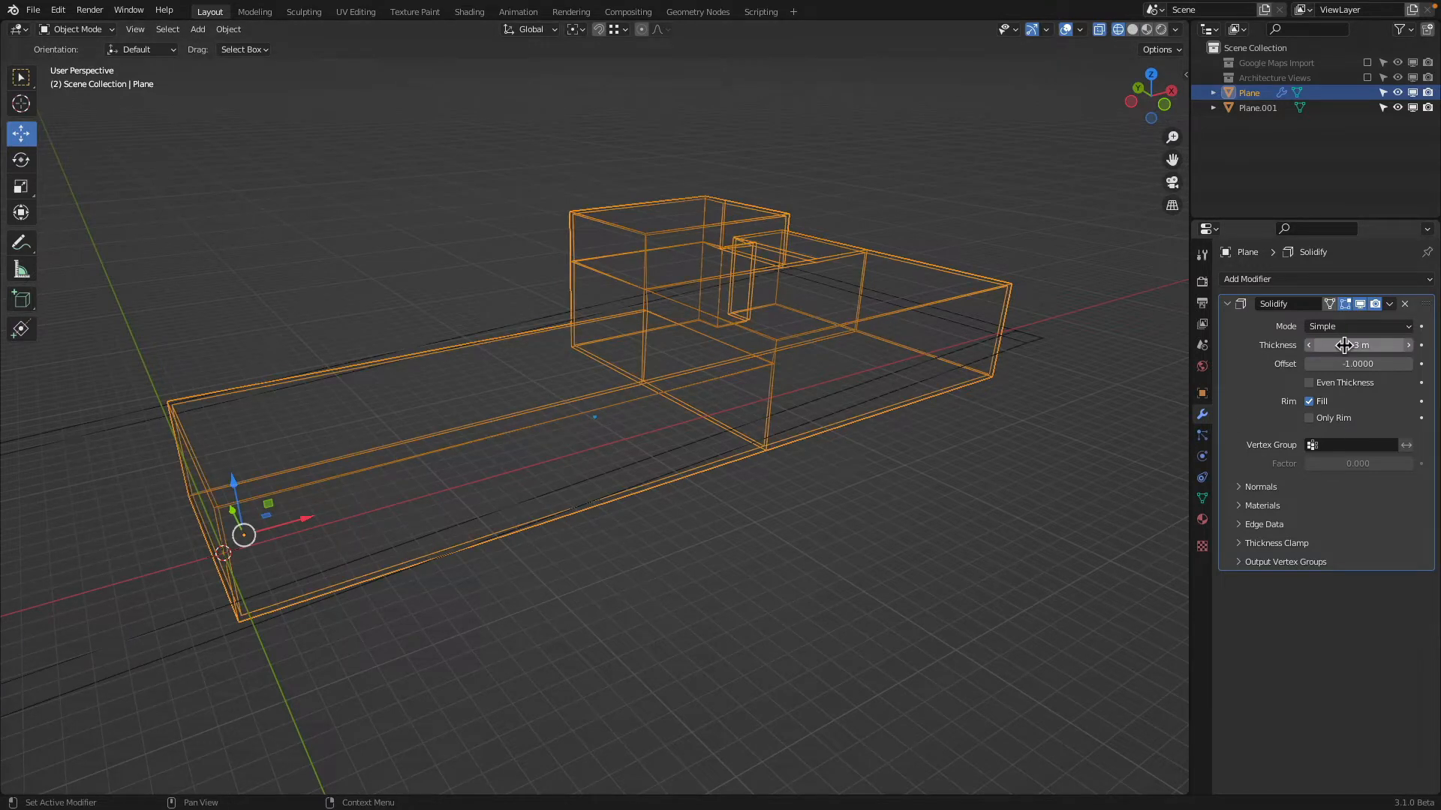
left_click(1350, 328)
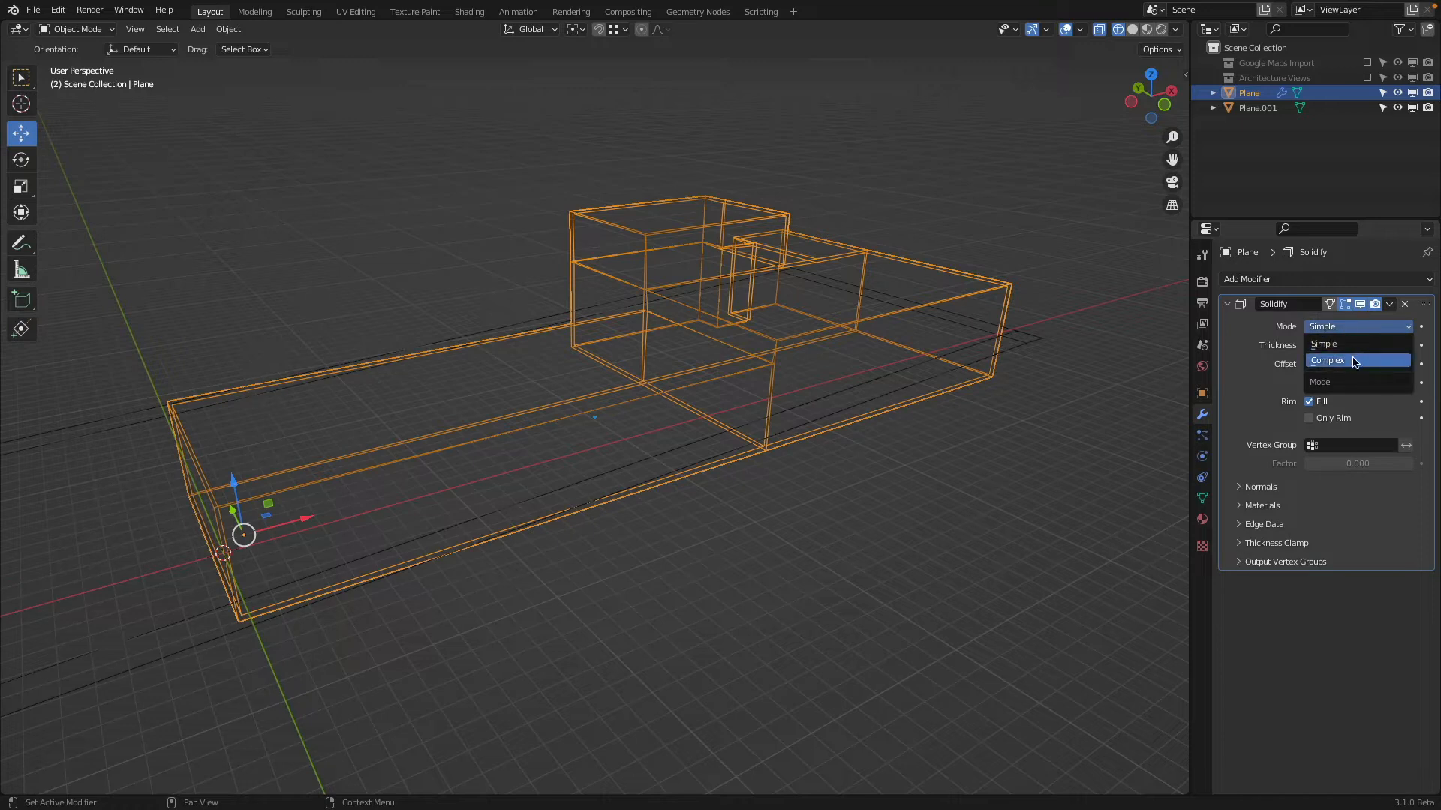
left_click(1350, 362)
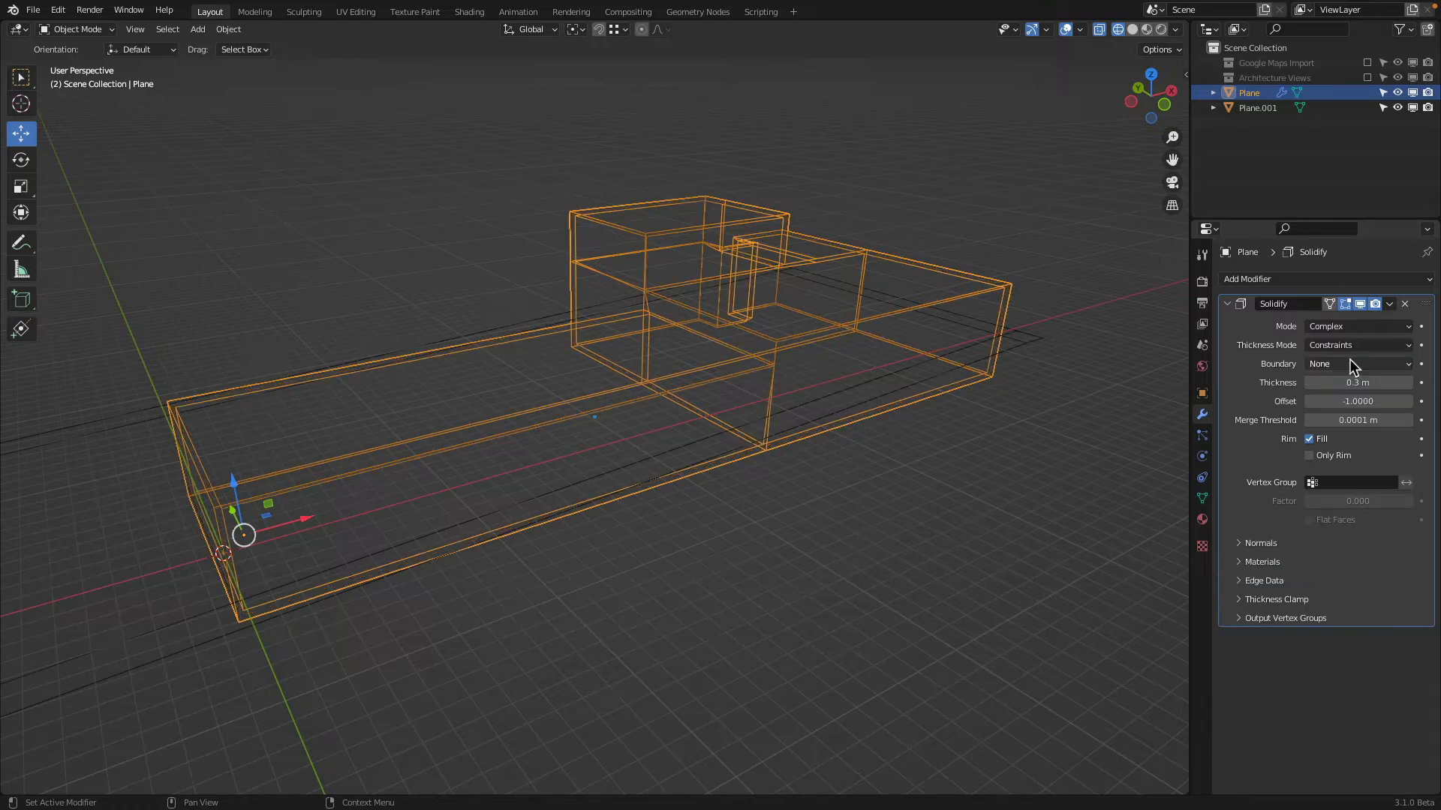
Compare the building's wall thickness in front view by switching Solidify to Simple and back to Complex
left_click(1162, 107)
scroll(673, 322, "up", 5)
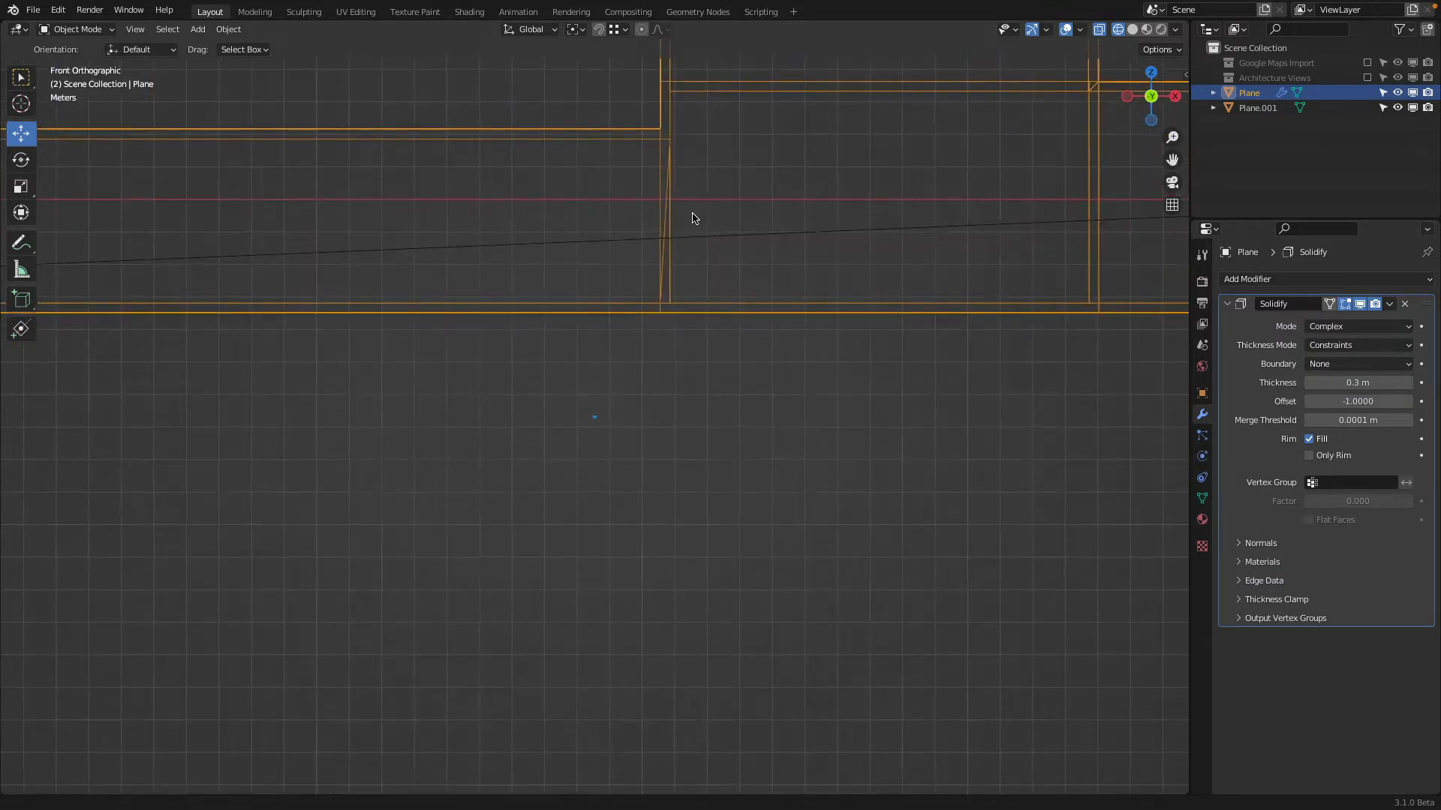
left_click(1350, 327)
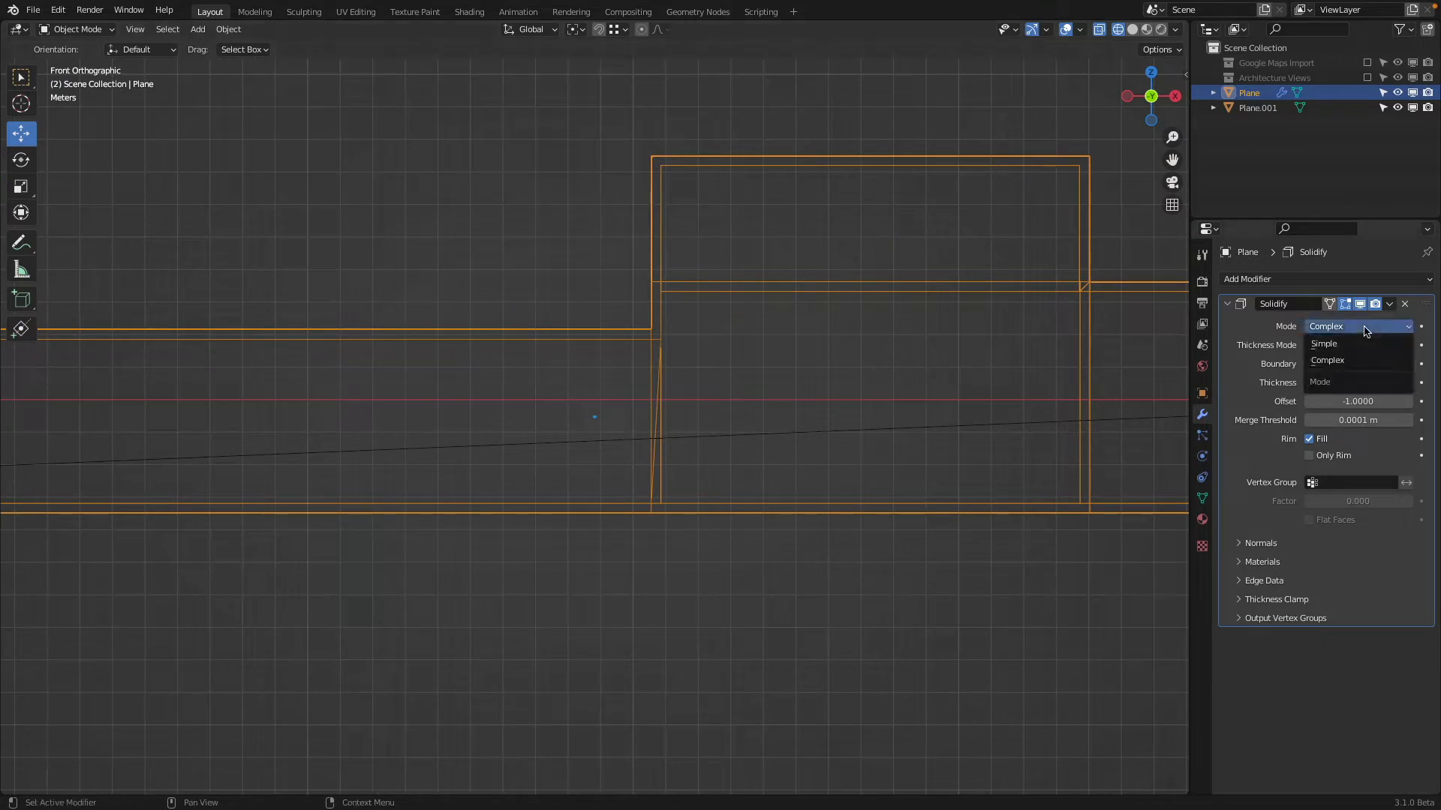
left_click(1358, 343)
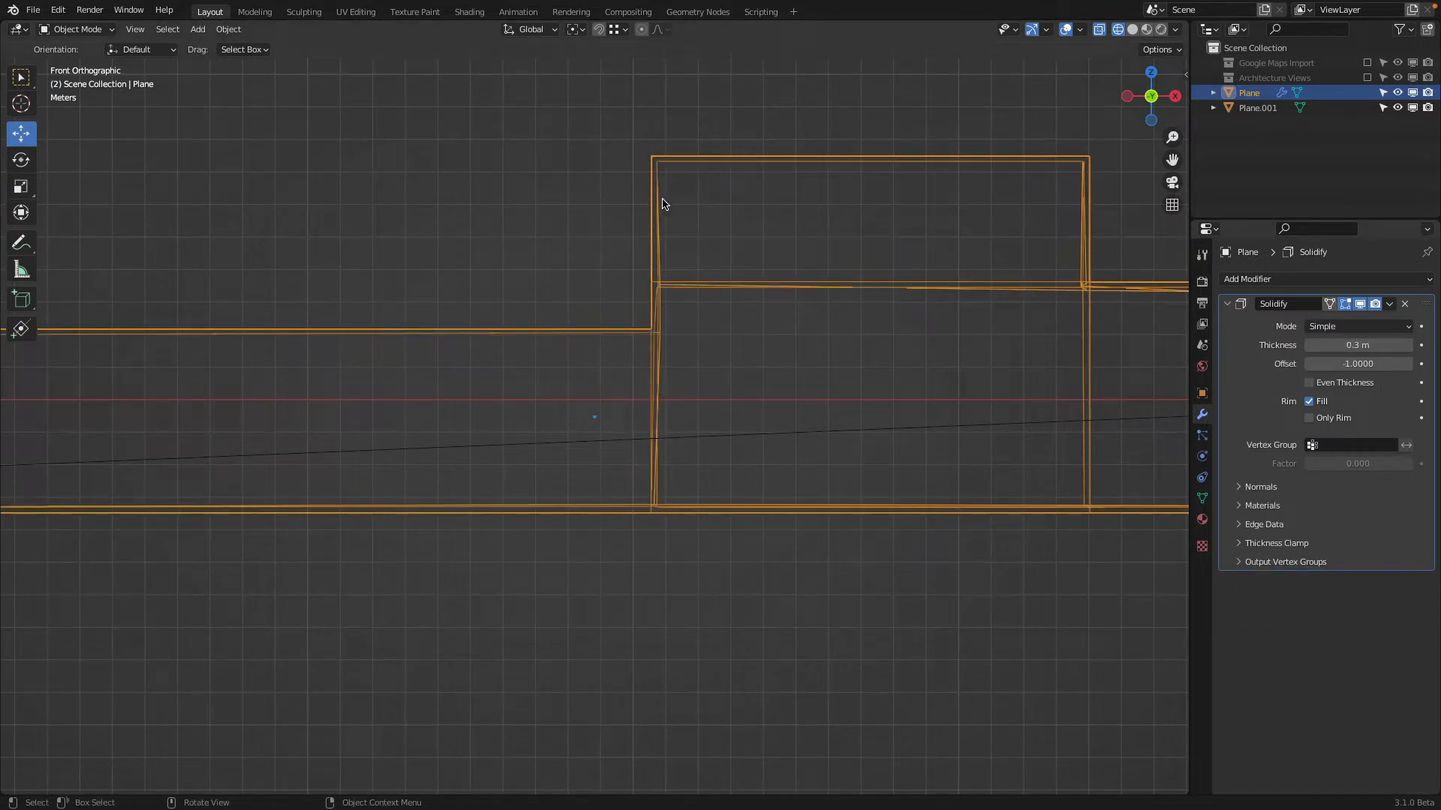
left_click(1358, 327)
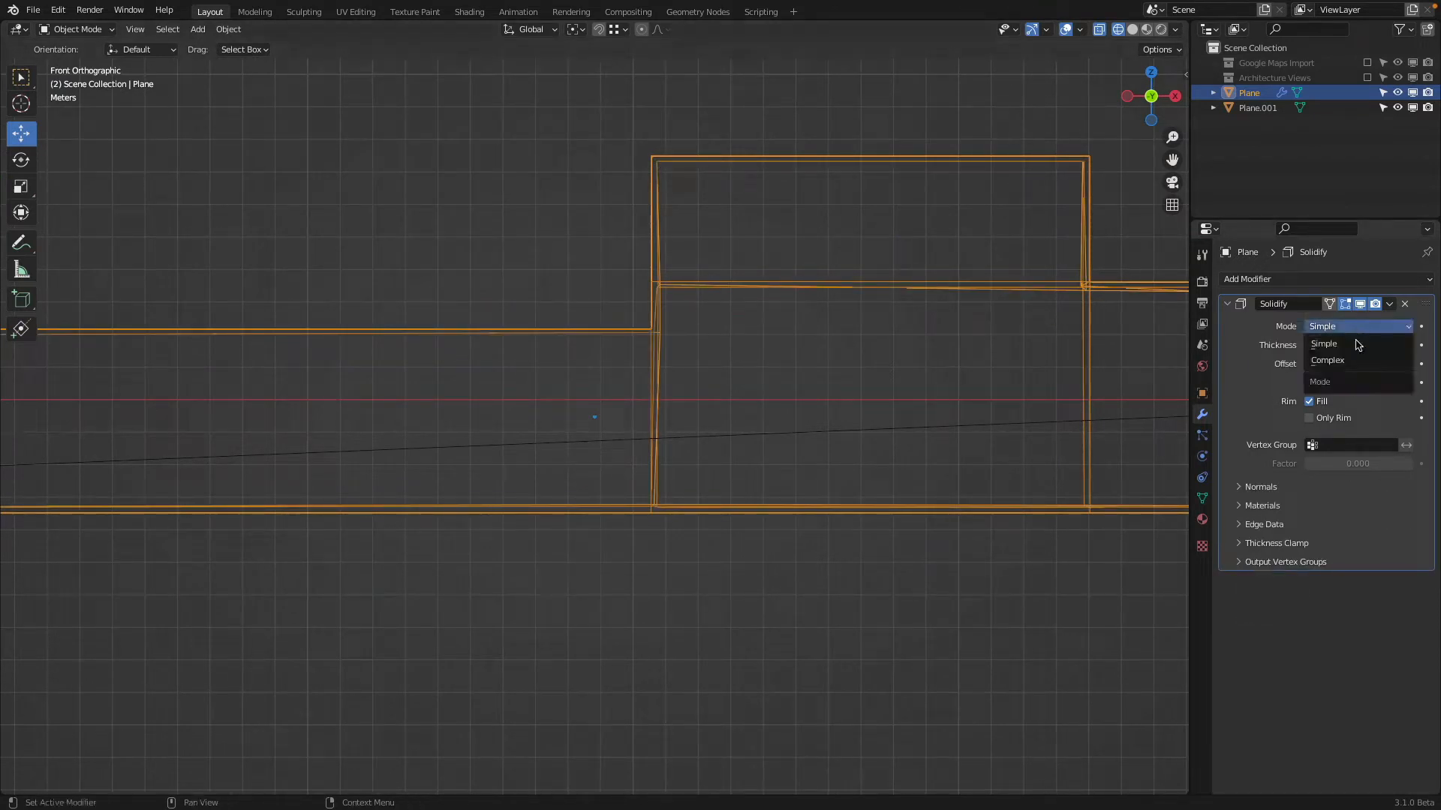
left_click(1356, 361)
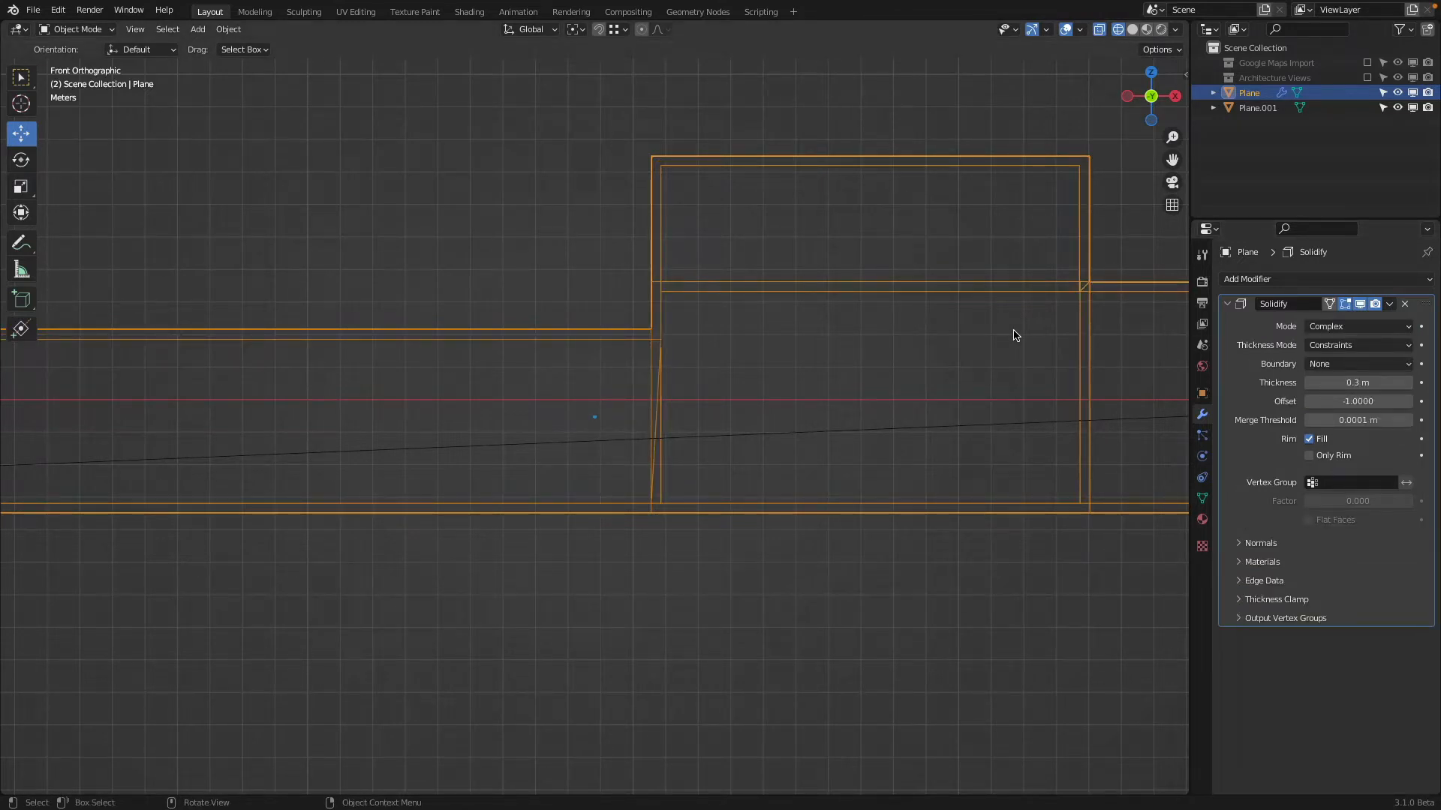
Add a Boolean modifier set to Difference to the building, with the sloping ground plane as its cutting object
scroll(1013, 336, "down", 6)
scroll(713, 308, "up", 1)
key("KP_7")
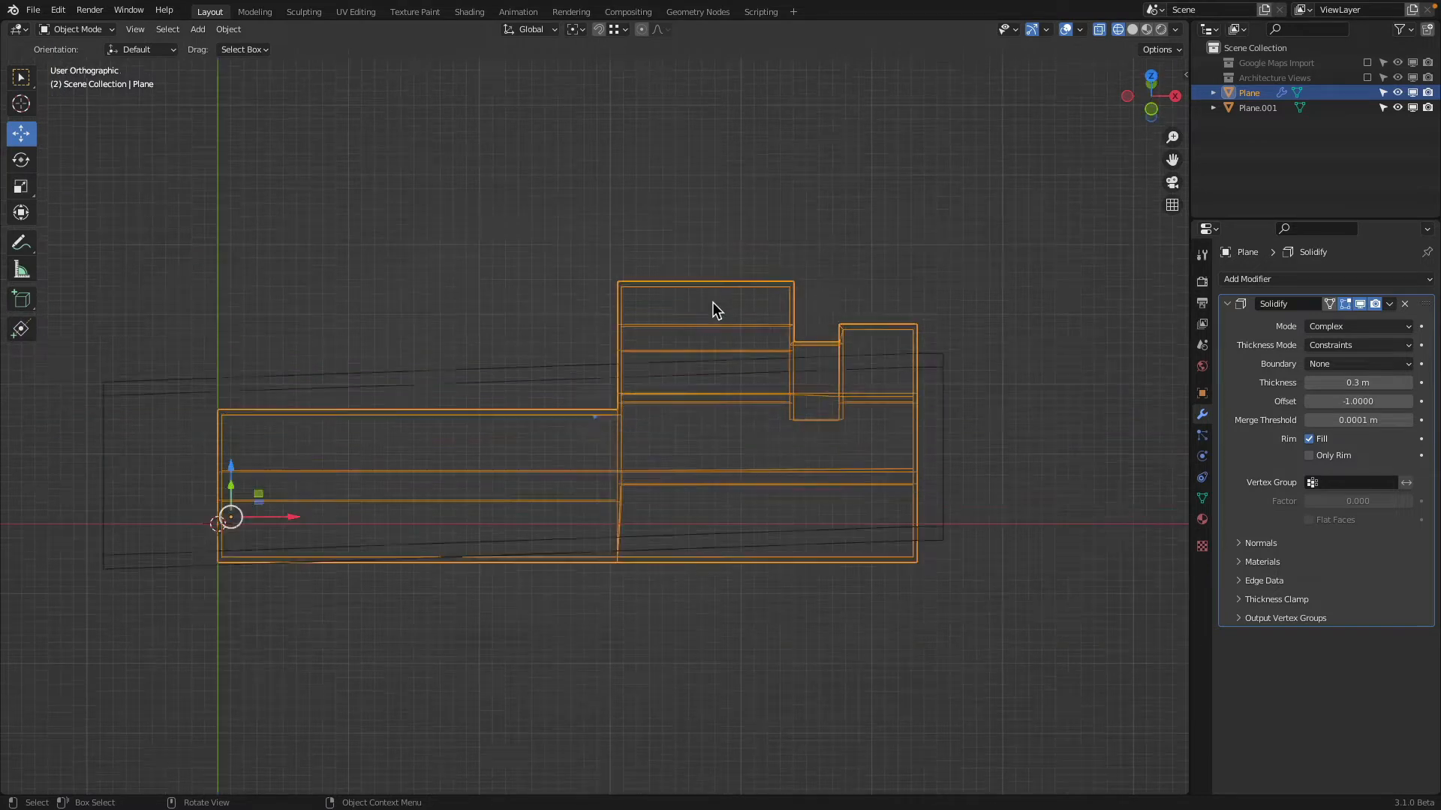
key("KP_1")
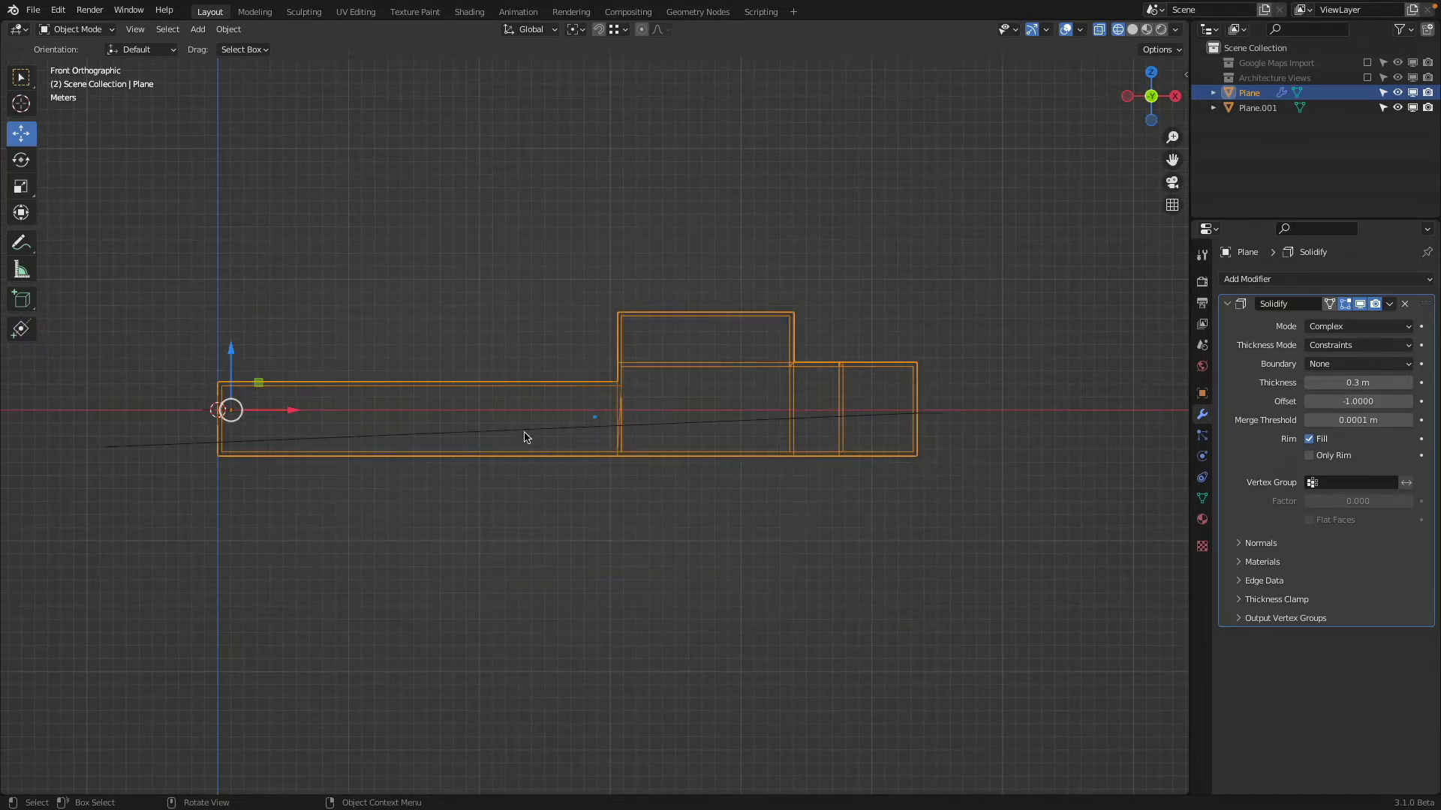
left_click(883, 419)
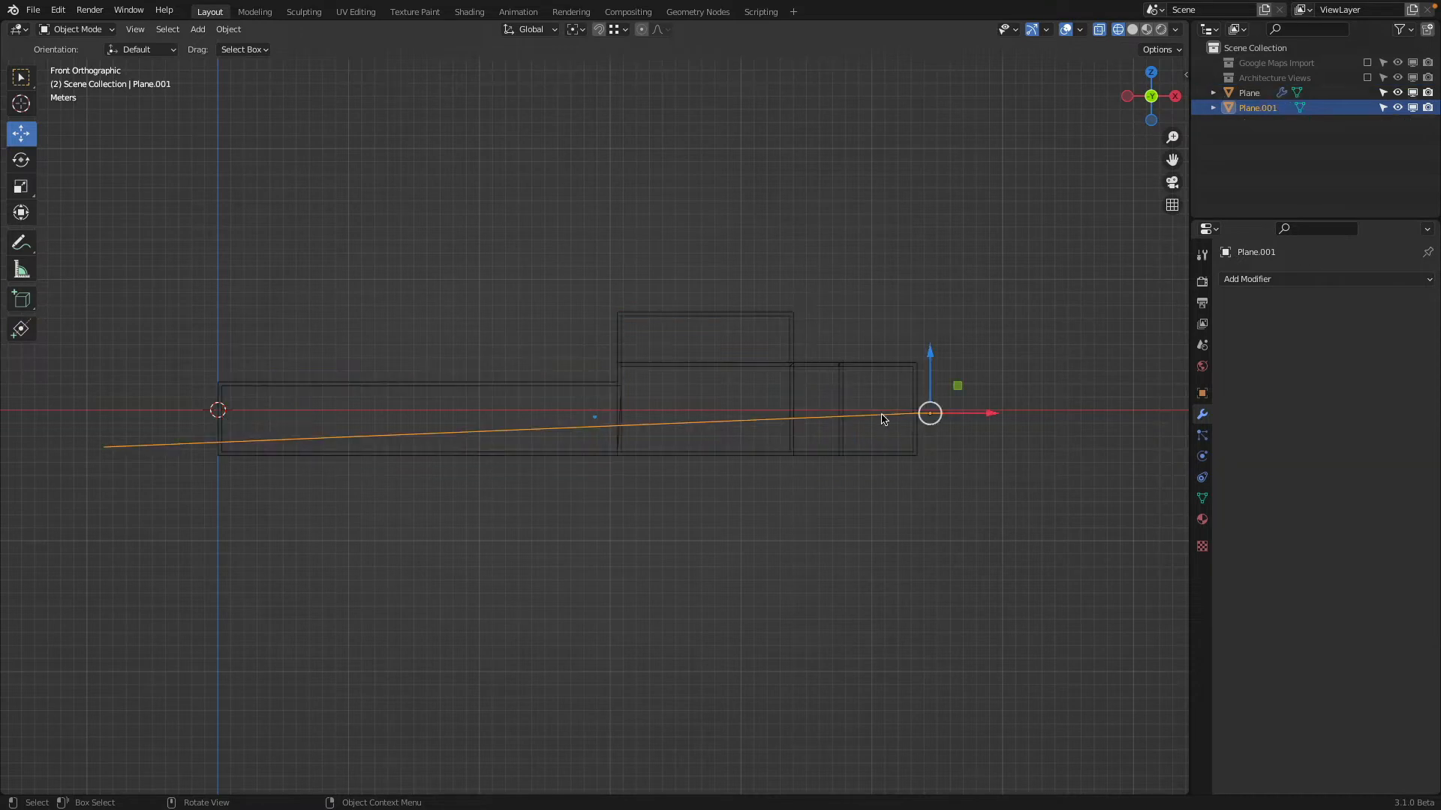
left_click(914, 377)
left_click(1288, 282)
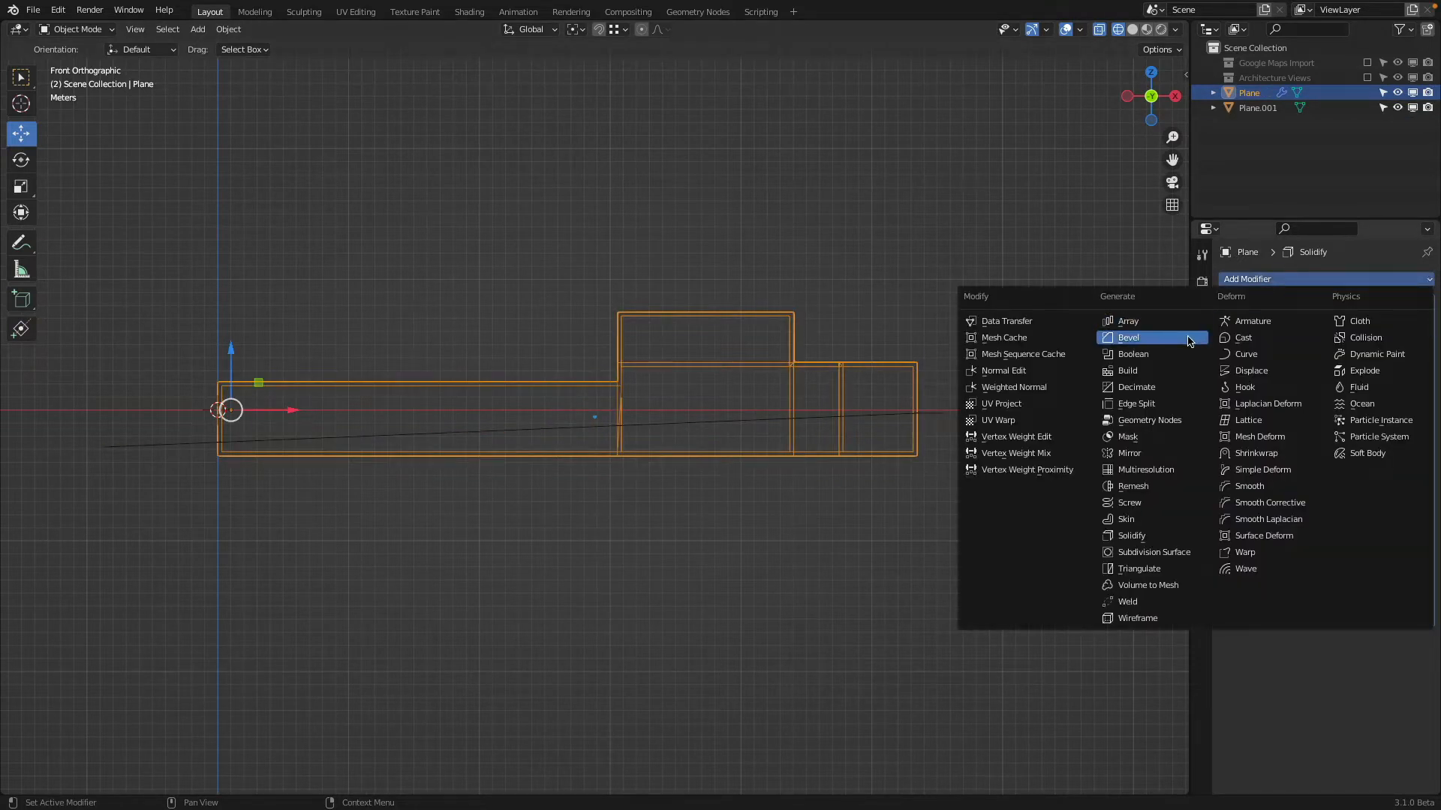
left_click(1156, 356)
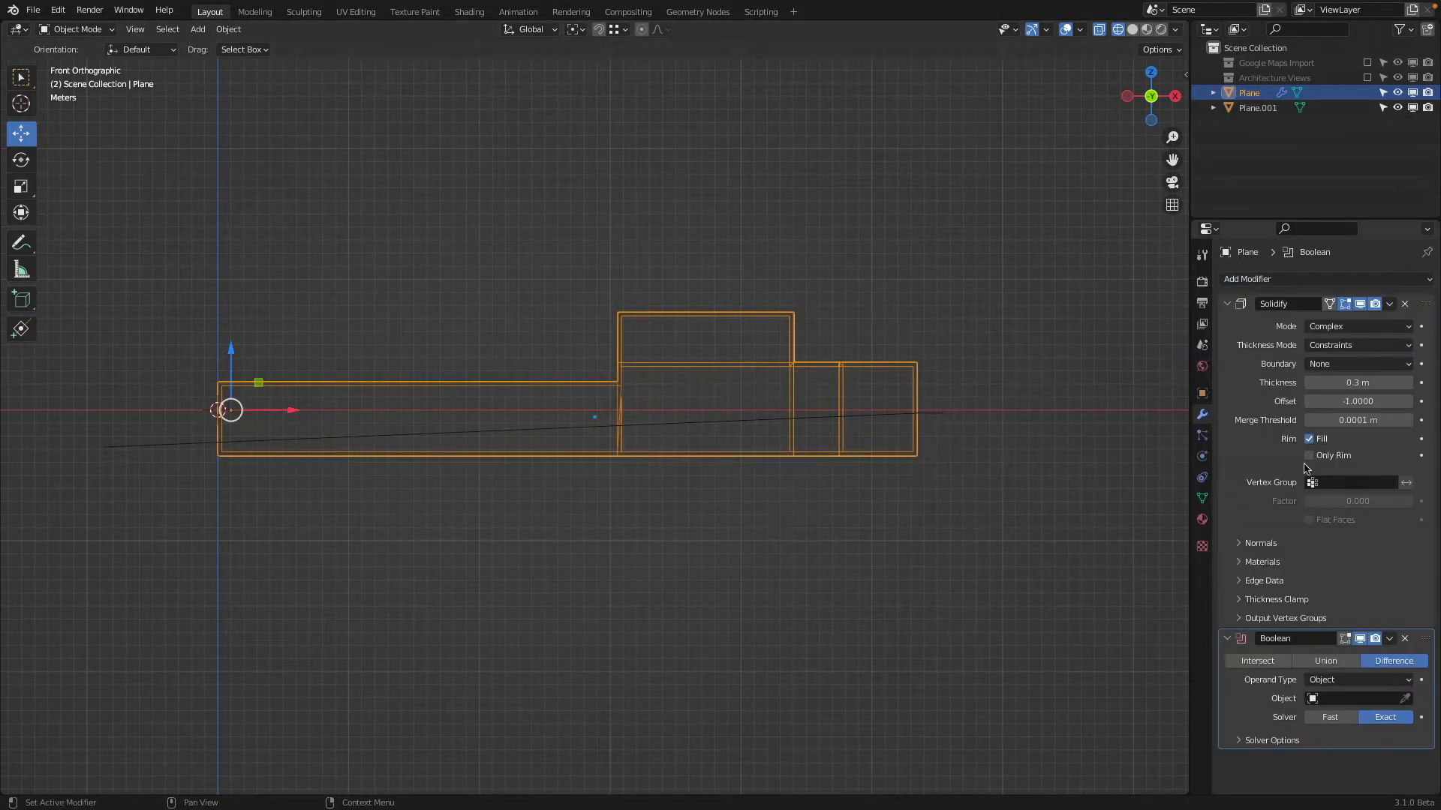
left_click(1405, 699)
left_click(907, 416)
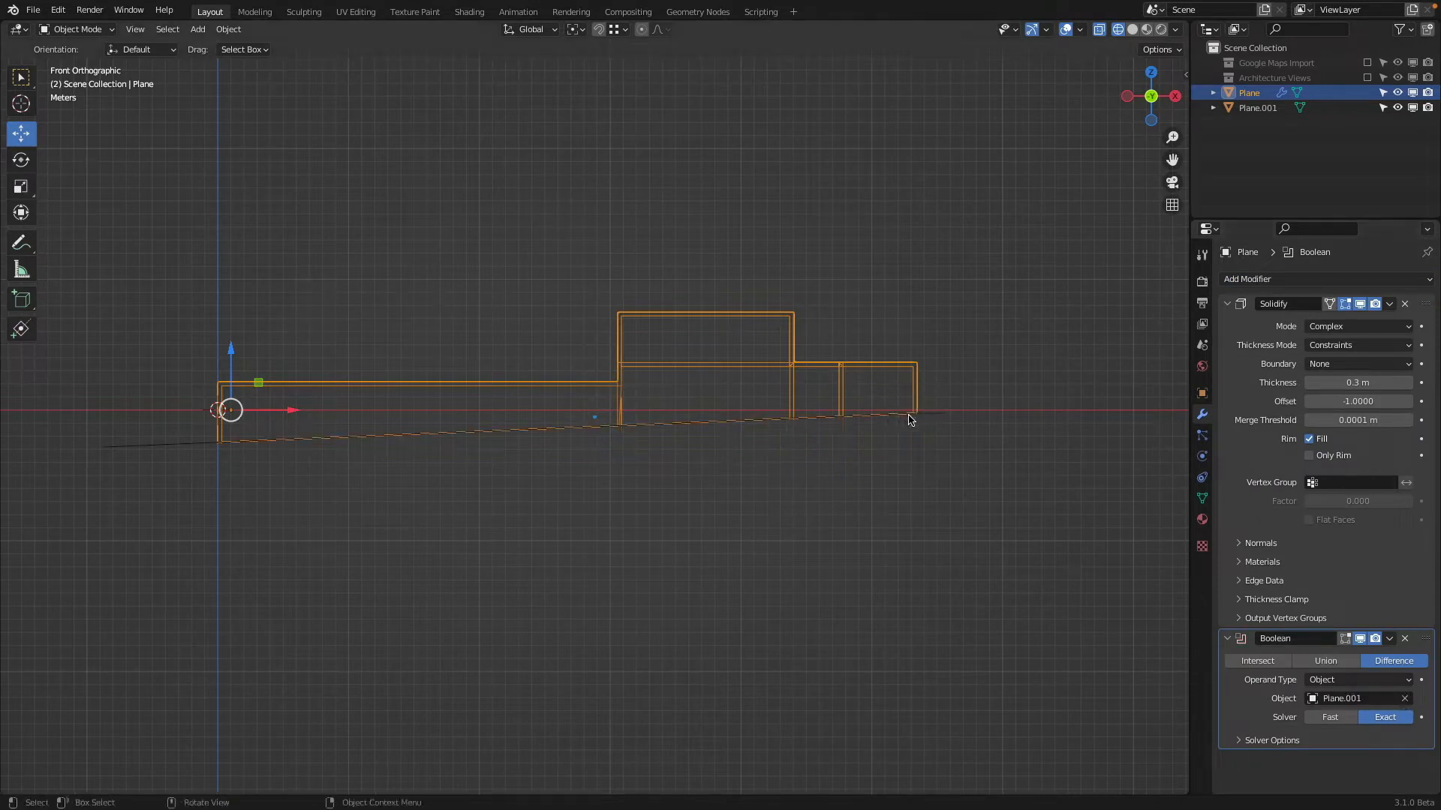
Rename the sloping ground plane as Ground Trim and hide it in the viewport
left_click(938, 417)
double_click(1267, 108)
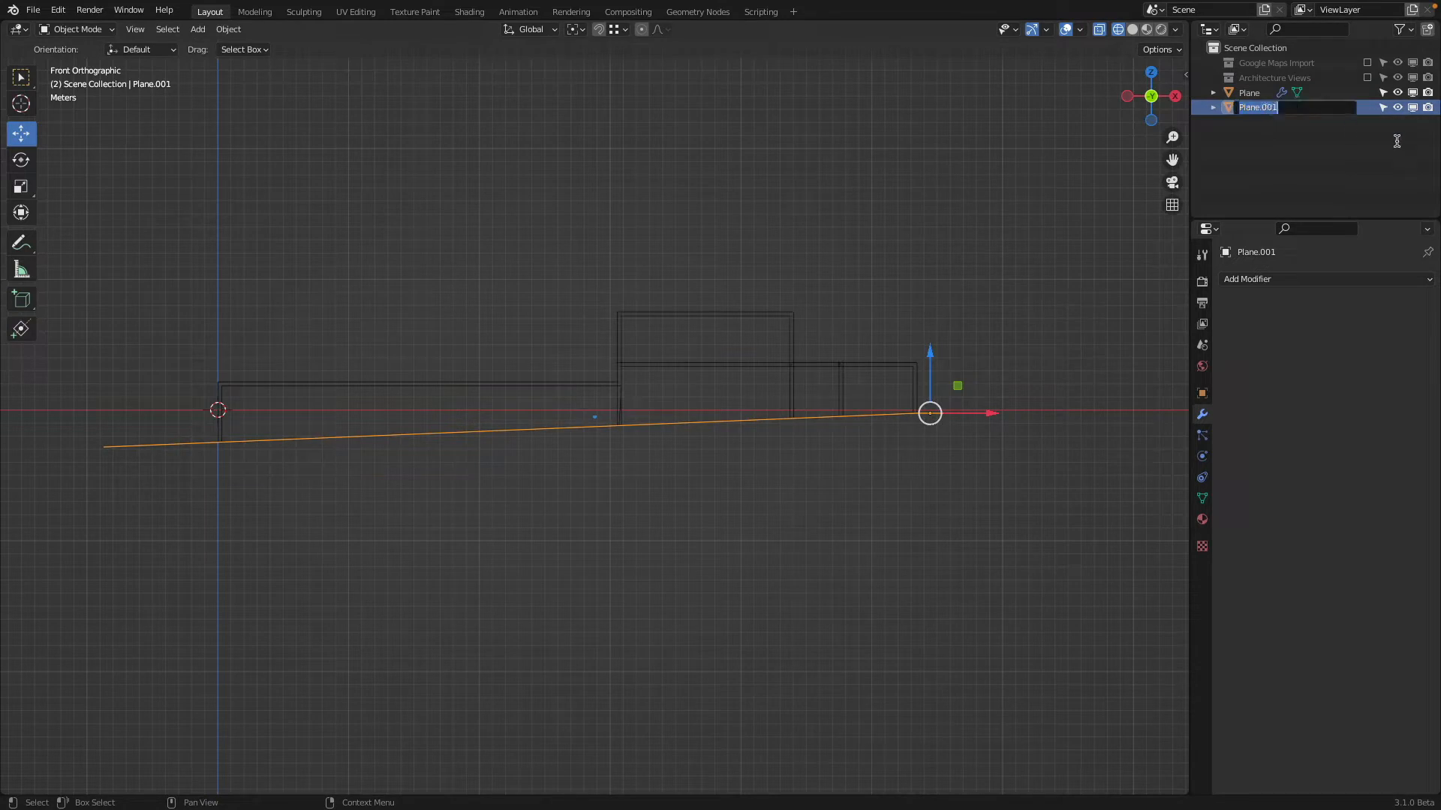
type("Ground Trim")
key("Return")
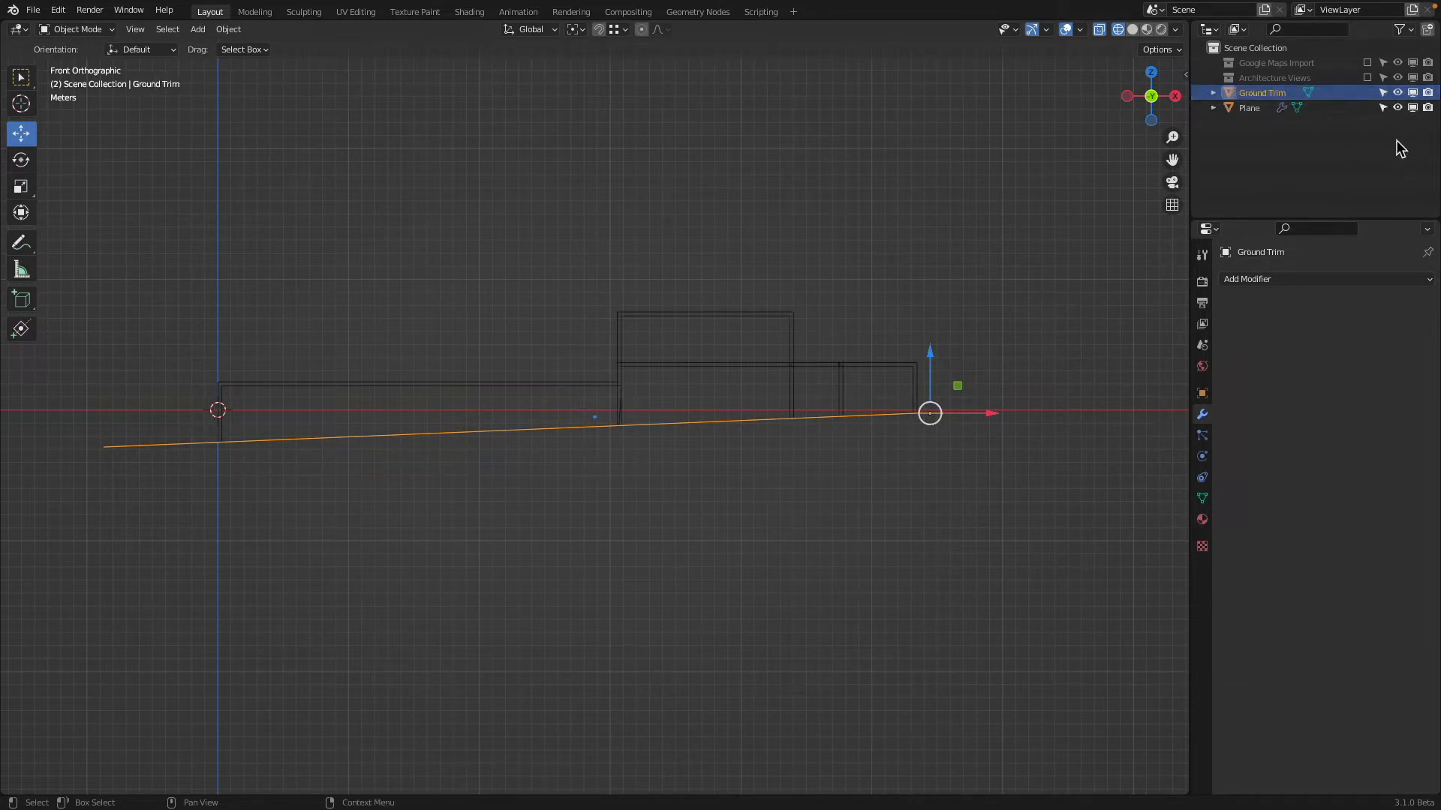
middle_click_drag(1000, 256, 1069, 443)
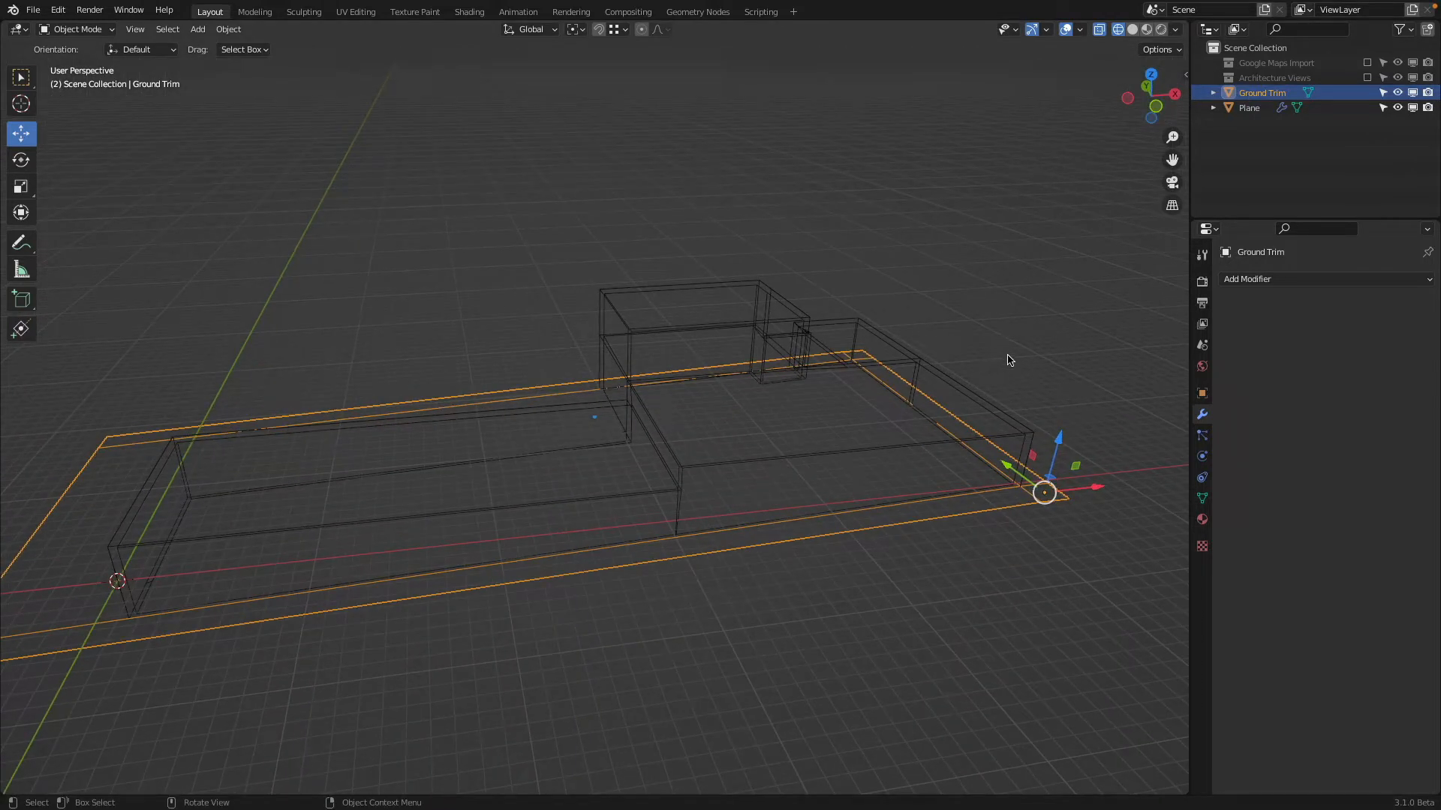
key("h")
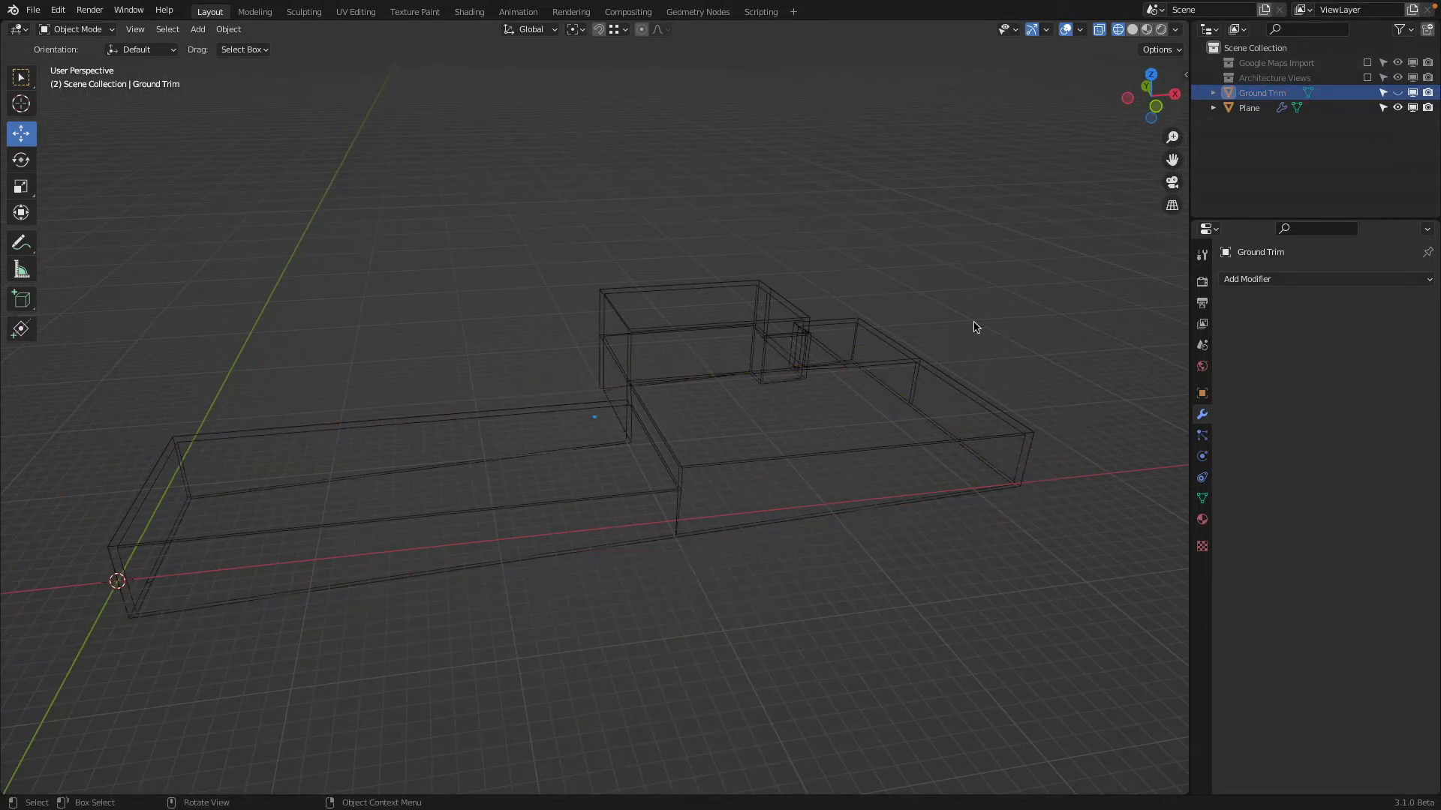
Examine the trimmed building massing in solid shading from several angles and in top-view wireframe
key("z")
key("z")
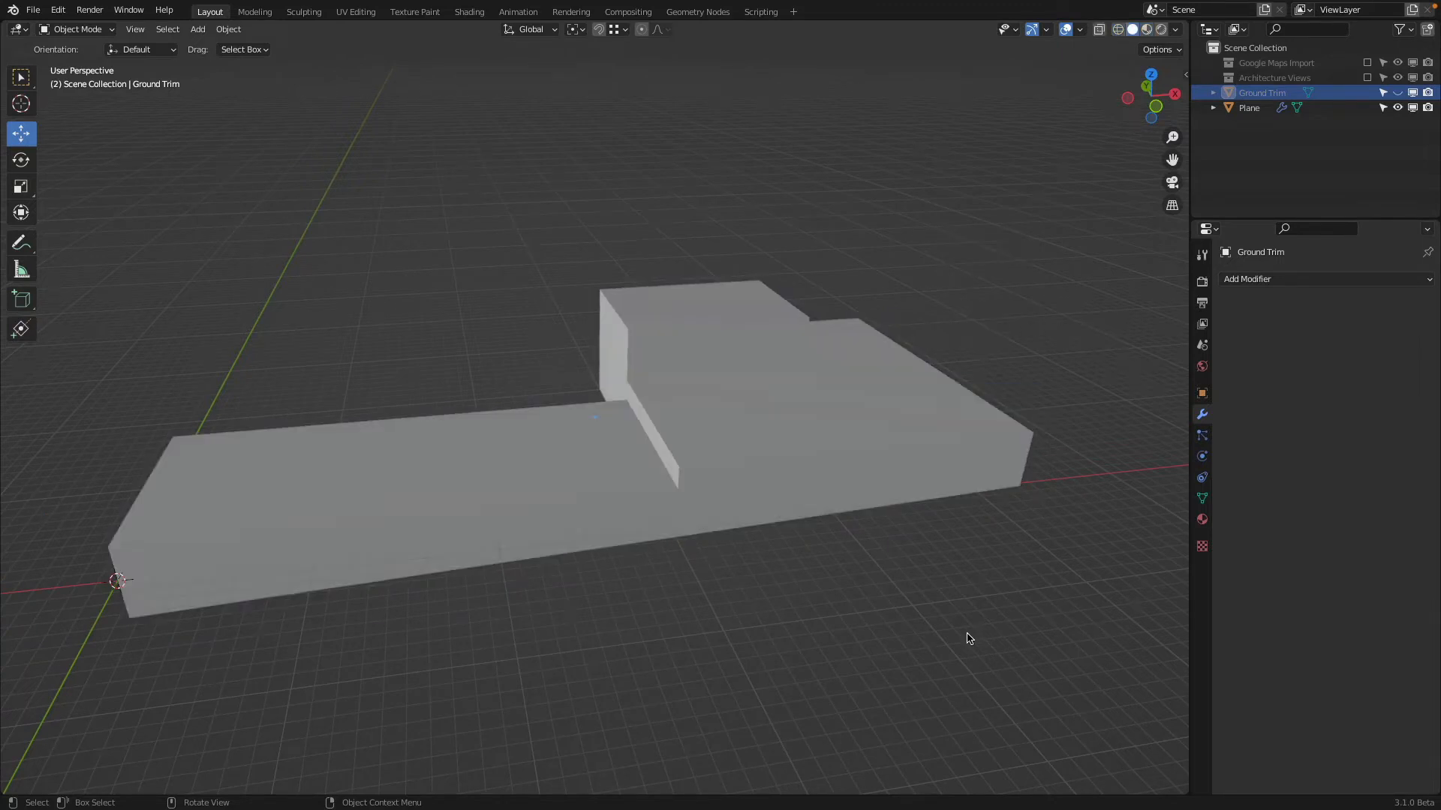
middle_click_drag(968, 639, 391, 449)
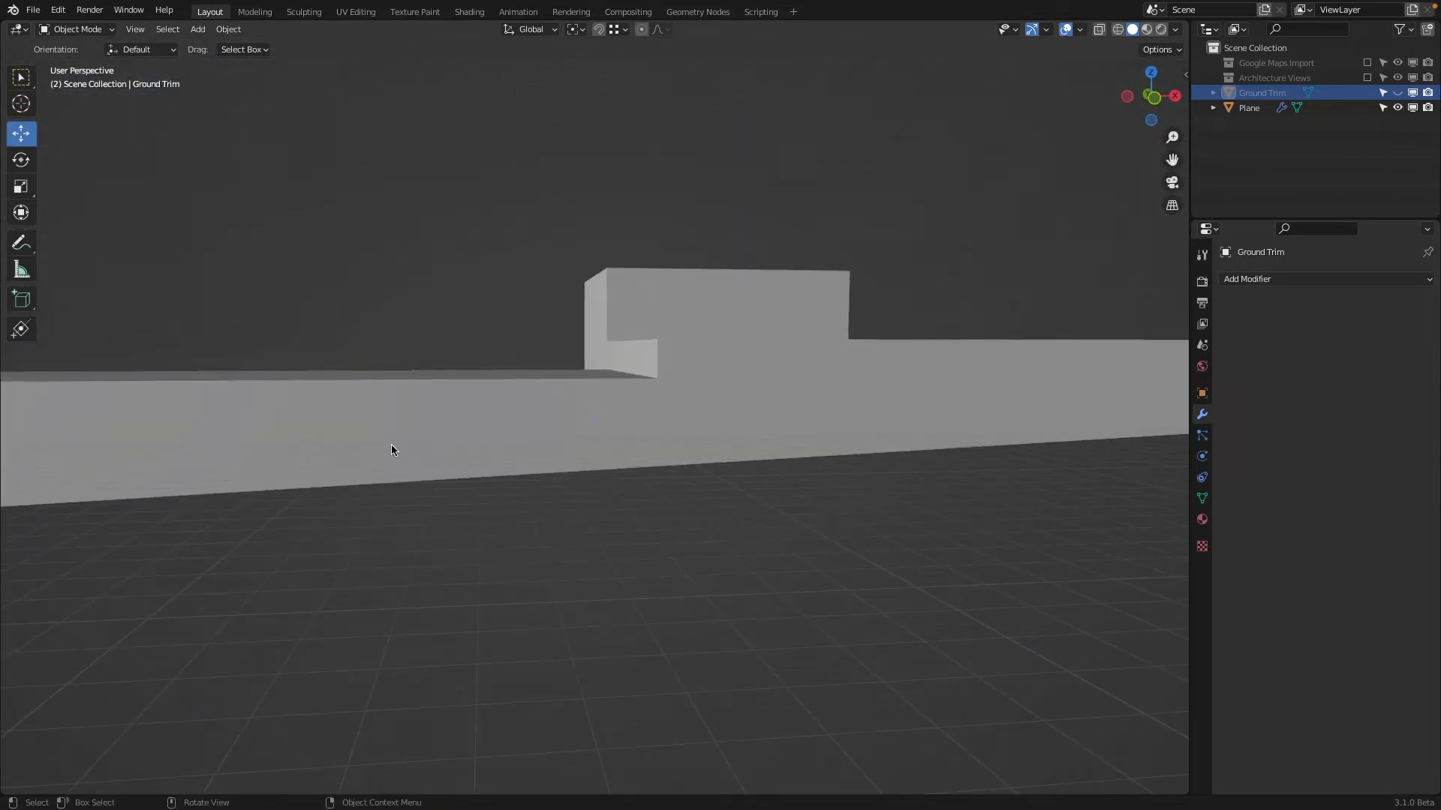
key("KP_1")
key("KP_7")
key("z")
scroll(698, 398, "down", 3)
middle_click_drag(695, 394, 702, 453, "shift")
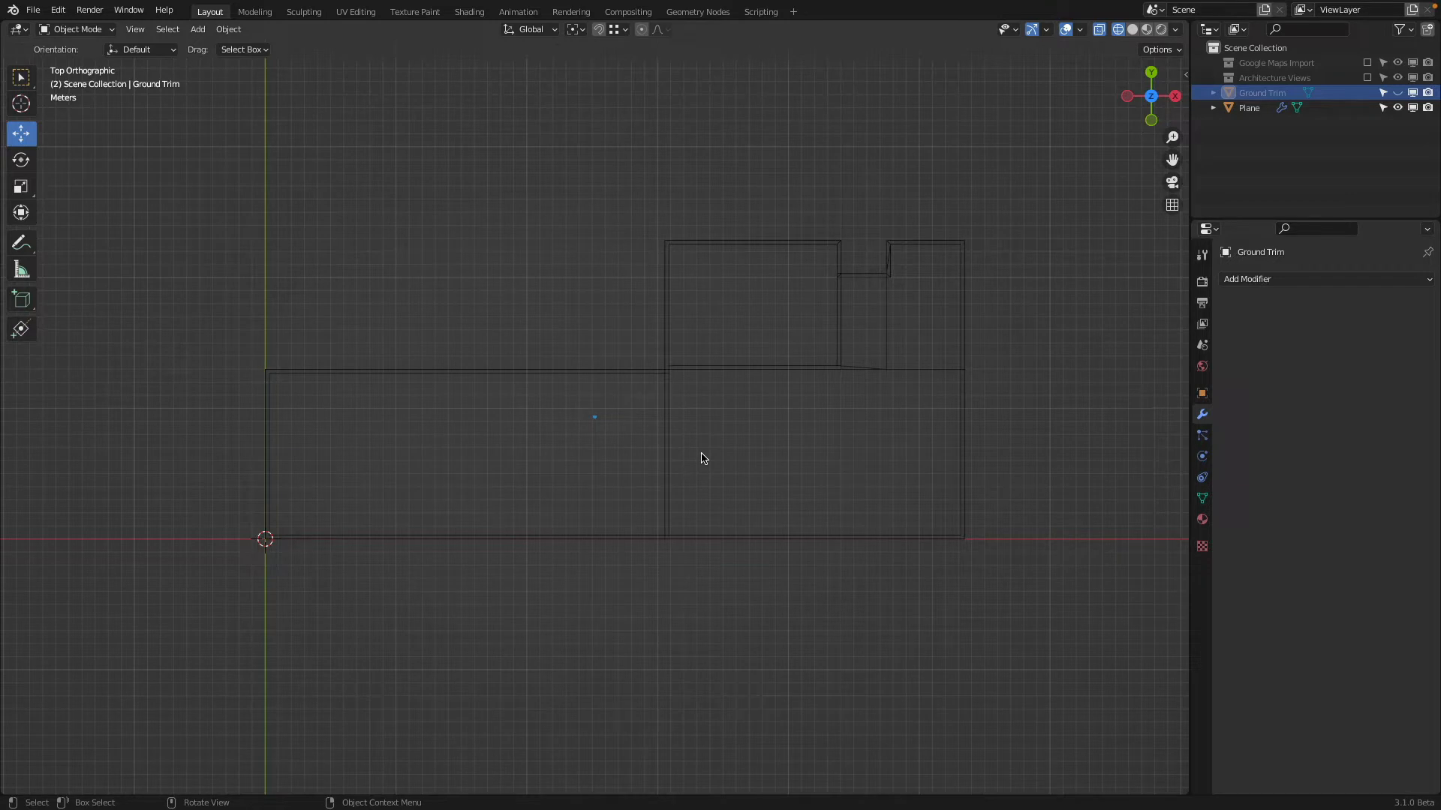
mouse_move(703, 458)
middle_mouse_down()
mouse_move(611, 440)
mouse_move(723, 347)
middle_mouse_up()
key("shift+z")
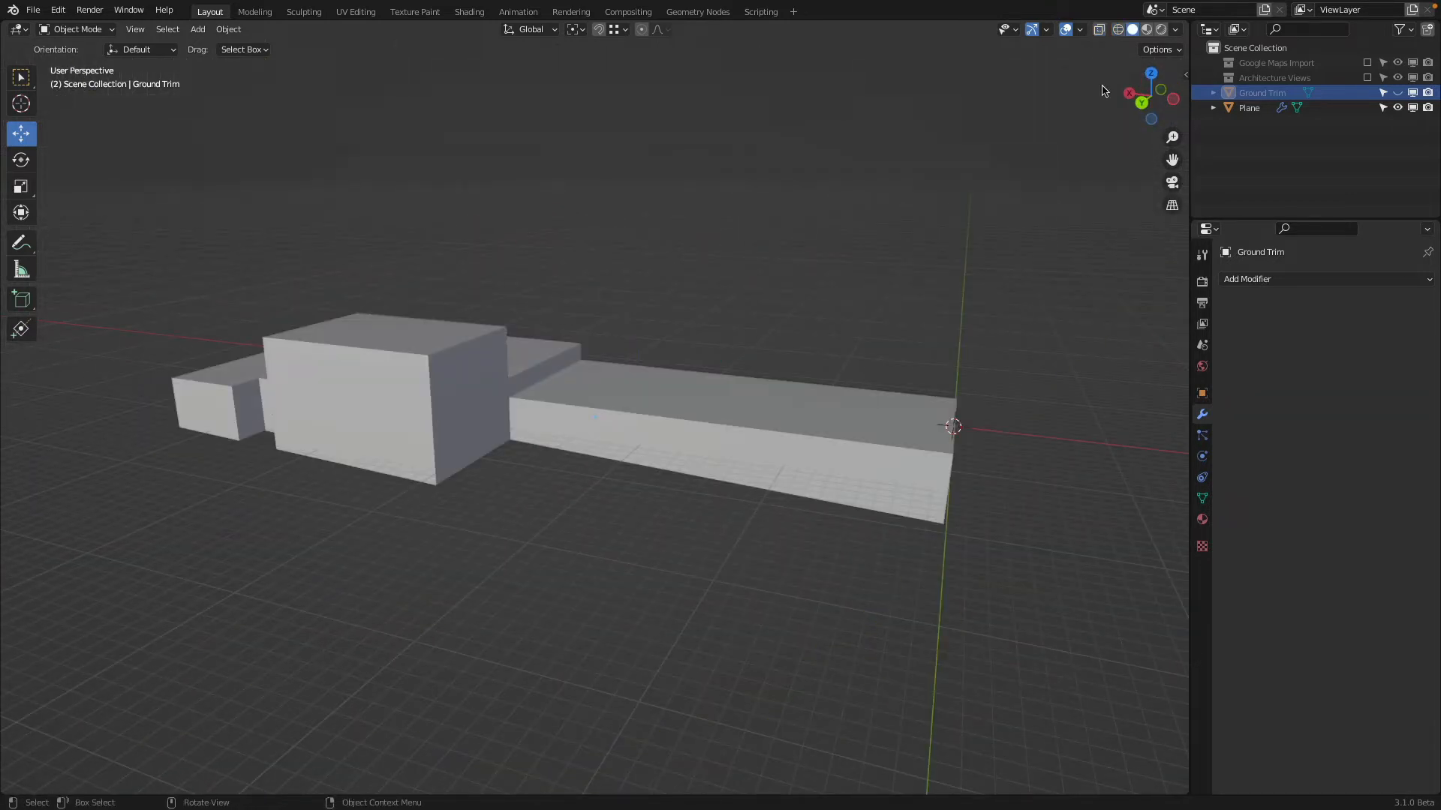
Bring the Google Maps Import collection back into the view layer, study the low wing's stepped roof, and hide the collection
left_click(1368, 63)
scroll(849, 552, "up", 4)
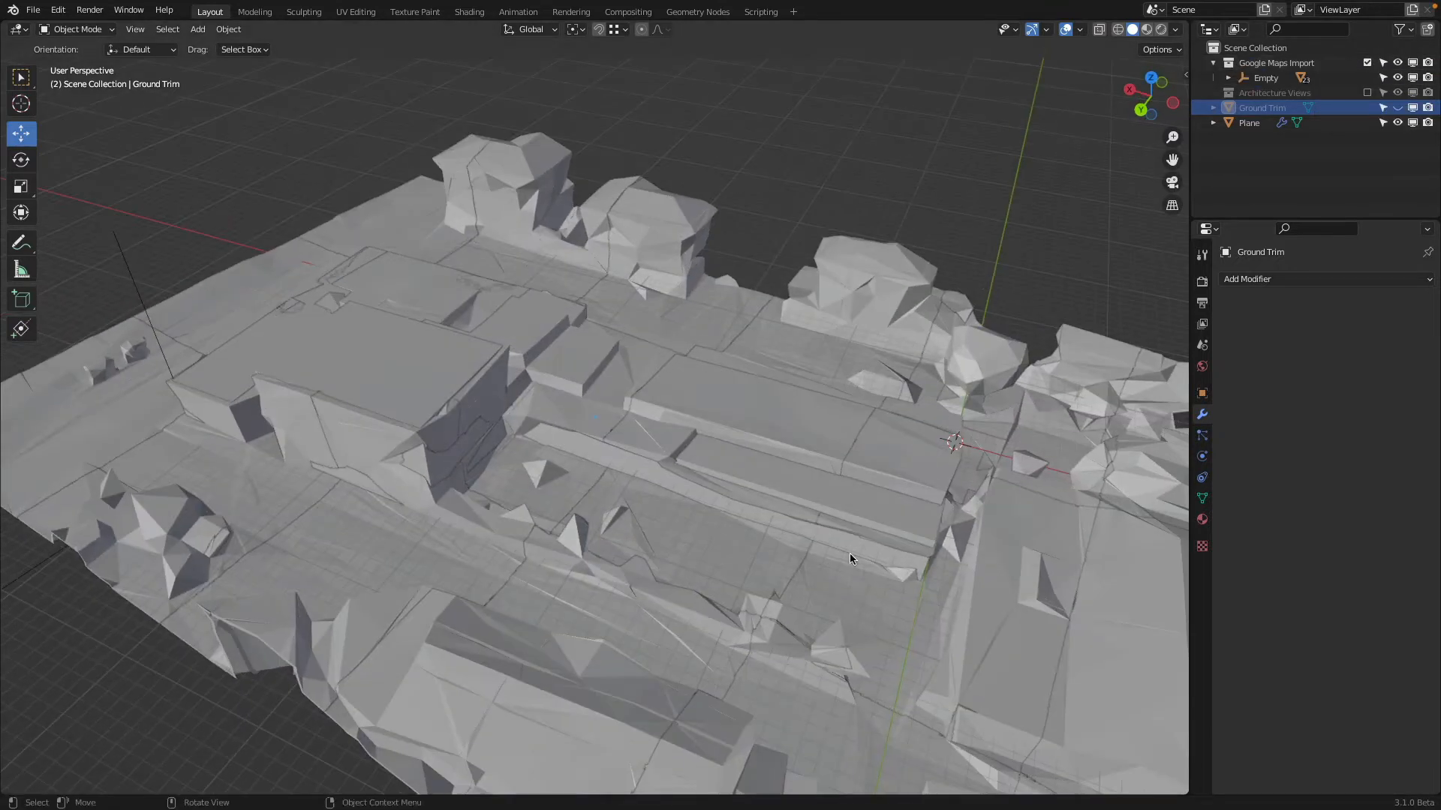
middle_click_drag(1060, 556, 707, 498, "shift")
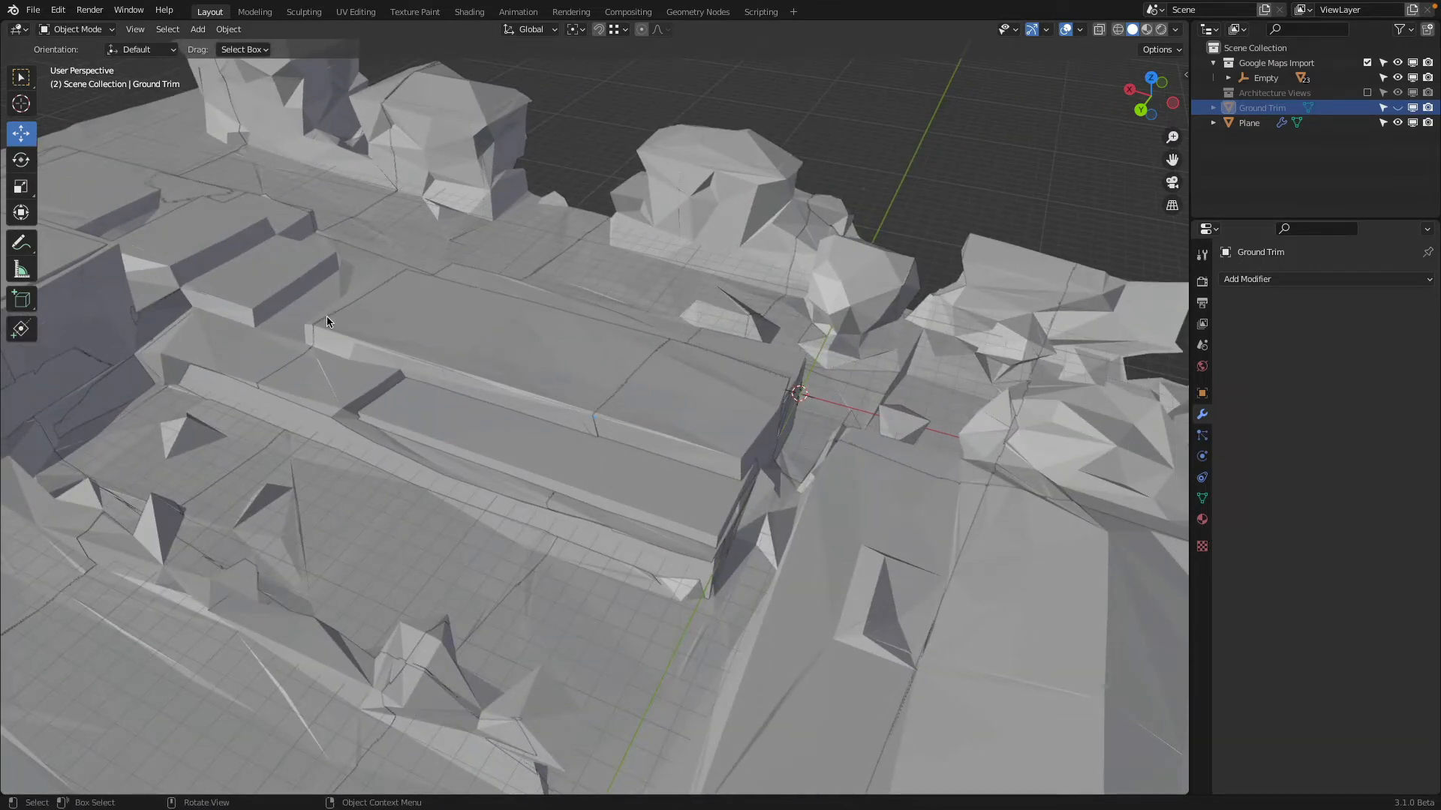
middle_click_drag(326, 317, 469, 366, "shift")
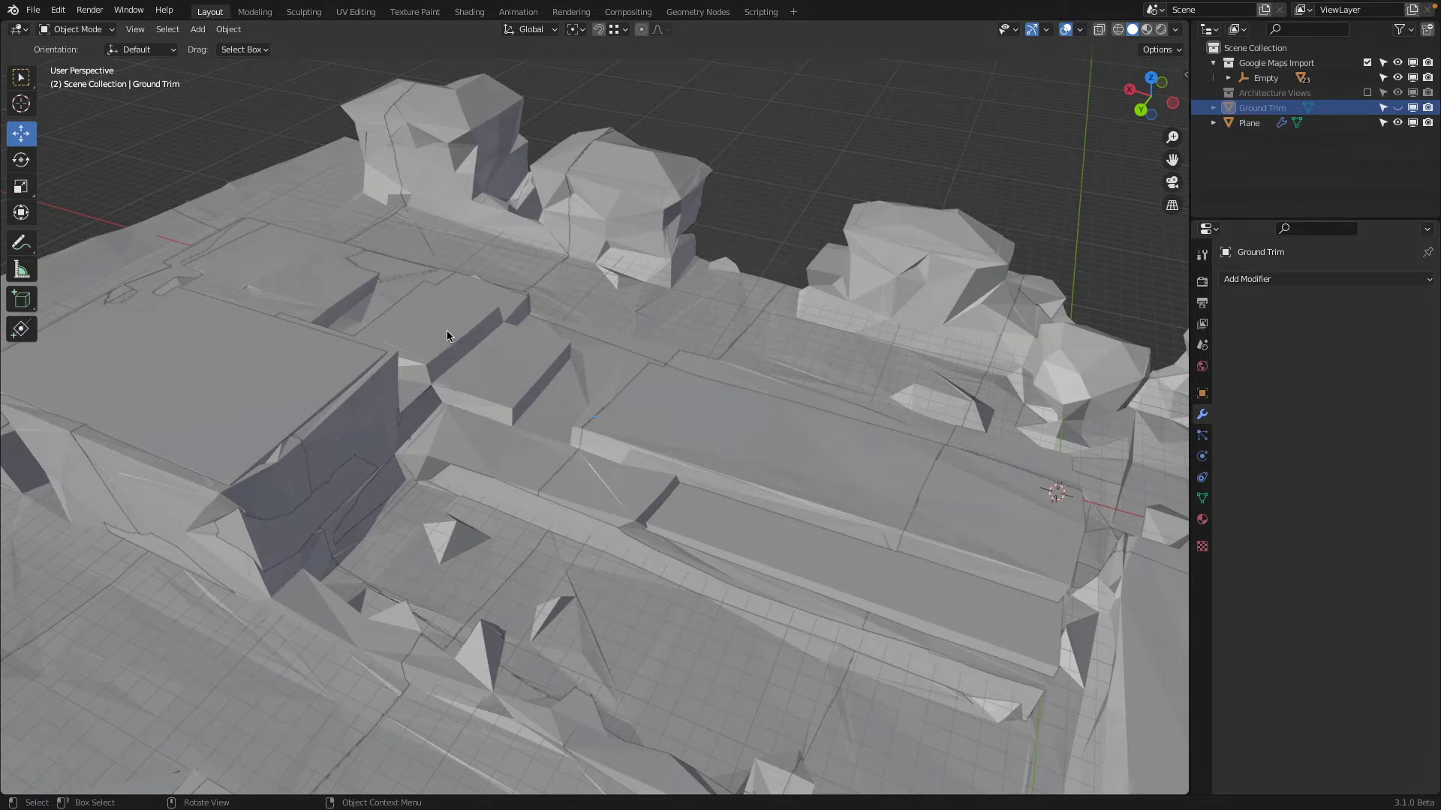
middle_click_drag(743, 504, 568, 431, "shift")
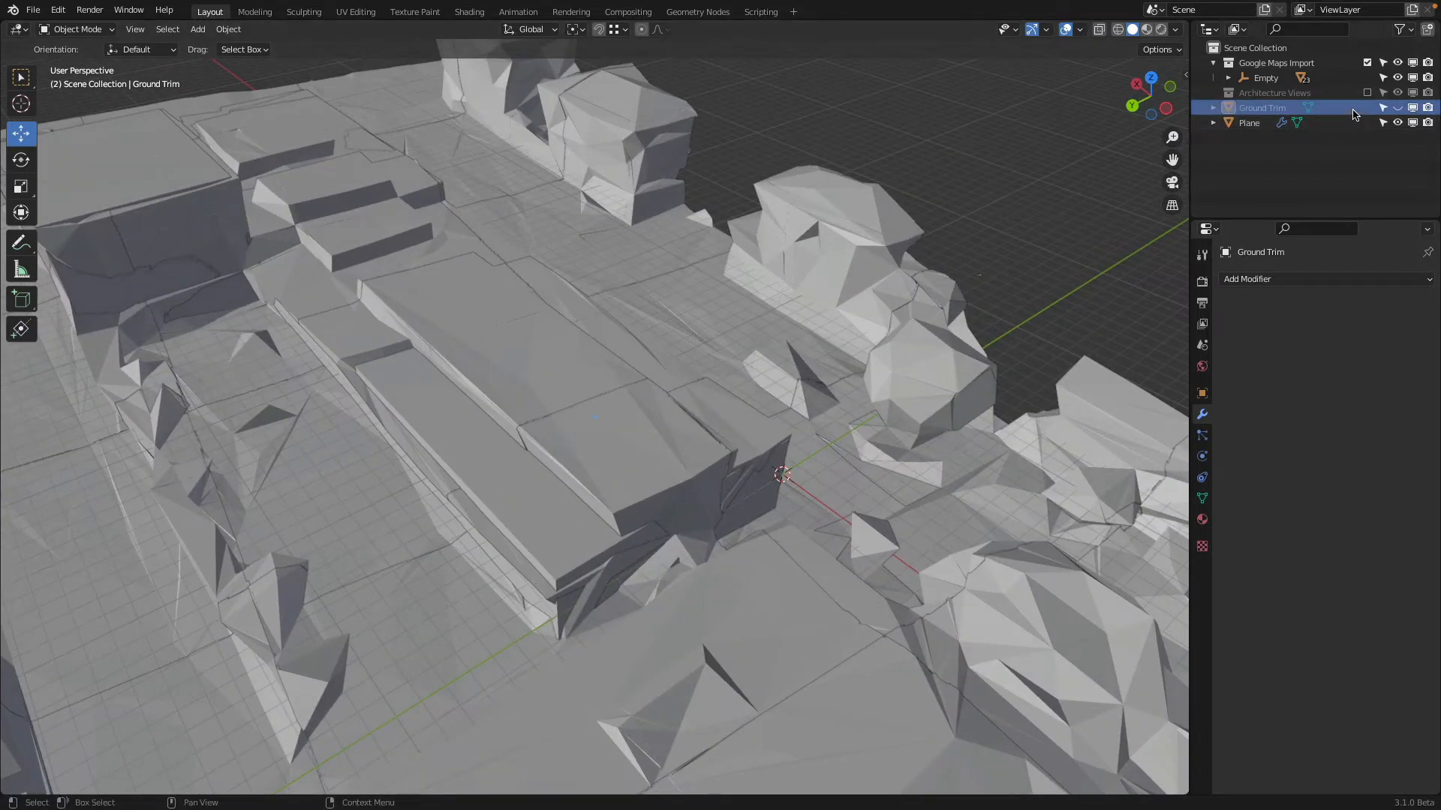
left_click(1401, 63)
middle_click_drag(918, 264, 860, 257)
Select the building, collapse its Solidify and Boolean modifier settings, and enter Edit Mode
left_click(542, 425)
middle_click_drag(687, 362, 758, 341)
left_click(1229, 304)
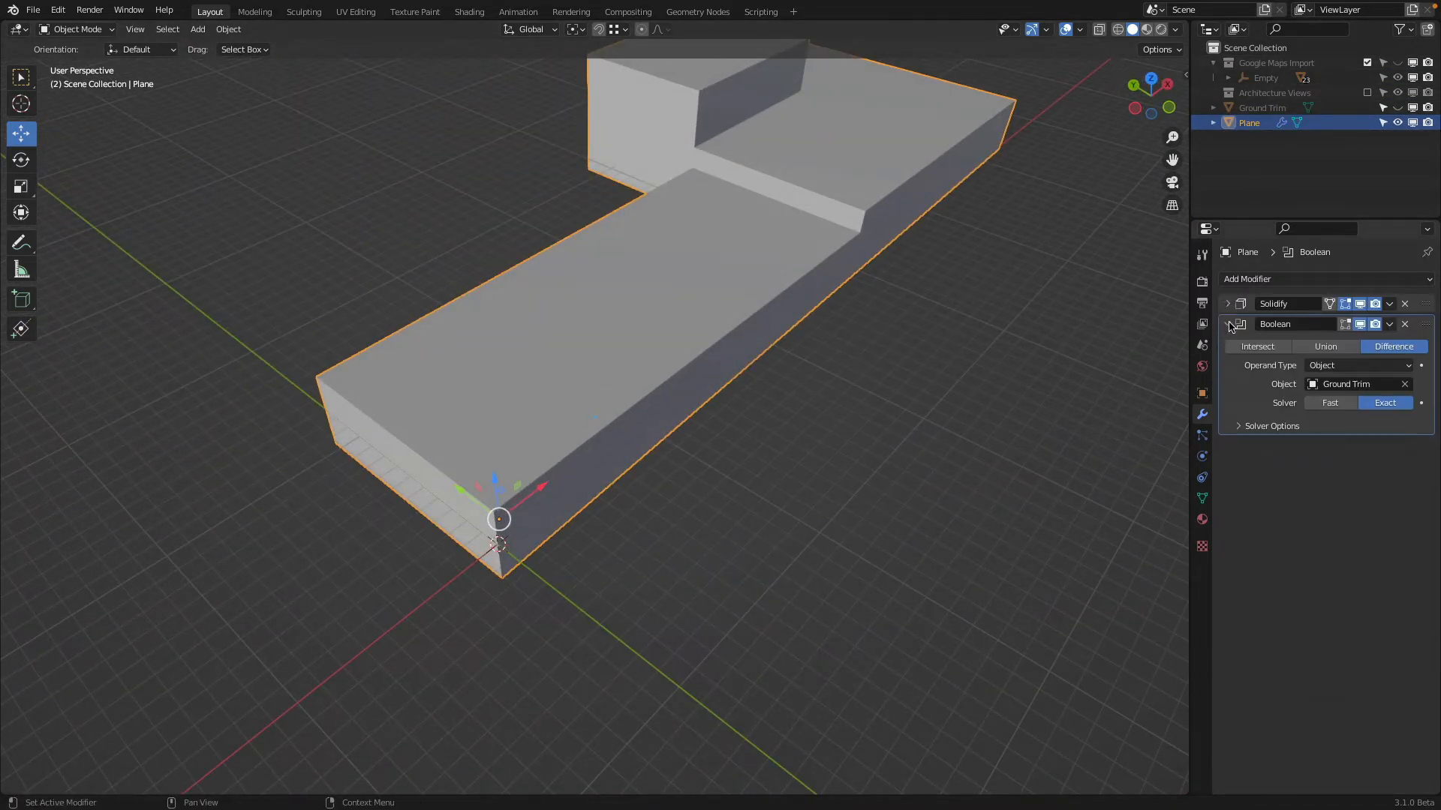
left_click(1229, 324)
middle_click_drag(1051, 330, 946, 325)
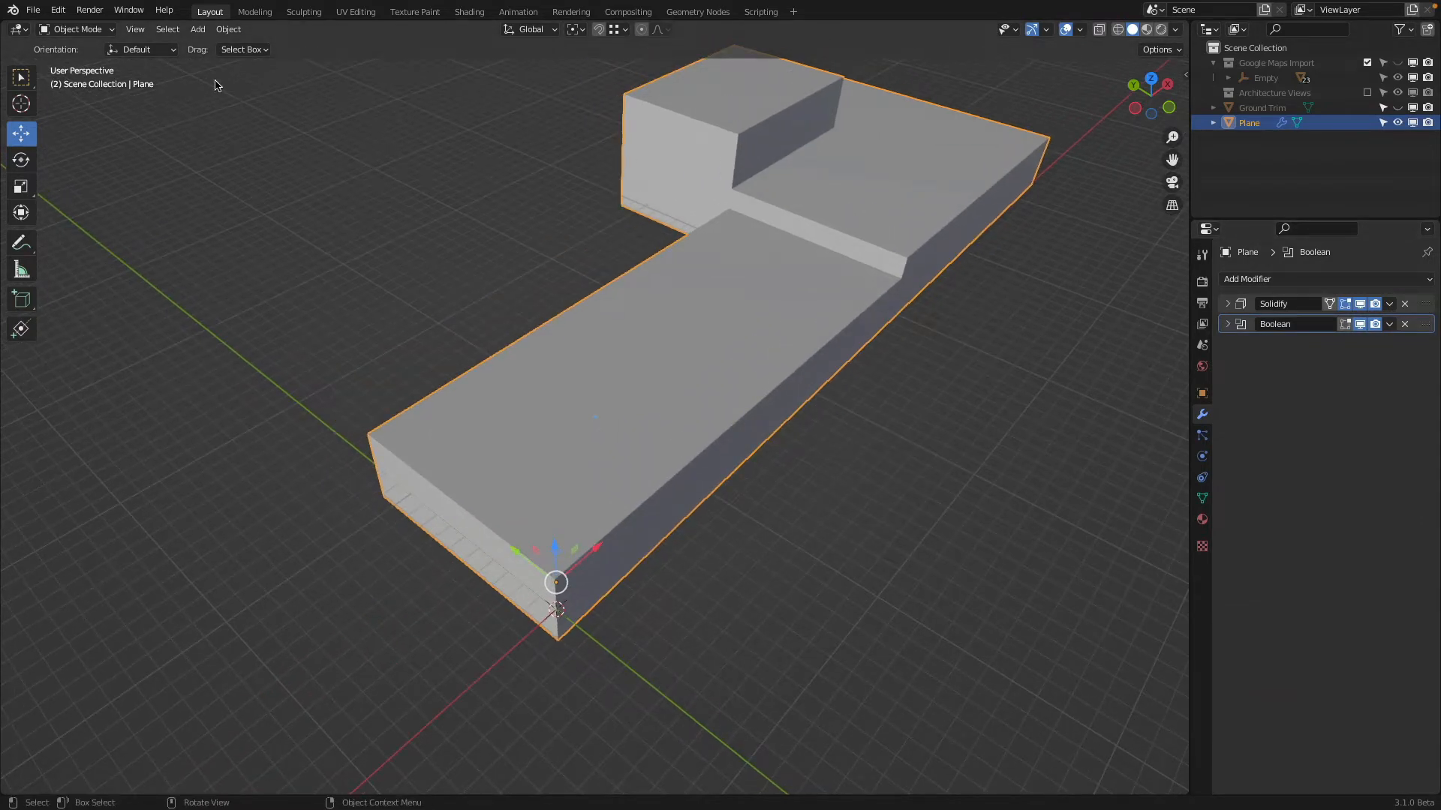
left_click(75, 28)
left_click(72, 61)
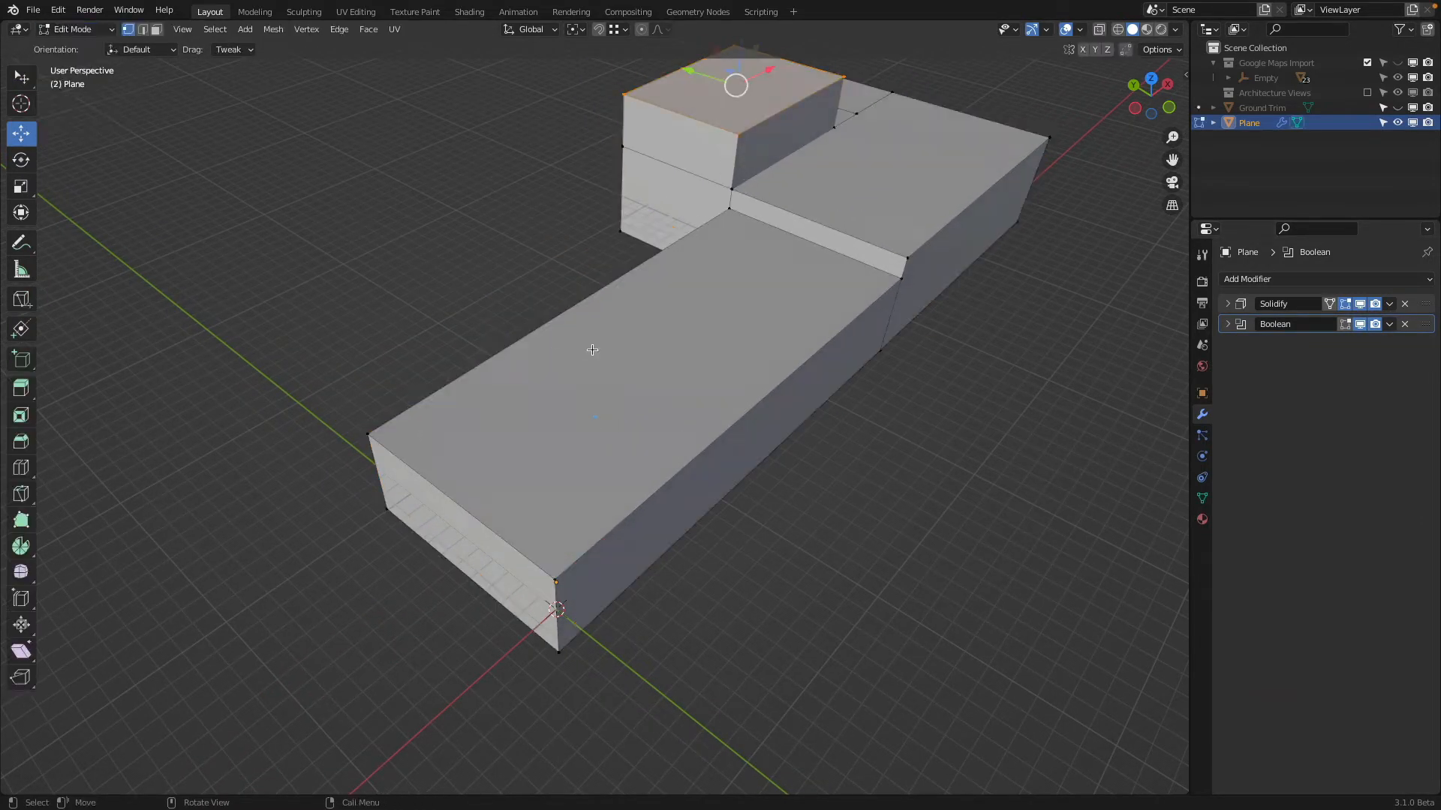
Turn on the Boolean's Edit Mode display and Solidify's On Cage option, and compare the mesh with each modifier's Edit Mode display toggled
middle_click_drag(592, 350, 611, 177)
left_click(1345, 325)
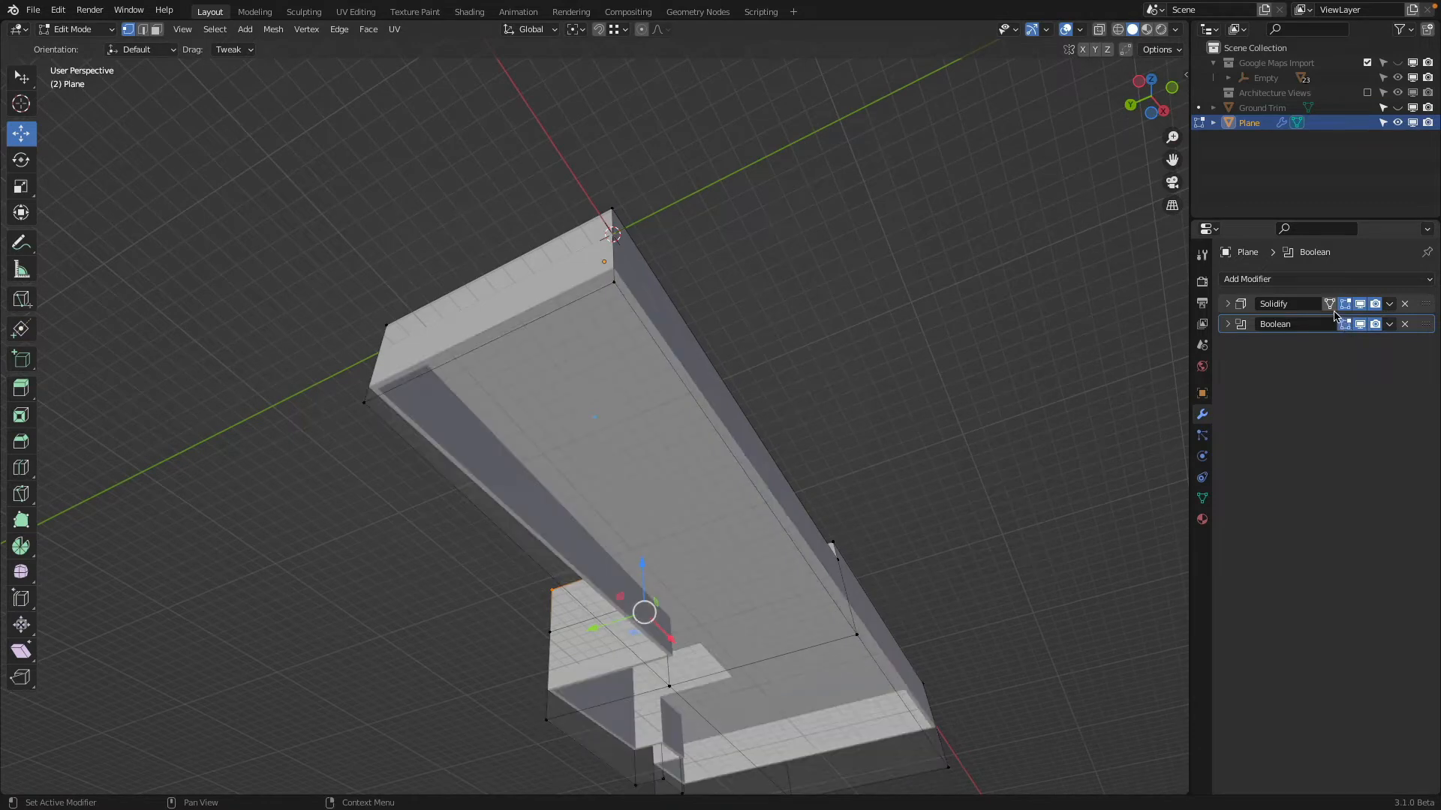
left_click(1329, 304)
middle_click_drag(1134, 336, 1126, 375)
left_click(1343, 306)
left_click(1343, 307)
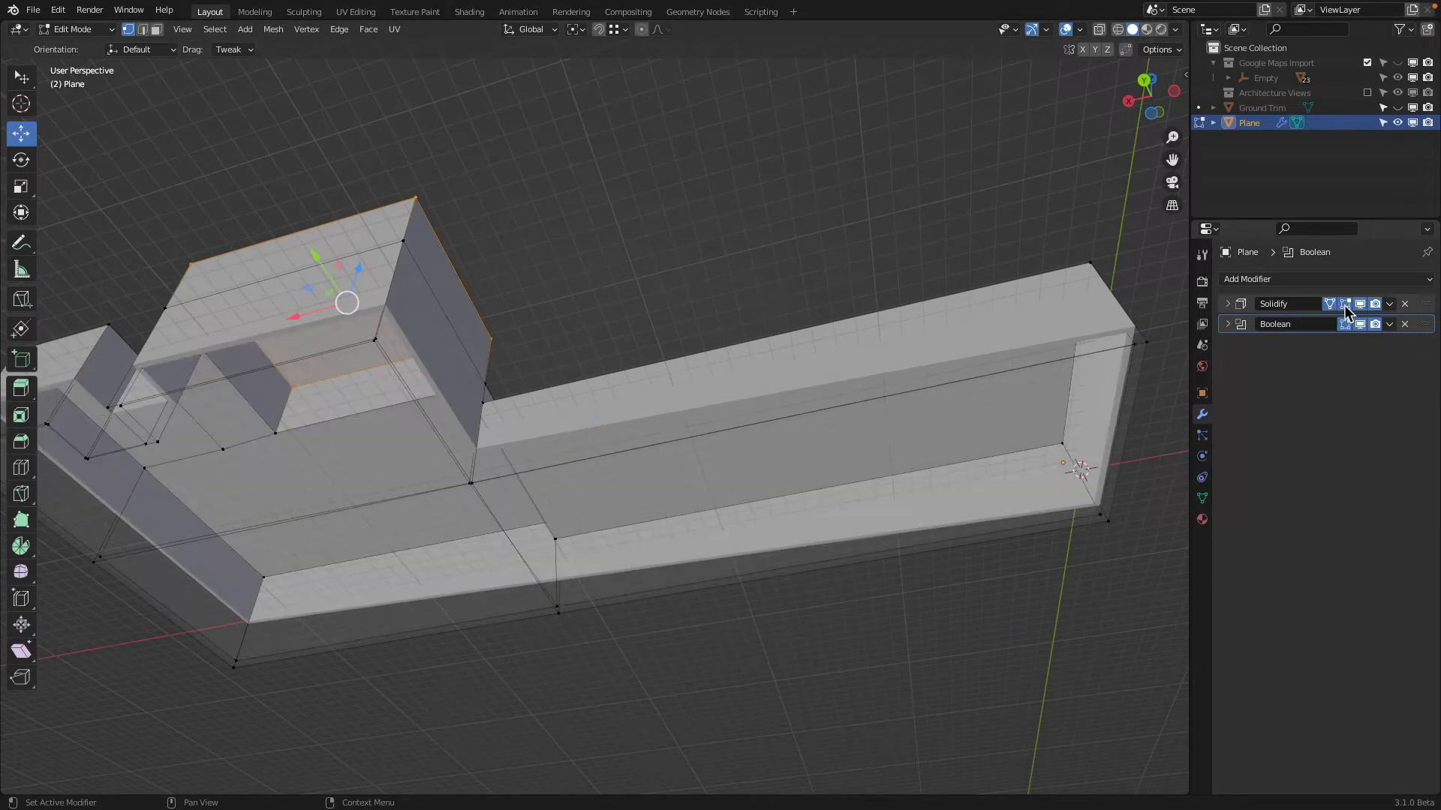
left_click(1343, 306)
left_click(1345, 325)
left_click(1346, 327)
left_click(1345, 306)
middle_click_drag(981, 283, 718, 275)
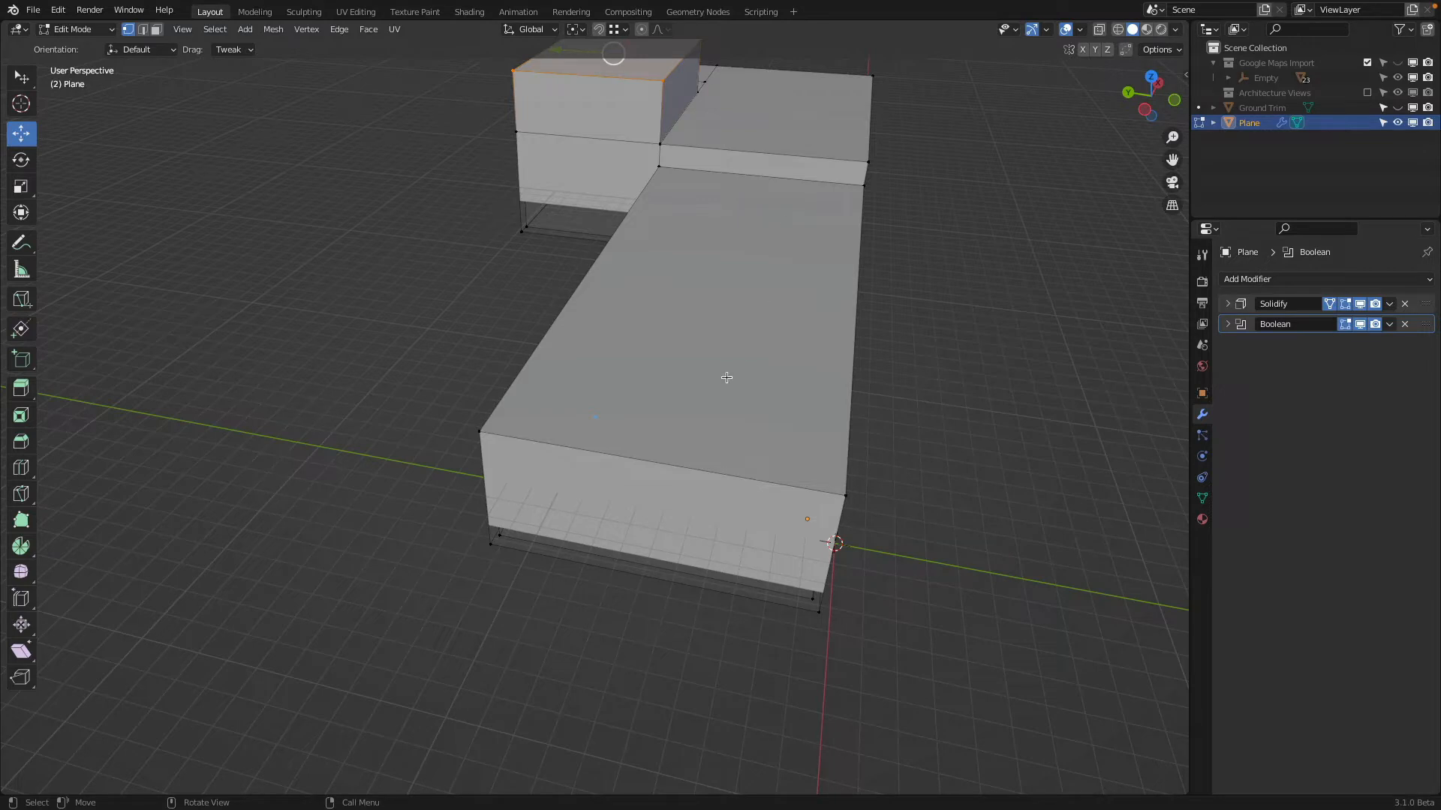
middle_click_drag(727, 378, 525, 303)
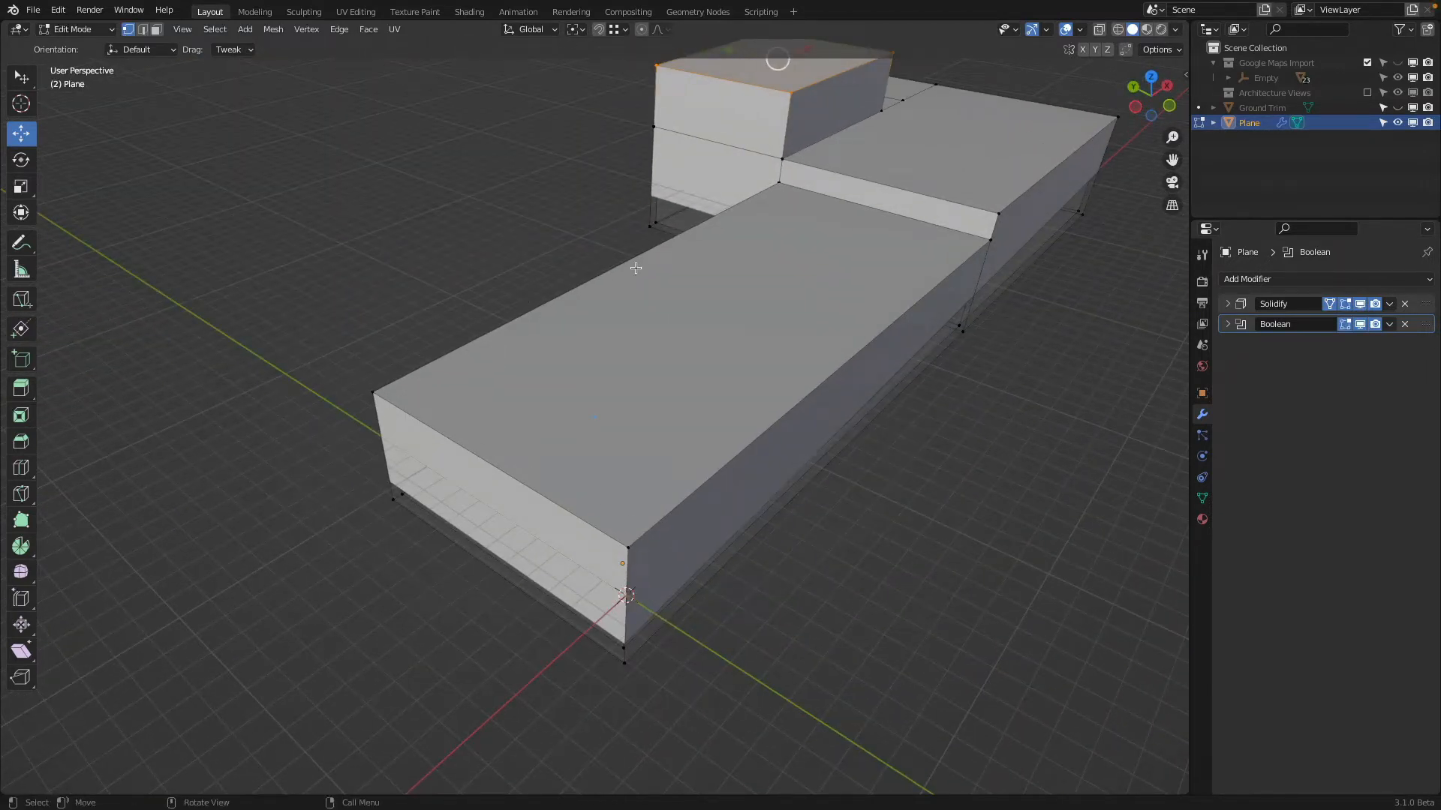
Knife-cut a line along the X axis across the low wing's roof, from the raised block's step to the end wall
middle_click_drag(636, 268, 728, 252)
key("k")
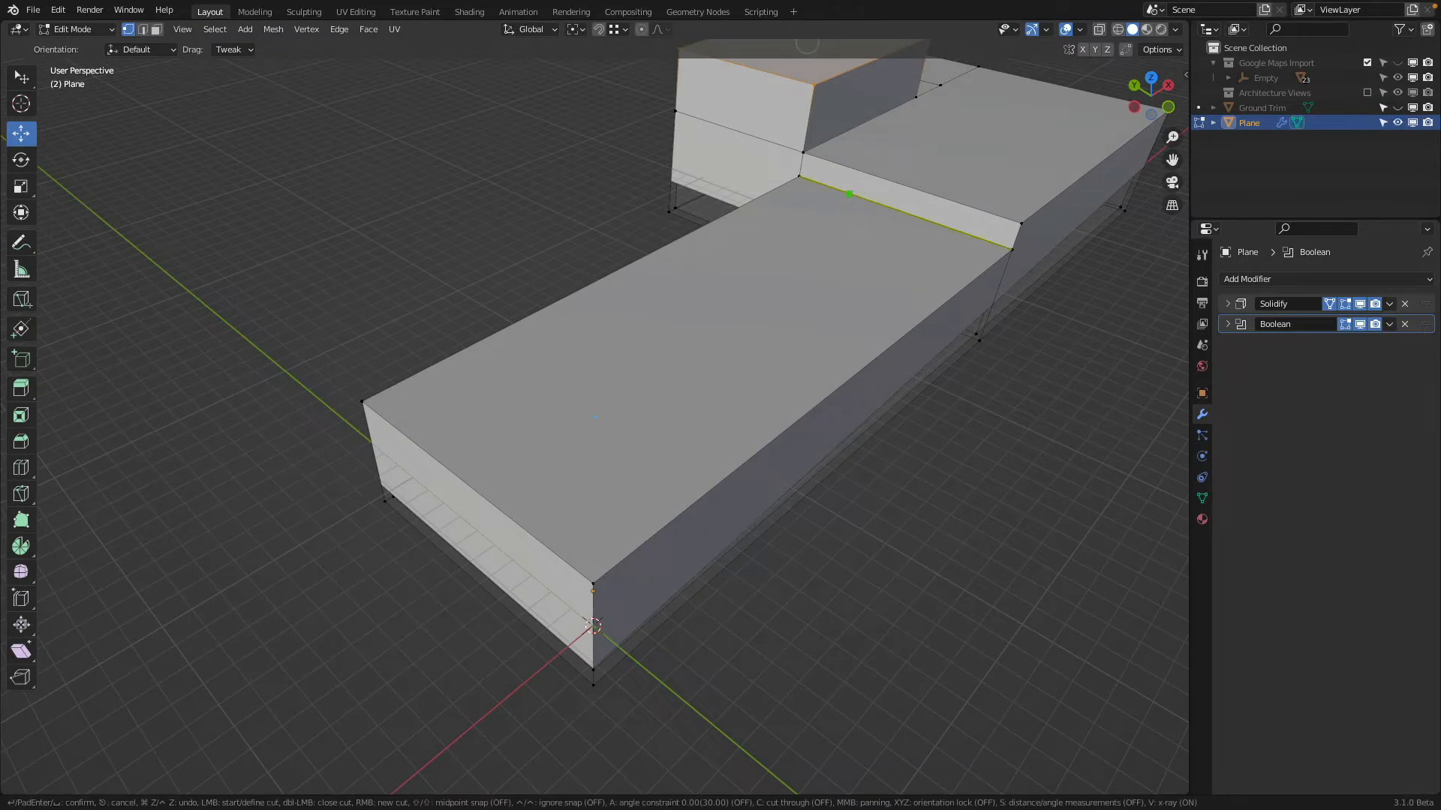
left_click(849, 194)
key("x")
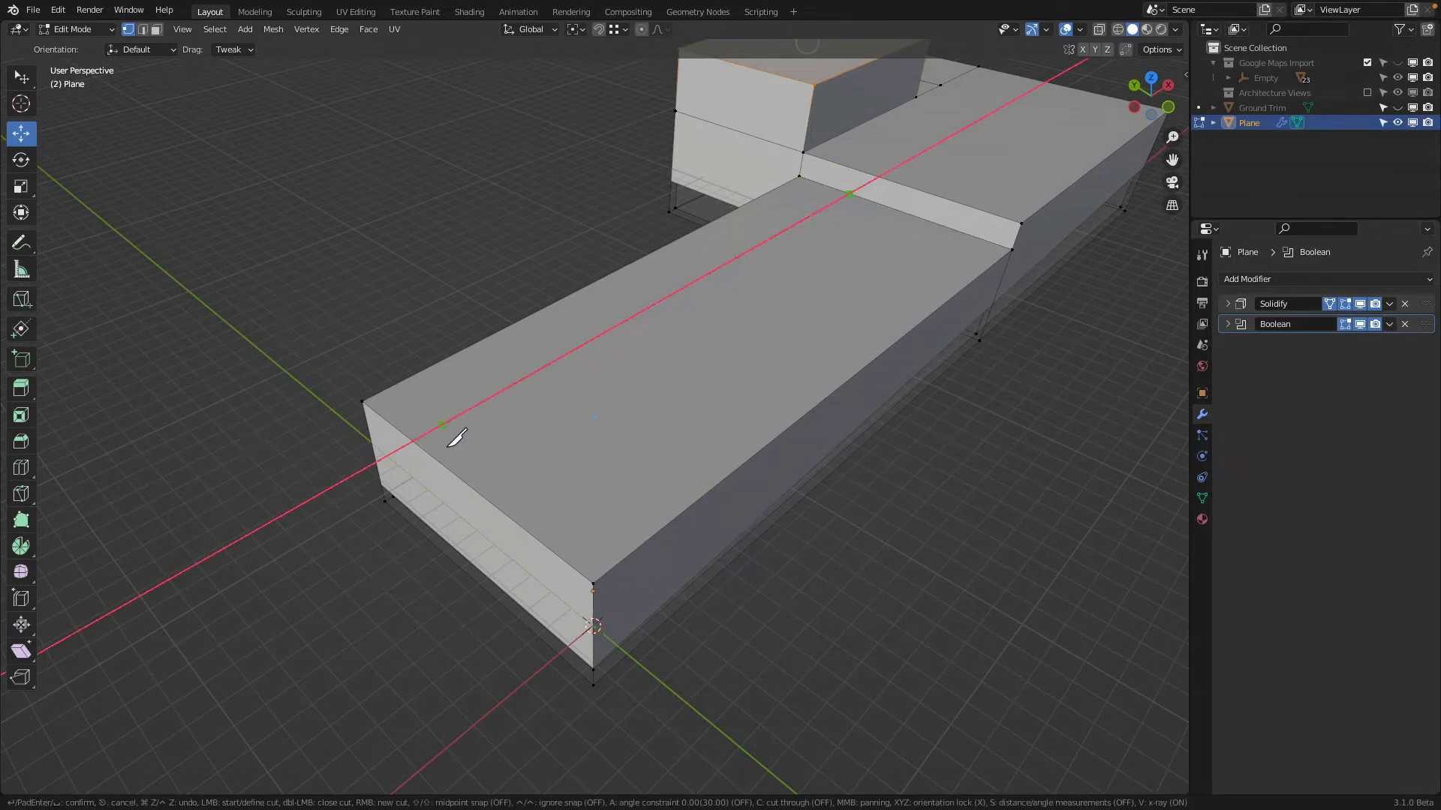
left_click(412, 442)
key("Return")
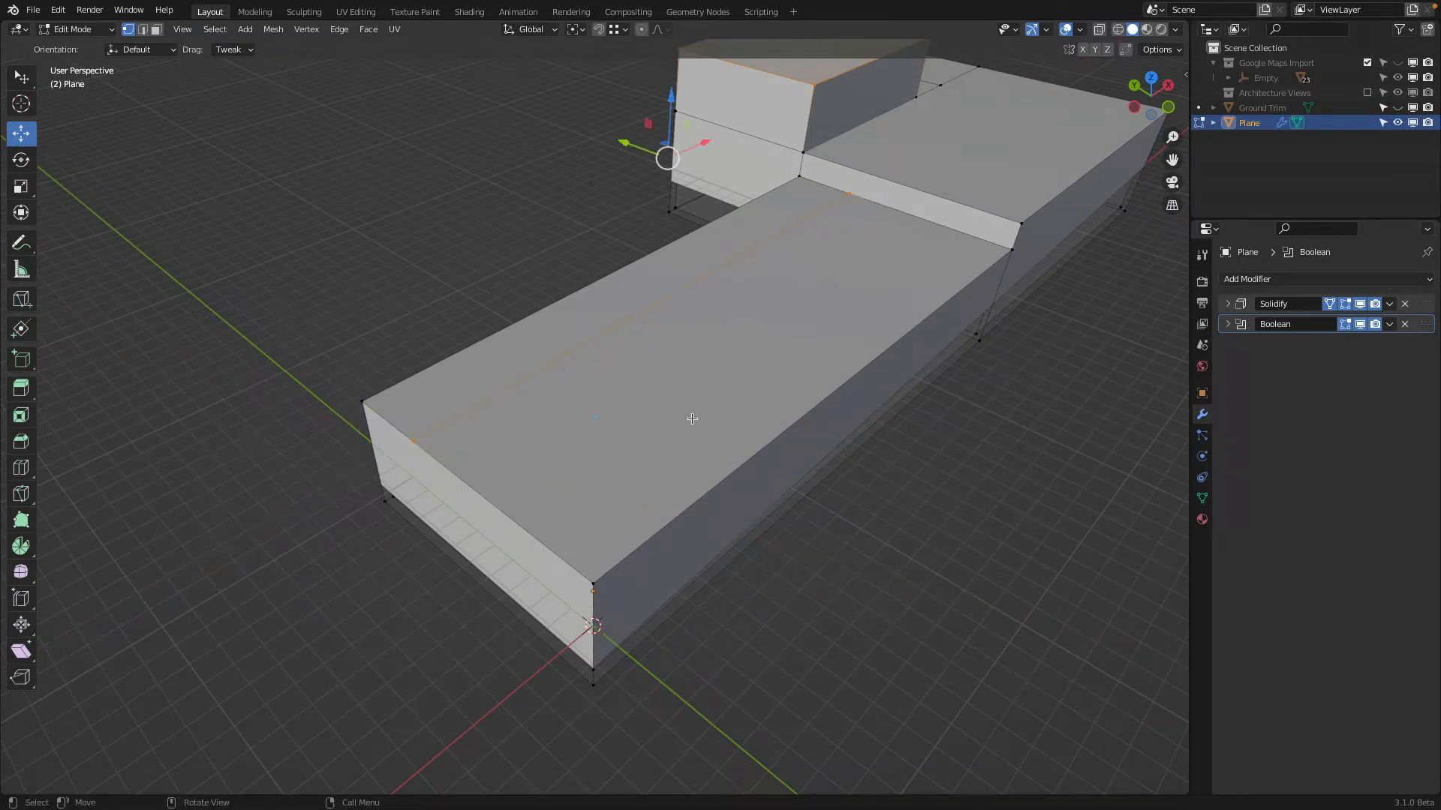
Knife-cut a second full-length line along the X axis on the low wing's roof, leaving a central strip between both cuts
key("k")
left_click(931, 223)
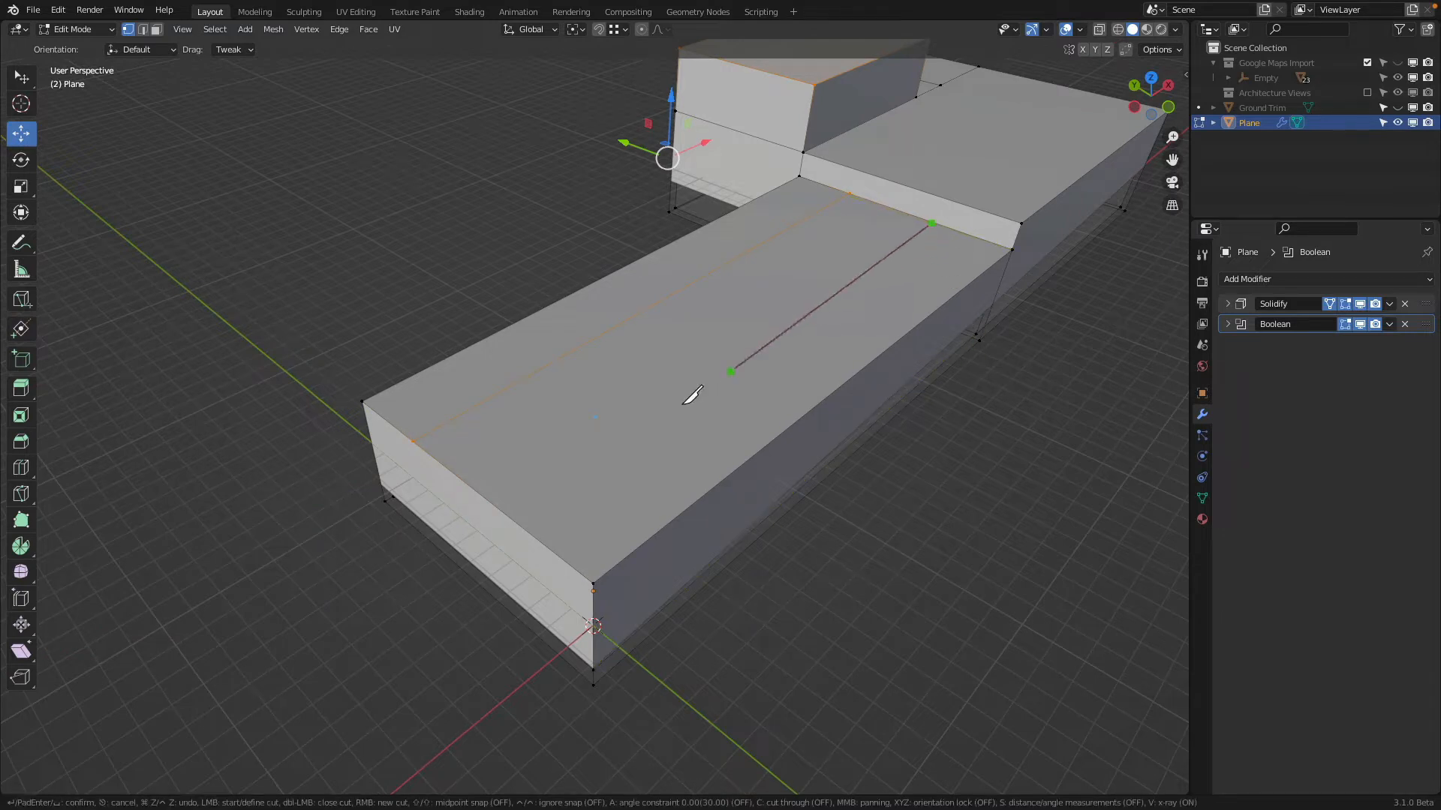
key("x")
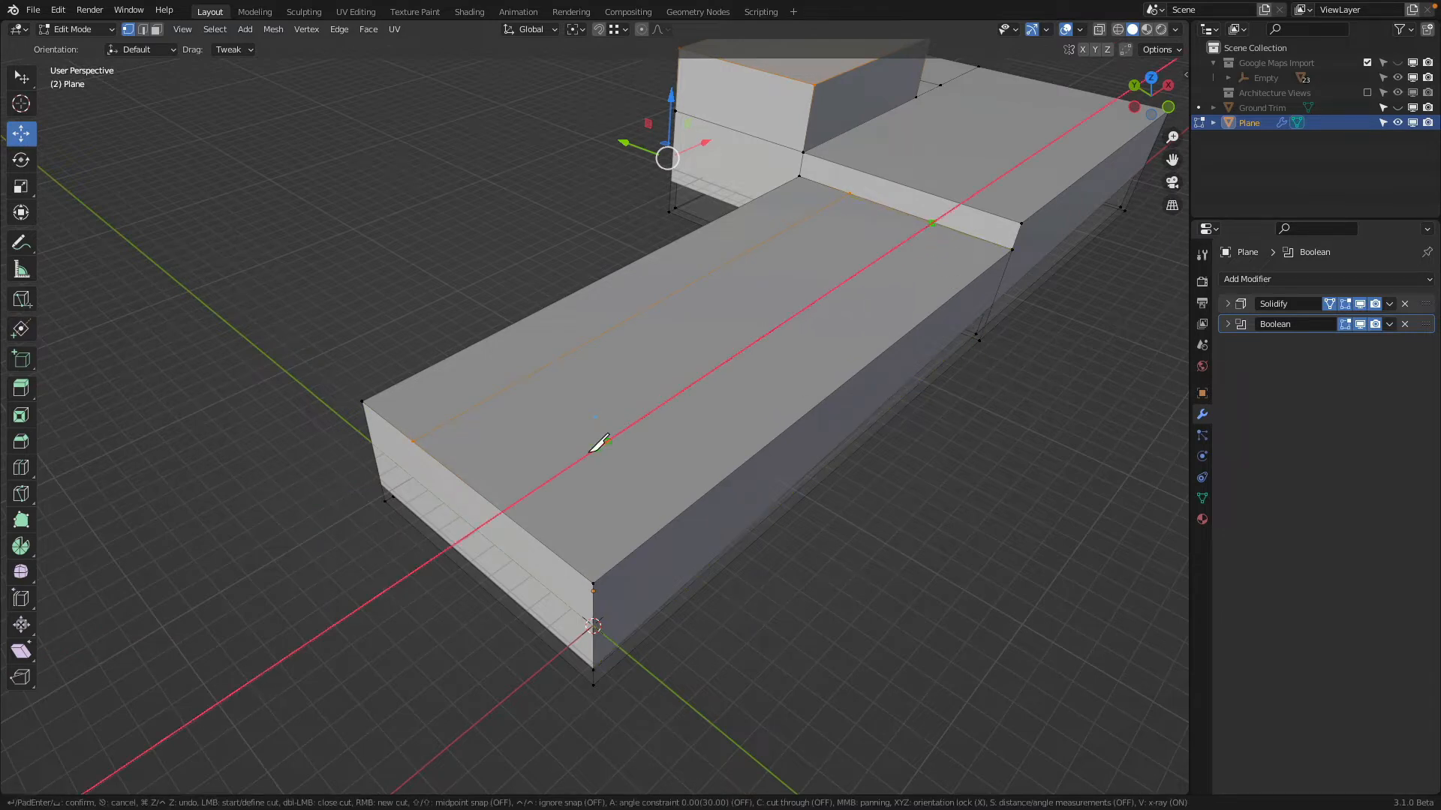
left_click(503, 512)
key("Return")
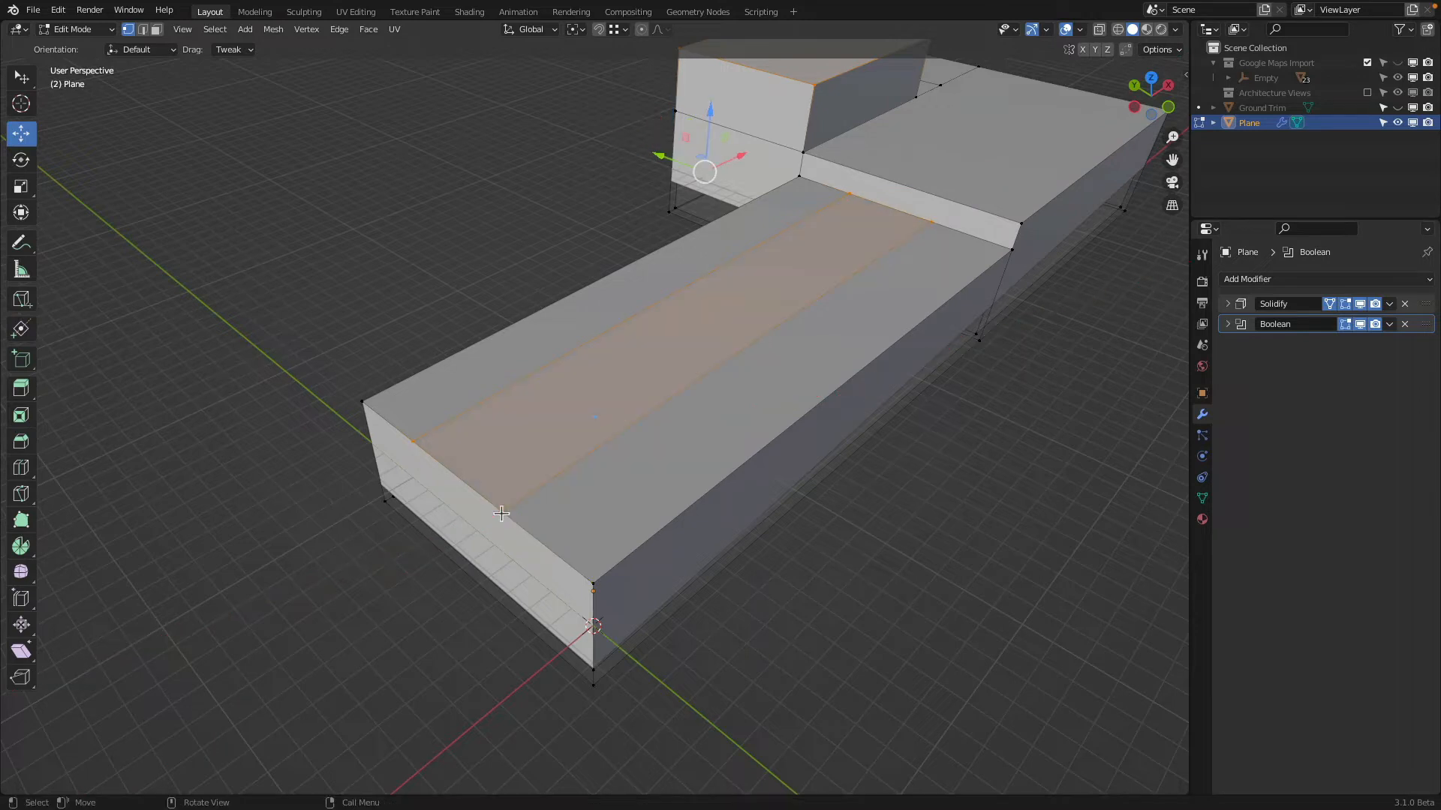
middle_click_drag(727, 321, 712, 286)
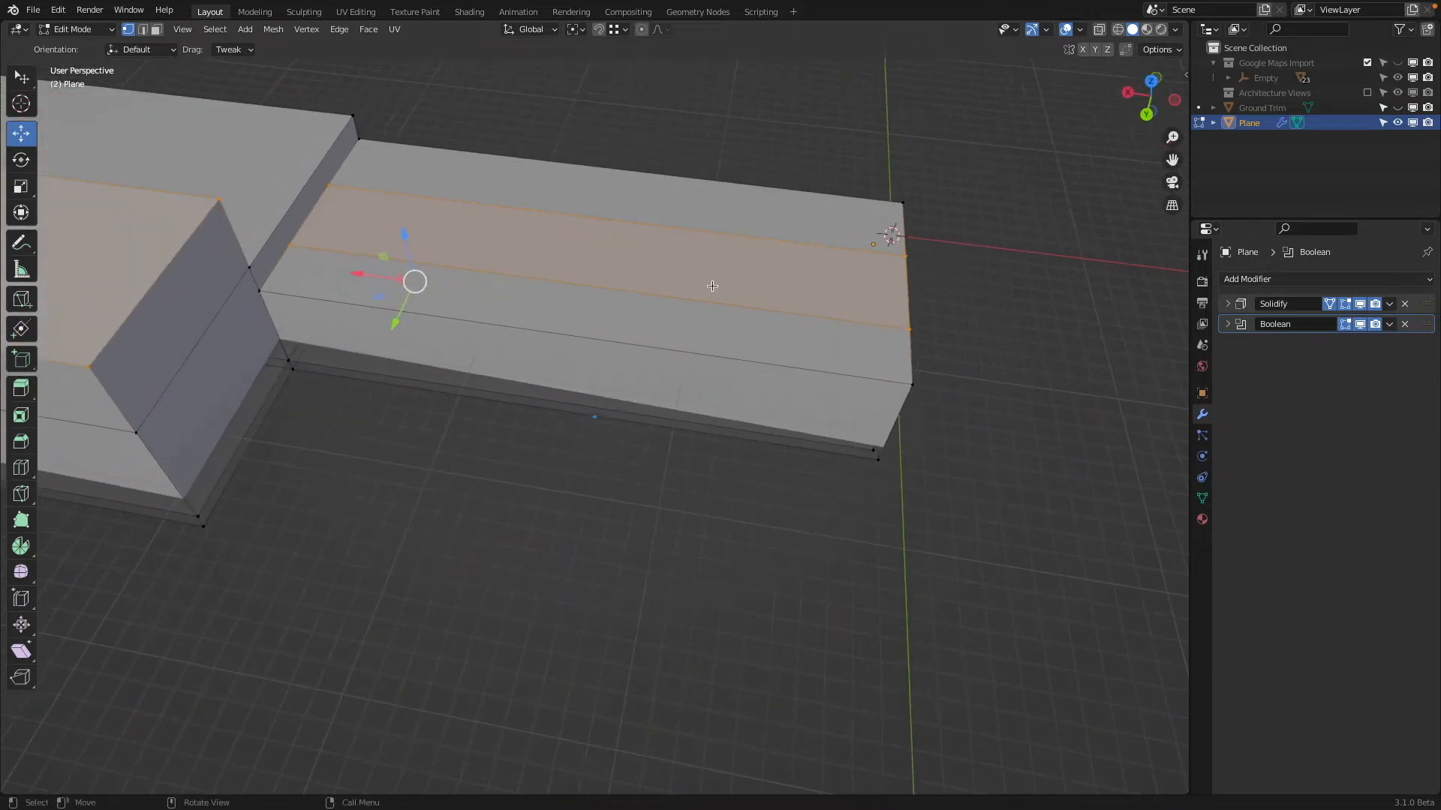
key("k")
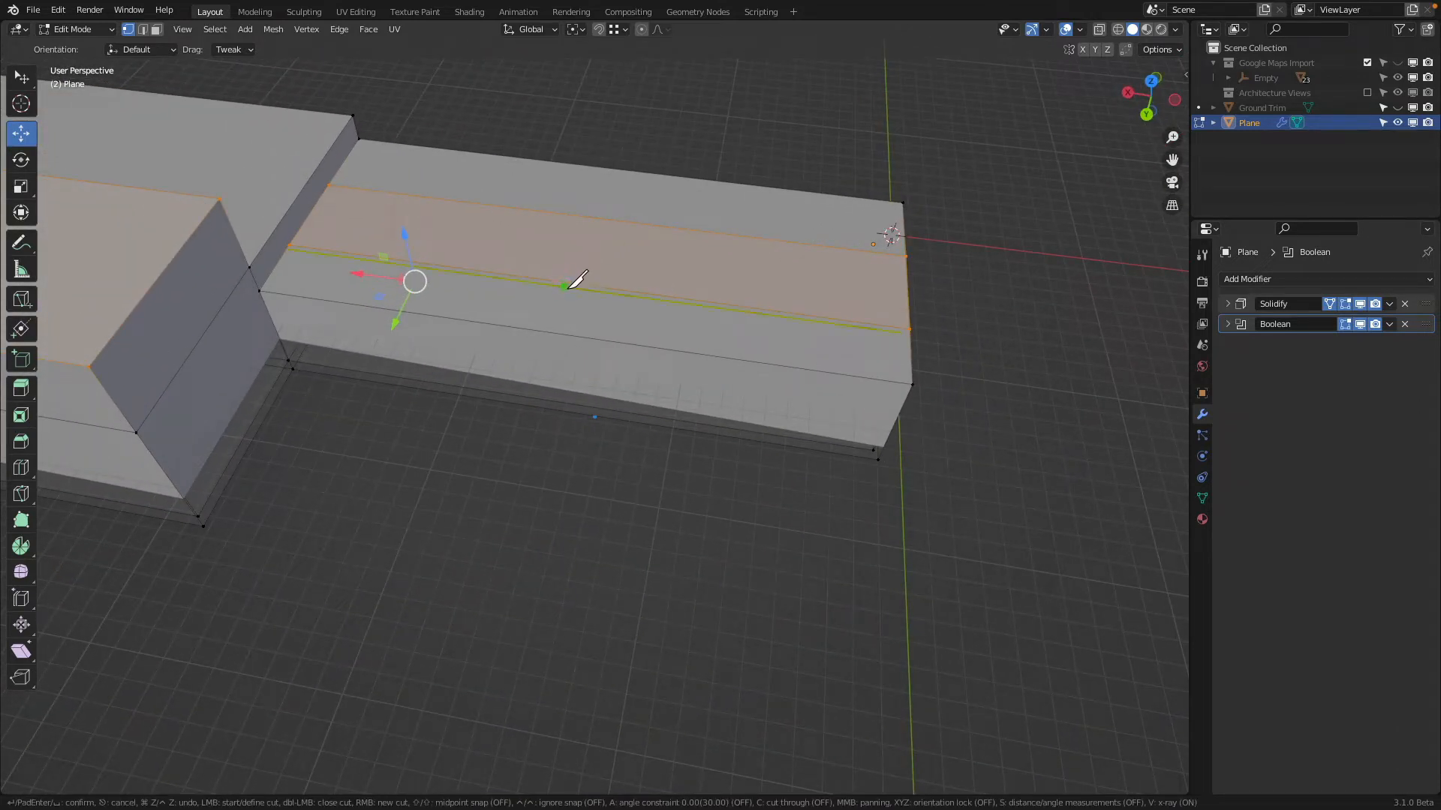
middle_click_drag(569, 288, 507, 263)
scroll(509, 263, "up", 3)
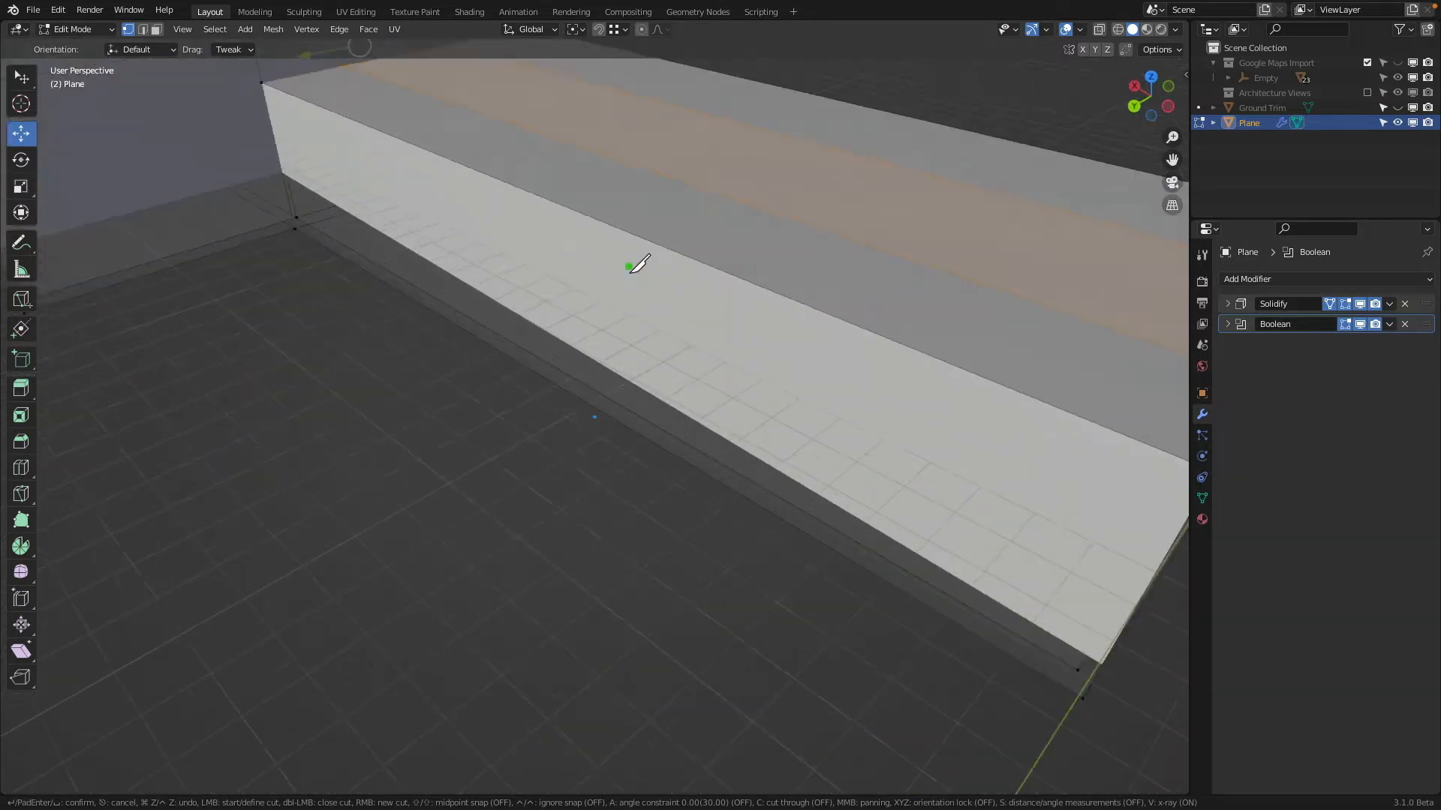
middle_click_drag(638, 264, 627, 299)
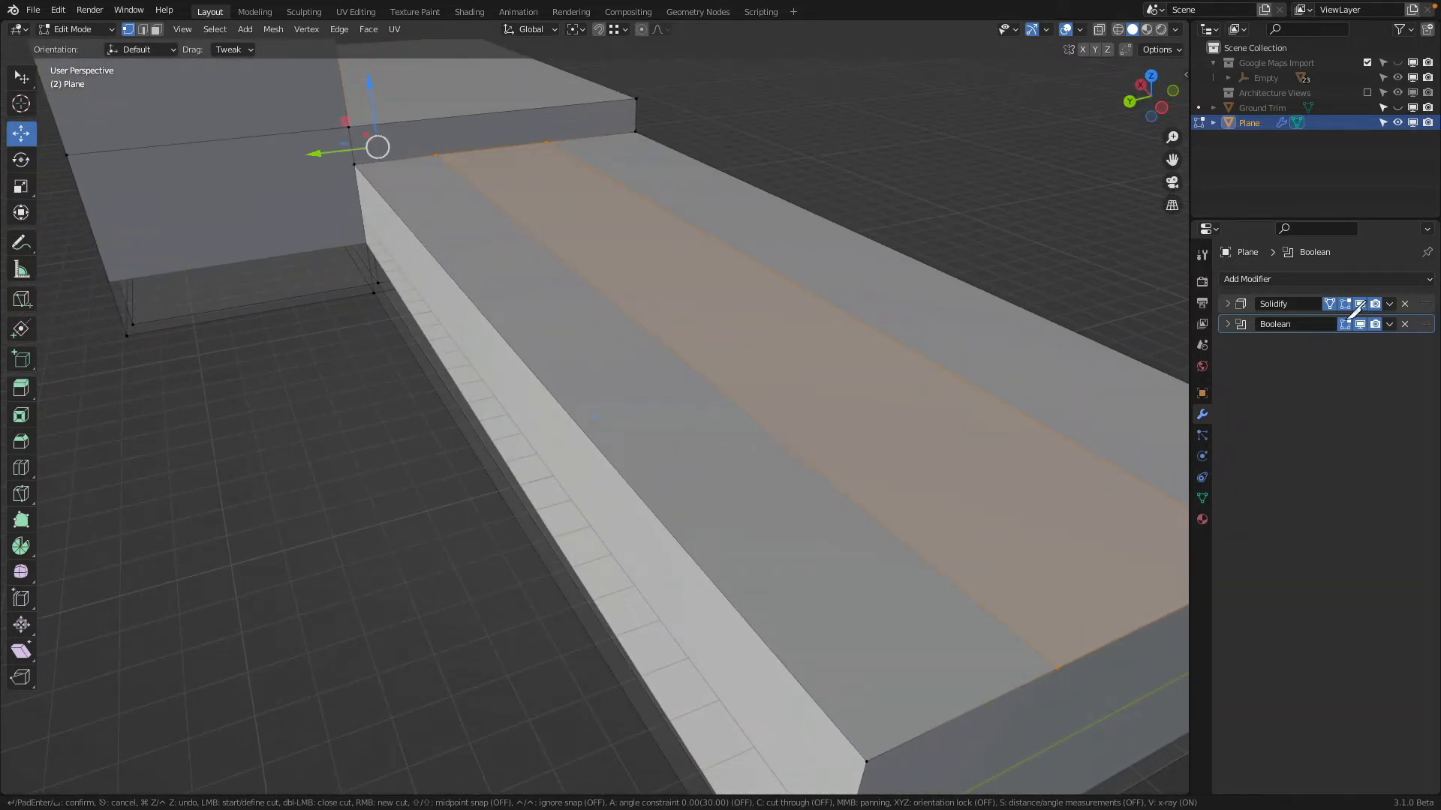
key("Escape")
Turn off Solidify's On Cage option and the Boolean's Edit Mode display, and knife-cut the low wing's outer roof strip crosswise along Y
left_click(1329, 304)
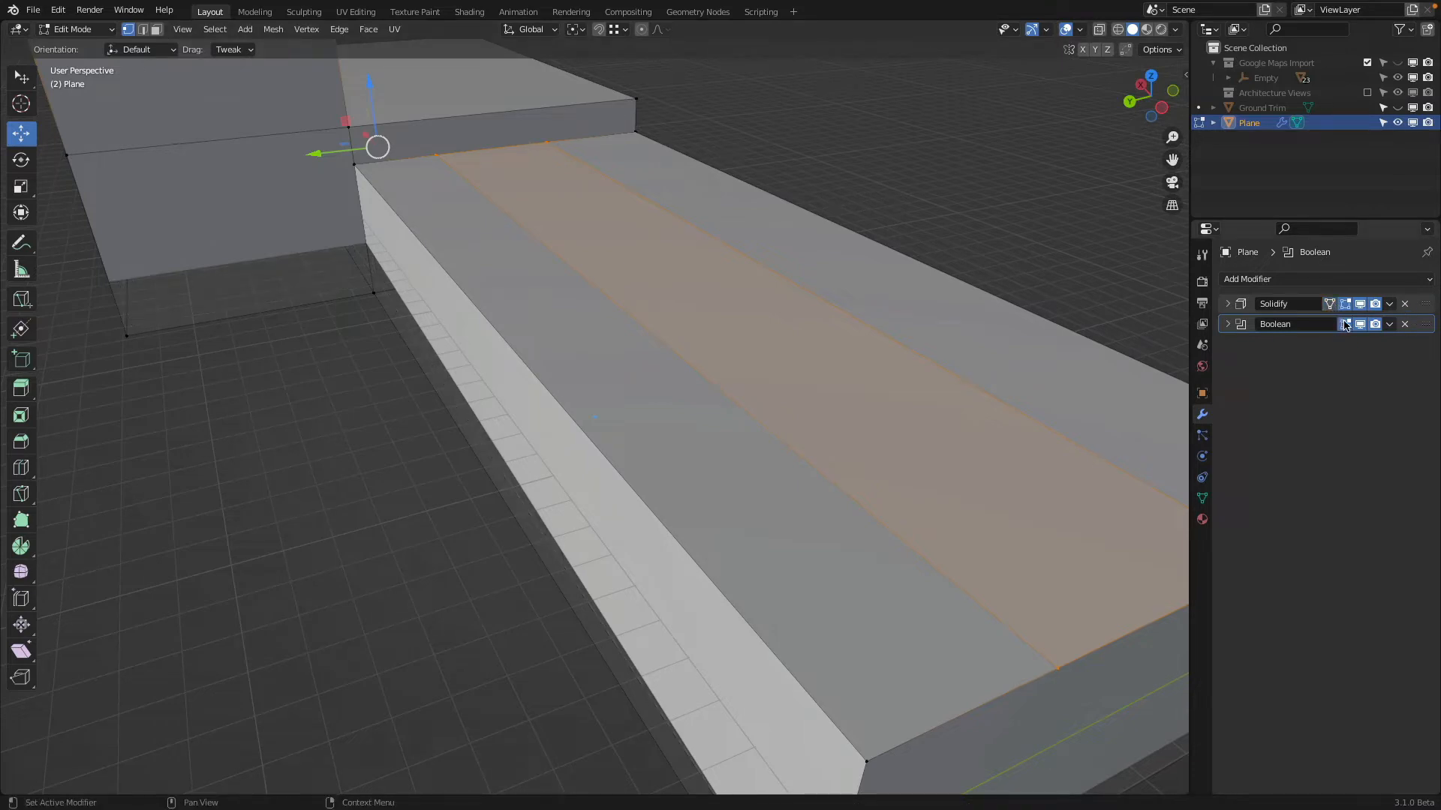
left_click(1345, 324)
key("k")
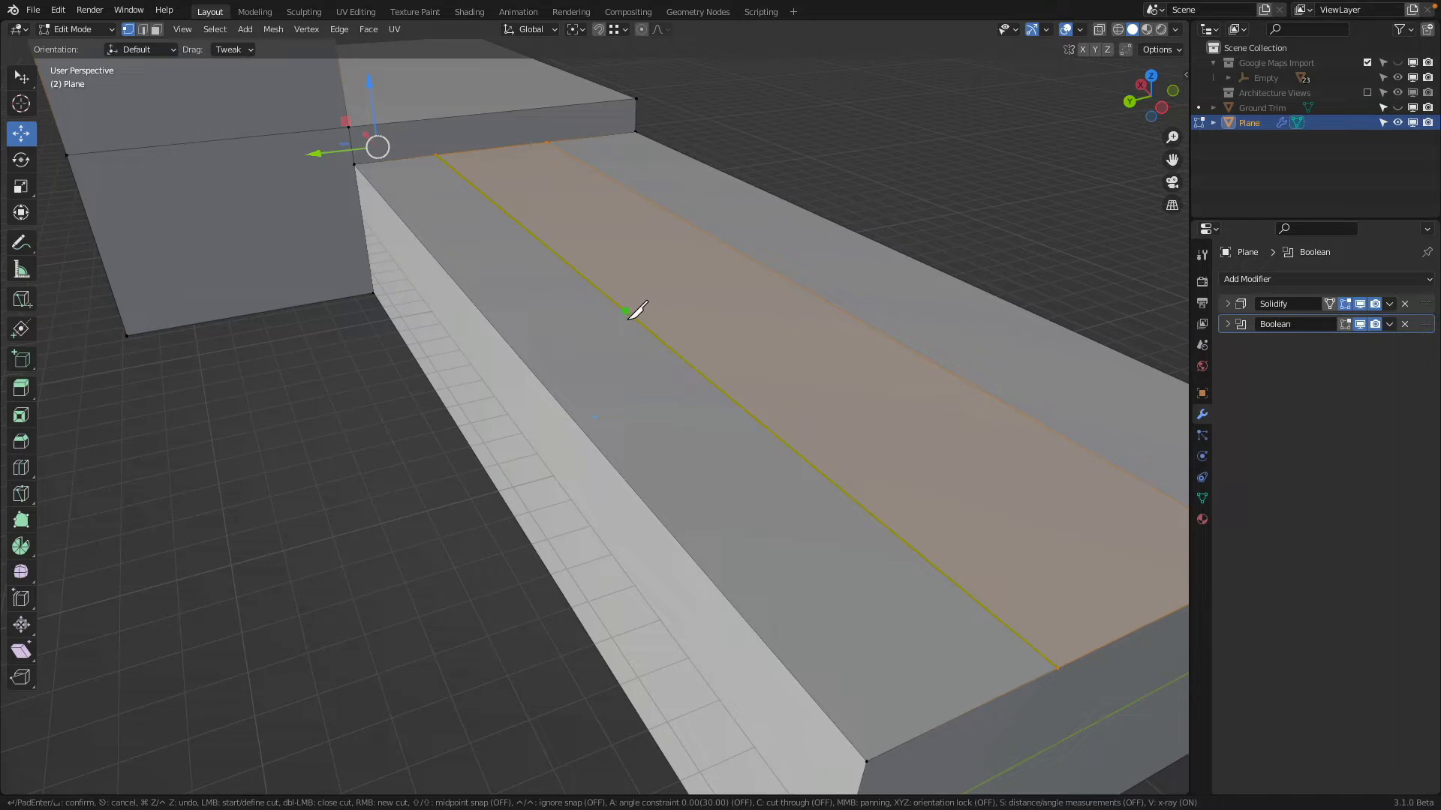
left_click(626, 311)
key("y")
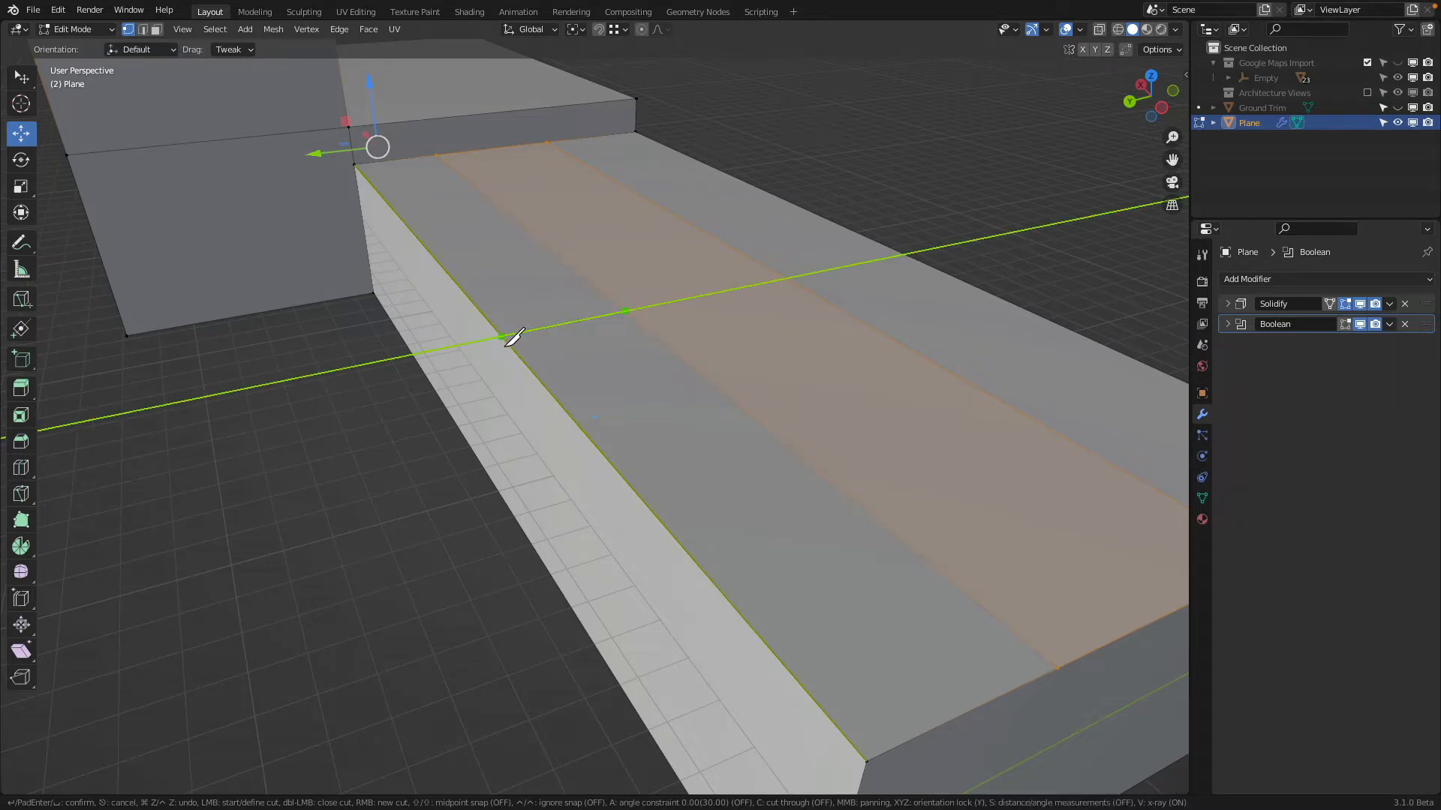
left_click(505, 344)
key("Return")
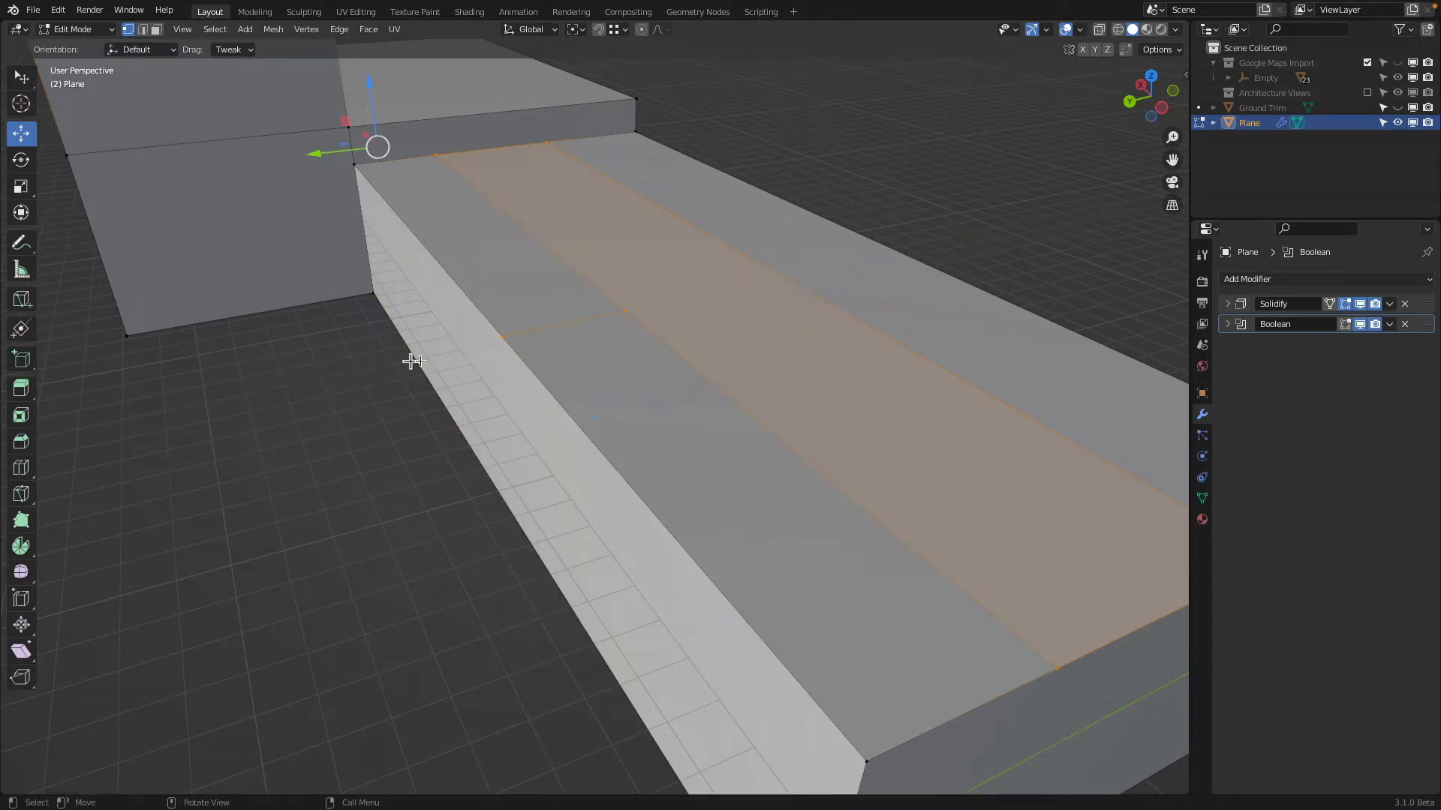
Select the outer roof strip's end-wall section in face mode and lower it about 1.03 m with Extrude Manifold
left_click(156, 29)
left_click(646, 359)
scroll(646, 359, "down", 4)
middle_click_drag(646, 358, 673, 337)
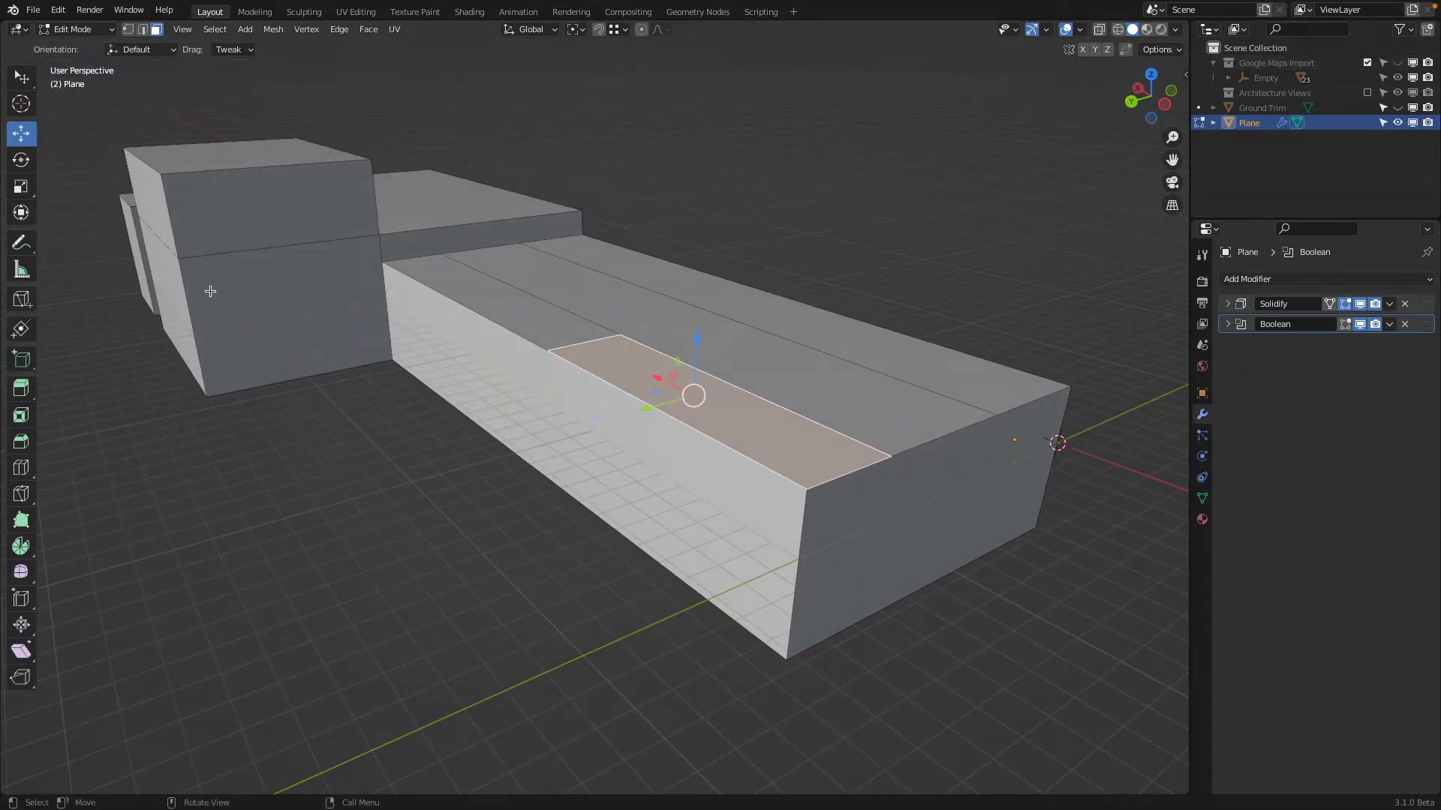
left_click(27, 394)
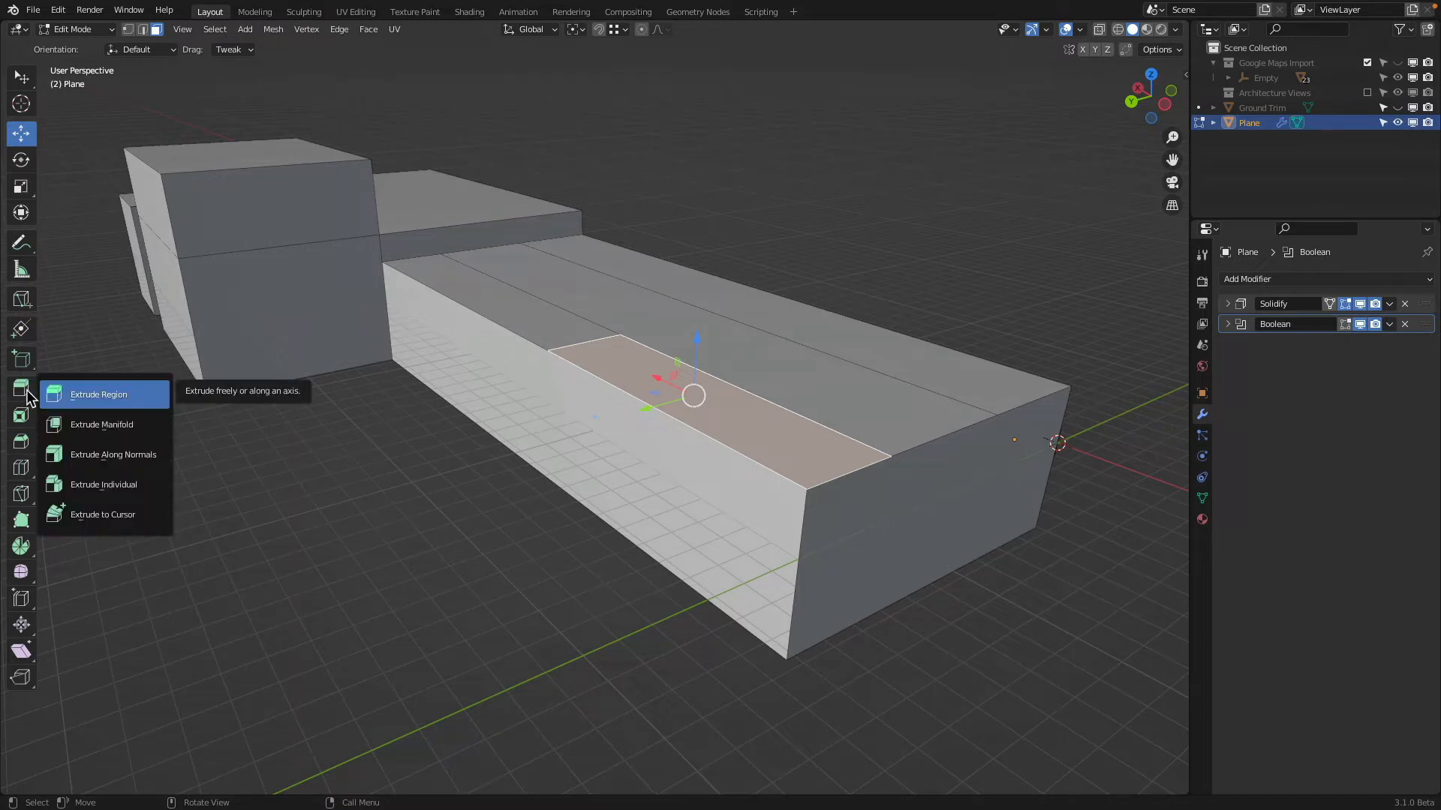
left_click(60, 421)
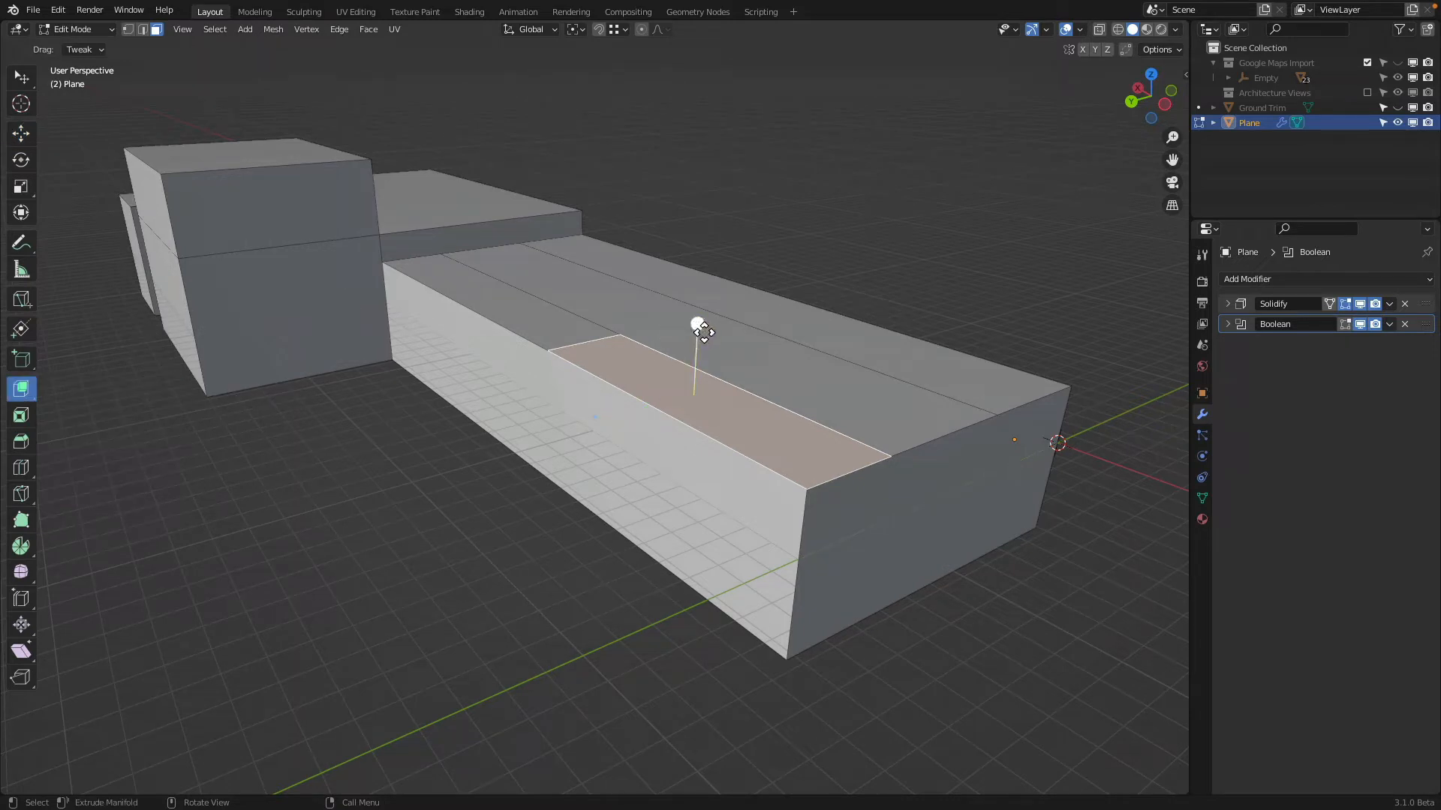
left_click_drag(698, 326, 708, 354)
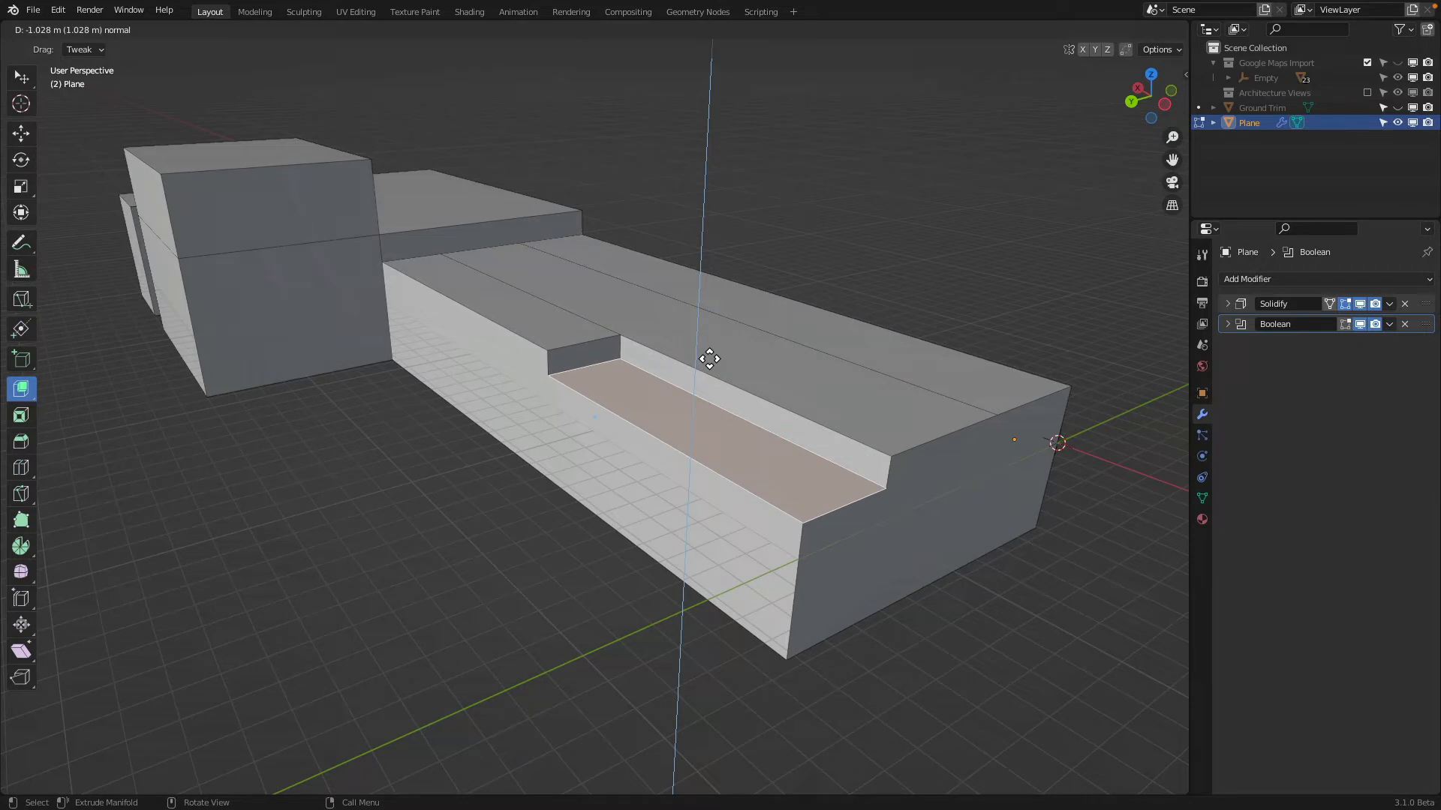
left_click_drag(709, 358, 710, 359)
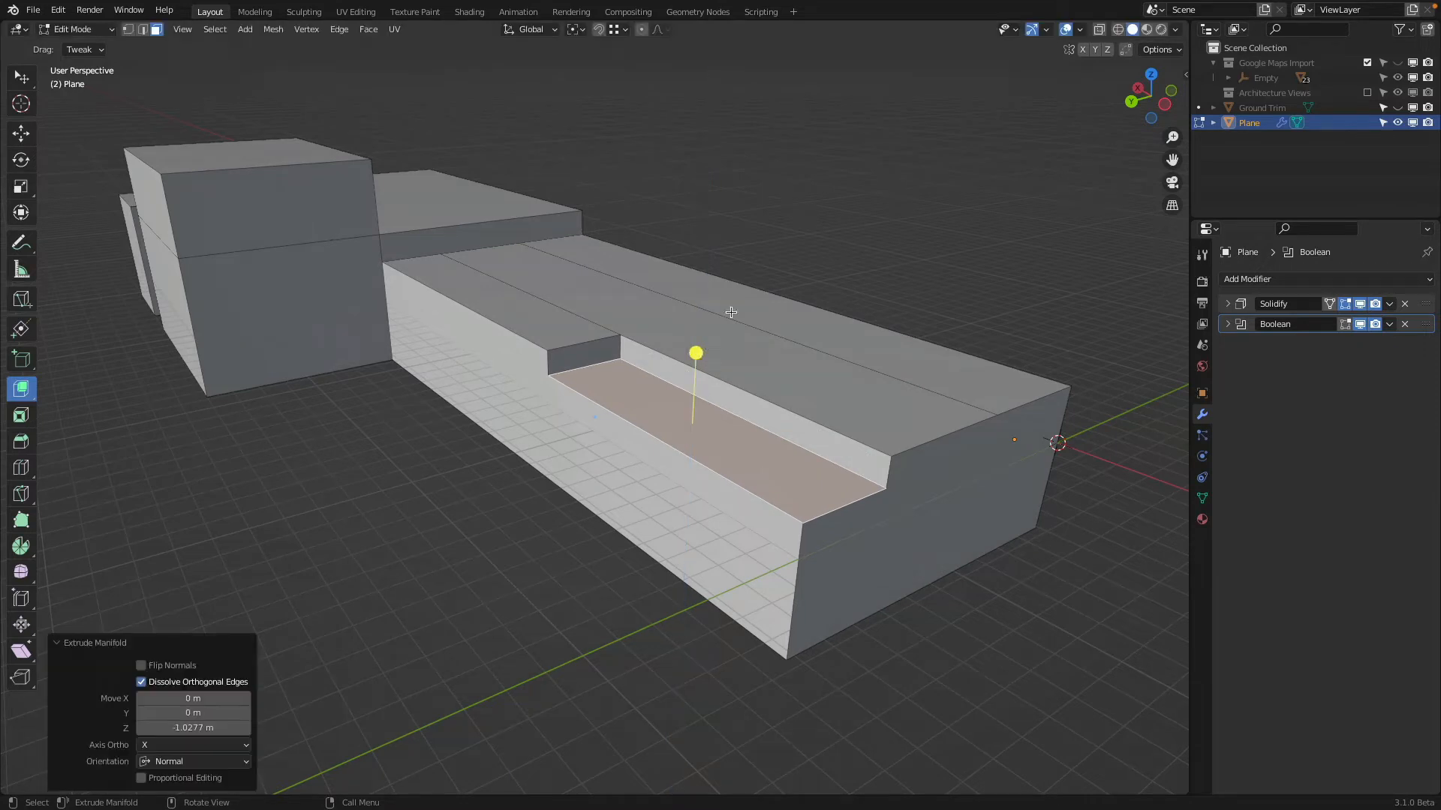
left_click(21, 390)
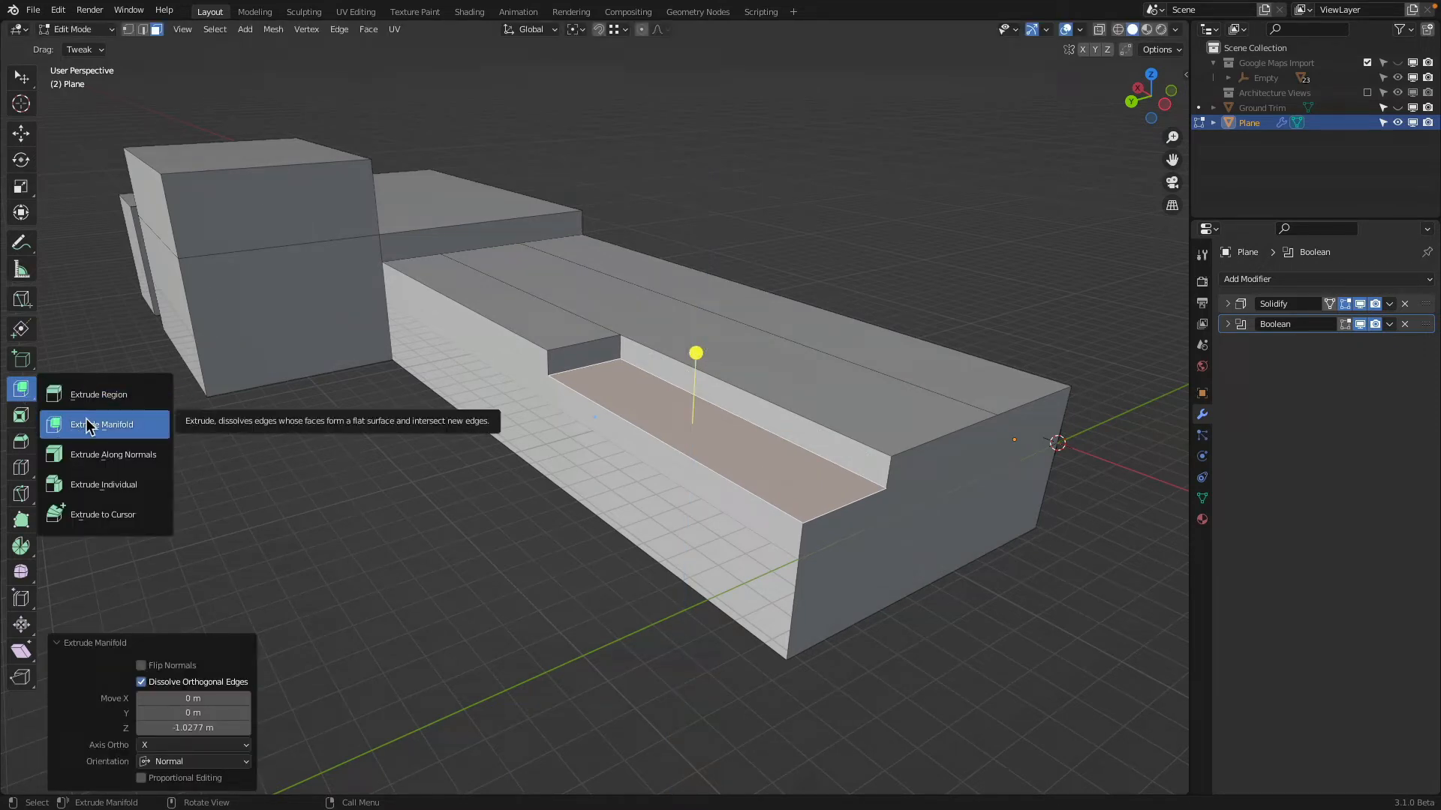
left_click(50, 423)
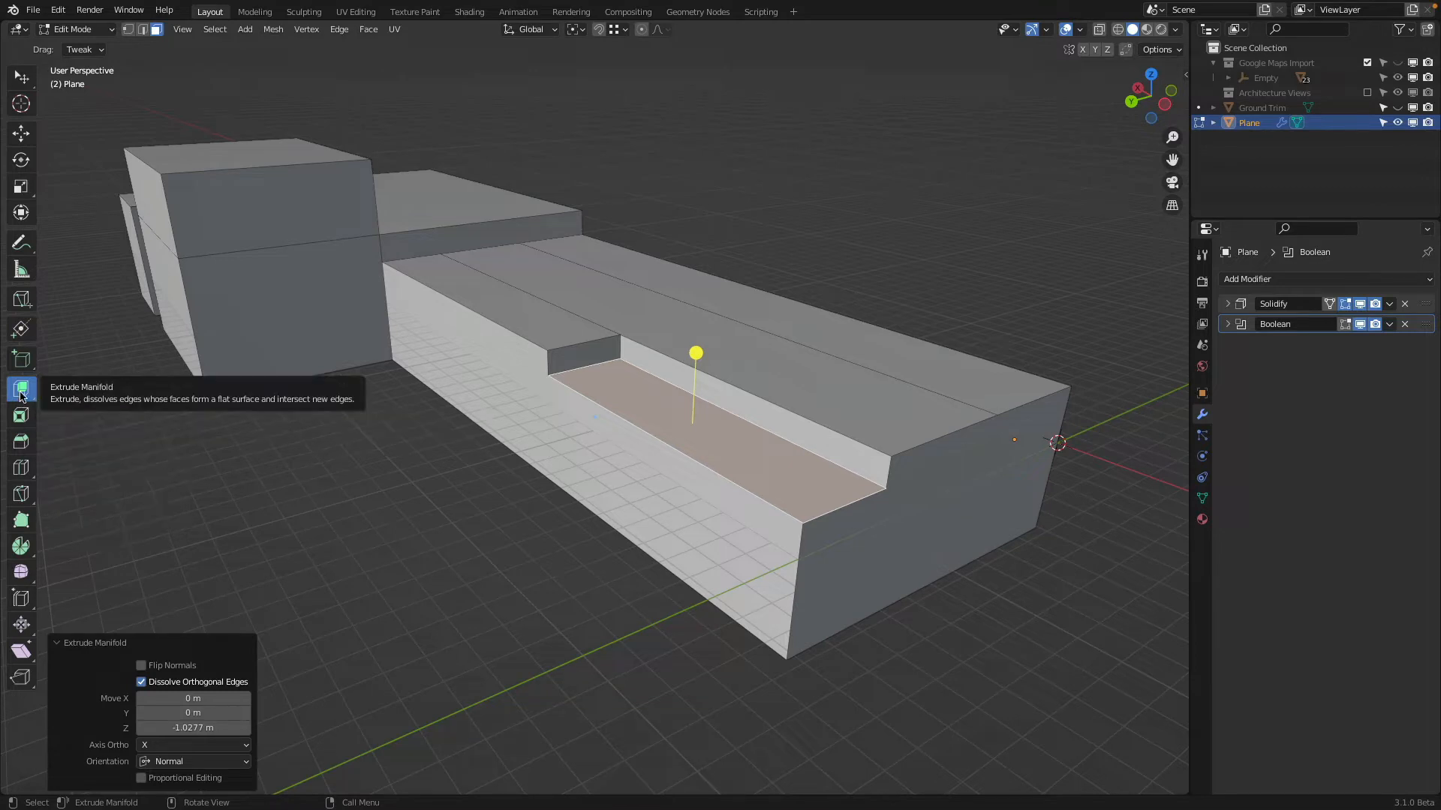
left_click(21, 78)
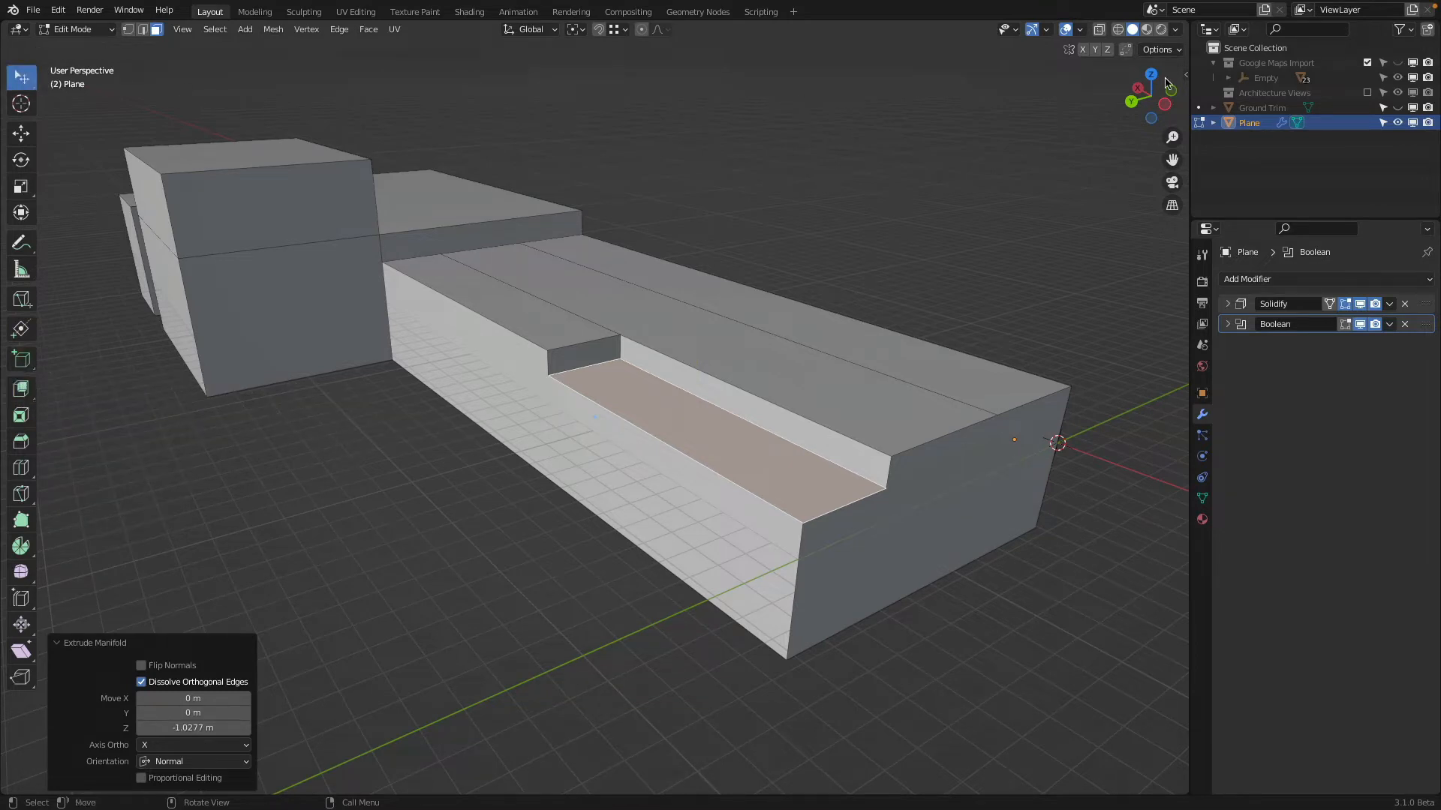
Show the Google Maps Import reference and move the vertical face between the outer strip's two levels along X to match it
left_click(1397, 63)
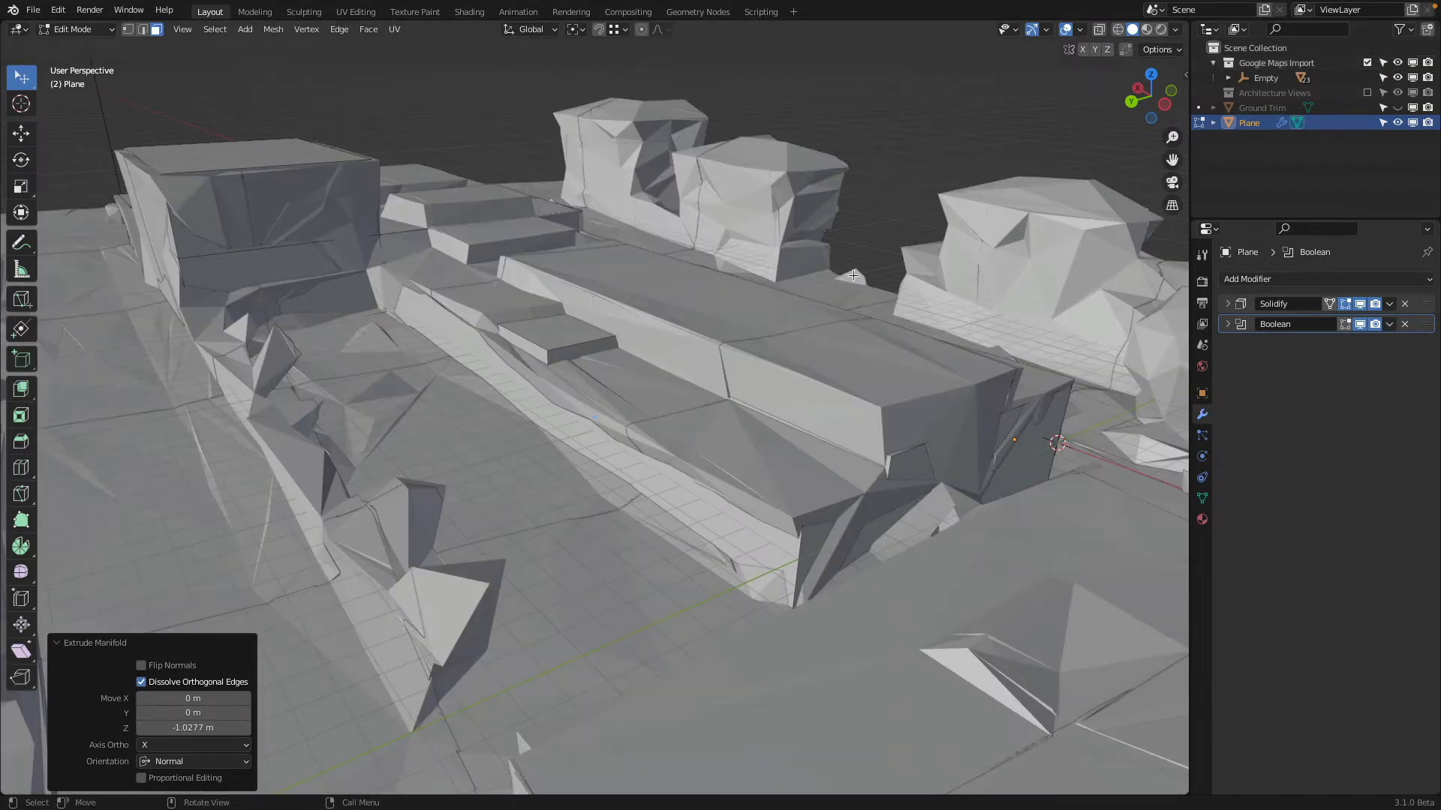
left_click(21, 133)
left_click_drag(708, 358, 723, 354)
left_click(580, 352)
left_click_drag(561, 333, 534, 323)
right_click(534, 322)
middle_click_drag(553, 333, 522, 333)
key("g")
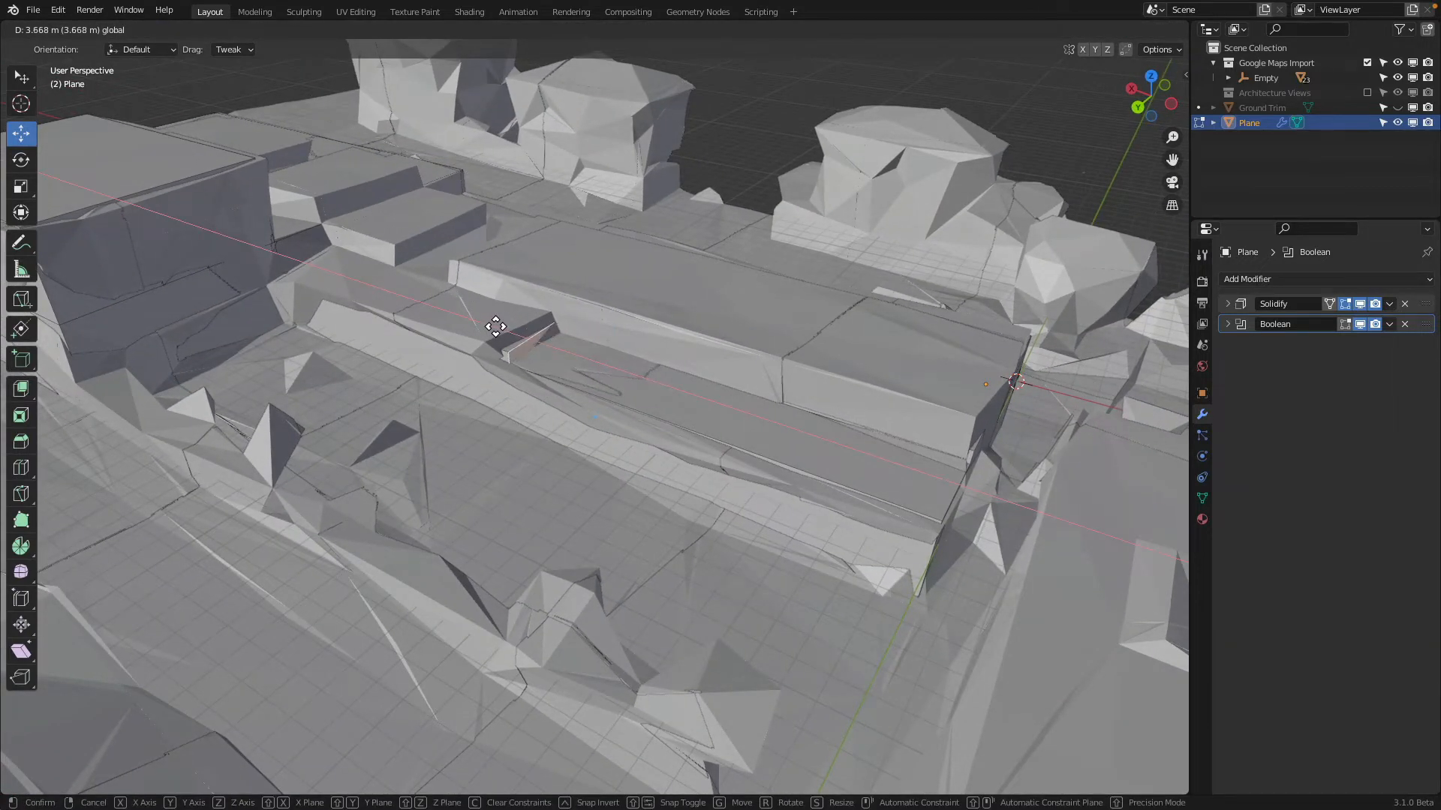
left_click_drag(495, 326, 494, 325)
middle_click_drag(517, 336, 505, 323)
Raise the lowered outer roof face slightly along Z to fit the reference, and select the strip's upper face beside the raised block
left_click(617, 366)
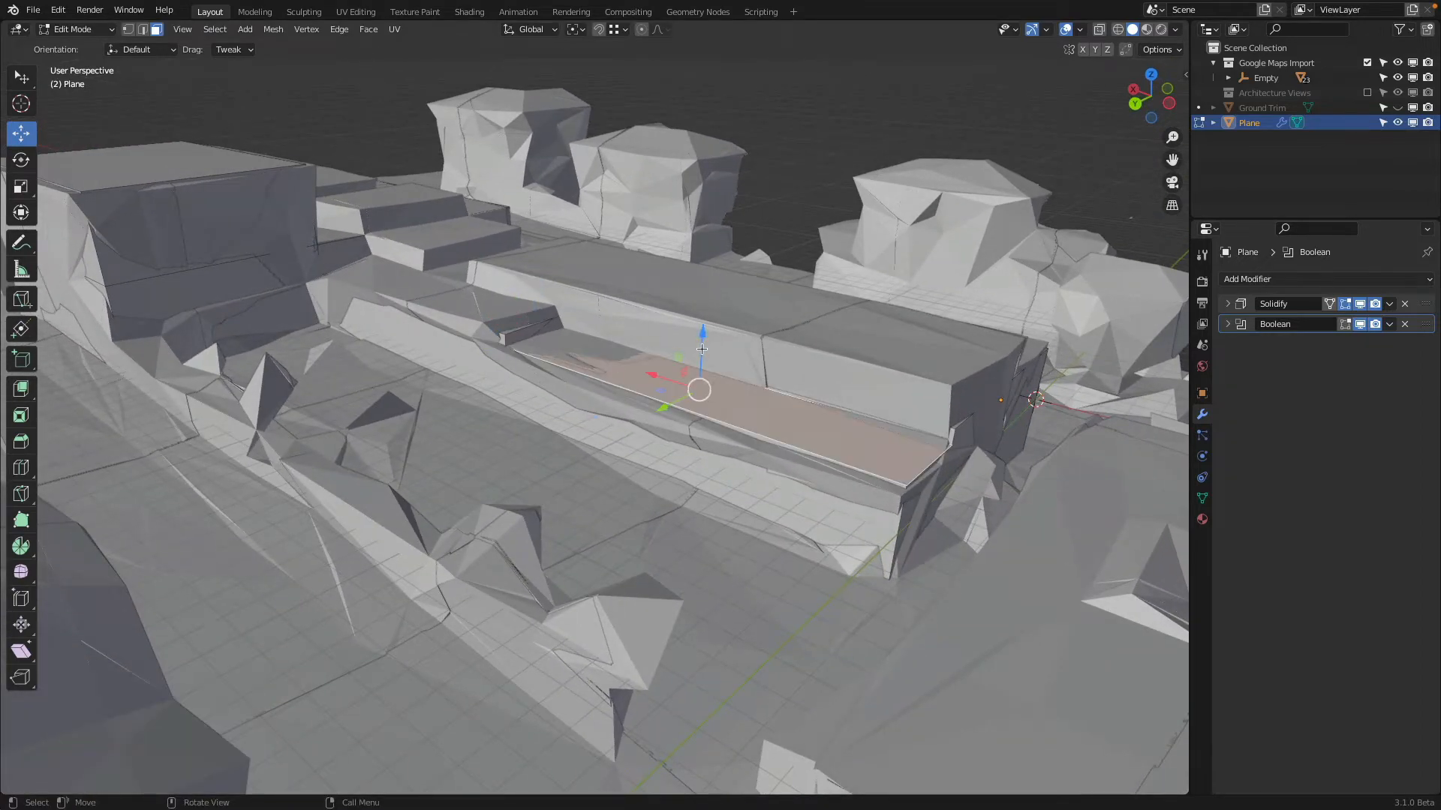
left_click_drag(703, 343, 707, 349)
left_click(513, 327)
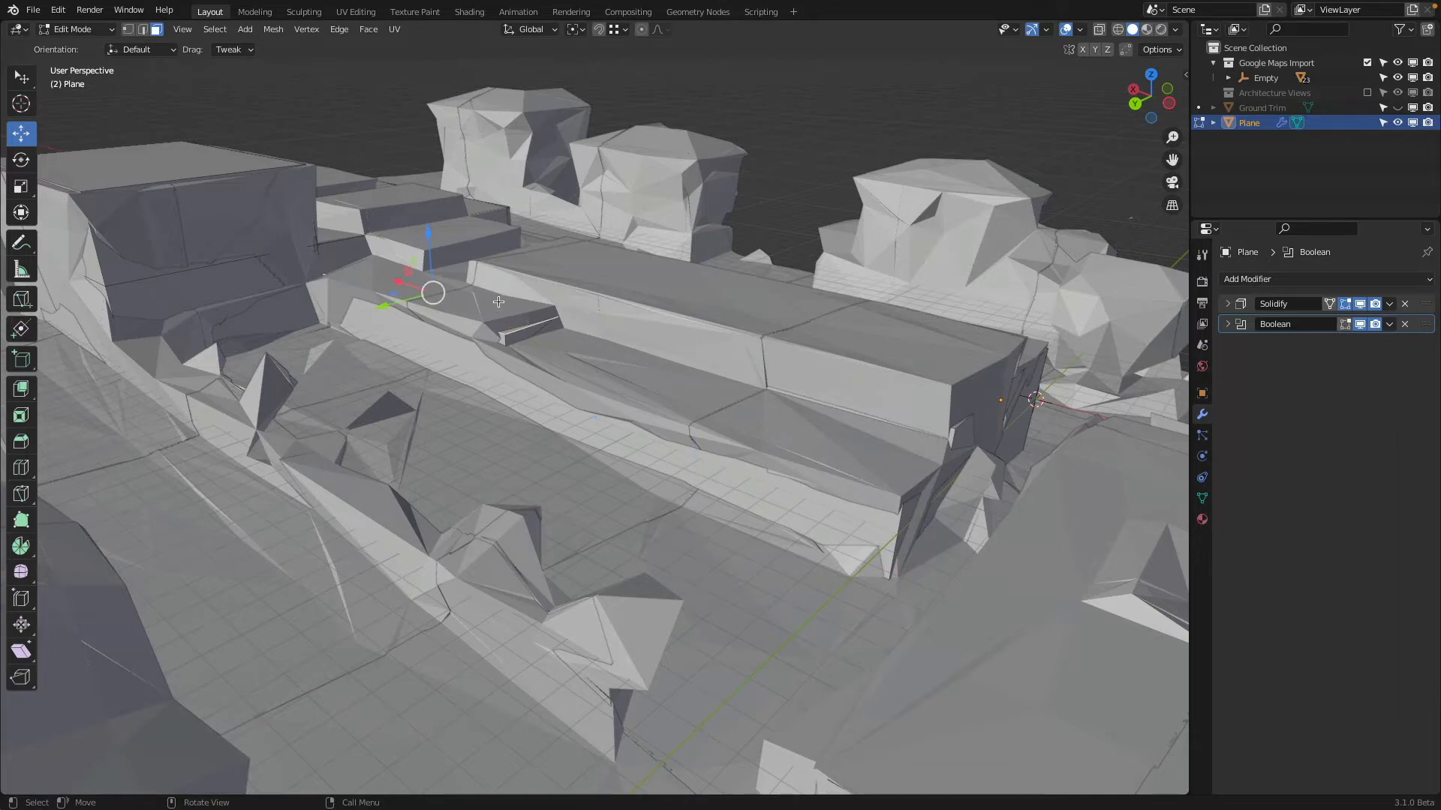
left_click(631, 385)
middle_click_drag(588, 369, 441, 319)
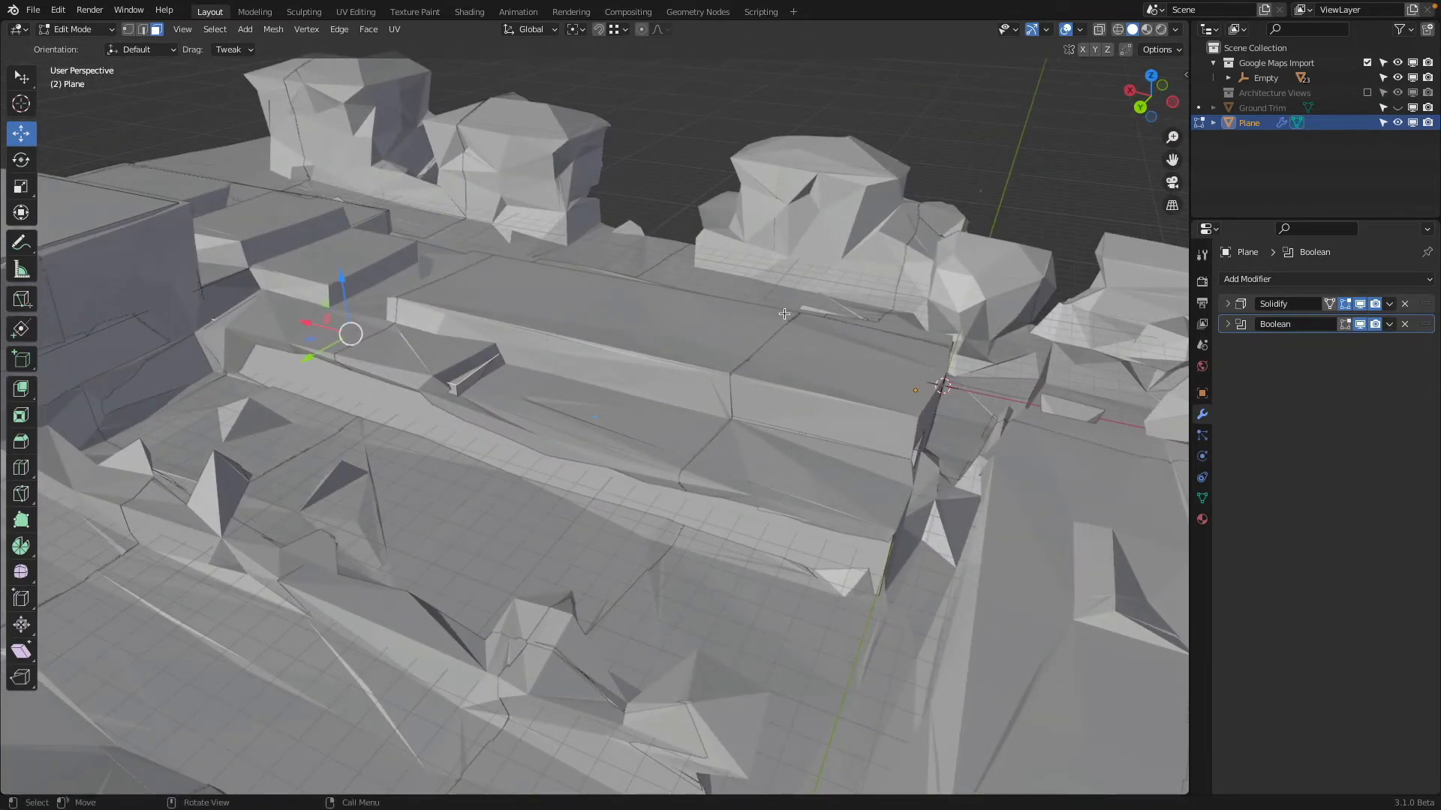
Exclude the Google Maps Import collection and knife-cut the low wing's central roof strip crosswise along Y
left_click(1367, 63)
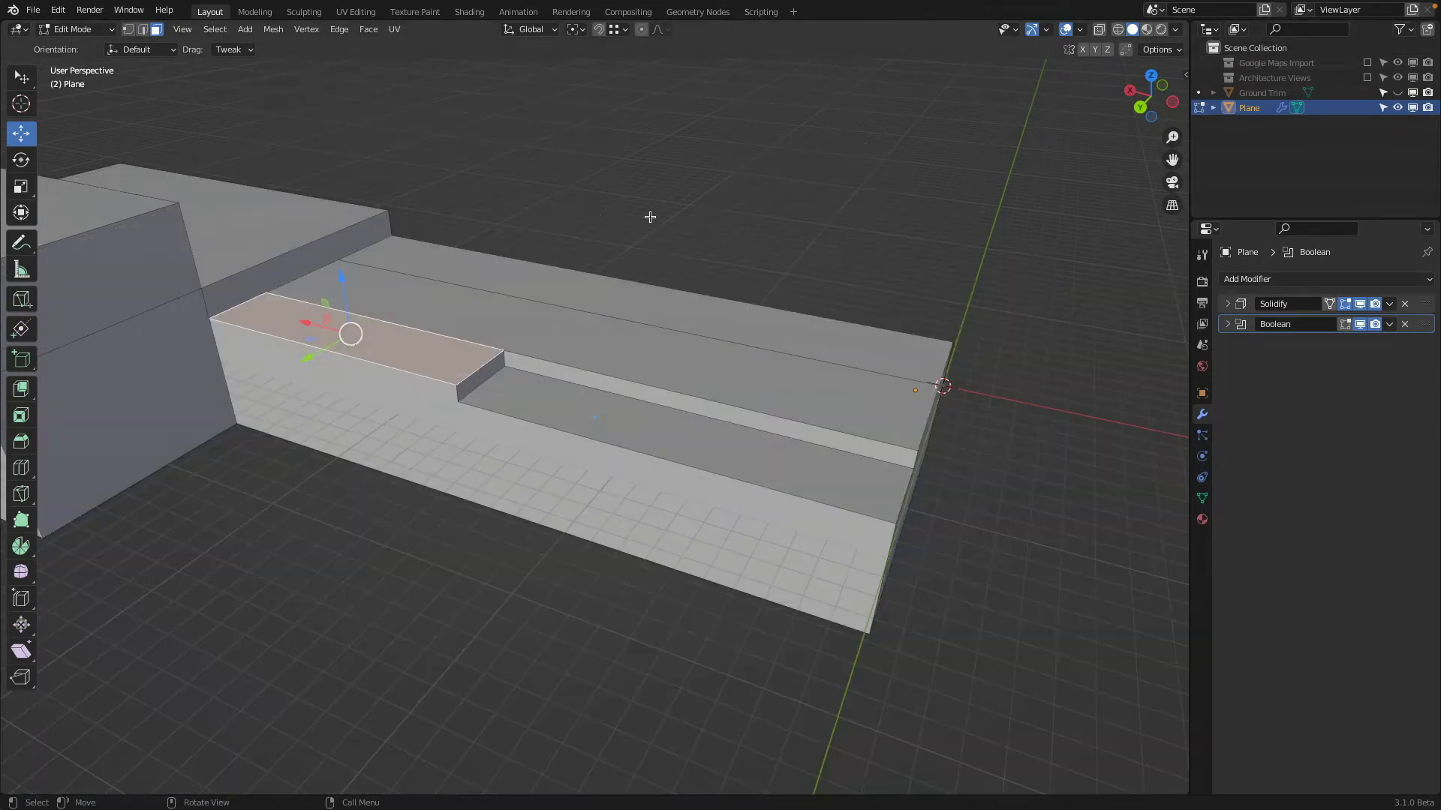
middle_click_drag(615, 217, 611, 242)
middle_click_drag(578, 249, 653, 279, "shift")
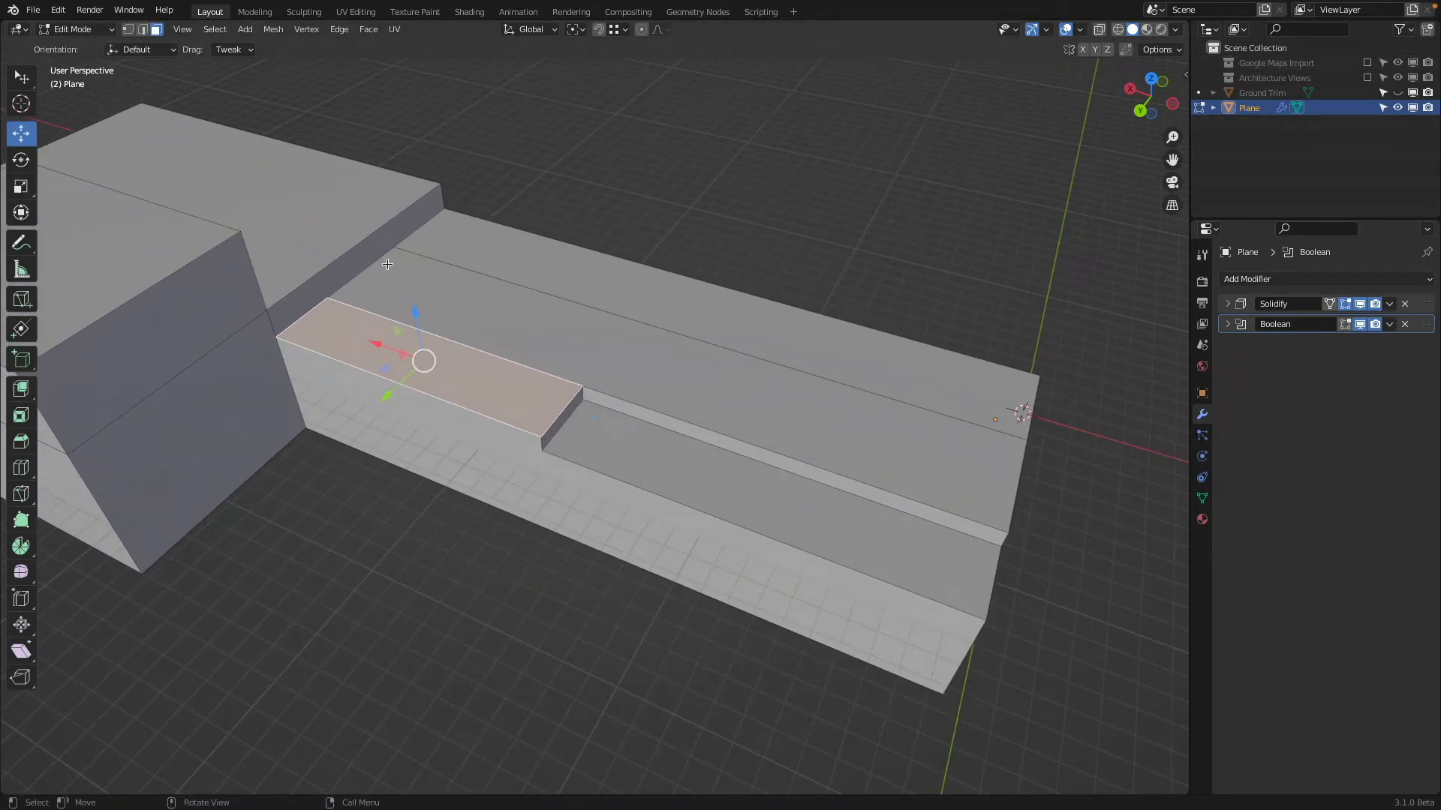
key("k")
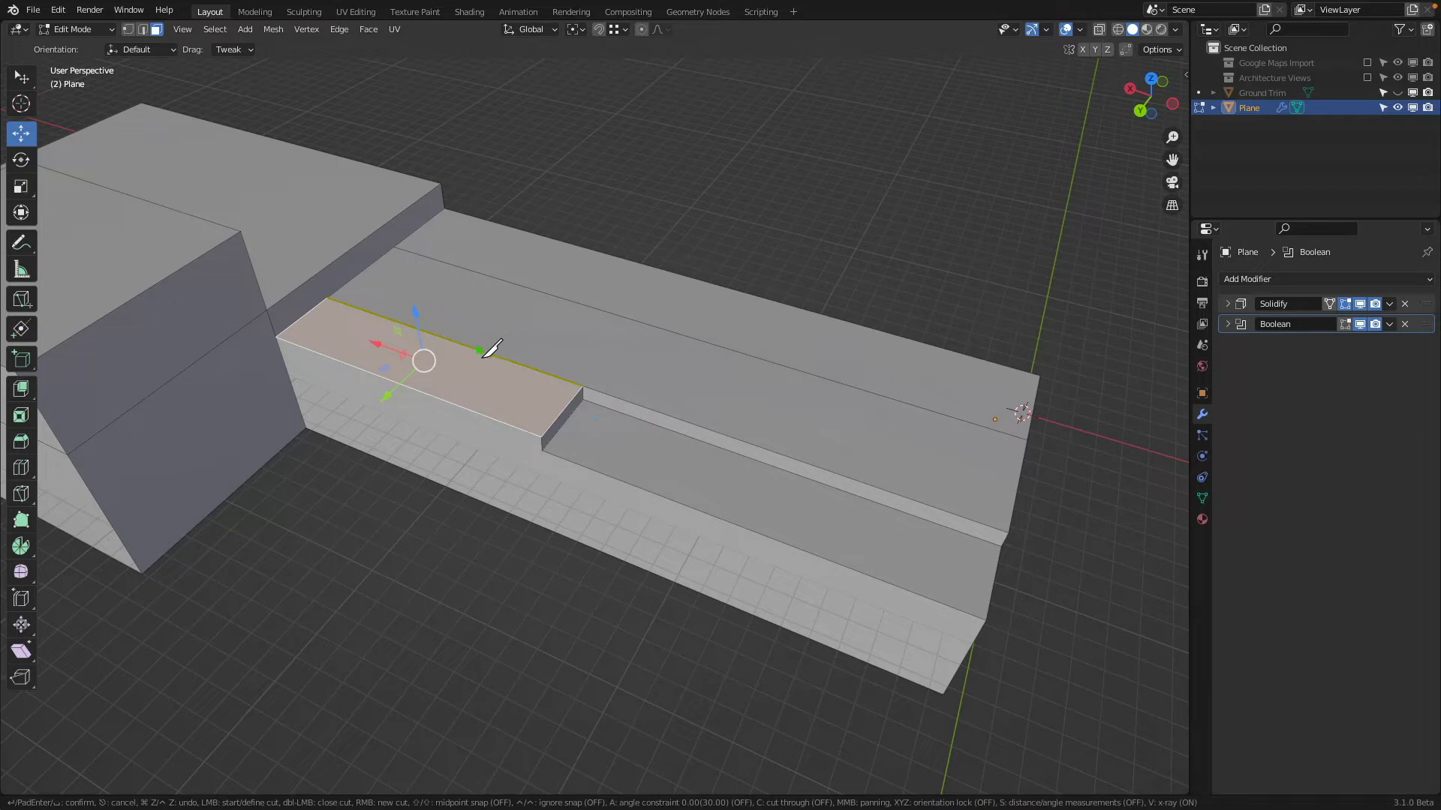
left_click(483, 355)
key("y")
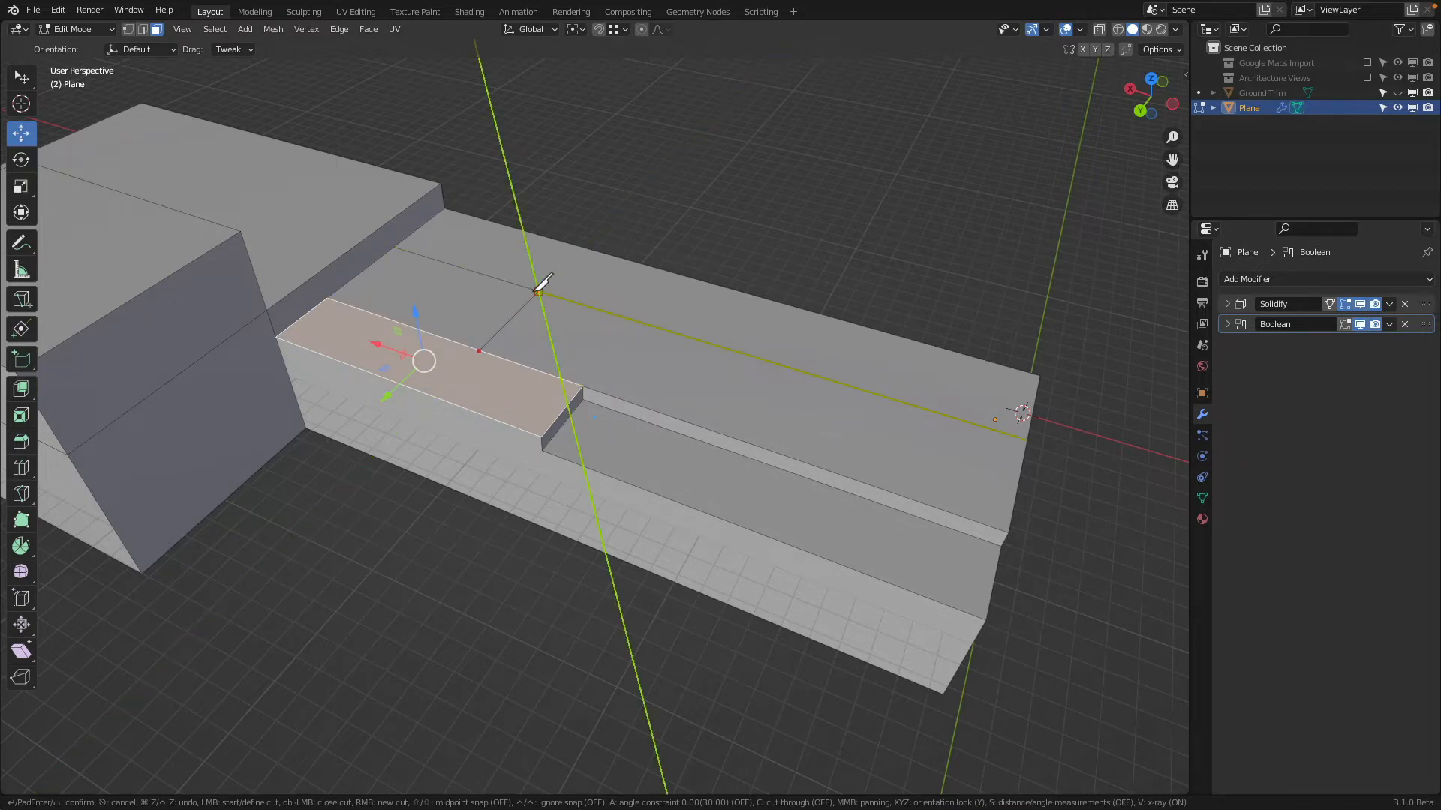
left_click(538, 291)
key("Return")
Extrude the central roof strip's section towards the end wall upward by about 1.31 m
left_click(586, 354)
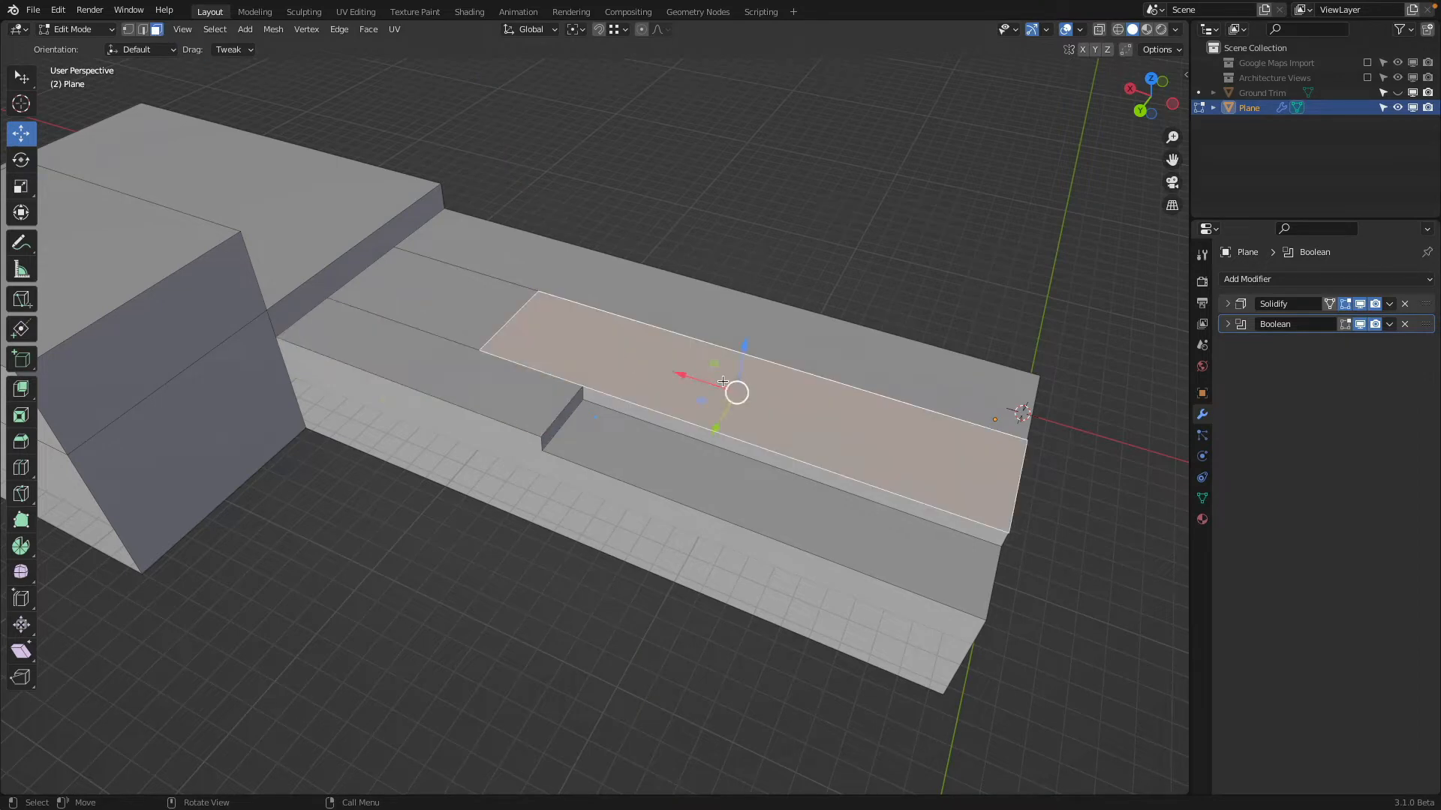
middle_click_drag(587, 354, 809, 316)
key("e")
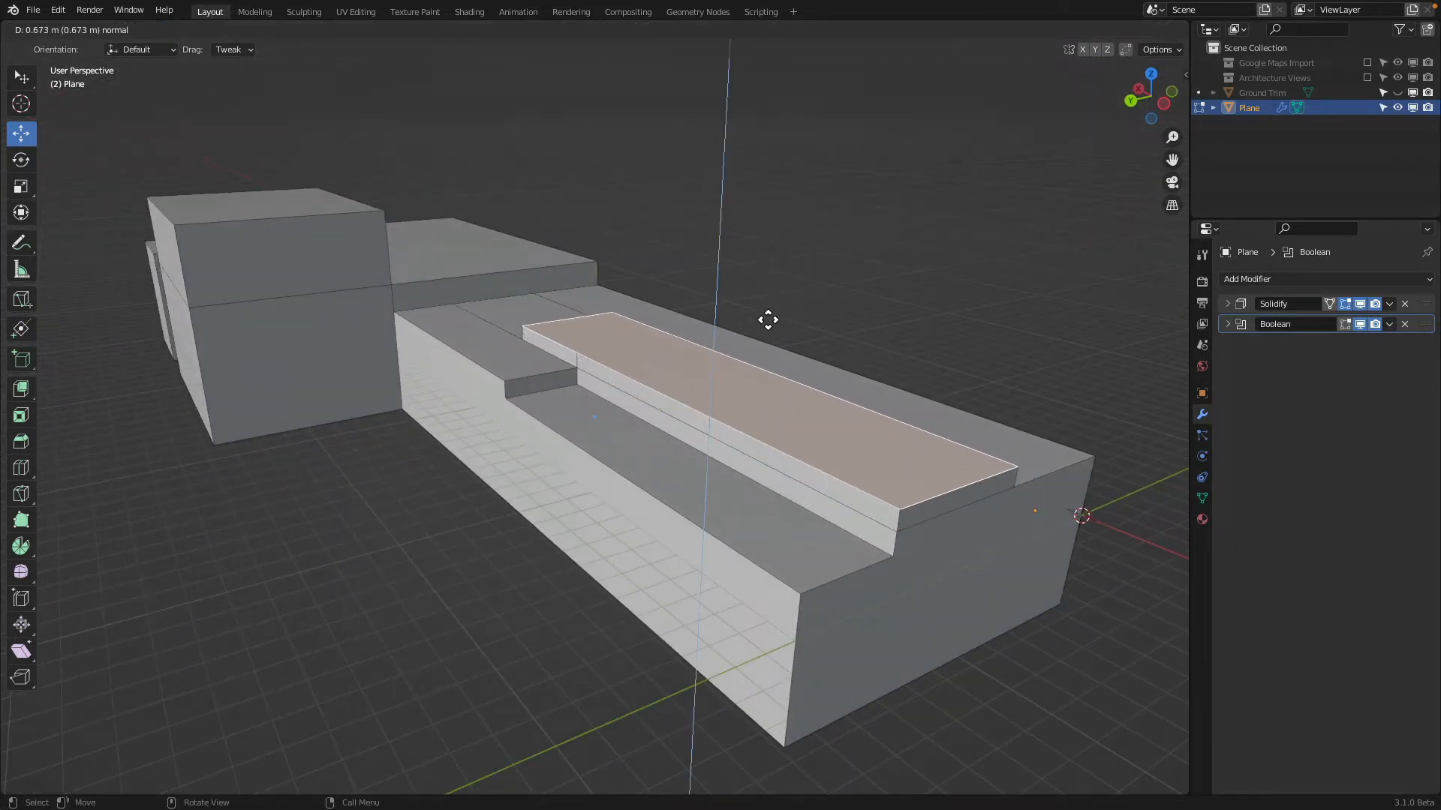
left_click(808, 287)
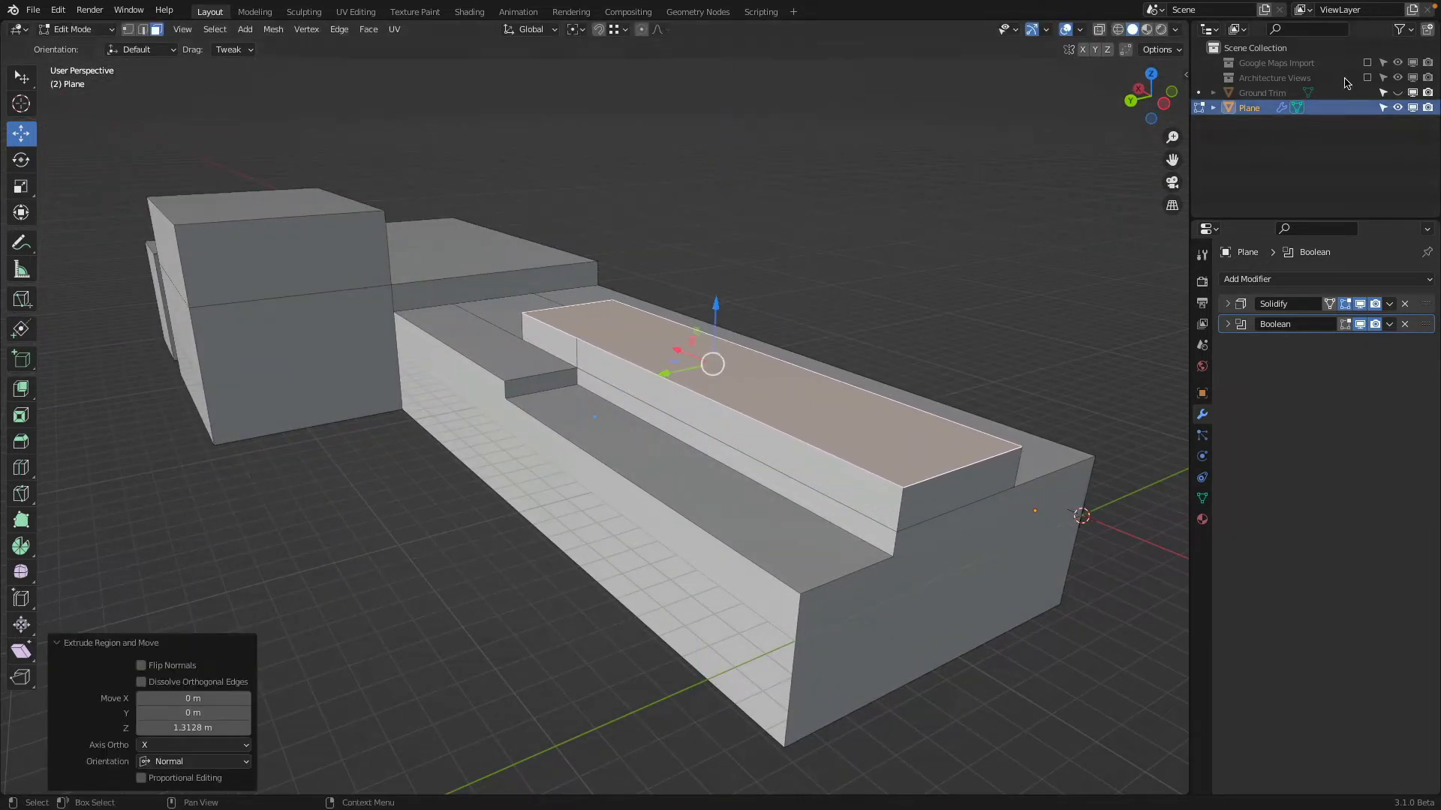
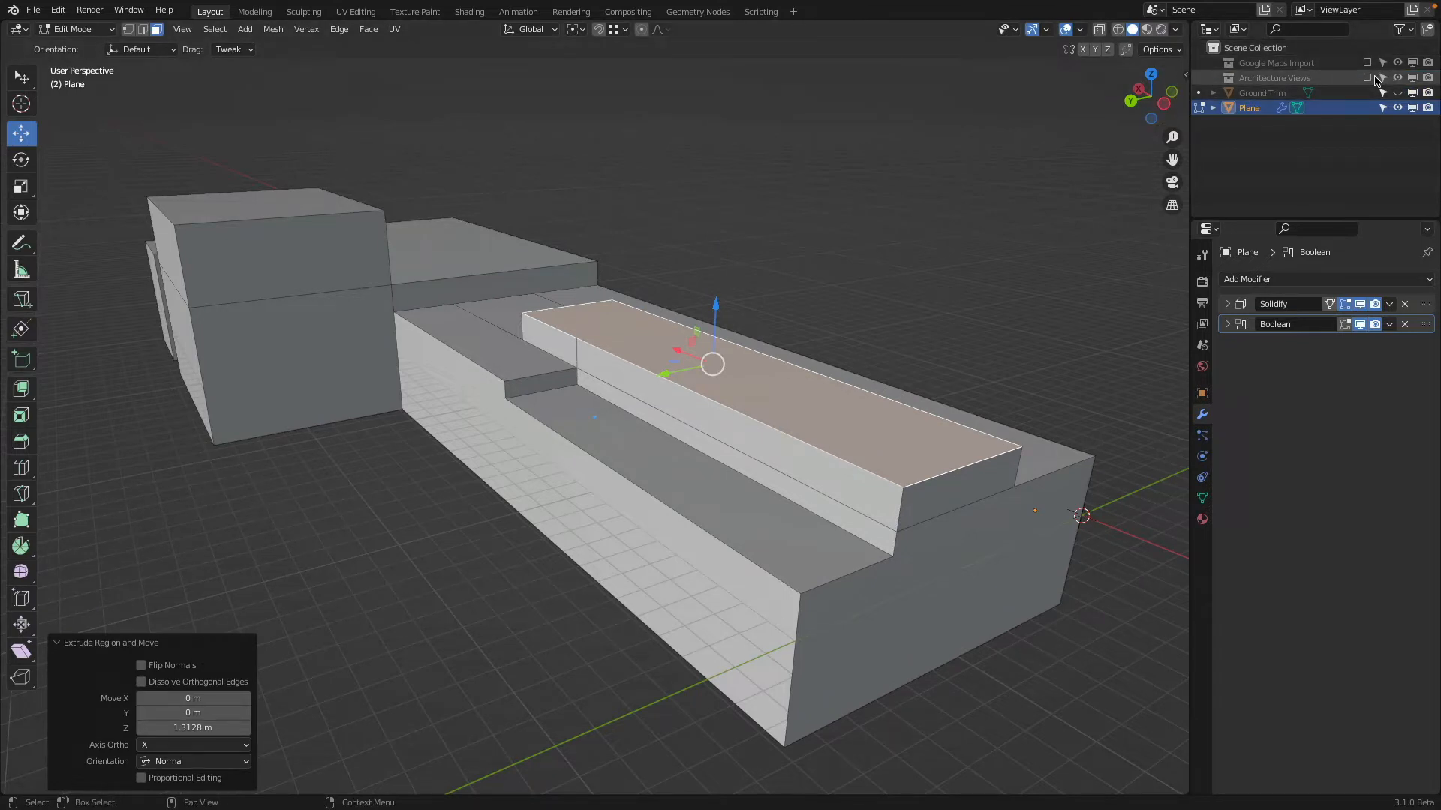
Show the Architecture Views references and raise the central block's top face about 0.2 m along Z to match the elevation
left_click(1367, 77)
left_click(1164, 104)
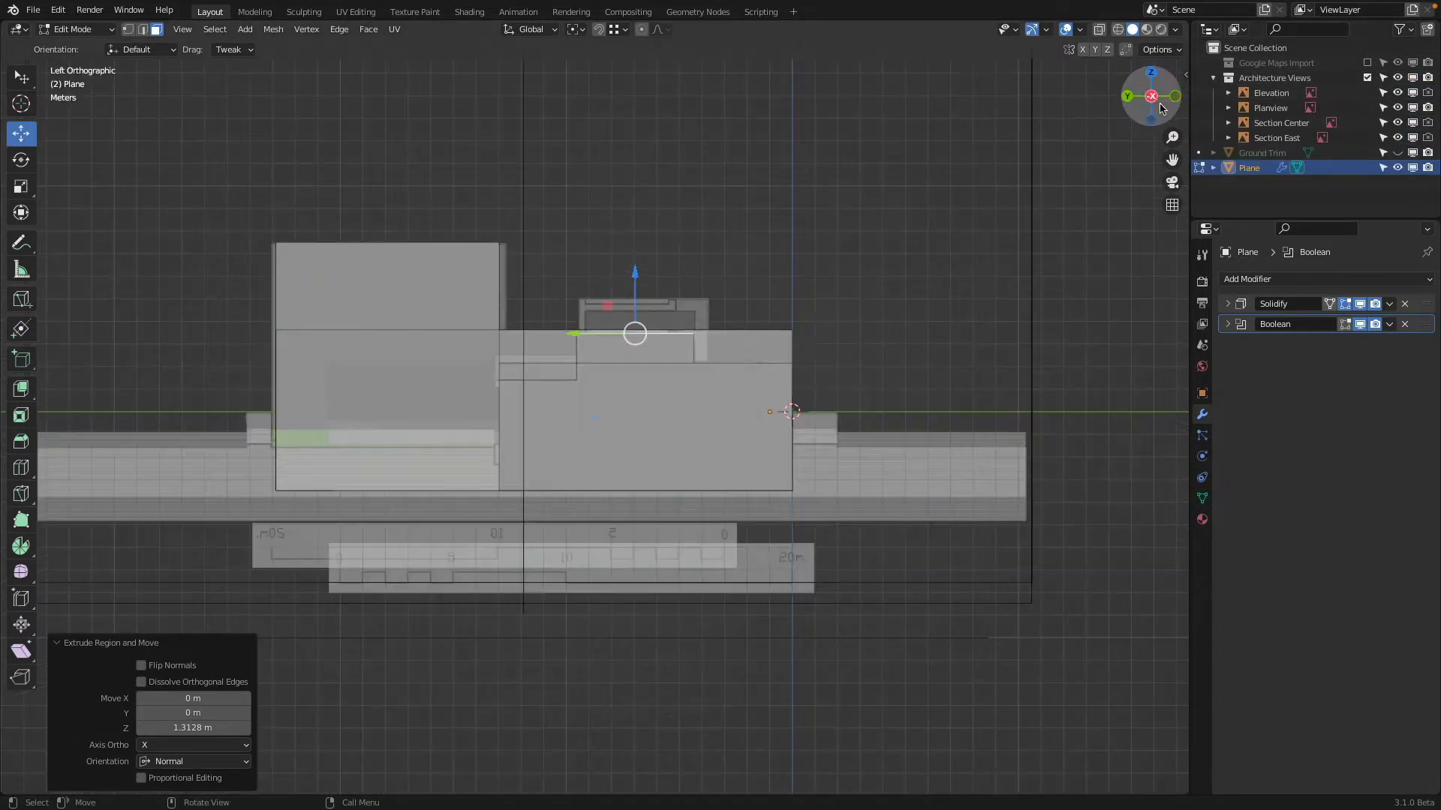
left_click(1174, 97)
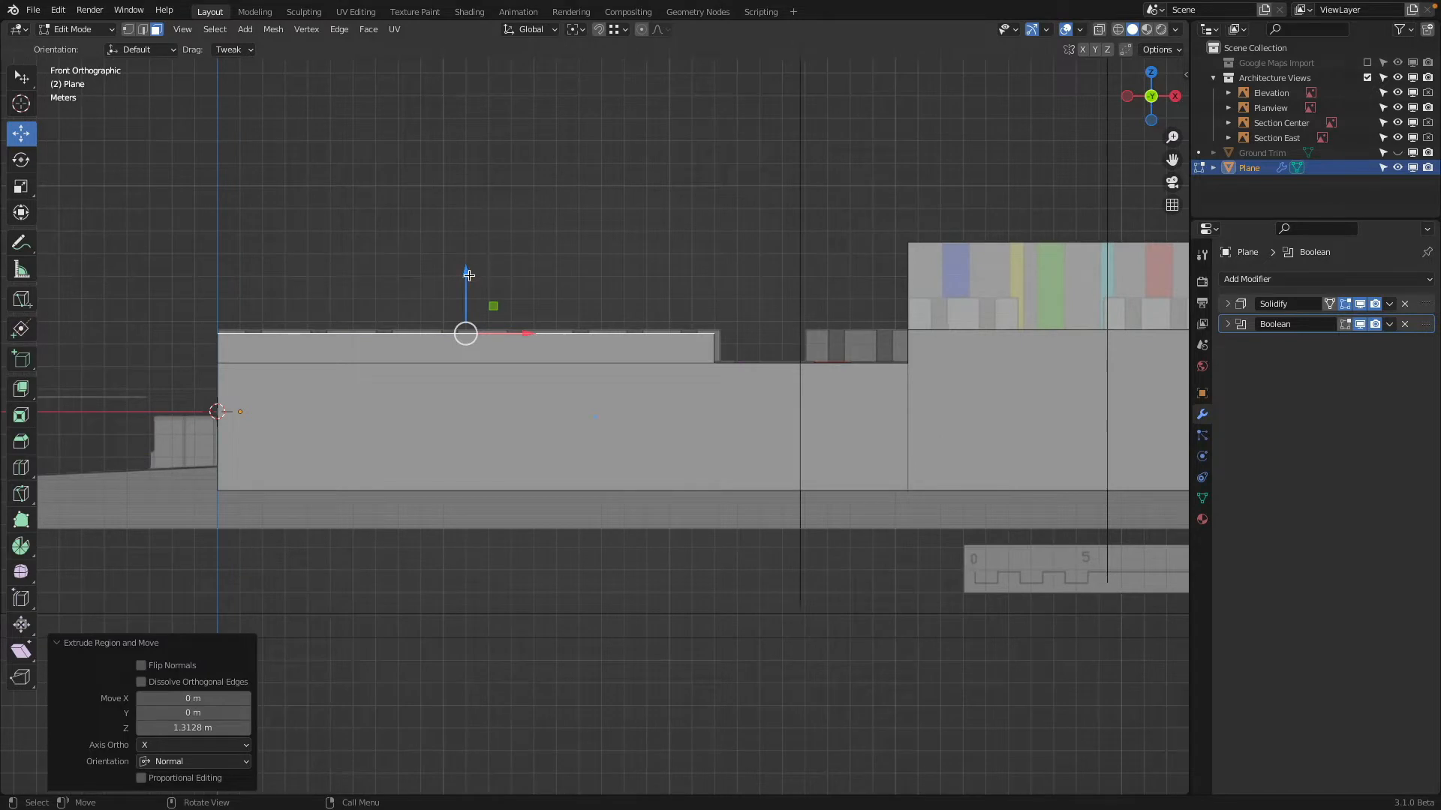
left_click_drag(469, 276, 480, 283)
scroll(767, 340, "up", 1)
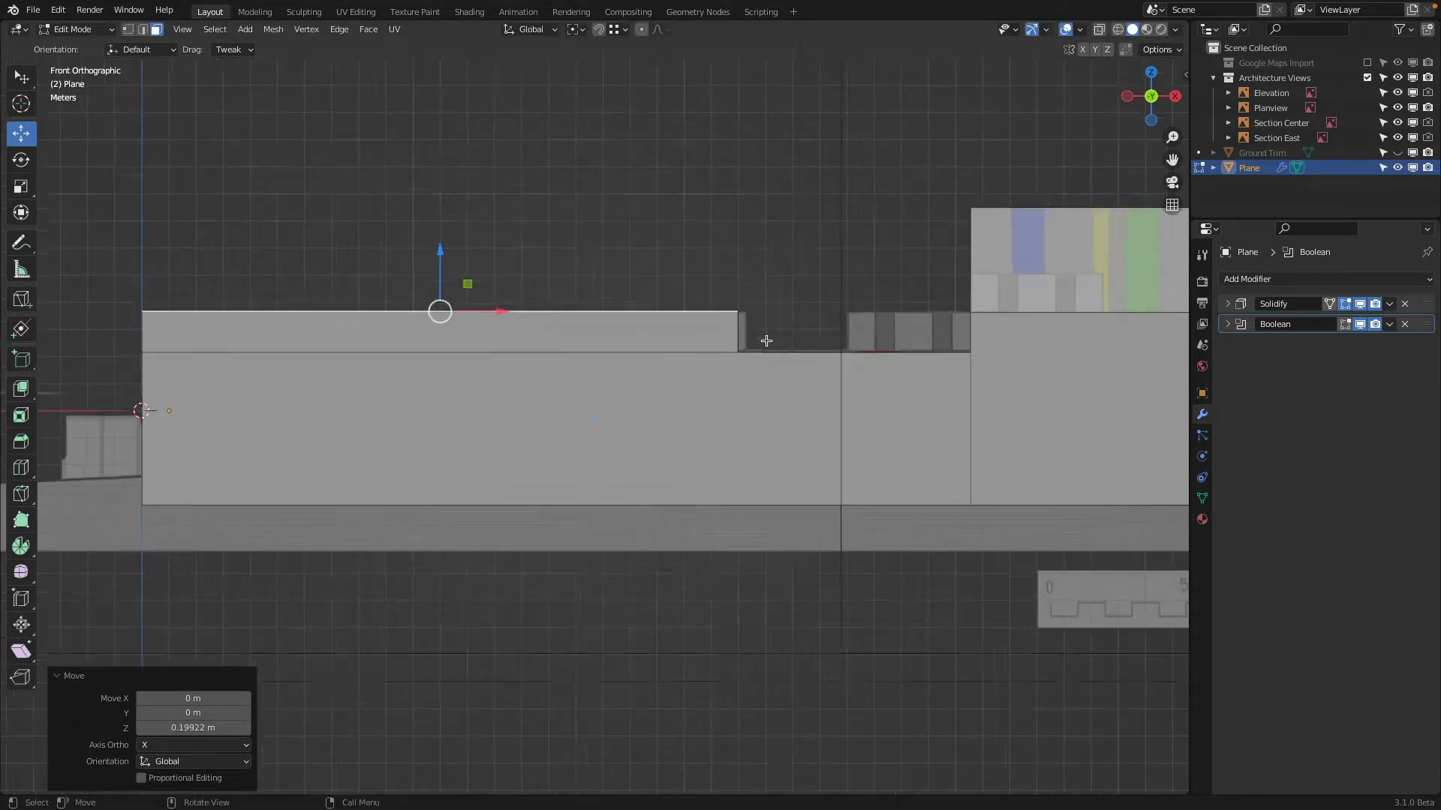
Move the central block's end face that looks towards the tall building along X to match the elevation drawing
scroll(766, 340, "up", 5)
middle_click_drag(547, 327, 504, 335)
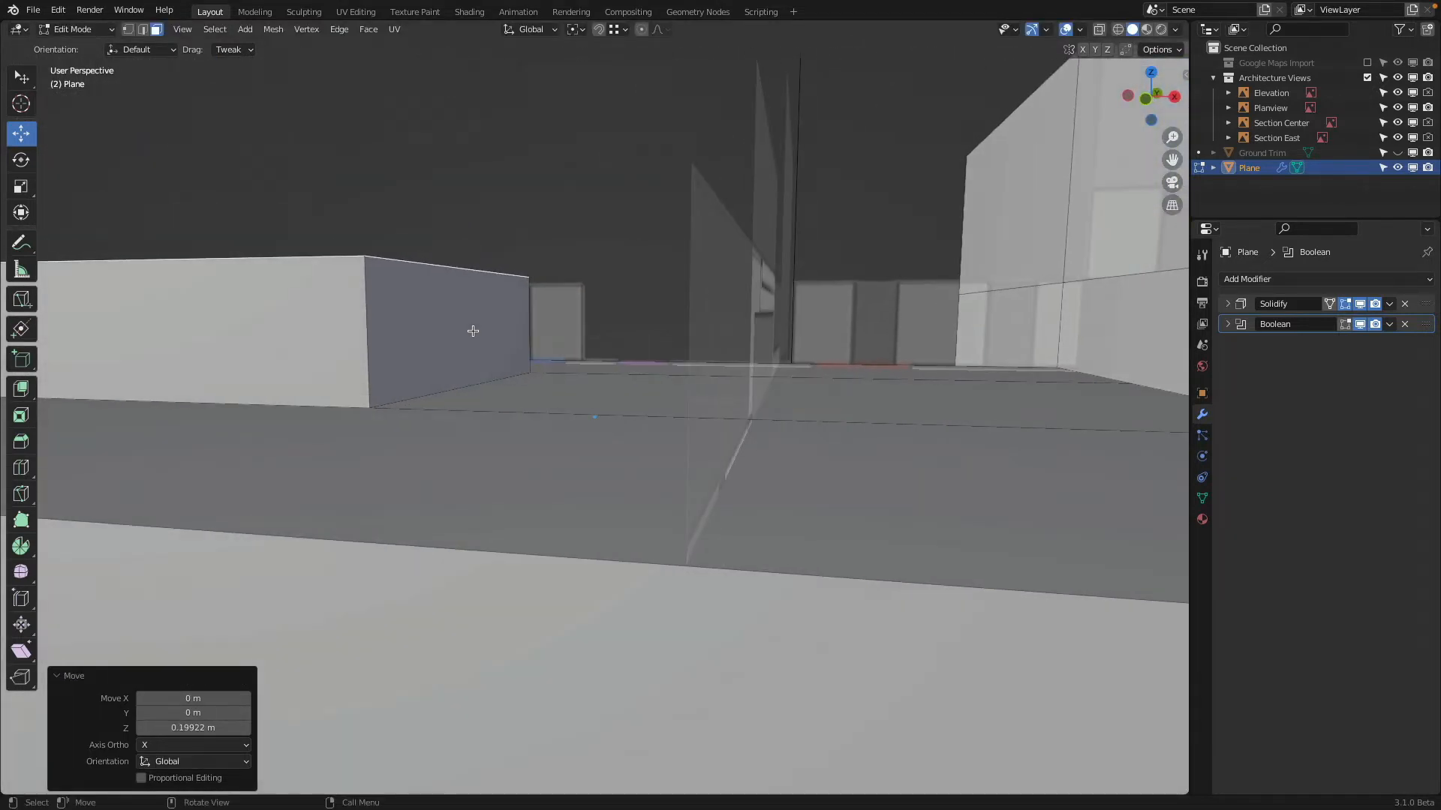
left_click(473, 331)
left_click(1150, 101)
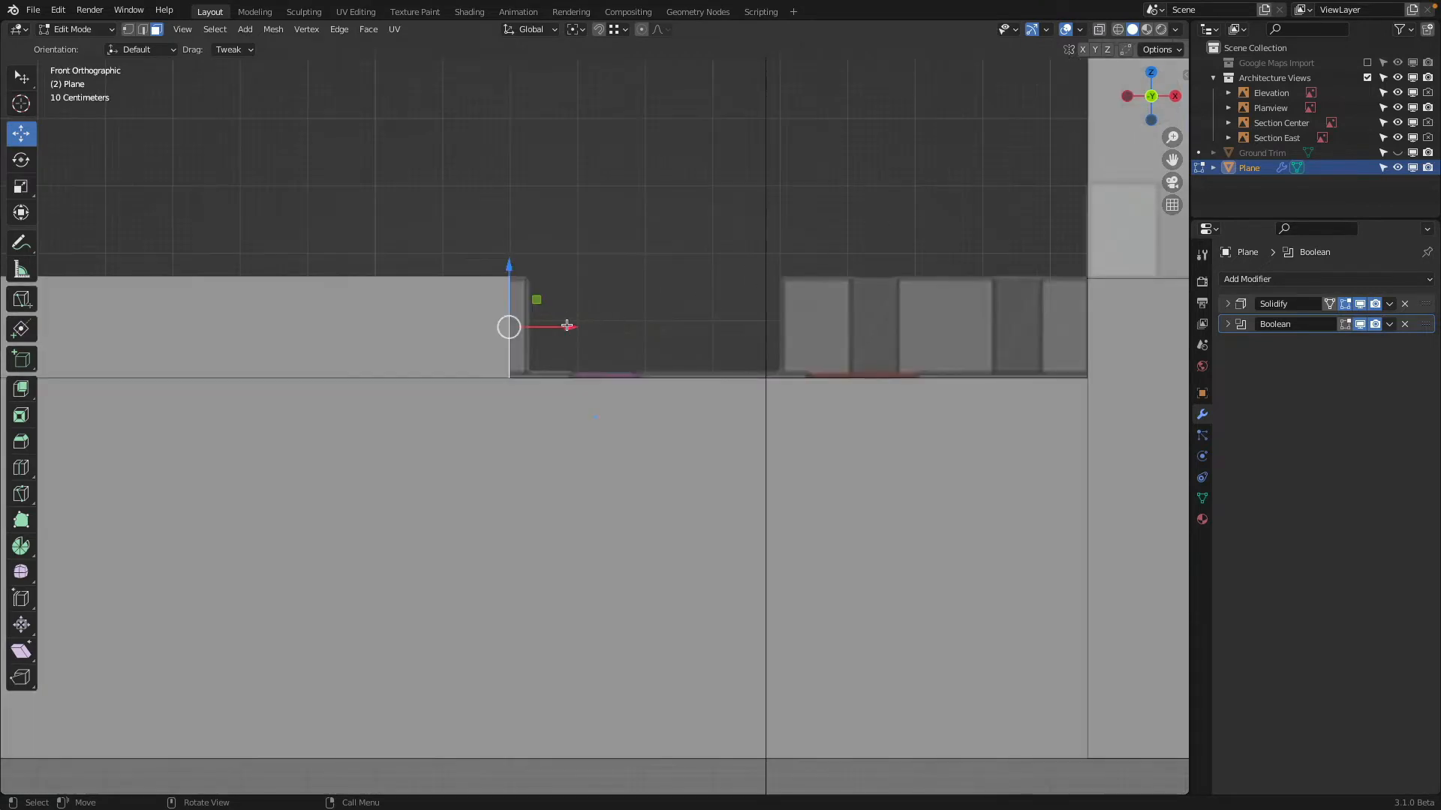
left_click_drag(566, 328, 592, 335)
scroll(473, 293, "down", 5)
Knife-cut the low central roof face between the raised block and the main building crosswise along Y
middle_click_drag(473, 292, 684, 437)
left_click(681, 411)
scroll(665, 440, "up", 3)
key("k")
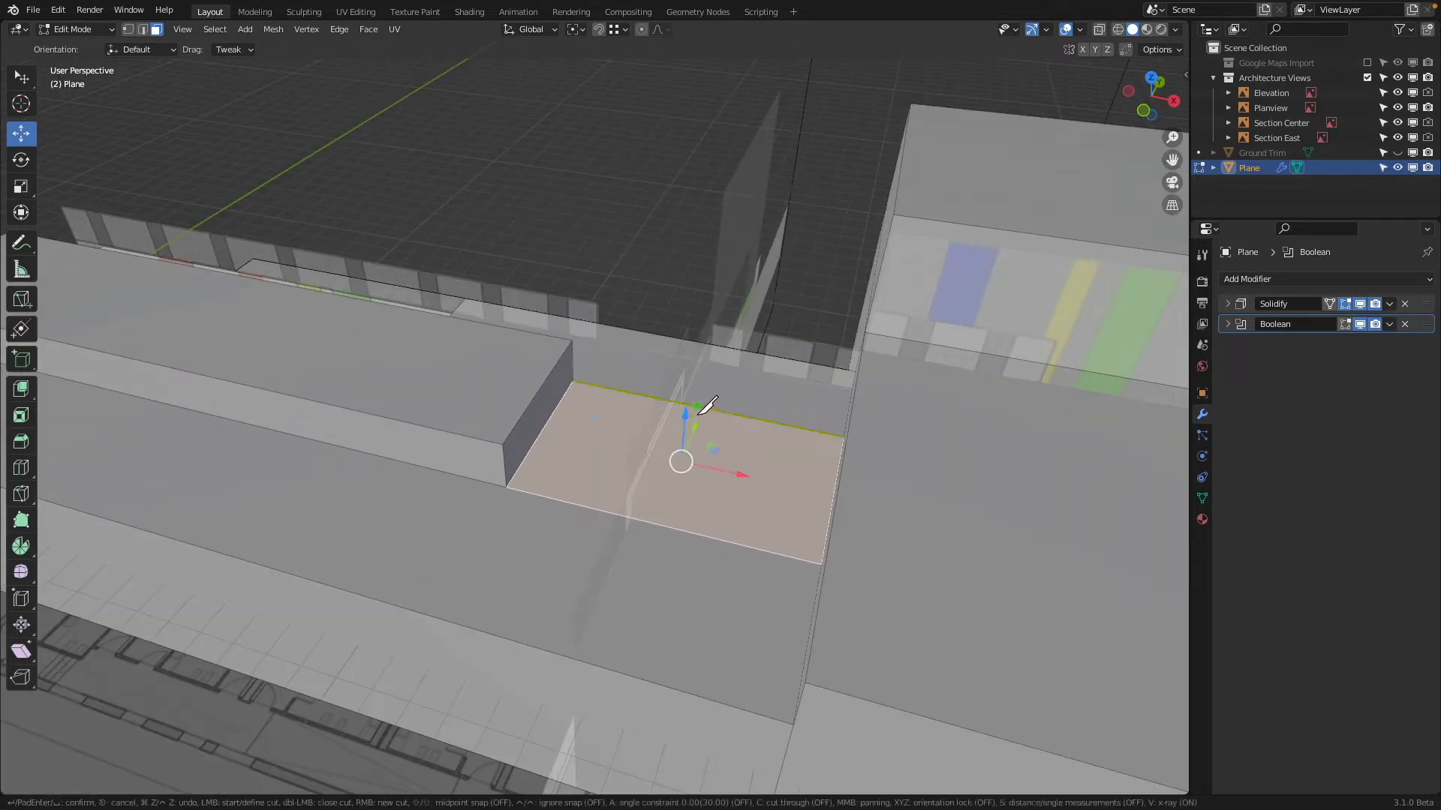
left_click(691, 406)
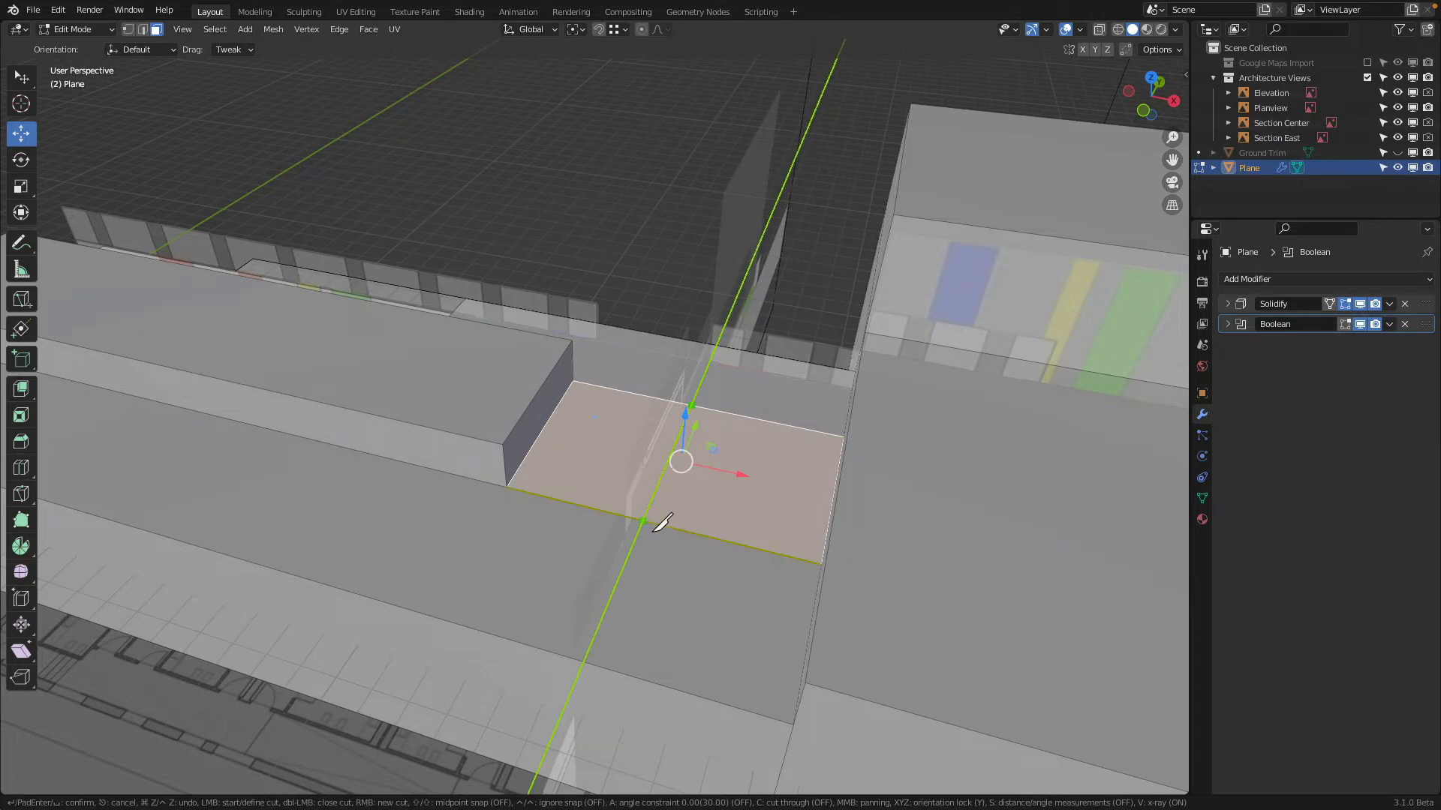
key("y")
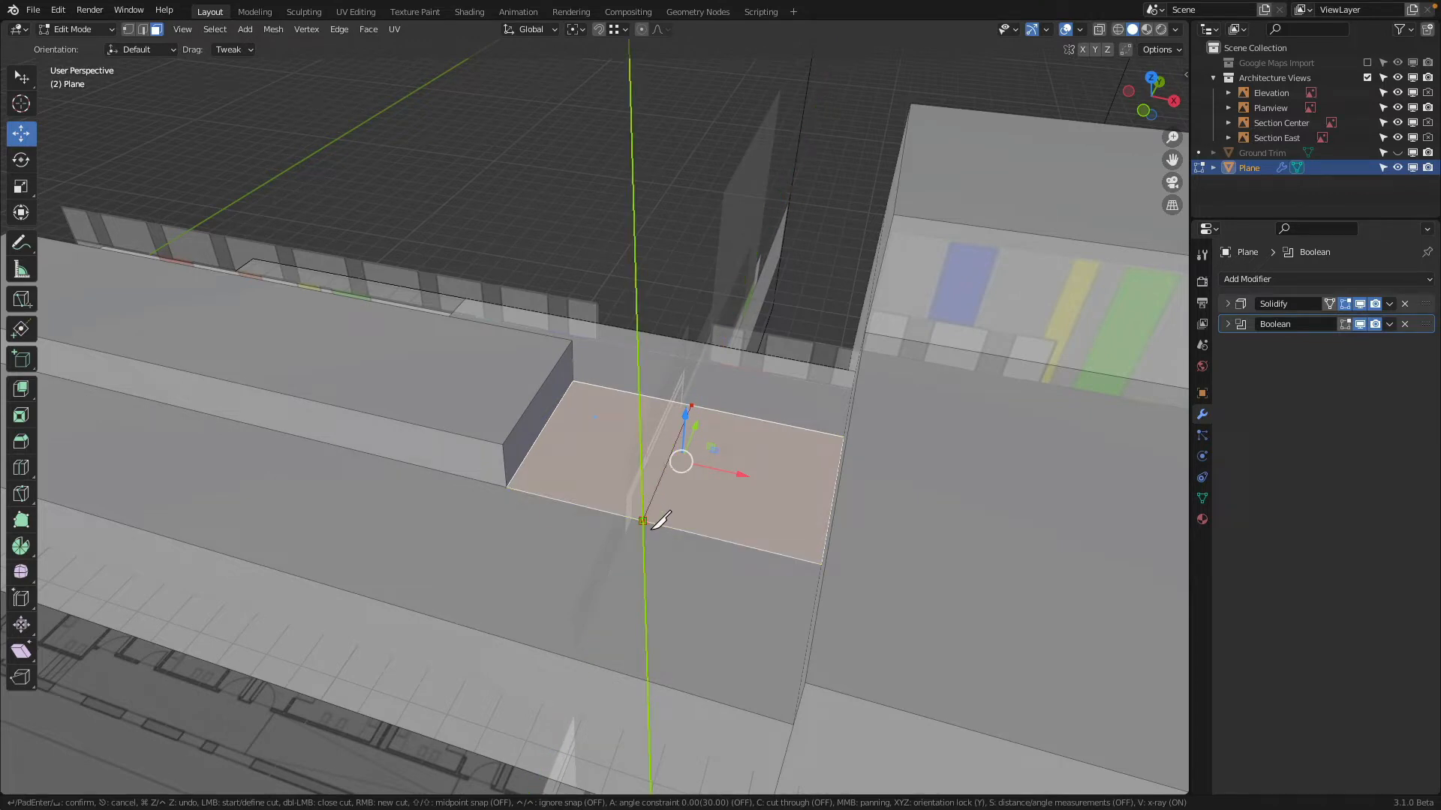
left_click(651, 527)
key("Return")
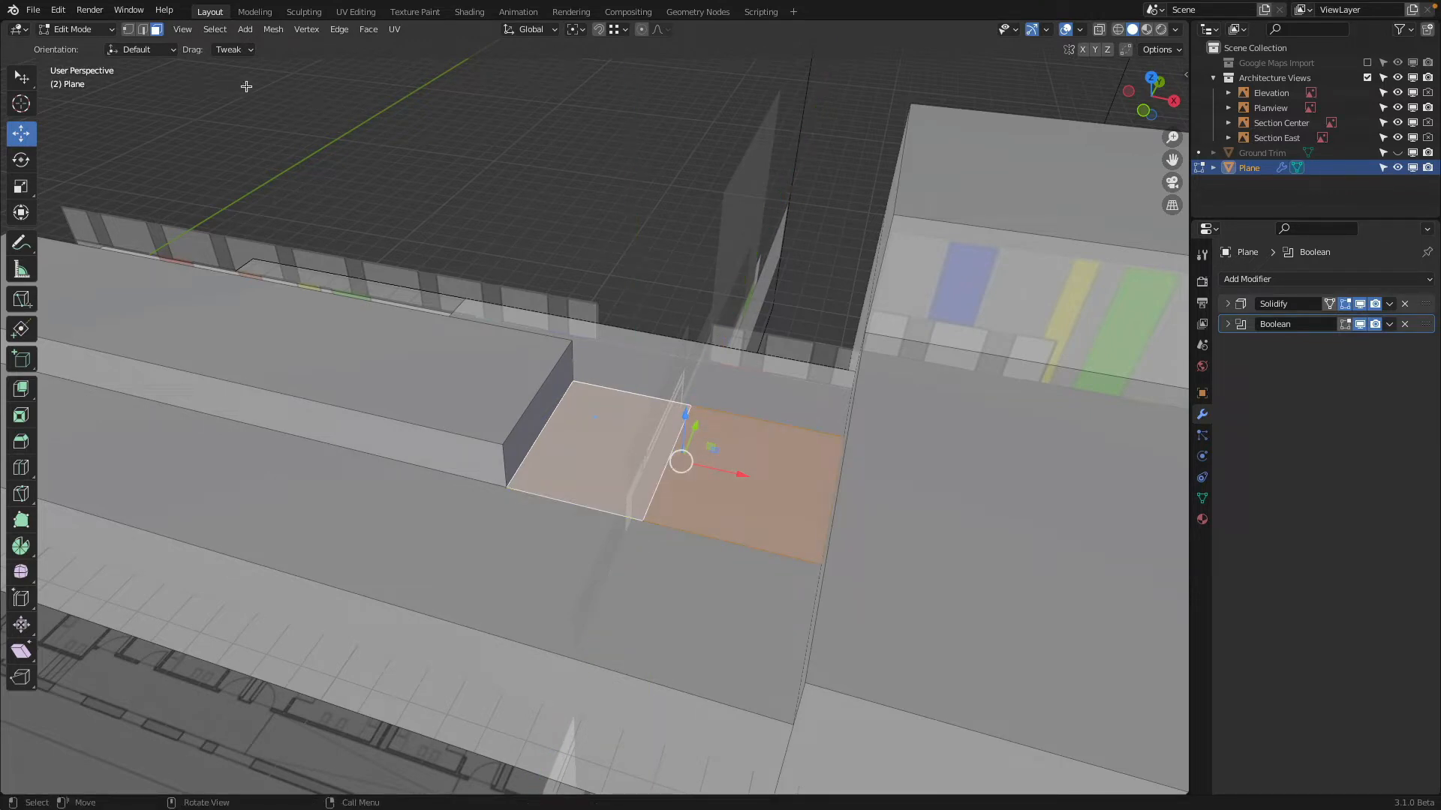
Move the newly cut roof edge -0.0278 m along X to align it with the elevation reference
left_click(148, 32)
left_click(658, 490)
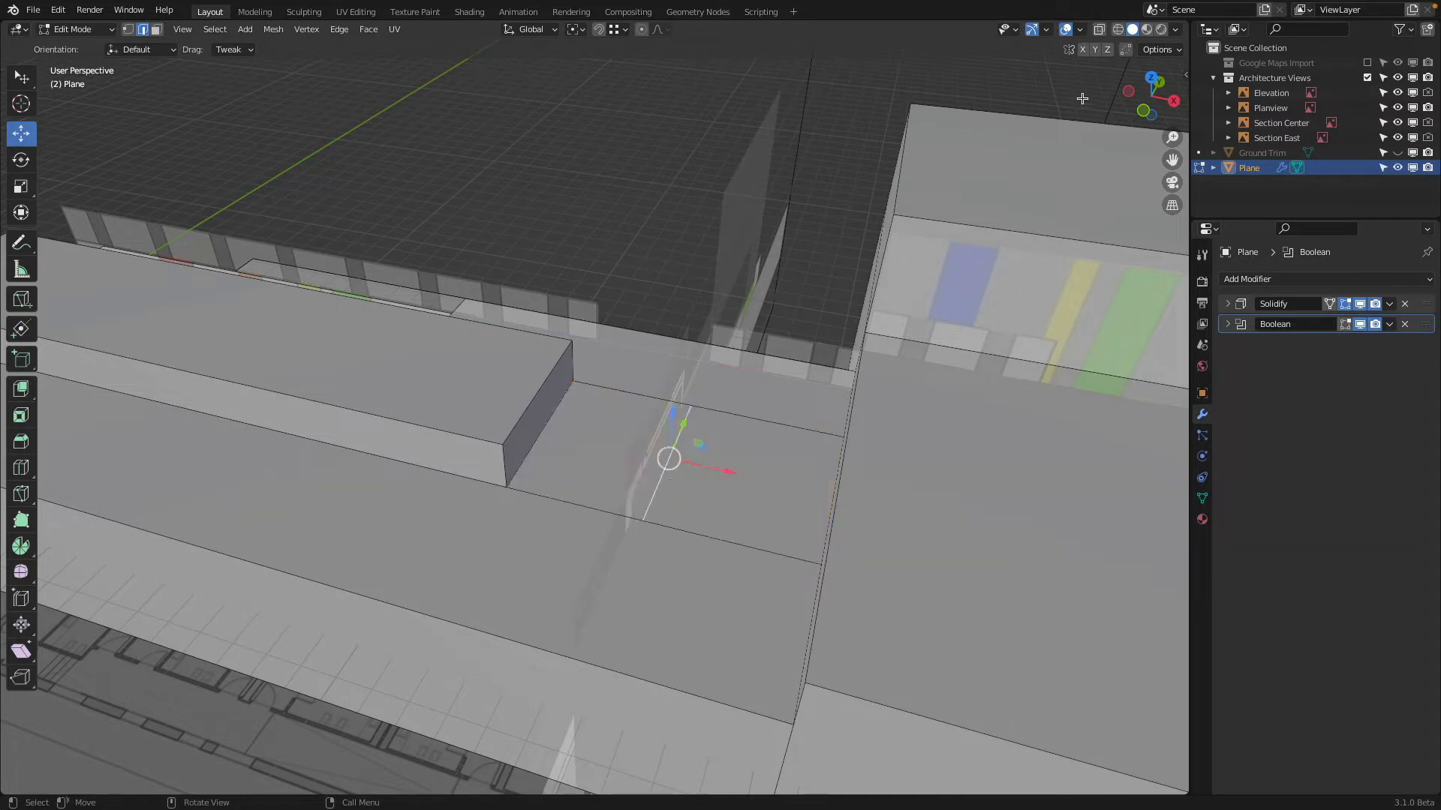
left_click(1142, 113)
scroll(856, 339, "up", 3)
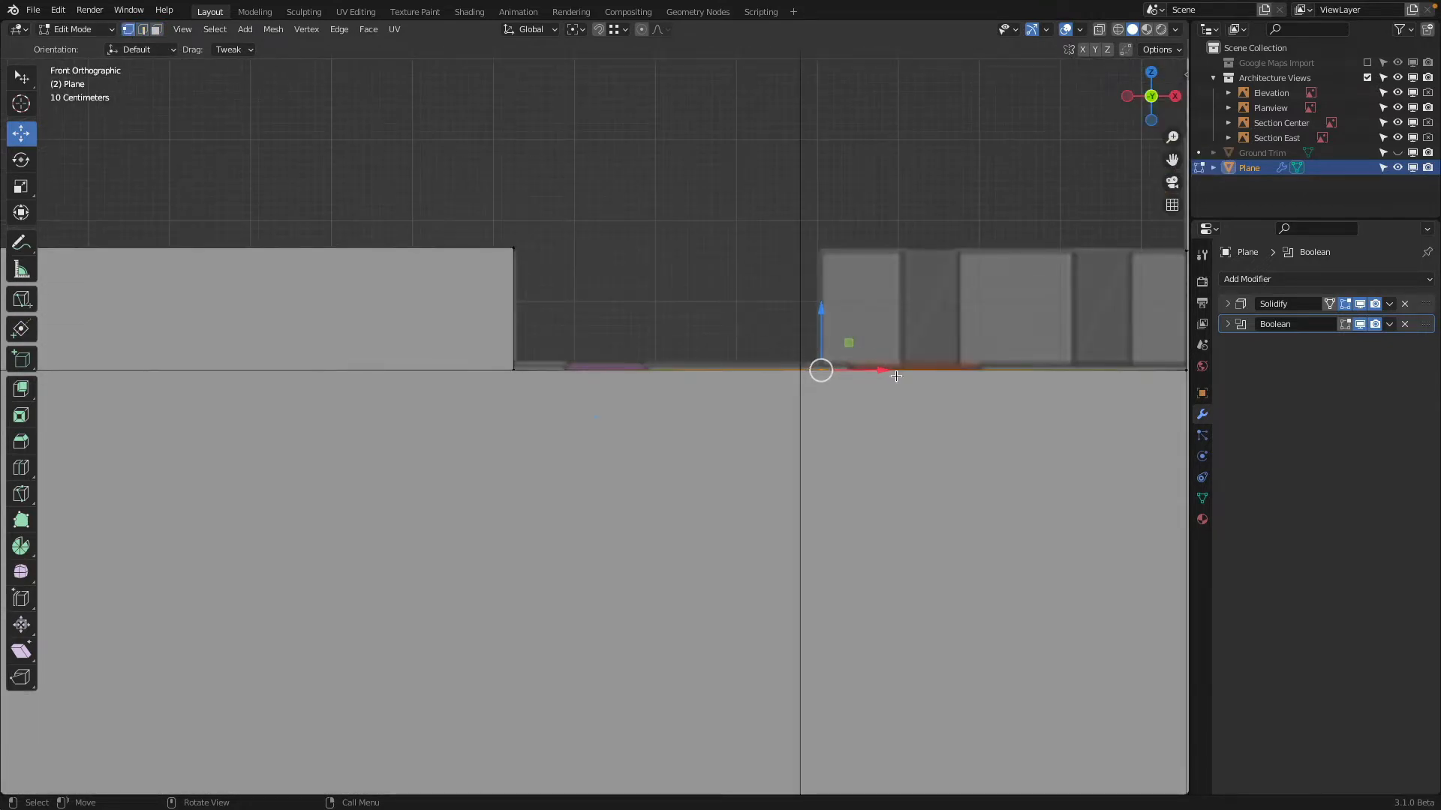
left_click_drag(895, 375, 872, 374)
Extrude the cut roof edge upward along Z by about 1.51 m
scroll(828, 336, "down", 2)
middle_click_drag(828, 339, 577, 354)
key("e")
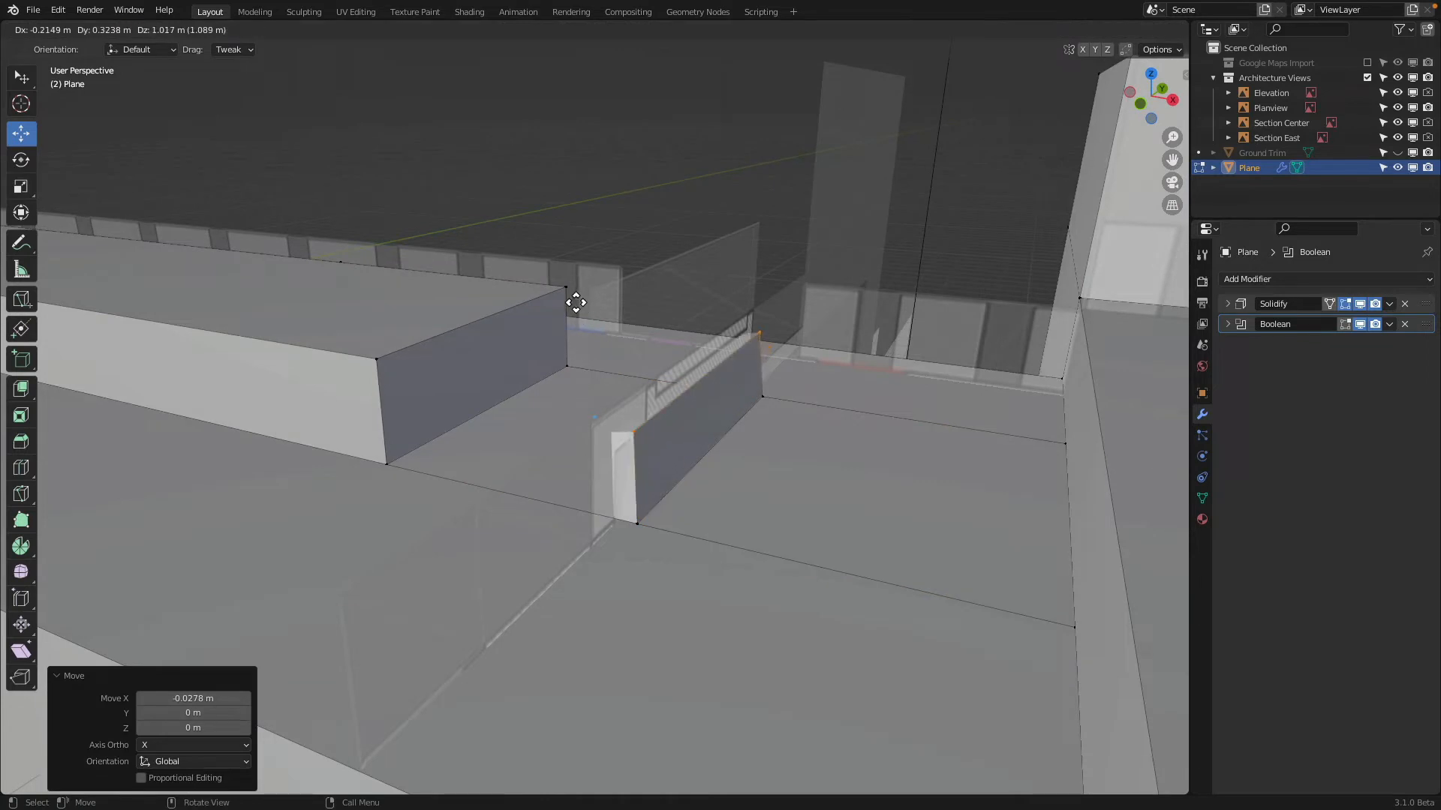
key("z")
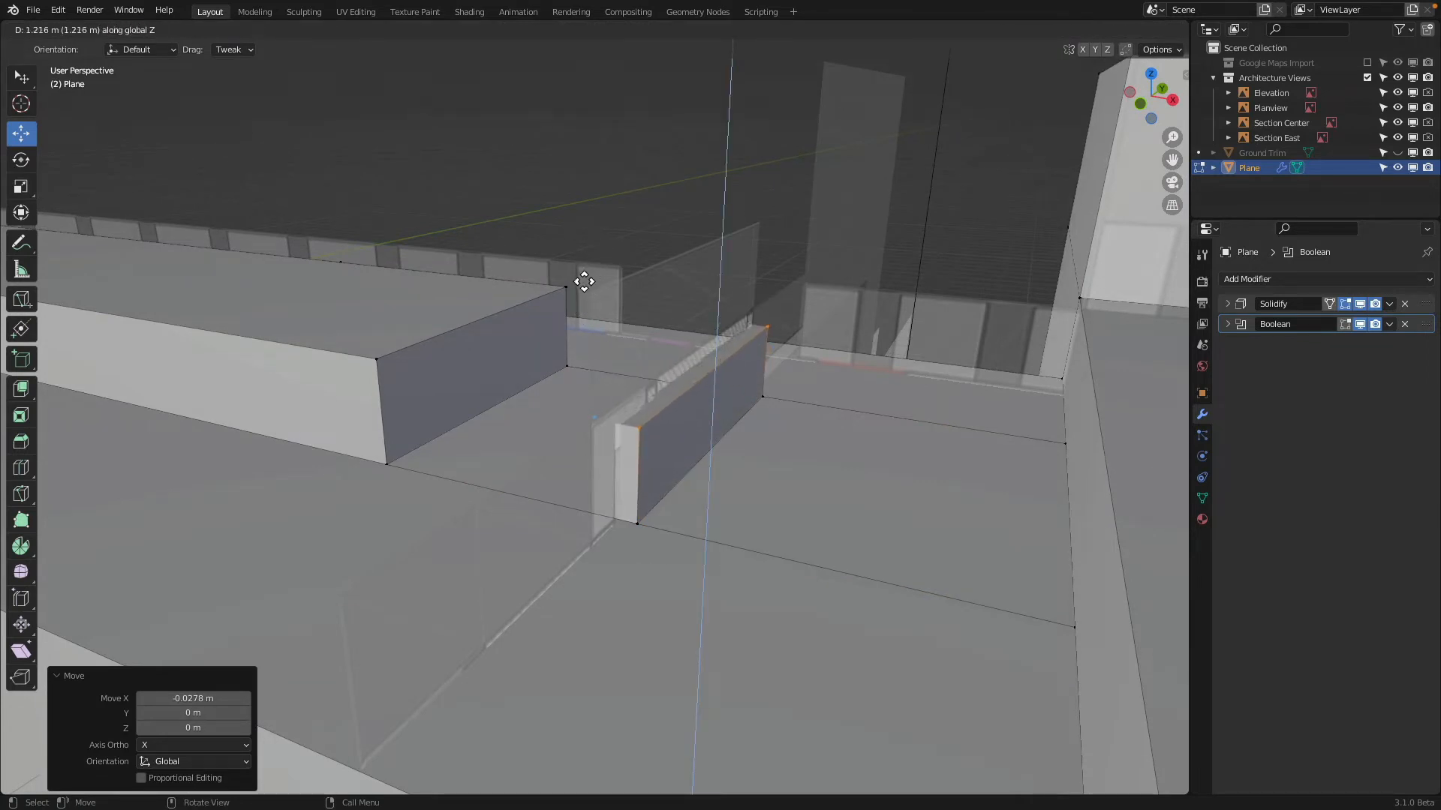
left_click(574, 294)
Knife-cut two vertical lines on the main building's adjoining wall, from the central strip's corners up to the wall's upper edge
middle_click_drag(574, 295, 934, 324)
key("k")
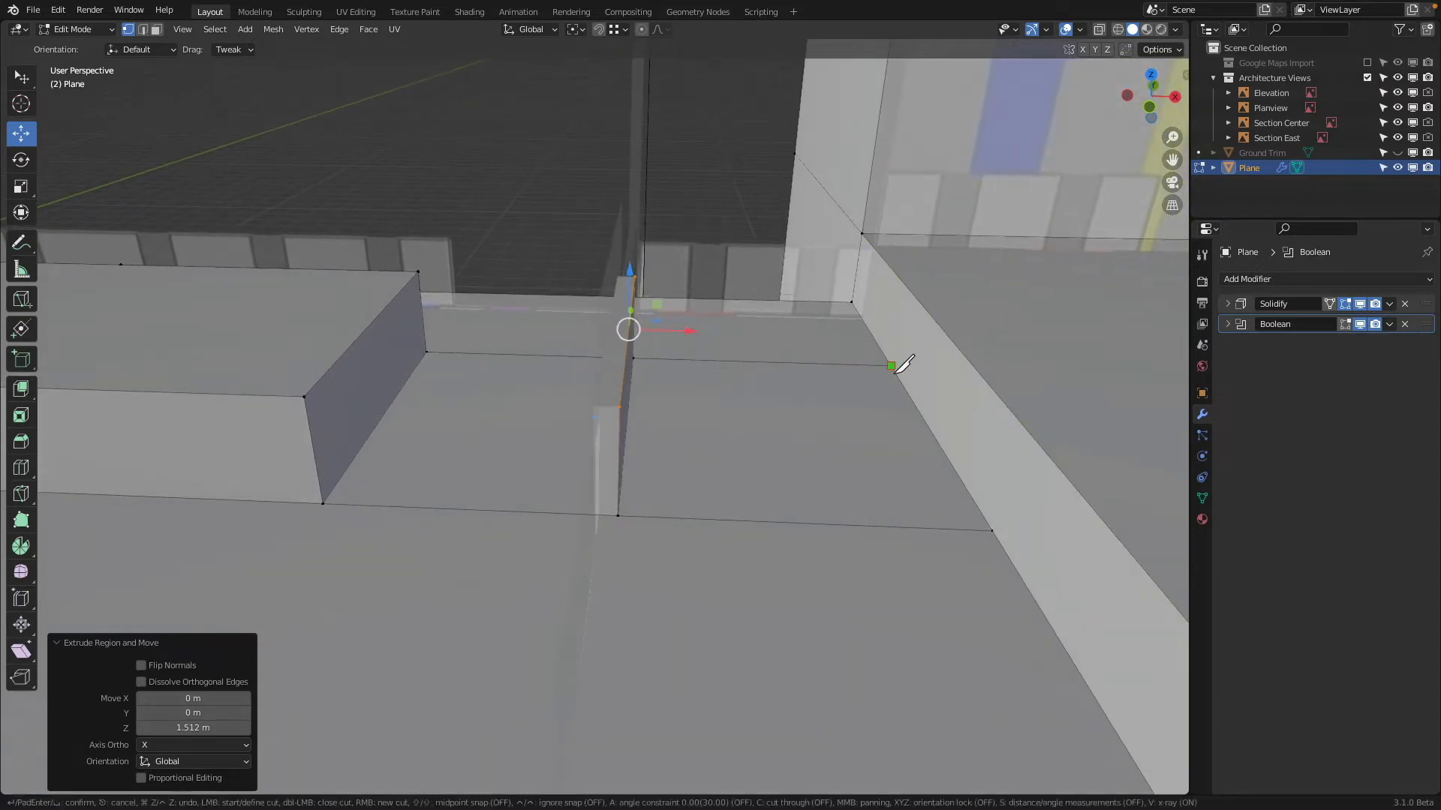
key("z")
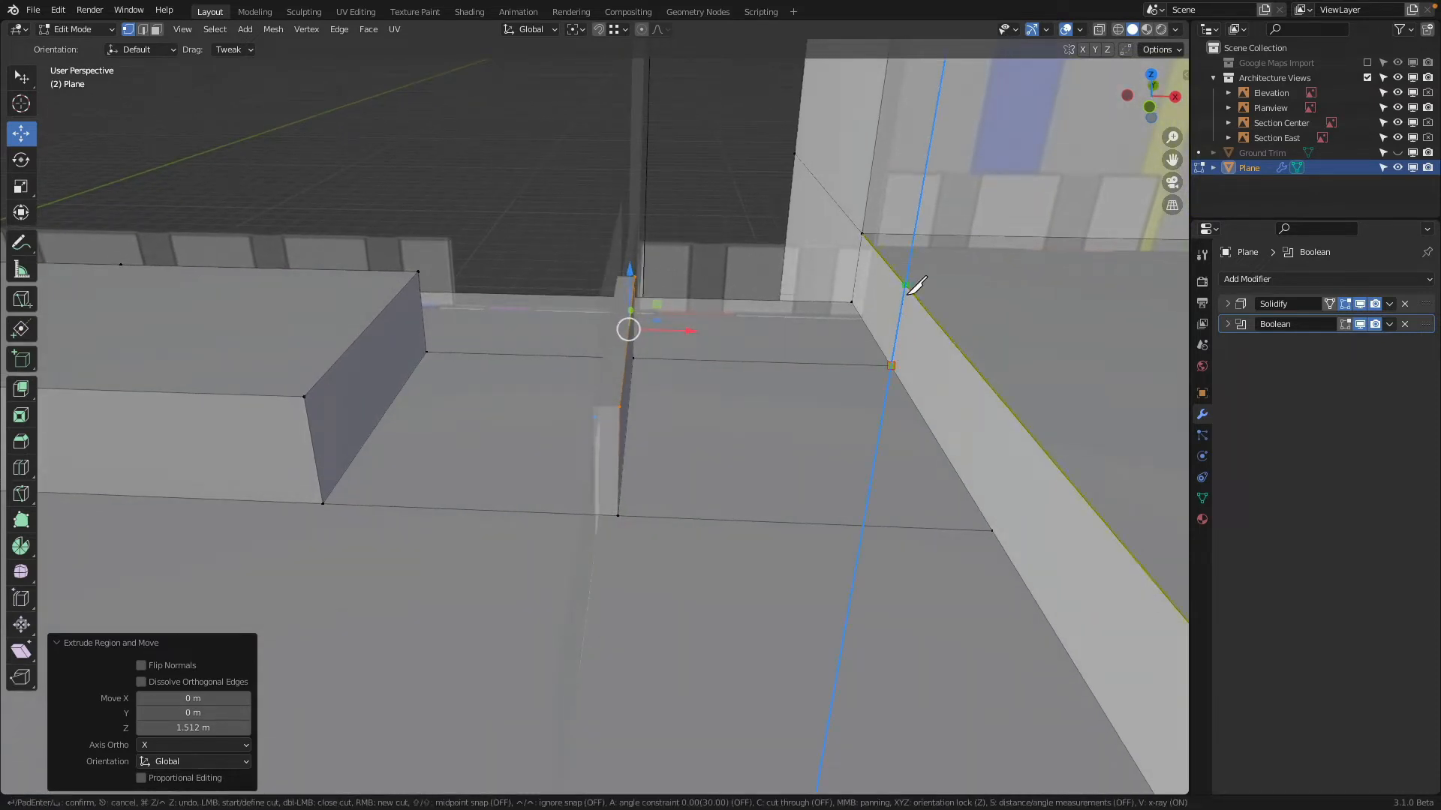
left_click(908, 294)
key("z")
key("Return")
key("k")
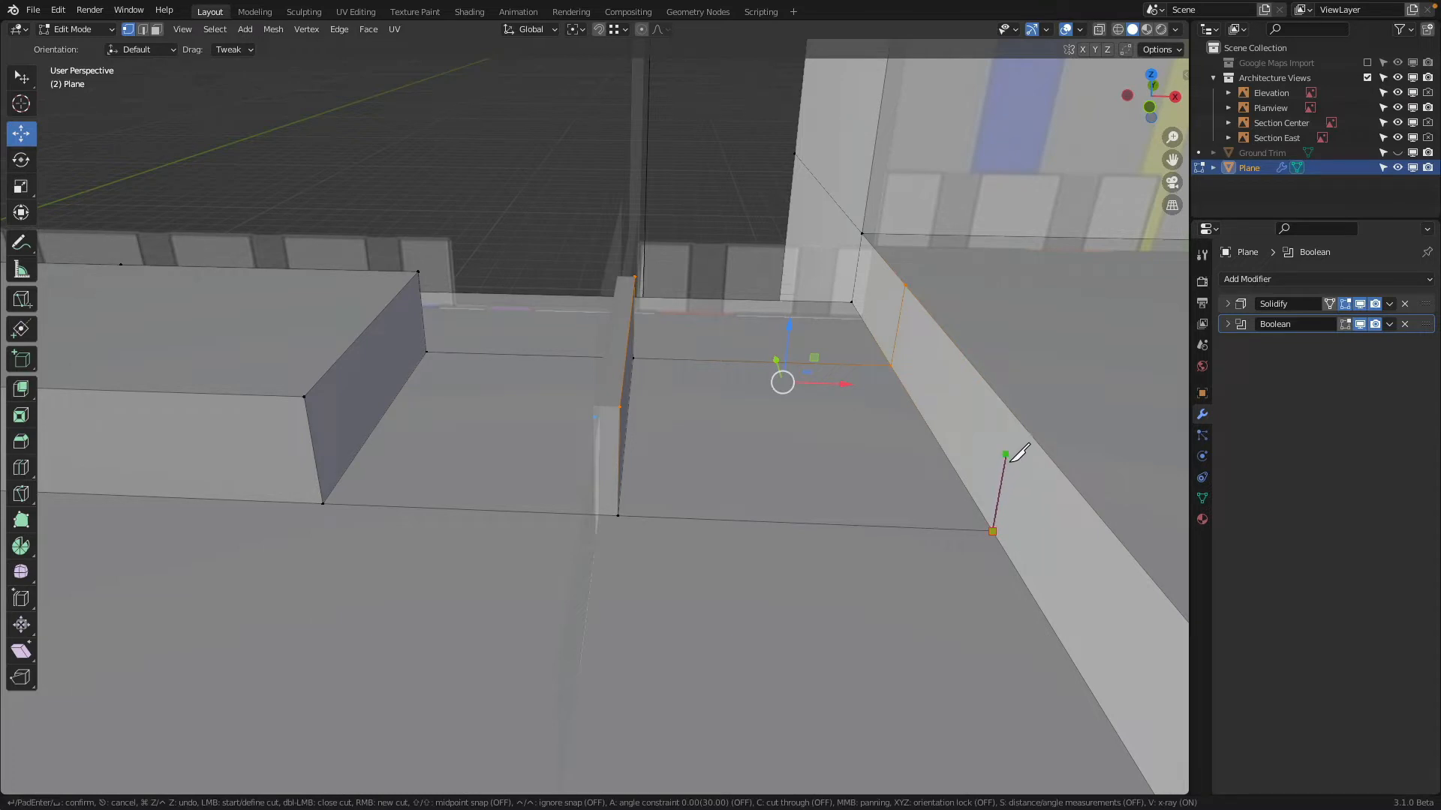
key("z")
left_click(1022, 425)
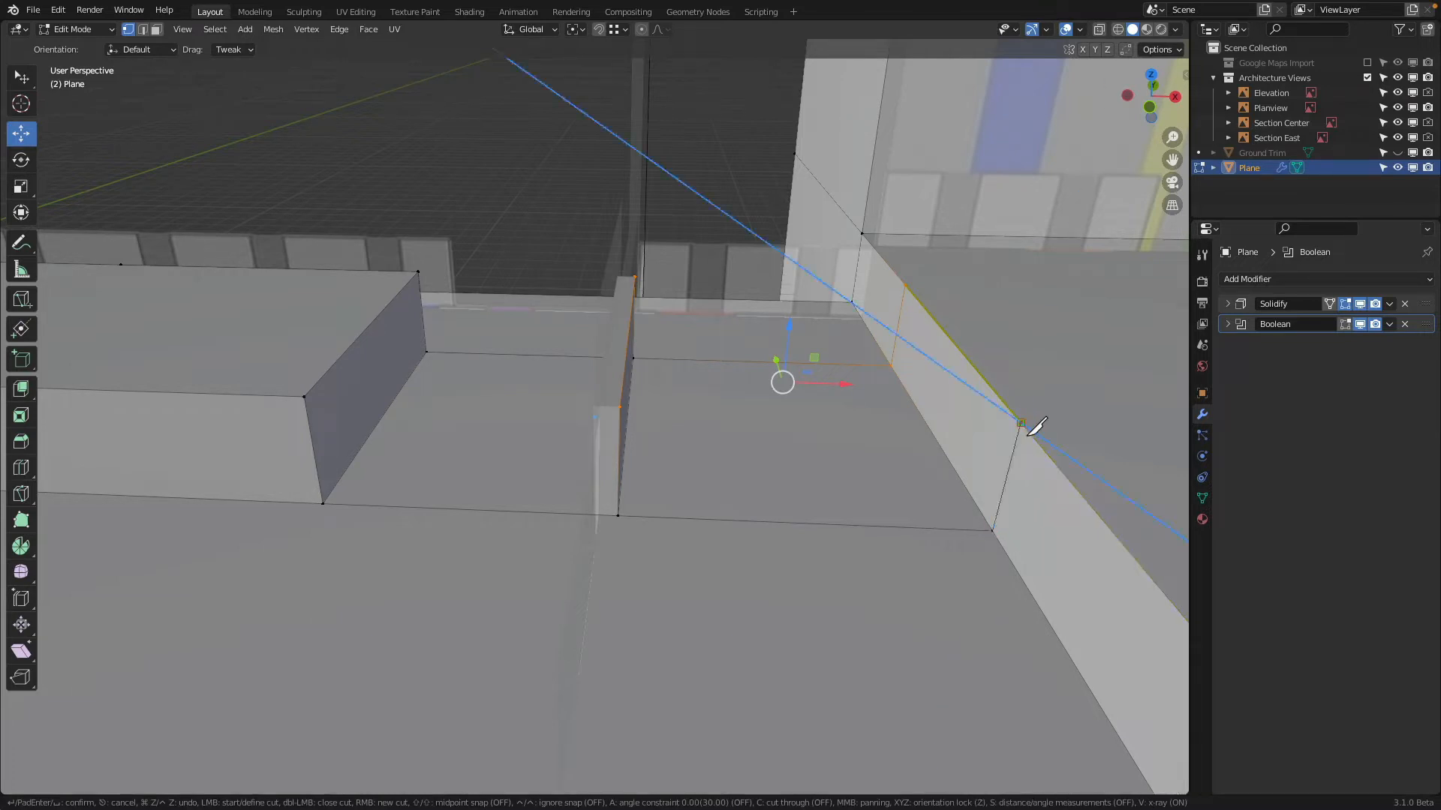
key("Return")
left_click(156, 30)
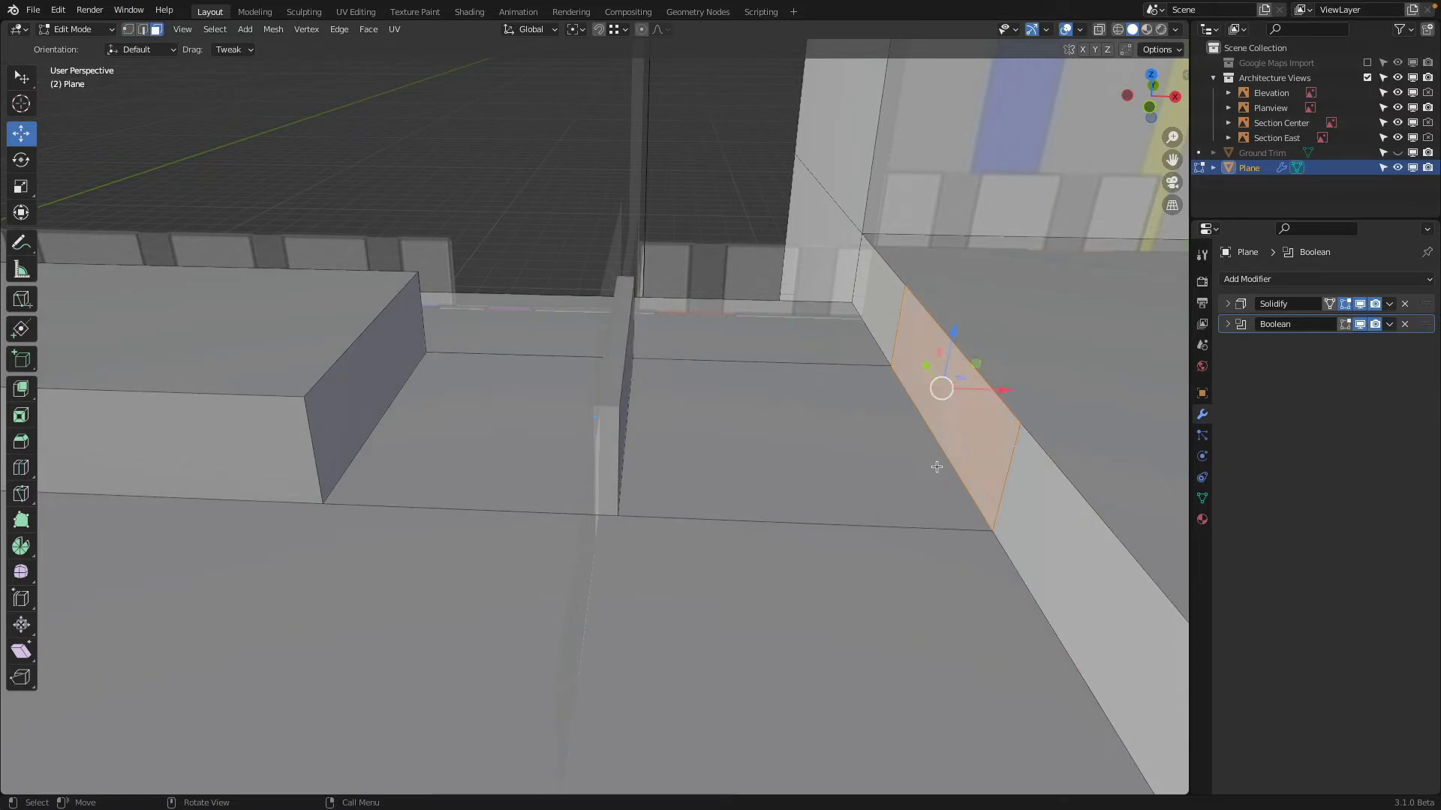
left_click(917, 435)
key("x")
left_click(917, 401)
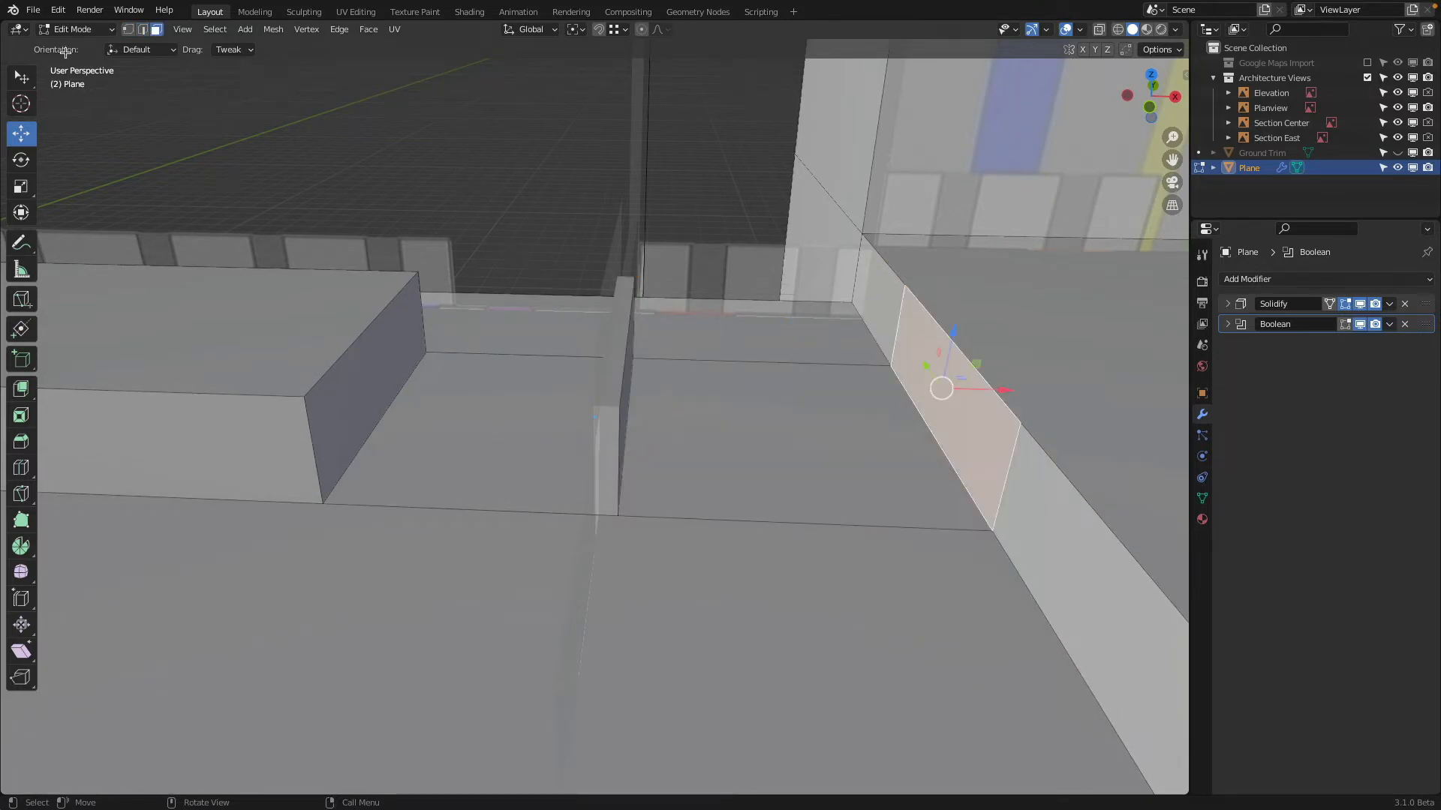
Delete the edge shared by the cut wall section and the low roof face, removing both faces
left_click(140, 30)
left_click(926, 426)
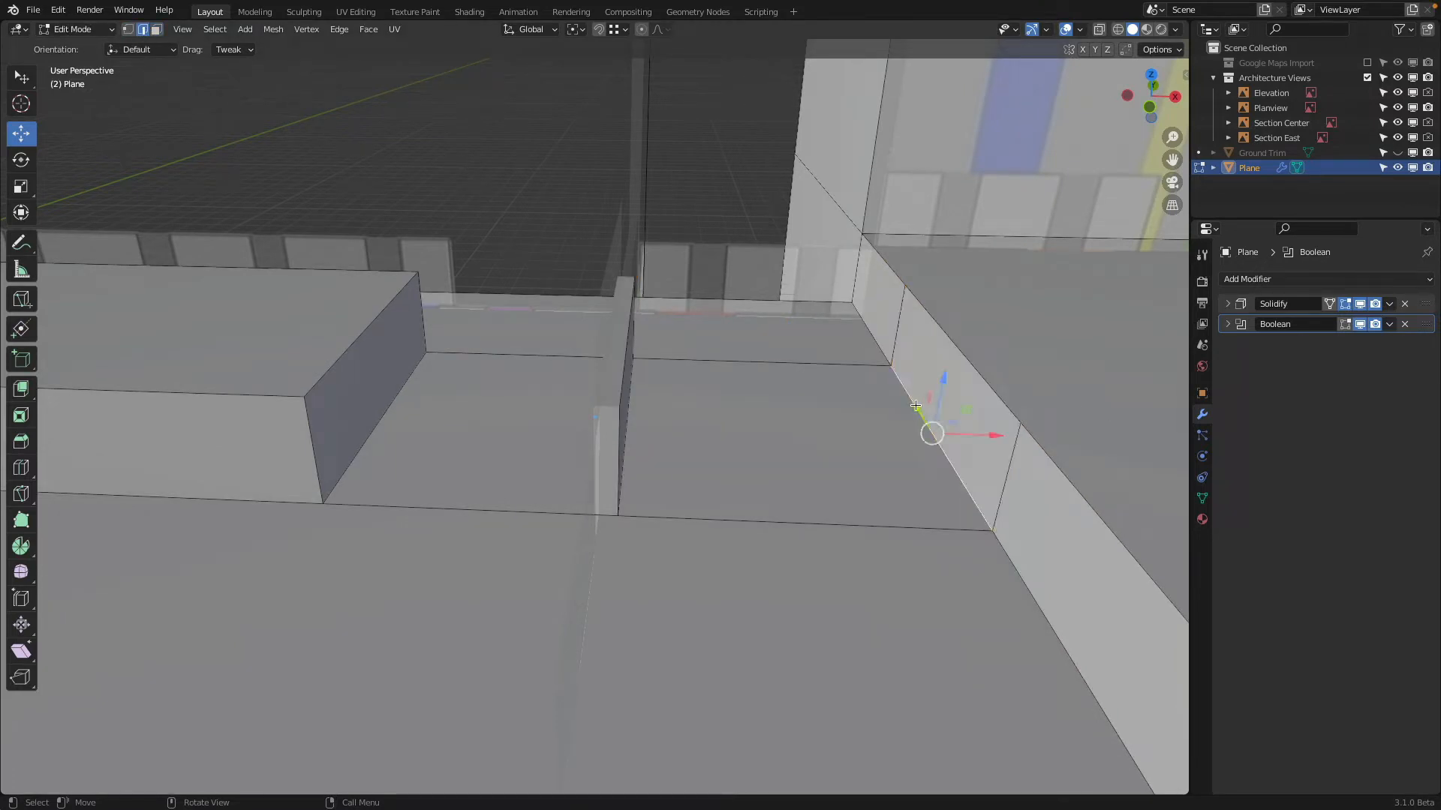
key("x")
left_click(886, 321)
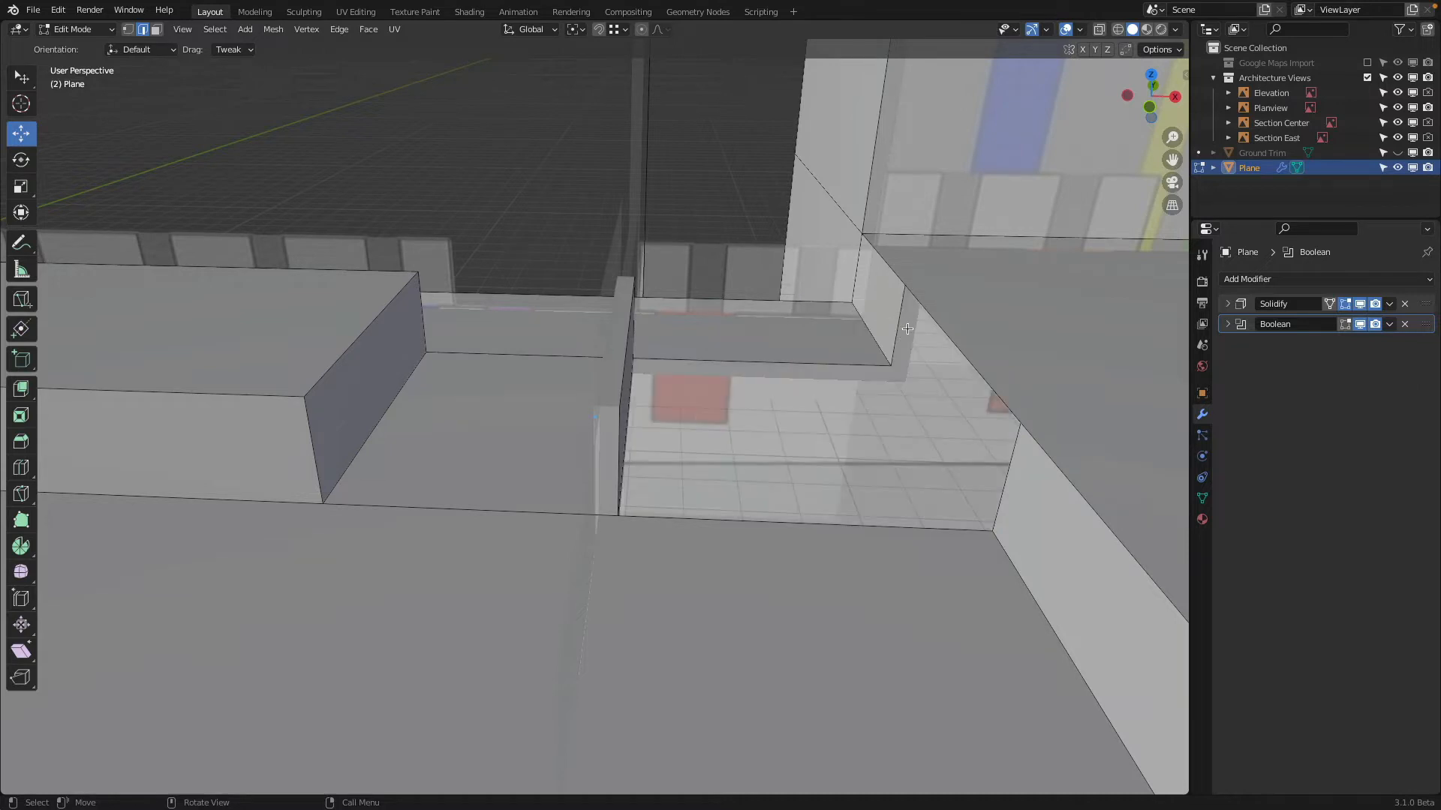
Fill the two open sides between the extruded upright face and the main building's wall with new faces
middle_click_drag(890, 318, 802, 337)
left_click(646, 343, "shift")
middle_click_drag(646, 353, 734, 454)
key("f")
left_click(610, 523)
middle_click_drag(610, 523, 671, 524)
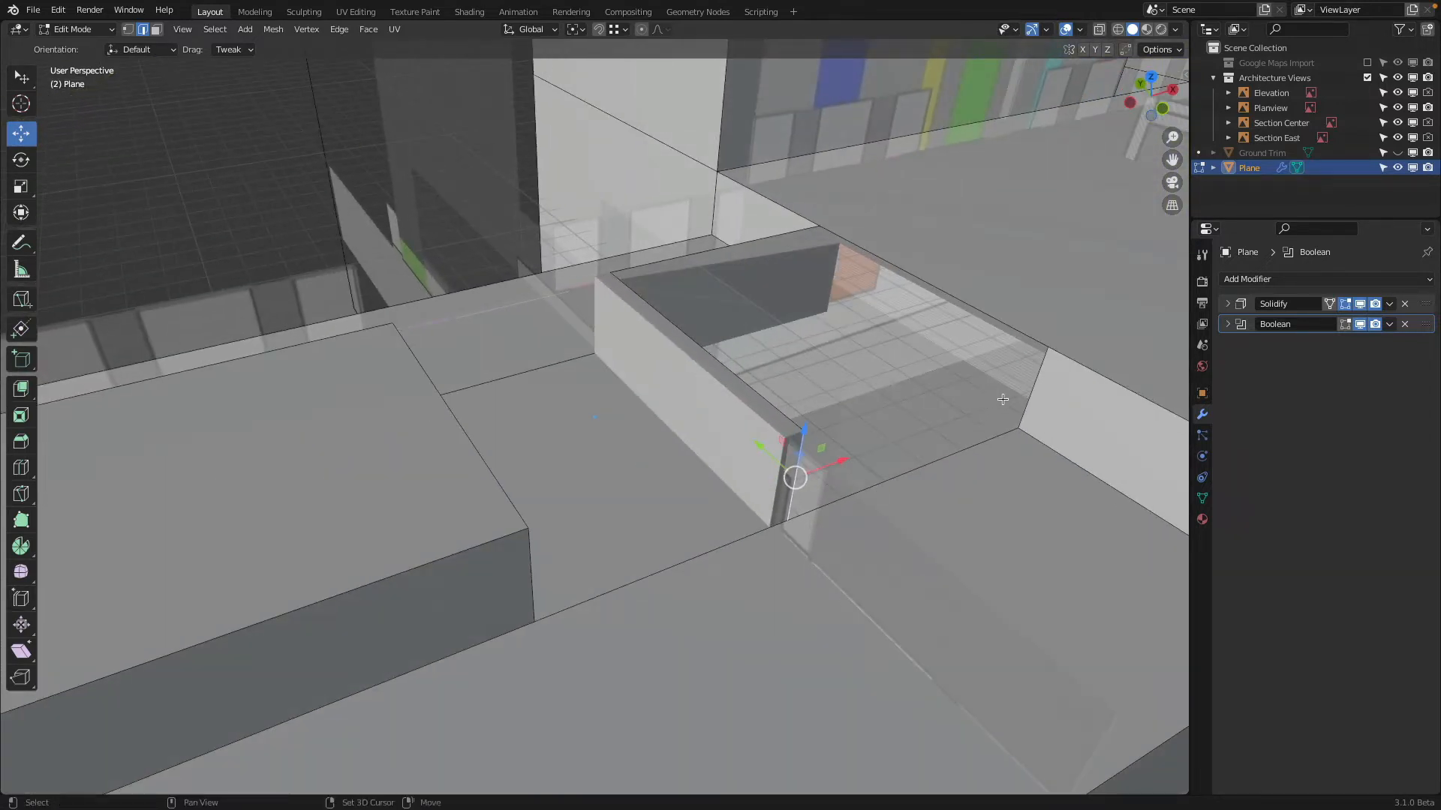
left_click(1035, 391, "shift")
key("f")
Fill the open top between the extruded upright's upper edge and the main building's roof edge
left_click(997, 315)
left_click(739, 378, "shift")
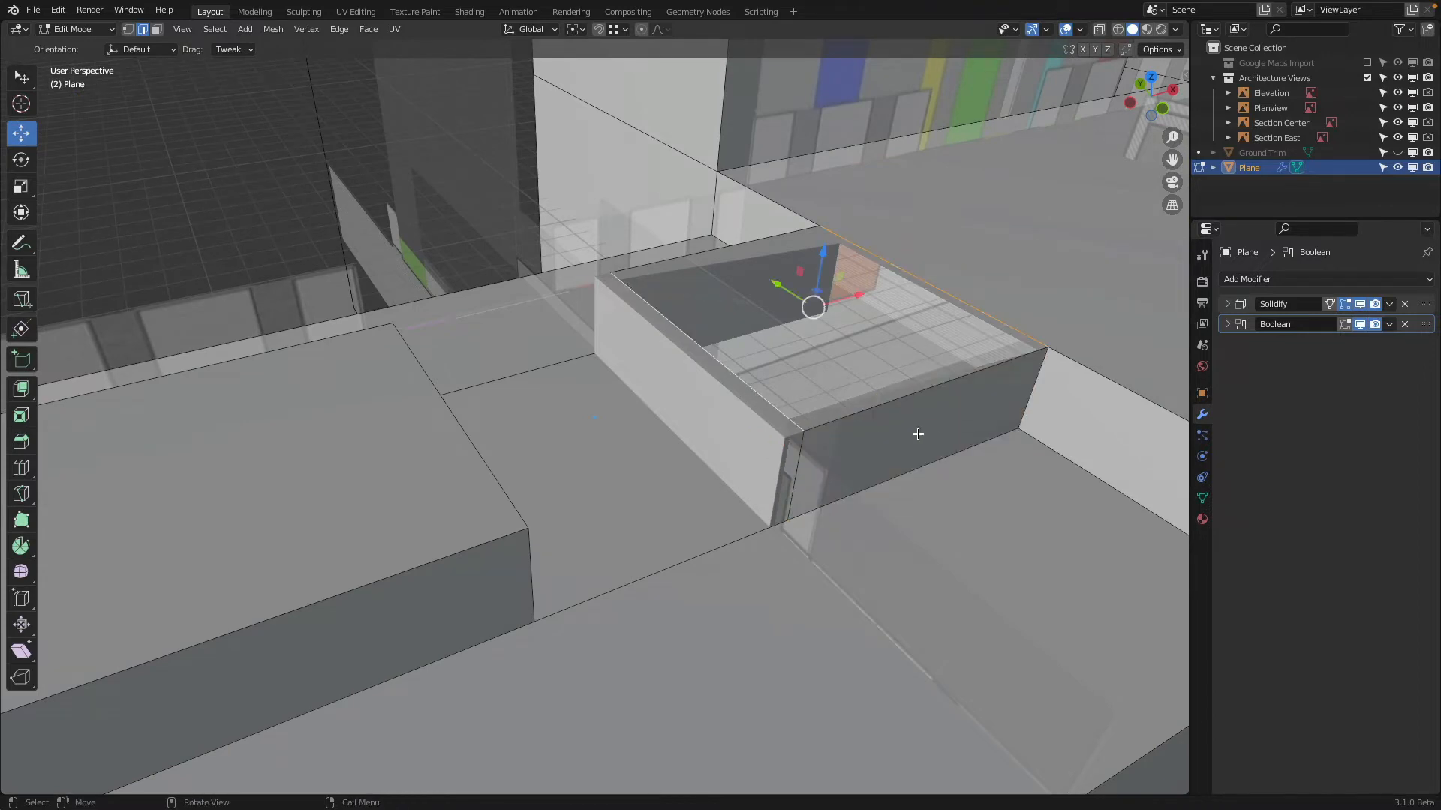
key("f")
middle_click_drag(913, 425, 679, 417)
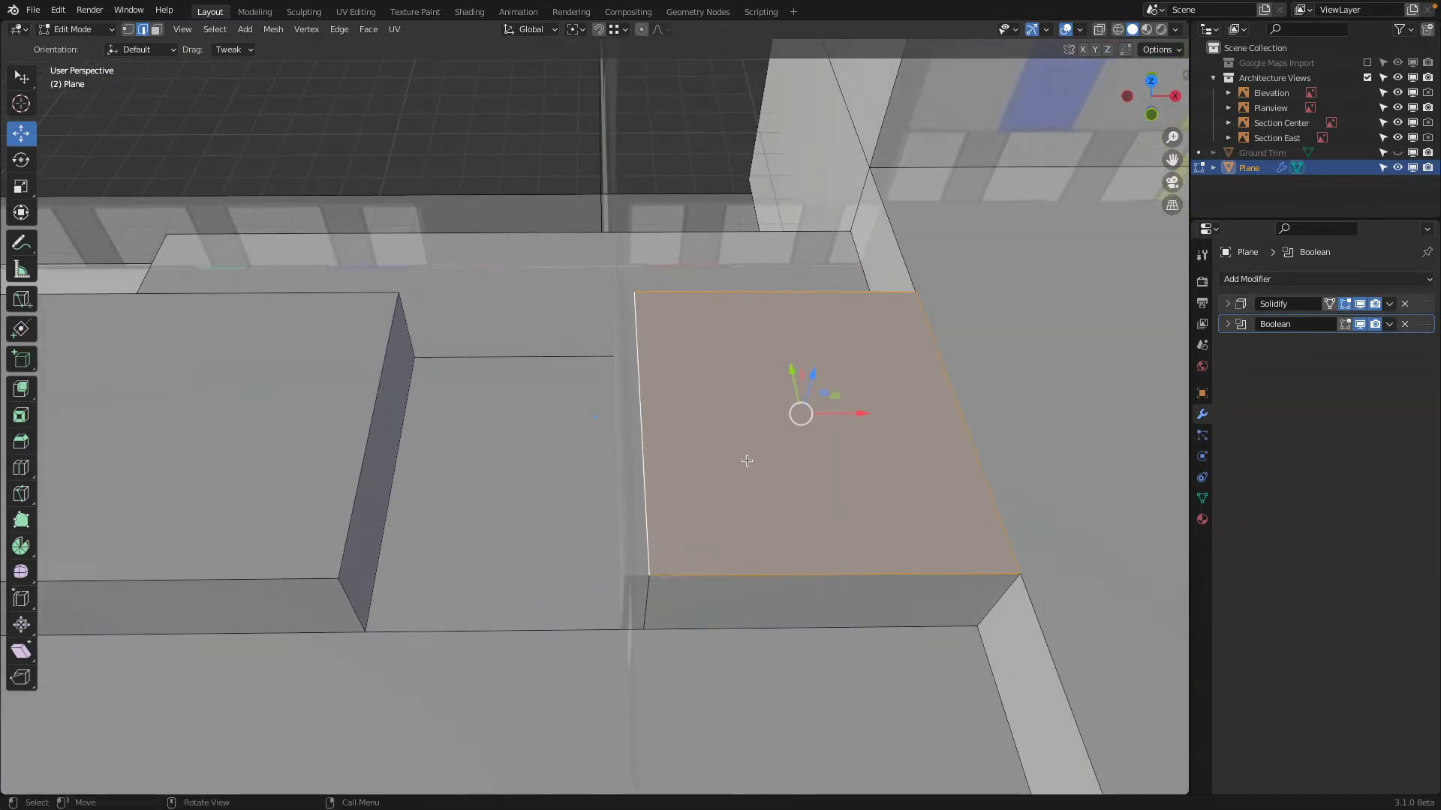
middle_click_drag(746, 461, 712, 439)
Turn on the face orientation overlay and hide the Solidify and Boolean modifiers in the viewport to inspect the new block's faces
left_click(1078, 30)
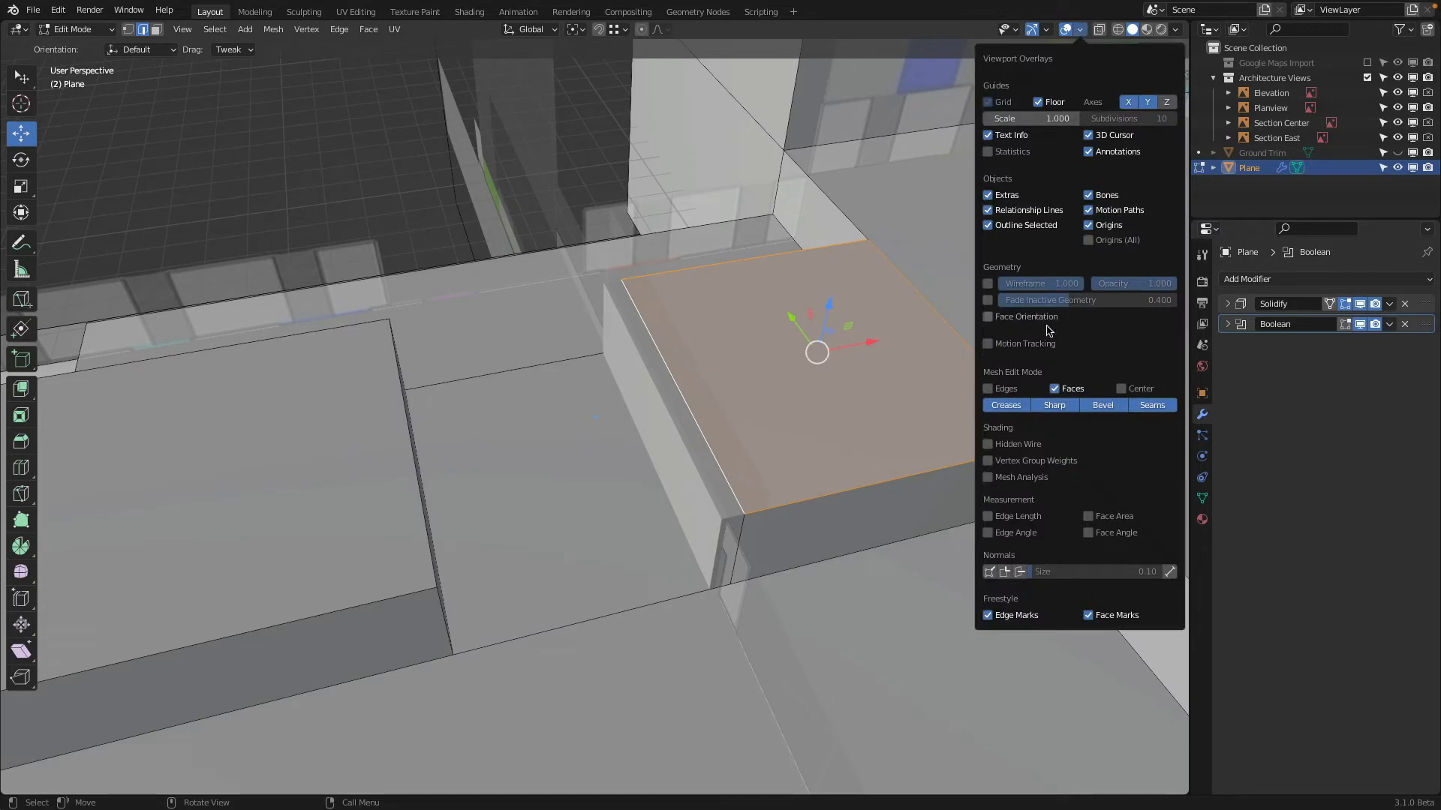
left_click(989, 317)
scroll(764, 351, "down", 4)
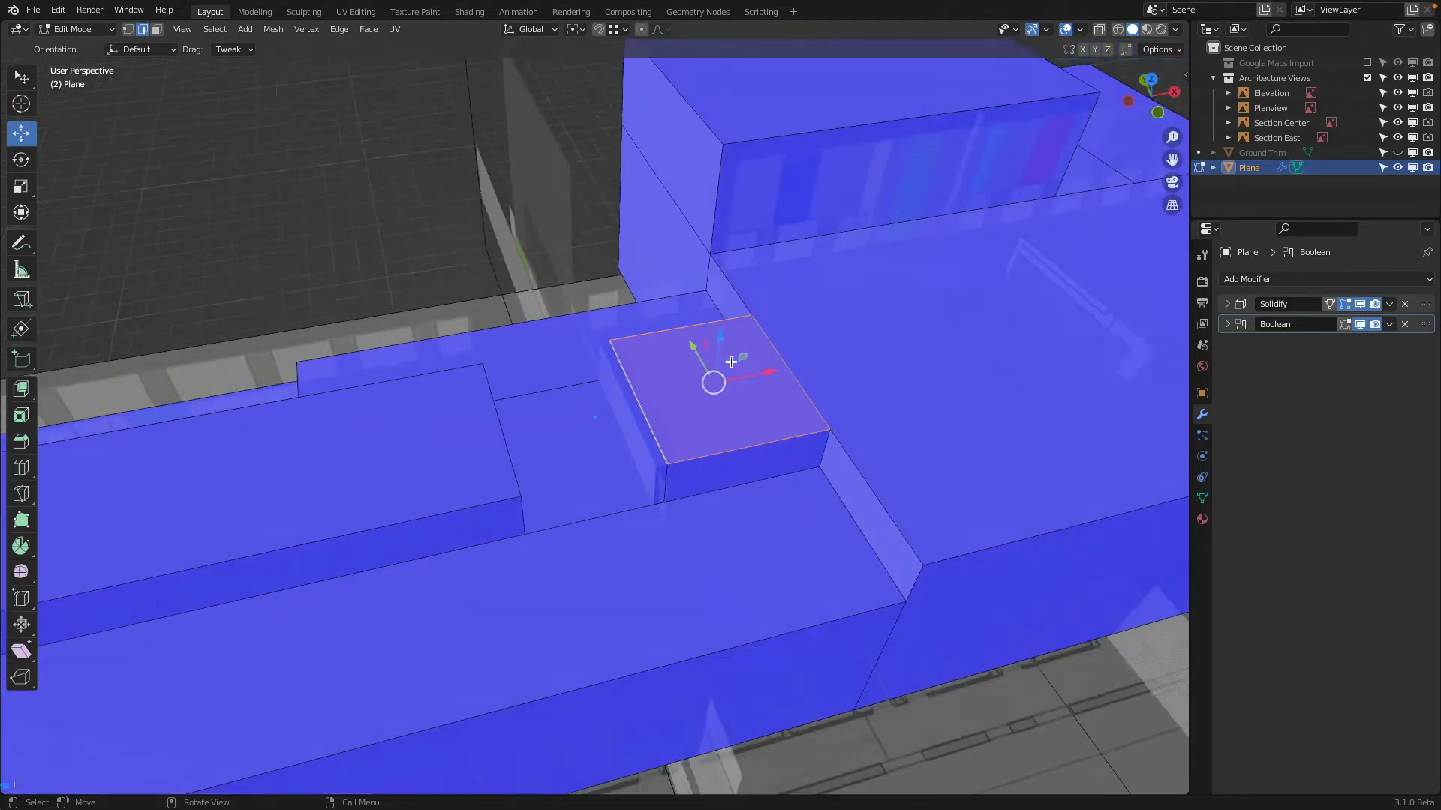
middle_click_drag(764, 351, 848, 322)
left_click(1359, 304)
left_click(670, 383)
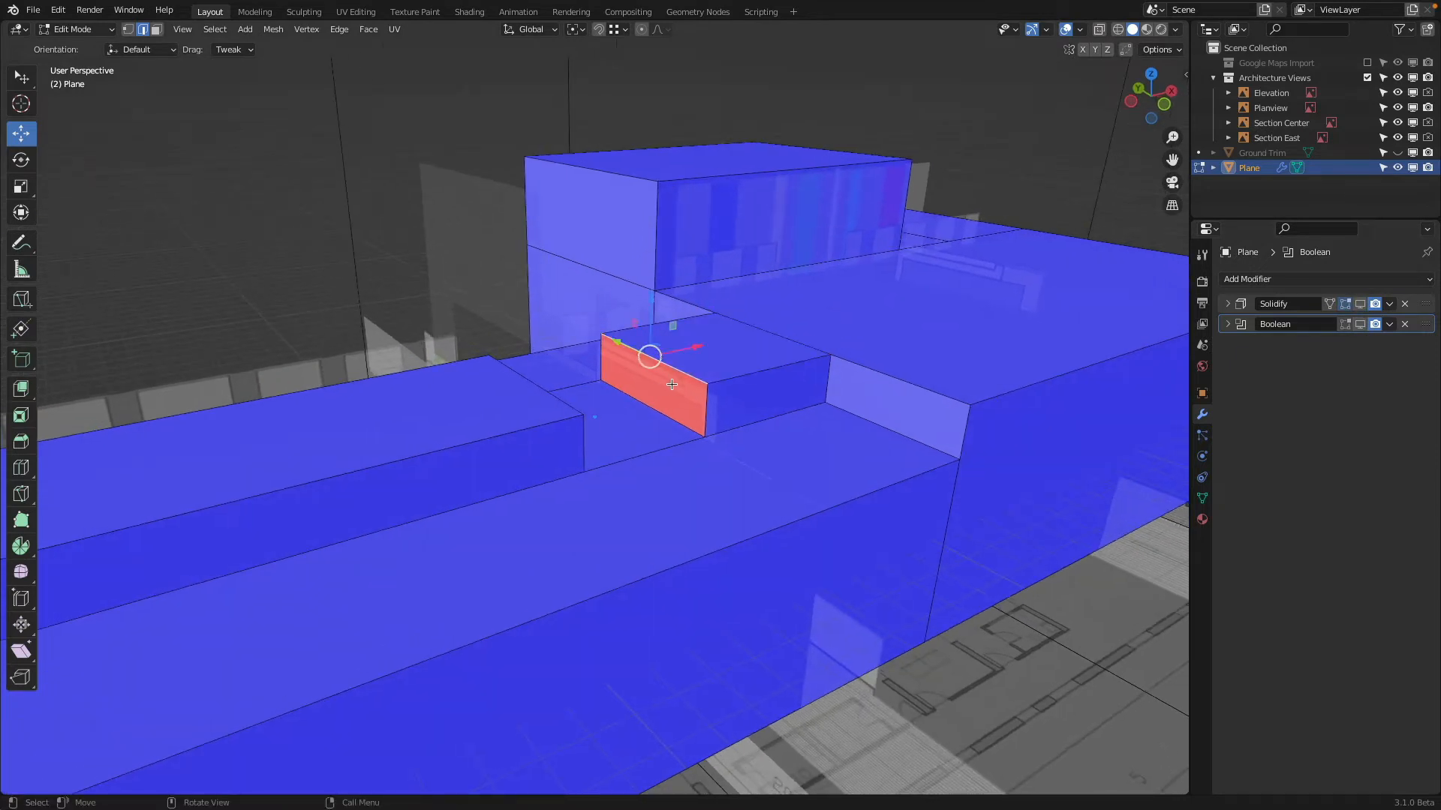
Select the whole mesh and recalculate its normals to the outside
key("a")
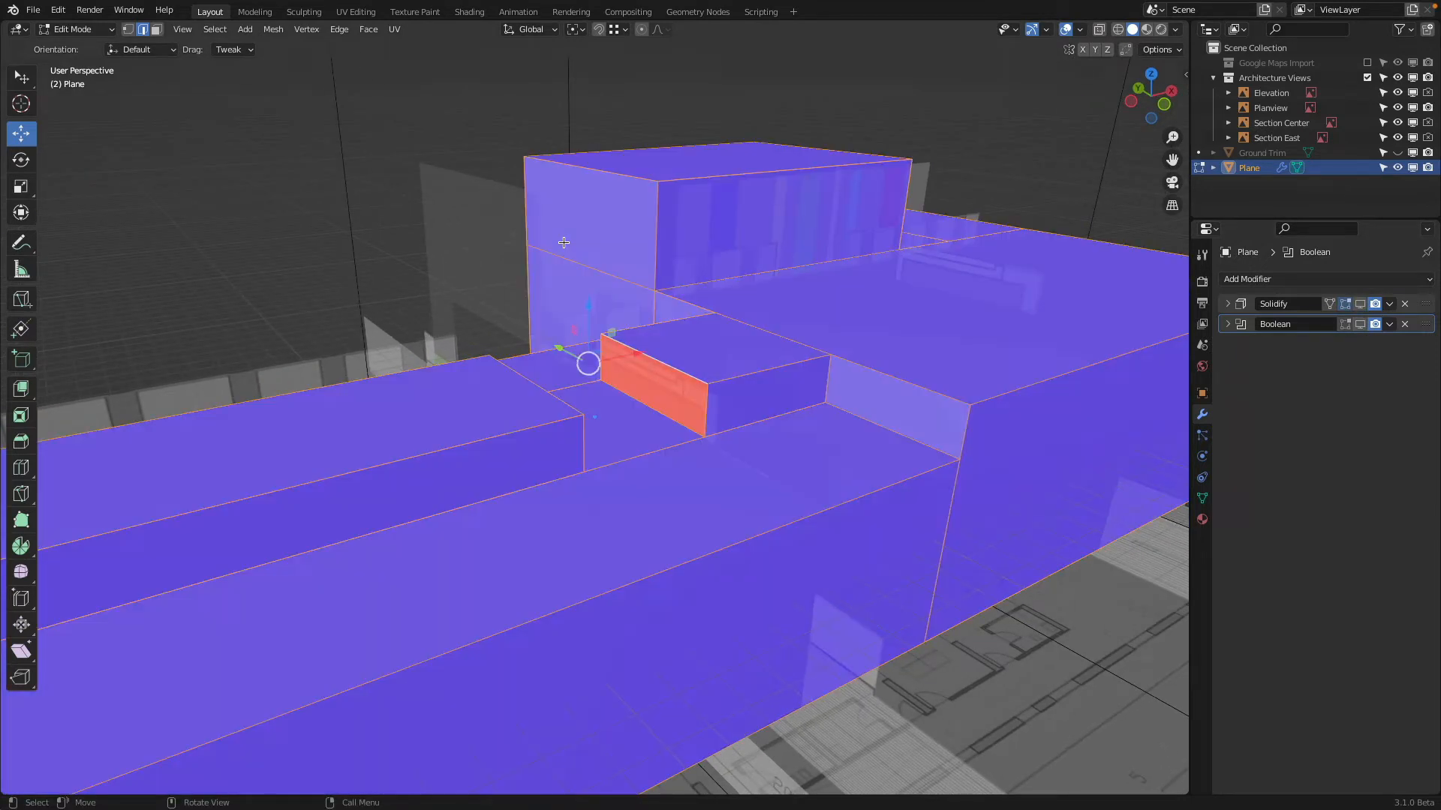
left_click(273, 29)
mouse_move(312, 275)
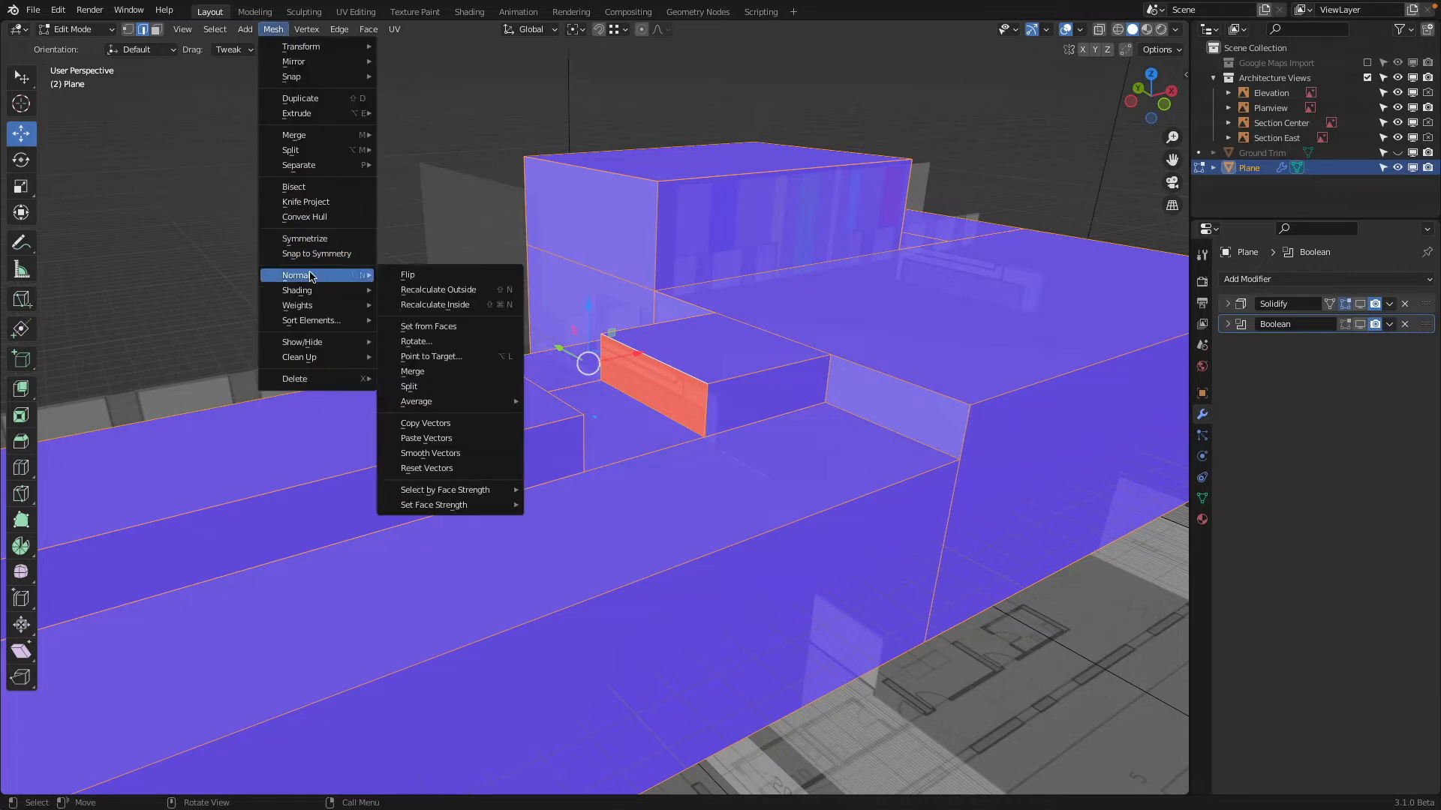
left_click(493, 292)
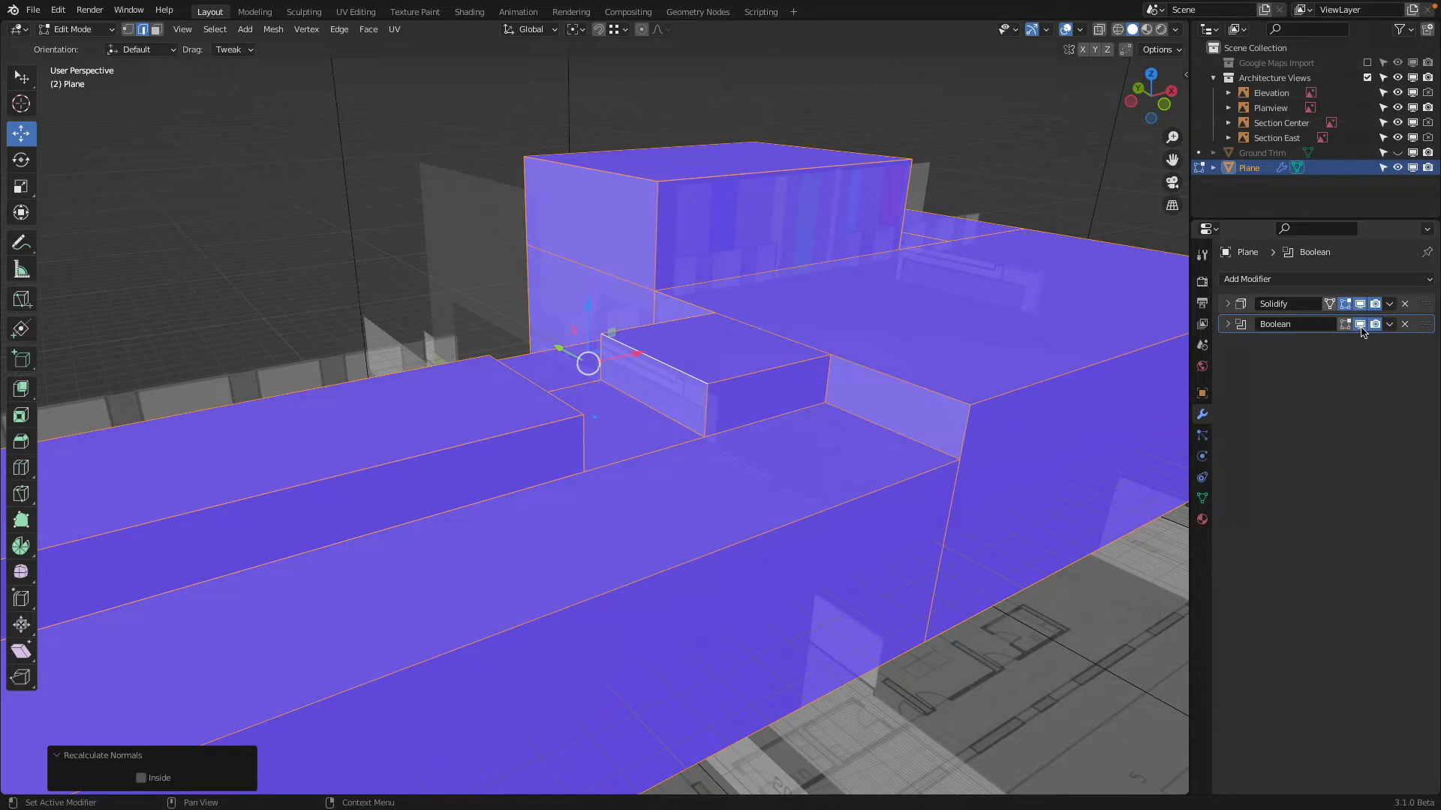
Return to Object Mode with the face orientation overlay turned off and the Solidify modifier displayed in the viewport
middle_click_drag(781, 280, 728, 360)
key("Tab")
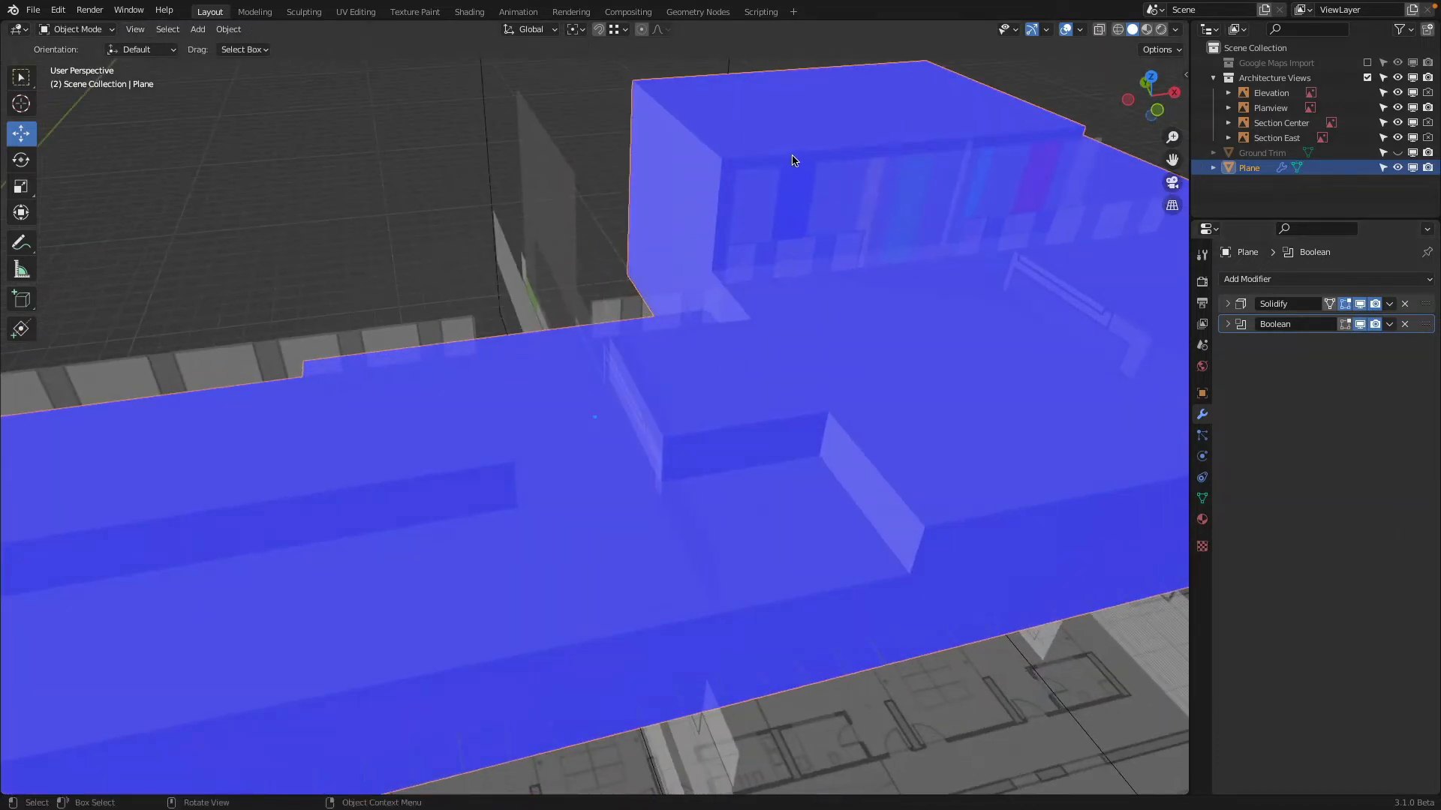
key("q")
left_click(1081, 30)
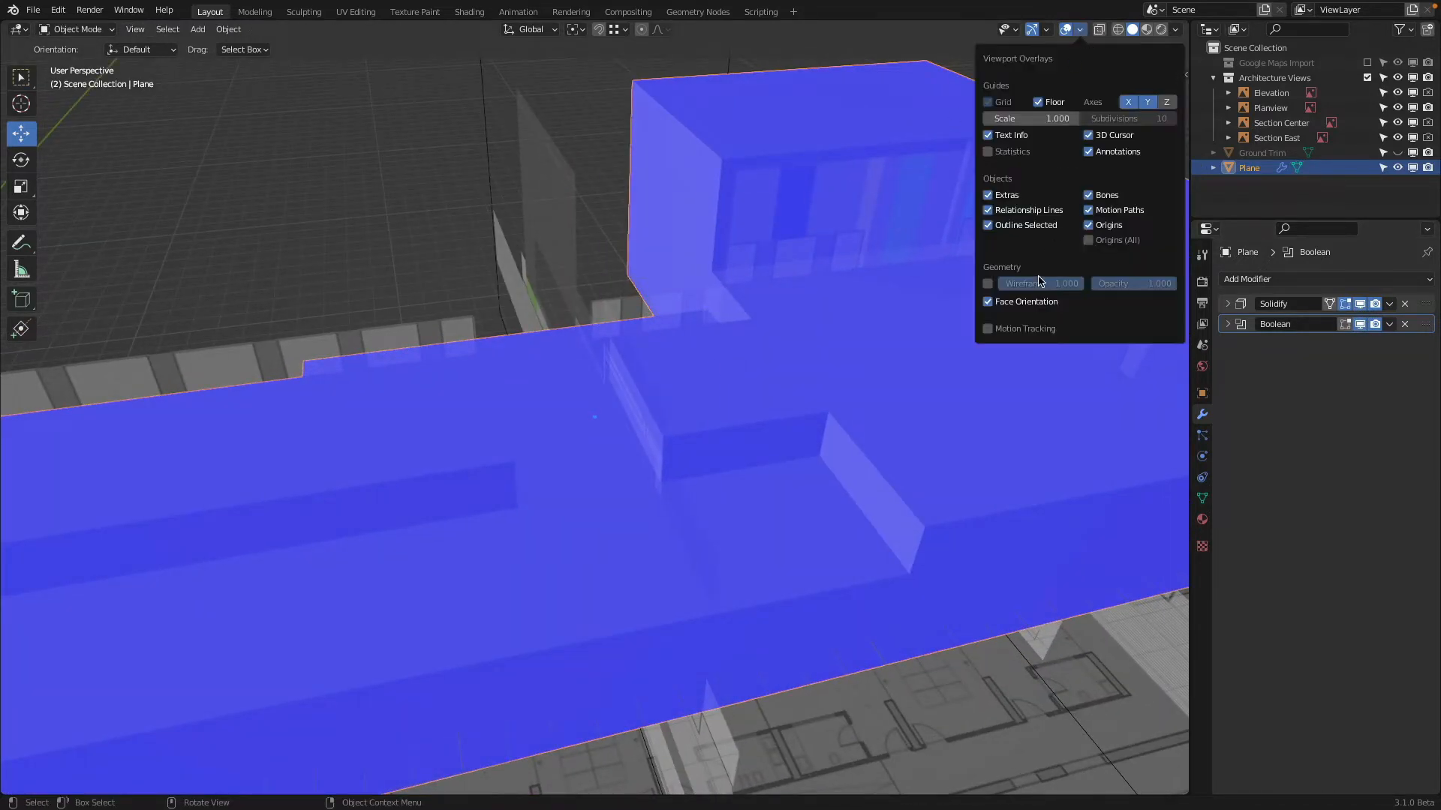
left_click(989, 302)
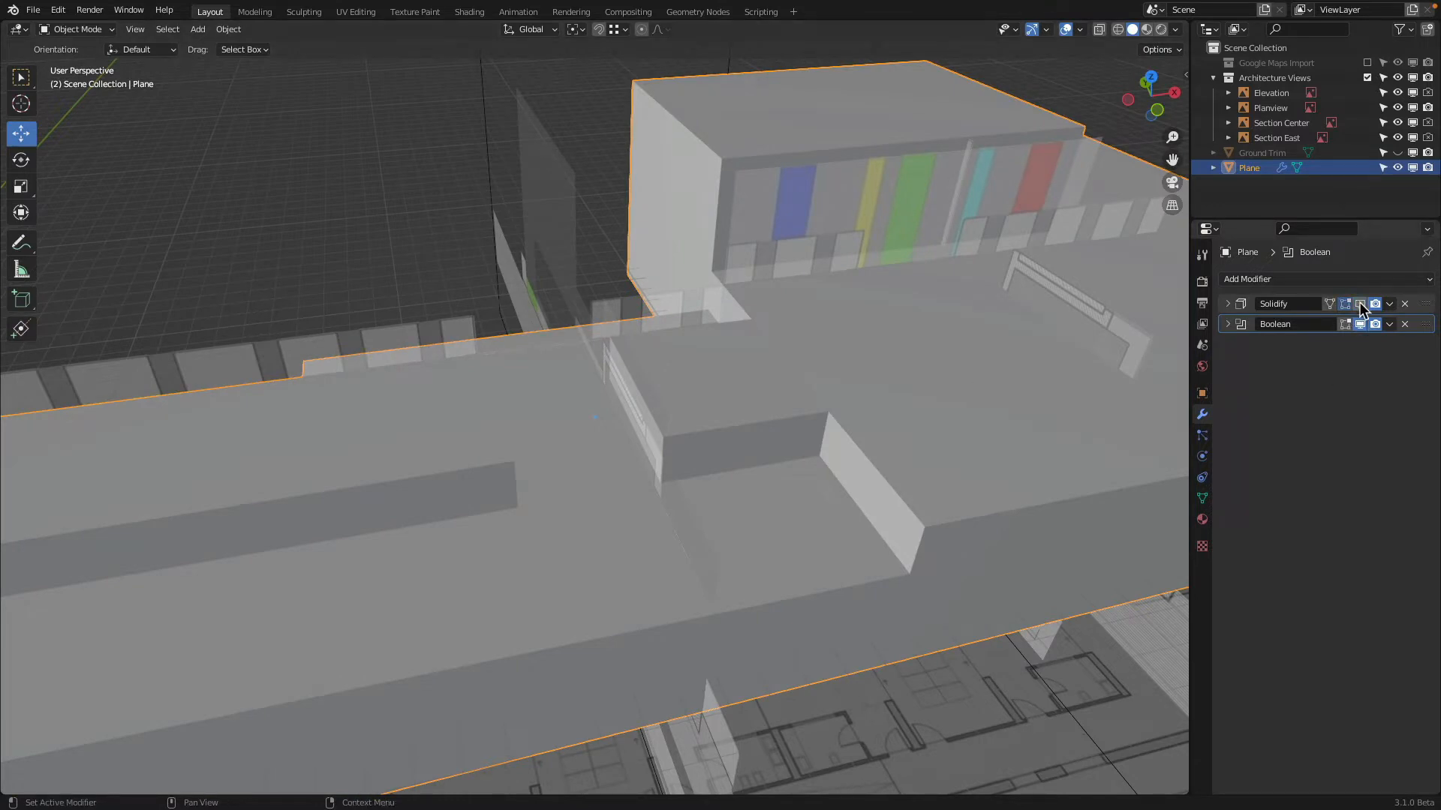
left_click(1360, 303)
Exclude the Architecture Views collection and include the Google Maps Import collection as the reference
middle_click_drag(685, 443, 970, 232)
left_click(1366, 77)
middle_click_drag(495, 442, 540, 431)
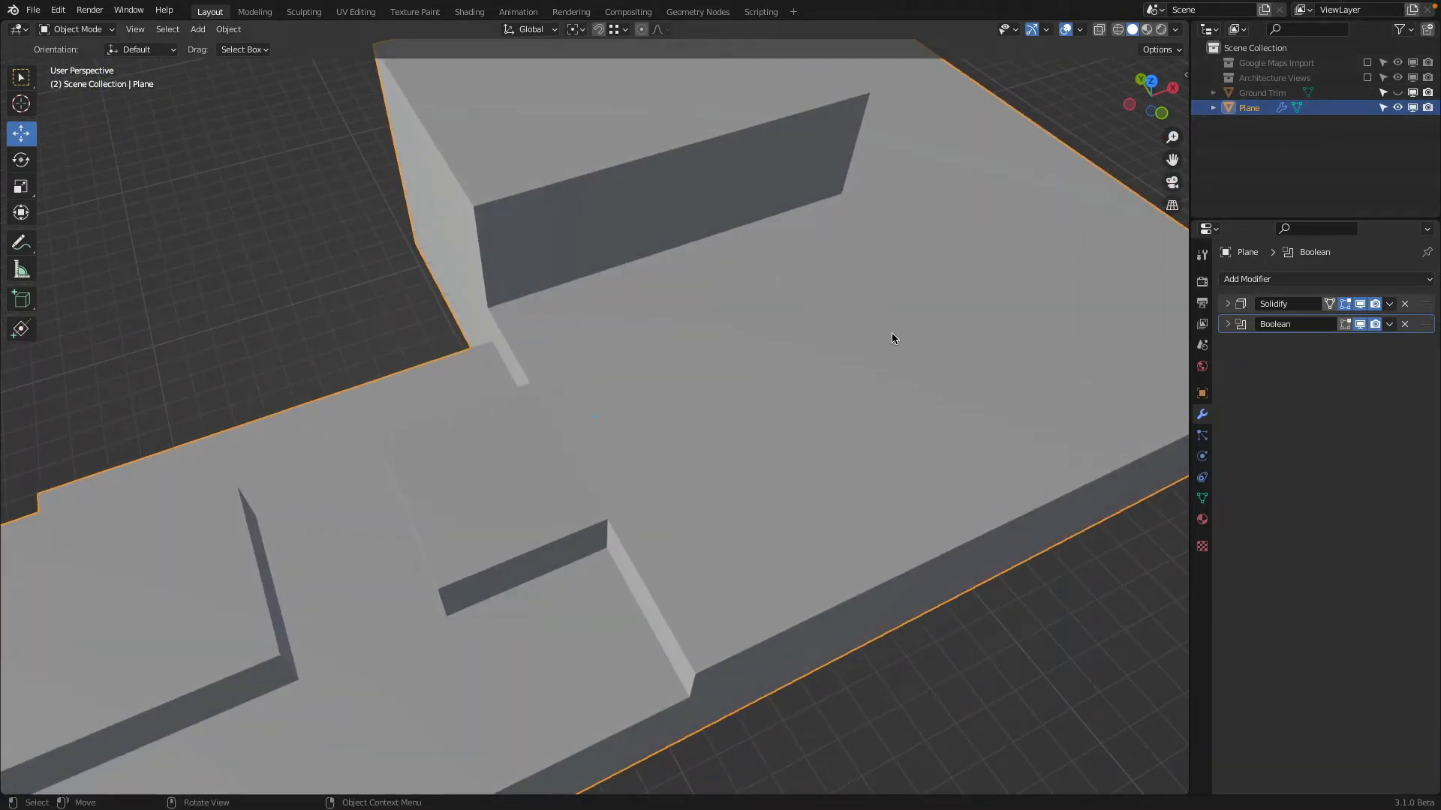
left_click(1367, 63)
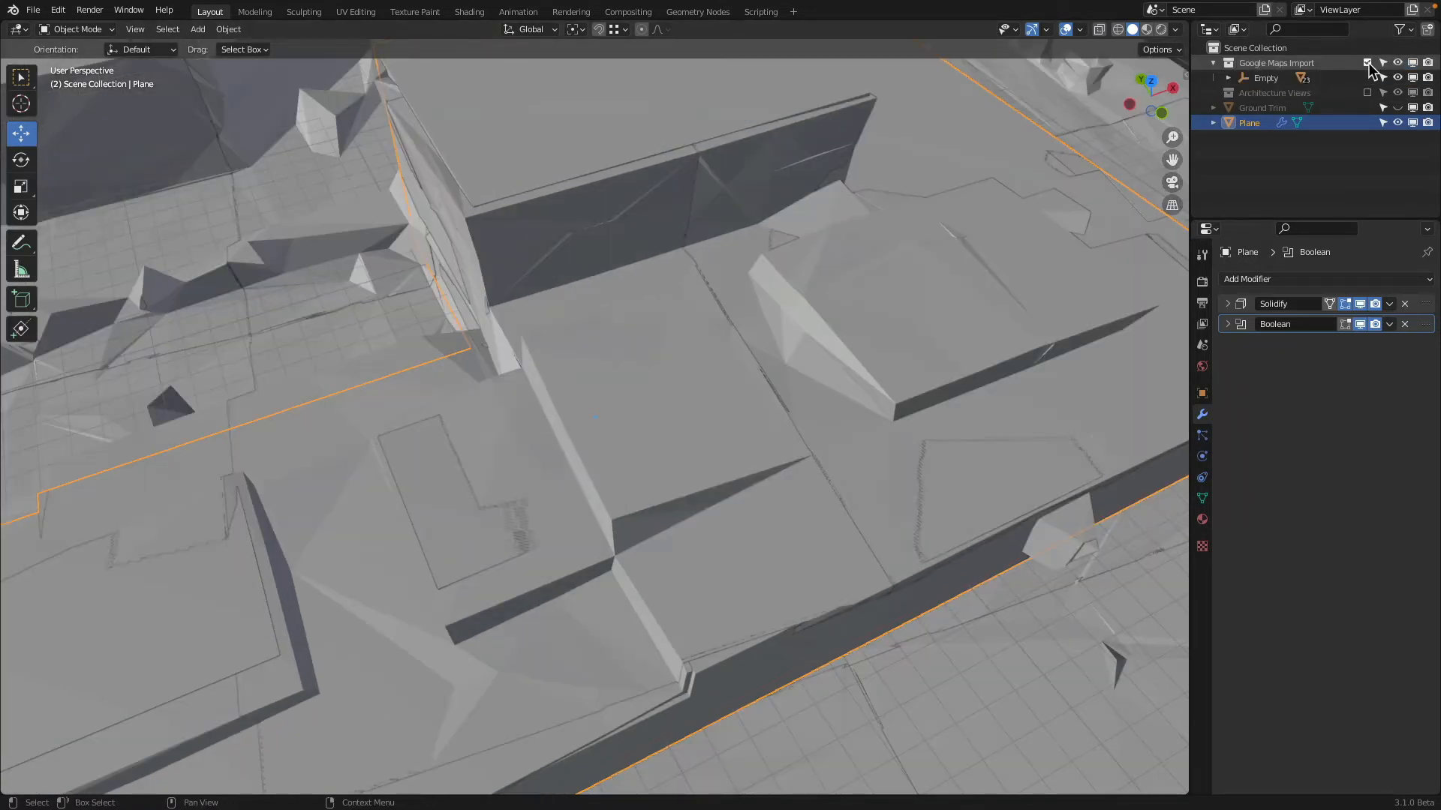
Compare the low wing with the Google Maps Import collection, enter Edit Mode on the building mesh and exclude that collection
middle_click_drag(698, 300, 665, 375)
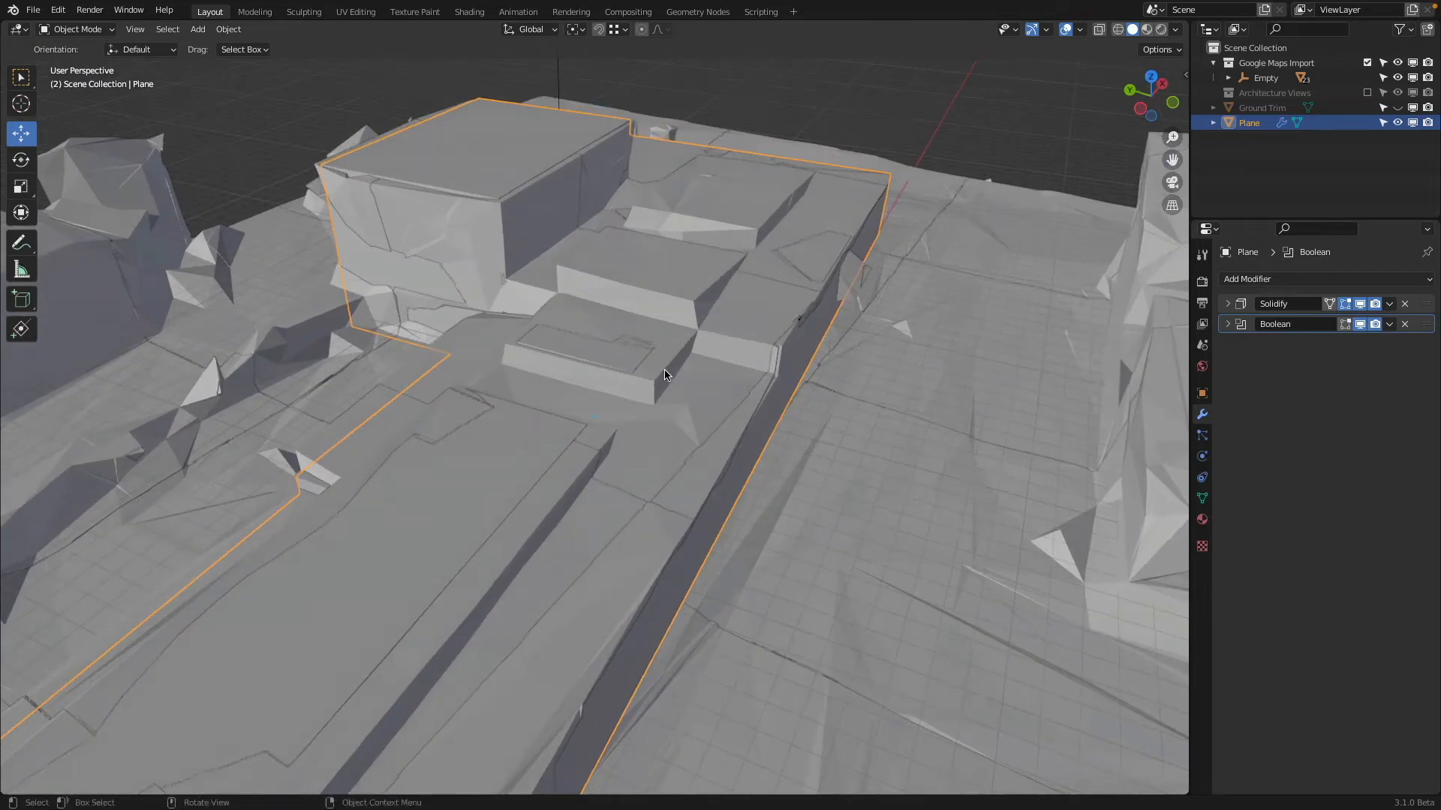
left_click(1367, 63)
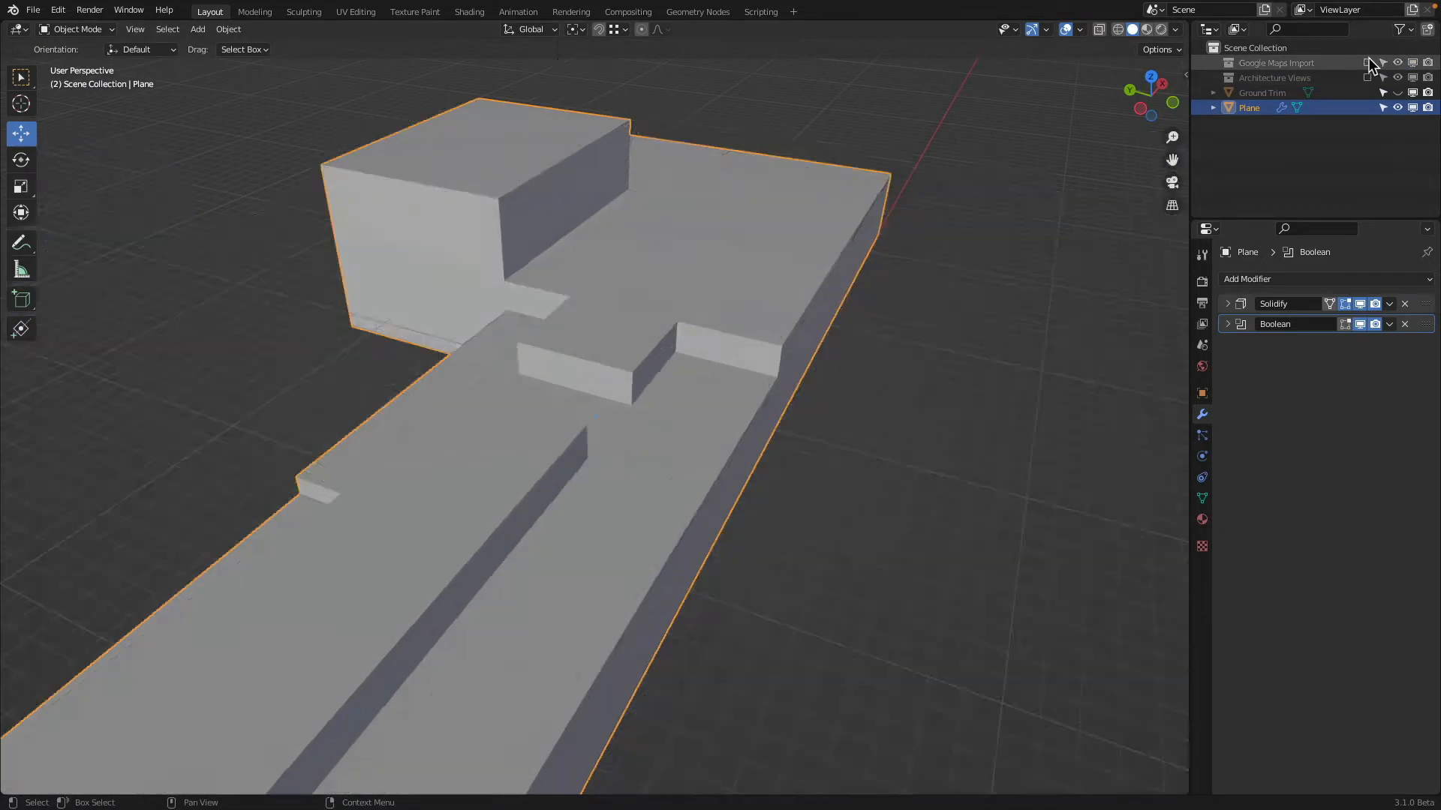
left_click(1367, 62)
middle_click_drag(593, 285, 514, 315)
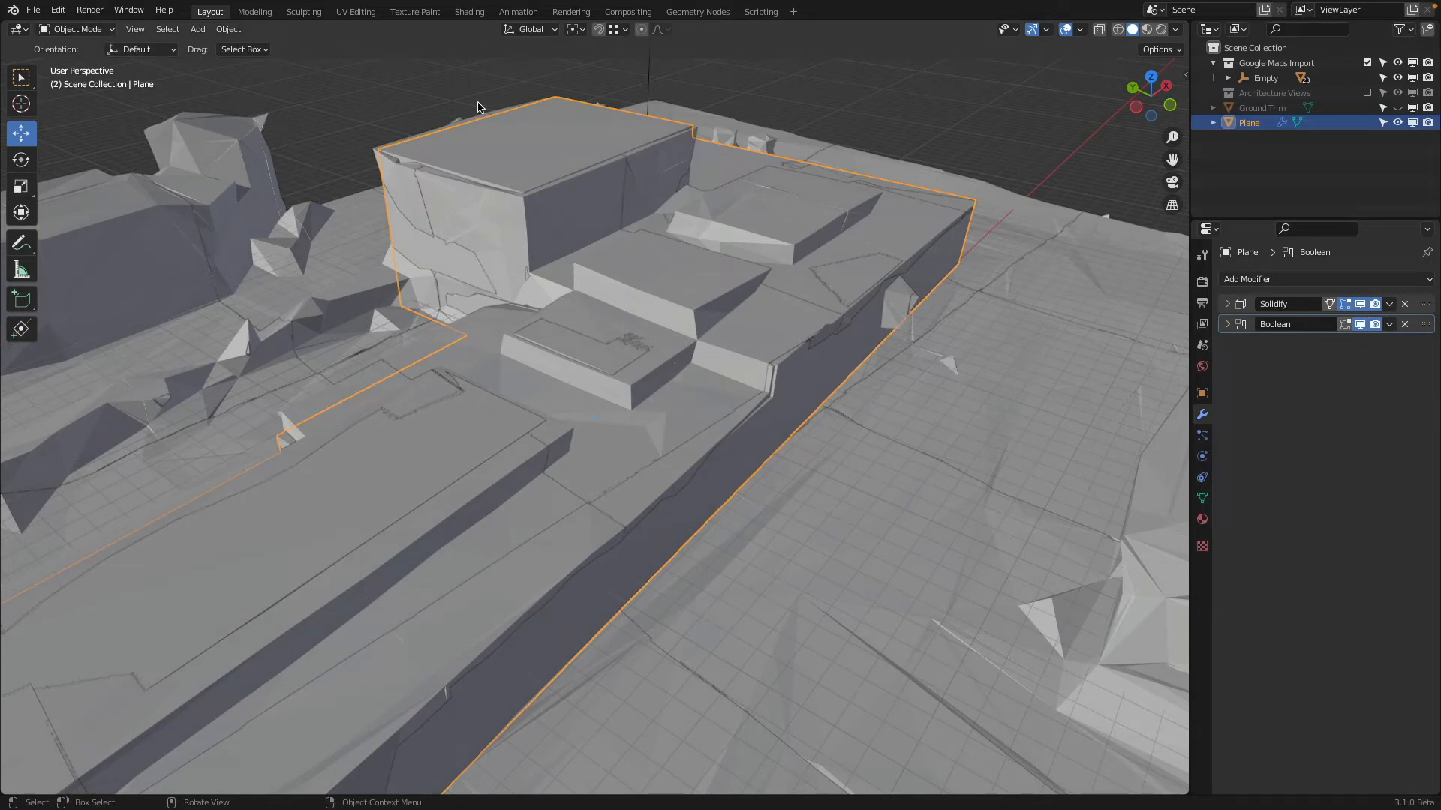
left_click(79, 30)
left_click(86, 64)
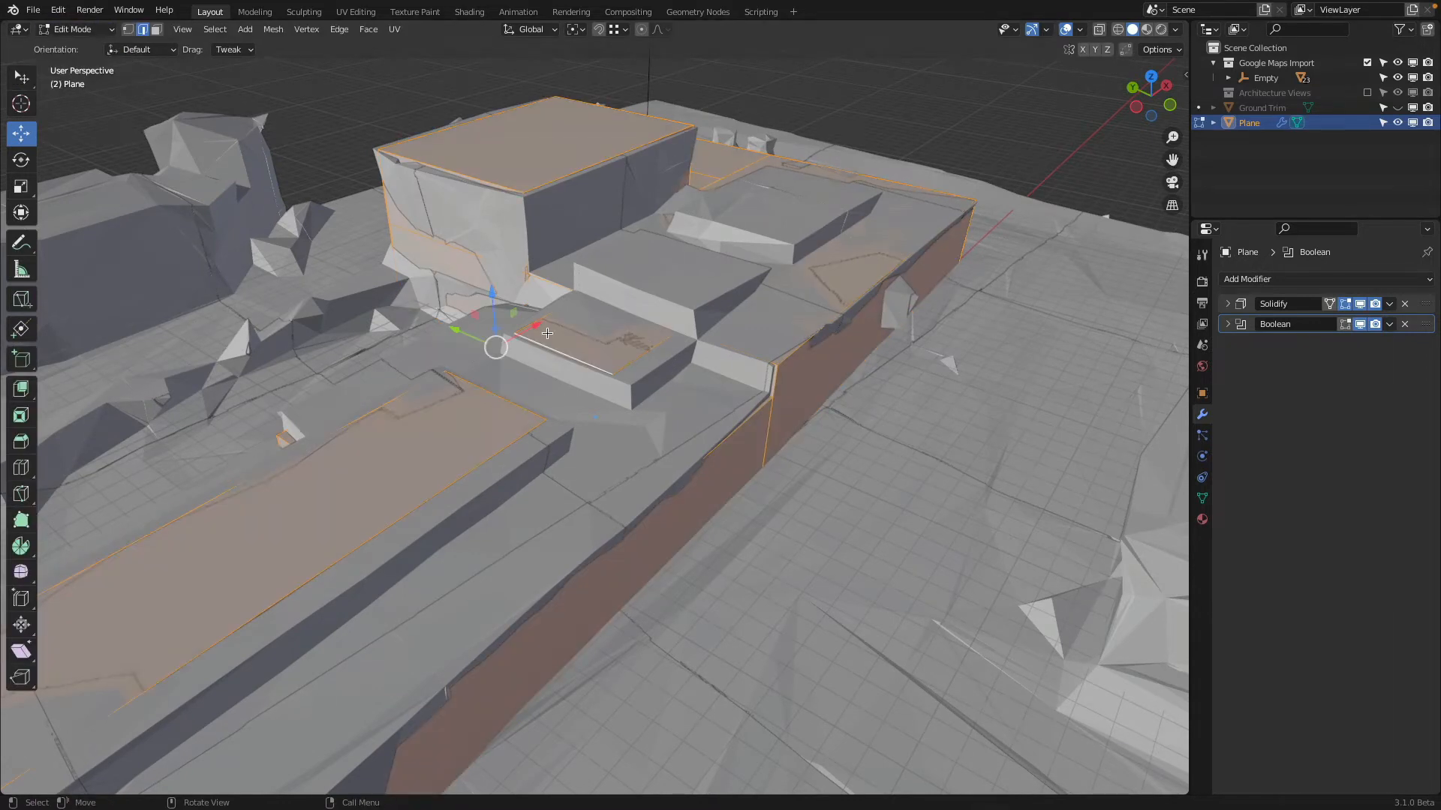
left_click(654, 364)
key("shift+z")
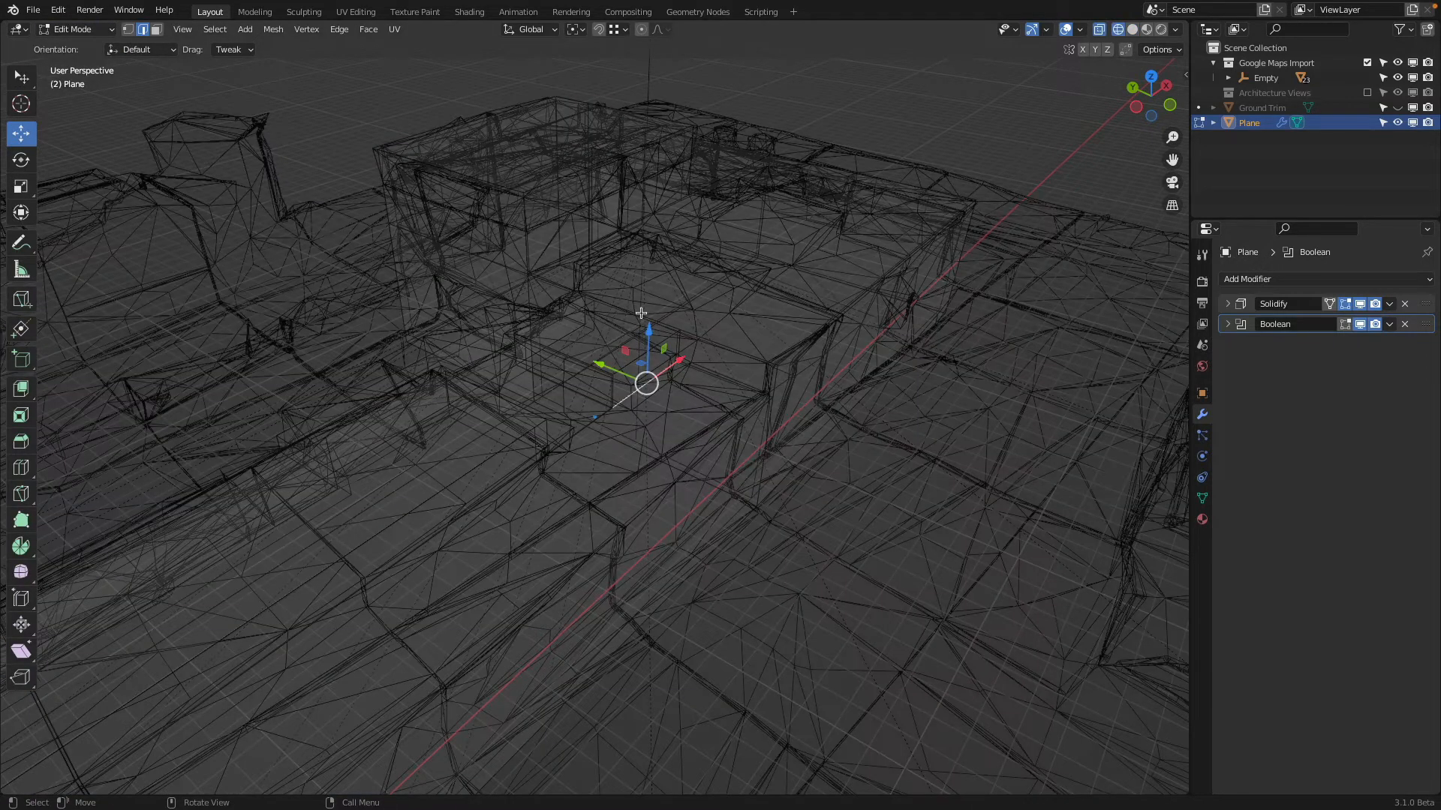
left_click(1367, 63)
key("shift+z")
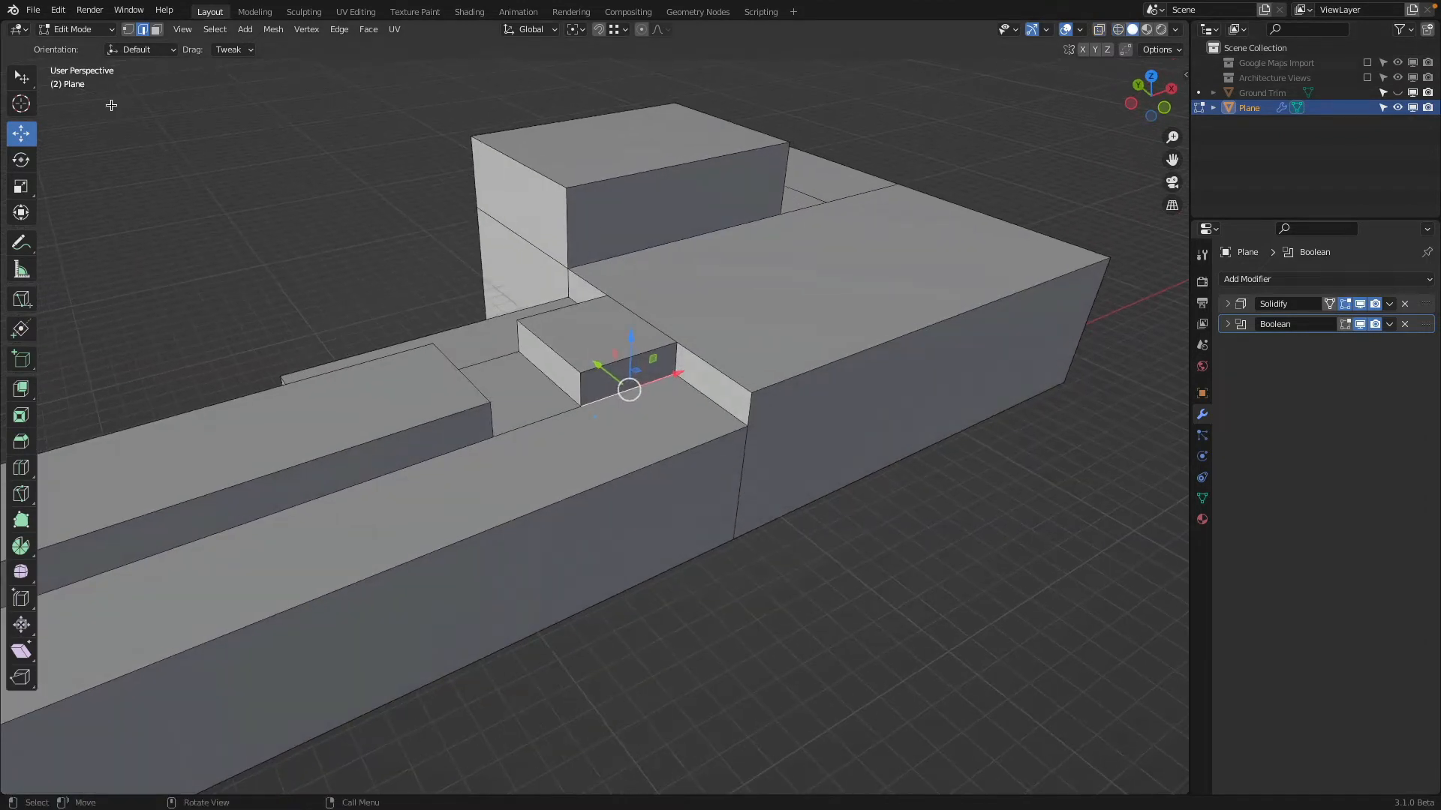
Move the -Y side faces of the long and short raised roof blocks about -0.99 m along Y against the Google Maps import
left_click(157, 30)
left_click(357, 470)
left_click(612, 388, "shift")
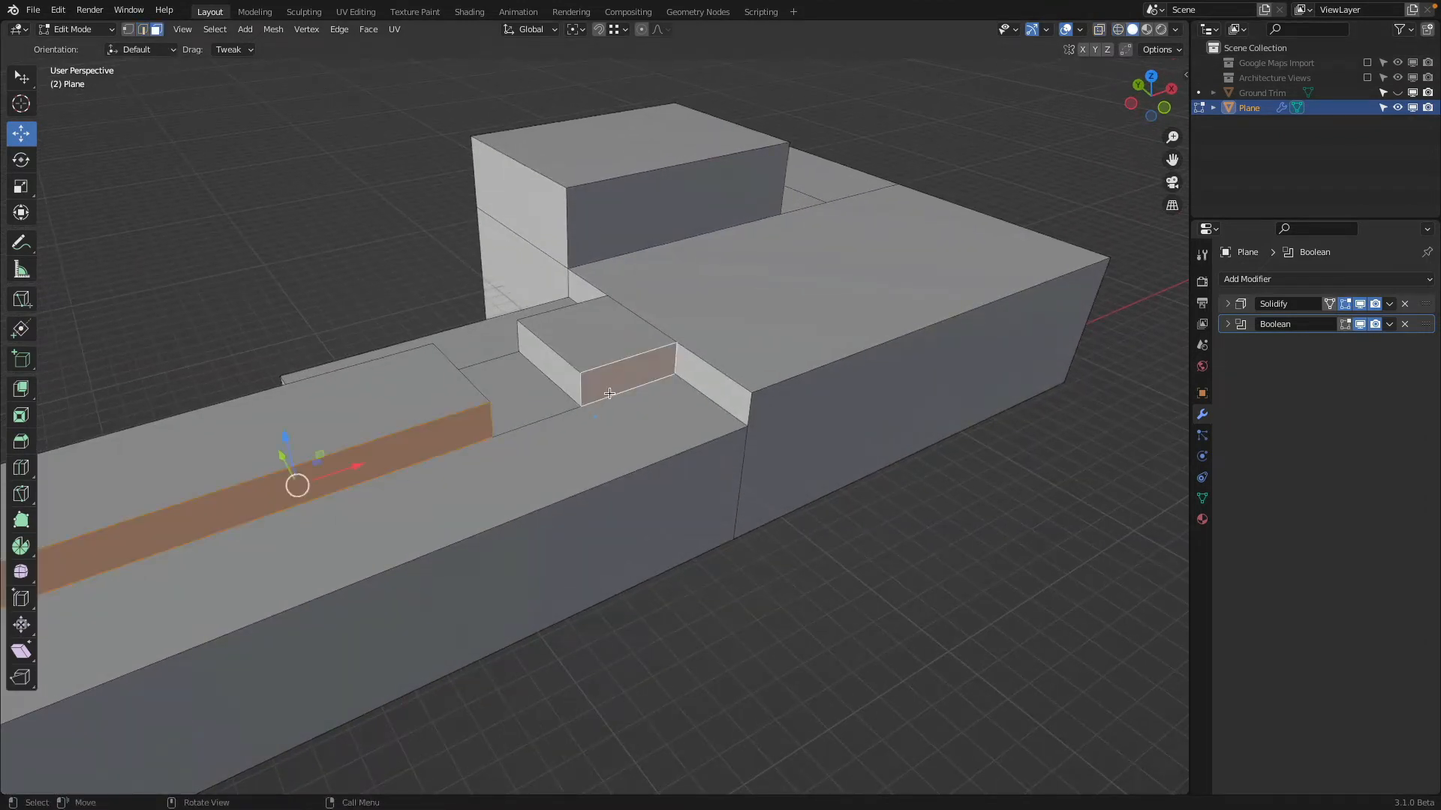
scroll(610, 388, "down", 2)
middle_click_drag(608, 386, 1025, 155)
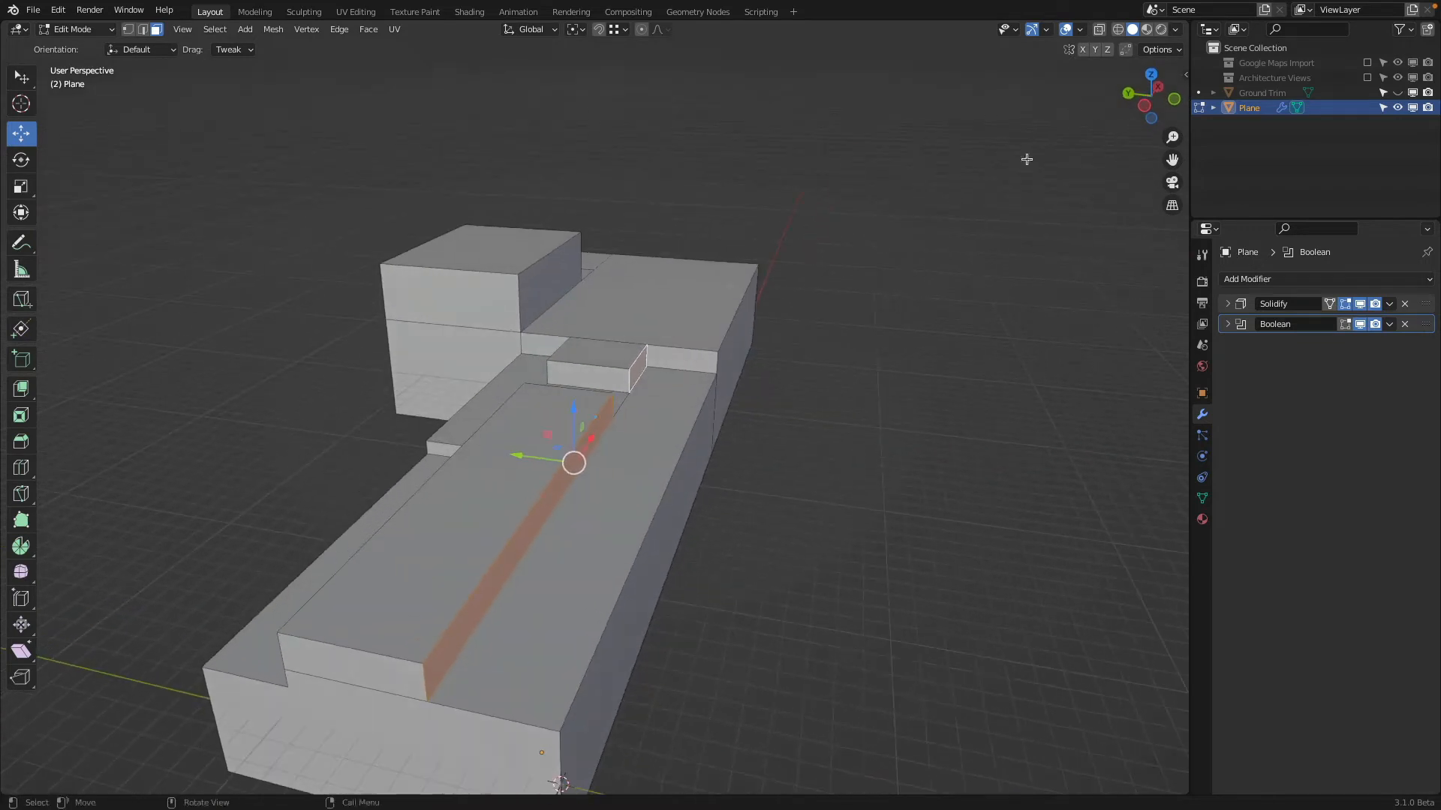
left_click(1367, 63)
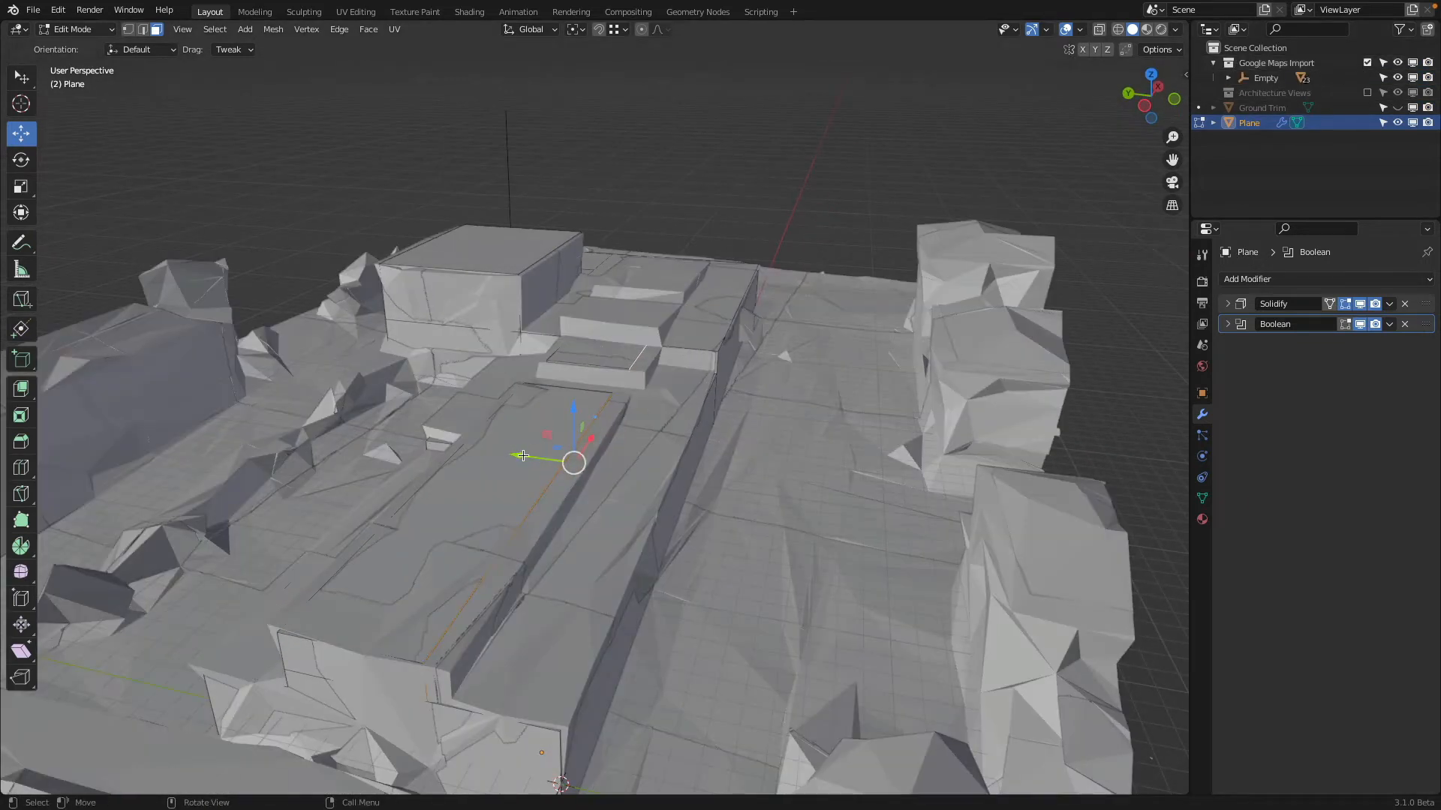
left_click_drag(523, 455, 550, 477)
Select the opposite, +Y side faces of both raised blocks and the strip below, and move them about 0.52 m along Y
middle_click_drag(550, 477, 577, 402)
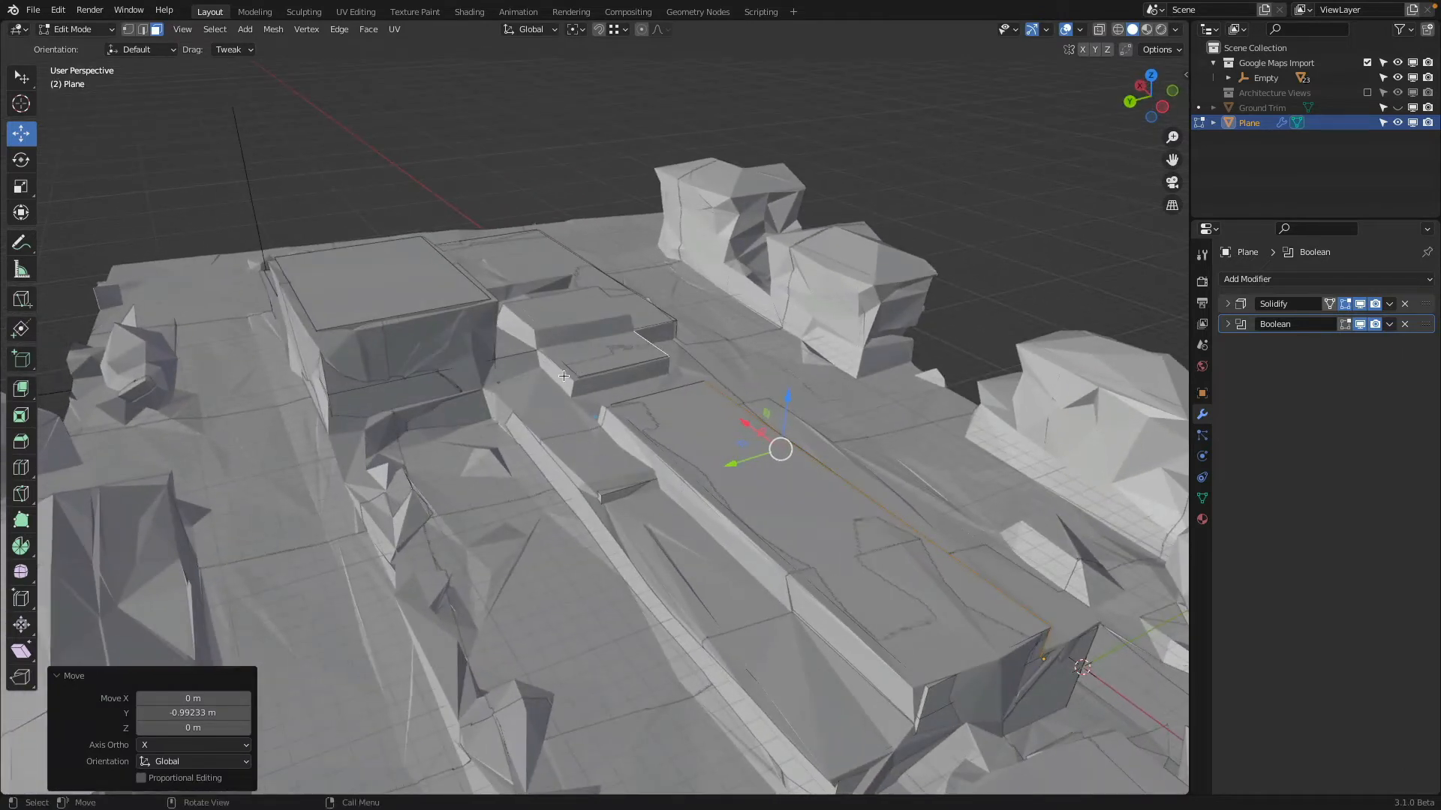
left_click(563, 376)
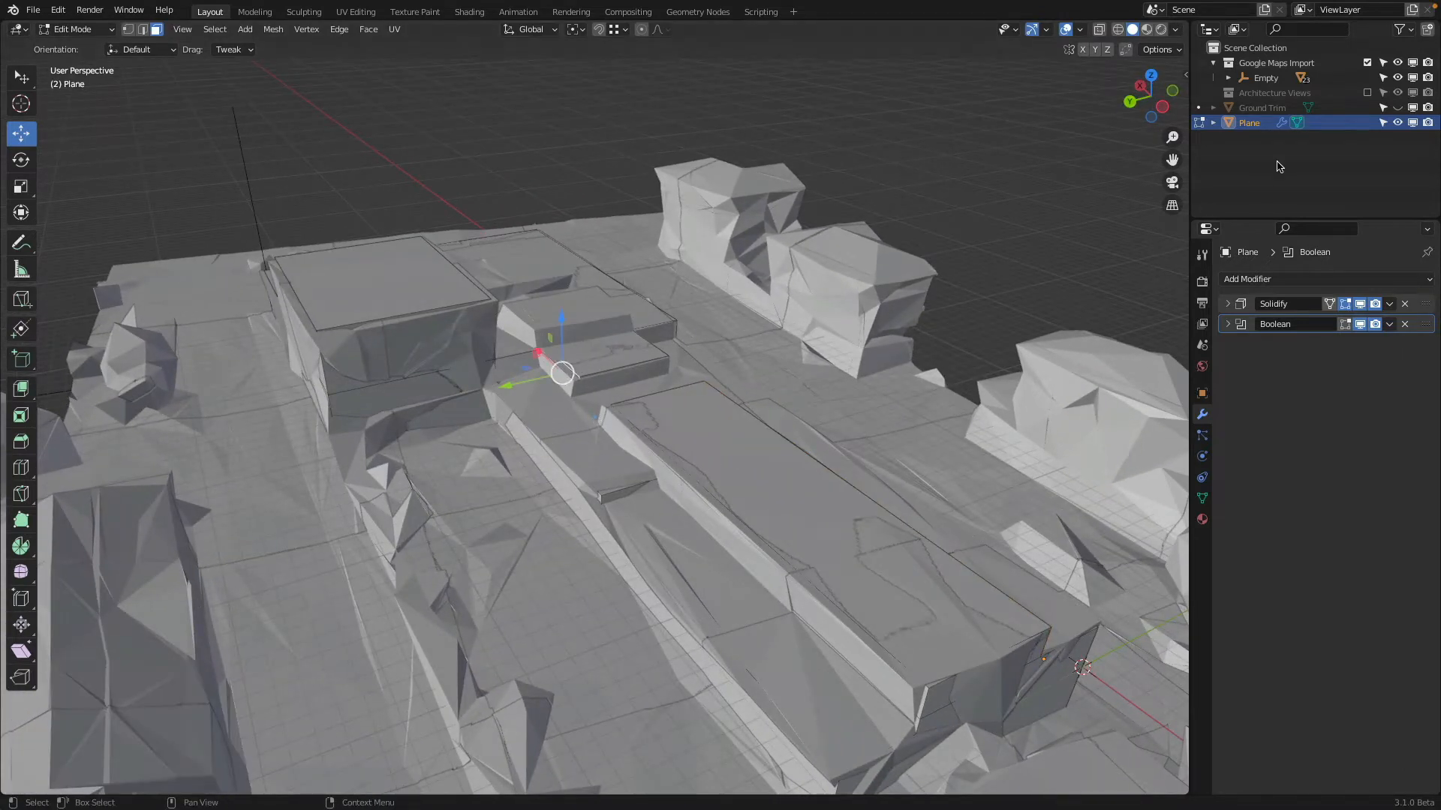
left_click(1367, 63)
left_click(640, 446, "shift")
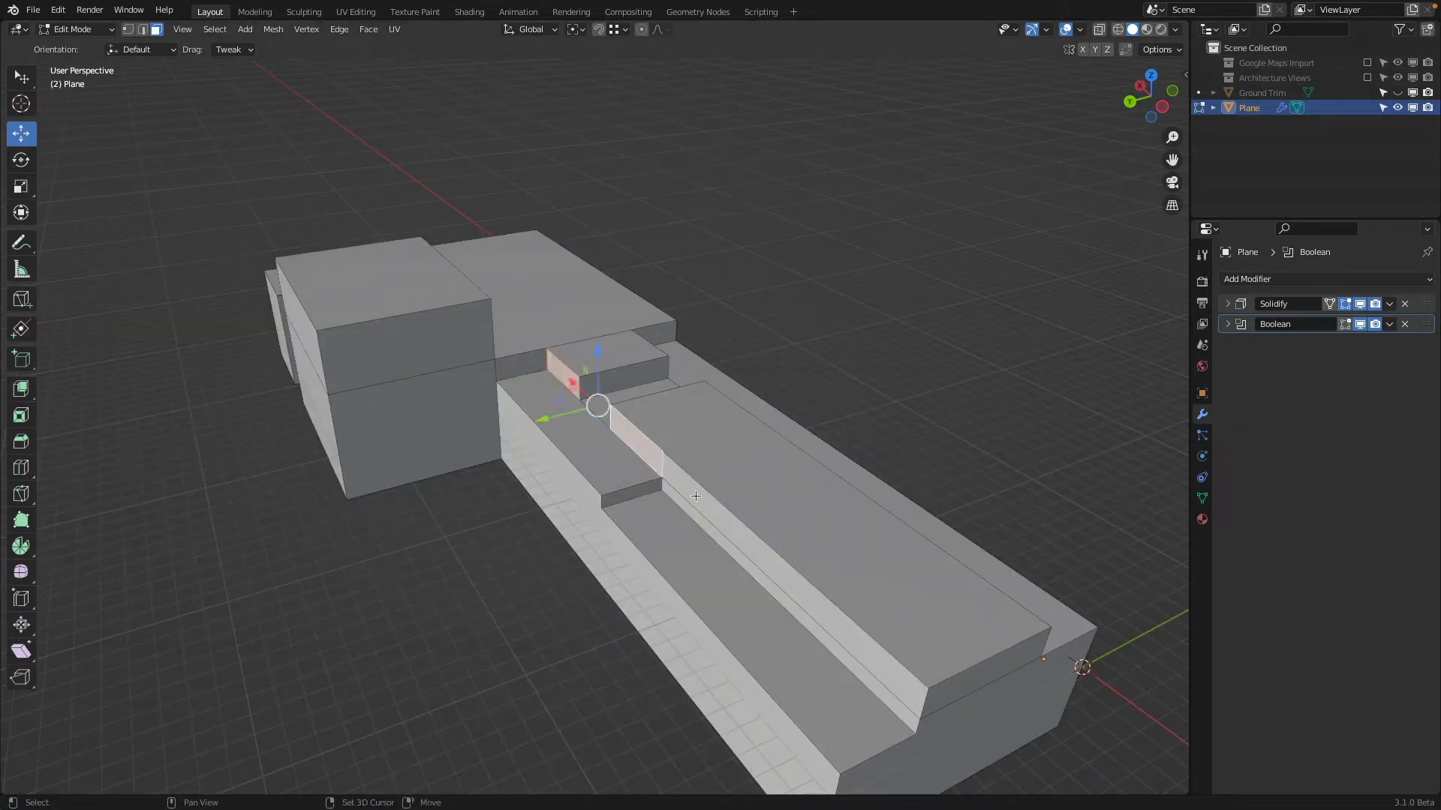
left_click(691, 492, "shift")
left_click(691, 513, "shift")
middle_click_drag(706, 519, 767, 514)
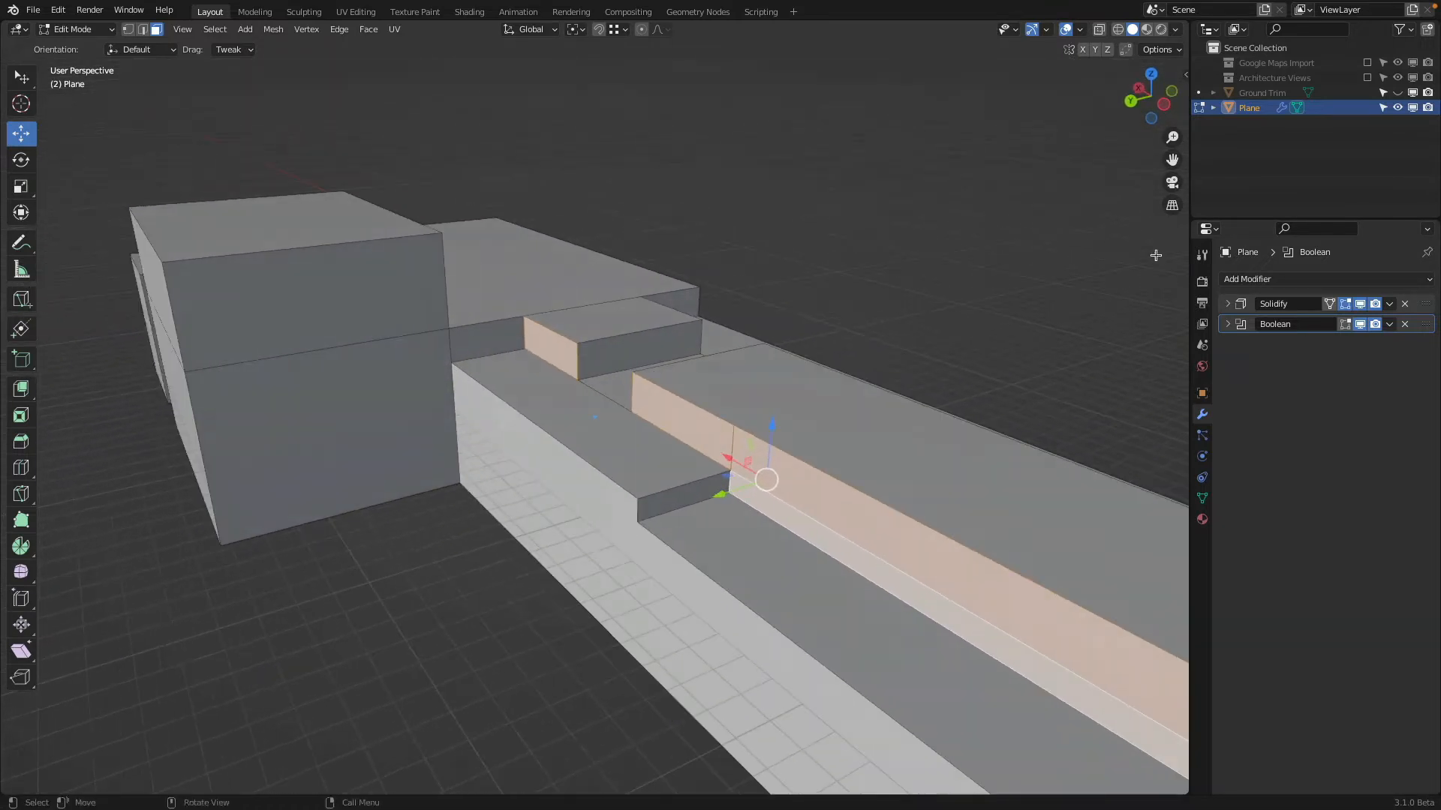
left_click(1367, 63)
mouse_move(735, 494)
left_mouse_down()
mouse_move(708, 518)
mouse_move(712, 501)
left_mouse_up()
scroll(712, 501, "down", 2)
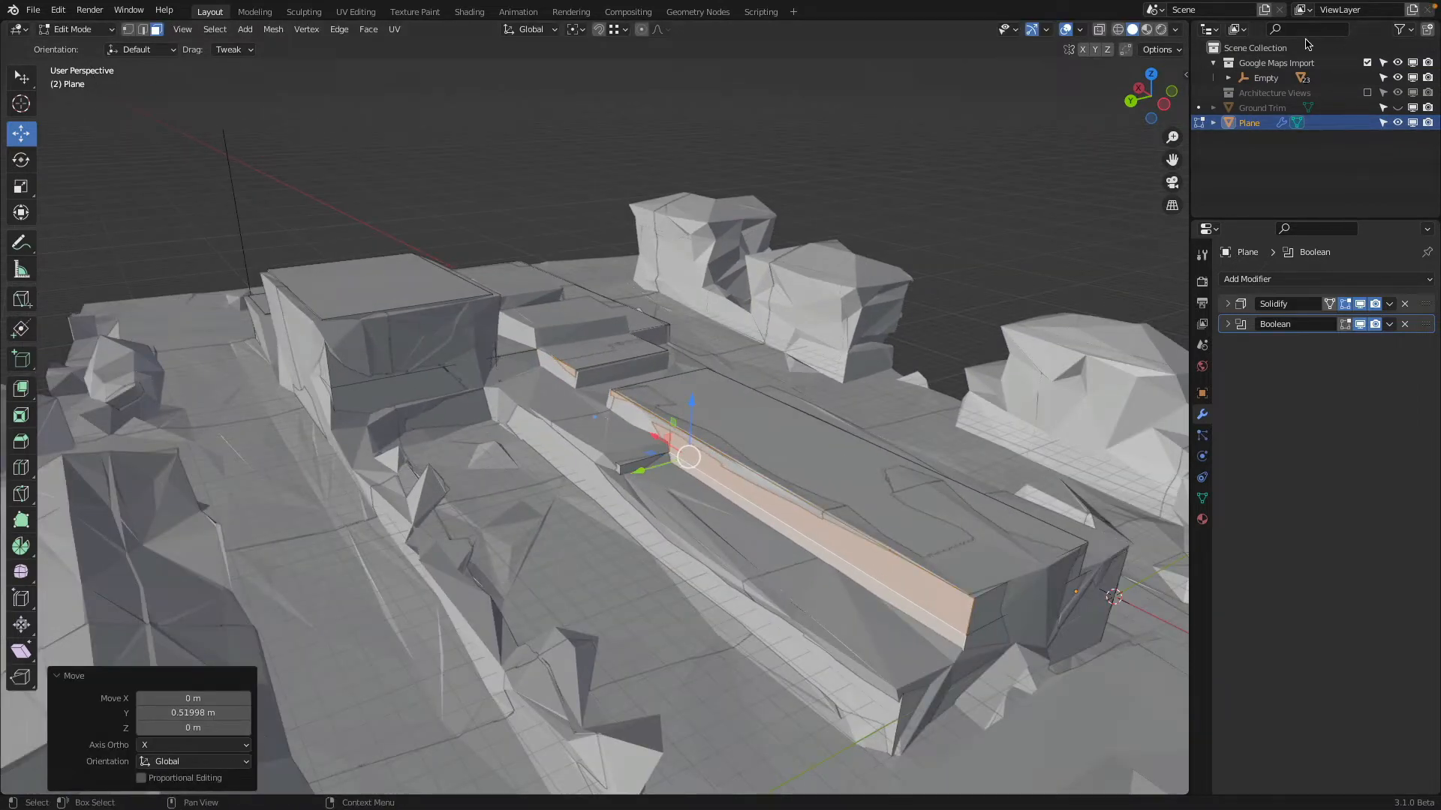
Replace the Google Maps reference with Architecture Views and, in left view, move the selected side faces about -0.63 m along Y to the section's wall
left_click(1164, 105)
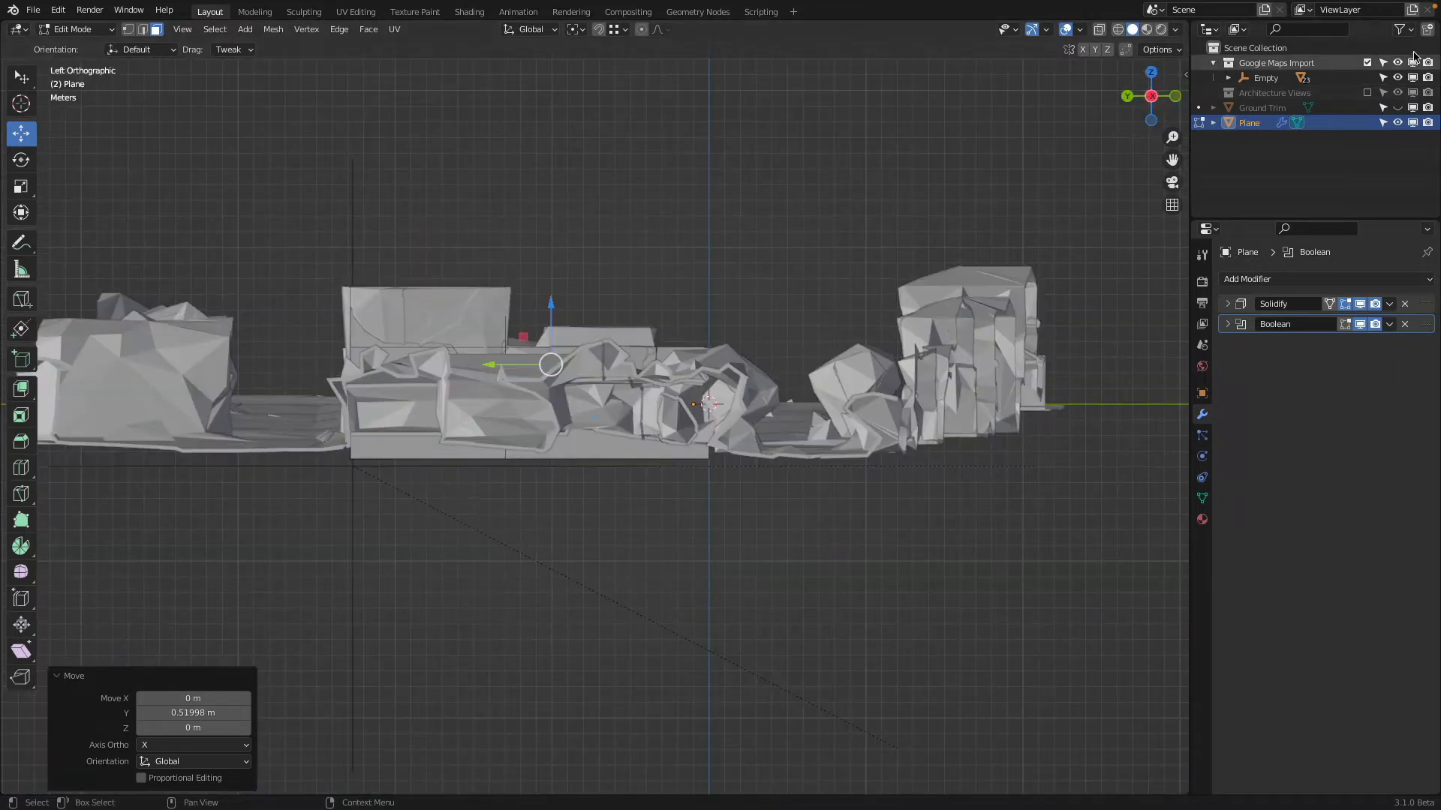
left_click(1368, 63)
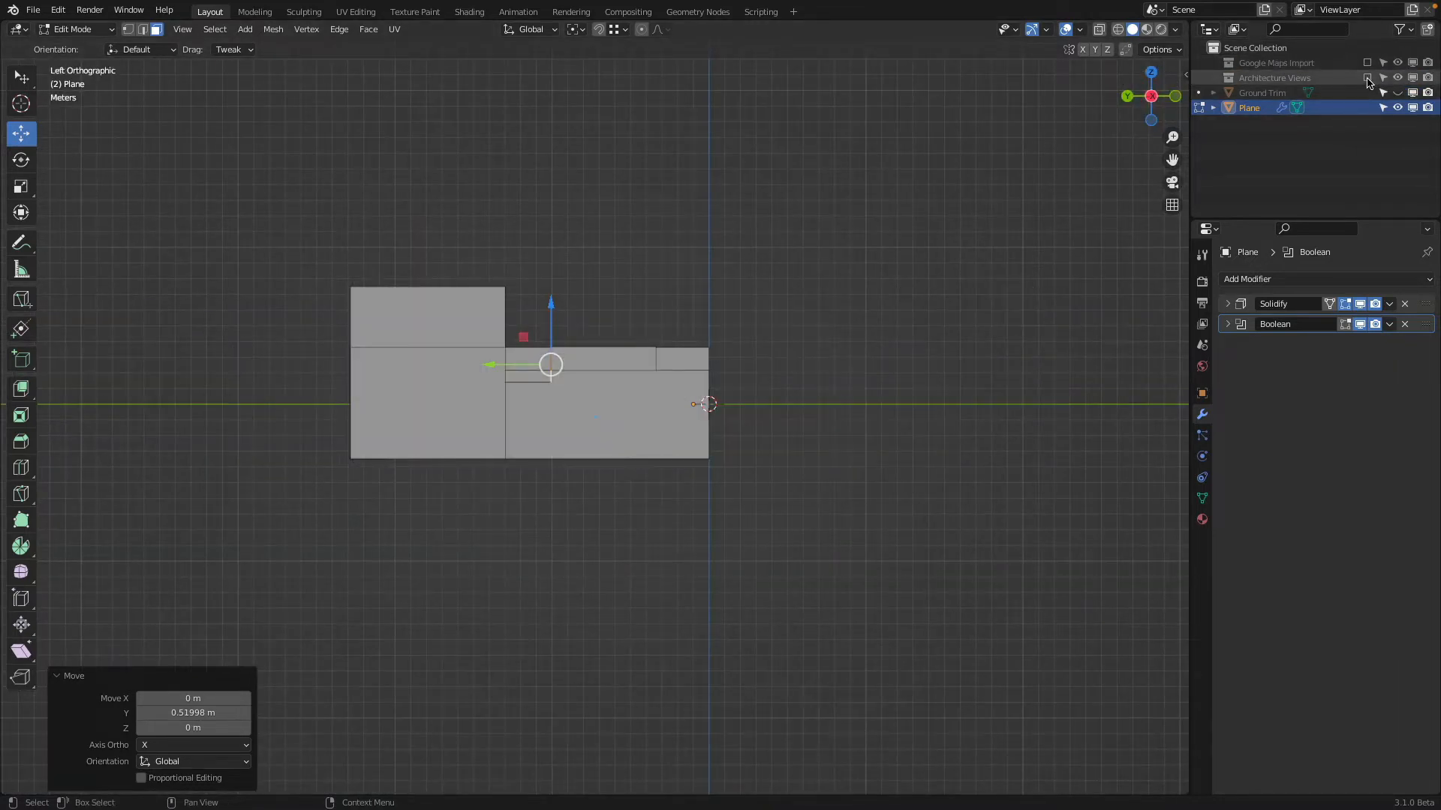
left_click(1367, 78)
scroll(712, 507, "up", 6)
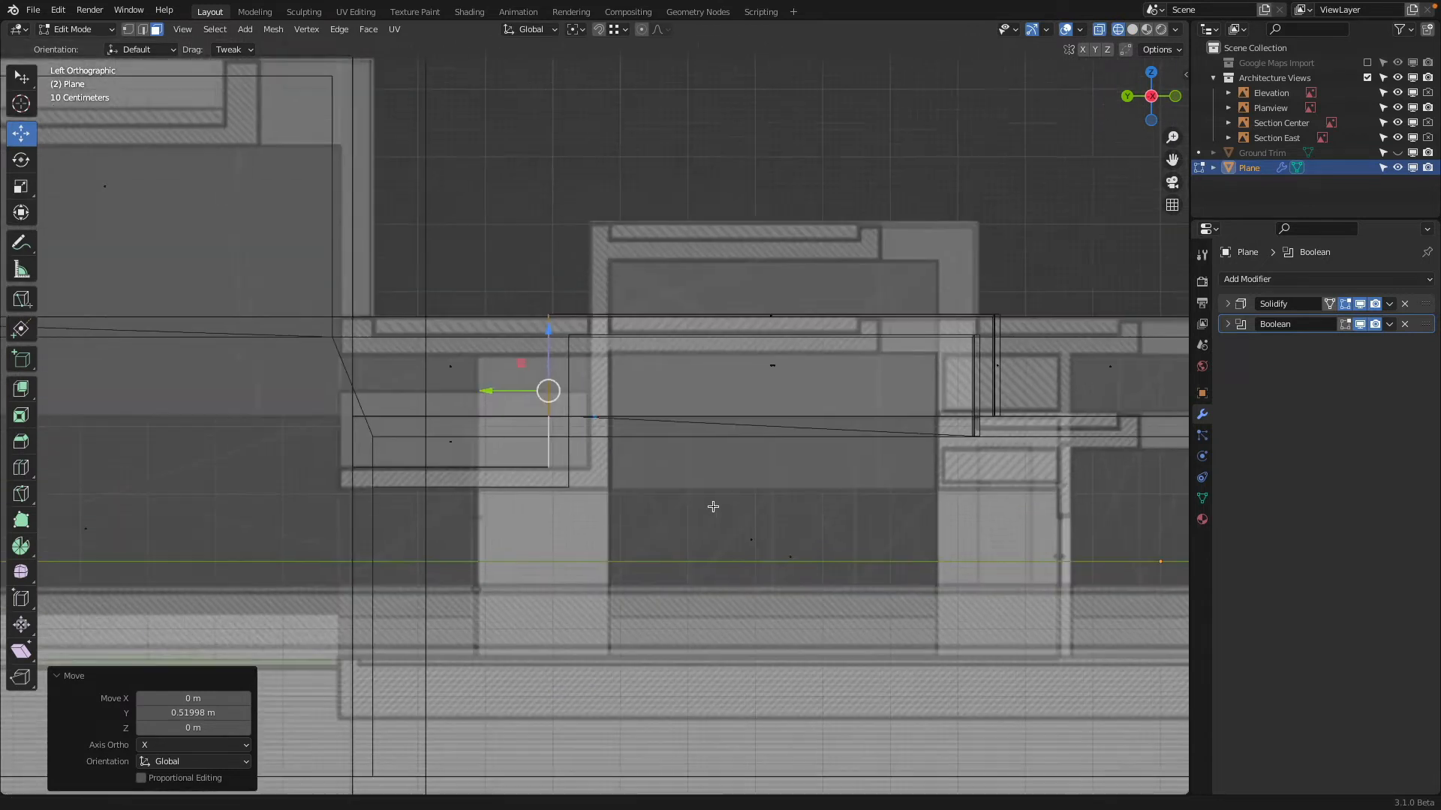
middle_click_drag(713, 506, 724, 550, "shift")
left_click_drag(510, 435, 559, 460)
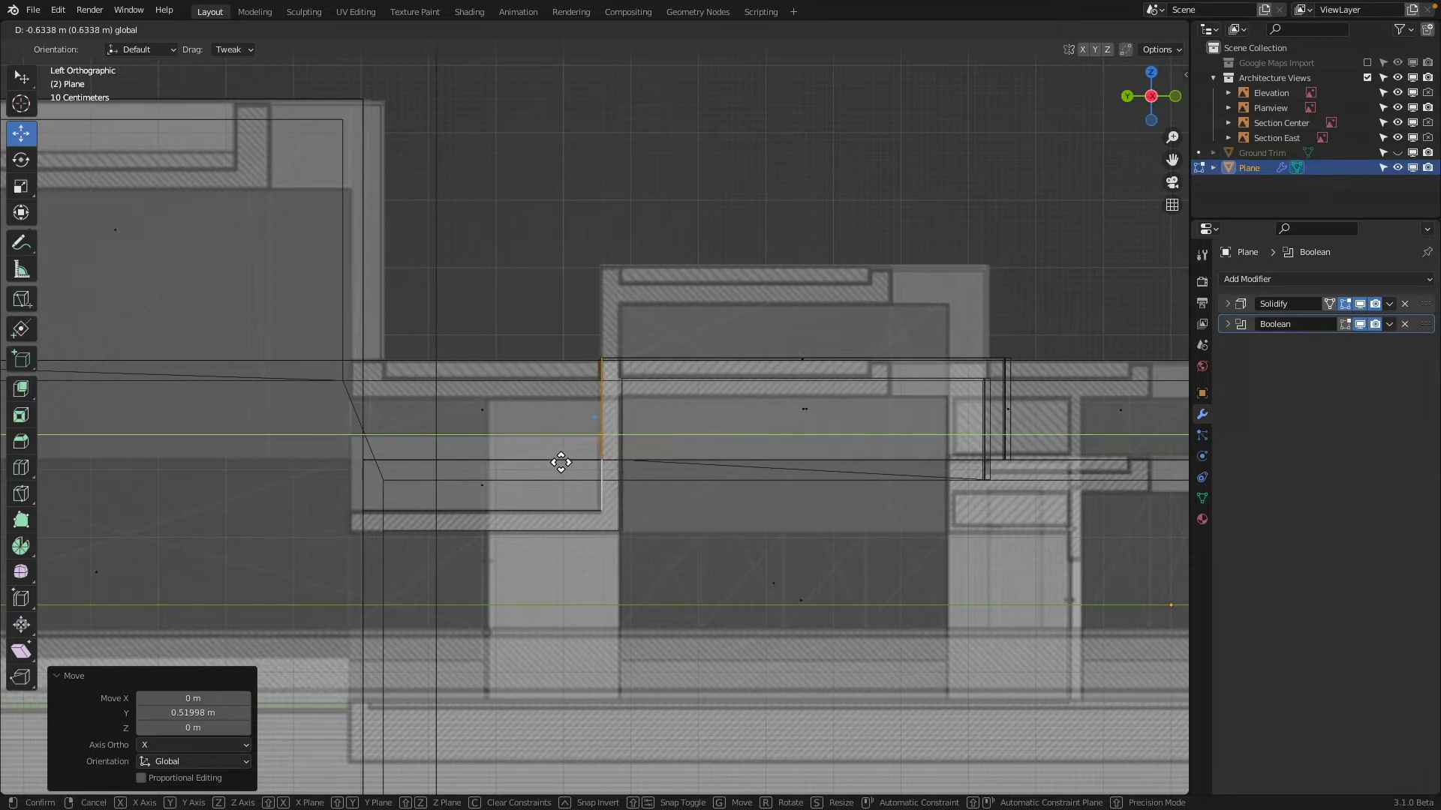
left_click_drag(560, 462, 560, 462)
Examine how the raised blocks' side faces and the recessed roof level line up with the section drawing
middle_click_drag(645, 450, 351, 440, "shift")
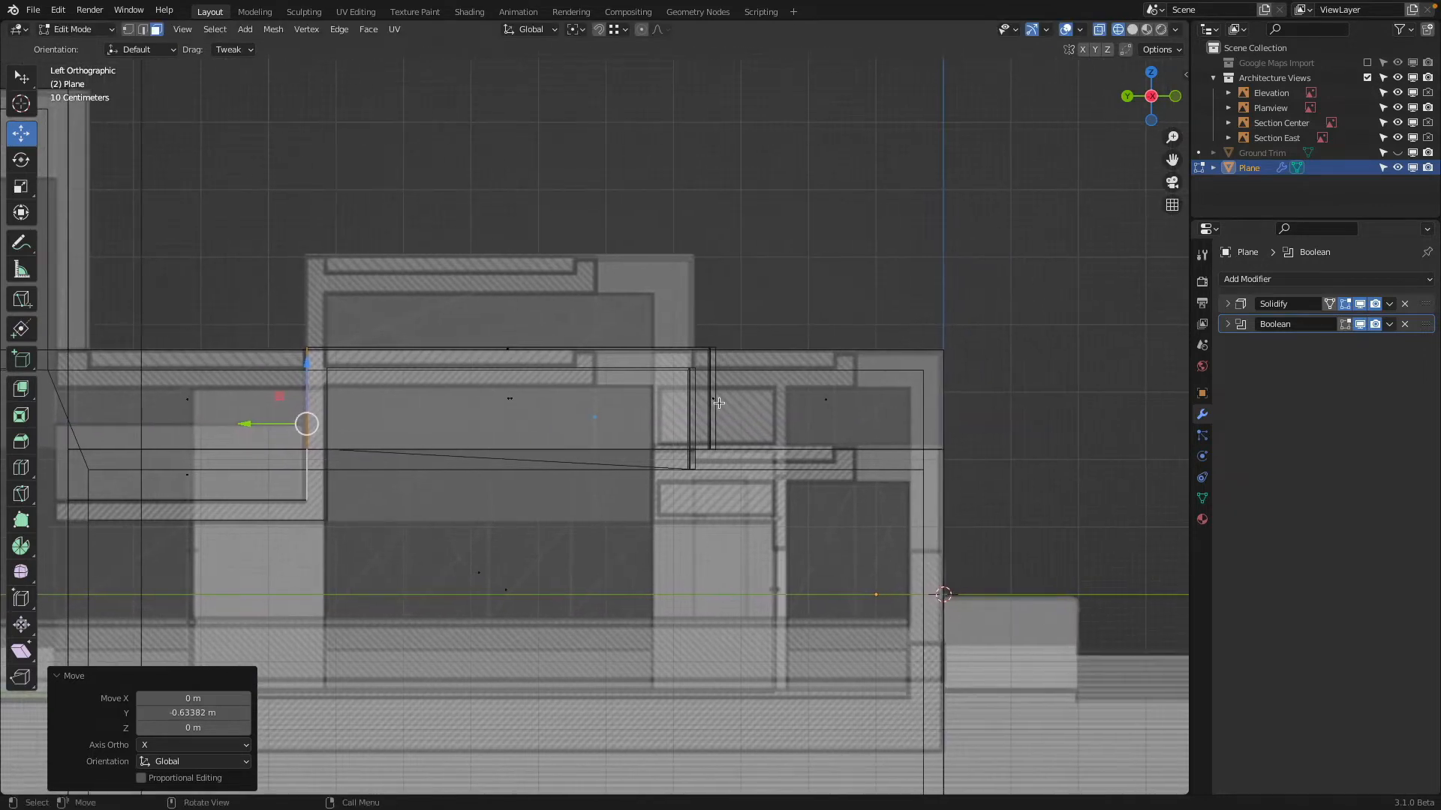
left_click(717, 404)
scroll(758, 414, "up", 2)
scroll(754, 410, "down", 2)
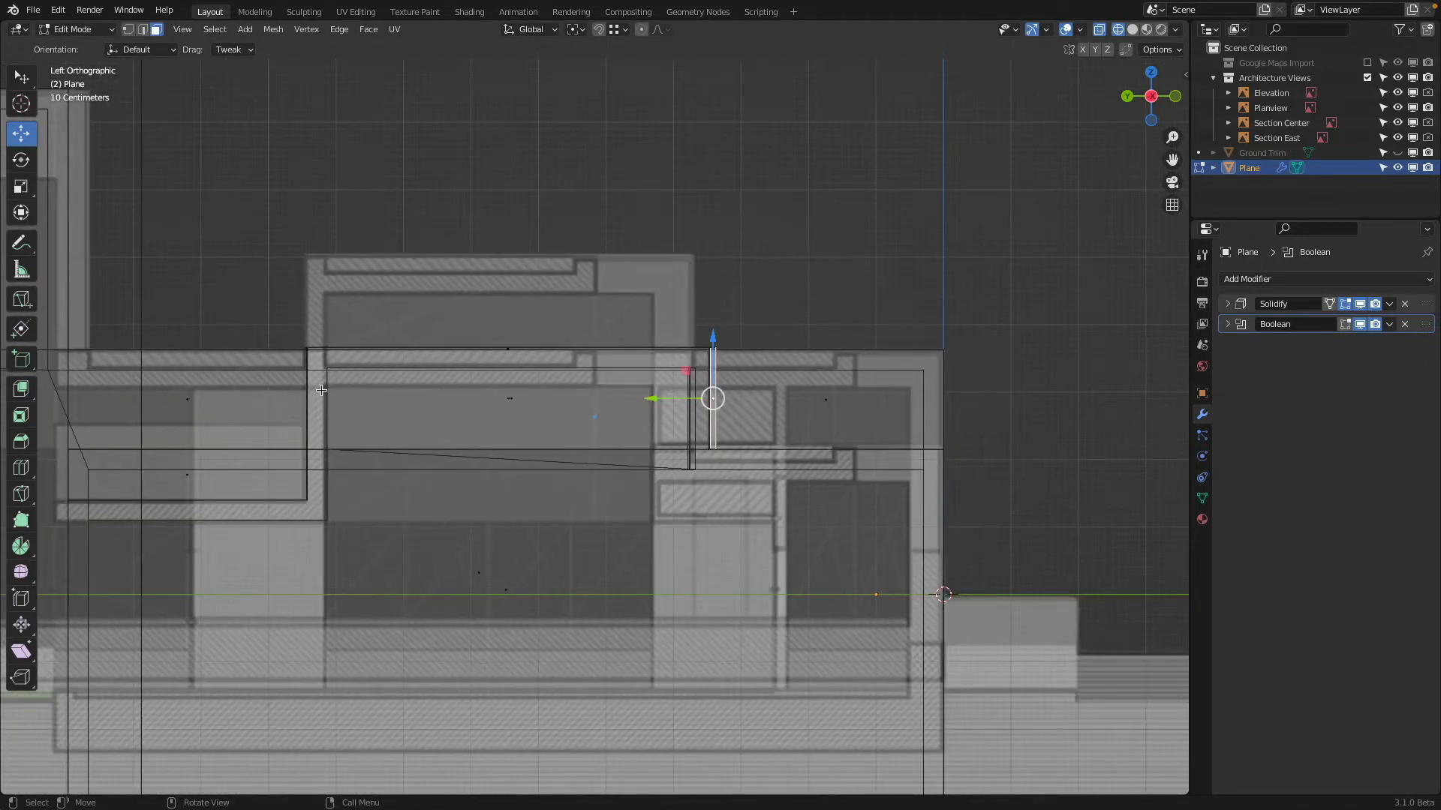
middle_click_drag(376, 505, 624, 453, "shift")
scroll(525, 361, "down", 3)
scroll(490, 433, "up", 1)
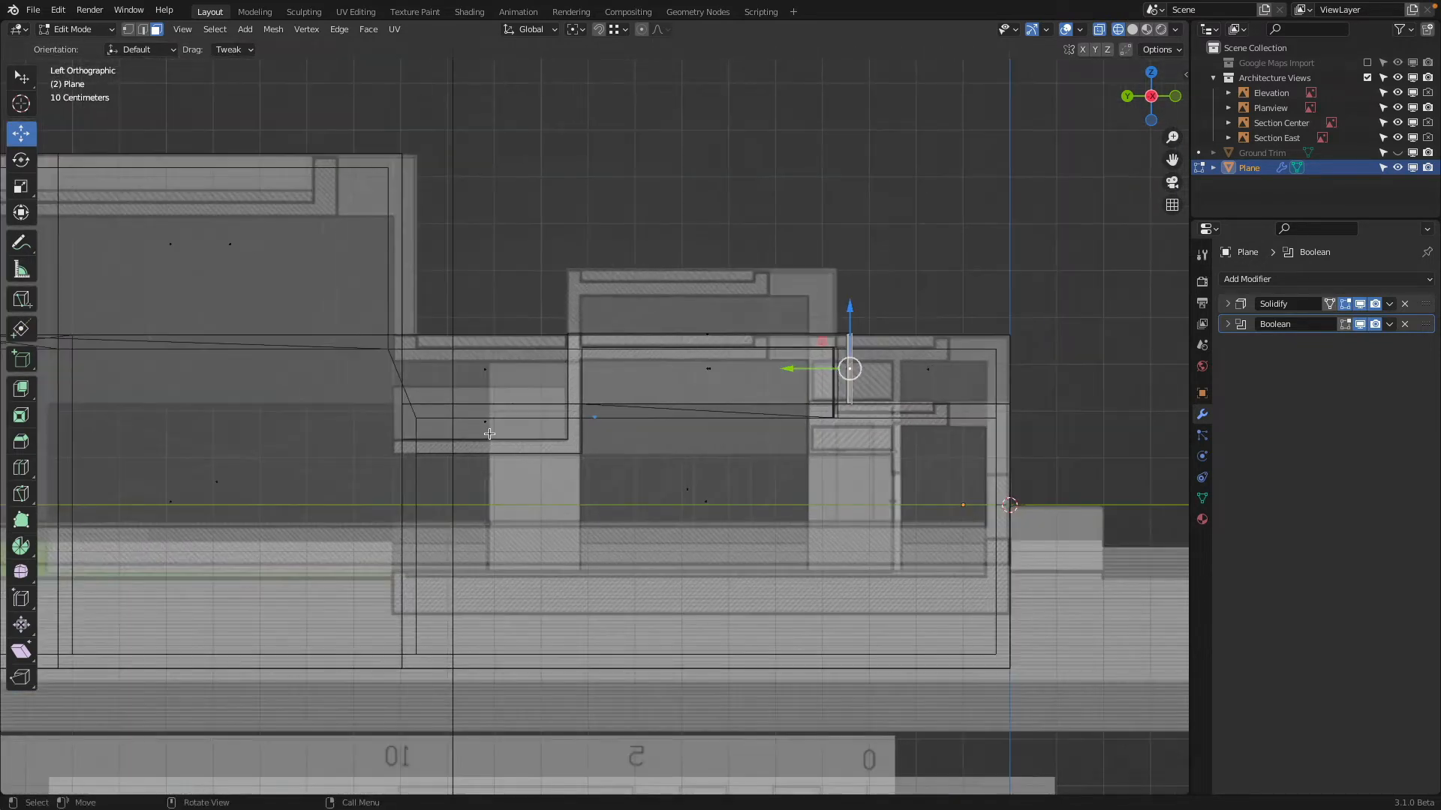
scroll(489, 434, "up", 3)
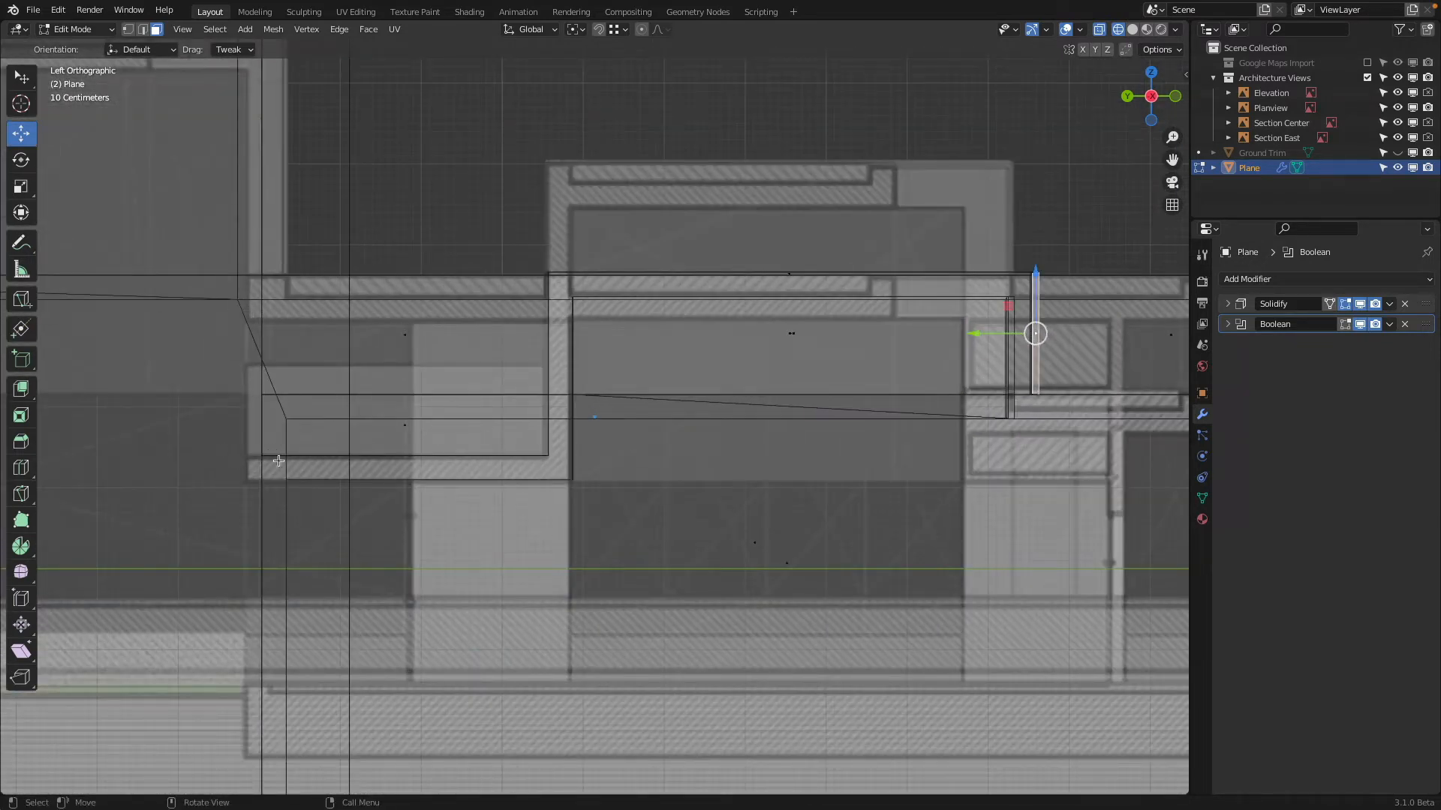
middle_click_drag(446, 448, 633, 462)
middle_click_drag(720, 491, 720, 506)
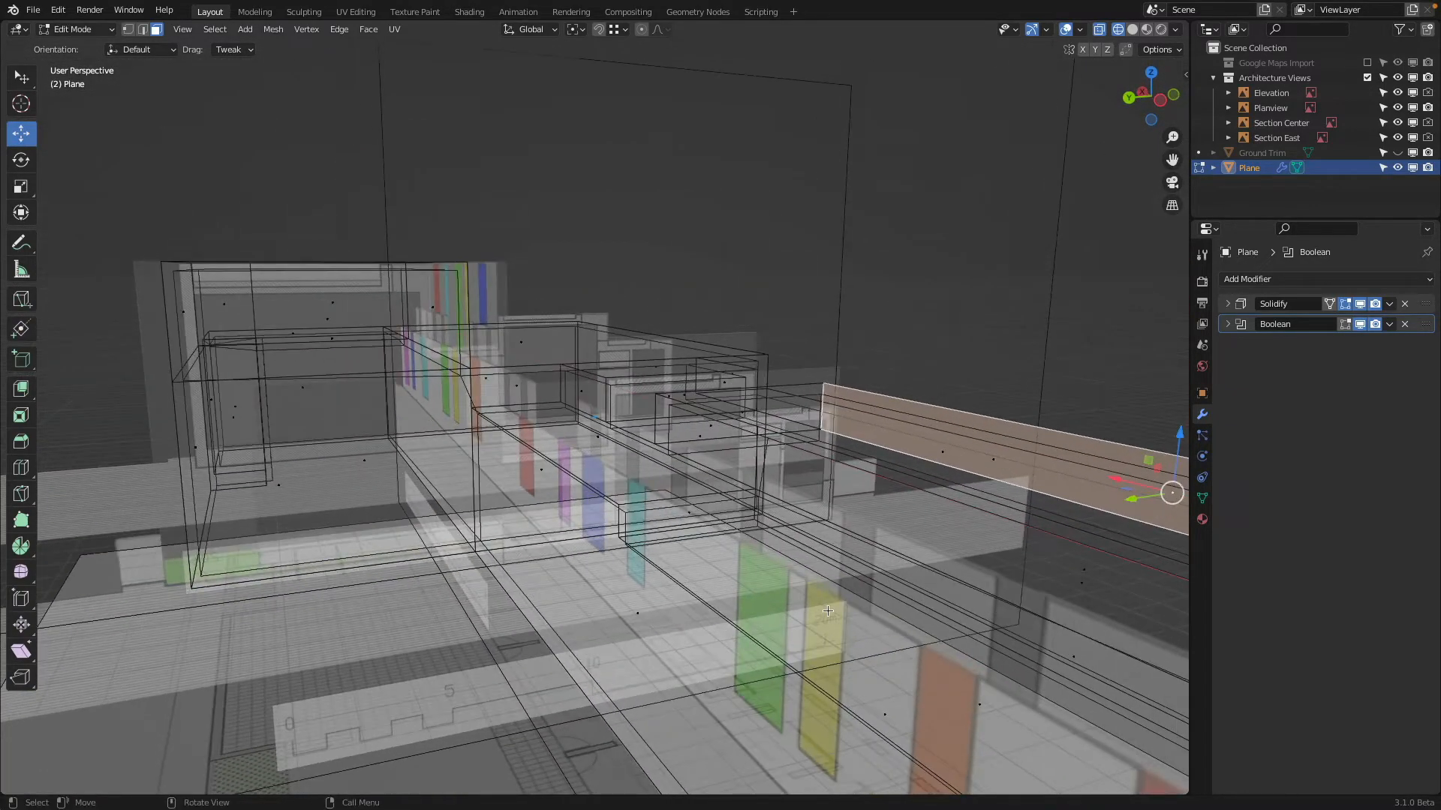
left_click(599, 441)
left_click_drag(1159, 100, 1156, 100)
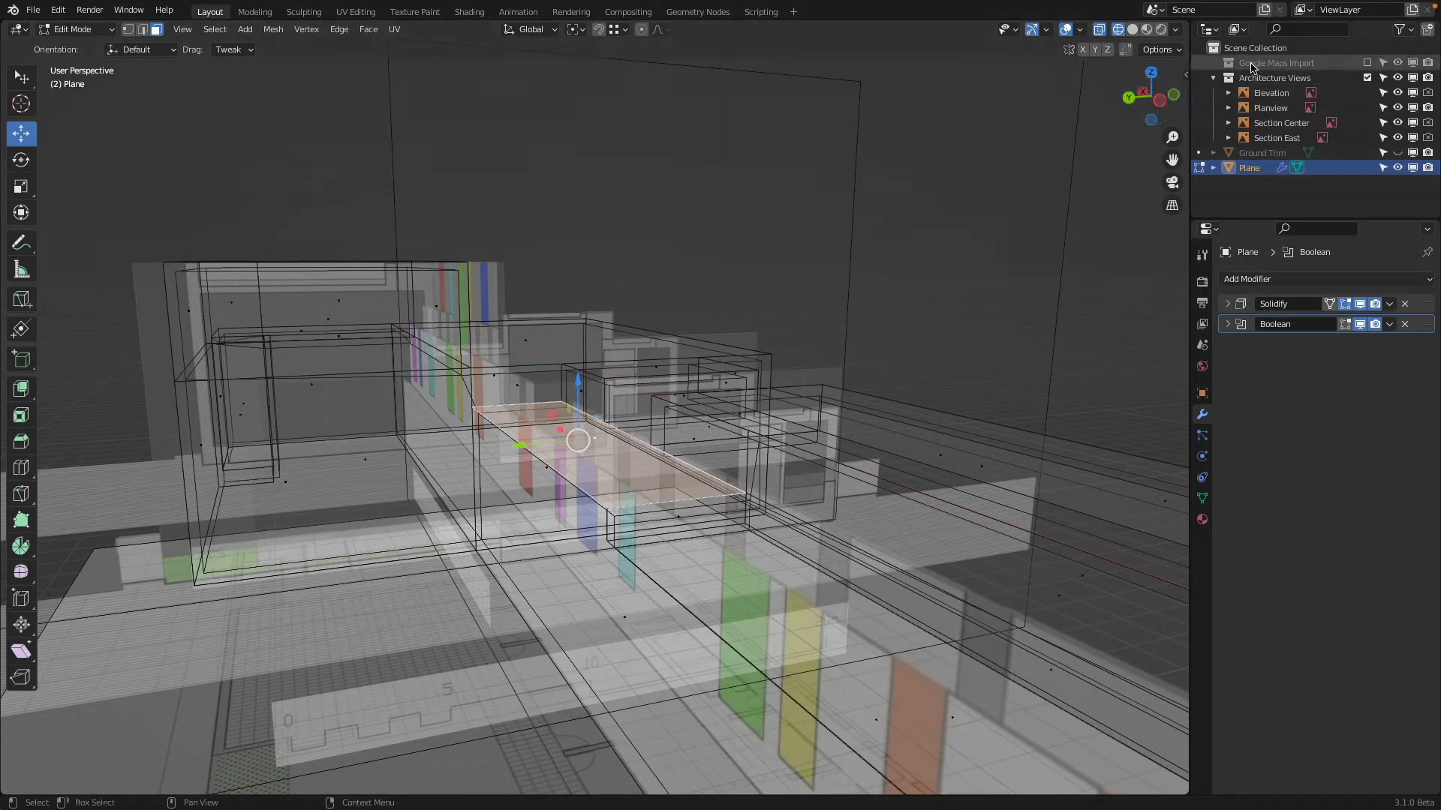
left_click(1159, 102)
scroll(542, 372, "up", 5)
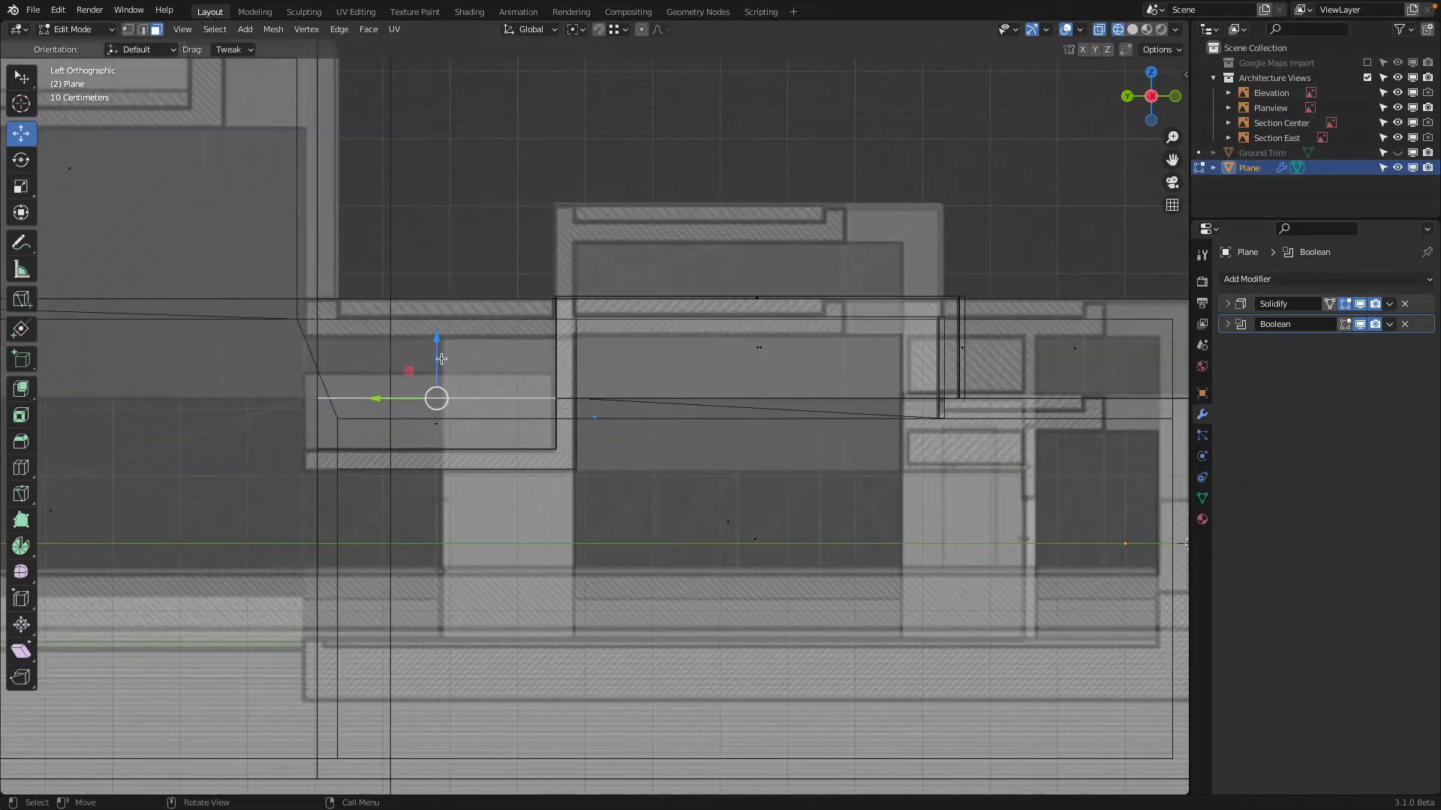
left_click_drag(442, 345, 463, 335)
scroll(464, 334, "down", 3)
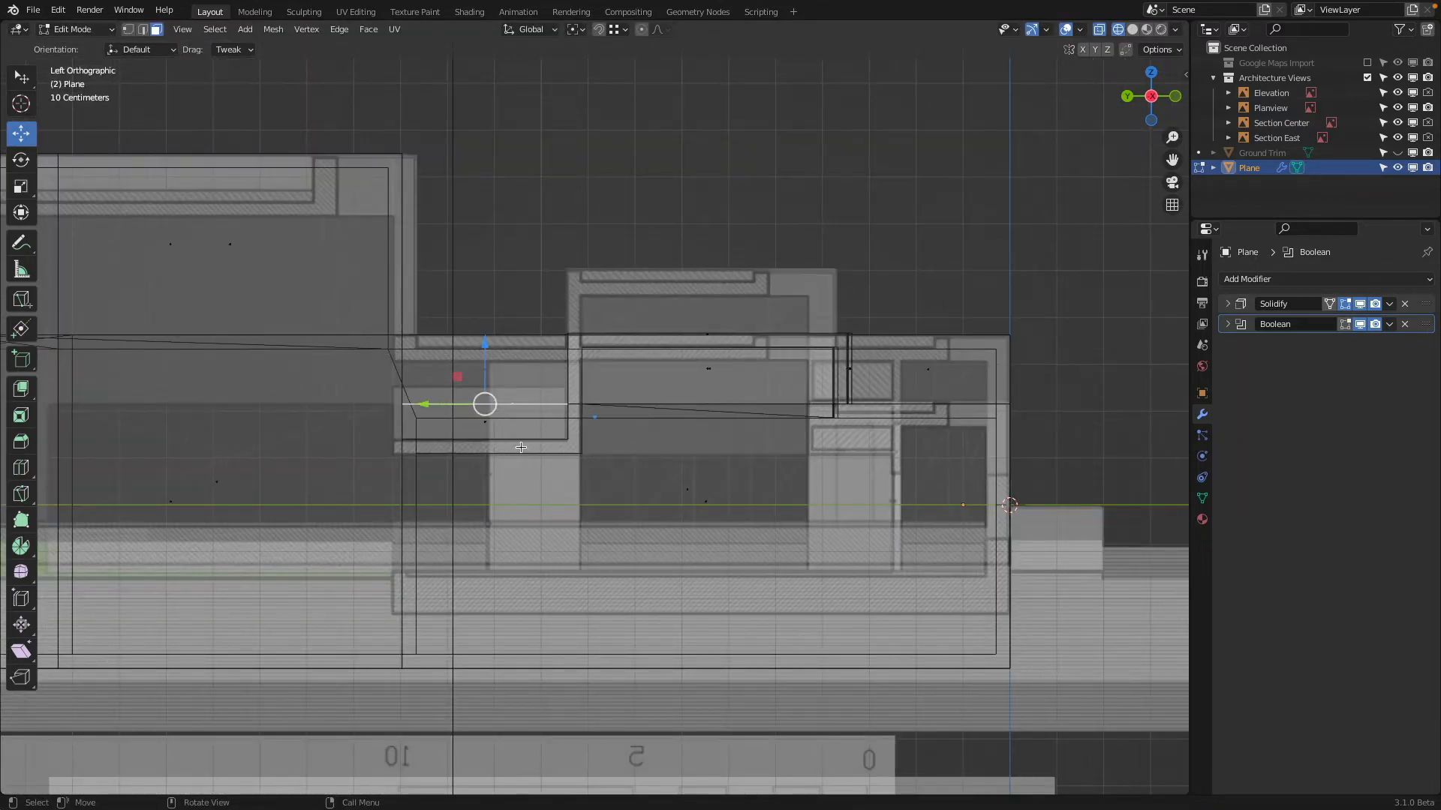
In solid shading, select the -Y side faces of the long and short raised blocks and move them about 0.4 m along Y
middle_click_drag(520, 447, 682, 412)
middle_click_drag(751, 364, 753, 431)
scroll(752, 431, "down", 4)
key("shift+z")
mouse_move(863, 392)
middle_mouse_down()
mouse_move(880, 440)
mouse_move(687, 387)
mouse_move(610, 383)
middle_mouse_up()
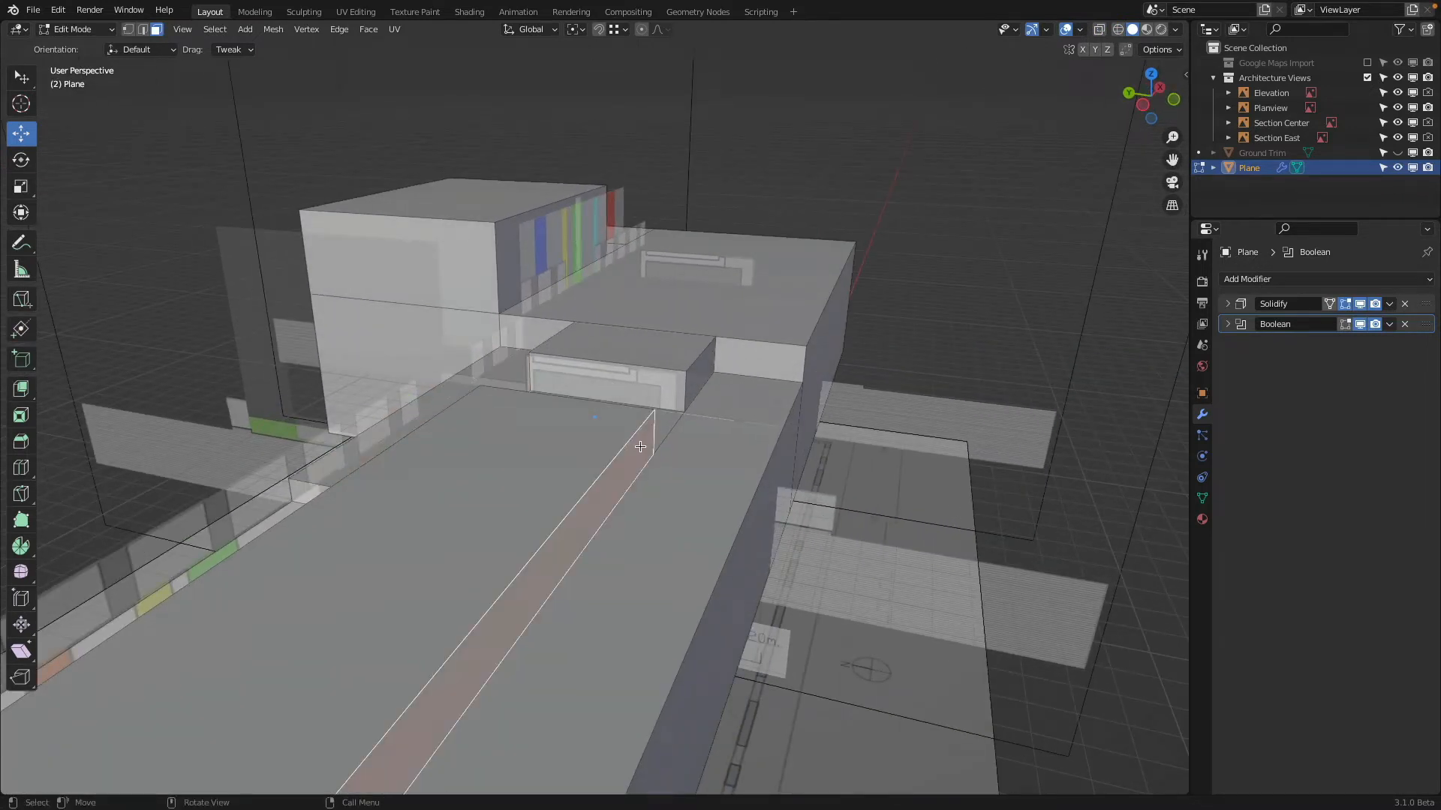
middle_click_drag(790, 270, 763, 296)
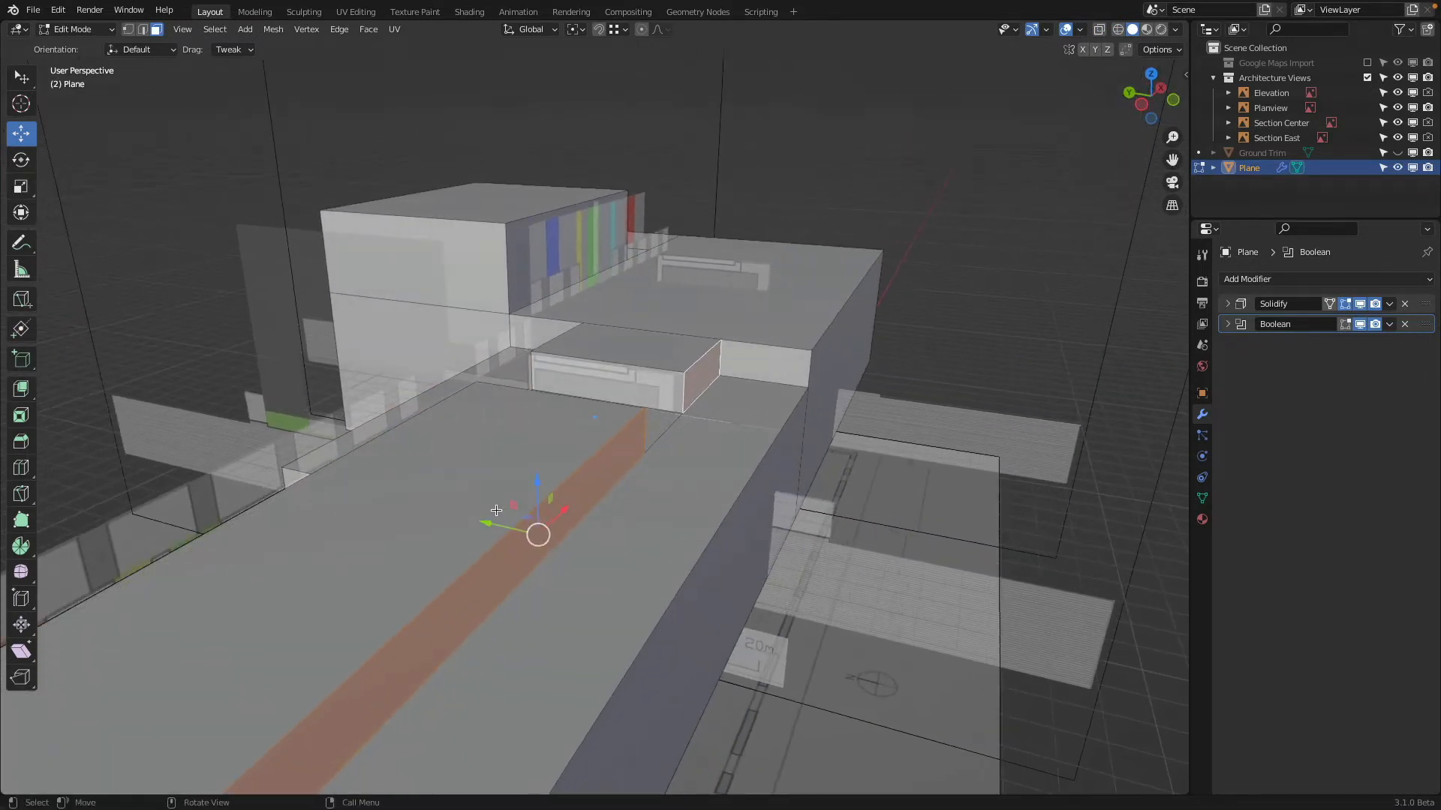
mouse_move(494, 522)
left_mouse_down()
mouse_move(473, 515)
mouse_move(508, 531)
mouse_move(482, 527)
left_mouse_up()
Knife-cut the wide roof along the X axis from the short raised block's -Y corner to the roof's far edge
middle_click_drag(486, 460, 578, 462)
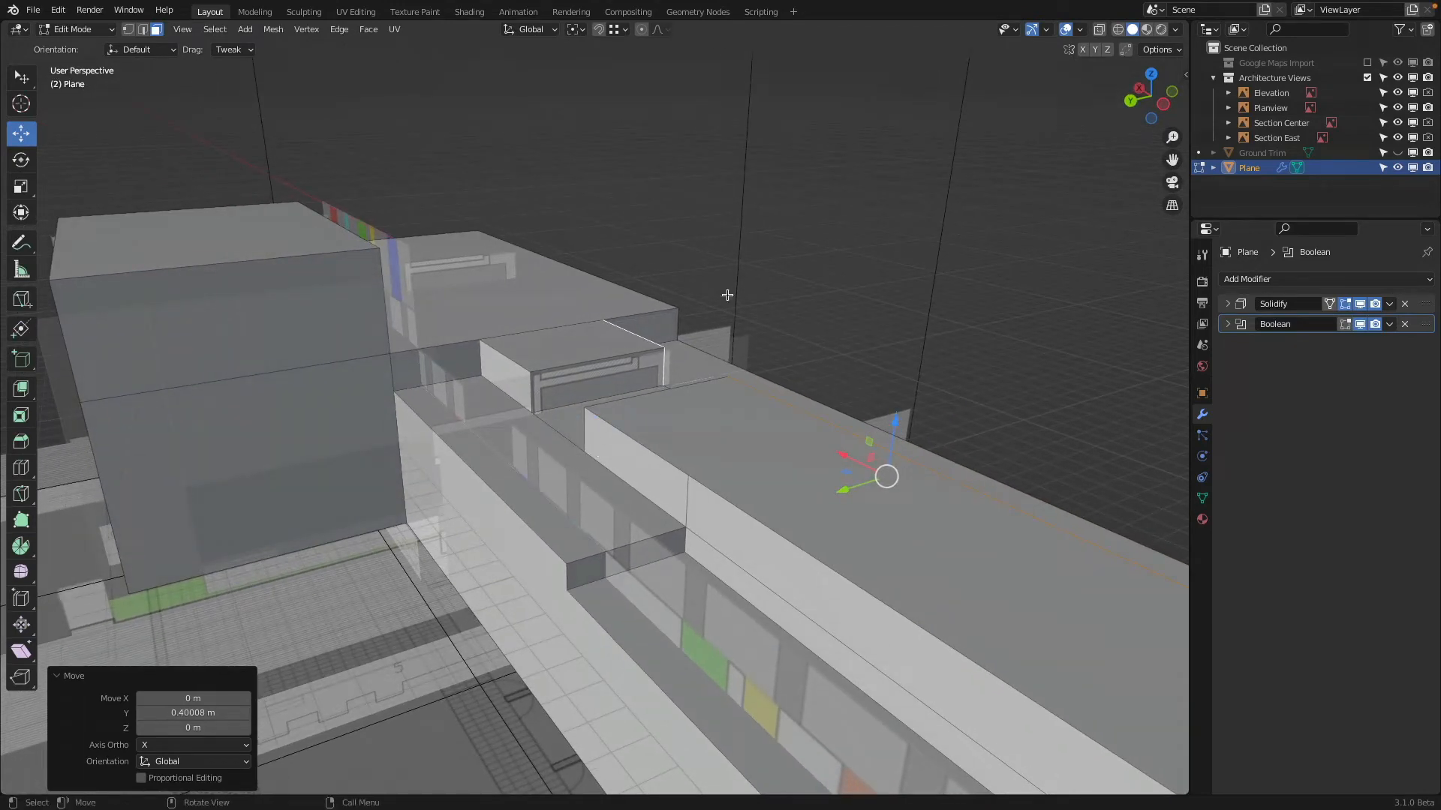
middle_click_drag(727, 295, 579, 431)
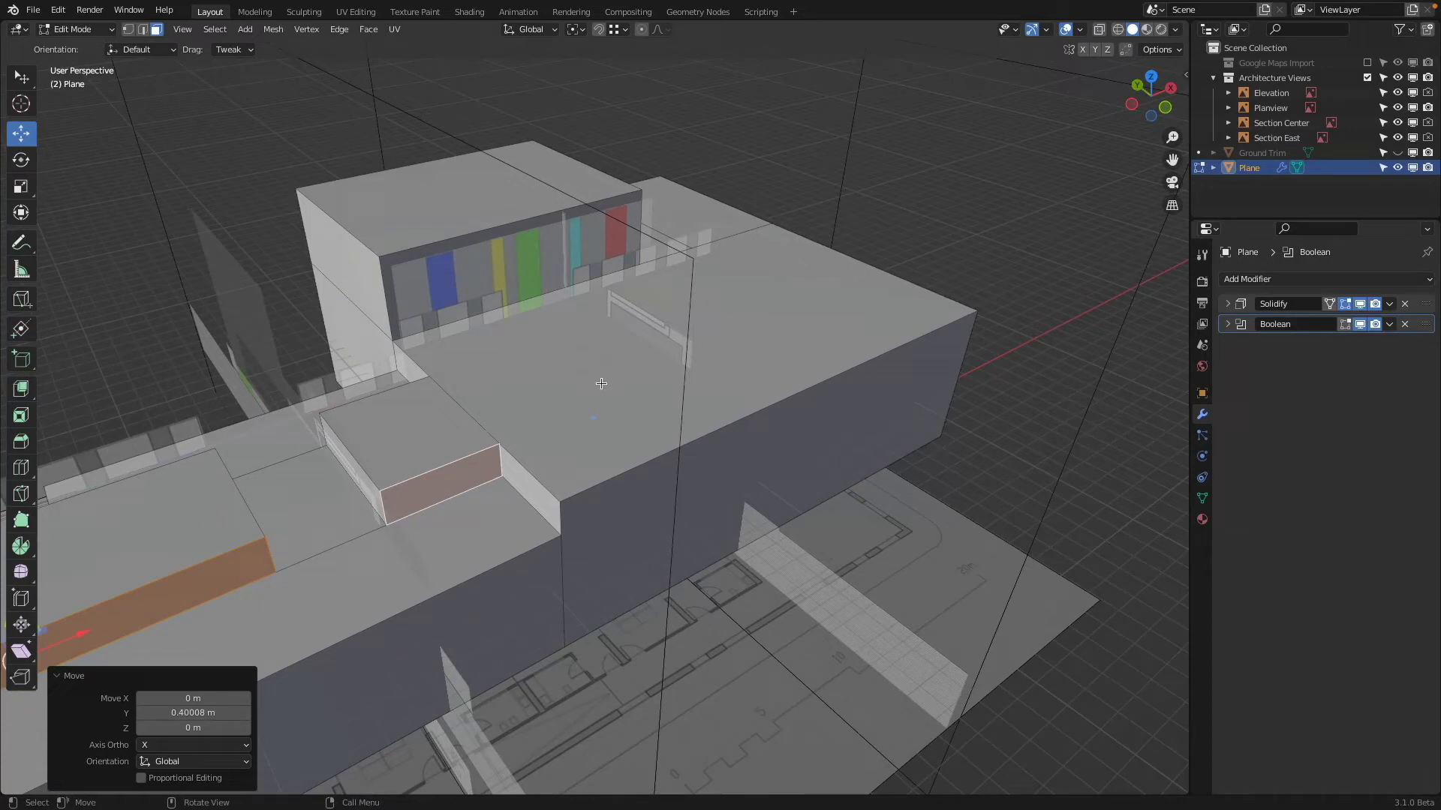
middle_click_drag(620, 303, 638, 313)
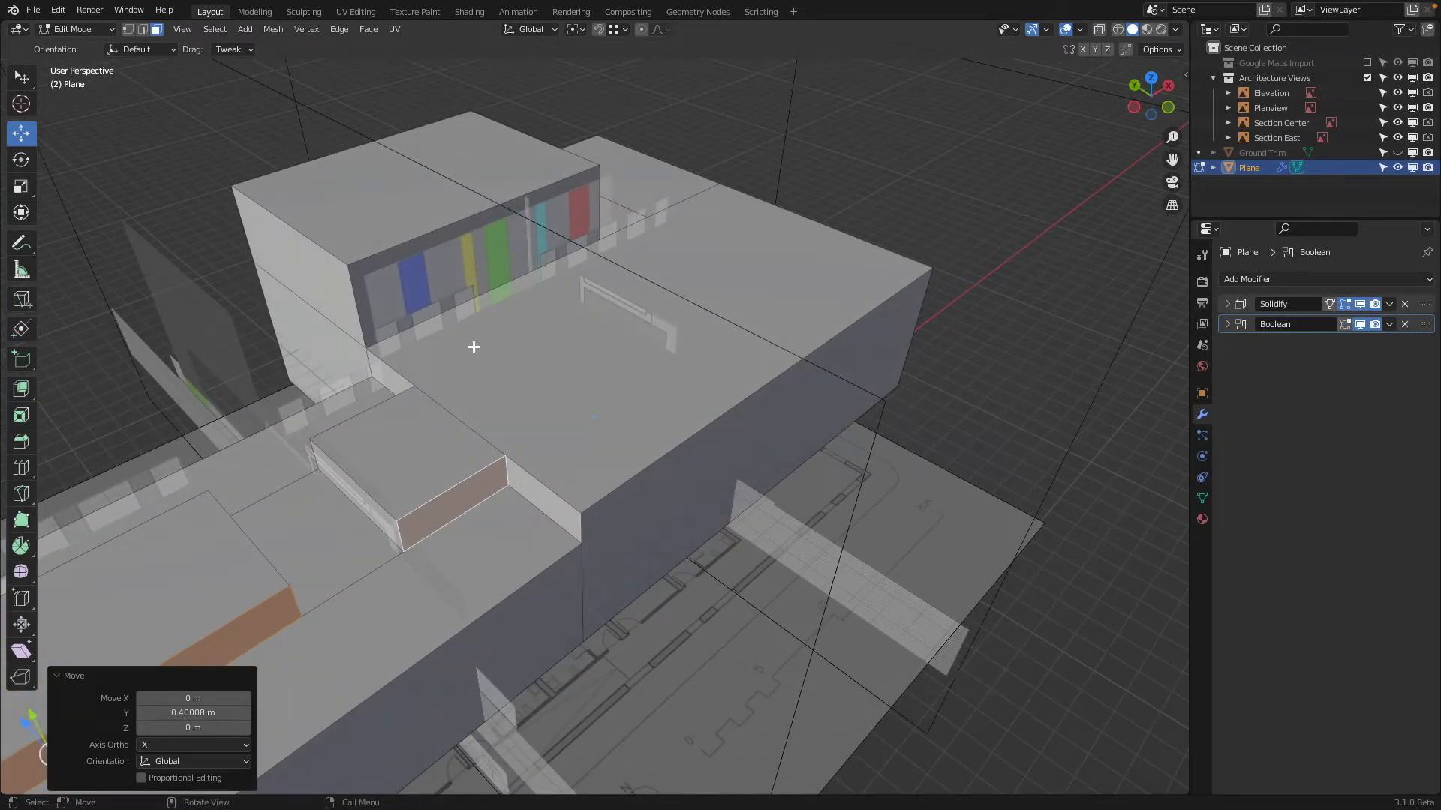
key("k")
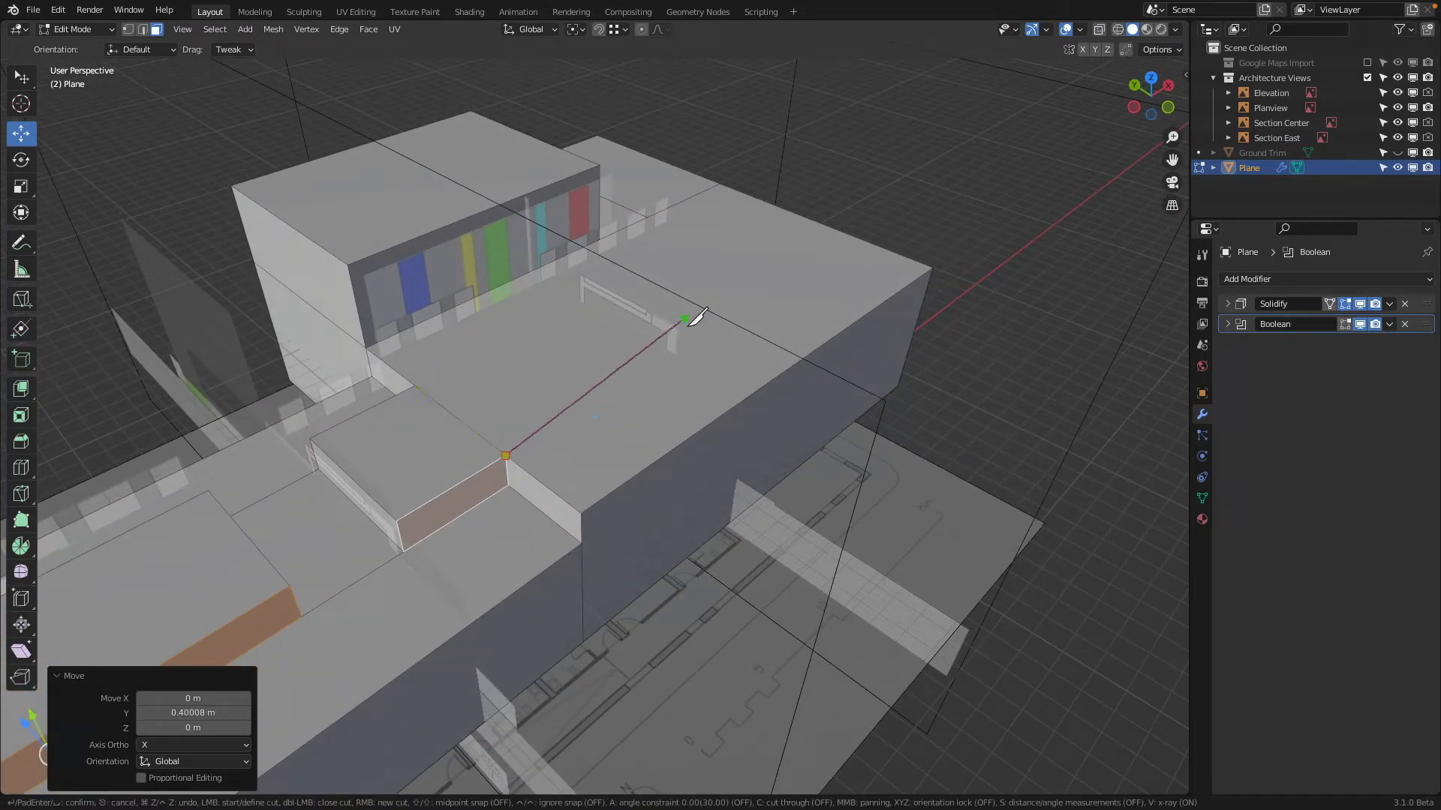
key("x")
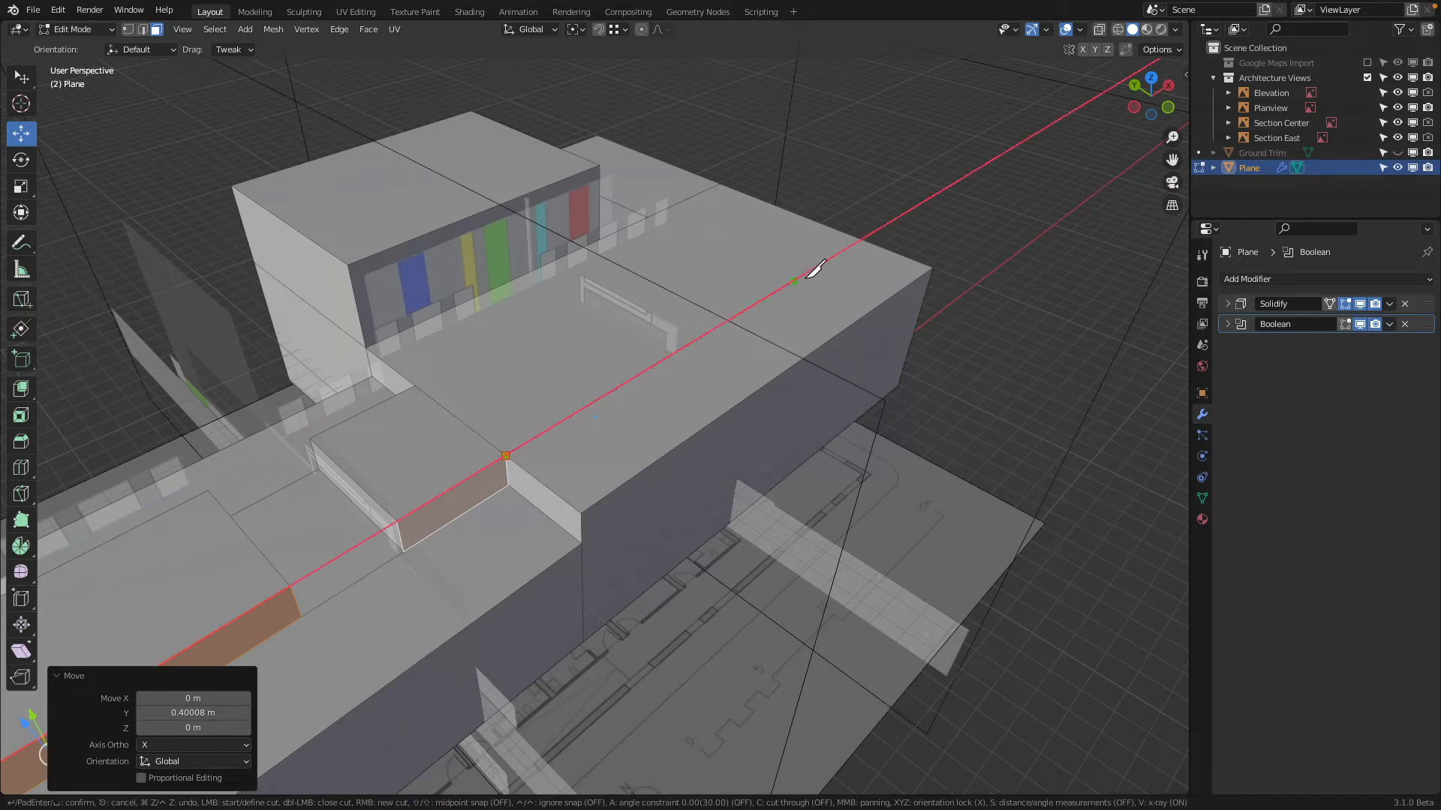
left_click(864, 238)
key("Return")
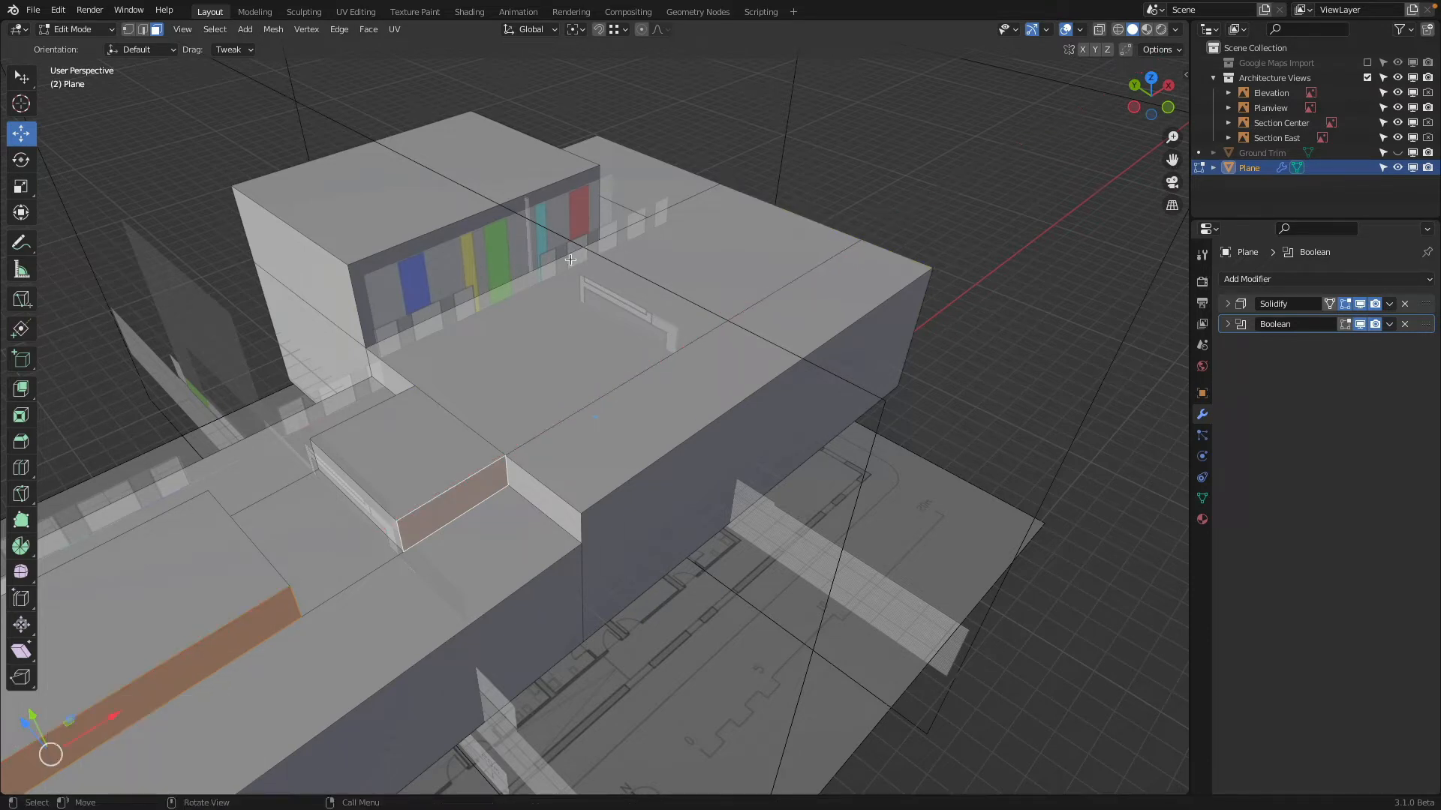
Knife-cut the wide roof along the X axis from the short raised block's +Y corner to the roof's far edge
key("k")
key("x")
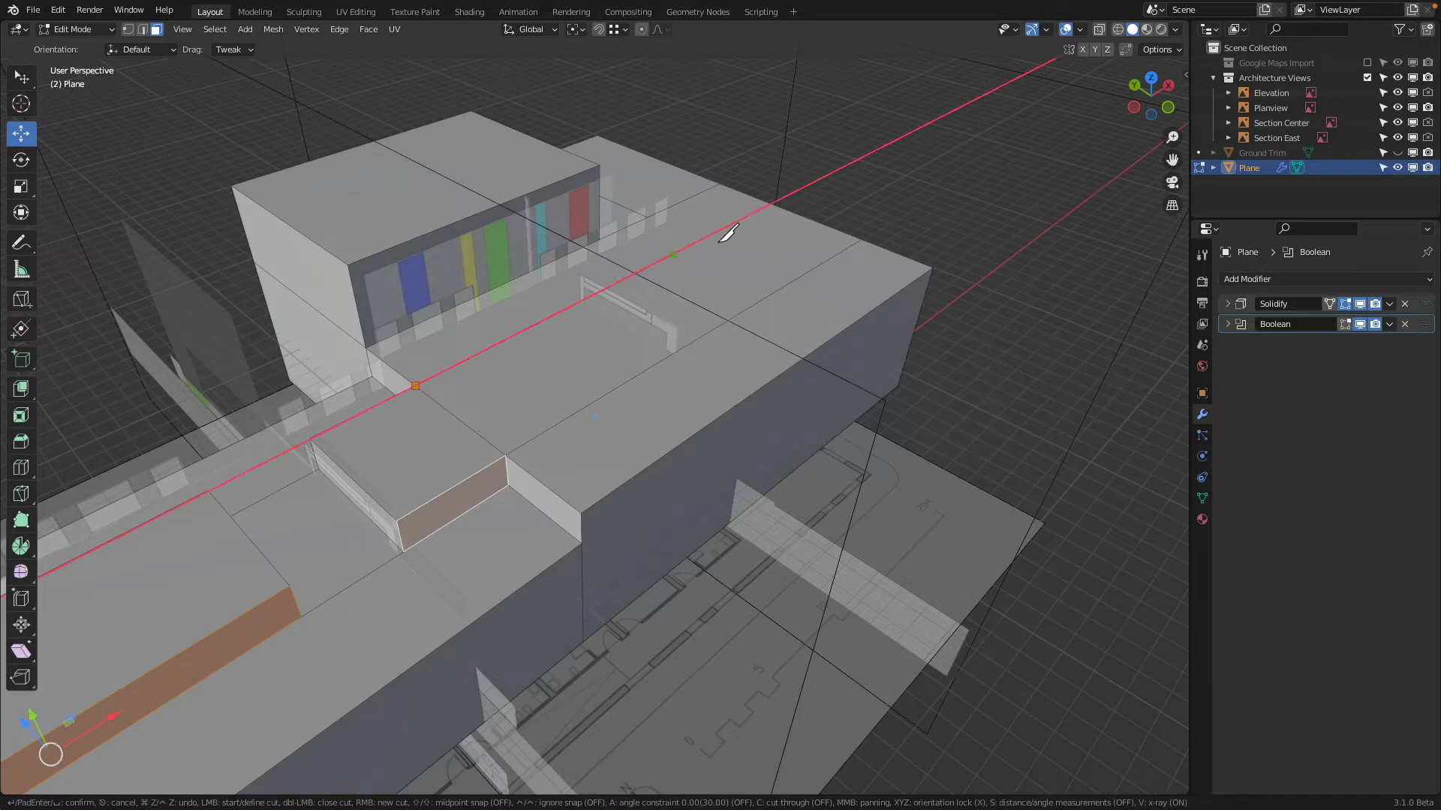
left_click(773, 203)
key("Return")
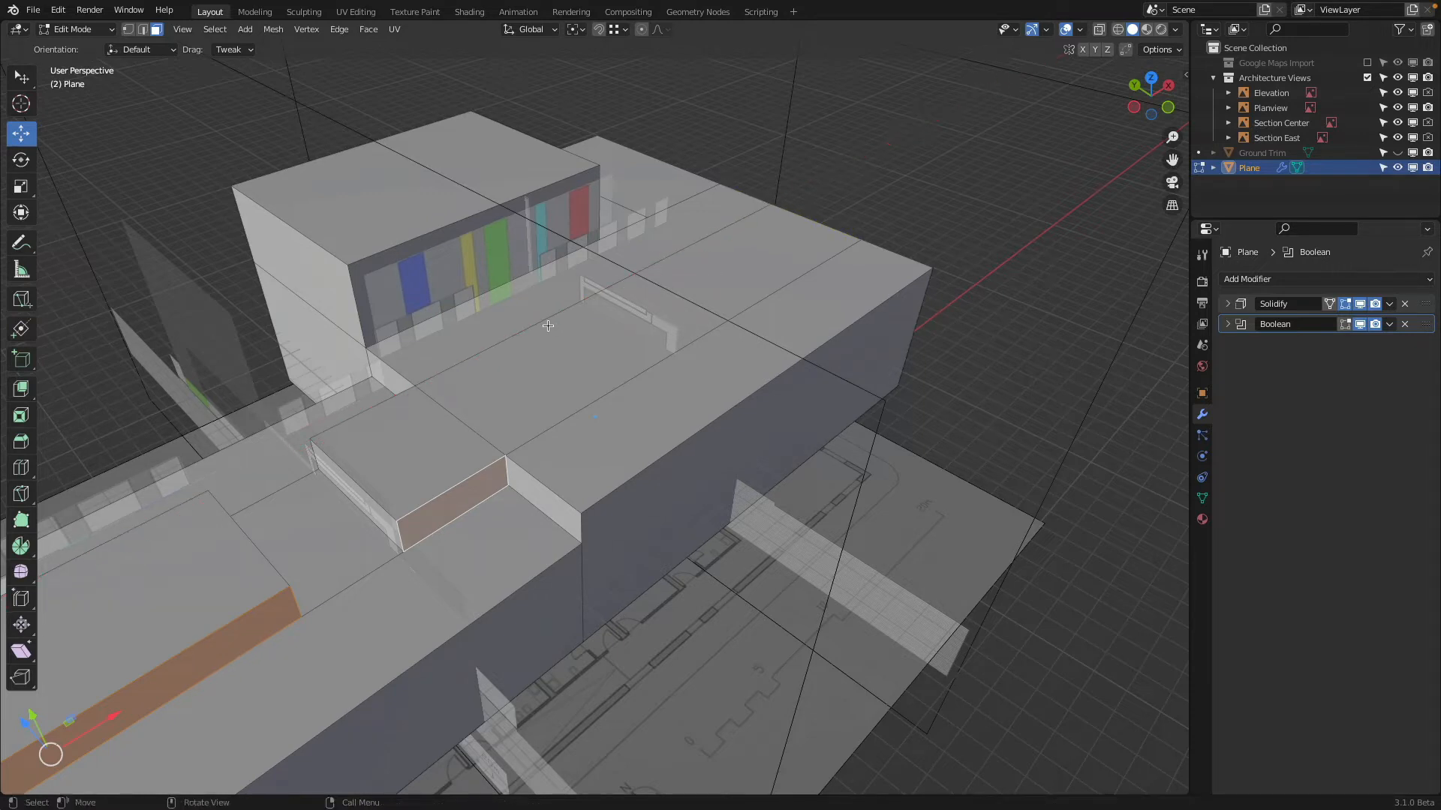
Knife-cut along Y across the strip between the two lengthwise roof cuts and hide the selected side faces of the raised blocks
key("k")
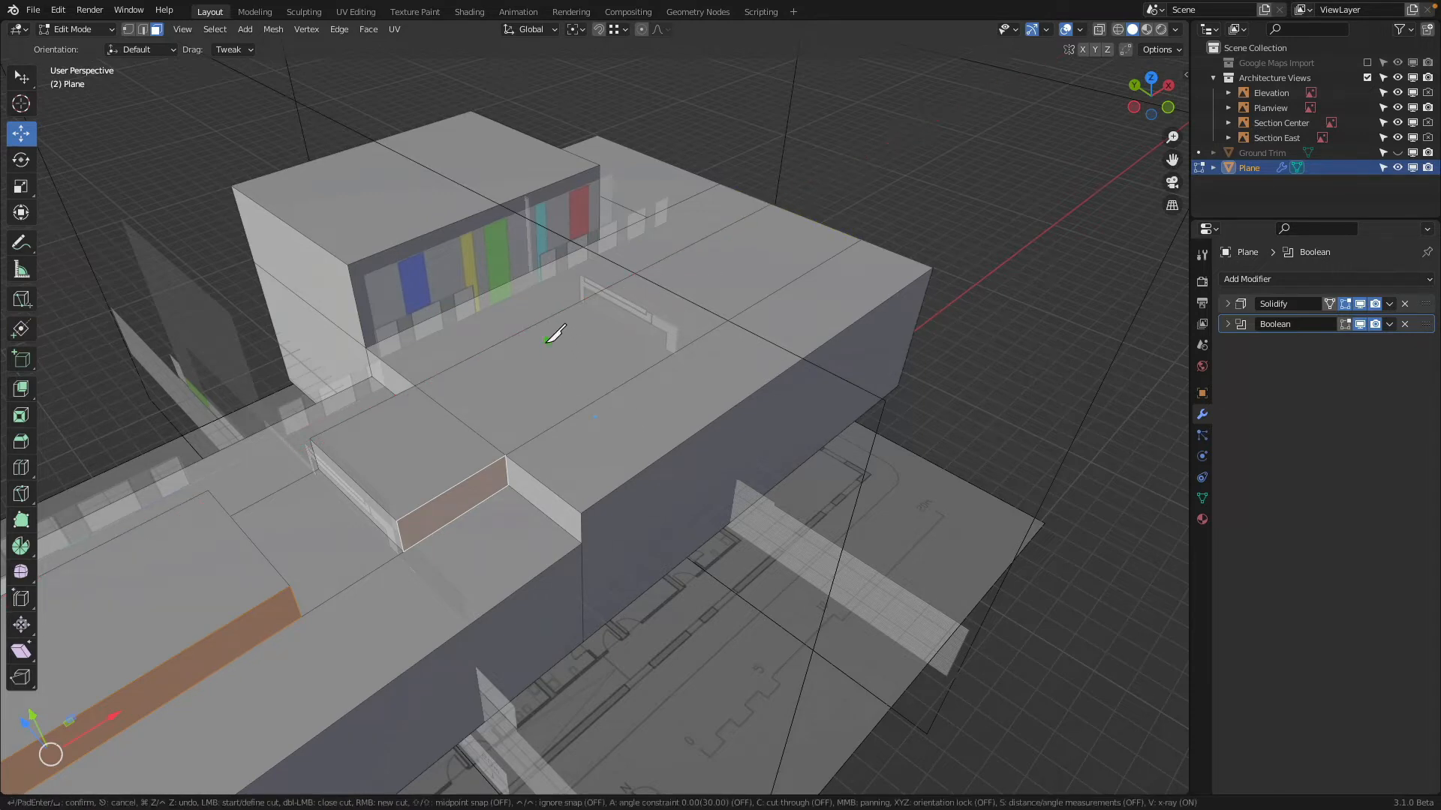
key("y")
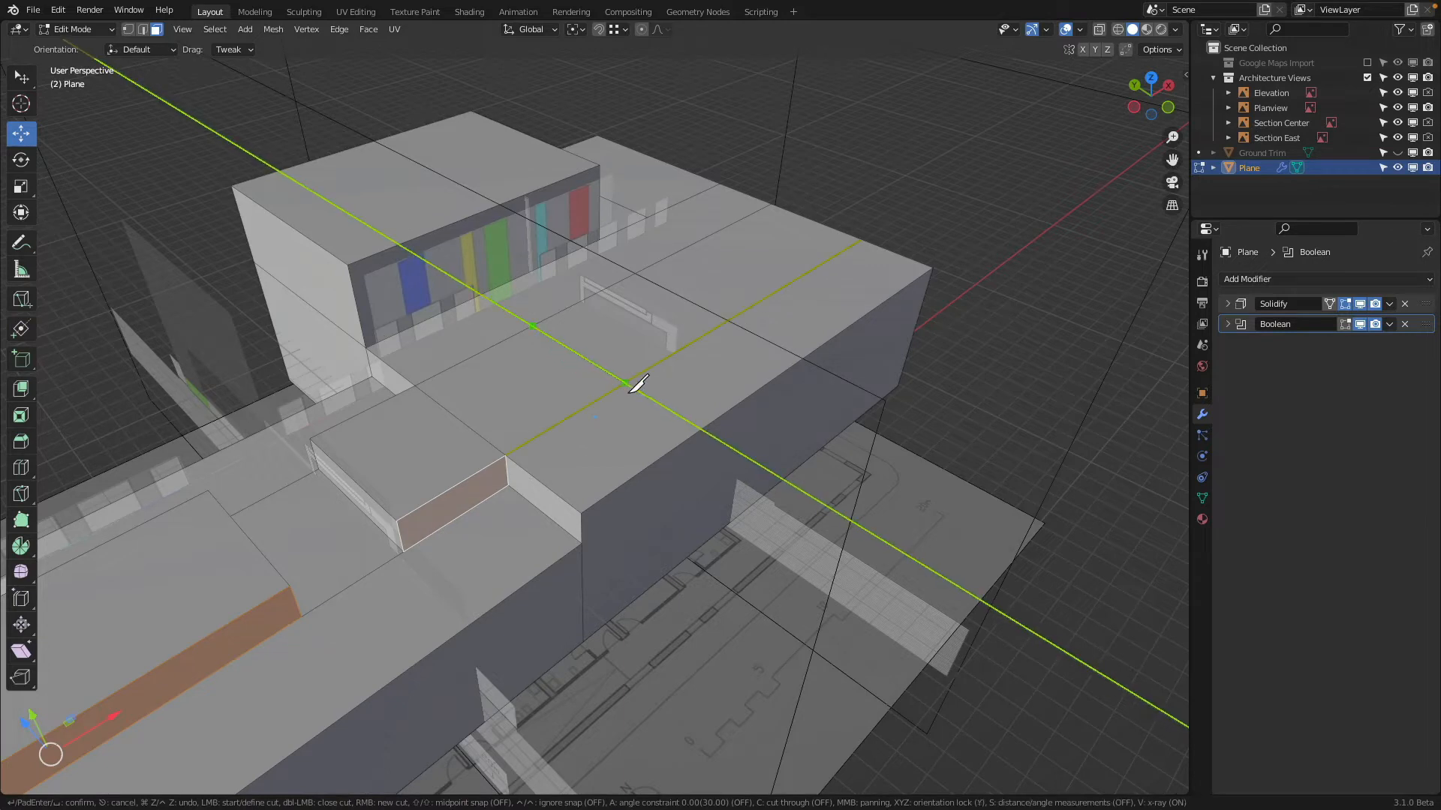
left_click(629, 385)
key("Return")
key("h")
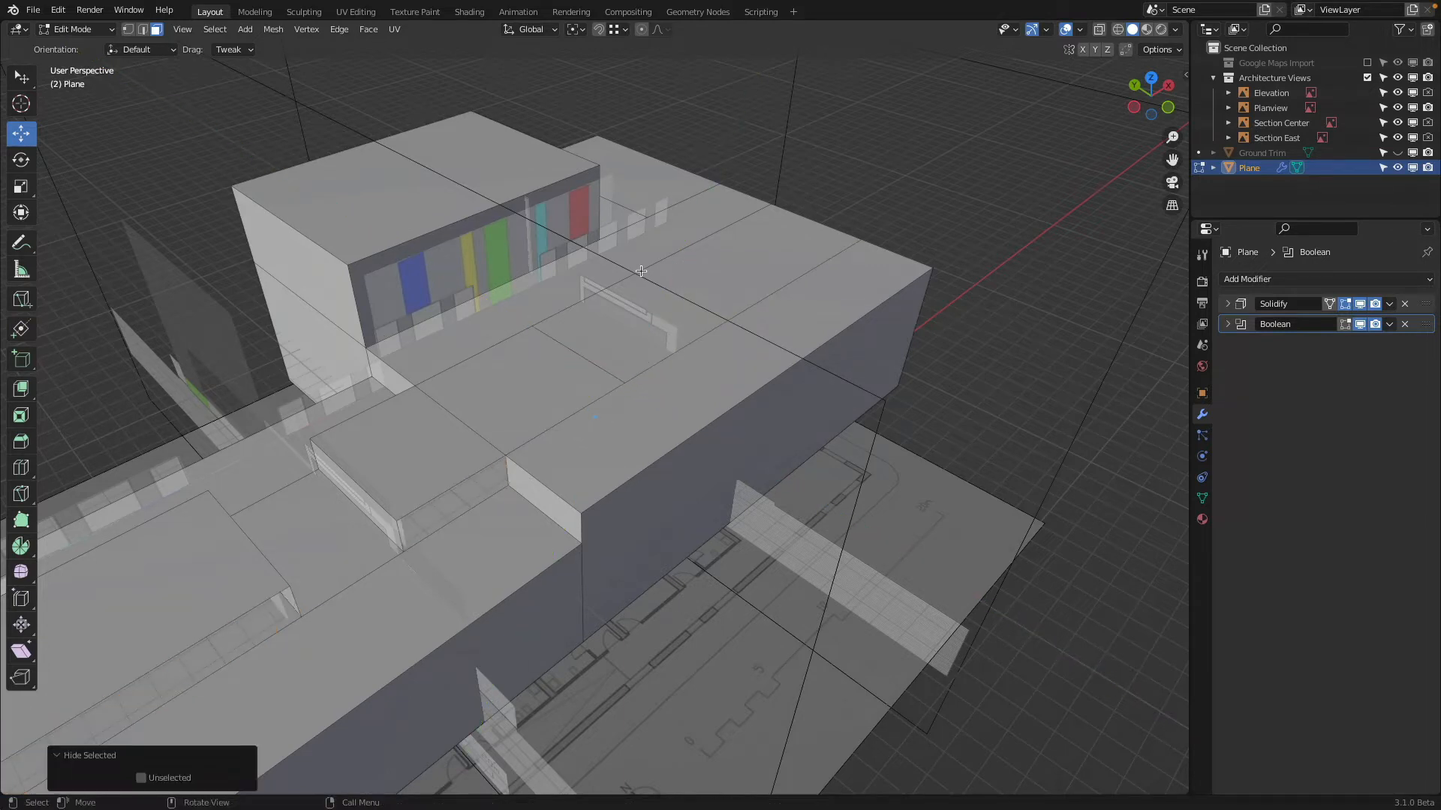
Knife-cut two more lines along Y across the wide roof's strip, bounding a second rectangular panel near the far end
key("k")
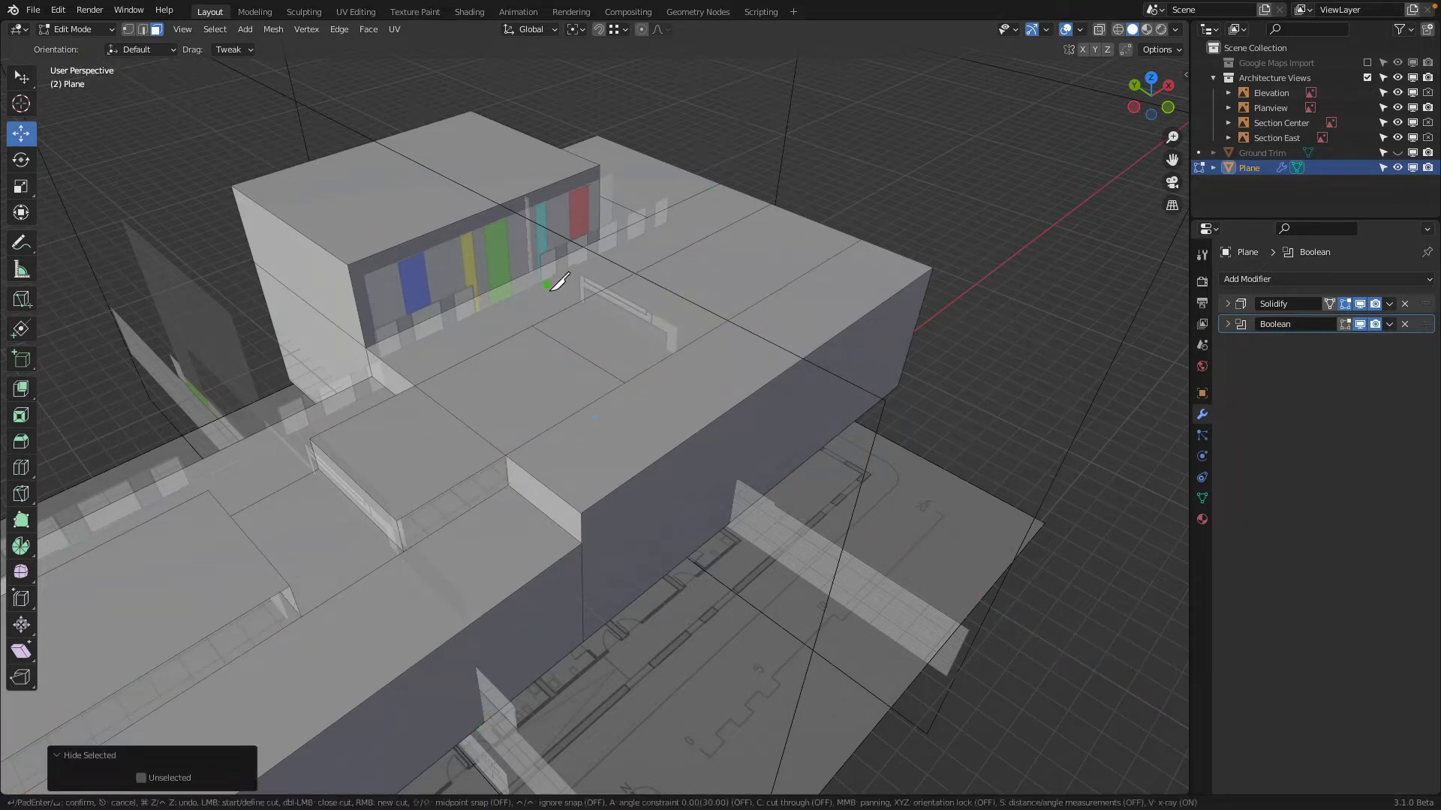
left_click(646, 267)
key("y")
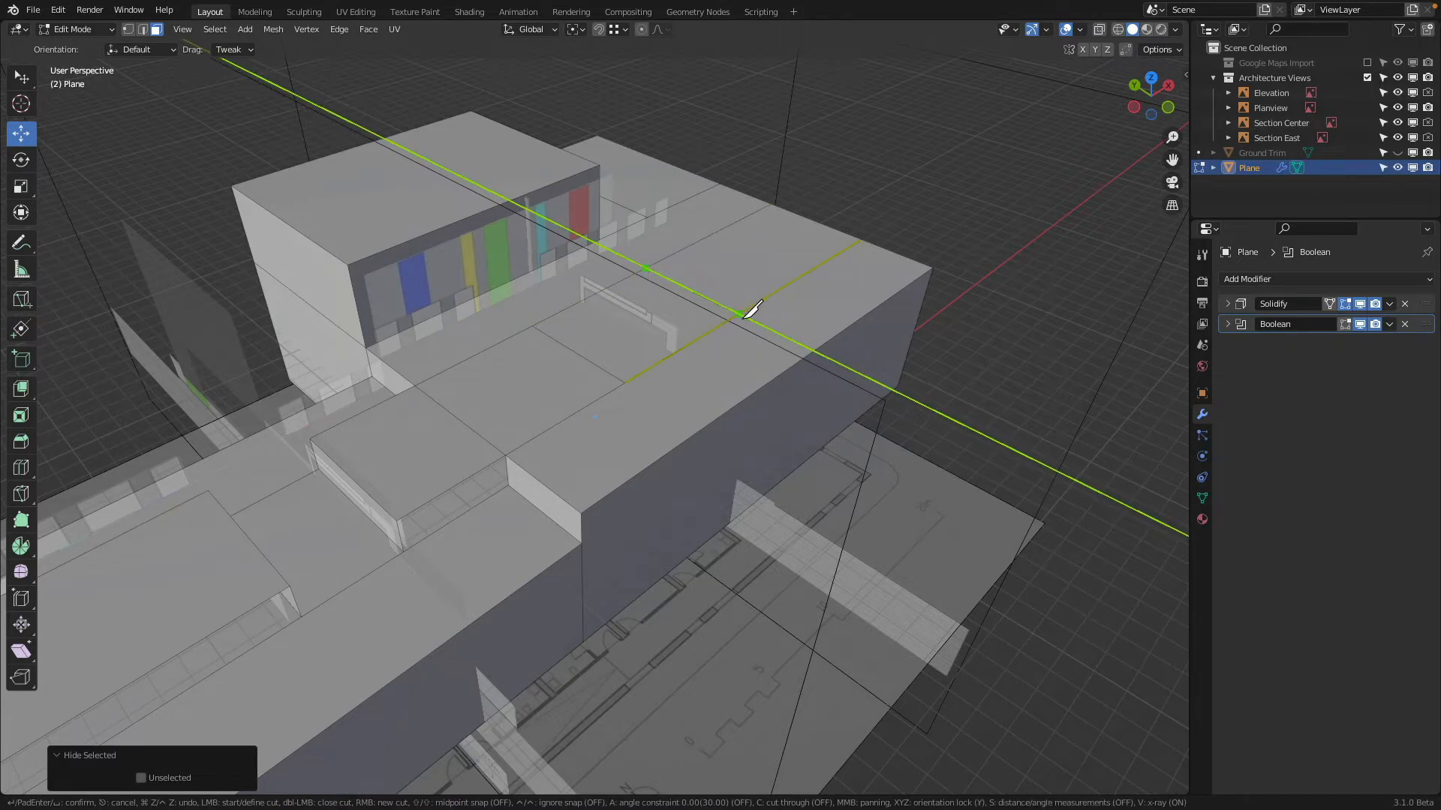
key("Escape")
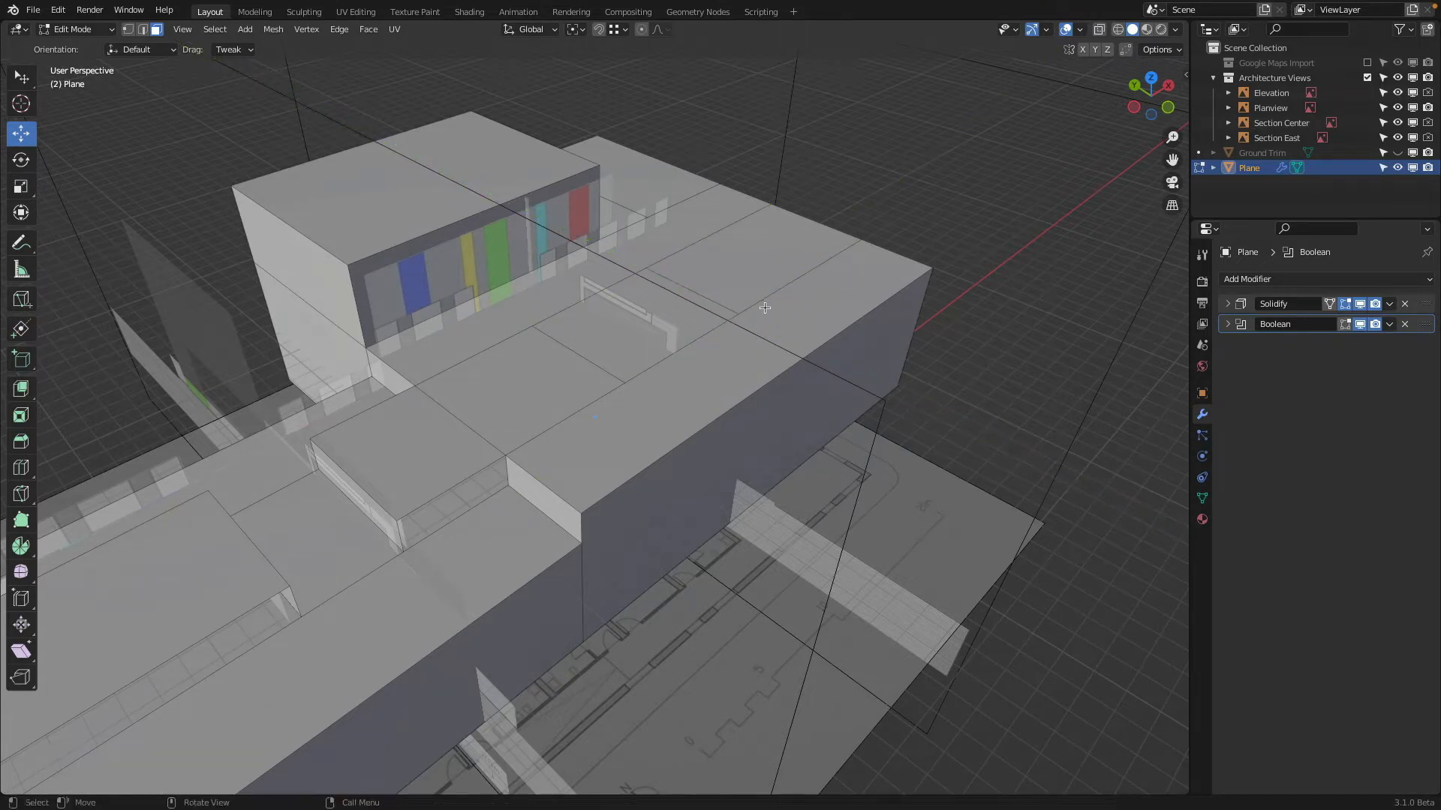
key("k")
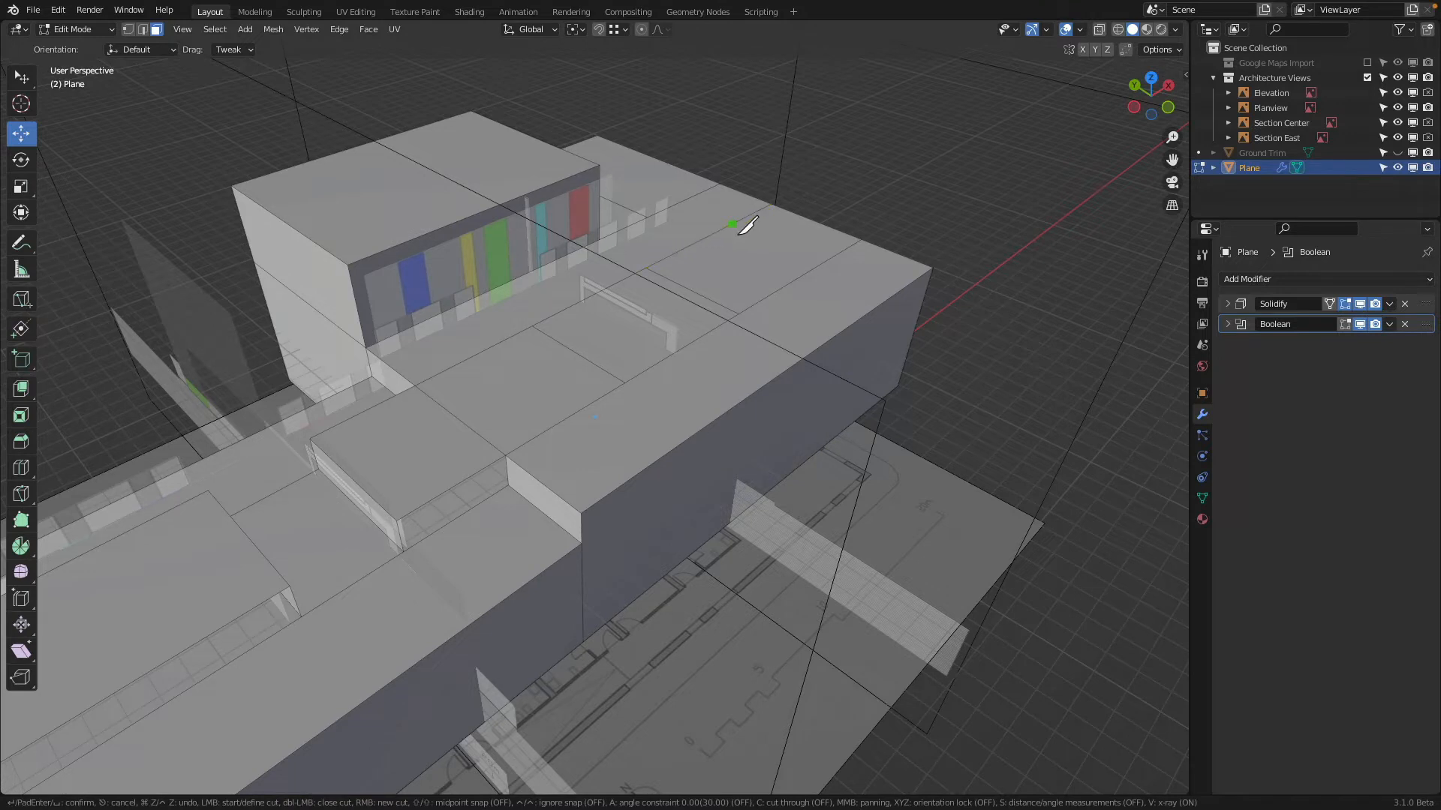
key("y")
left_click(824, 271)
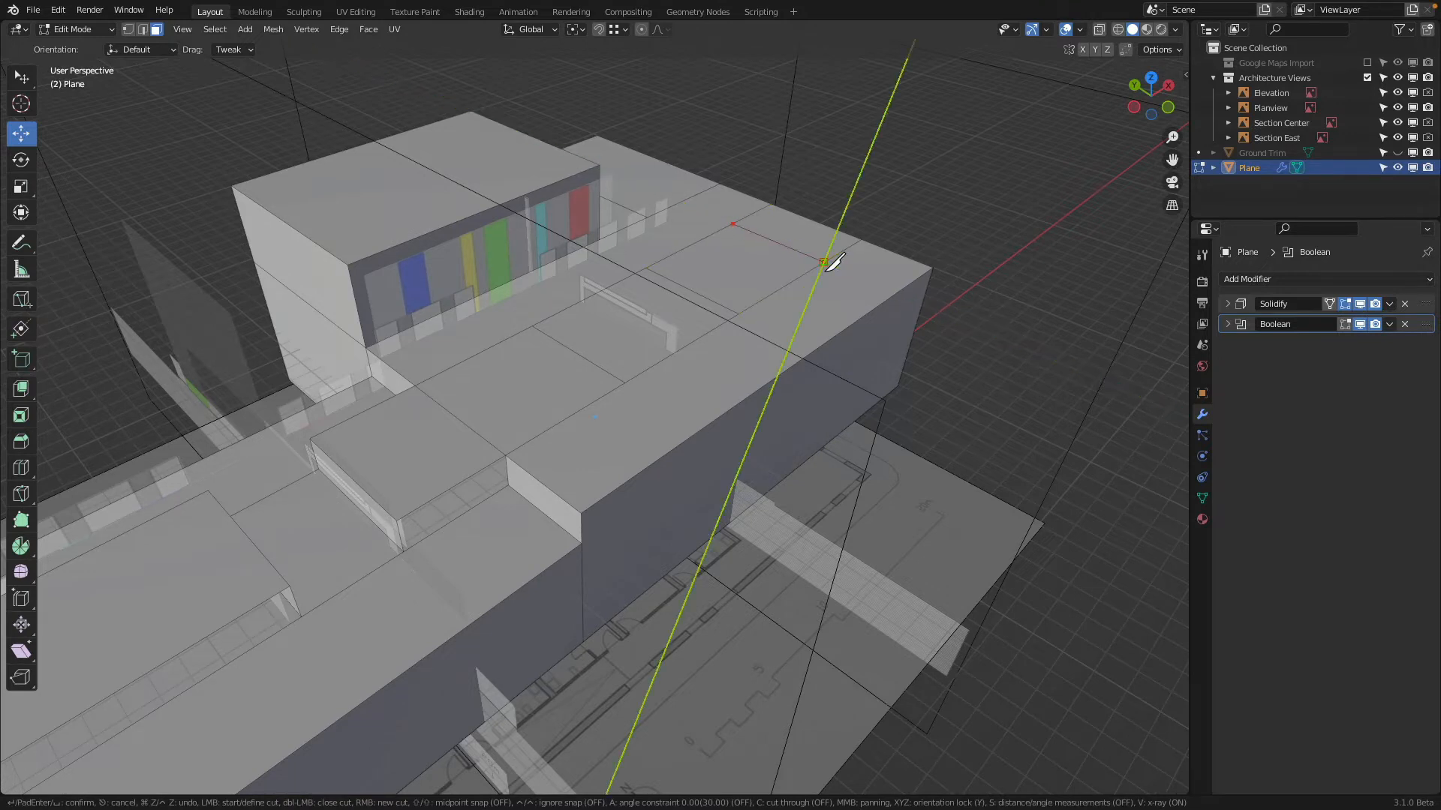
key("Return")
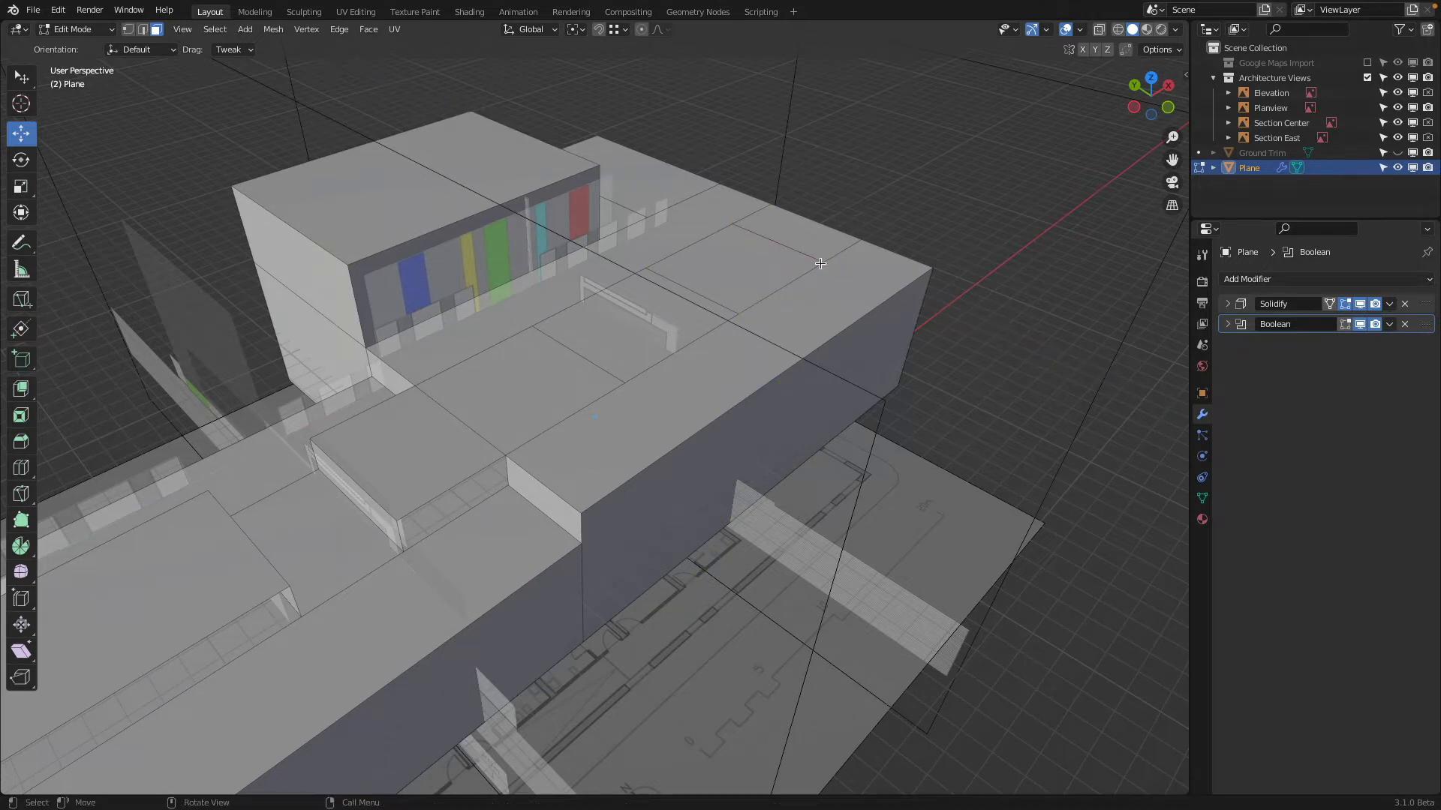
Select the two rectangular roof panels and, in front view, extrude them up about 1.44 m to the elevation's block height
left_click(522, 359)
left_click(724, 272, "shift")
middle_click_drag(724, 272, 936, 236)
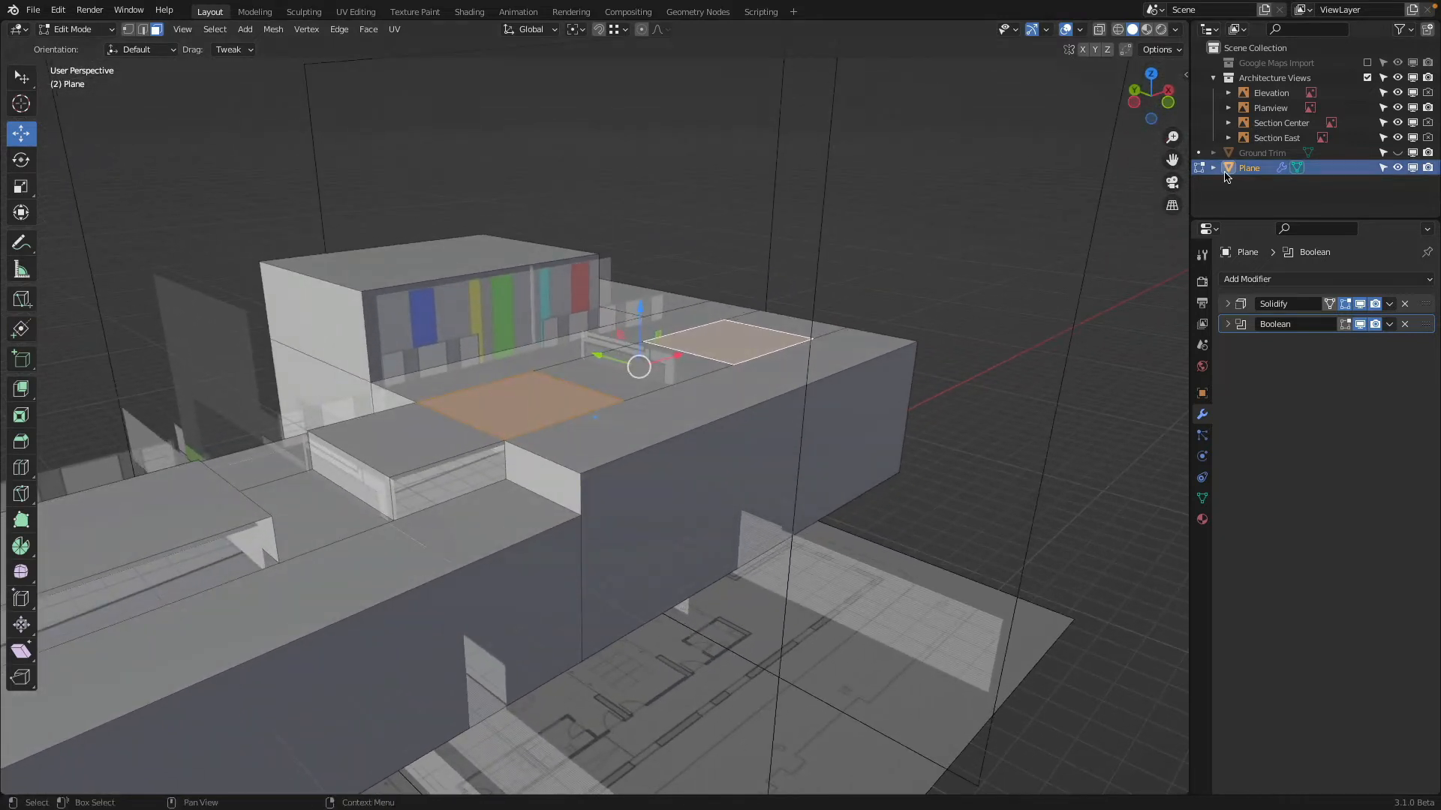
left_click(1169, 102)
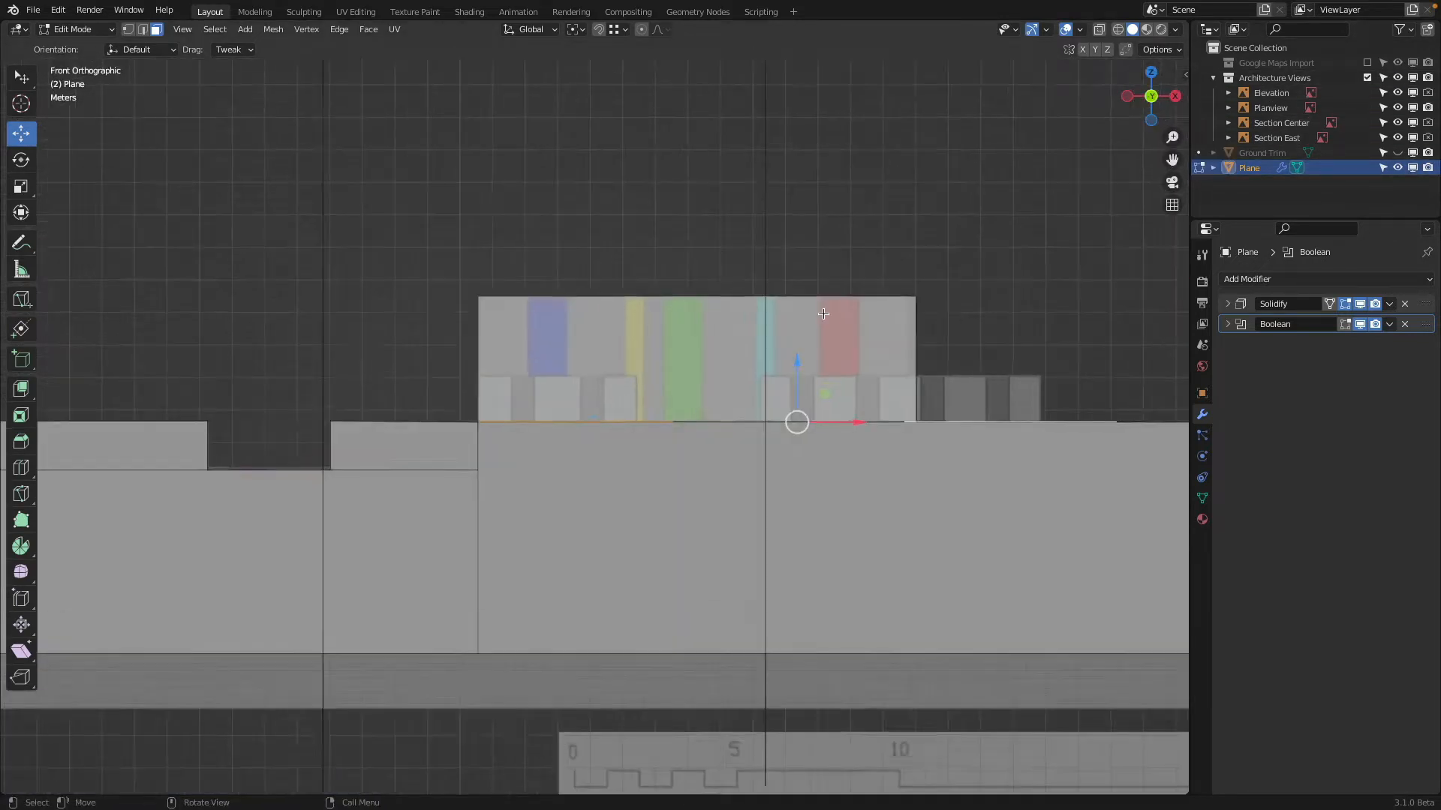
scroll(823, 314, "up", 3)
scroll(892, 371, "down", 2)
key("e")
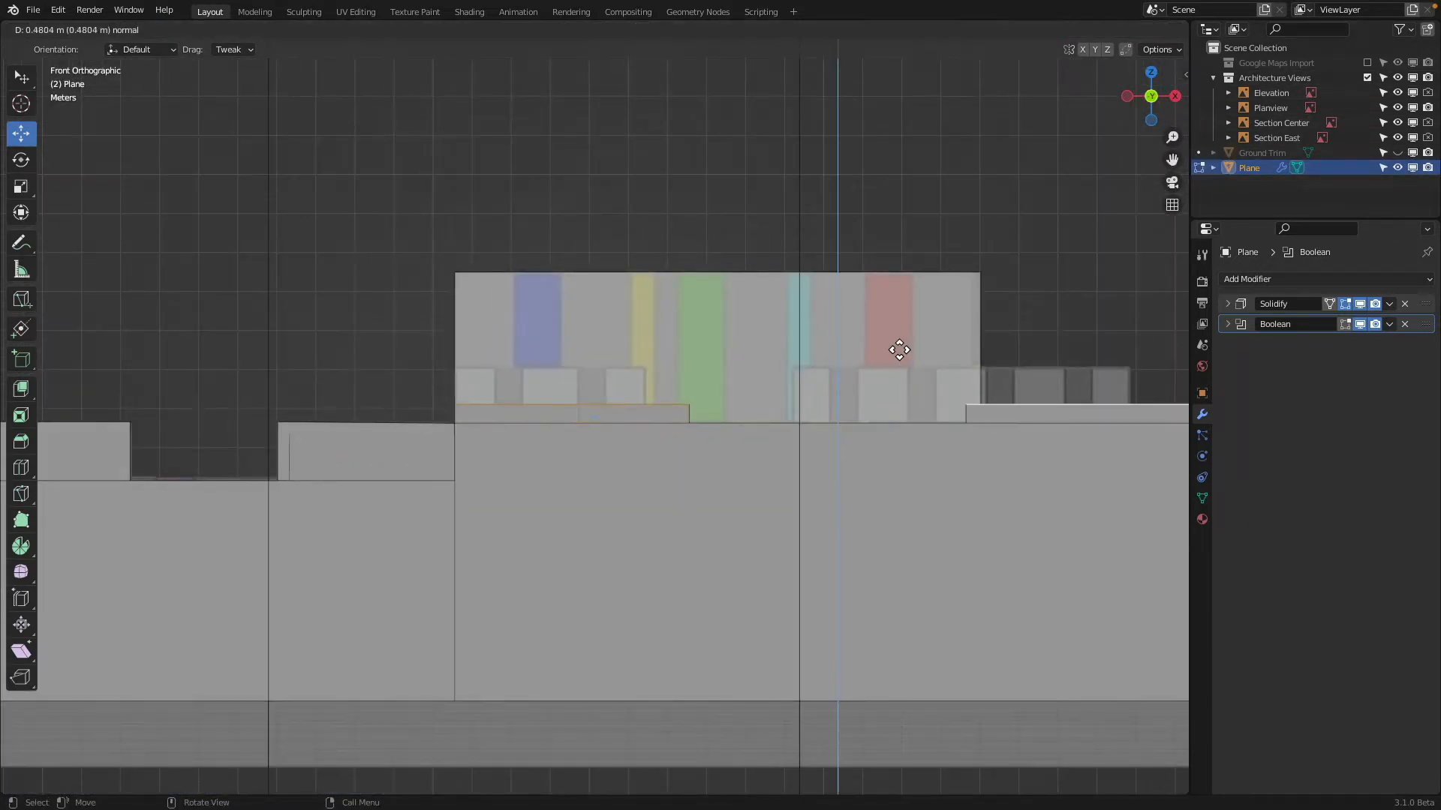
left_click(836, 363)
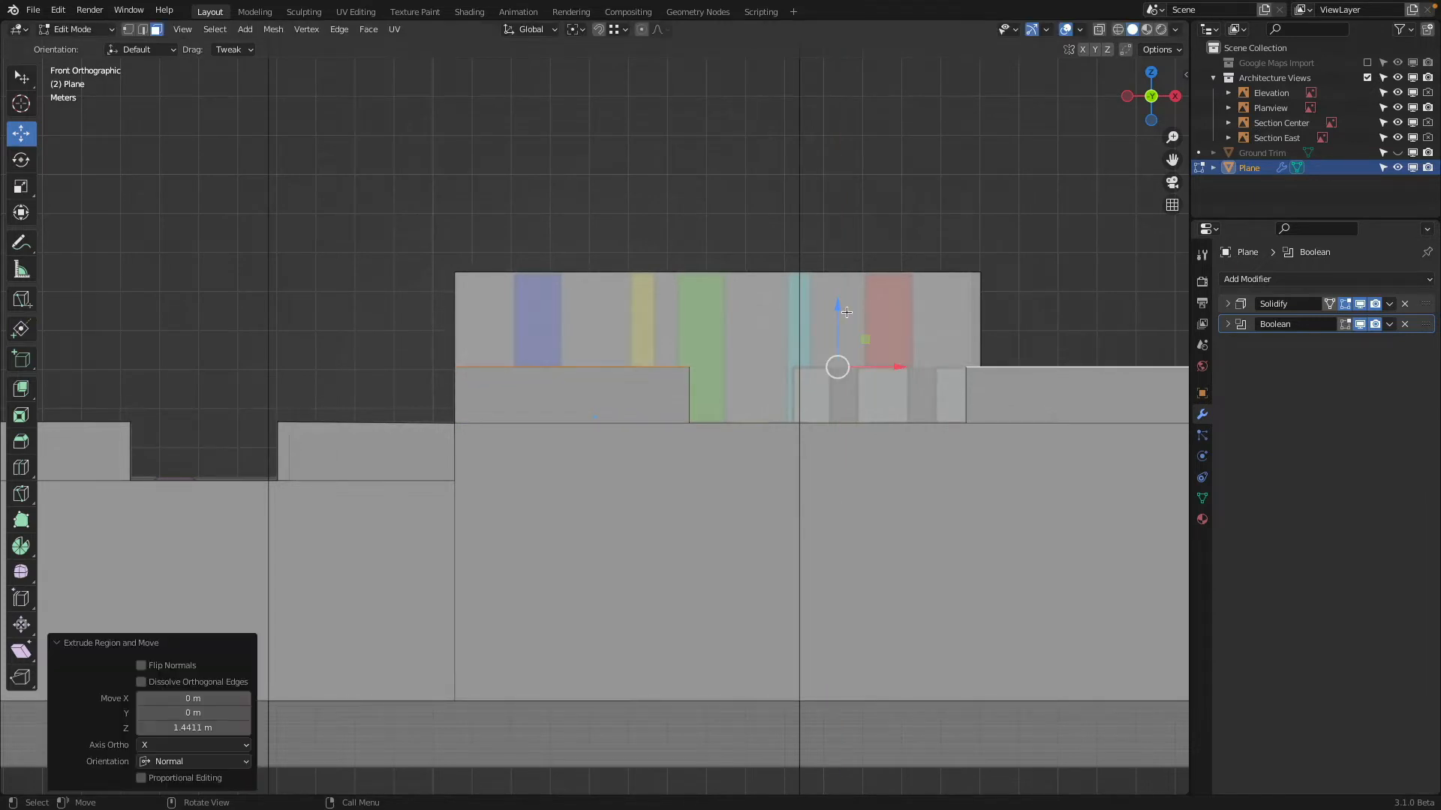
Select the +X side face of the first new block and move it along X in front view to the elevation's block edge
middle_click_drag(836, 364, 724, 372)
left_click(730, 370)
key("g")
key("x")
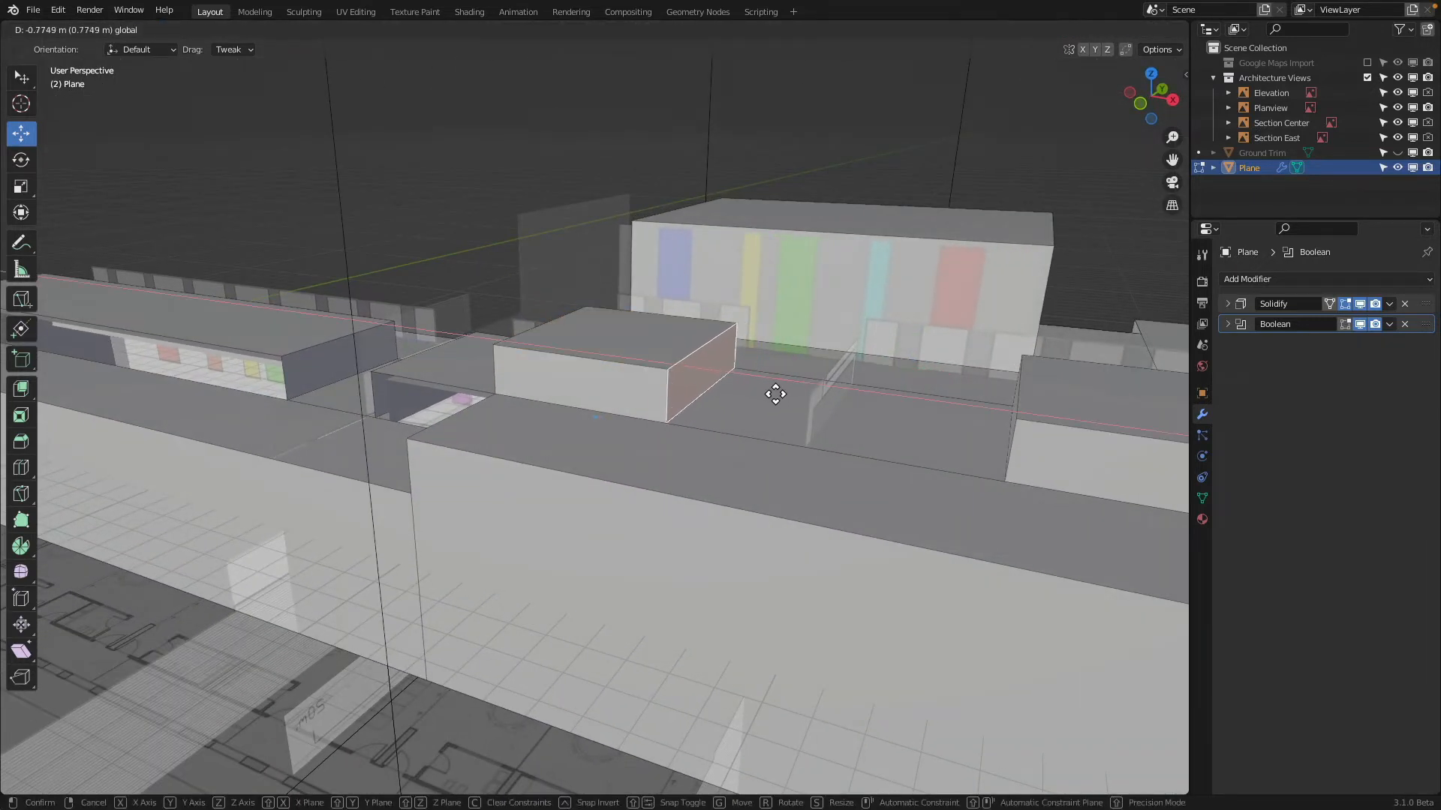
left_click(713, 367)
key("KP_1")
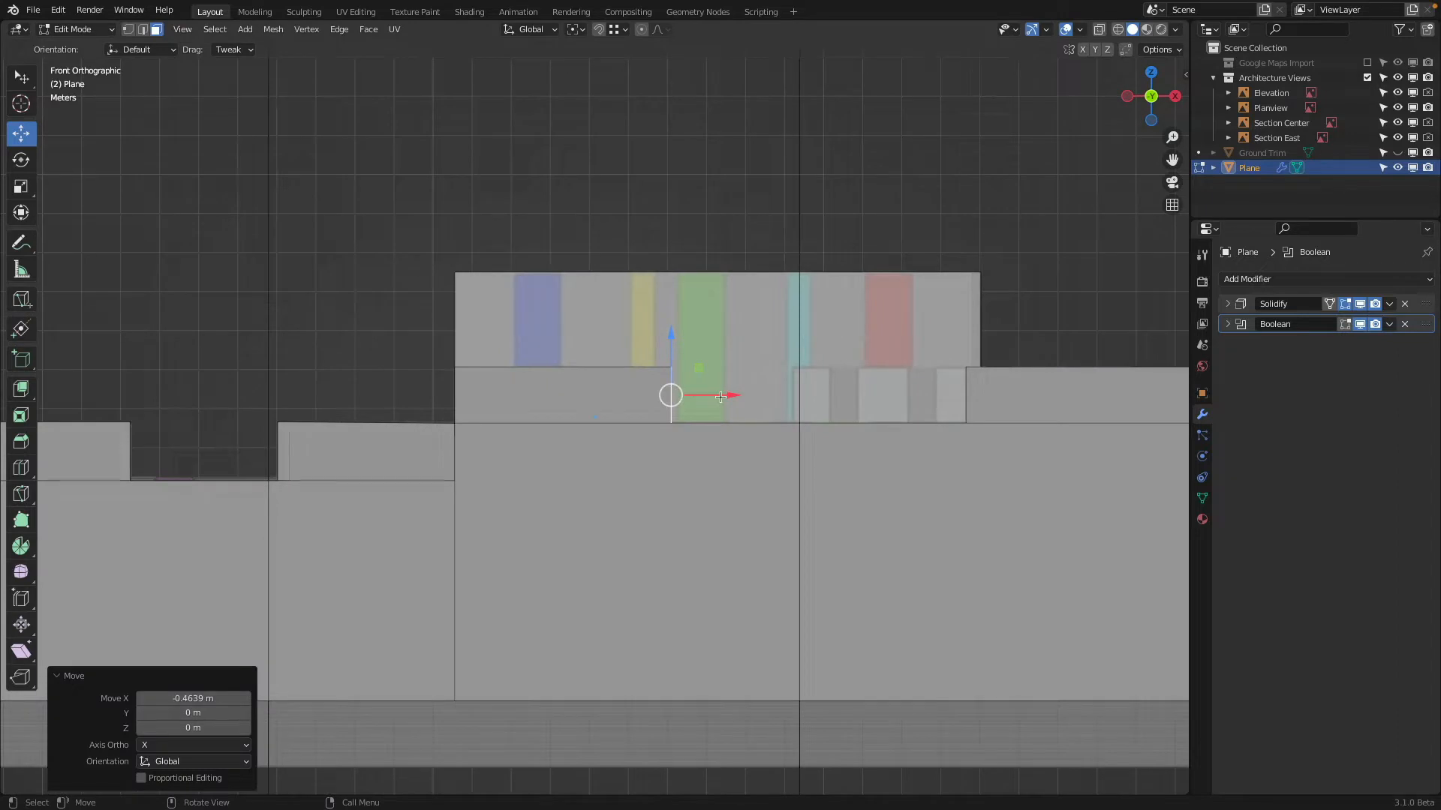
key("g")
key("x")
left_click(701, 409)
Select the second new block's -X side face and move it along X in front view to the elevation's matching block edge
middle_click_drag(855, 357, 893, 390)
left_click(843, 327)
left_click(1162, 105)
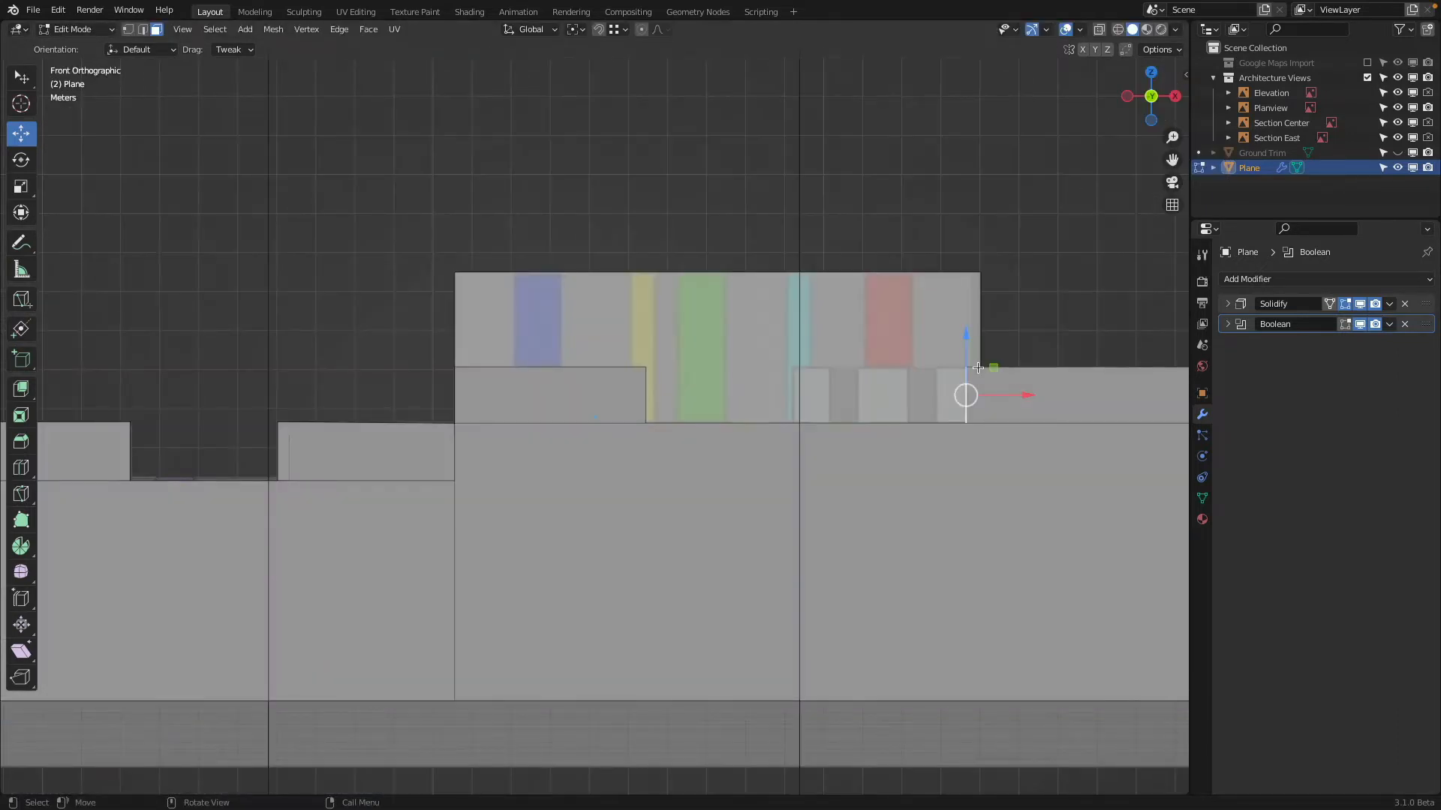
left_click_drag(1024, 396, 855, 412)
Select the second new block's +X end face and move it in the -X direction in front view to the elevation's block end
middle_click_drag(855, 412, 568, 433, "shift")
left_click(834, 379)
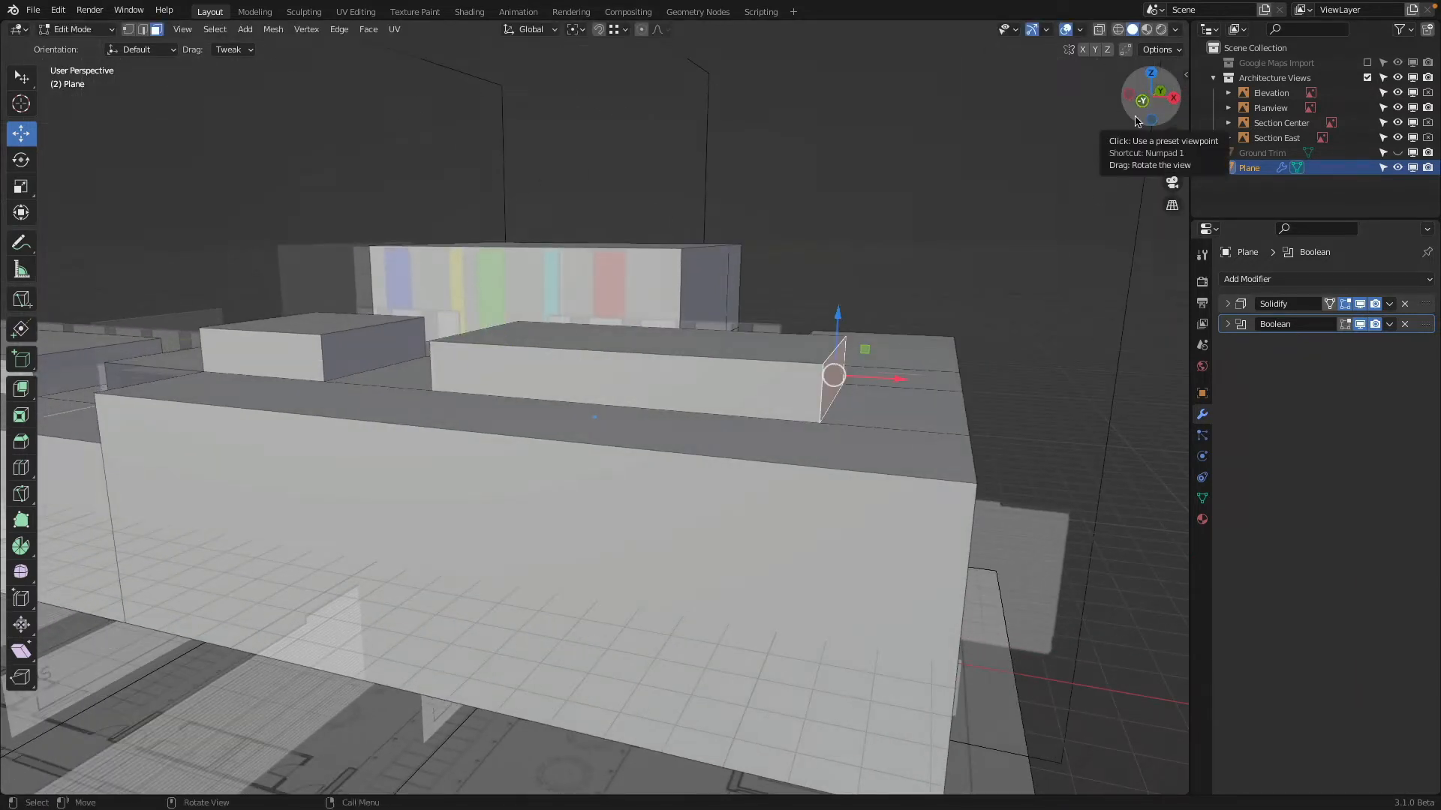
left_click(1143, 99)
key("g")
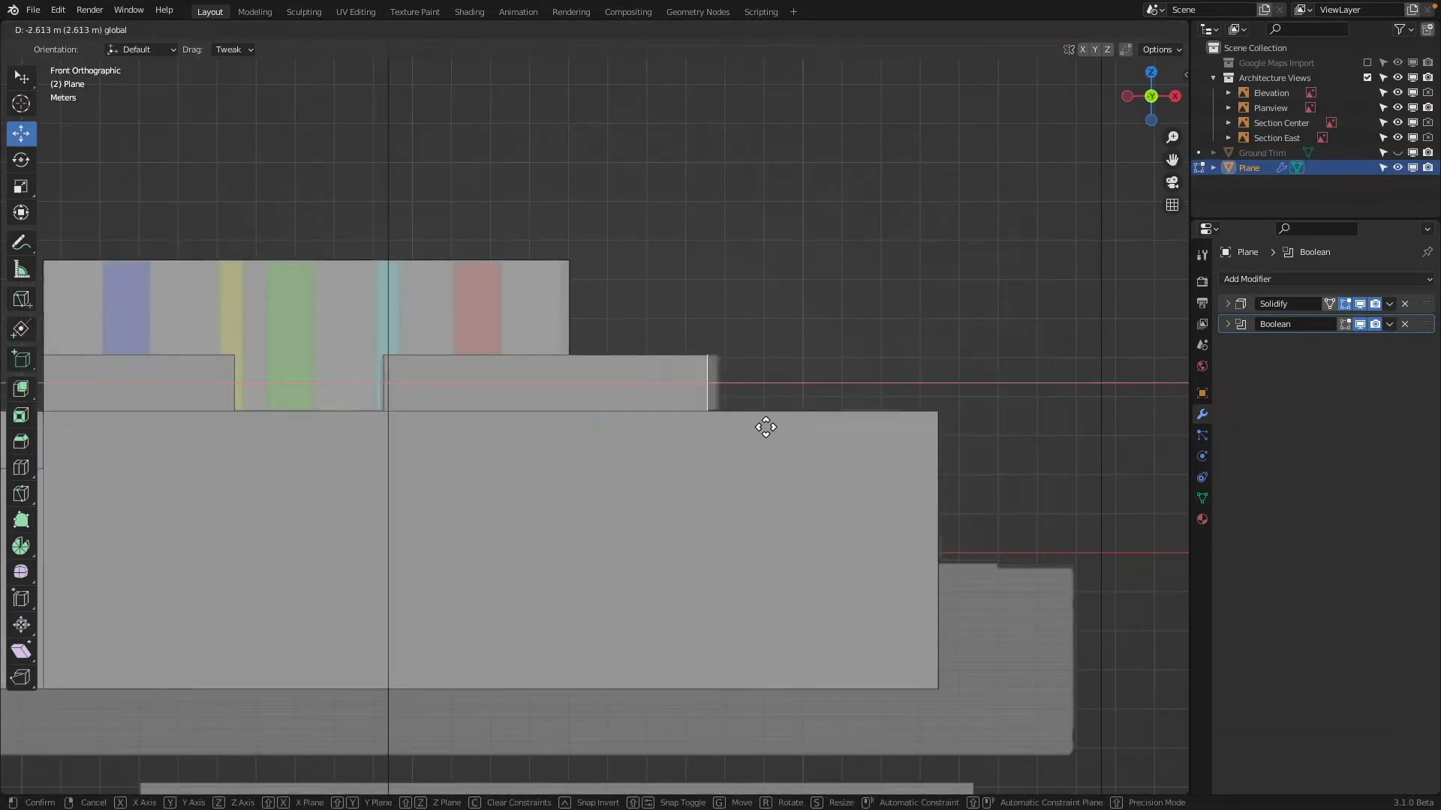
left_click(775, 429)
Return to Object Mode, exclude the Architecture Views collection and display the building in wireframe
middle_click_drag(775, 429, 431, 408)
middle_click_drag(698, 453, 697, 398)
key("Tab")
left_click(1367, 77)
mouse_move(697, 398)
middle_mouse_down("shift")
mouse_move(695, 640)
mouse_move(678, 447)
mouse_move(636, 471)
mouse_move(678, 493)
mouse_move(720, 466)
mouse_move(727, 434)
mouse_move(672, 571)
mouse_move(598, 600)
mouse_move(543, 586)
mouse_move(736, 371)
mouse_move(838, 195)
middle_mouse_up("shift")
key("z")
left_click(650, 421)
middle_click_drag(637, 641, 776, 202, "shift")
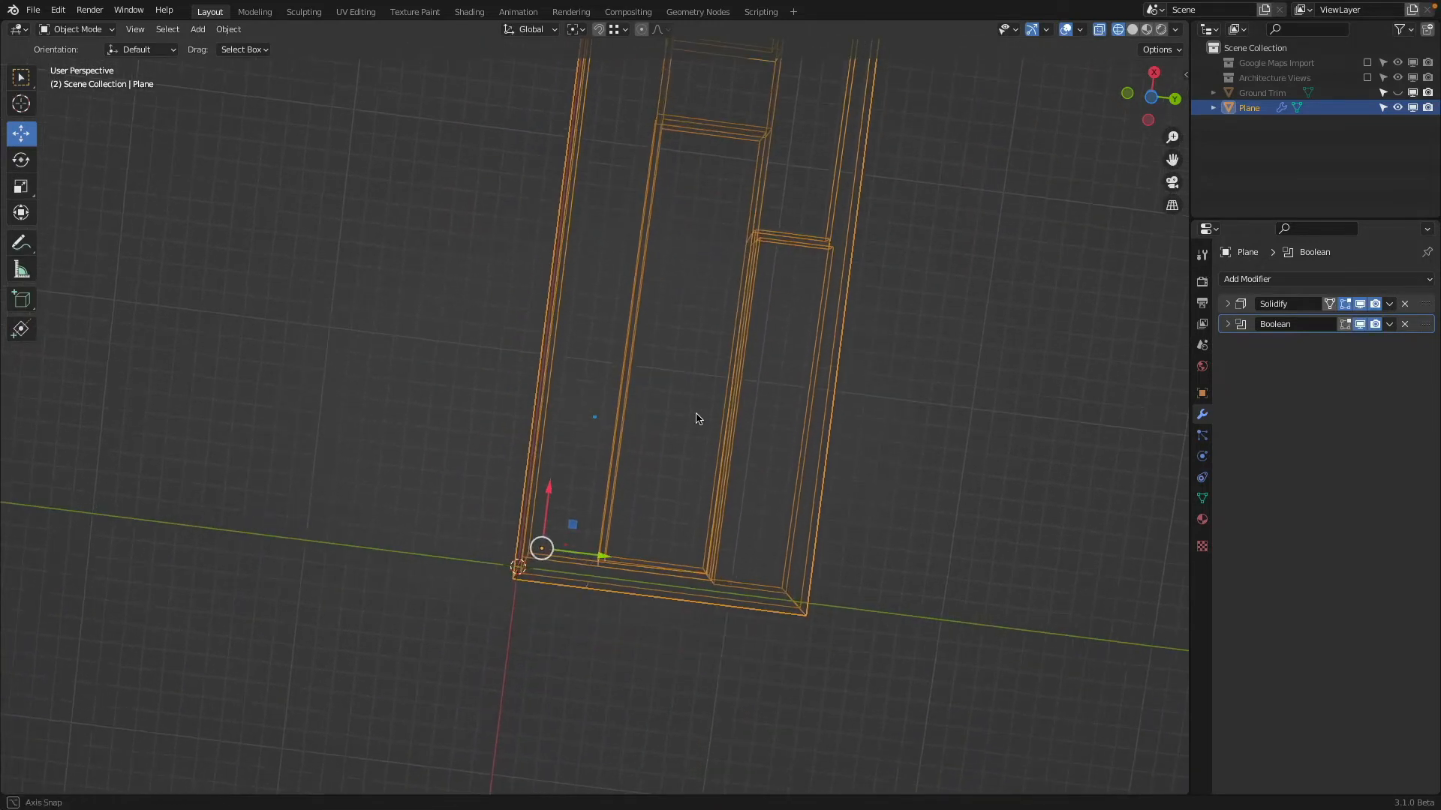
Switch back to solid shading and examine the stepped roof blocks from inside the open underside and from above
middle_click_drag(696, 416, 706, 382)
key("shift+z")
mouse_move(754, 531)
middle_mouse_down()
mouse_move(756, 637)
mouse_move(923, 643)
mouse_move(737, 520)
mouse_move(537, 434)
mouse_move(640, 273)
mouse_move(646, 232)
mouse_move(538, 259)
middle_mouse_up()
middle_click_drag(489, 313, 476, 463)
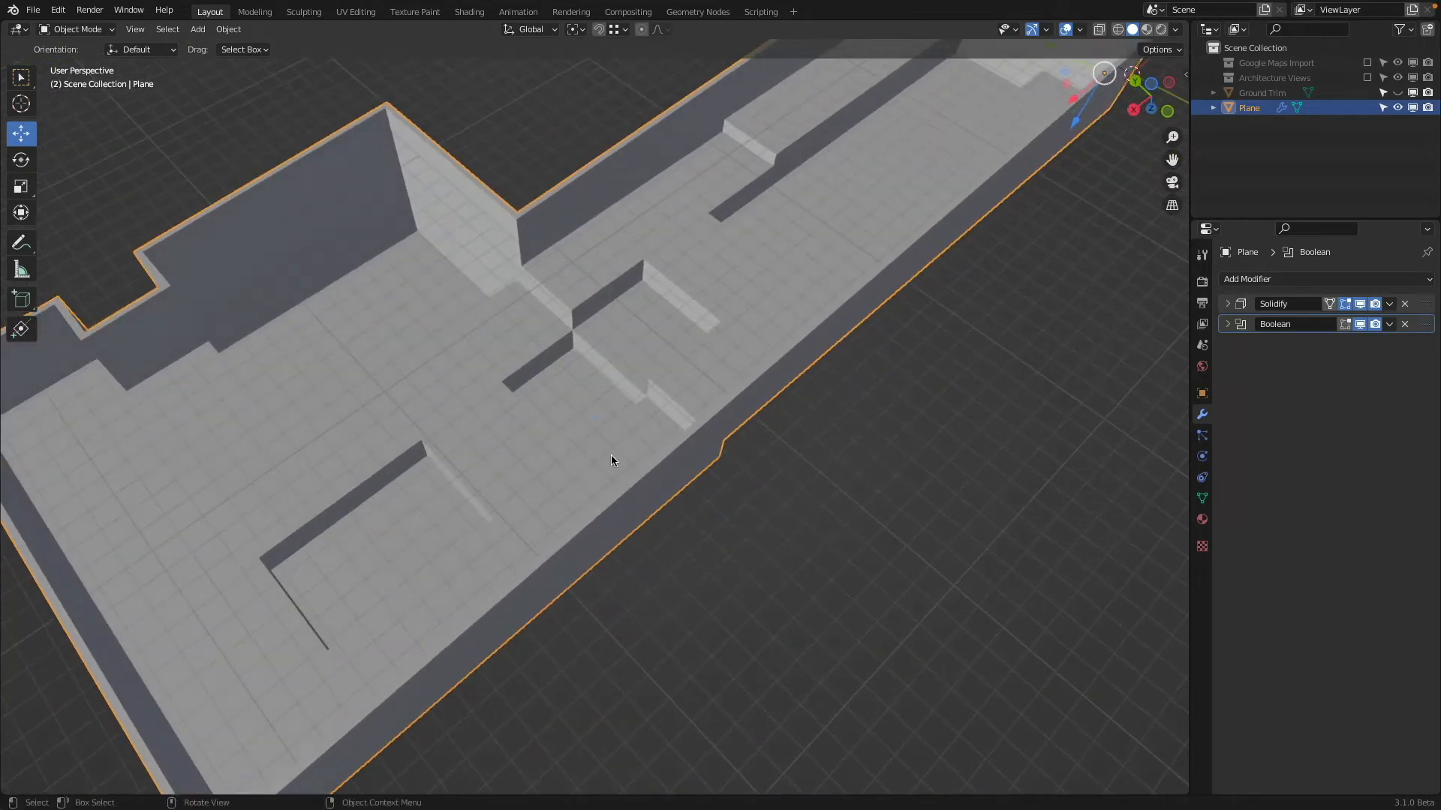
middle_click_drag(597, 155, 588, 429)
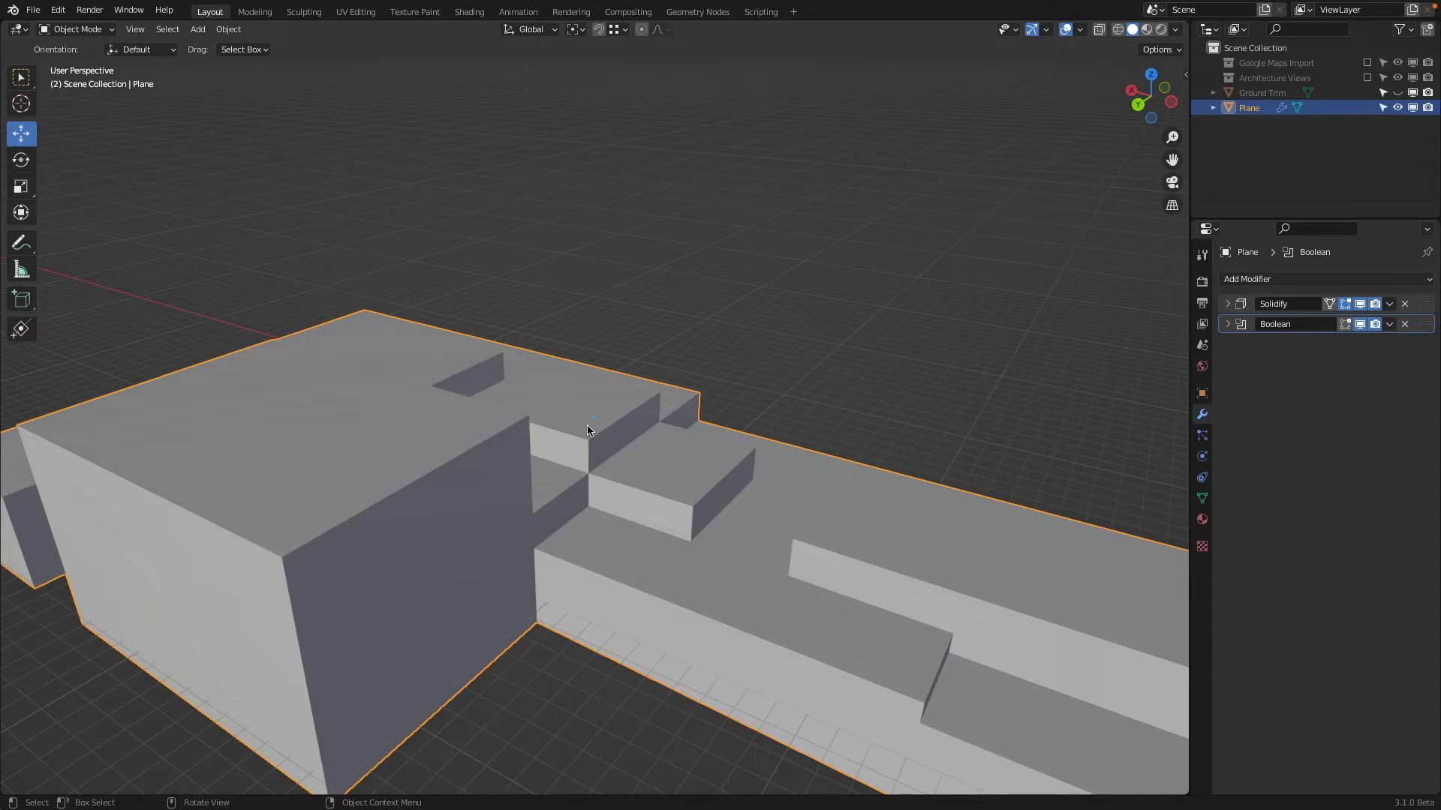
middle_click_drag(591, 467, 716, 353)
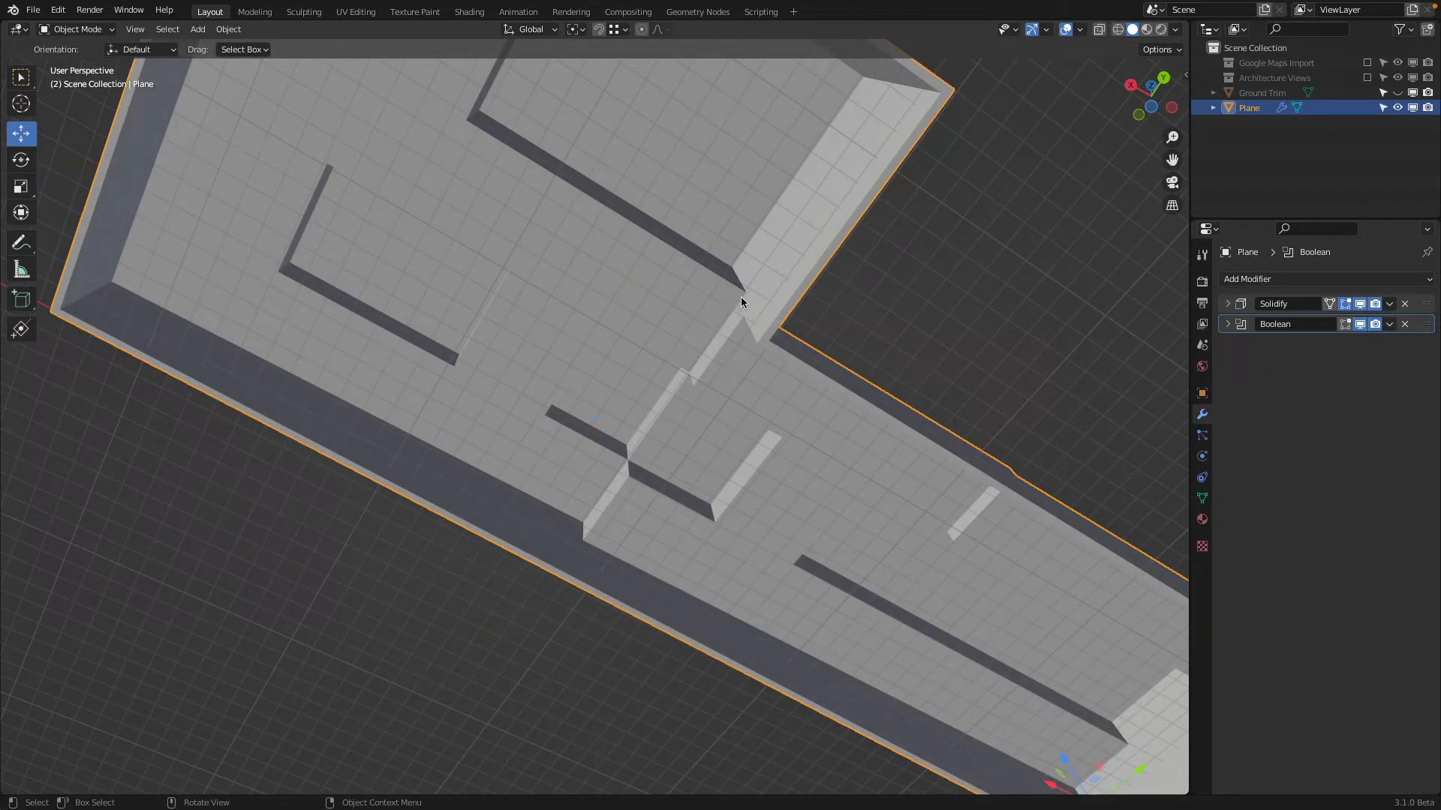
middle_click_drag(740, 296, 593, 442)
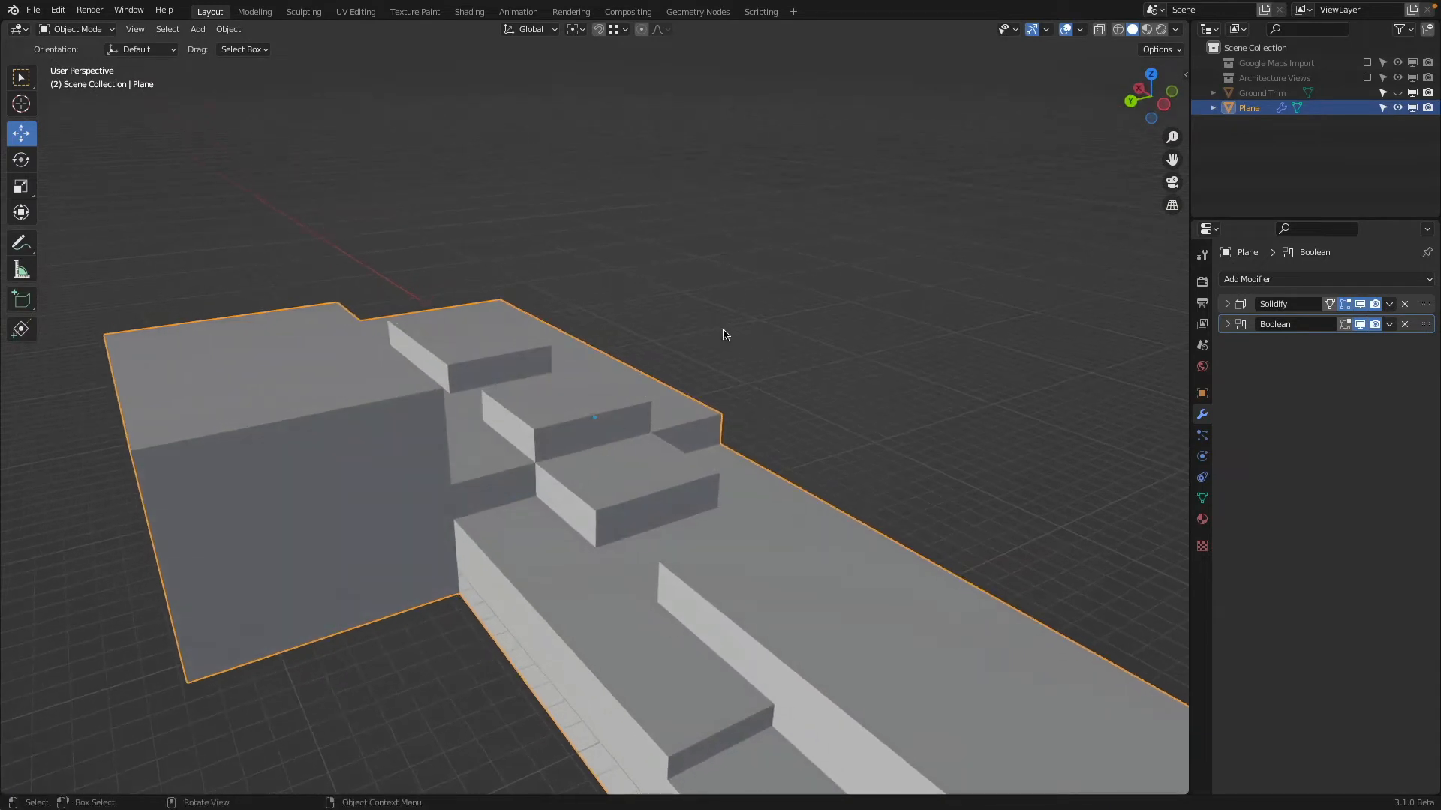
Save the current Blender file under its existing name
middle_click_drag(791, 441, 697, 331, "shift")
scroll(697, 332, "down", 1)
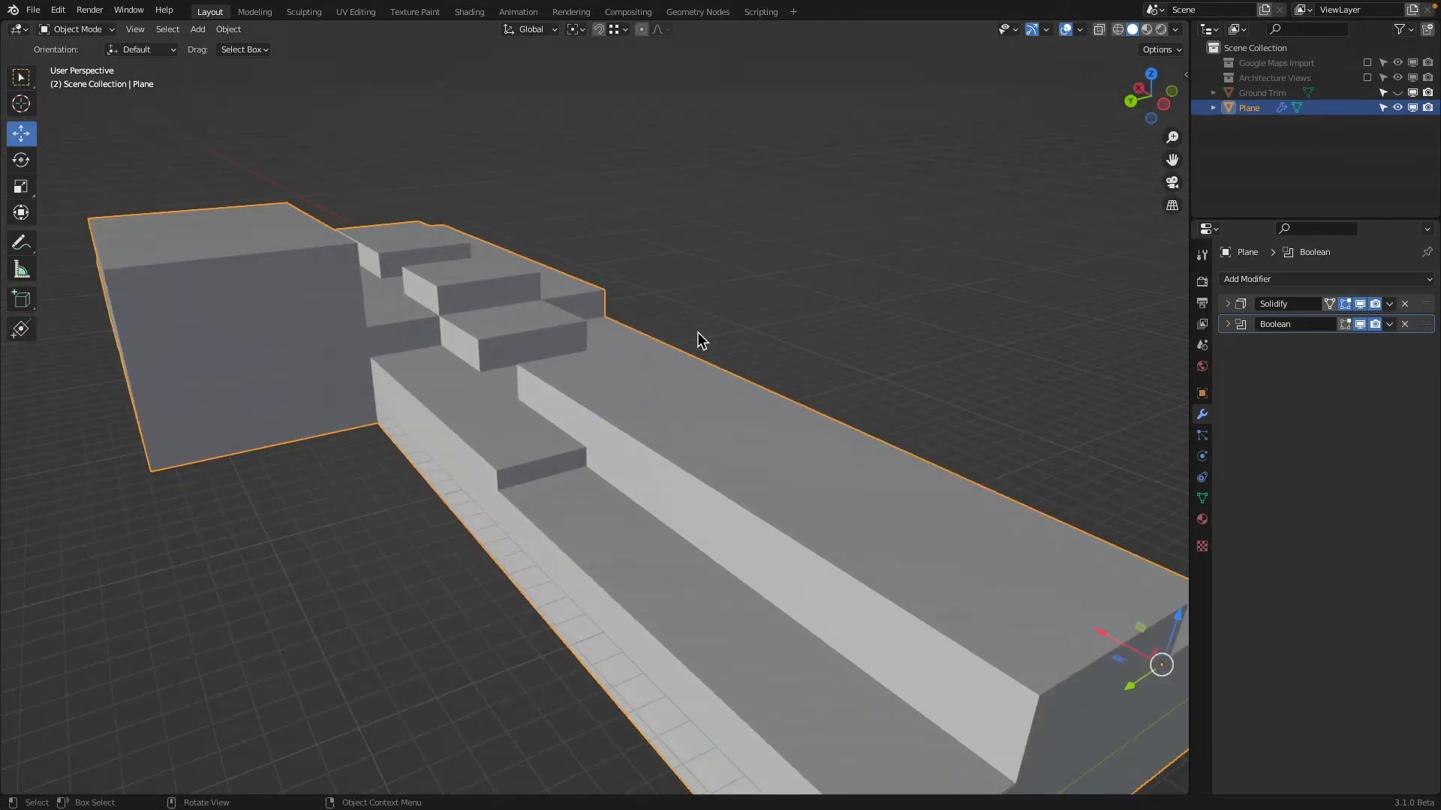
left_click(33, 11)
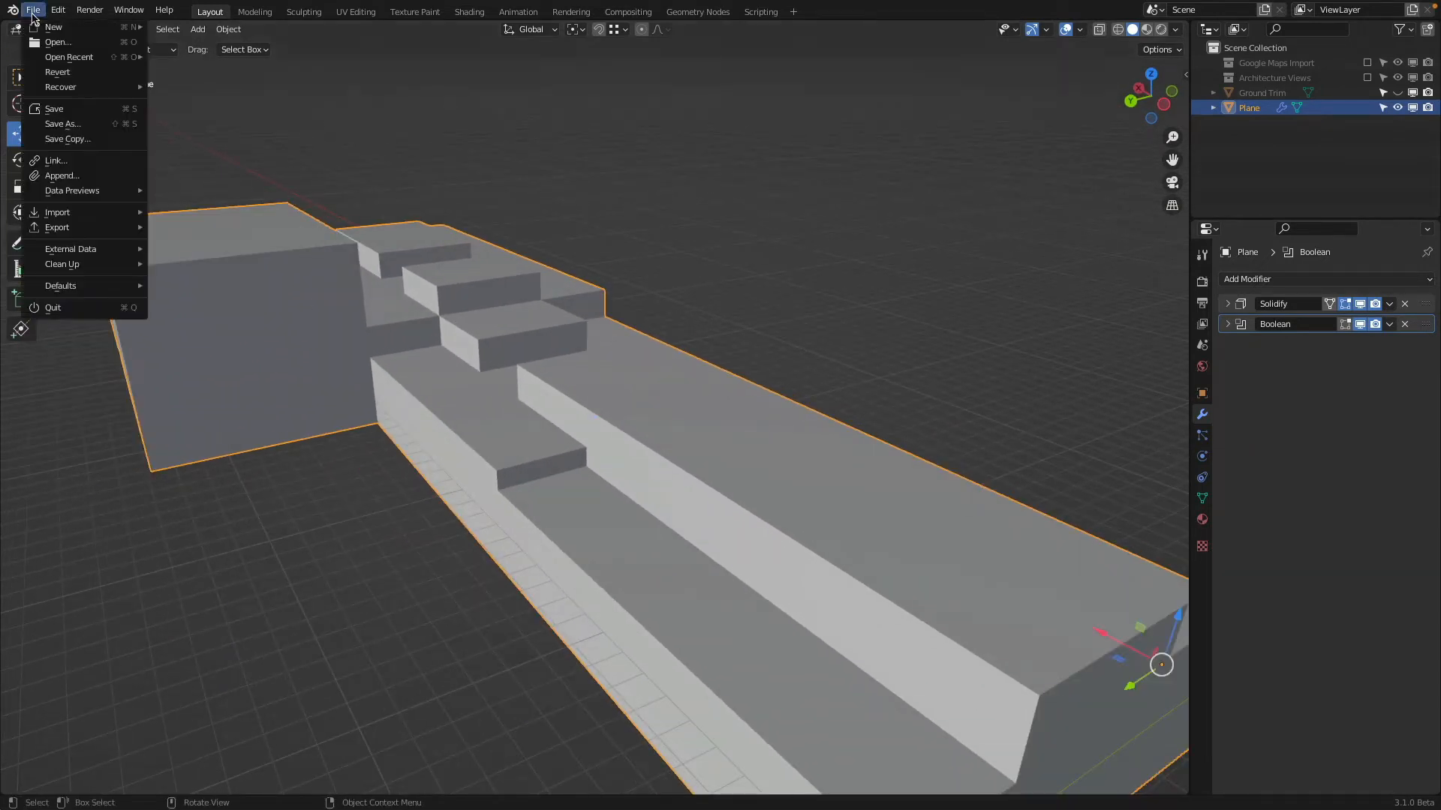
left_click(80, 108)
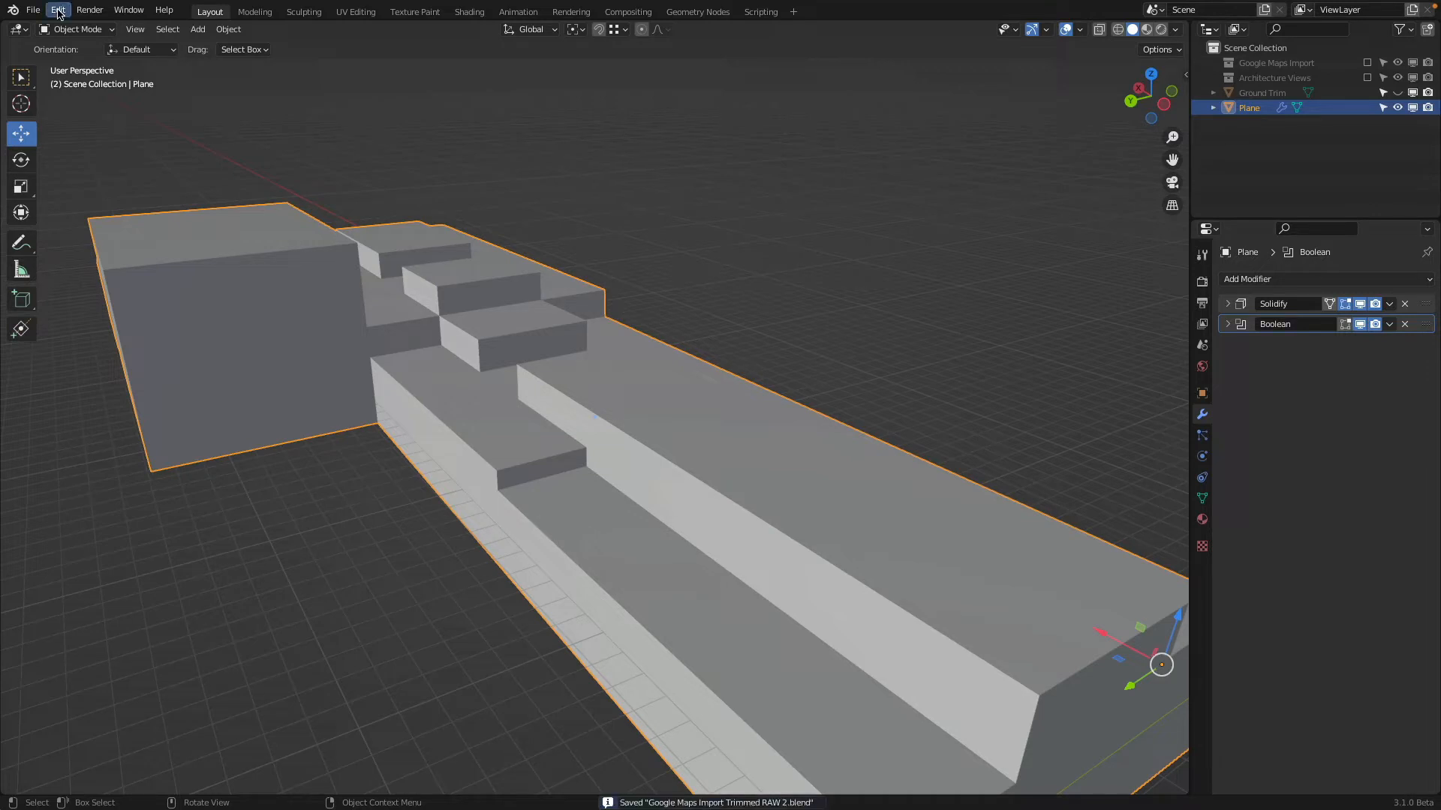
Check the auto-save timer in the Save & Load preferences and close the preferences
left_click(57, 9)
left_click(84, 224)
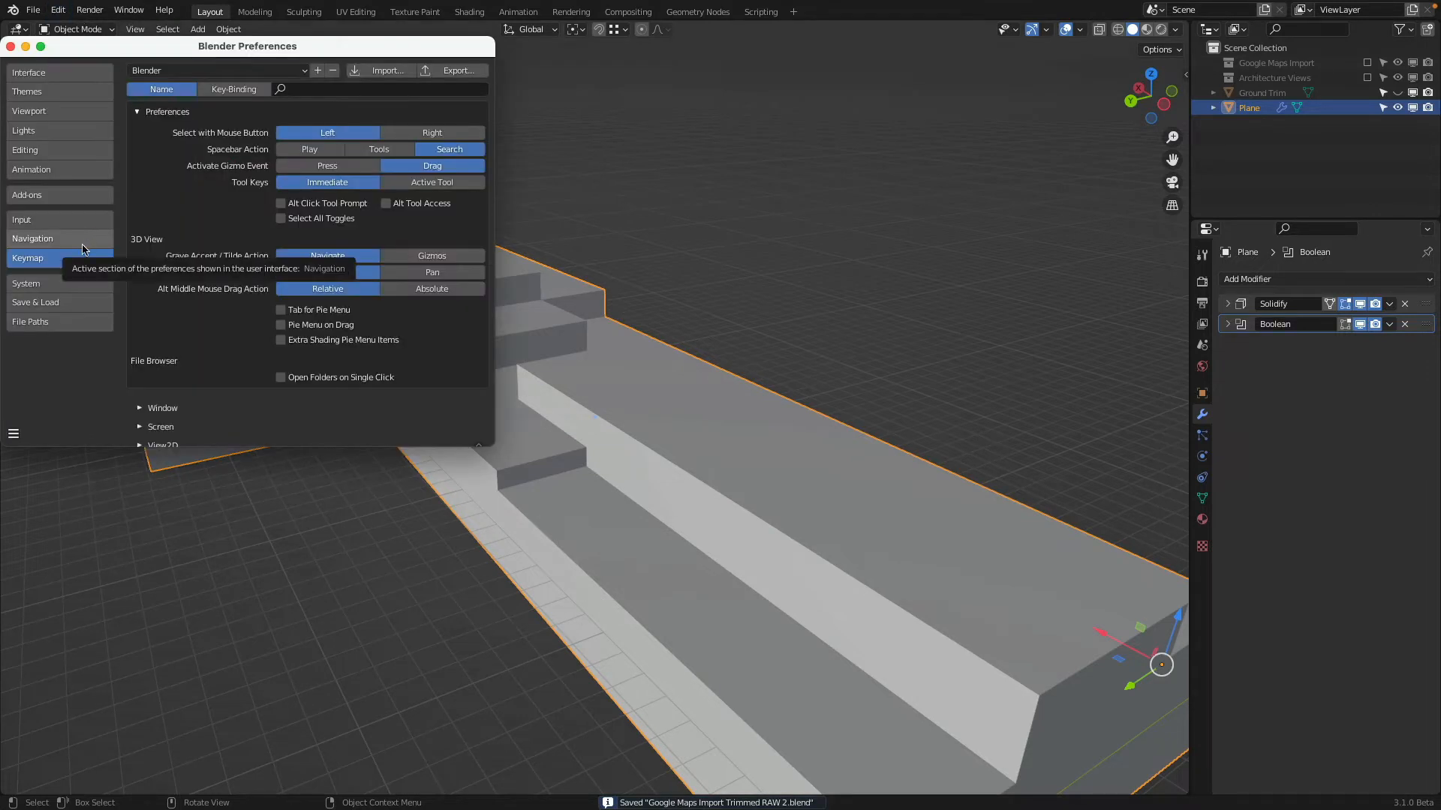
left_click(54, 284)
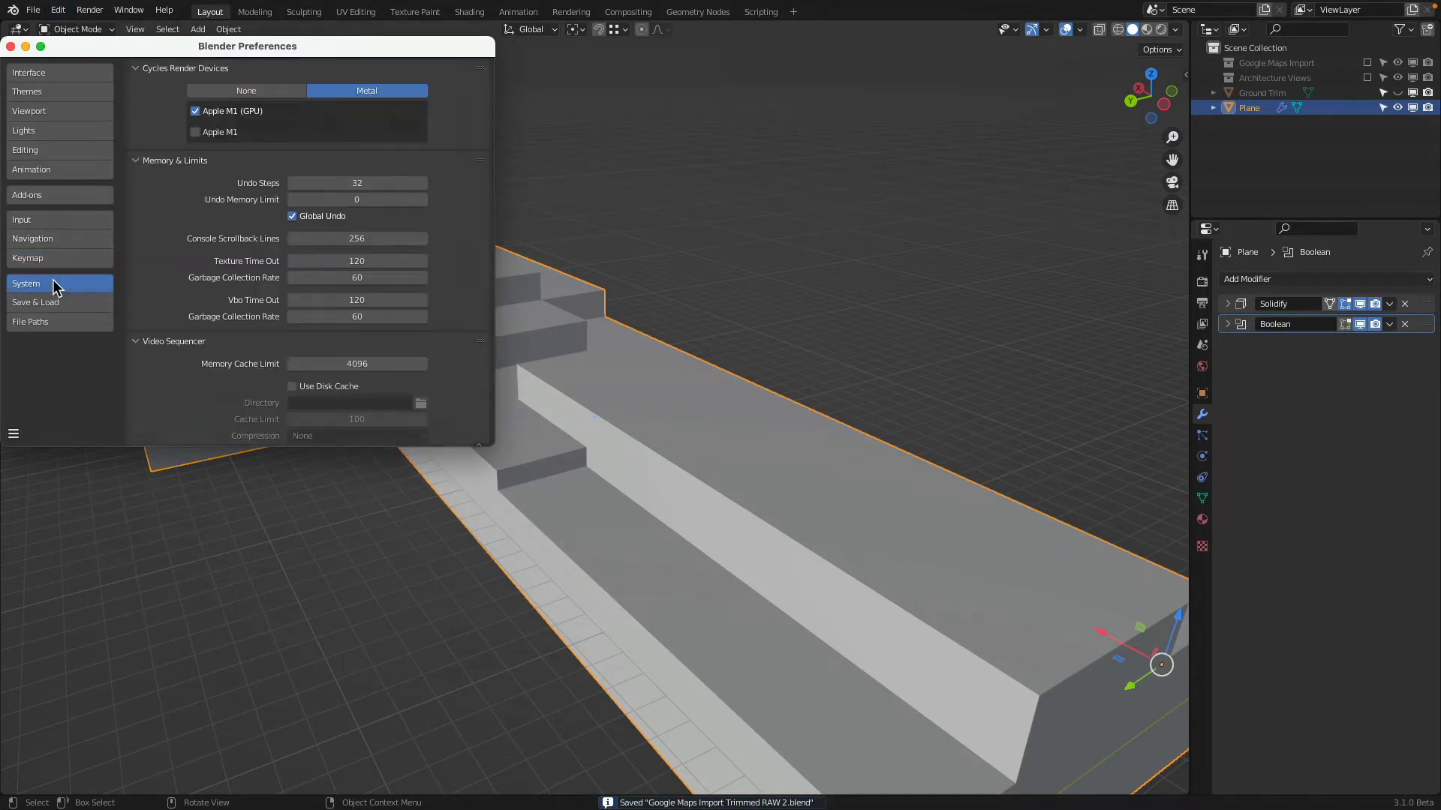
left_click(53, 303)
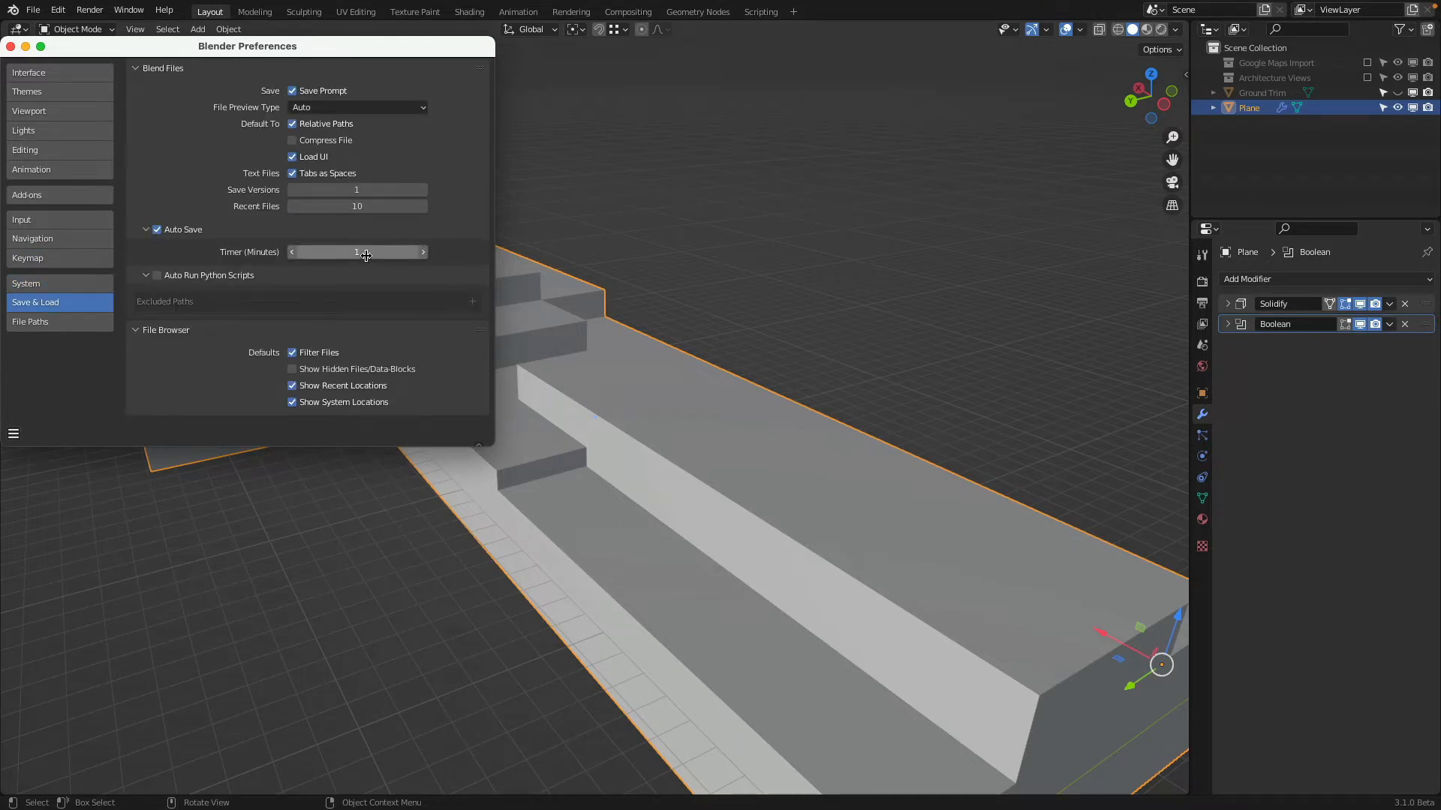
left_click(9, 47)
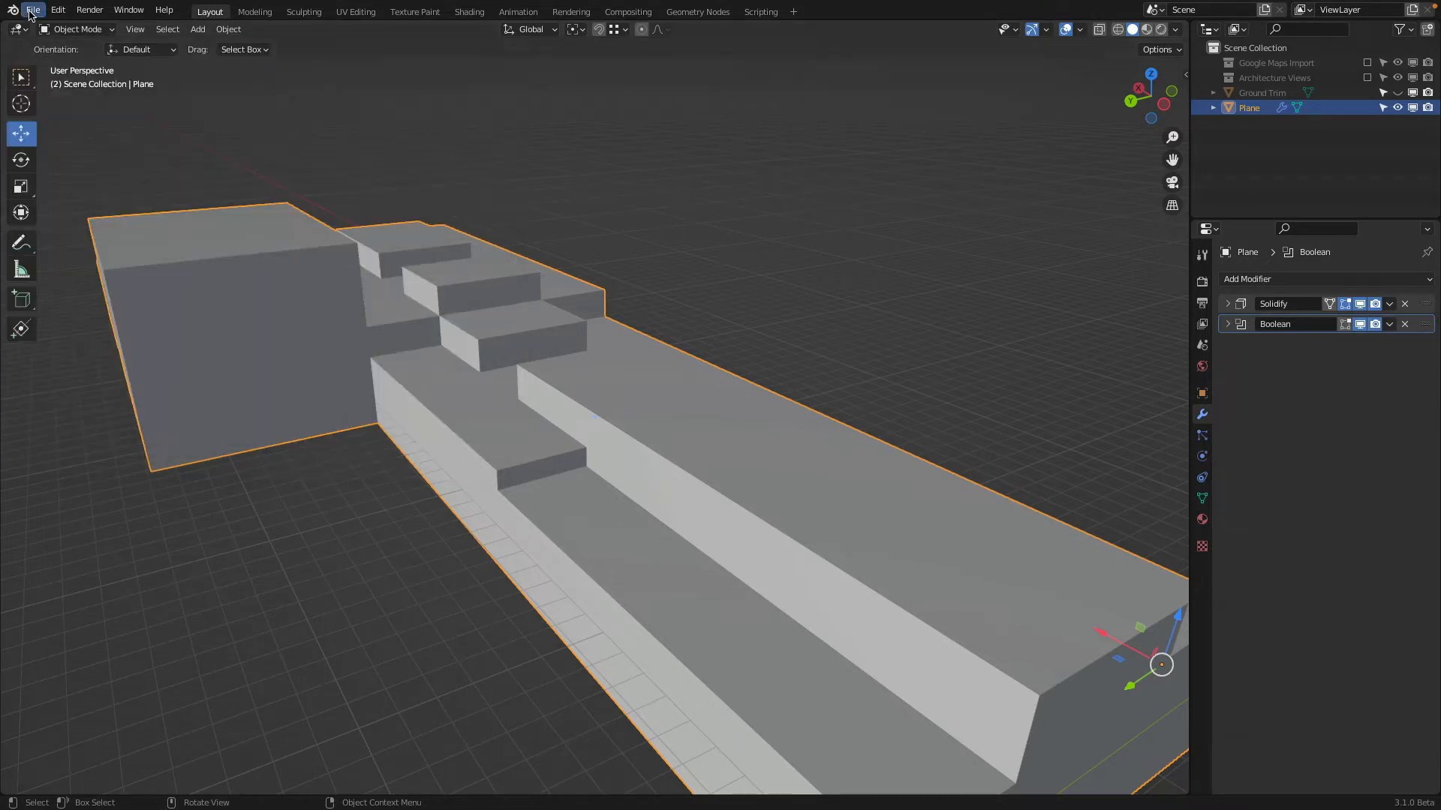
Look through the available auto-save recovery files and leave the list without recovering one
left_click(33, 9)
mouse_move(56, 88)
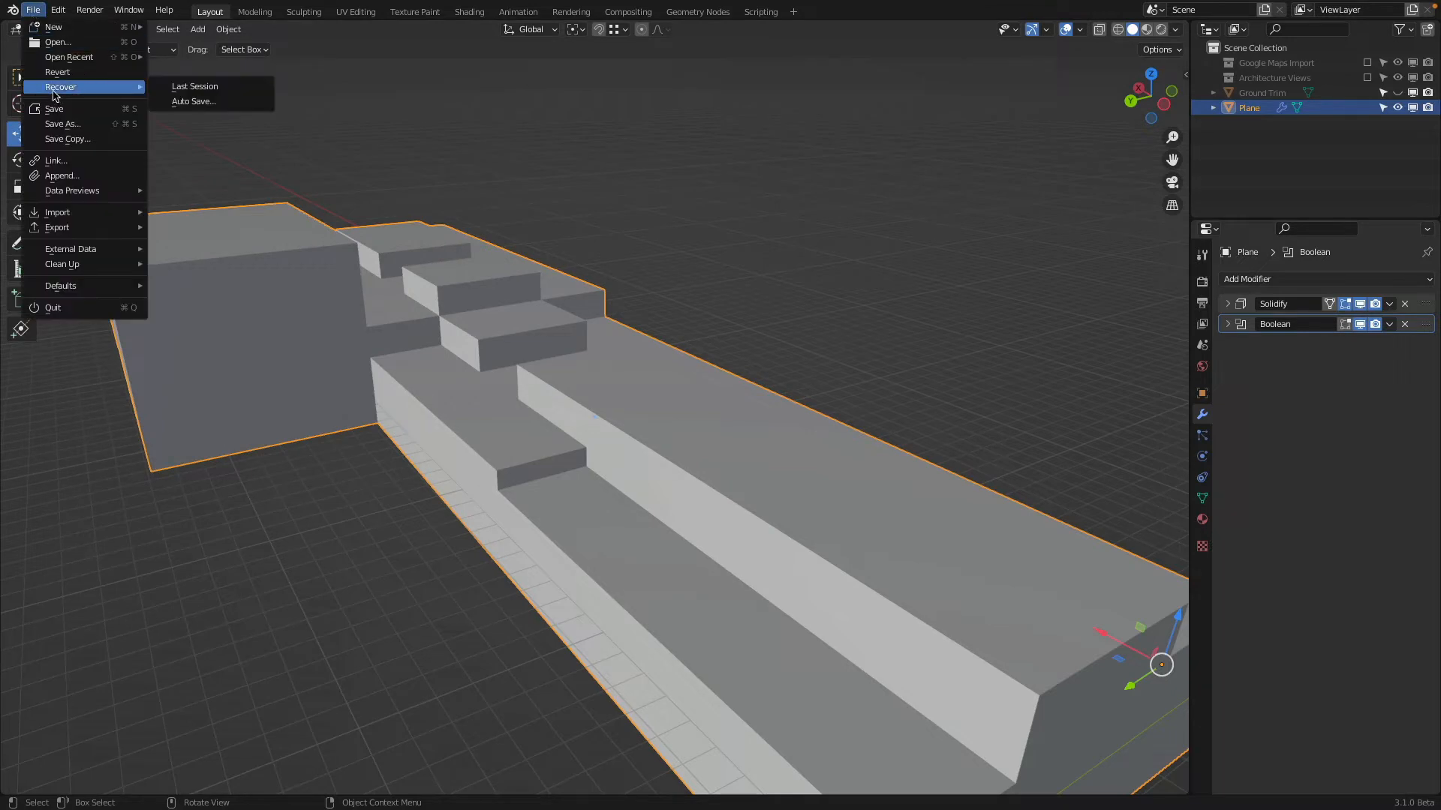
left_click(190, 103)
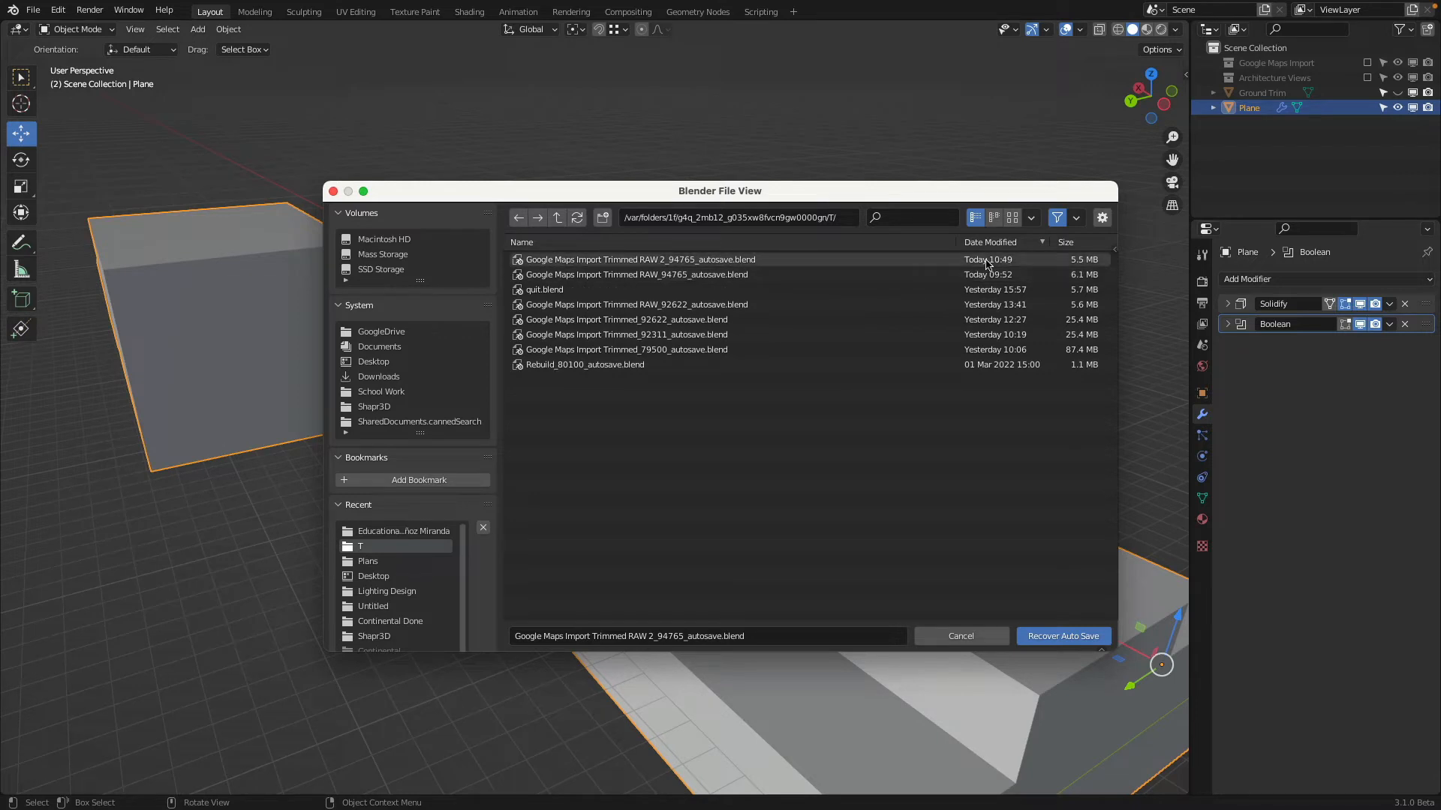
left_click(975, 636)
scroll(480, 250, "up", 3)
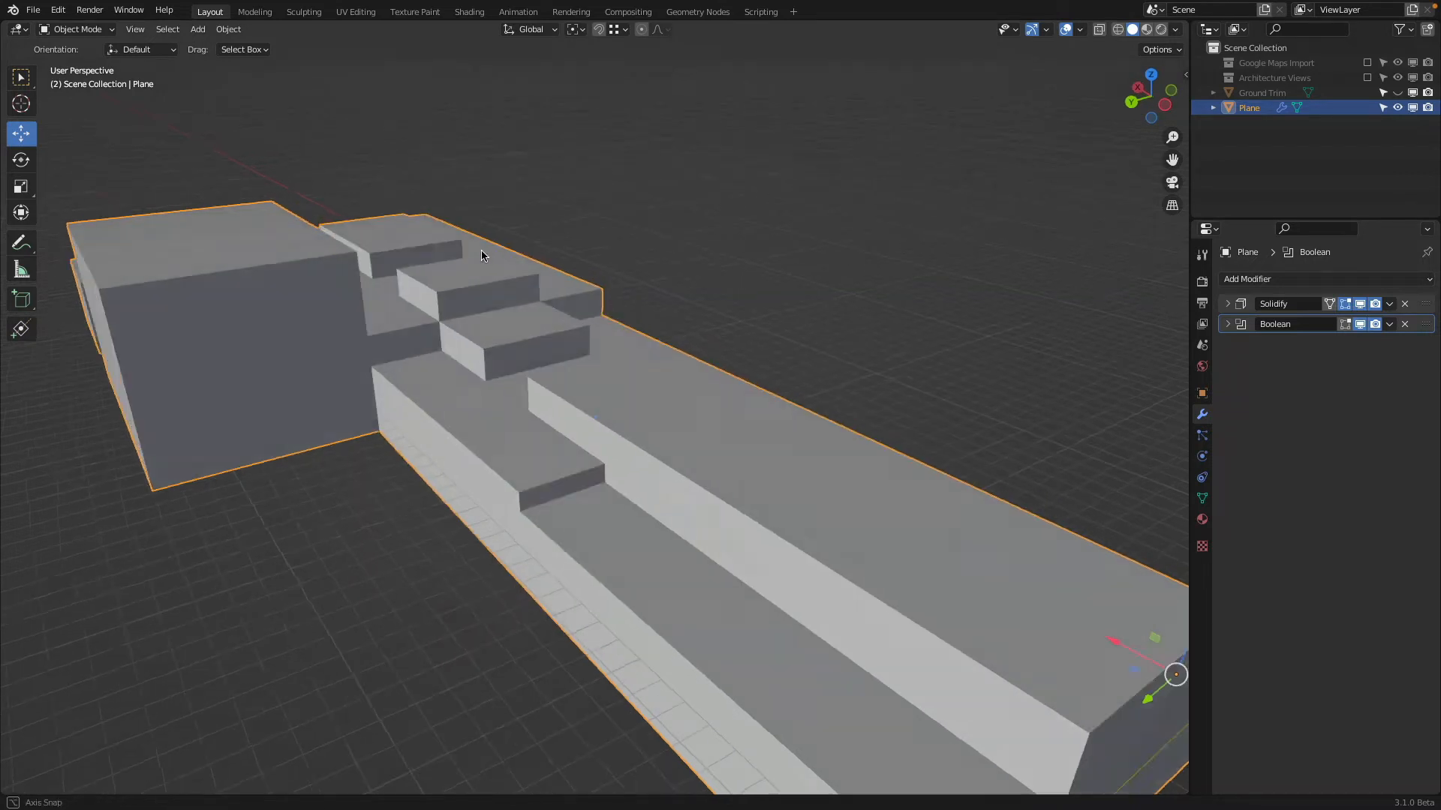
Rename the Plane object as Building
scroll(477, 248, "down", 3)
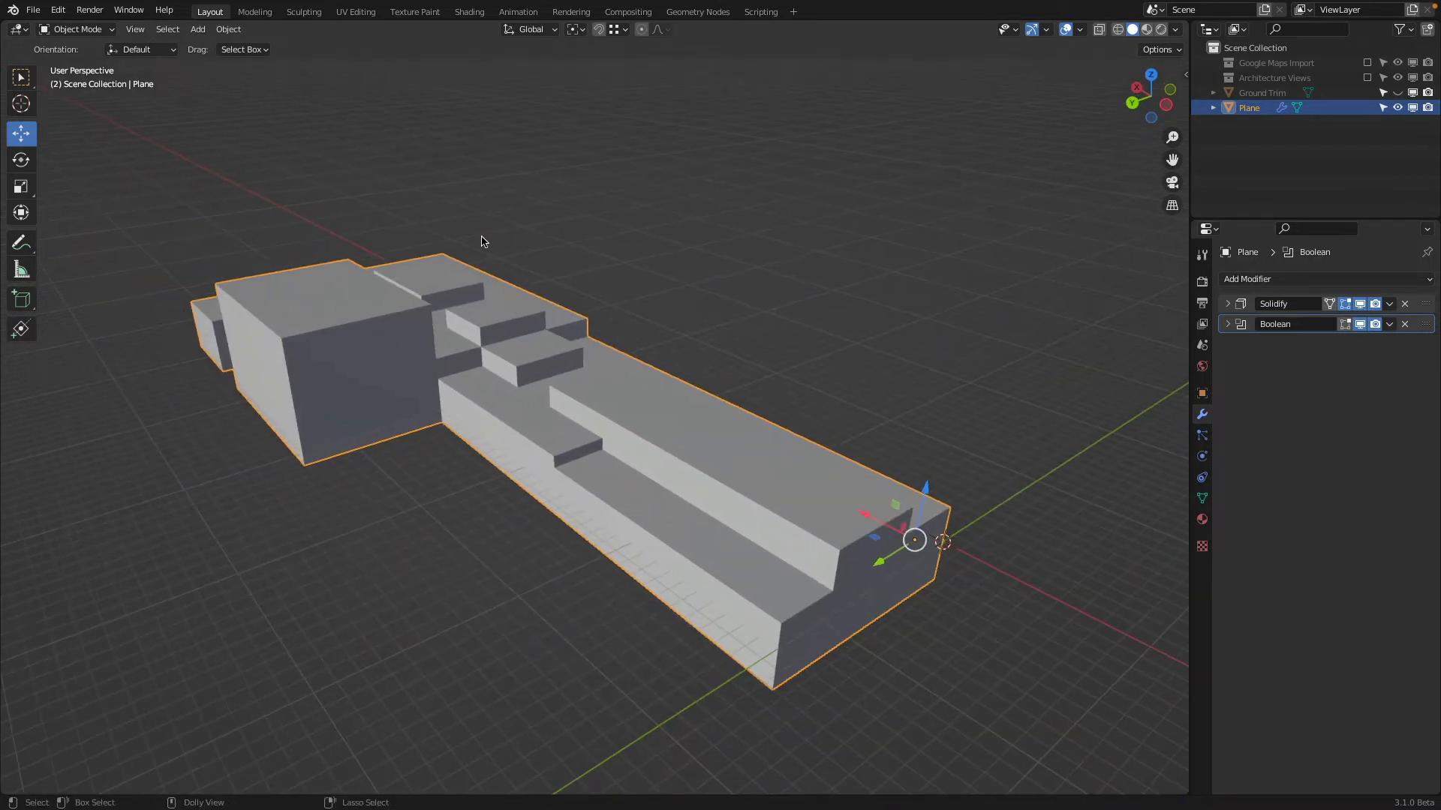
scroll(483, 241, "up", 2)
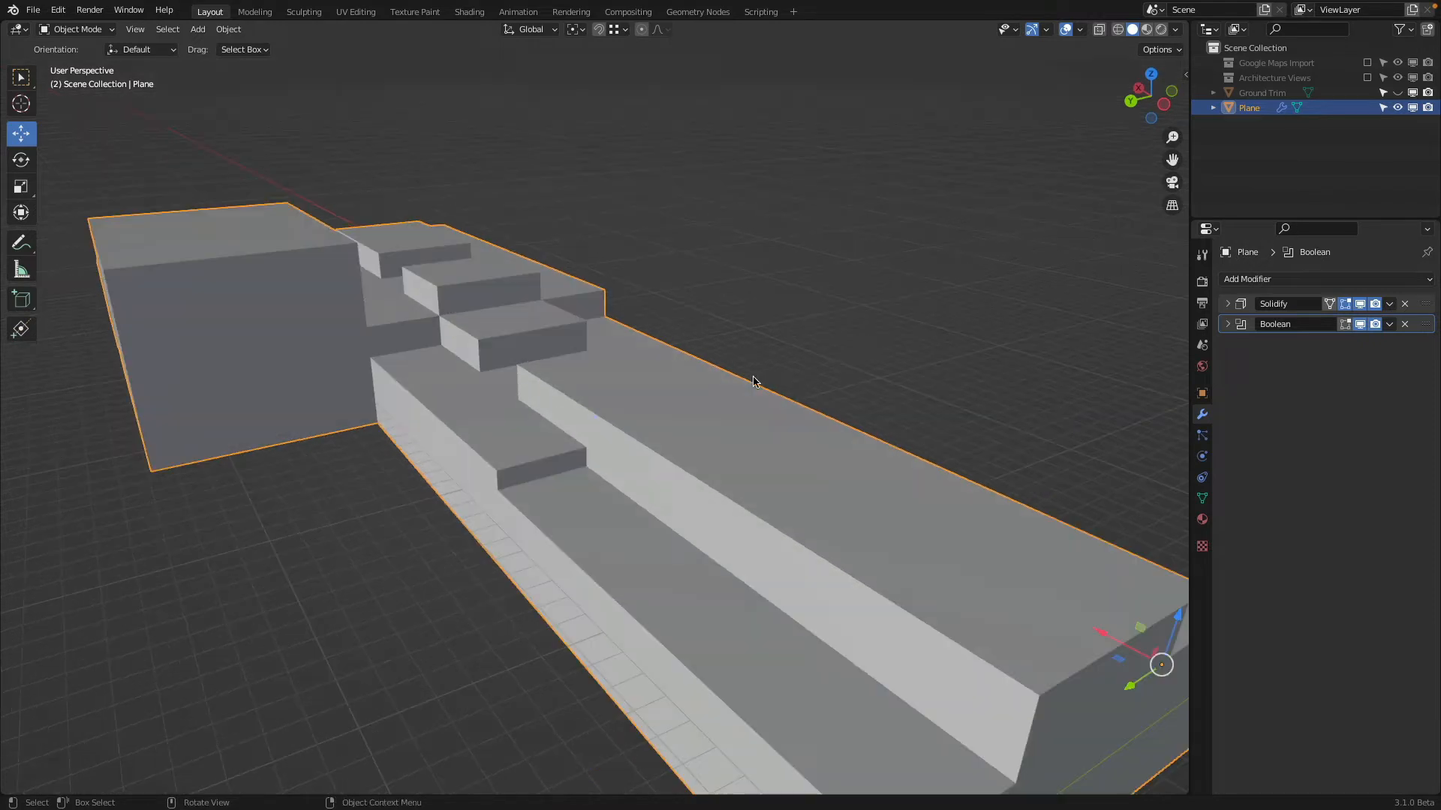
double_click(1249, 108)
type("B")
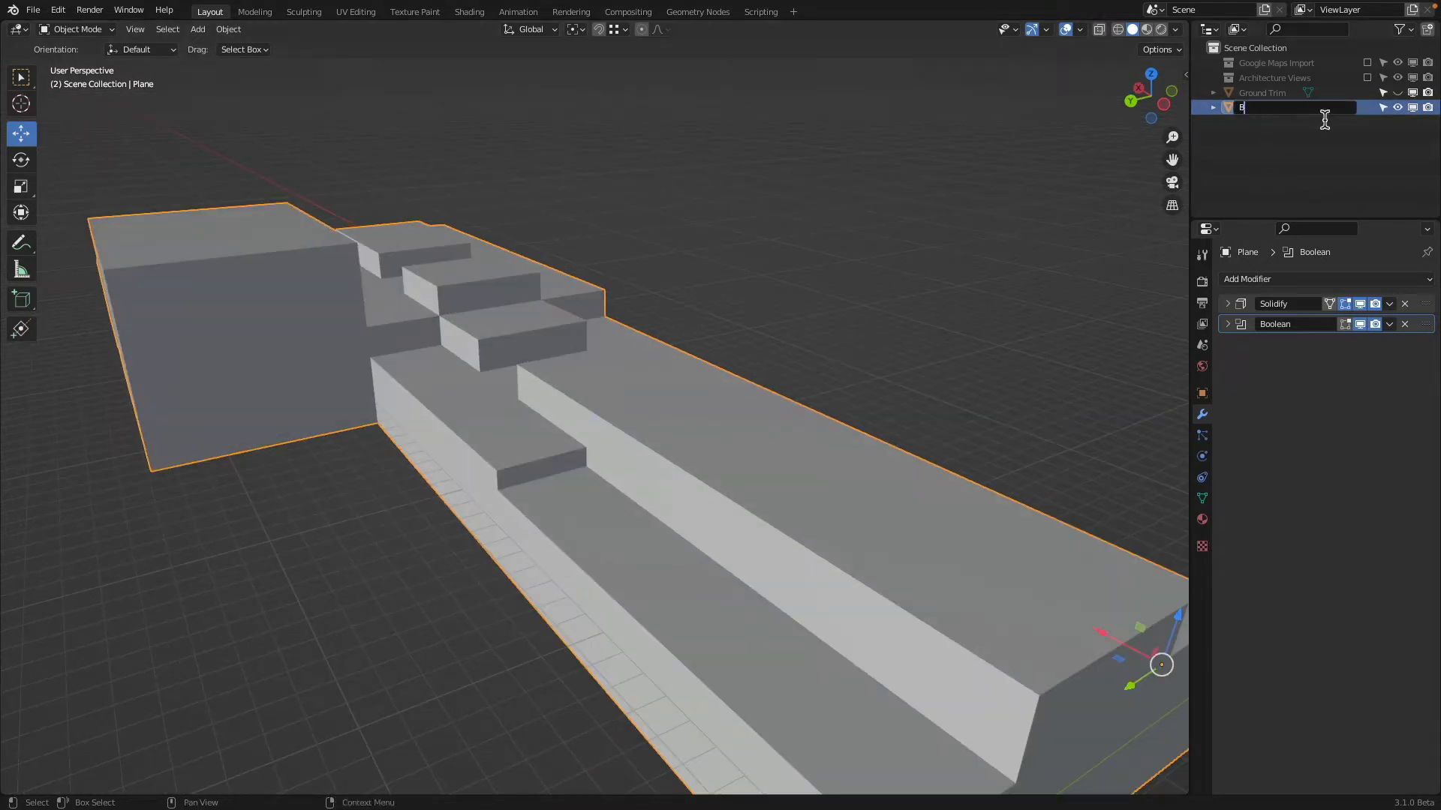
type("uilding")
key("Return")
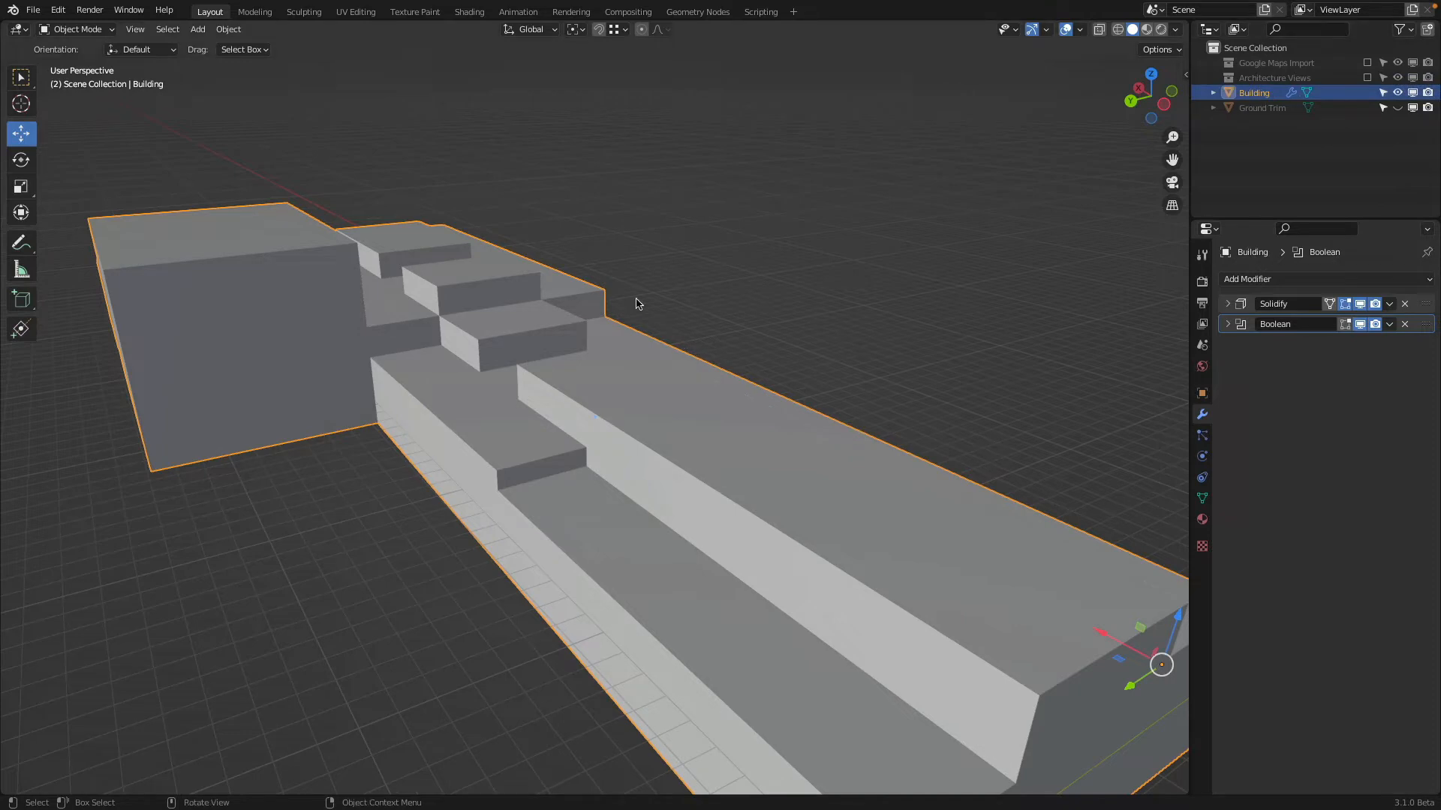
Enter Edit Mode on the building with vertex selection at the recess between the tall block and the neighbouring low block
middle_click_drag(635, 299, 793, 376)
scroll(674, 492, "up", 2)
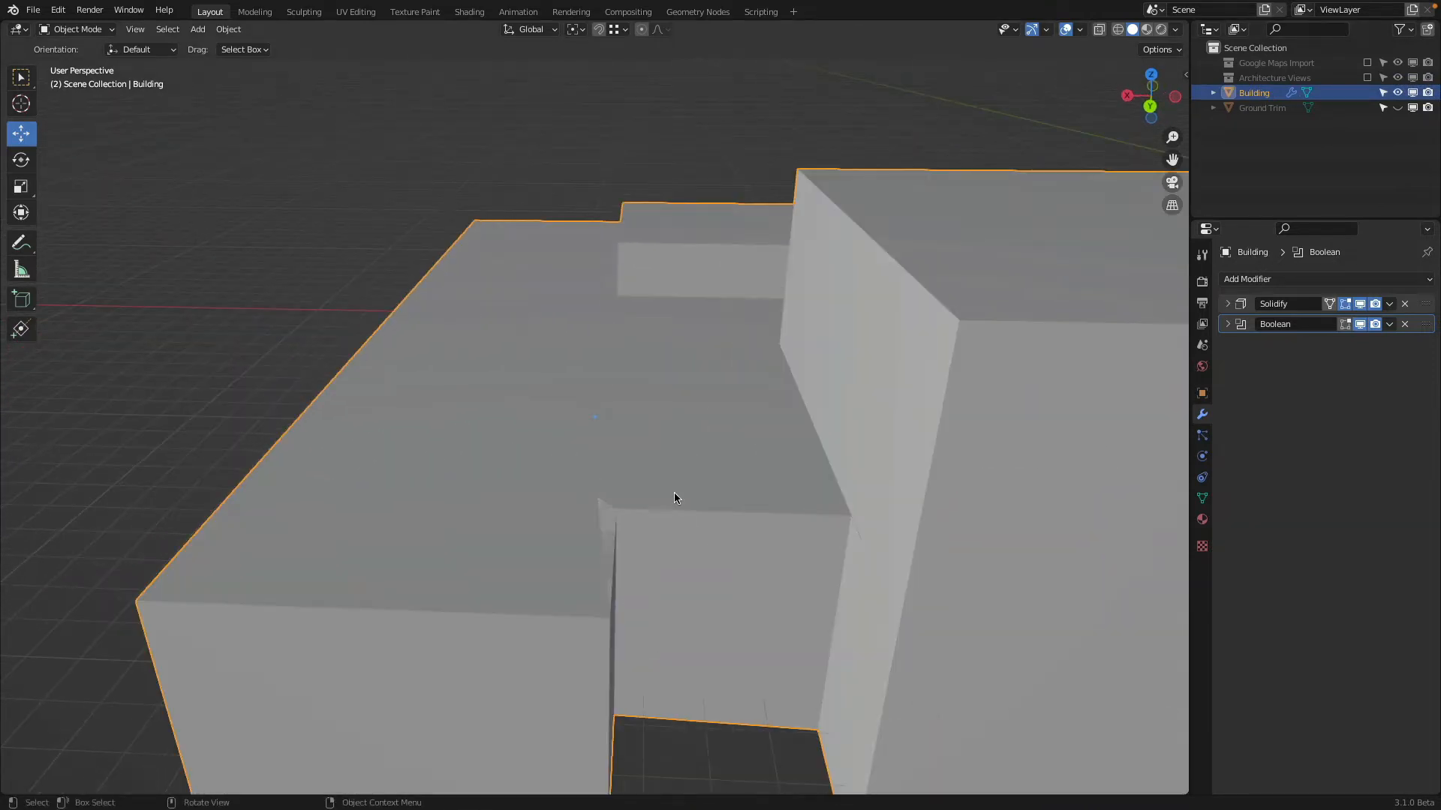
middle_click_drag(674, 493, 614, 408, "shift")
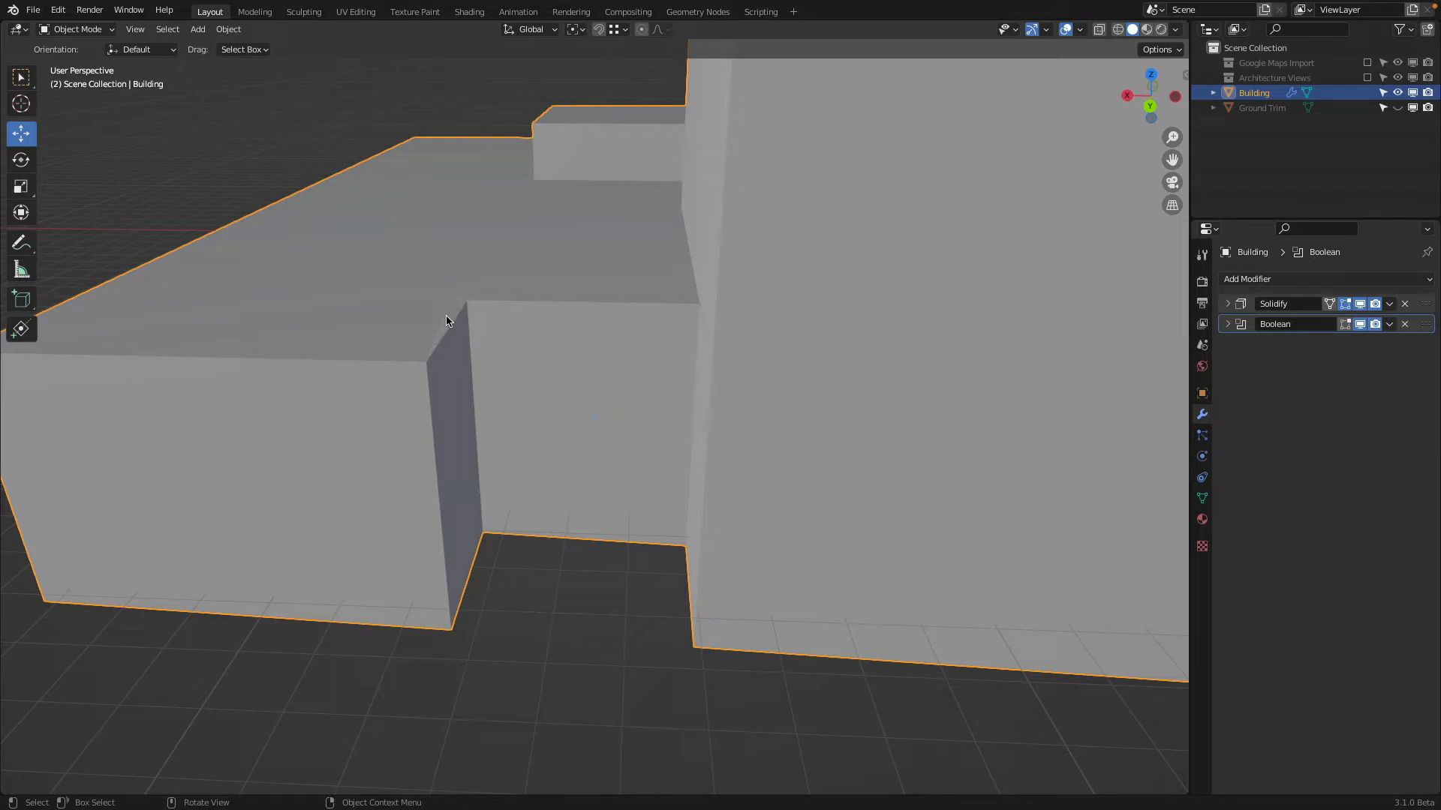
left_click(82, 31)
left_click(81, 63)
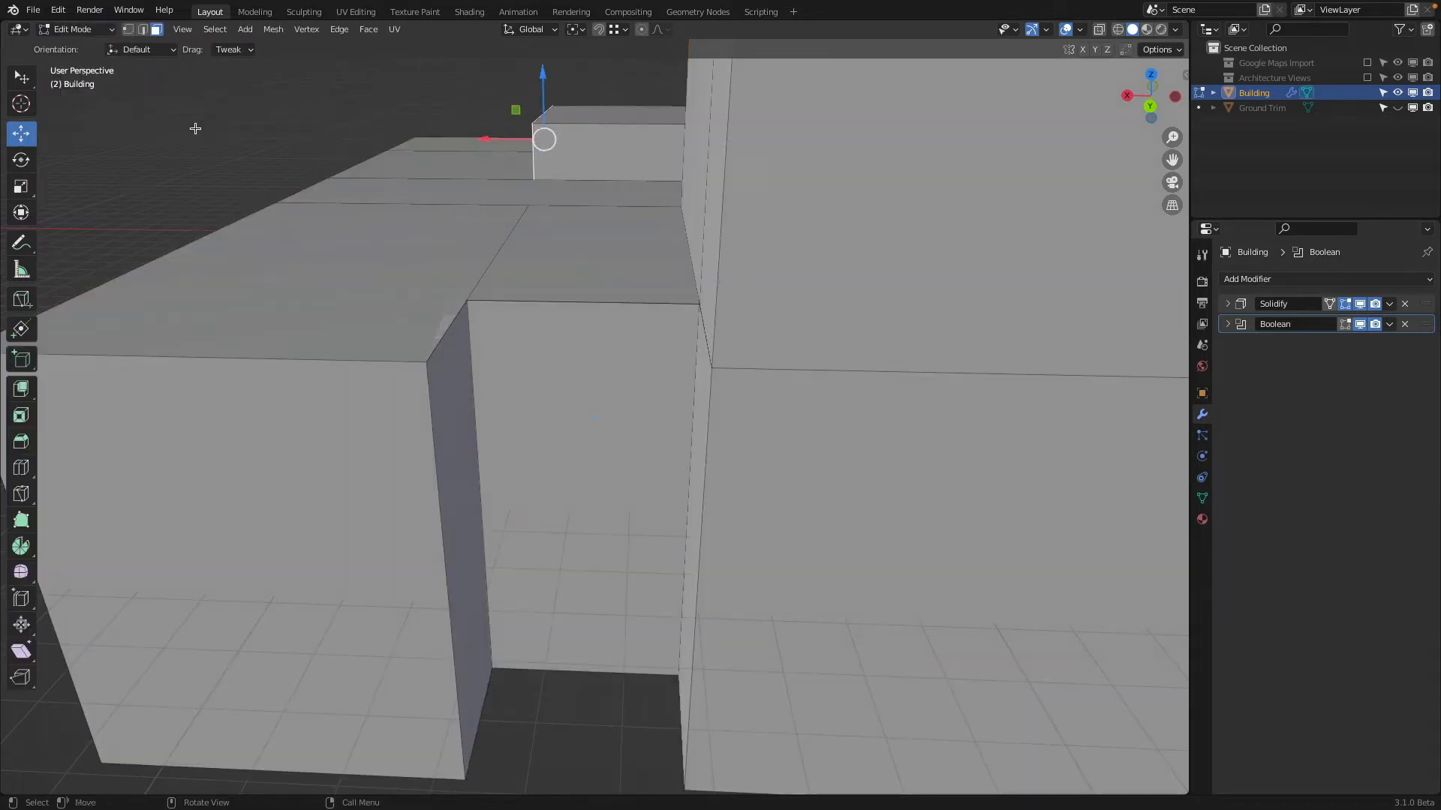
key("1")
Pull the two upper corner vertices of the recess's back wall straight down, the one beside the tall block by about 1.15 m
left_click(469, 309)
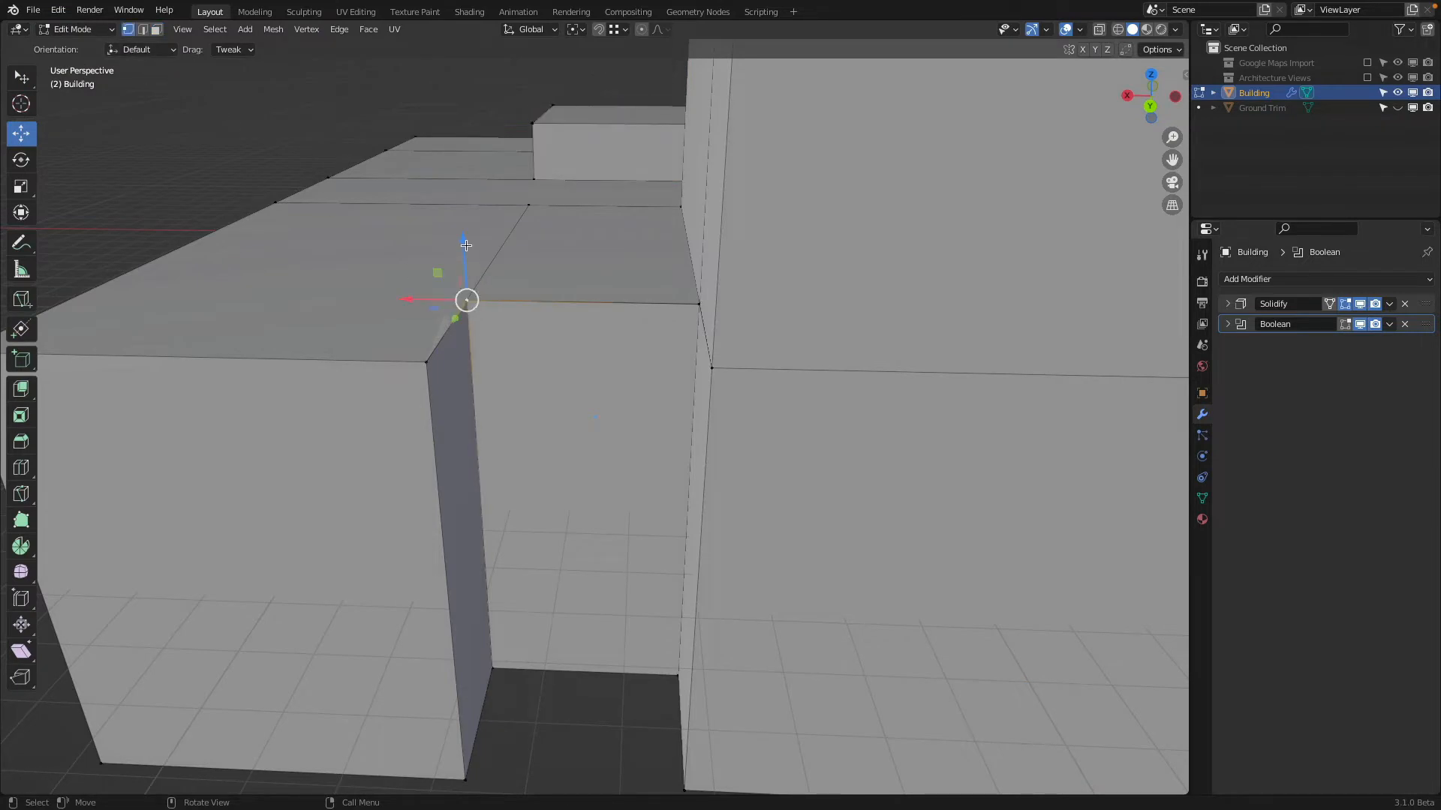
left_click_drag(466, 245, 467, 309)
left_click(699, 304)
left_click_drag(705, 270, 689, 323)
right_click(689, 323)
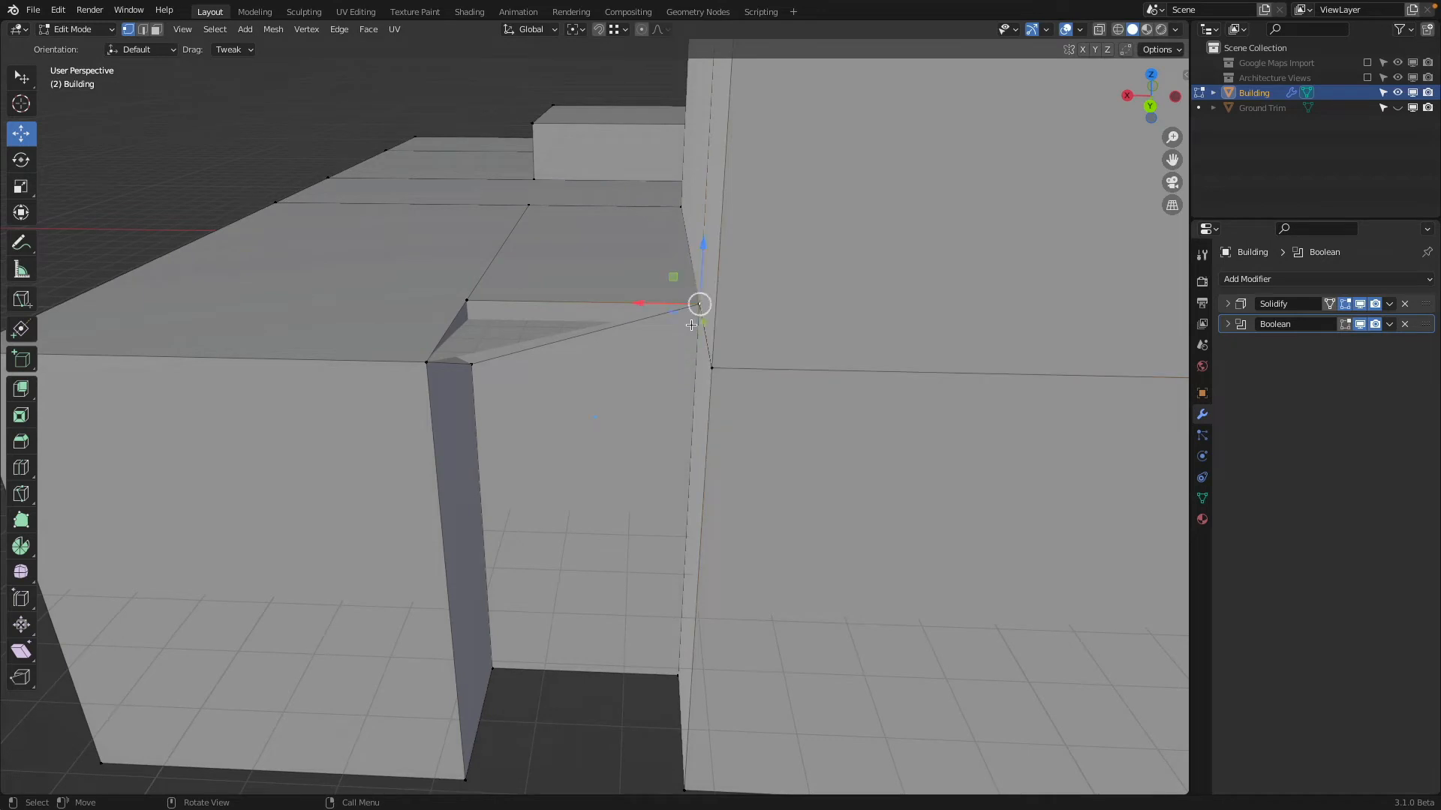
middle_click_drag(675, 333, 848, 364)
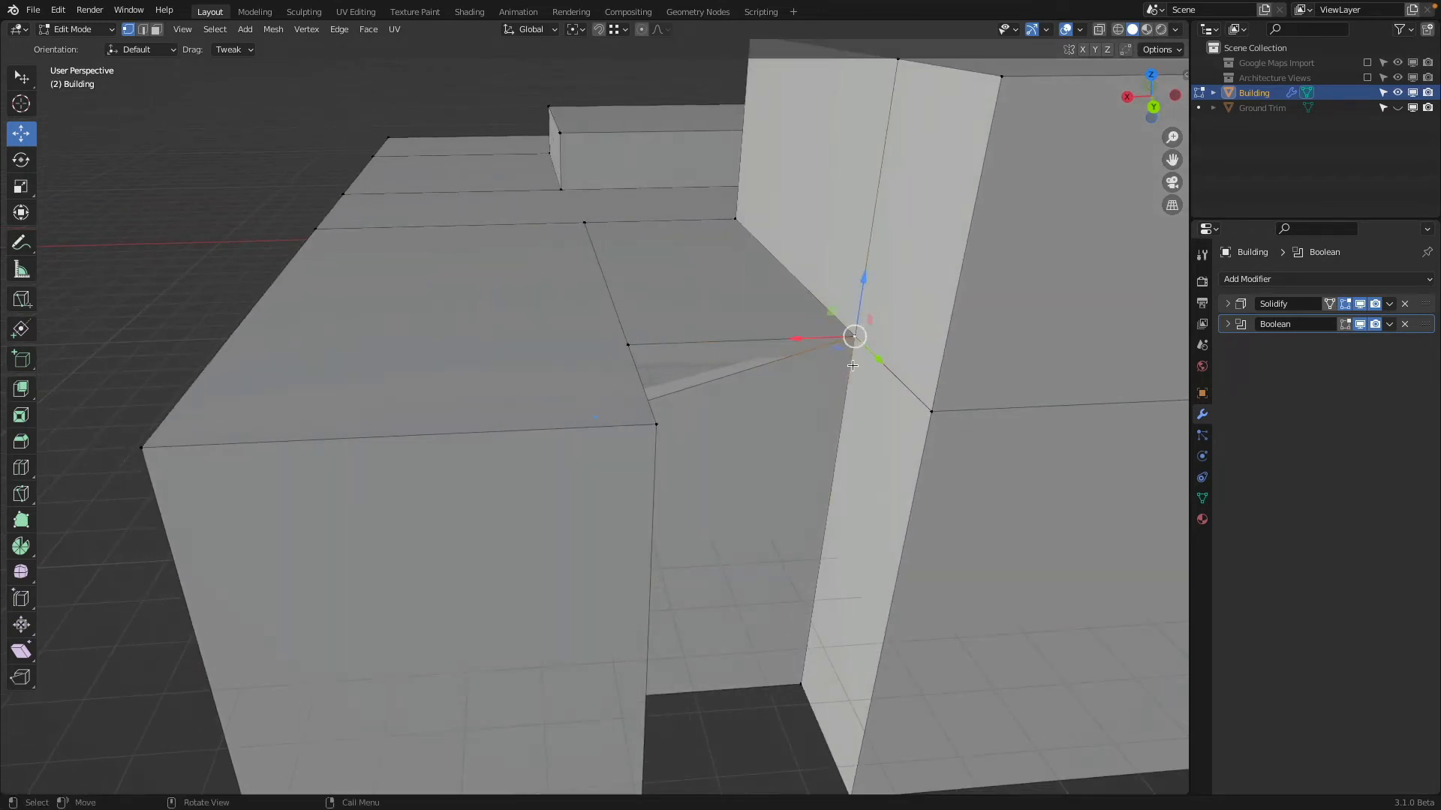
left_click_drag(864, 280, 894, 511)
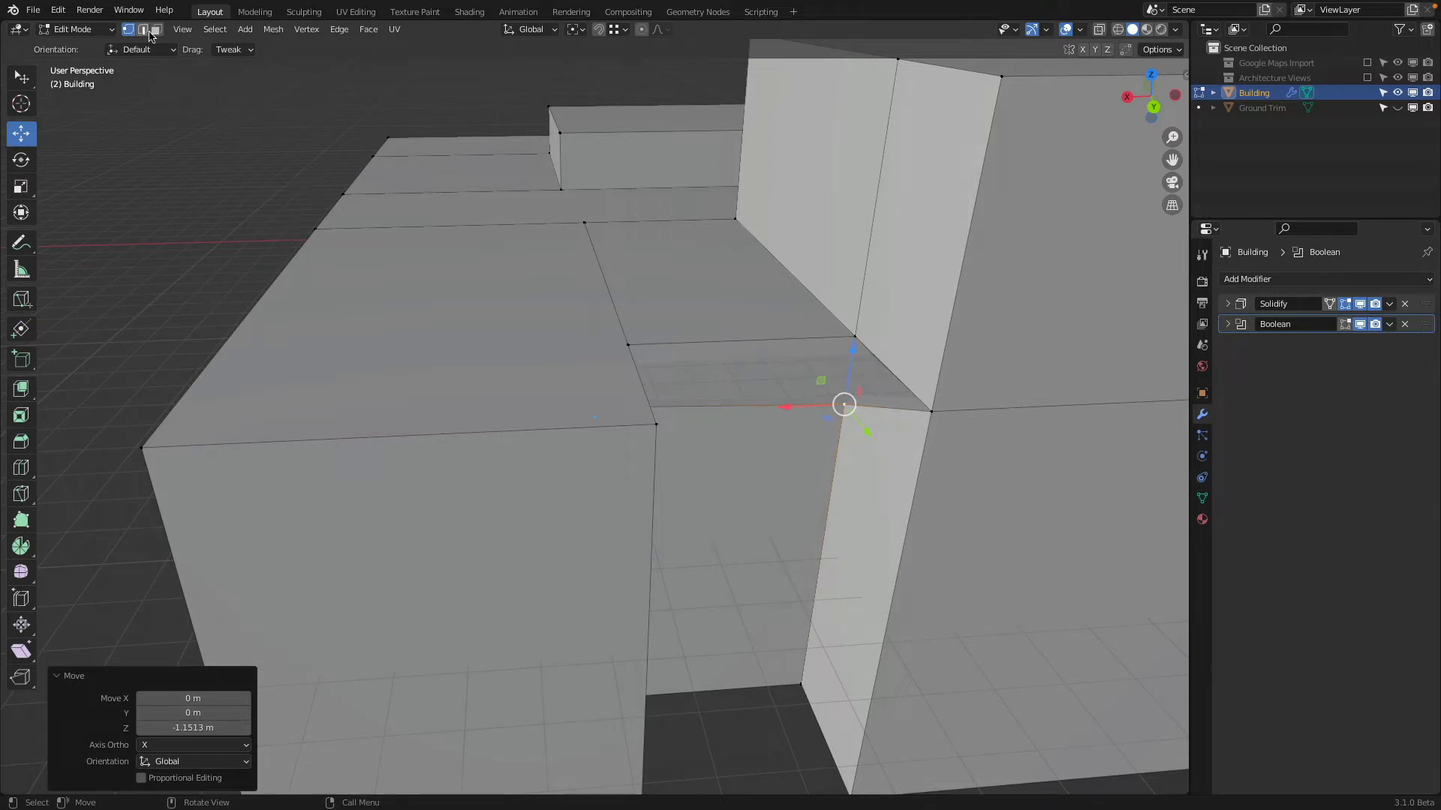
Snap both lowered vertices of the recess's back wall onto the matching corners of the roof edge
left_click_drag(844, 405, 863, 344)
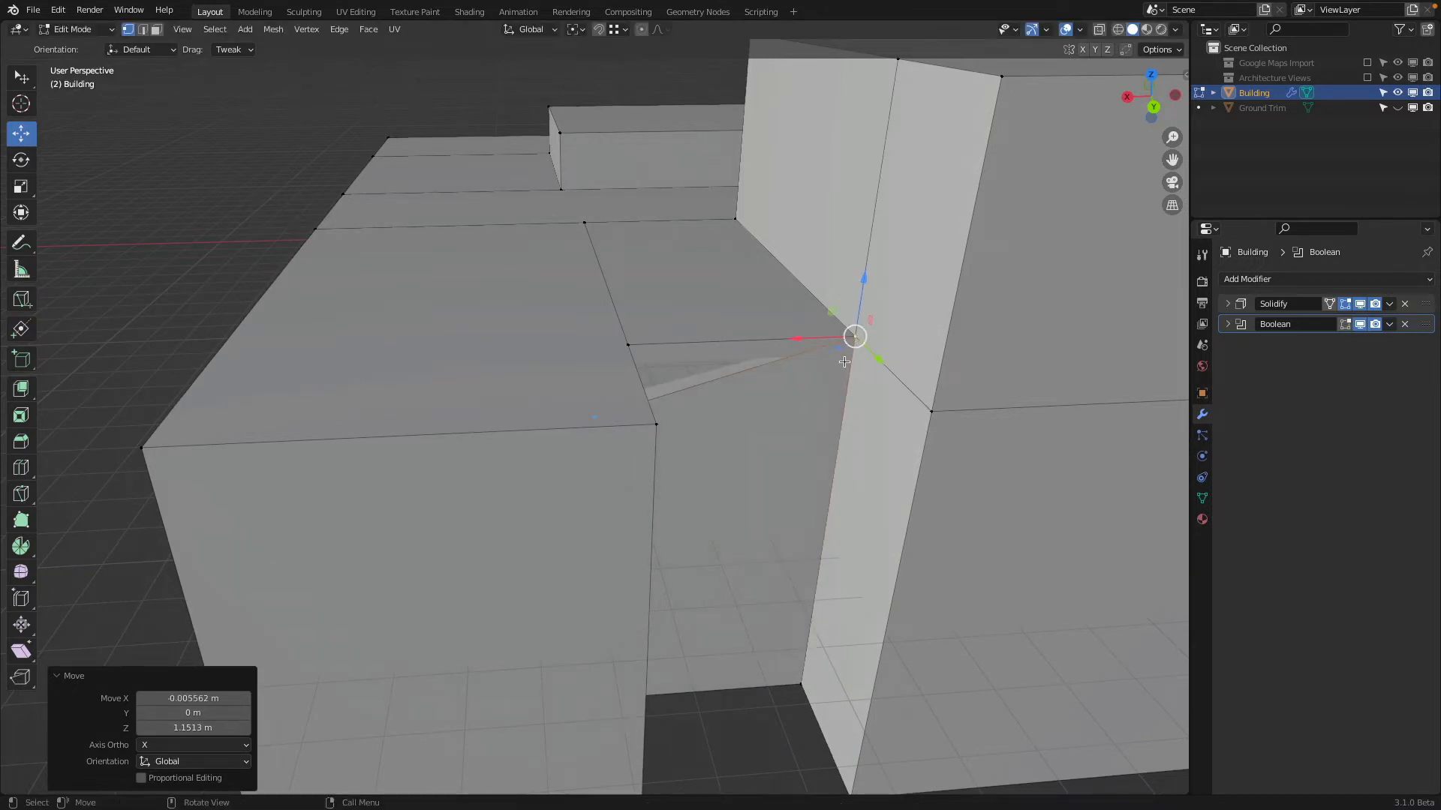
scroll(739, 221, "down", 2)
middle_click_drag(751, 235, 692, 249)
left_click(542, 401)
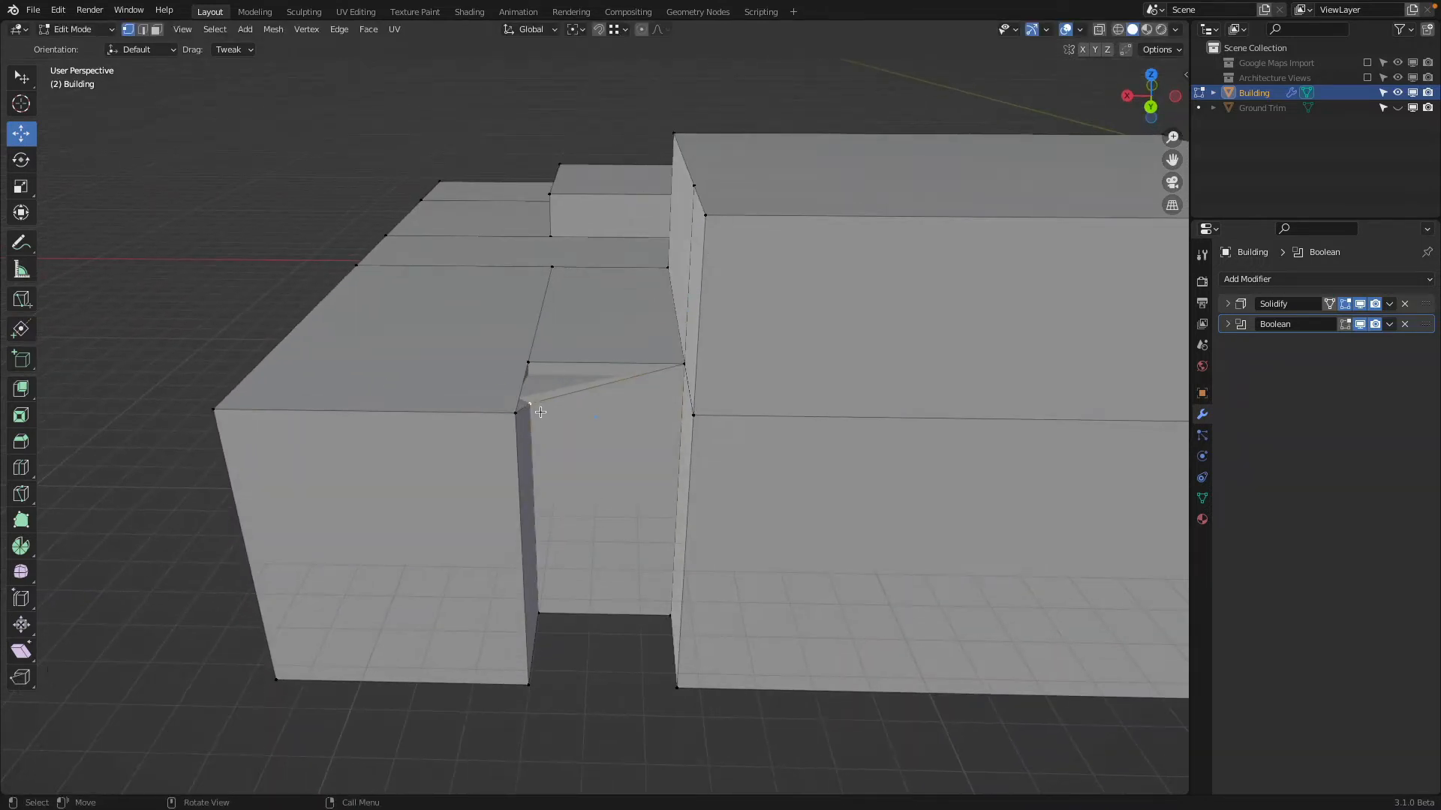
left_click_drag(547, 406, 547, 364)
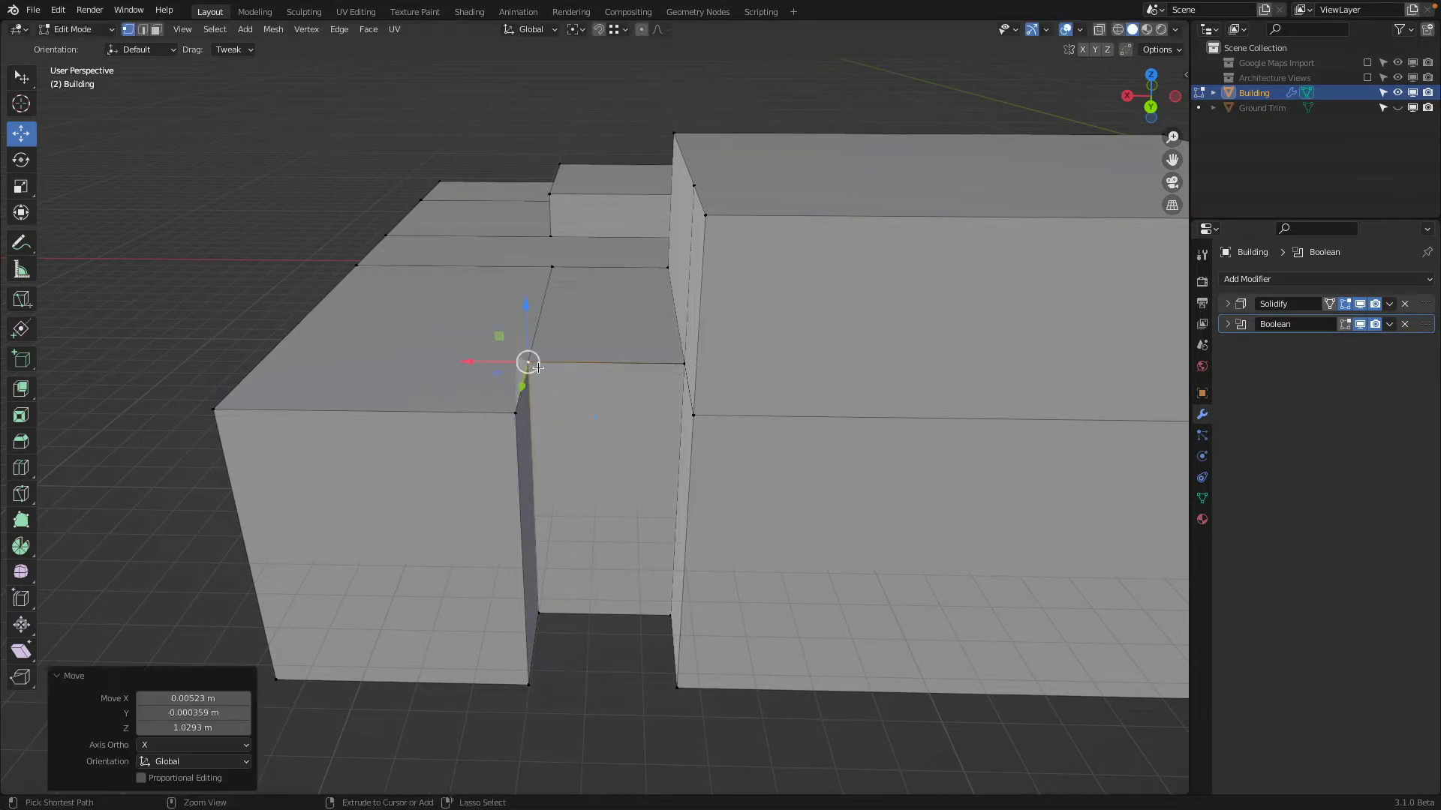
Merge all of the building's vertices by distance at 0.0001 m
key("a")
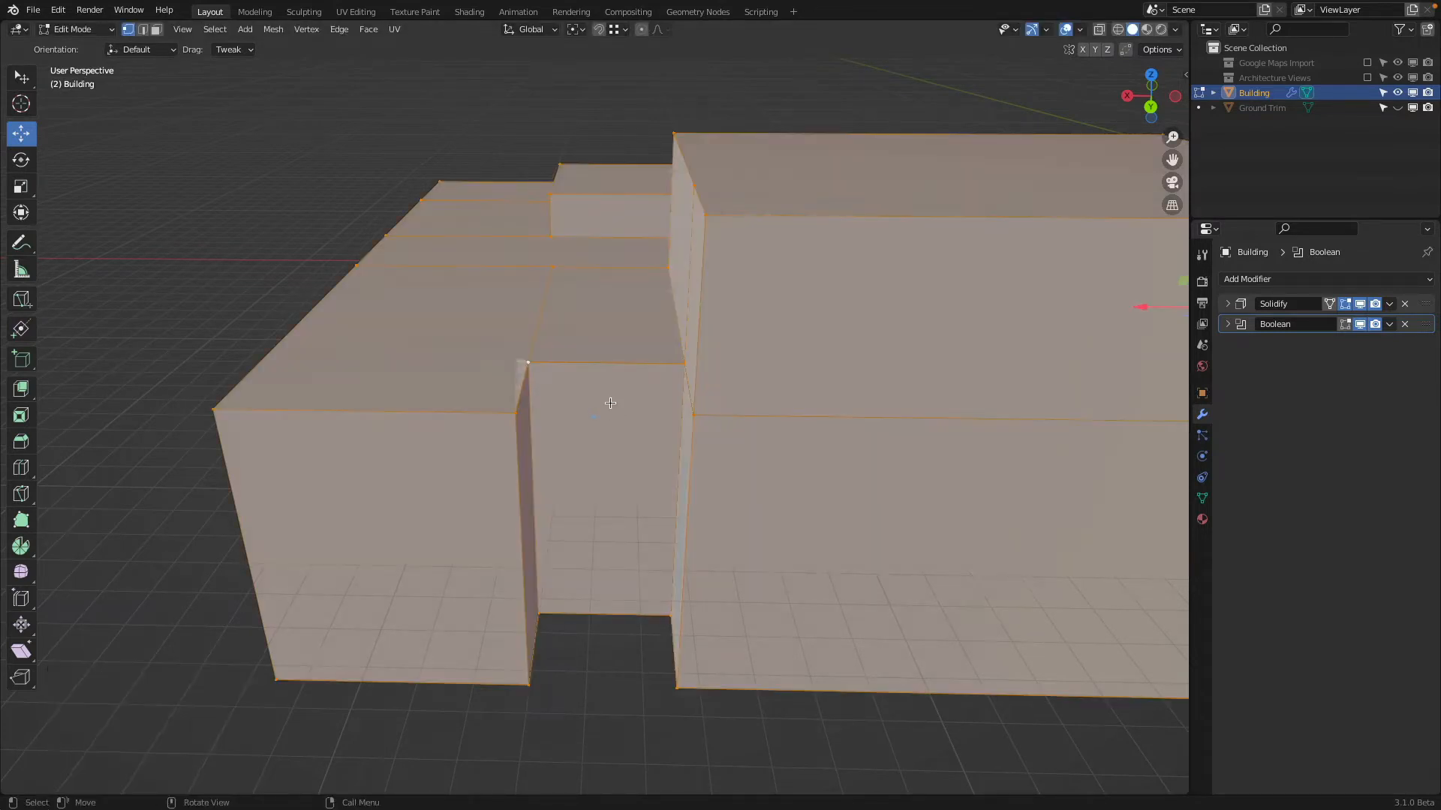
left_click(275, 29)
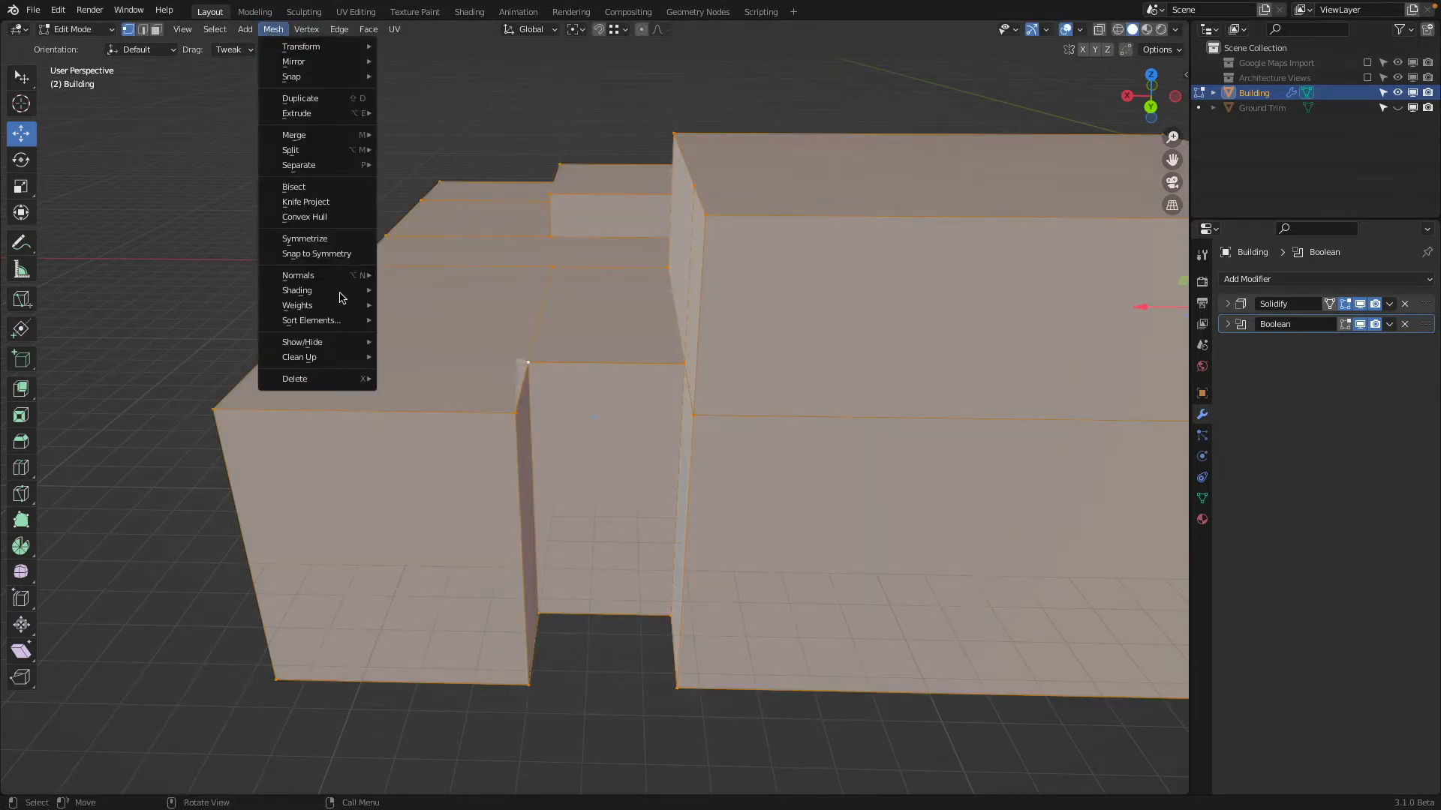
mouse_move(328, 359)
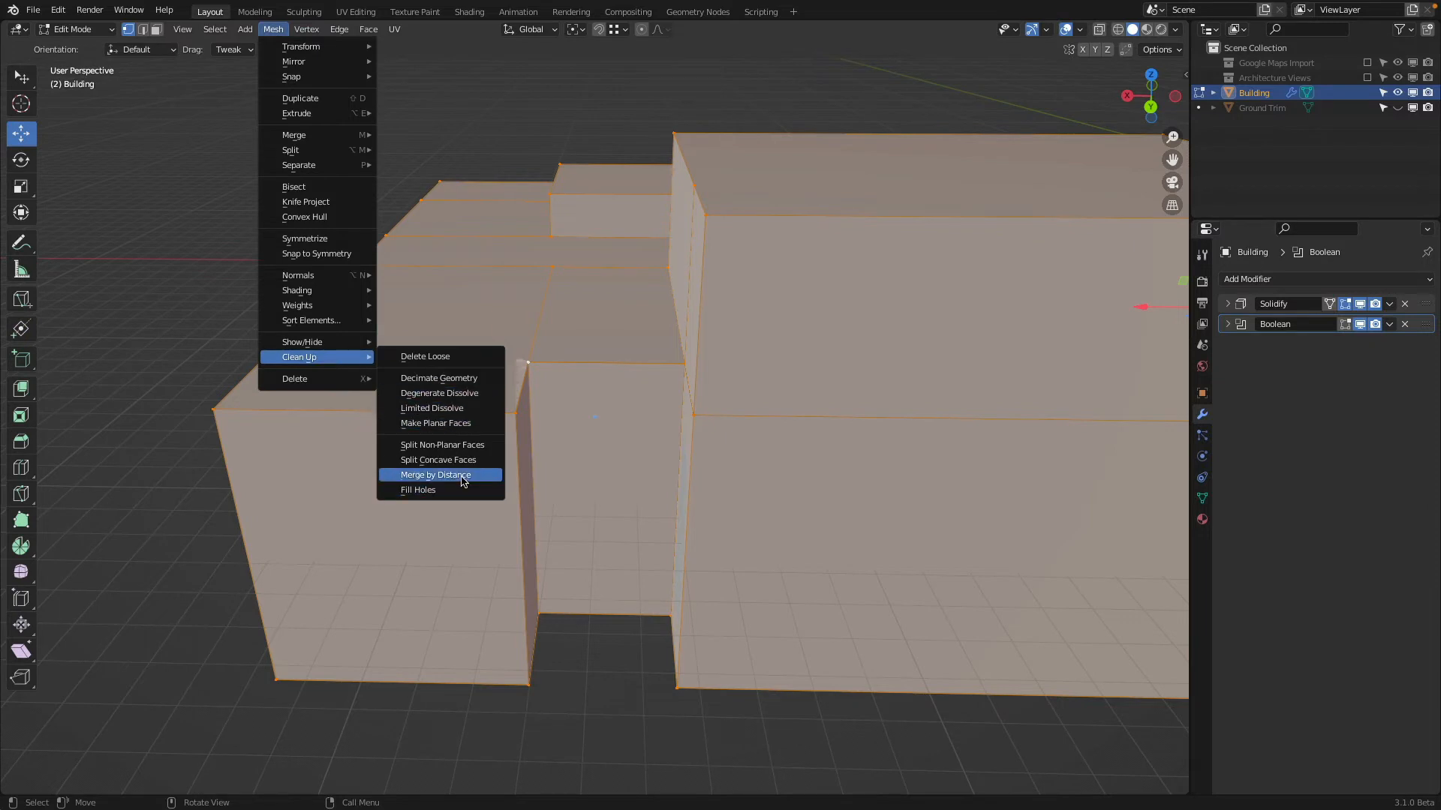
left_click(463, 477)
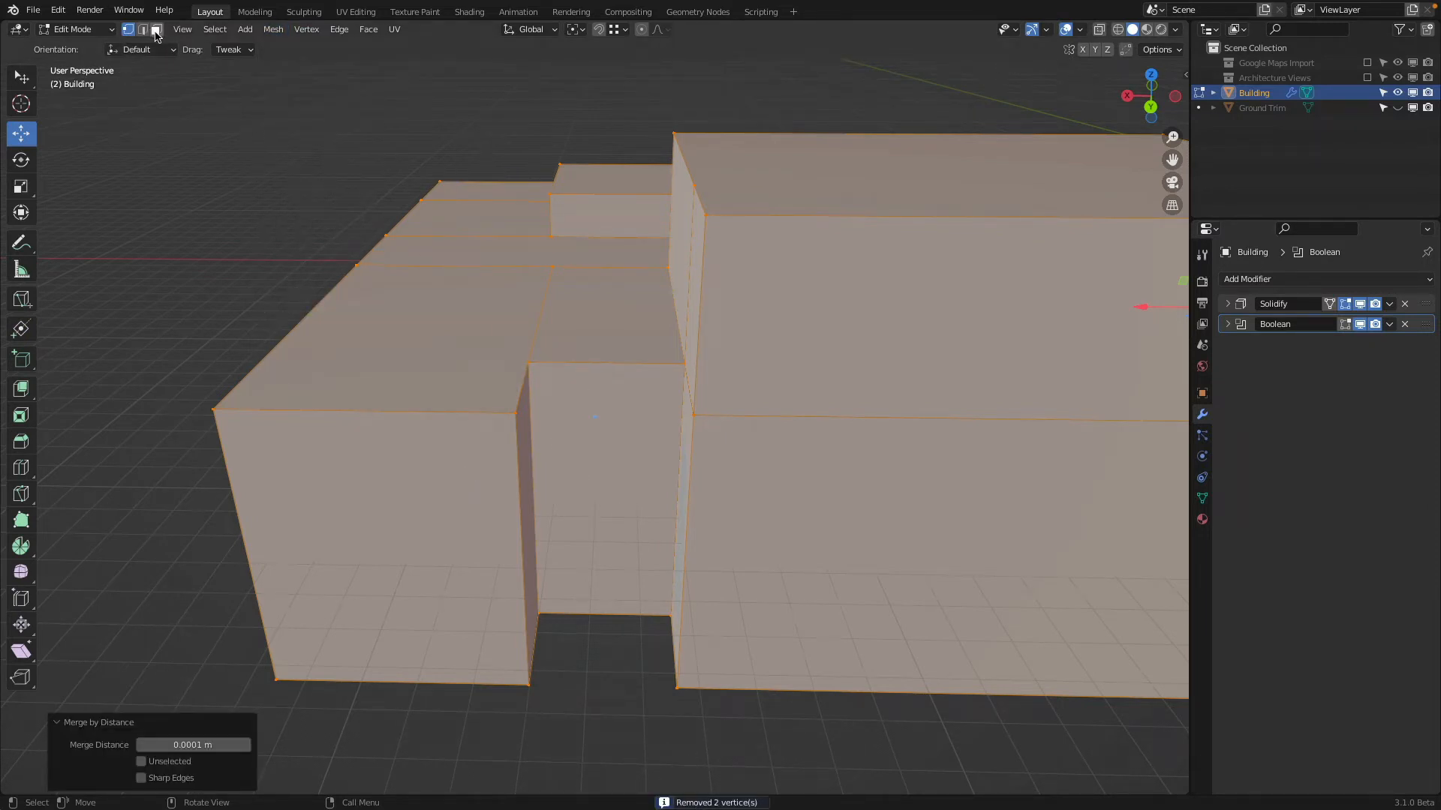
Undo the merge by distance and the last corner snap at the recess
key("ctrl+z")
key("ctrl+z")
key("ctrl+z")
key("ctrl+z")
key("ctrl+z")
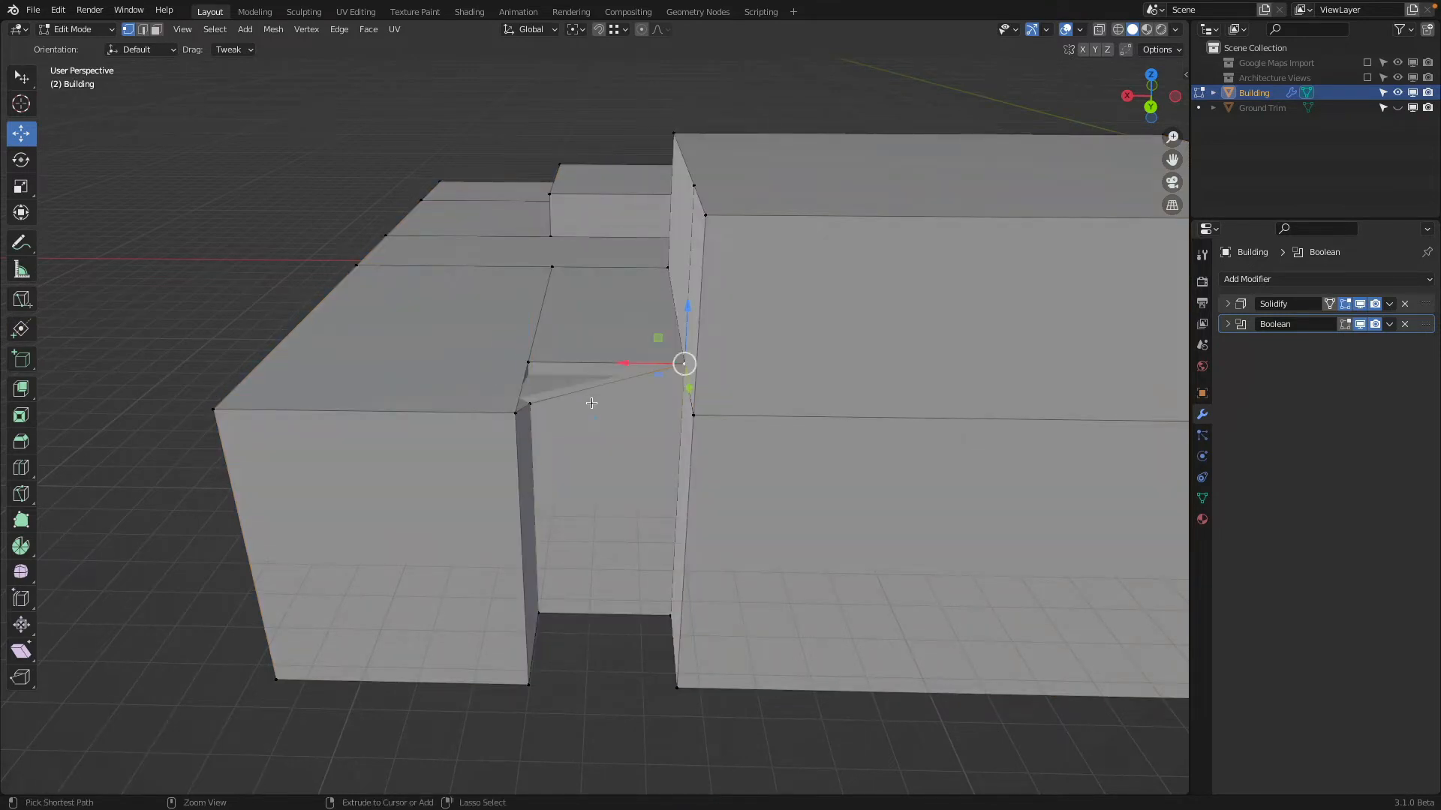
Remove the duplicate upper corner vertices with their wall faces, and fill the recess's back wall and low-block side between opposite edges
middle_click_drag(589, 420, 567, 423)
key("ctrl+z")
left_click(143, 29)
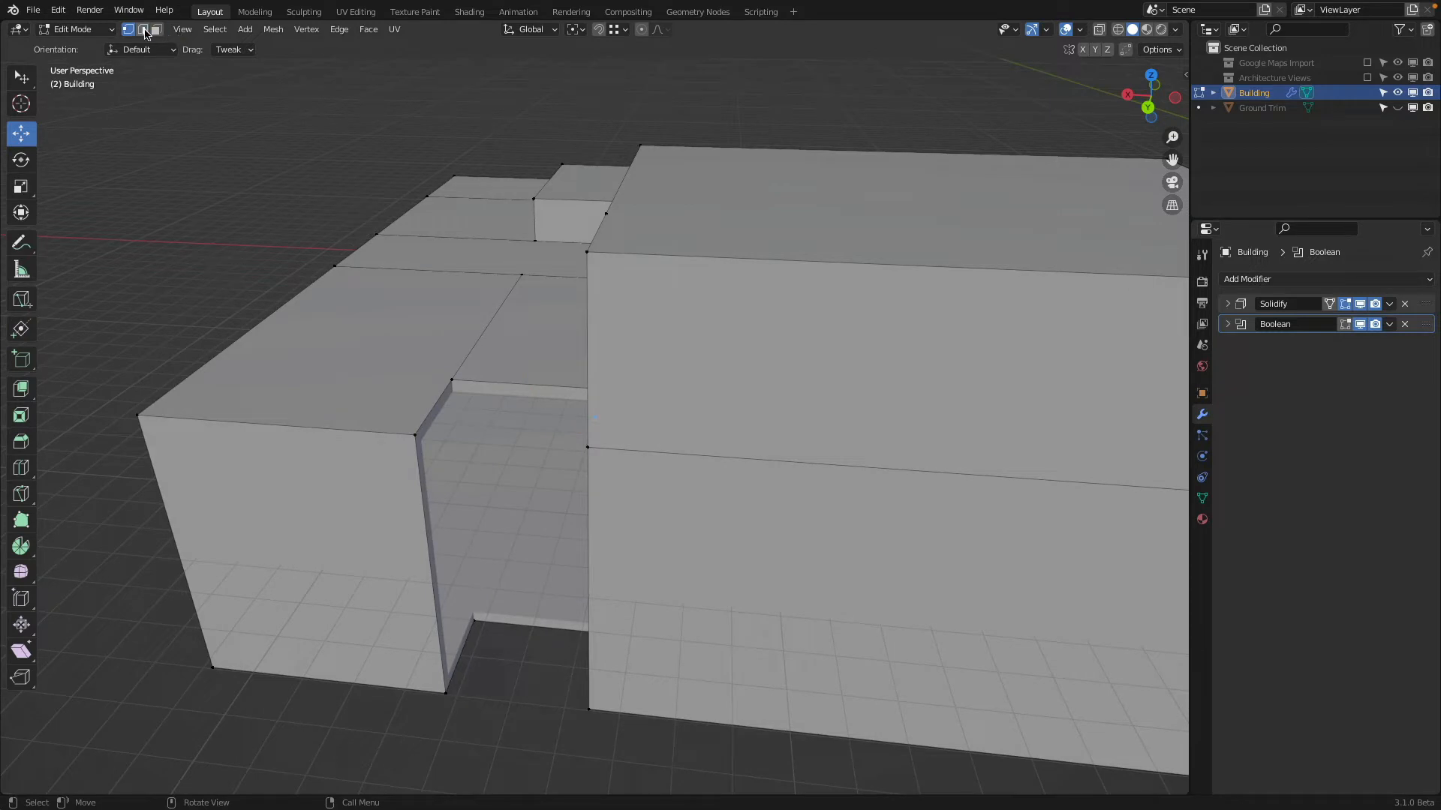
left_click(523, 626)
left_click(510, 386, "shift")
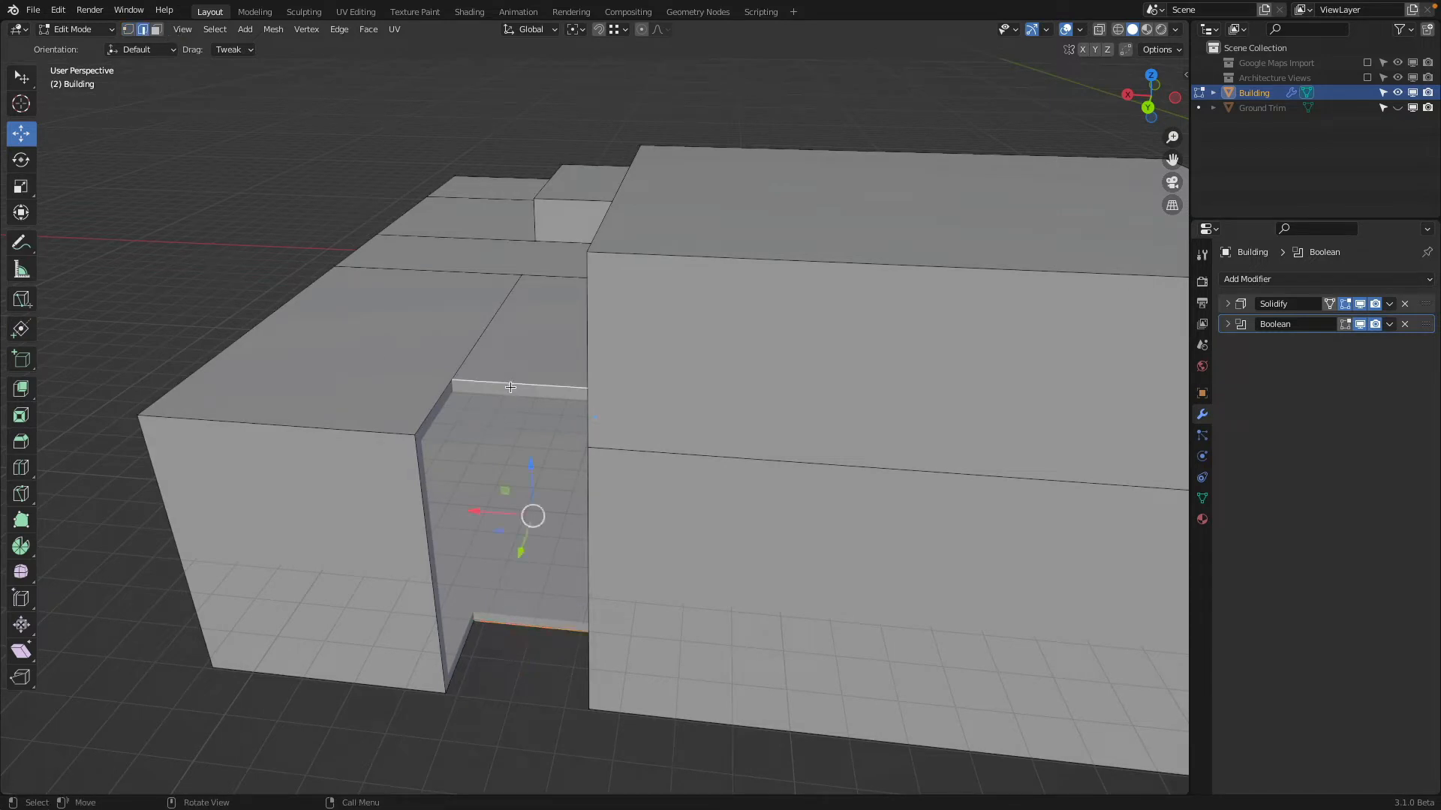
key("f")
left_click(439, 403)
left_click(465, 663, "shift")
key("f")
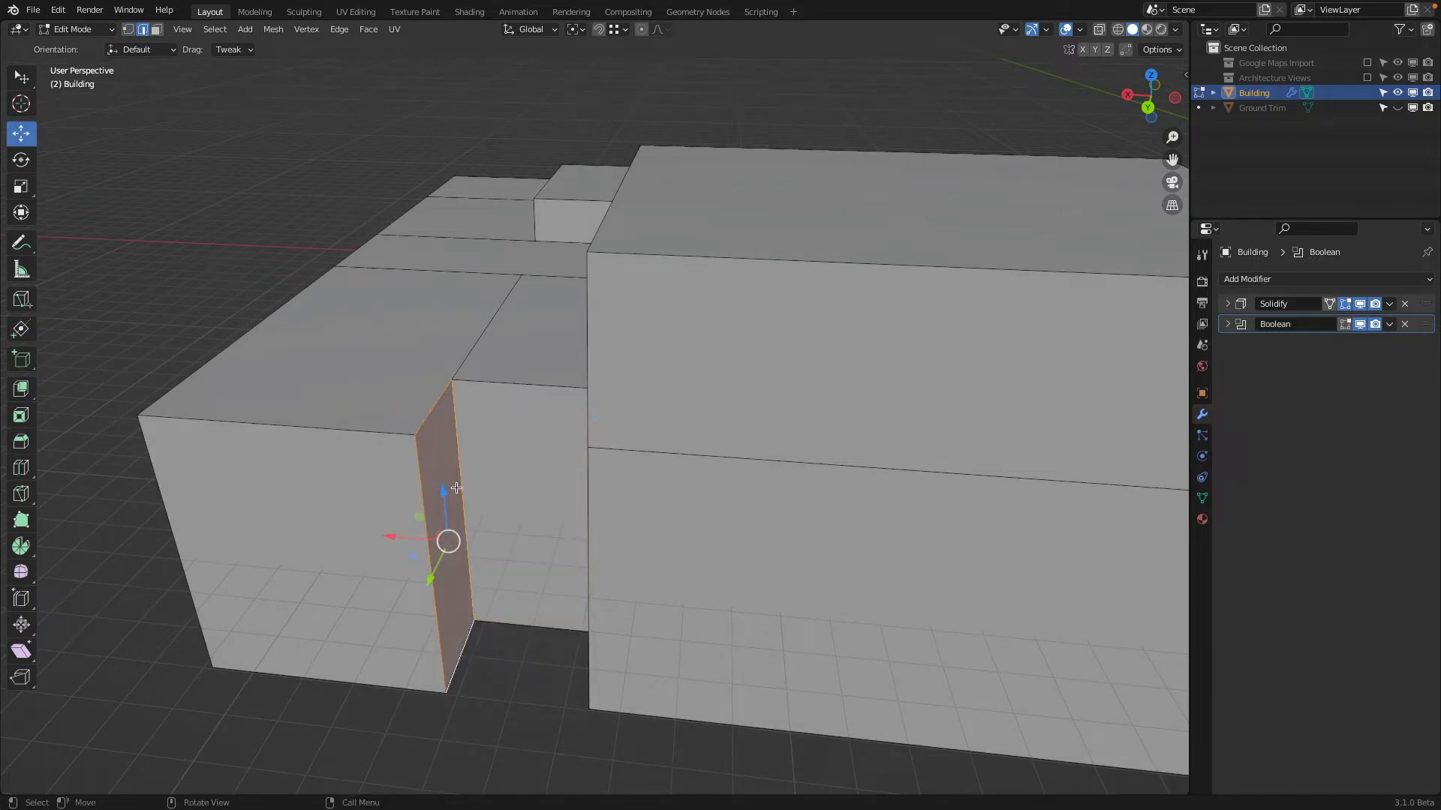
Fill the missing recess face on the tall block's side wall between its two vertical edges
middle_click_drag(436, 469, 650, 480)
left_click(889, 392)
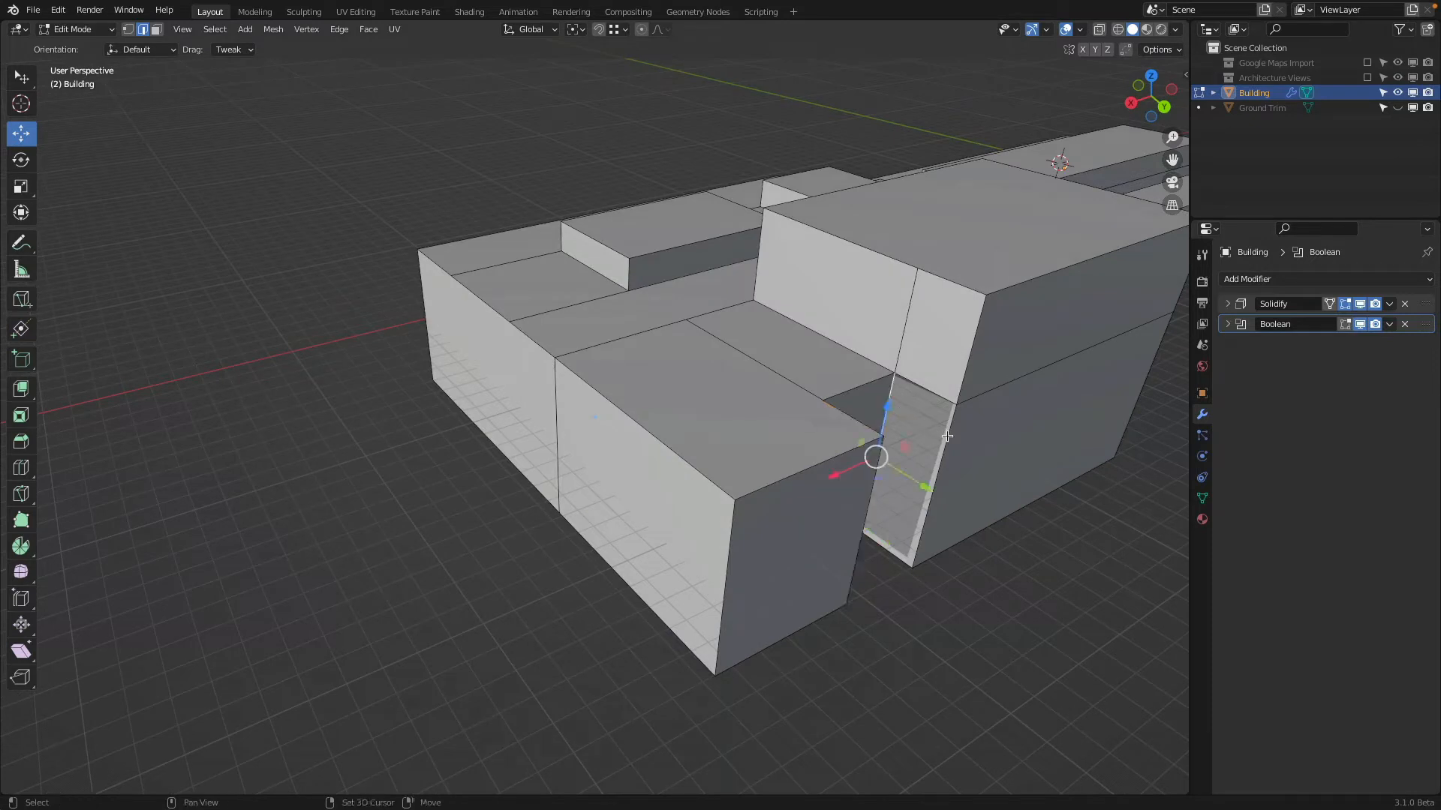
left_click(950, 439, "shift")
key("f")
Turn on the face orientation overlay and recalculate the normals of the whole building mesh to the outside
middle_click_drag(936, 340, 920, 339)
key("a")
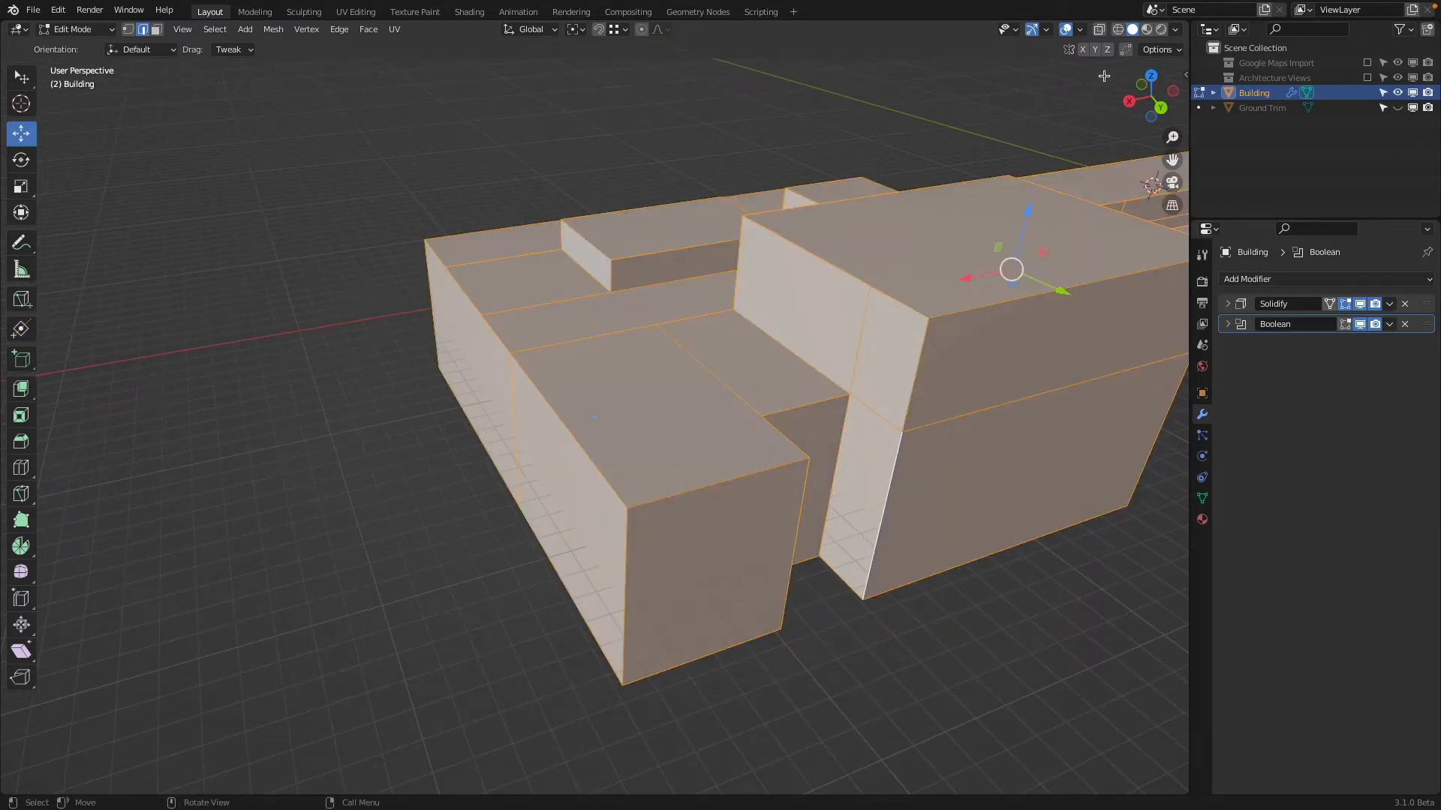
left_click(1080, 30)
left_click(989, 316)
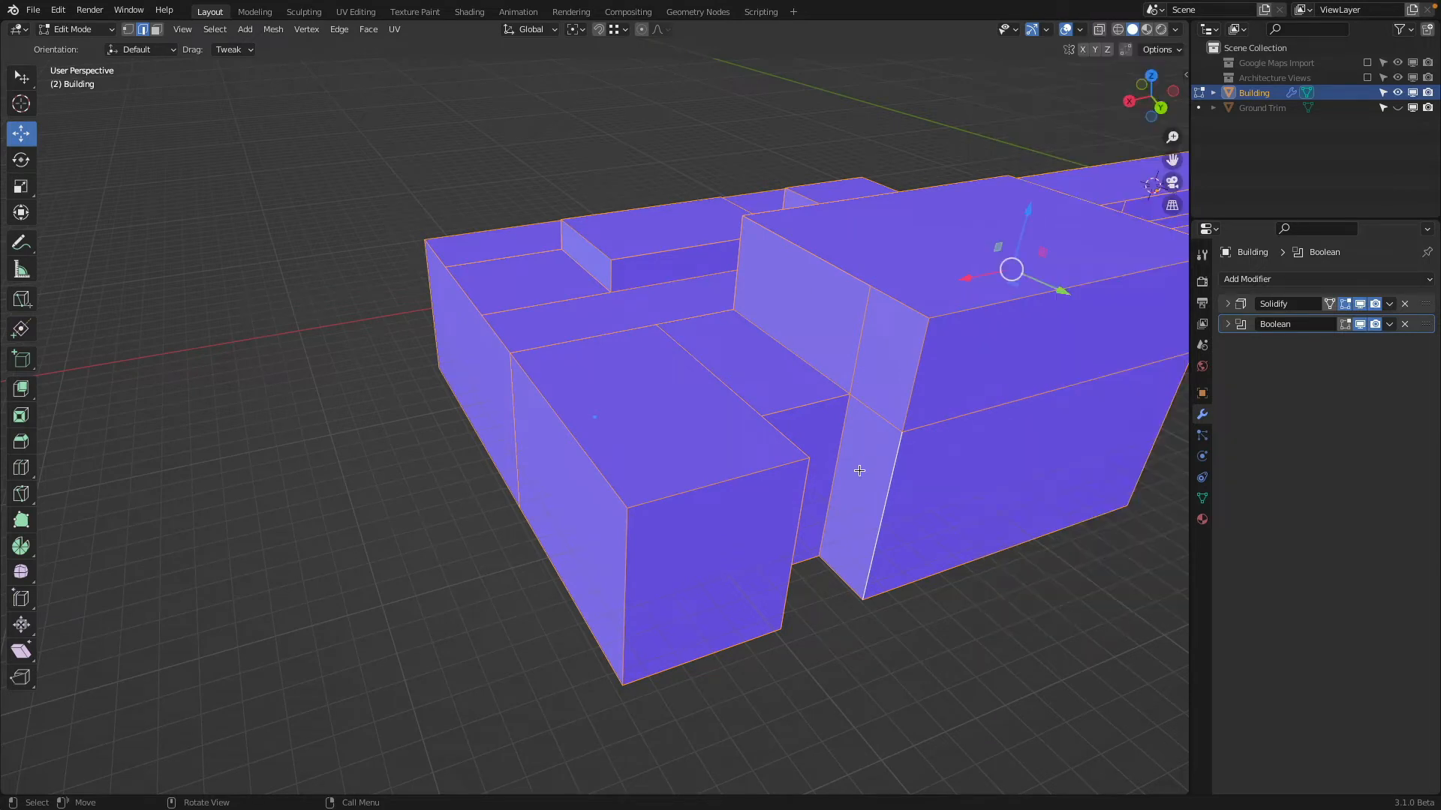
left_click(273, 30)
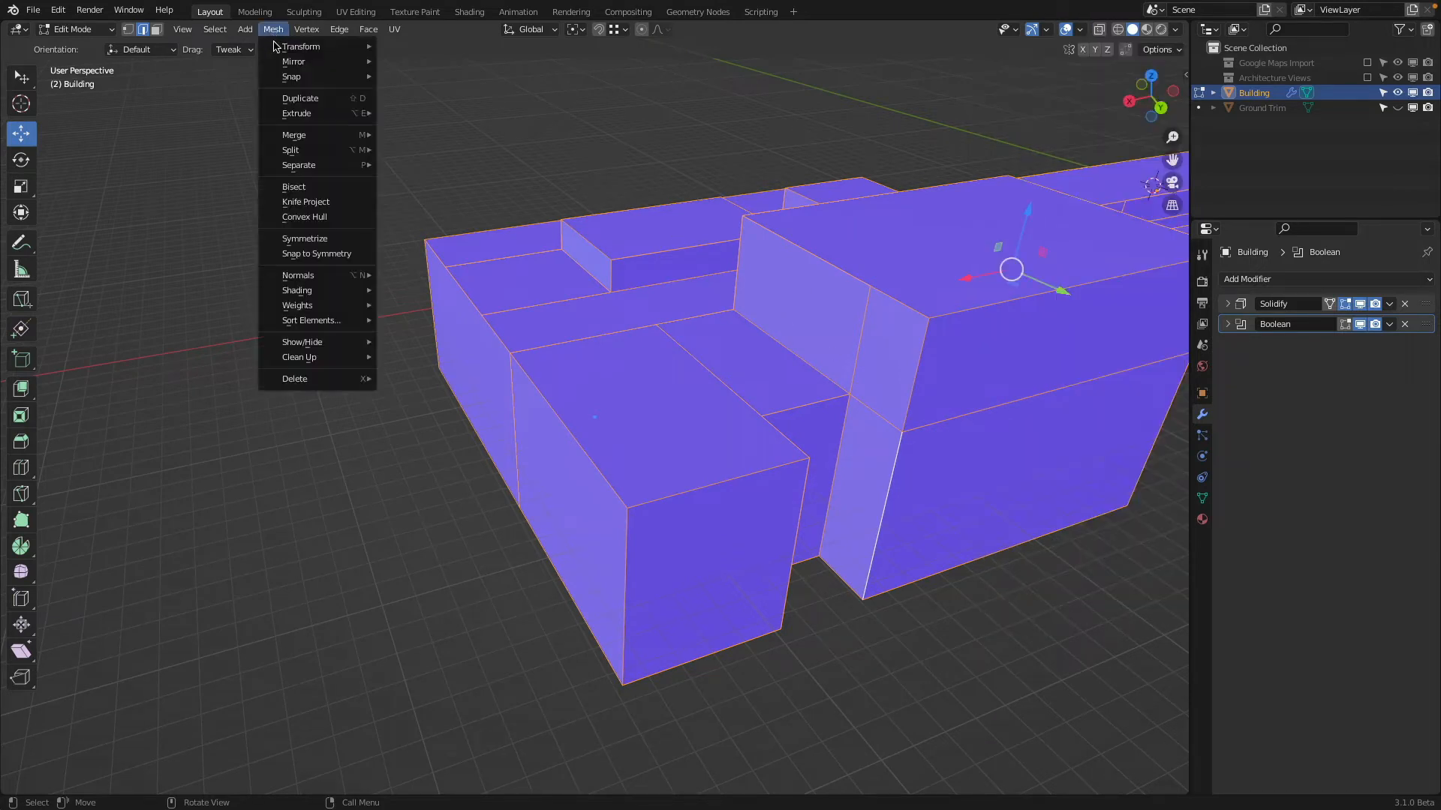
mouse_move(323, 274)
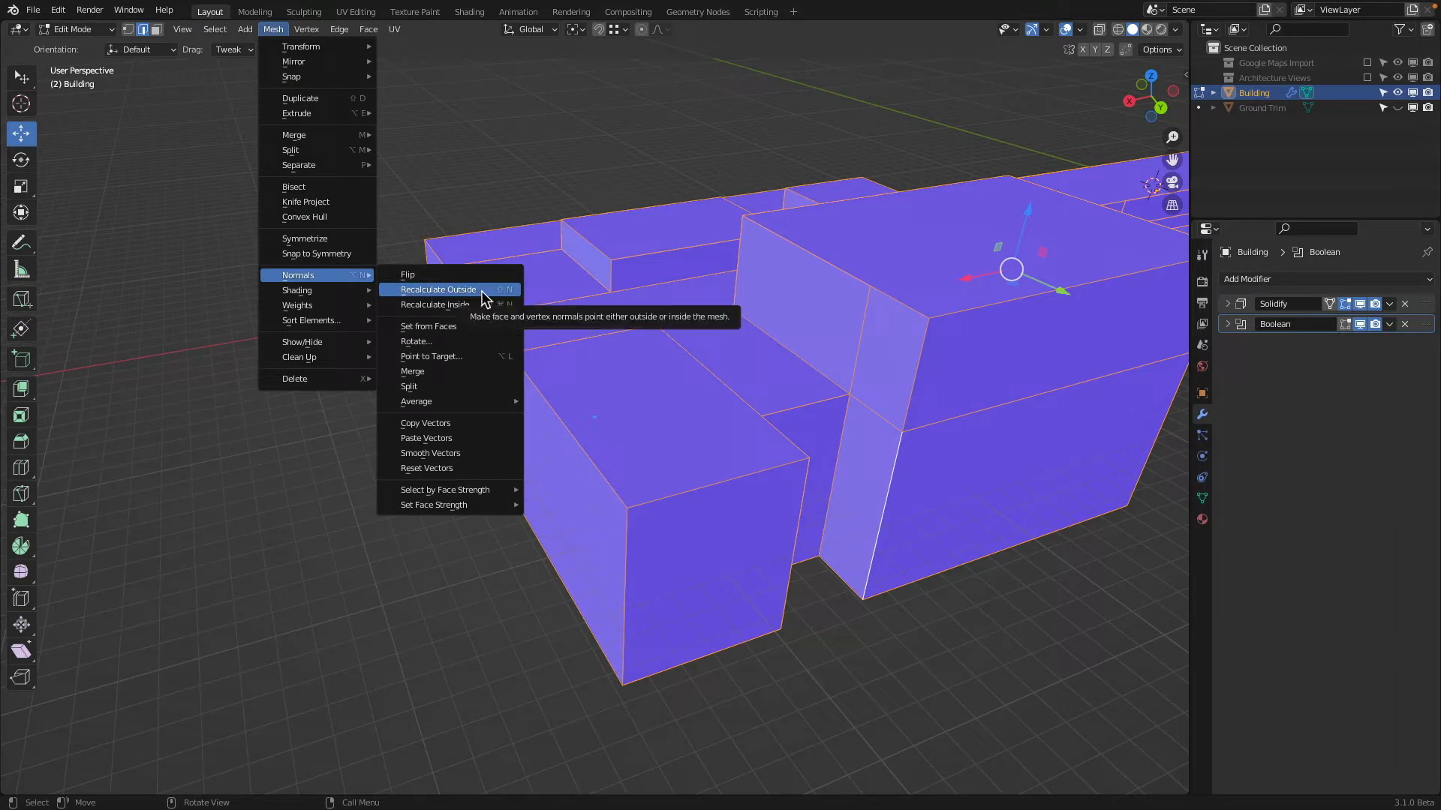
left_click(482, 294)
Return to Object Mode, check the face orientation around the building, and turn the overlay off
middle_click_drag(751, 307, 656, 289)
scroll(656, 290, "down", 2)
key("Tab")
middle_click_drag(739, 473, 819, 369)
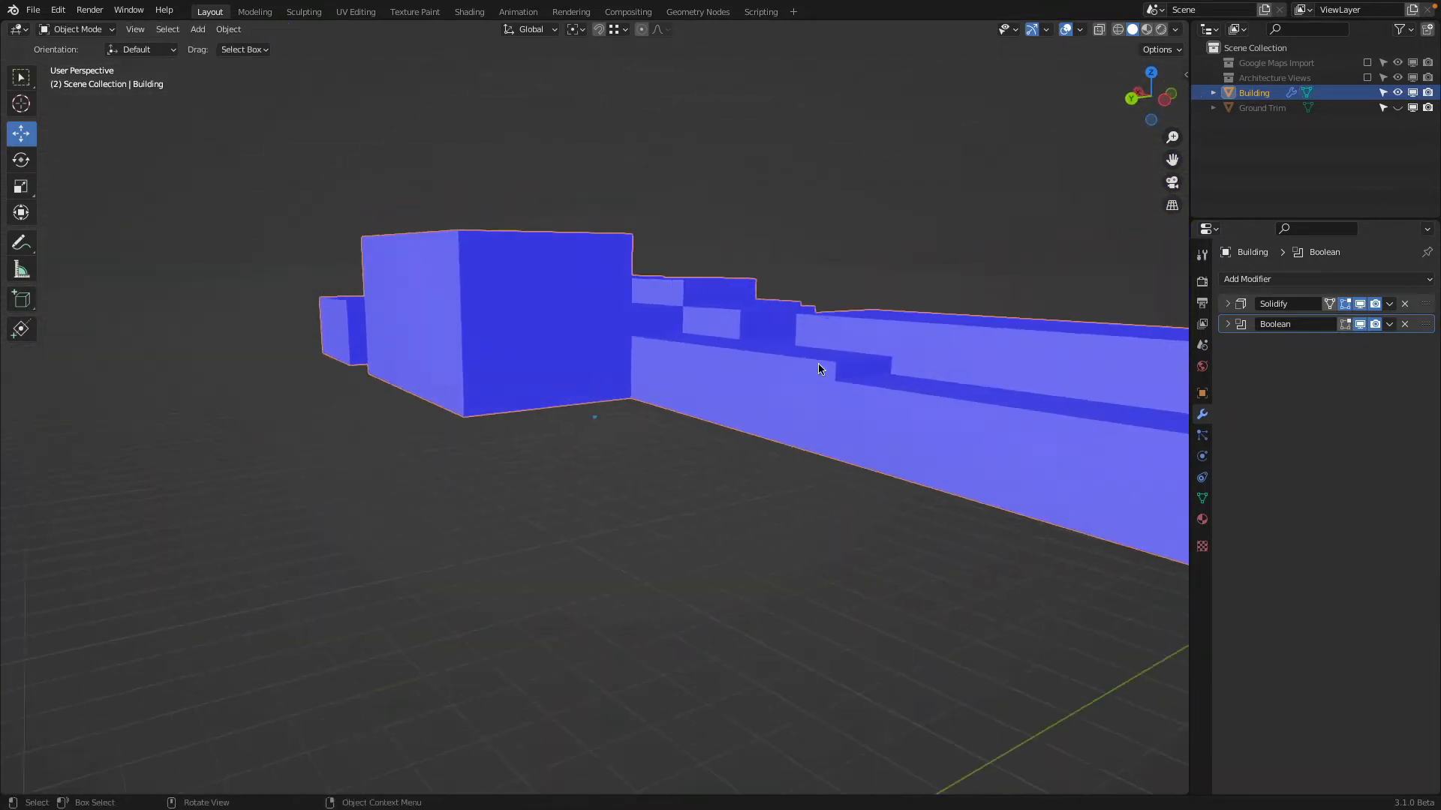
left_click(1080, 30)
left_click(1026, 295)
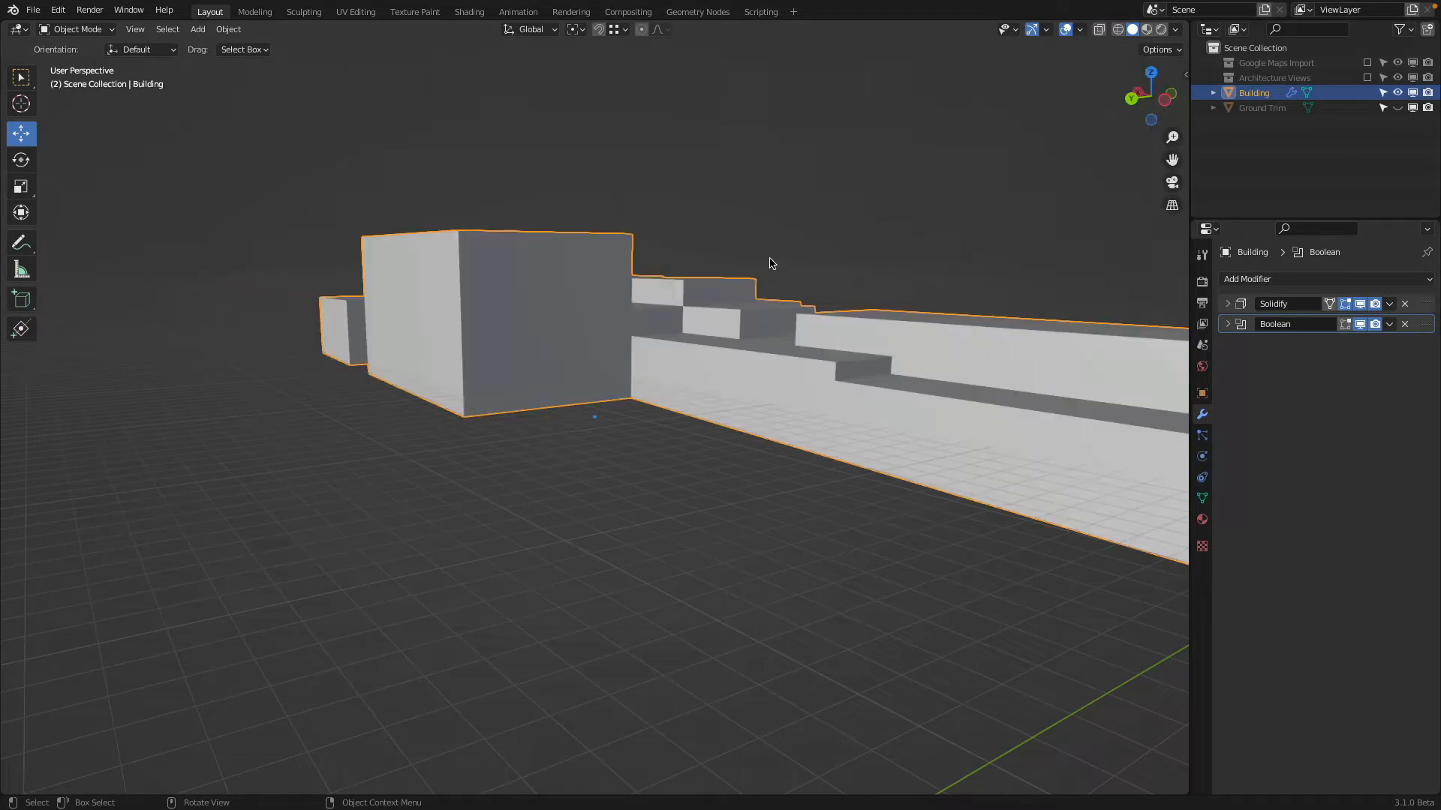
Add a 2 m cube and move it to the inner corner where the tall block meets the low wing
middle_click_drag(772, 267, 713, 258)
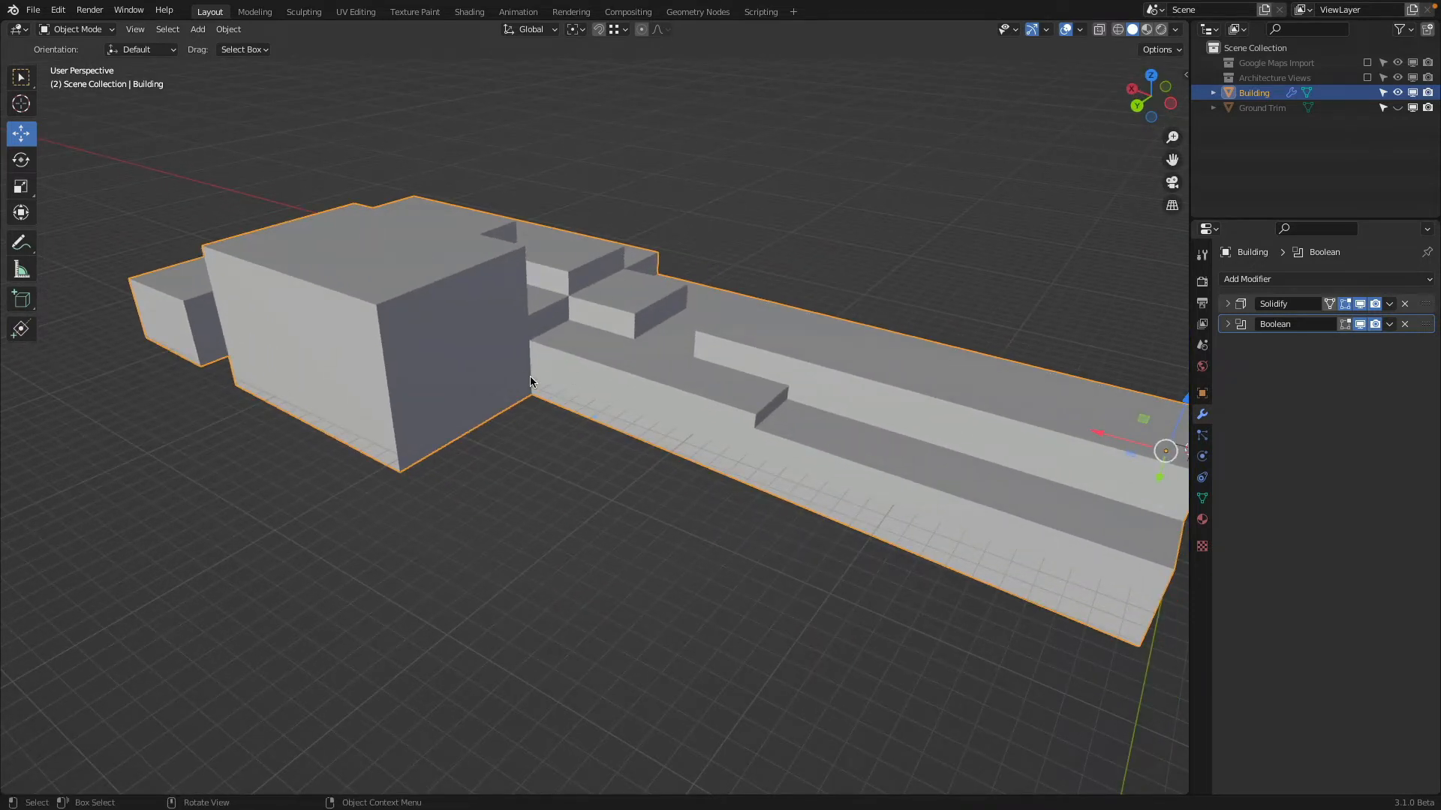
middle_click_drag(667, 422, 713, 359)
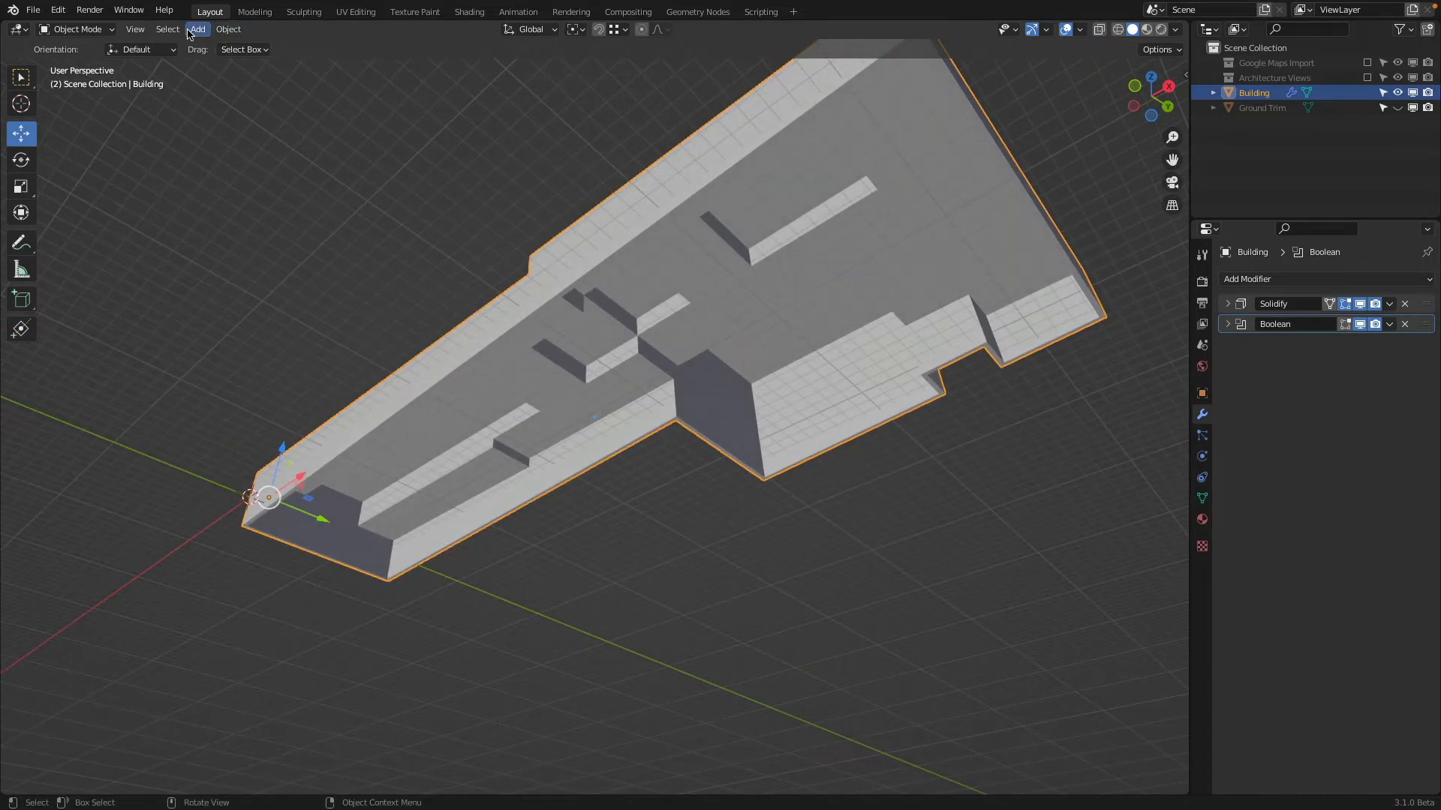
left_click(197, 29)
mouse_move(208, 46)
left_click(371, 60)
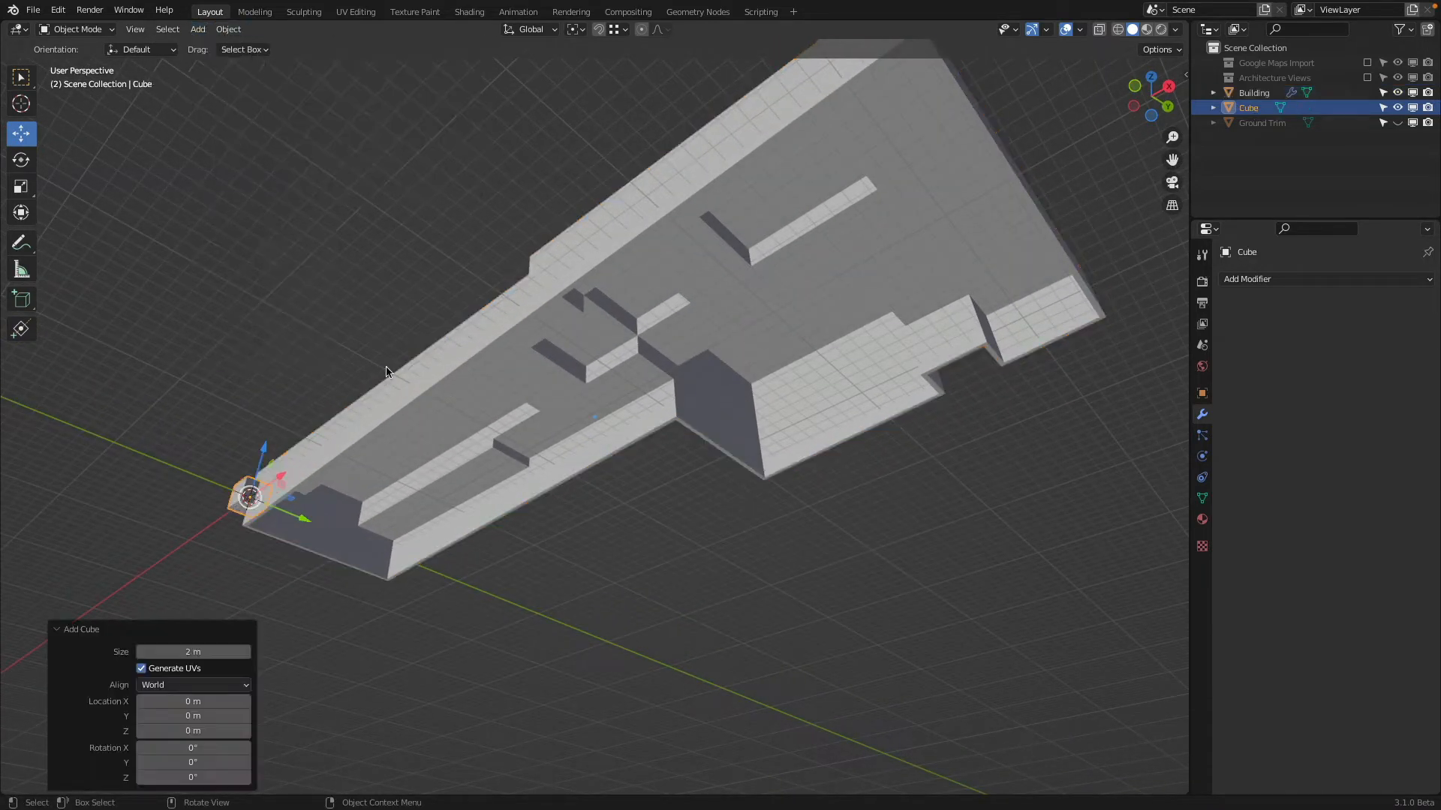
left_click_drag(233, 499, 694, 377)
scroll(683, 391, "up", 1)
middle_click_drag(694, 377, 751, 525)
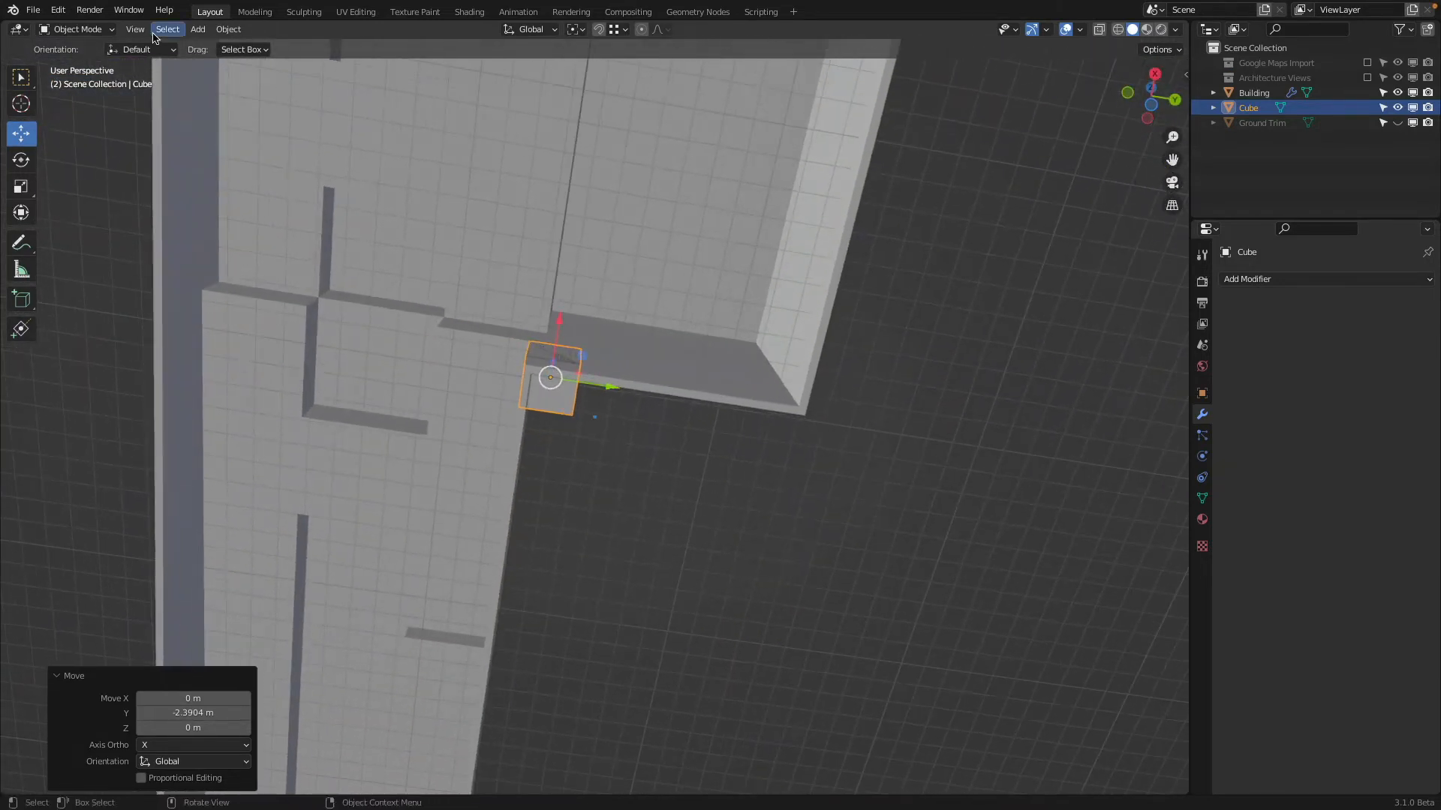
Enter Edit Mode on the cube and move its bottom face down about 2.33 m
left_click(95, 33)
left_click(71, 63)
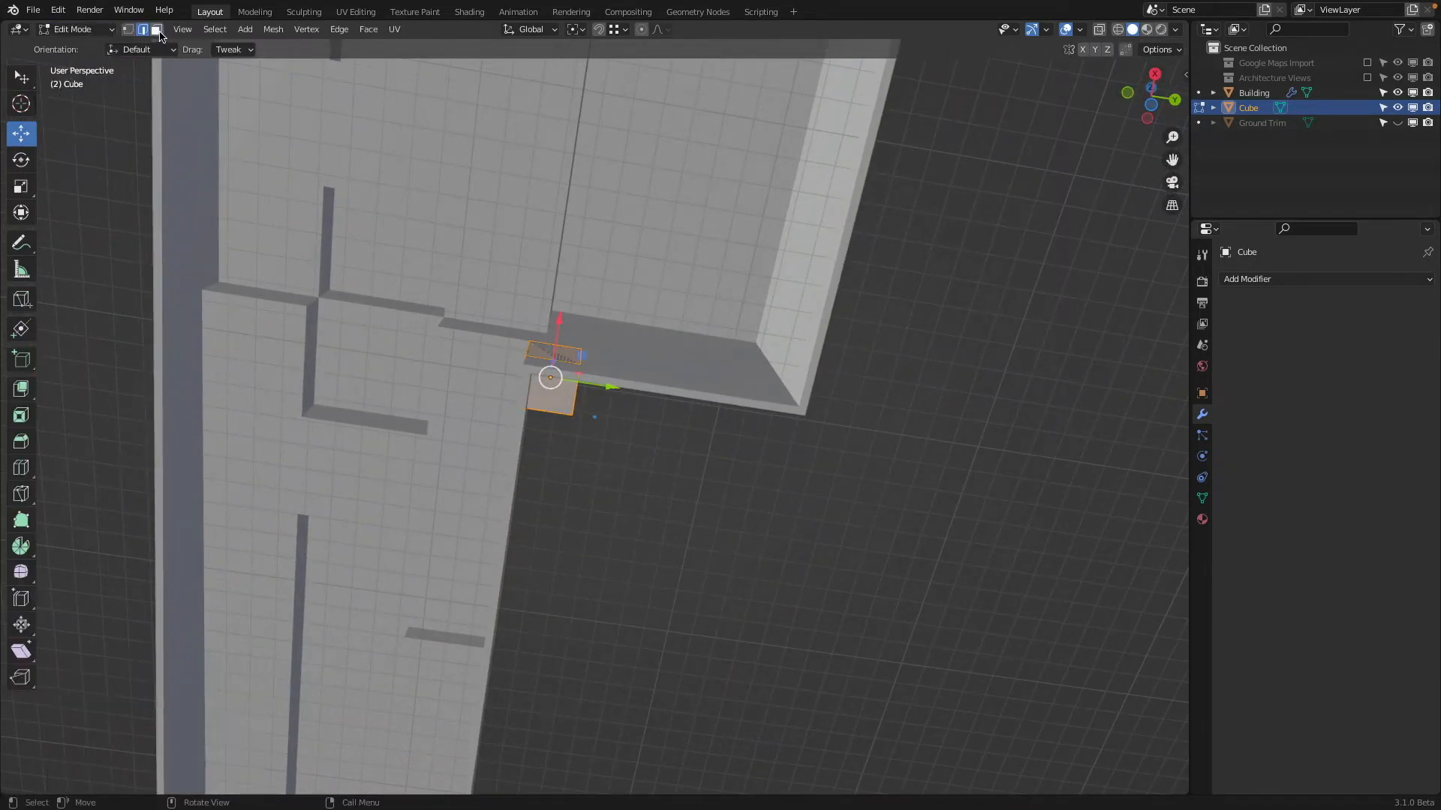
middle_click_drag(541, 375, 600, 217)
left_click_drag(625, 141, 628, 189)
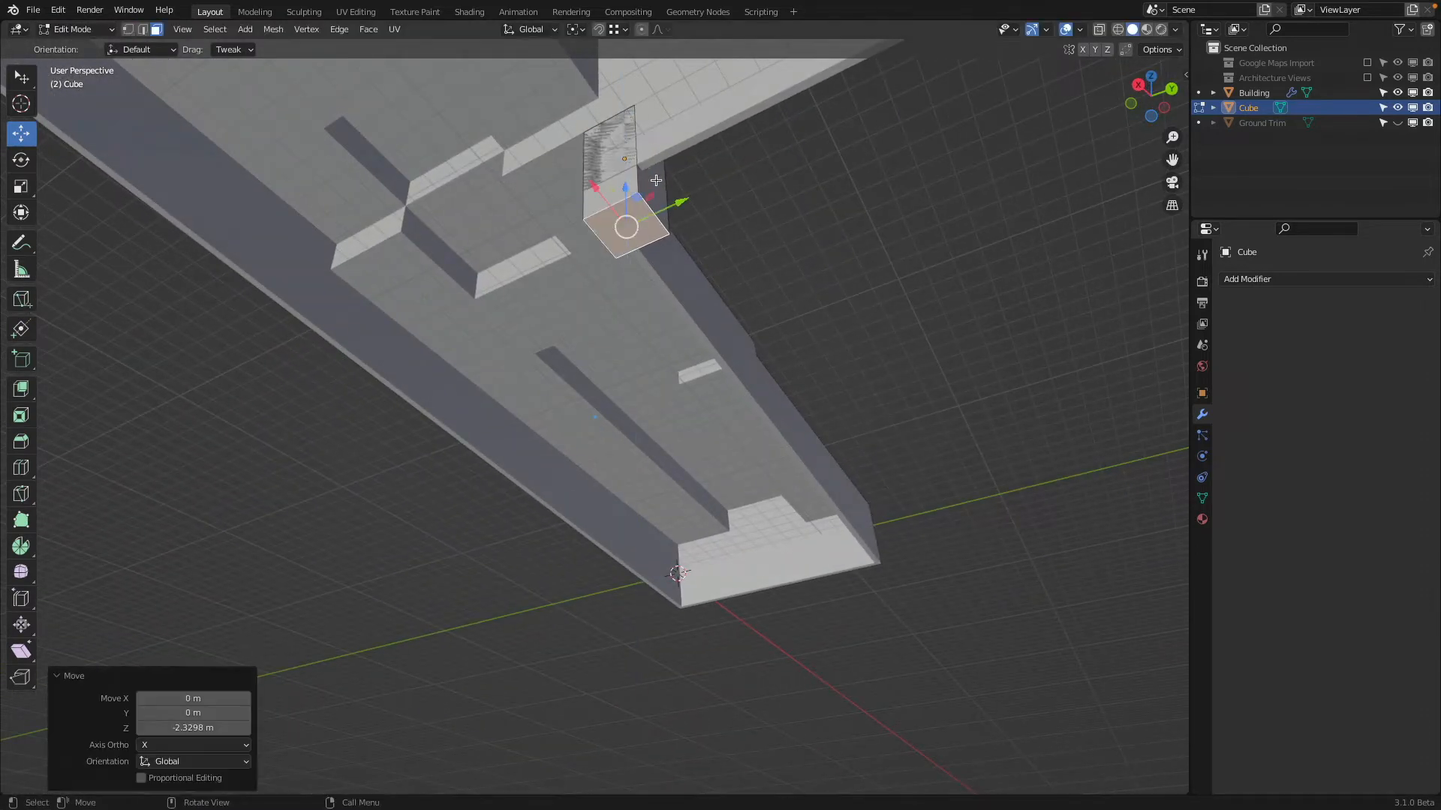
Show the Architecture Views and move the cube's outer side face about 5.51 m along Y against the floor plan
left_click(651, 182)
scroll(842, 177, "down", 1)
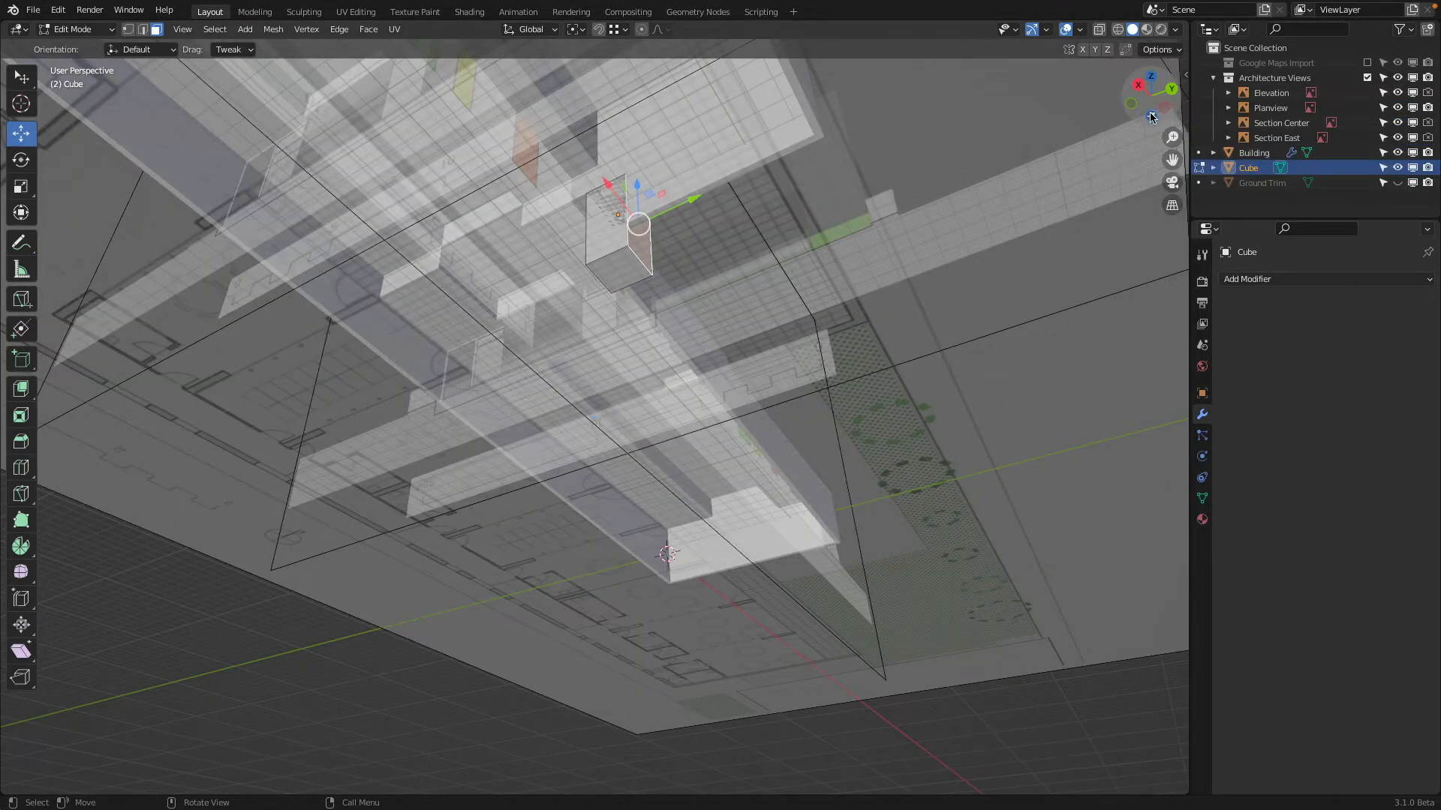
left_click(1151, 105)
left_click_drag(479, 460, 490, 649)
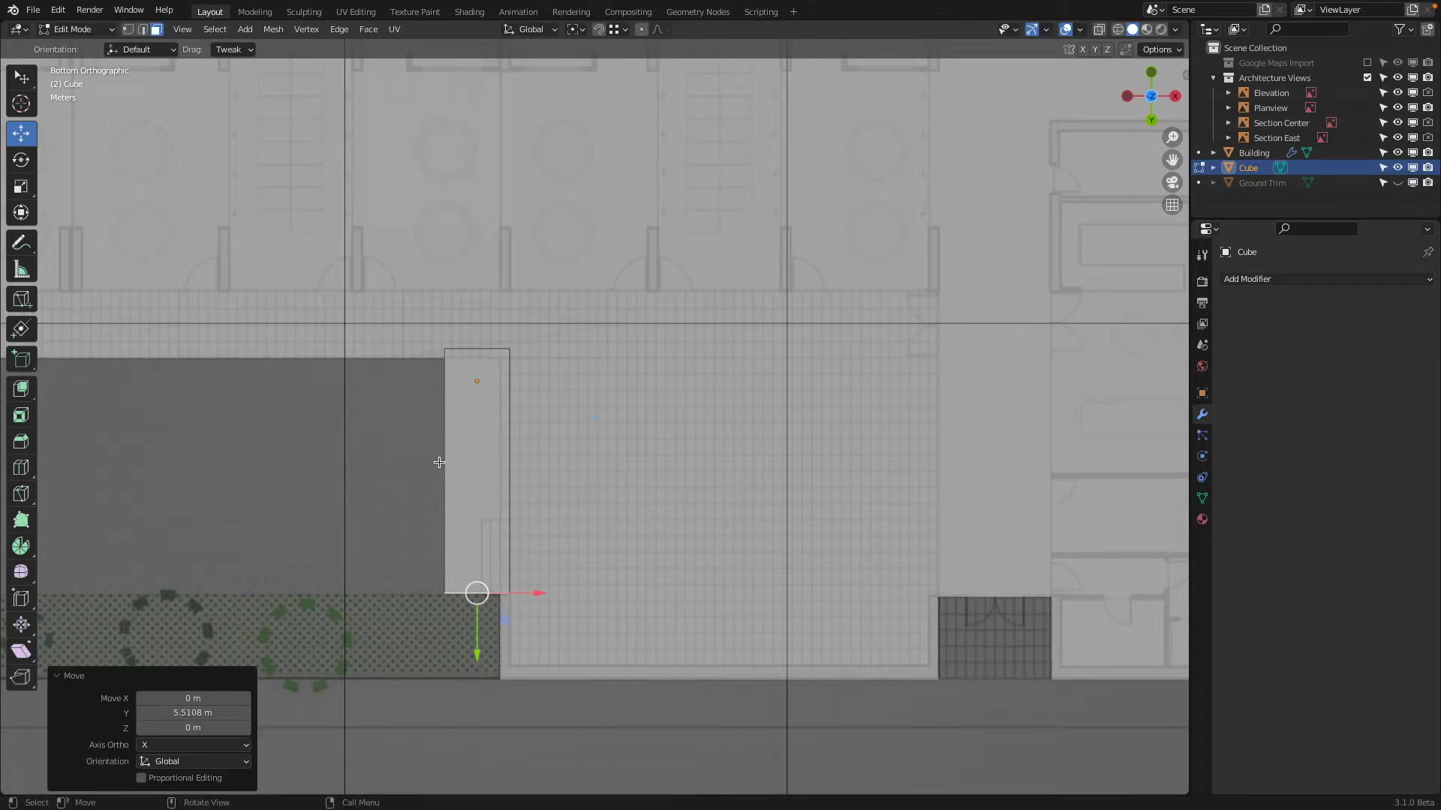
middle_click_drag(439, 462, 640, 633)
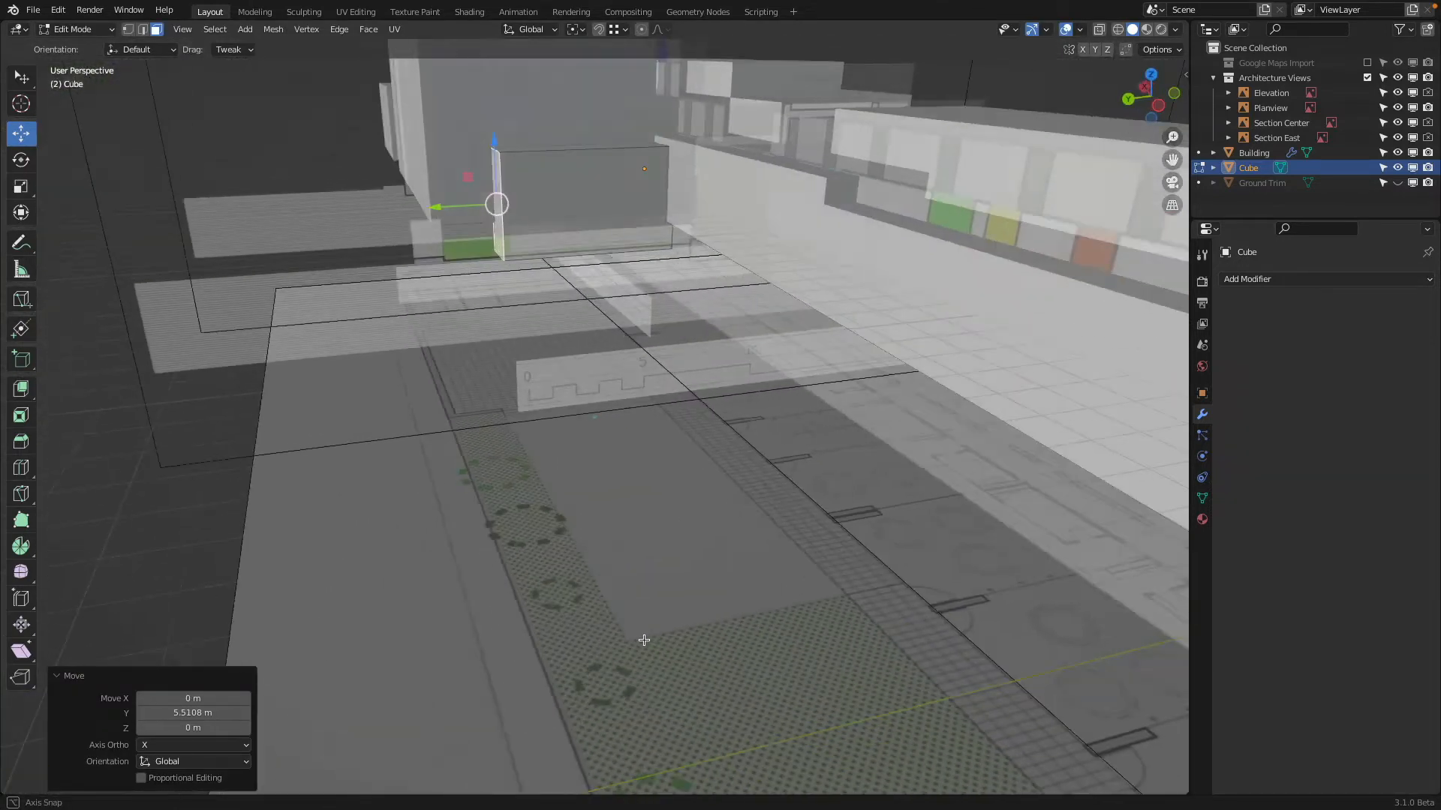
Hide the Architecture Views and move the cube's face towards the wing's far end about -11.2 m along X, plus another -0.51 m
left_click(616, 207)
left_click(1367, 77)
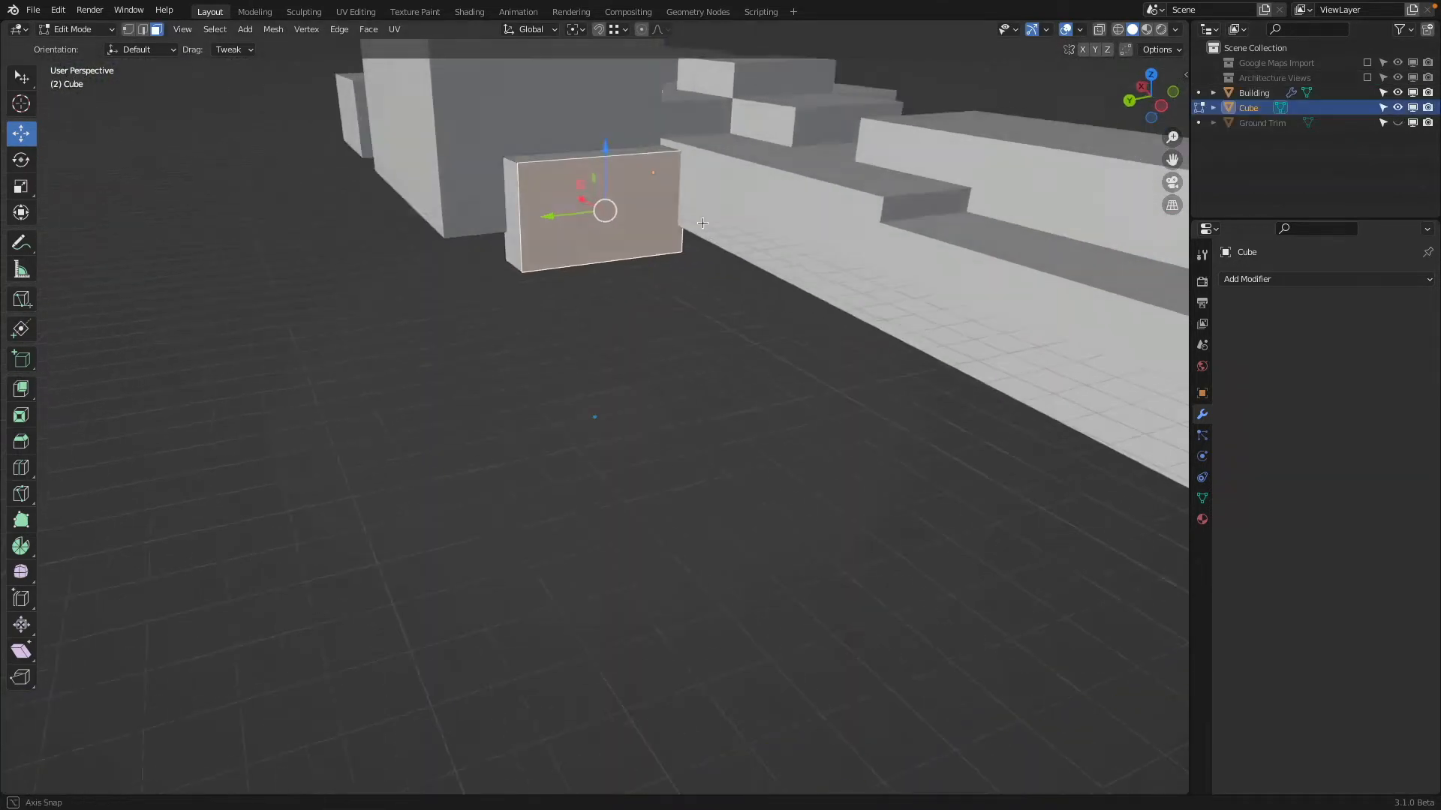
left_click_drag(603, 213, 894, 306)
middle_click_drag(653, 291, 1066, 164)
middle_click_drag(443, 320, 805, 297, "shift")
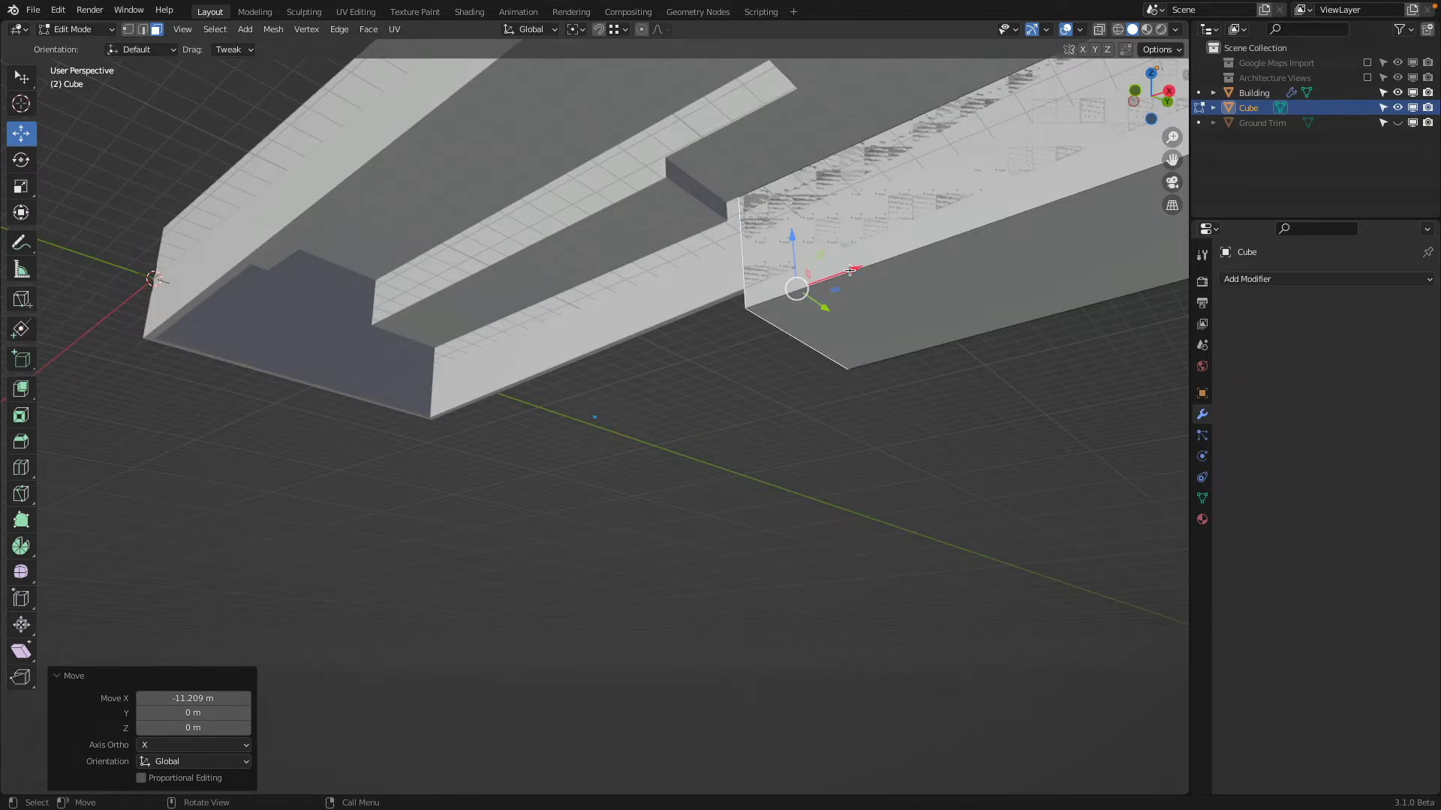
left_click_drag(850, 270, 703, 171)
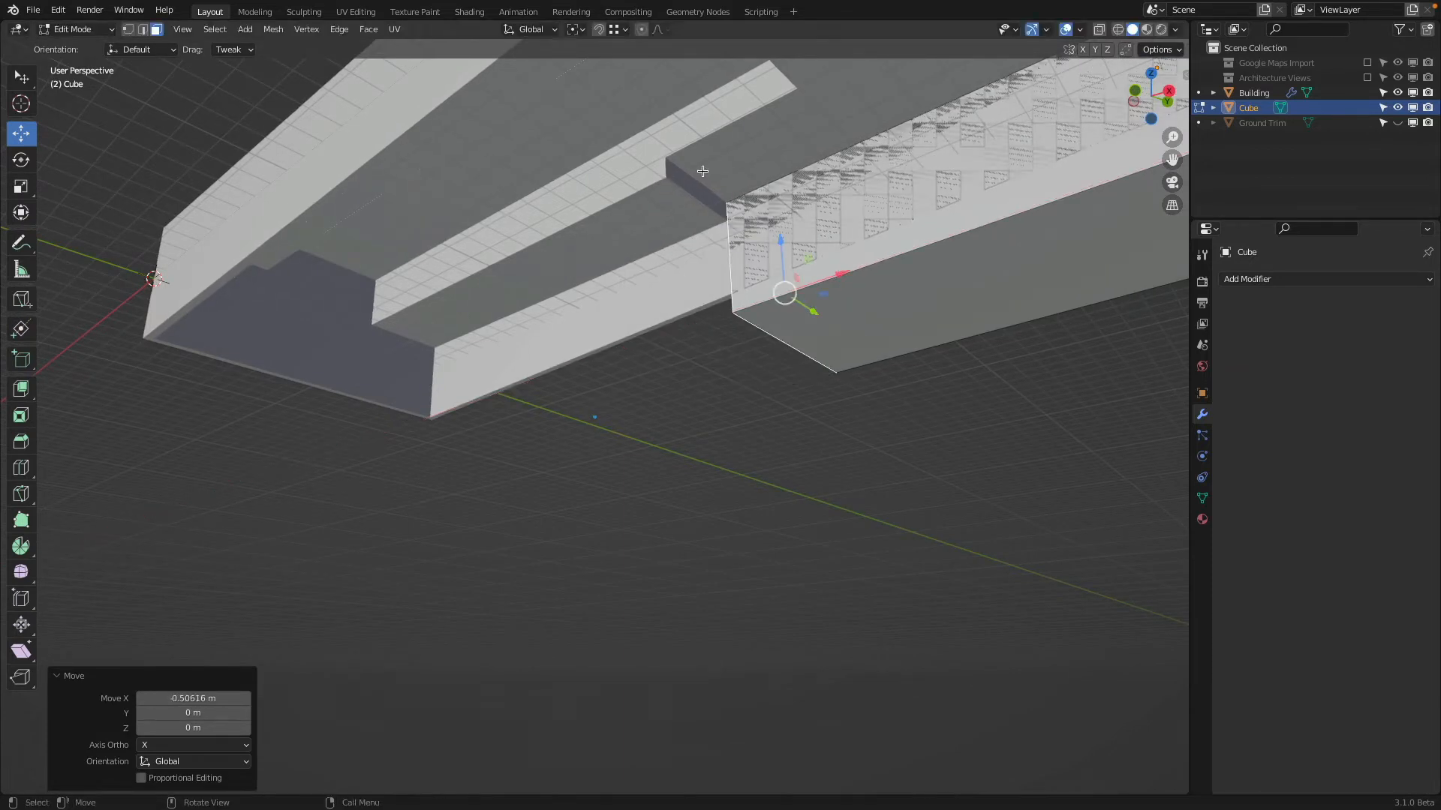
Knife-cut a line parallel to the Y axis across the cube's end face, just above its bottom edge
left_click(677, 172)
middle_click_drag(678, 173, 847, 343)
scroll(482, 342, "up", 2)
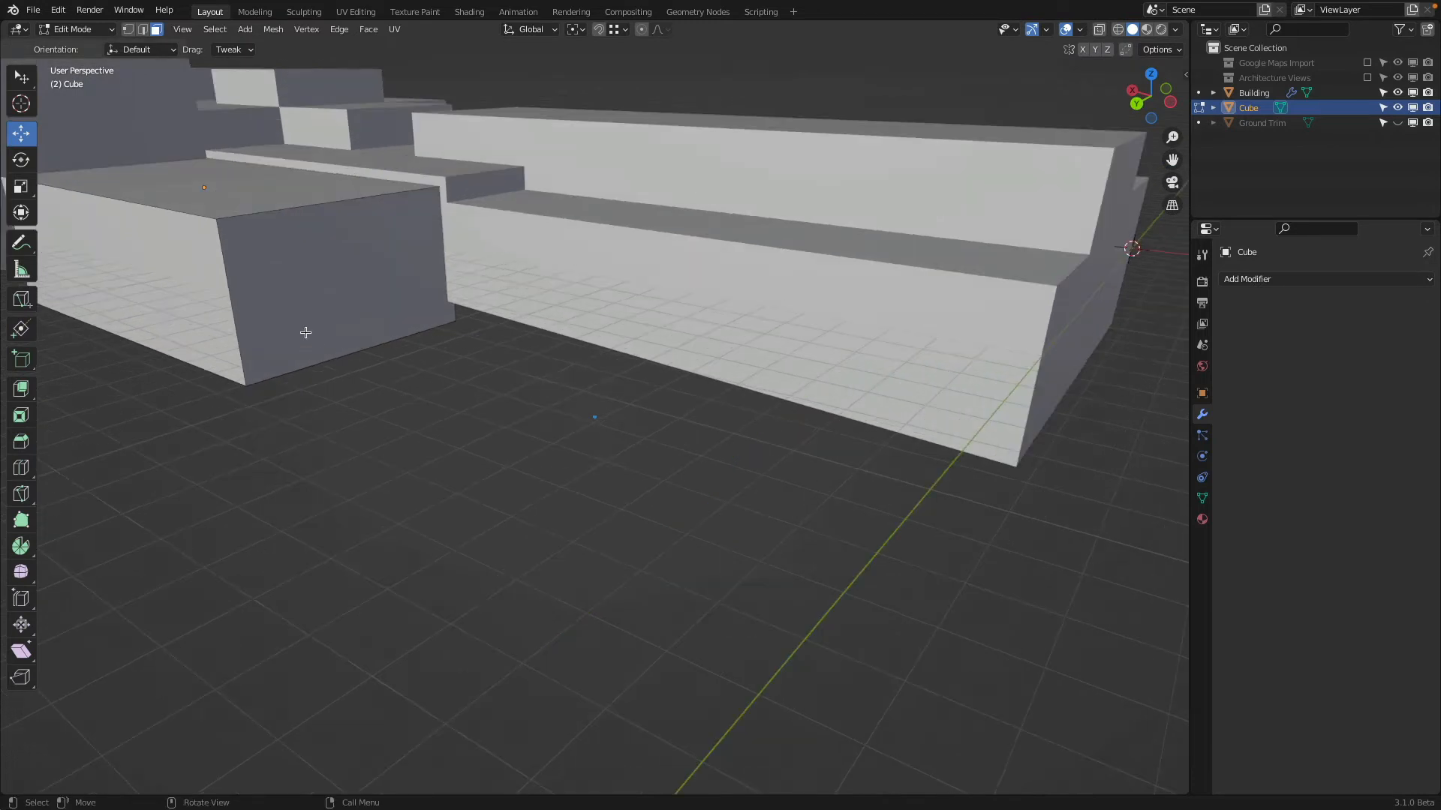
left_click(308, 326)
key("k")
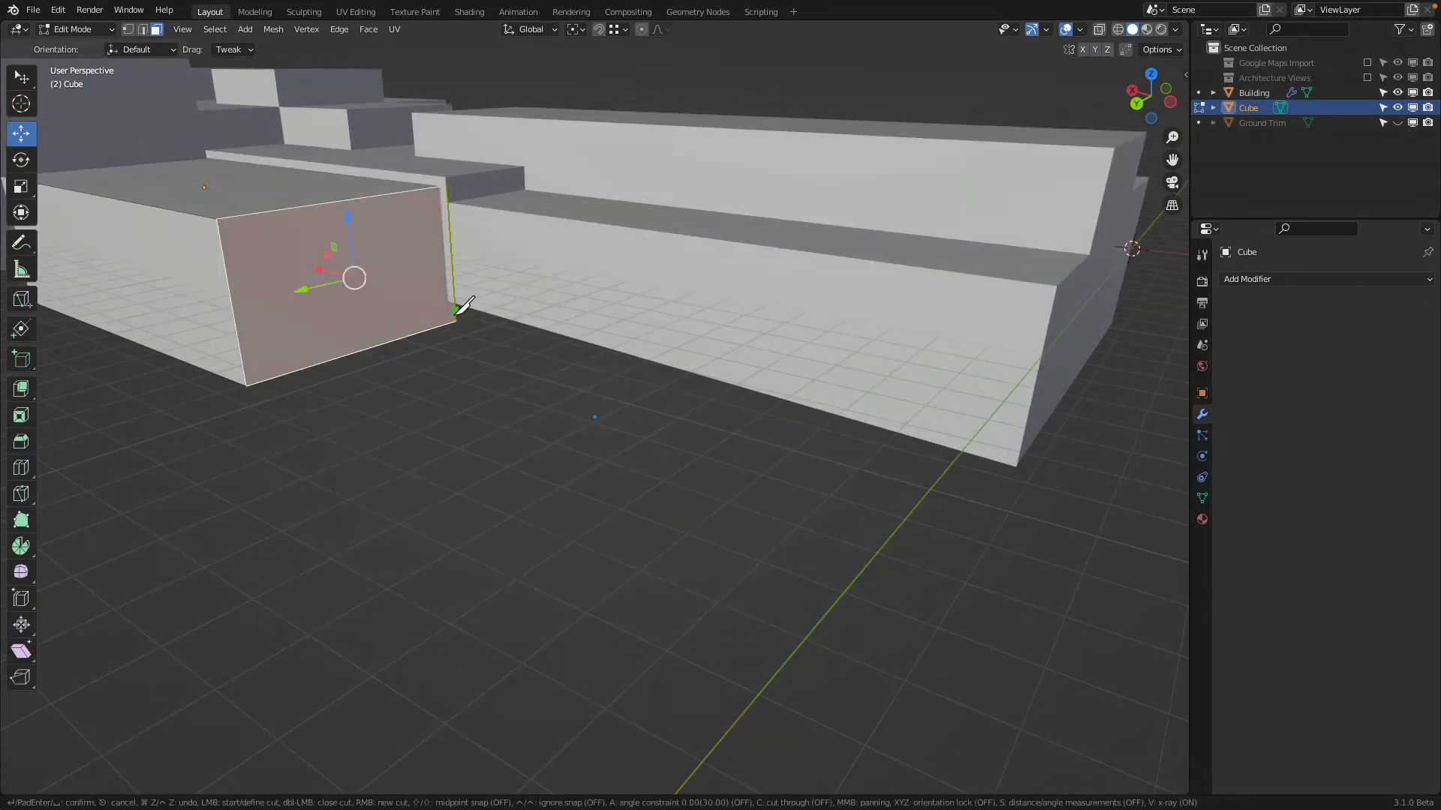
left_click(456, 307)
key("y")
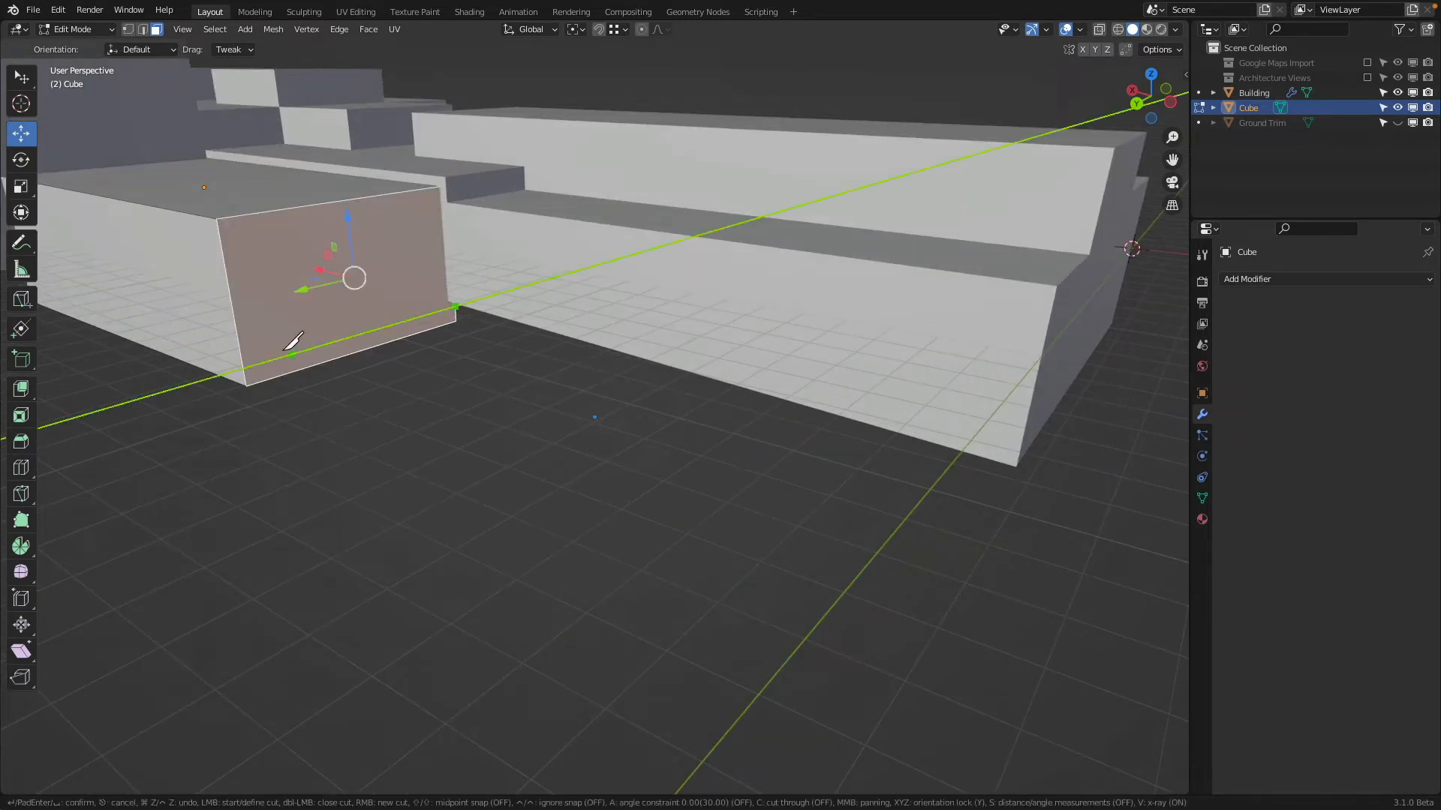
left_click(244, 369)
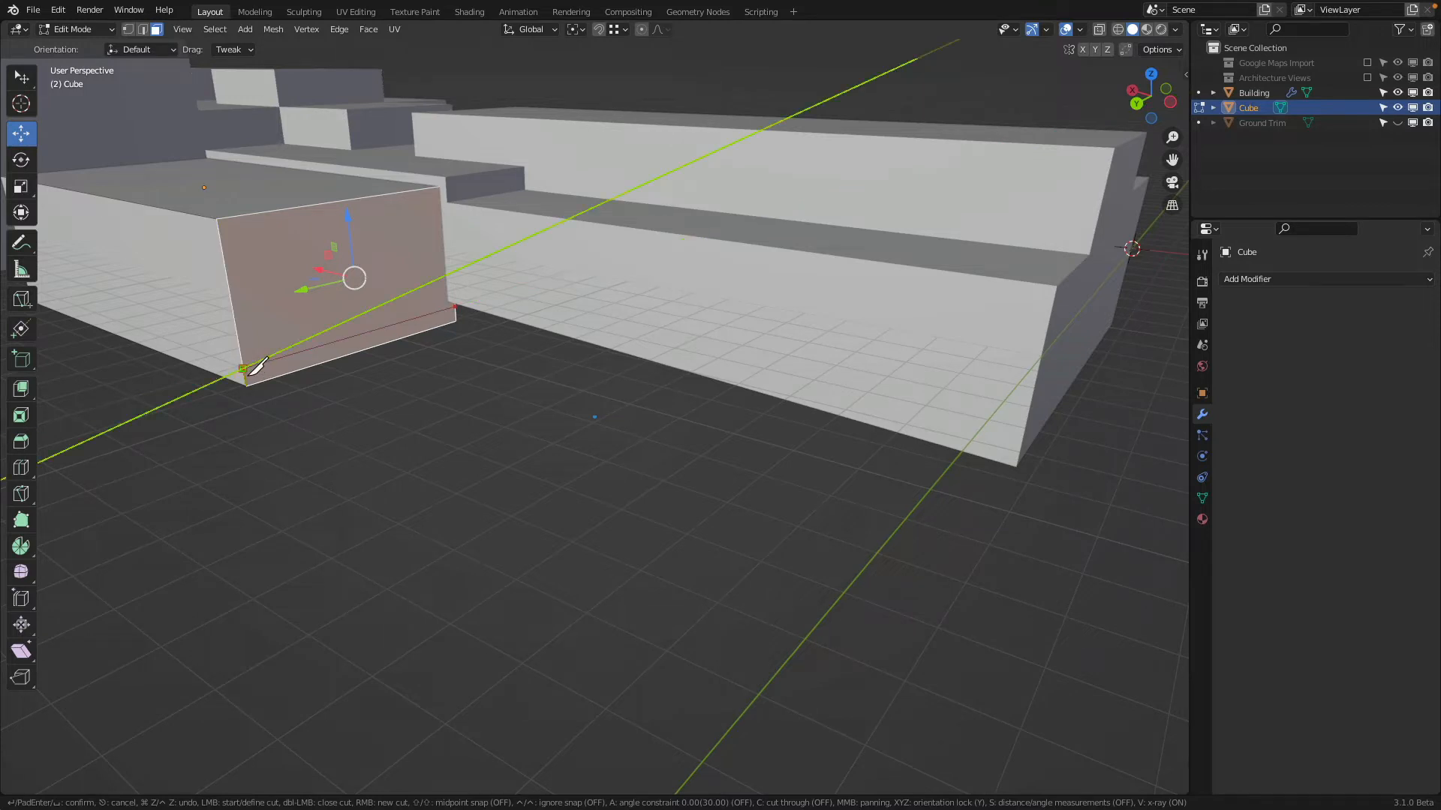
key("Return")
Select the new cut edge on the cube's end face and move it up about 3.08 m along Z
left_click(142, 29)
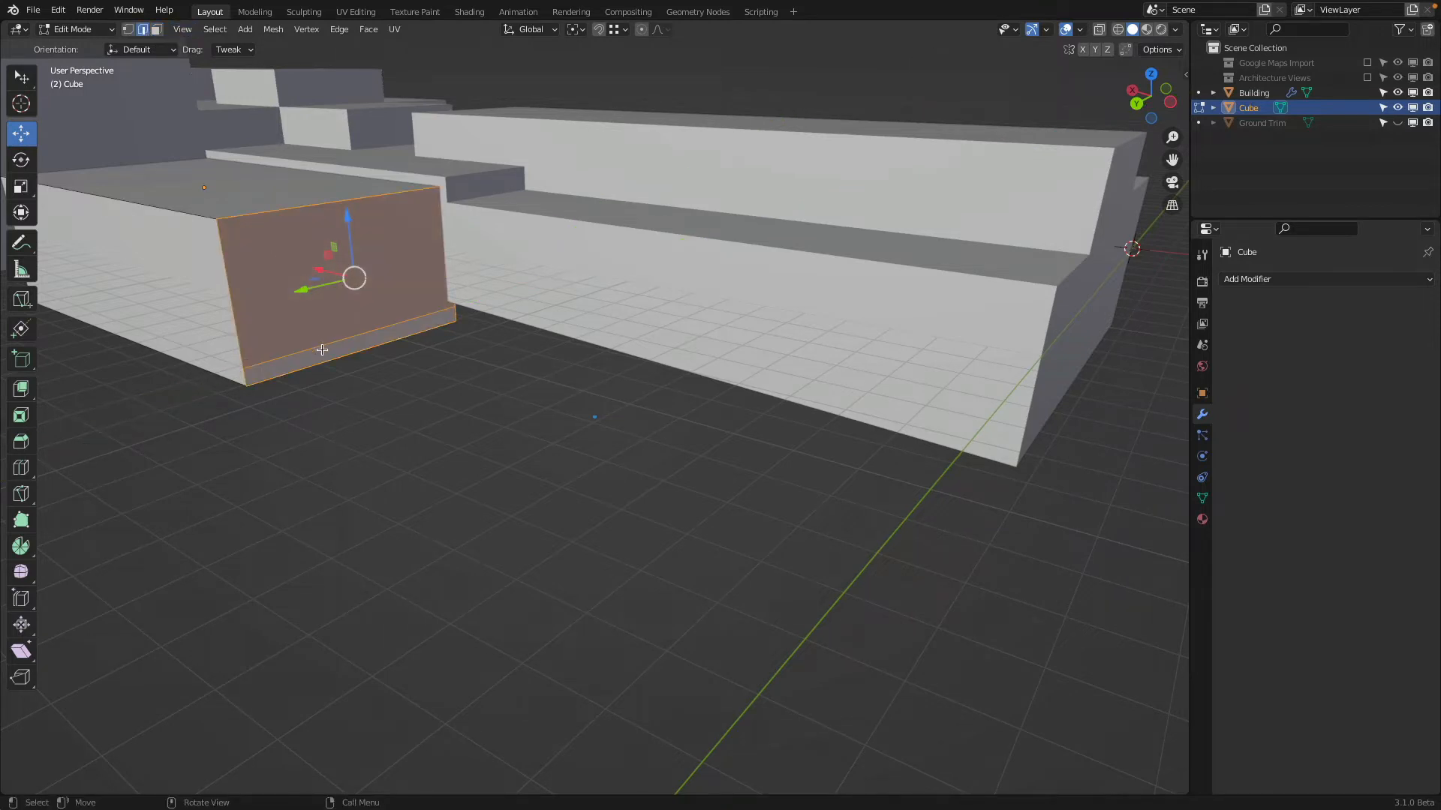
left_click(322, 350)
middle_click_drag(322, 350, 689, 309)
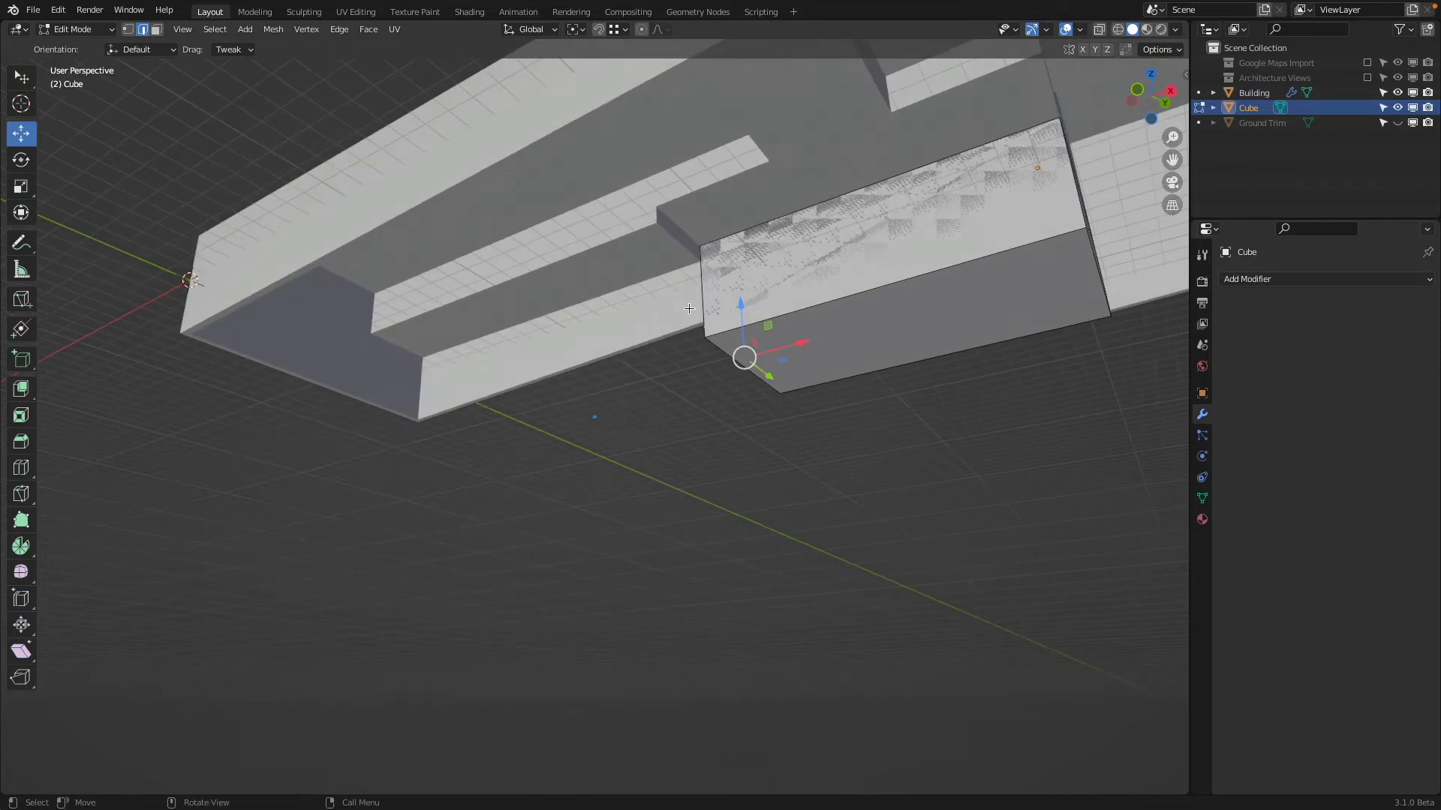
left_click_drag(739, 306, 661, 234)
middle_click_drag(233, 94, 504, 123)
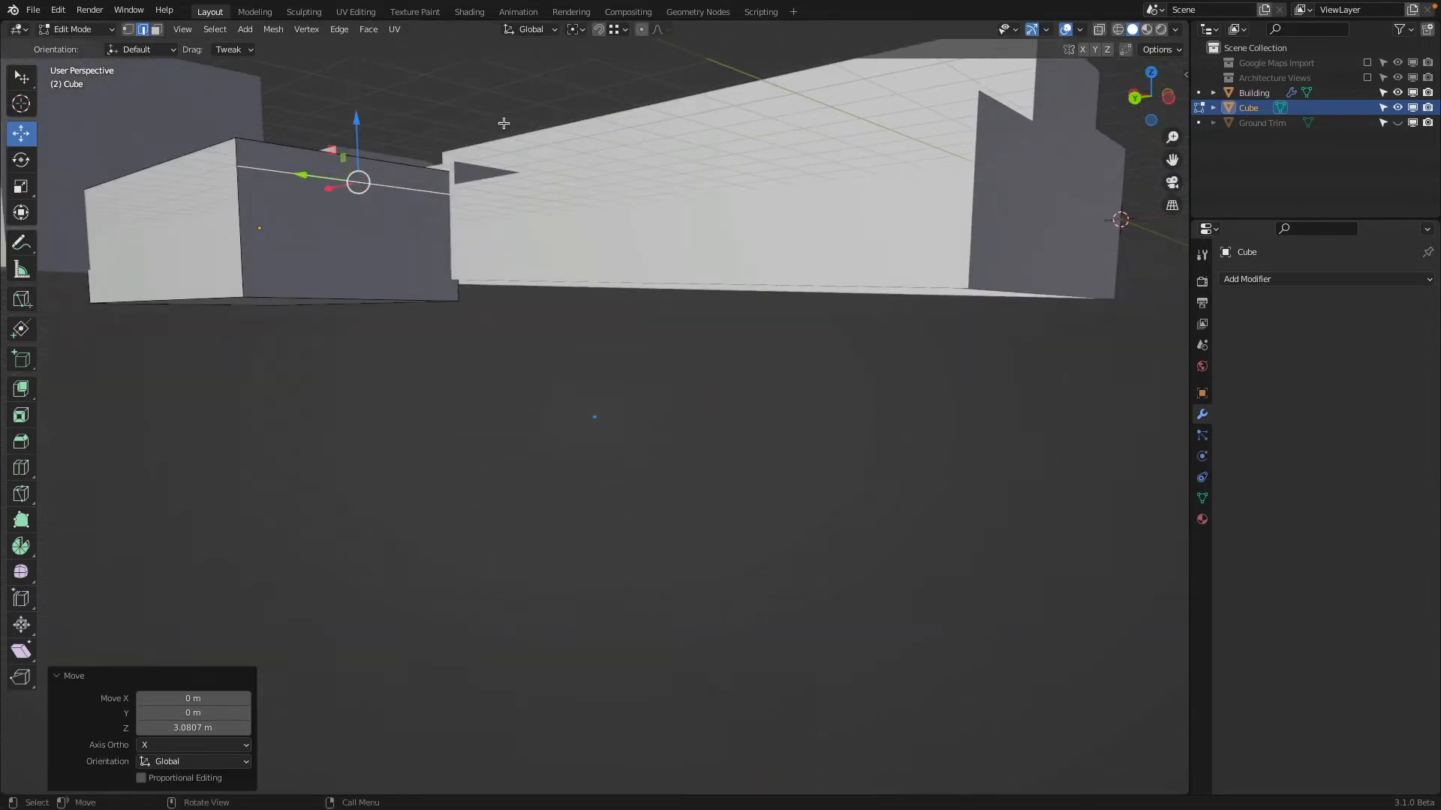
Extrude the part of the end face below the cut edge along the low wing to near its far end, and return to Object Mode
left_click(157, 28)
left_click(314, 249)
middle_click_drag(314, 249, 240, 241)
key("e")
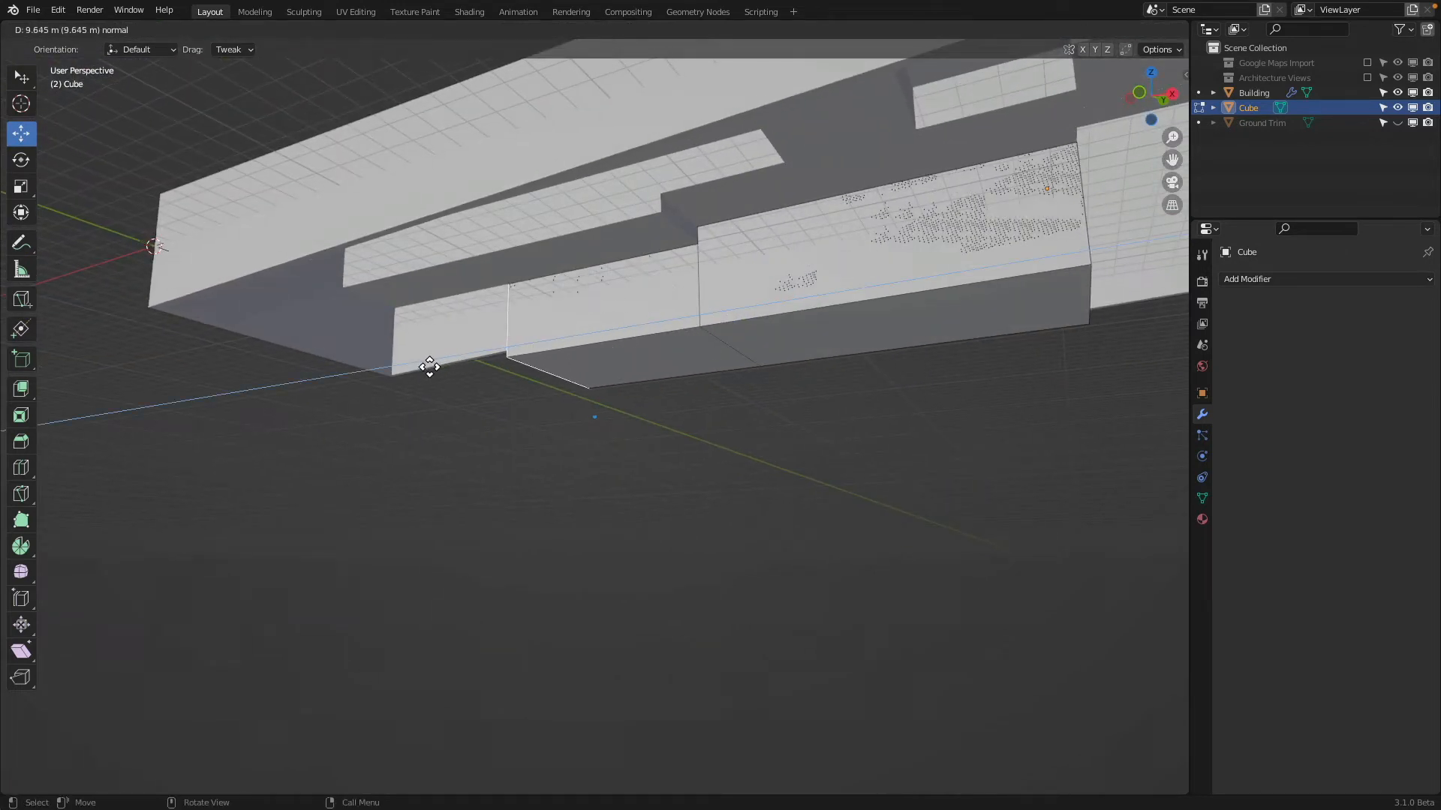
left_click(405, 376)
middle_click_drag(405, 377, 623, 388)
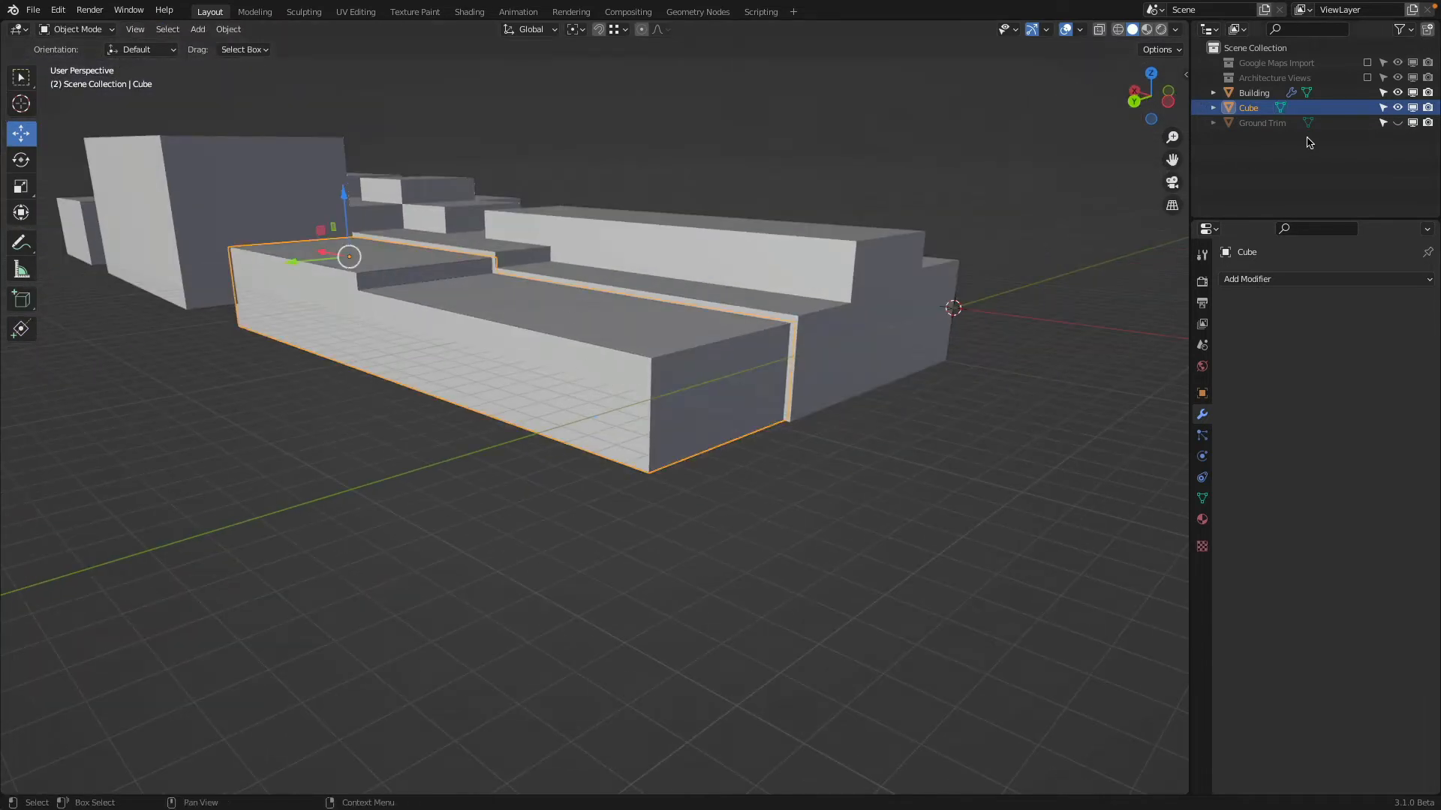
Rename the Cube object as Wall Opening
double_click(1249, 108)
type("Wall Opening")
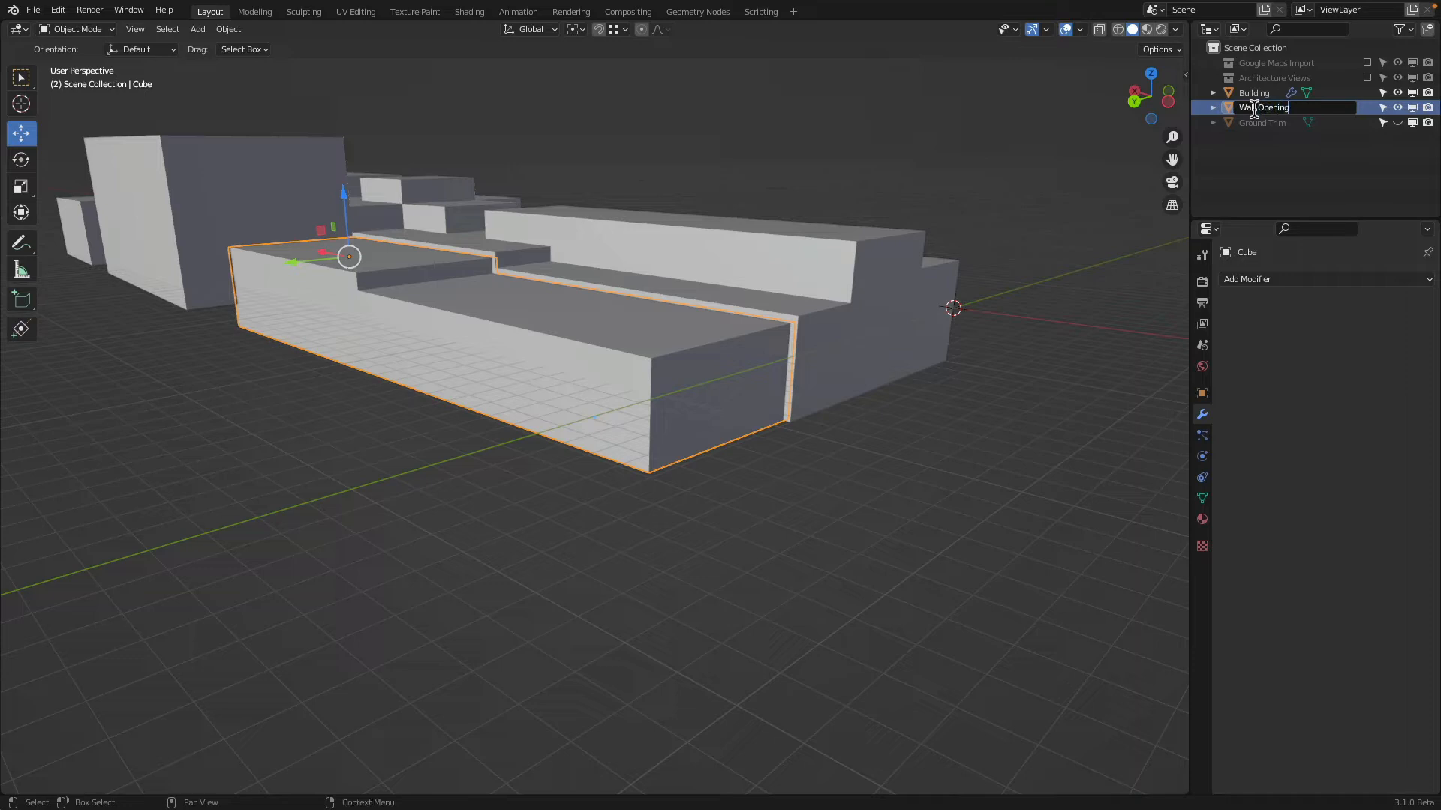
key("Return")
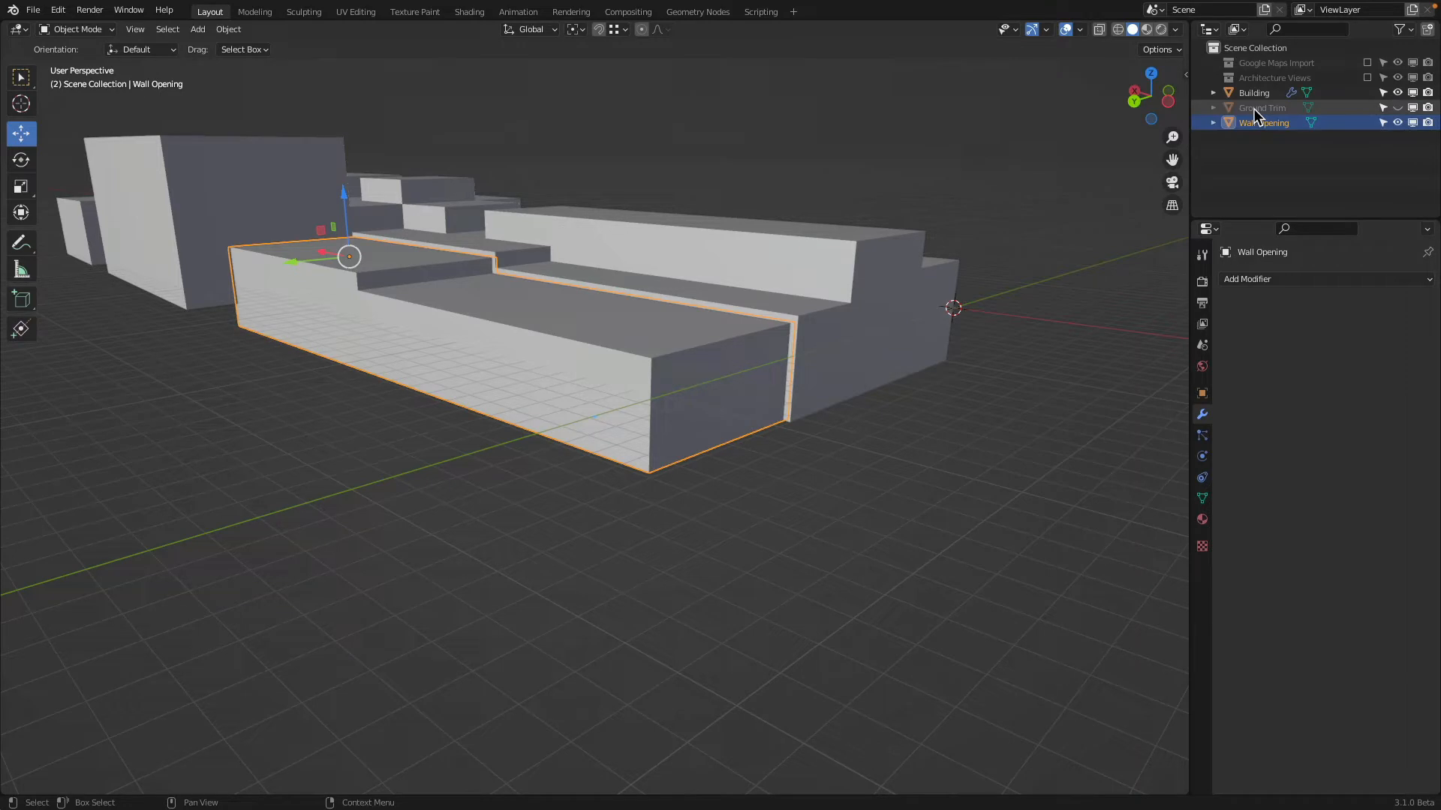
Add a Boolean Difference modifier to the Building with Wall Opening as its cutting object
left_click(930, 338)
left_click(1275, 279)
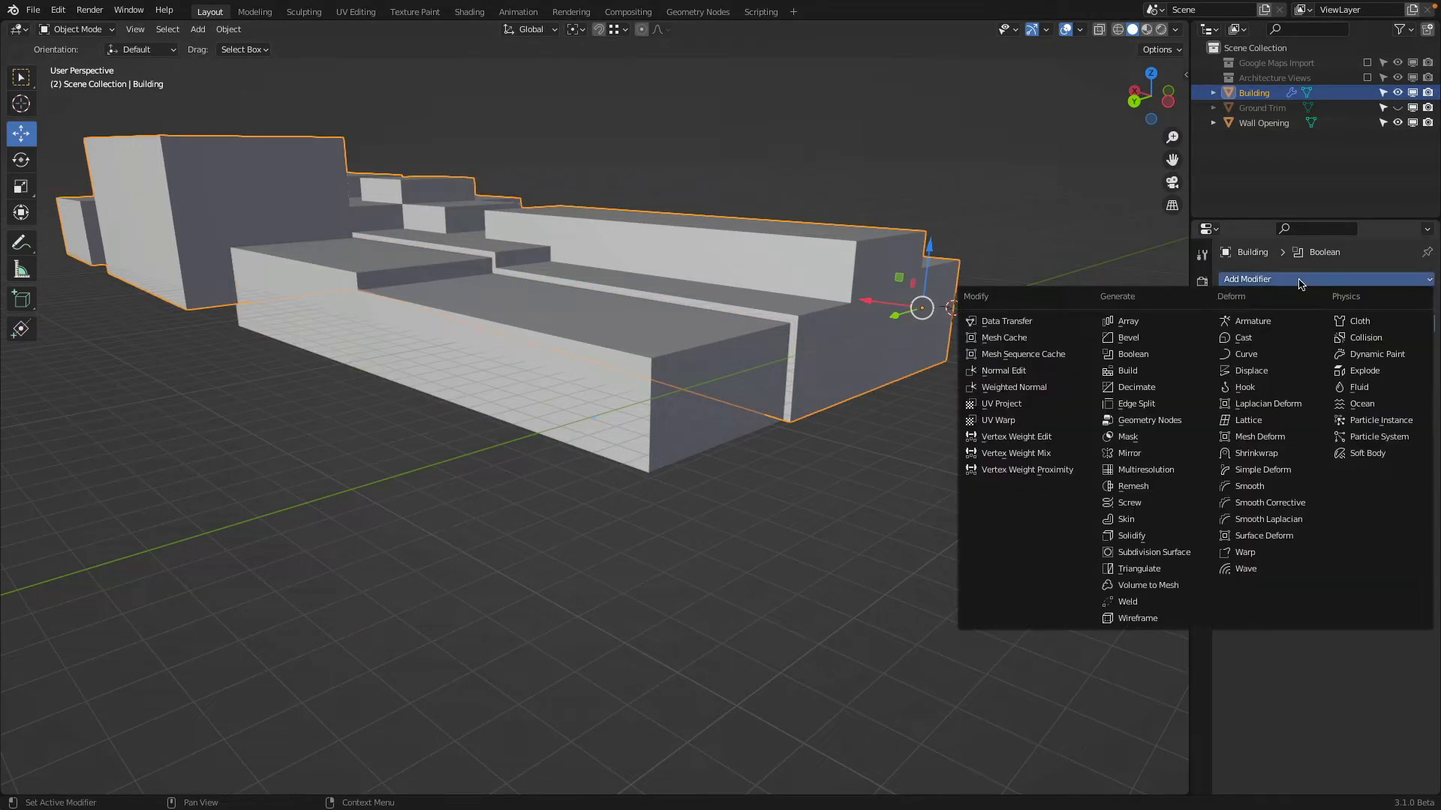
left_click(1146, 357)
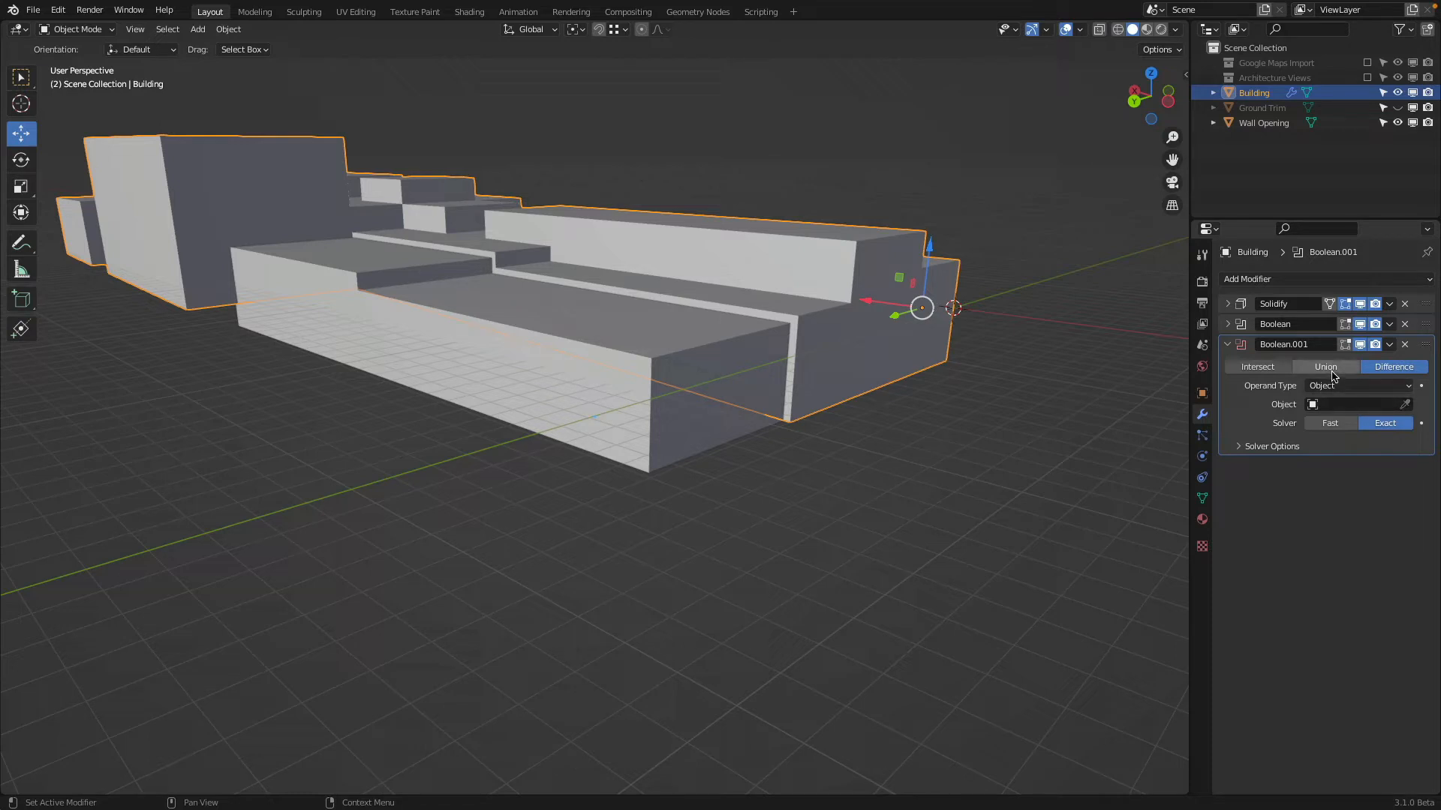
left_click(1406, 405)
left_click(671, 414)
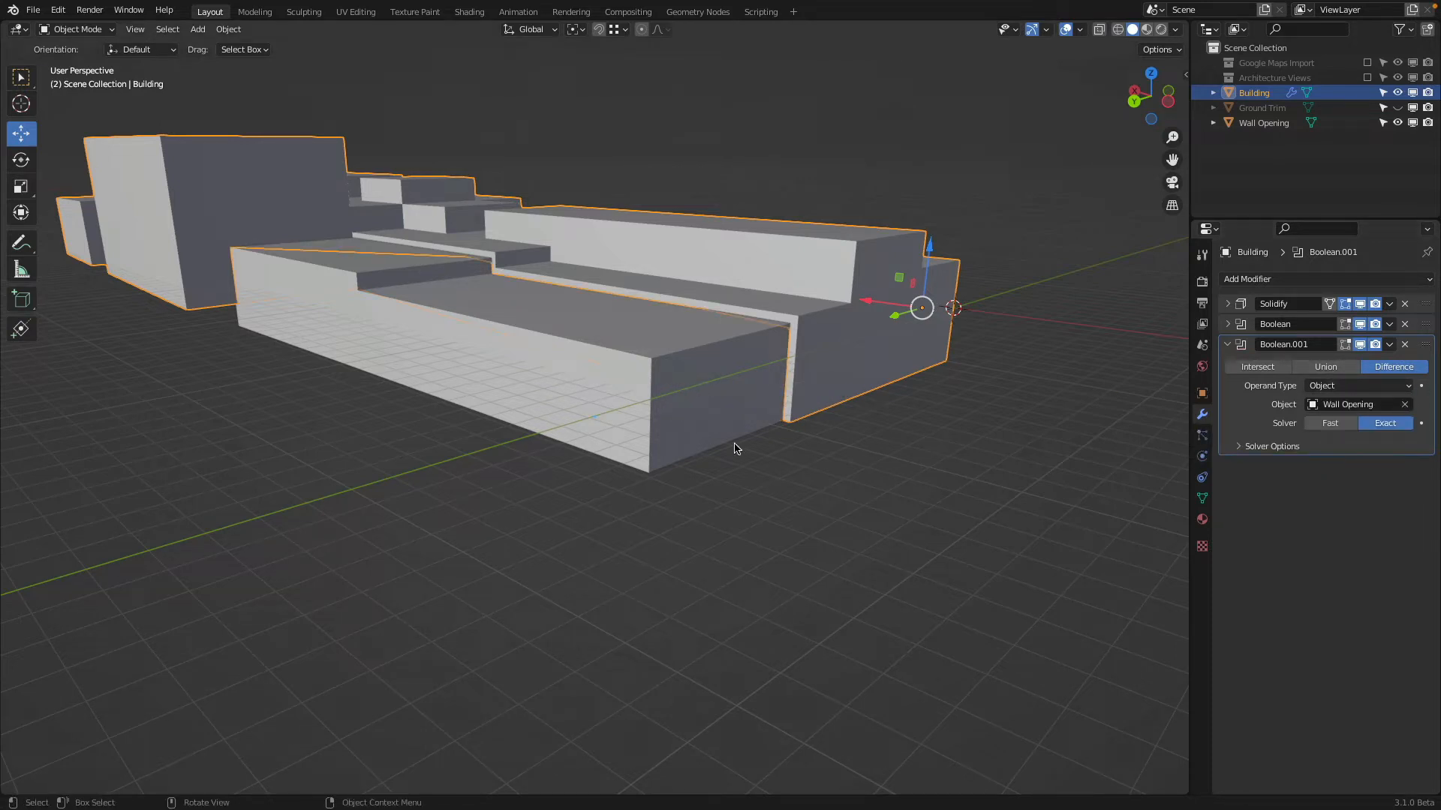
Hide the Wall Opening object and check the cut it makes in the building
middle_click_drag(886, 304, 831, 338)
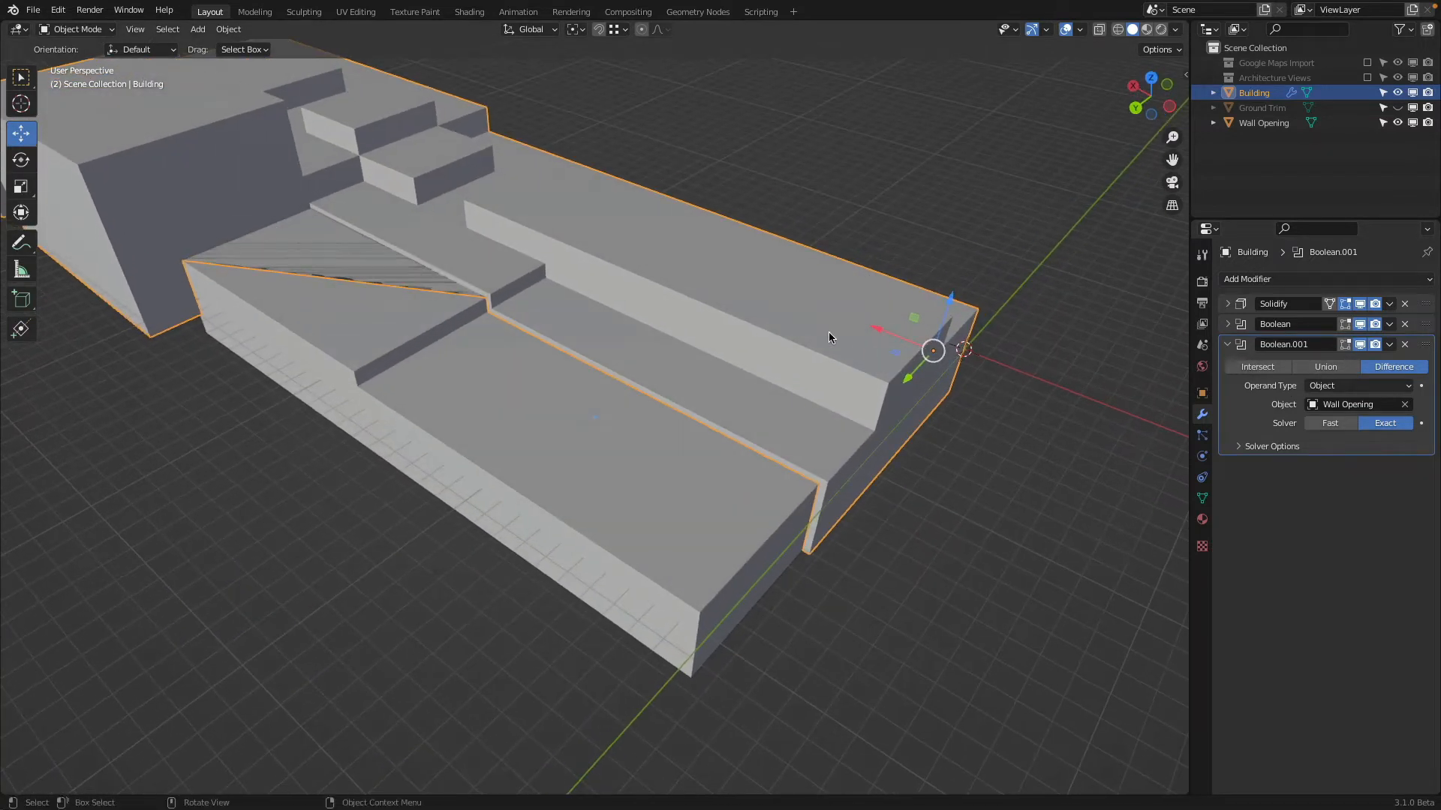
left_click(1397, 122)
middle_click_drag(1048, 245, 790, 361)
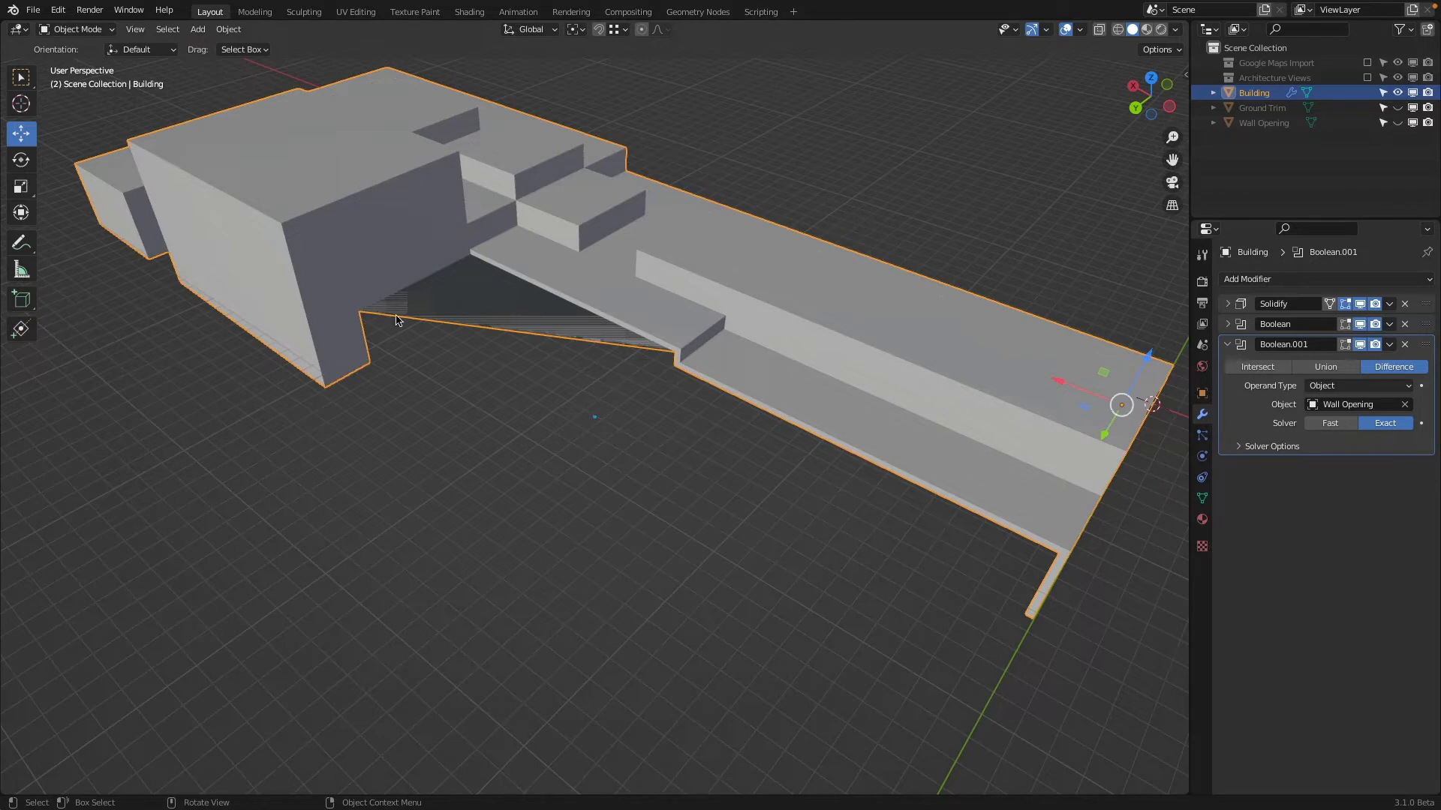
middle_click_drag(378, 324, 404, 293)
middle_click_drag(663, 180, 342, 309)
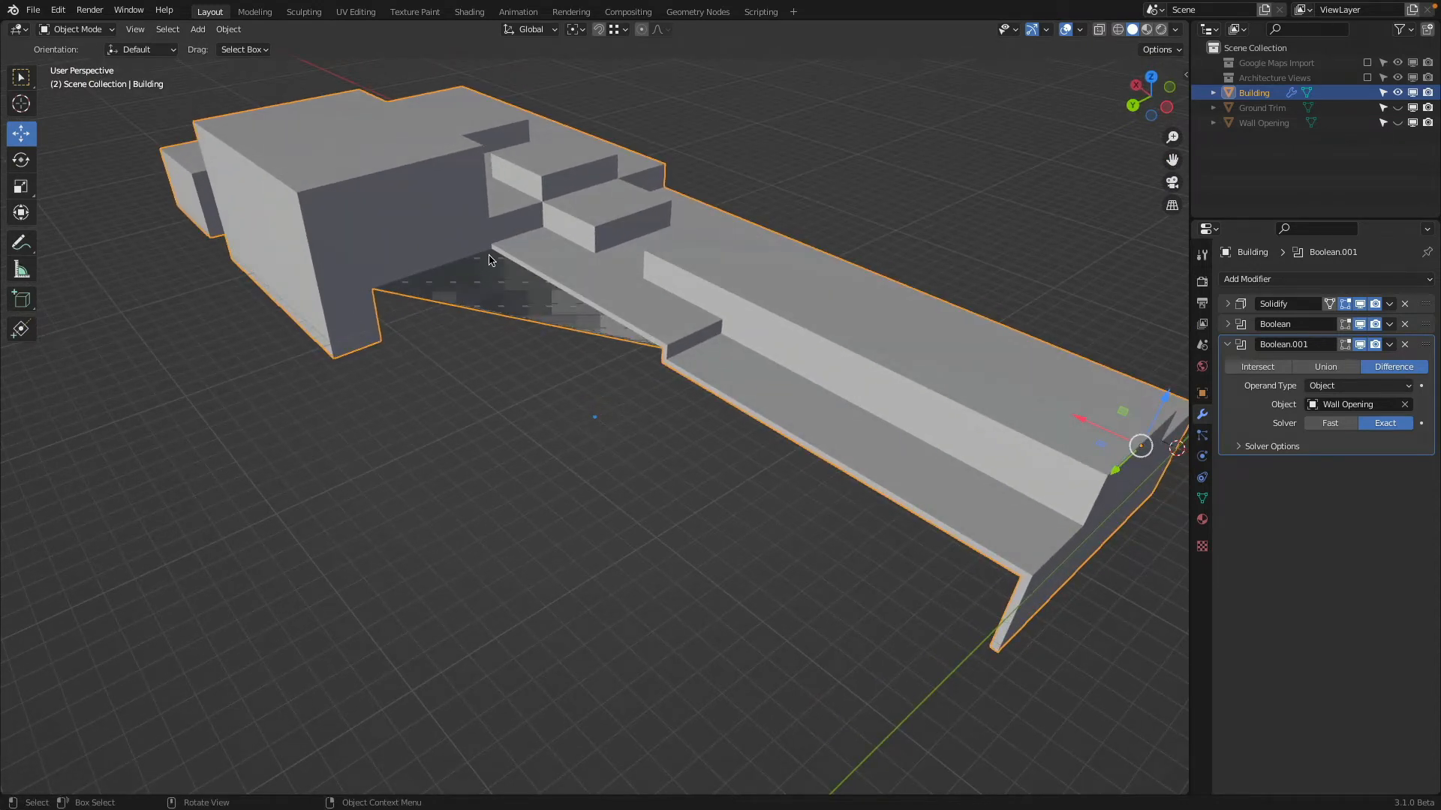
Compare the building's base mesh with the effect of each Boolean modifier by toggling their viewport display, leaving both on
key("Tab")
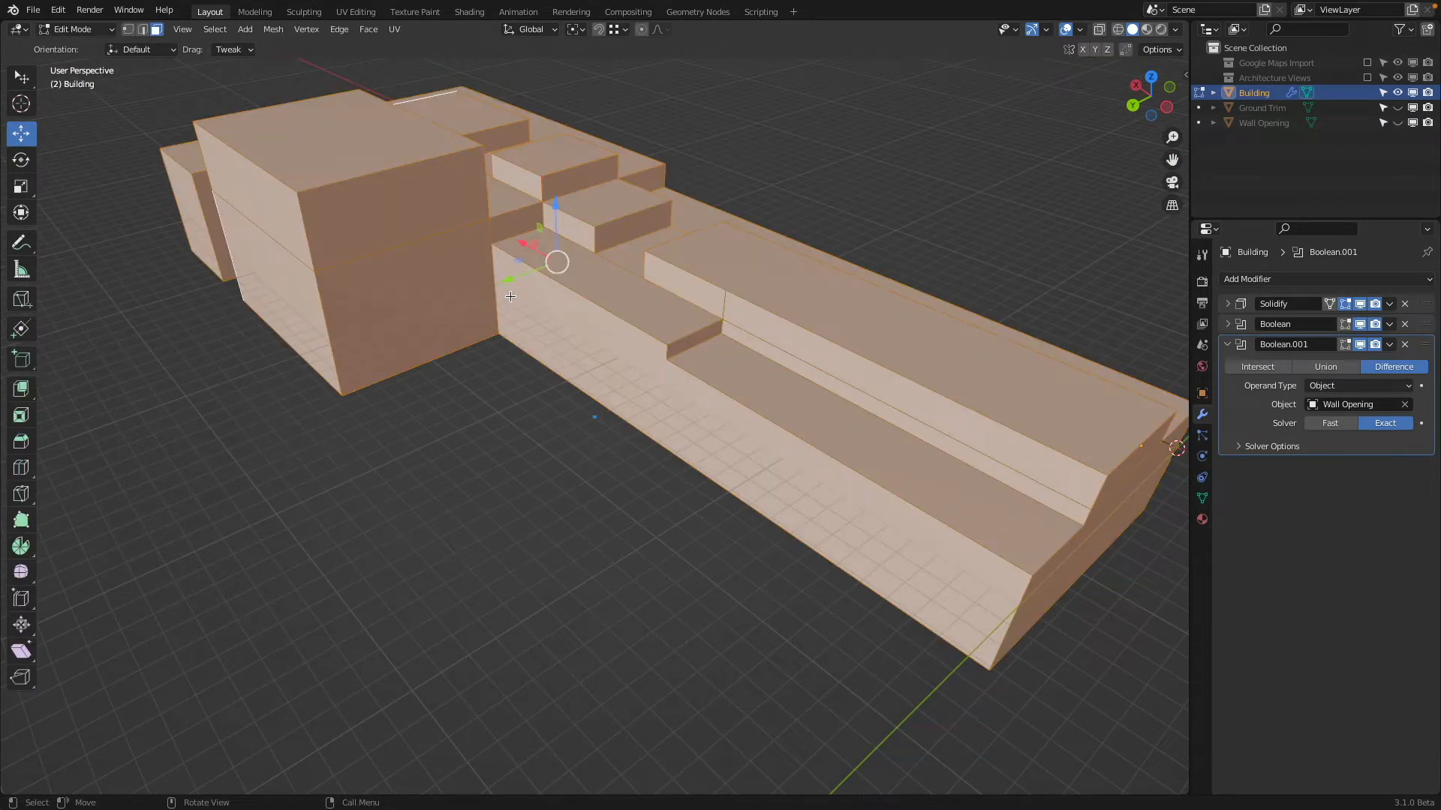
key("Tab")
left_click(1362, 324)
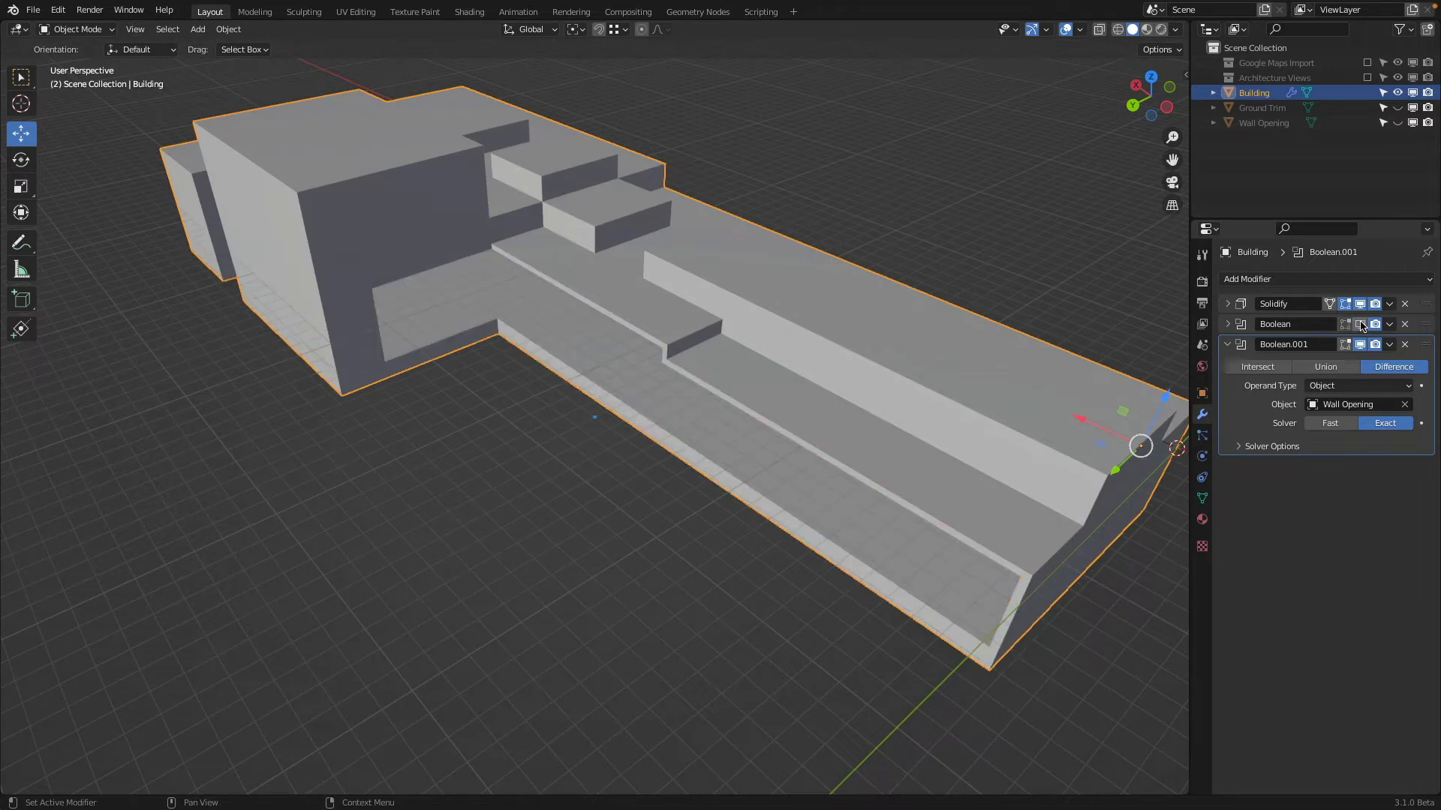
middle_click_drag(713, 417, 616, 423)
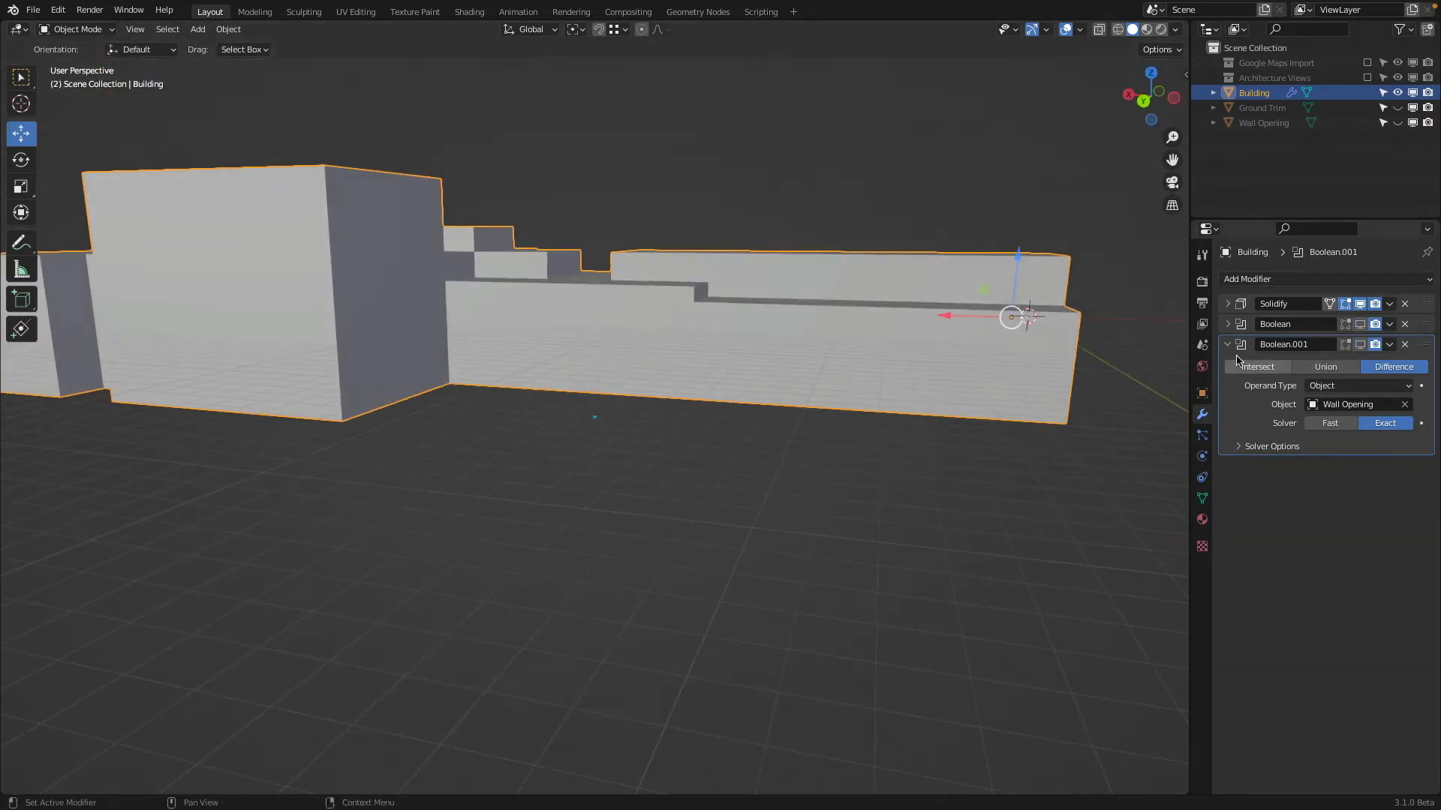
left_click(1362, 324)
left_click(1362, 324)
left_click(1359, 345)
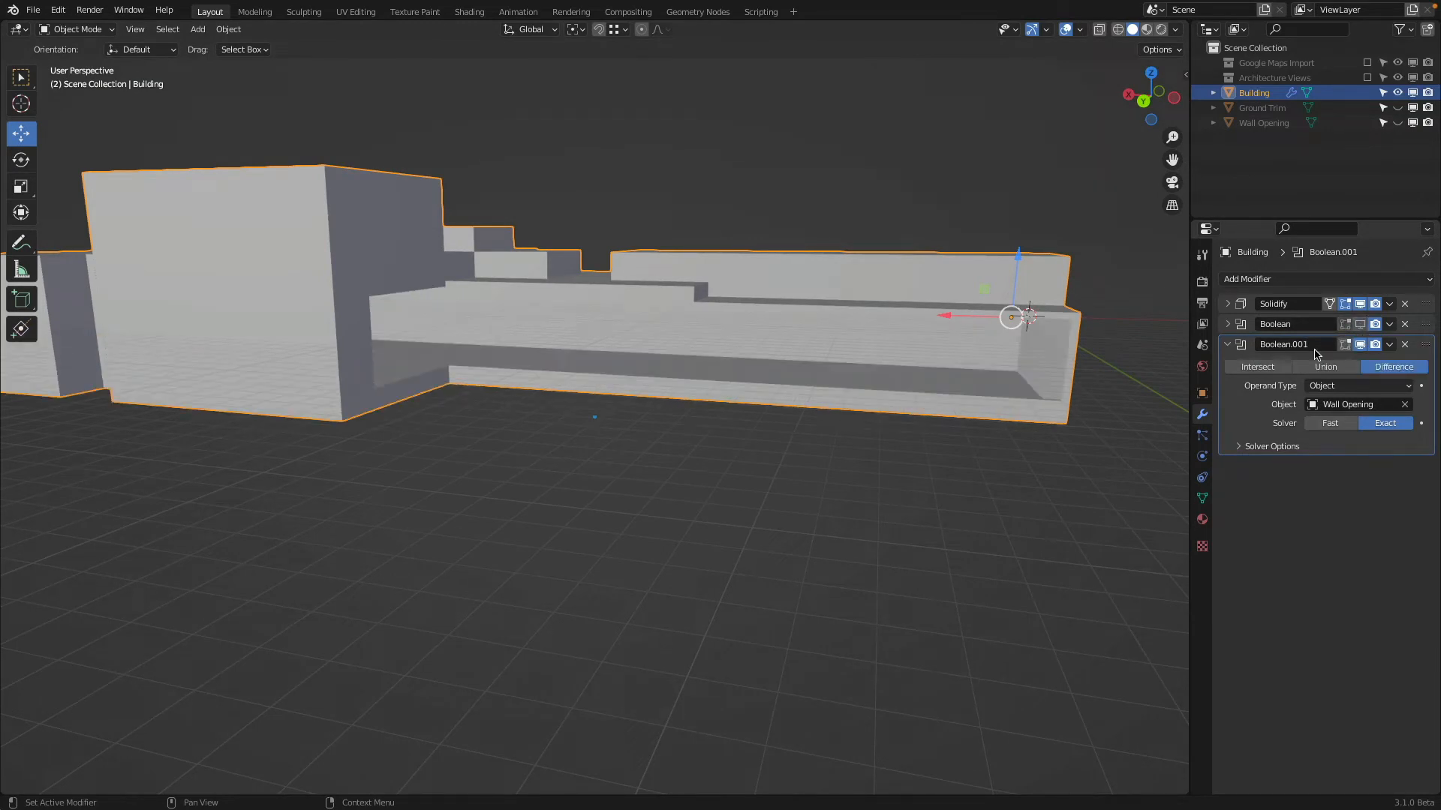
middle_click_drag(756, 379, 848, 335)
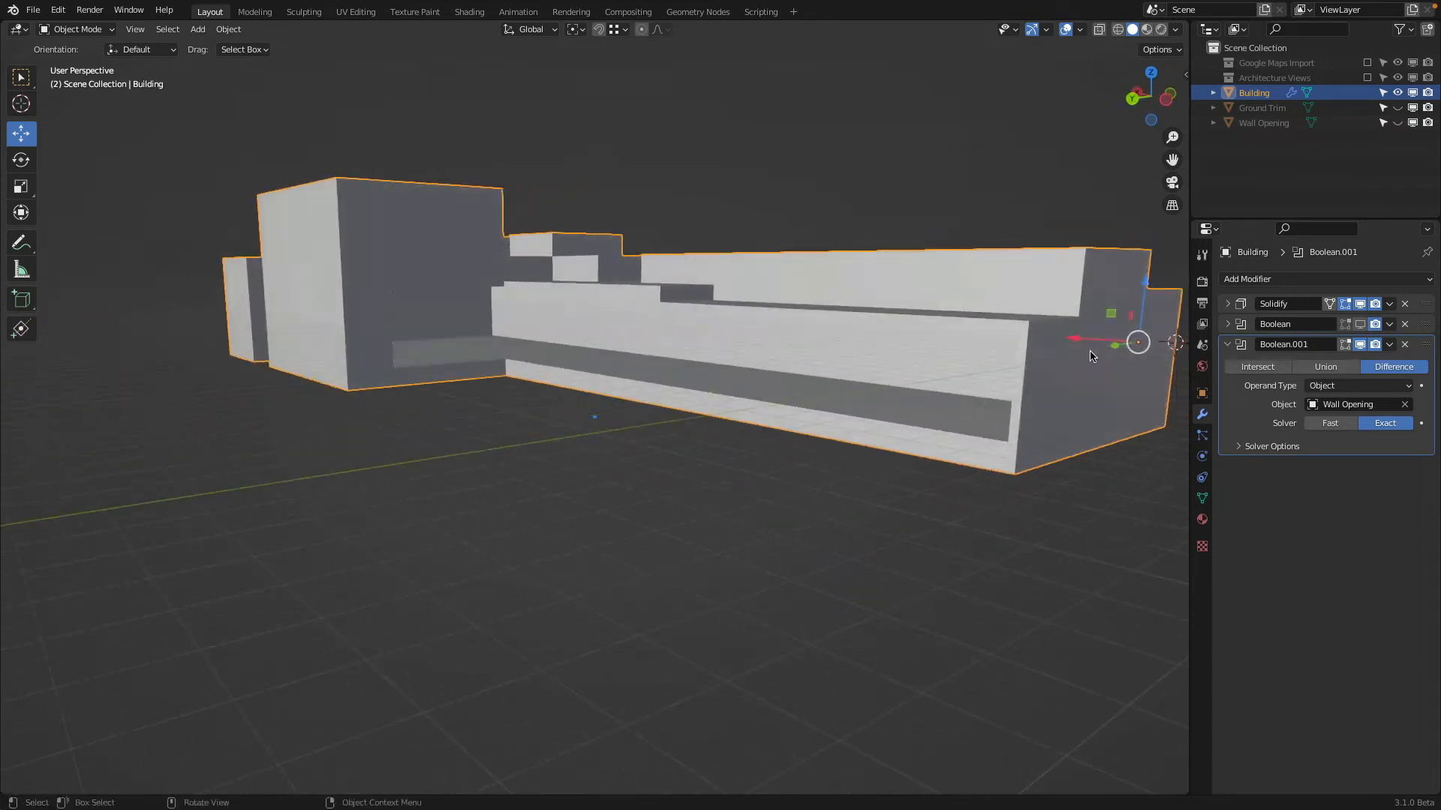
left_click(1360, 344)
left_click(1361, 325)
left_click(1361, 345)
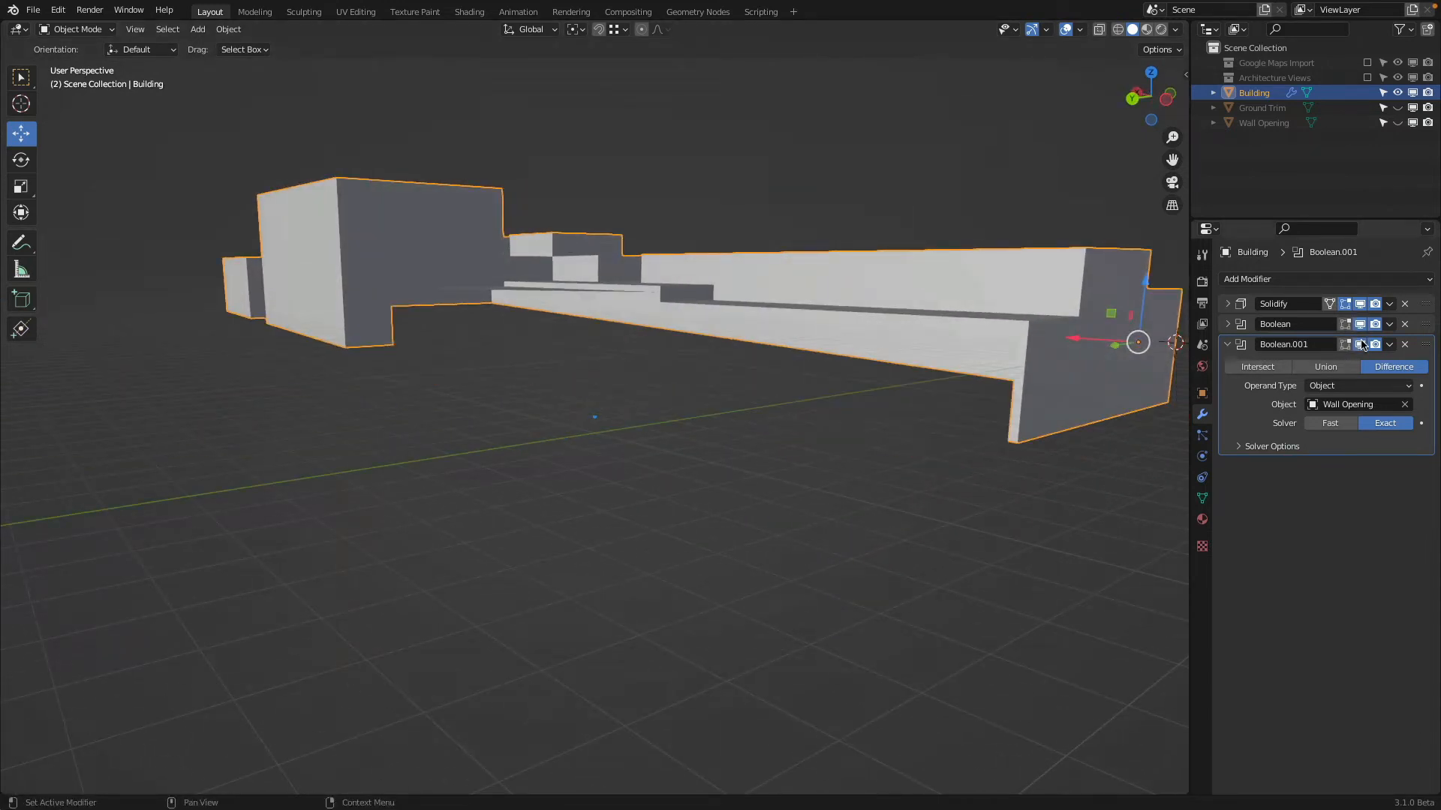
middle_click_drag(704, 347, 711, 390)
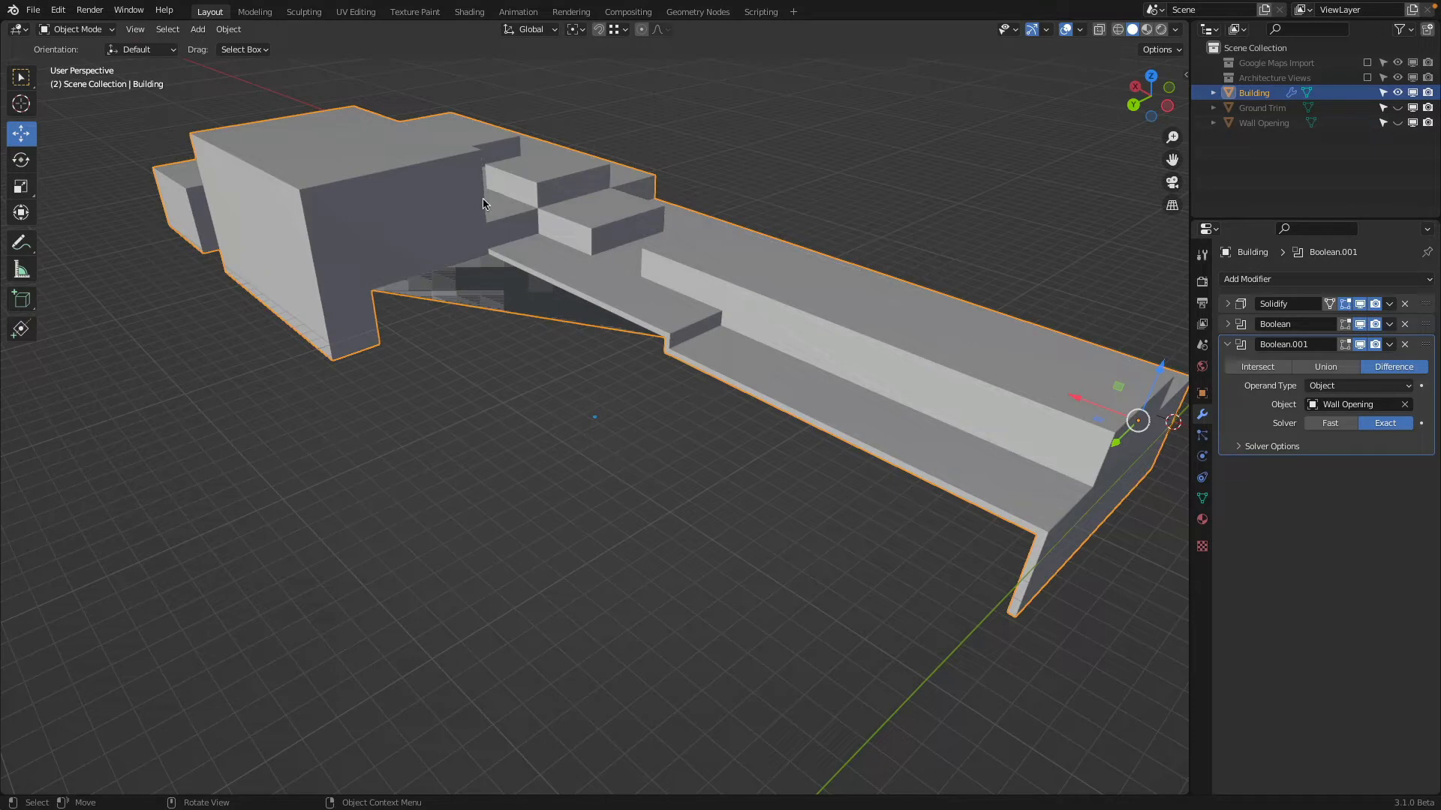
Duplicate the Building in place and rename the copy Building APplied
key("shift+d")
key("Escape")
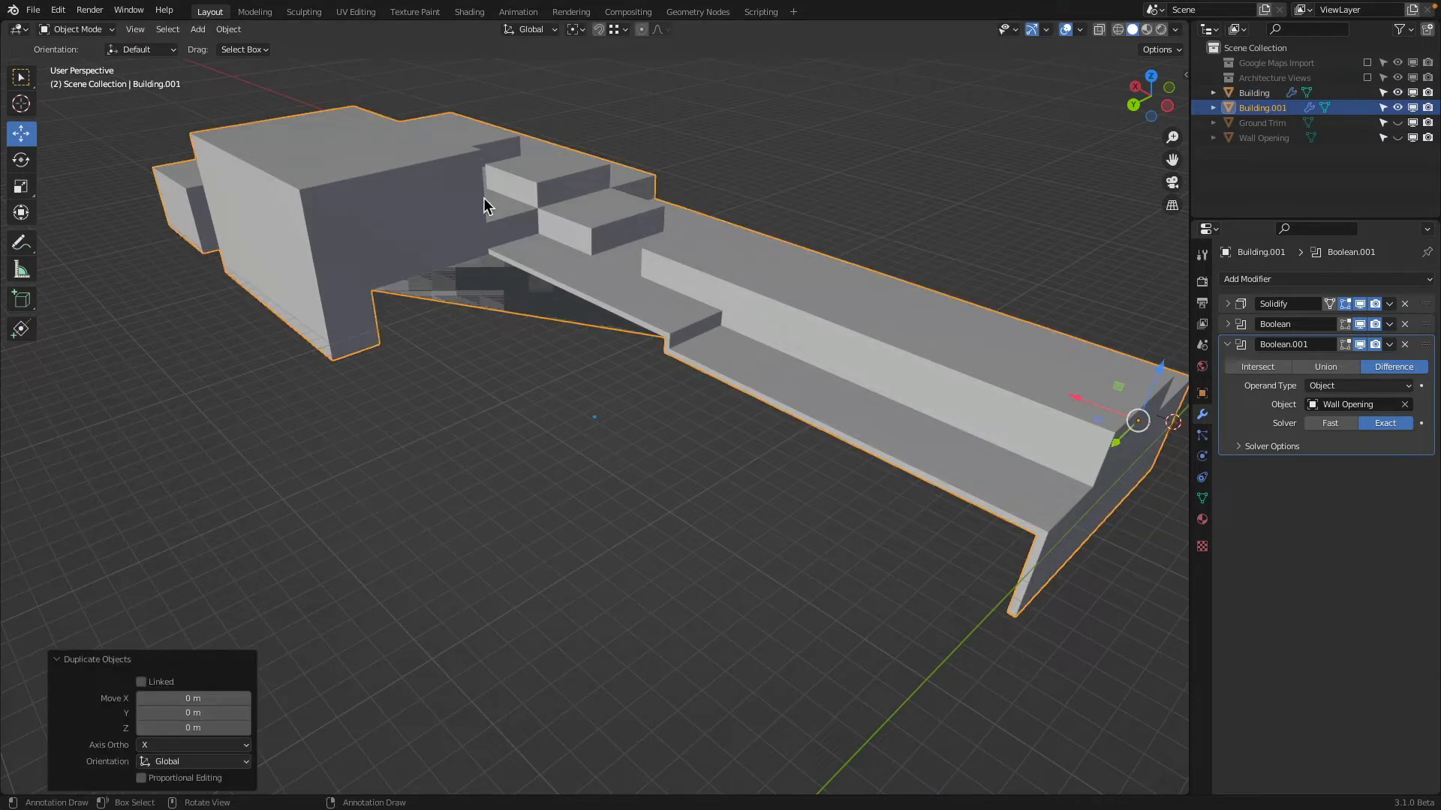
double_click(1248, 112)
key("BackSpace")
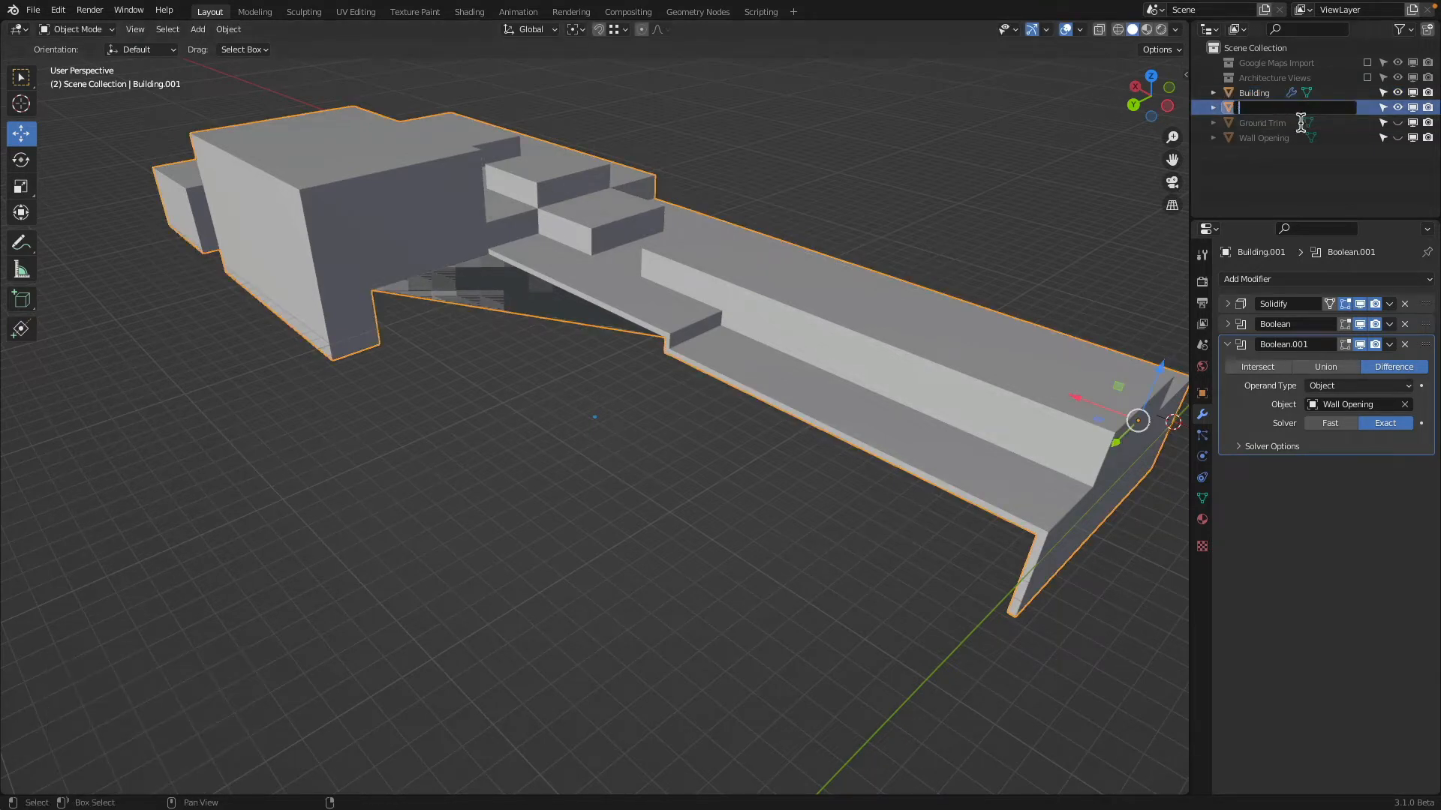
type("Building APplied")
key("Return")
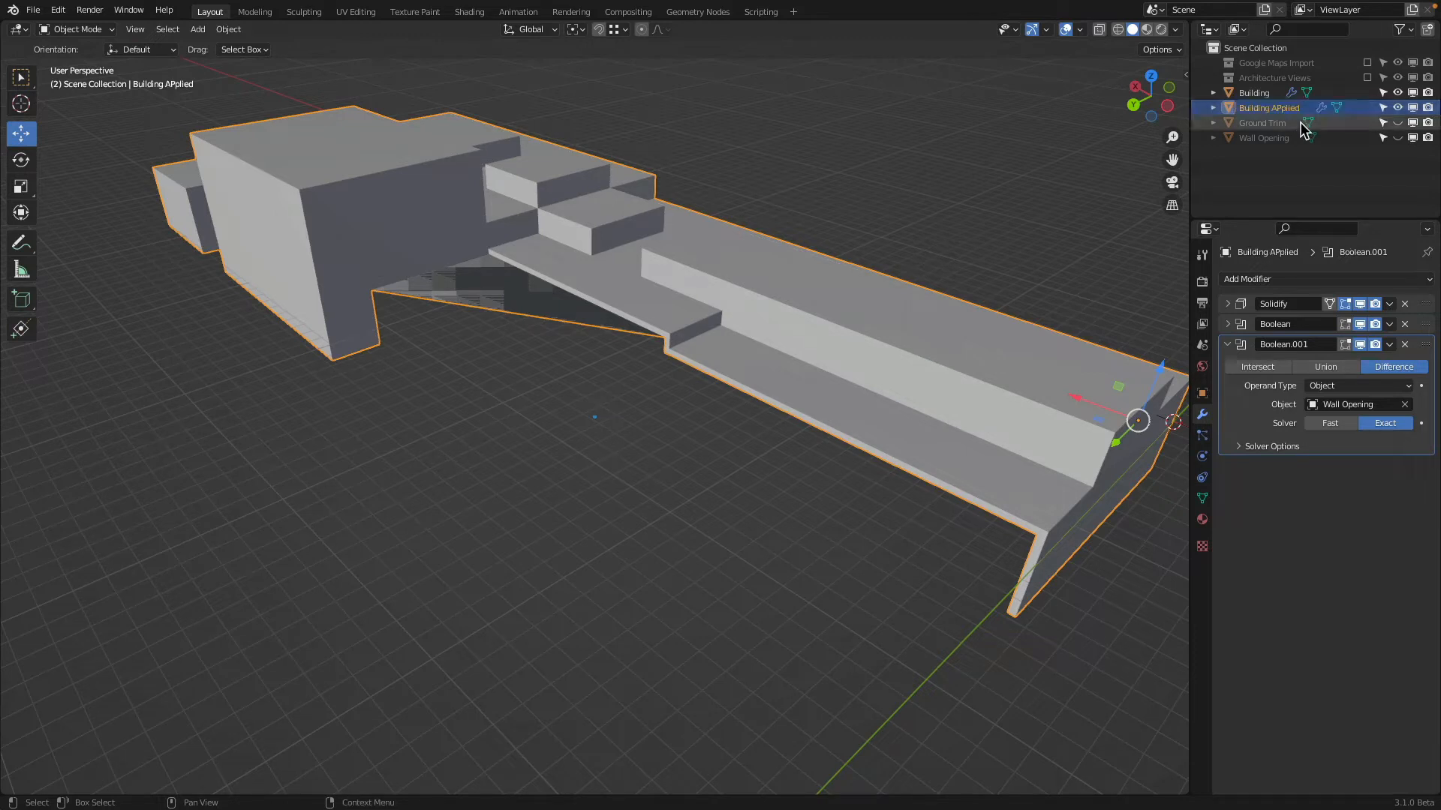
Apply the Solidify and both Boolean modifiers on Building APplied, and hide the original Building to inspect the applied copy
left_click(1390, 304)
left_click(1388, 321)
left_click(1390, 304)
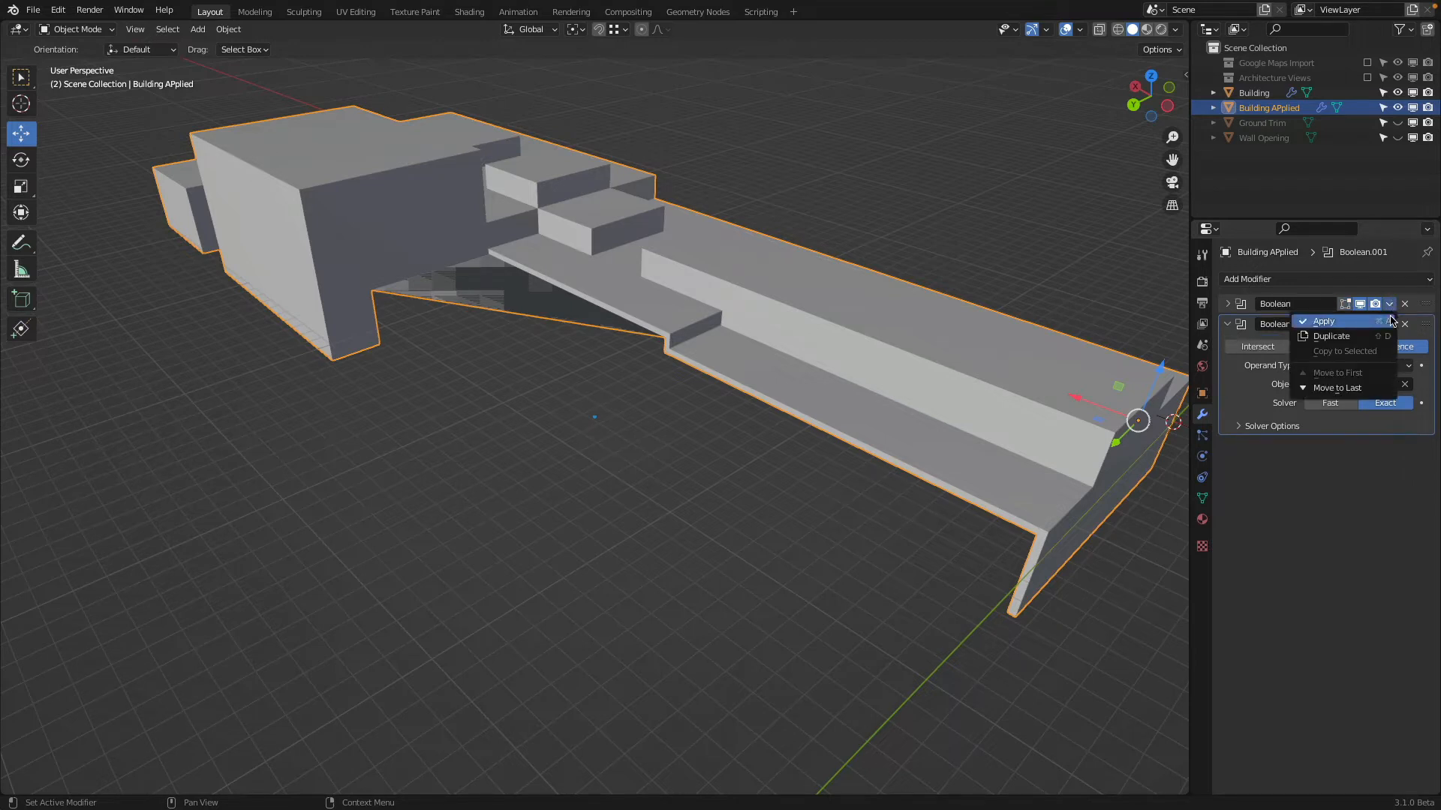
left_click(1388, 321)
left_click(1389, 304)
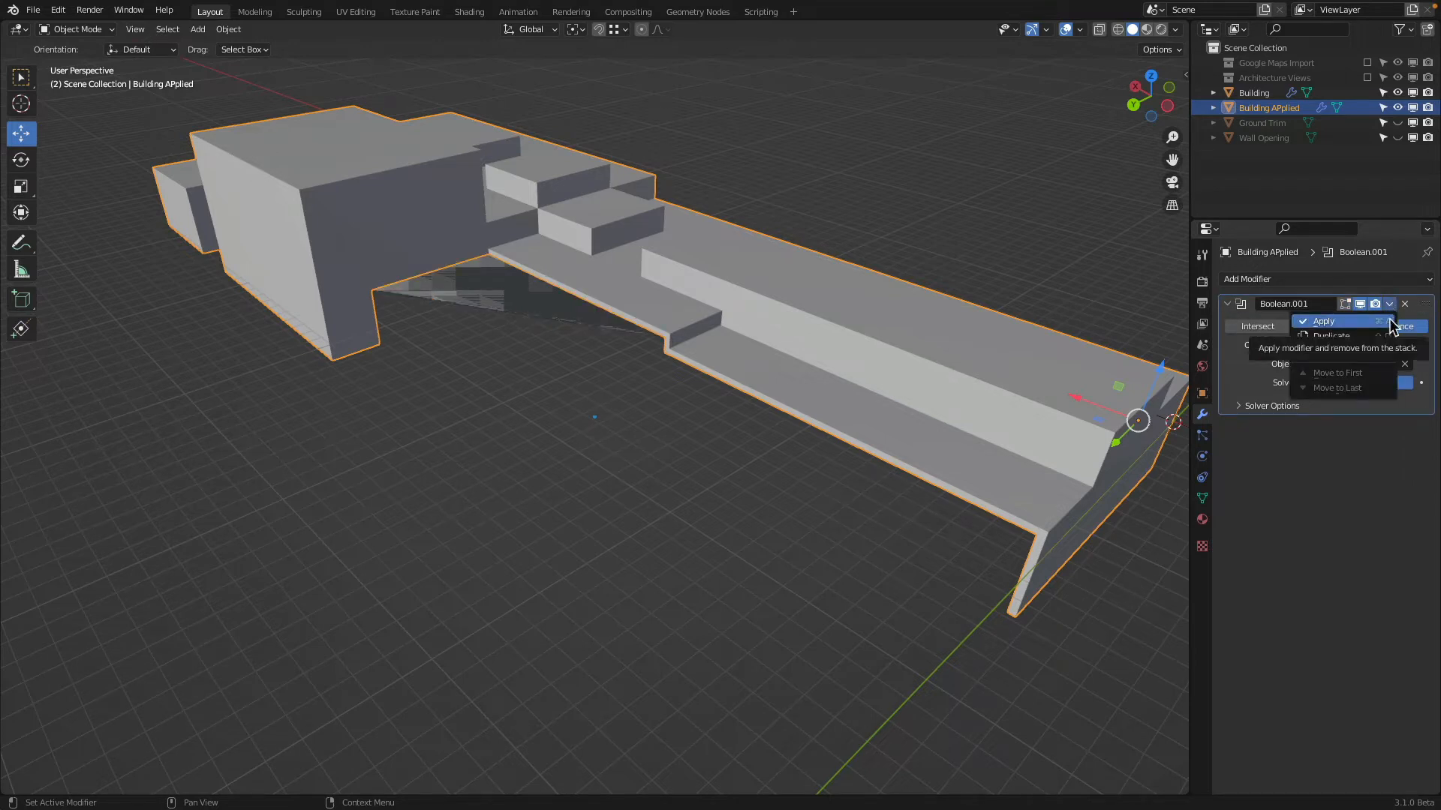
left_click(1389, 321)
left_click(1397, 92)
middle_click_drag(825, 322, 810, 379)
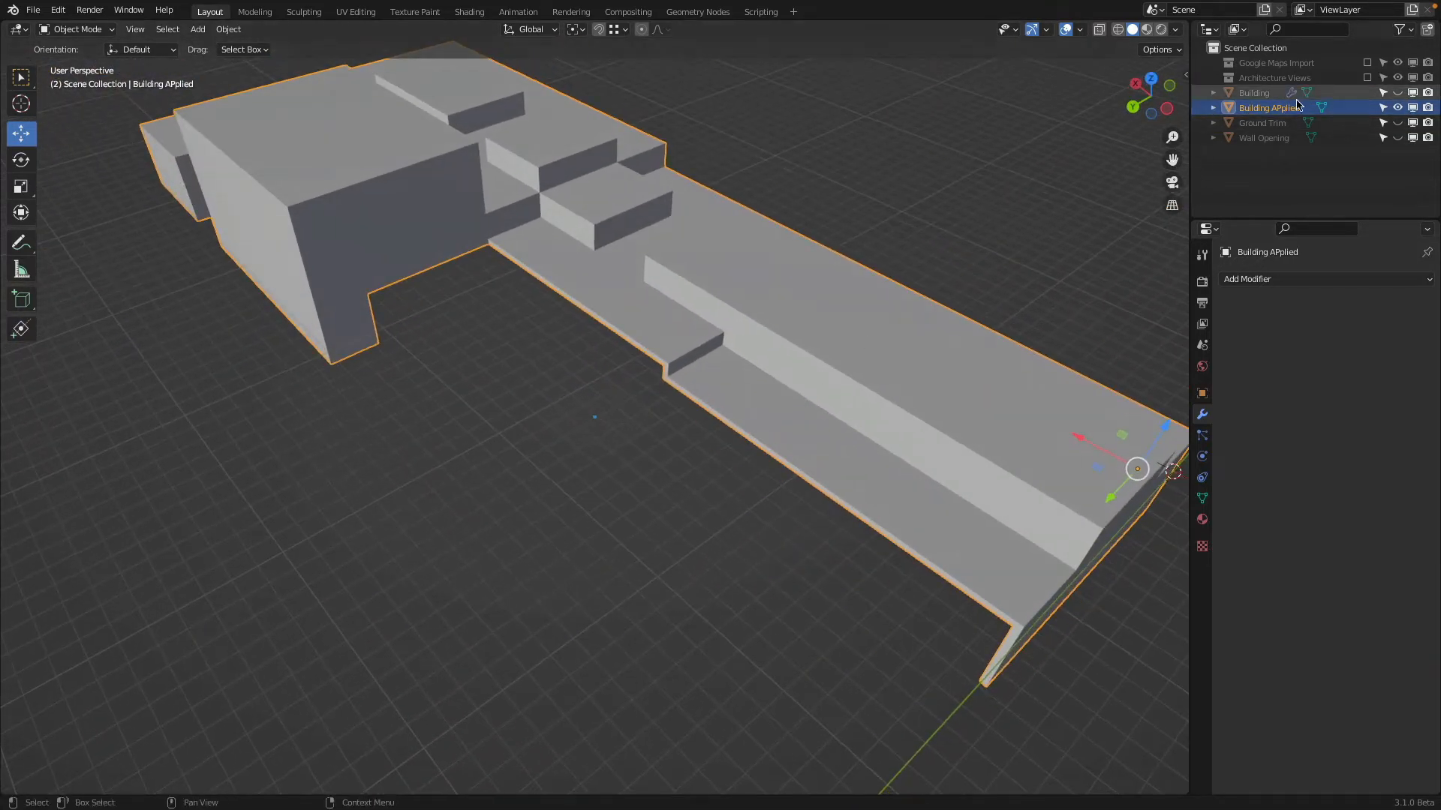
Delete the Building APplied copy and unhide the original Building
key("x")
left_click(875, 263)
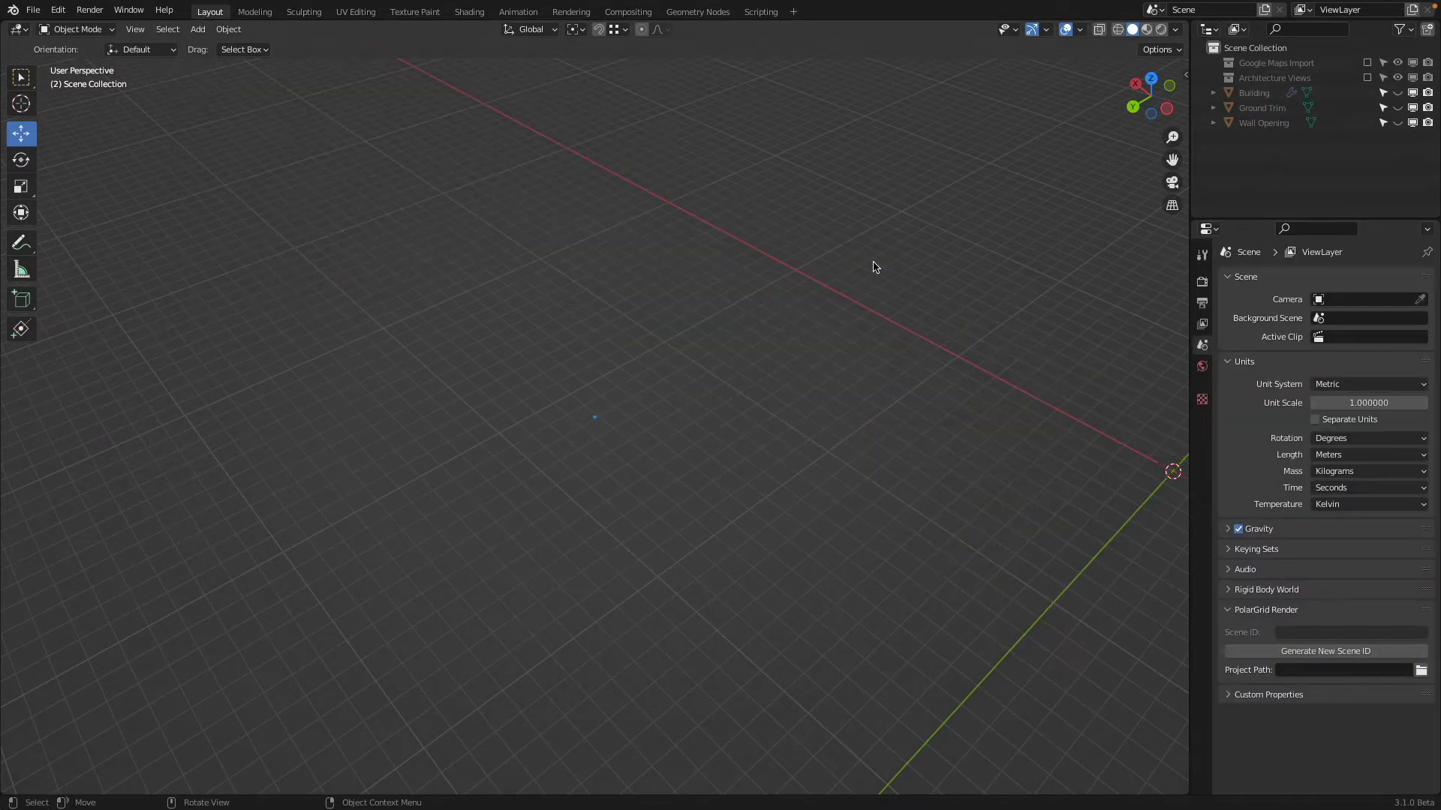
left_click(1397, 92)
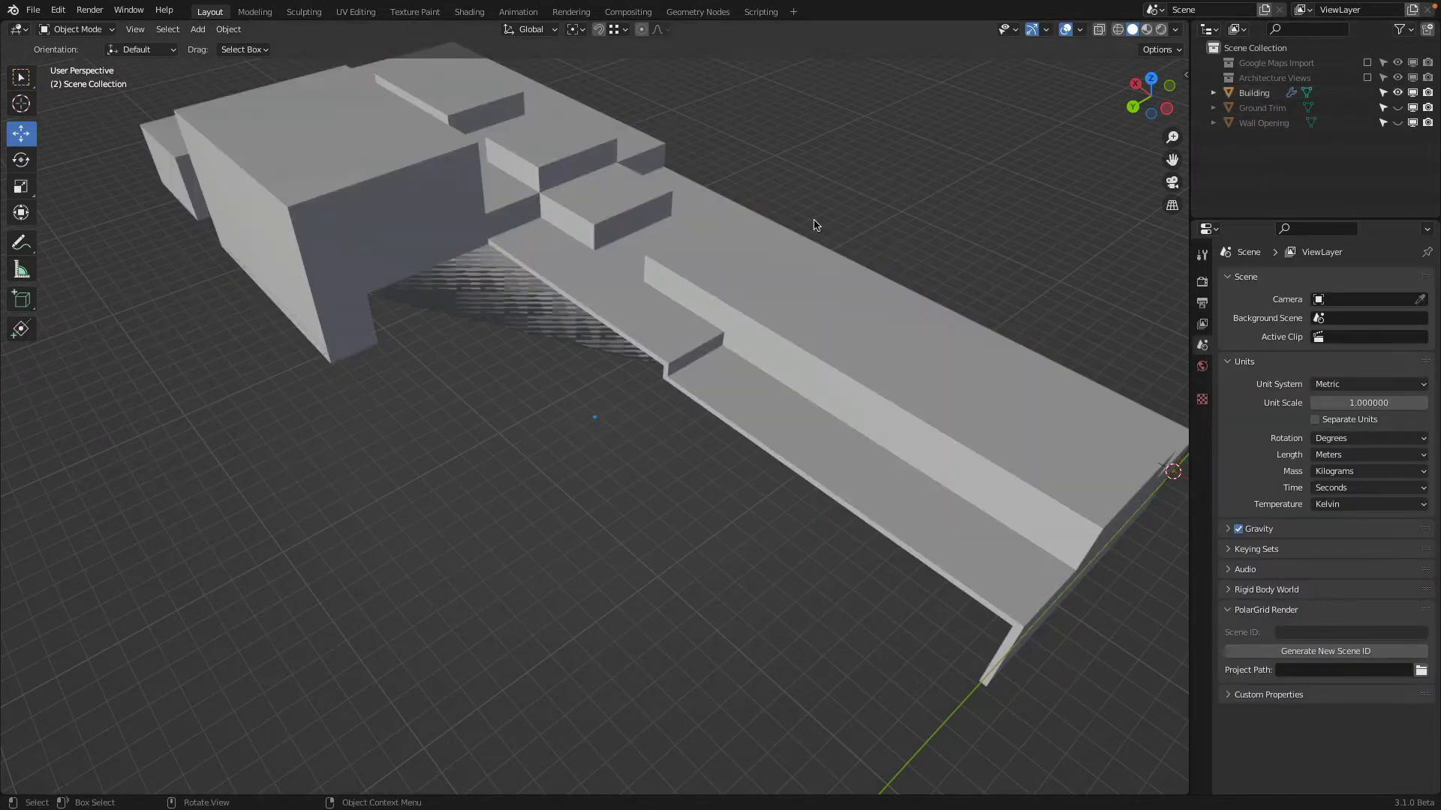
Turn off the viewport display of the Building's first Boolean modifier and look at the building from below
left_click(753, 259)
middle_click_drag(877, 328, 781, 304)
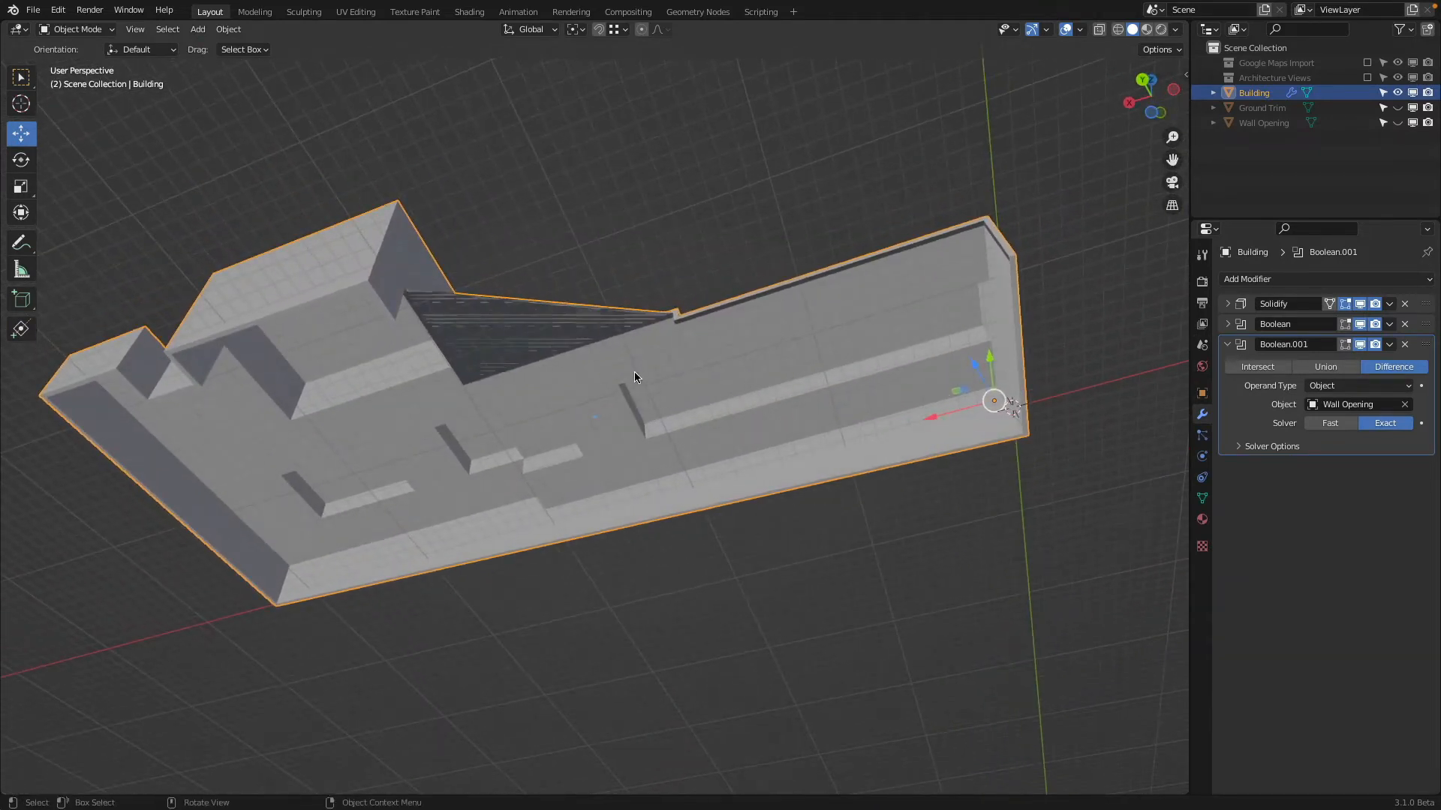
left_click(1360, 323)
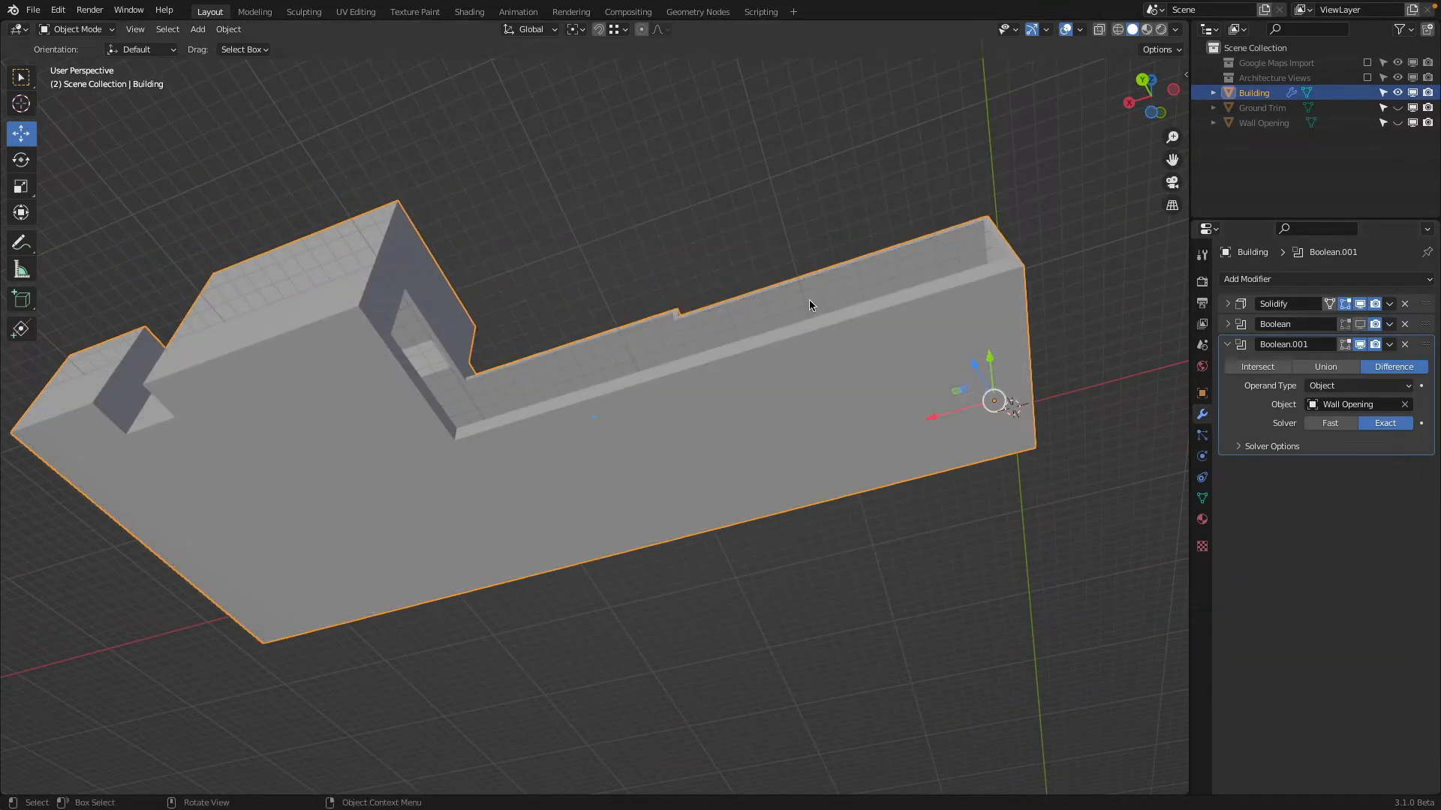
middle_click_drag(809, 303, 720, 286)
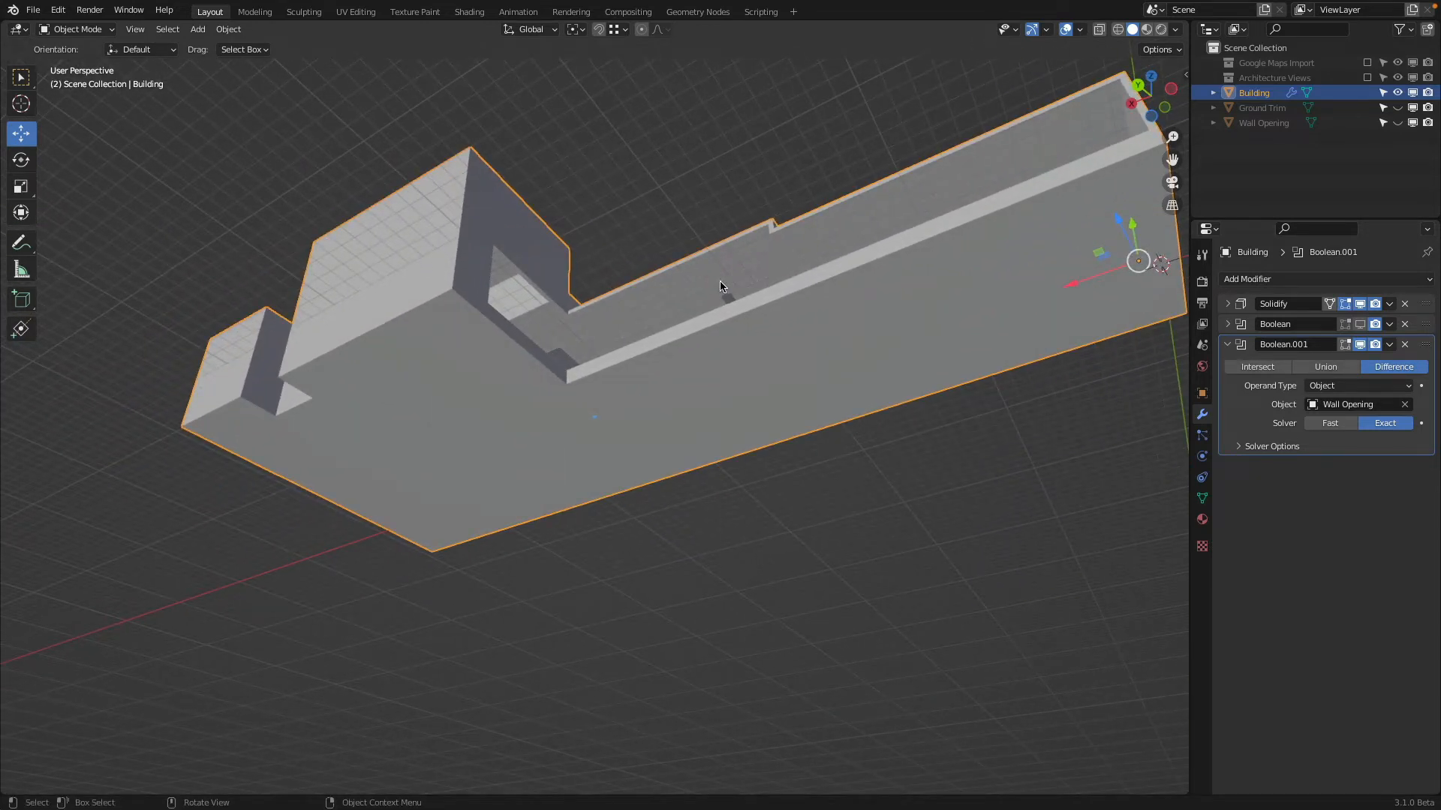
Unhide the Wall Opening object, keeping Ground Trim hidden, and bring its underside into view
left_click(1398, 108)
middle_click_drag(909, 176, 907, 241)
left_click(1397, 108)
left_click(1398, 123)
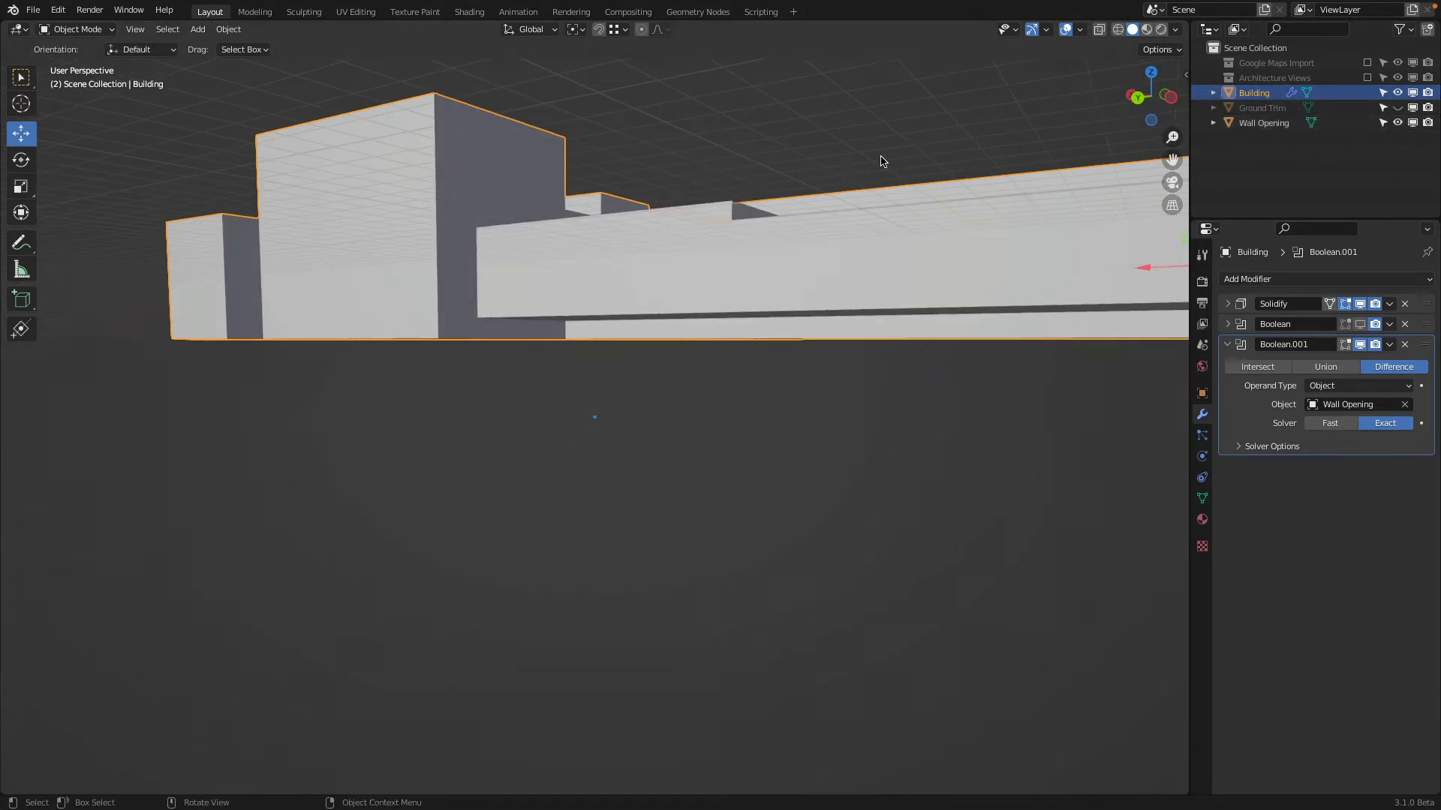
middle_click_drag(885, 161, 910, 87)
Move the two bottom faces of Wall Opening down about 2.7 m along Z, and hide the object again
left_click(642, 292)
key("Tab")
left_click(650, 309)
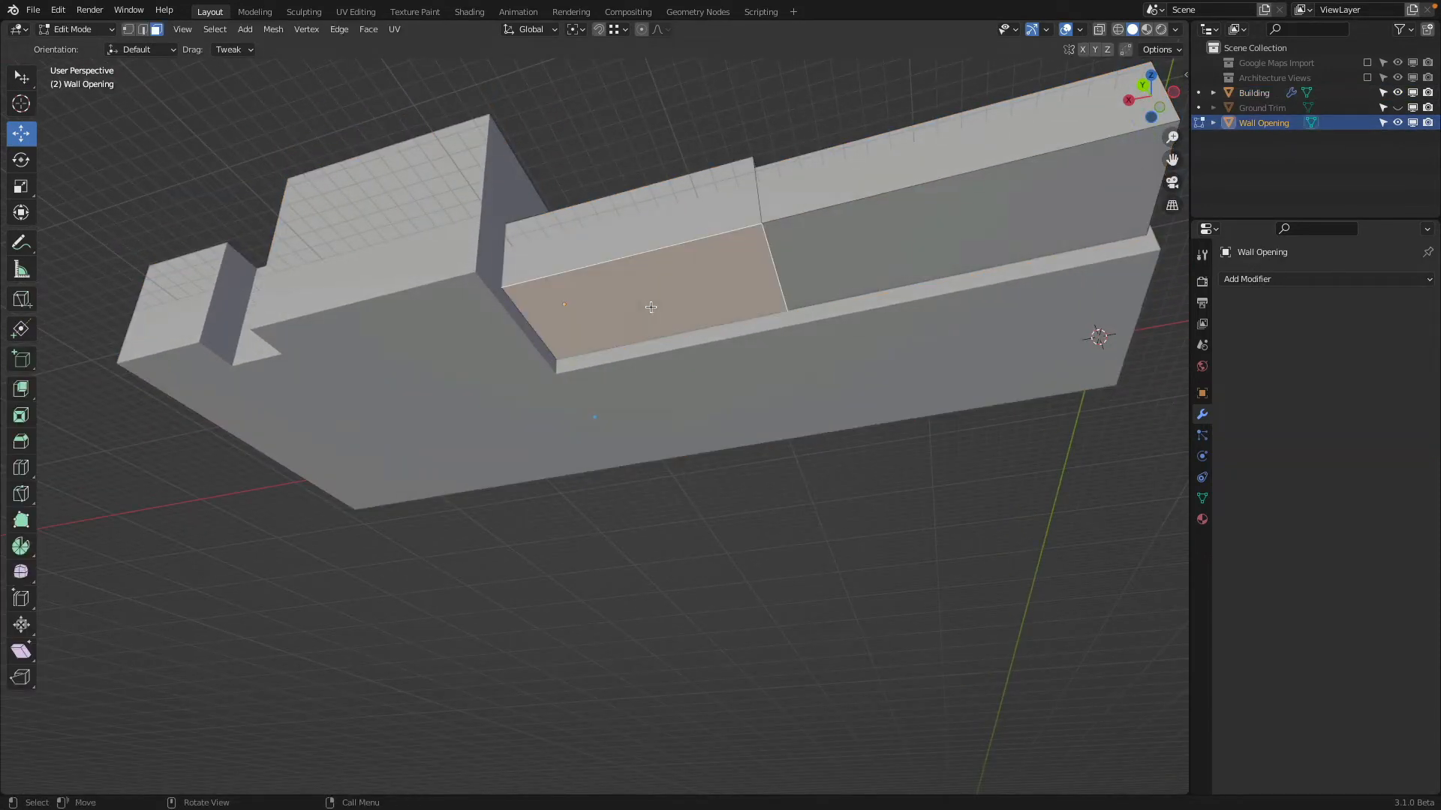
left_click(809, 273, "shift")
middle_click_drag(804, 263, 968, 300)
key("g")
key("z")
left_click(789, 282)
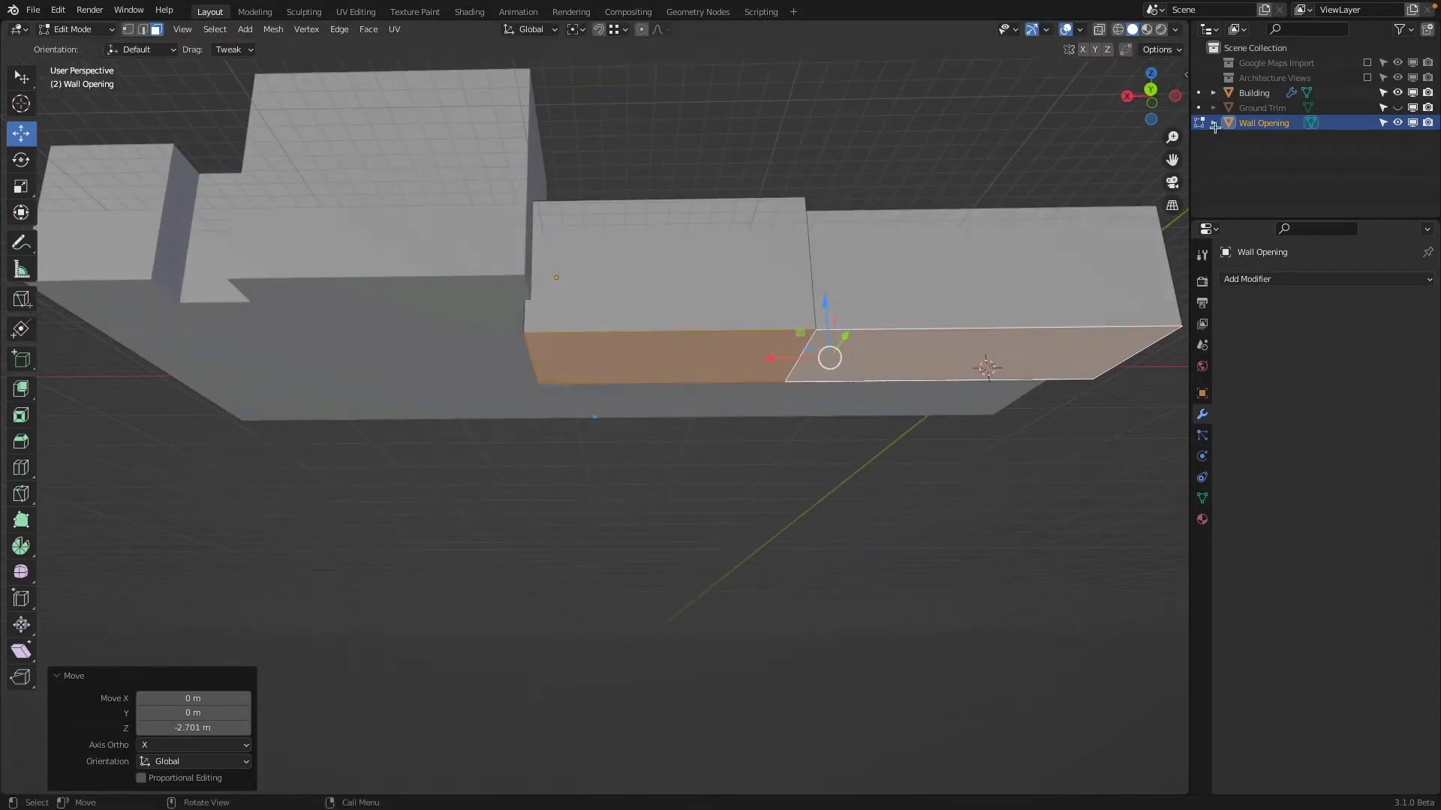
left_click(1397, 123)
key("Tab")
middle_click_drag(900, 222, 686, 335)
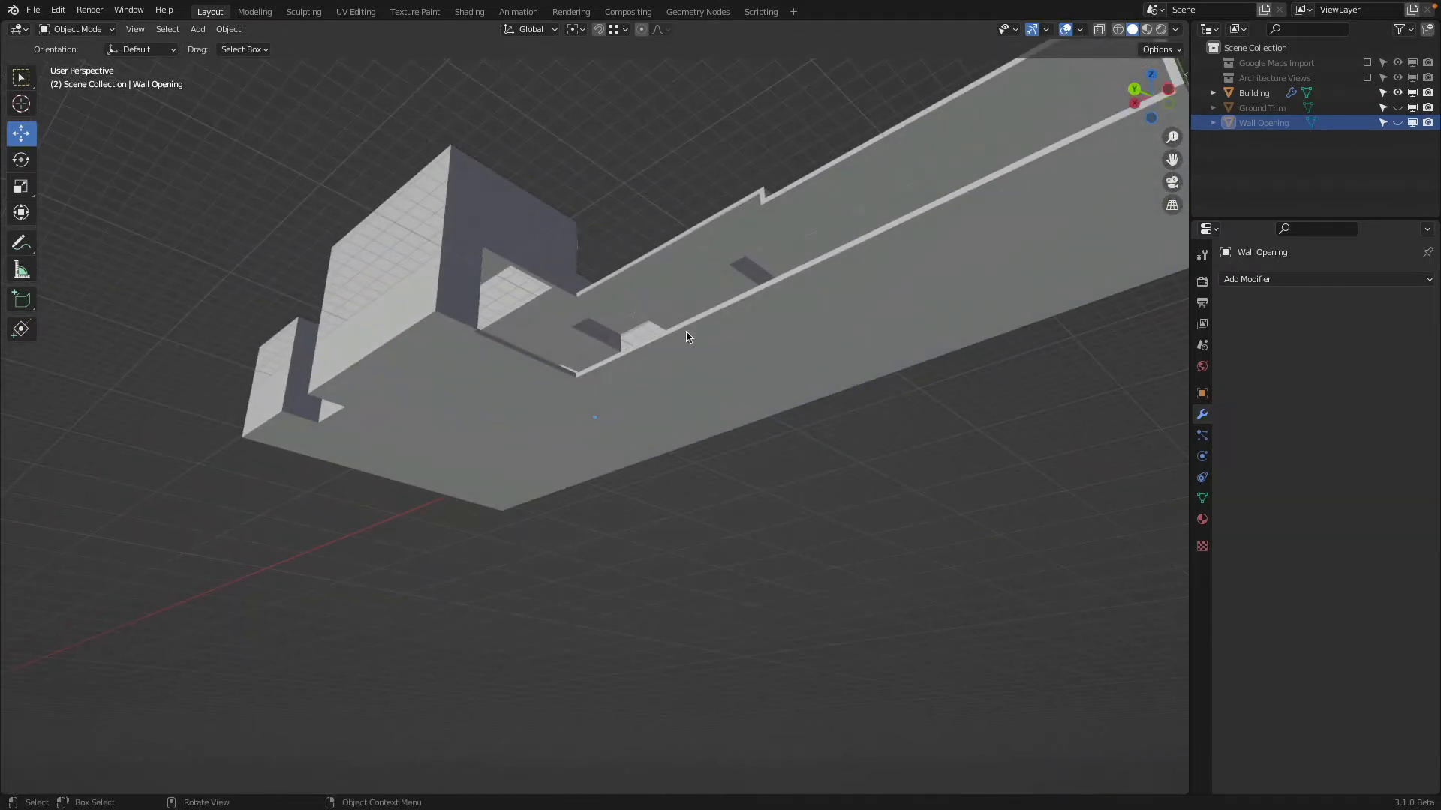
Open the bottom of the Building mesh by deleting the two inner edges that divide its underside faces
left_click(550, 387)
middle_click_drag(550, 387, 540, 444)
key("Tab")
left_click(511, 336)
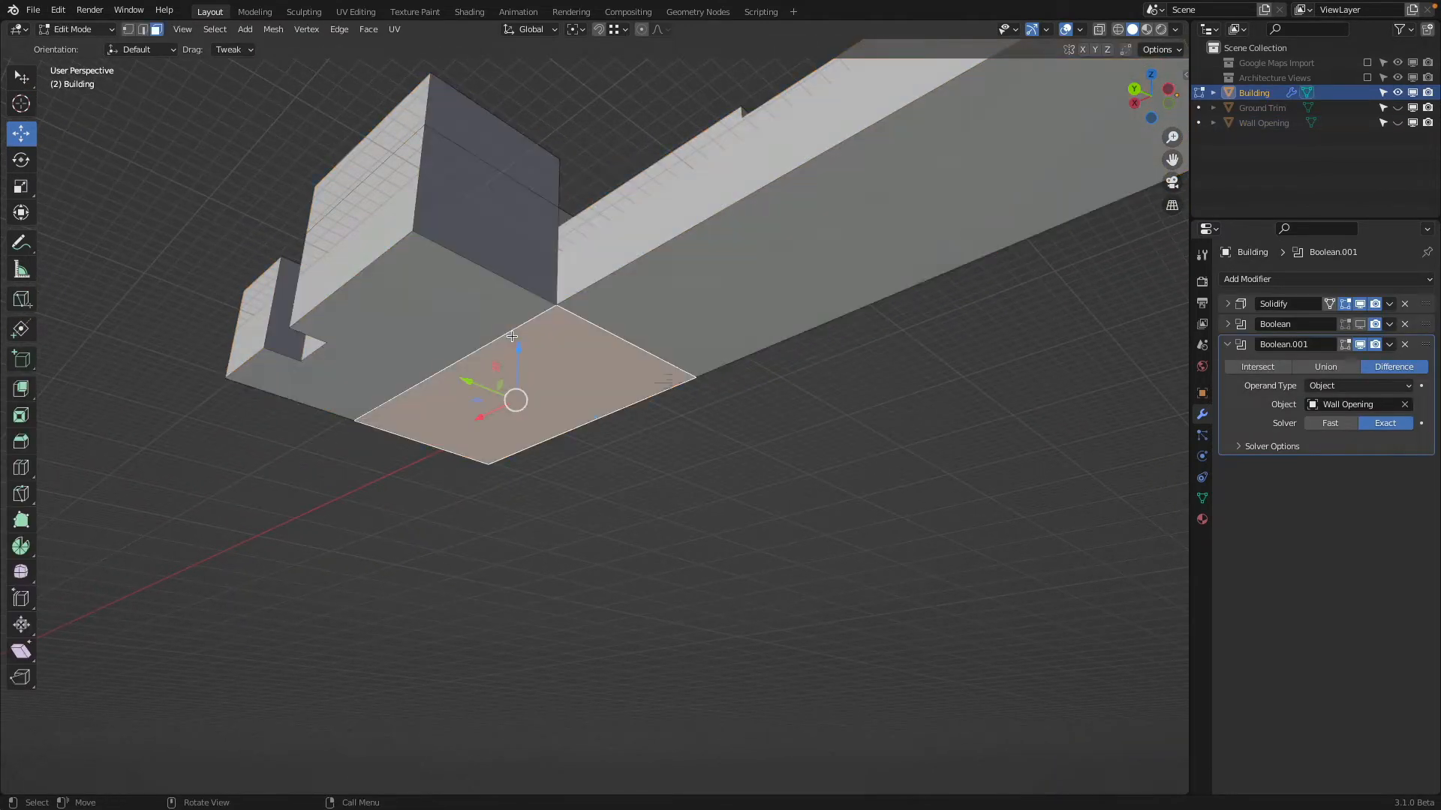
left_click(142, 30)
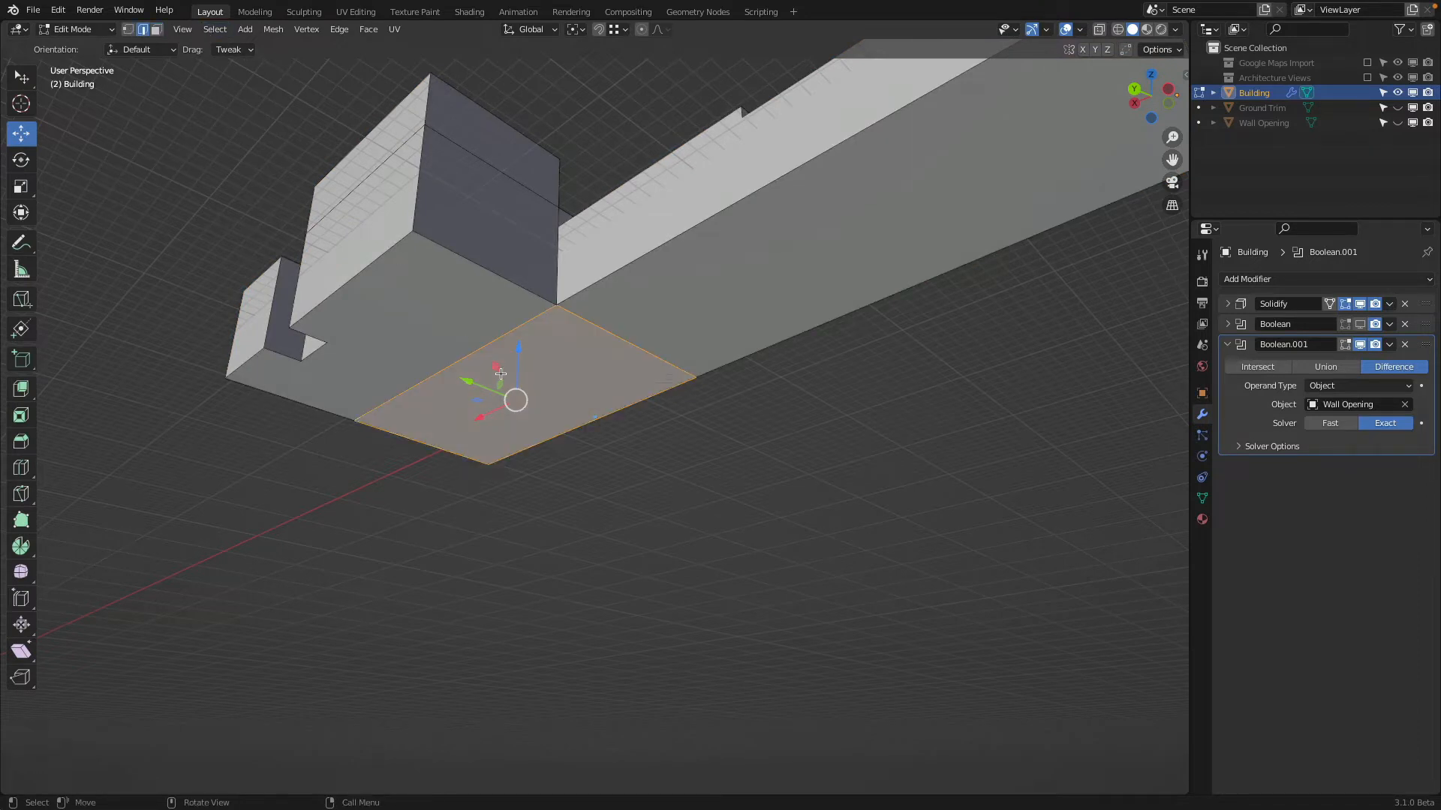
left_click(528, 317)
left_click(603, 321, "shift")
scroll(643, 328, "down", 4)
middle_click_drag(643, 328, 646, 318)
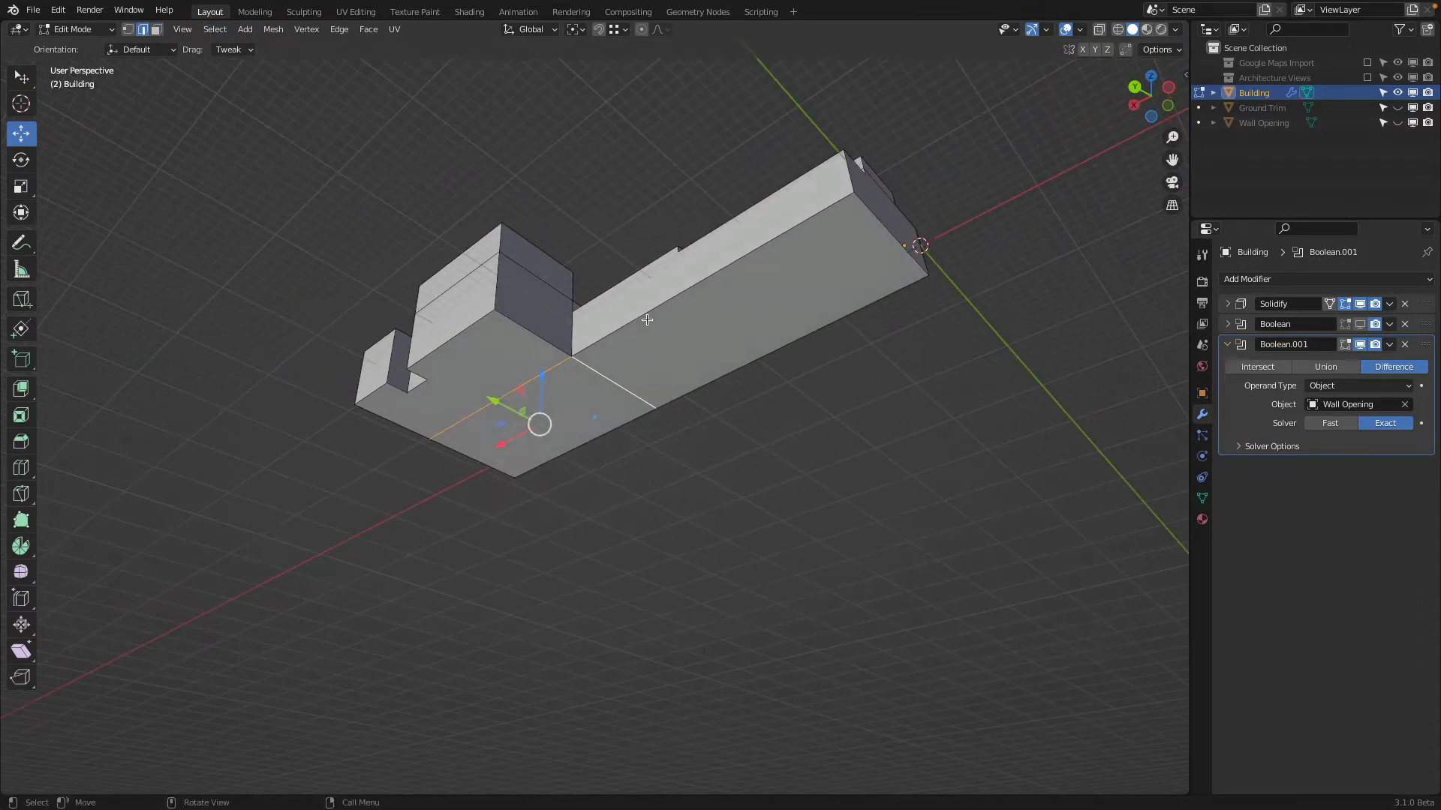
key("x")
left_click(646, 320)
scroll(590, 308, "up", 3)
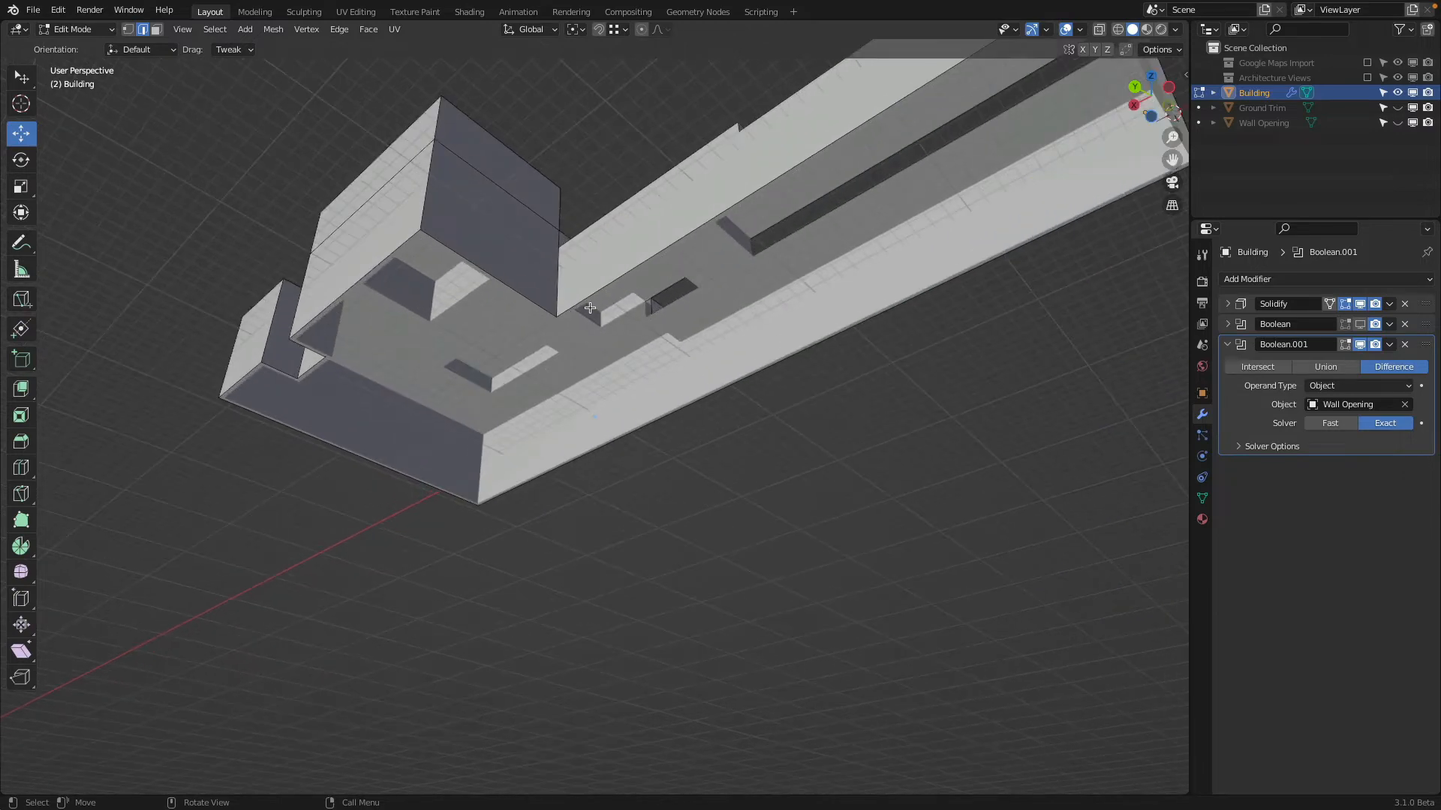
key("Tab")
Remove the first Boolean modifier from the Building and rename the remaining Boolean modifier Wall Opening
middle_click_drag(590, 292, 652, 255)
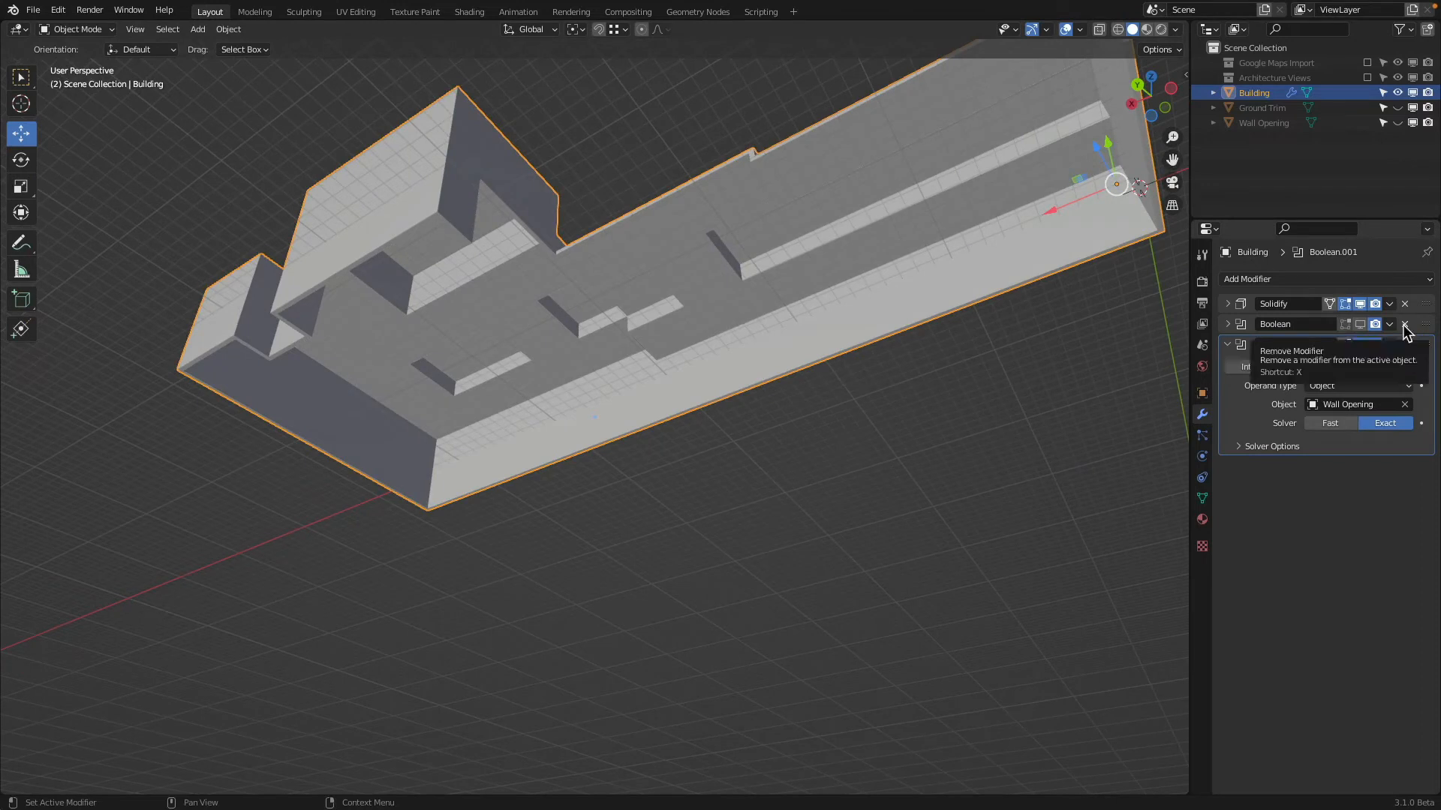
left_click(1404, 324)
left_click(1324, 326)
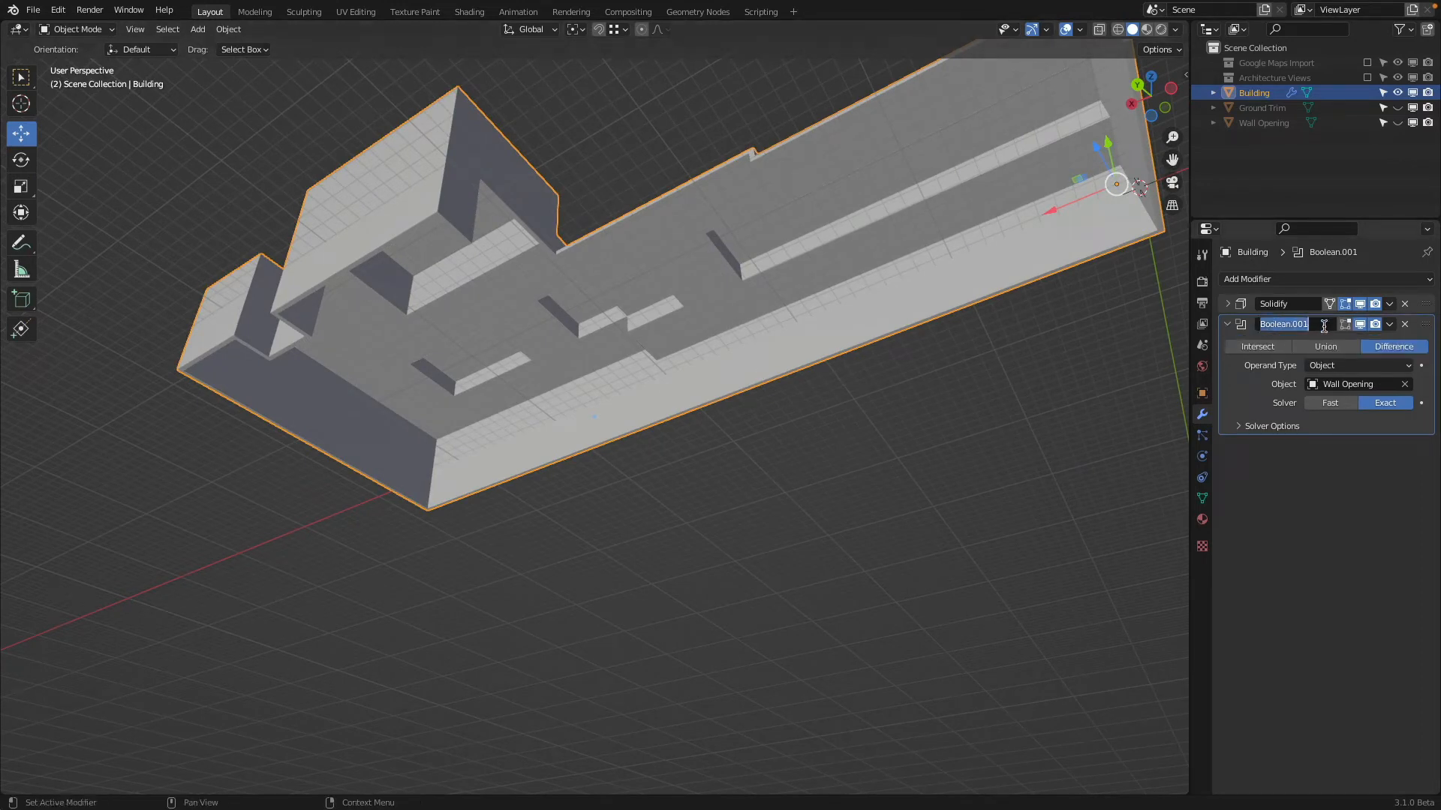
type("Wall Opening")
key("Return")
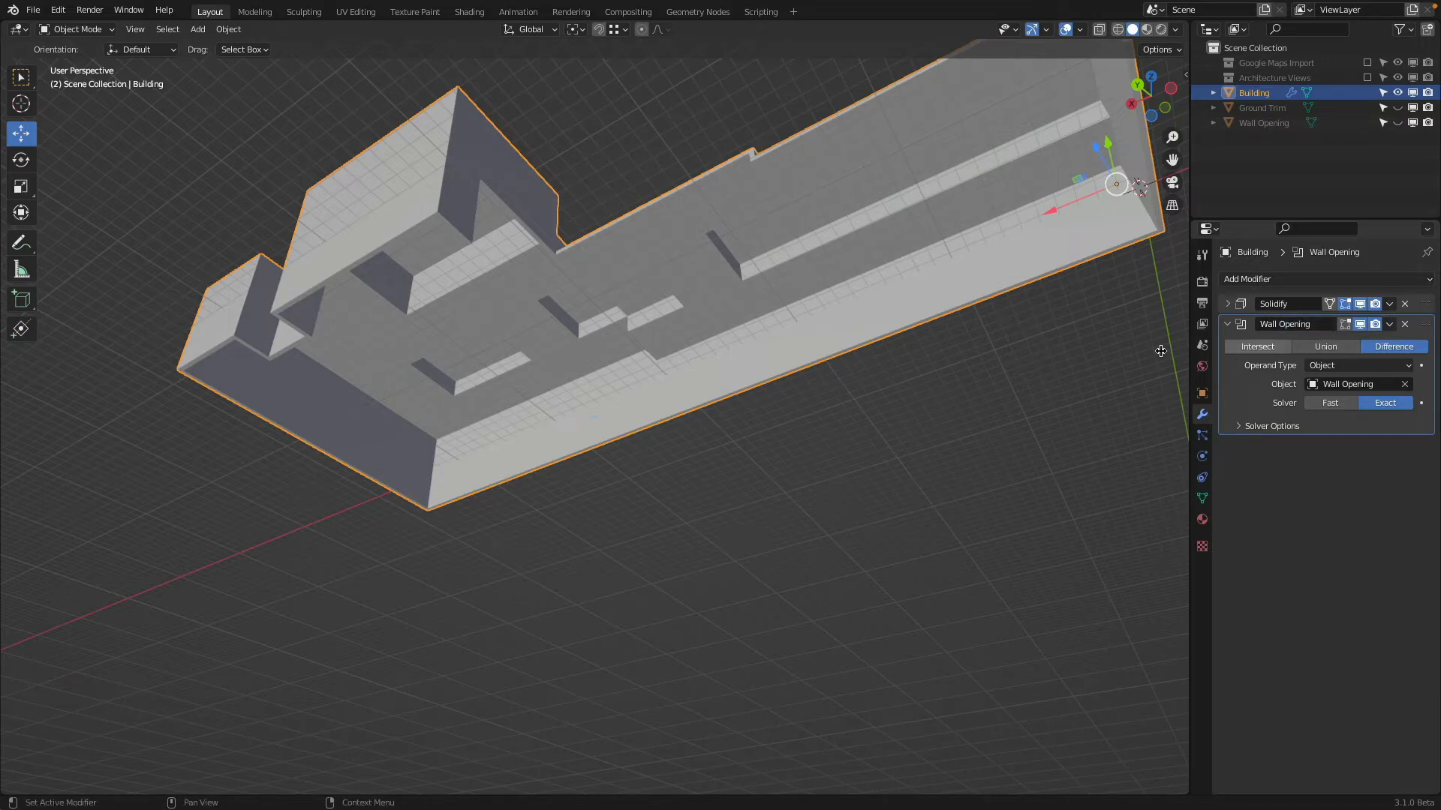
Inspect the building from several sides and turn off the viewport display of its Solidify and Wall Opening modifiers
middle_click_drag(863, 338, 670, 395)
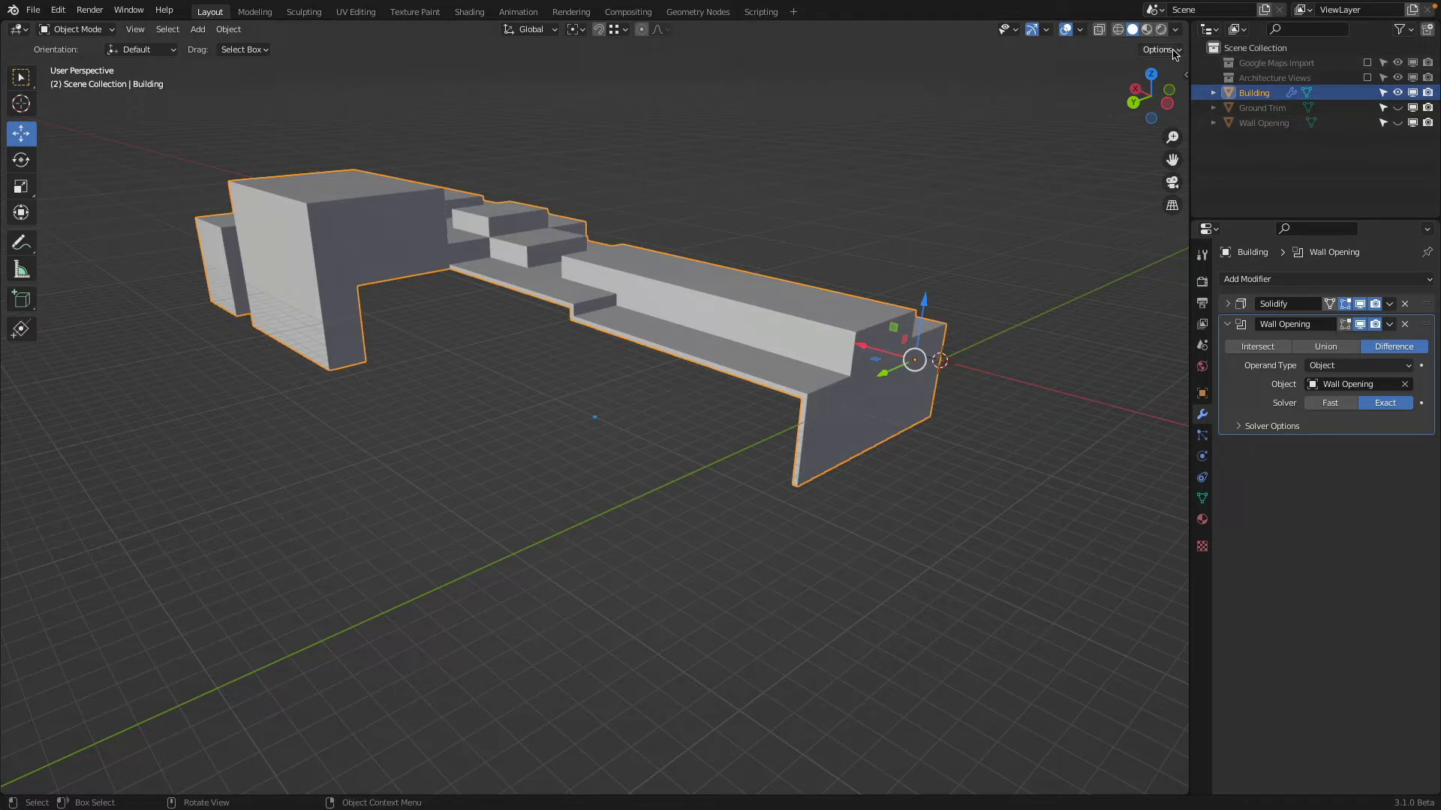
middle_click_drag(993, 363, 930, 375)
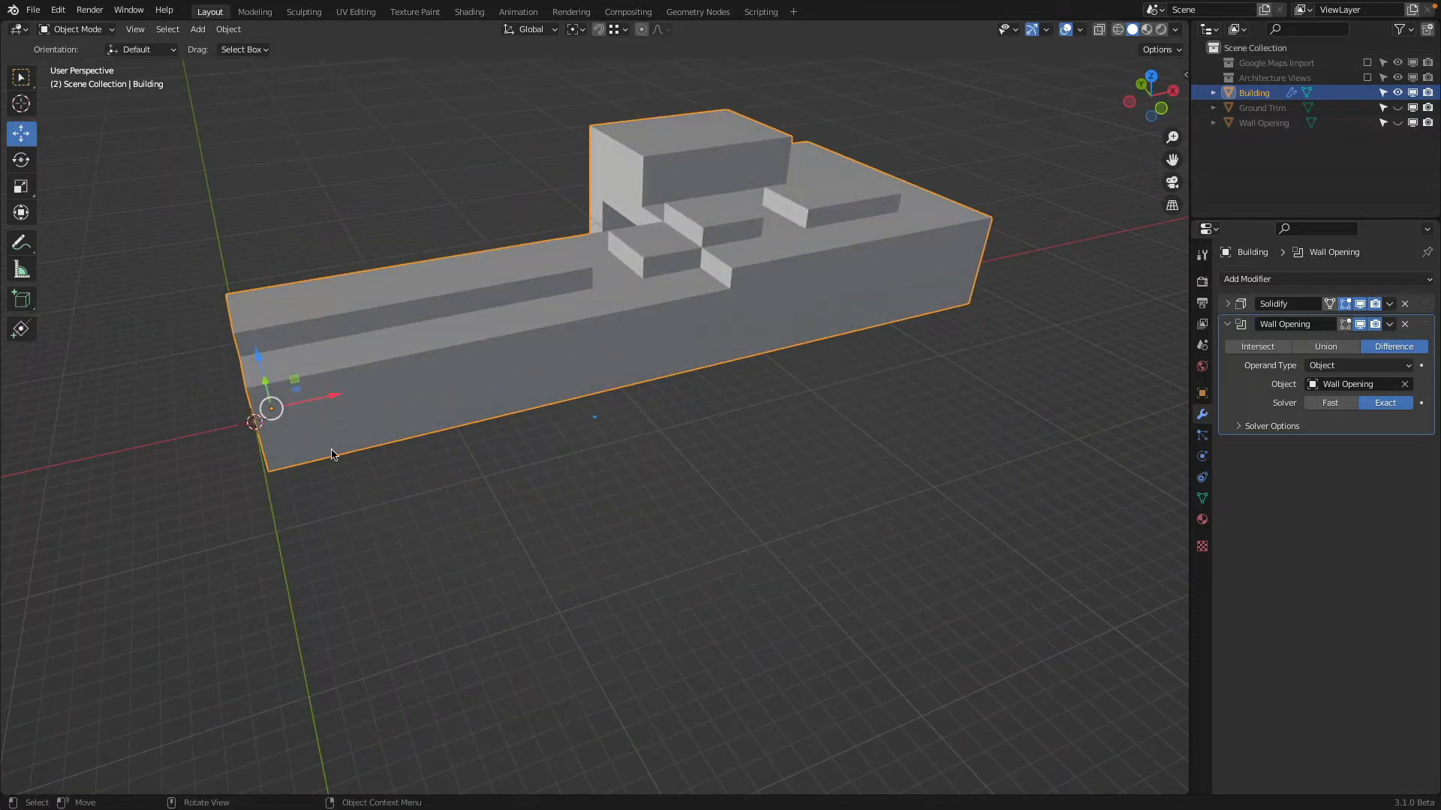
middle_click_drag(871, 338, 317, 325)
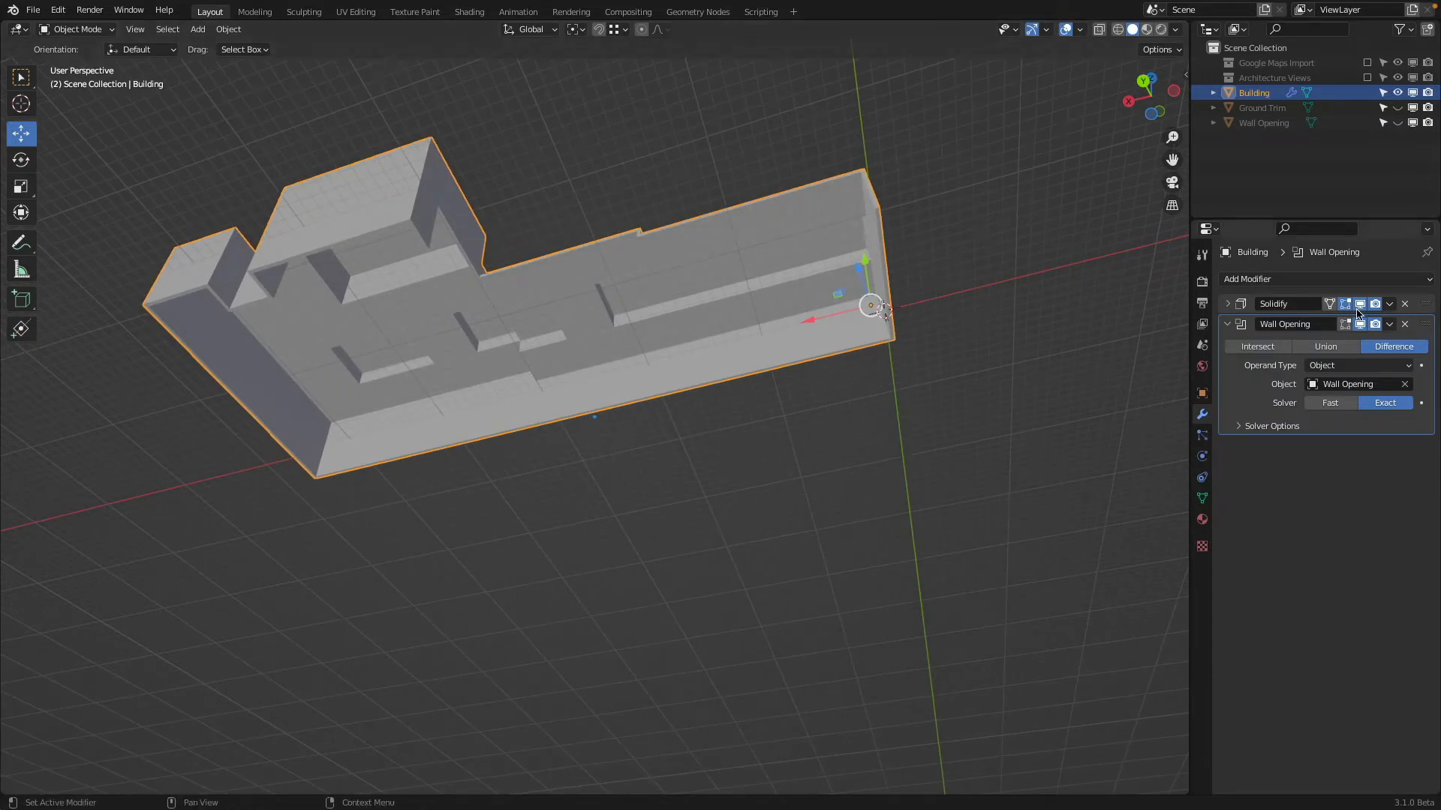
middle_click_drag(826, 448, 622, 430)
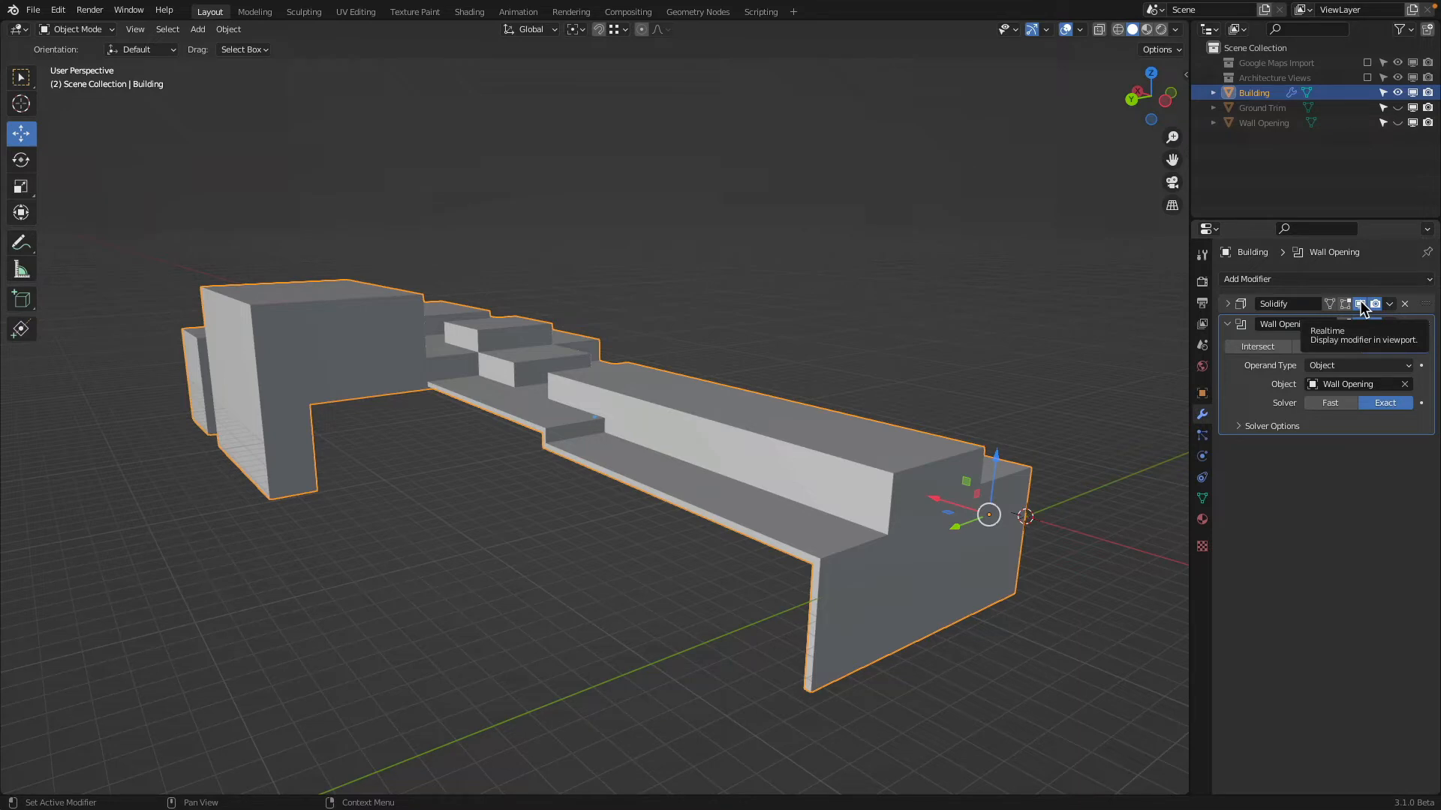
left_click(1360, 324)
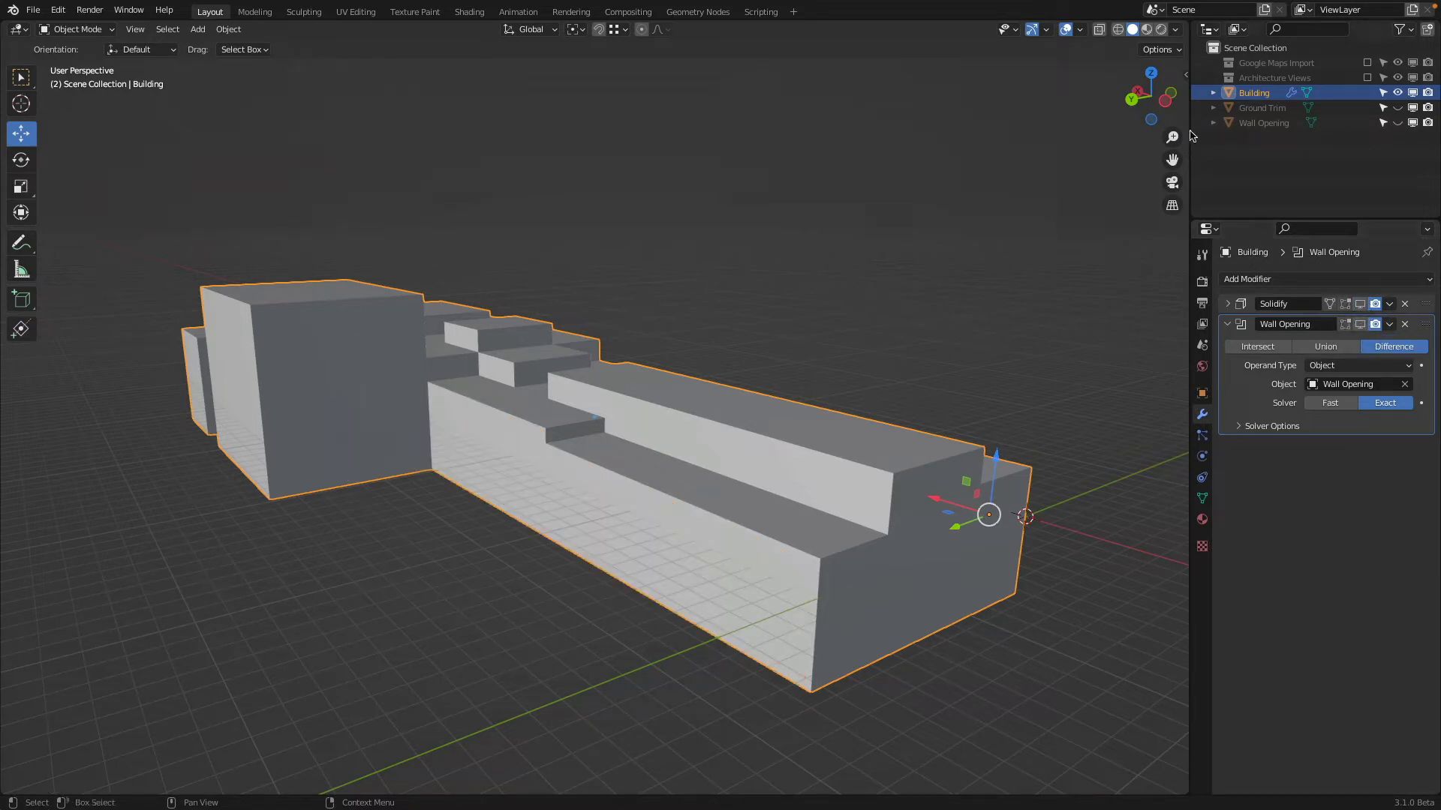
Examine how the raised roof sections' vertical edges line up in a left orthographic wireframe view, returning to solid shading
left_click(1167, 100)
left_click(1117, 29)
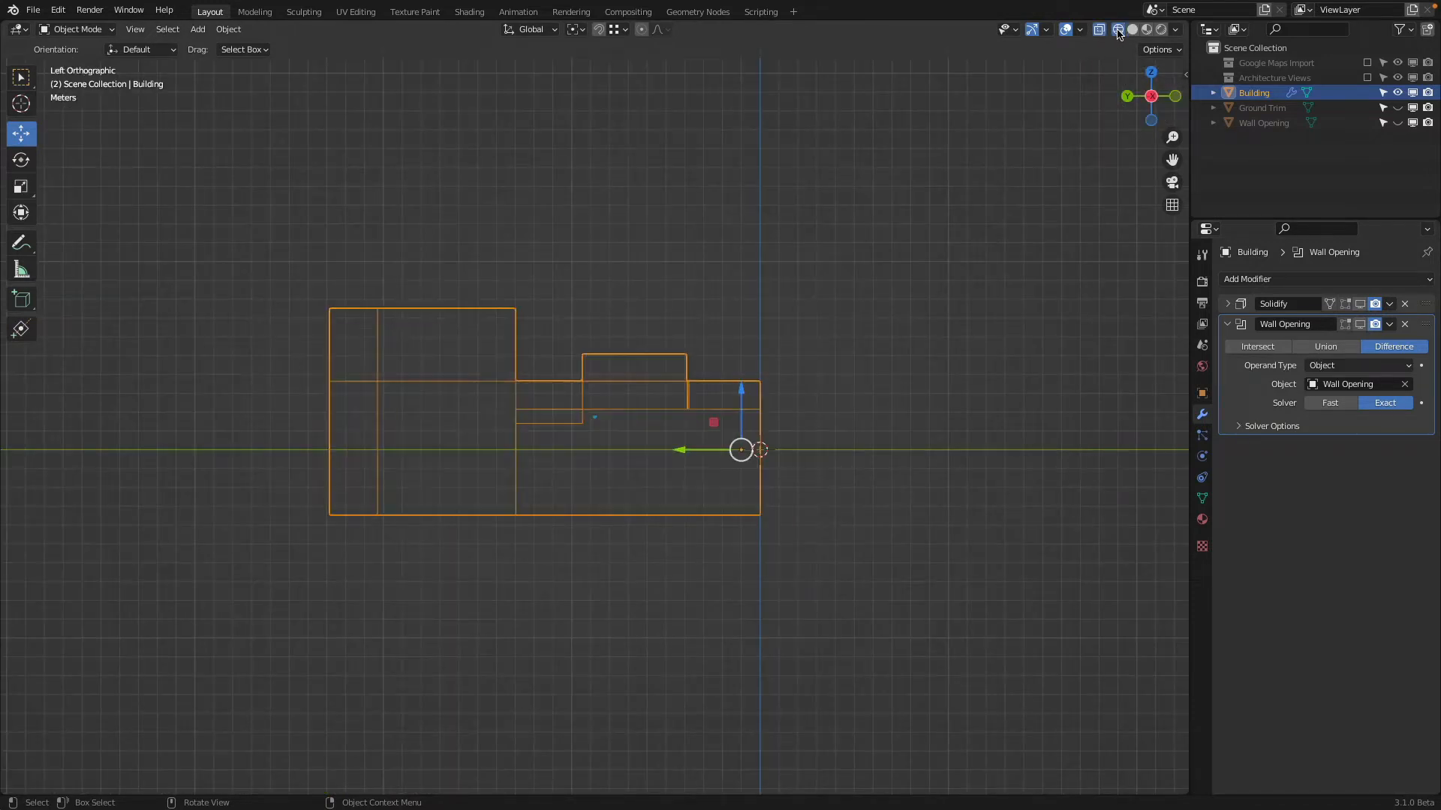
scroll(705, 242, "up", 4)
middle_click_drag(665, 251, 801, 299, "shift")
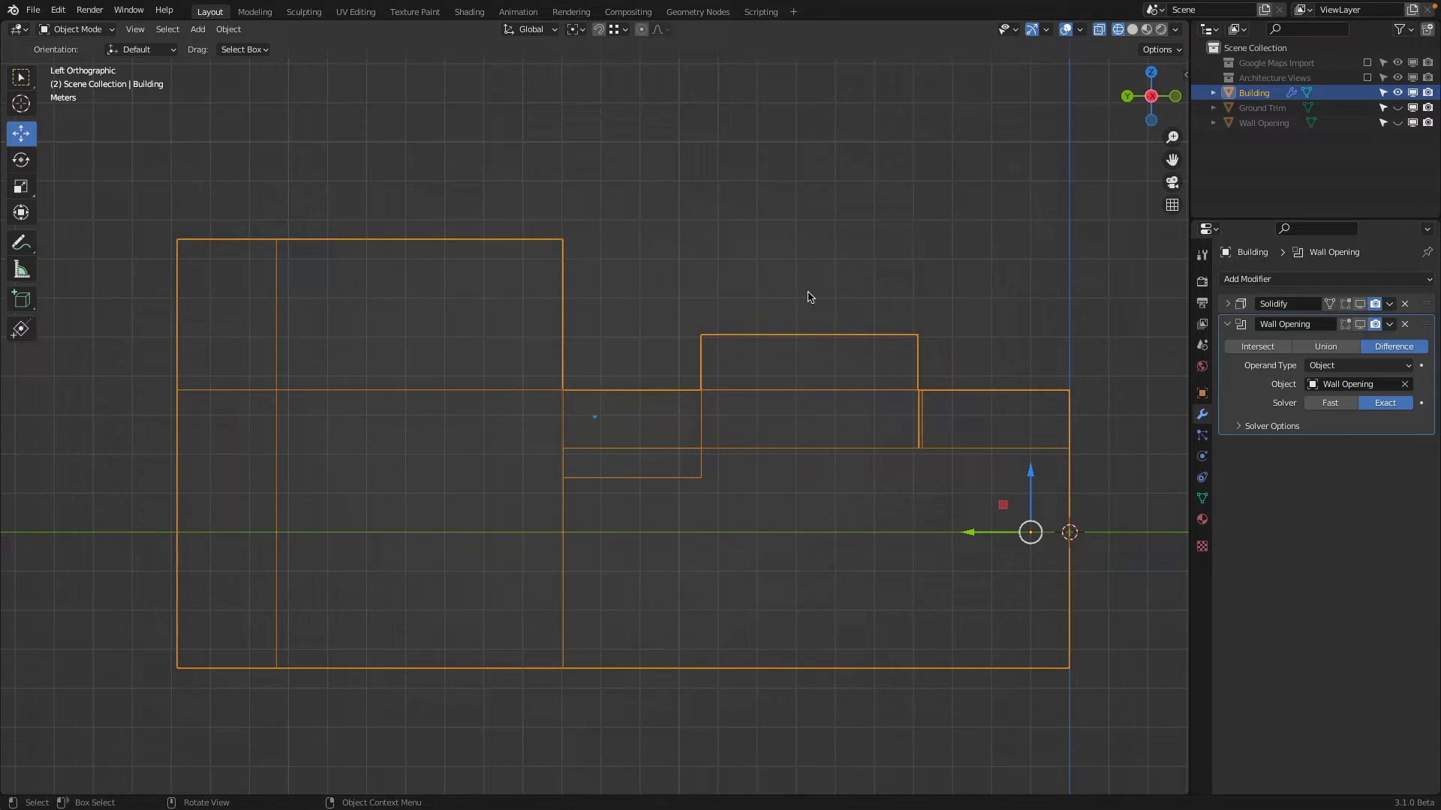
scroll(1013, 421, "up", 3)
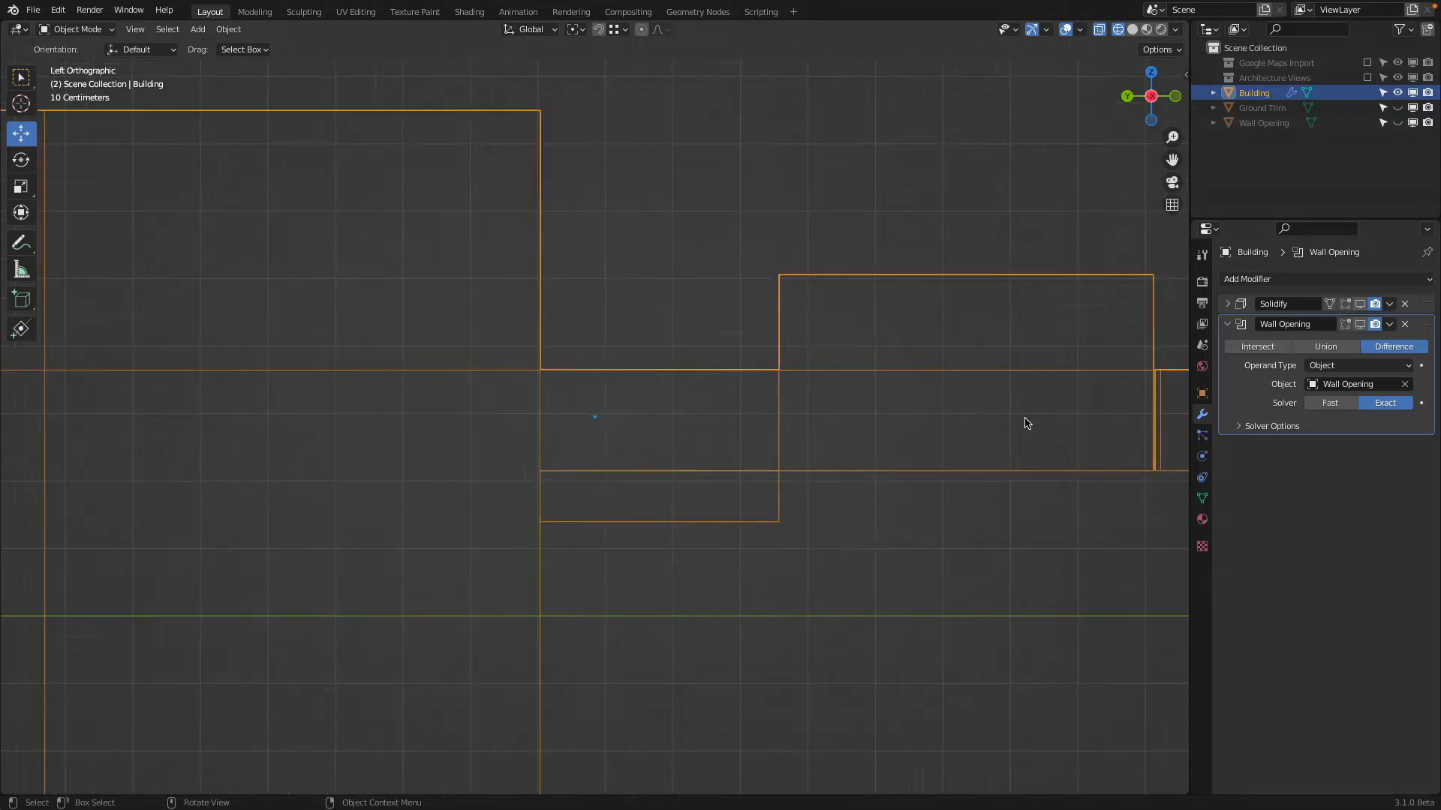
middle_click_drag(1163, 405, 664, 446, "shift")
scroll(718, 444, "up", 5)
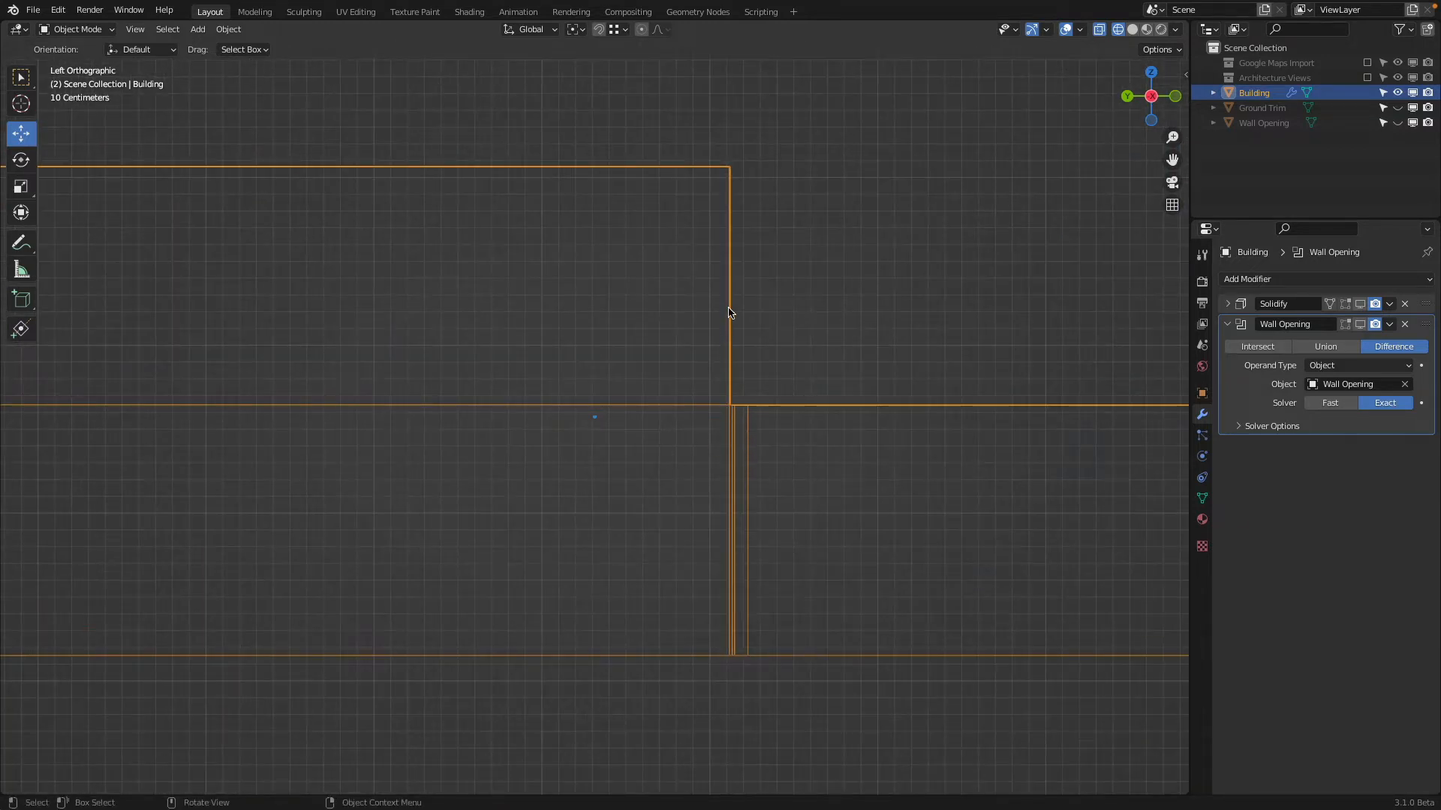
scroll(794, 335, "up", 4)
middle_click_drag(812, 476, 499, 630, "shift")
scroll(592, 528, "up", 6)
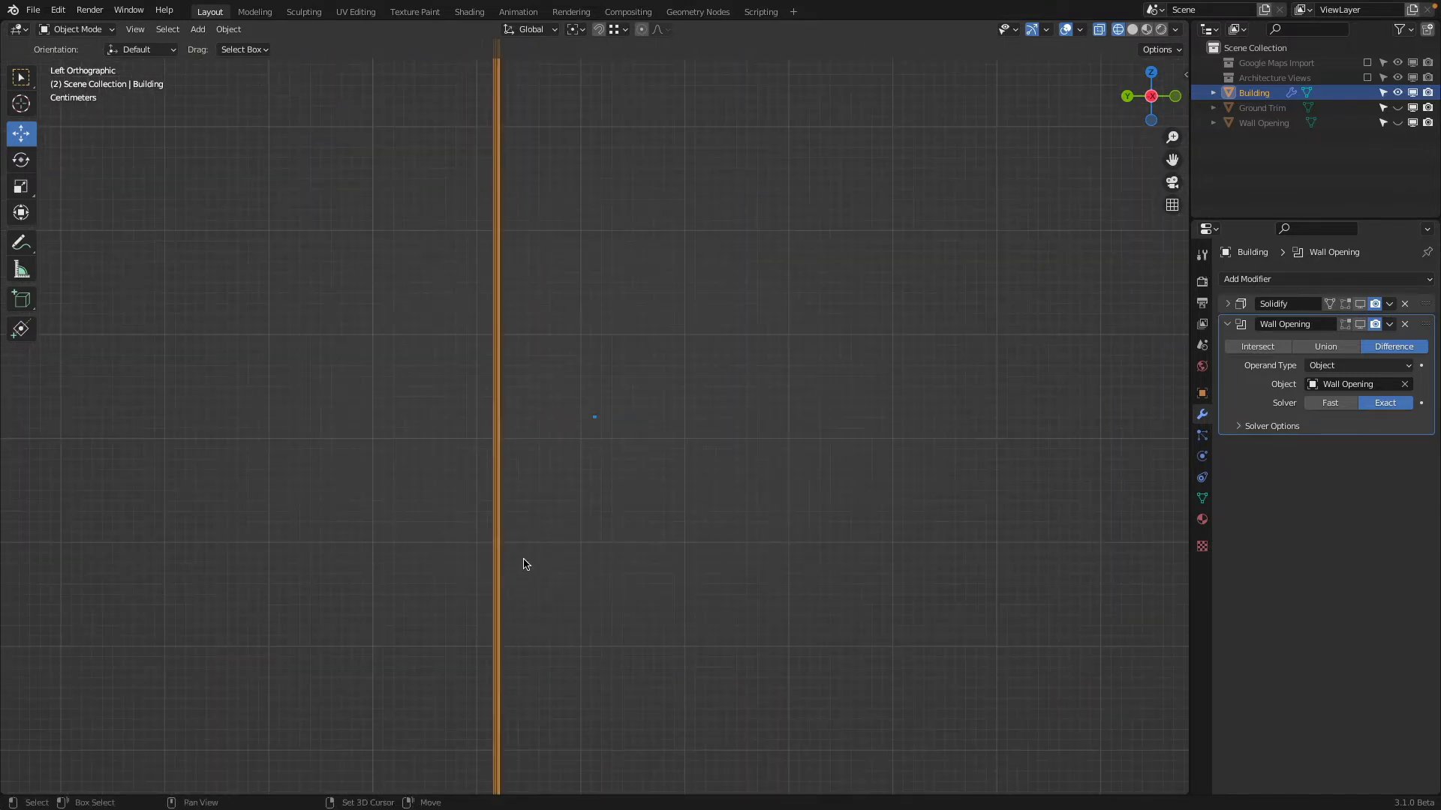
middle_click_drag(525, 566, 705, 161, "shift")
scroll(785, 398, "up", 9)
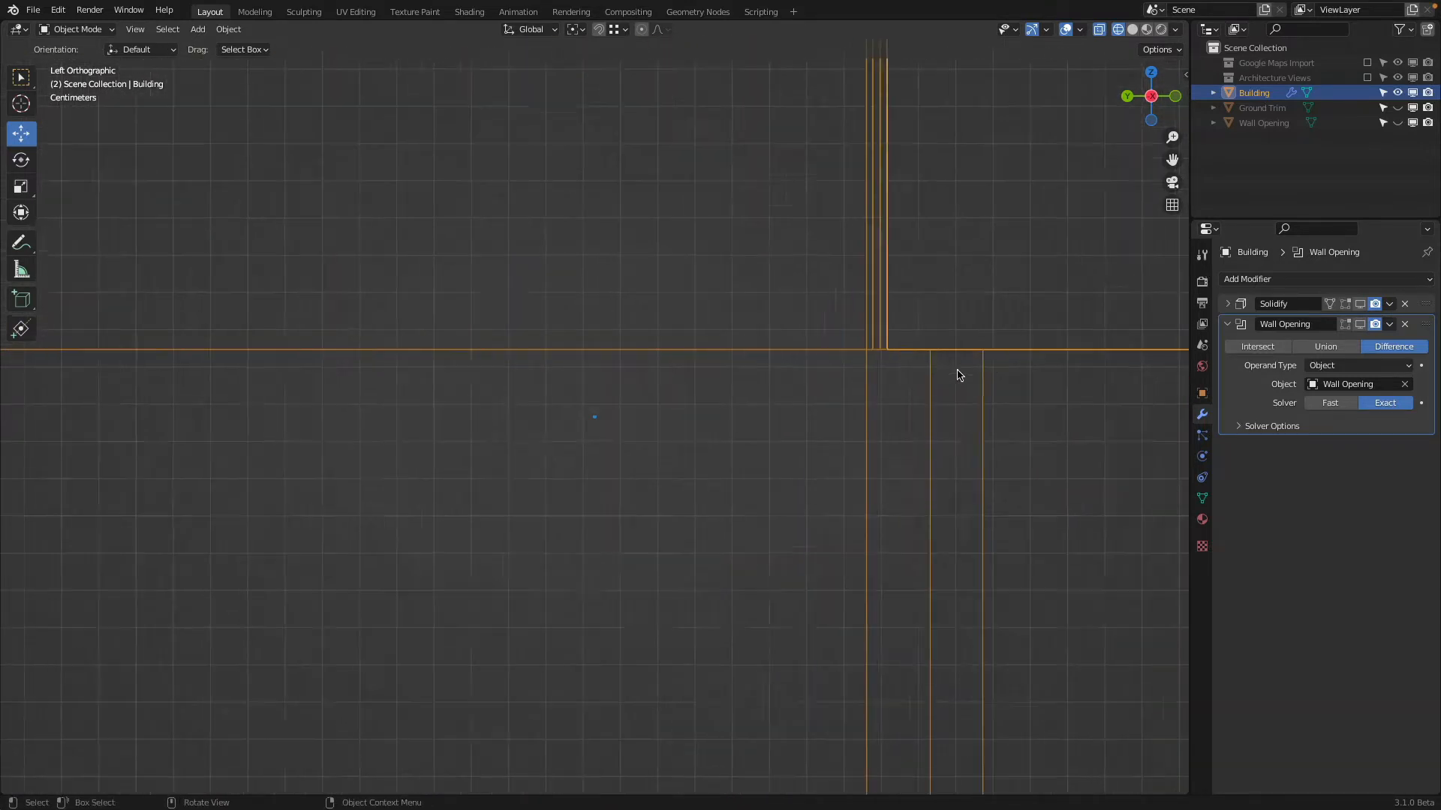
scroll(958, 367, "down", 20)
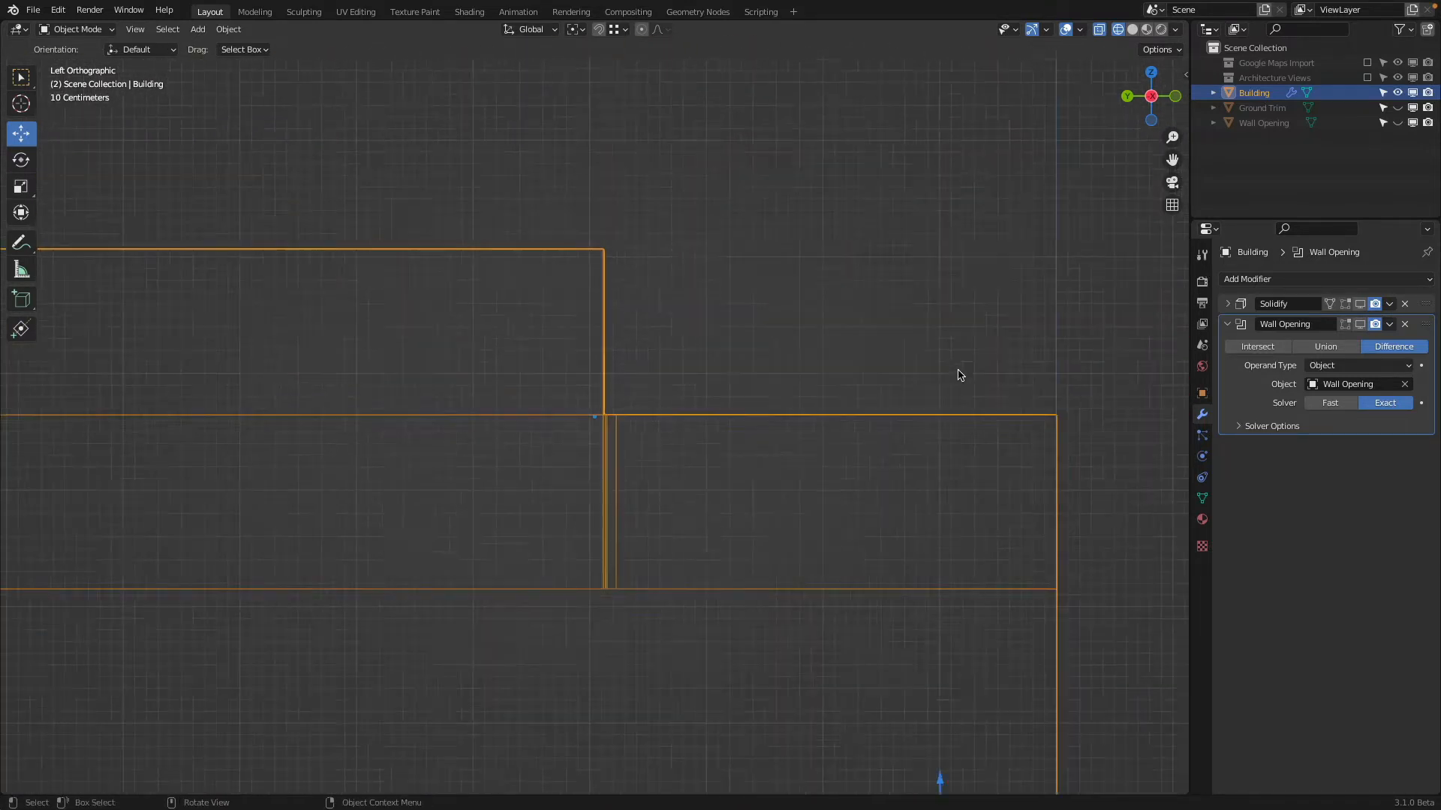
mouse_move(958, 375)
middle_mouse_down()
mouse_move(830, 418)
mouse_move(660, 444)
middle_mouse_up()
key("z")
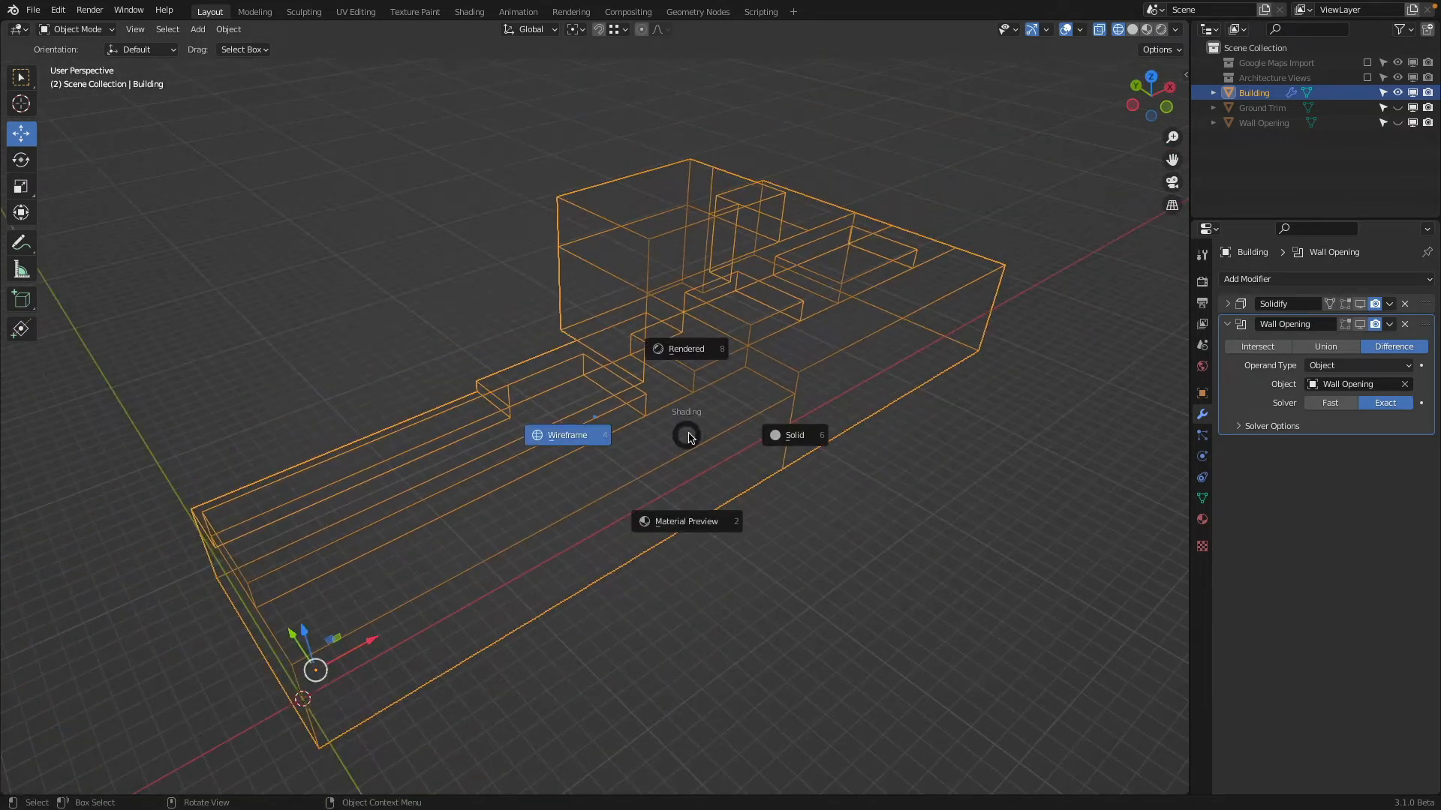
key("6")
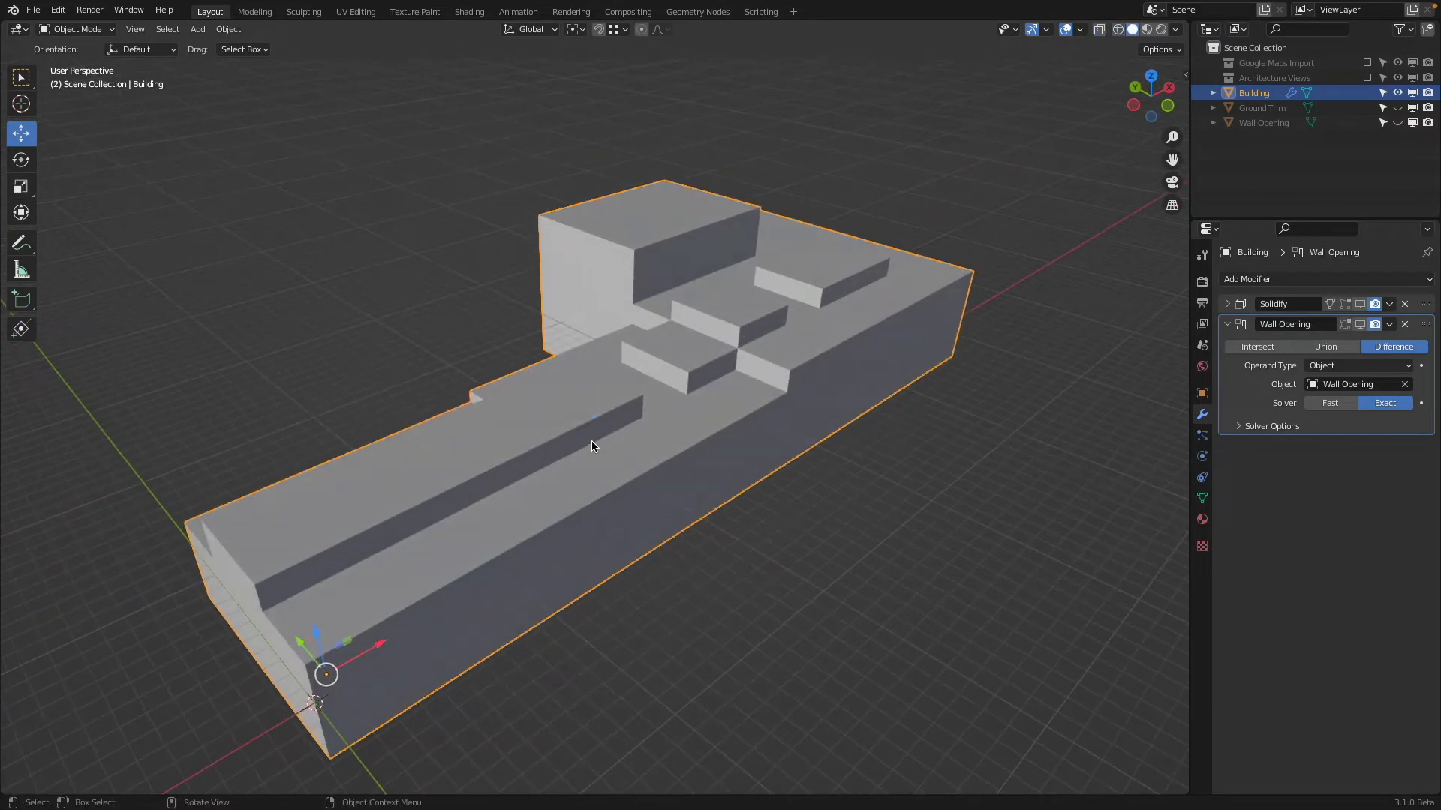
In face editing on the Building, select the raised roof's long side face and check its slant in a left orthographic wireframe view
left_click(91, 30)
left_click(78, 63)
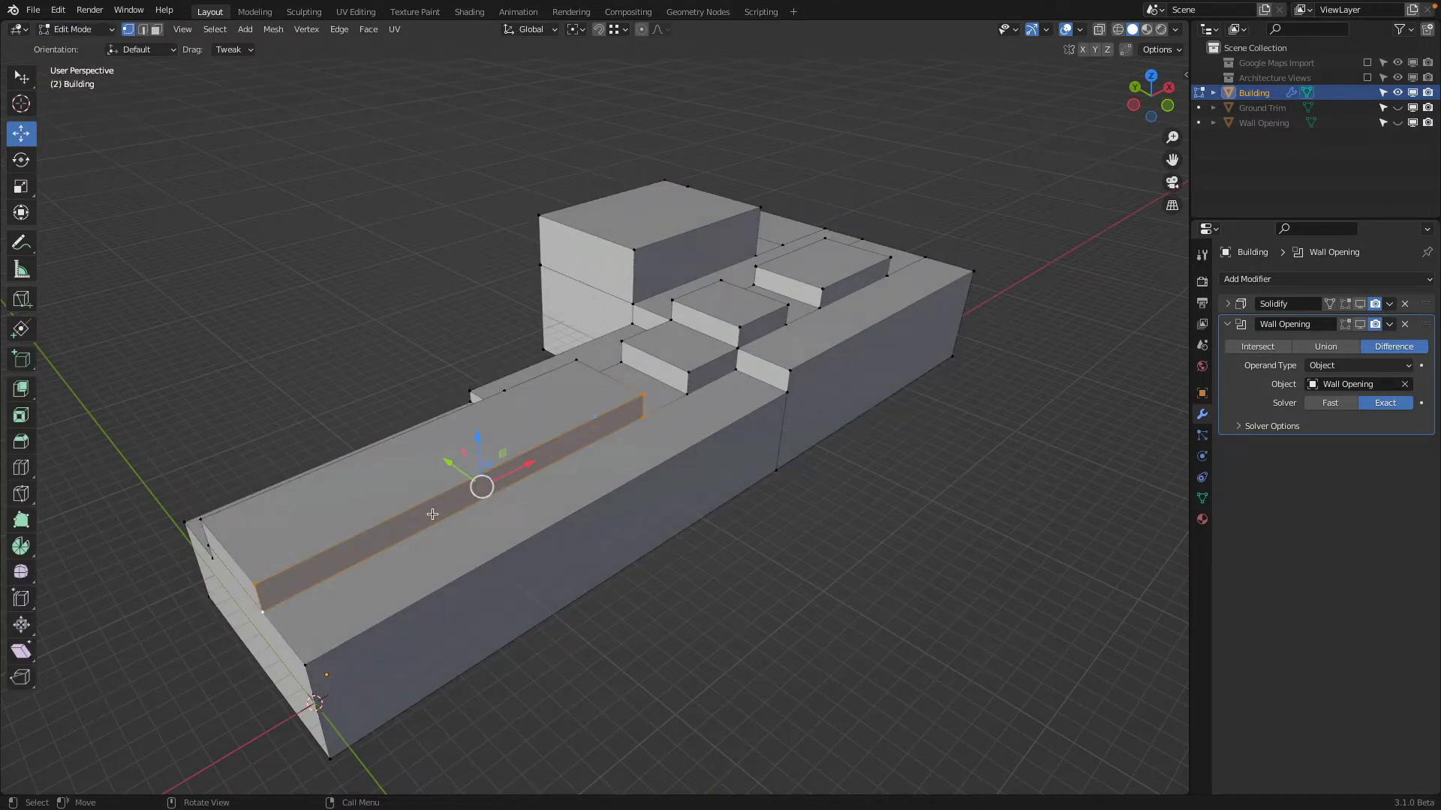
key("alt+a")
left_click(156, 29)
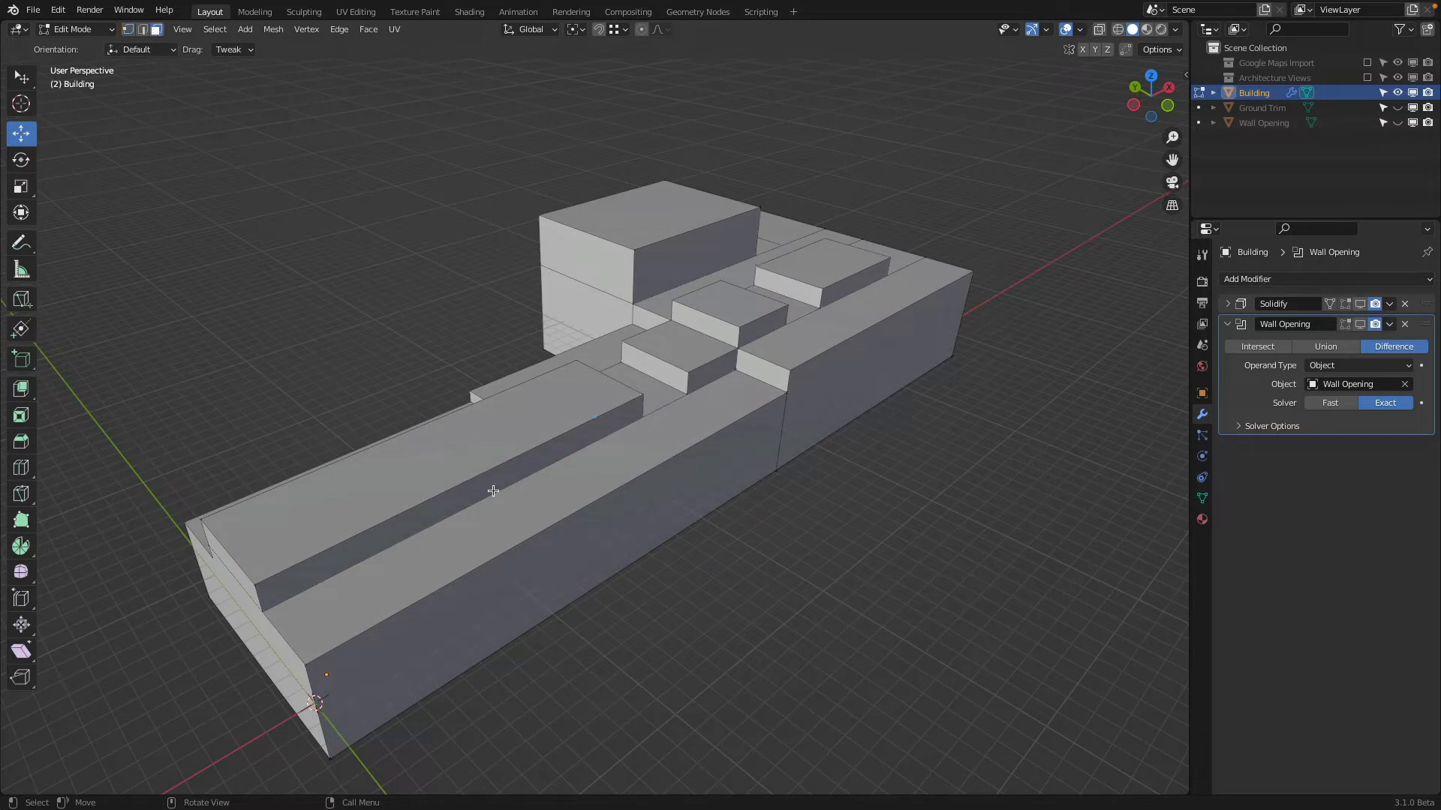
left_click(493, 489)
left_click(1134, 104)
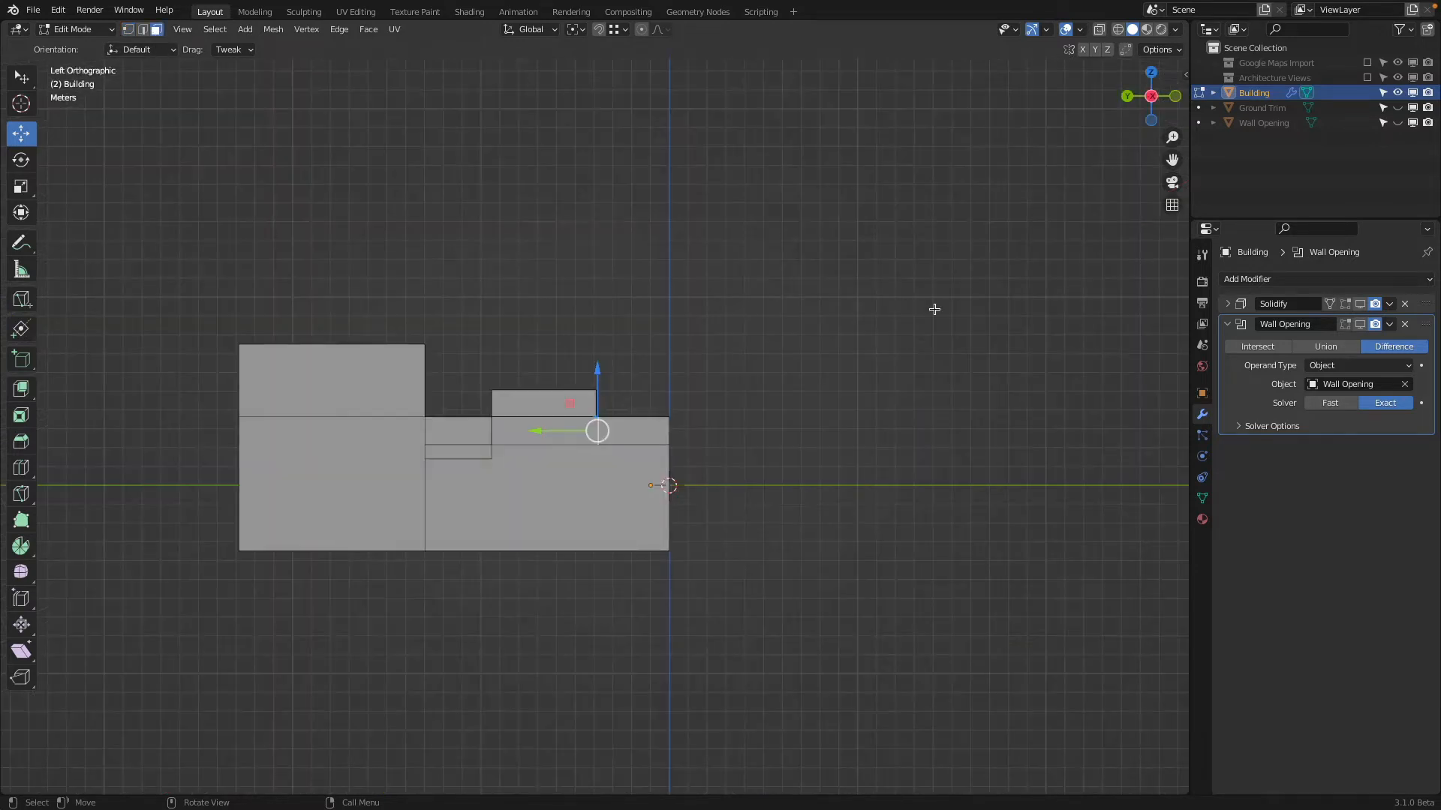
scroll(743, 316, "up", 4)
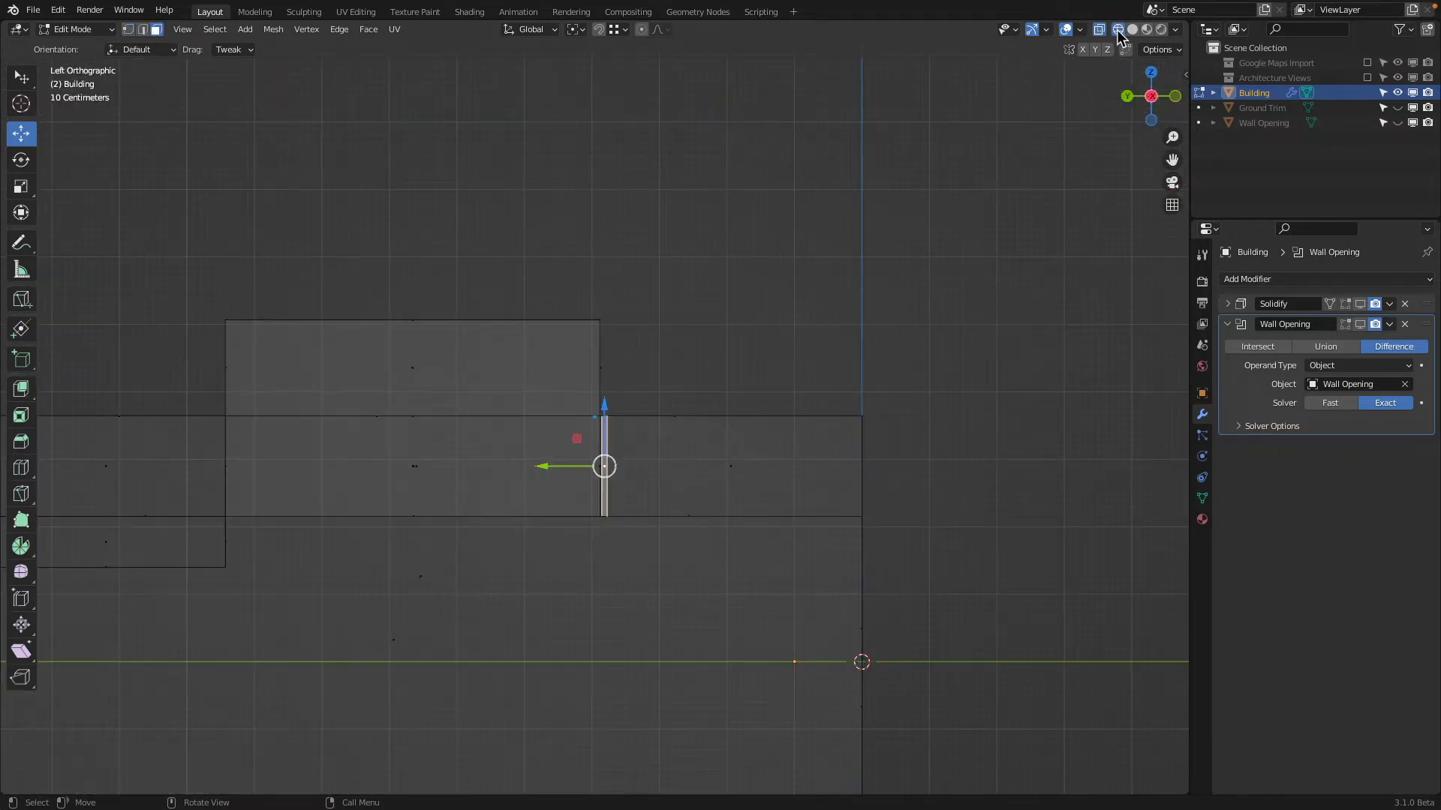
key("alt+z")
scroll(631, 435, "up", 6)
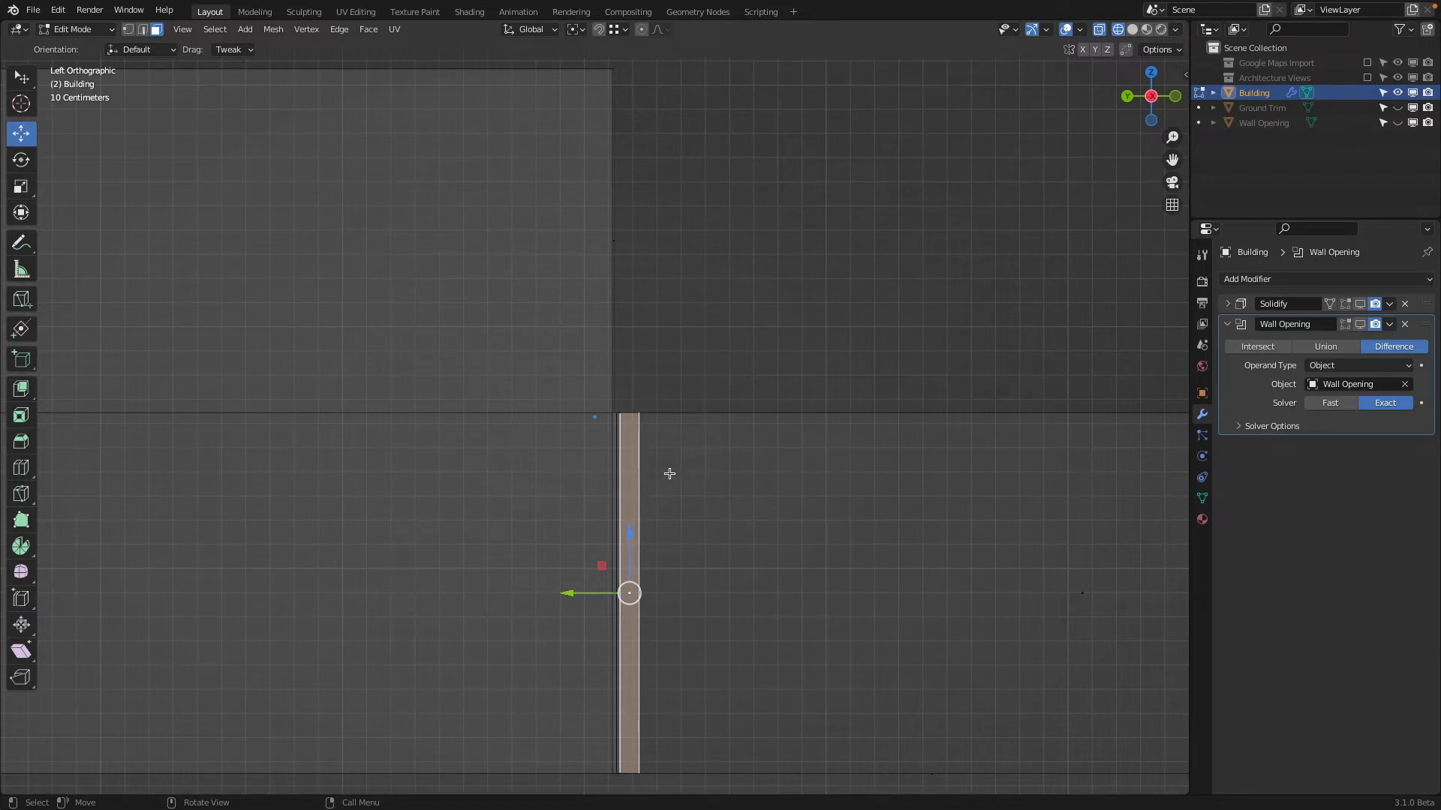
scroll(669, 474, "down", 5)
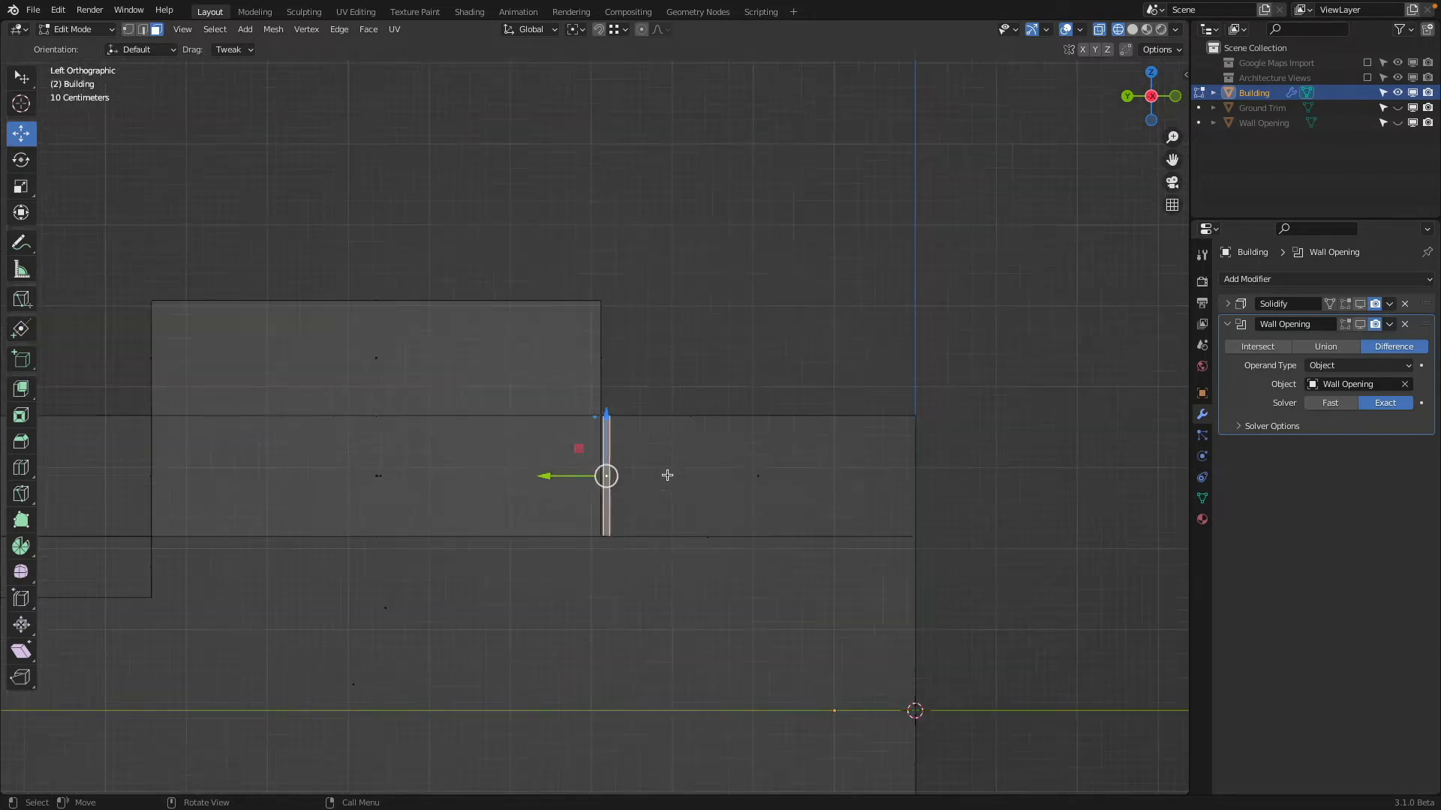
middle_click_drag(280, 171, 580, 145, "shift")
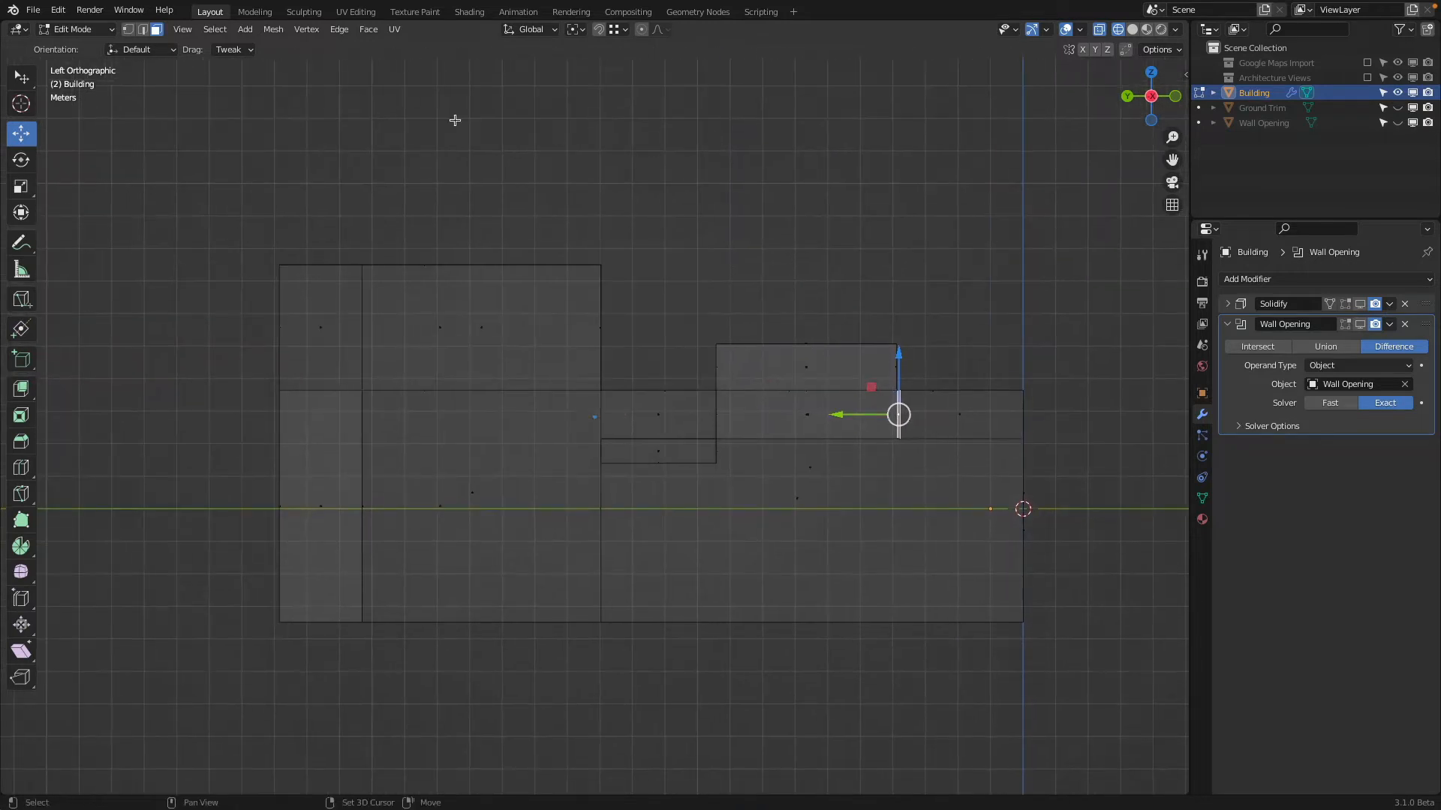
Align all vertices along the front side of the raised roof sections by scaling them to 0 on the Y axis
left_click(128, 30)
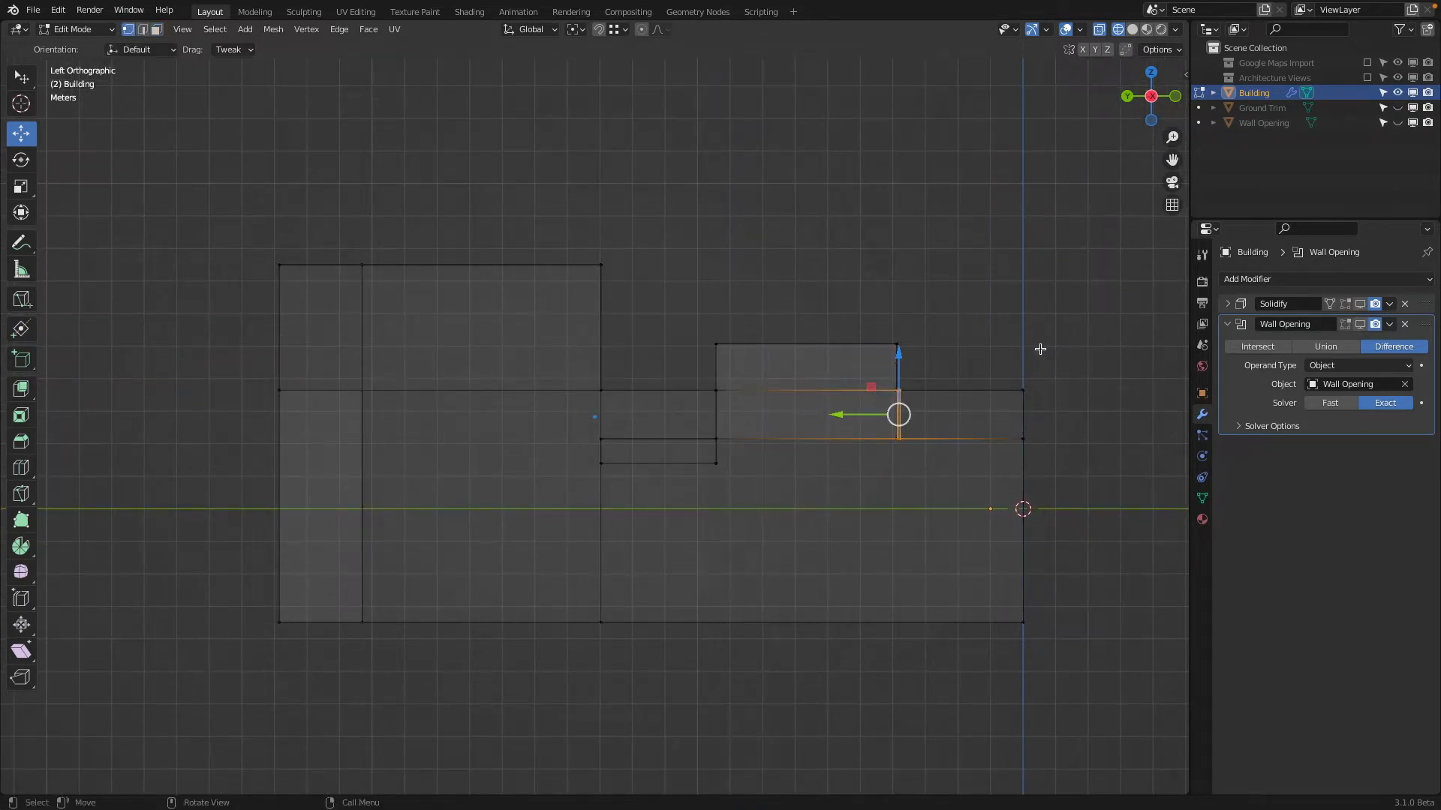
key("b")
left_click_drag(875, 263, 947, 533)
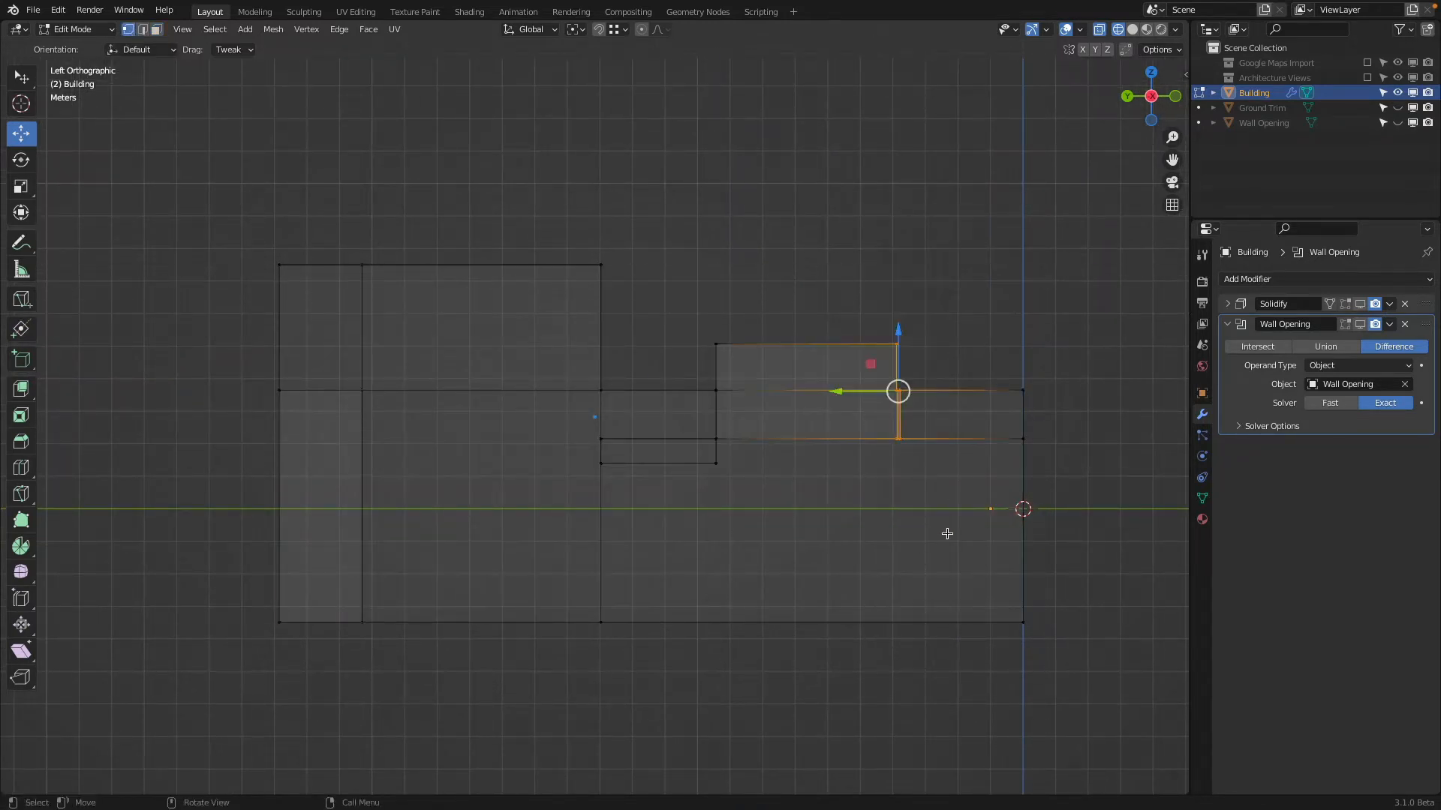
key("s")
key("y")
key("0")
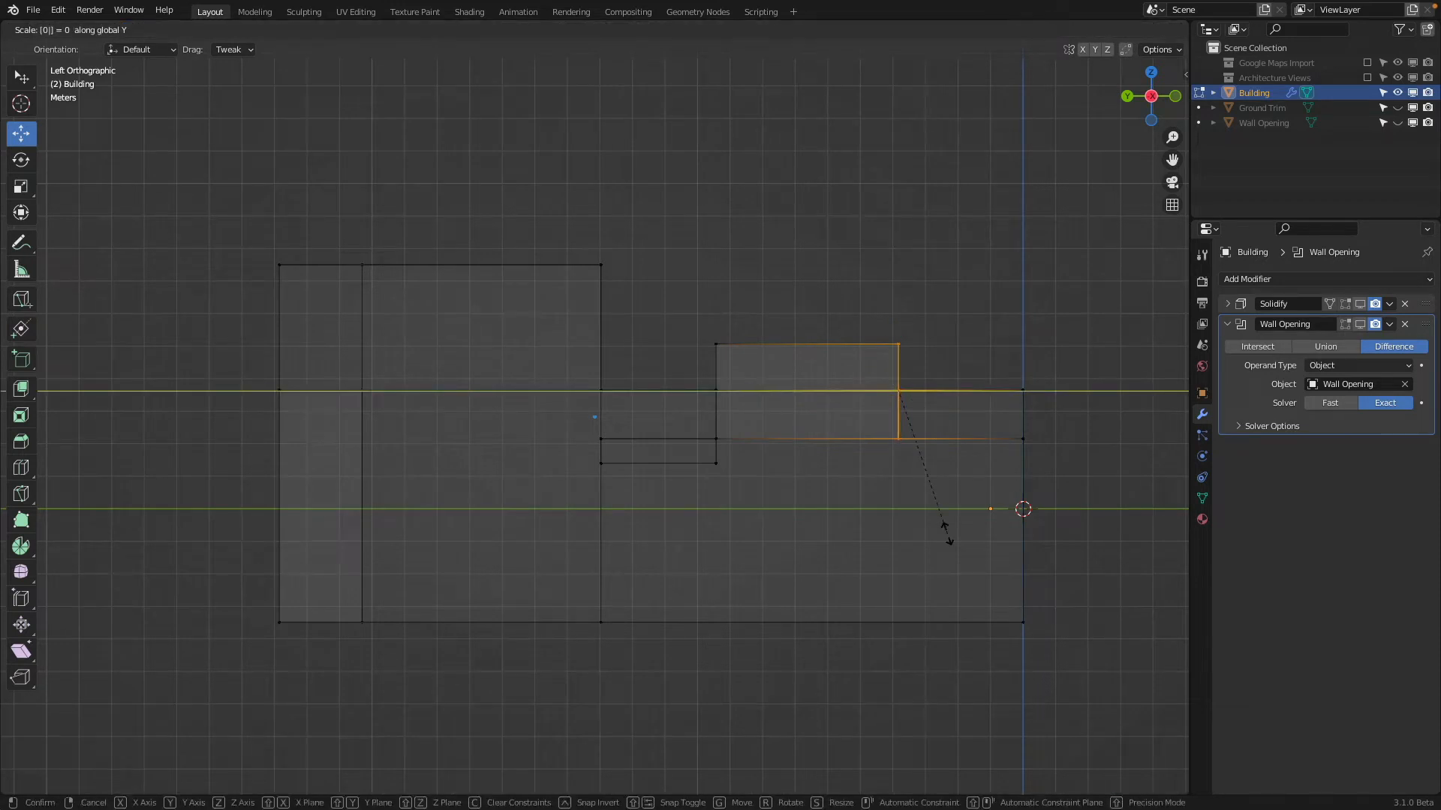
key("Return")
Align all vertices along the rear side of the raised roof sections by scaling them to 0 on Y
key("a")
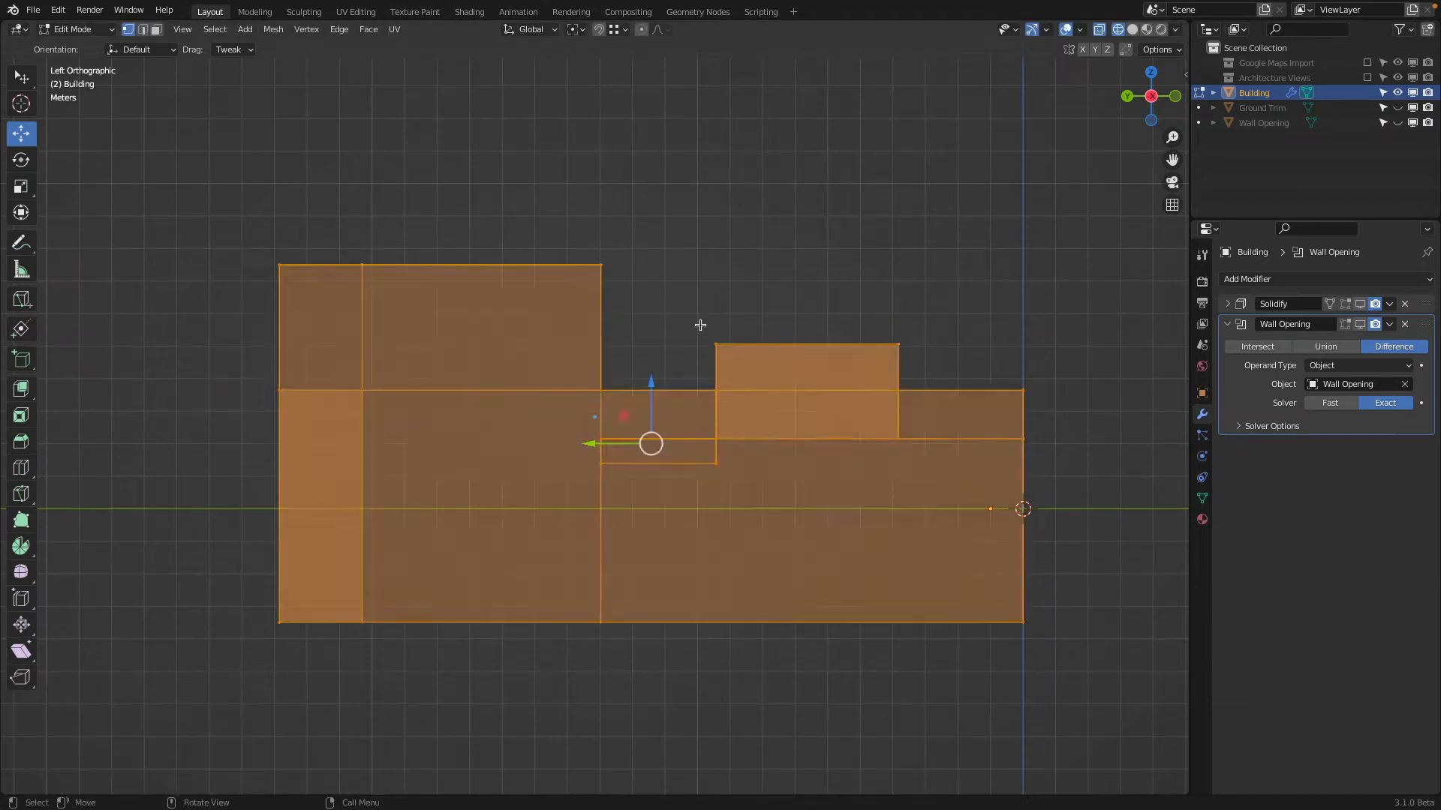
key("alt+a")
key("b")
left_click_drag(700, 290, 772, 561)
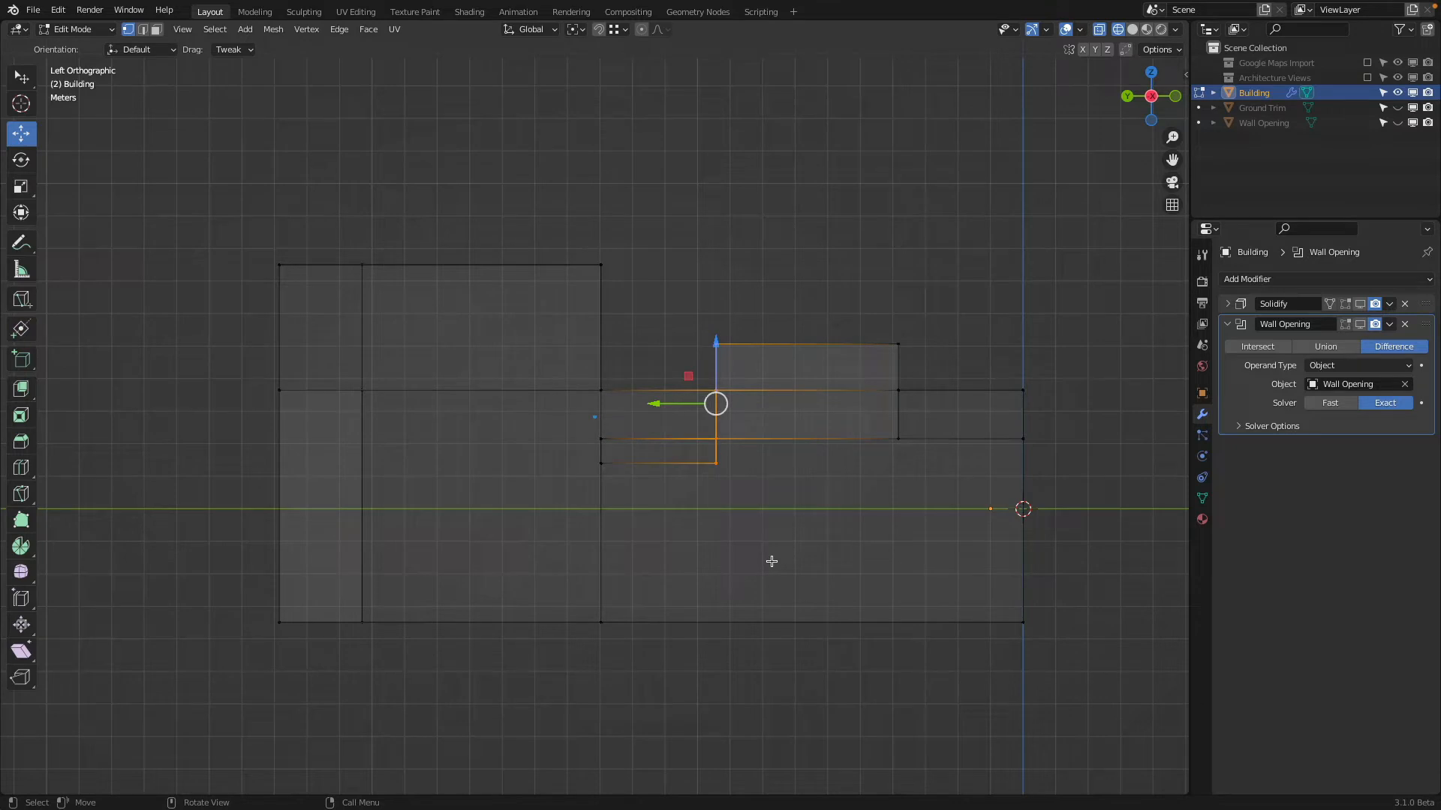
key("s")
key("y")
key("0")
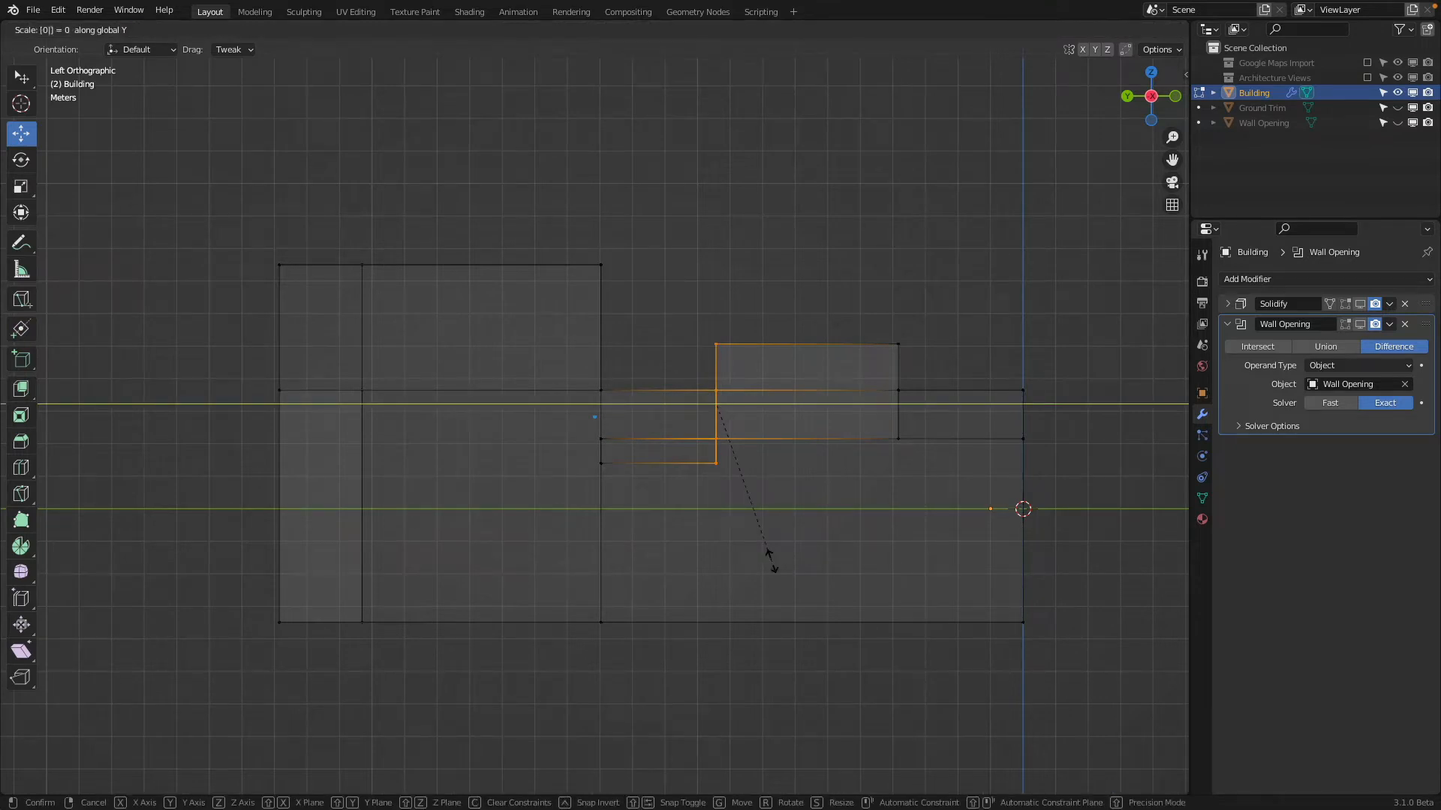
key("Return")
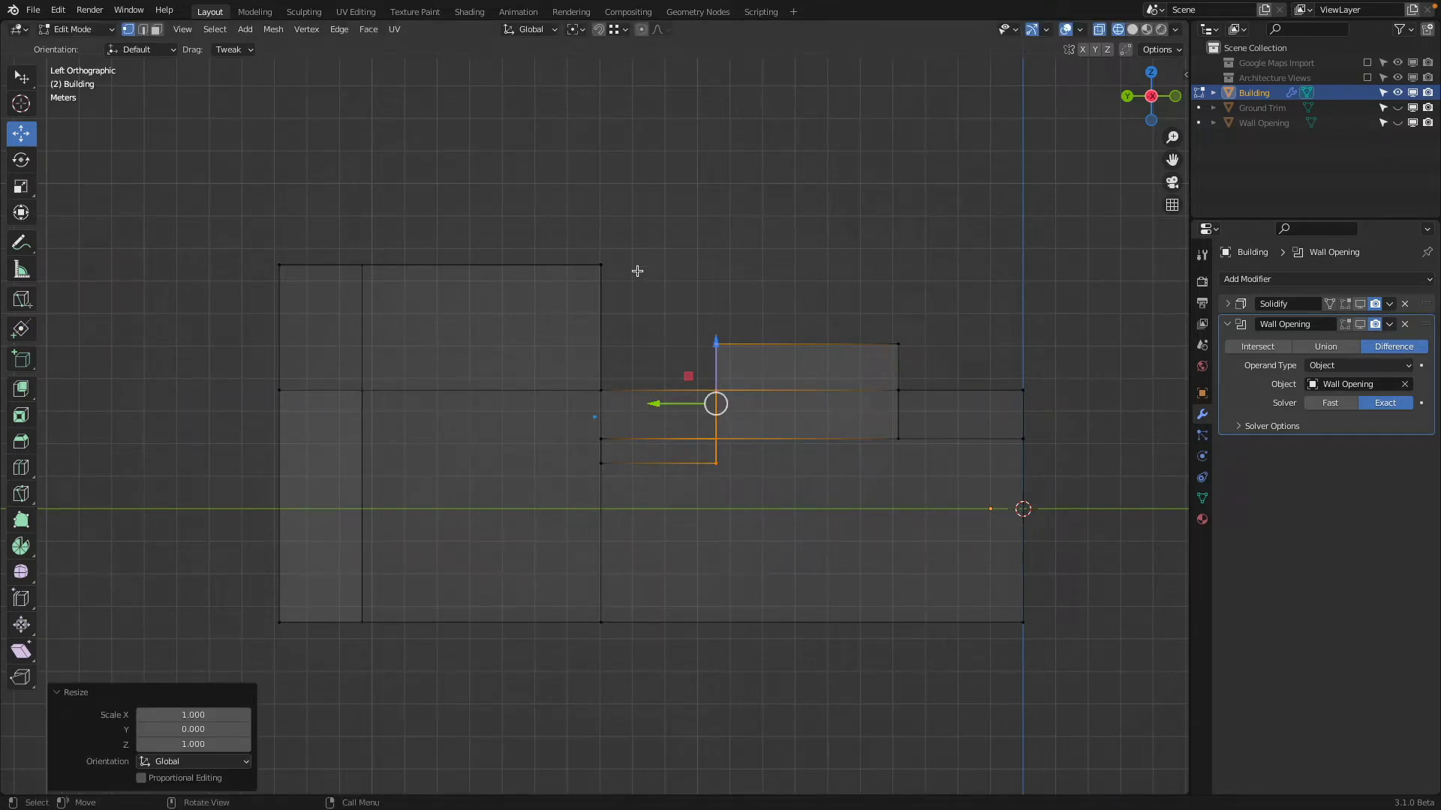
Straighten the tall block's front wall line, from its roof down to the base, by scaling its vertices to 0 on Y
key("a")
key("alt+a")
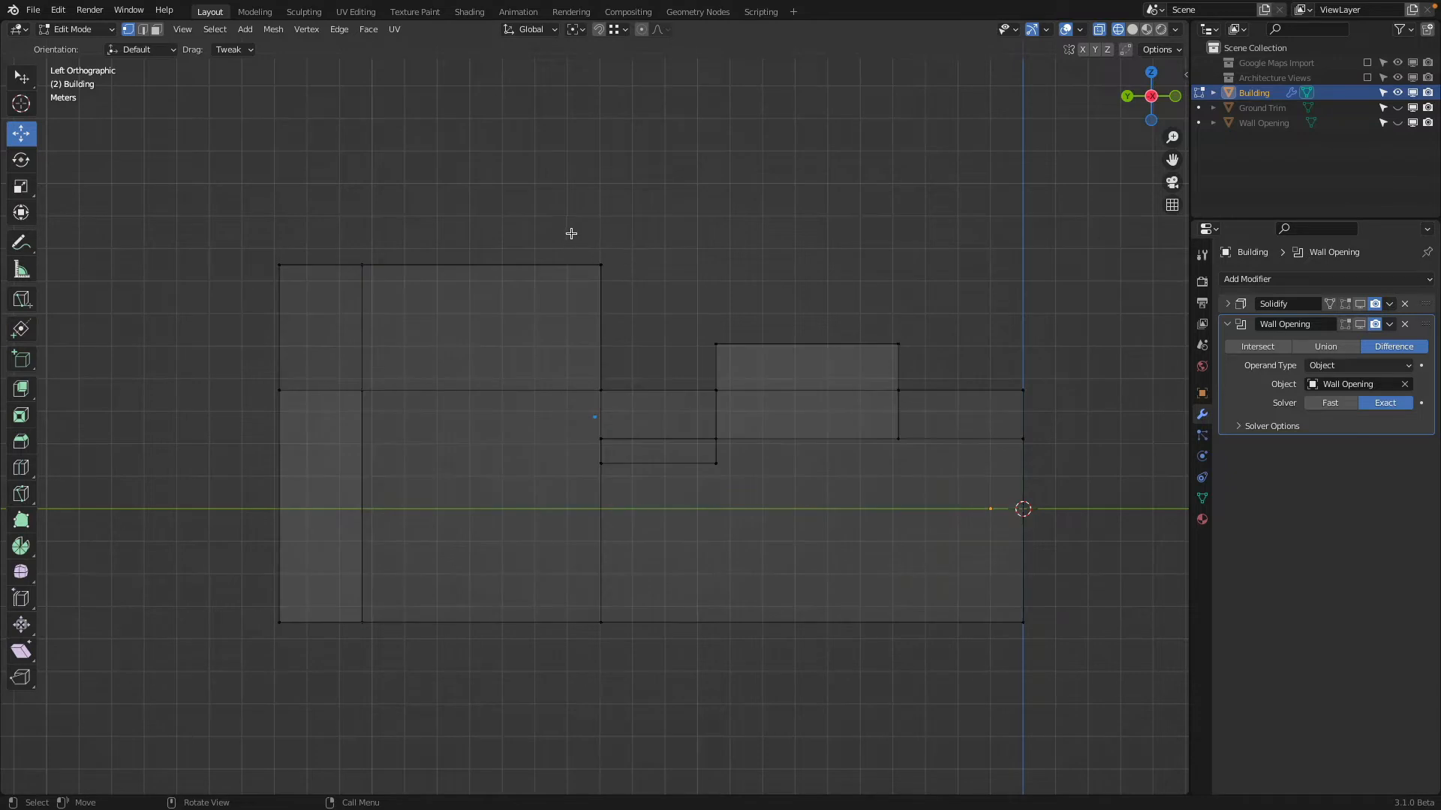
key("b")
left_click_drag(571, 220, 644, 737)
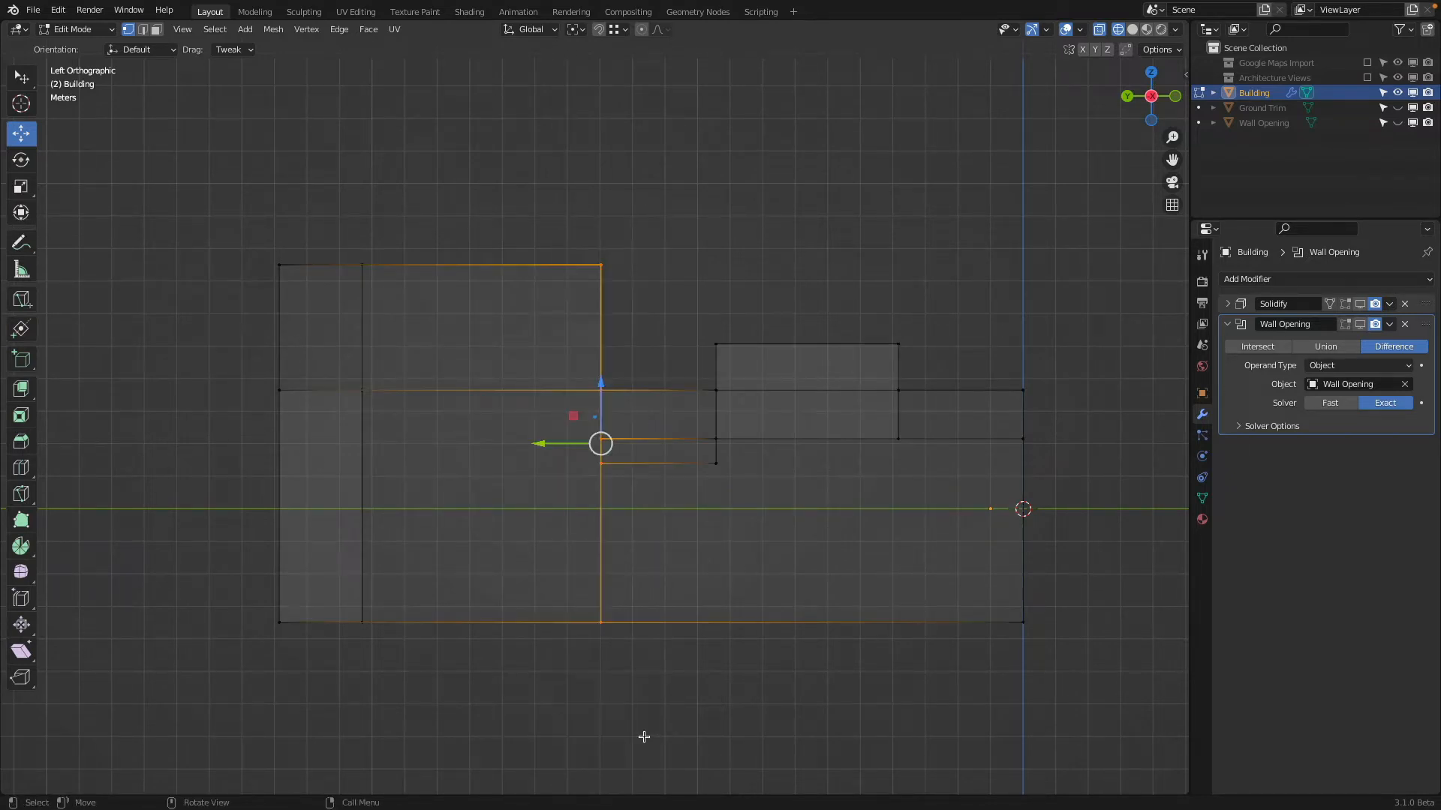
key("s")
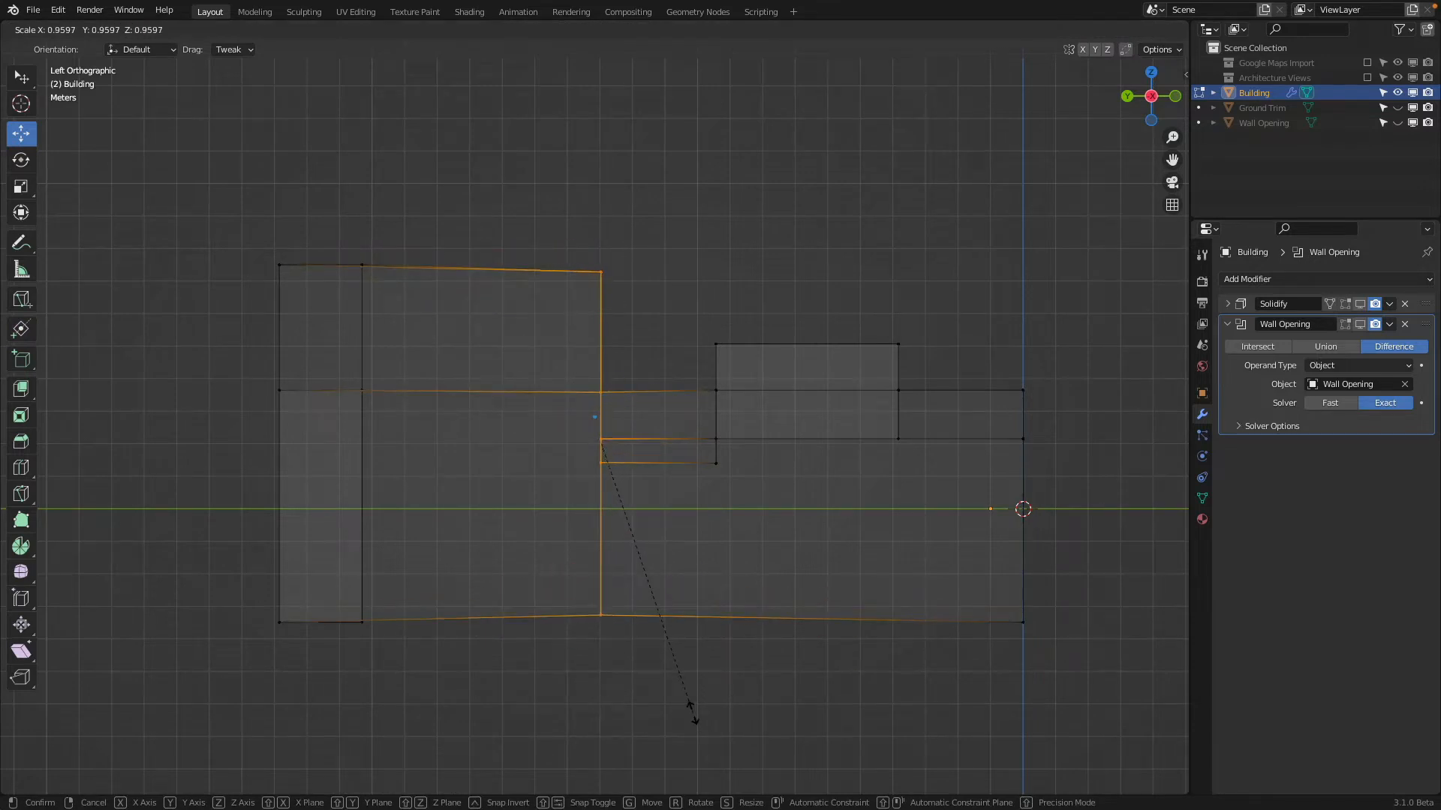
type("y")
type("0")
key("Return")
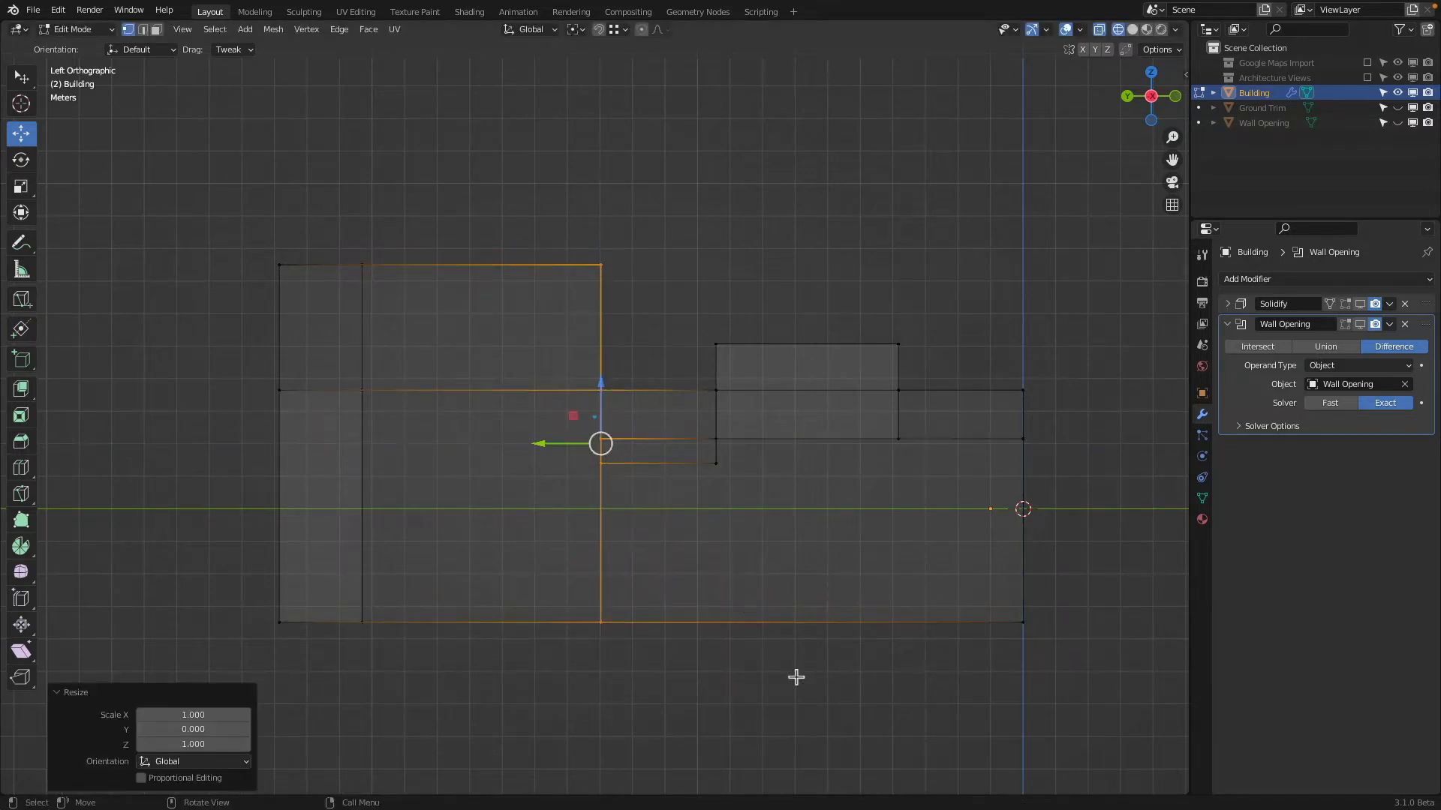
Level the vertices along the main roof line across the whole building by scaling them to 0 on Z
left_click(250, 383)
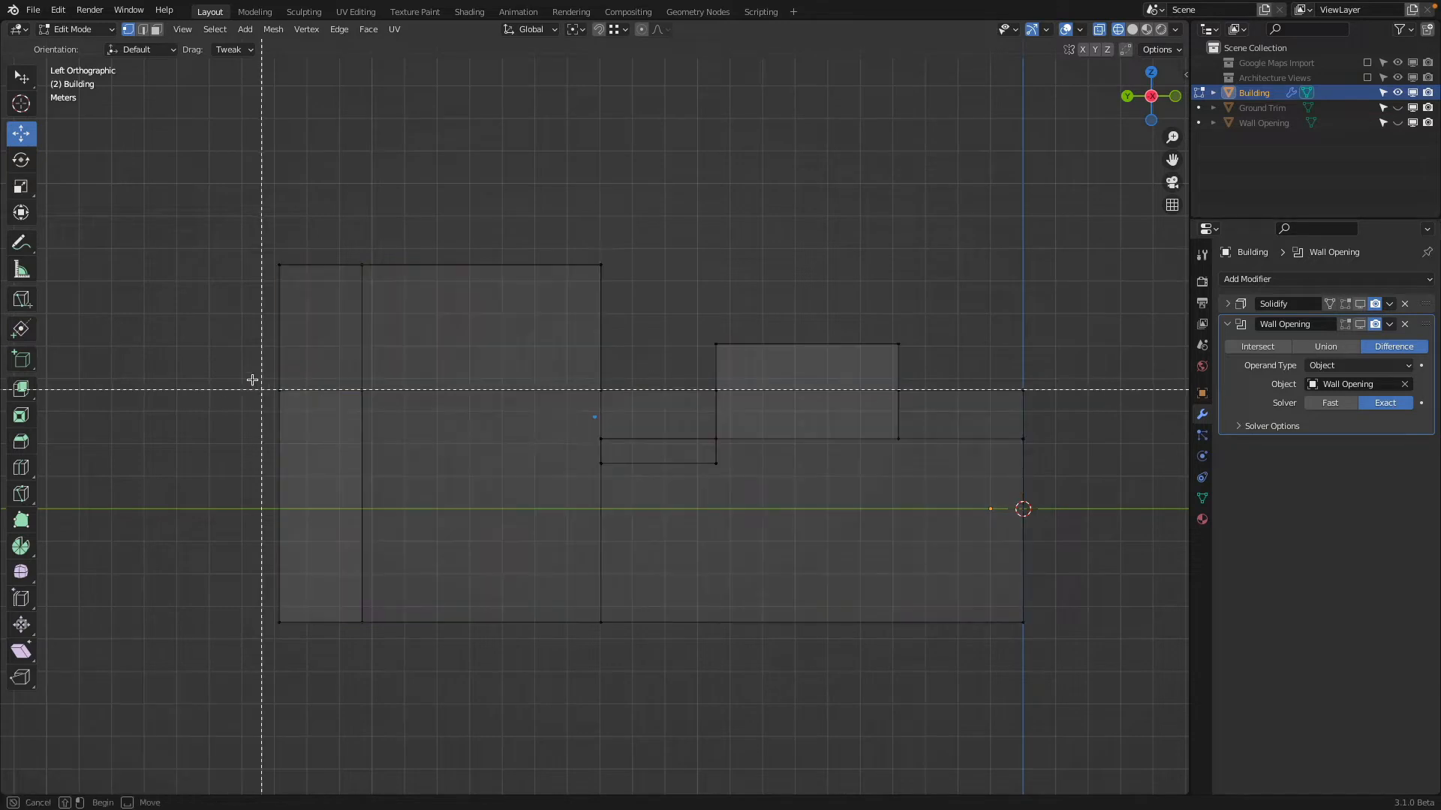
left_click_drag(251, 383, 1087, 399)
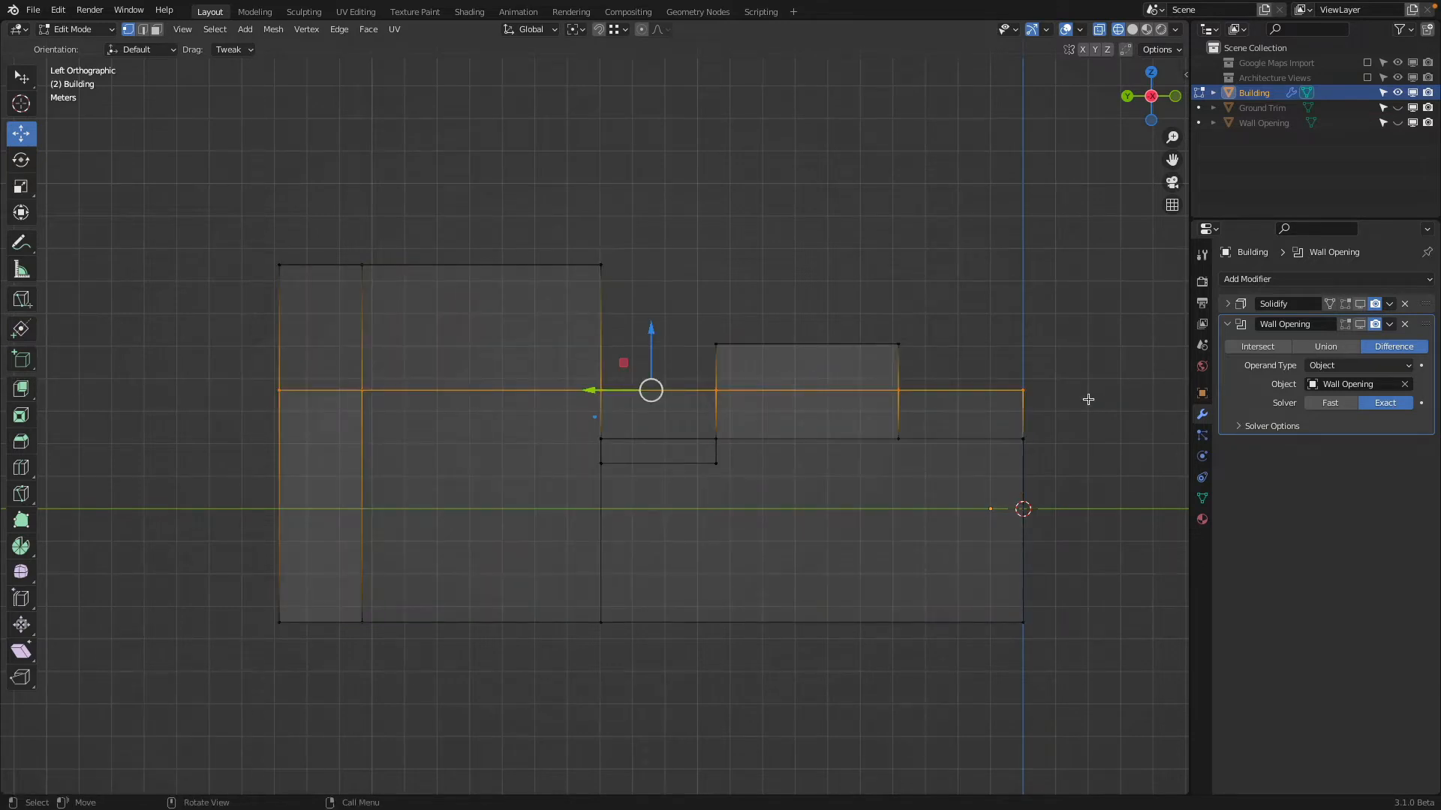
type("sz0")
key("Return")
Level the top vertices of the small raised roof blocks by scaling them to 0 on the Z axis
key("a")
key("alt+a")
key("b")
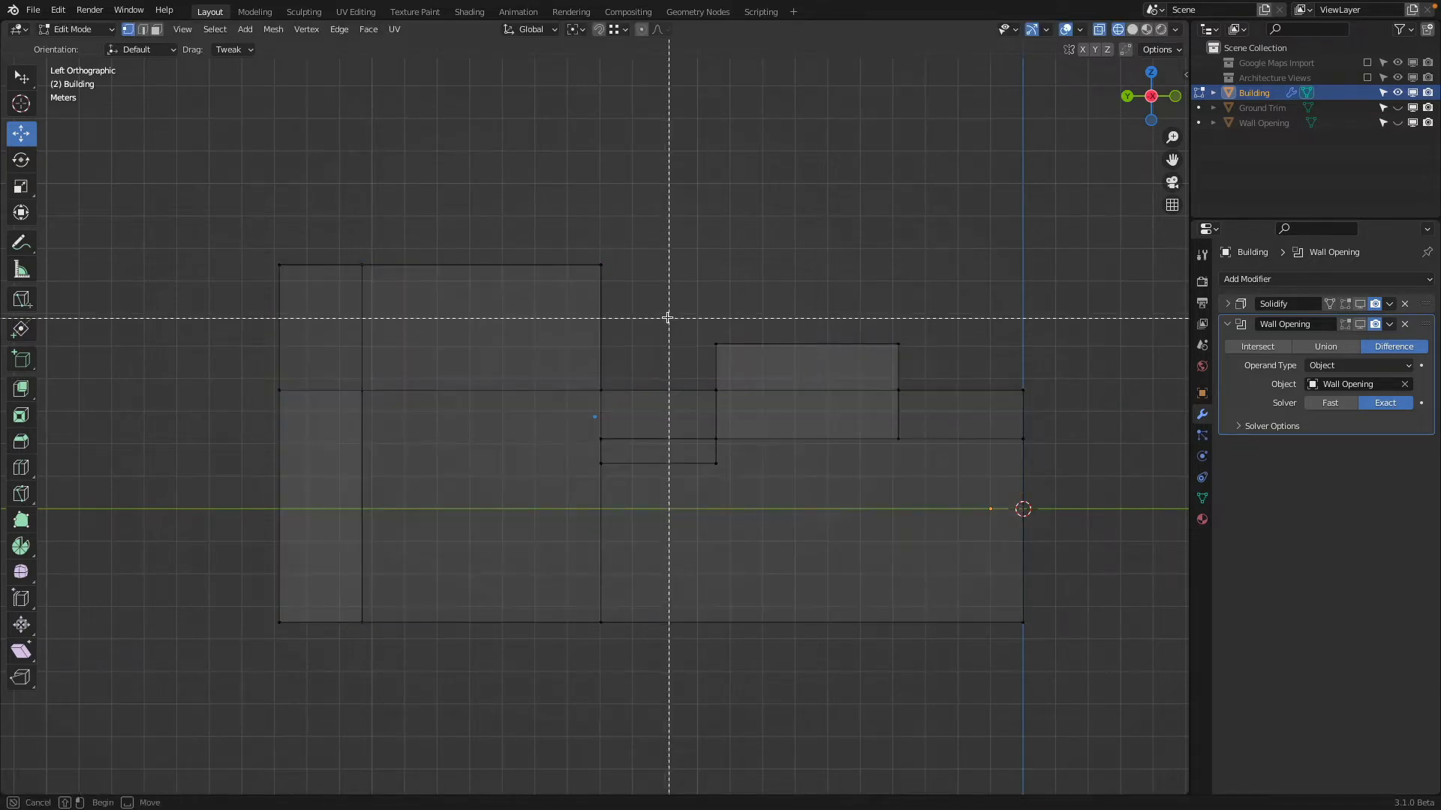
left_click_drag(665, 316, 1033, 358)
type("sz")
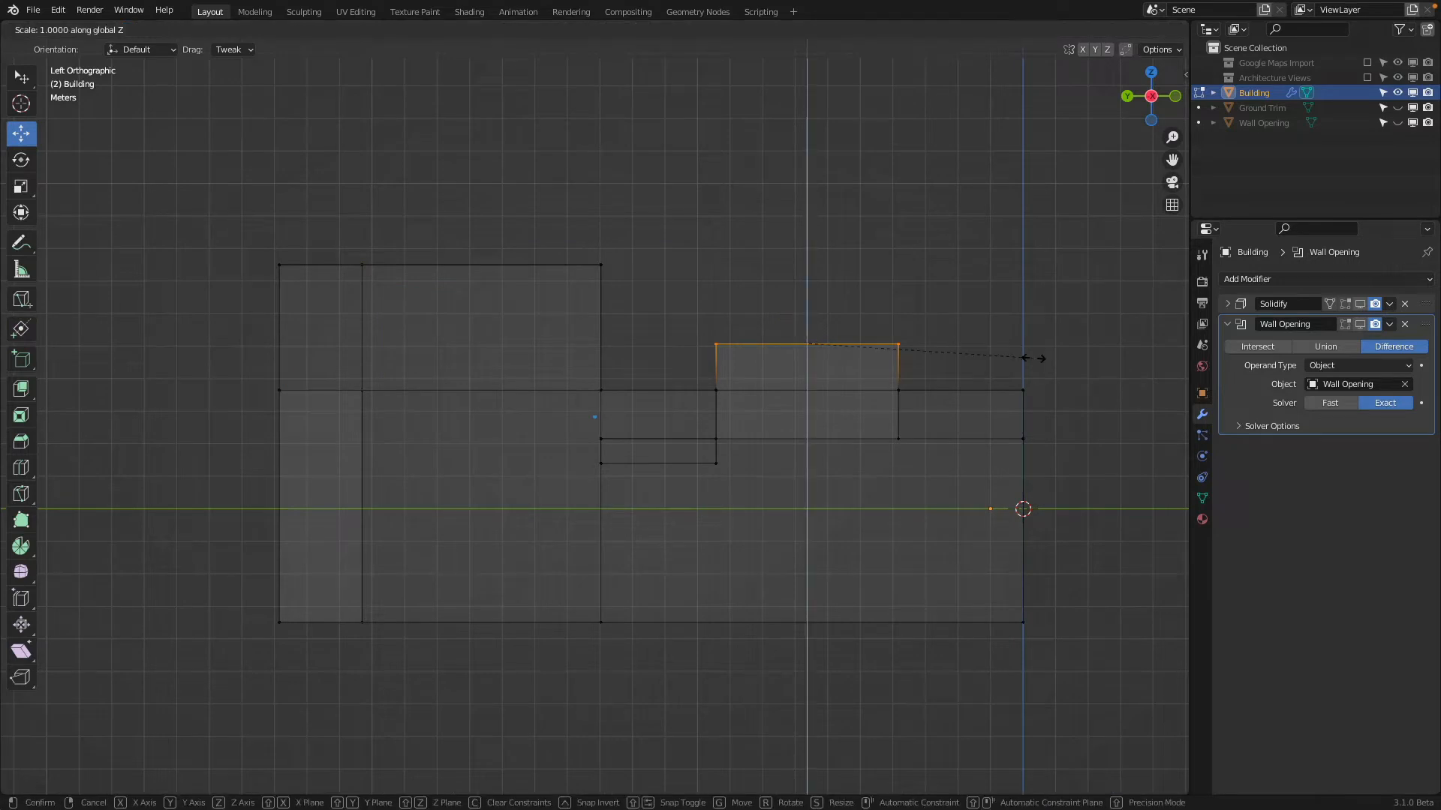
type("0")
key("Return")
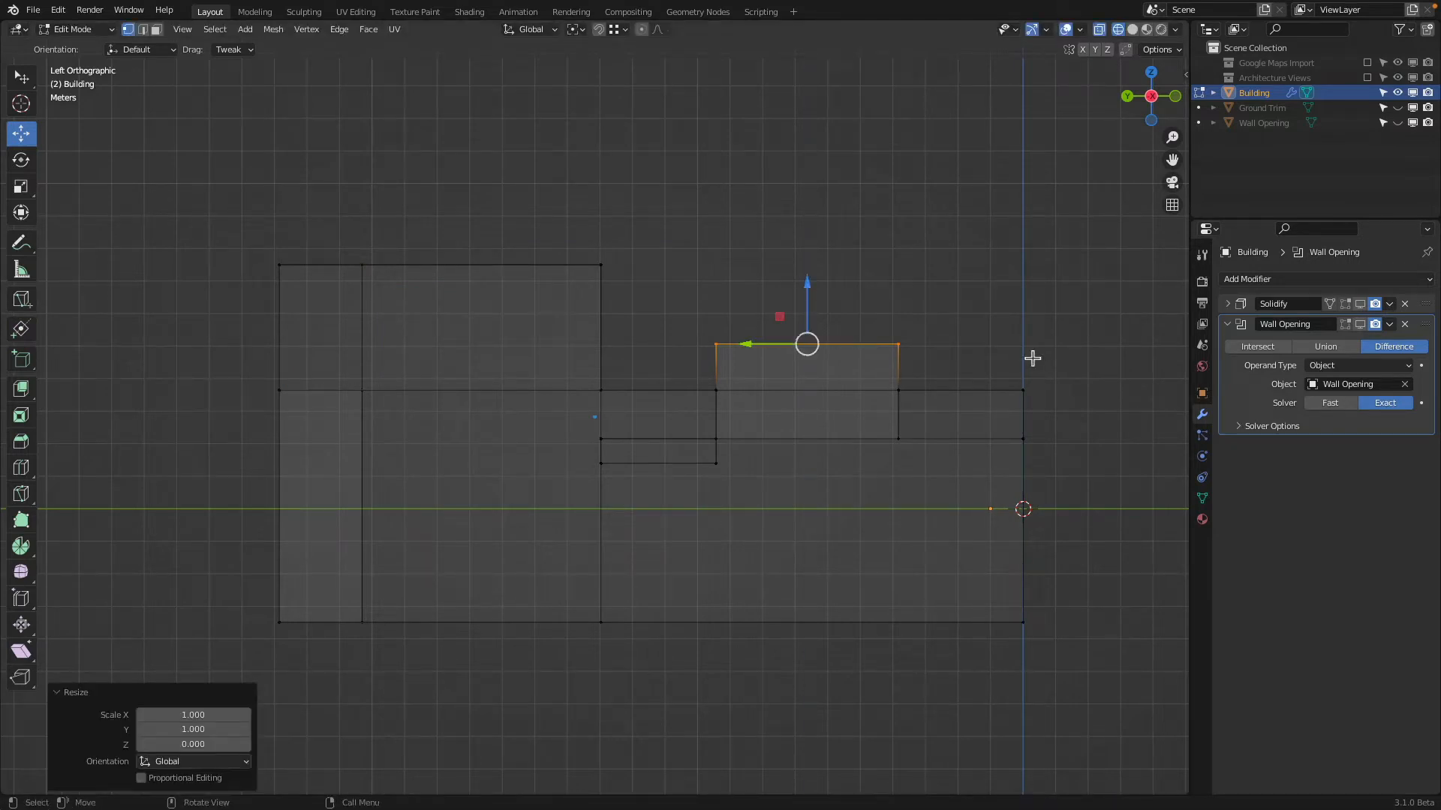
Level the vertices along the lower roof line, just above the recessed section, by scaling them to 0 on Z
scroll(801, 476, "up", 6)
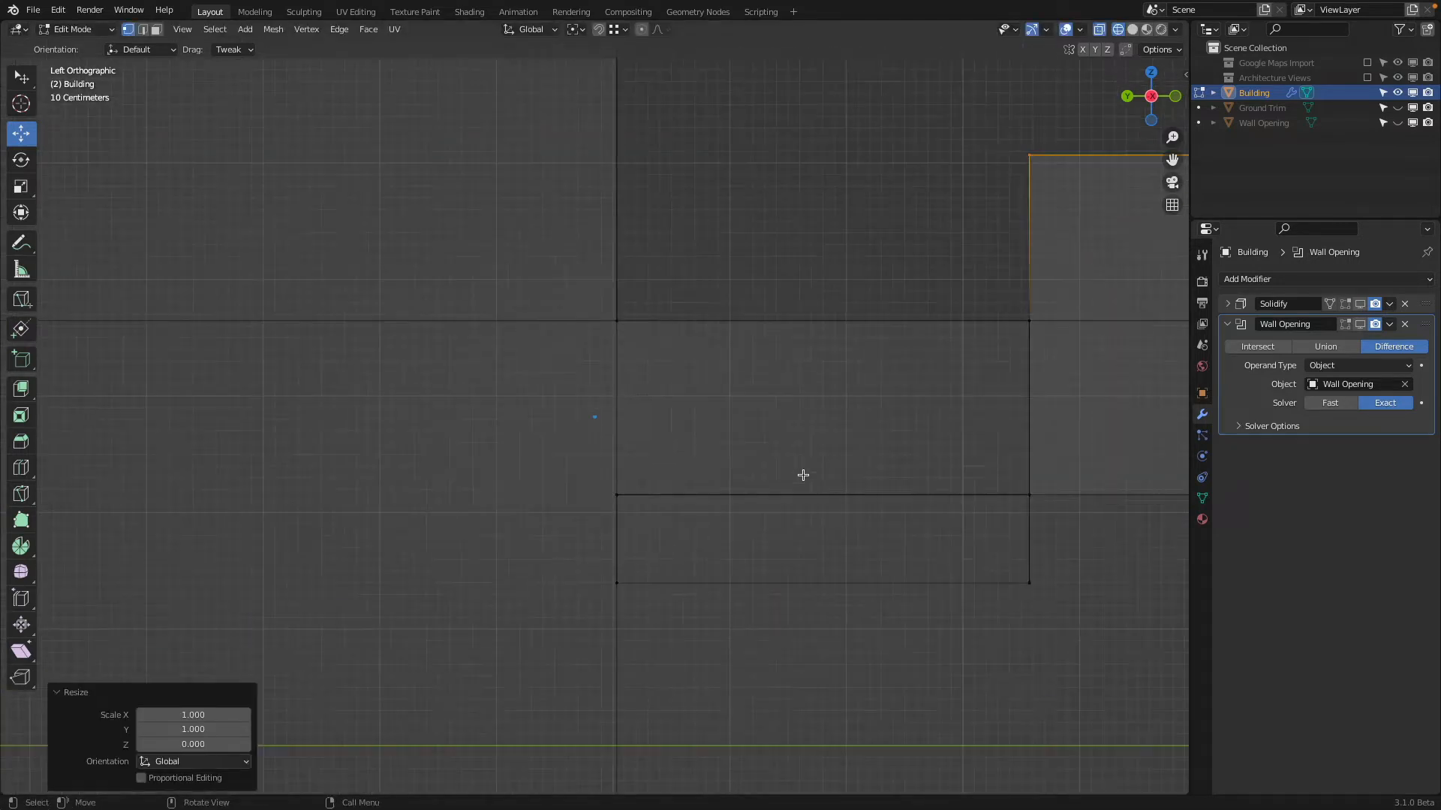
scroll(715, 413, "down", 14)
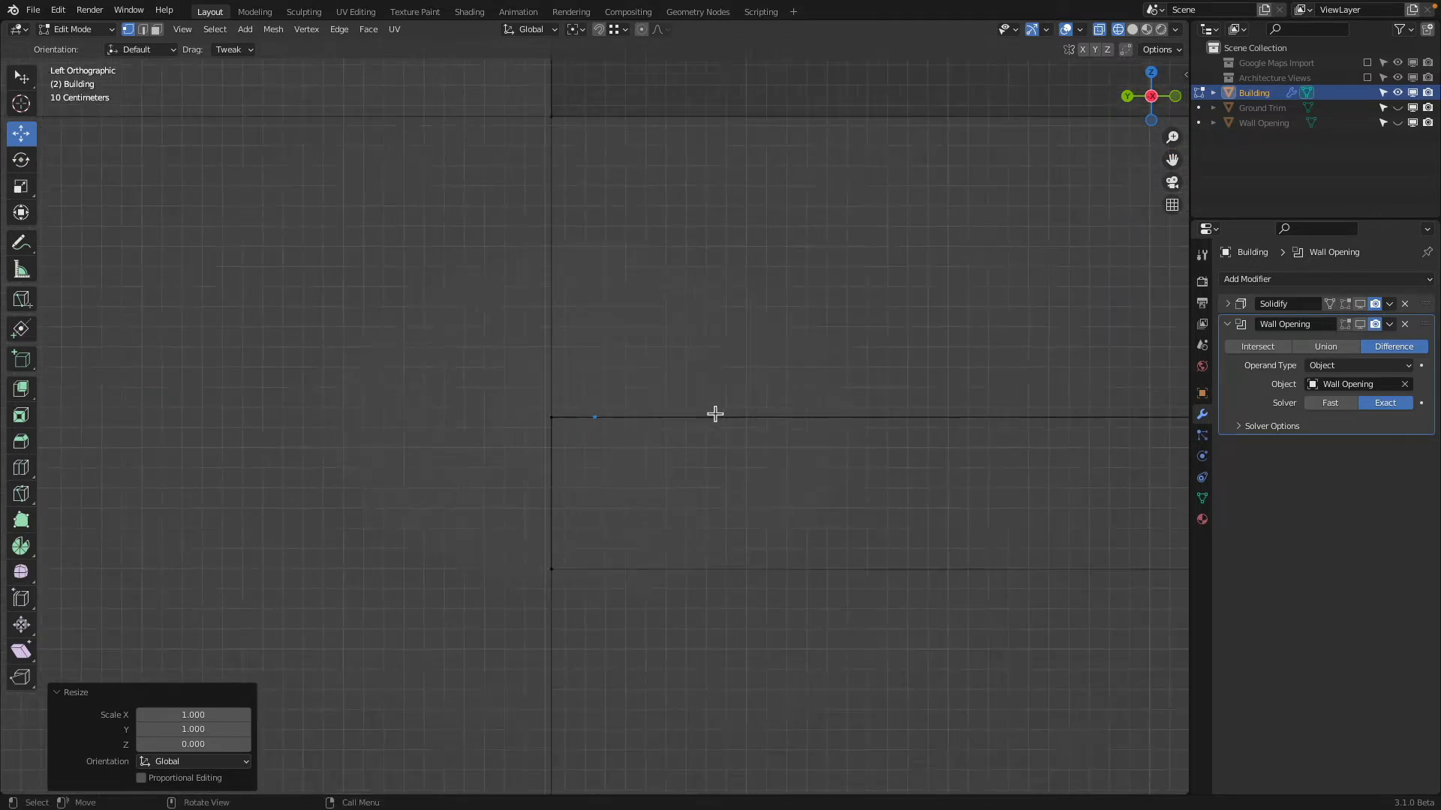
middle_click_drag(690, 408, 517, 424, "shift")
key("a")
left_click_drag(345, 405, 1016, 453)
key("s")
key("z")
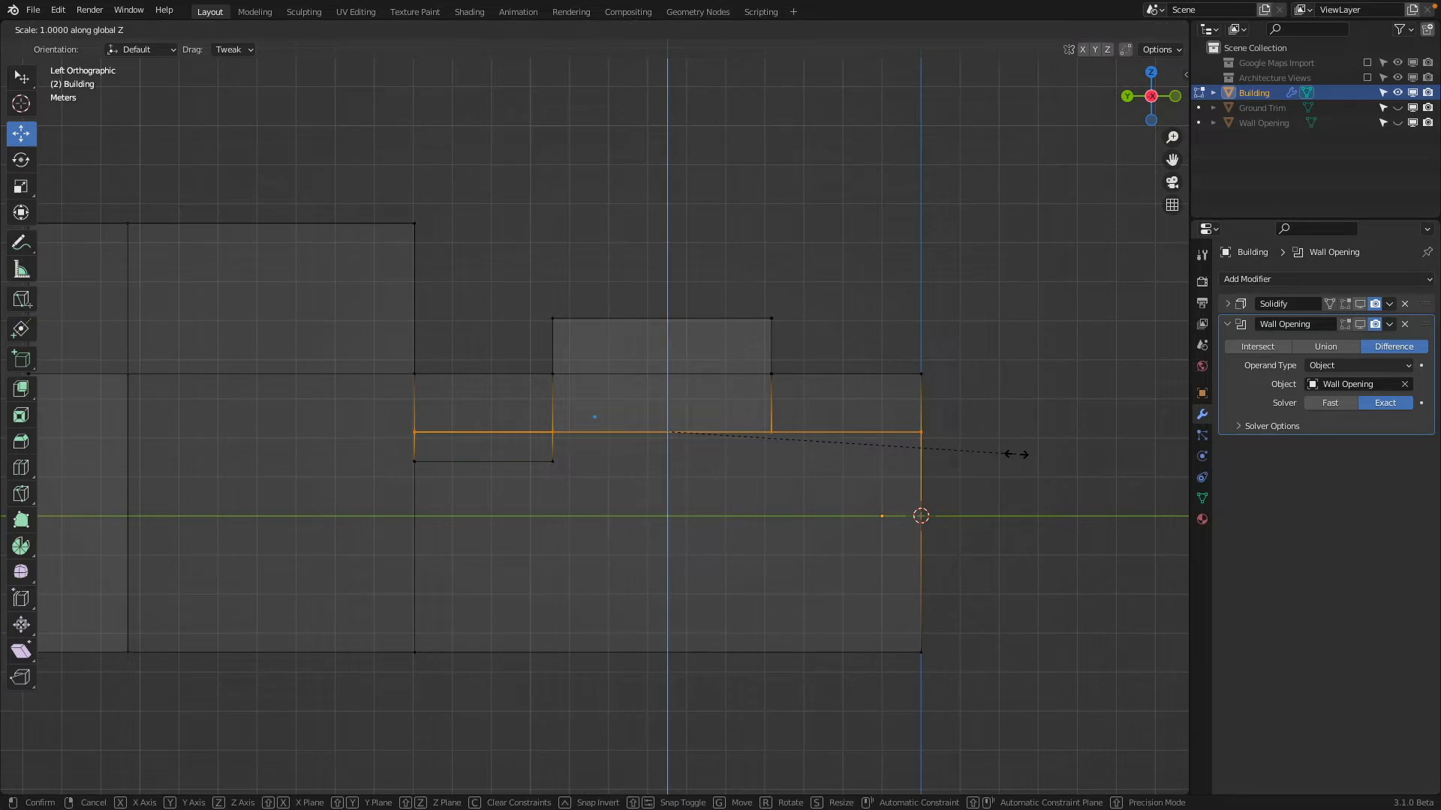
key("0")
key("Return")
In front orthographic view, align the vertices along the tall block's side wall nearest the origin by scaling them to 0 on X
key("KP_1")
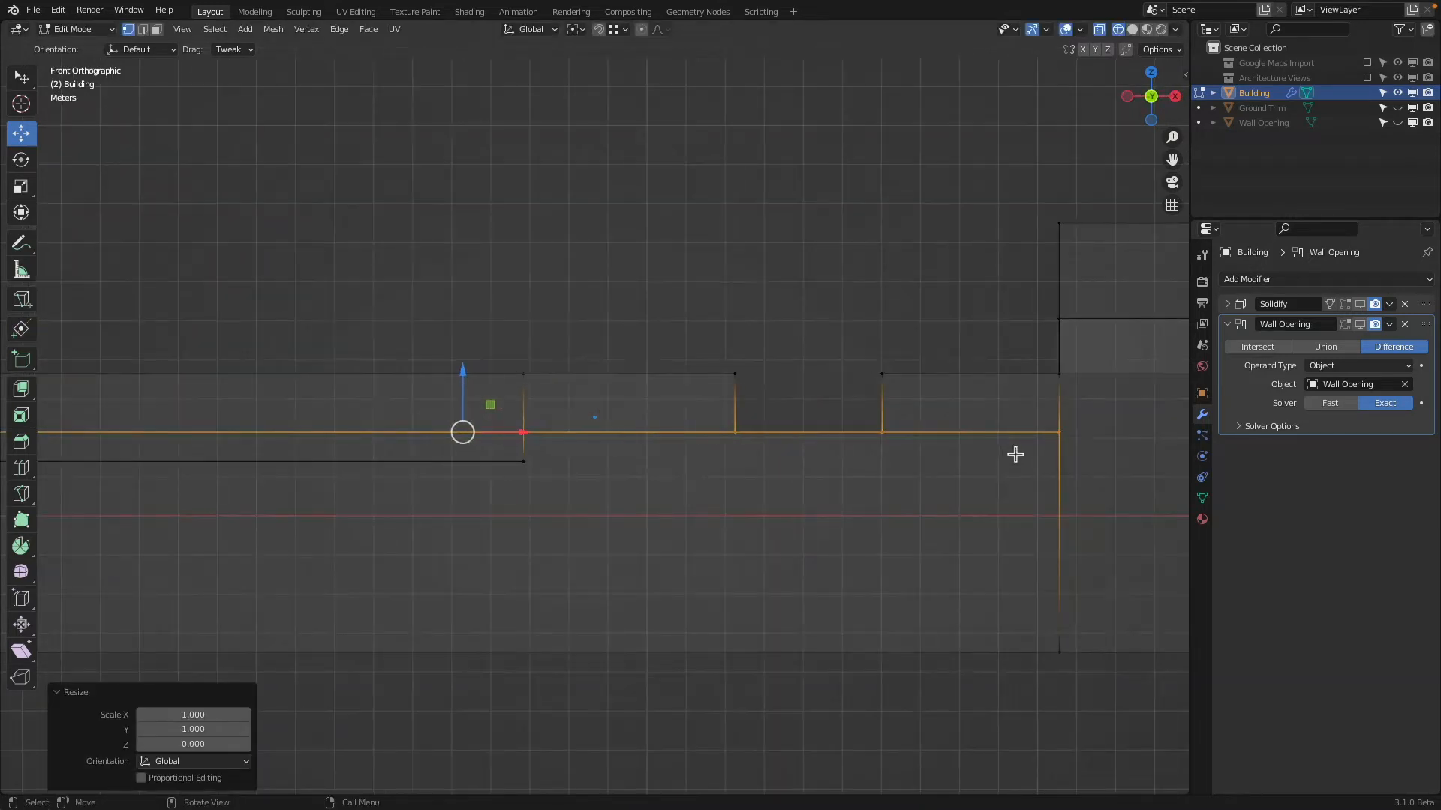
key("a")
middle_click_drag(1107, 461, 649, 463, "shift")
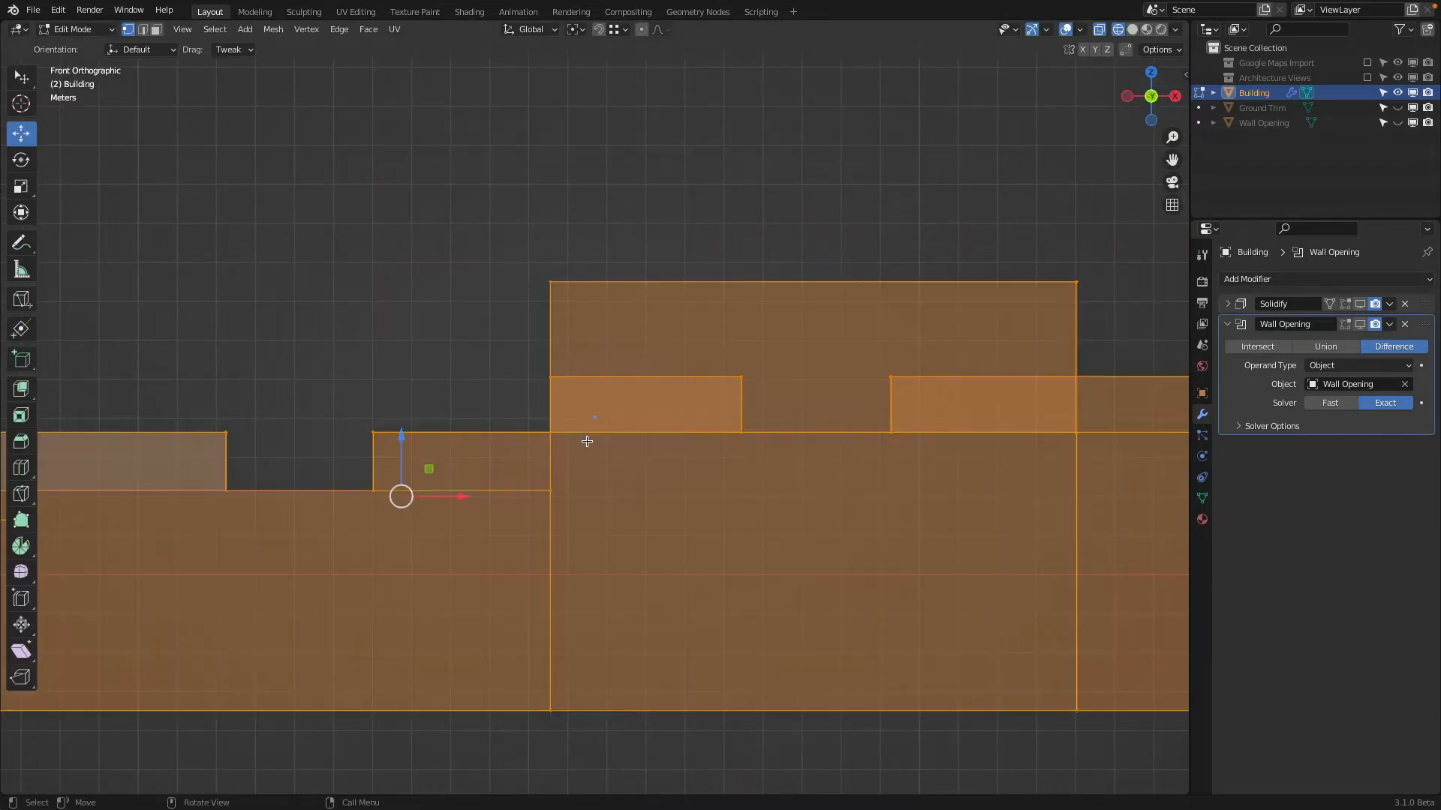
scroll(578, 440, "up", 8)
key("Tab")
scroll(295, 496, "down", 8)
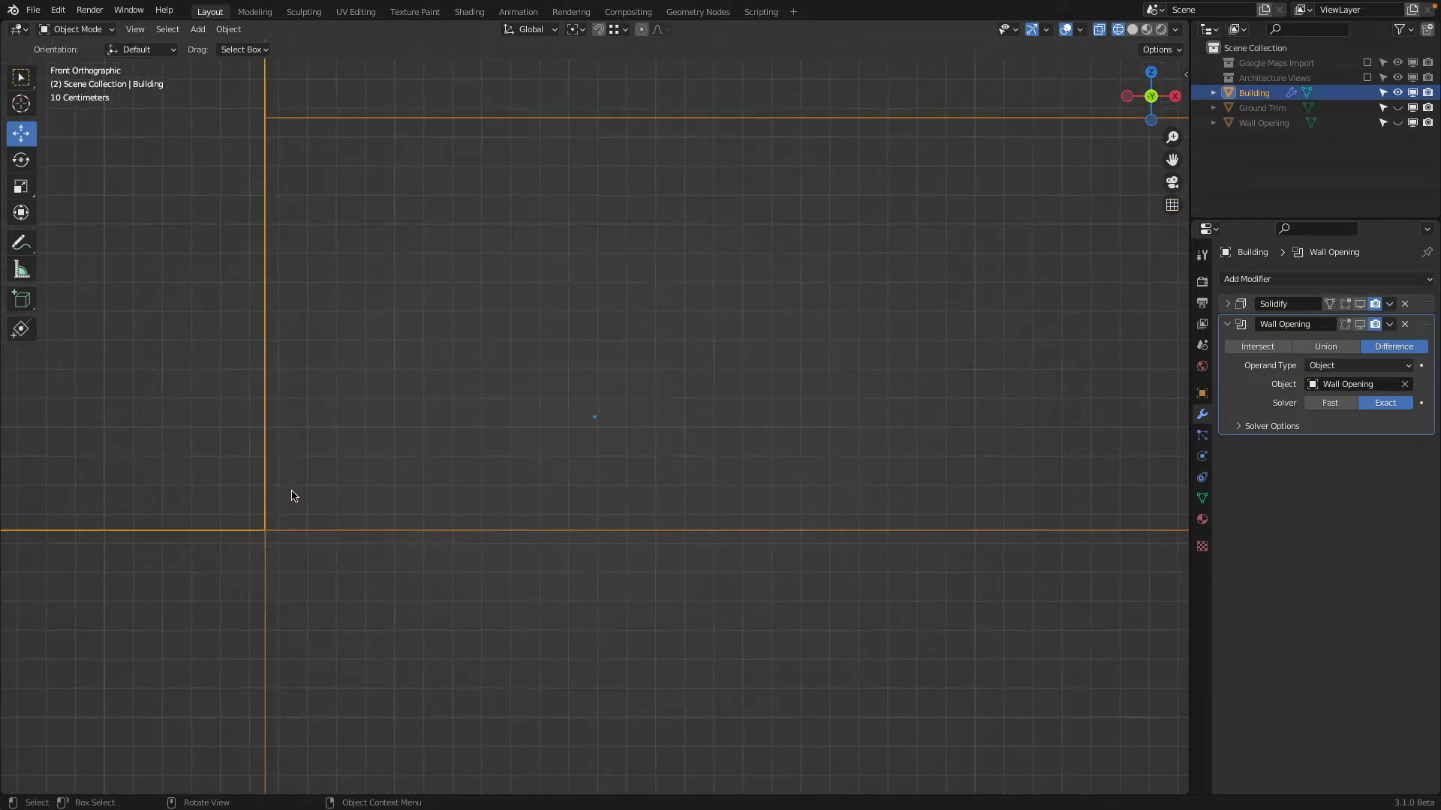
scroll(517, 434, "down", 3)
key("Tab")
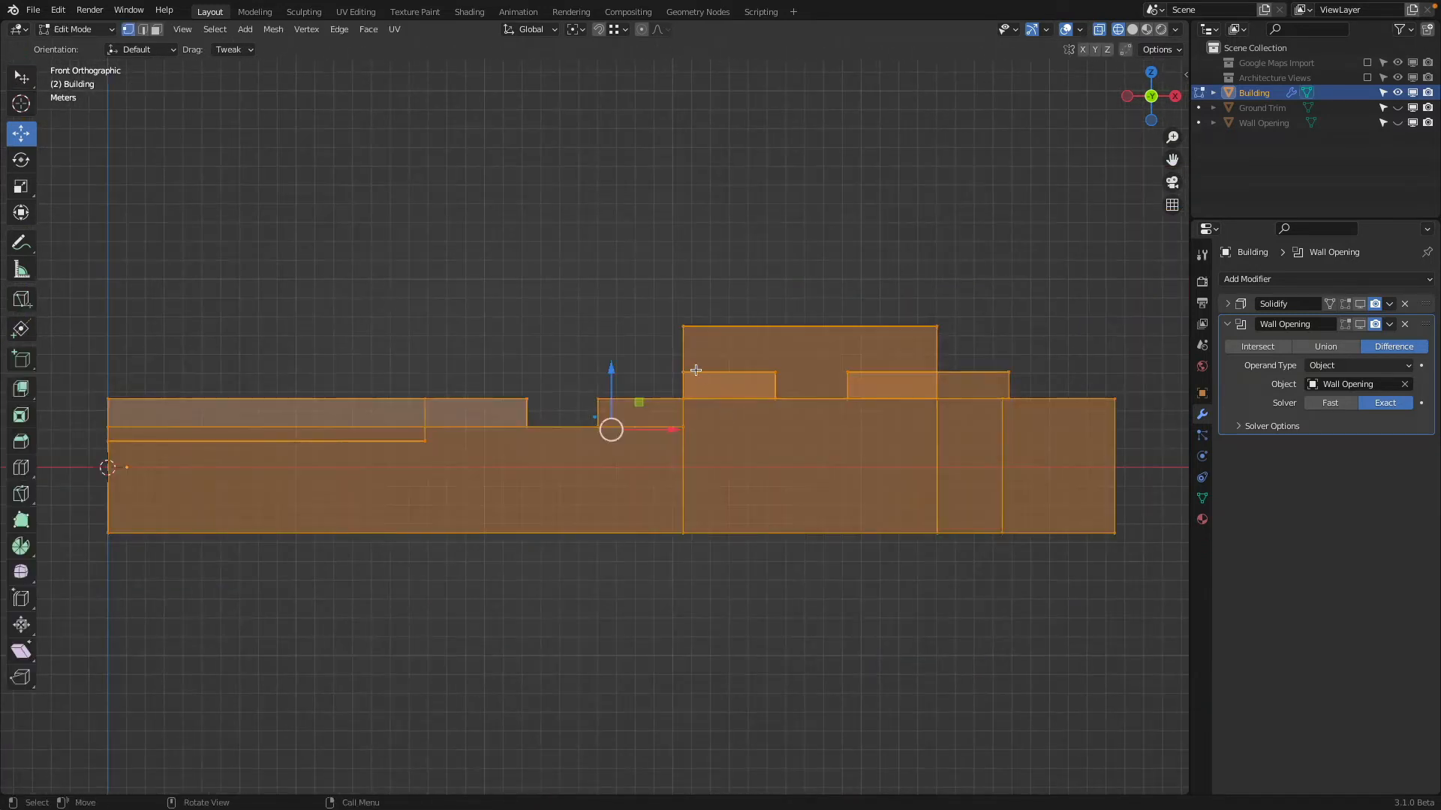
left_click(679, 334)
key("b")
left_click_drag(664, 281, 712, 604)
key("s")
type("x")
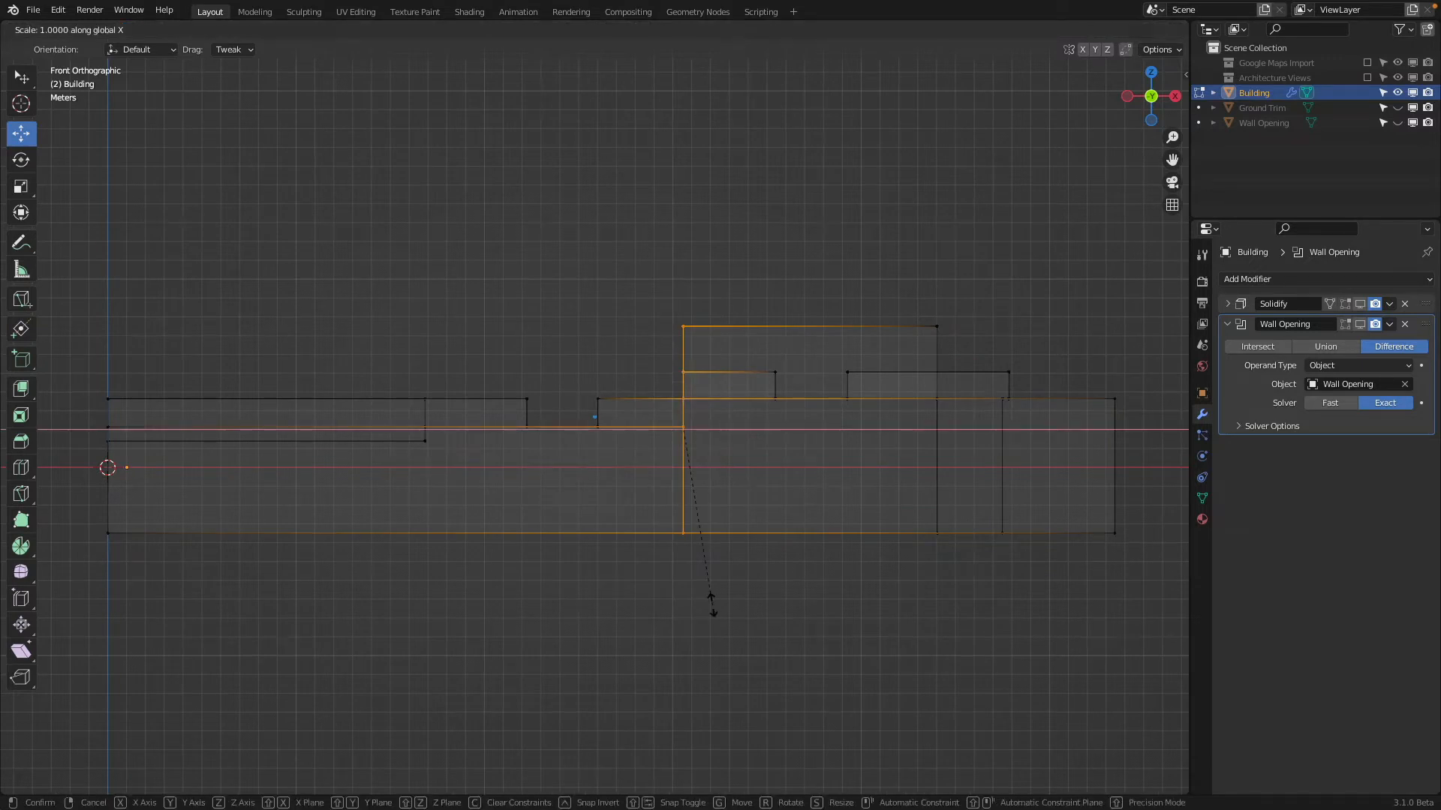
type("0")
key("Return")
Return to Object Mode with solid shading and turn the viewport display of the Solidify and Wall Opening modifiers back on
middle_click_drag(495, 556, 699, 539, "shift")
key("Tab")
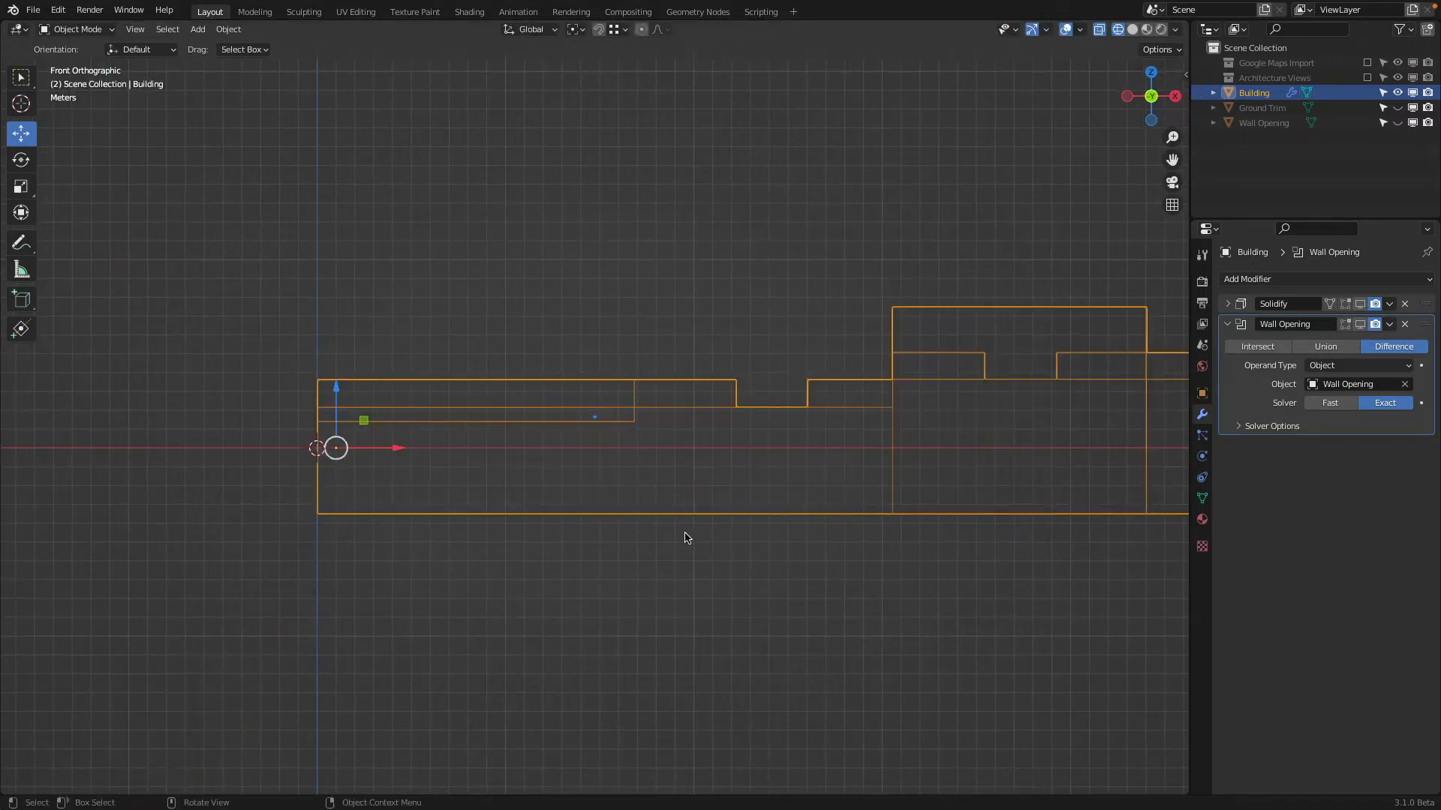
middle_click_drag(643, 495, 703, 515)
key("shift+z")
mouse_move(640, 467)
middle_mouse_down()
mouse_move(633, 547)
mouse_move(901, 473)
mouse_move(844, 513)
mouse_move(842, 431)
mouse_move(668, 547)
mouse_move(631, 553)
mouse_move(660, 524)
mouse_move(620, 543)
mouse_move(628, 506)
middle_mouse_up()
left_click(1359, 304)
left_click(1359, 325)
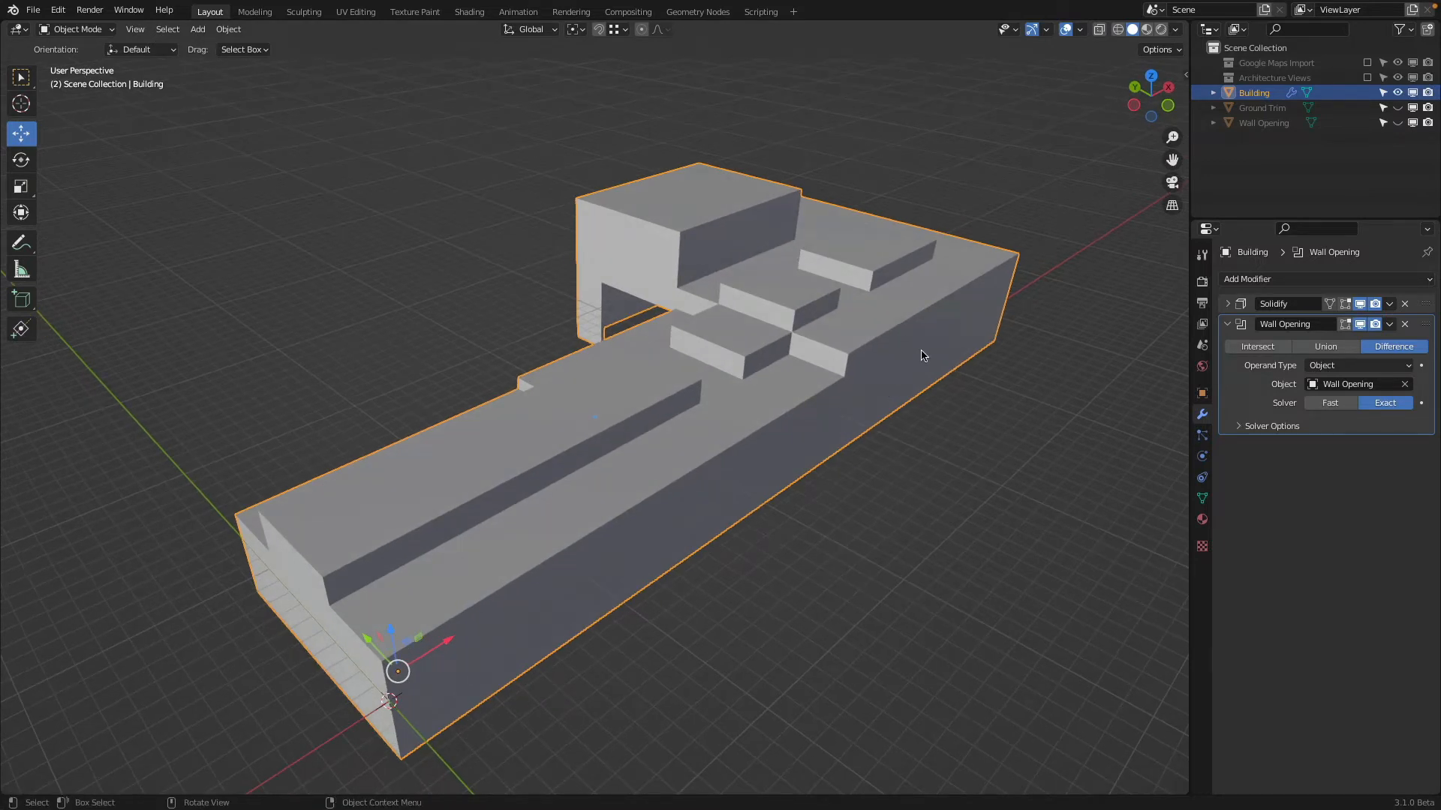
Hide the Building object and enable the Google Maps Import collection to show the reference terrain
middle_click_drag(949, 339, 914, 270)
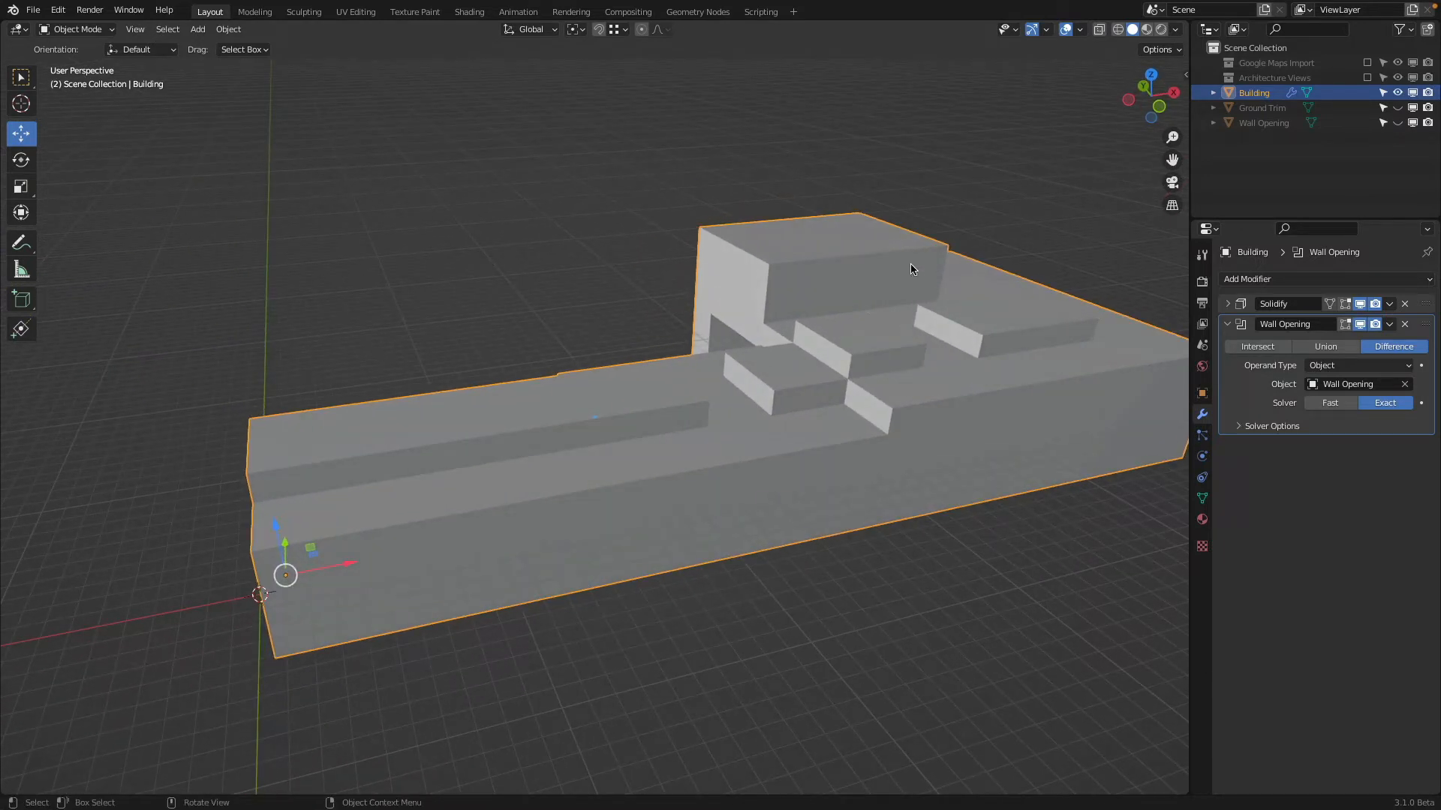
left_click(1397, 92)
left_click(1367, 62)
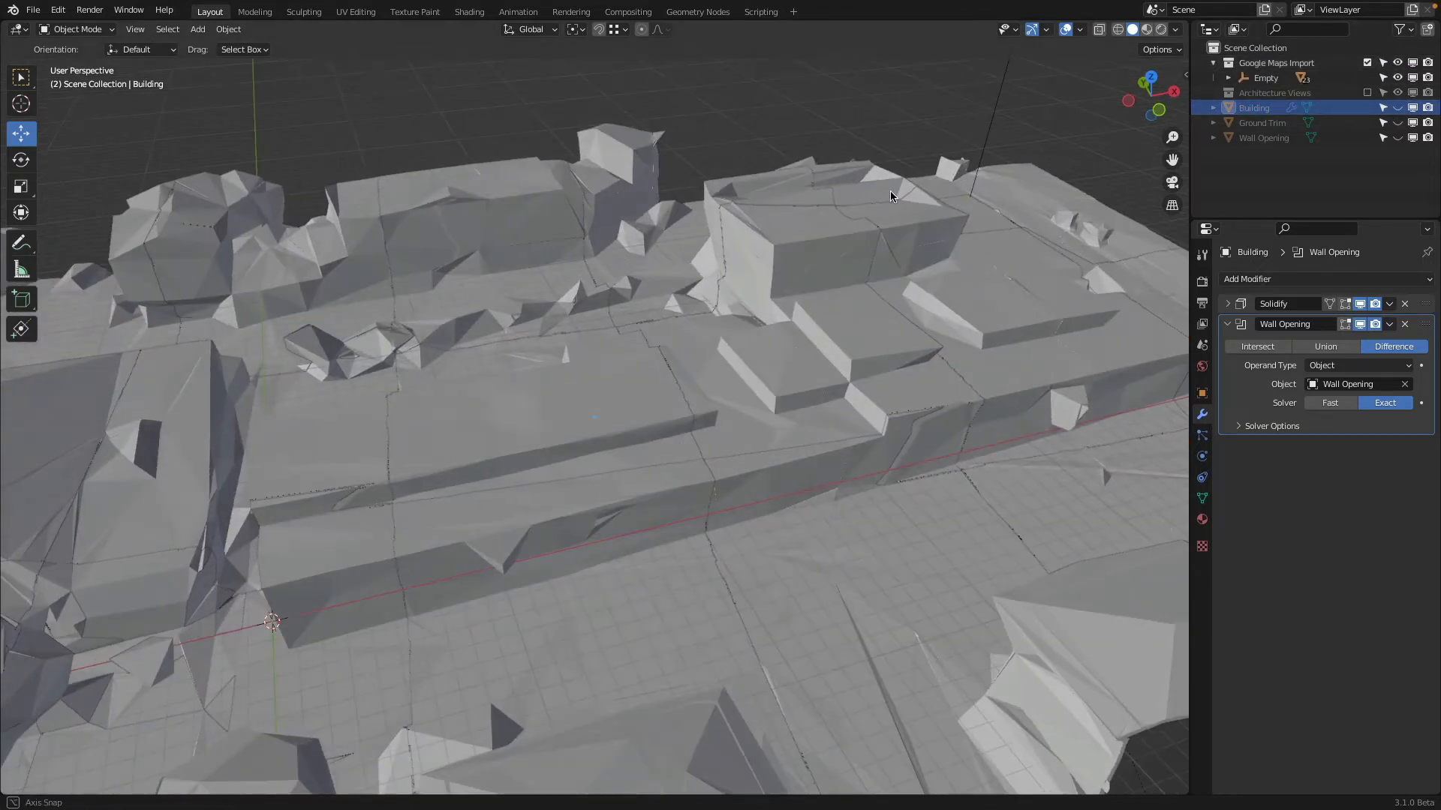
Switch to Material Preview shading and examine the textured Google Maps reference building from above
key("z")
left_click(910, 262)
middle_click_drag(931, 180, 695, 278, "shift")
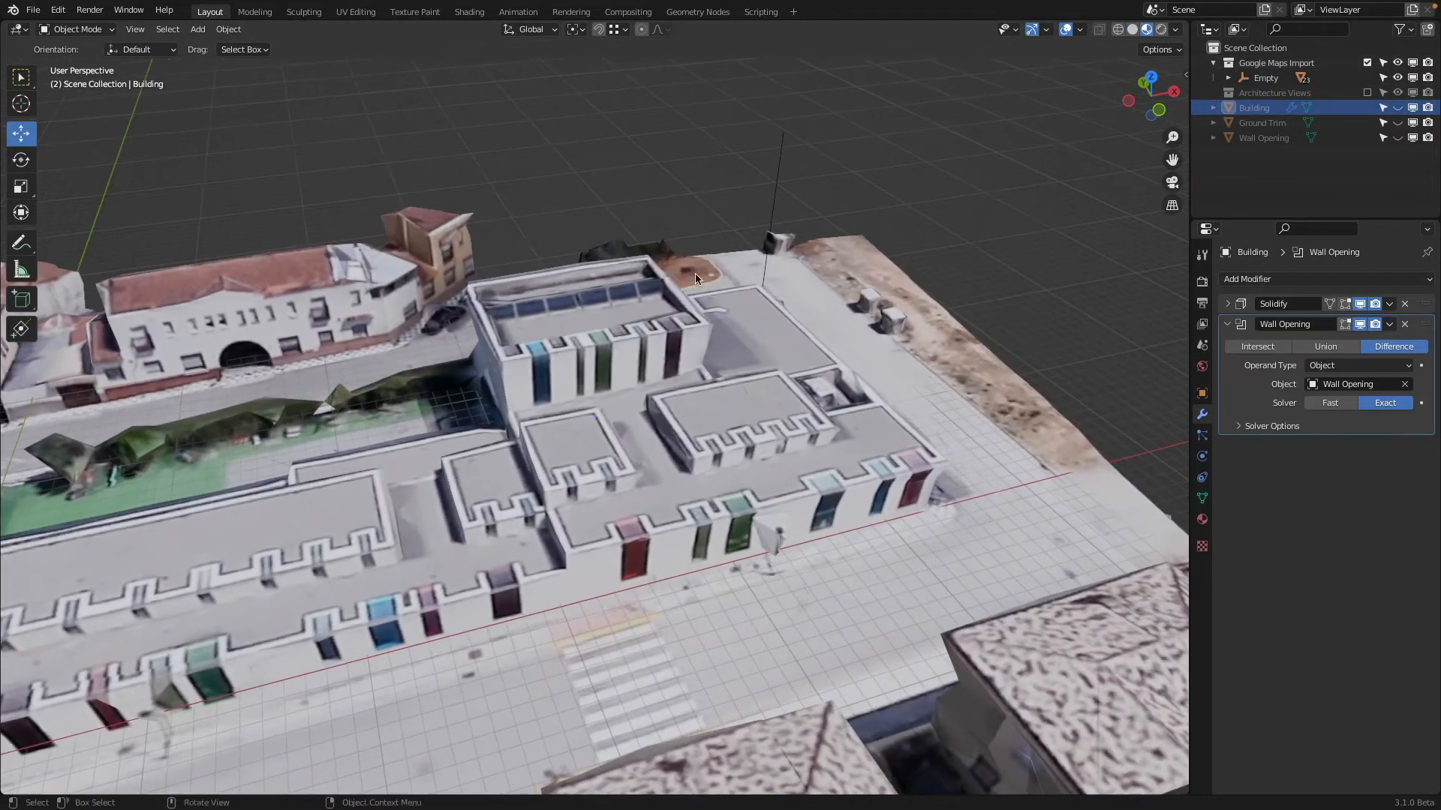
middle_click_drag(701, 208, 599, 301)
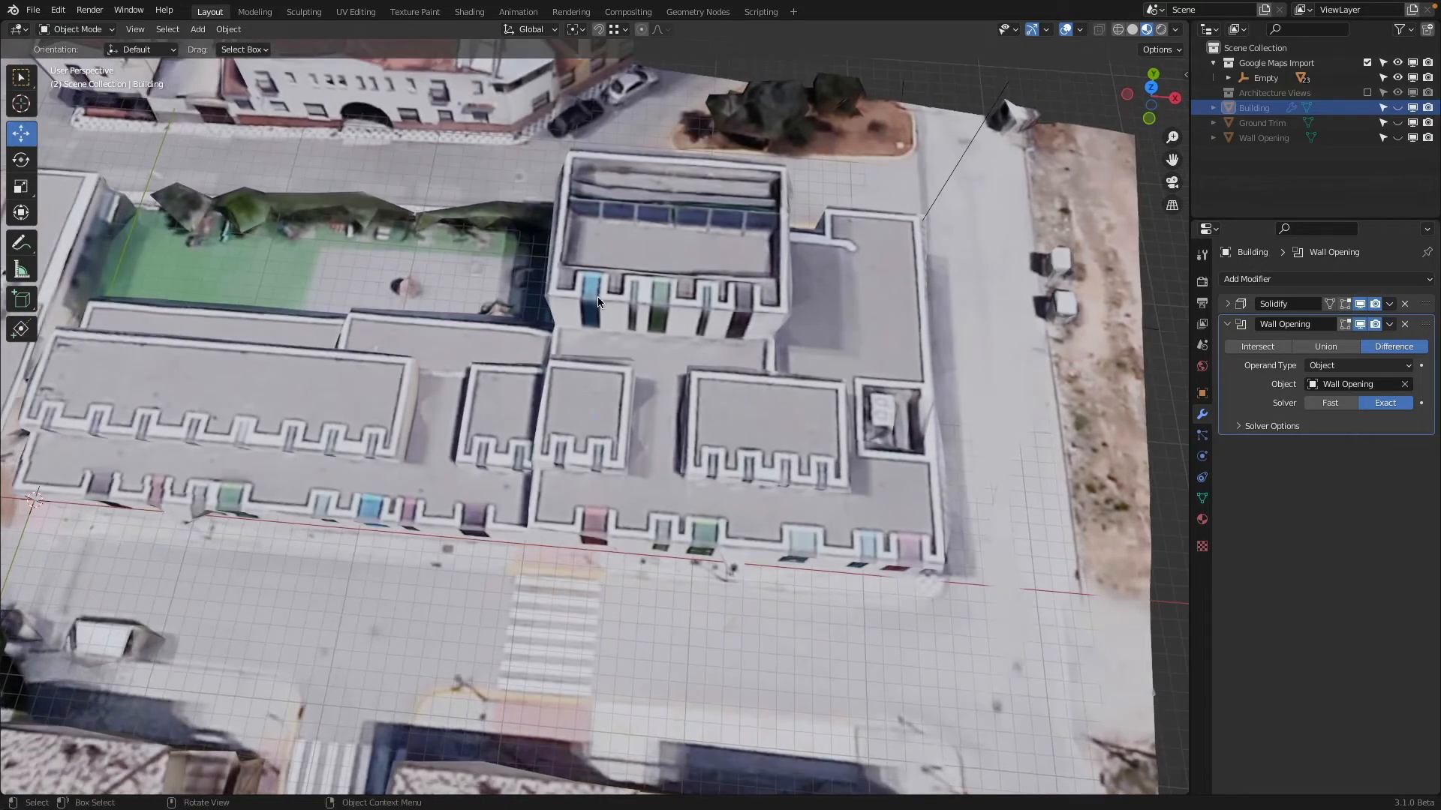
In front orthographic view, replace the Google Maps Import collection with Architecture Views and examine the coloured windows on the elevation drawing
left_click(1148, 119)
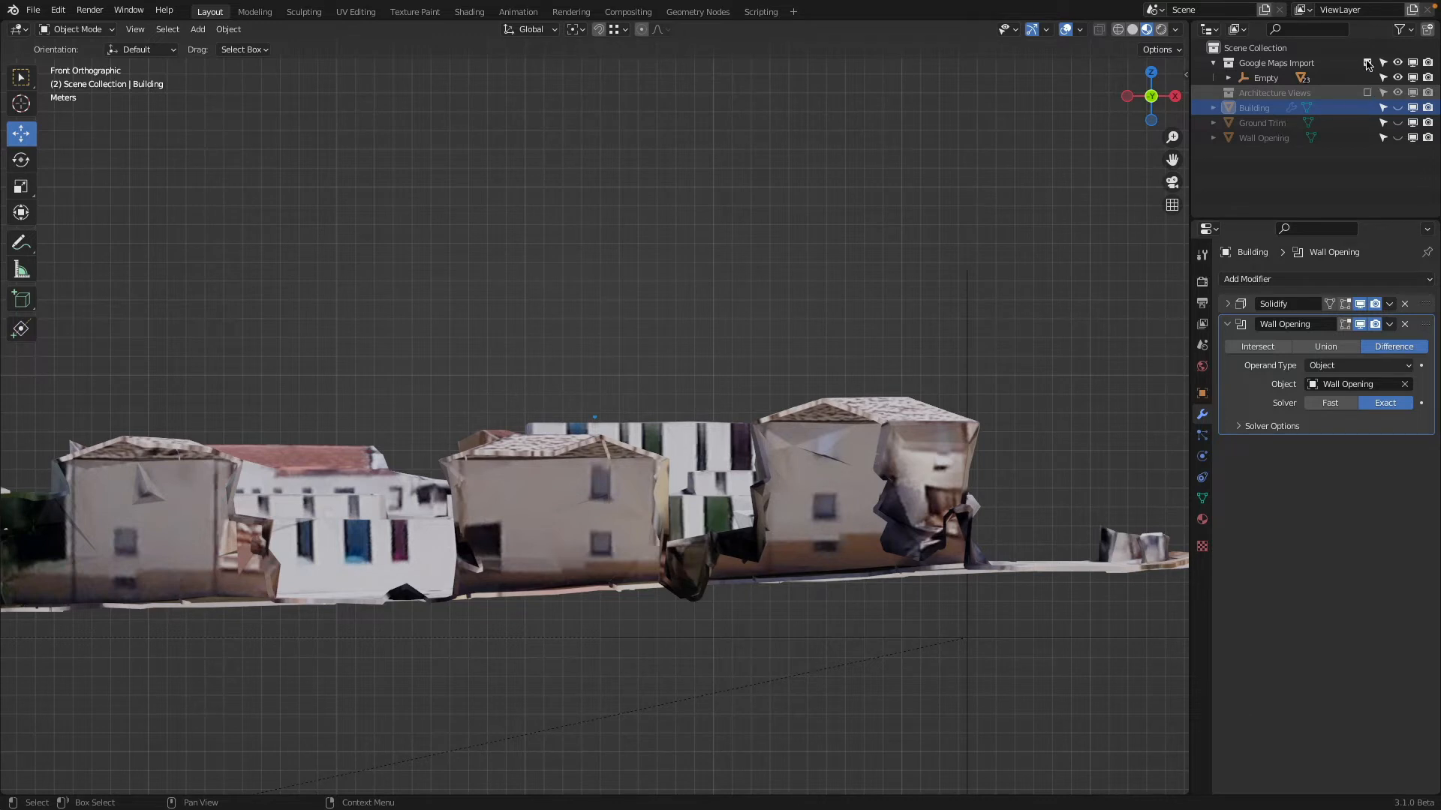
left_click(1367, 92)
left_click(1367, 62)
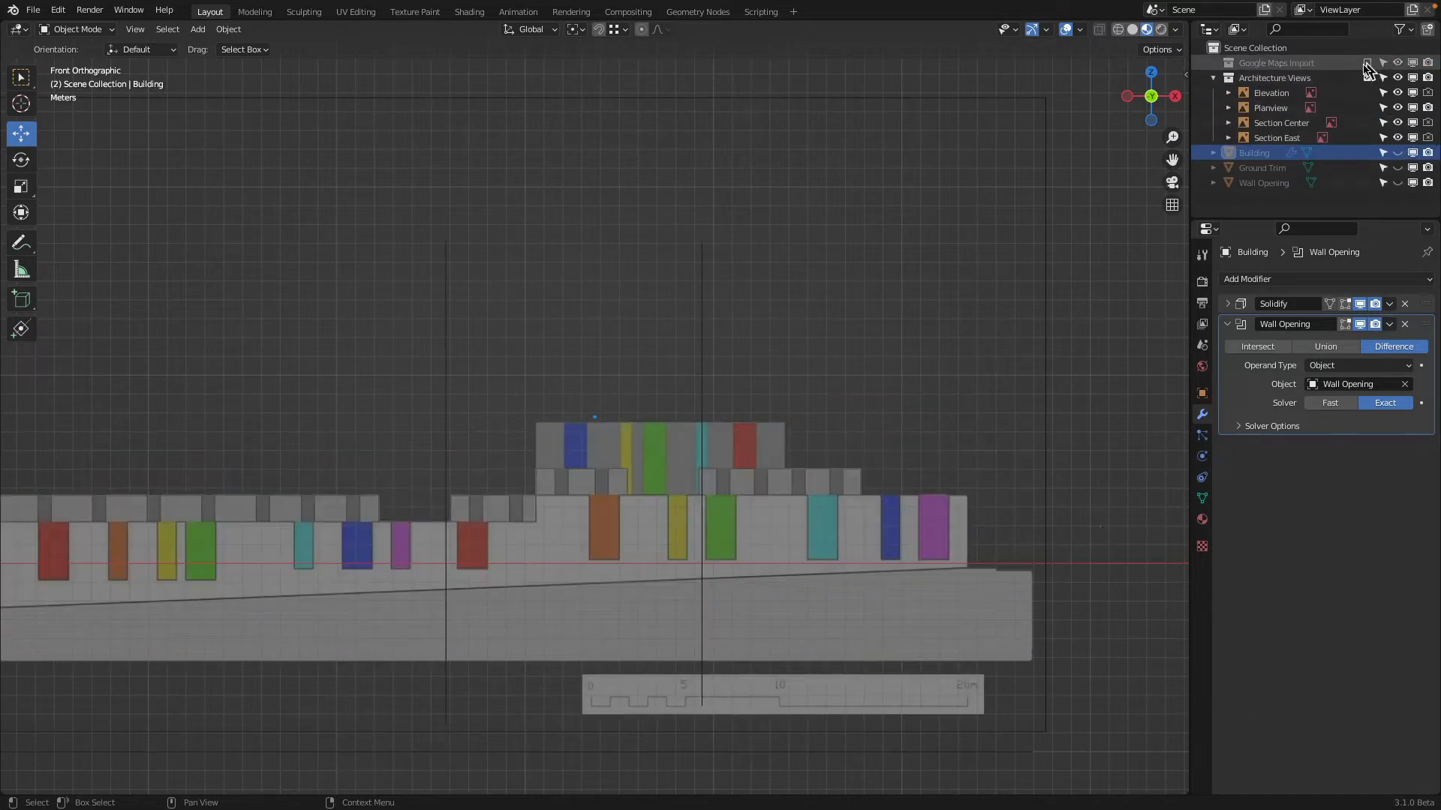
scroll(546, 182, "up", 5)
scroll(803, 299, "down", 3)
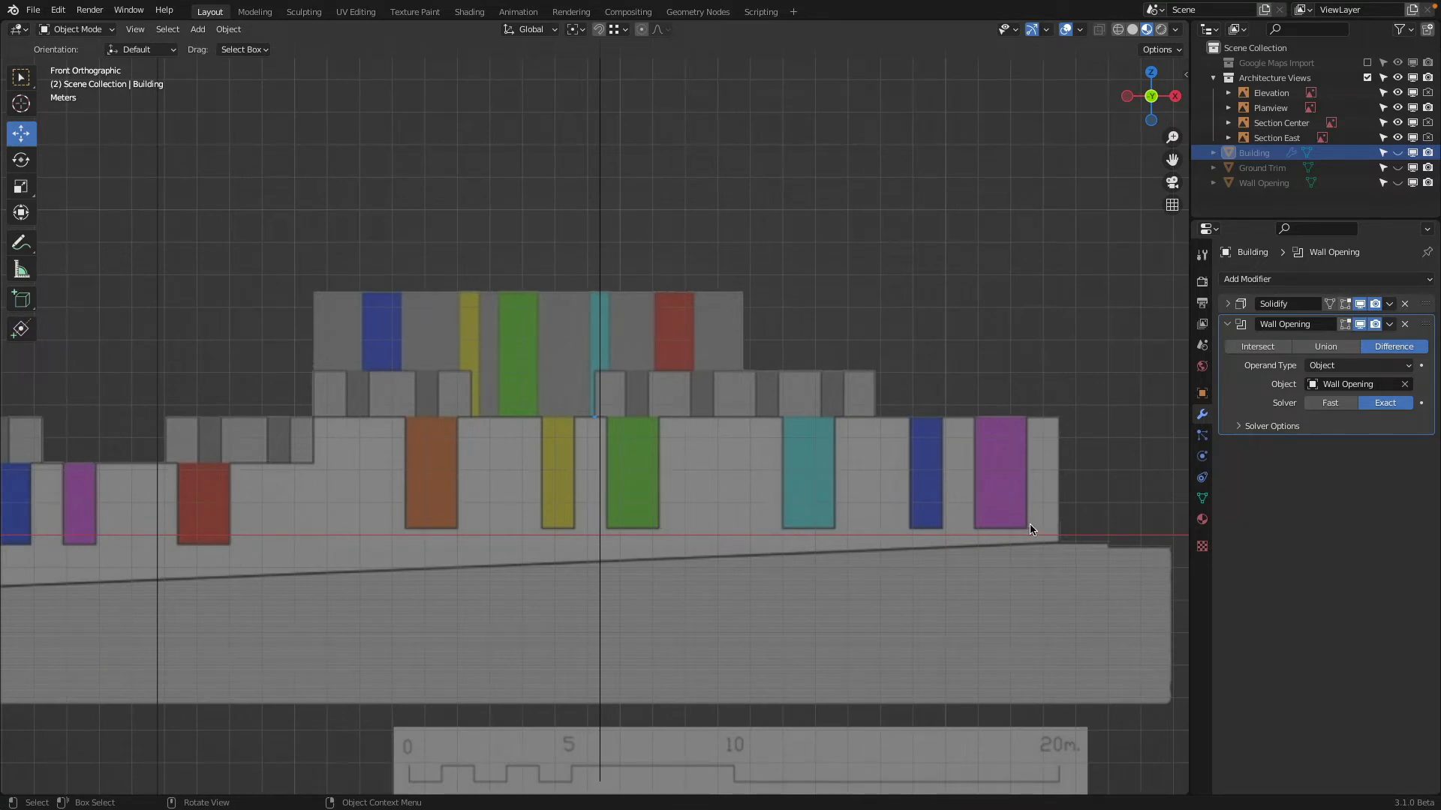
middle_click_drag(508, 426, 988, 358, "shift")
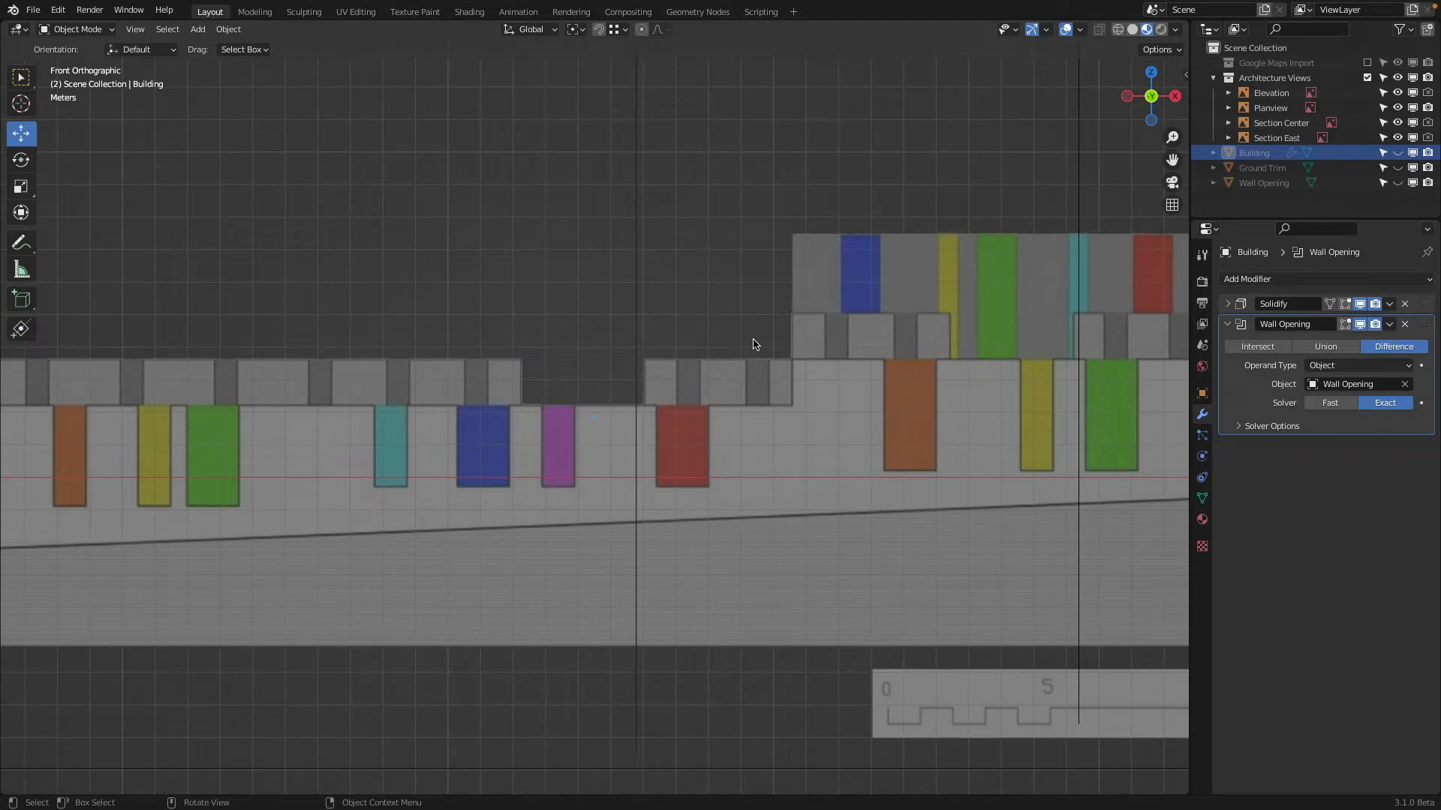
scroll(788, 323, "down", 2)
Swap the Architecture Views collection back for Google Maps Import and examine the window recesses along the tall block's front parapet
left_click(1367, 62)
left_click(1367, 92)
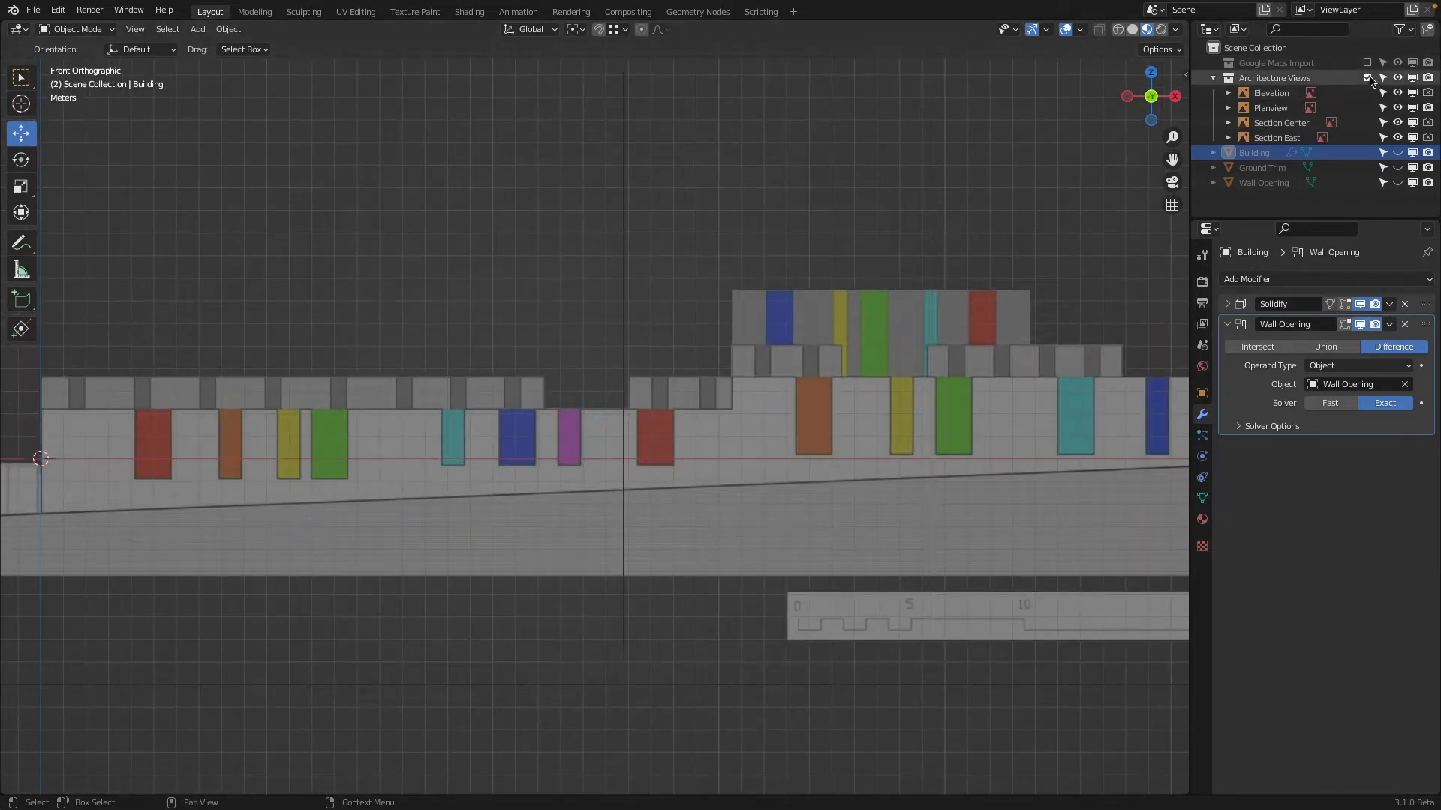
middle_click_drag(992, 187, 825, 337)
middle_click_drag(960, 228, 763, 286)
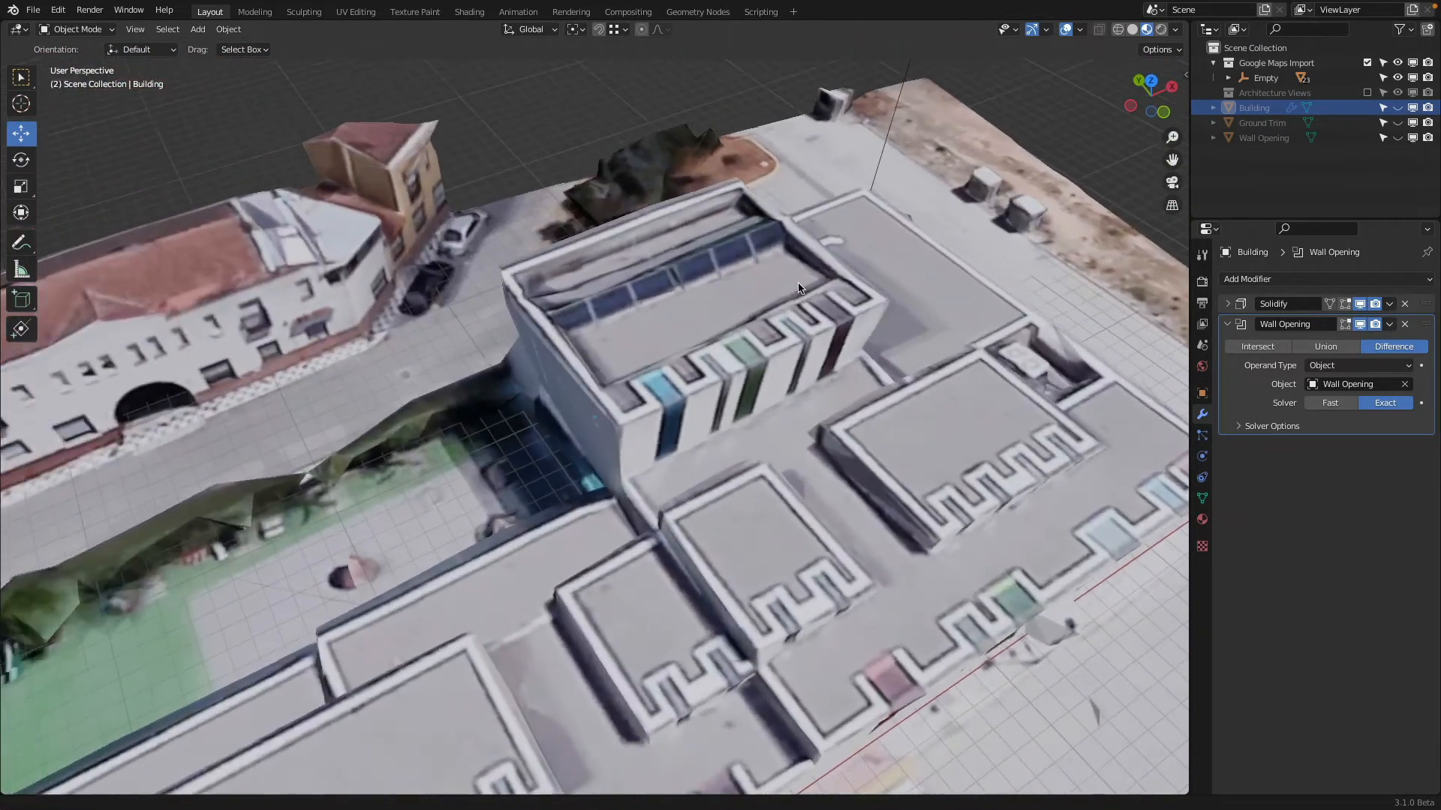
scroll(762, 286, "up", 5)
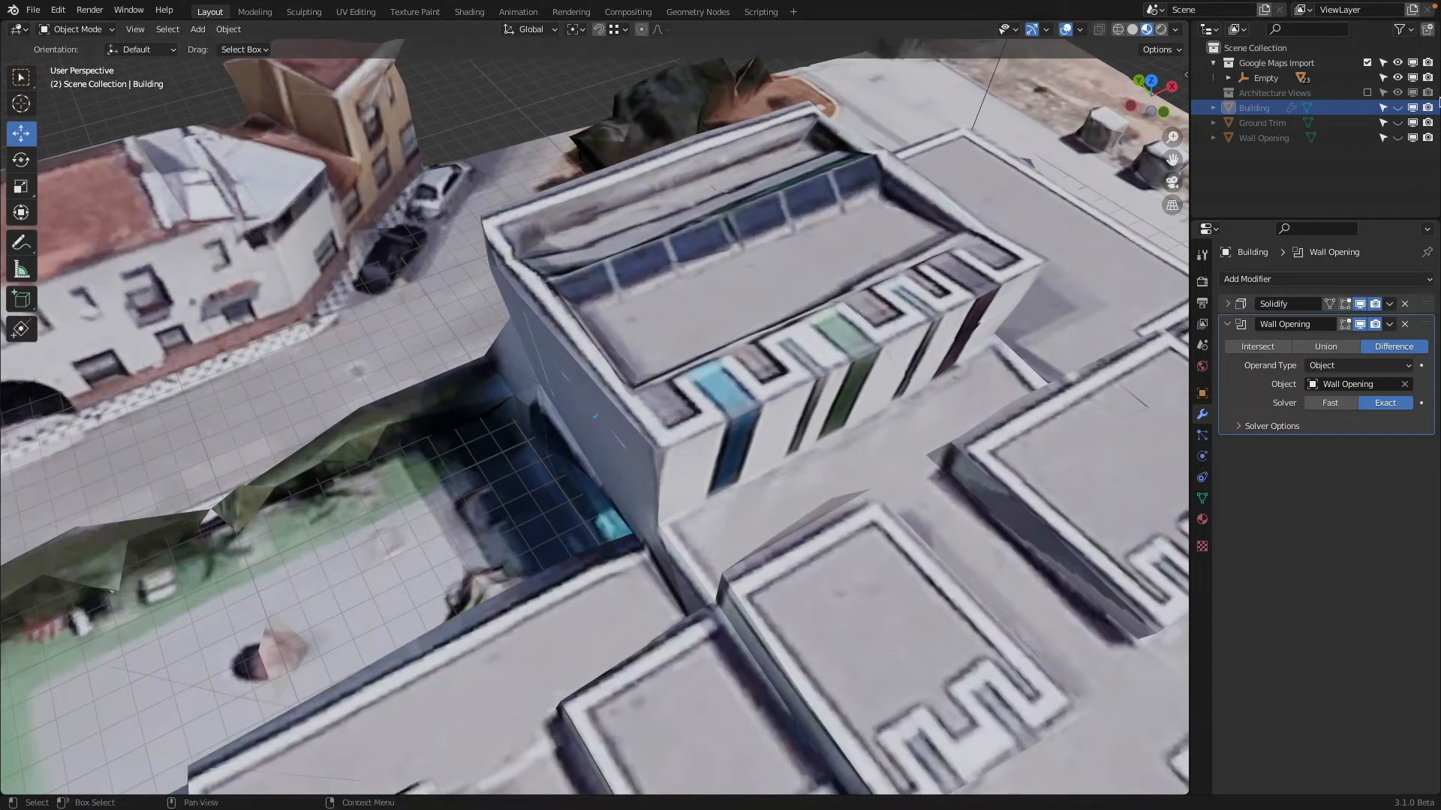
Turn off the Google Maps Import collection and show the Building object in solid shading
left_click(1367, 62)
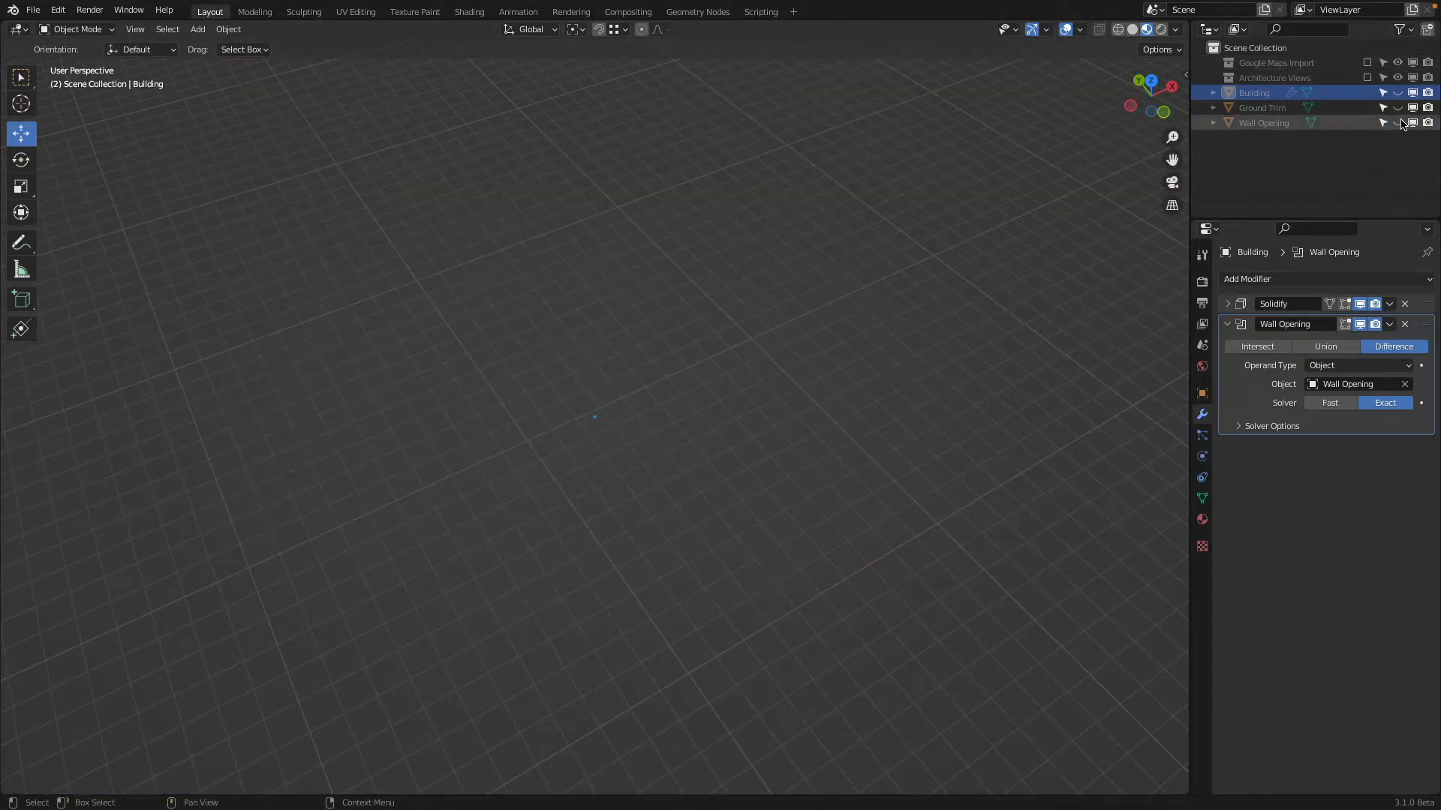
left_click(1398, 92)
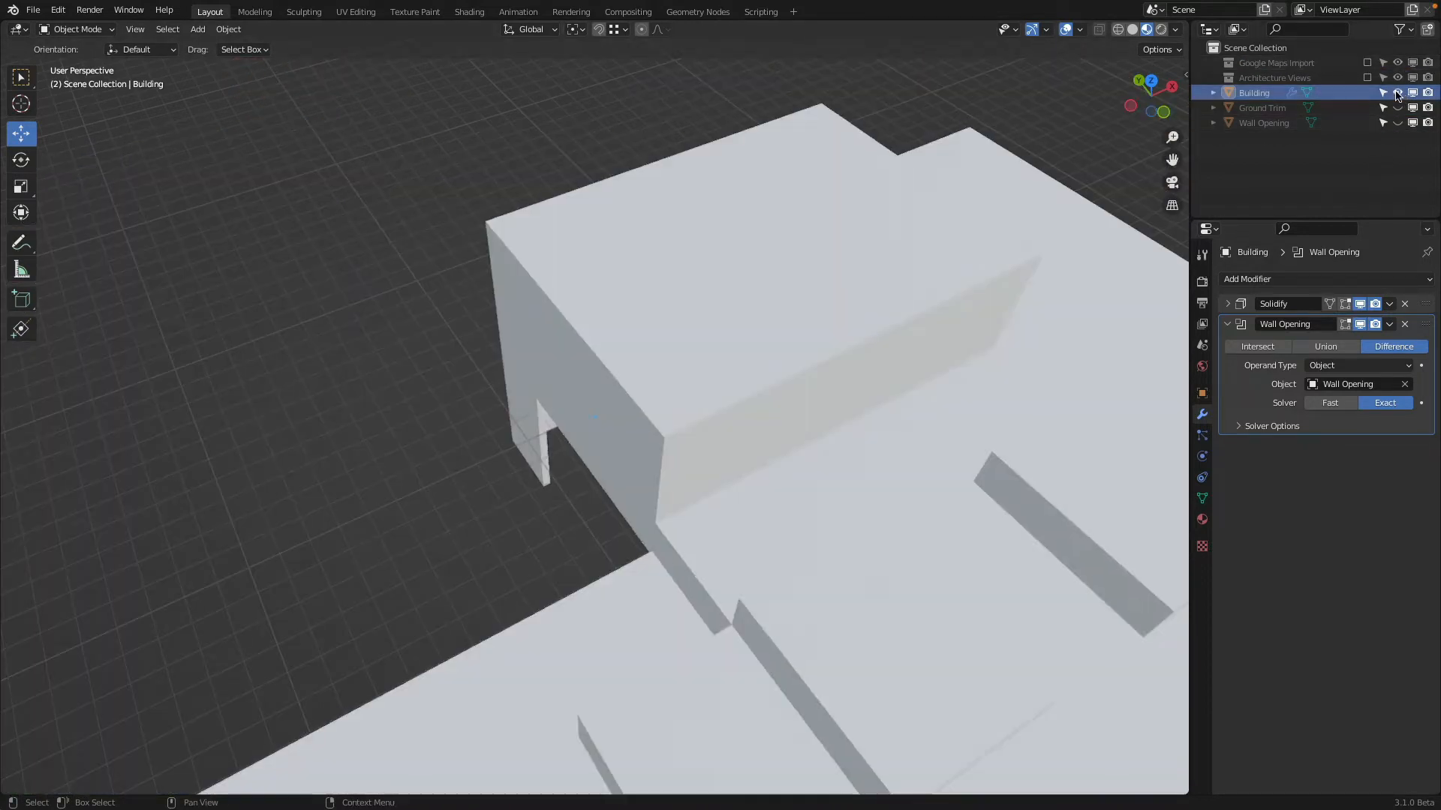
left_click(1131, 30)
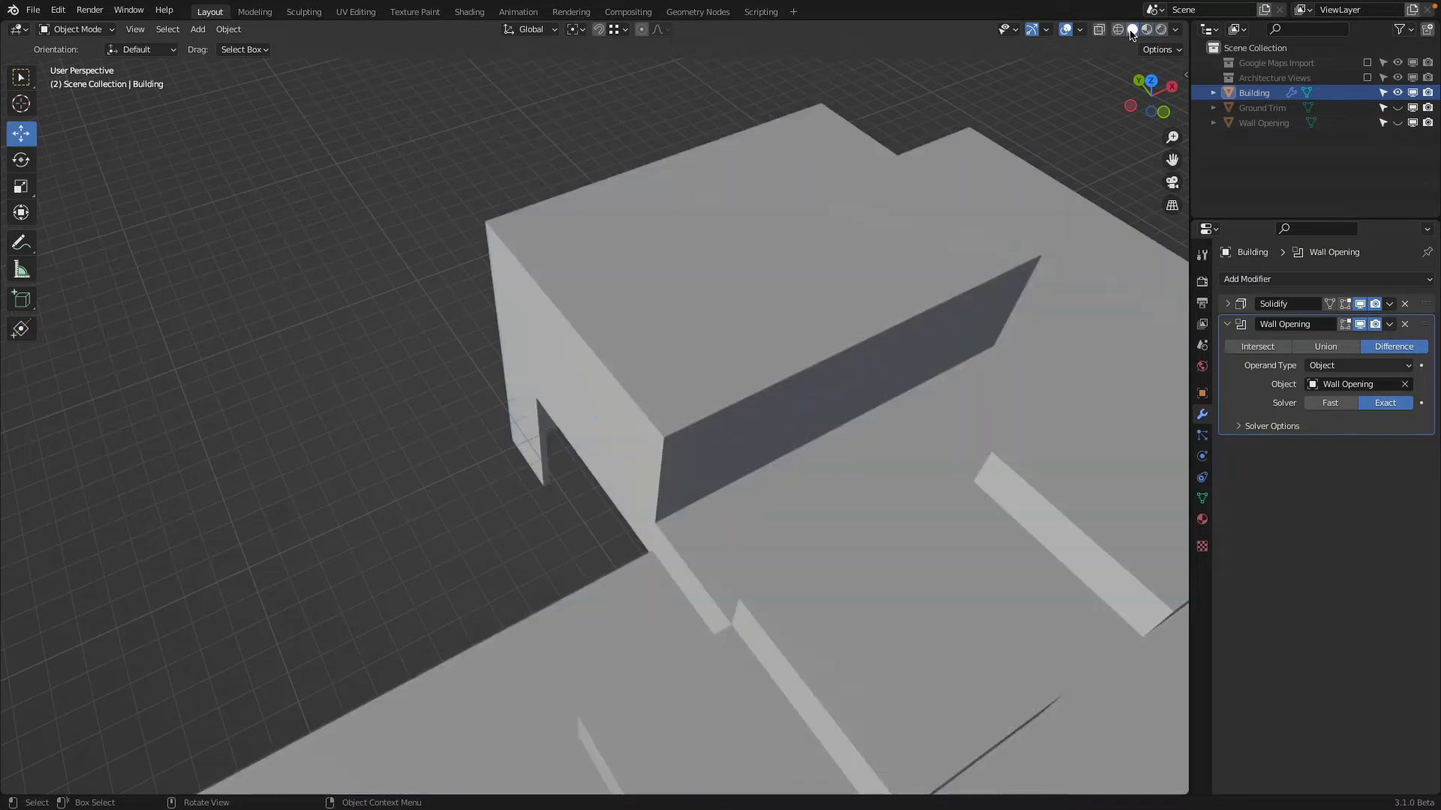
Add a cube mesh and move it to the tall block by about 29.55 m on X, 11.97 m on Y and 6.5 m on Z
scroll(619, 225, "down", 2)
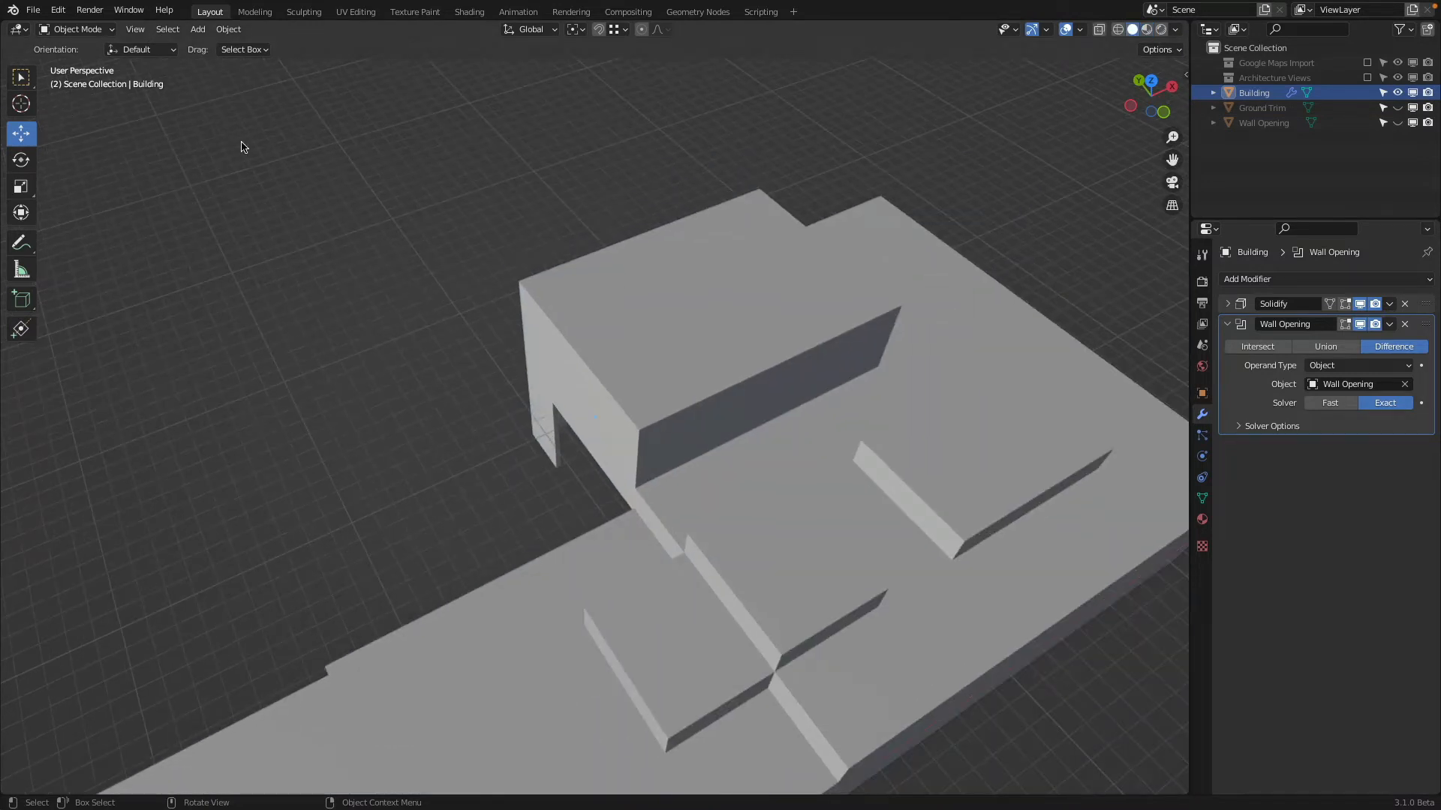
scroll(412, 193, "down", 4)
scroll(413, 537, "up", 2)
middle_click_drag(345, 776, 499, 405, "shift")
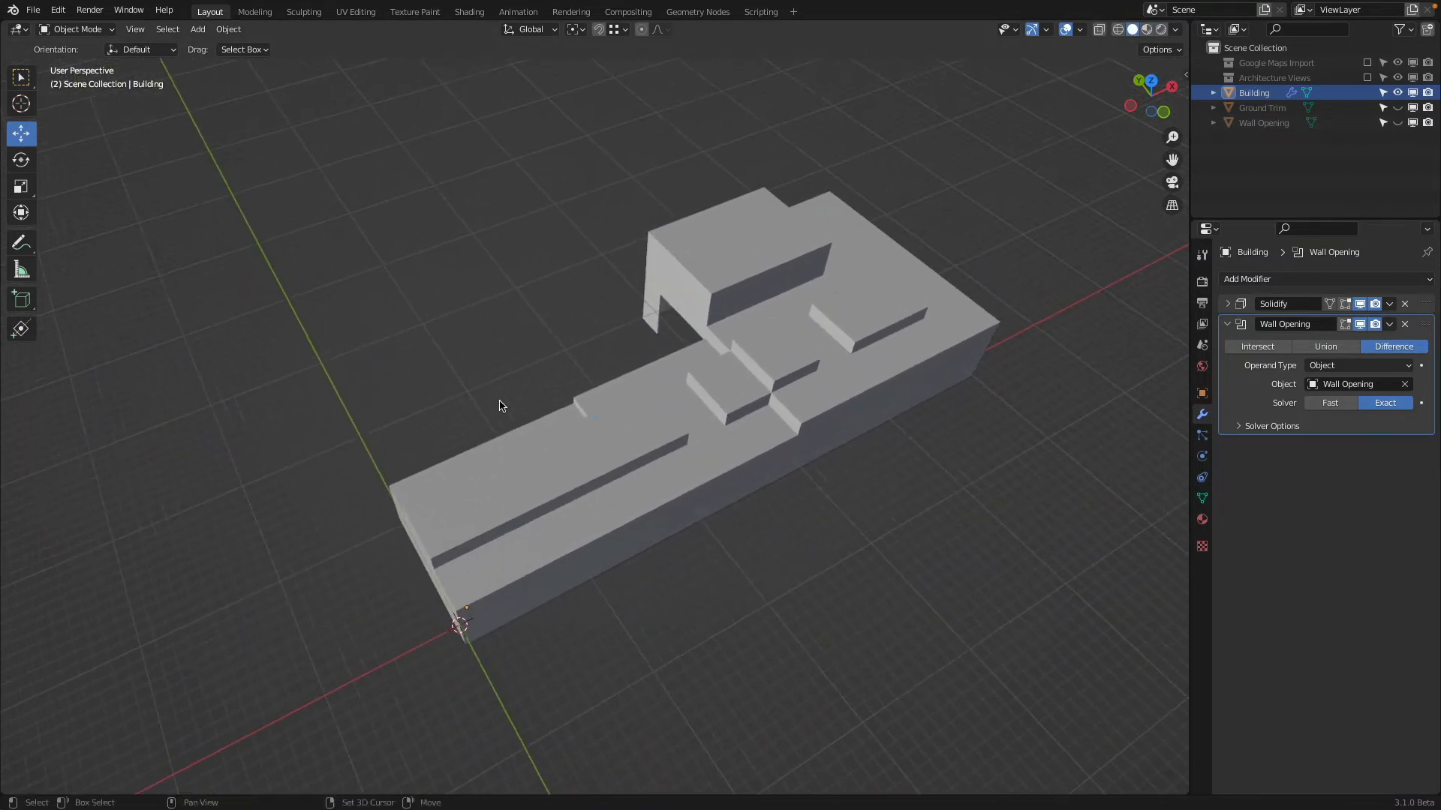
left_click(197, 29)
mouse_move(227, 47)
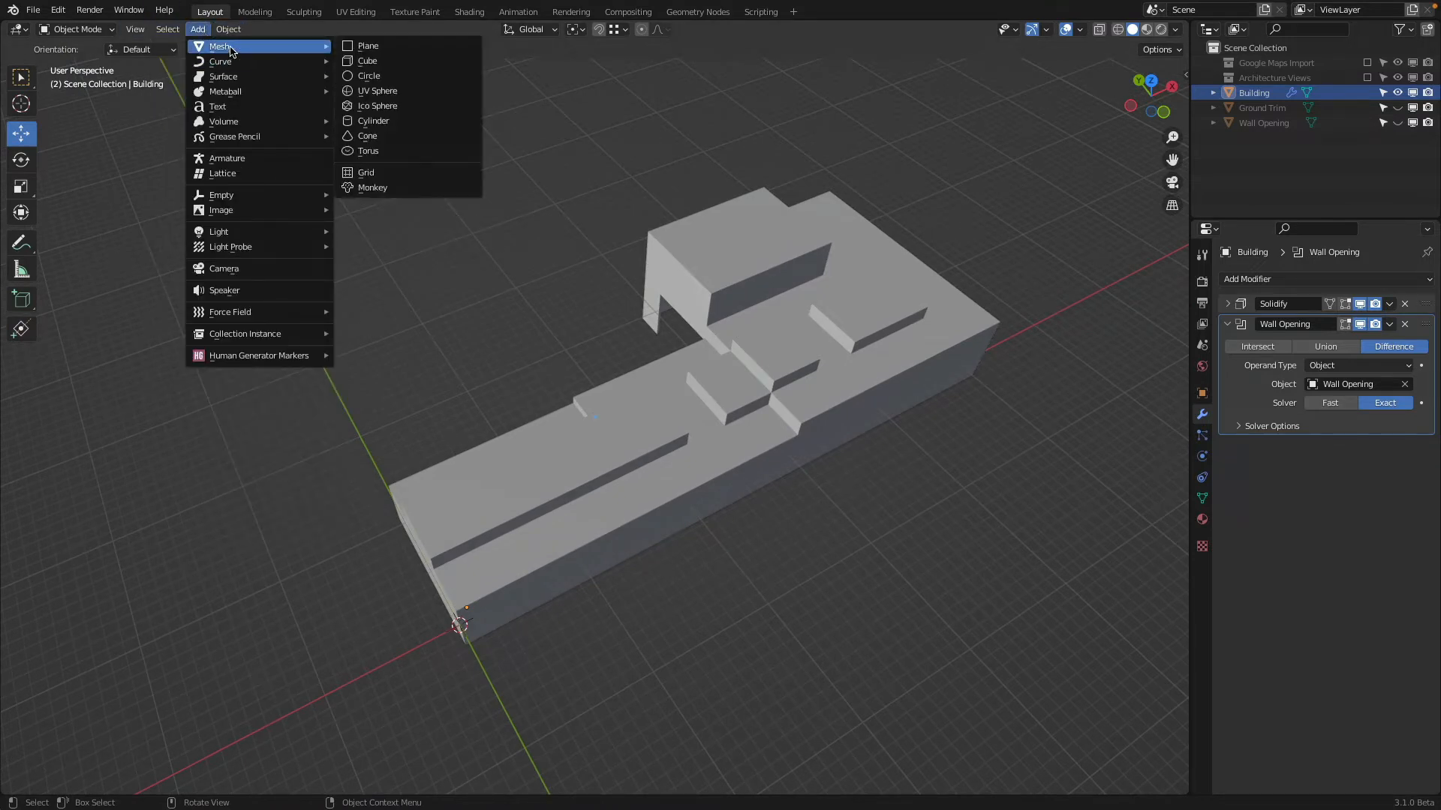
left_click(346, 65)
left_click_drag(478, 627, 706, 313)
scroll(575, 475, "up", 5)
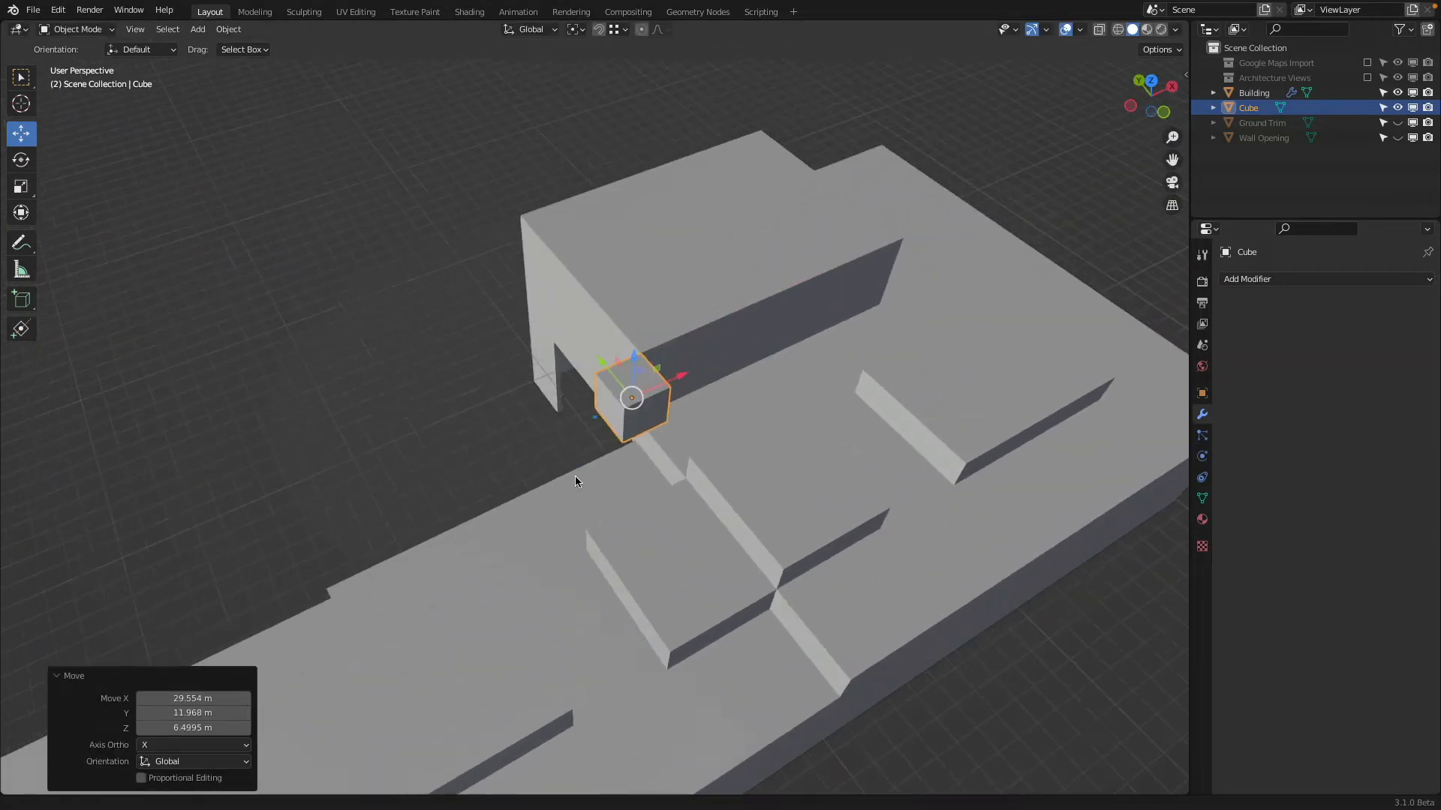
Shift the cube along Y and X to the tall block's front roof corner and raise it about 0.27 m
key("g")
key("Escape")
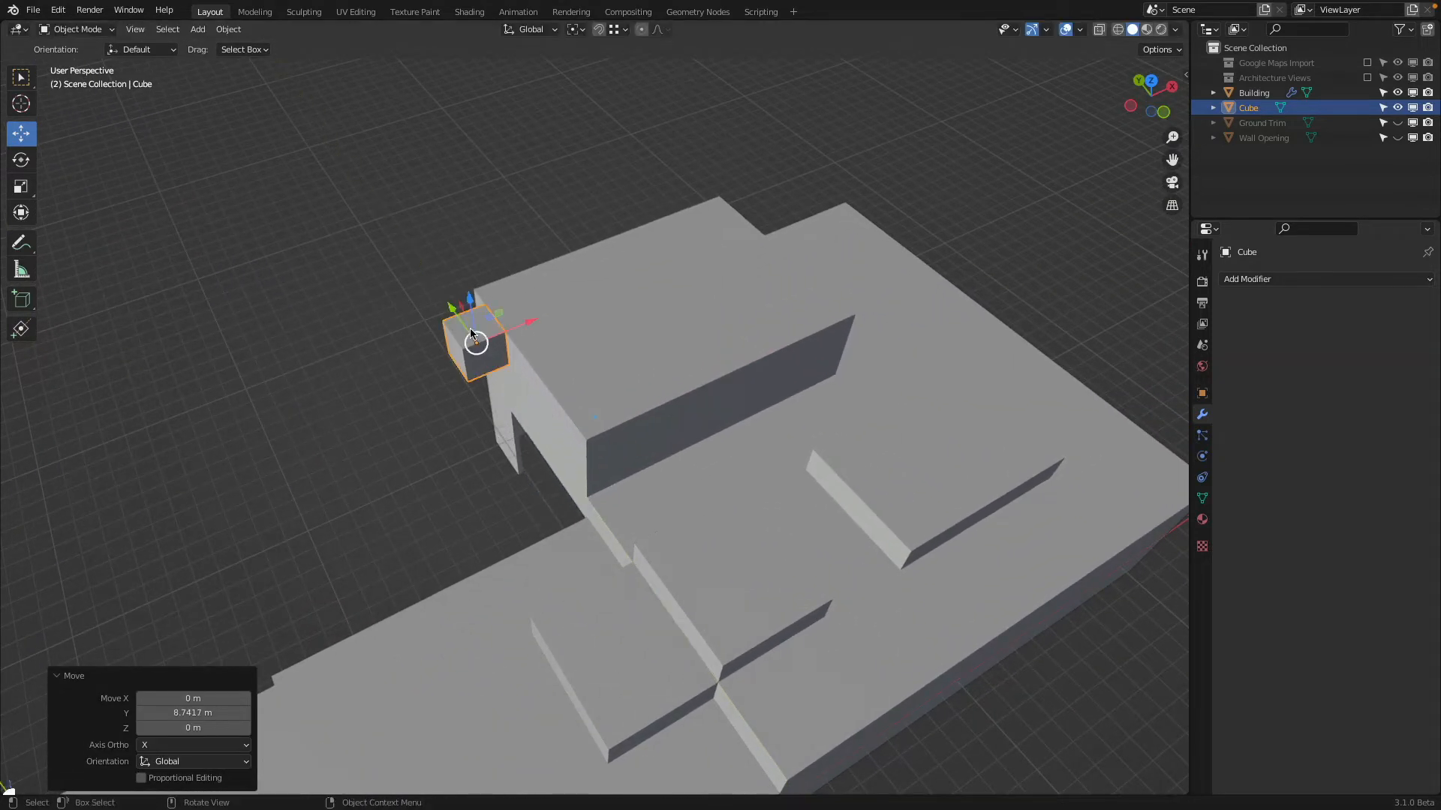
key("g")
key("y")
left_click(611, 441)
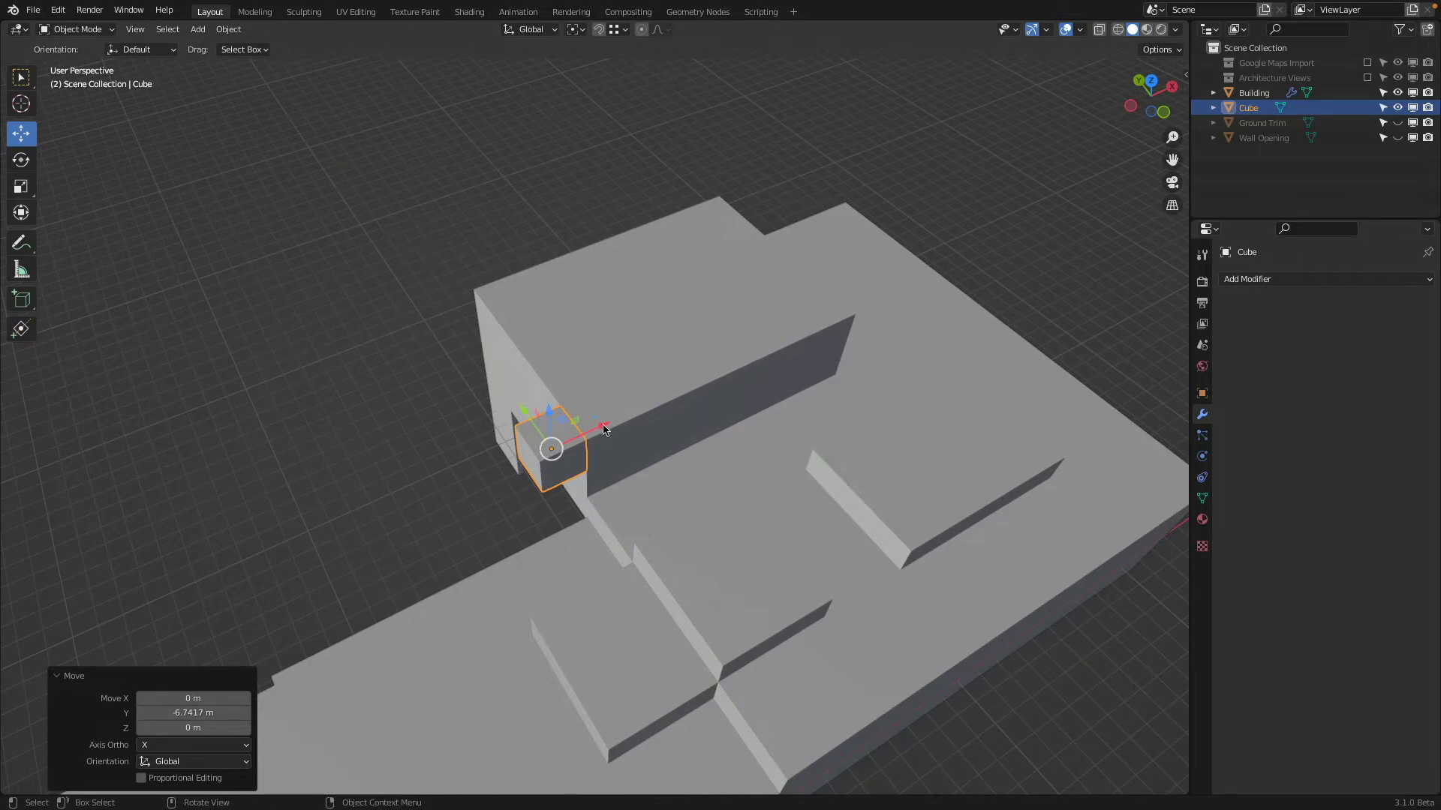
left_click_drag(605, 429, 693, 350)
scroll(636, 408, "up", 5)
middle_click_drag(692, 347, 731, 343)
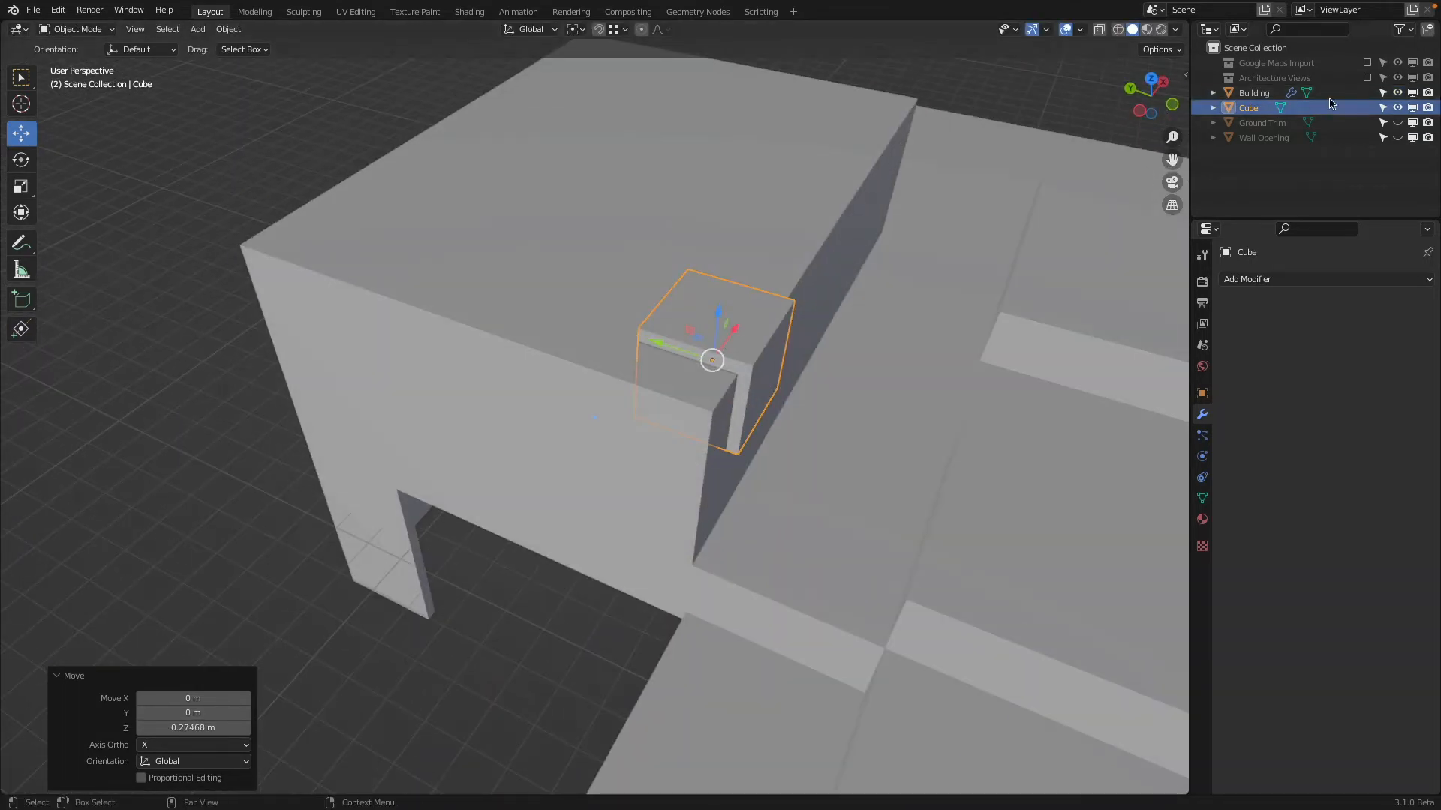
Show the textured Google Maps reference instead of the Building, and move the cube about -0.54 m on Y over the blue window recess
left_click(1367, 63)
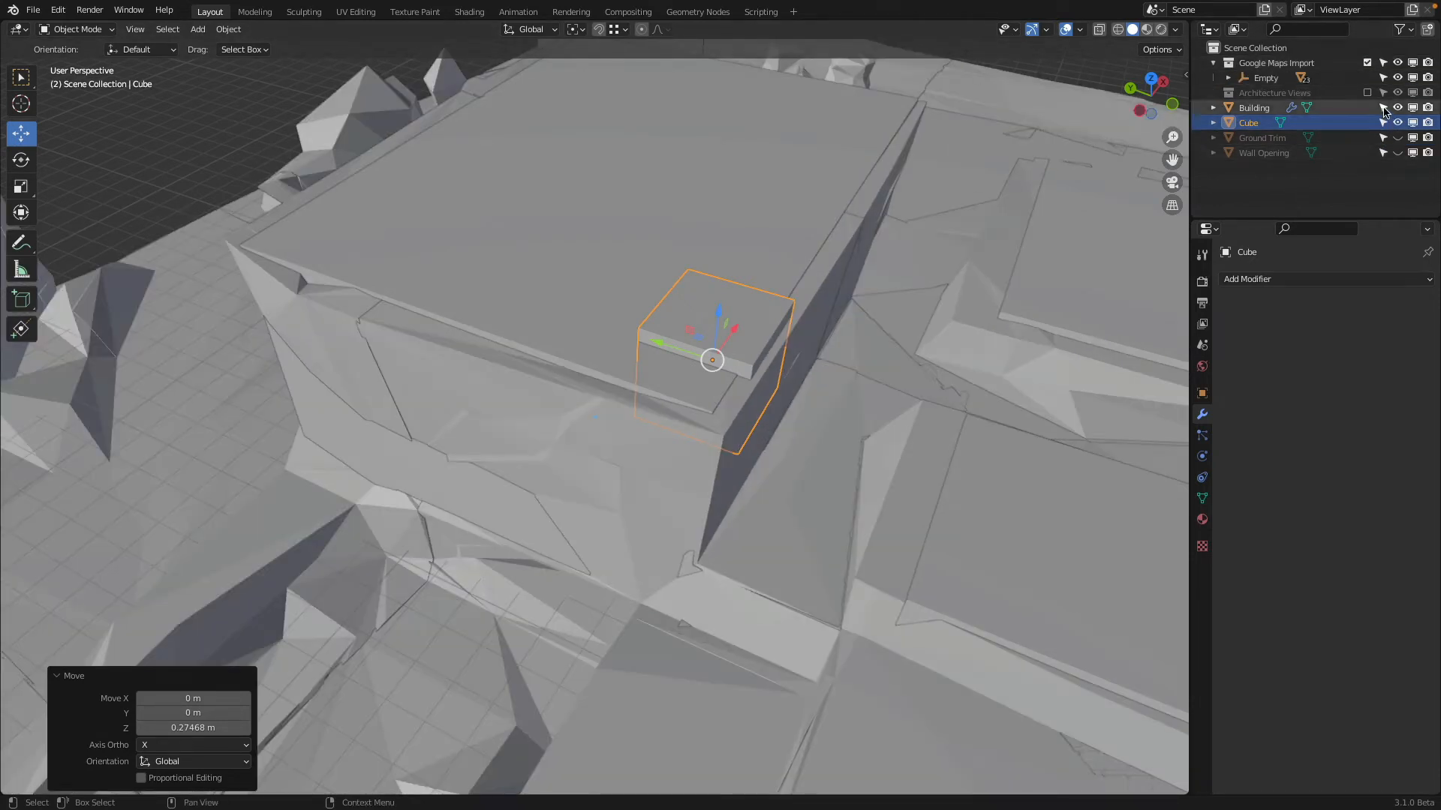
left_click(1397, 108)
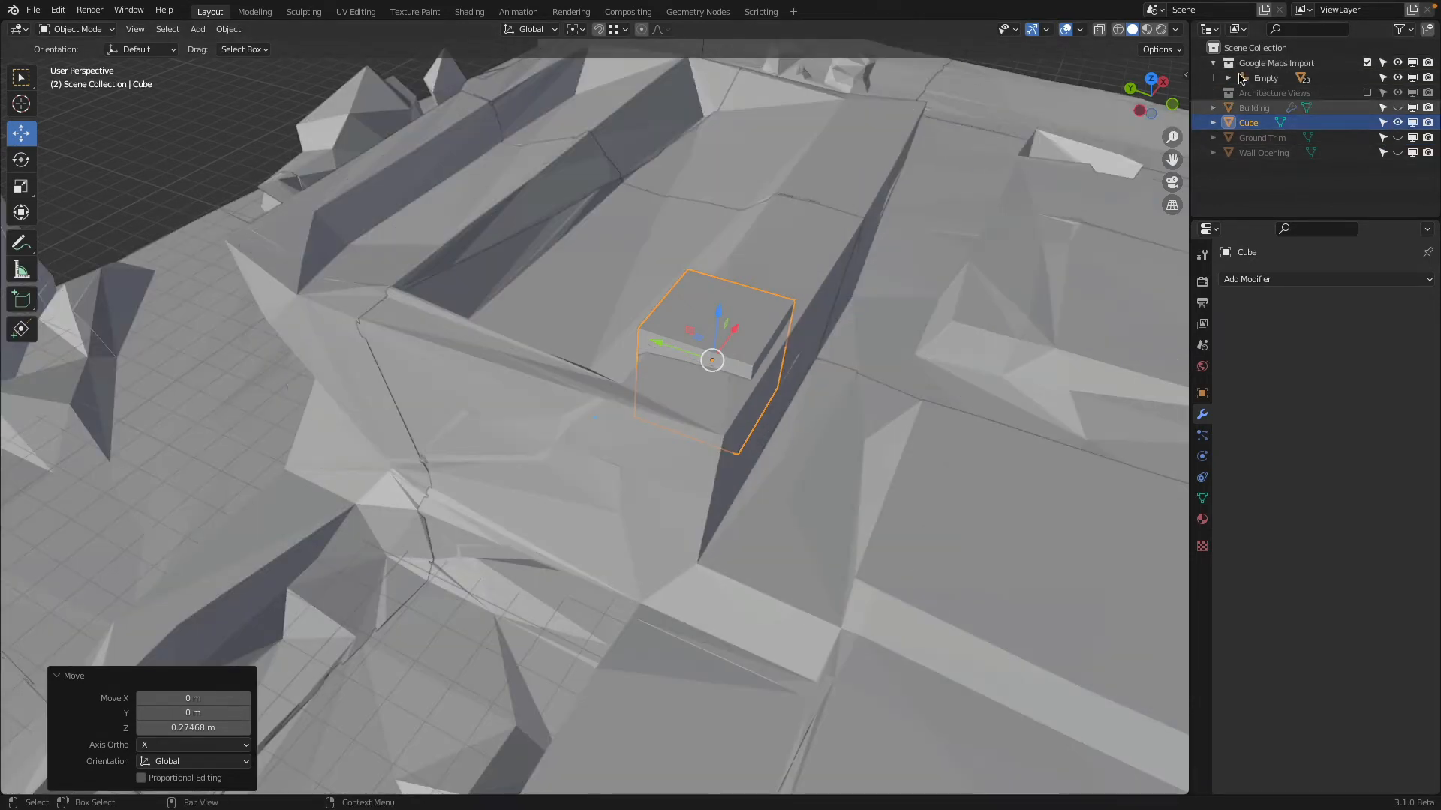
left_click(1148, 30)
middle_click_drag(855, 233, 767, 296)
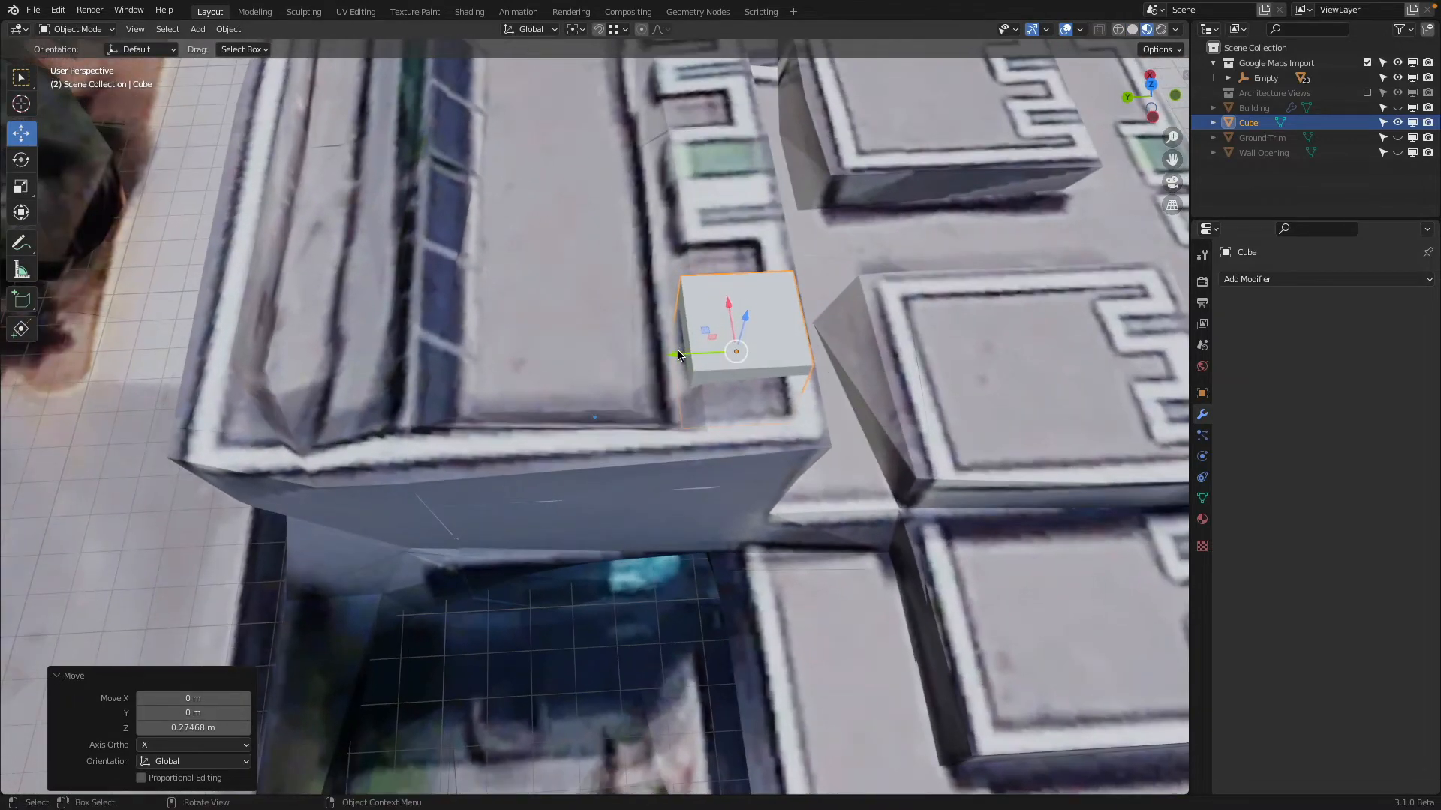
mouse_move(678, 354)
left_mouse_down()
mouse_move(773, 376)
mouse_move(697, 360)
left_mouse_up()
middle_click_drag(697, 360, 608, 326)
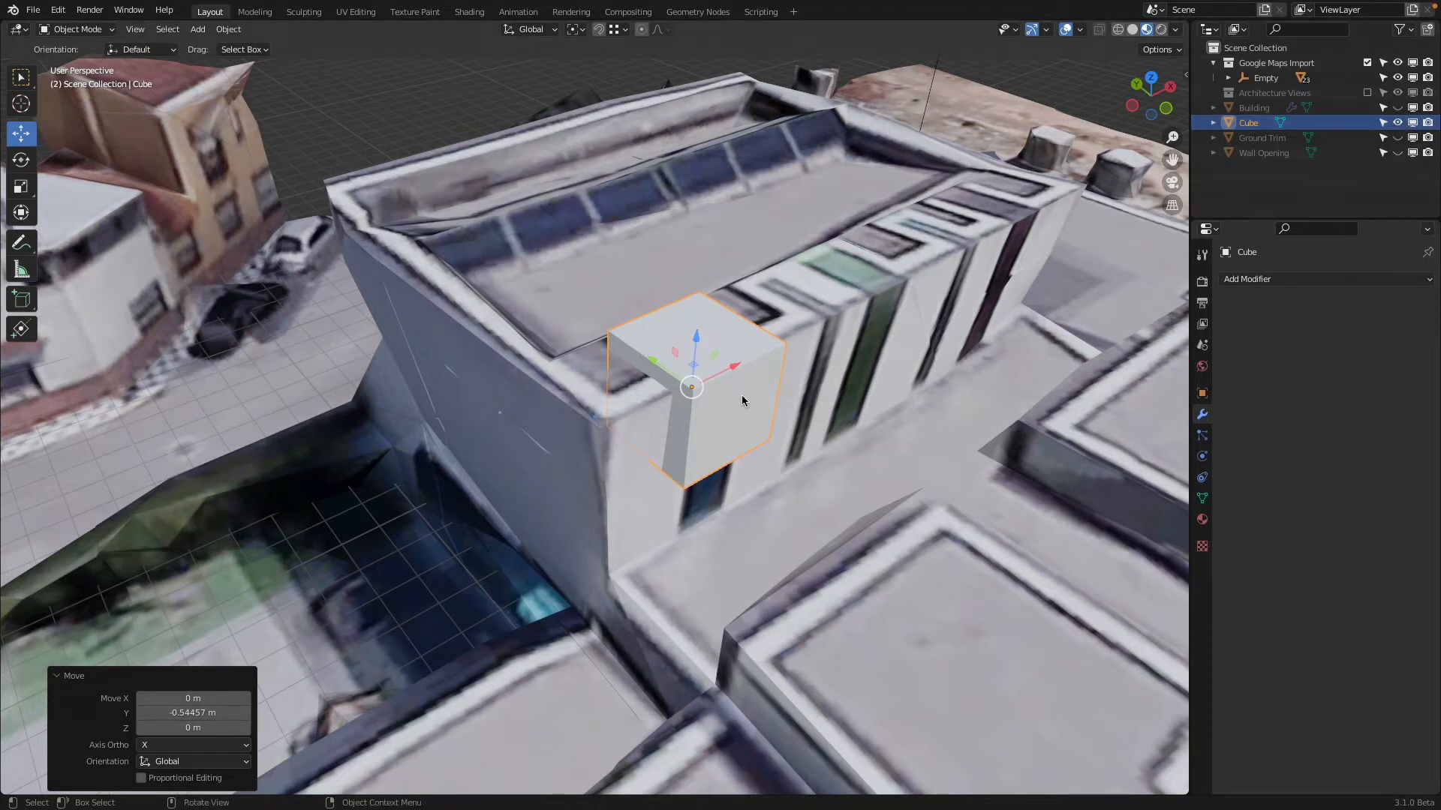
In Edit Mode with face selection, move the cube's front face about 0.4 m along Y toward the reference wall, and return to Object Mode
key("Tab")
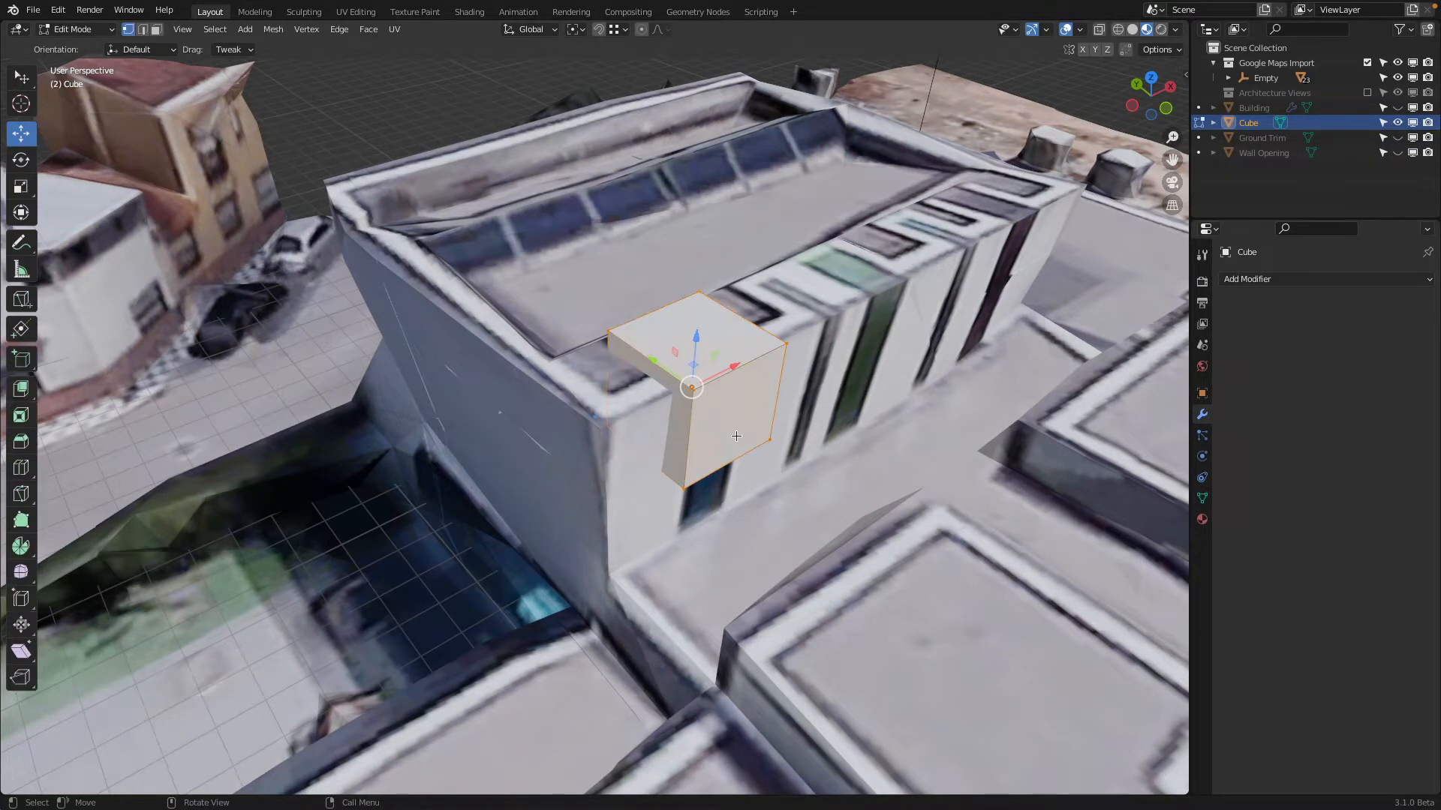
left_click(769, 371)
left_click(157, 30)
left_click(758, 442)
mouse_move(698, 391)
left_mouse_down()
mouse_move(733, 425)
mouse_move(686, 389)
left_mouse_up()
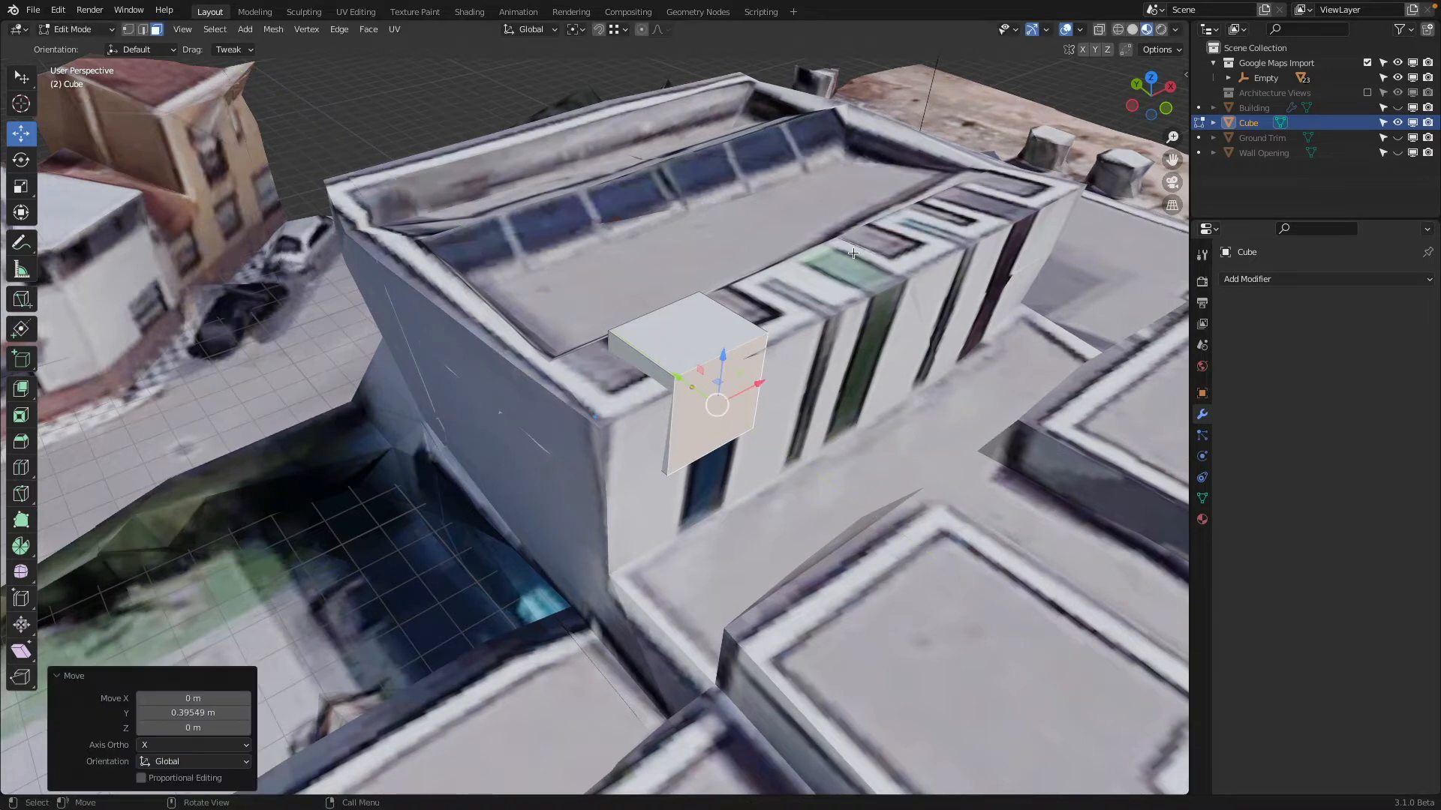
left_click(74, 30)
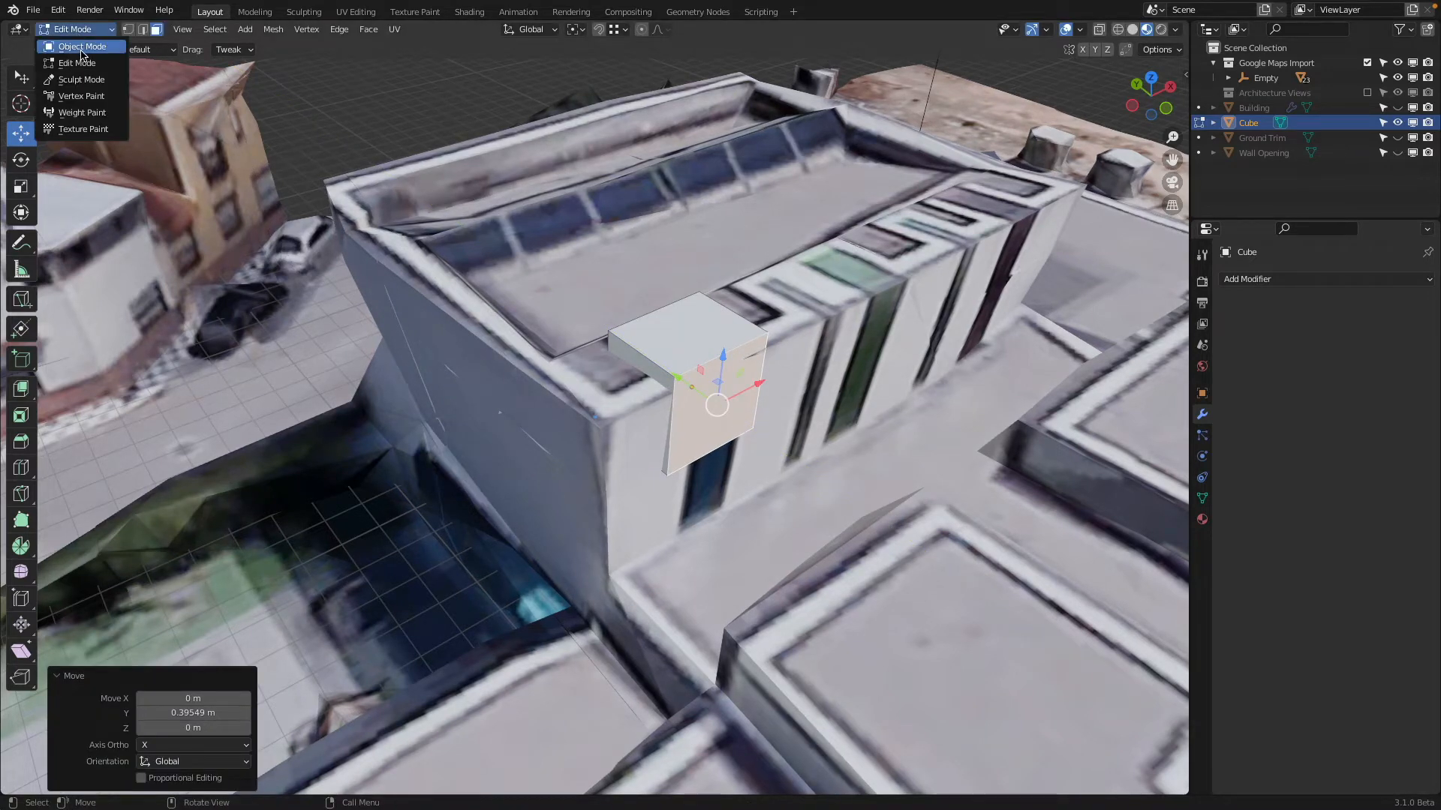
left_click(81, 47)
Show the Building instead of the Google Maps reference, and move the cube about 0.28 m along Y and 2.13 m down its front wall
left_click(1367, 63)
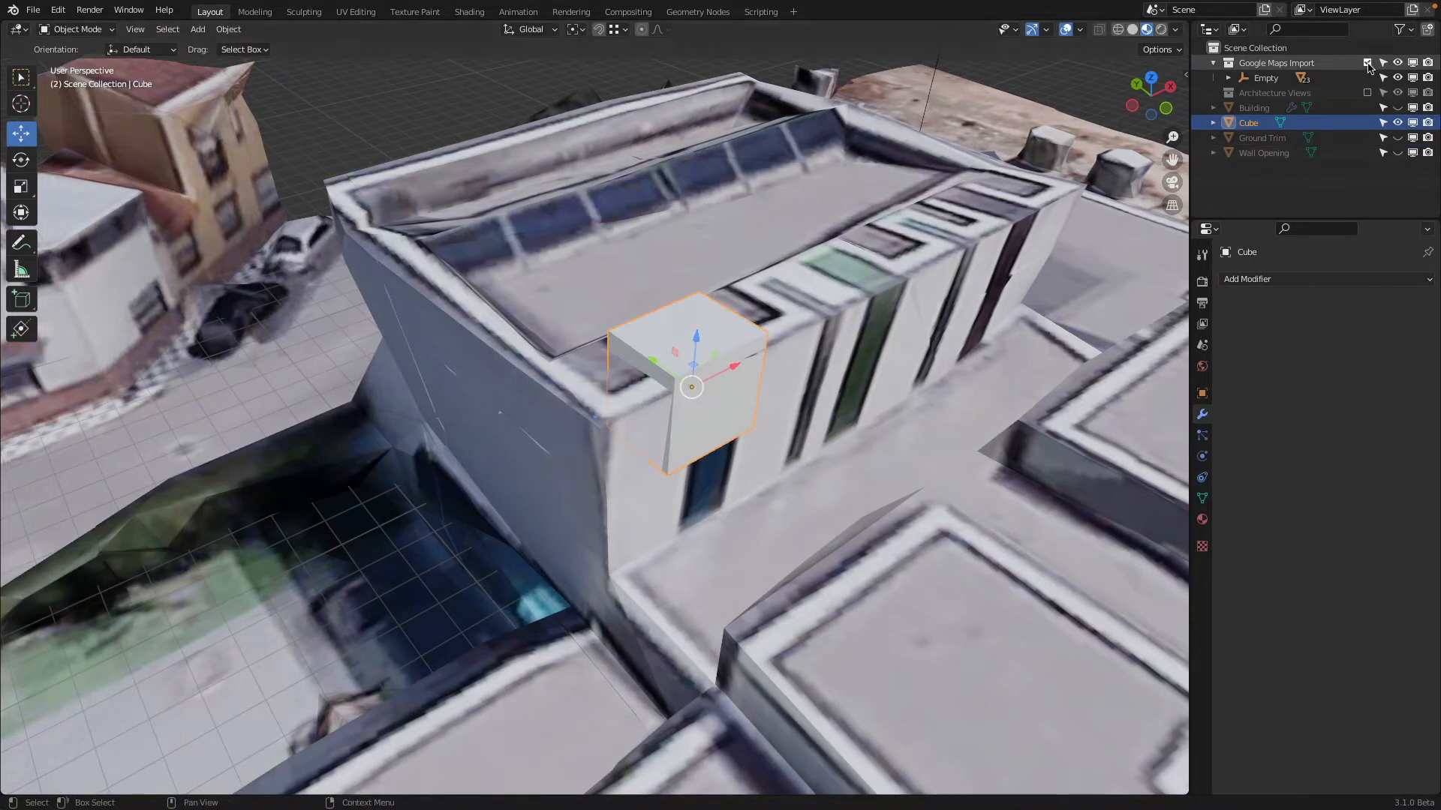
left_click(1397, 93)
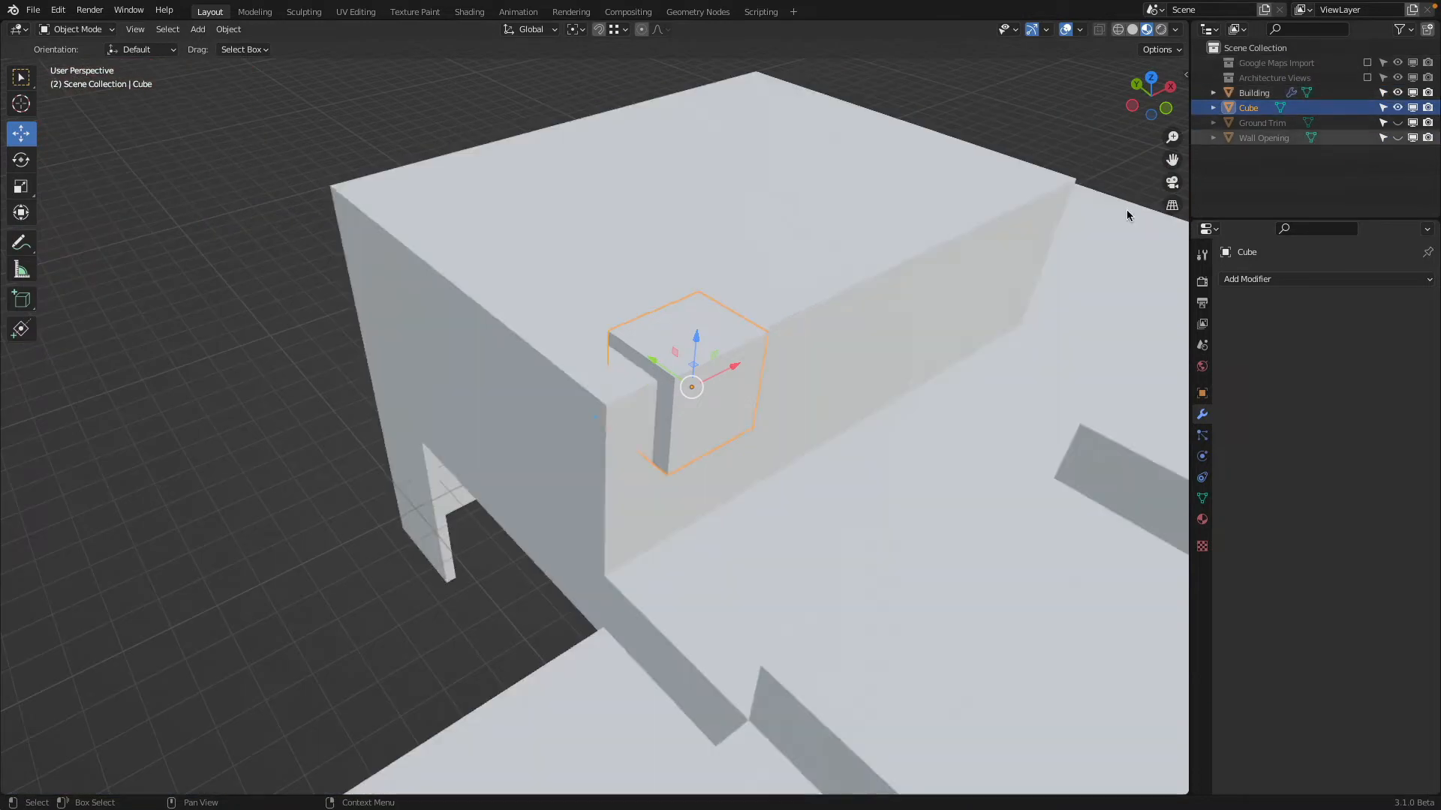
middle_click_drag(1127, 210, 881, 259)
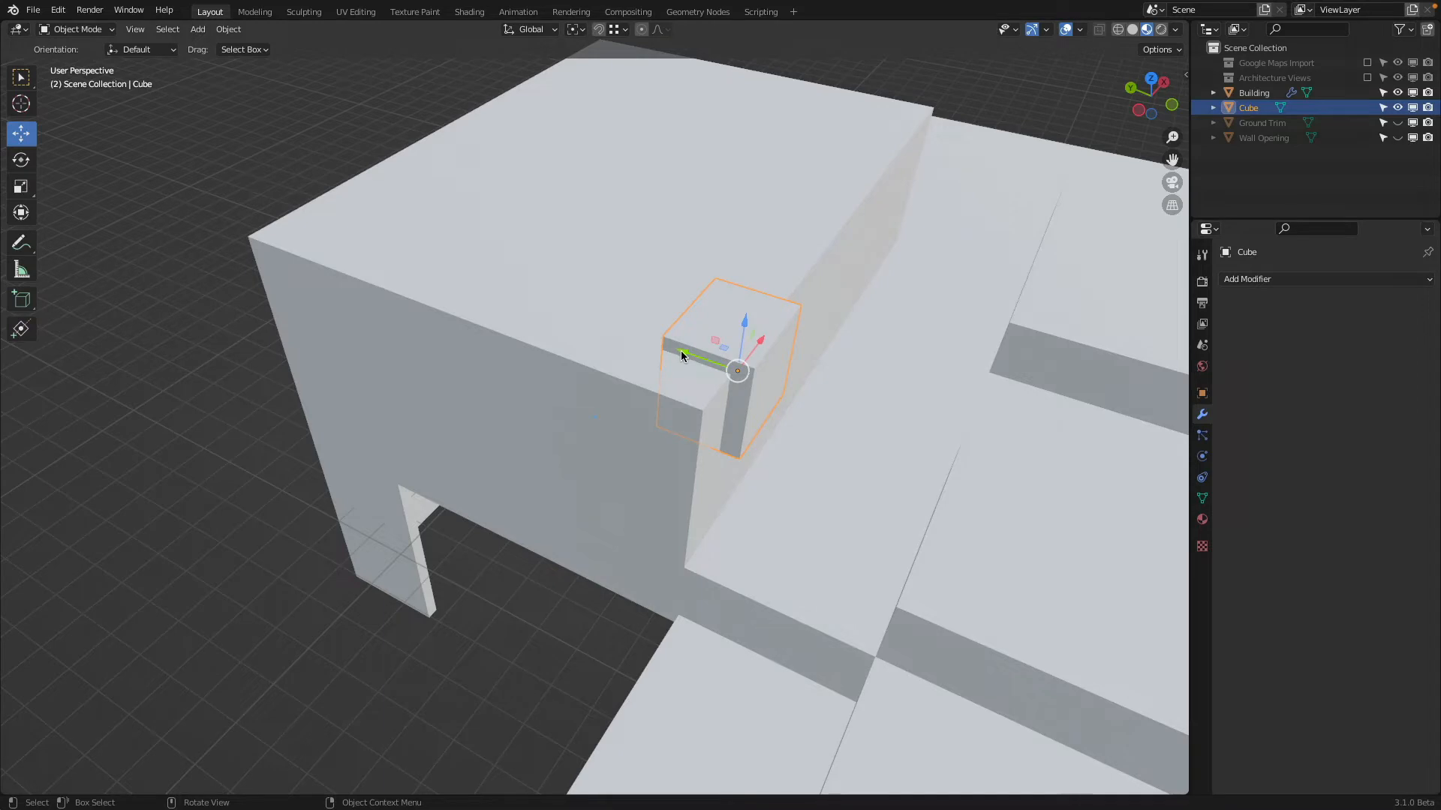
left_click_drag(681, 355, 669, 352)
middle_click_drag(688, 450, 651, 367)
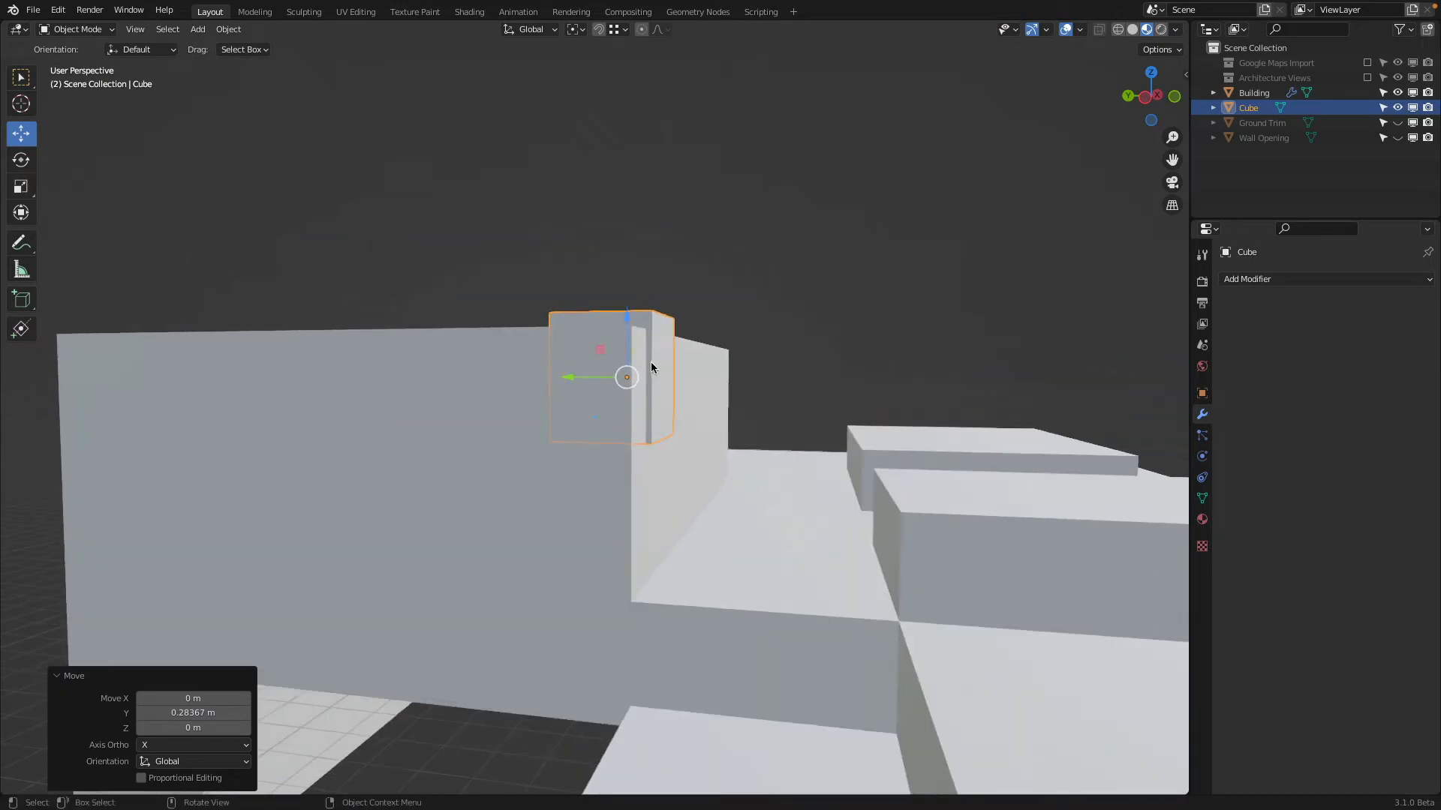
left_click_drag(628, 327, 641, 603)
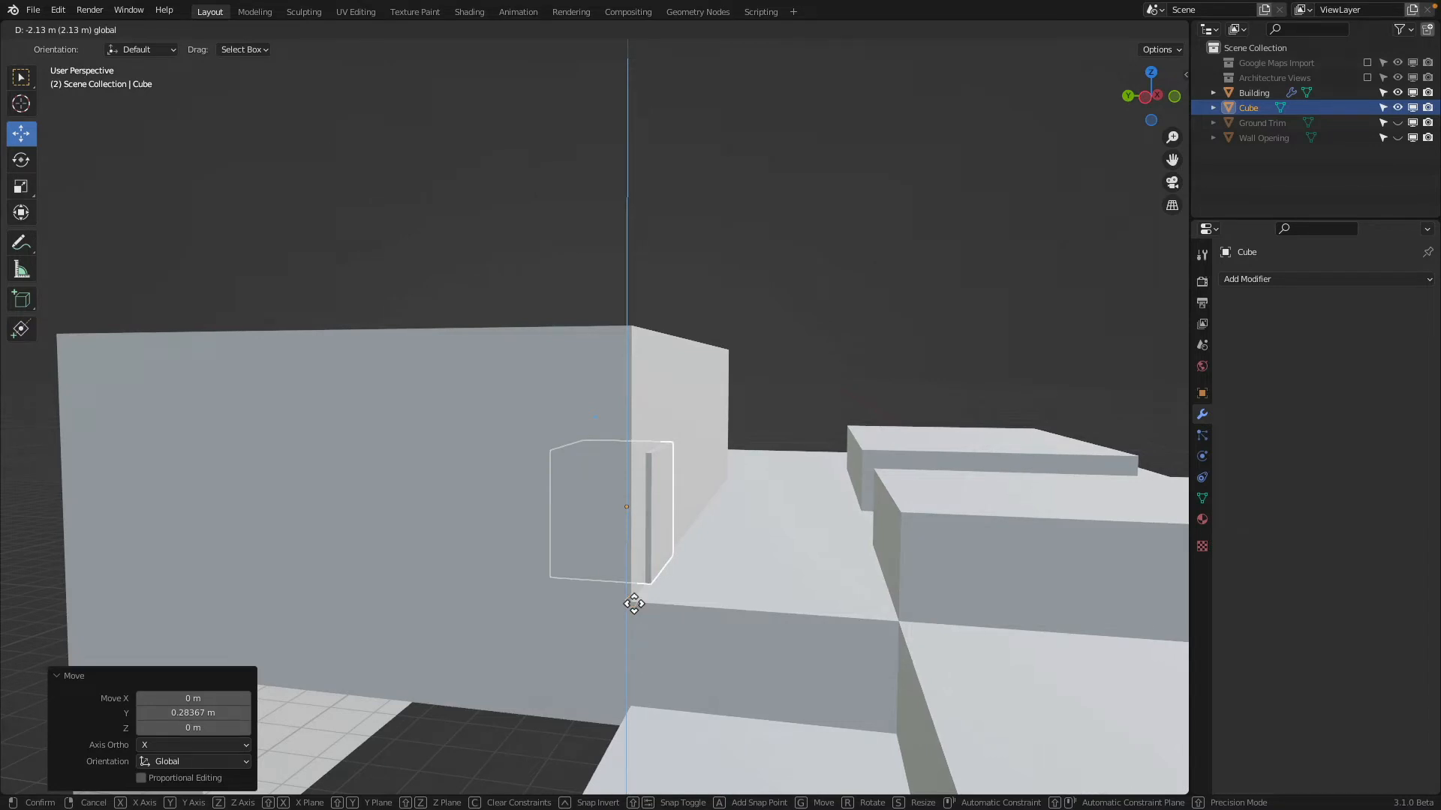
left_click_drag(633, 602, 634, 602)
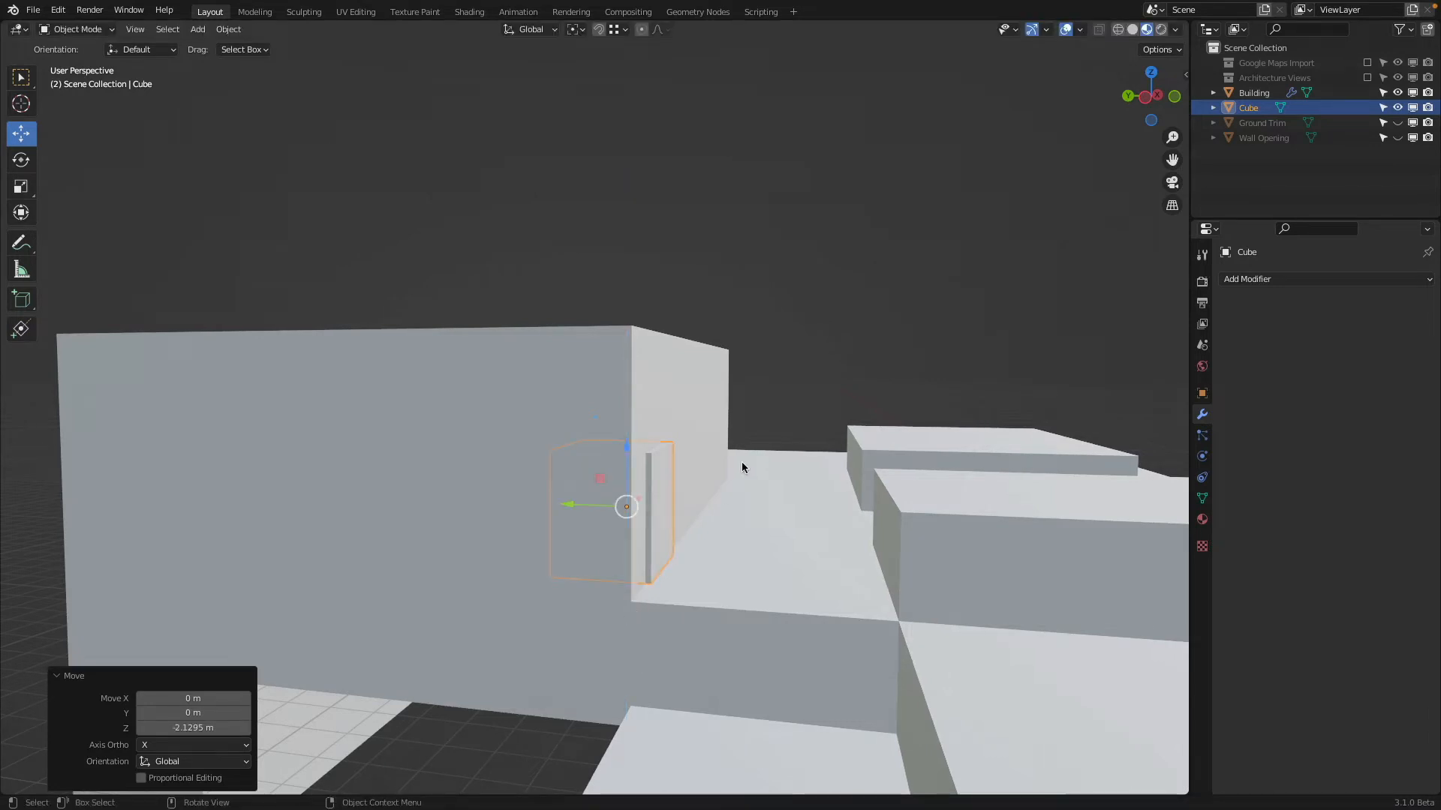
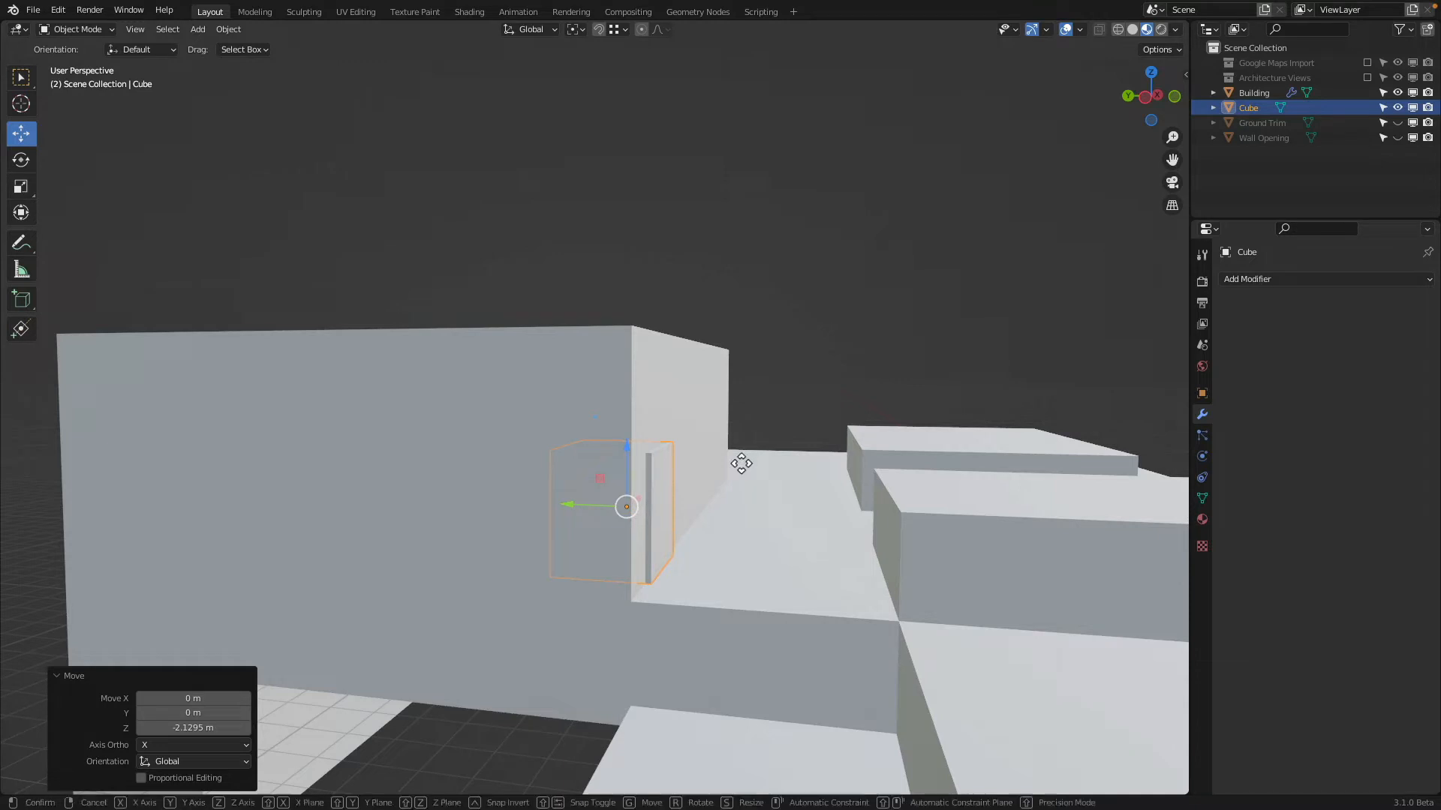
Move the cube 0.1 m up along Z on the tall block's front wall
key("g")
key("z")
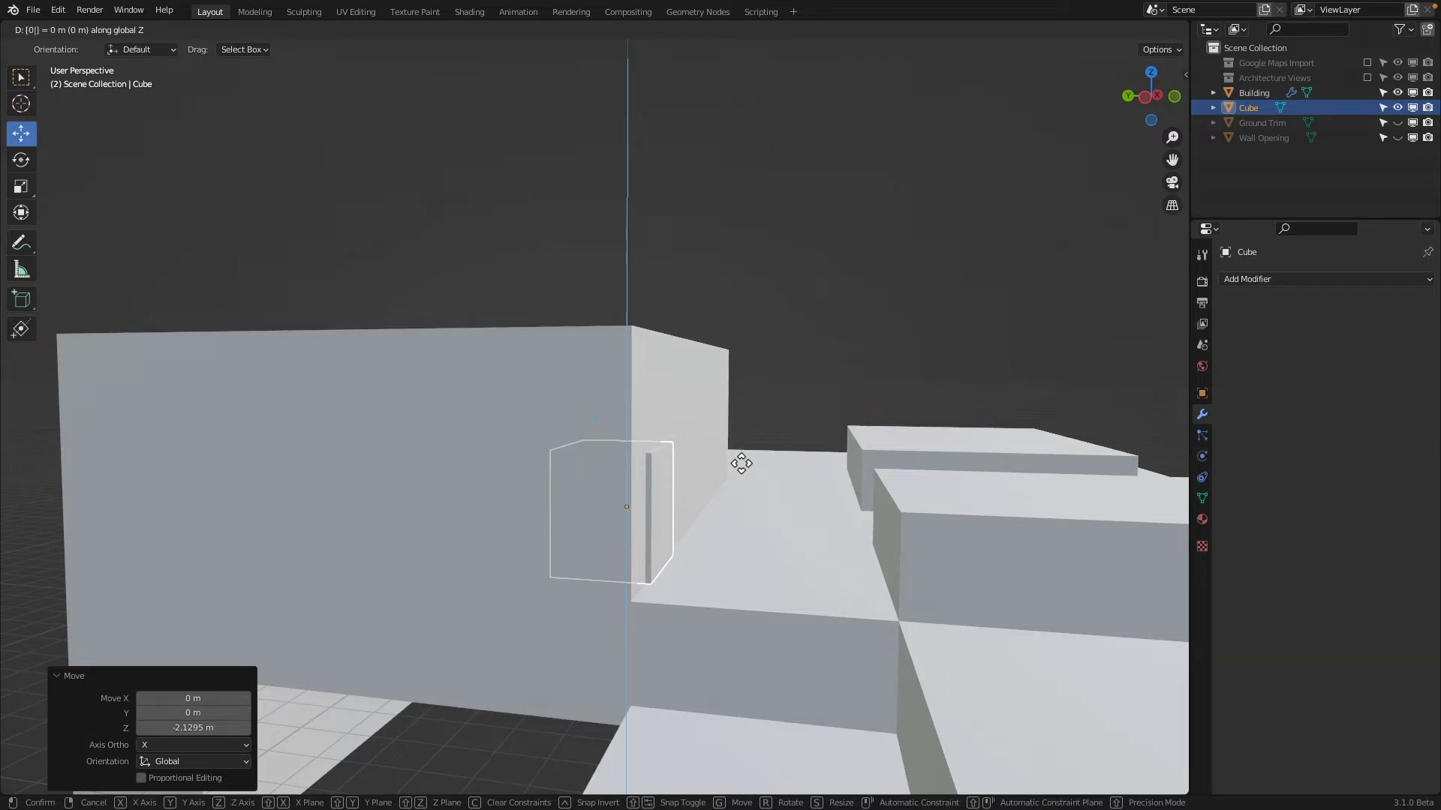
type("0.1")
key("Return")
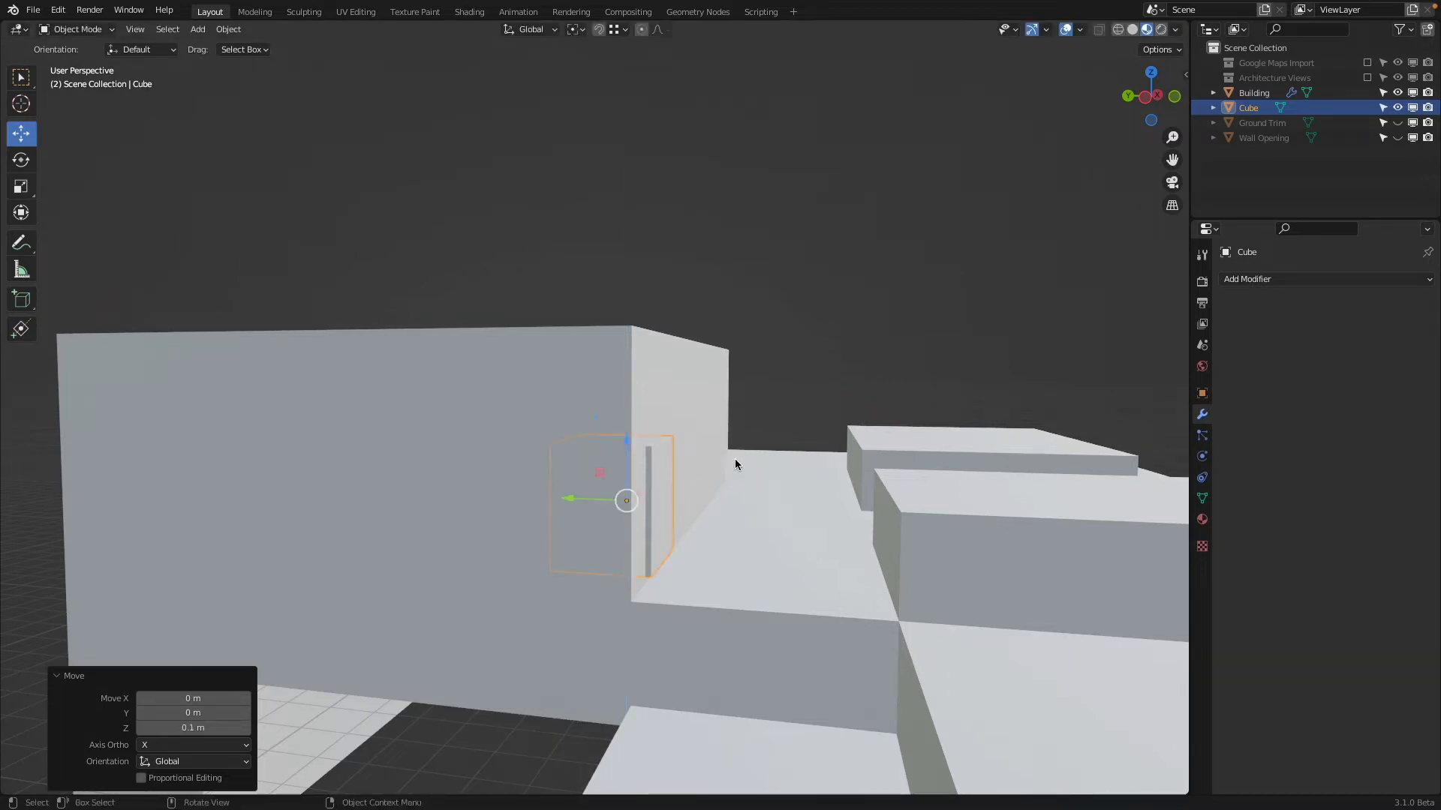
In Edit Mode, raise the cube's top face above the tall block's roof, and return to Object Mode
left_click(94, 35)
left_click(105, 63)
middle_click_drag(653, 436, 641, 479)
left_click(643, 480)
left_click_drag(610, 414, 606, 308)
key("Tab")
mouse_move(688, 352)
middle_mouse_down()
mouse_move(582, 356)
mouse_move(698, 353)
mouse_move(678, 354)
middle_mouse_up()
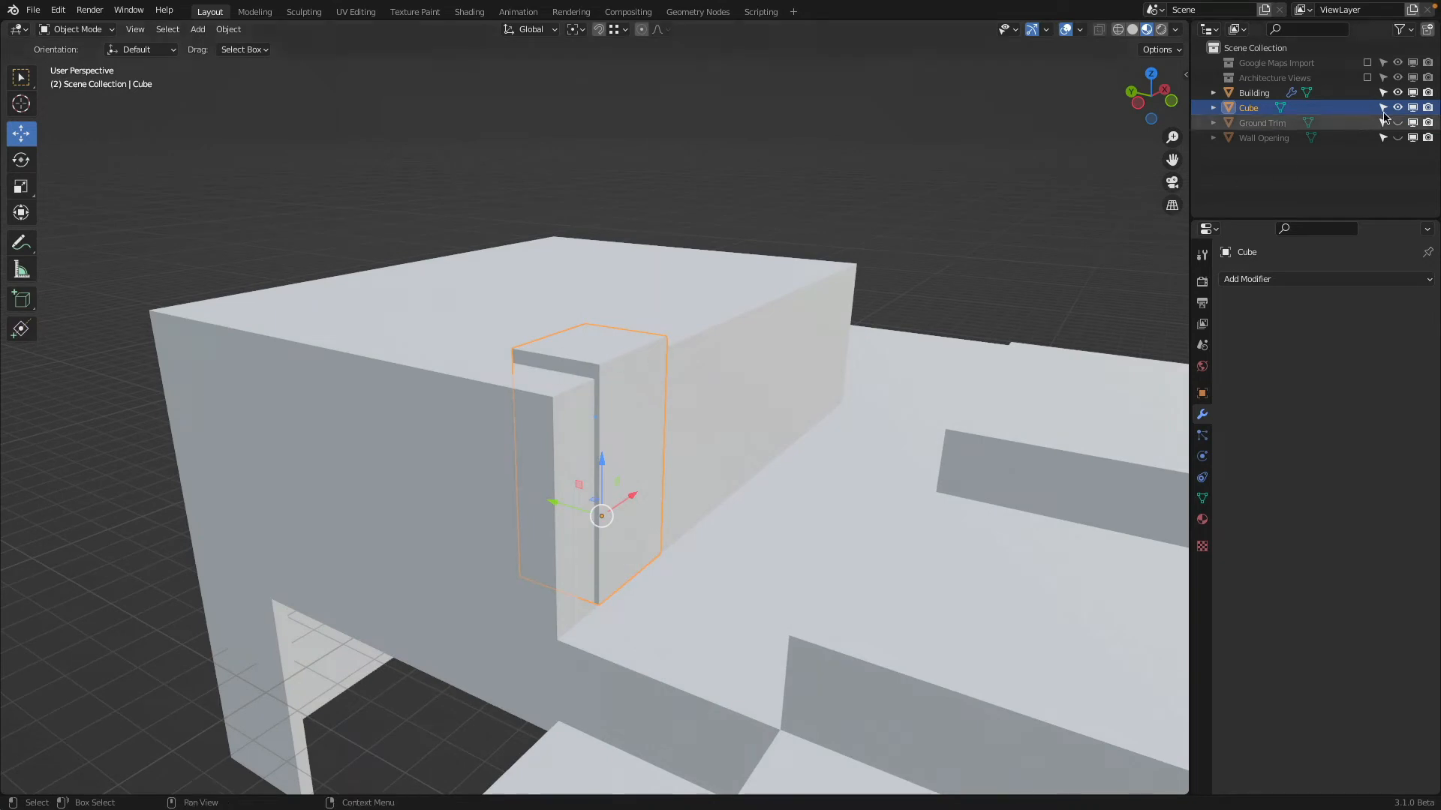
Show the Architecture Views collection and hide the Building, then view the cube from the front against the coloured recesses
middle_click_drag(514, 354, 487, 506)
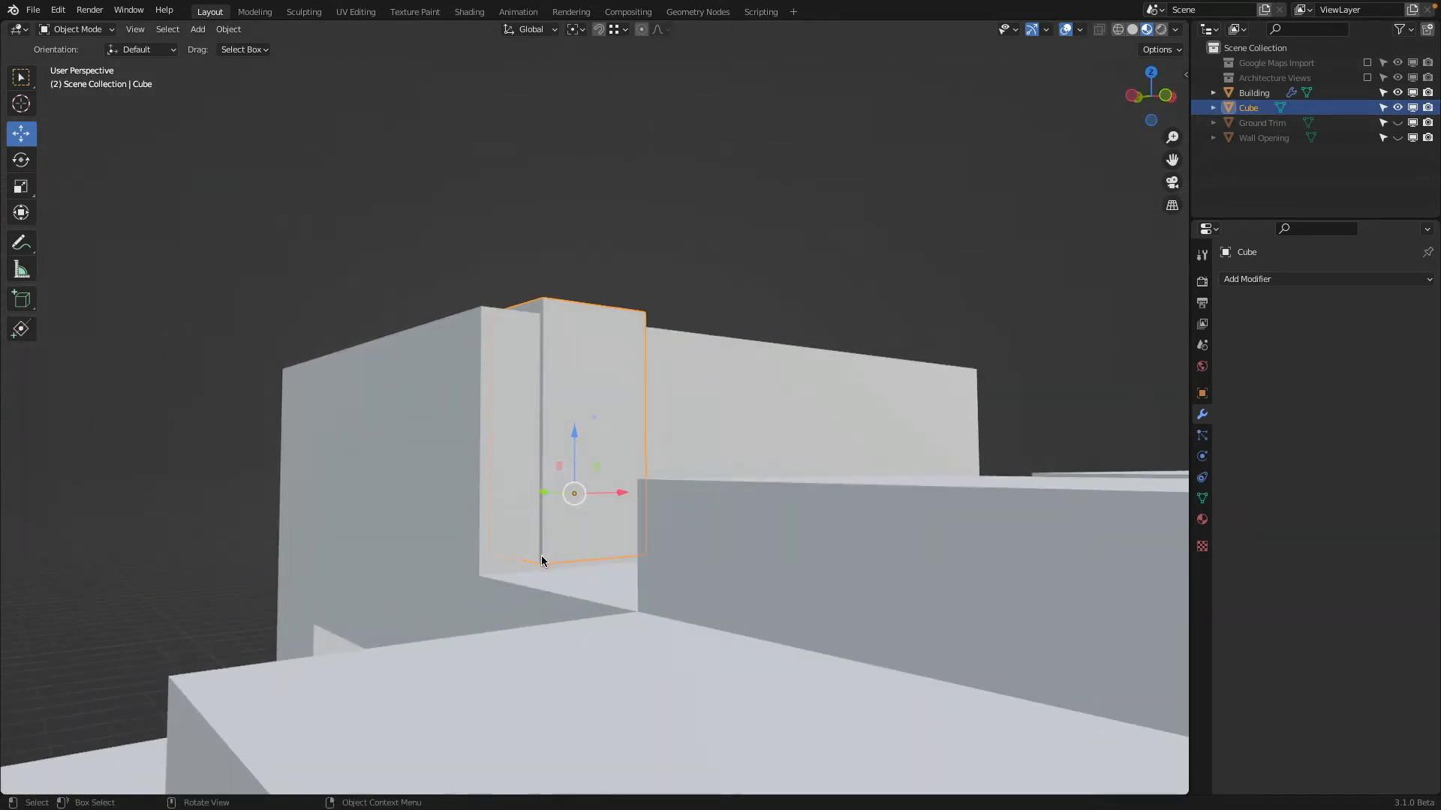
left_click(1366, 78)
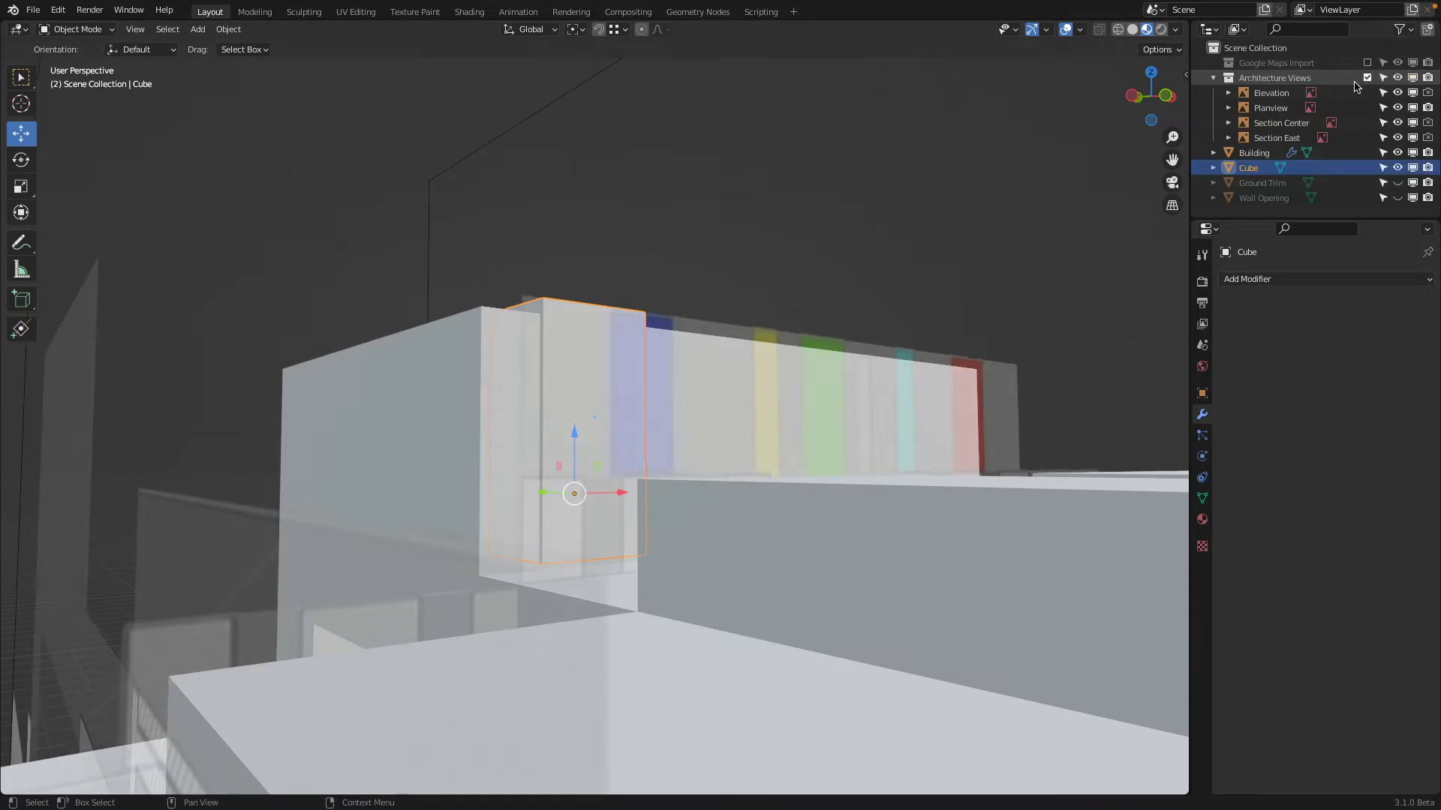
left_click(1397, 153)
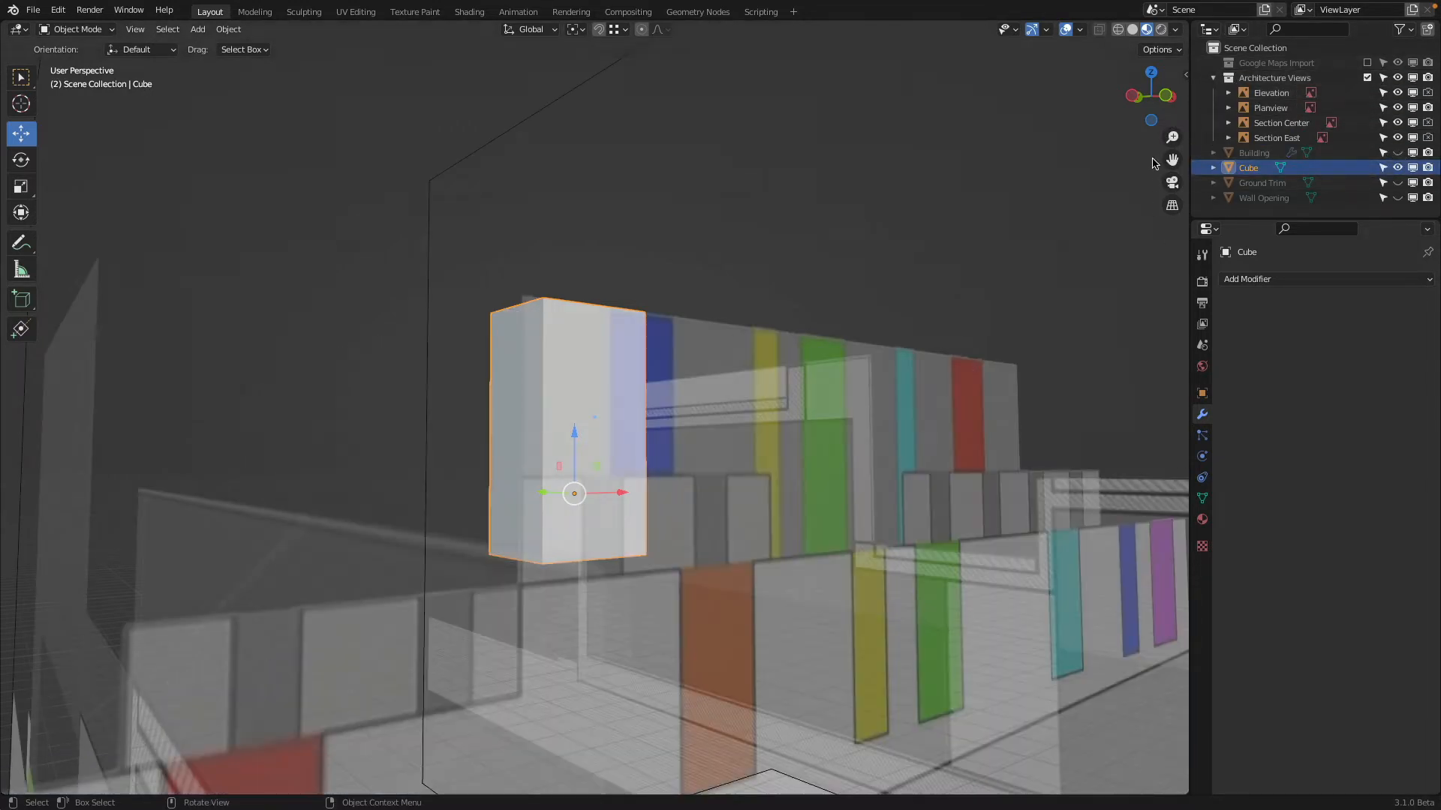
left_click(1162, 100)
scroll(584, 450, "up", 4)
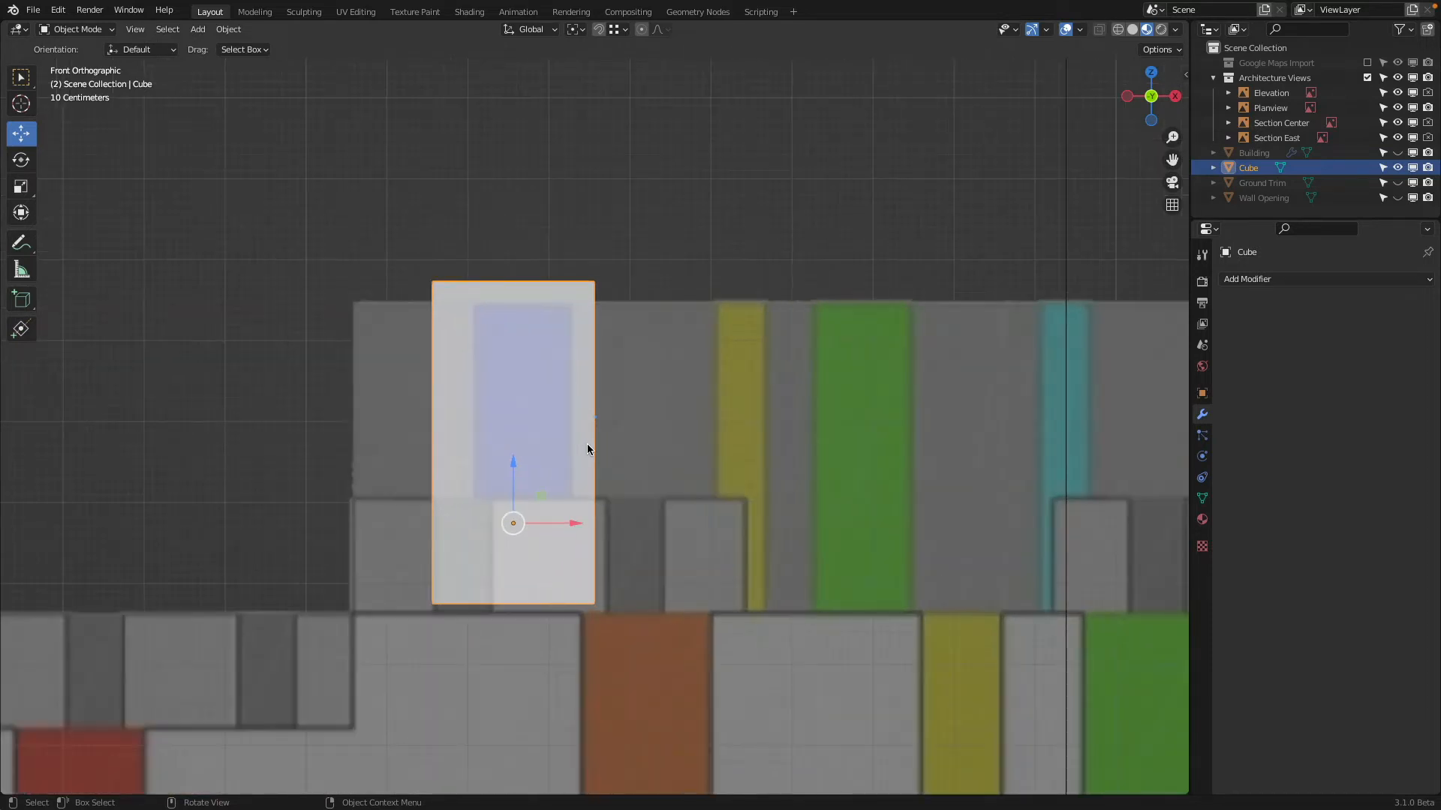
In Edit Mode, move the cube's outer side face about 0.52 m along X to the left edge of the blue recess
left_click(452, 417)
middle_click_drag(452, 417, 420, 442)
left_click(380, 448)
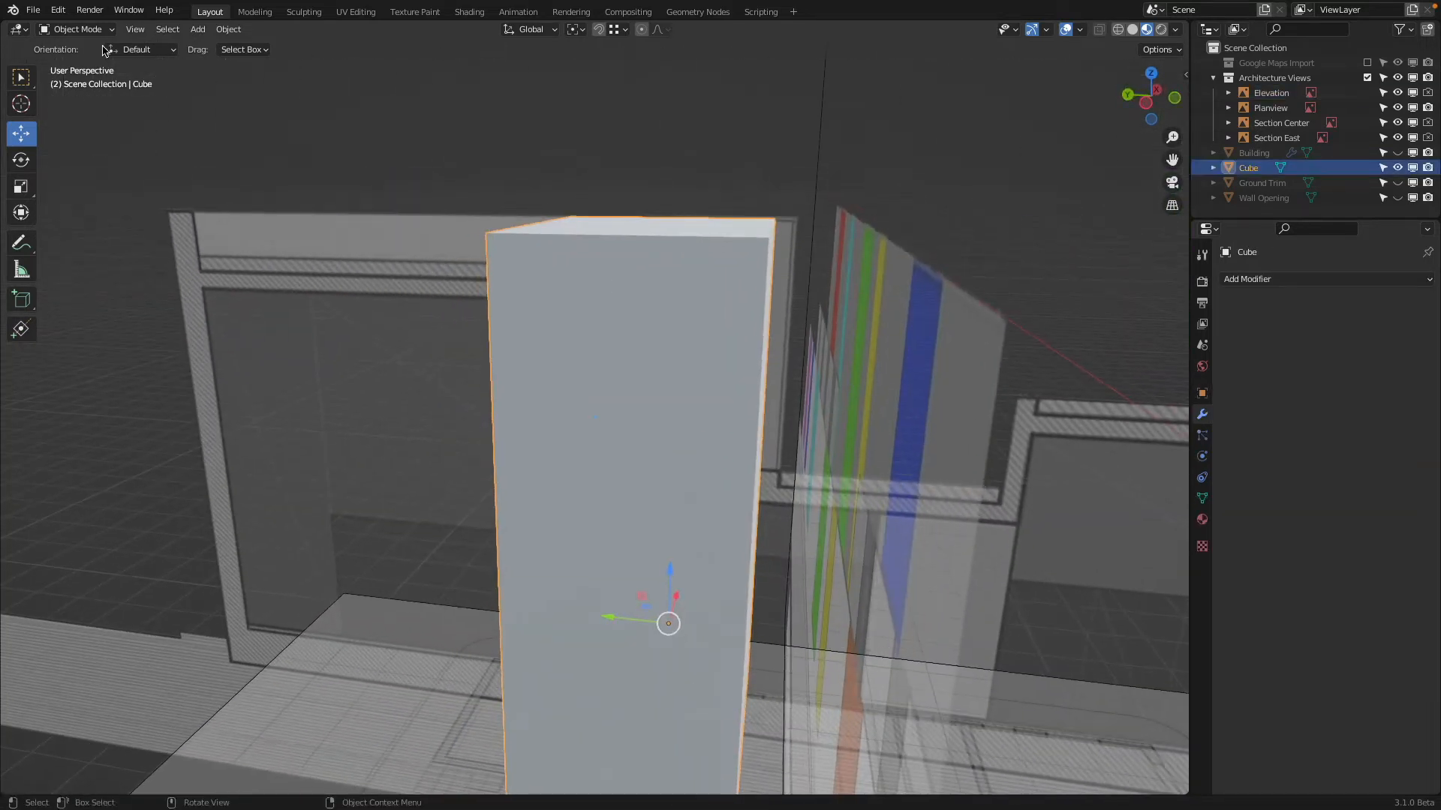
left_click(75, 29)
left_click(71, 66)
left_click(617, 446)
middle_click_drag(618, 445, 531, 446)
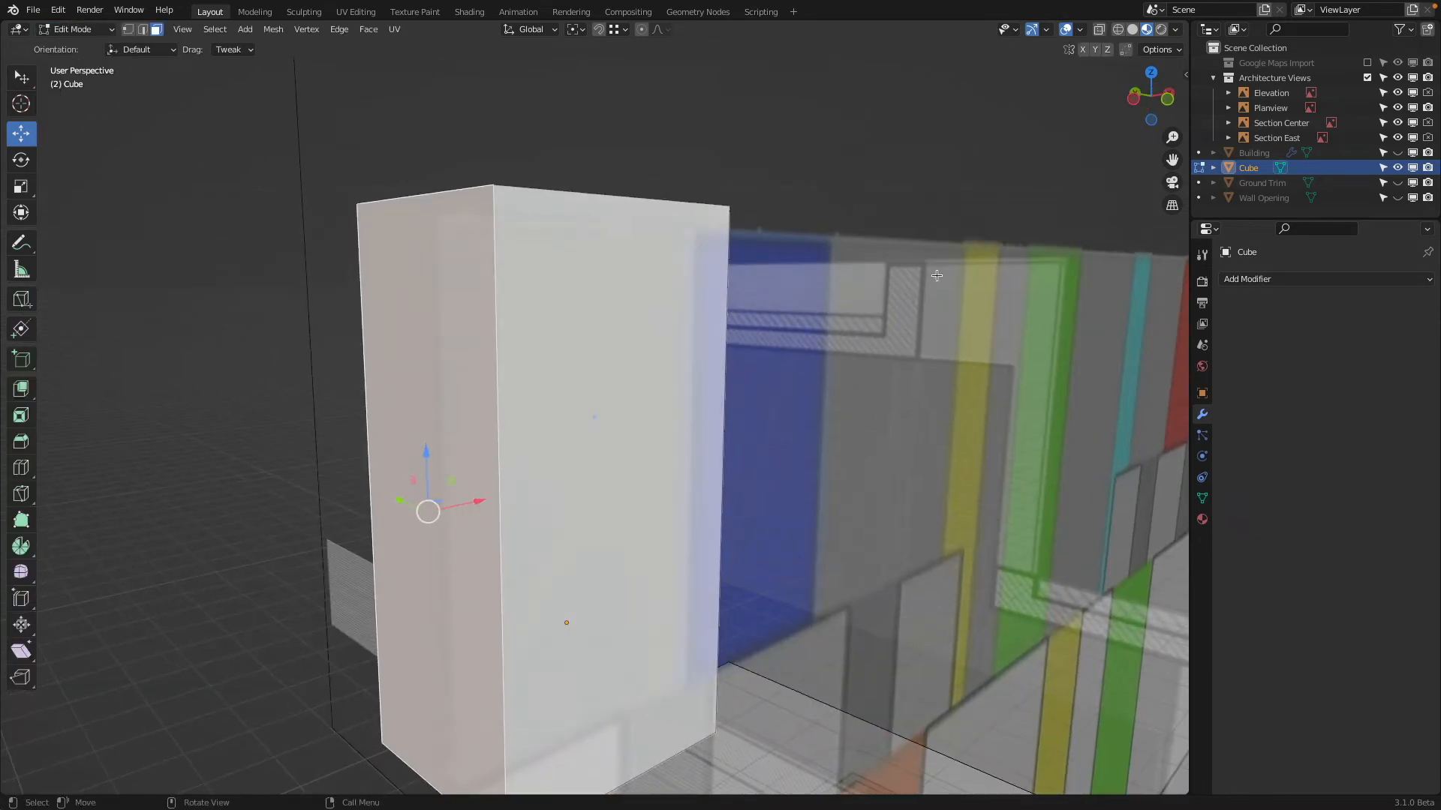
left_click(1171, 104)
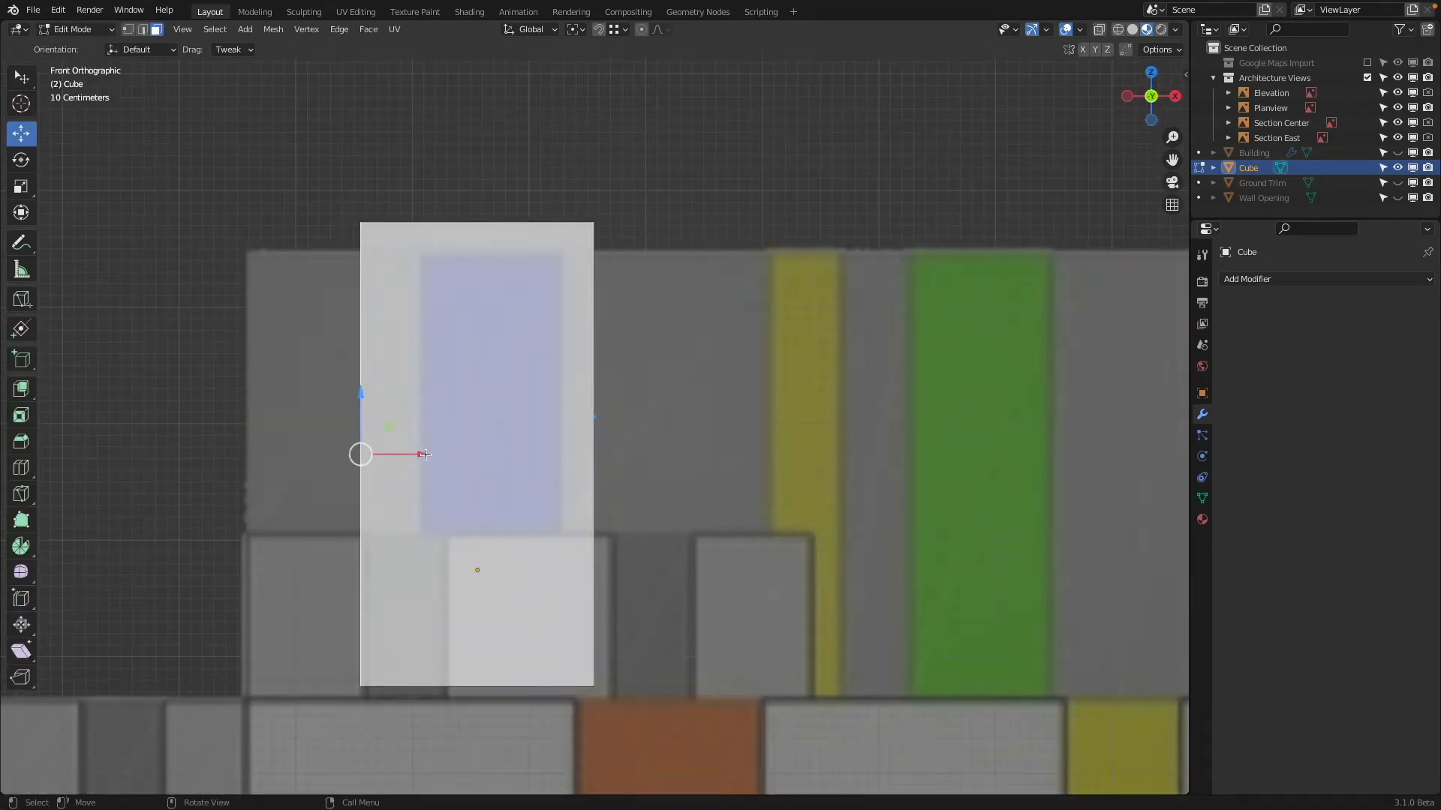
left_click_drag(424, 454, 492, 470)
Move the cube's opposite side face about -0.3 m along X to the right edge of the blue recess
middle_click_drag(492, 469, 580, 331)
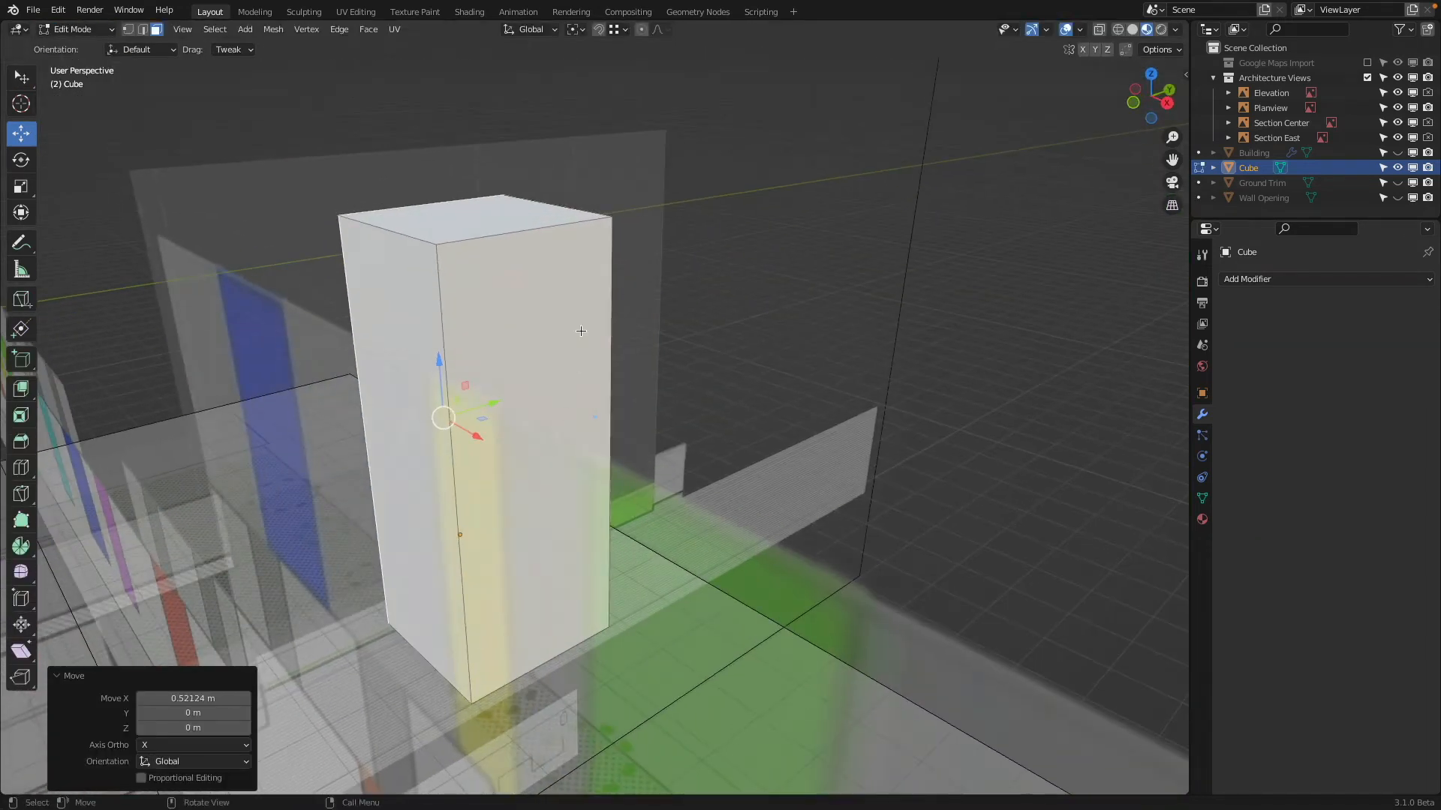
left_click(1139, 108)
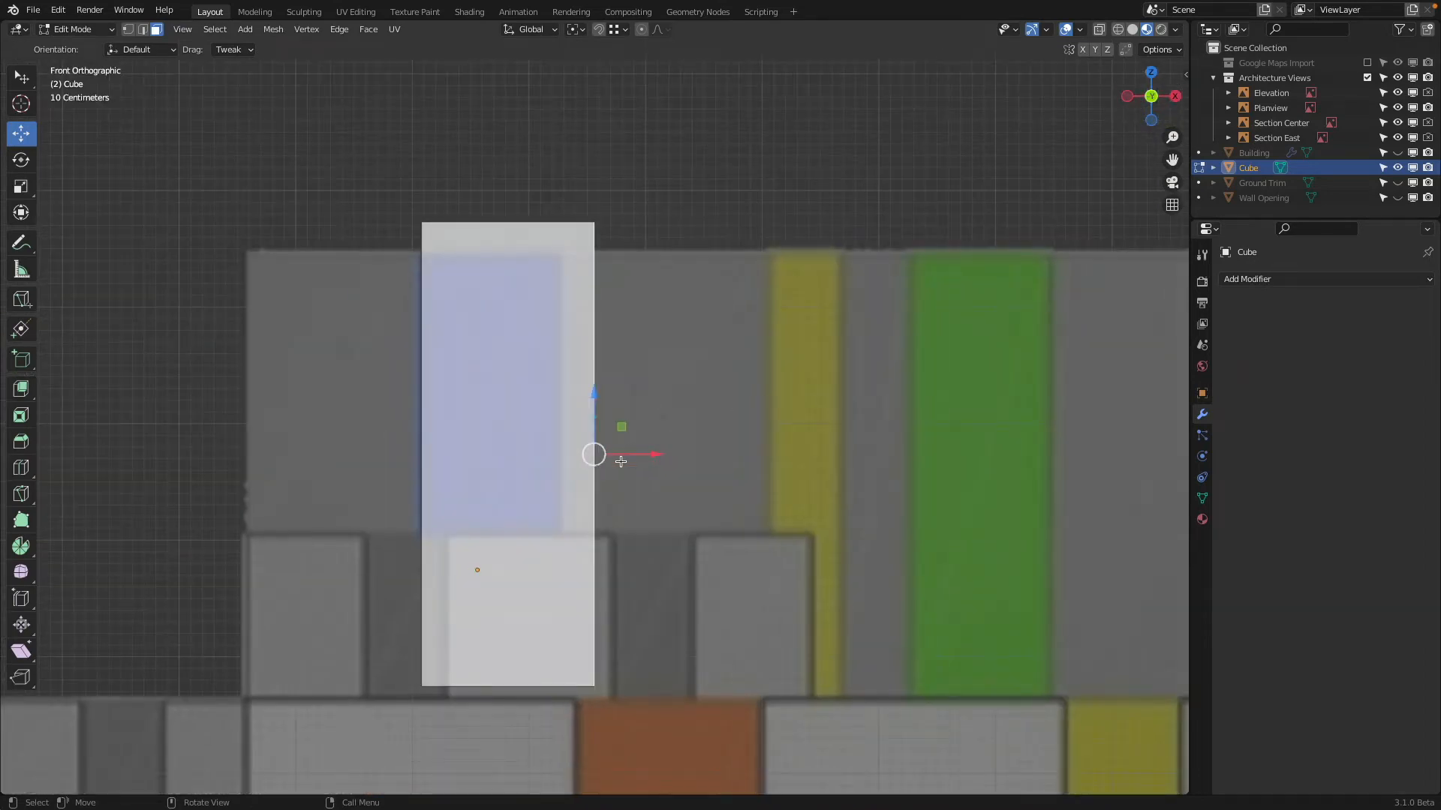
left_click_drag(656, 460, 622, 458)
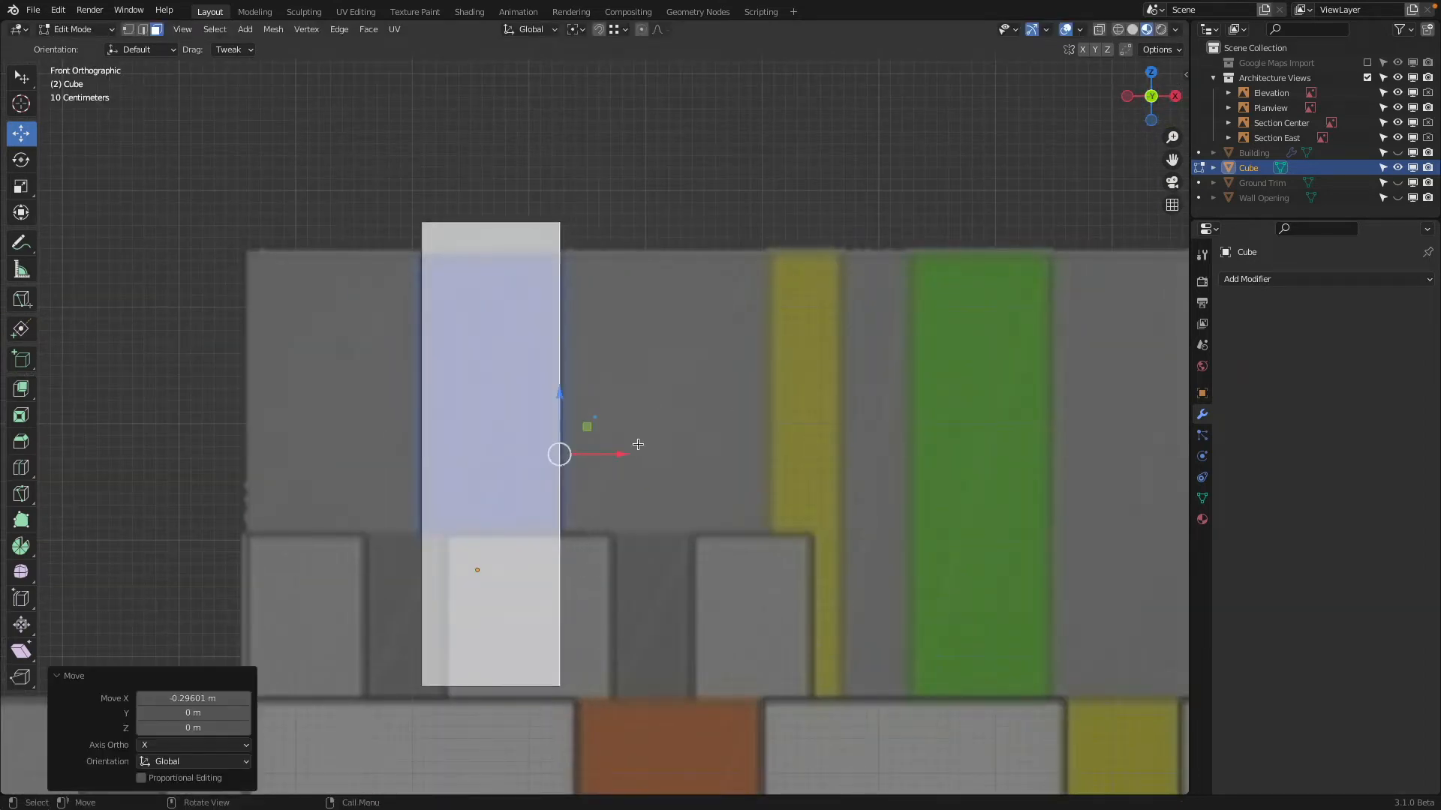
Return to Object Mode and set the cube's origin to its geometry
middle_click_drag(623, 458, 631, 413)
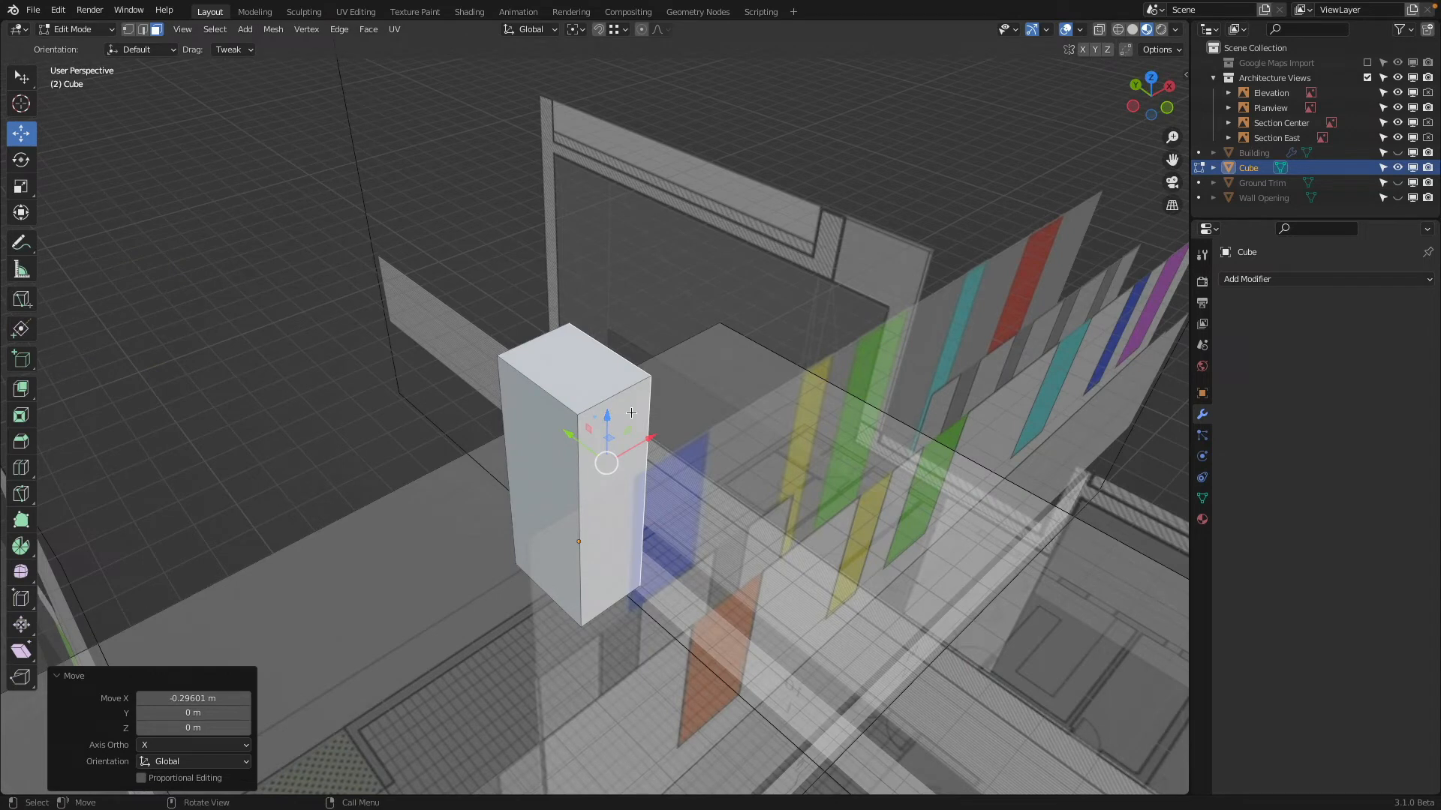
left_click(75, 28)
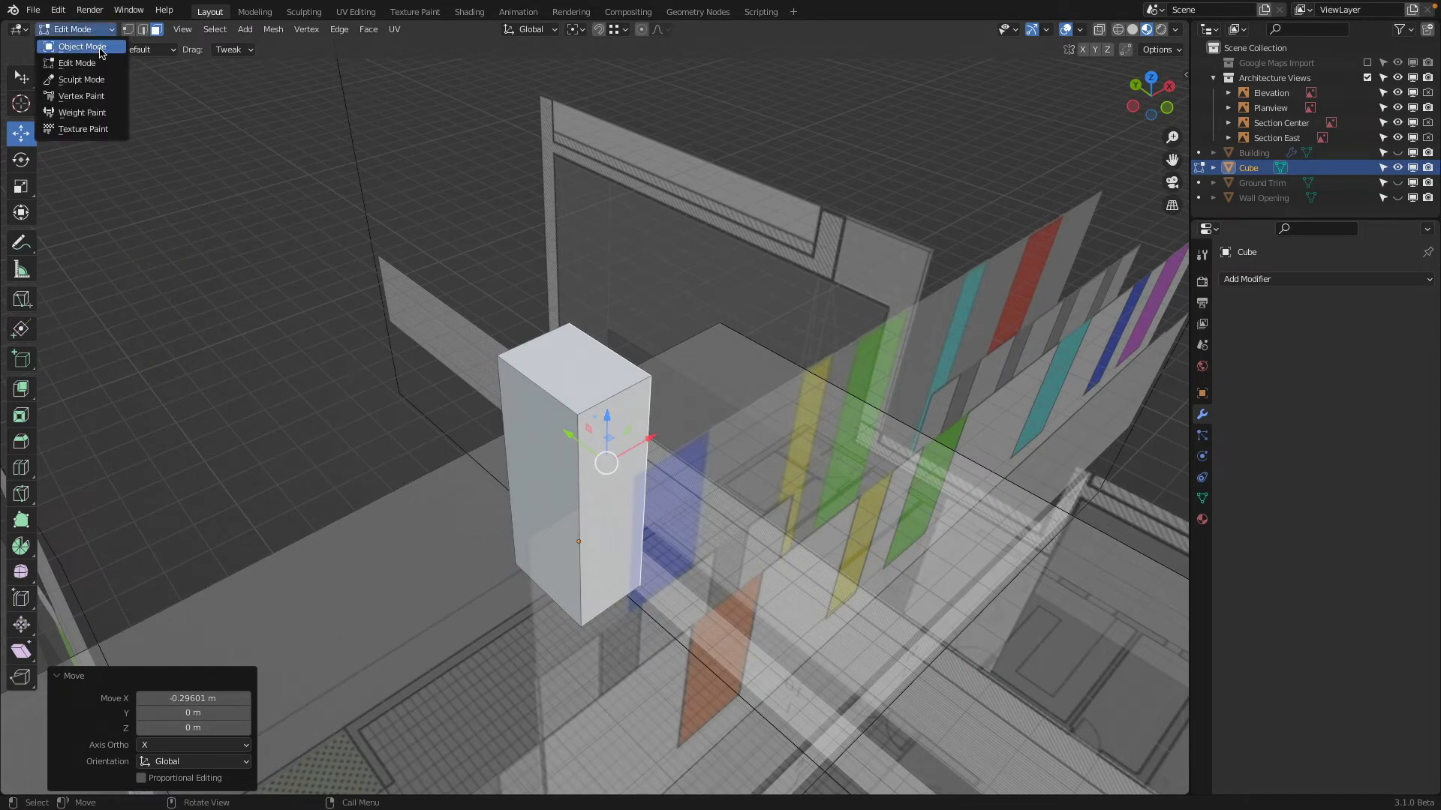
left_click(82, 47)
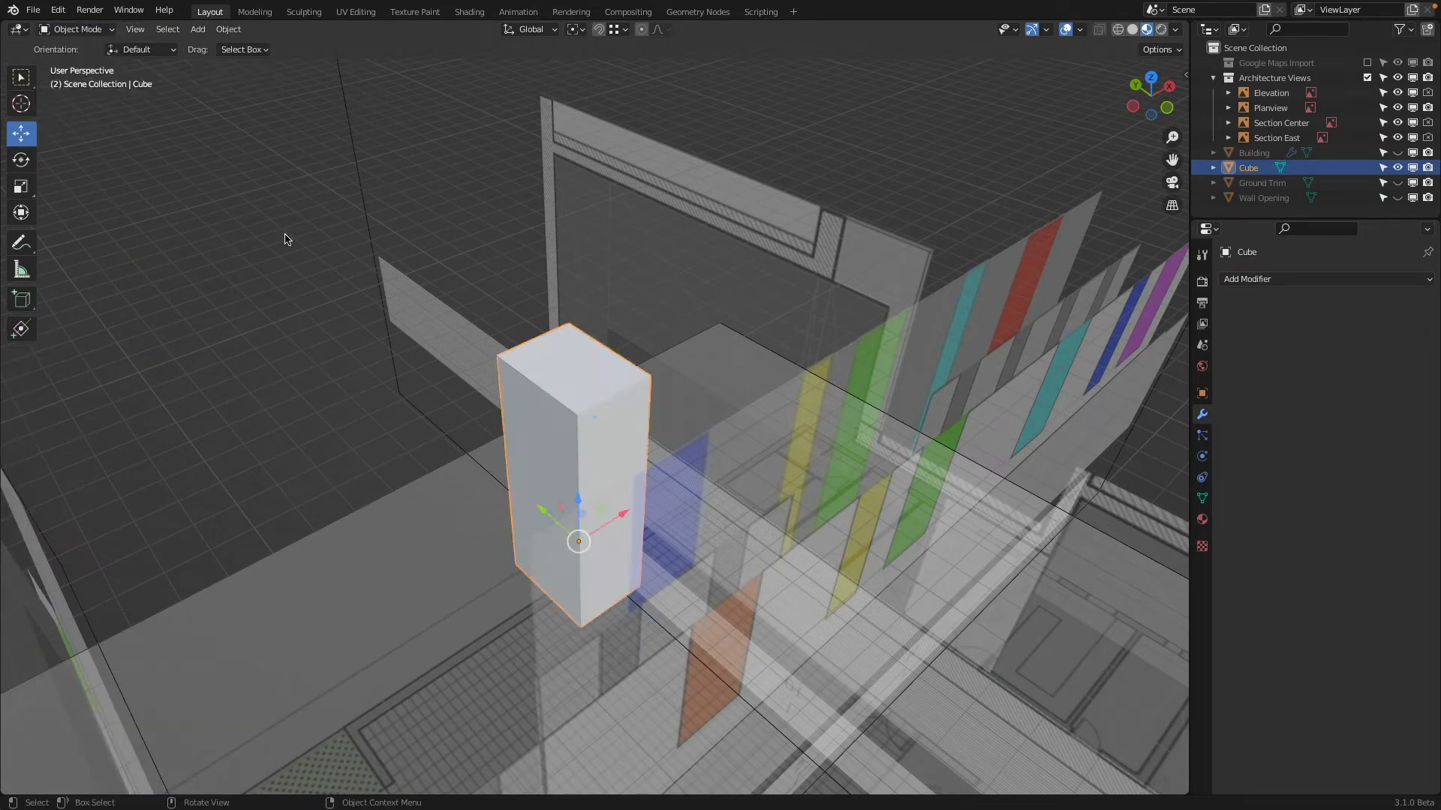
right_click(298, 288)
mouse_move(300, 285)
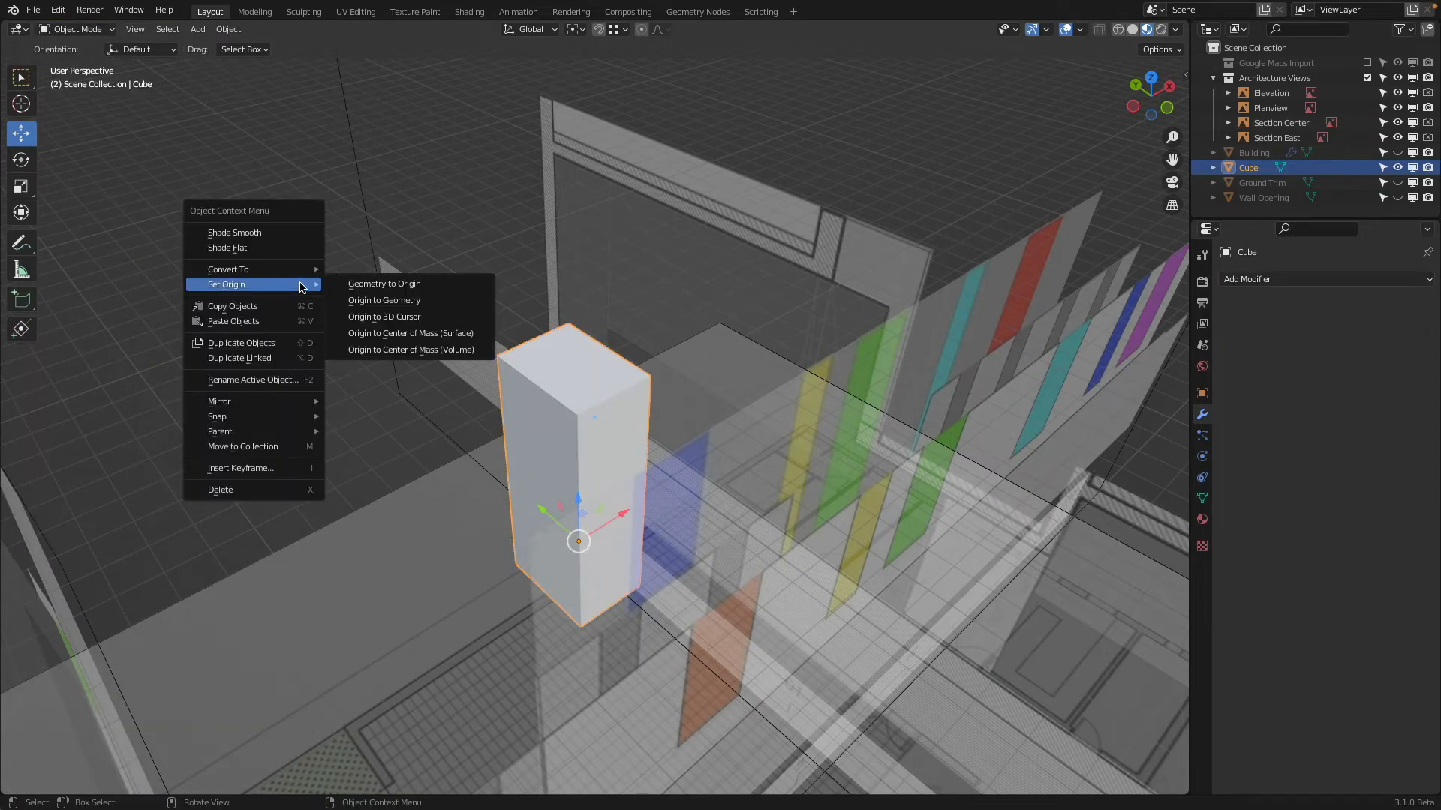
left_click(383, 300)
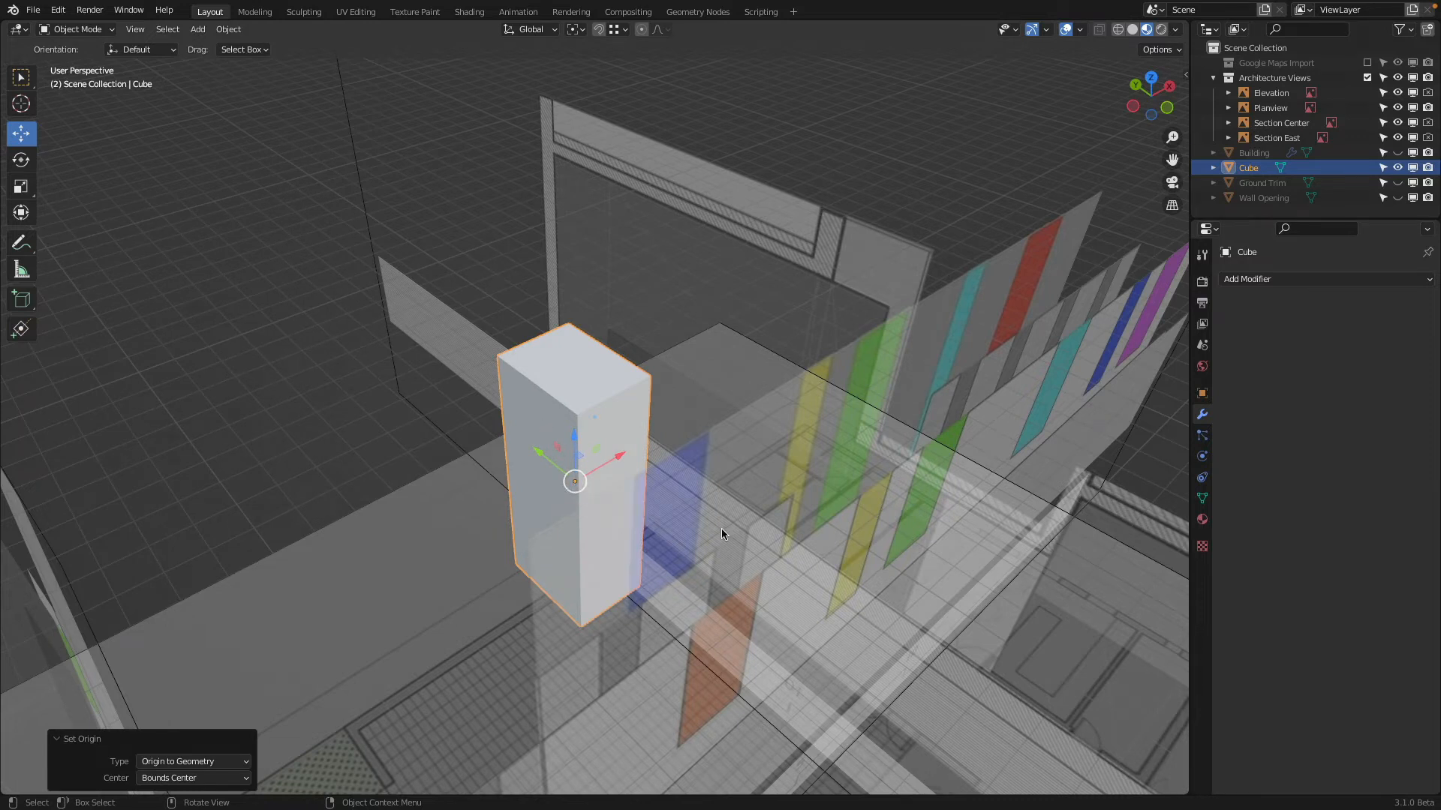
In front view, make a linked duplicate of the cube about 4.21 m along X over the upper green recess
middle_click_drag(750, 535, 717, 503)
left_click(1160, 105)
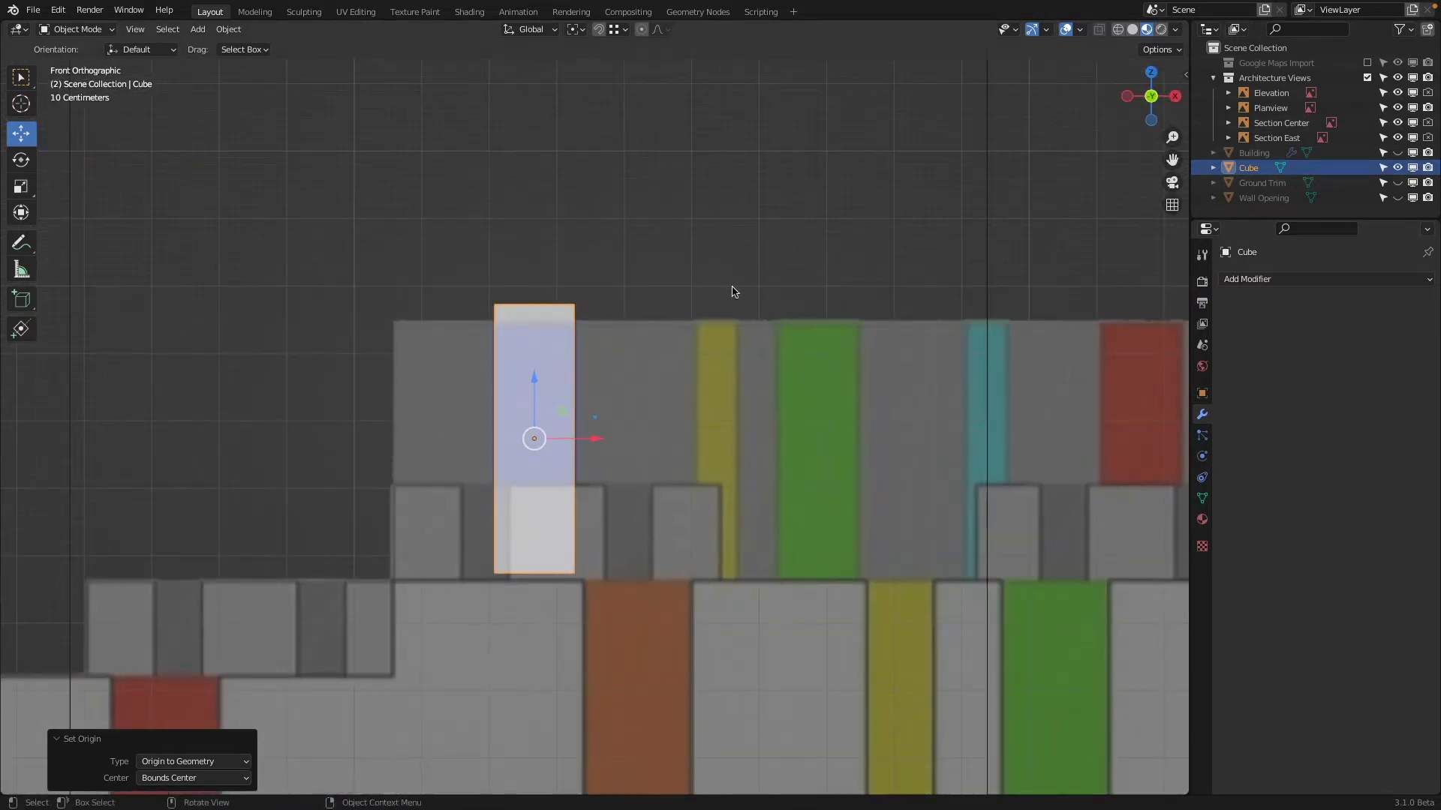
middle_click_drag(767, 342, 566, 254, "shift")
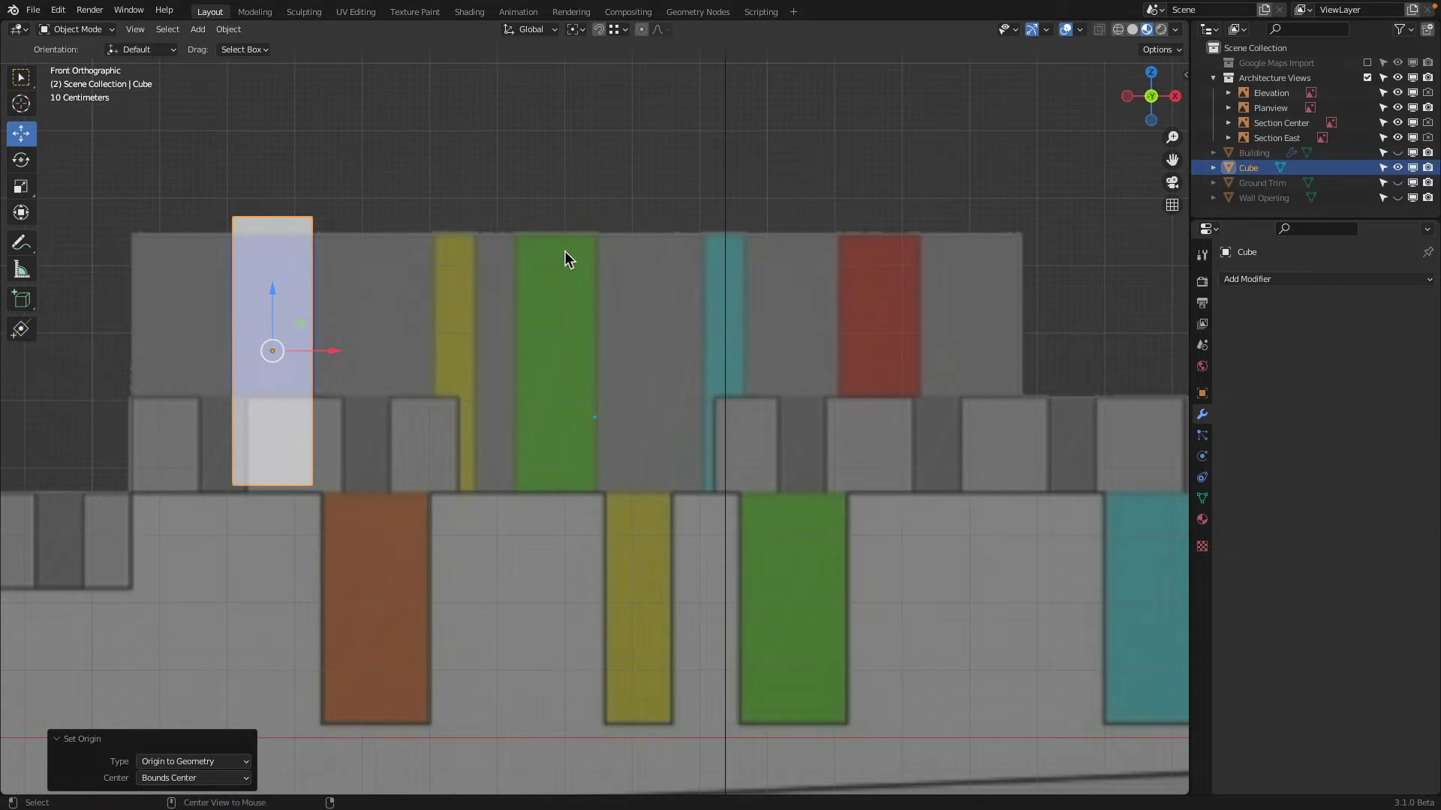
key("shift+d")
key("x")
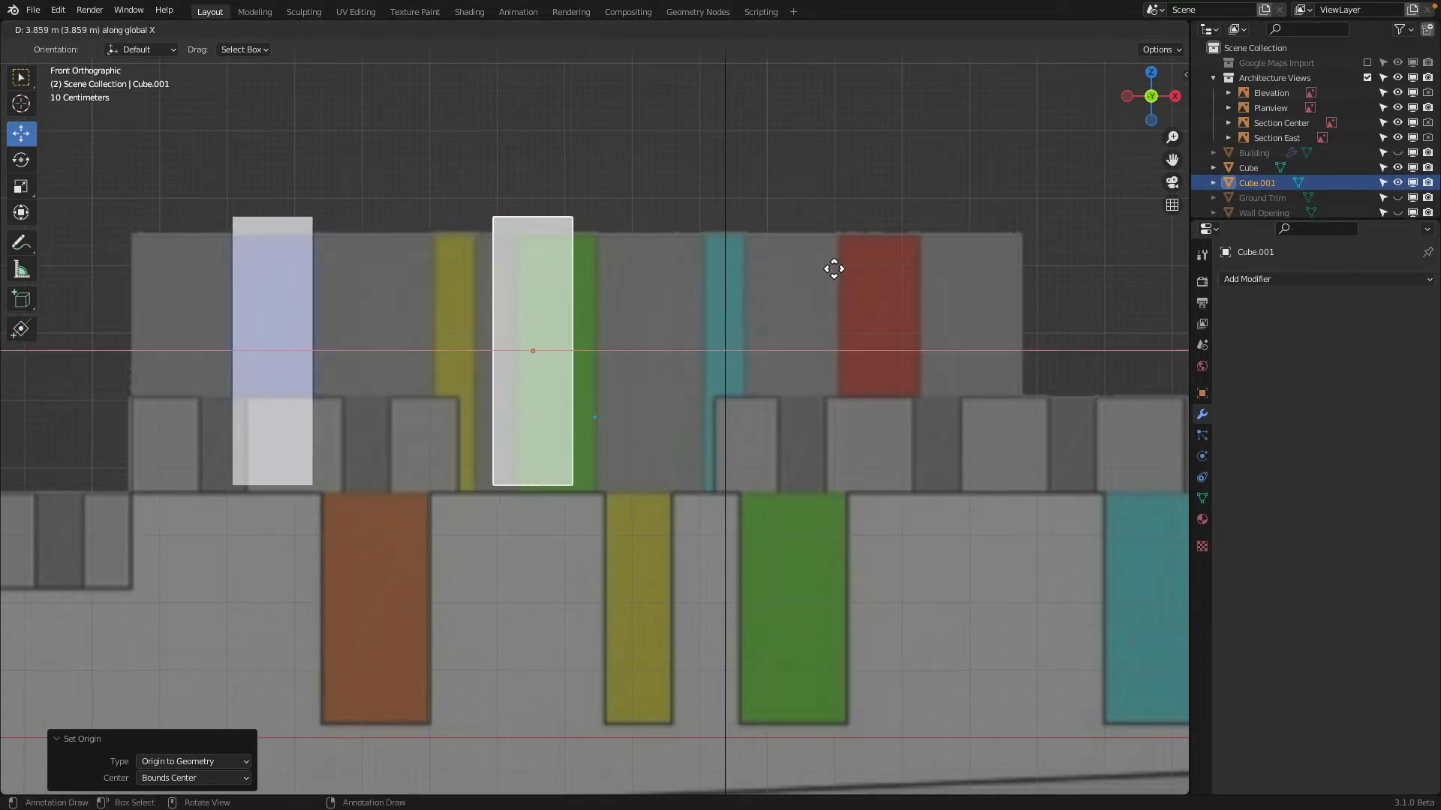
left_click(852, 267)
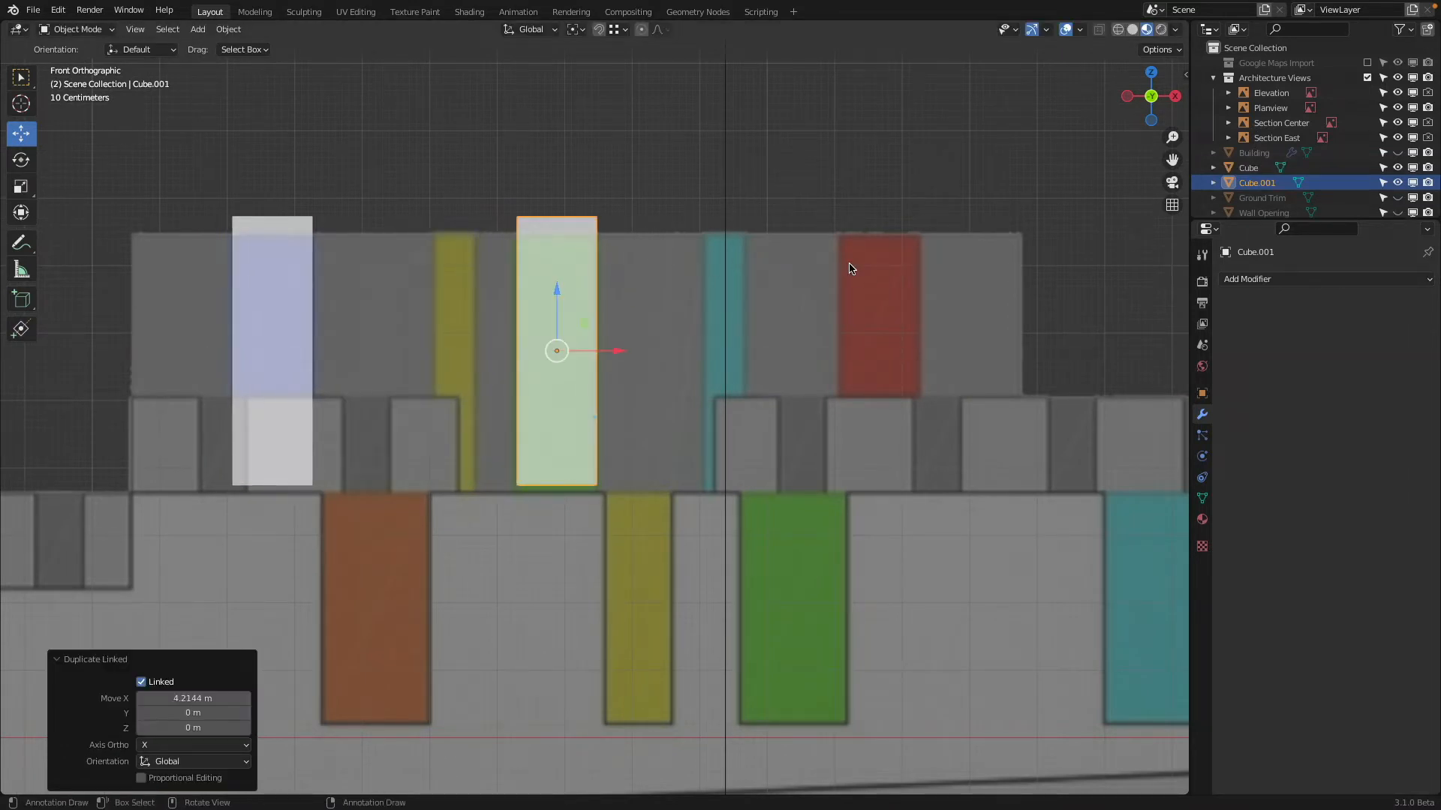
Make a linked duplicate of the green recess cube about 4.8 m along X over the upper red recess
key("alt+d")
key("x")
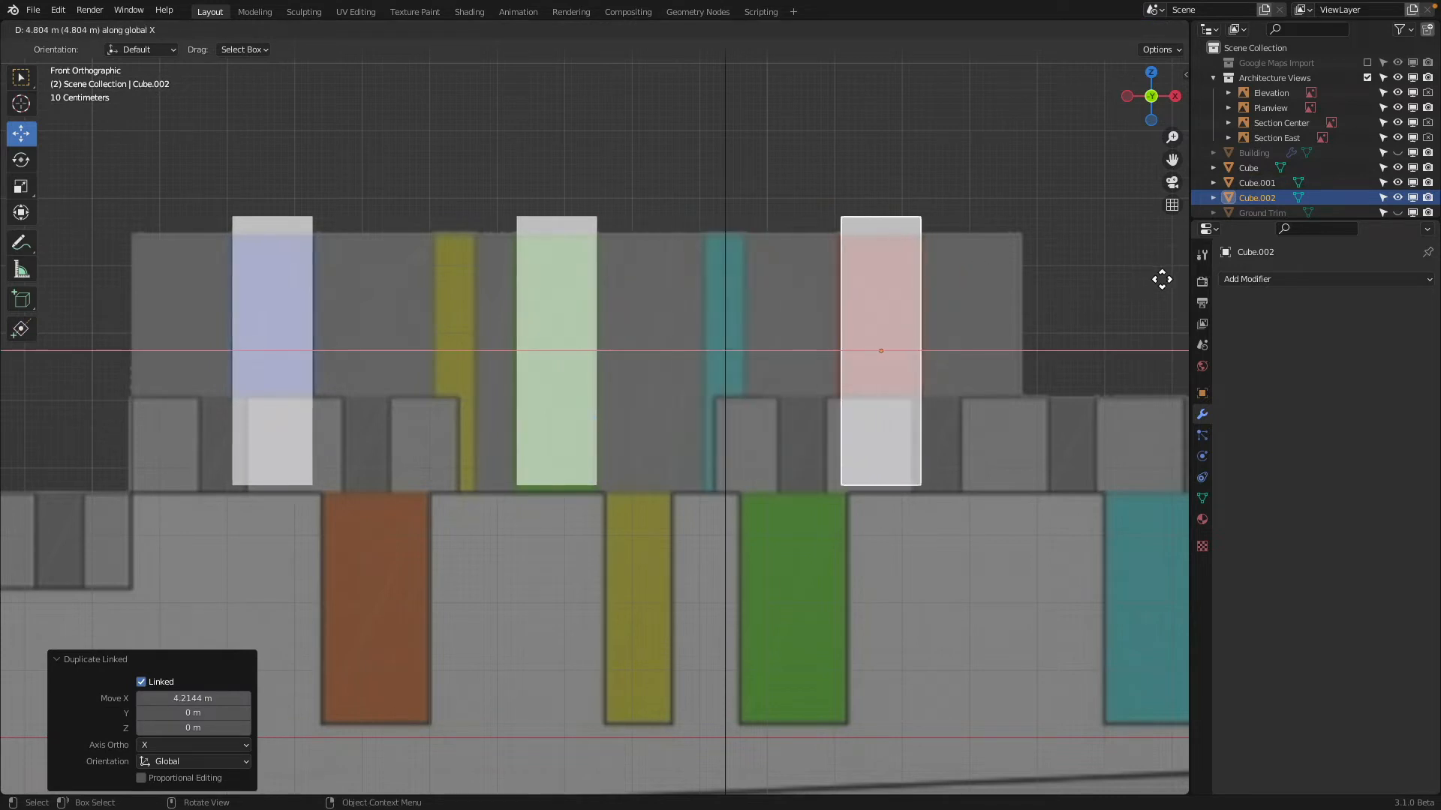
left_click(1160, 277)
Test the linked duplicates by moving the red recess cube's top face in Edit Mode, cancel the move, and return to Object Mode
middle_click_drag(719, 191, 930, 274, "shift")
key("Tab")
left_click(918, 153)
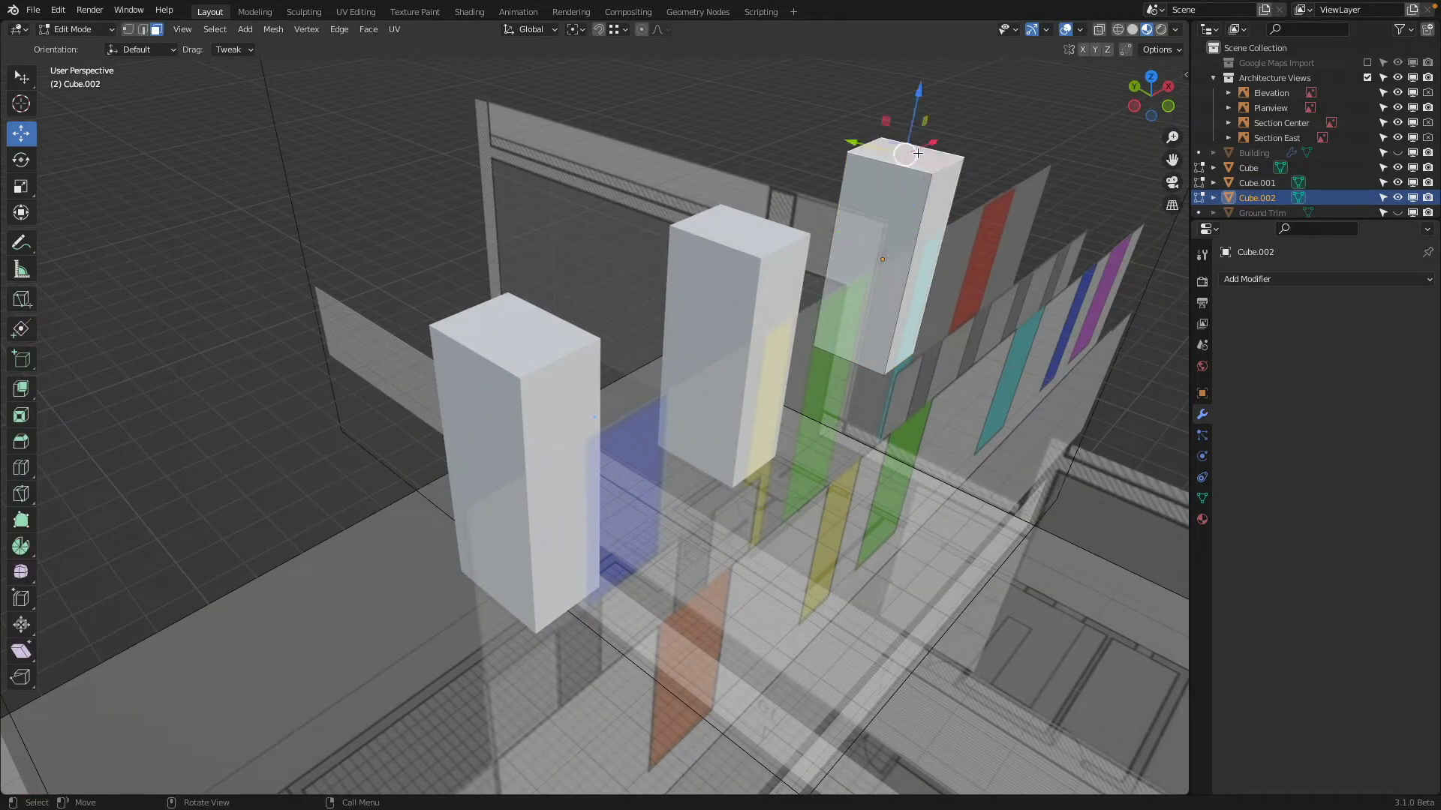
left_click_drag(916, 98, 966, 196)
right_click(967, 196)
left_click(1168, 106)
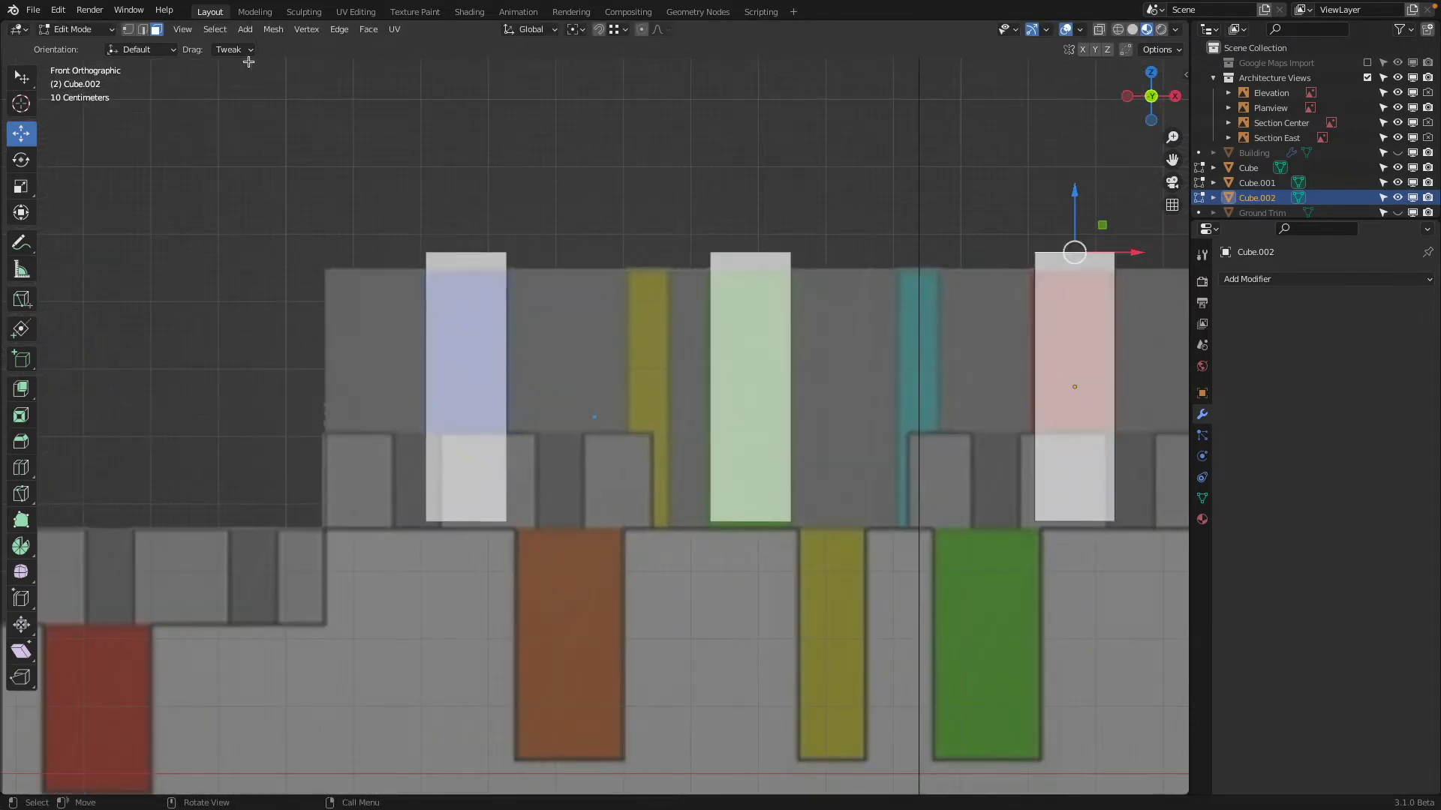
left_click(83, 34)
left_click(67, 45)
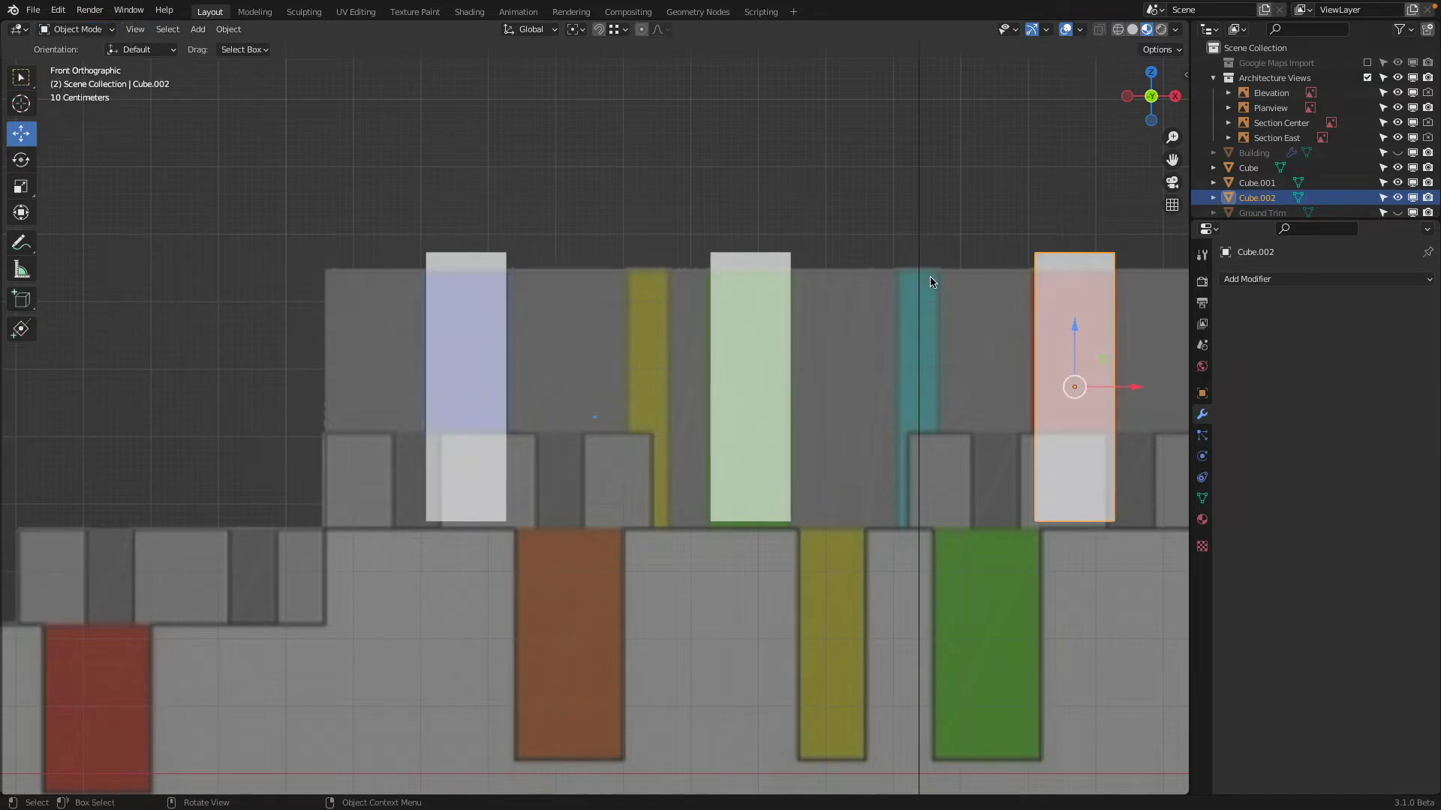
Make an independent duplicate of the red recess cube about -2.59 m along X, aligned to the teal recess's right edge
key("shift+d")
key("x")
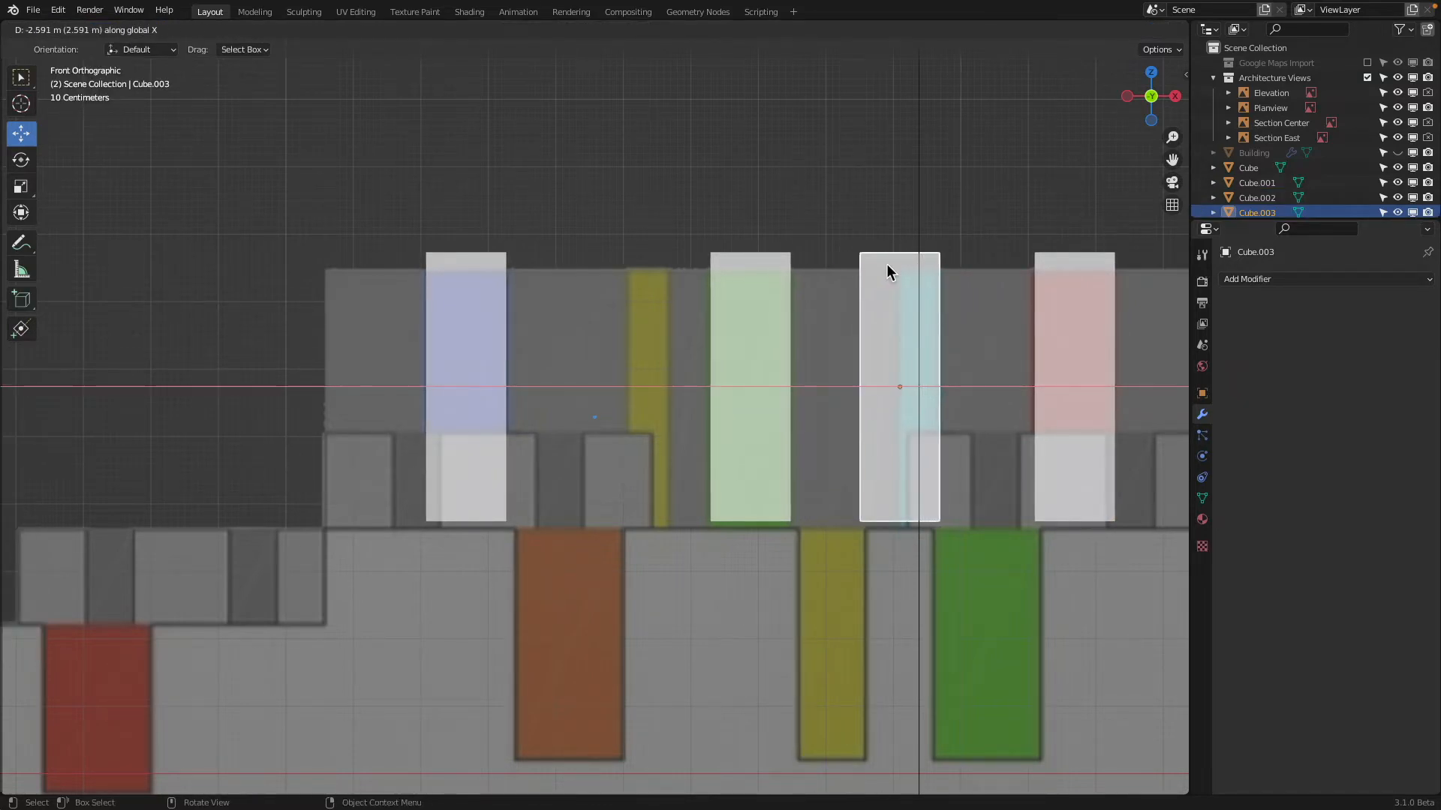
left_click(886, 263)
In Edit Mode, move the new cube's left side face along X to the teal recess's left edge, and return to Object Mode
mouse_move(885, 264)
middle_mouse_down()
mouse_move(881, 282)
mouse_move(890, 263)
middle_mouse_up()
key("Tab")
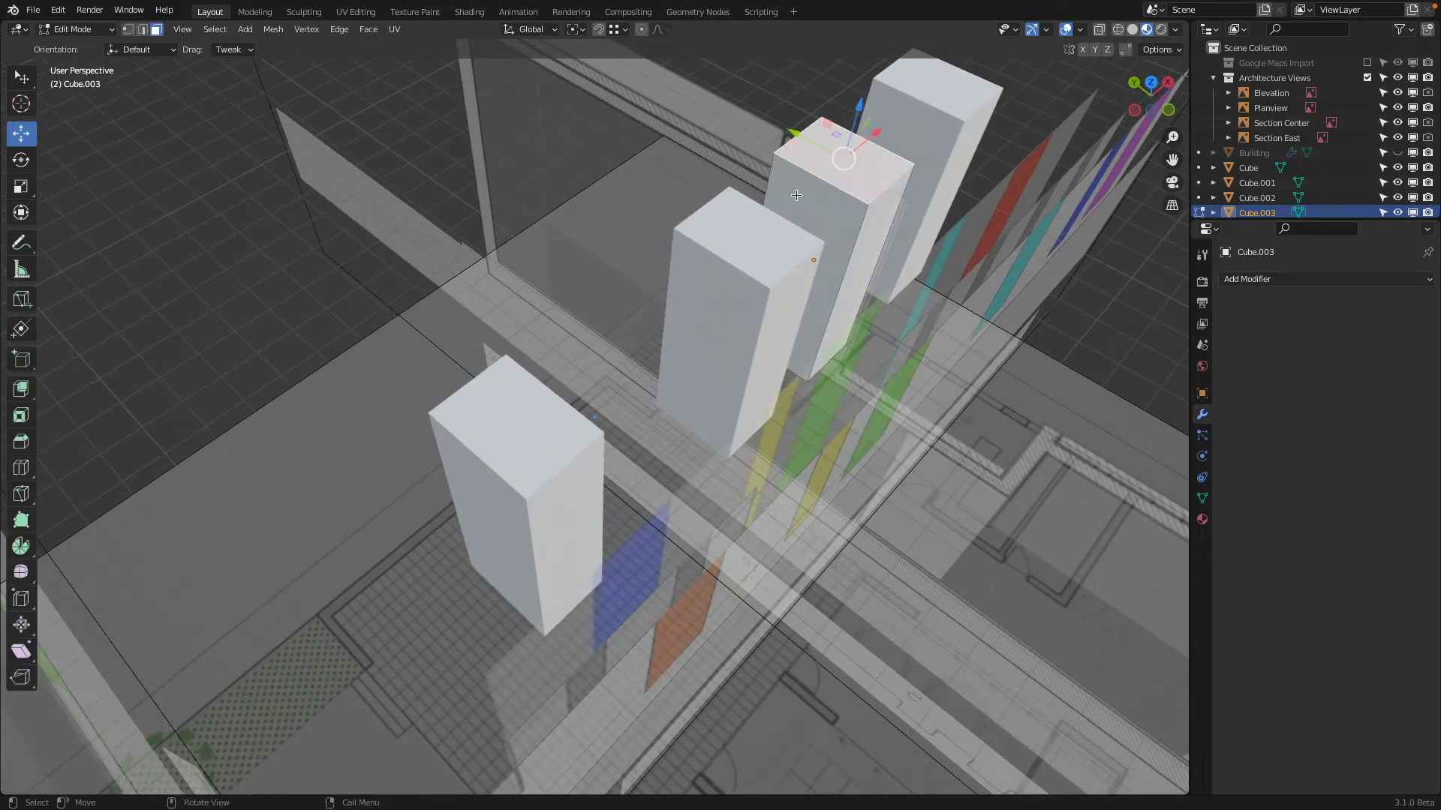
left_click(796, 195)
left_click(1169, 111)
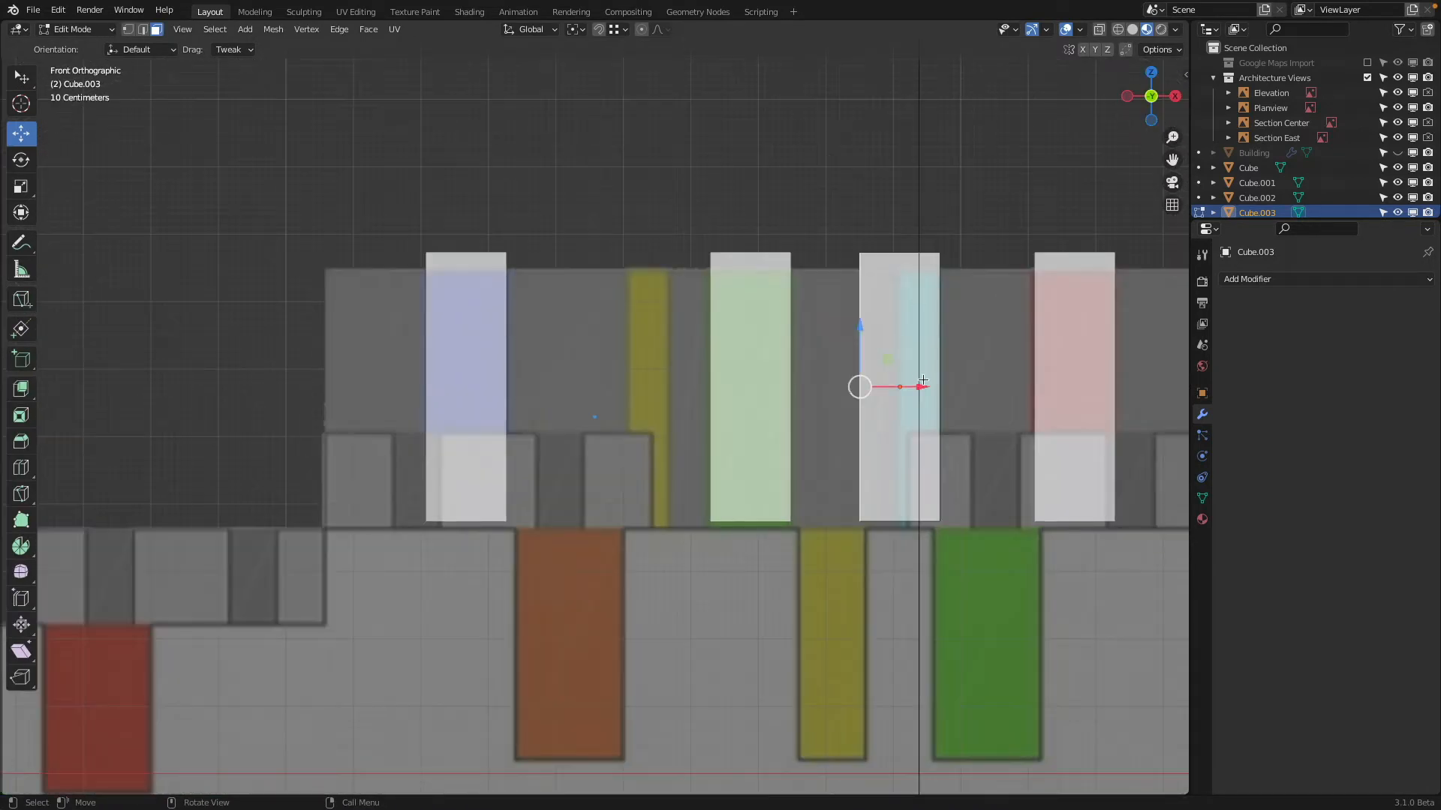
left_click_drag(920, 386, 977, 402)
middle_click_drag(881, 216, 917, 234)
key("Tab")
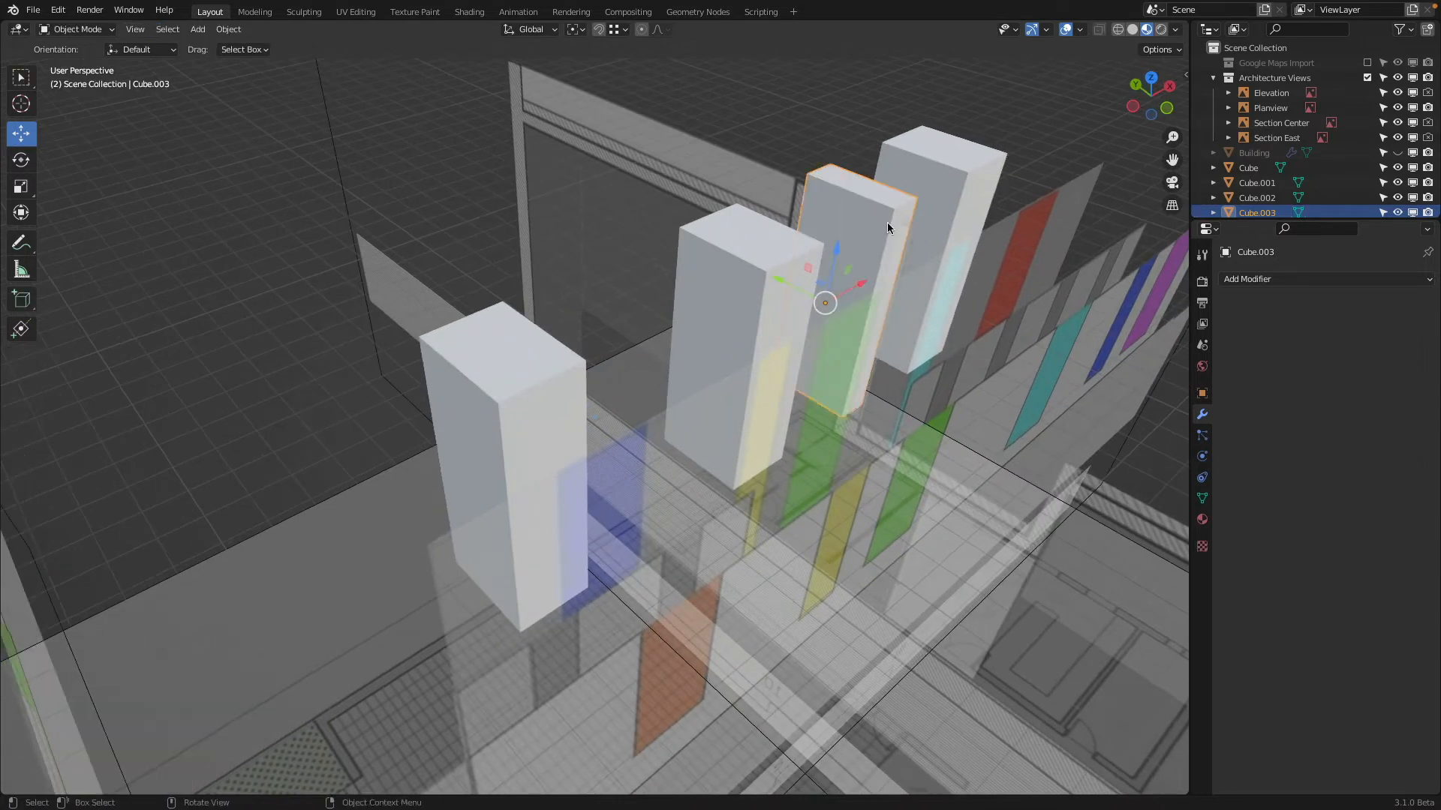
Set the narrow teal recess cube's origin to its geometry
right_click(833, 201)
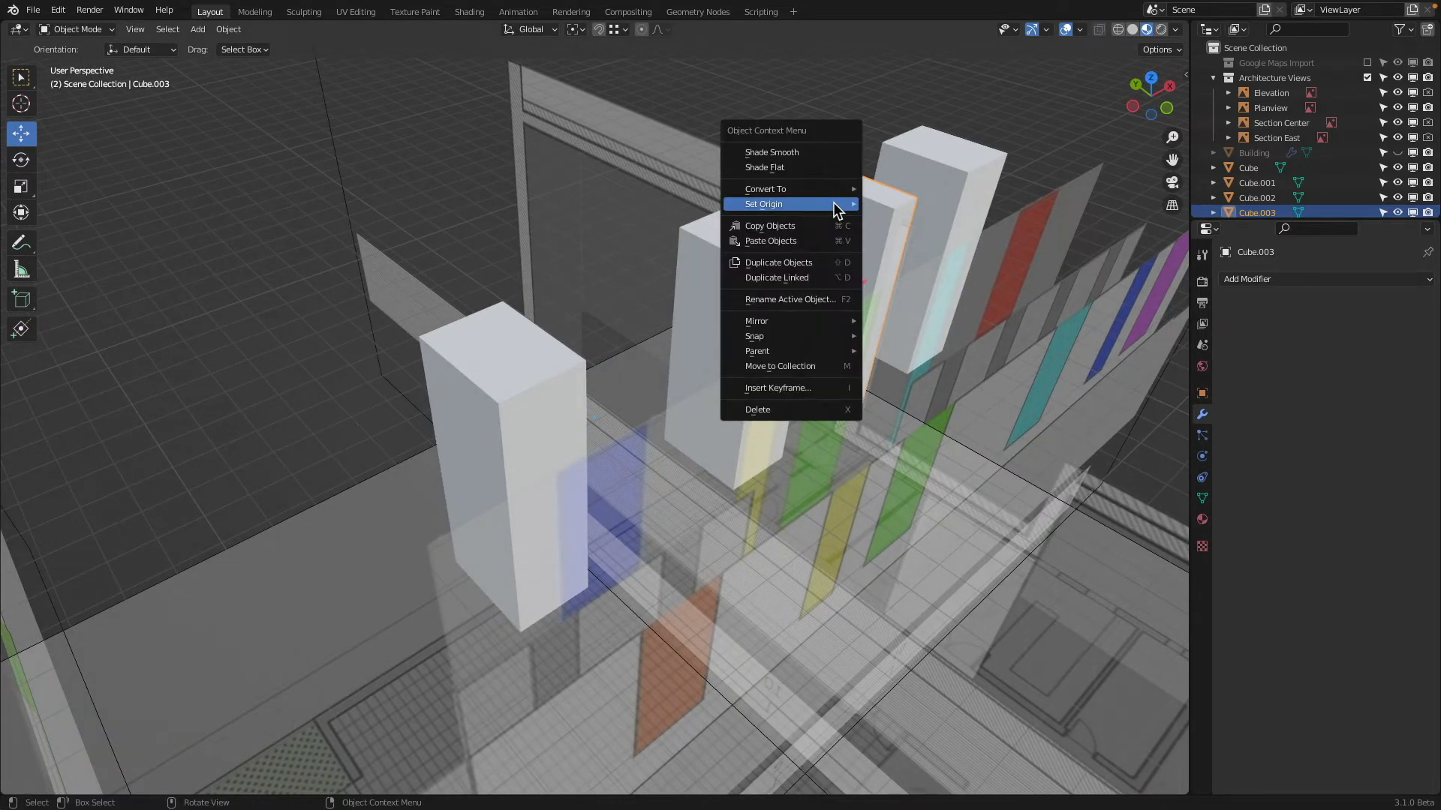
mouse_move(833, 201)
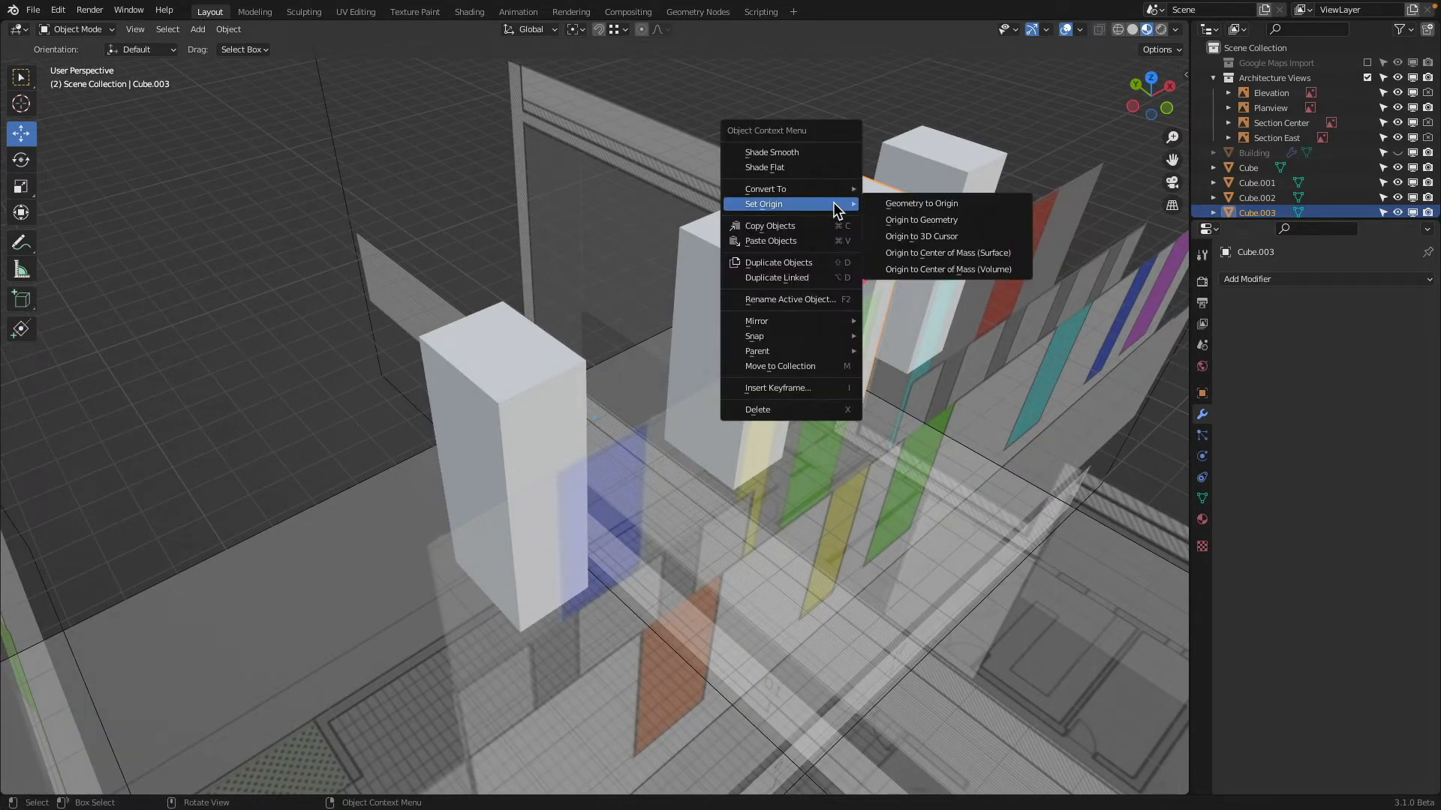
left_click(951, 219)
In front view, make a linked duplicate of the narrow cube about -4.04 m along X over the upper yellow recess
left_click(1167, 108)
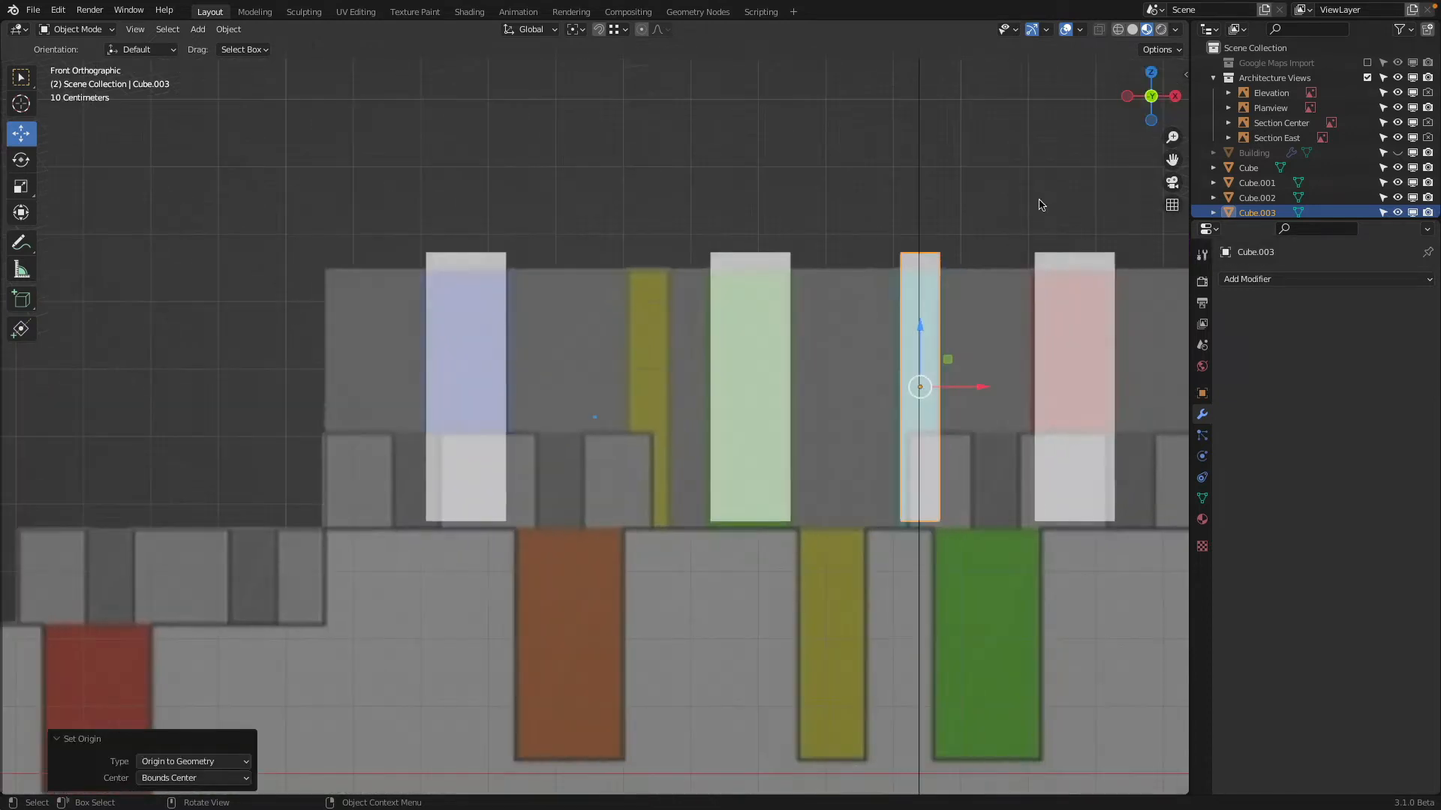
key("shift+d")
key("x")
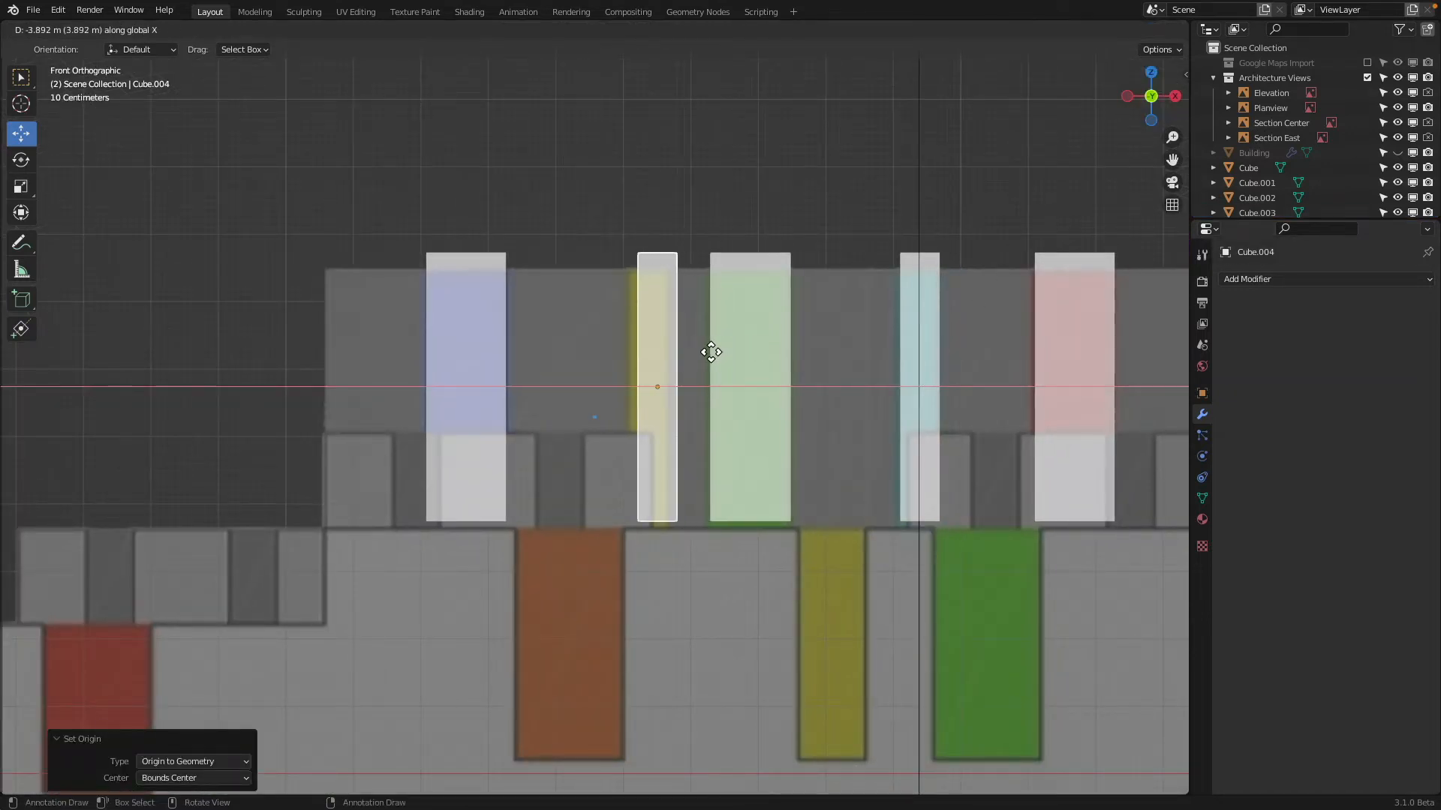
left_click(701, 349)
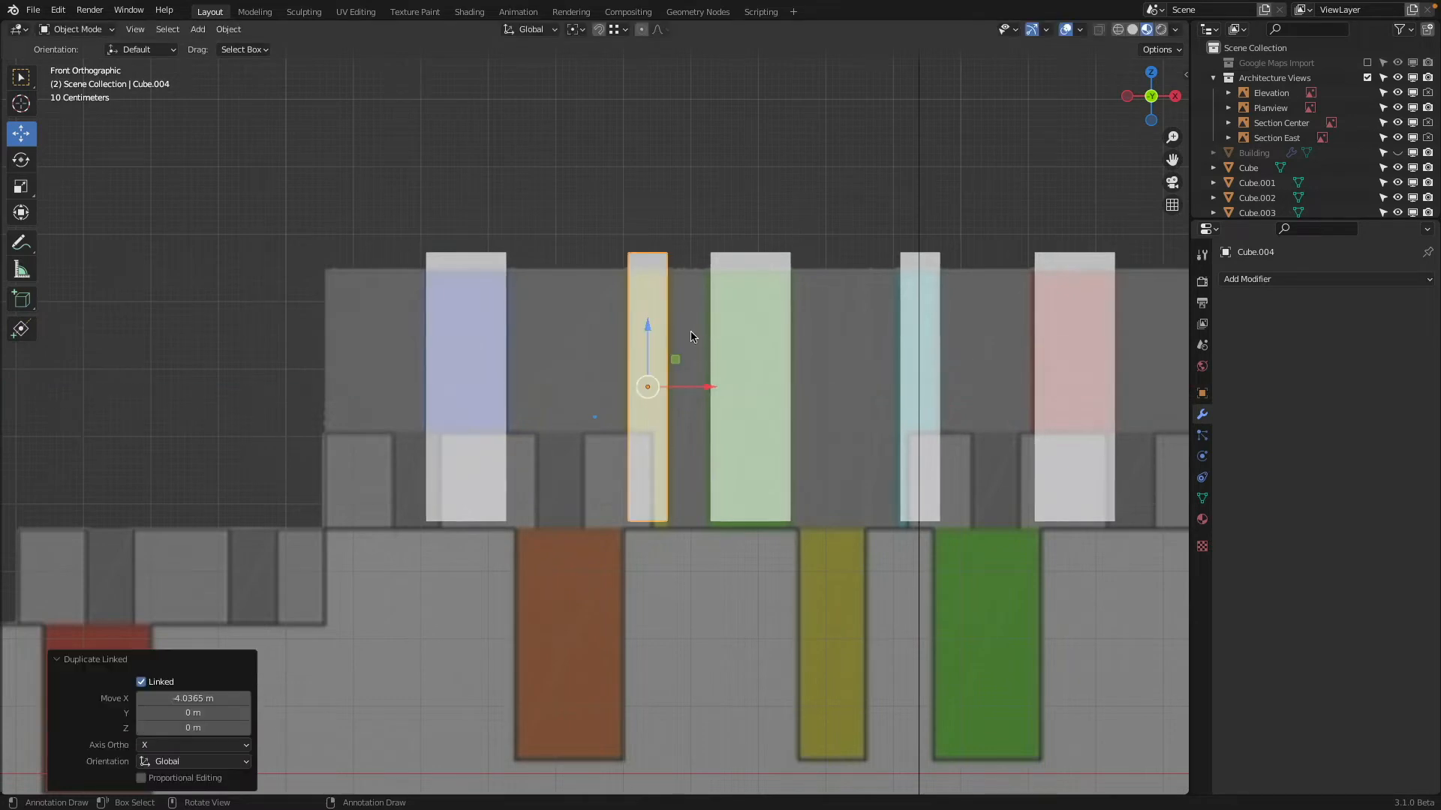
Exclude the Architecture Views collection, and move all five recess cubes into a new collection named Window Cut
mouse_move(694, 345)
middle_mouse_down()
mouse_move(668, 349)
mouse_move(698, 348)
middle_mouse_up()
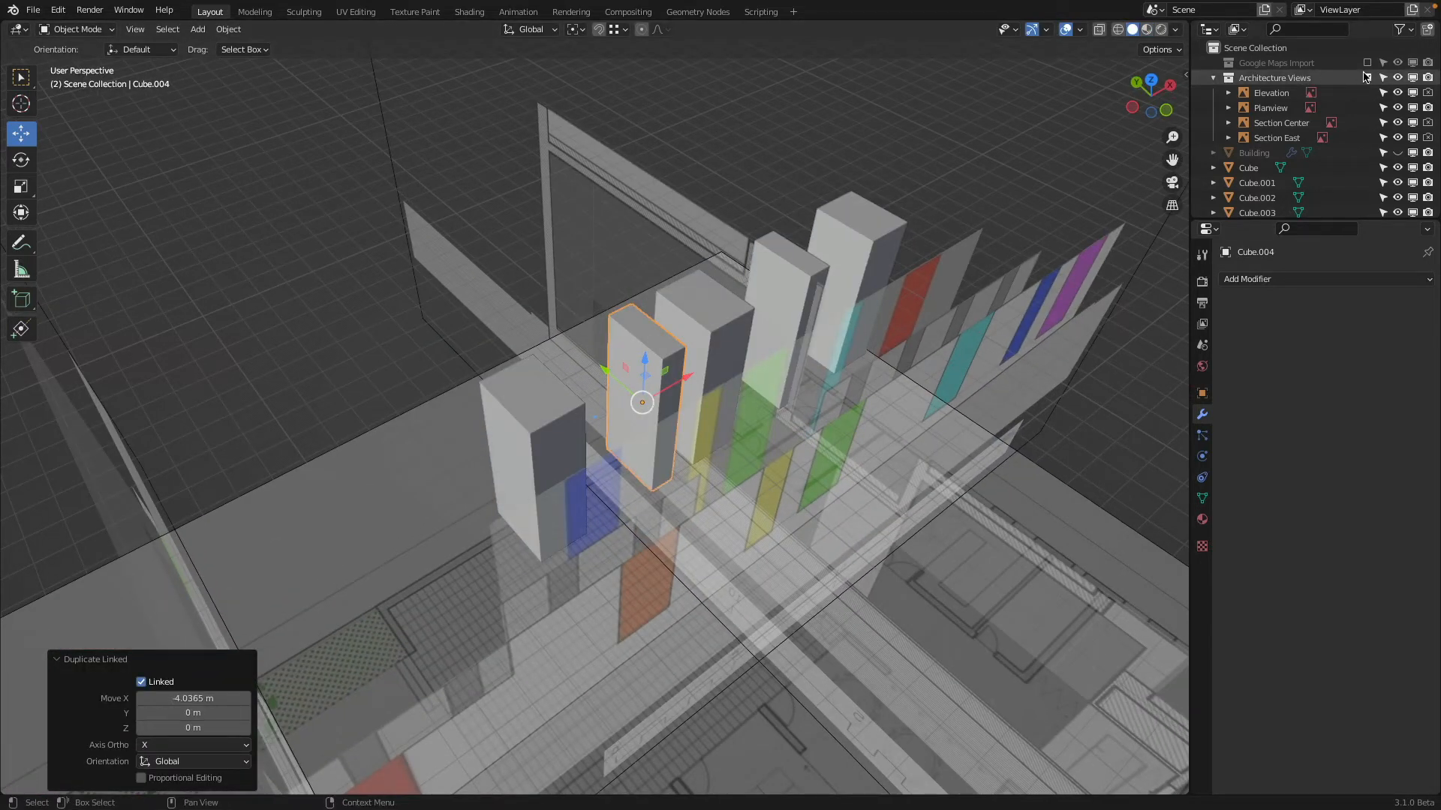
left_click(1367, 77)
left_click(520, 438)
left_click(638, 353, "shift")
left_click(707, 303, "shift")
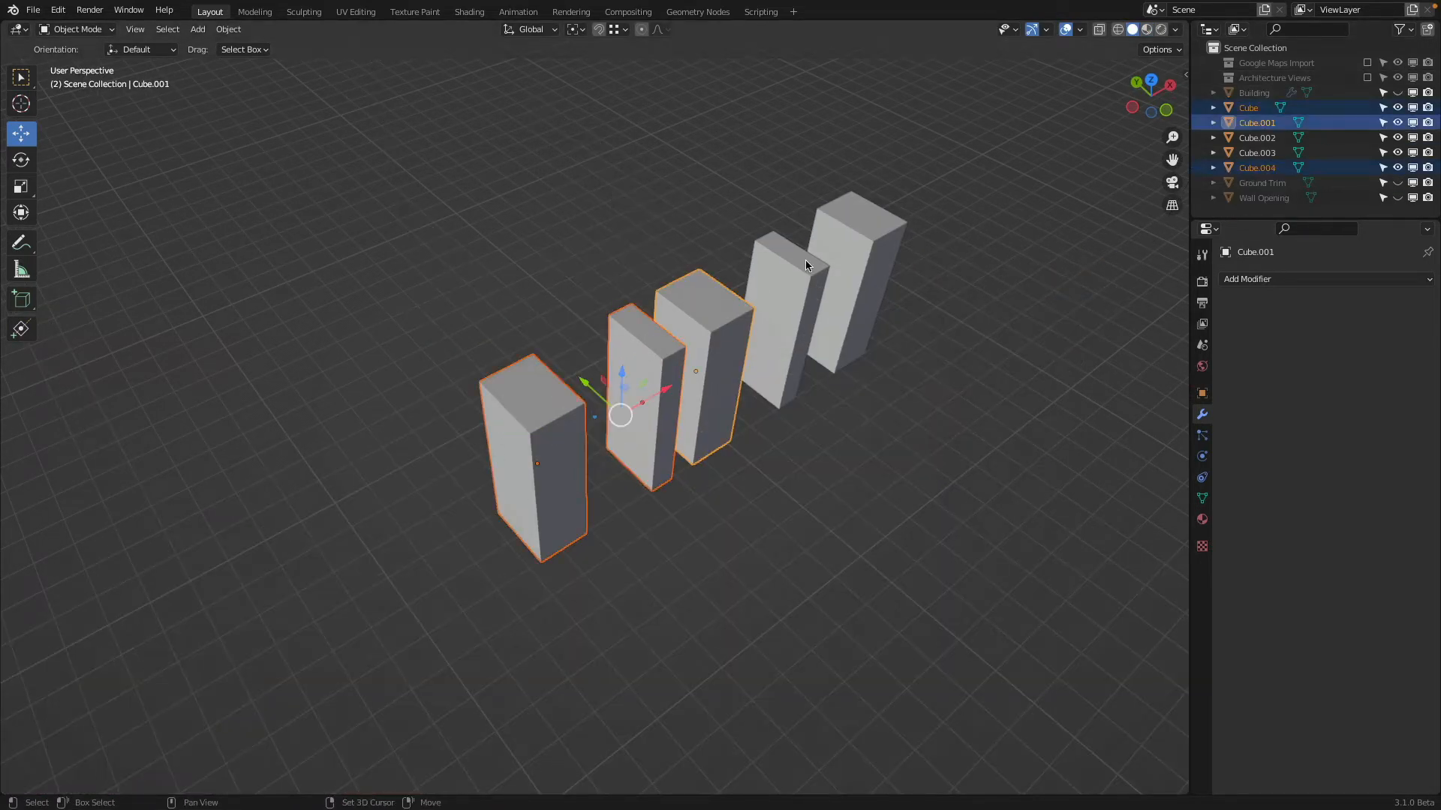
left_click(805, 259, "shift")
left_click(860, 237, "shift")
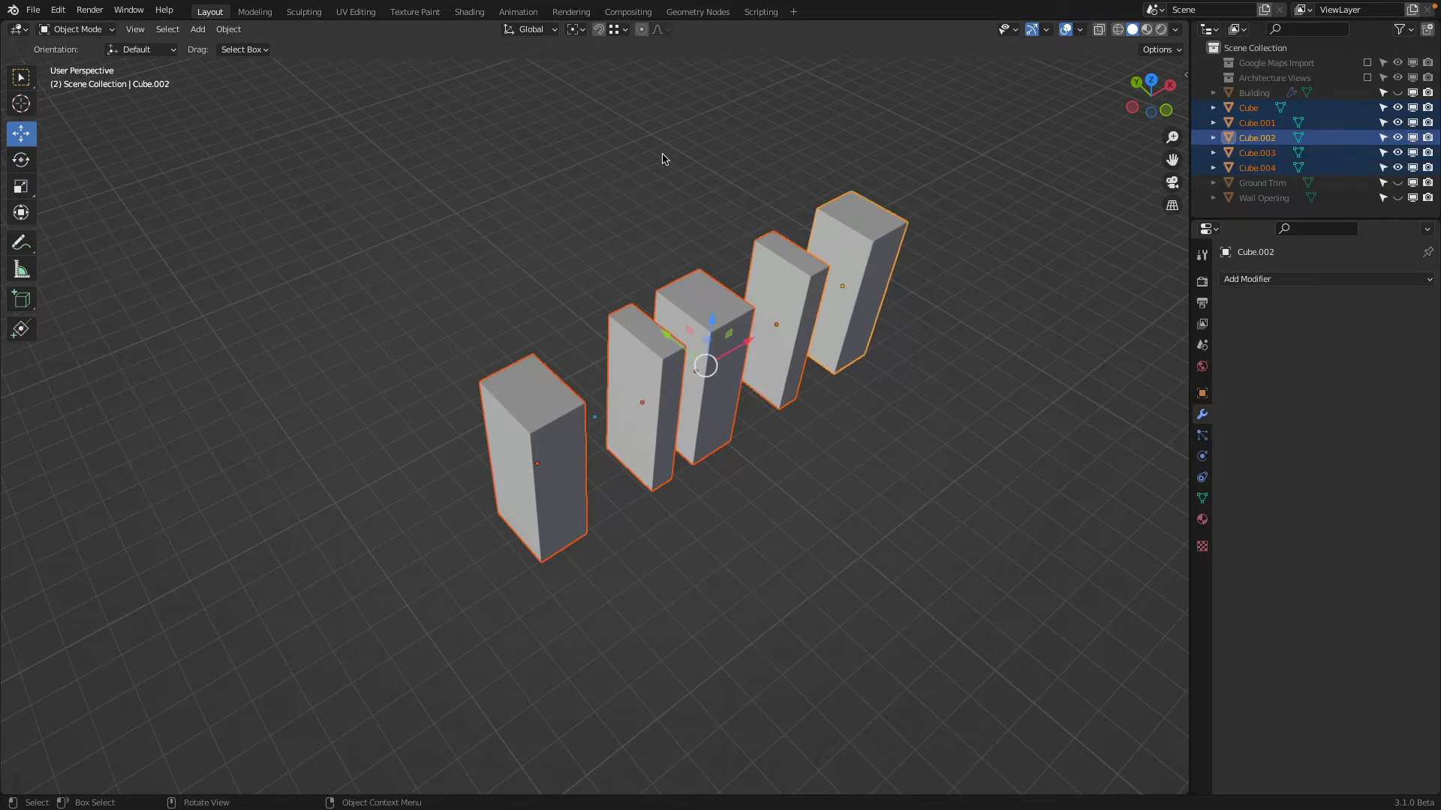
key("m")
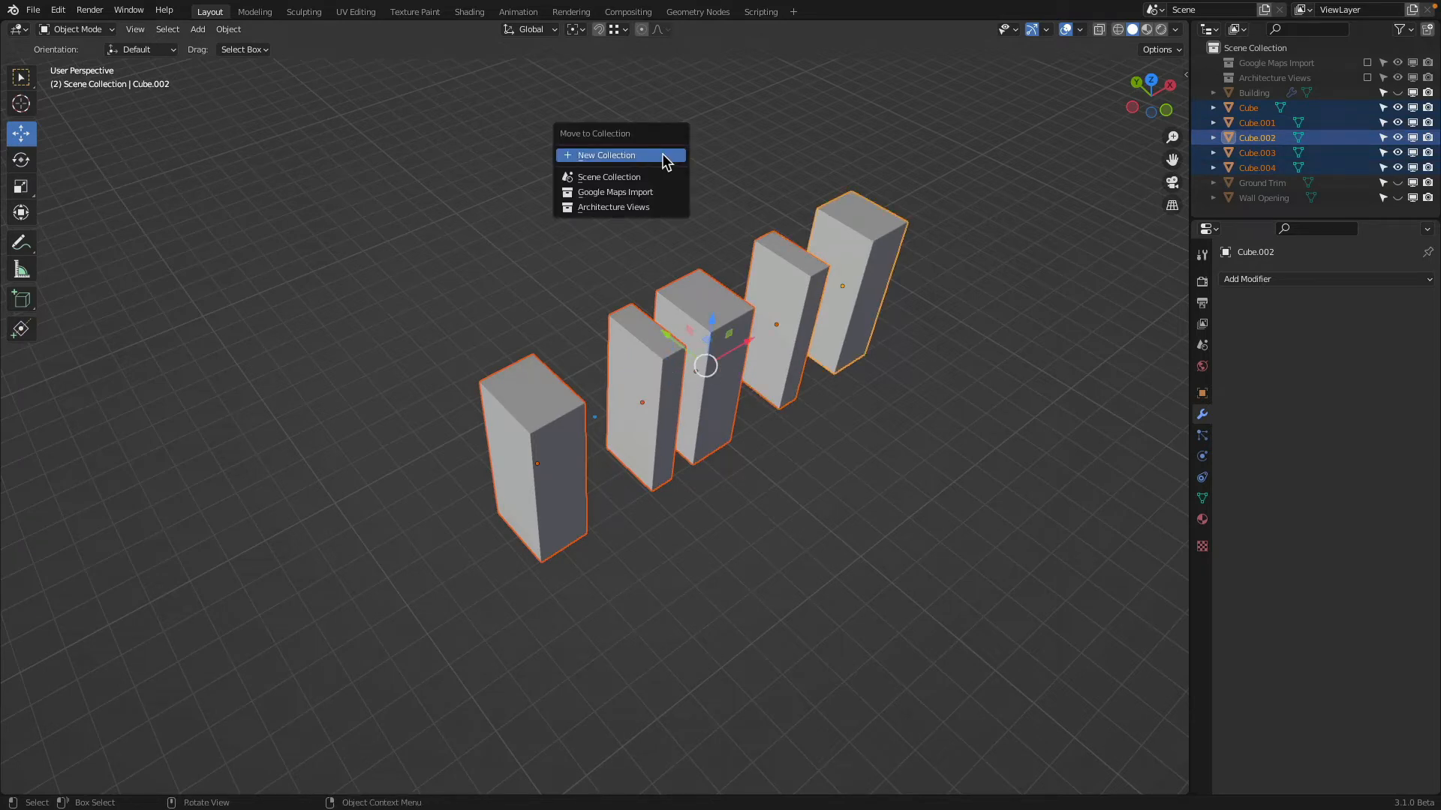
left_click(666, 158)
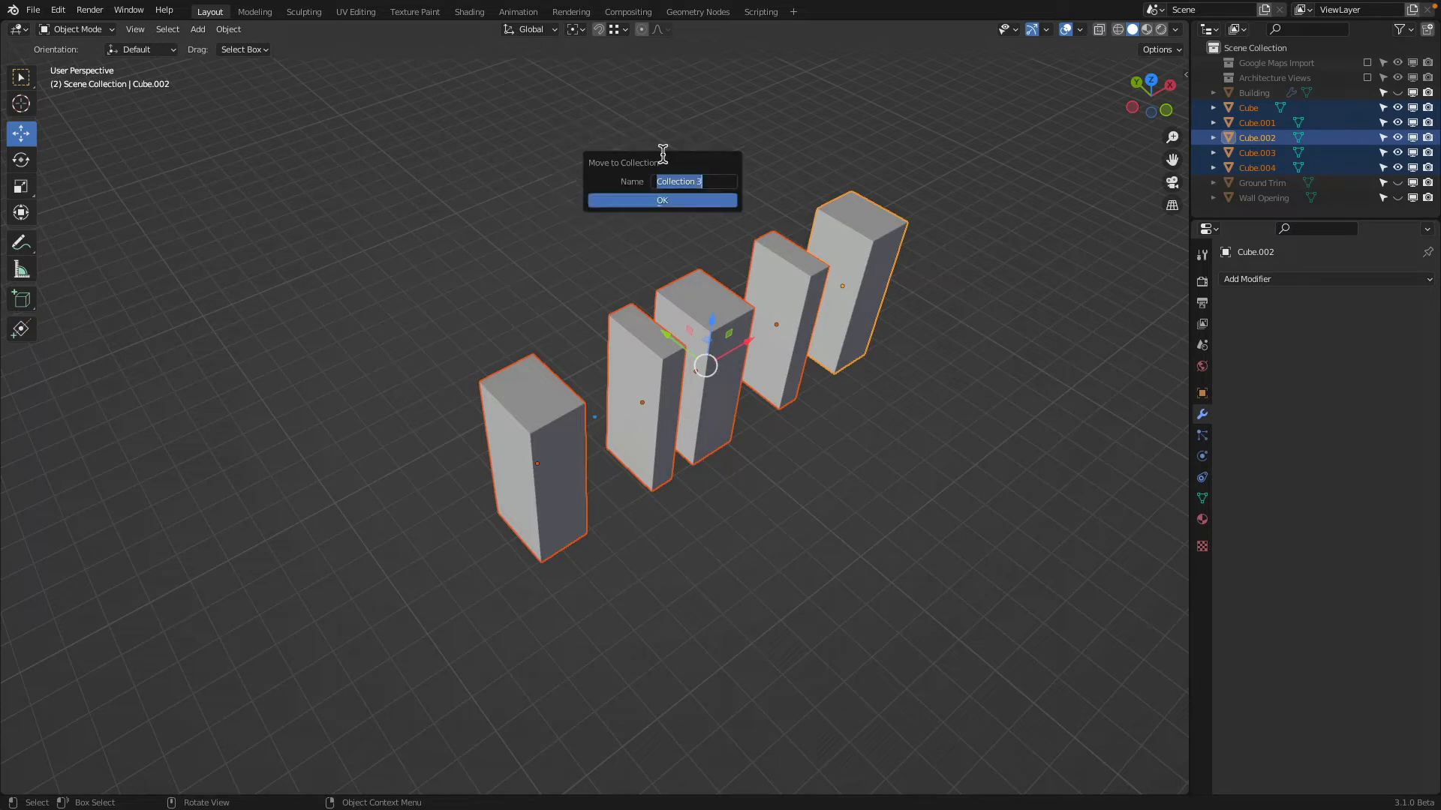
type("Window Cut")
key("Return")
left_click(657, 203)
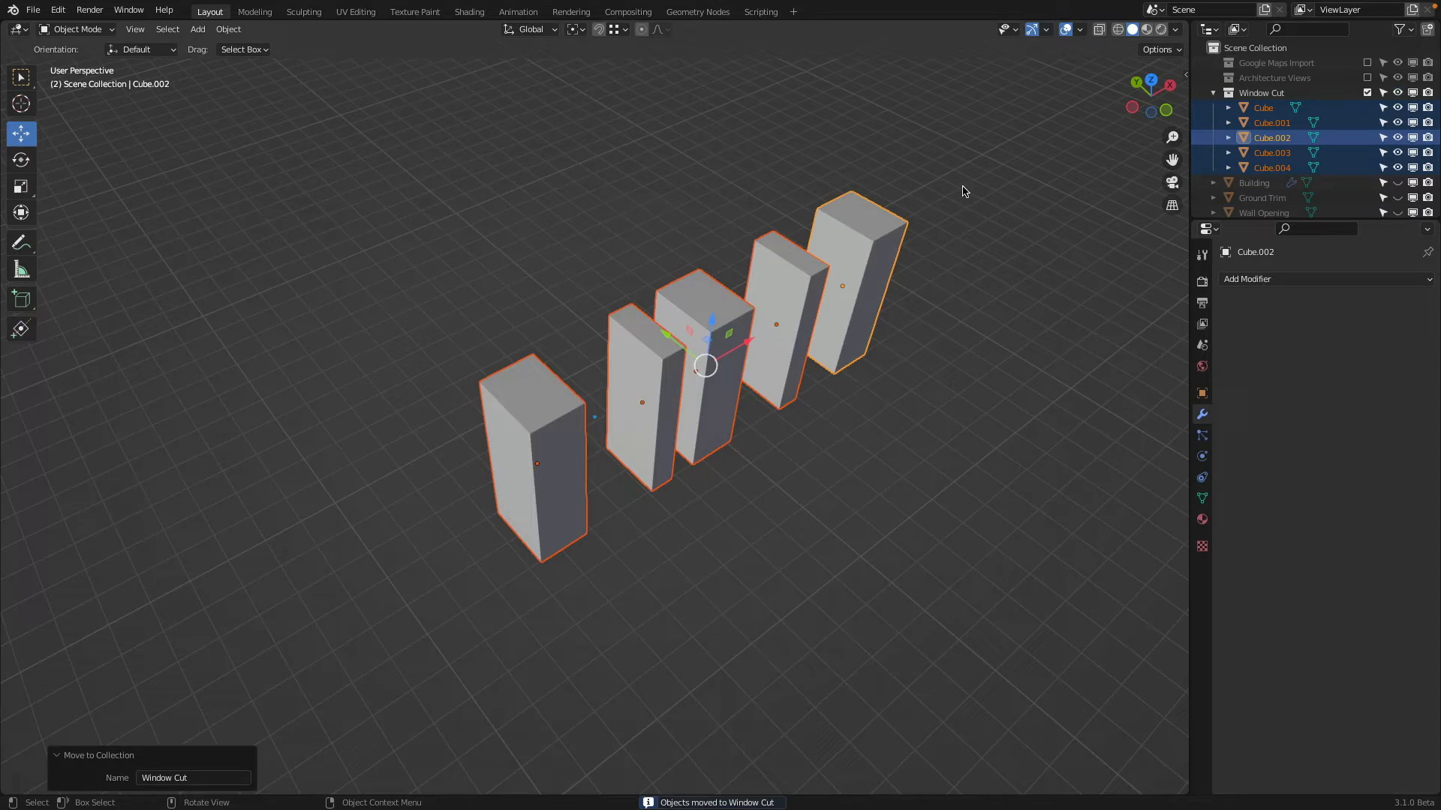
Collapse and exclude the Window Cut collection, and unhide and select the Building
left_click(1213, 92)
left_click(1366, 92)
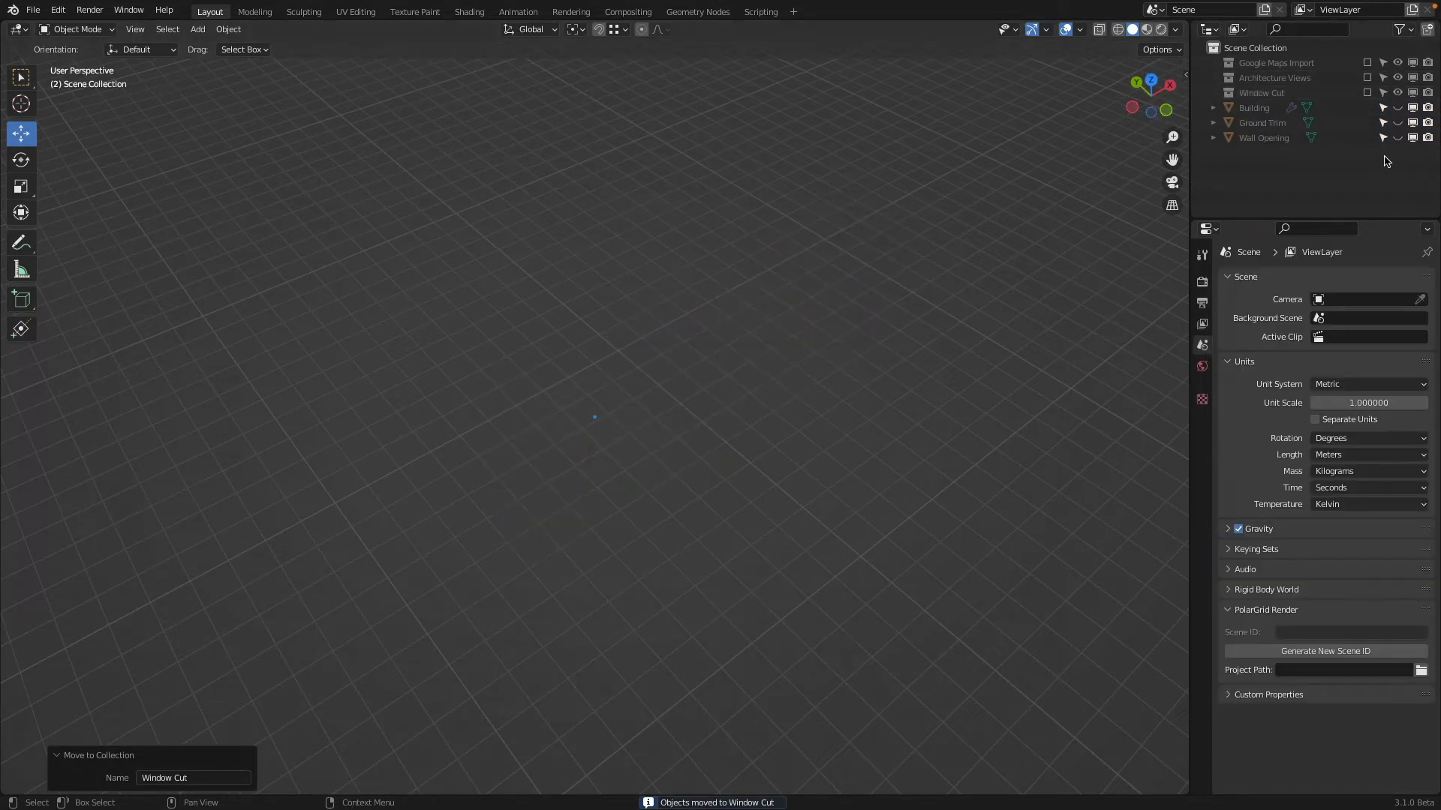
left_click(1398, 109)
left_click(797, 277)
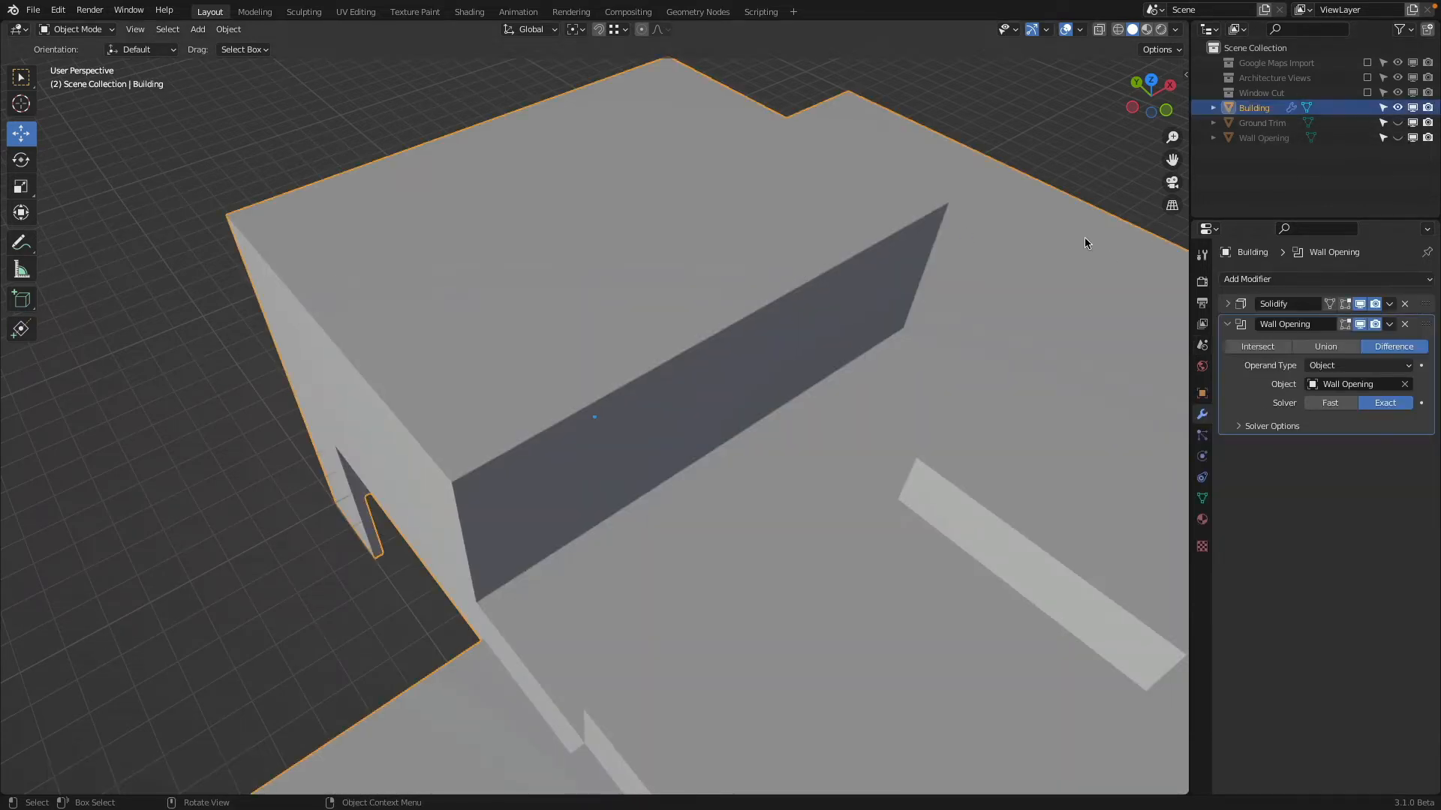
Add a Boolean Difference modifier to the Building with operand type Collection, using the Window Cut collection
left_click(1229, 324)
left_click(1248, 281)
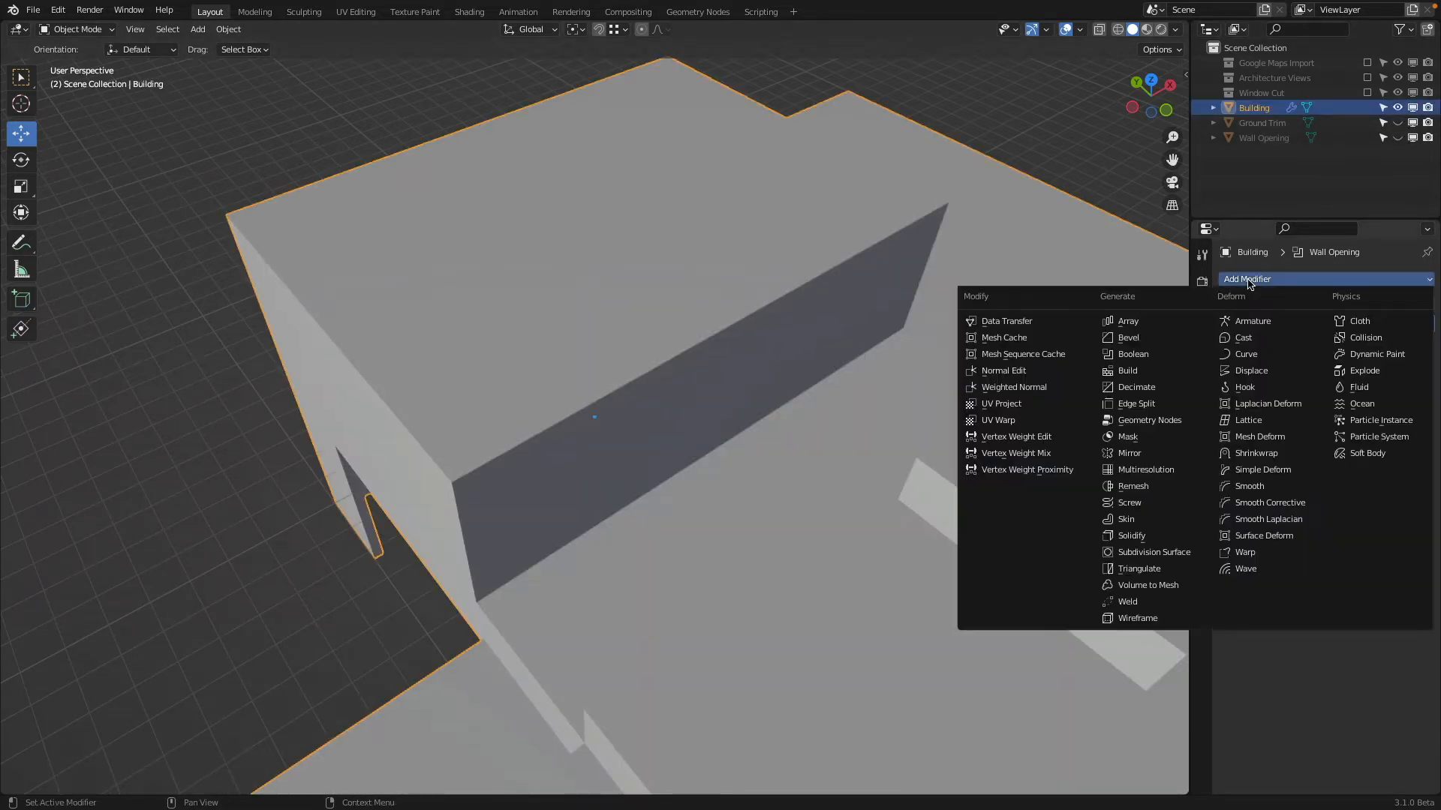
left_click(1133, 354)
left_click(1359, 386)
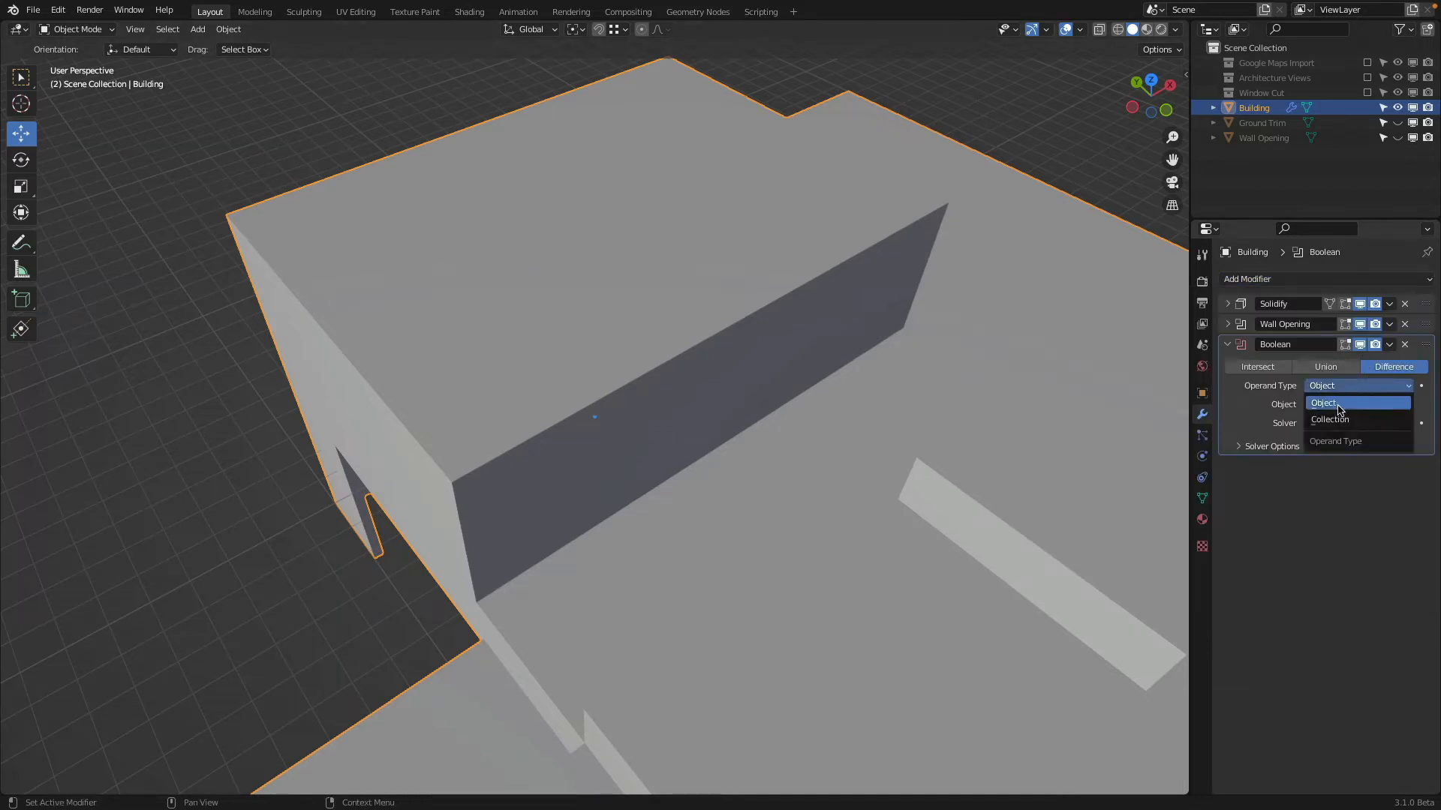
left_click(1343, 414)
left_click(1341, 405)
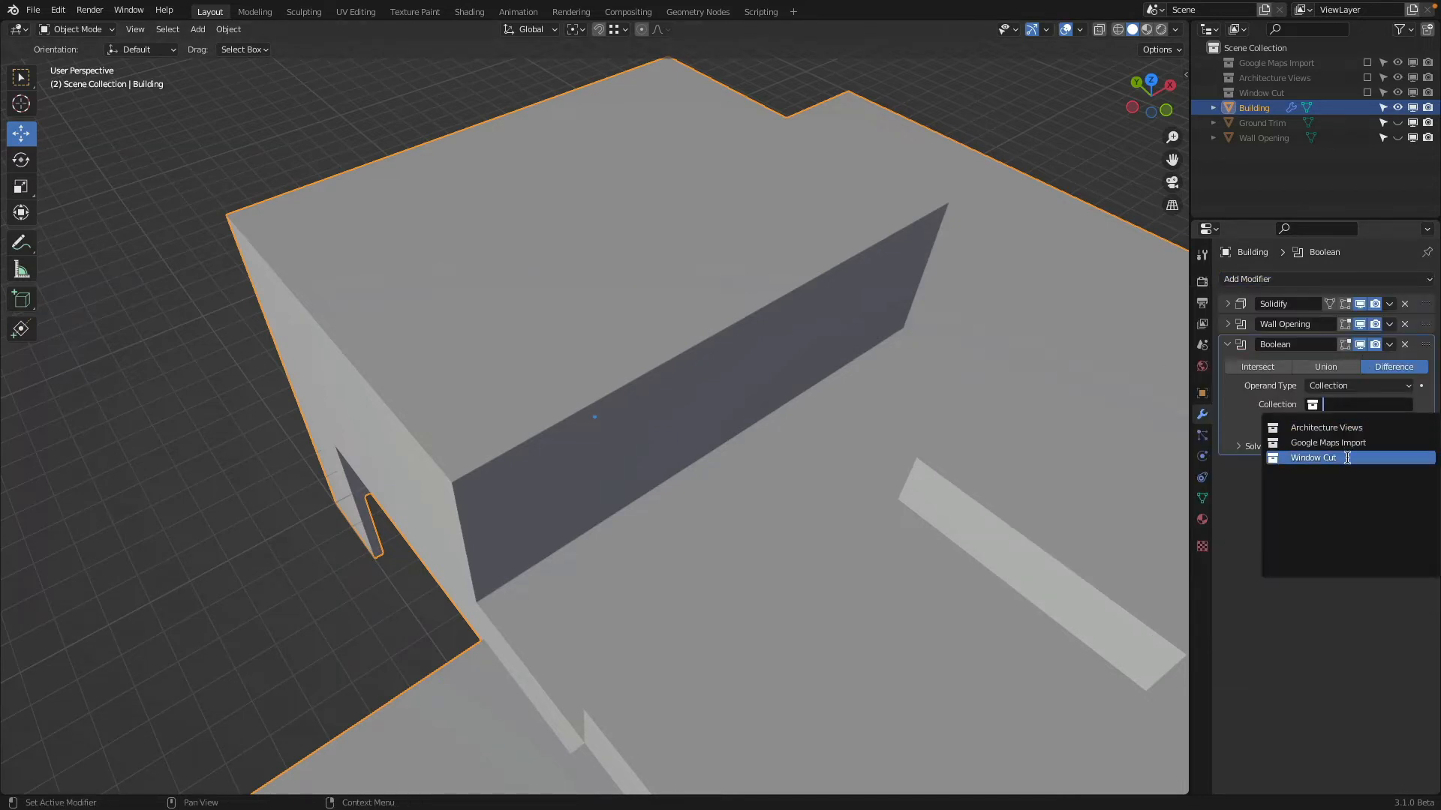
left_click(1313, 458)
middle_click_drag(762, 408, 805, 370)
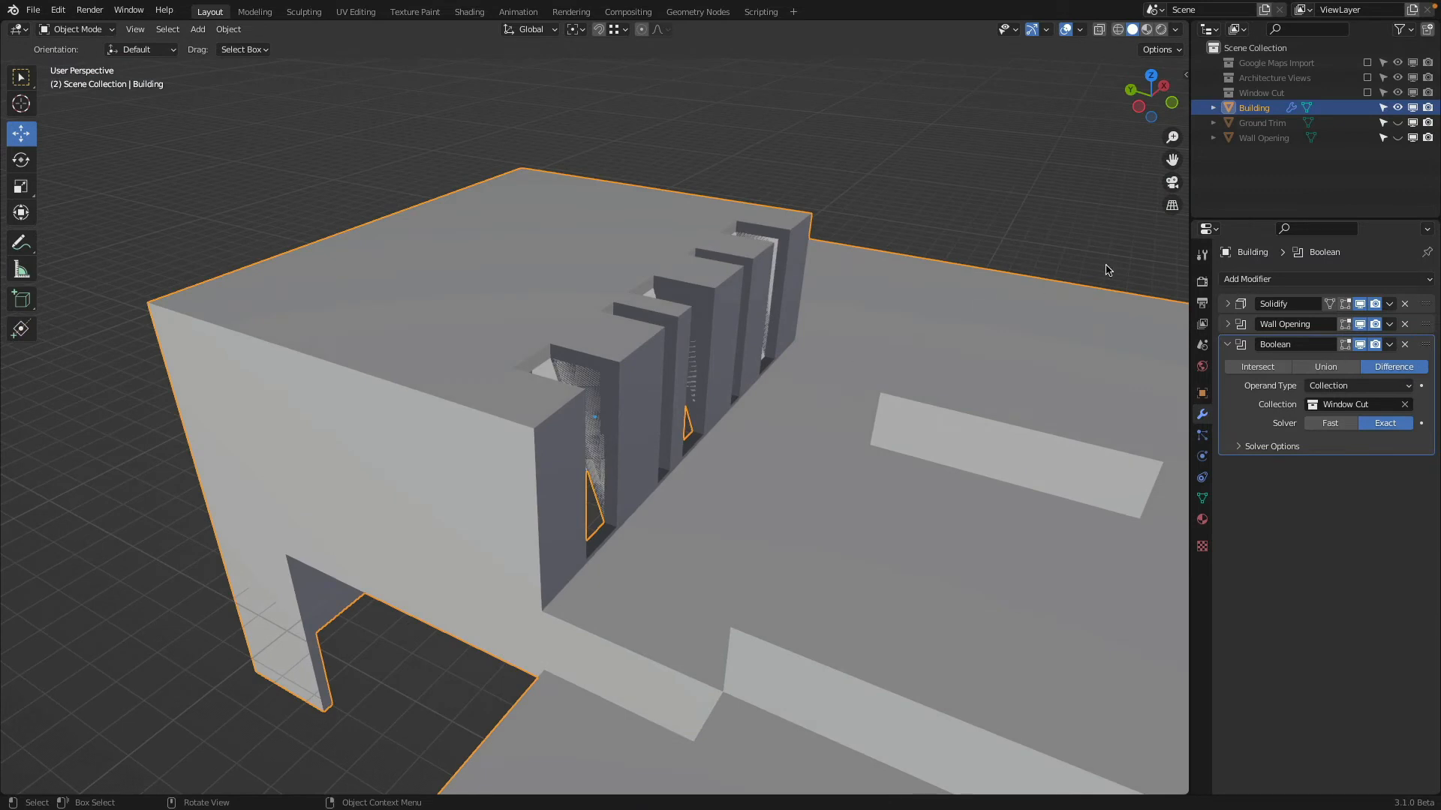
Try applying the Building's Solidify and Wall Opening modifiers, and undo both applications
left_click(1390, 304)
left_click(1388, 321)
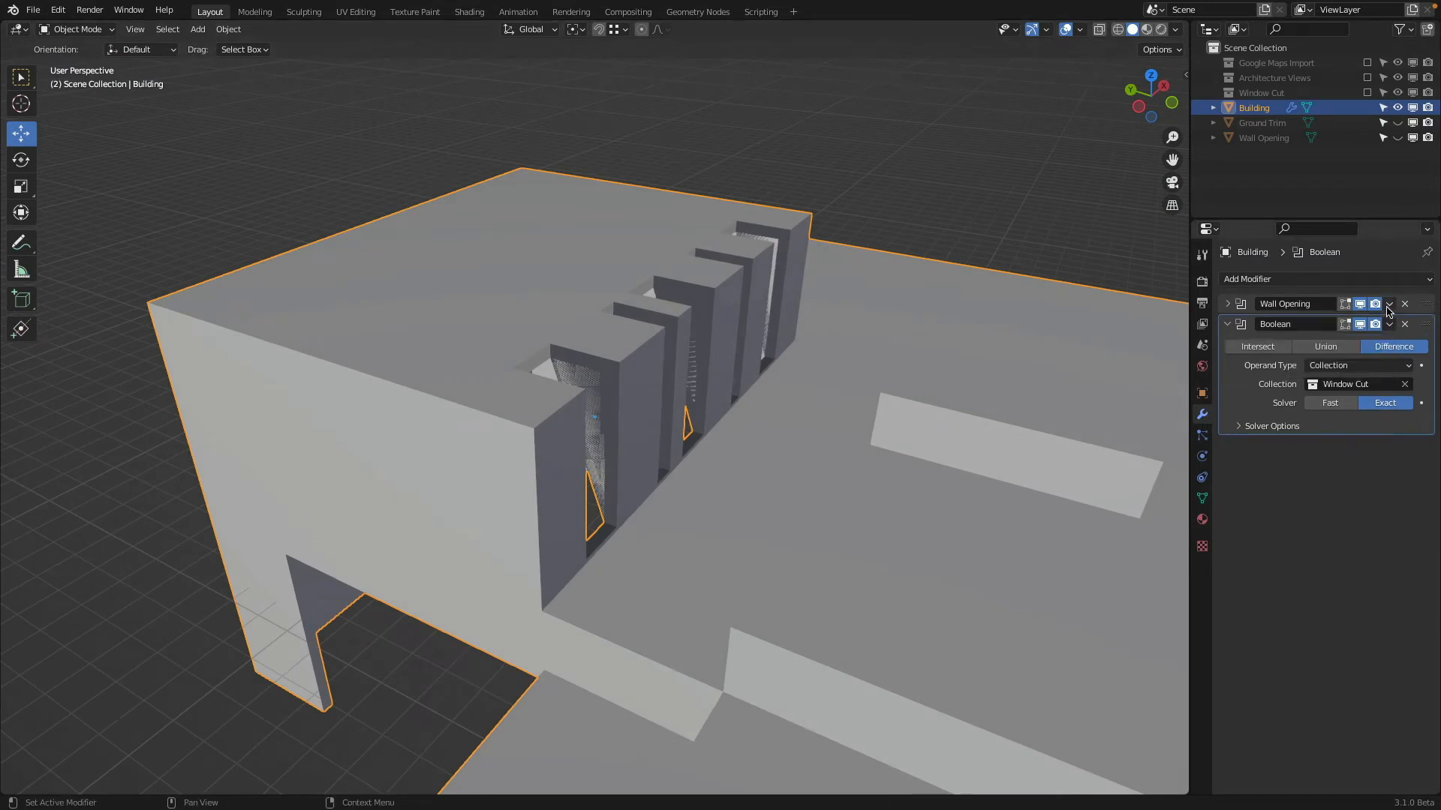
left_click(1389, 304)
left_click(1323, 321)
middle_click_drag(975, 315, 904, 321)
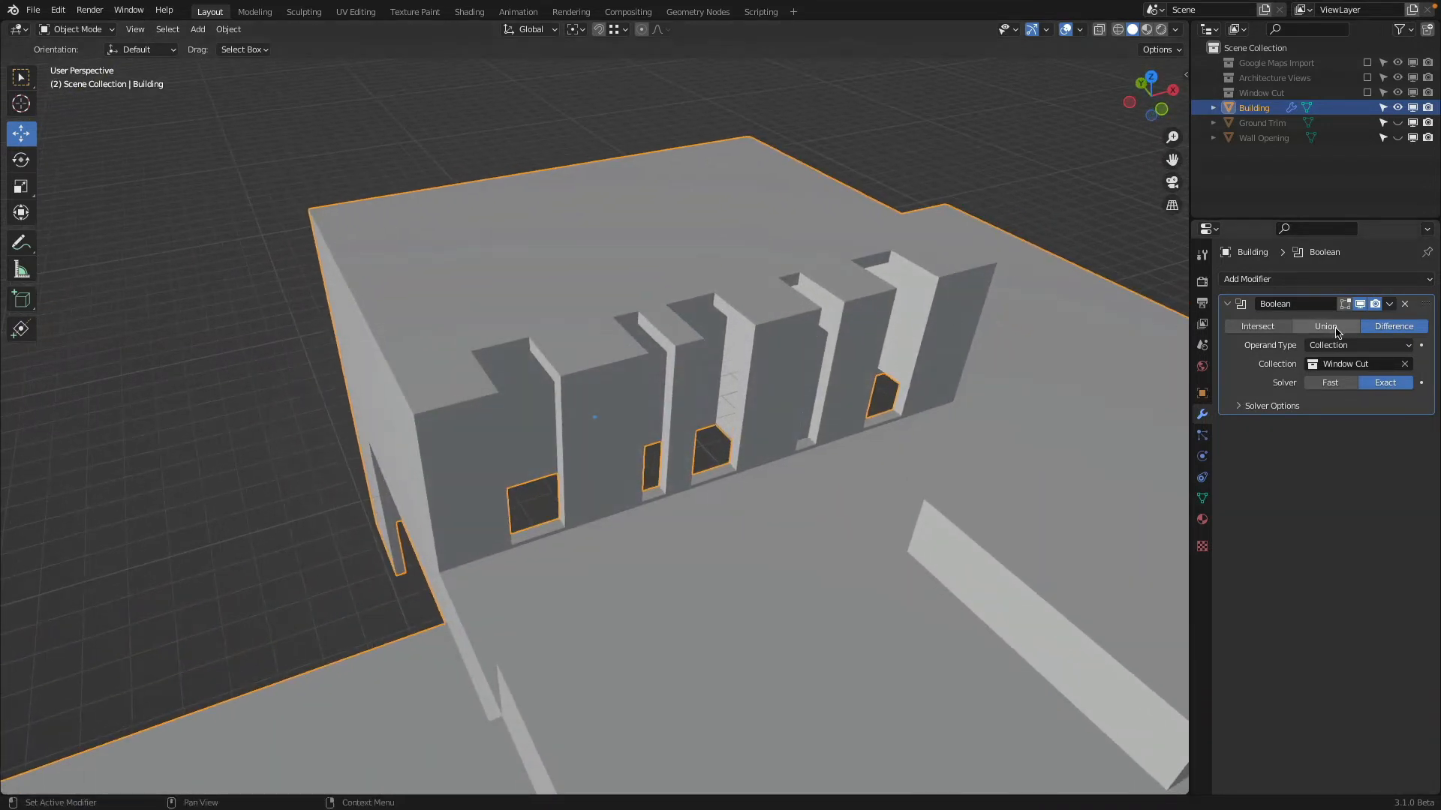
key("ctrl+z")
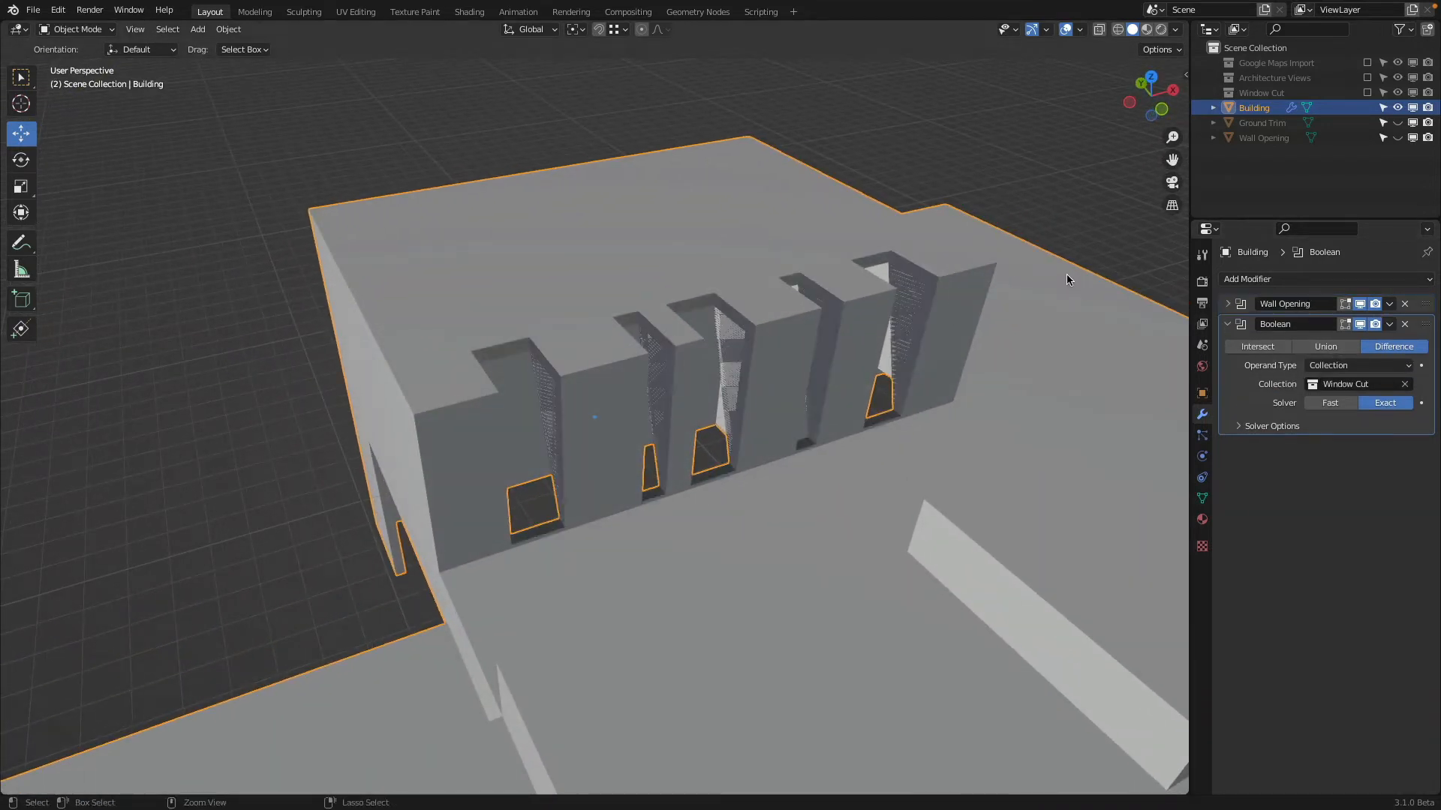
key("ctrl+z")
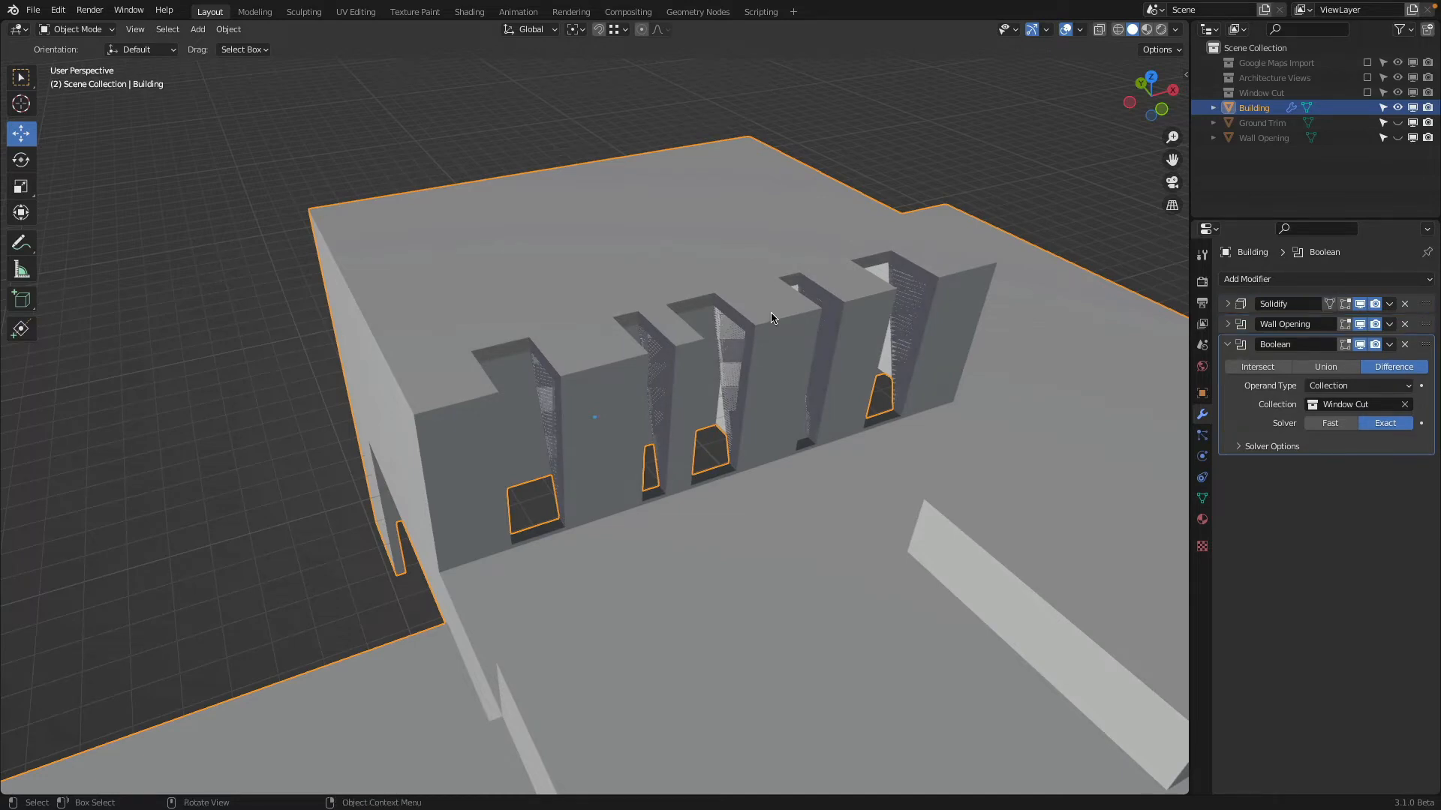
Hide the Building, and re-enable the Window Cut and Architecture Views collections to compare them in front view
middle_click_drag(774, 315, 579, 315)
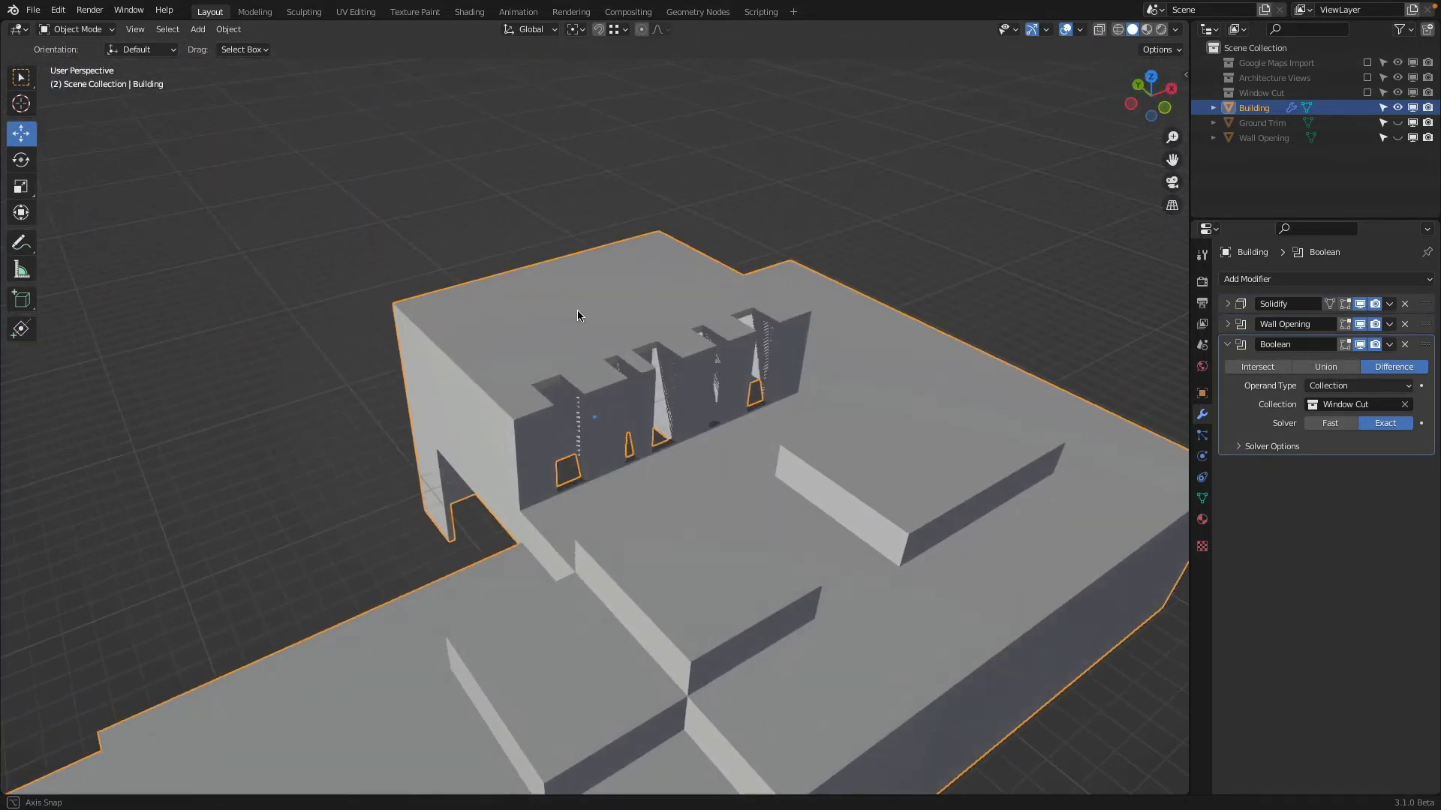
left_click(1397, 108)
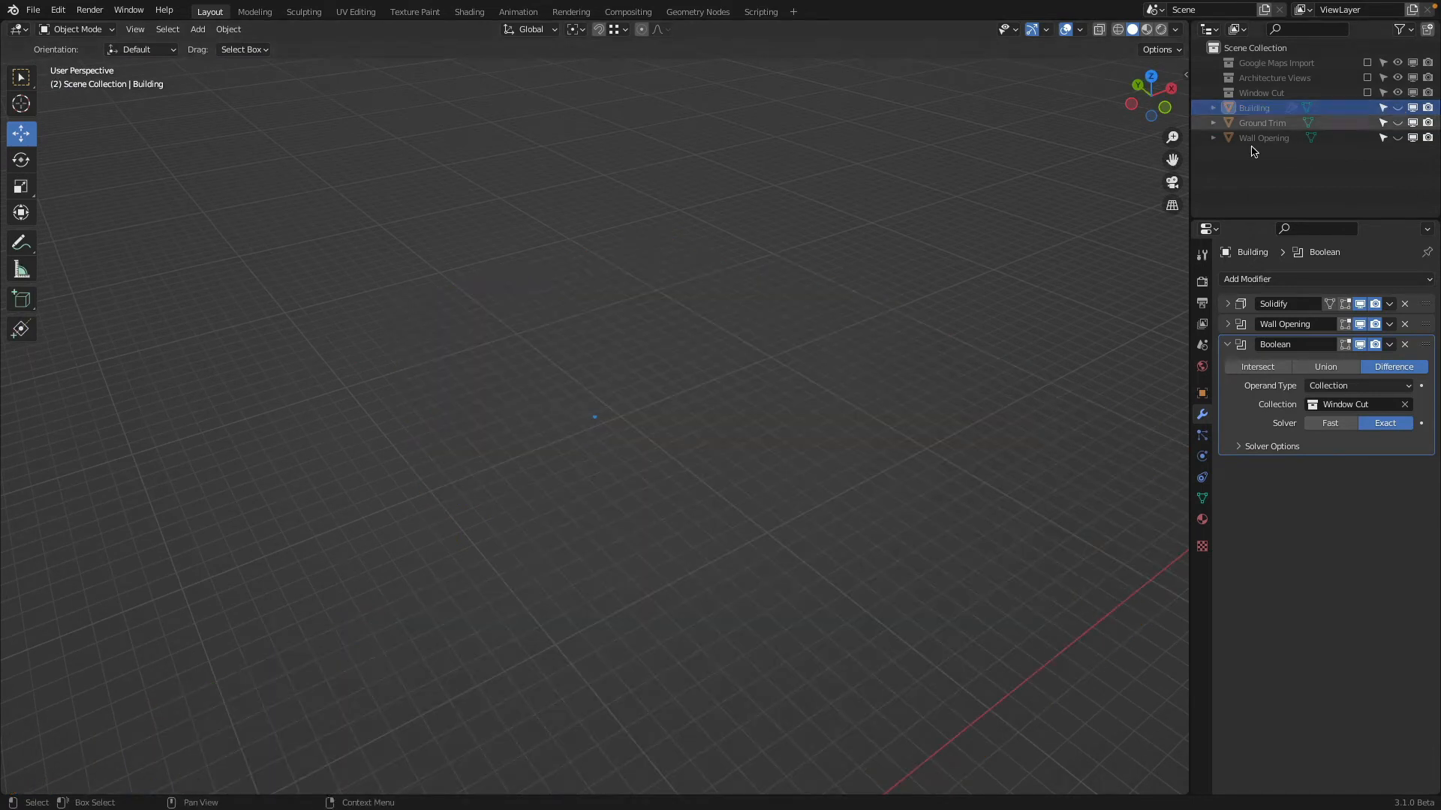
left_click(1367, 93)
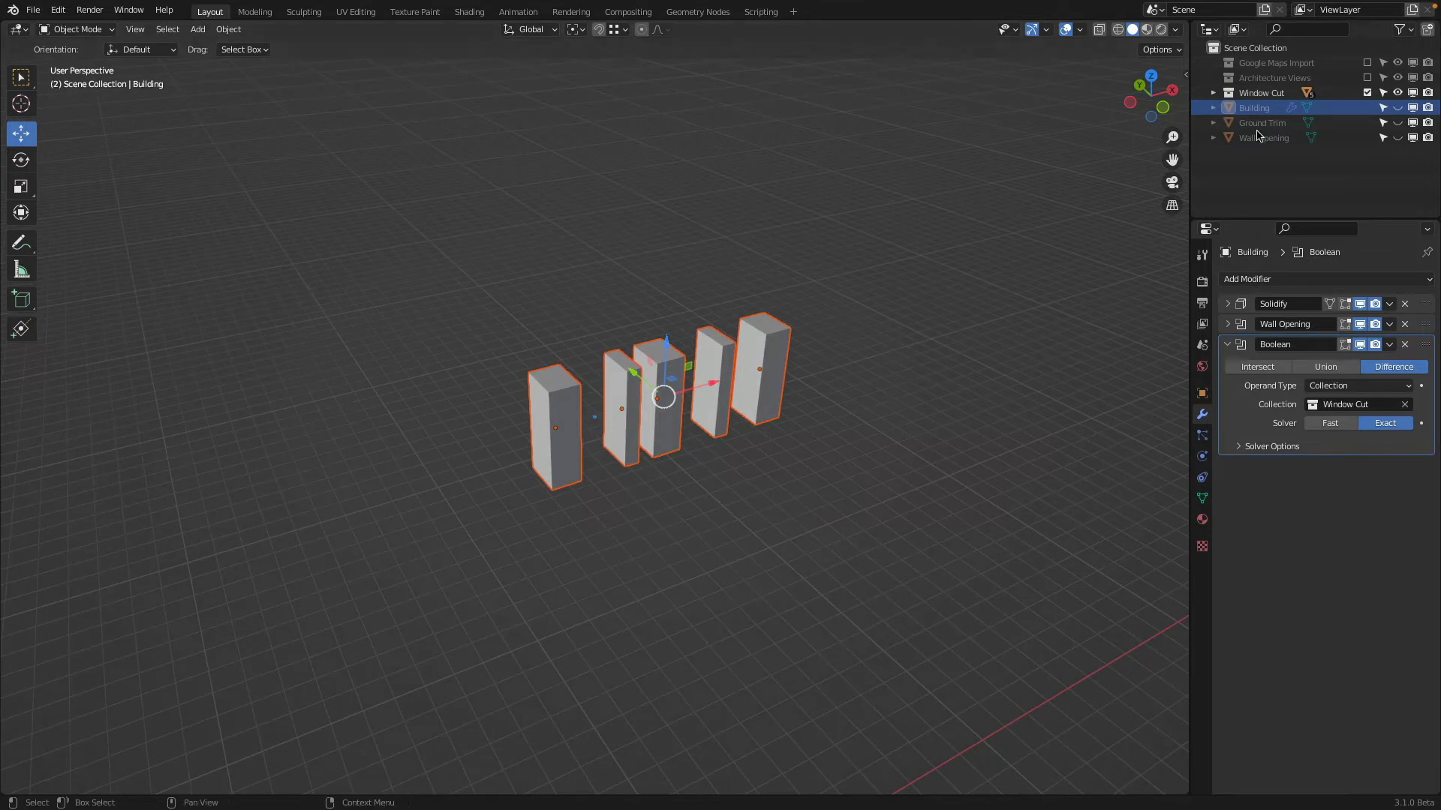
left_click(1367, 77)
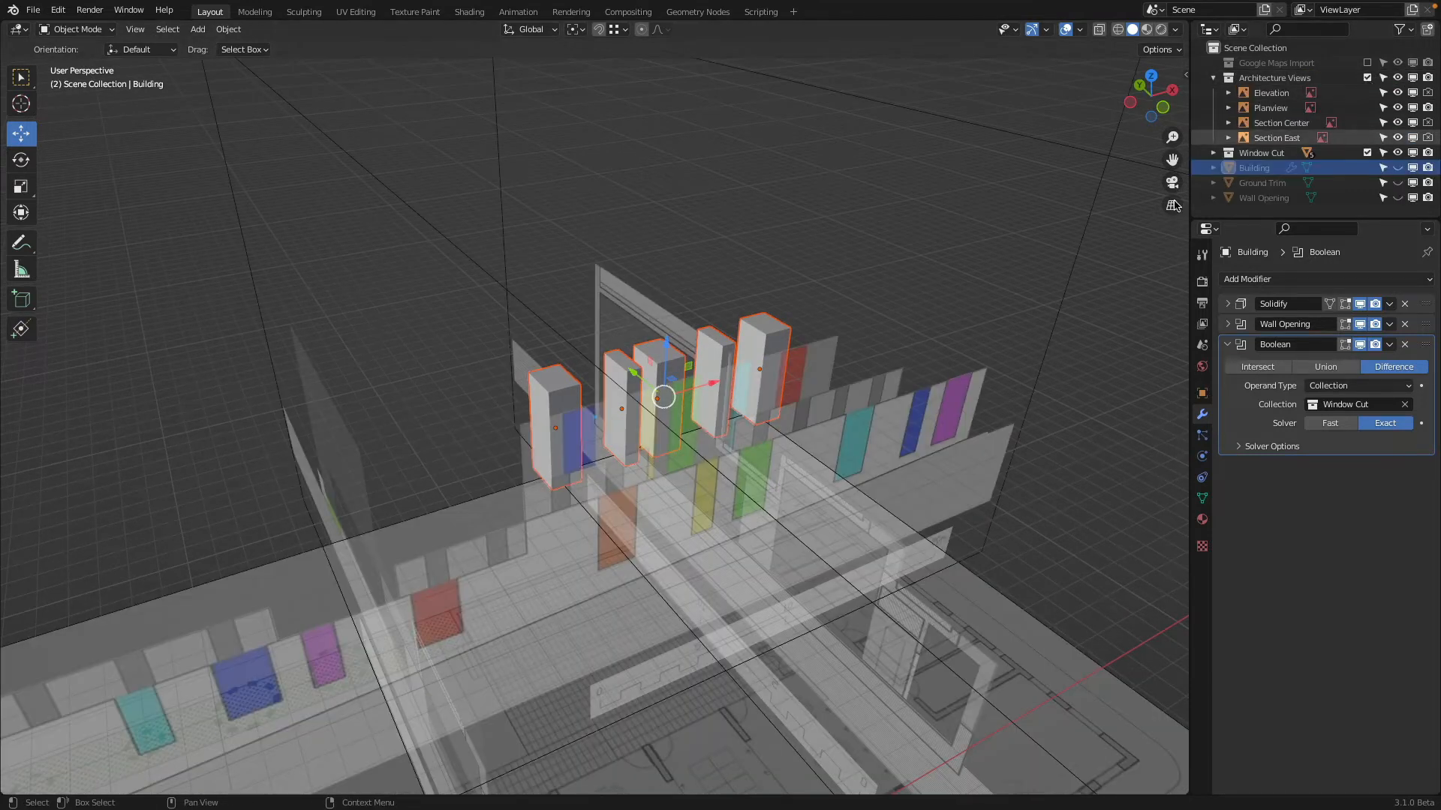
left_click(1163, 108)
scroll(564, 479, "up", 3)
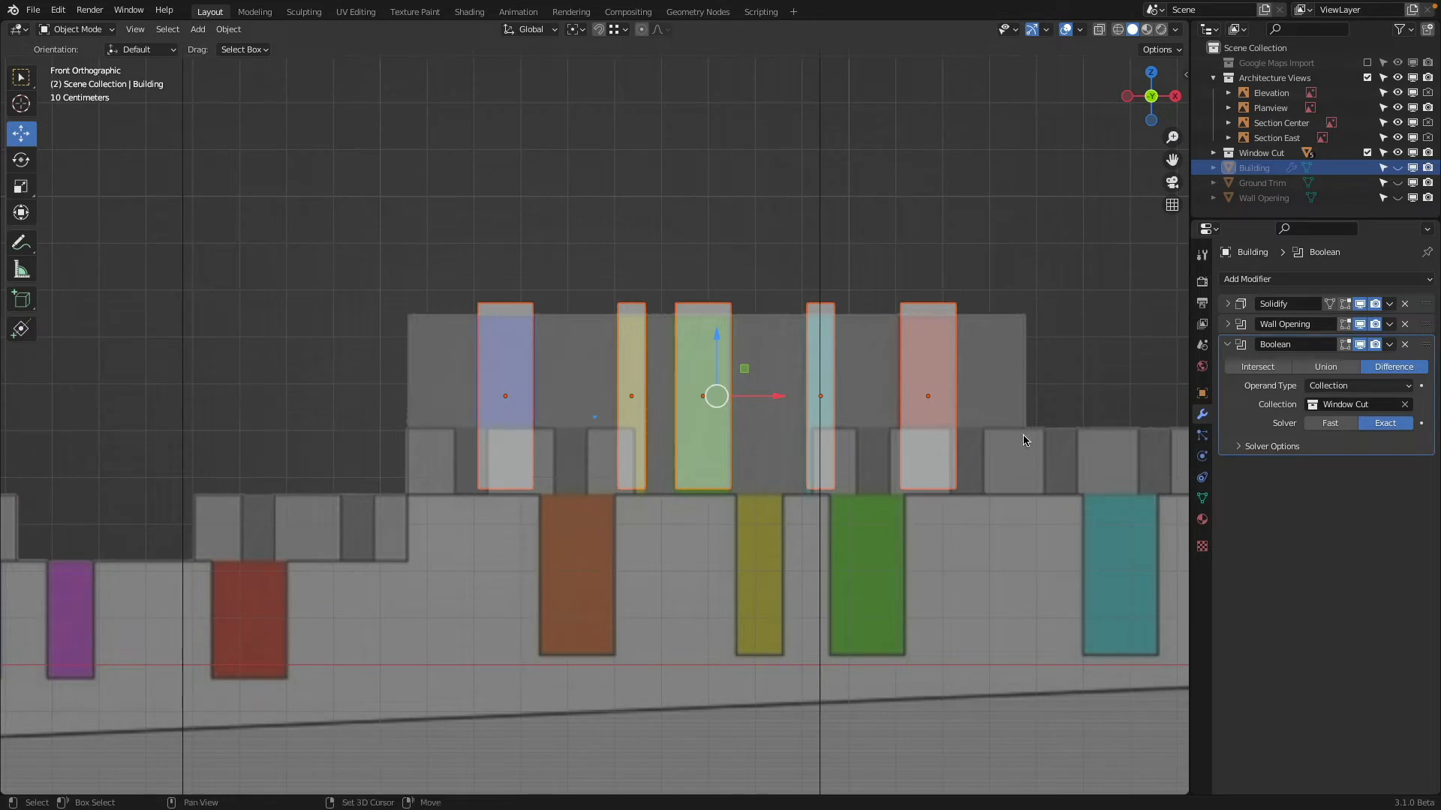
middle_click_drag(1145, 437, 892, 442, "shift")
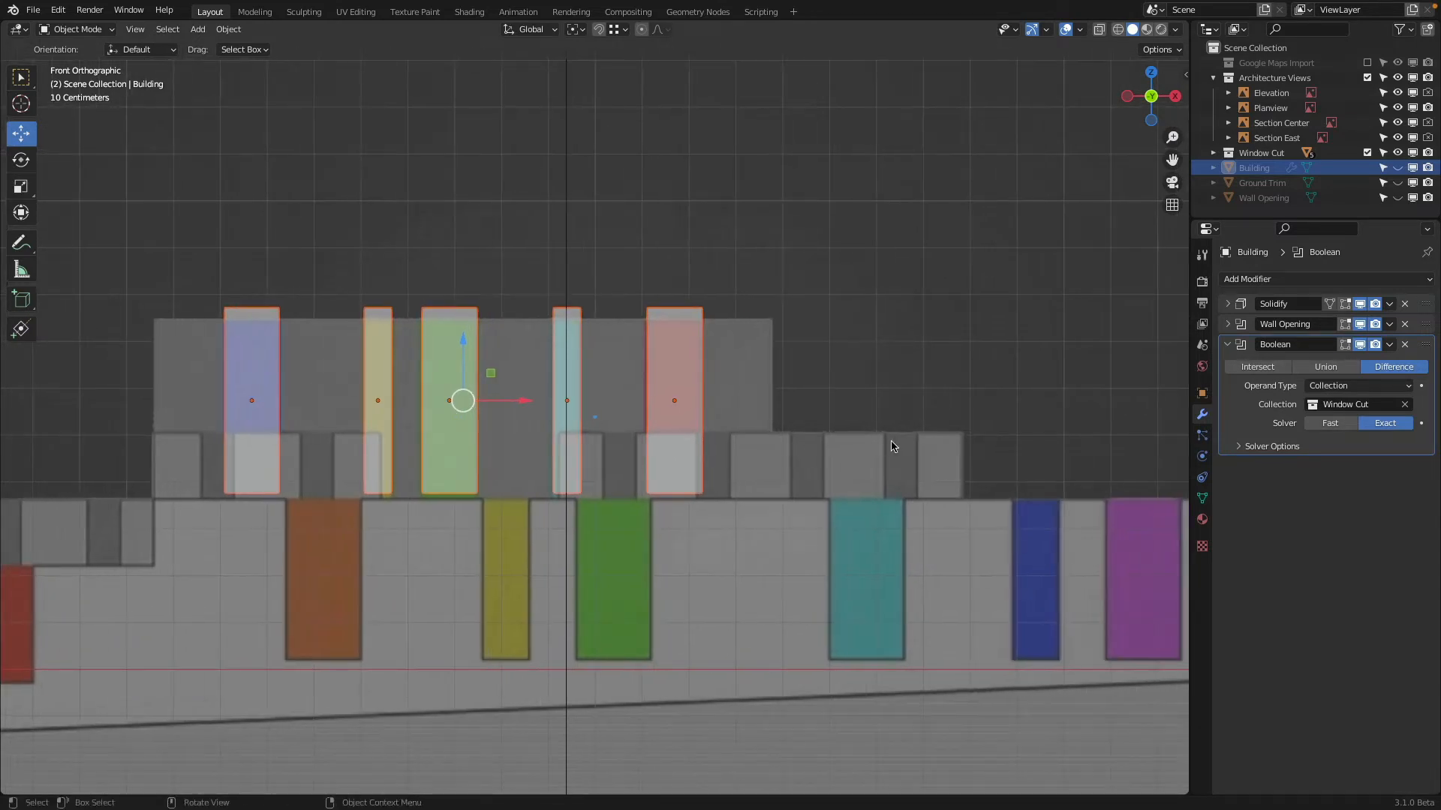
Try an independent duplicate of the narrow teal recess cube about 7.13 m along X, and delete it
left_click(580, 311)
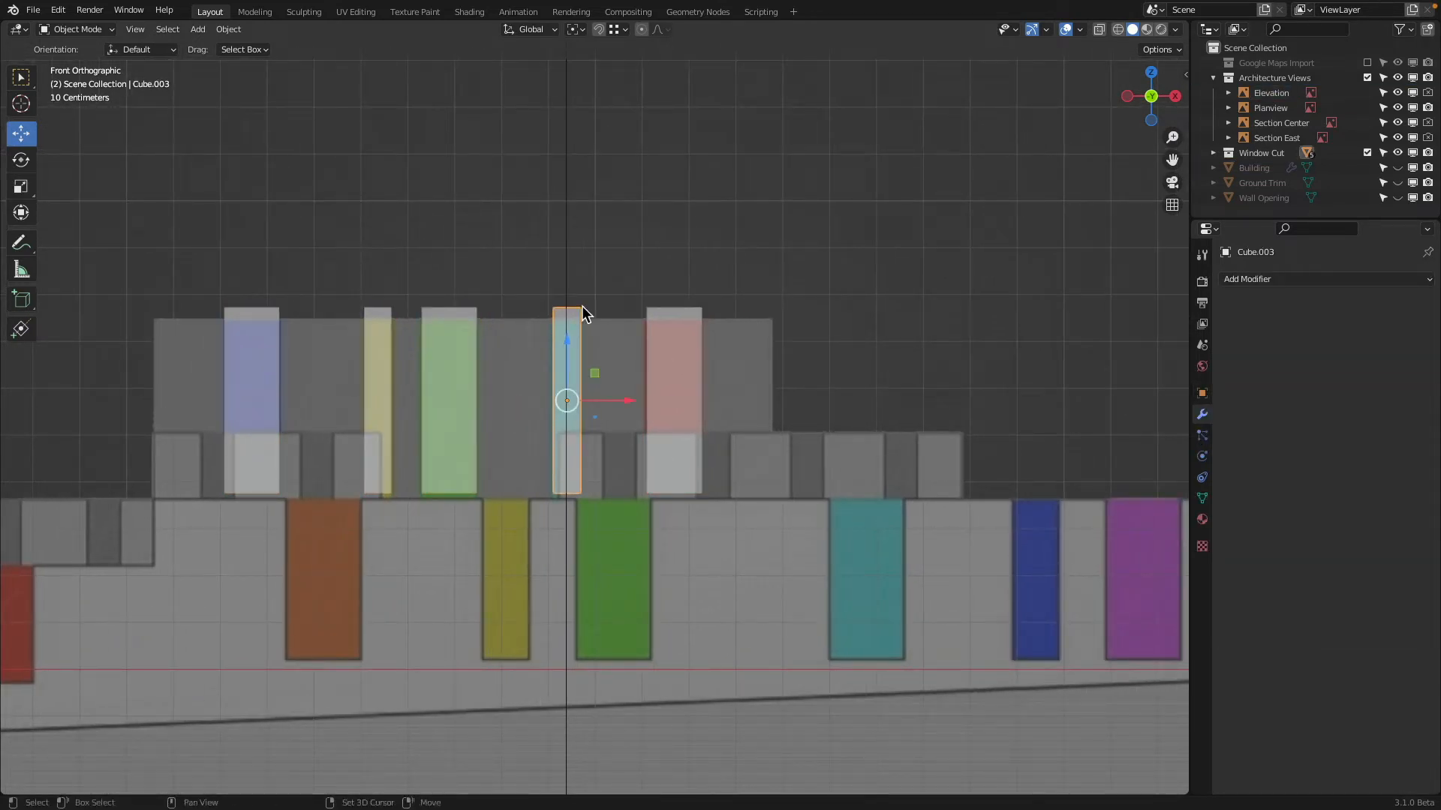
key("shift+d")
key("x")
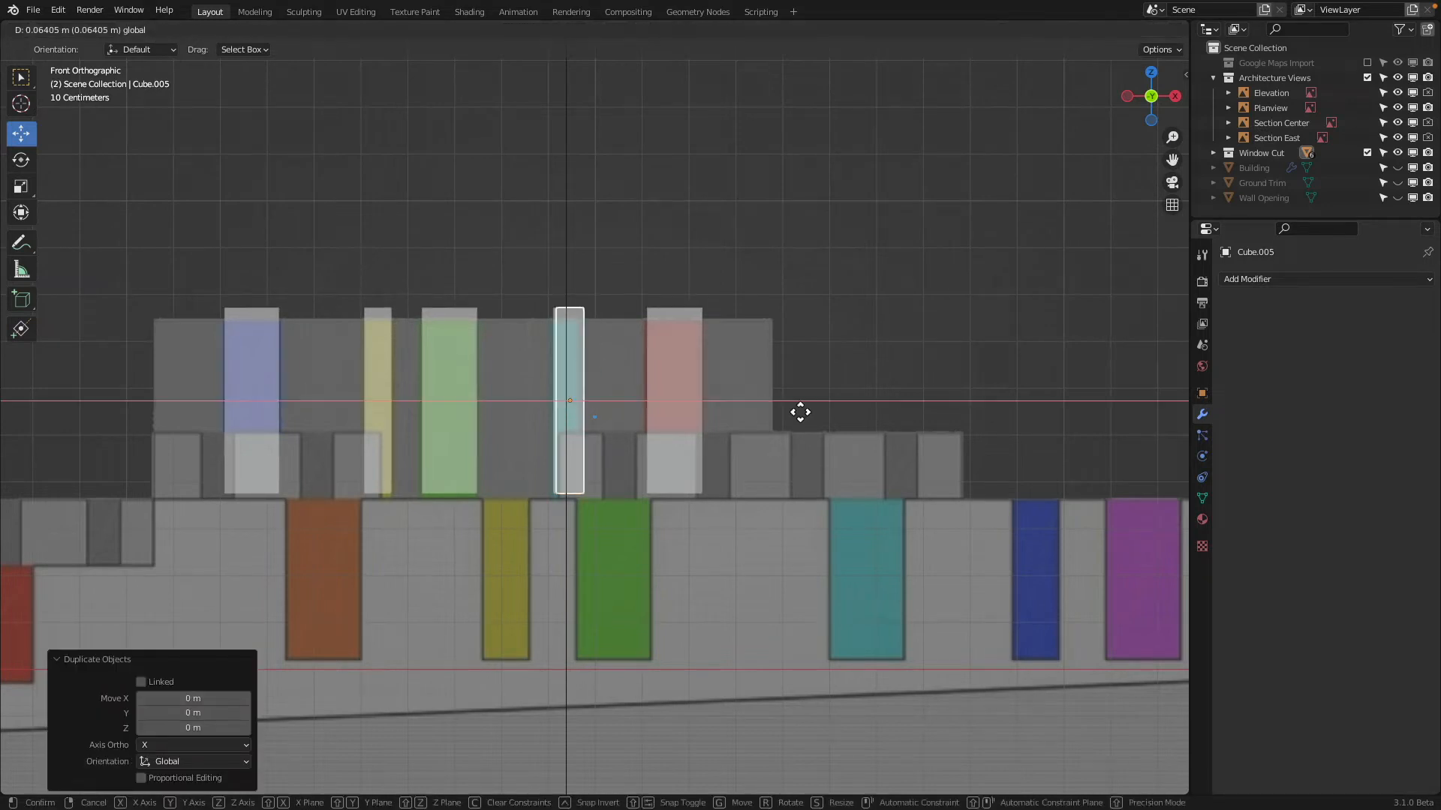
left_click(970, 418)
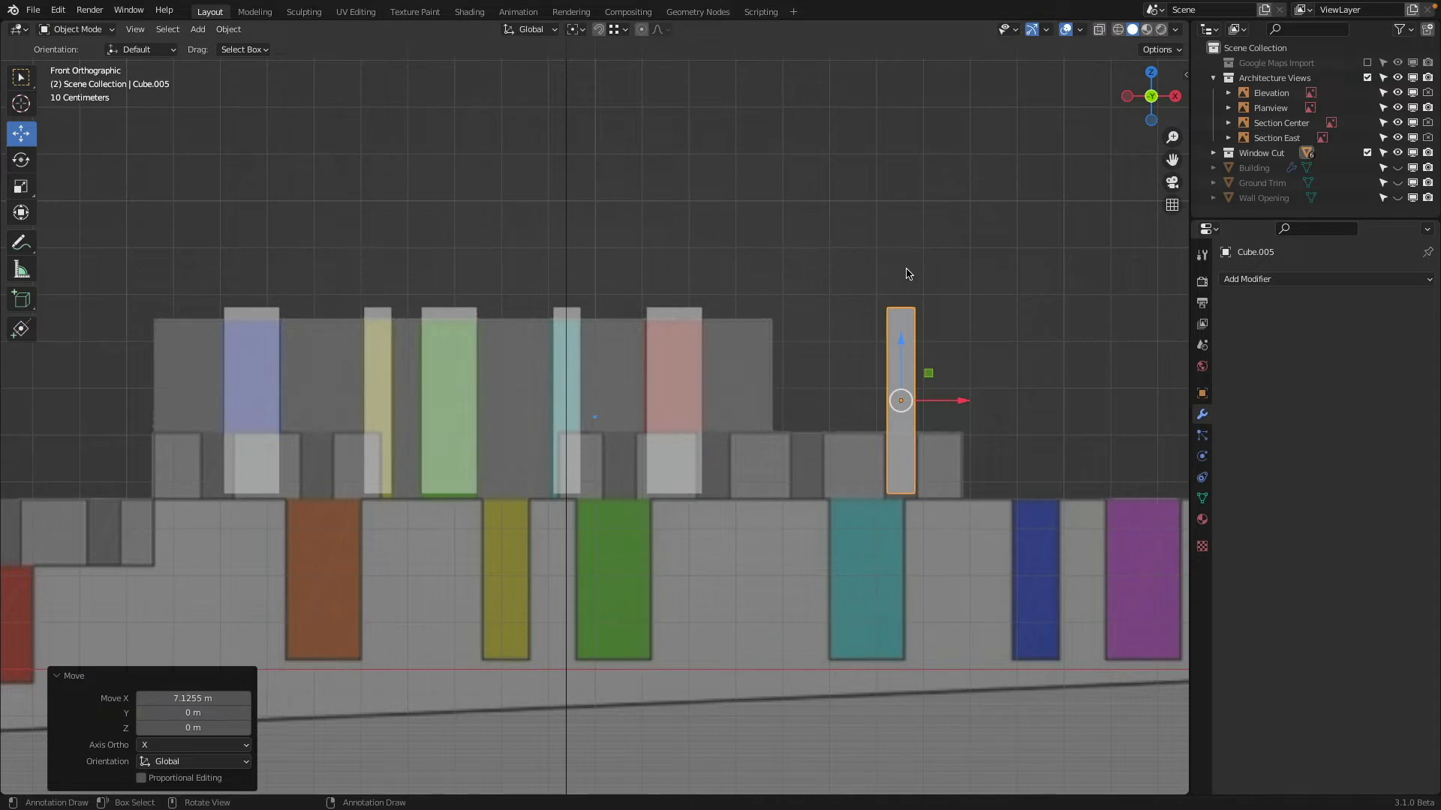
key("x")
left_click(910, 272)
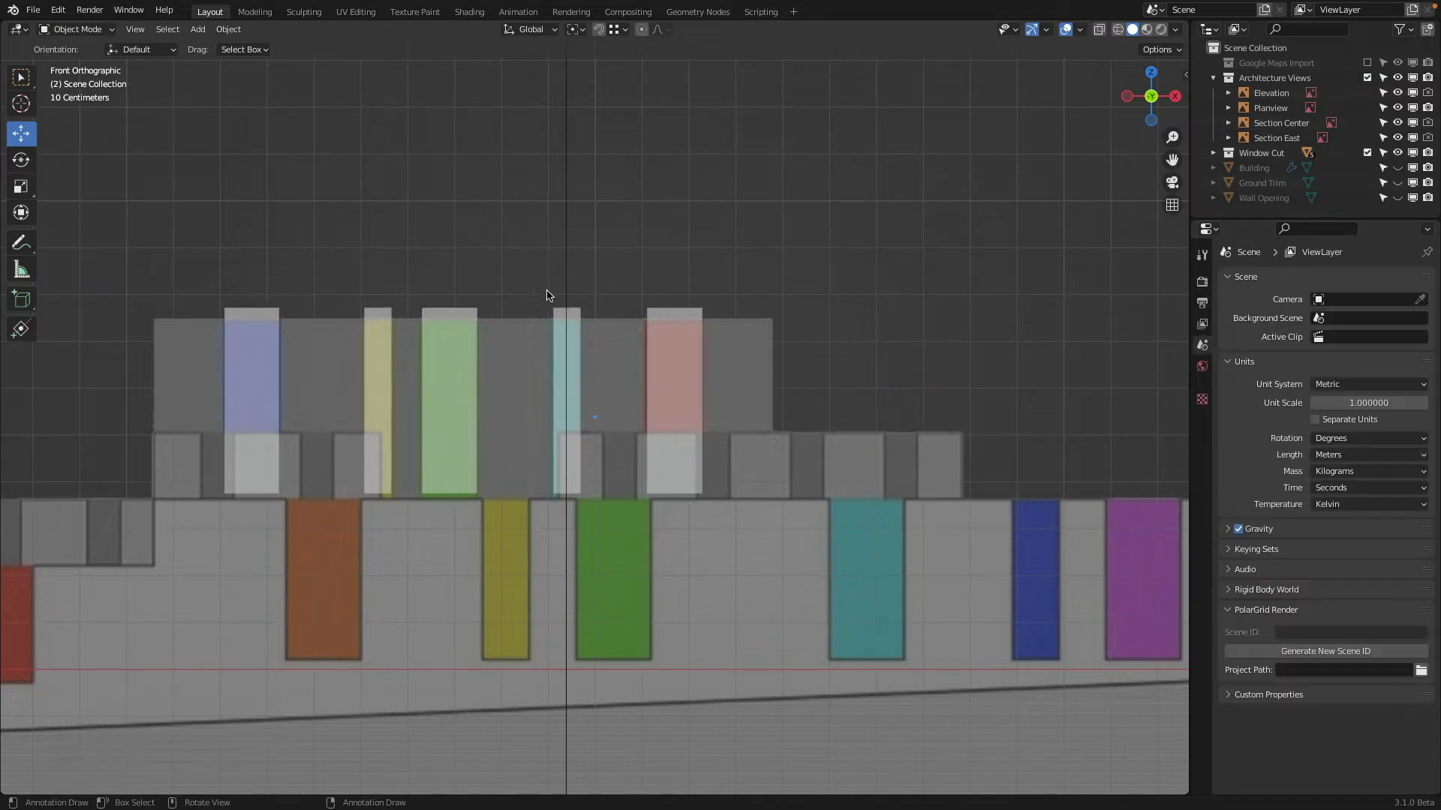
Make a linked duplicate of the narrow teal recess cube about 7.14 m along X over the lower block's gap
left_click(581, 311)
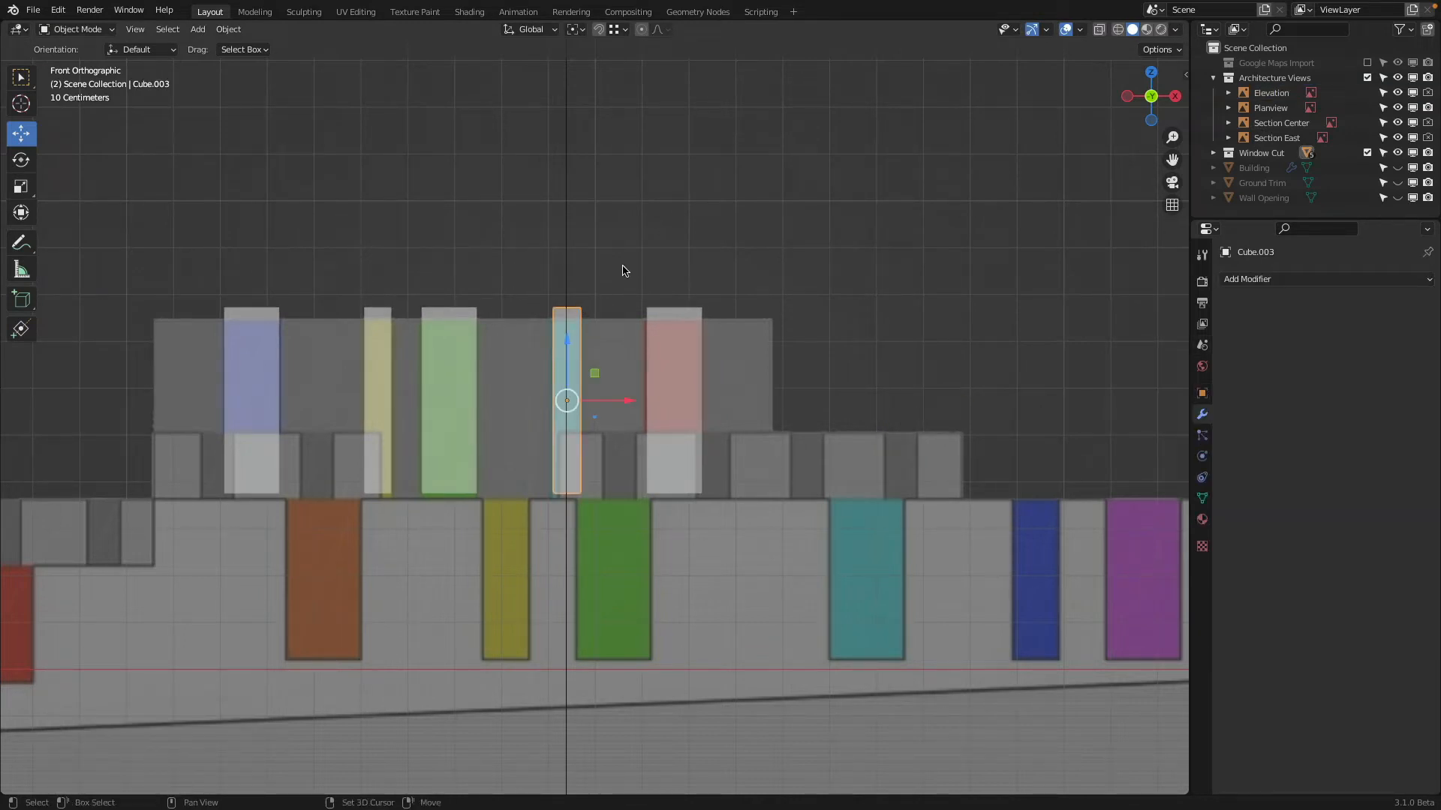
key("shift+d")
key("x")
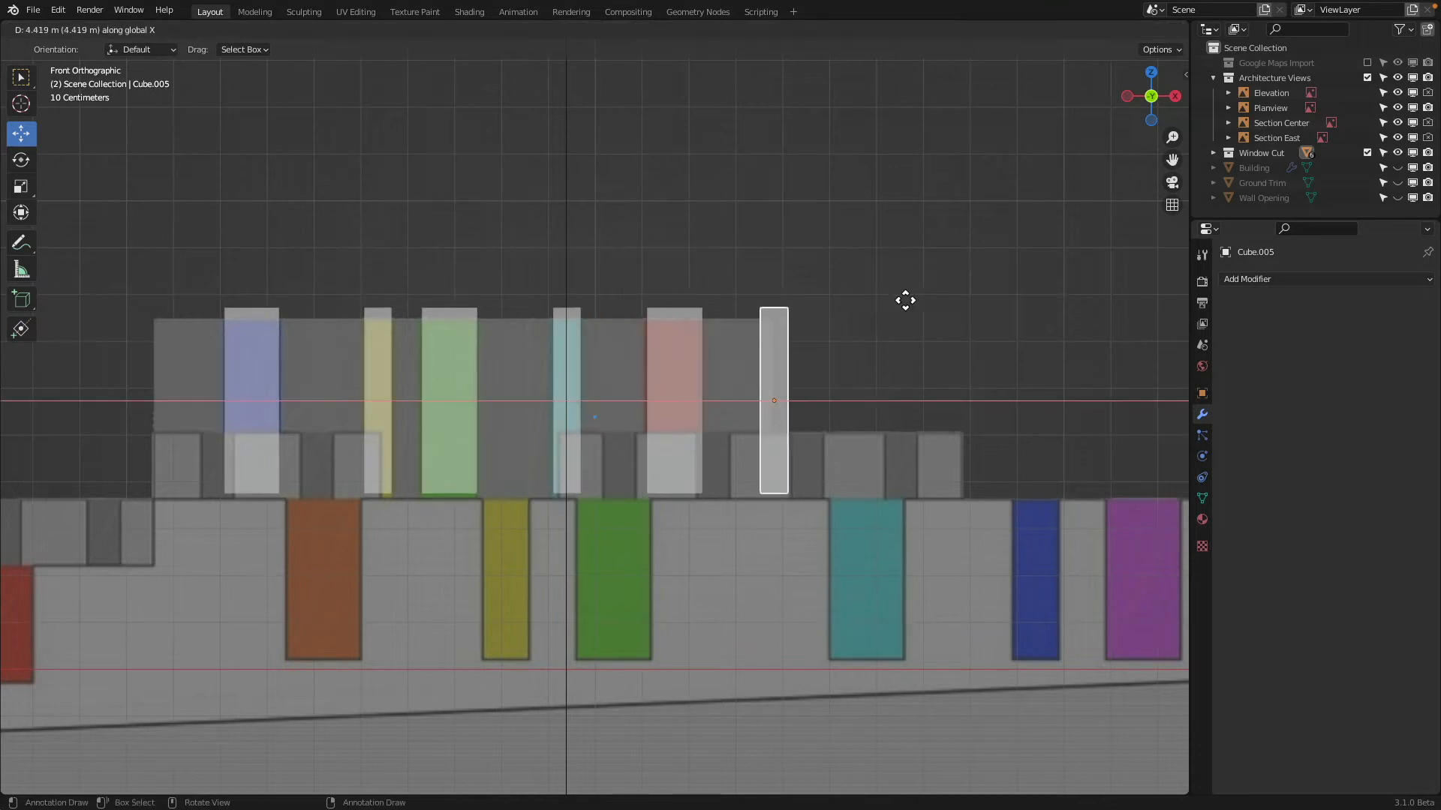
left_click(963, 301)
Unhide the Building and move the new linked cube about -9.13 m along Y to the front edge of the lower block
middle_click_drag(885, 270, 675, 225)
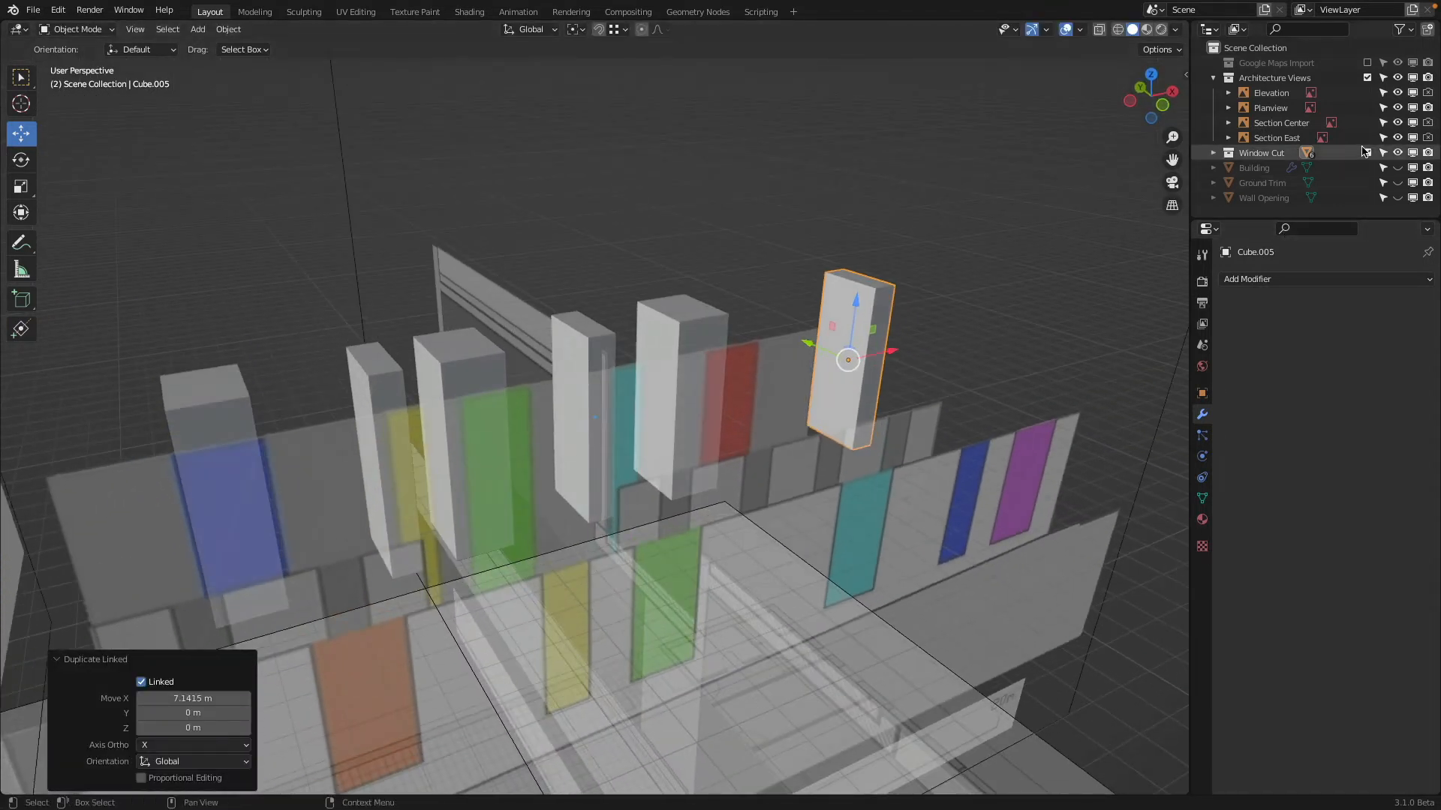
left_click(1397, 168)
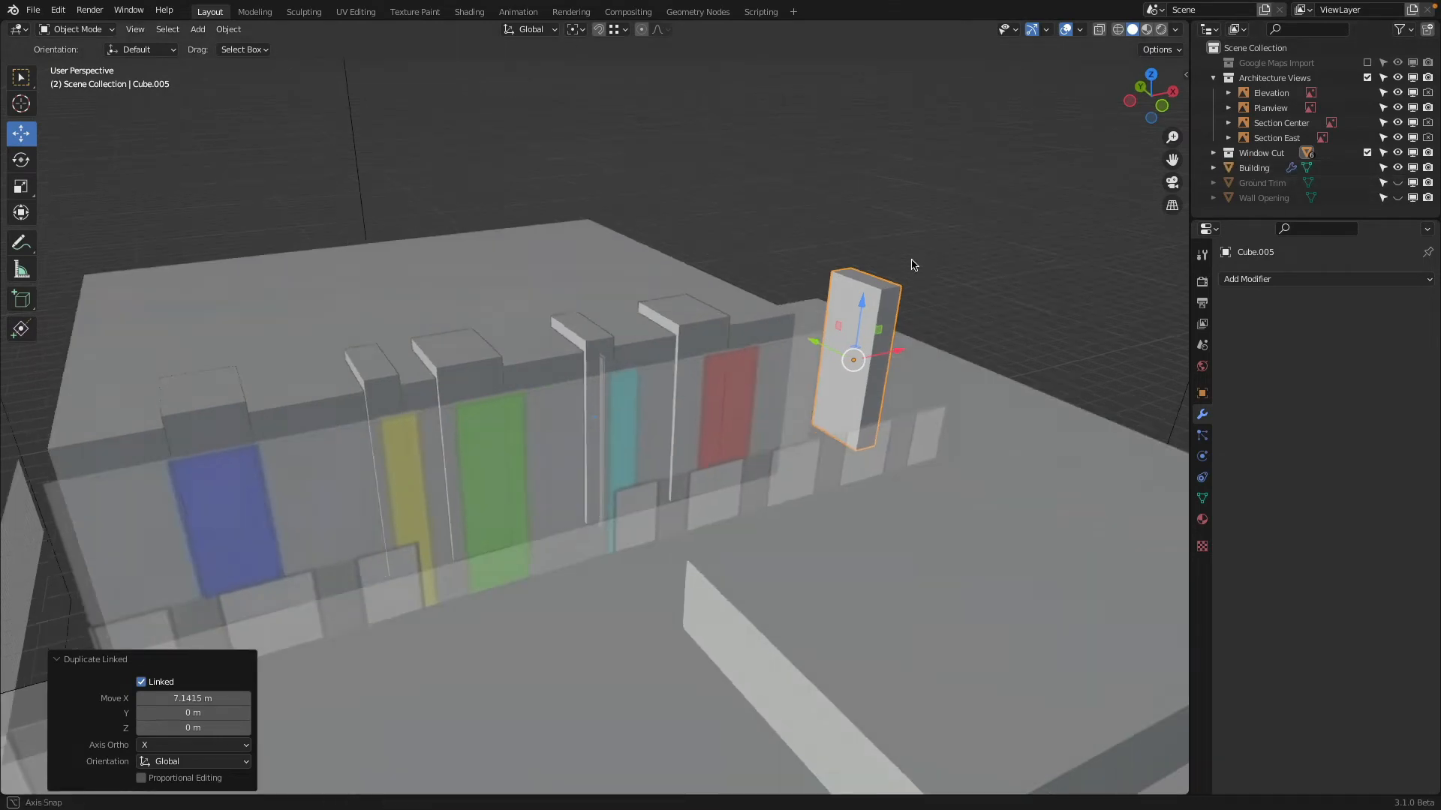
middle_click_drag(910, 270, 844, 291)
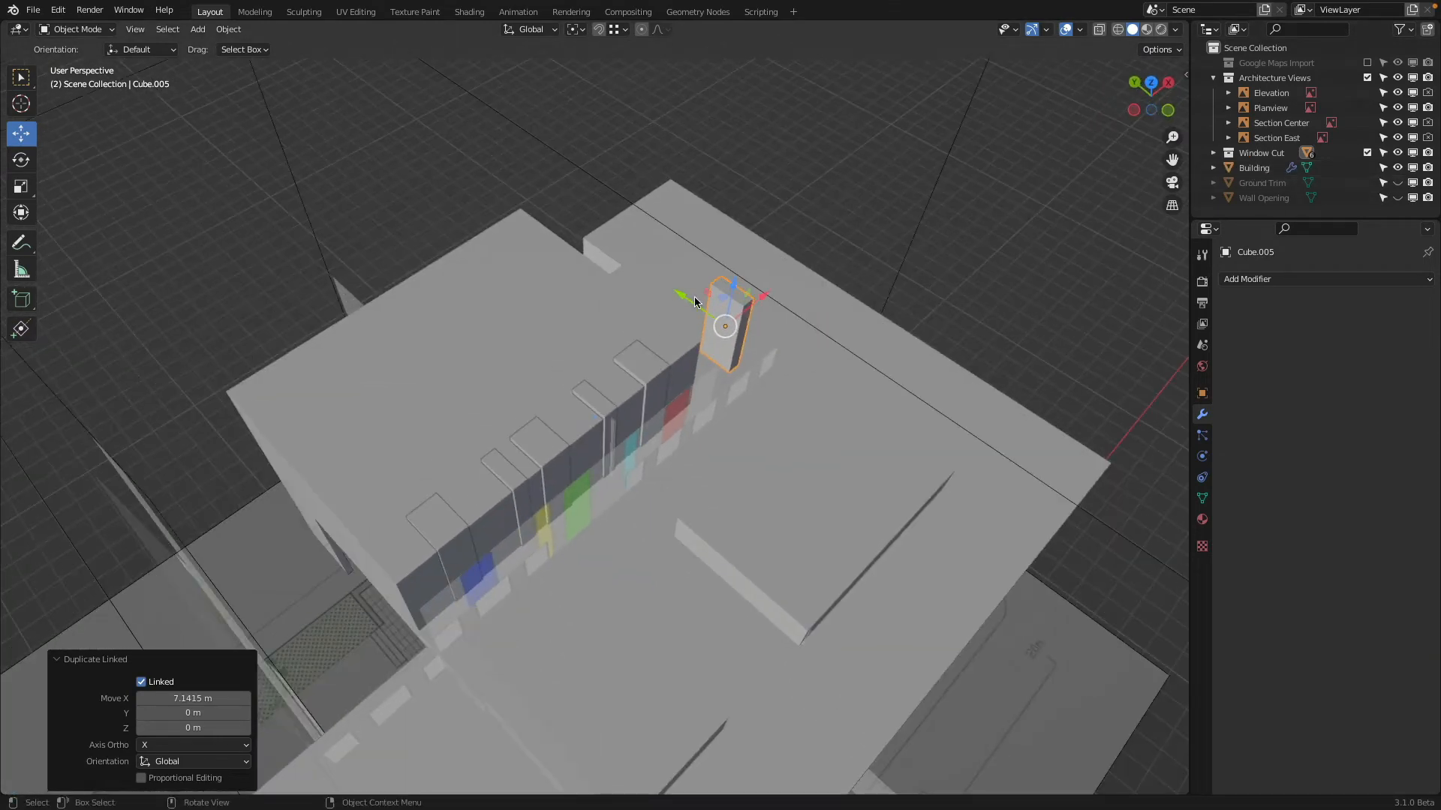
left_click_drag(694, 294, 761, 586)
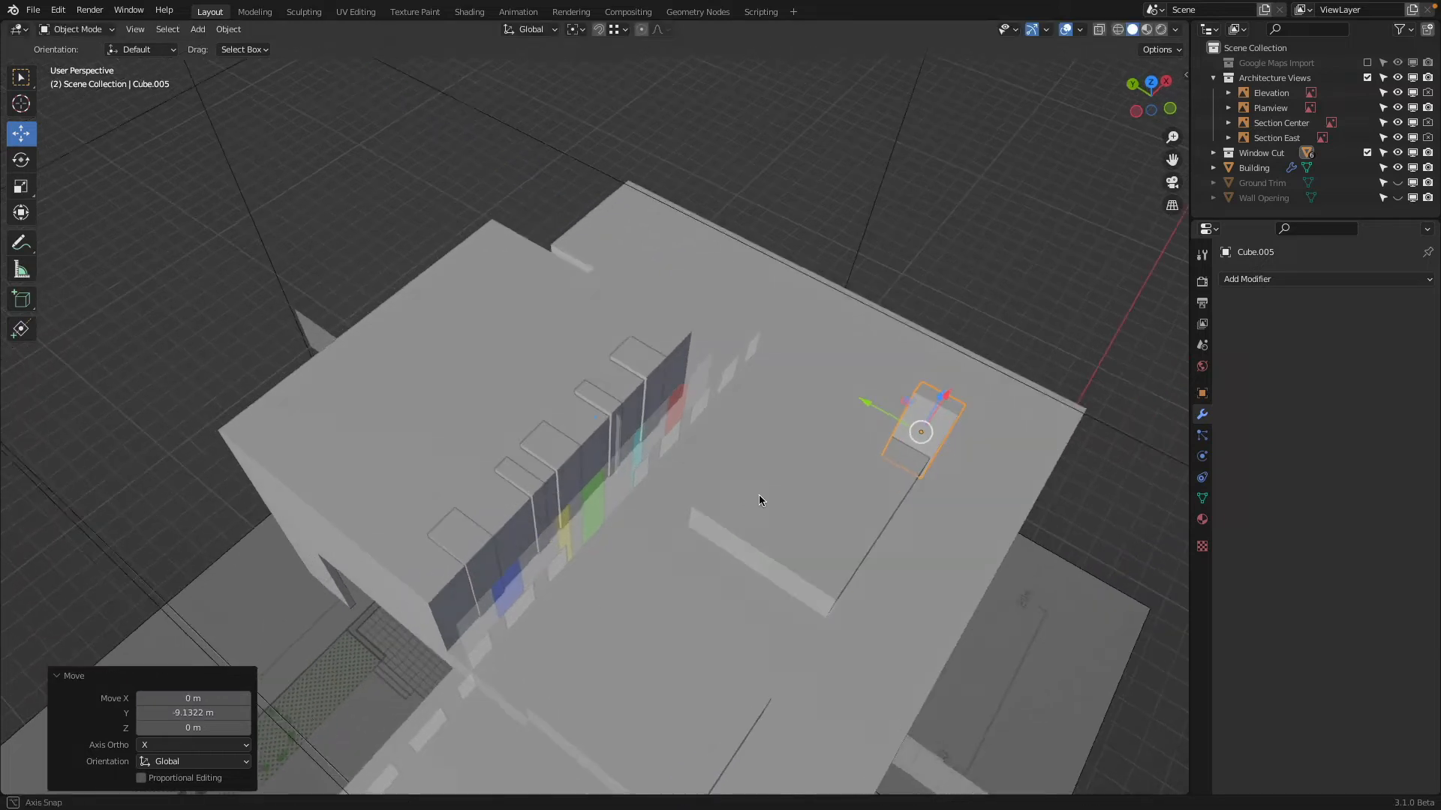
middle_click_drag(948, 456, 920, 386)
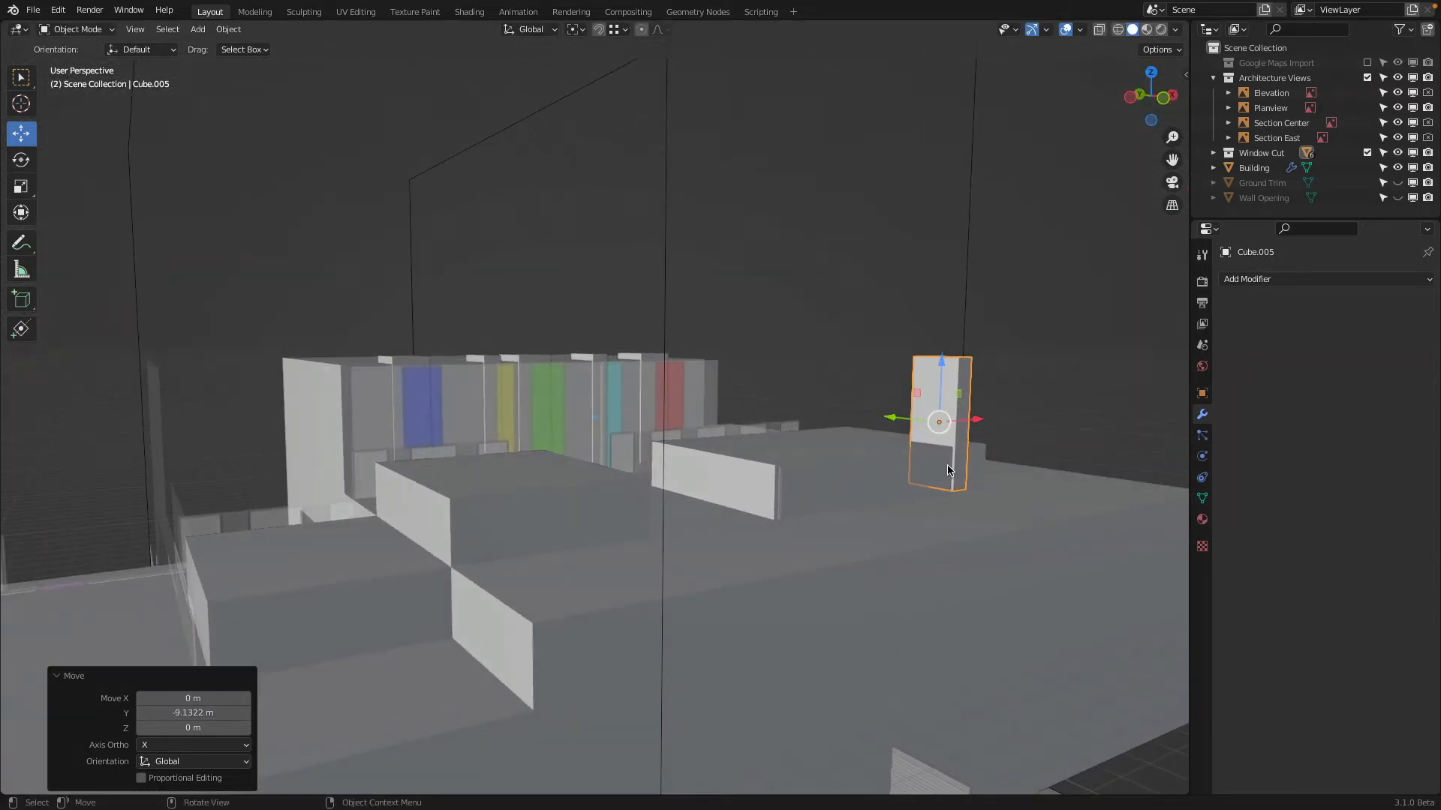
middle_click_drag(948, 471, 984, 530)
middle_click_drag(645, 390, 714, 424)
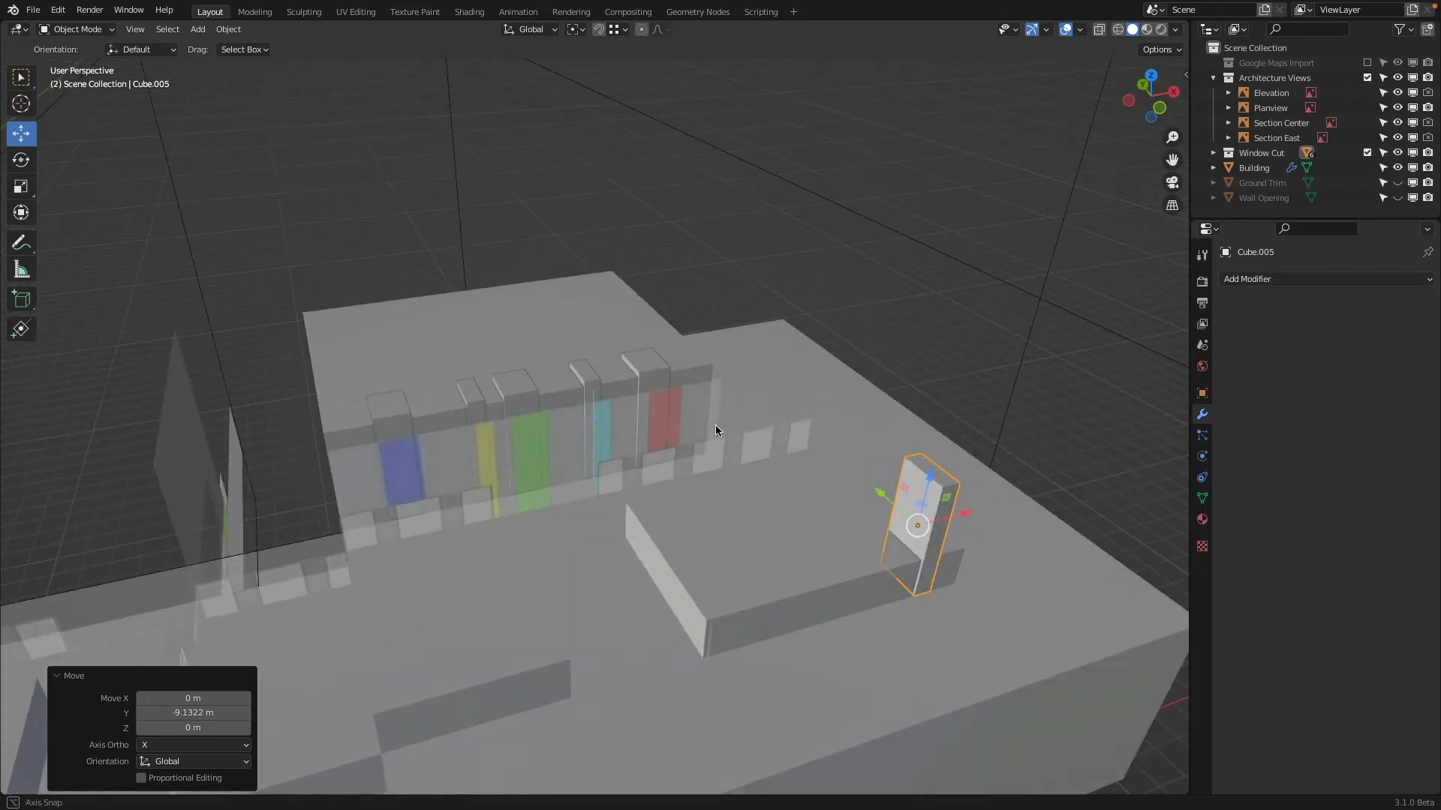
left_click(1160, 109)
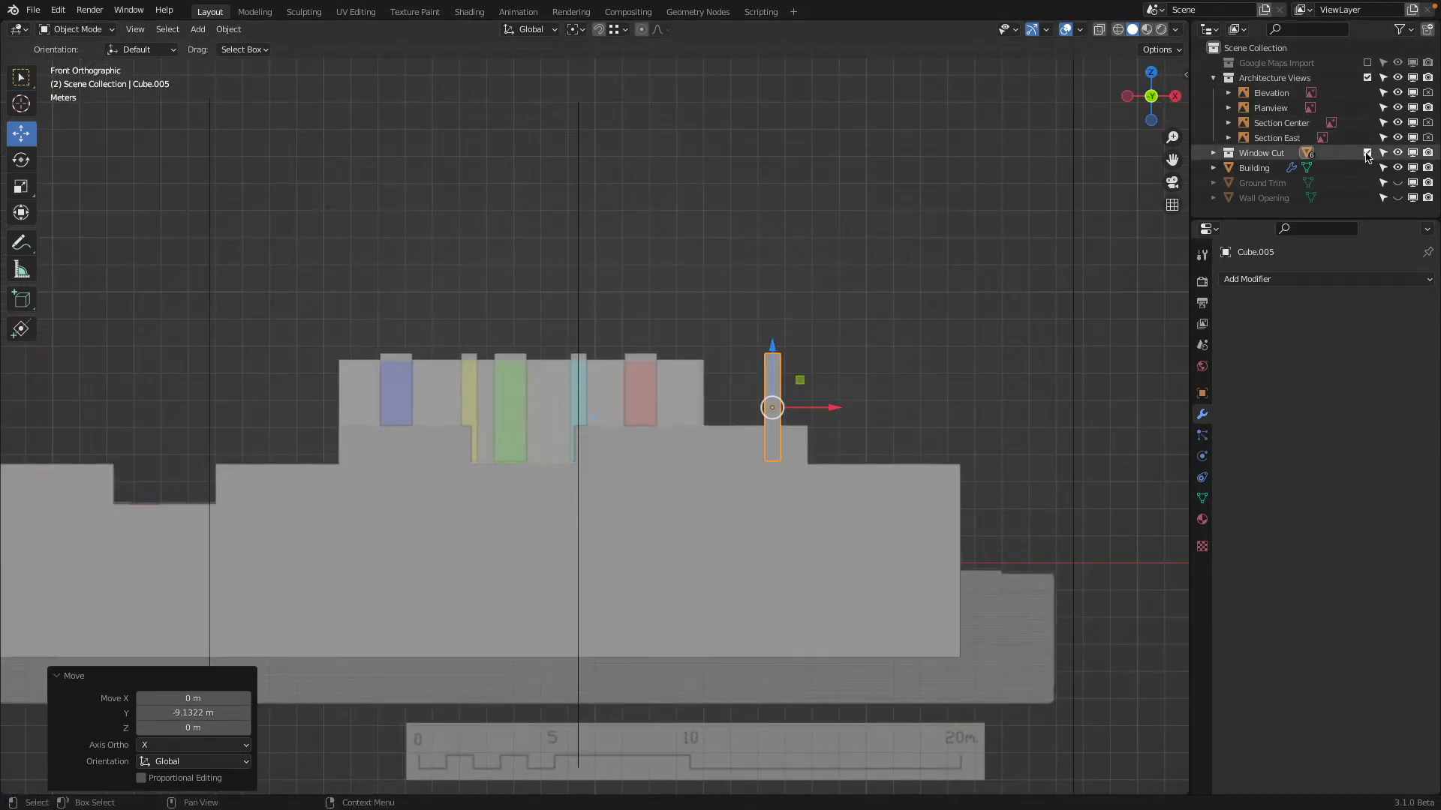
Add an Array modifier to the narrow cutter on the lower block with count 4 and relative X offset -3.44
scroll(893, 295, "up", 2)
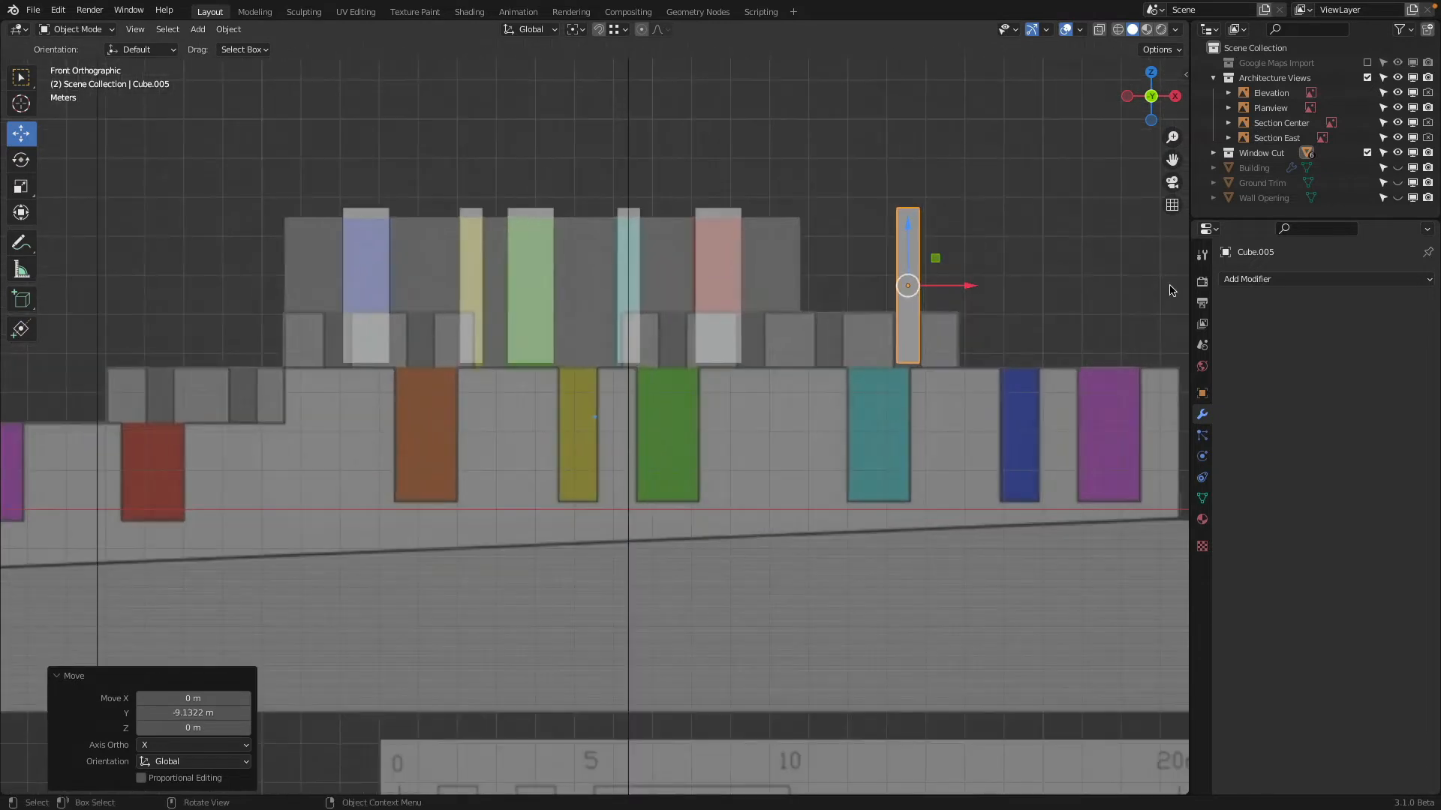
left_click(1275, 278)
left_click(1172, 323)
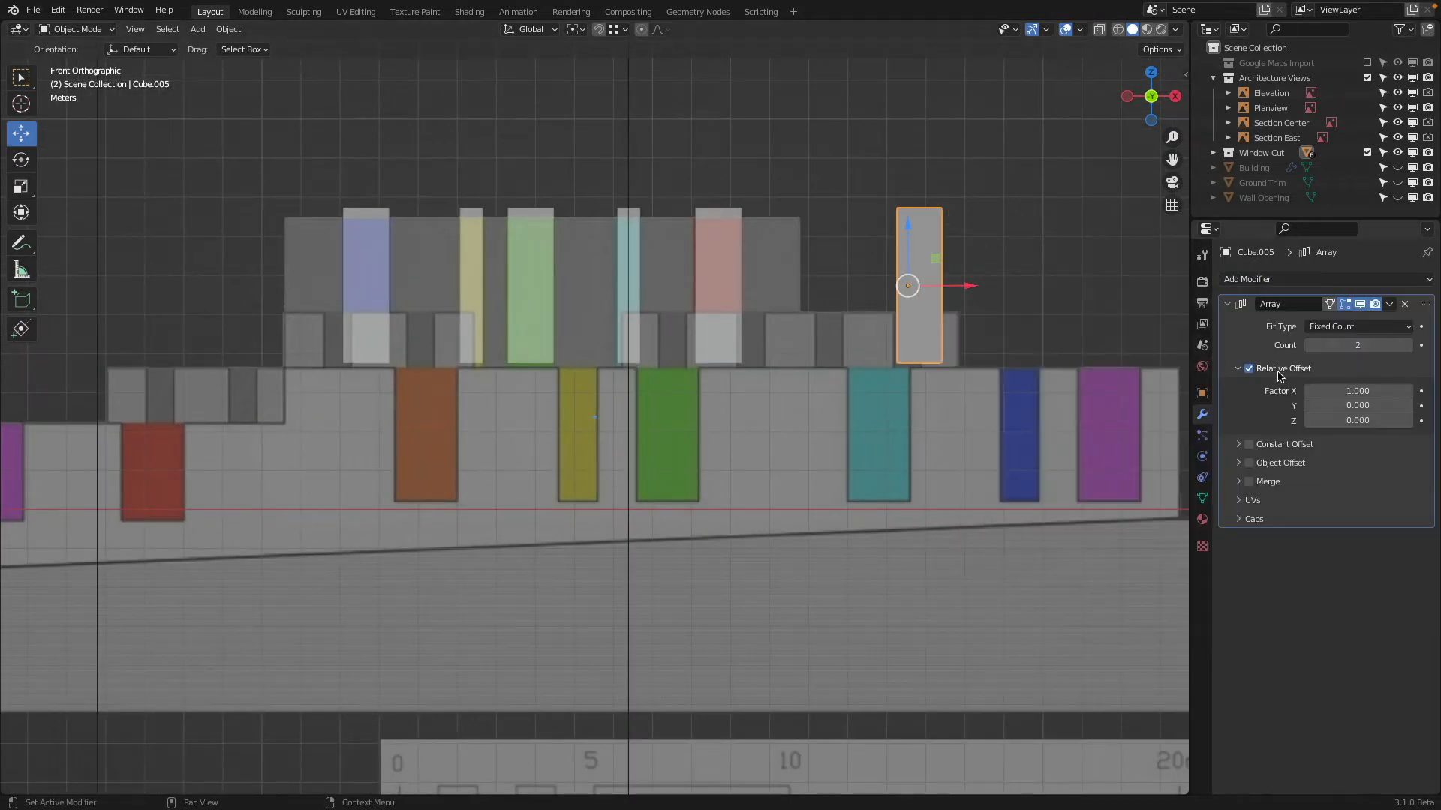
left_click_drag(1330, 391, 1246, 391)
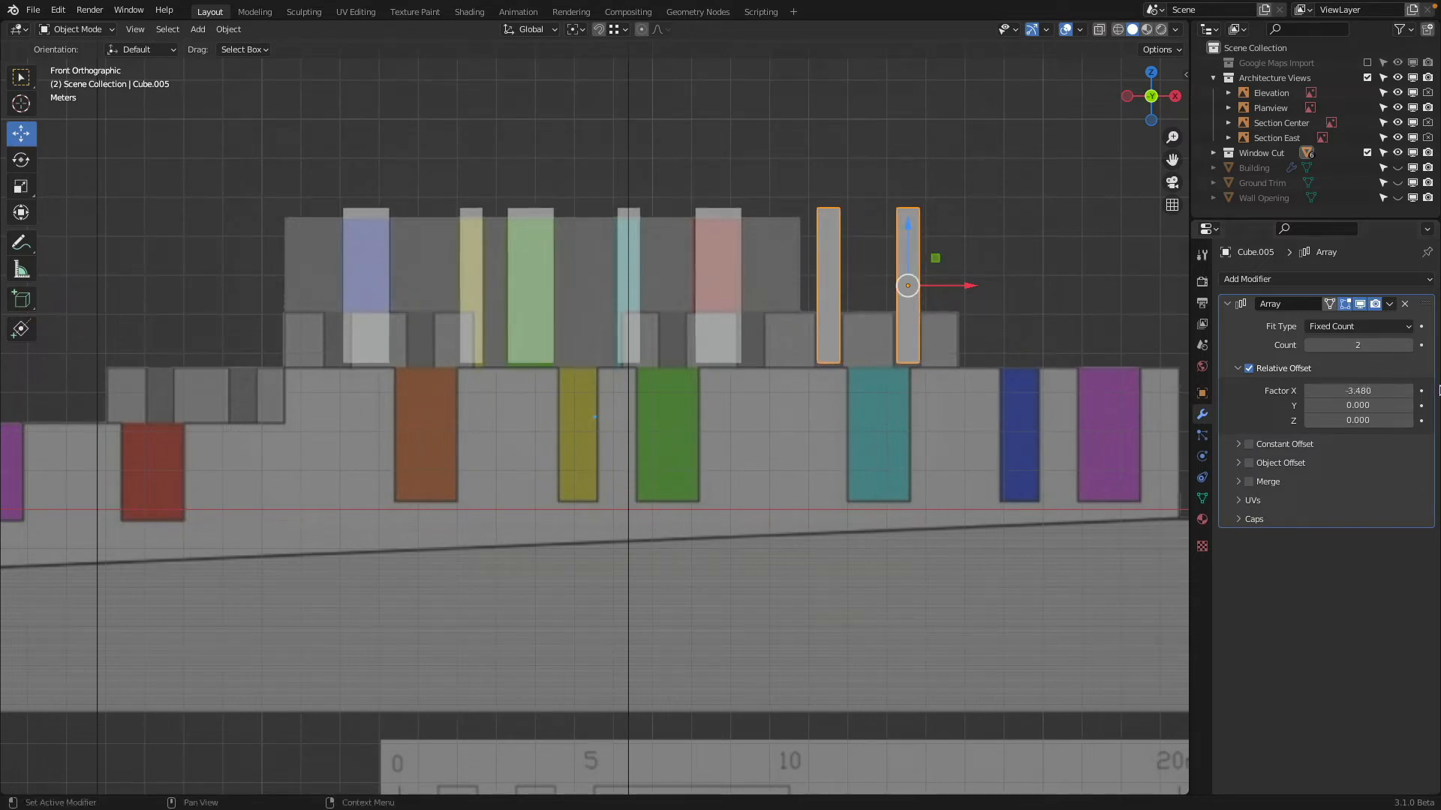
left_click_drag(1356, 389, 1358, 390)
left_click(1410, 345)
left_click(1410, 345)
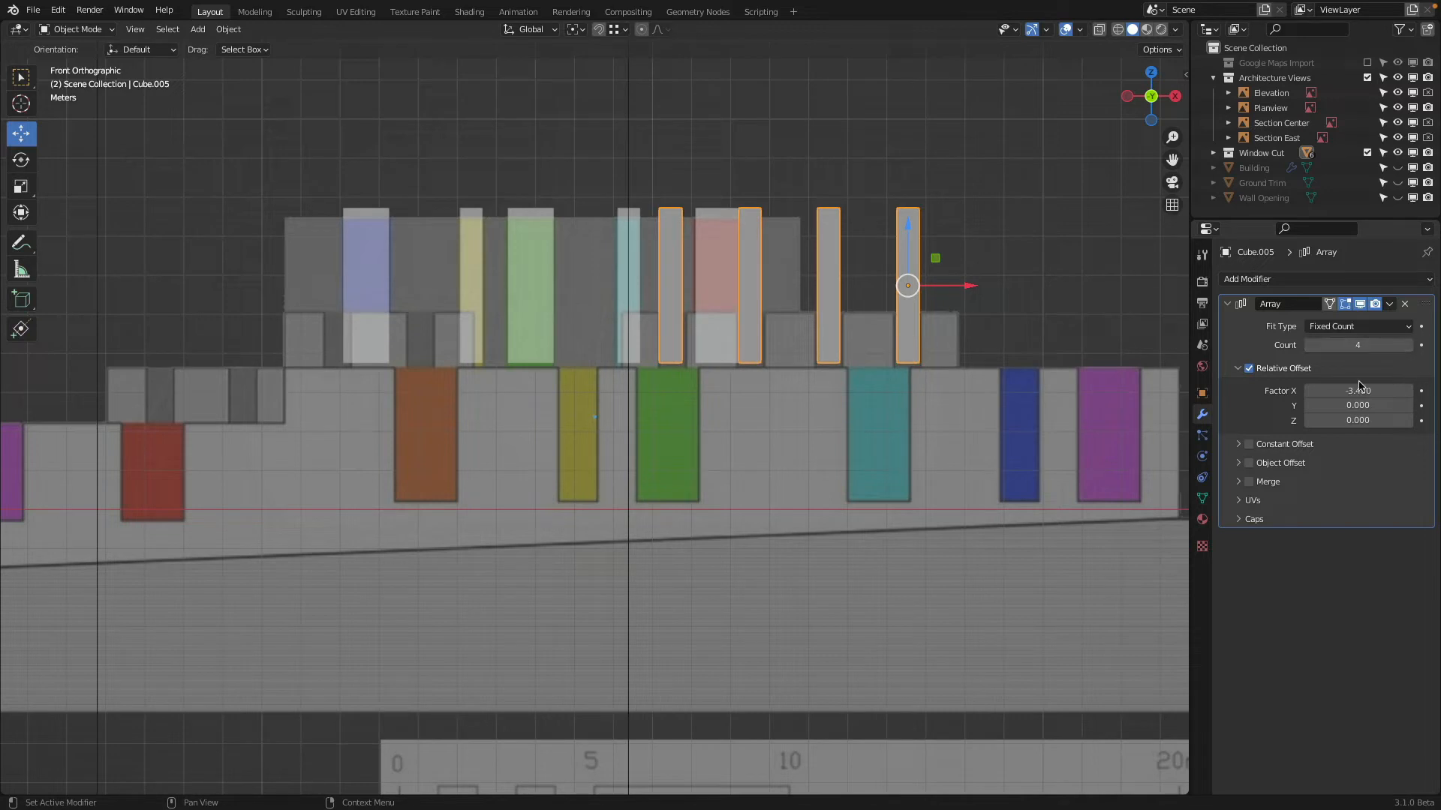
left_click_drag(1354, 385, 1360, 385)
Make a linked duplicate of the four-cutter array about -12.51 m along X and set its count to 2
middle_click_drag(950, 307, 1026, 318, "shift")
key("shift+d")
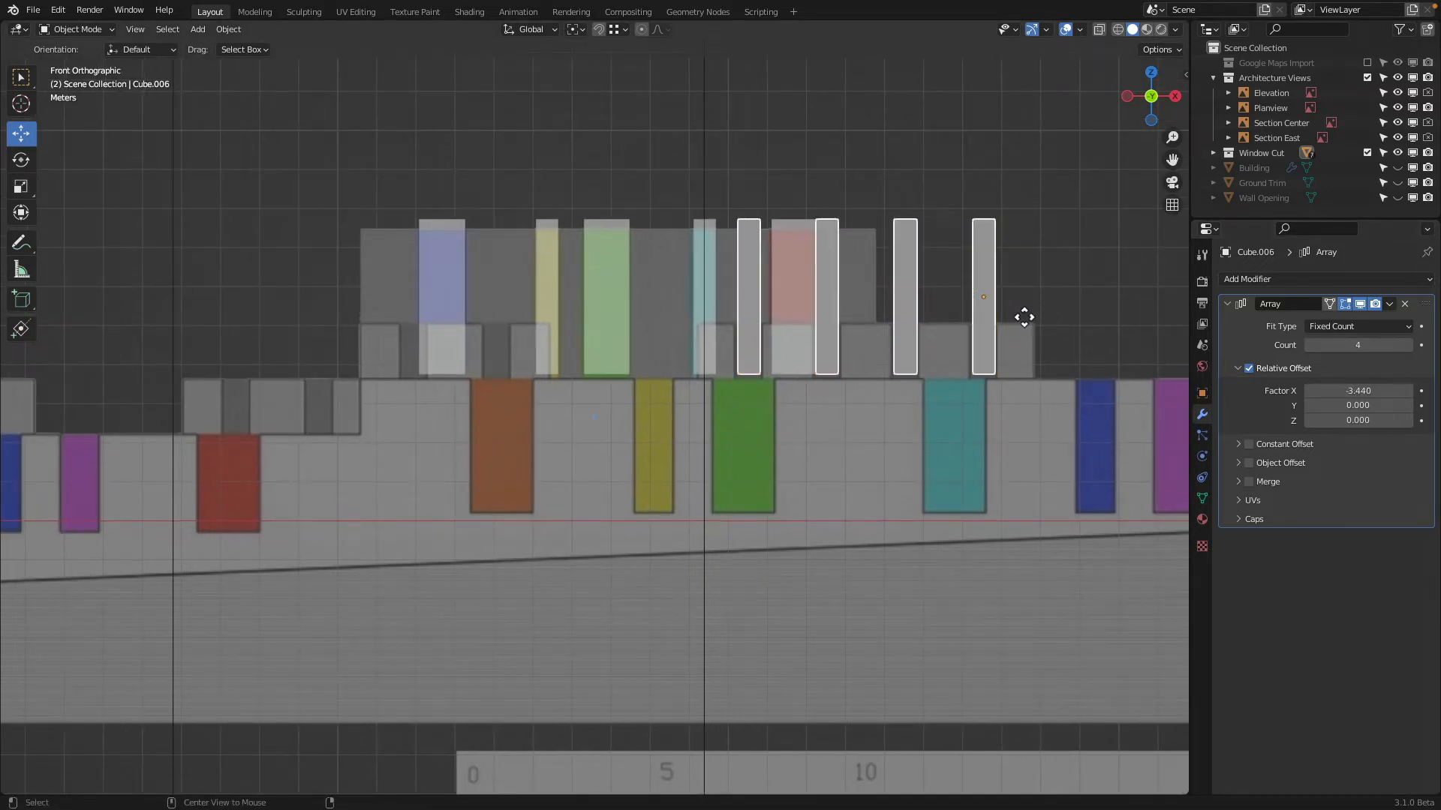
key("x")
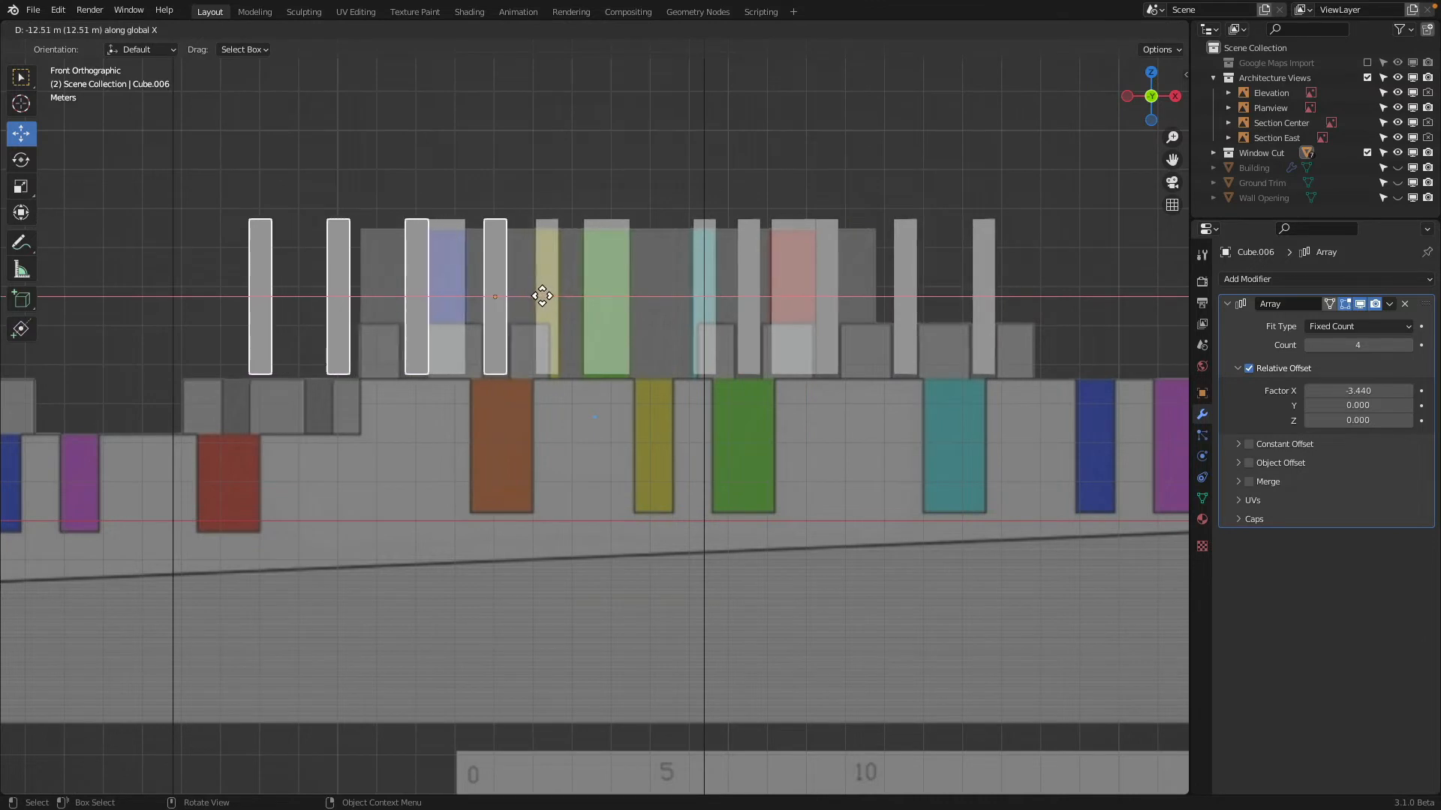
left_click(535, 289)
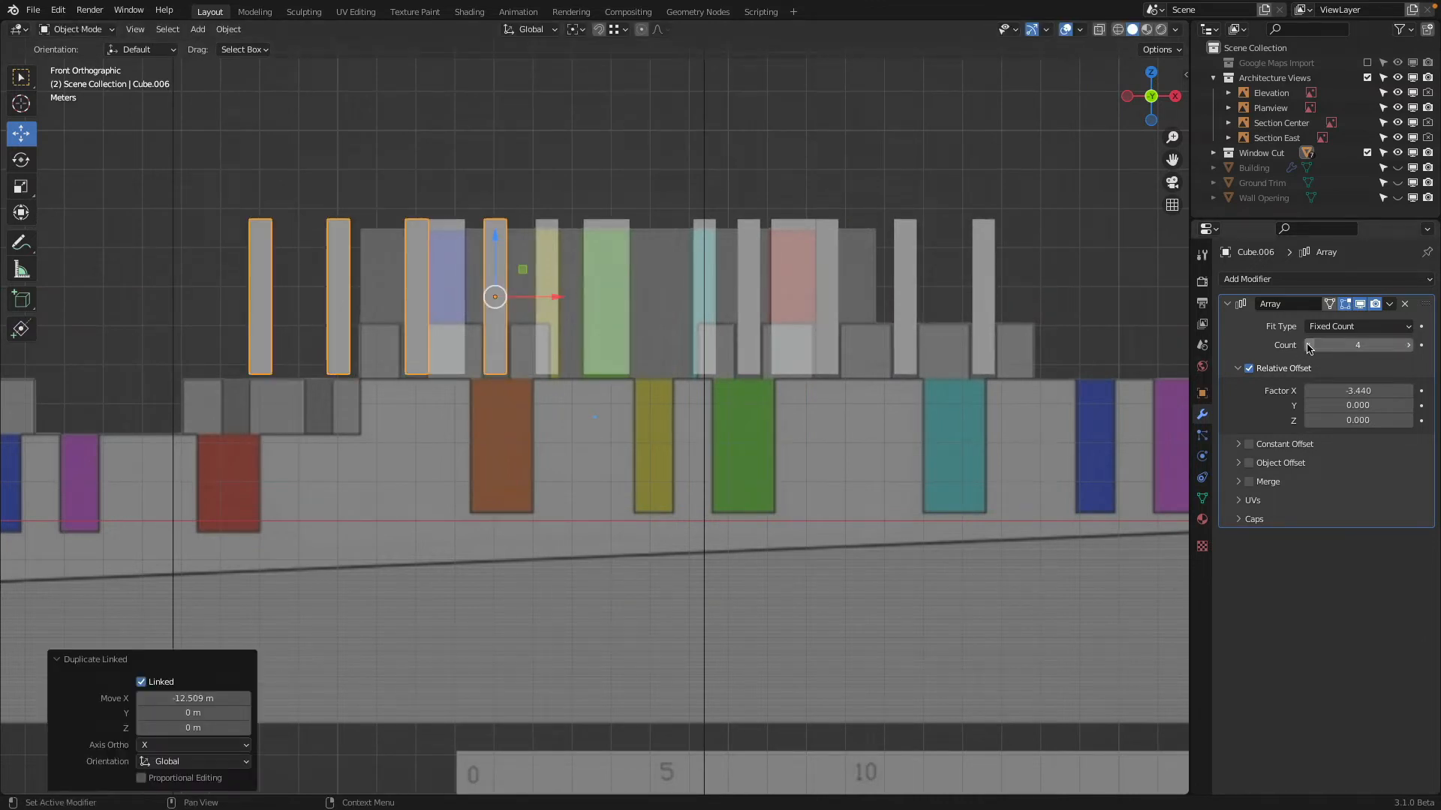
left_click(1309, 345)
left_click(1308, 345)
Make a linked duplicate of the two-cutter array over the next lower gaps, about -4.55 m along X and -1.46 m along Z
middle_click_drag(360, 270, 747, 284, "shift")
scroll(887, 307, "up", 1)
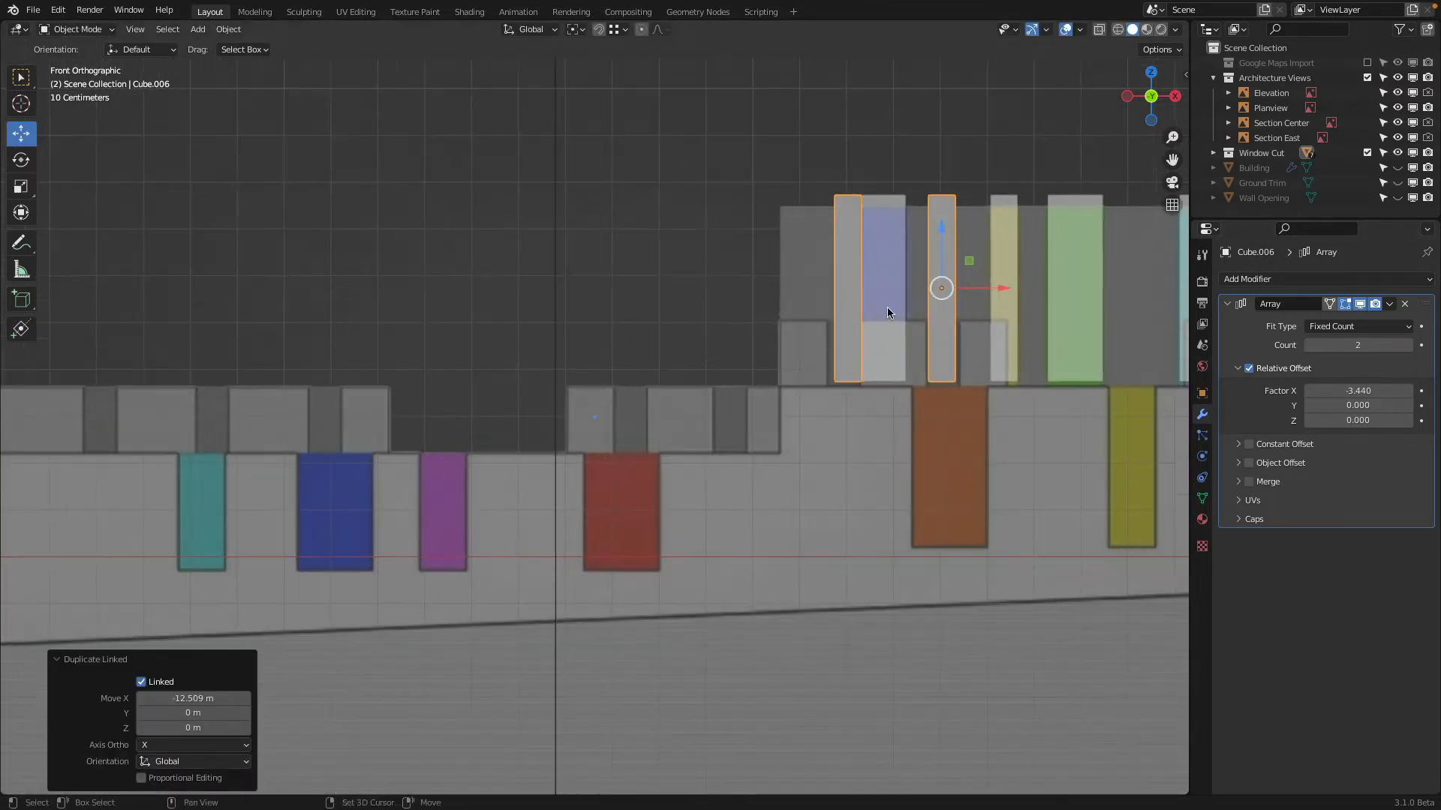
middle_click_drag(886, 307, 1109, 321, "shift")
key("alt+d")
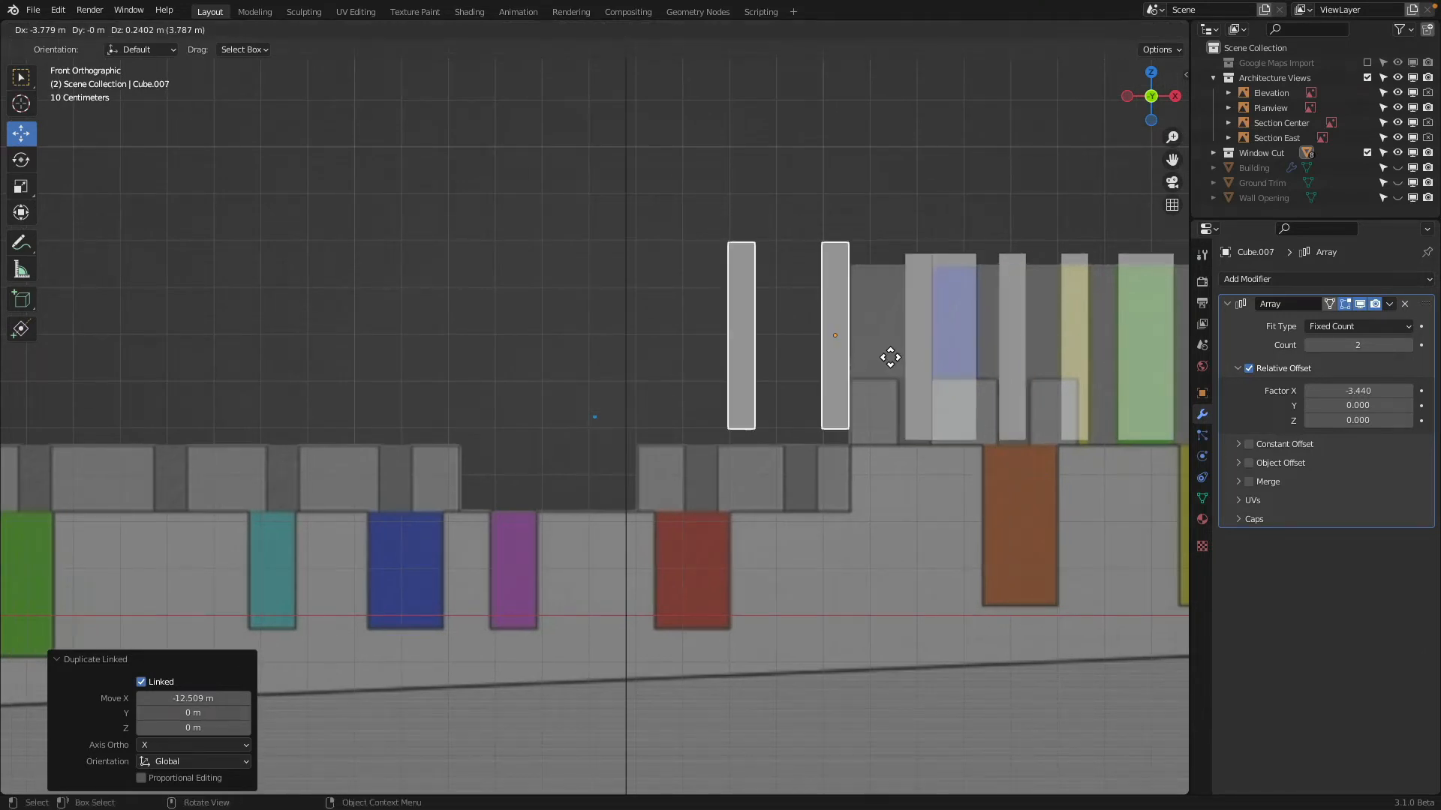
left_click(894, 425)
scroll(764, 350, "down", 1)
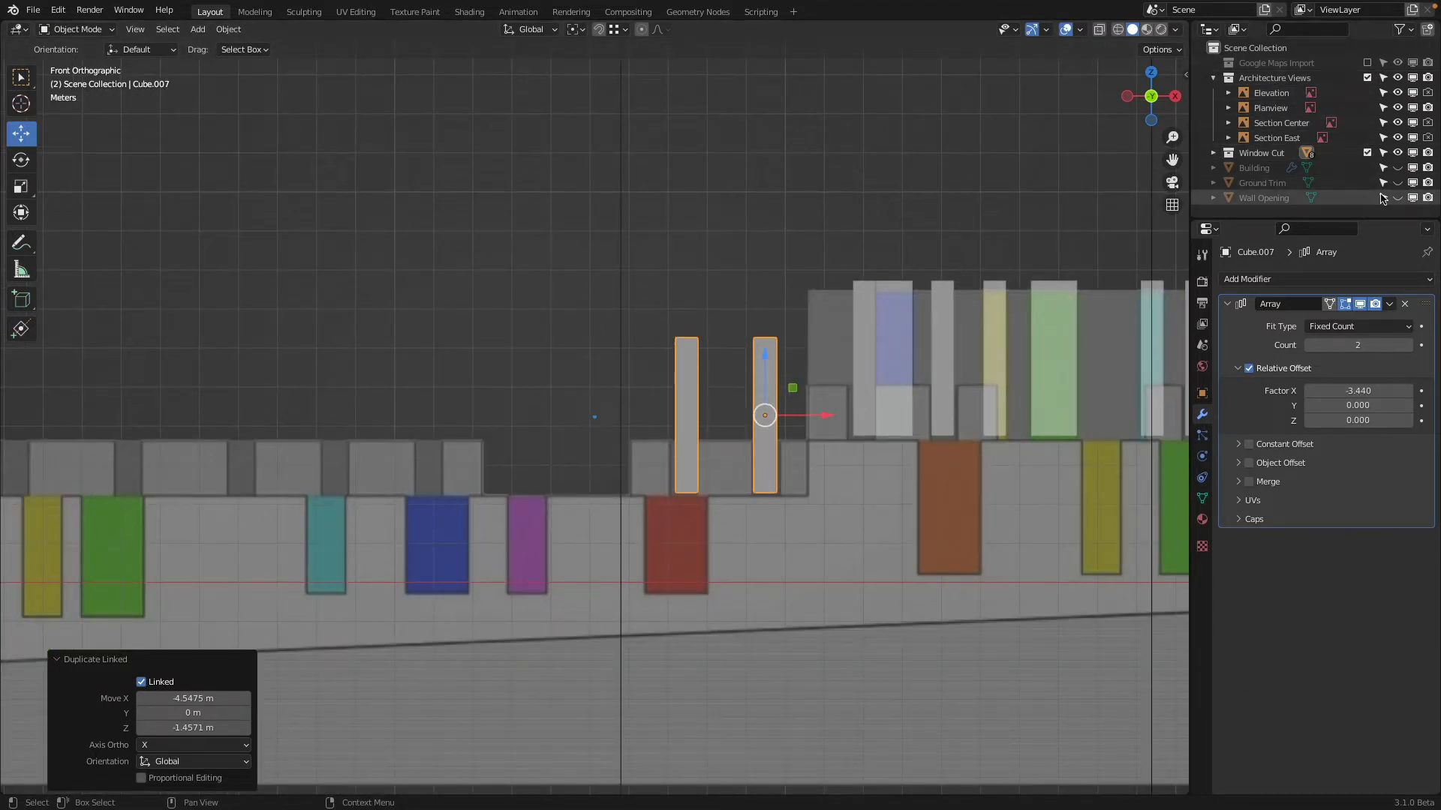
Unhide the Building and, in wireframe shading, move the new two-cutter array about -0.13 m along Z to the ledge line
left_click(1397, 167)
scroll(740, 507, "up", 2)
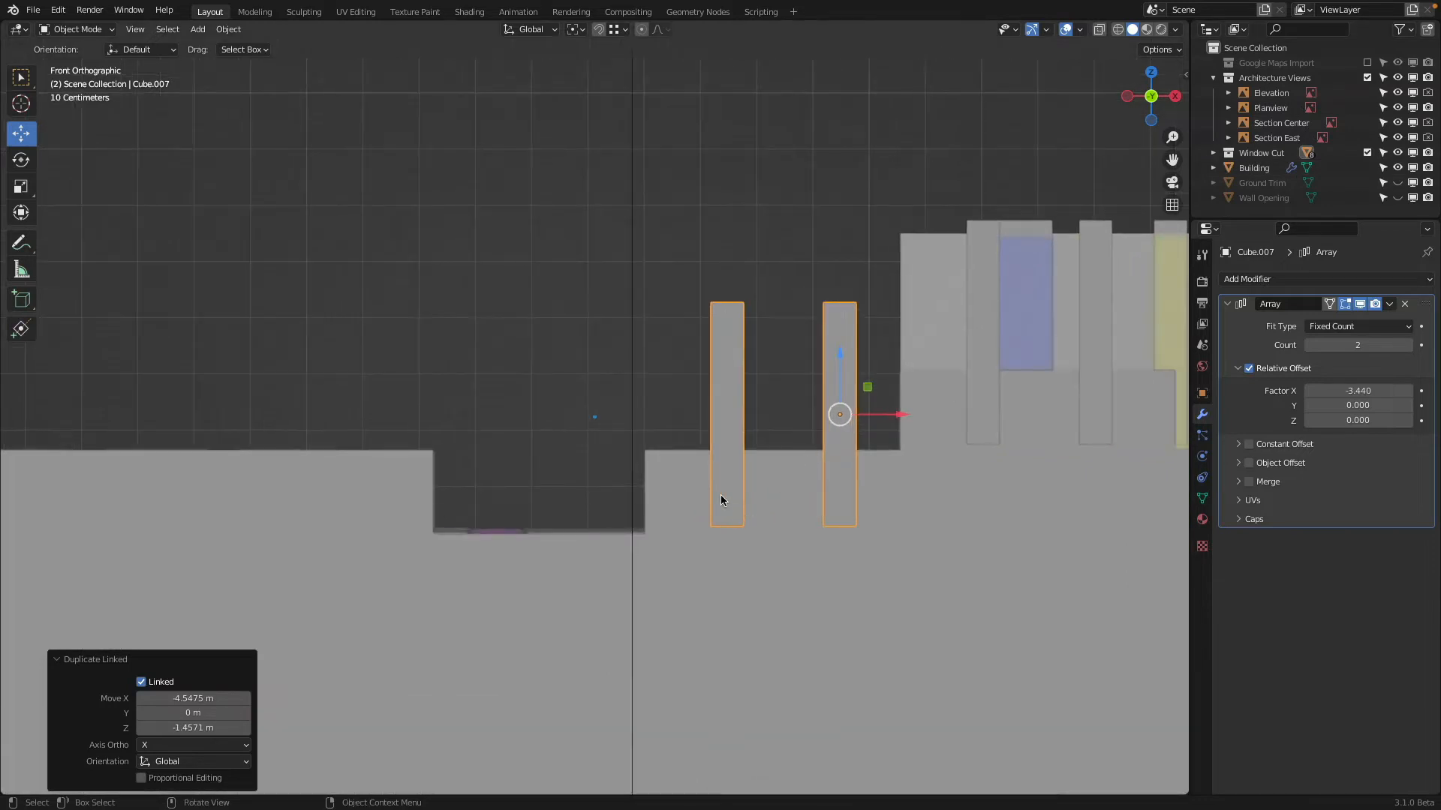
key("z")
left_click(549, 481)
scroll(619, 396, "up", 3)
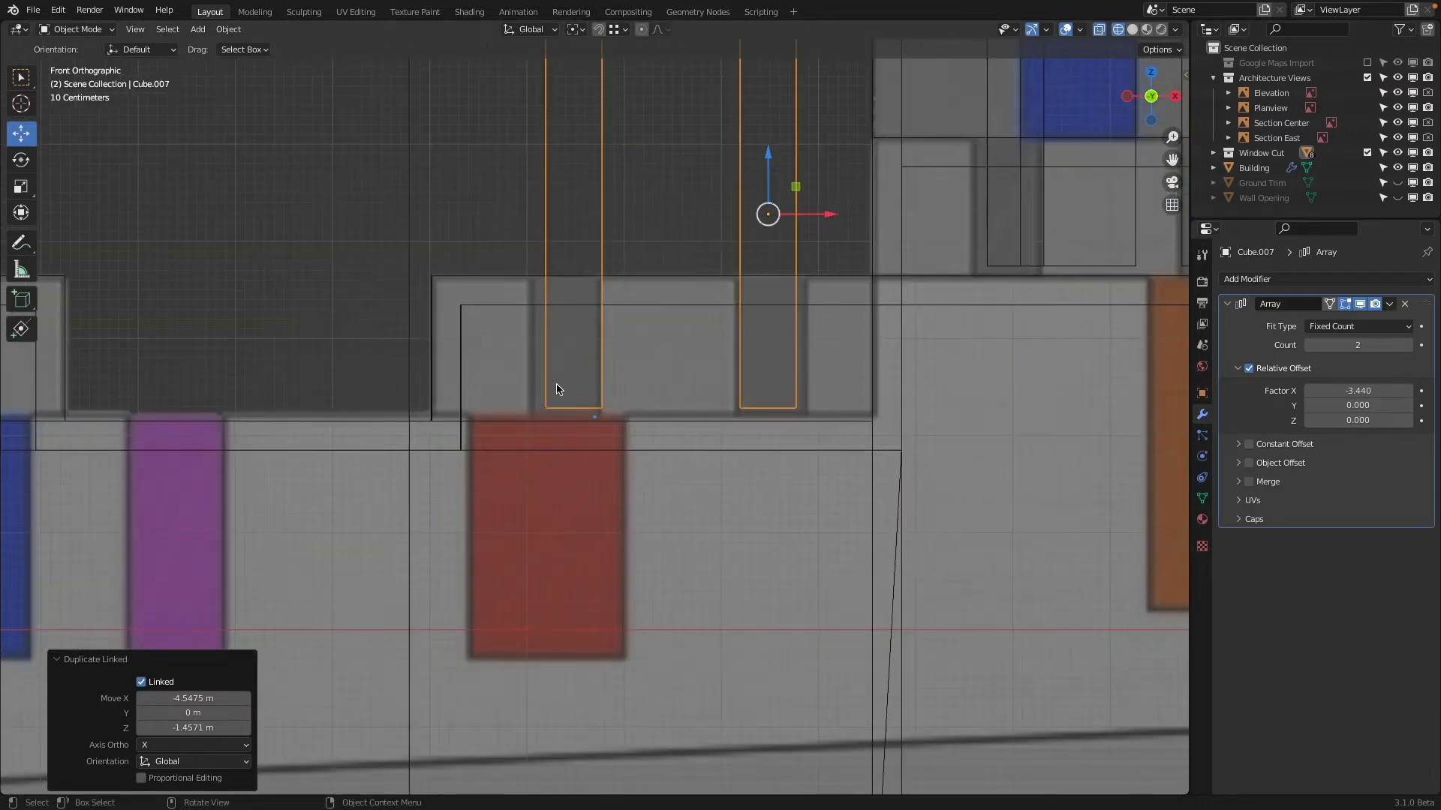
left_click_drag(768, 156, 775, 175)
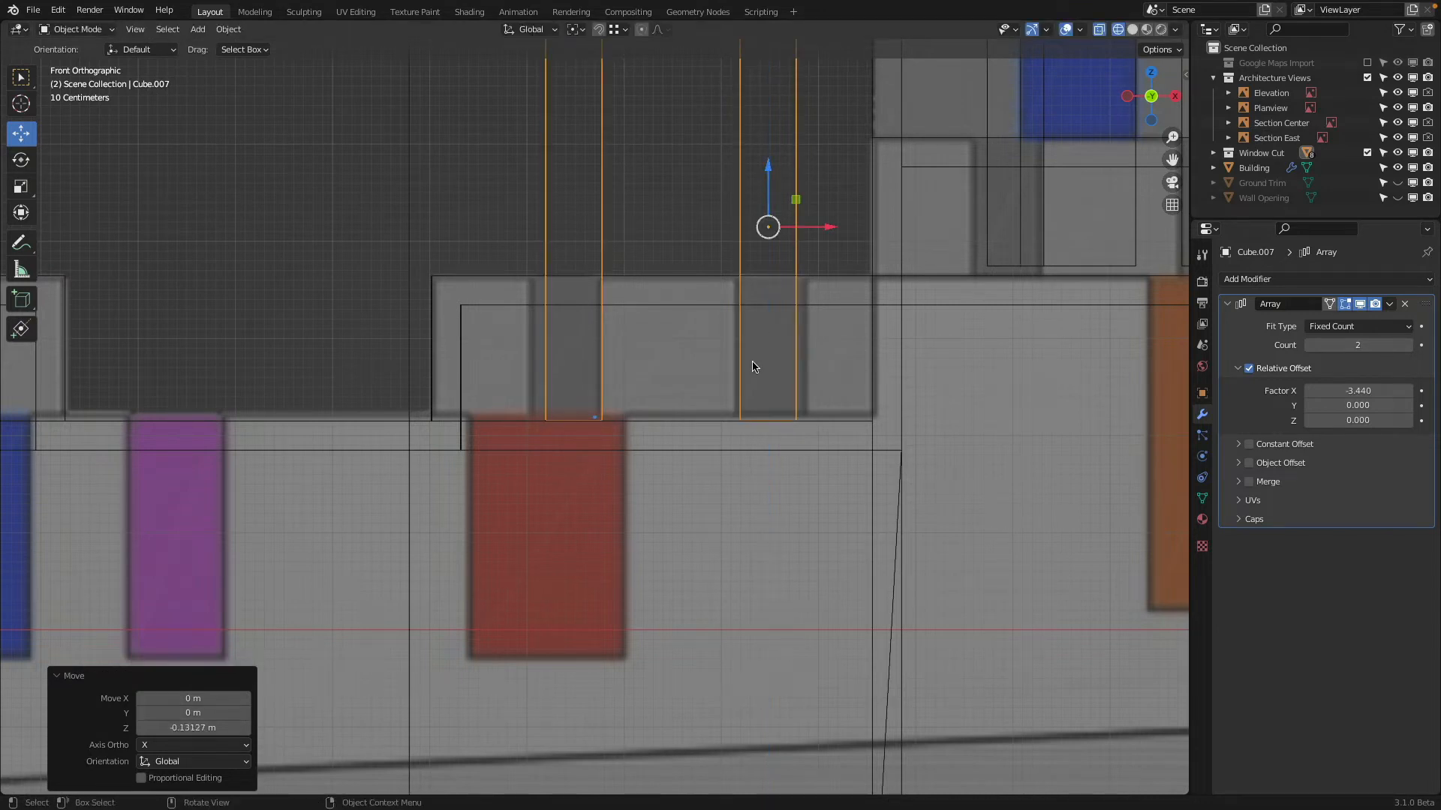
Raise the two-cutter array 0.1 m along Z above the ledge line
key("g")
key("z")
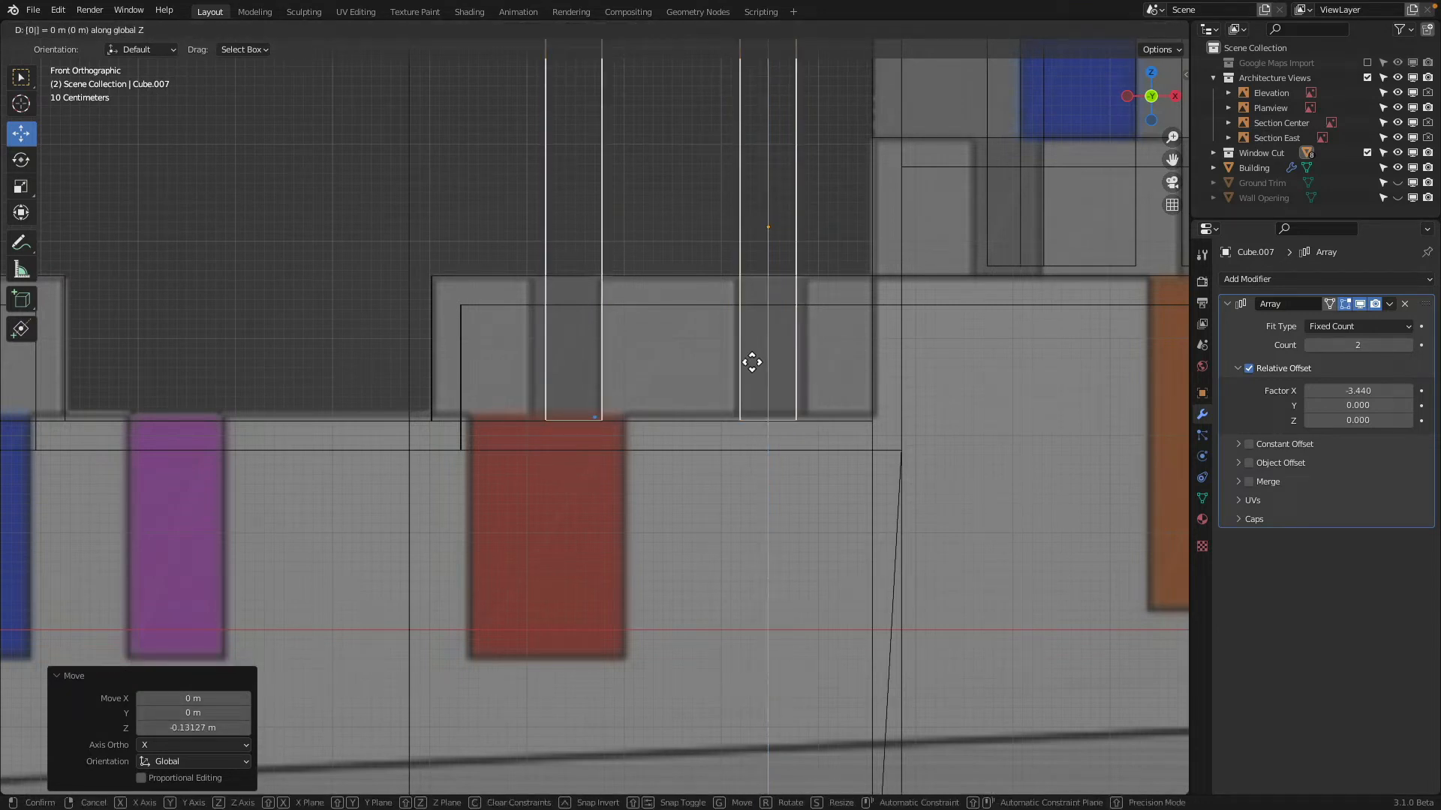
key("Return")
Make a linked duplicate of the raised two-cutter array about -8.63 m along X onto the long low block
scroll(752, 361, "down", 3)
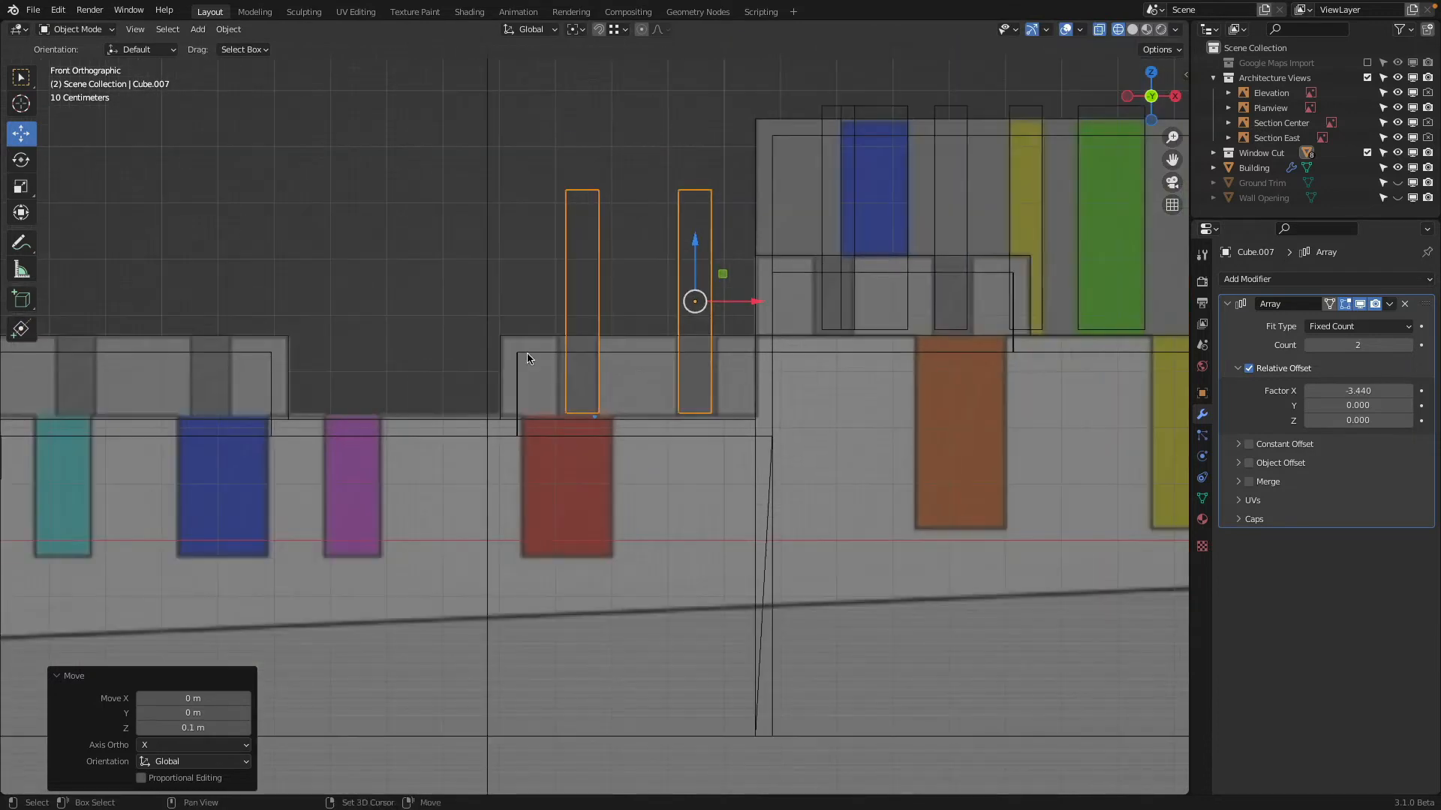
middle_click_drag(524, 360, 846, 363, "shift")
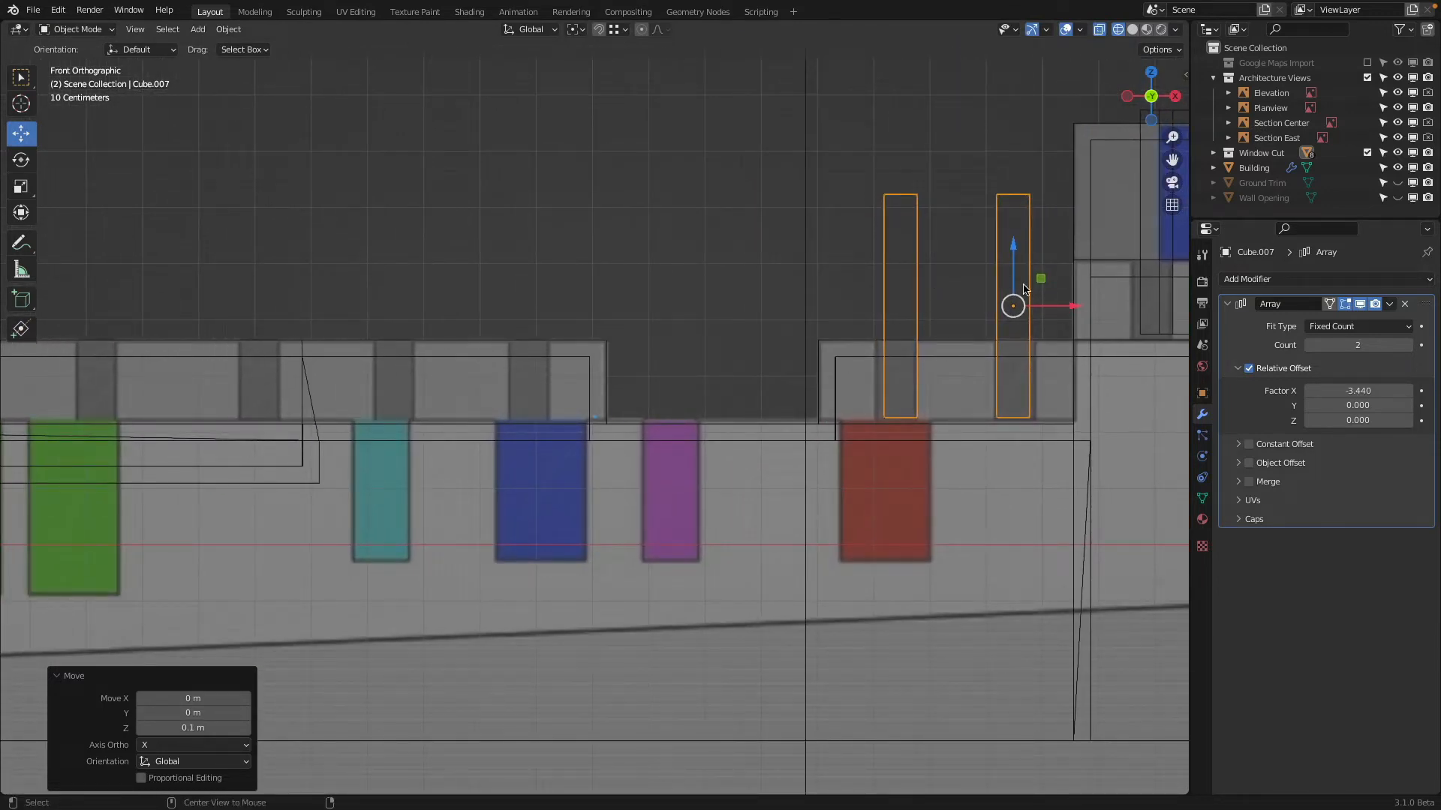
key("shift+d")
key("x")
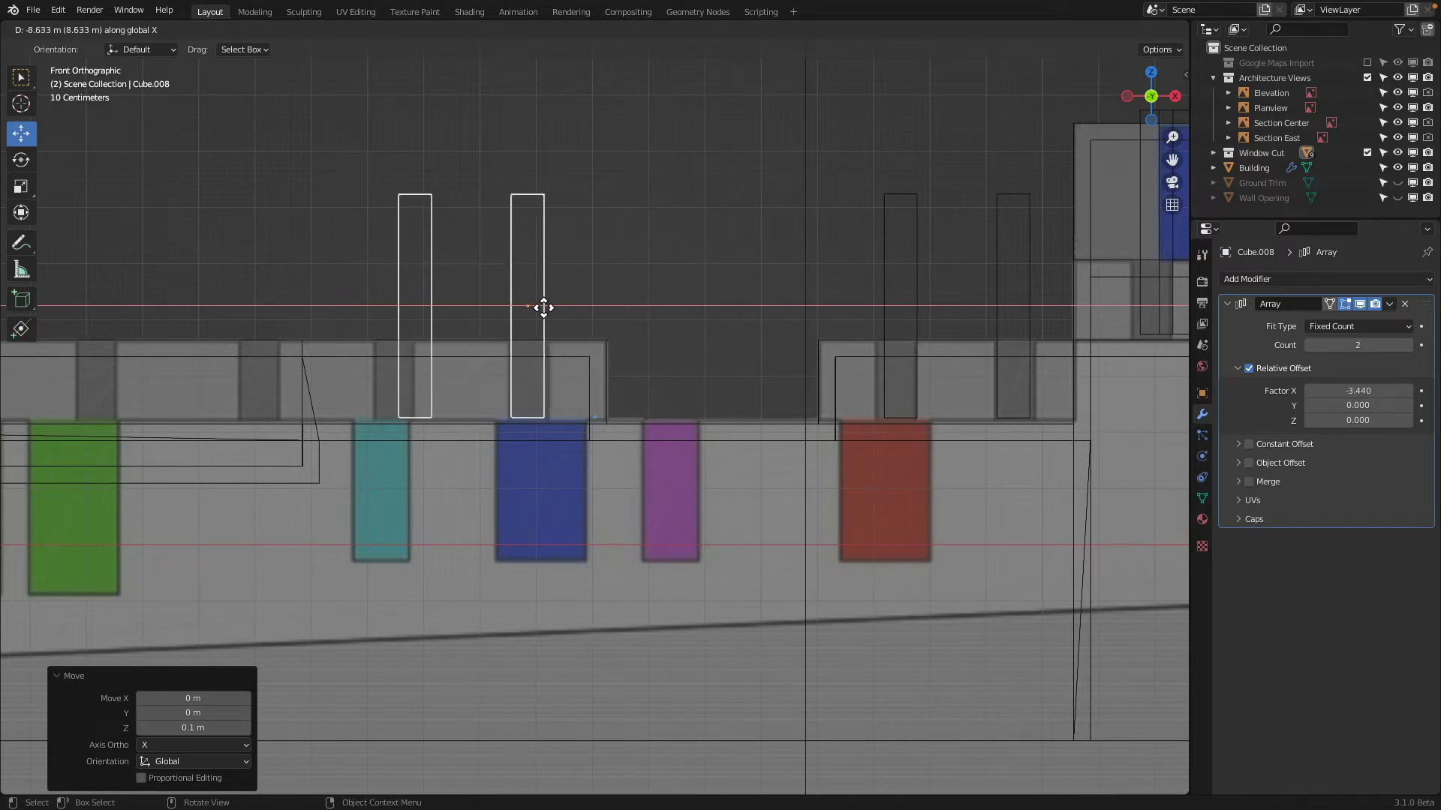
left_click(536, 302)
Set the long block's cutter array to count 3 with relative X offset -4.09 to match the gaps in the elevation
middle_click_drag(537, 303, 777, 322, "shift")
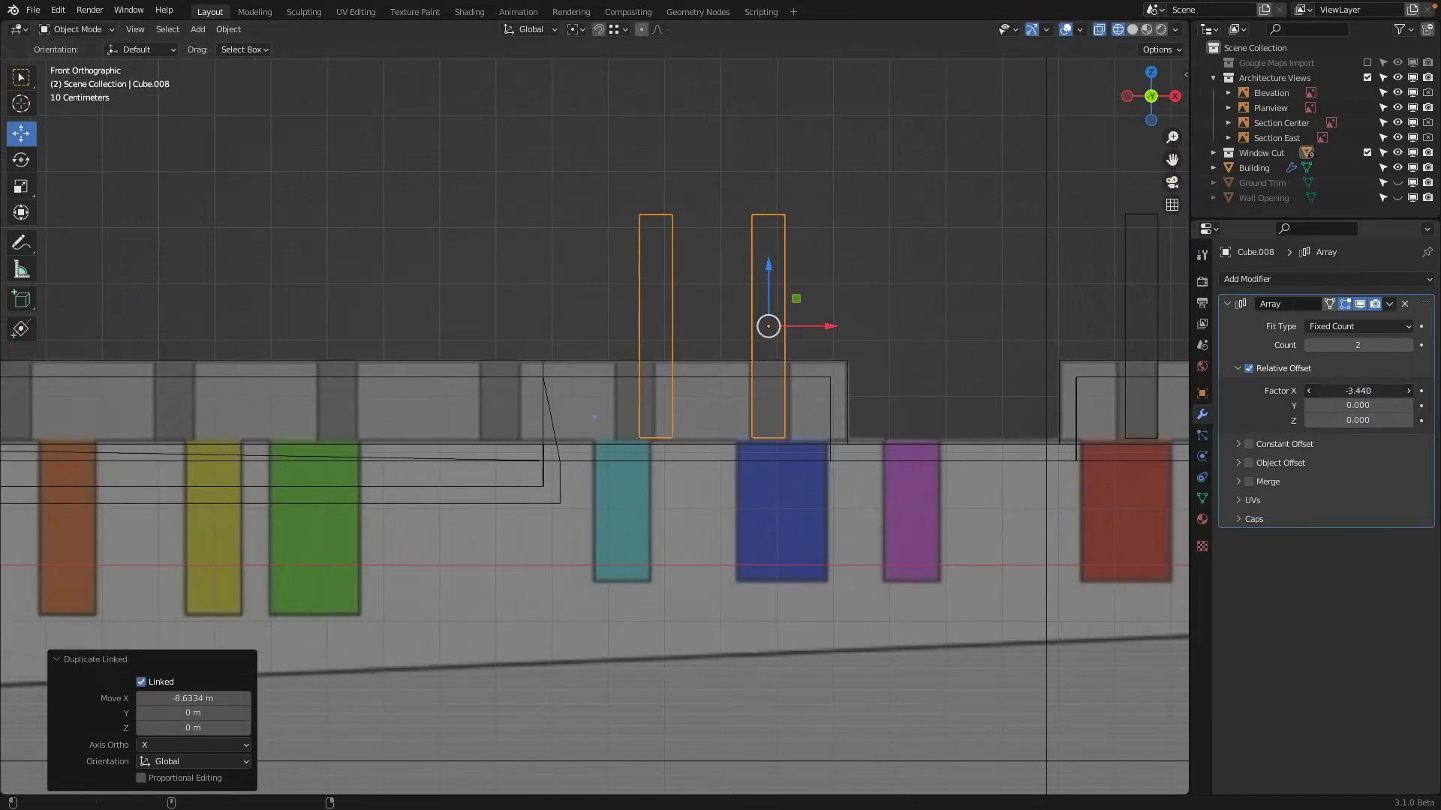
left_click_drag(1350, 390, 1331, 391)
left_click_drag(1396, 345, 1403, 345)
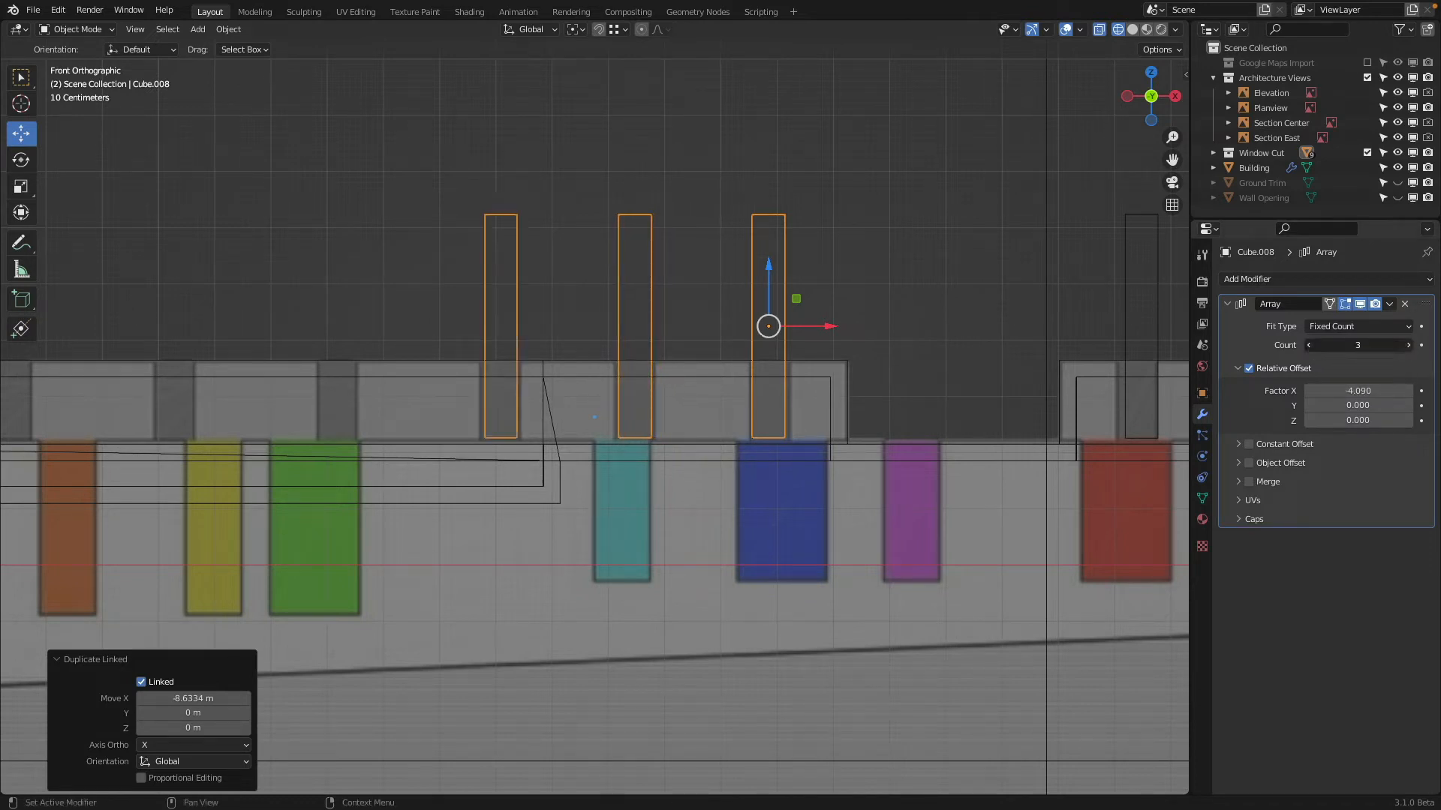
scroll(1088, 353, "down", 2)
middle_click_drag(613, 331, 876, 312, "shift")
left_click_drag(1343, 345, 1308, 352)
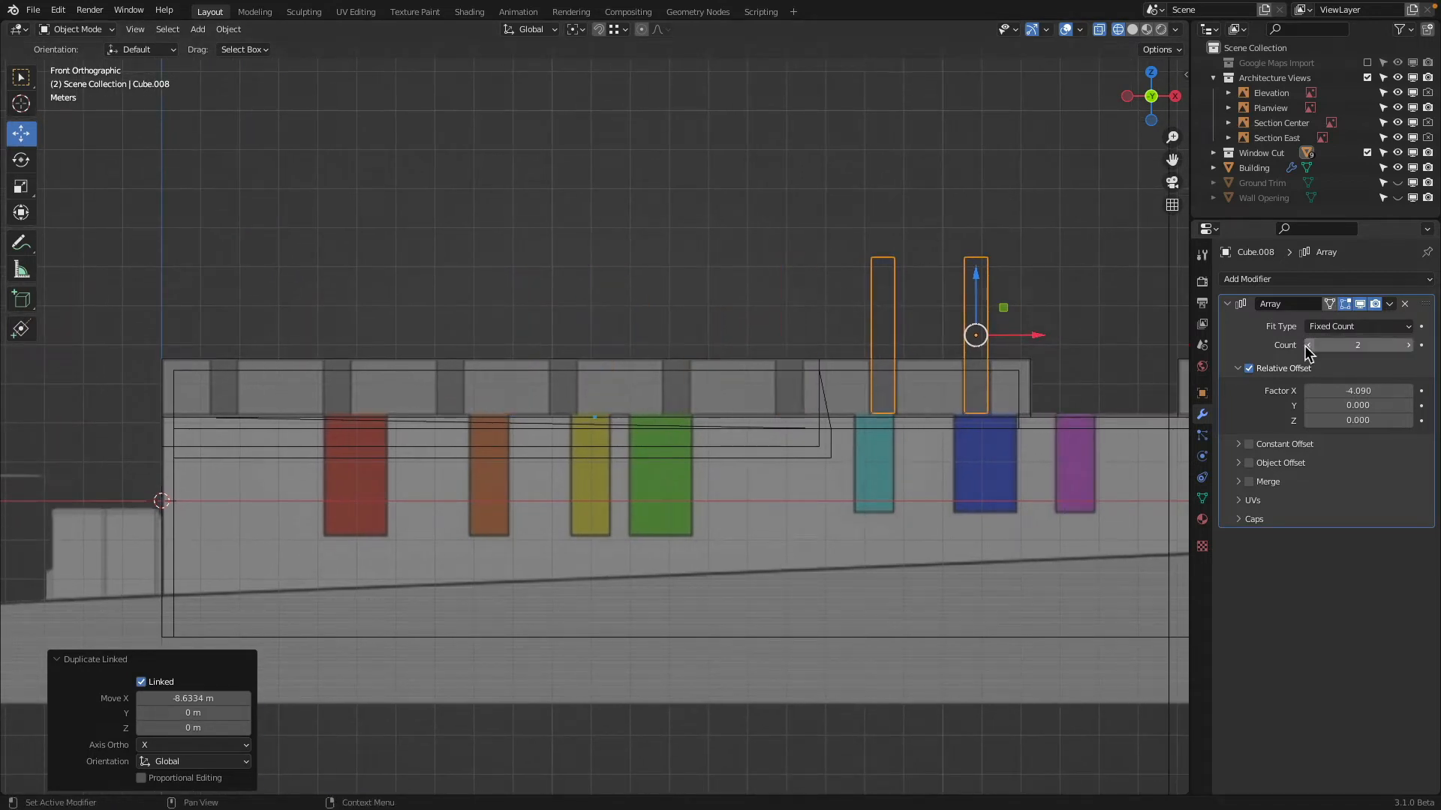
left_click(1409, 345)
Make a linked duplicate of the three-cutter array about -7.71 m along X, with relative X offset -4.94 and count 5
key("alt+d")
key("x")
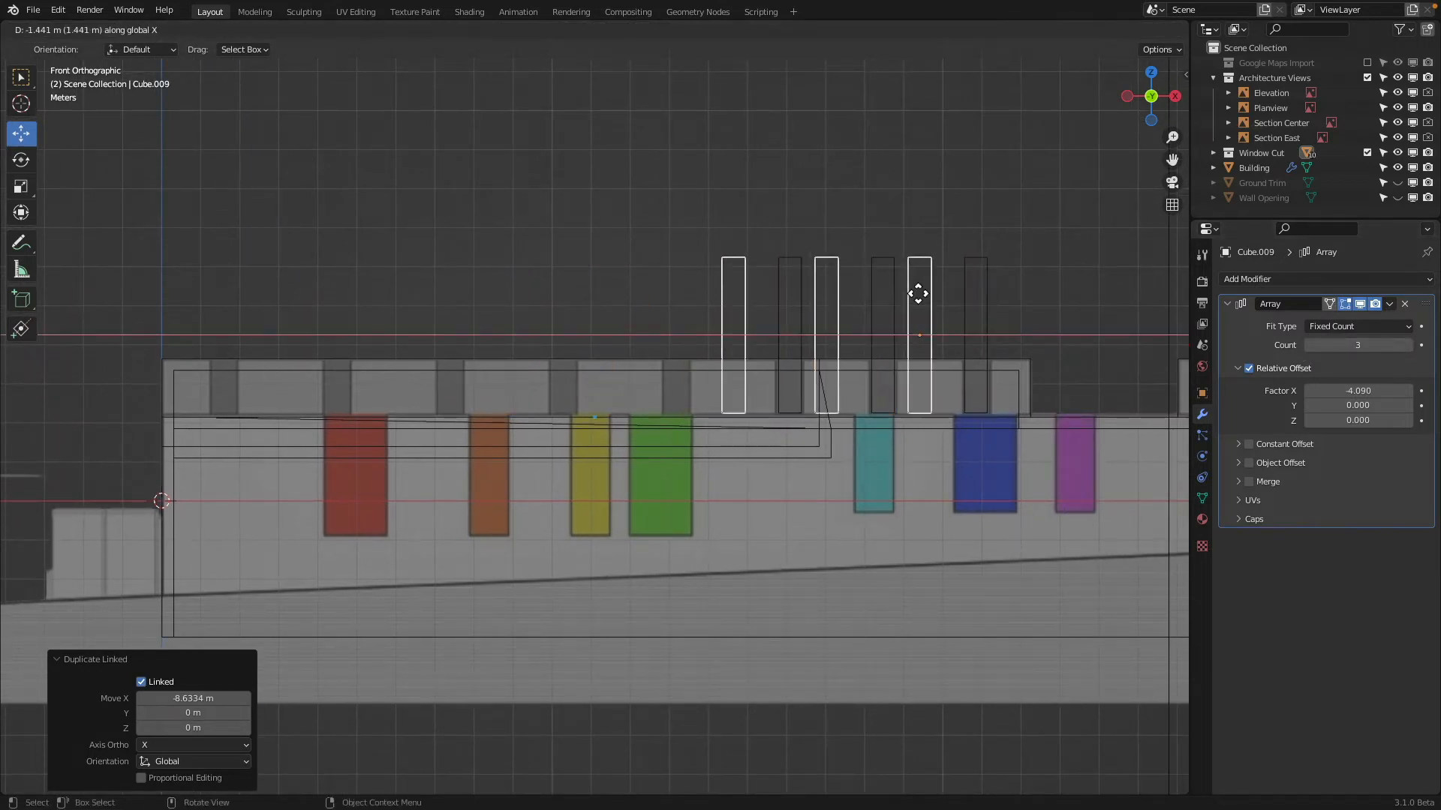
left_click(811, 288)
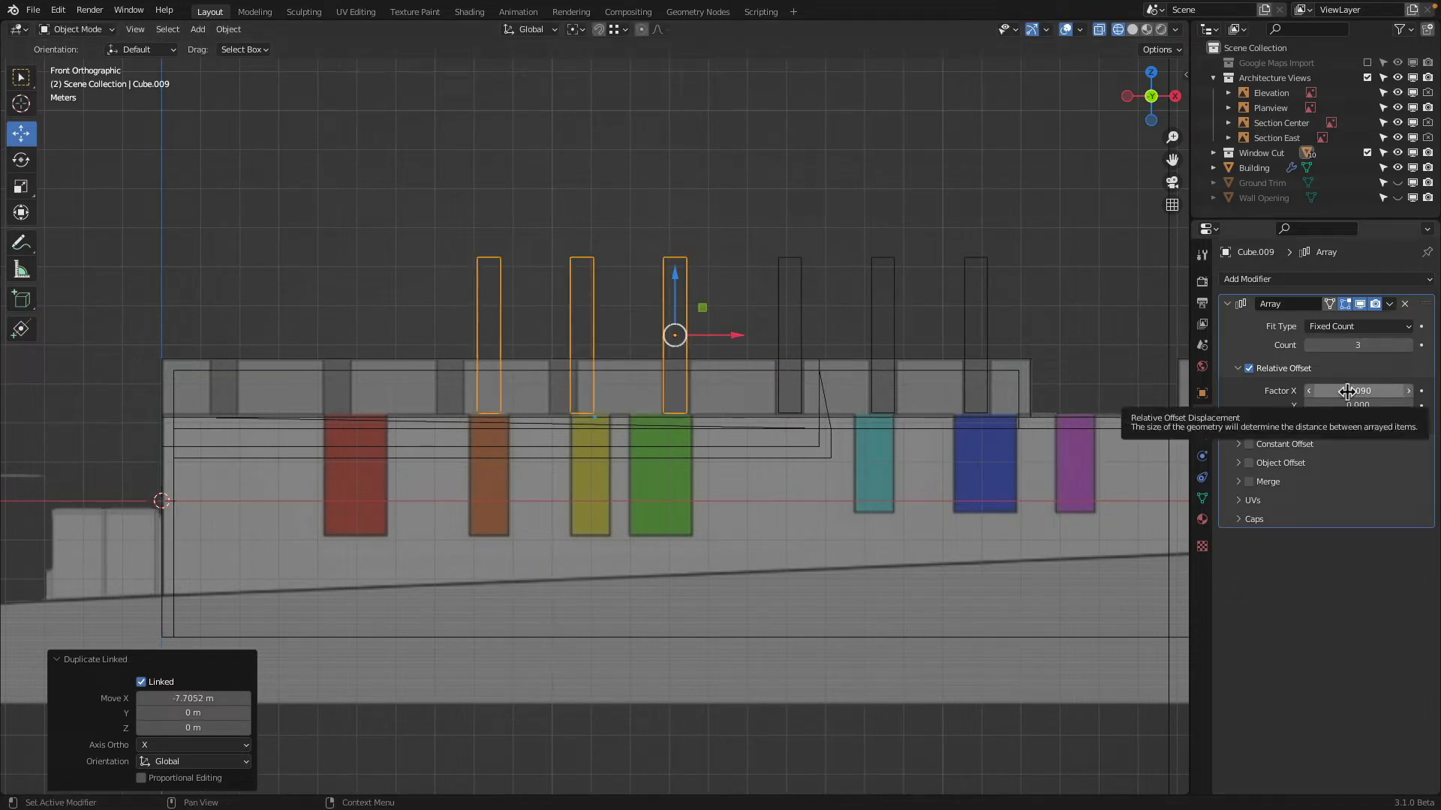
left_click_drag(1348, 391, 1438, 368)
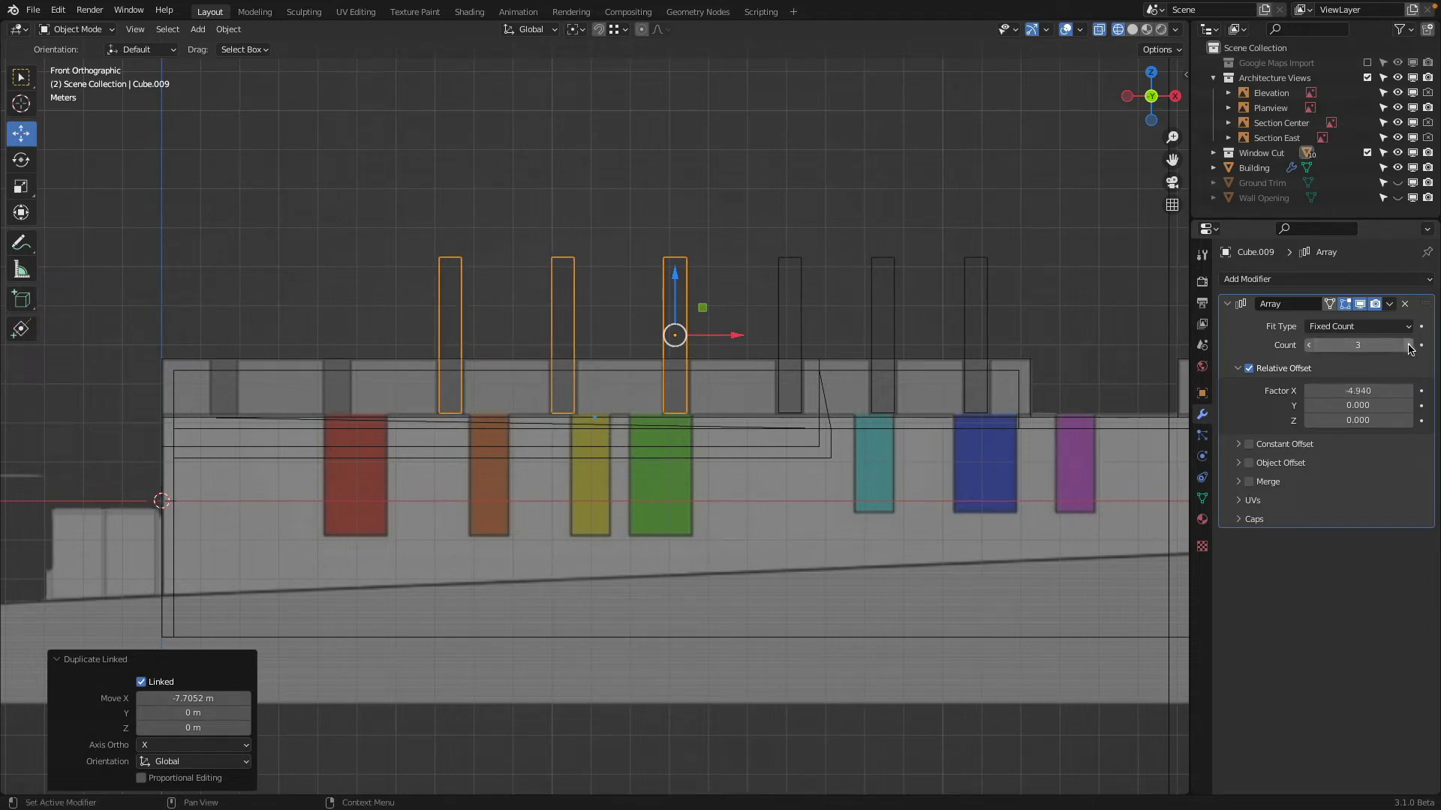
left_click(1410, 345)
left_click(1409, 345)
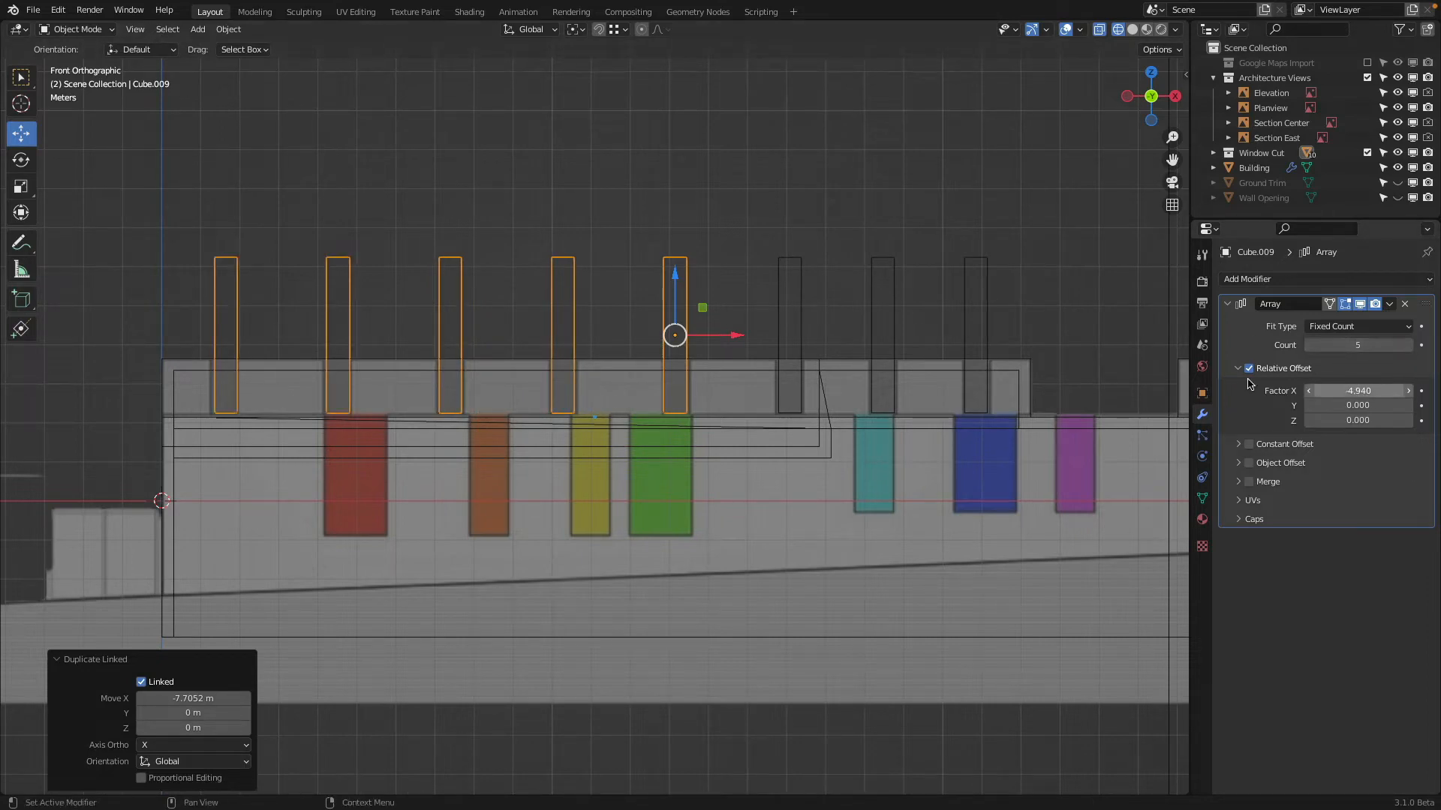
Return to solid shading, hide the Window Cut collection to inspect the cut recesses, and save the file
middle_click_drag(810, 307, 736, 305)
scroll(723, 283, "down", 2)
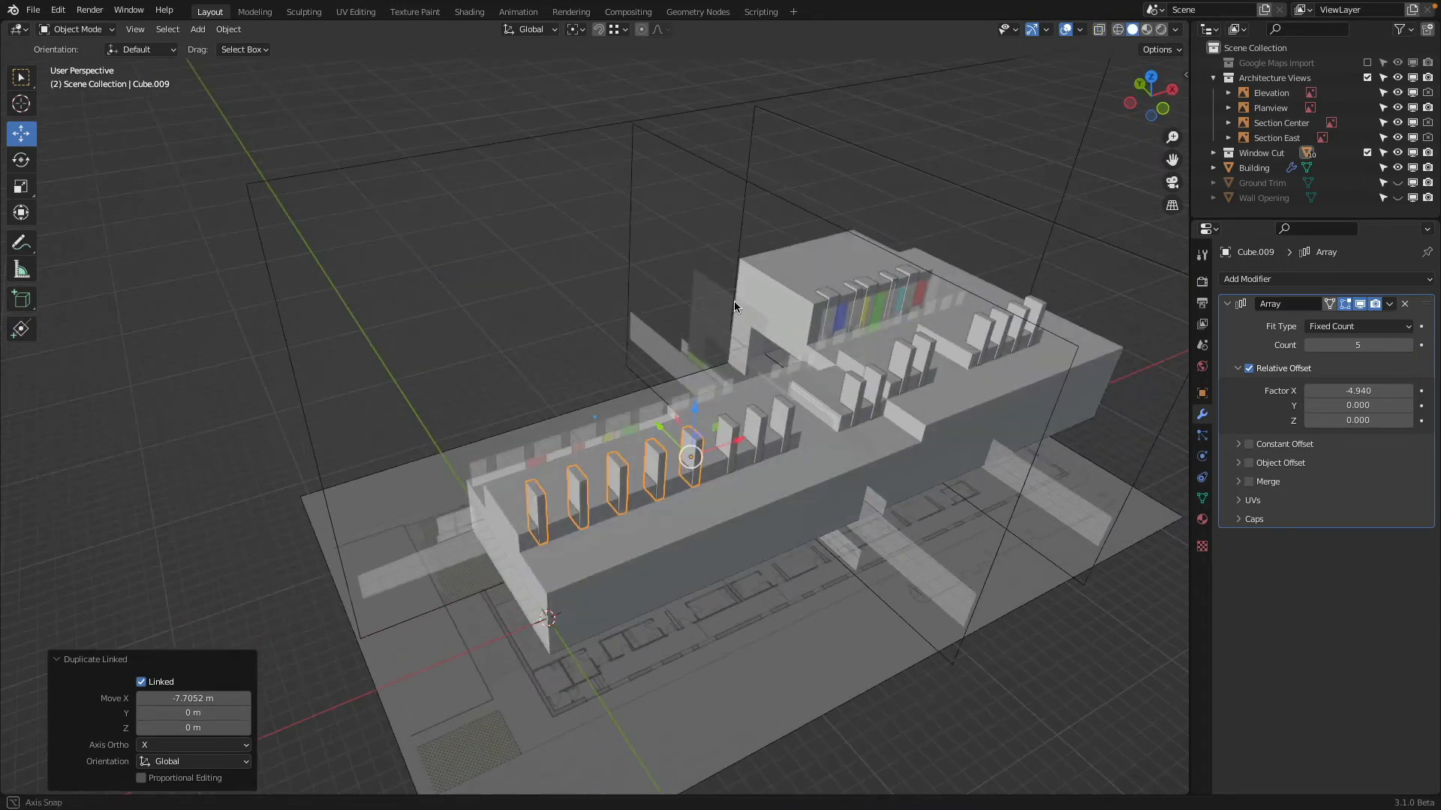
scroll(991, 338, "up", 3)
middle_click_drag(987, 336, 774, 282, "shift")
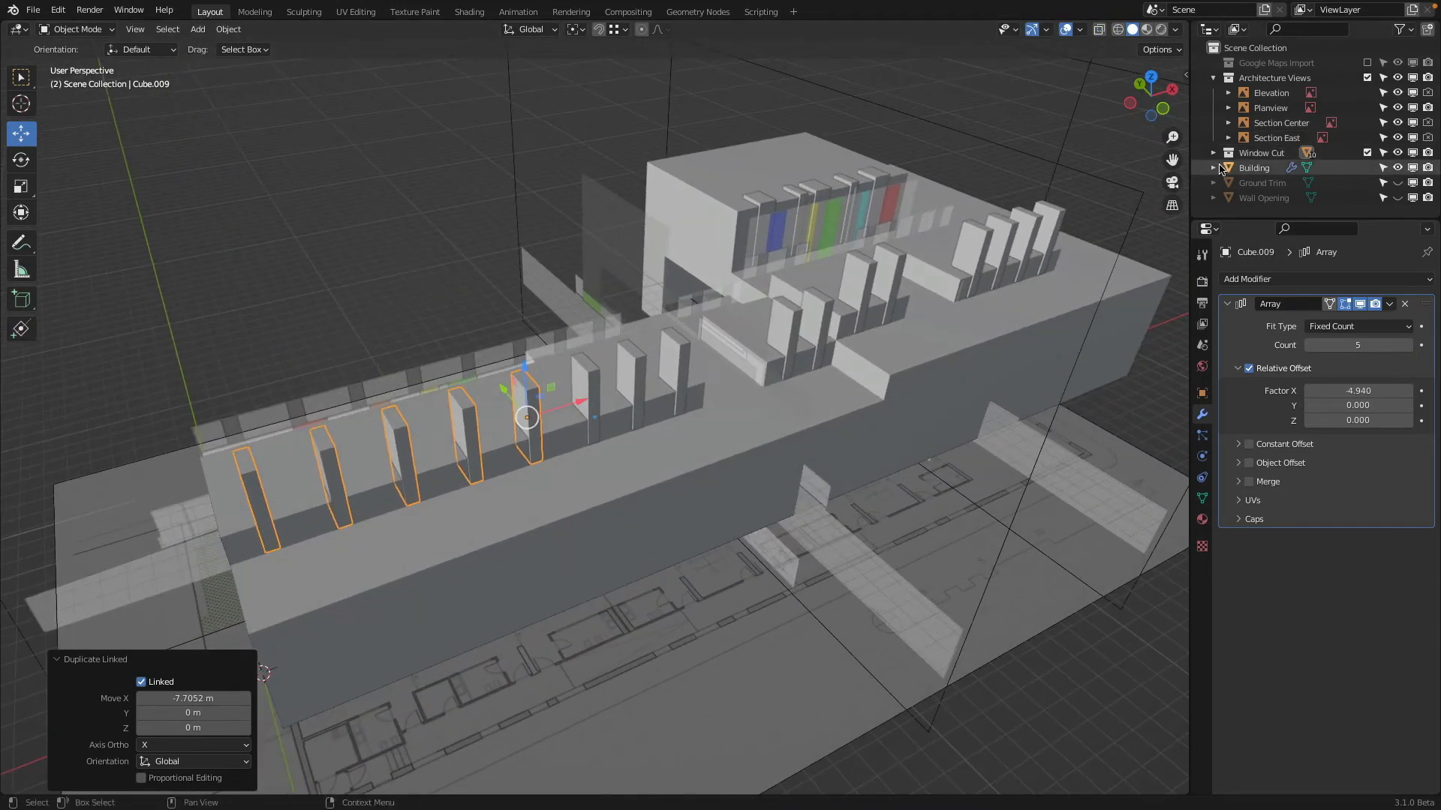
left_click(1397, 153)
middle_click_drag(923, 259, 840, 228)
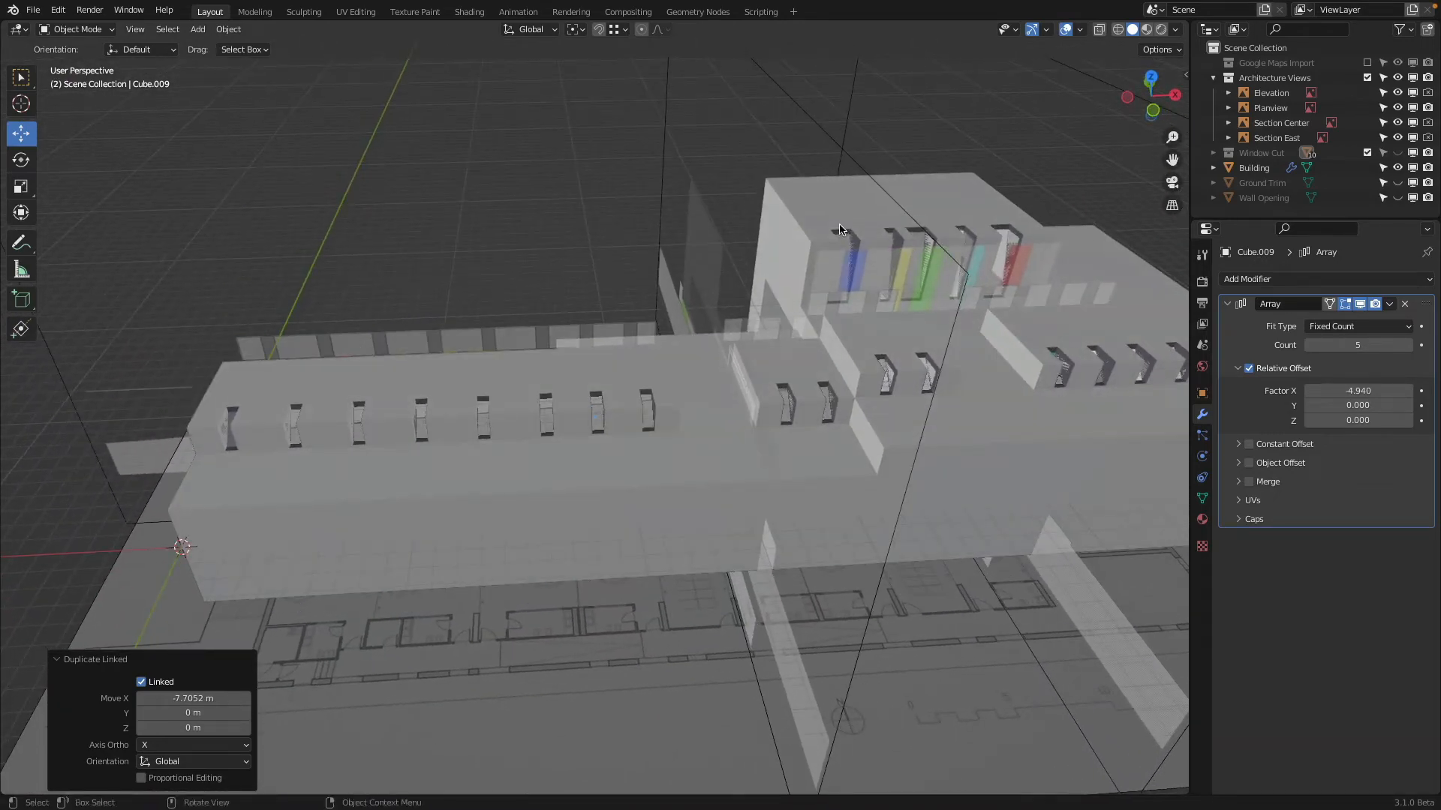
left_click(34, 9)
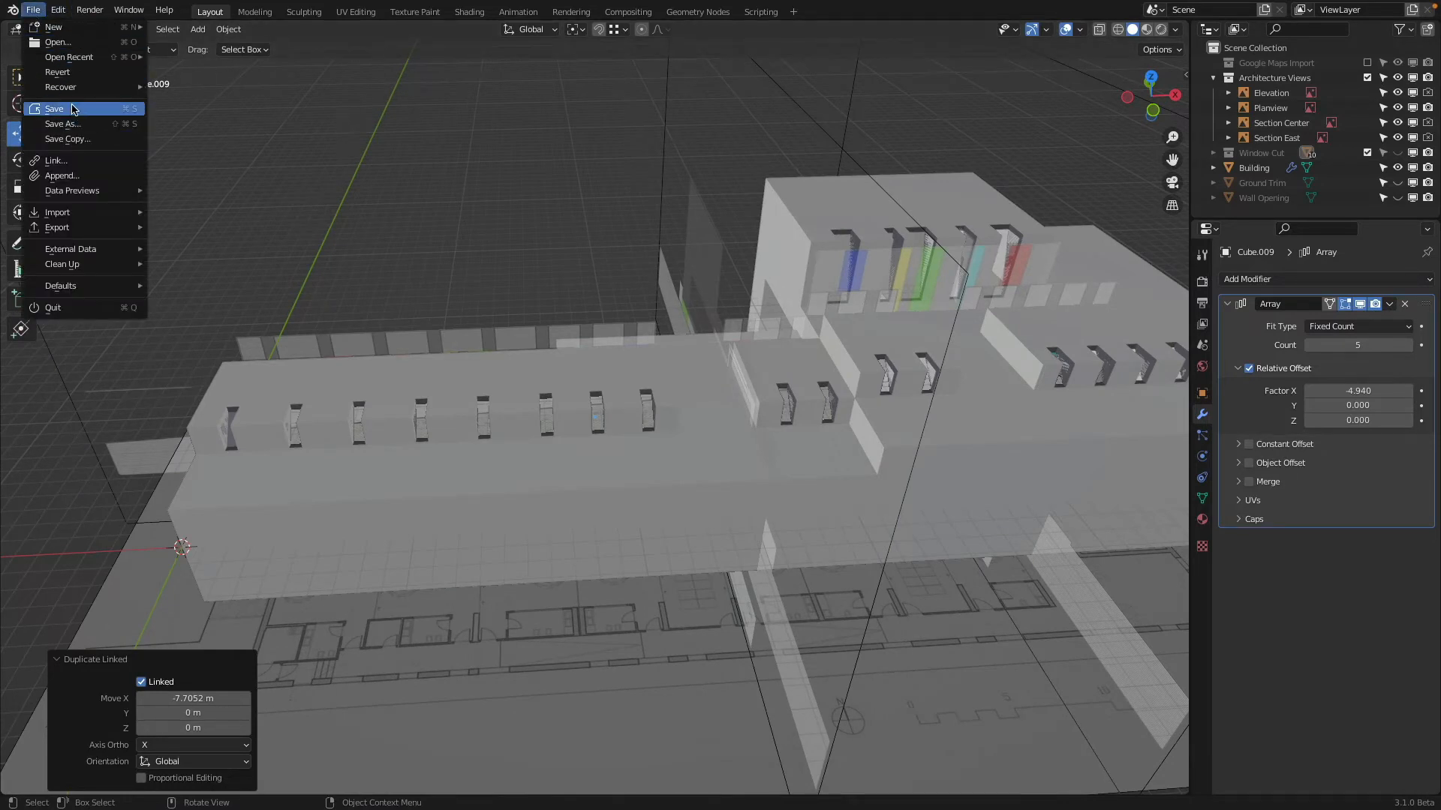
left_click(73, 110)
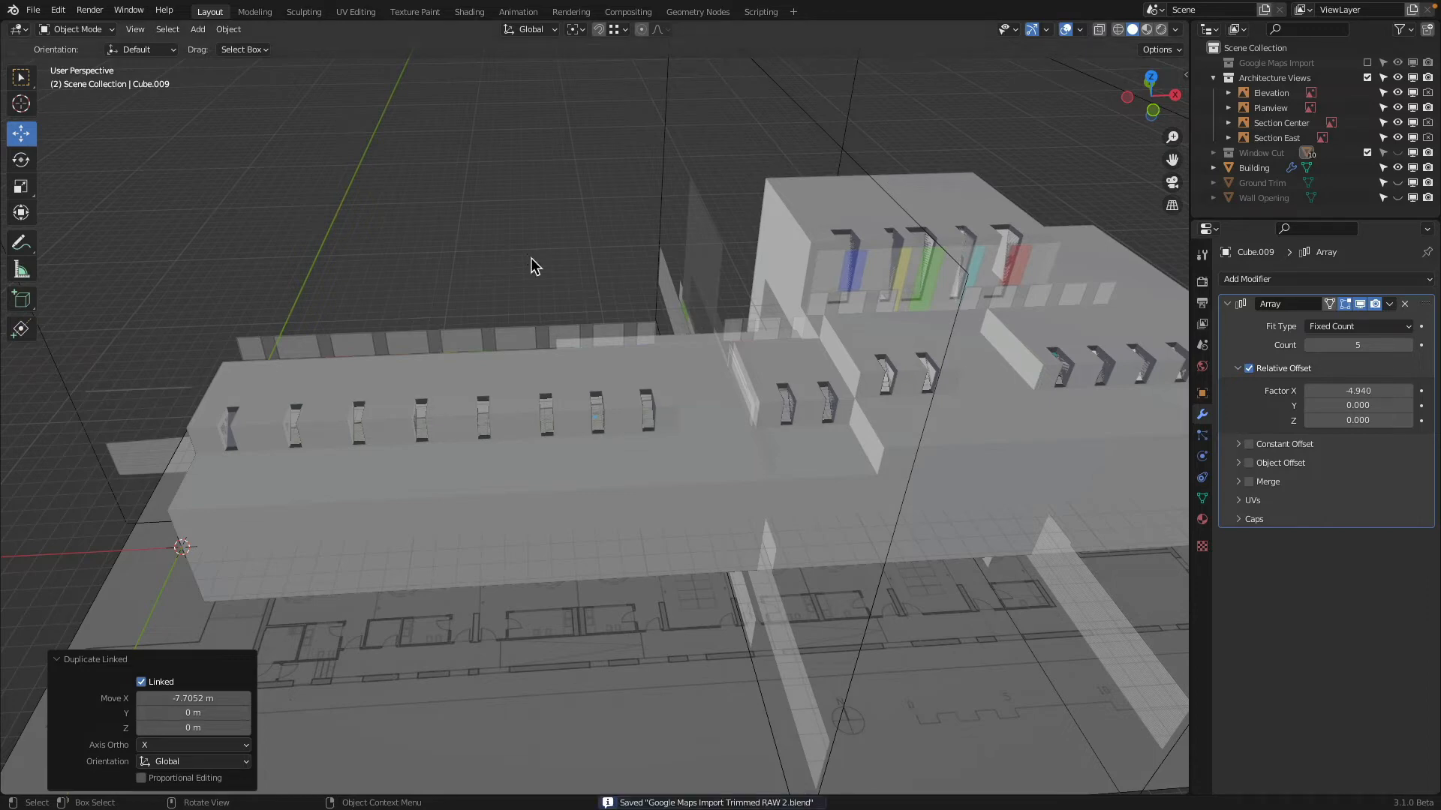
Inspect the recesses across the whole building and show the Window Cut collection again
middle_click_drag(531, 258, 547, 248)
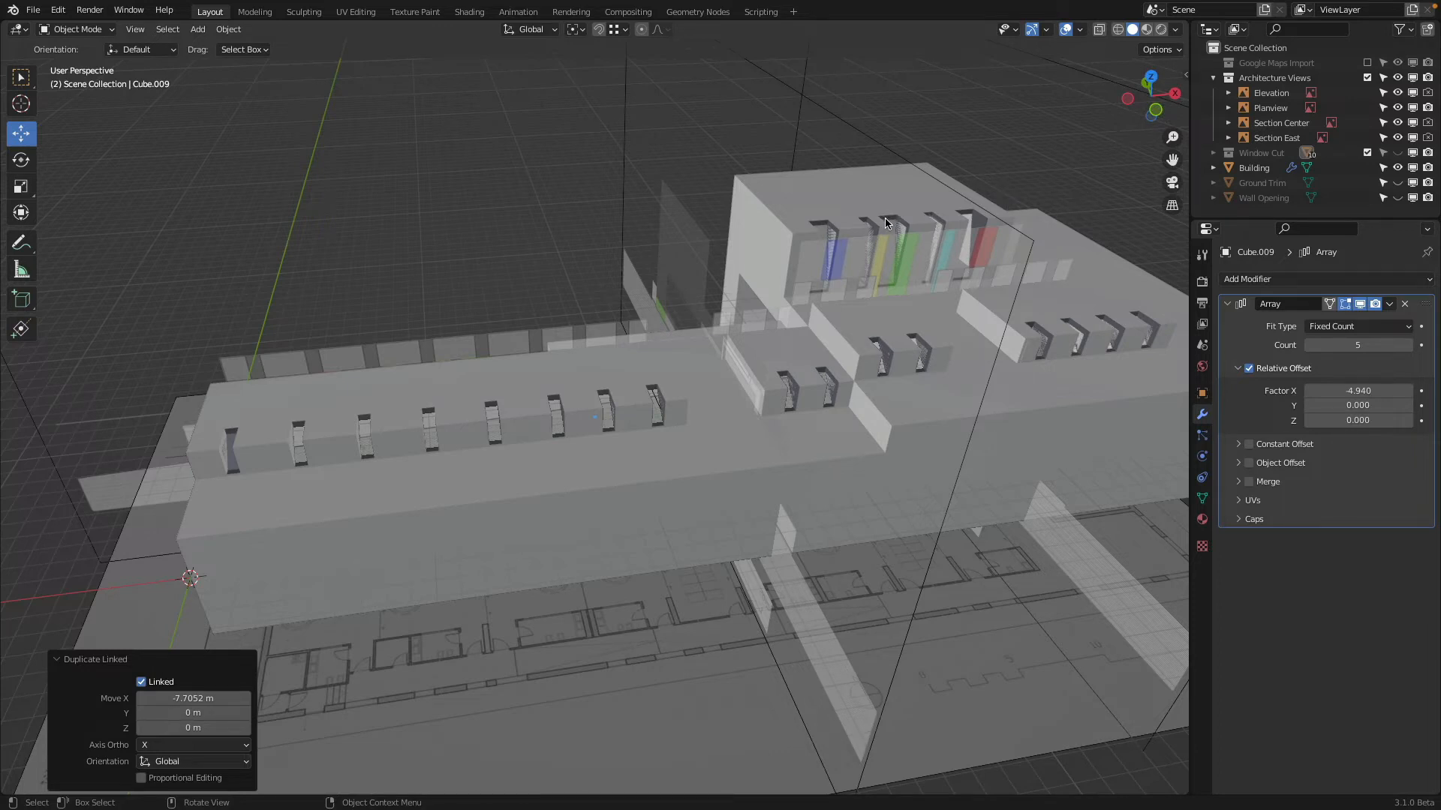
middle_click_drag(886, 223, 734, 197)
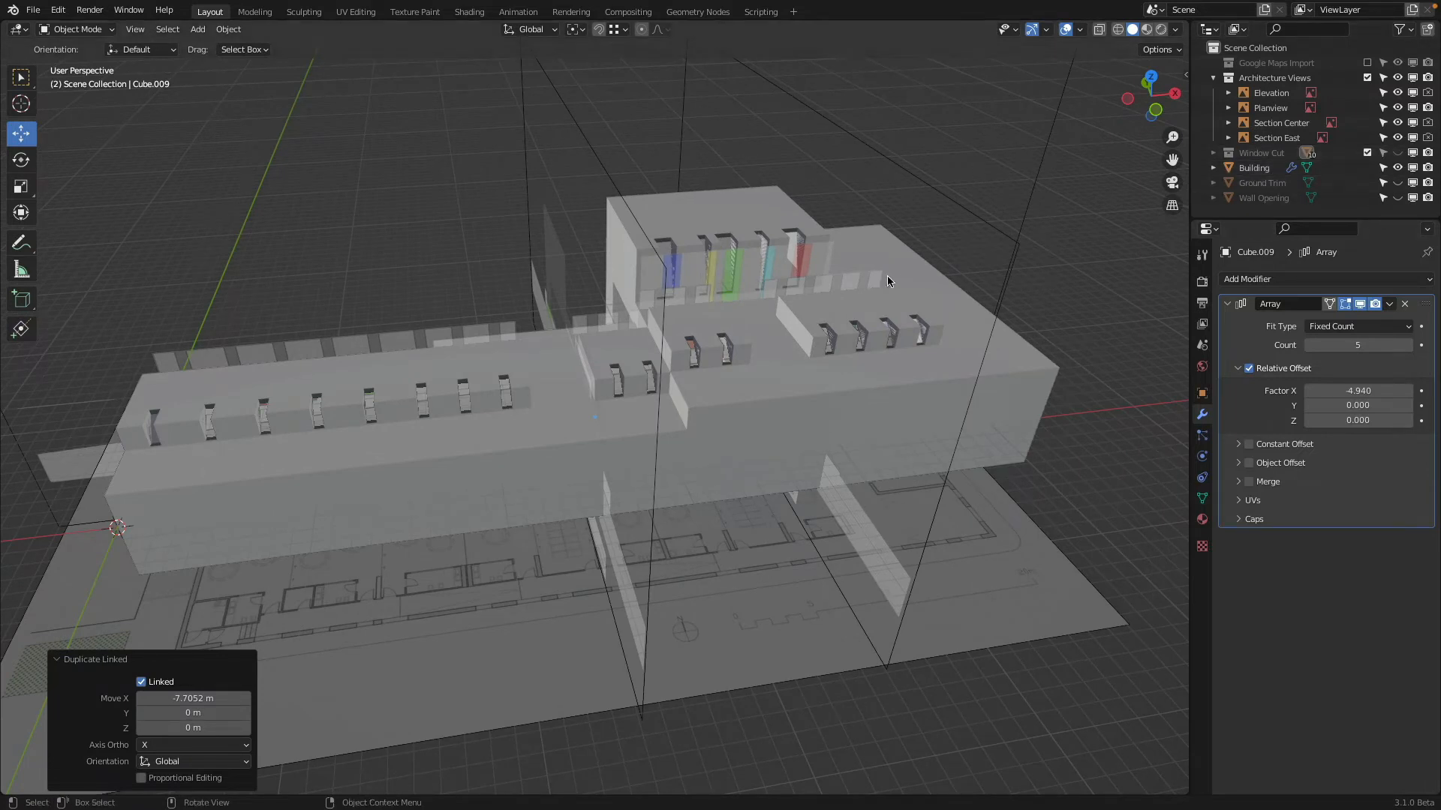
left_click(1398, 153)
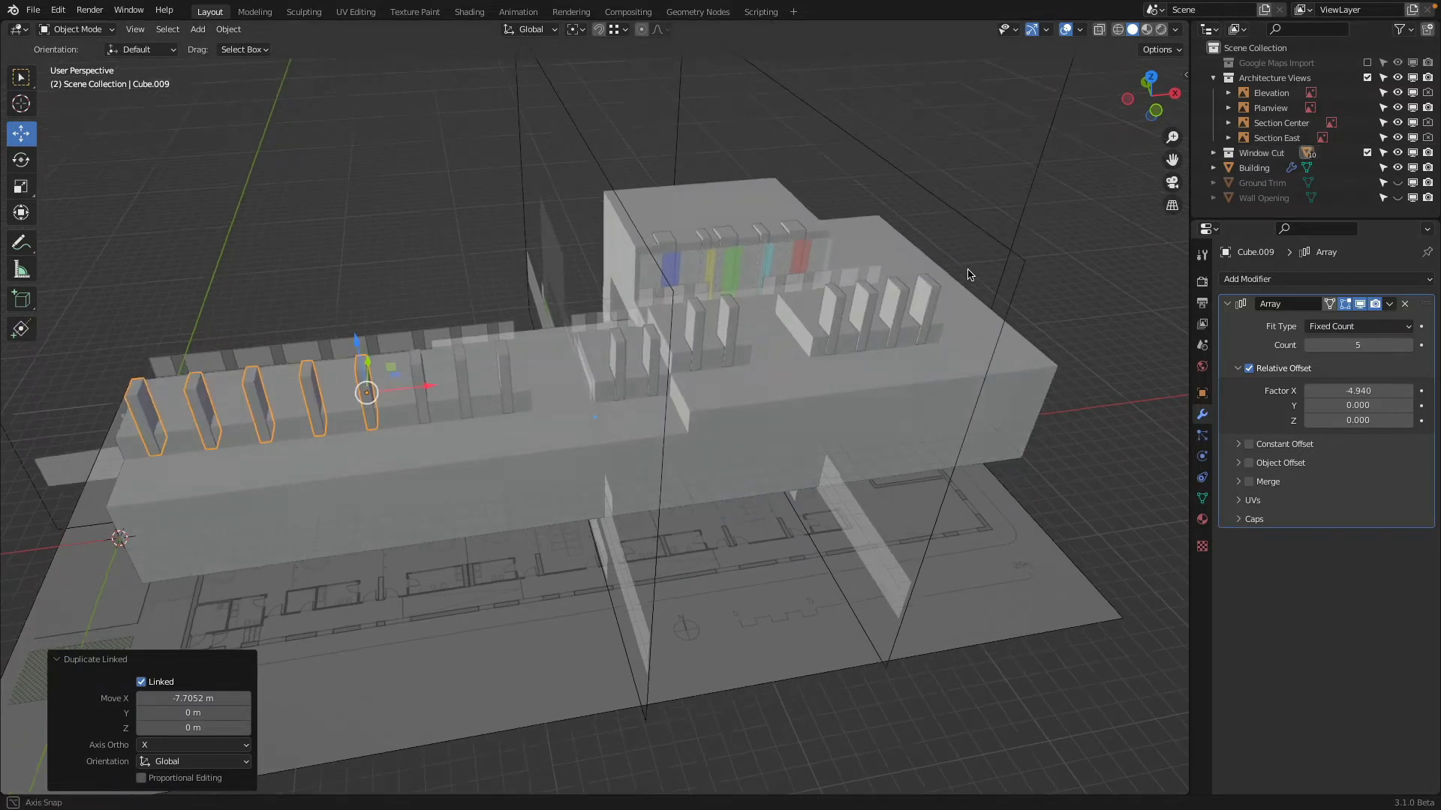
middle_click_drag(871, 217, 856, 256)
Make an independent duplicate of the single upper-block cutter beside the blue opening, moved along Y to the building's front face
left_click(815, 209)
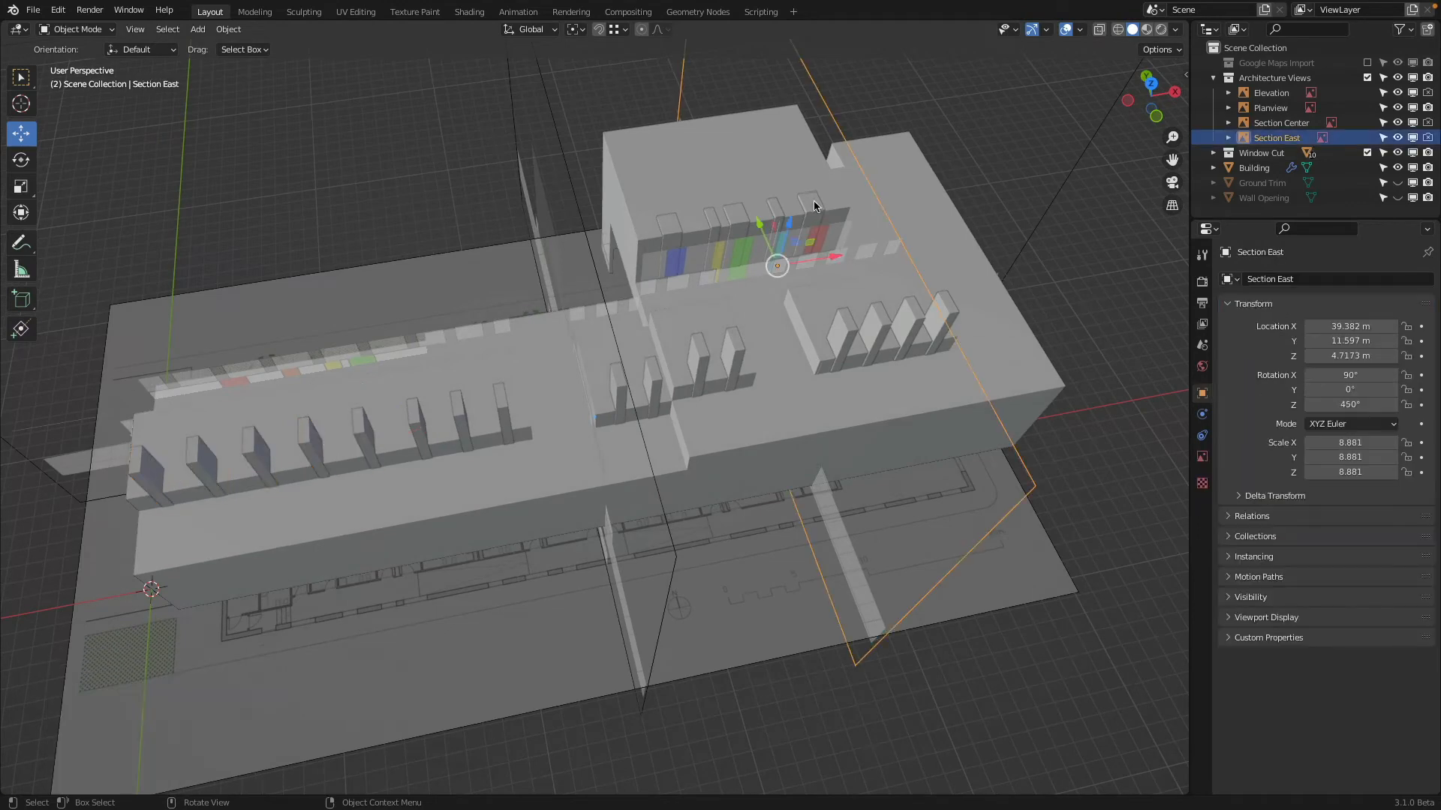
left_click(668, 229)
left_click(670, 235)
middle_click_drag(670, 235, 696, 219)
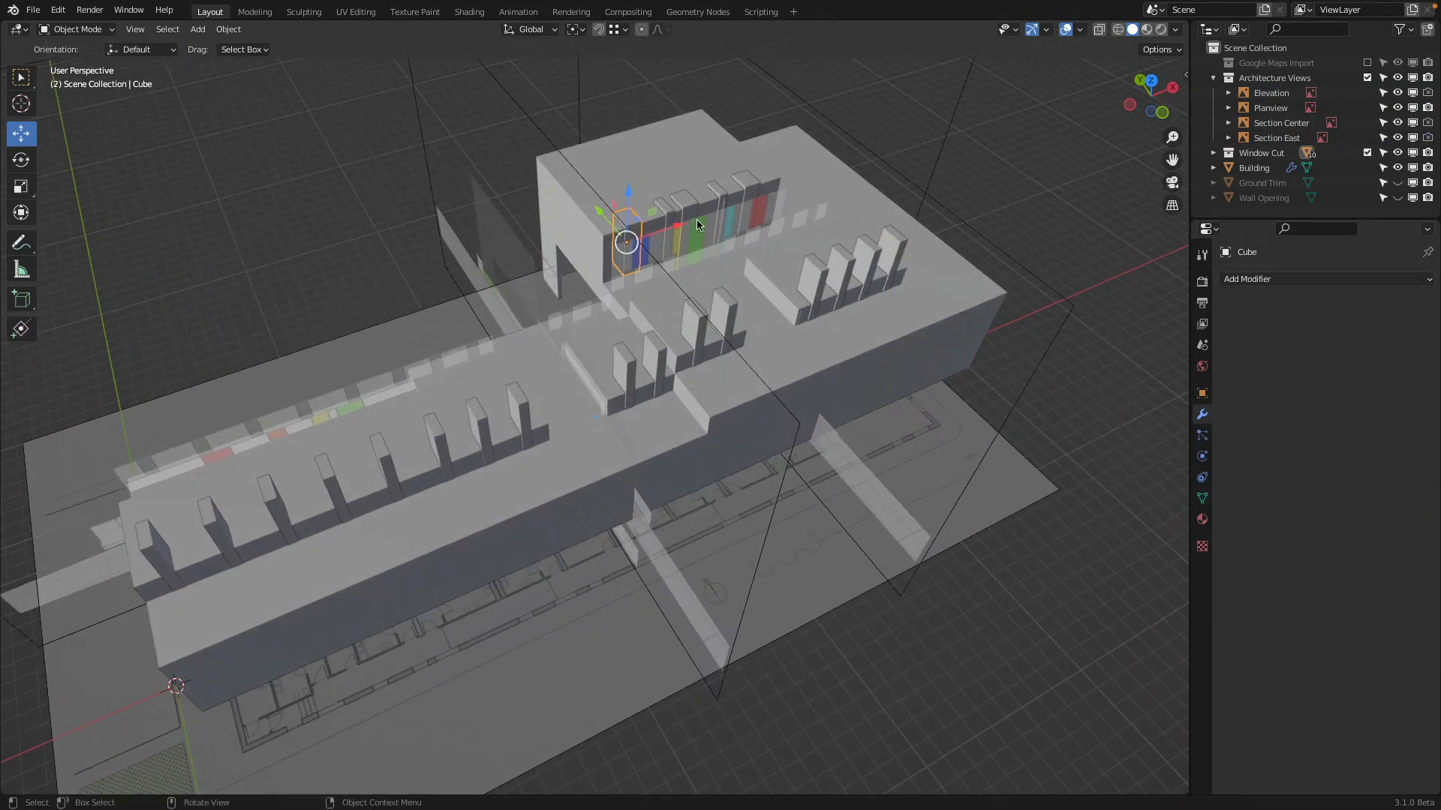
key("g")
key("y")
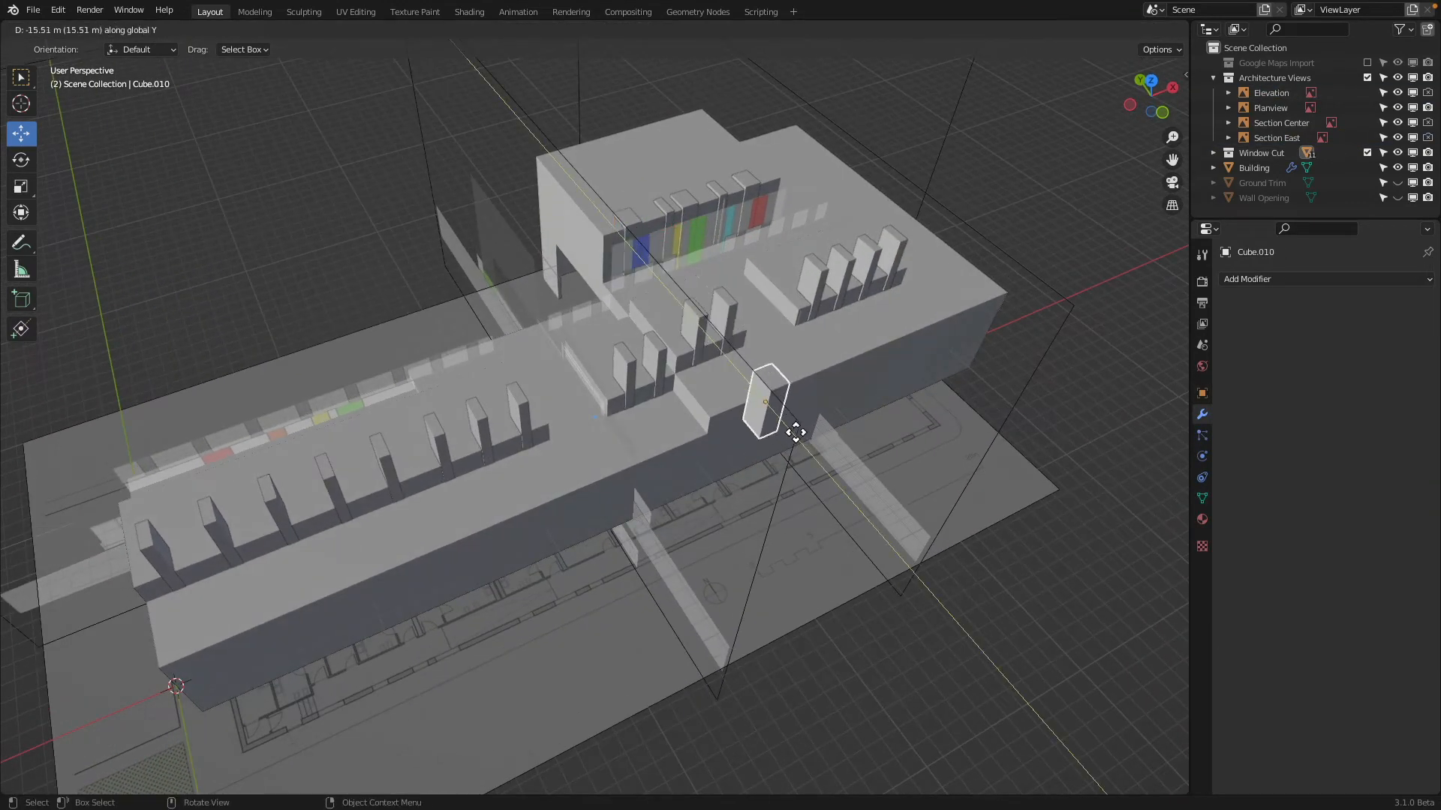
left_click(776, 417)
Lower the duplicated cutter about 2.75 m and shift it about 0.66 m along Y into the front wall
middle_click_drag(775, 417, 795, 343)
left_click_drag(749, 275, 744, 319)
scroll(781, 336, "up", 5)
middle_click_drag(781, 341, 663, 463)
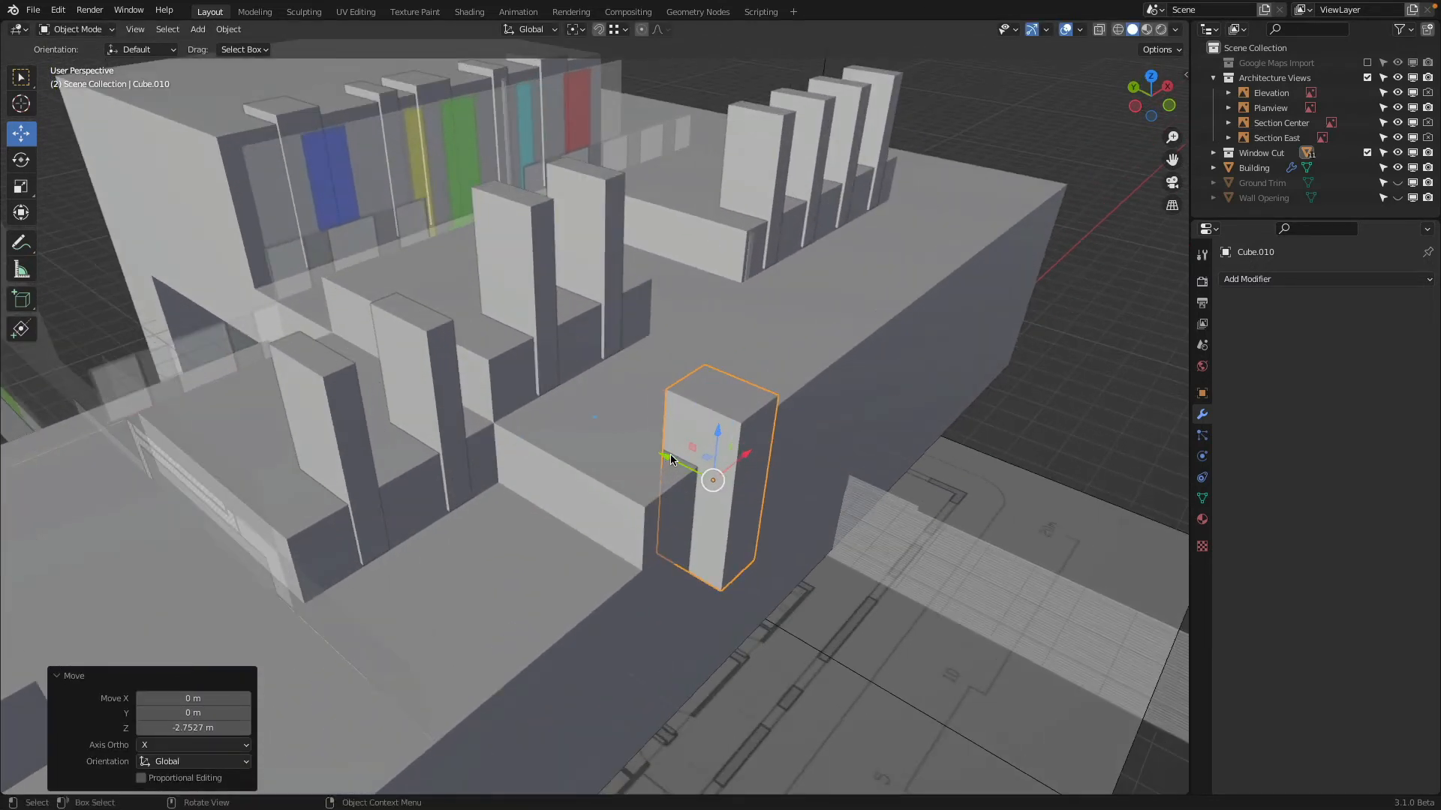
left_click_drag(672, 460, 643, 445)
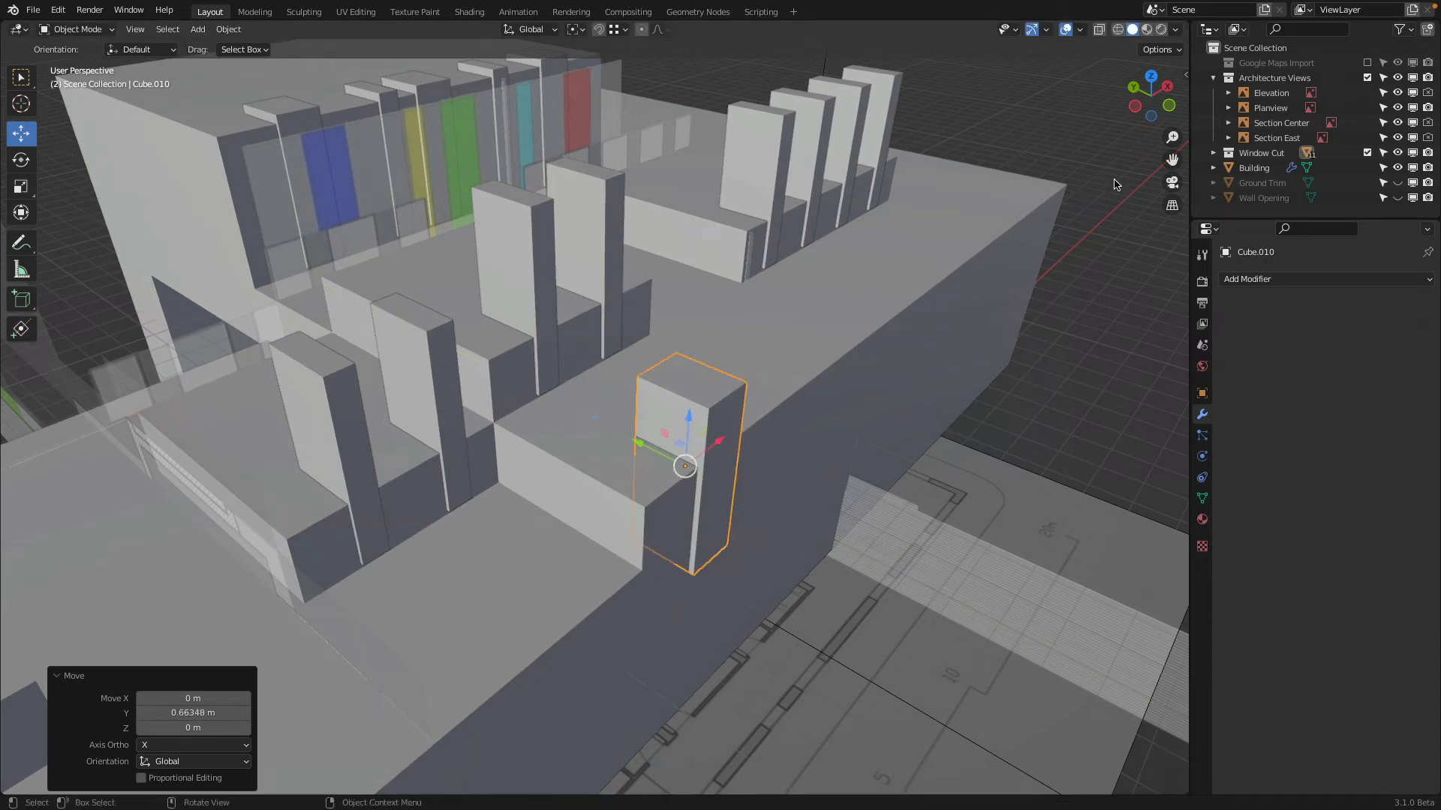
In front view, hide the Building and move the cutter about 19 m along X onto the purple window of the higher block
left_click(1169, 109)
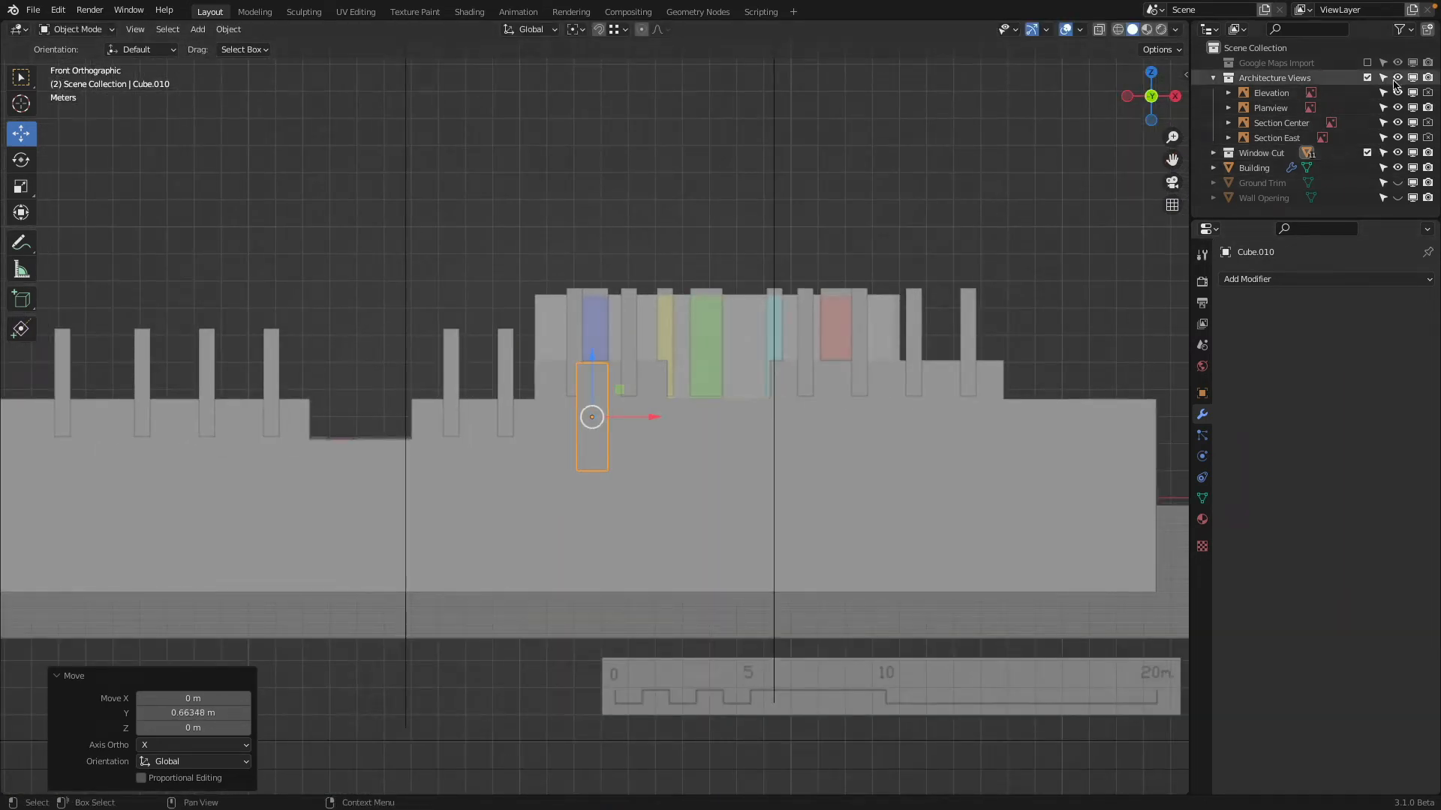
left_click(1397, 167)
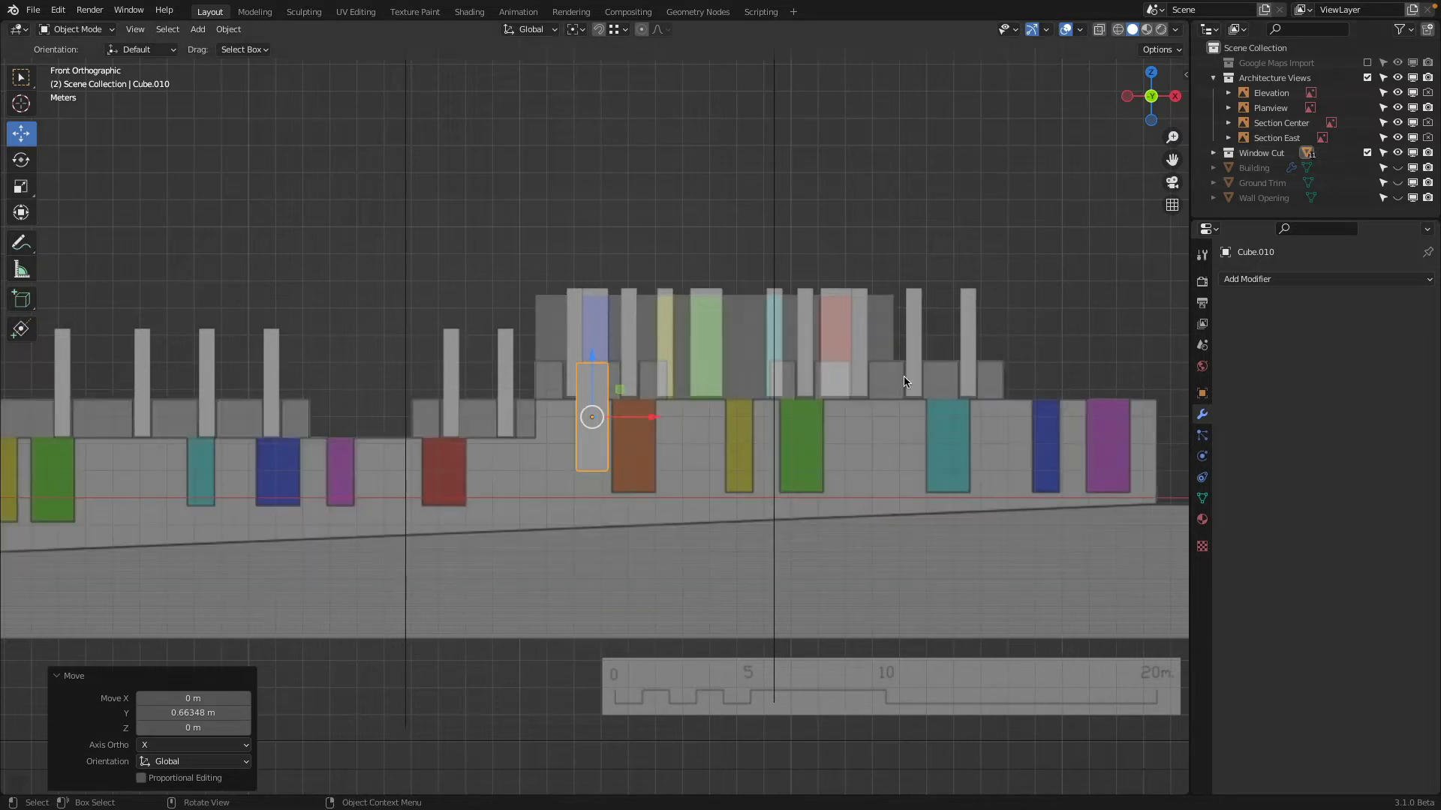
middle_click_drag(695, 432, 510, 410, "shift")
left_click_drag(406, 361, 989, 443)
key("x")
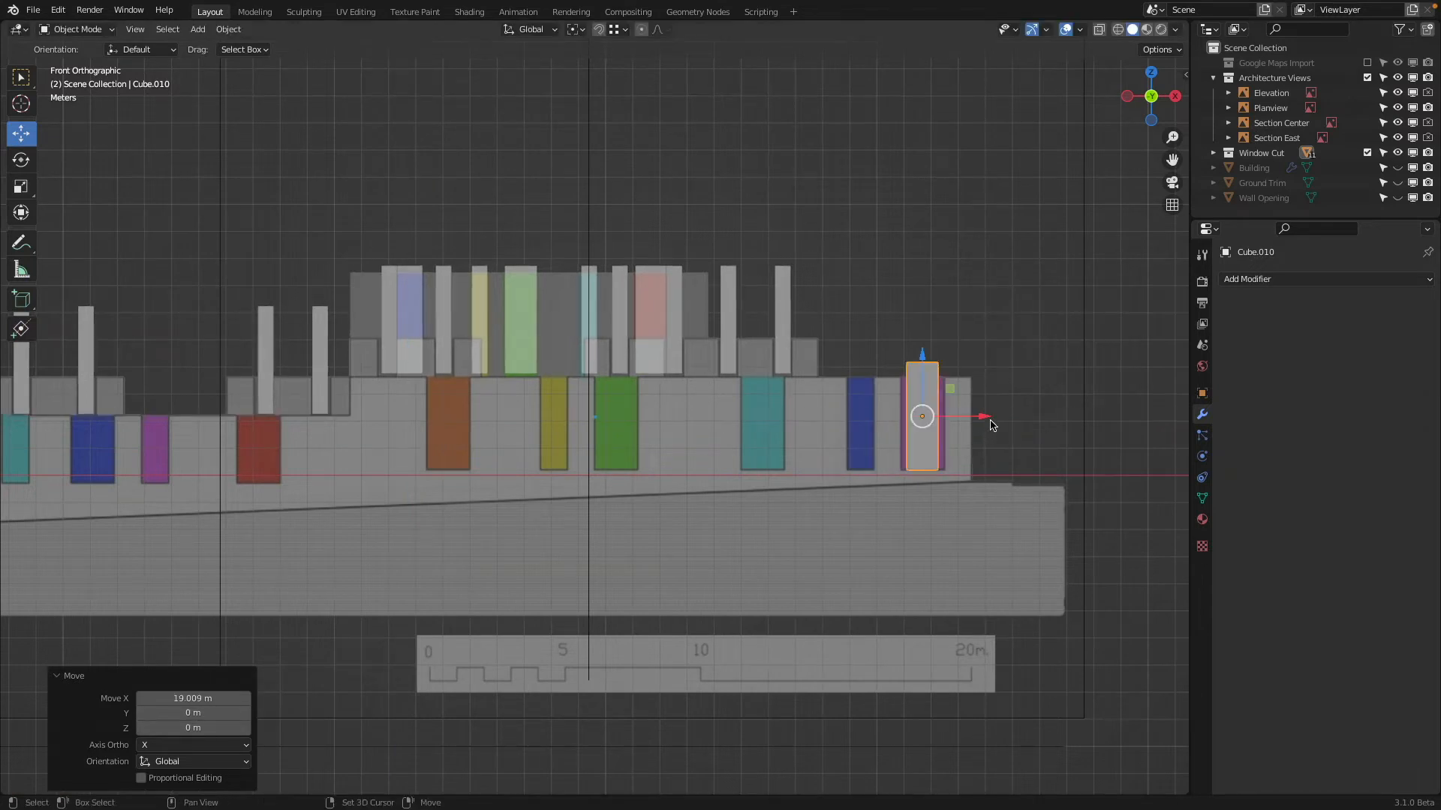
middle_click_drag(987, 422, 704, 425, "shift")
scroll(628, 412, "up", 6)
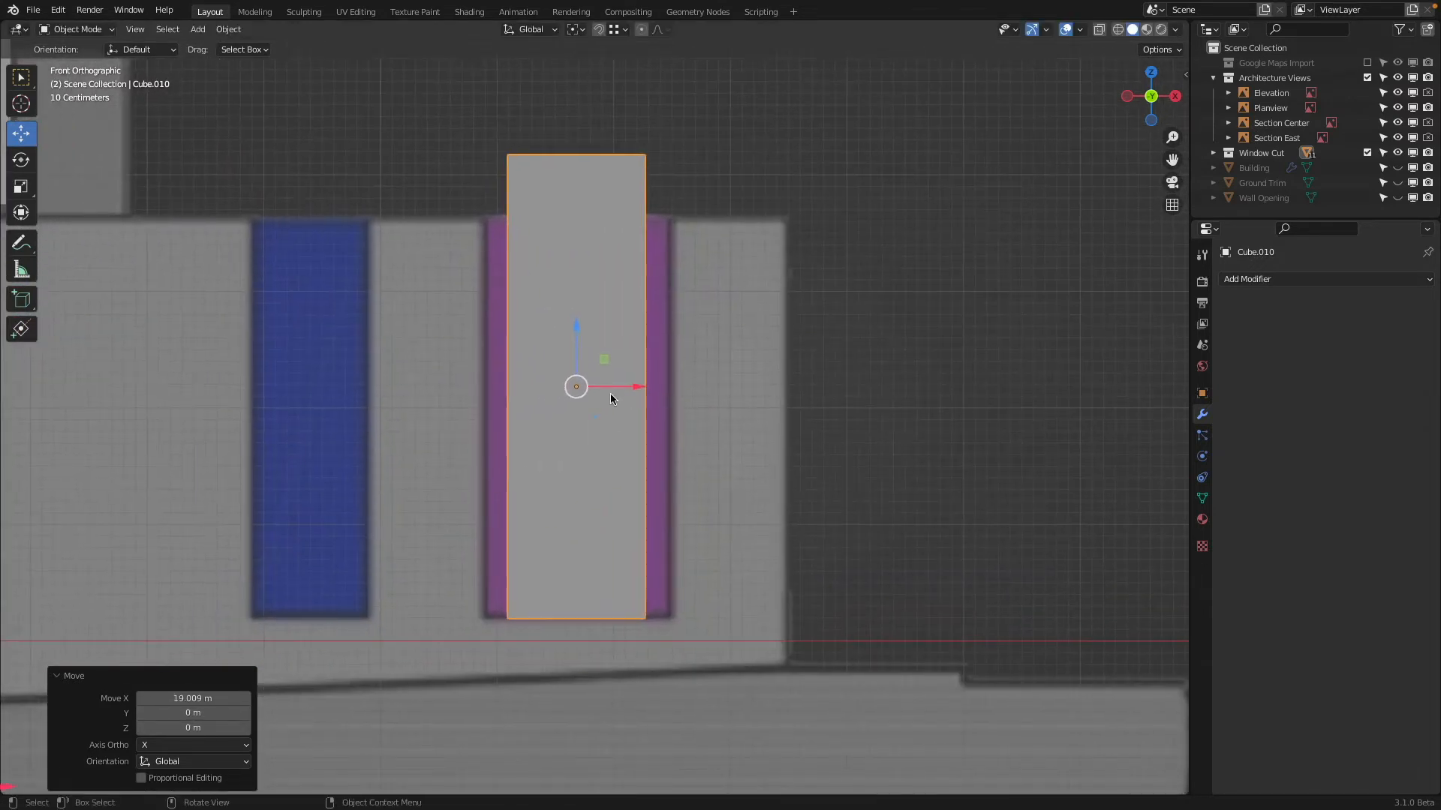
left_click_drag(638, 388, 802, 284)
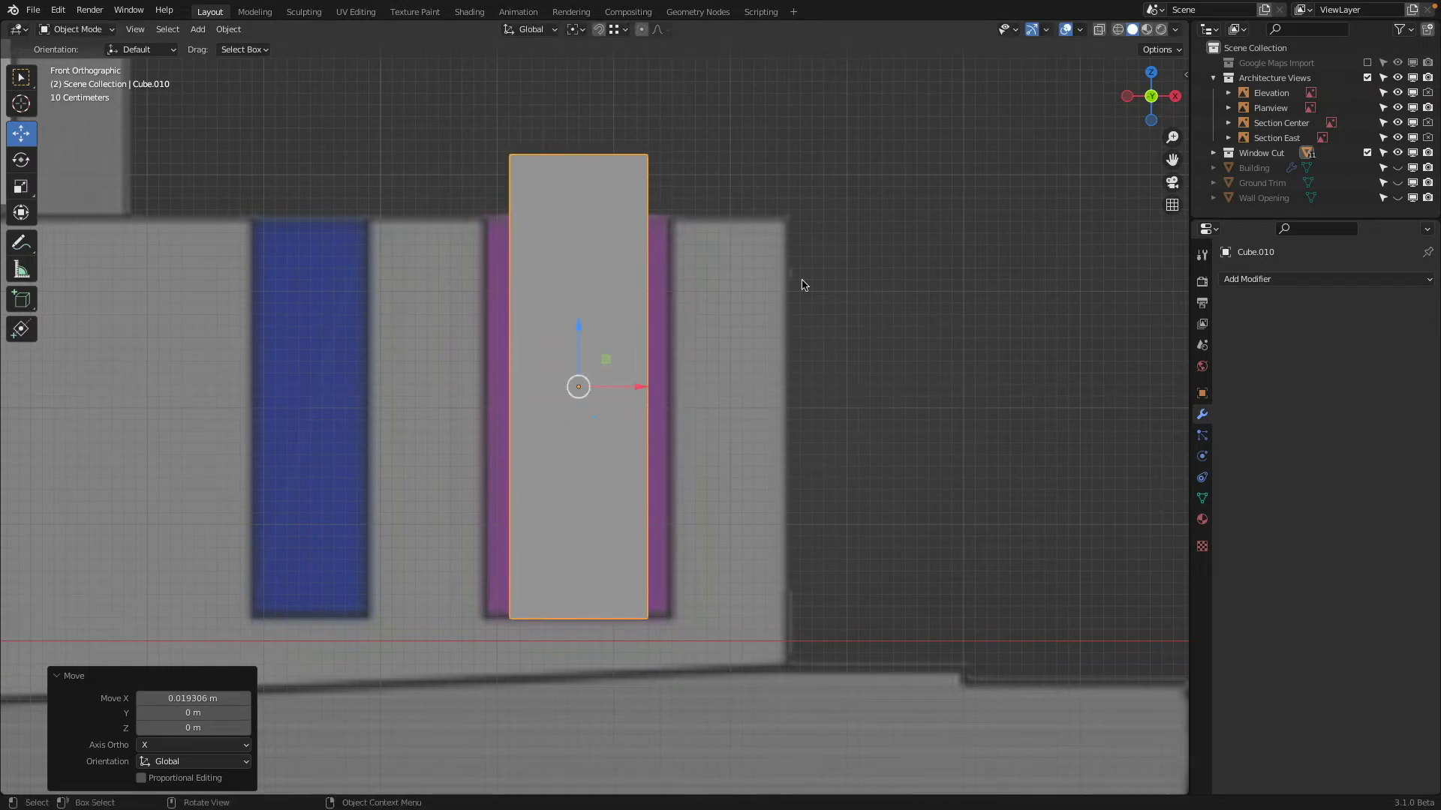
Scale the cutter's mesh by about 1.279 along X in Edit Mode to match the purple window's width
key("Tab")
key("a")
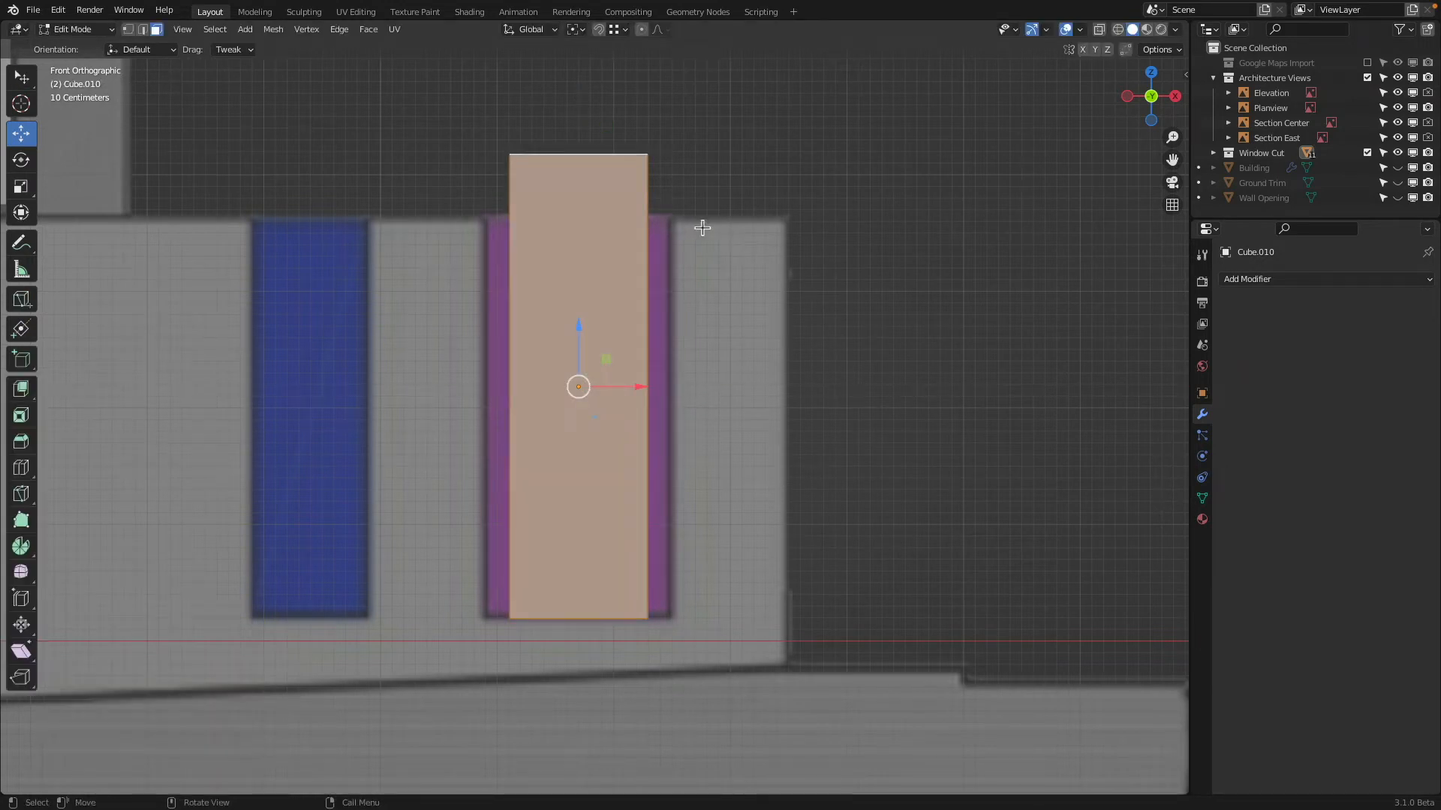
key("s")
key("x")
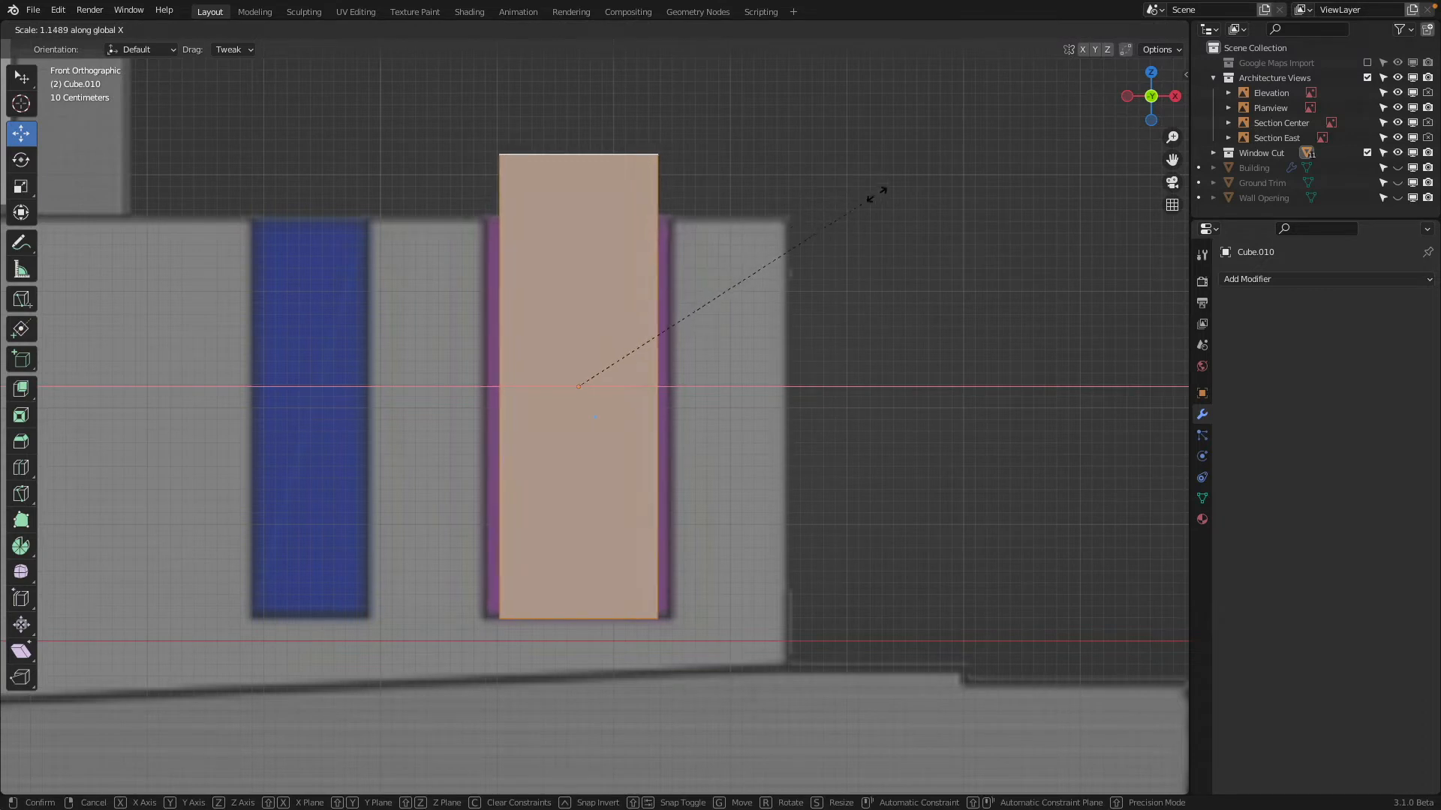
left_click(909, 169)
scroll(713, 373, "down", 3)
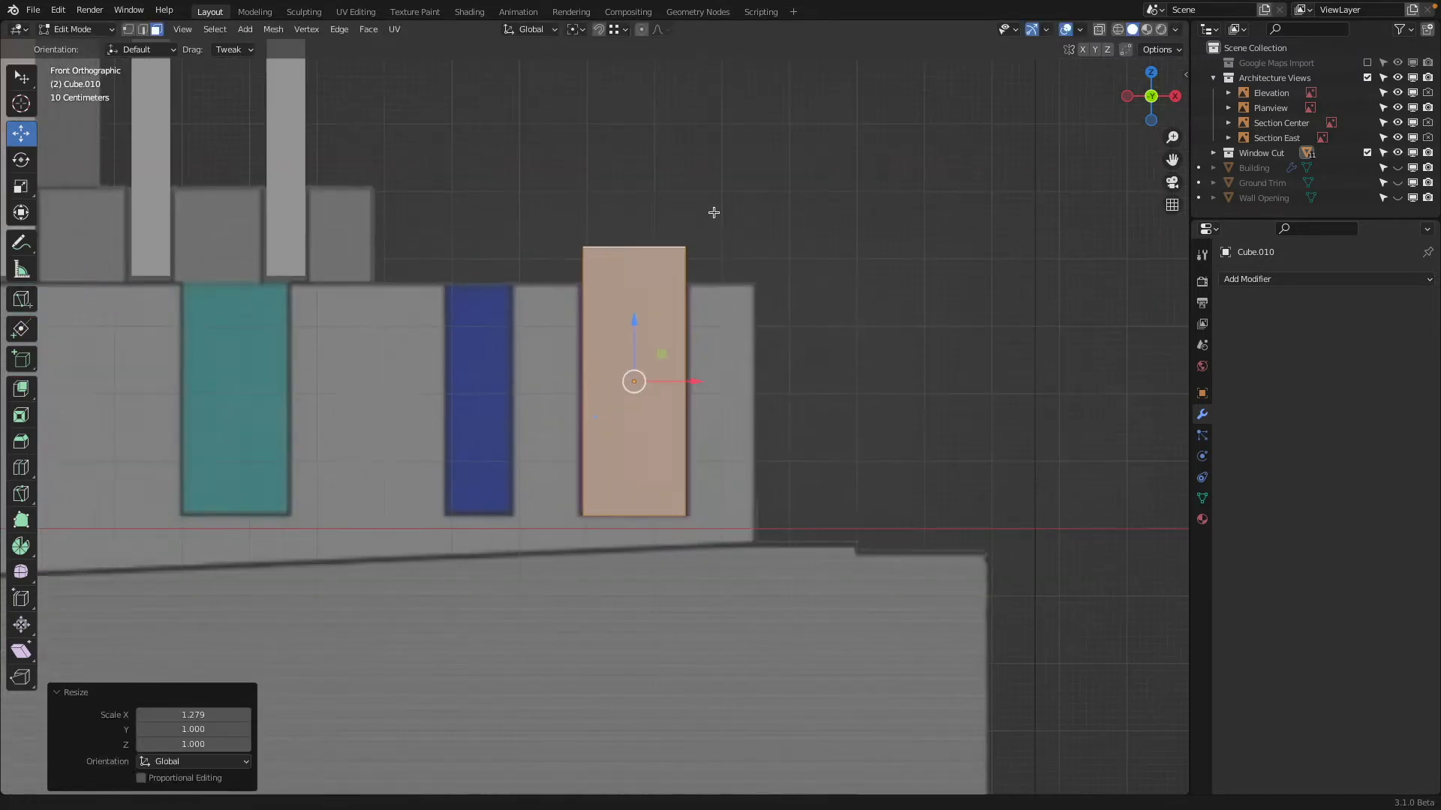
middle_click_drag(714, 212, 887, 182, "shift")
key("Tab")
Add an Array modifier to the cutter with count 2 and relative X offset -3.9 to reach the teal window
scroll(886, 182, "down", 3)
middle_click_drag(980, 114, 1054, 195, "shift")
left_click(1320, 275)
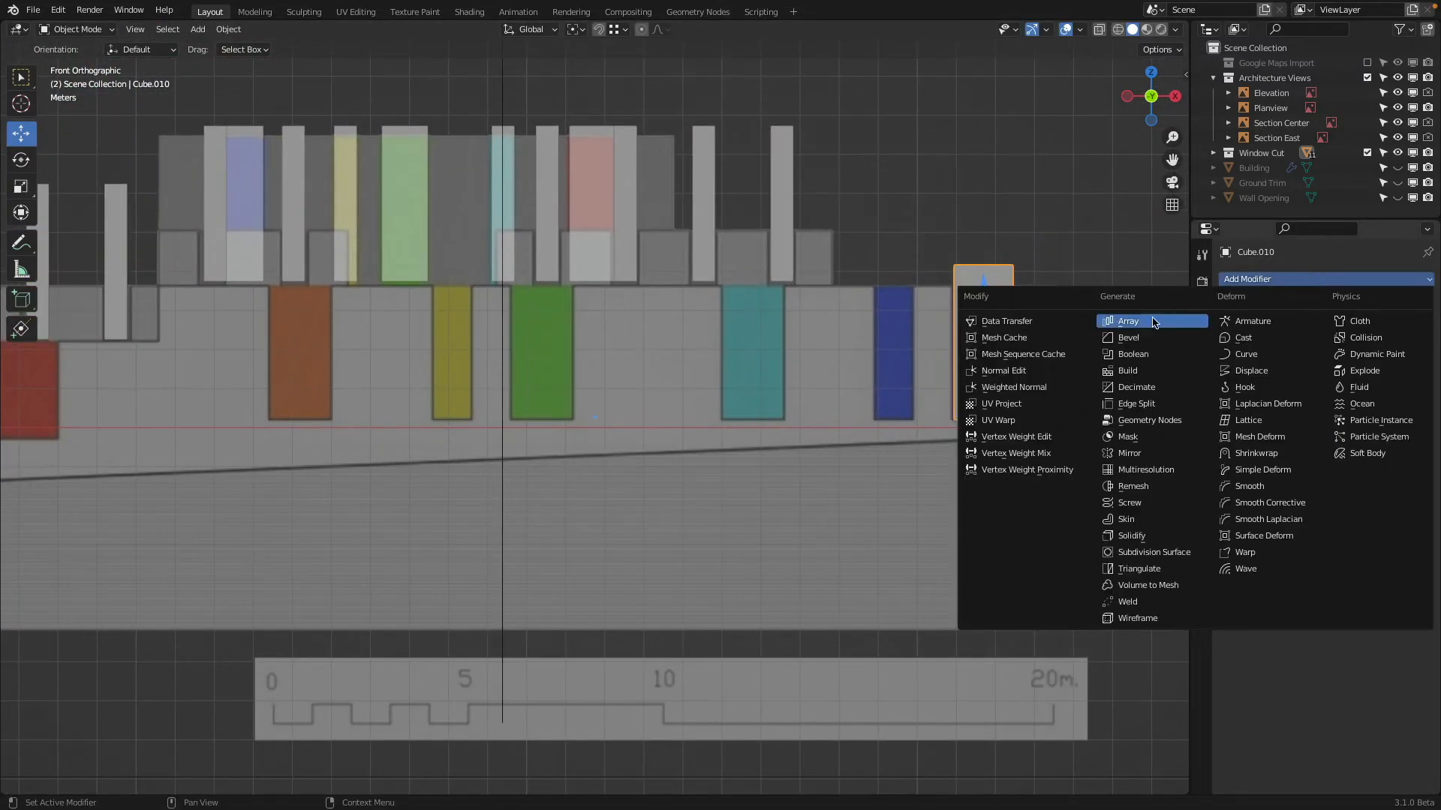
left_click(1127, 322)
left_click_drag(1353, 383, 1174, 383)
left_click(1411, 345)
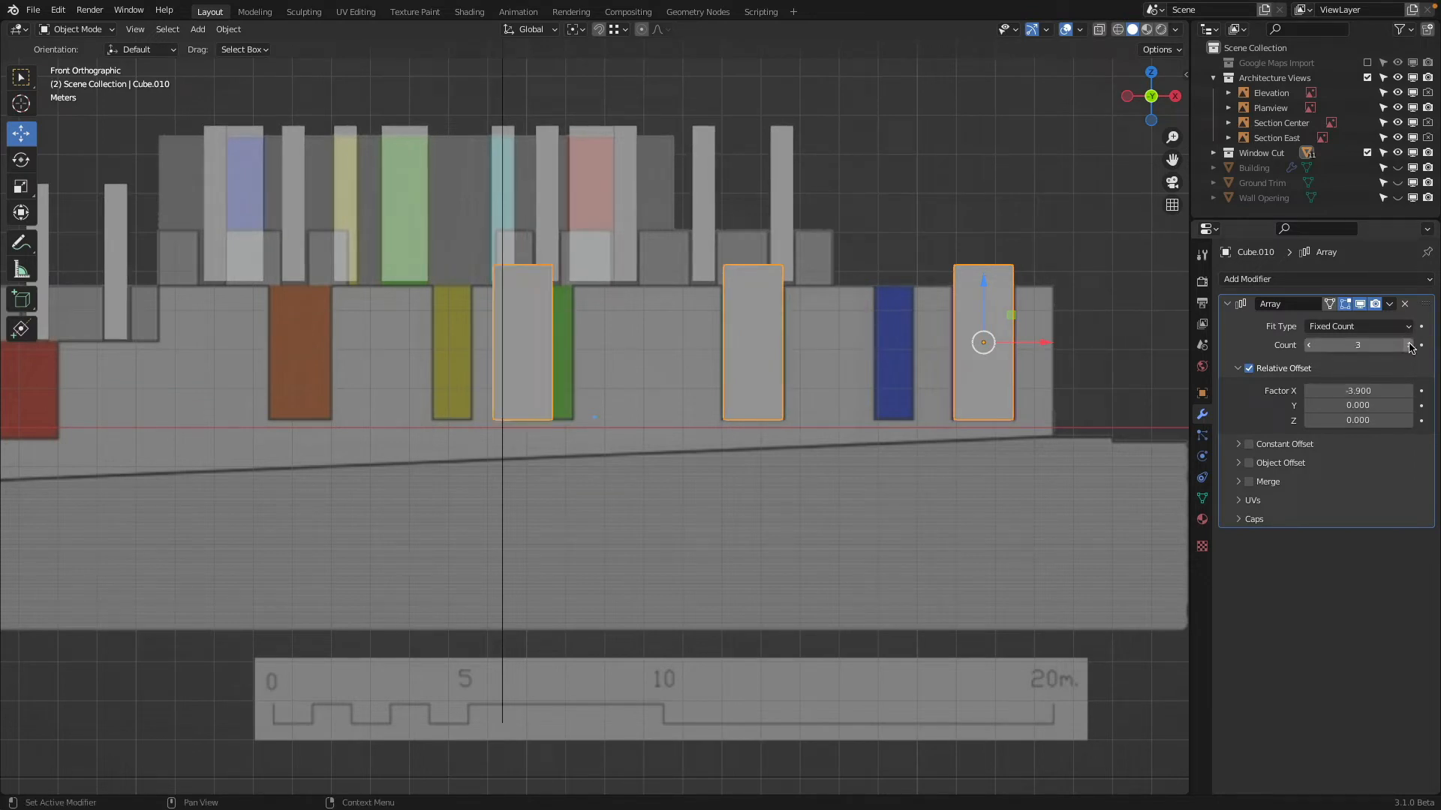
left_click(1309, 345)
Make a linked duplicate of the array about -11.3 m along X onto the green window, with relative X offset -4.09 for the orange one
middle_click_drag(887, 333, 1018, 340, "shift")
key("shift+d")
key("x")
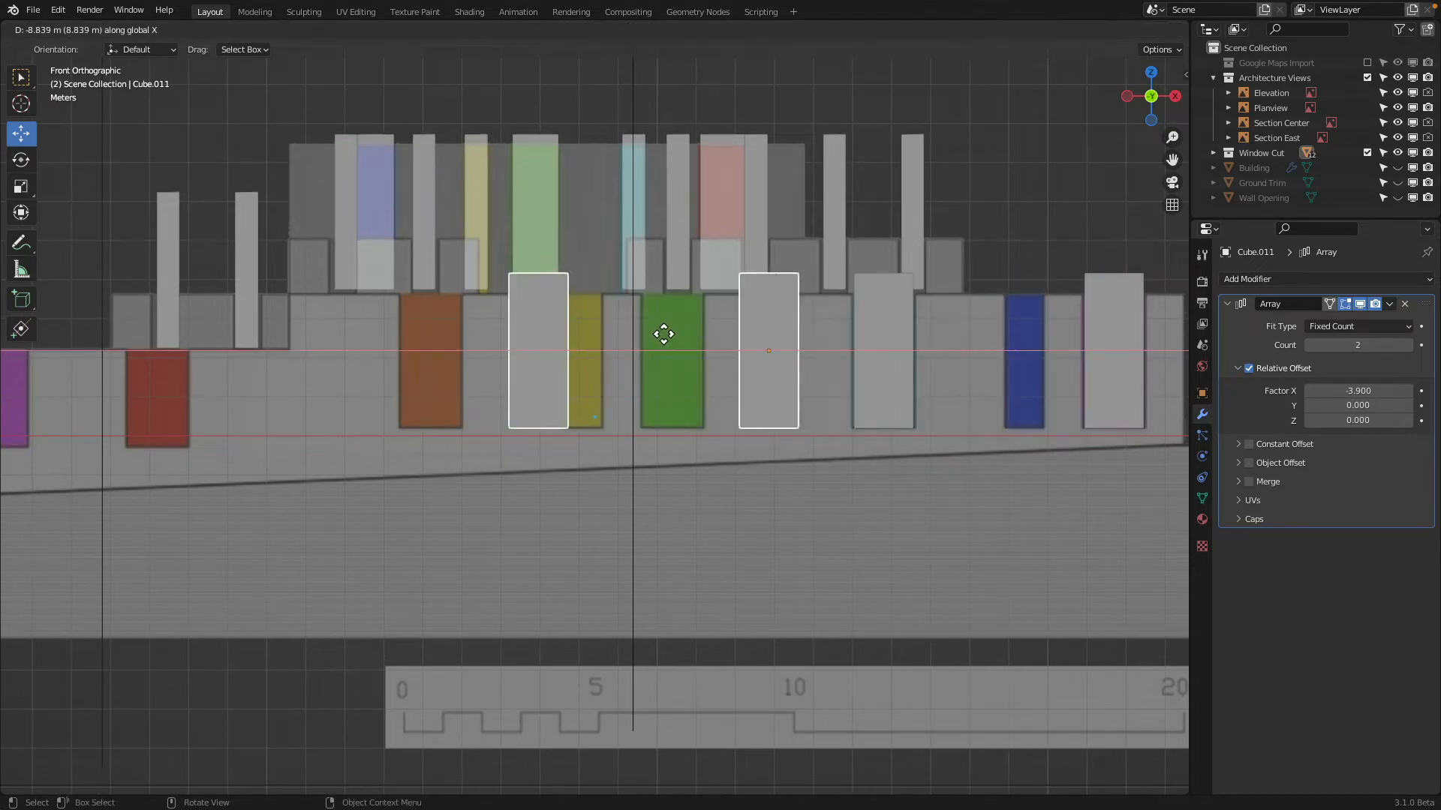
left_click(579, 328)
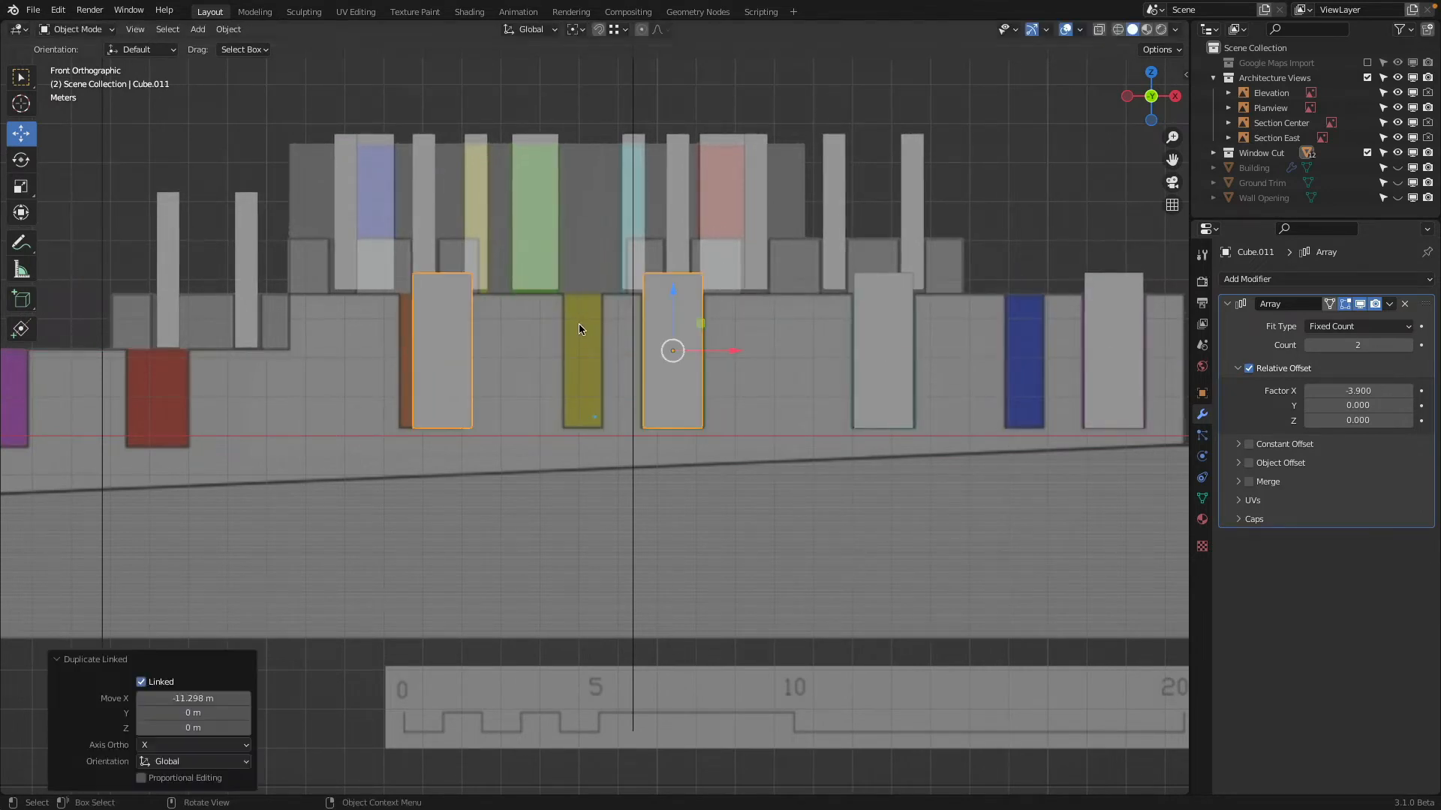
left_click_drag(1351, 391, 1327, 390)
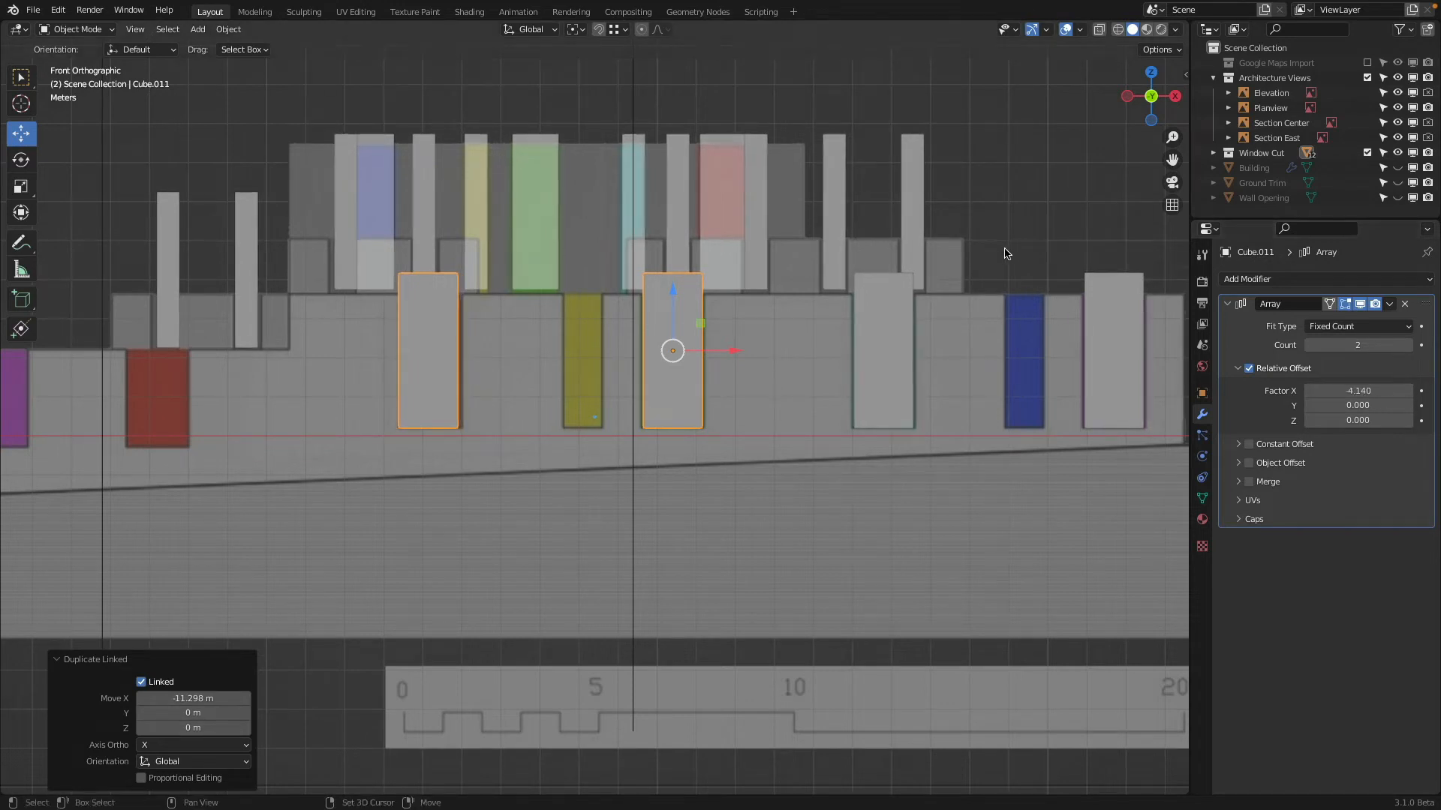
middle_click_drag(1048, 354, 910, 347, "shift")
left_click_drag(1327, 391, 1362, 391)
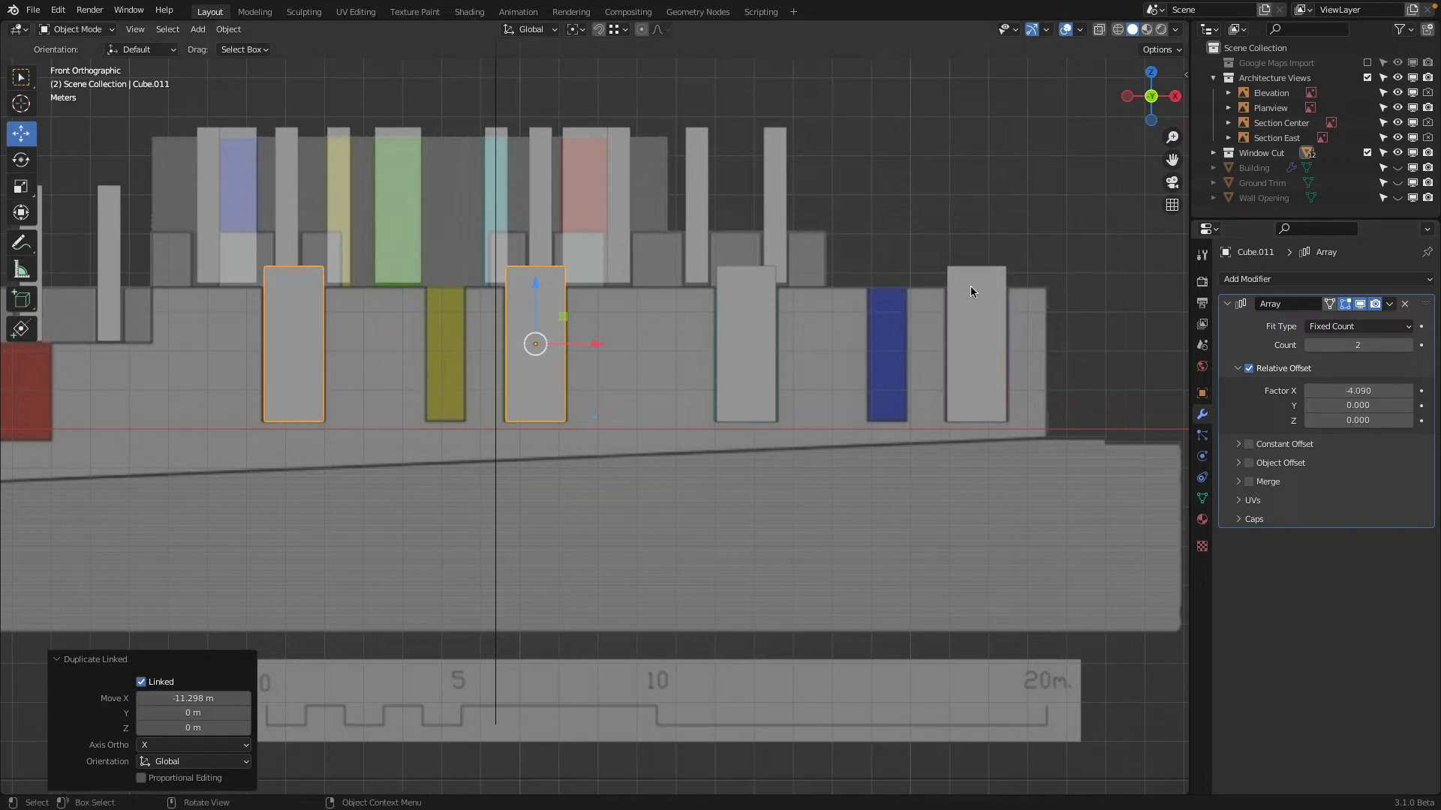
Make an independent duplicate of the purple and teal windows' cutter array and move it along X onto the narrow blue window
left_click(971, 283)
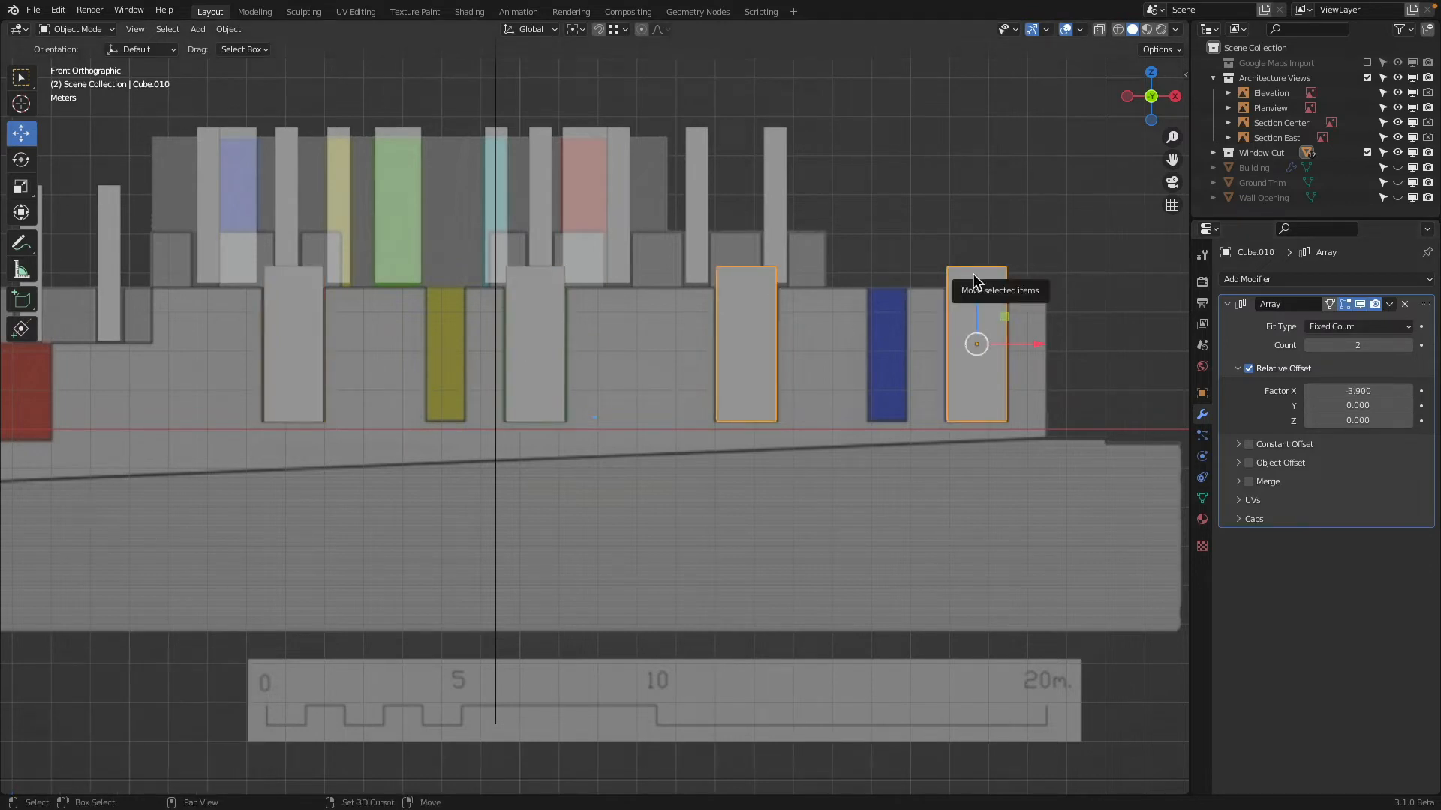
key("alt+d")
key("x")
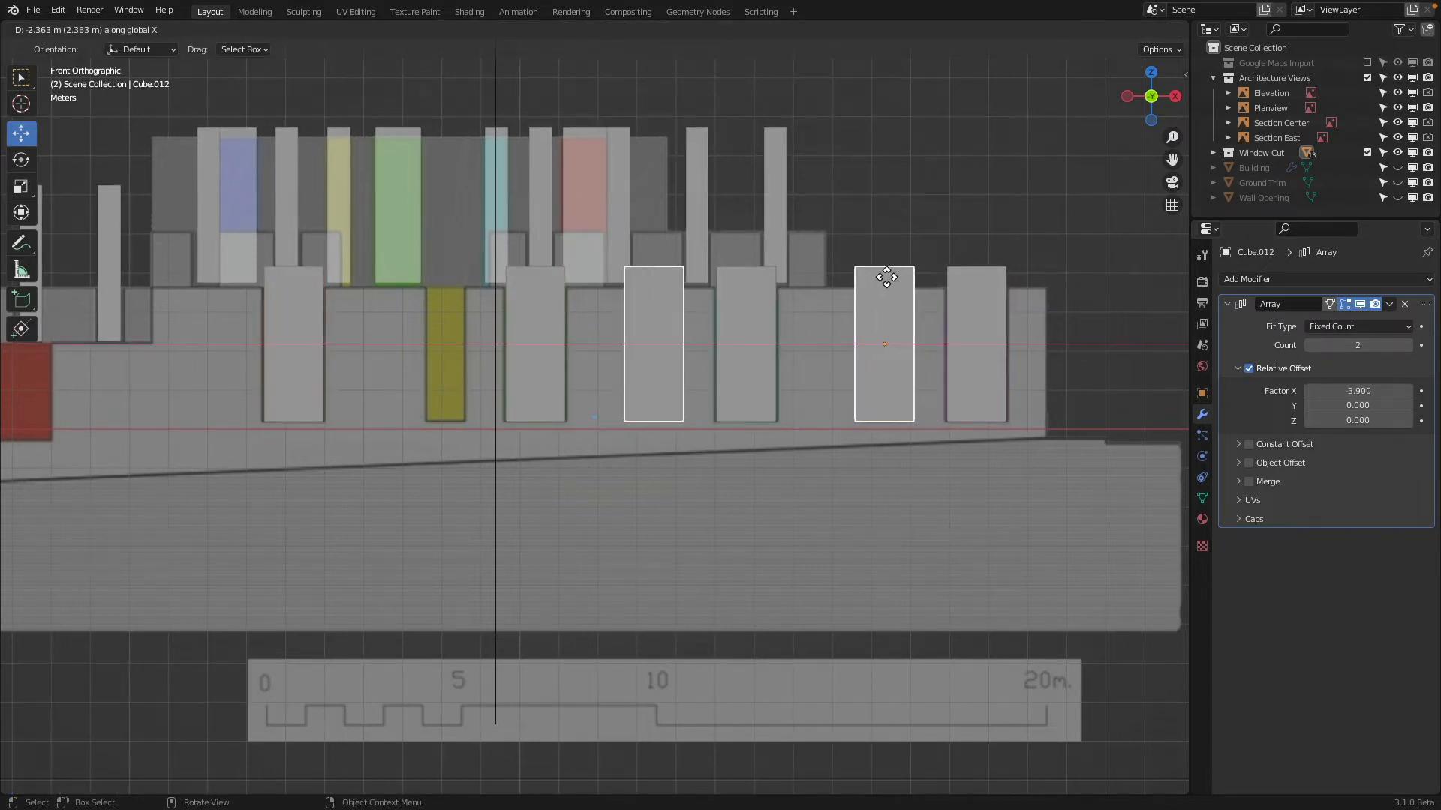
left_click(882, 337)
key("Tab")
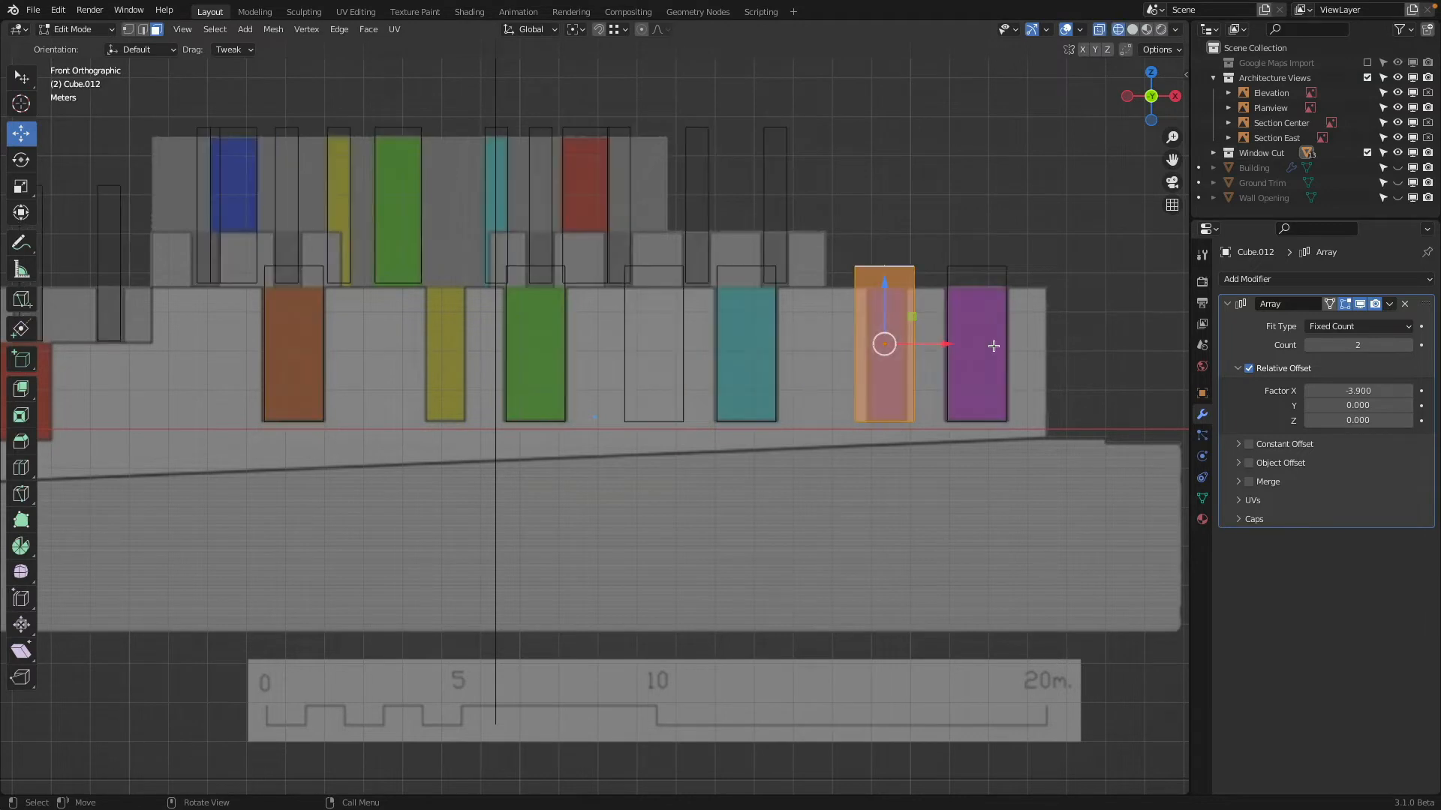
key("Tab")
left_click_drag(949, 345, 950, 344)
Scale the new cutter's mesh by about 0.732 along X and set its array's relative X offset to -10.16 to reach the yellow window
key("Tab")
key("s")
key("x")
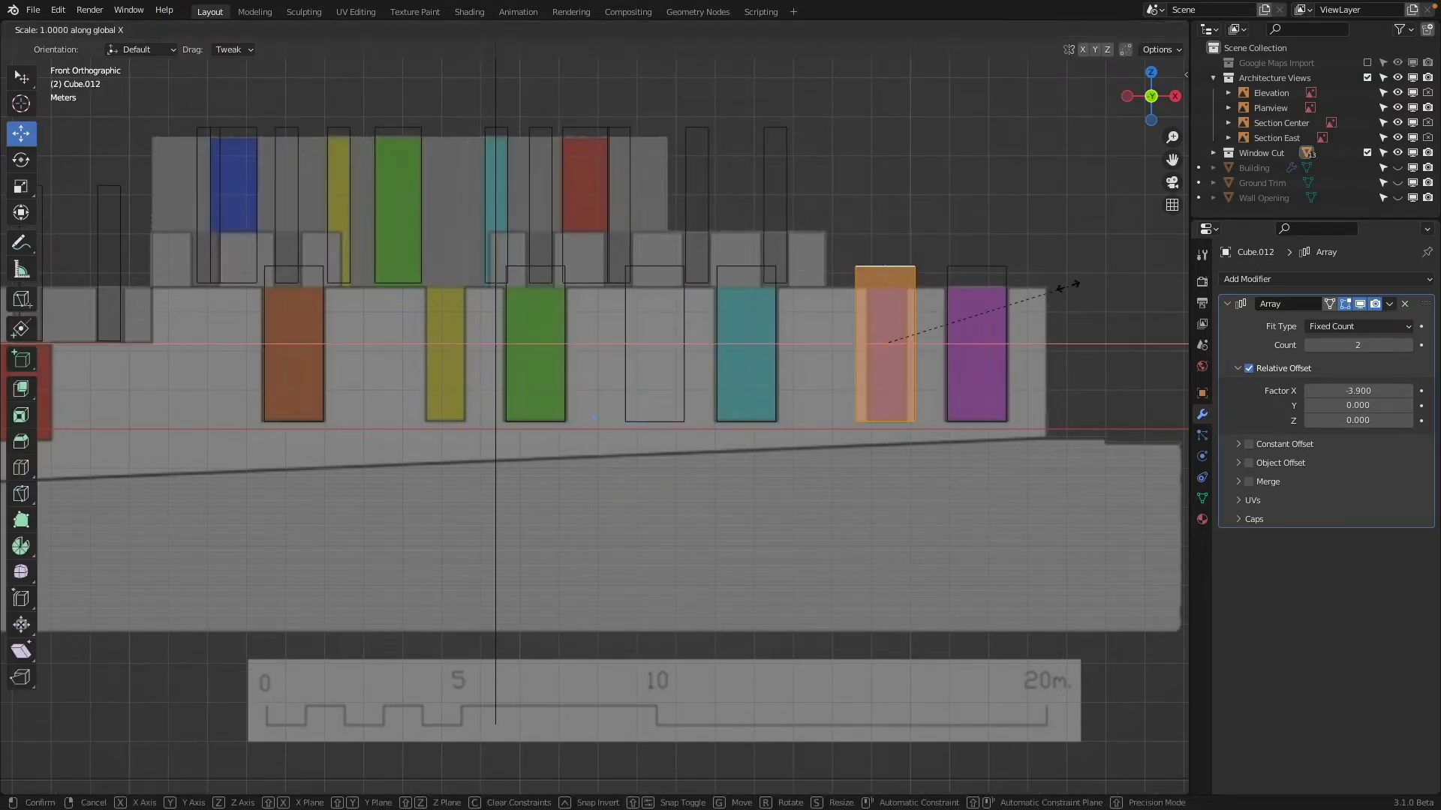
left_click(1021, 295)
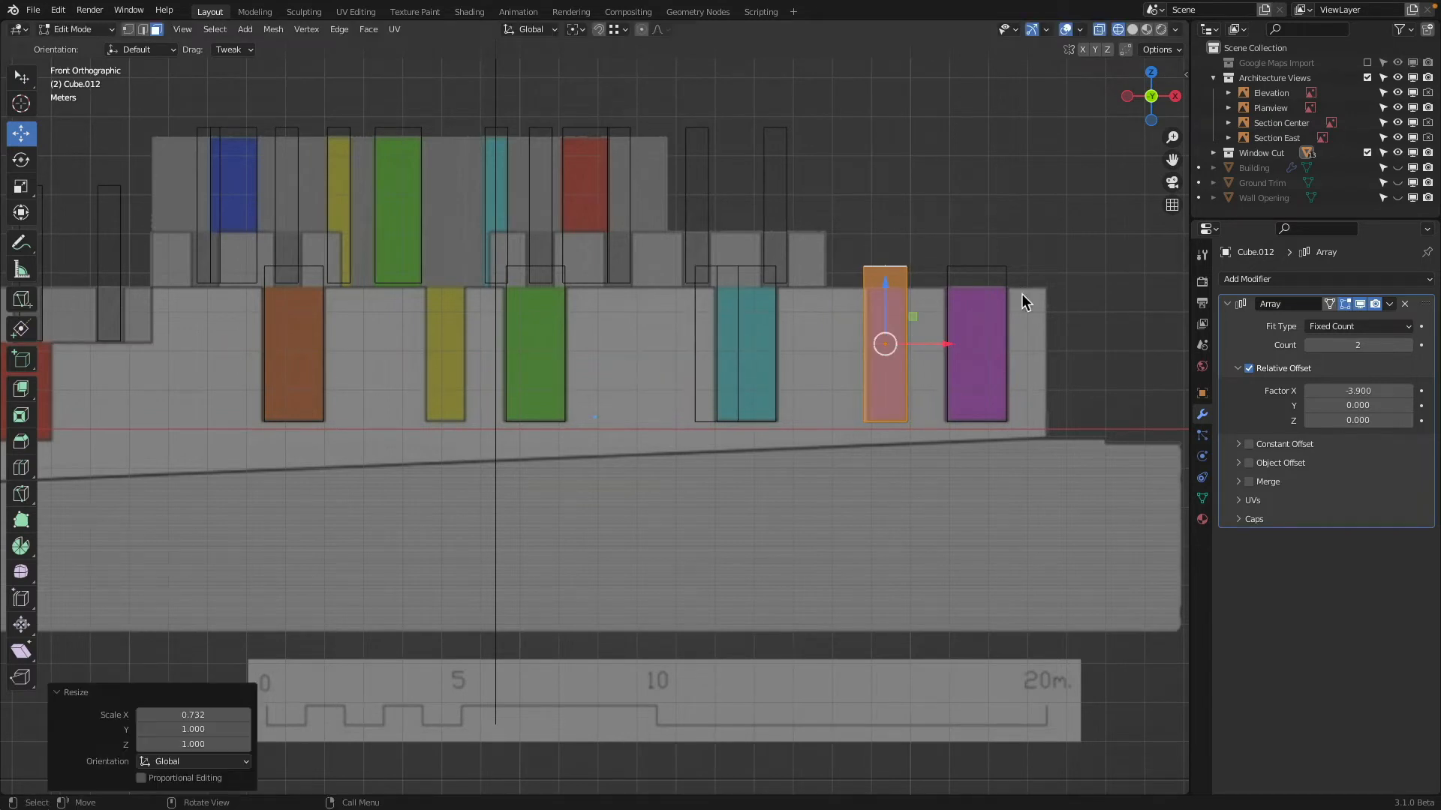
key("Tab")
mouse_move(1313, 390)
left_mouse_down()
mouse_move(1334, 390)
mouse_move(1296, 390)
left_mouse_up()
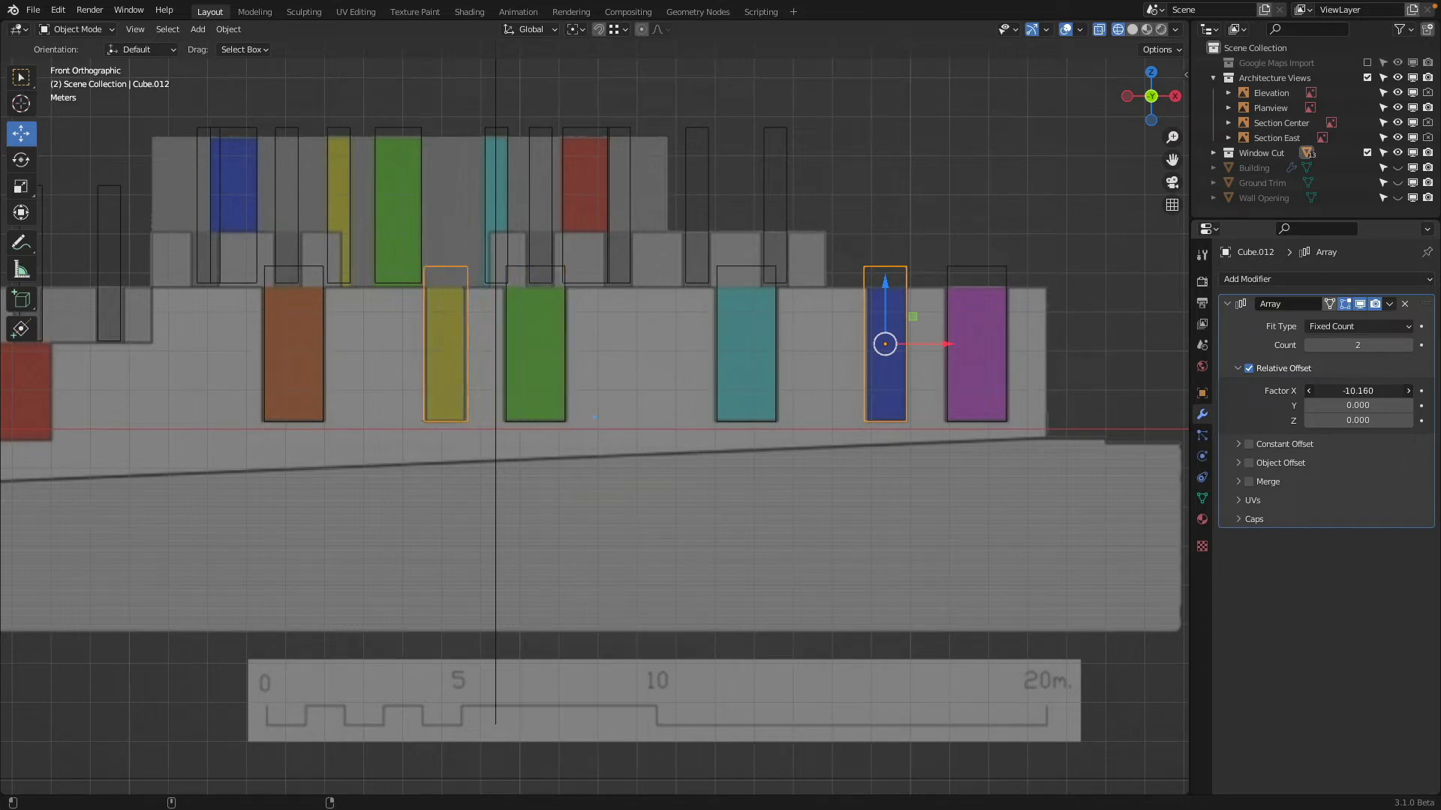
Make a linked duplicate of the orange-green and yellow-blue window arrays, moved about -25.97 m along X and -0.43 m along Z onto the long block
scroll(584, 345, "down", 3)
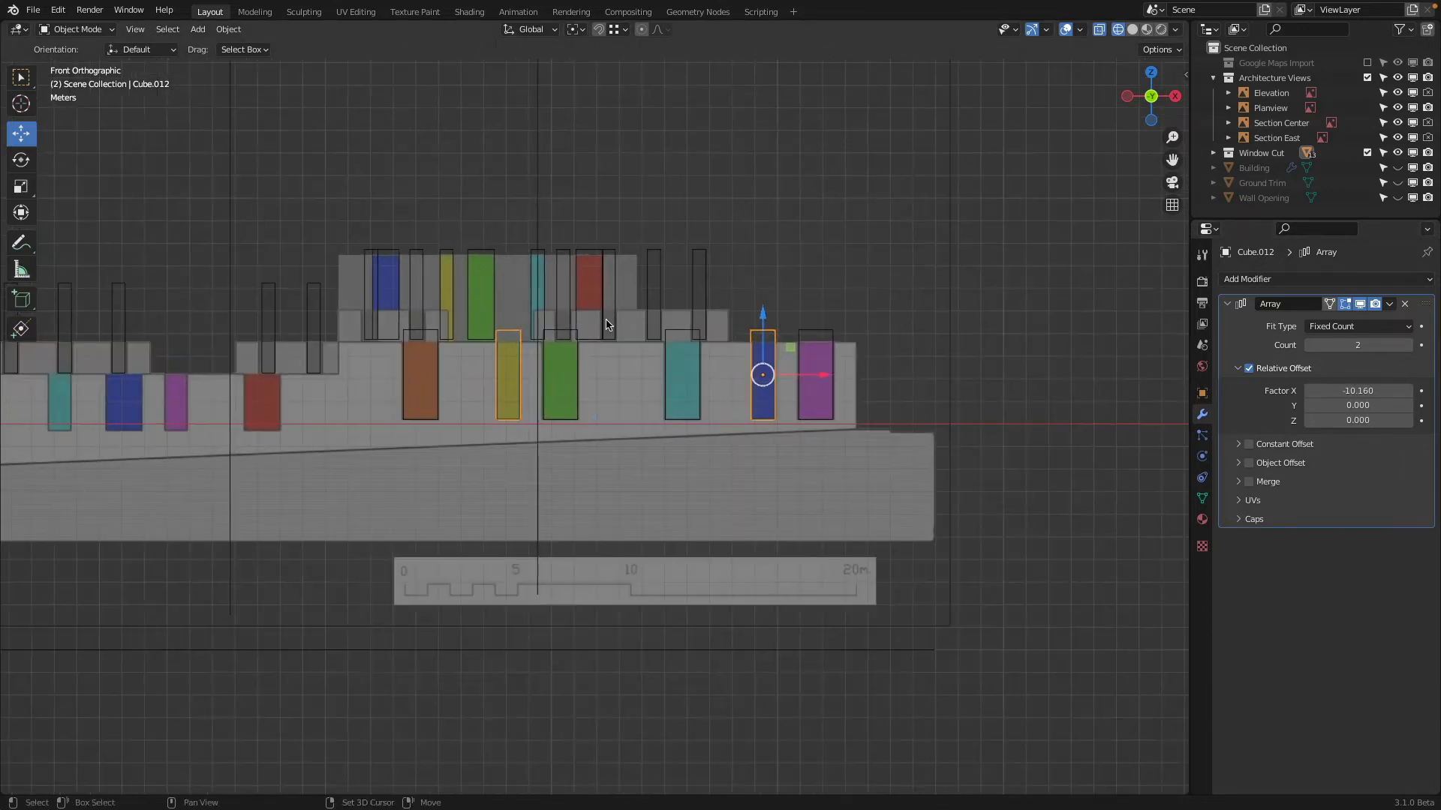
scroll(1033, 312, "up", 2)
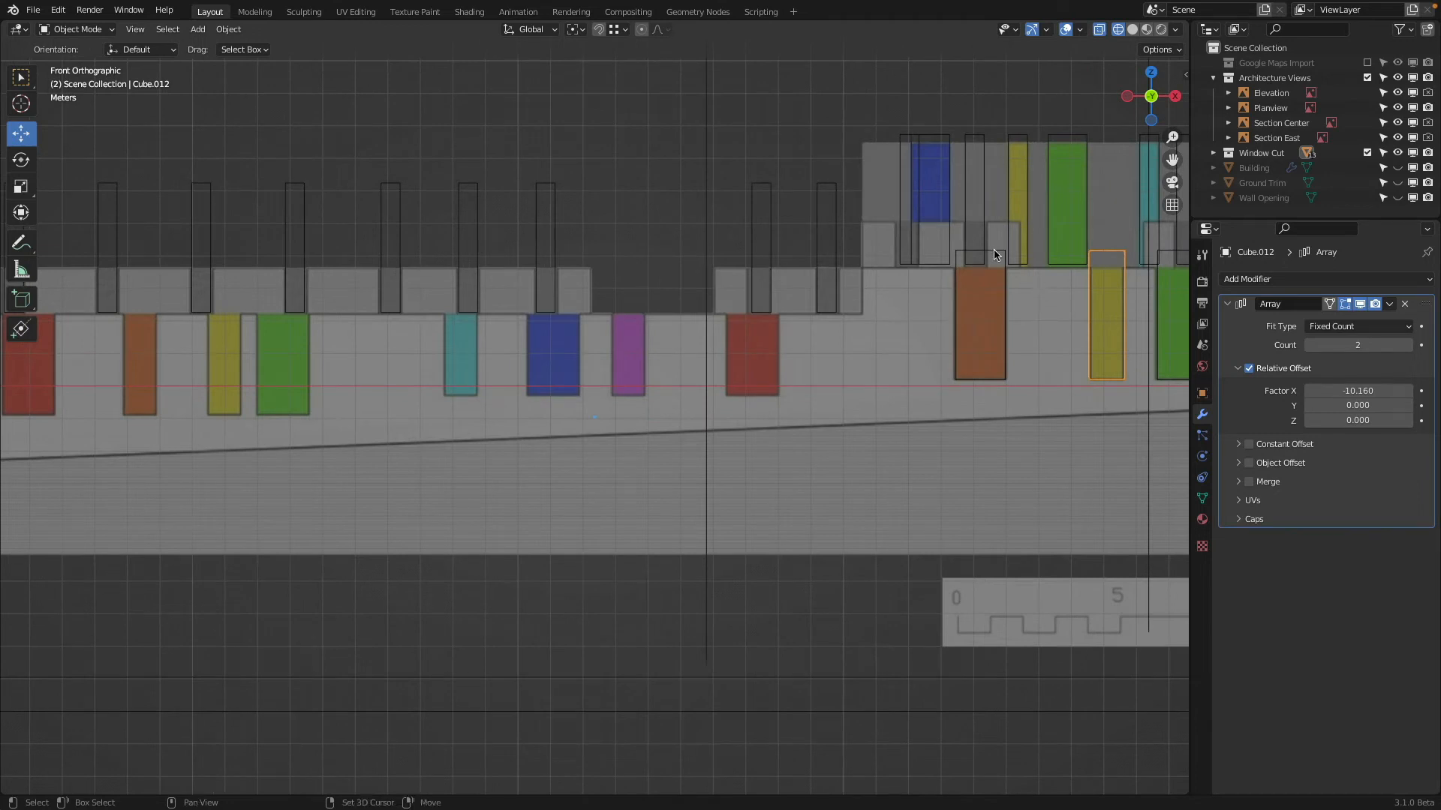
left_click(994, 255)
left_click(1108, 258)
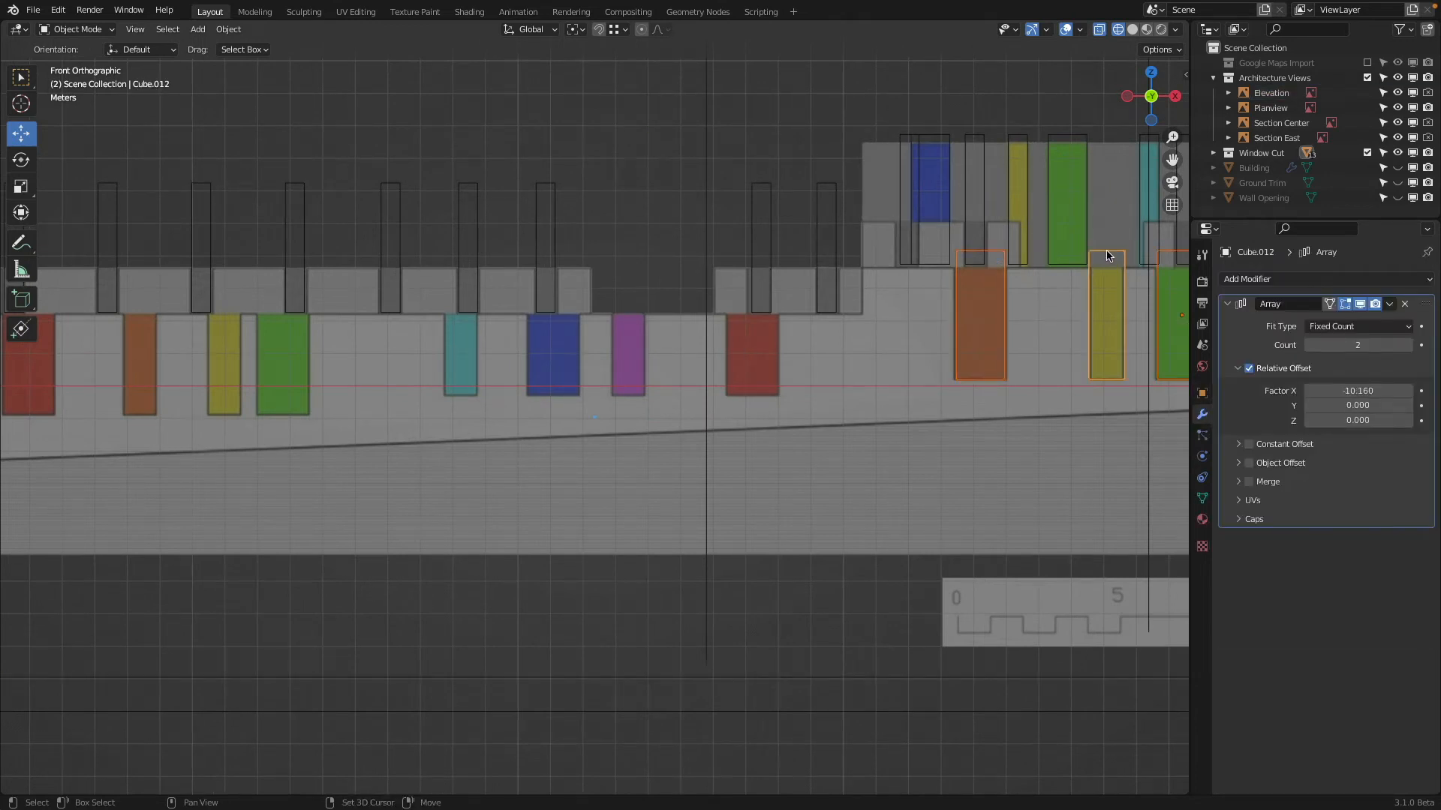
scroll(1108, 263, "down", 4)
scroll(1069, 355, "up", 3)
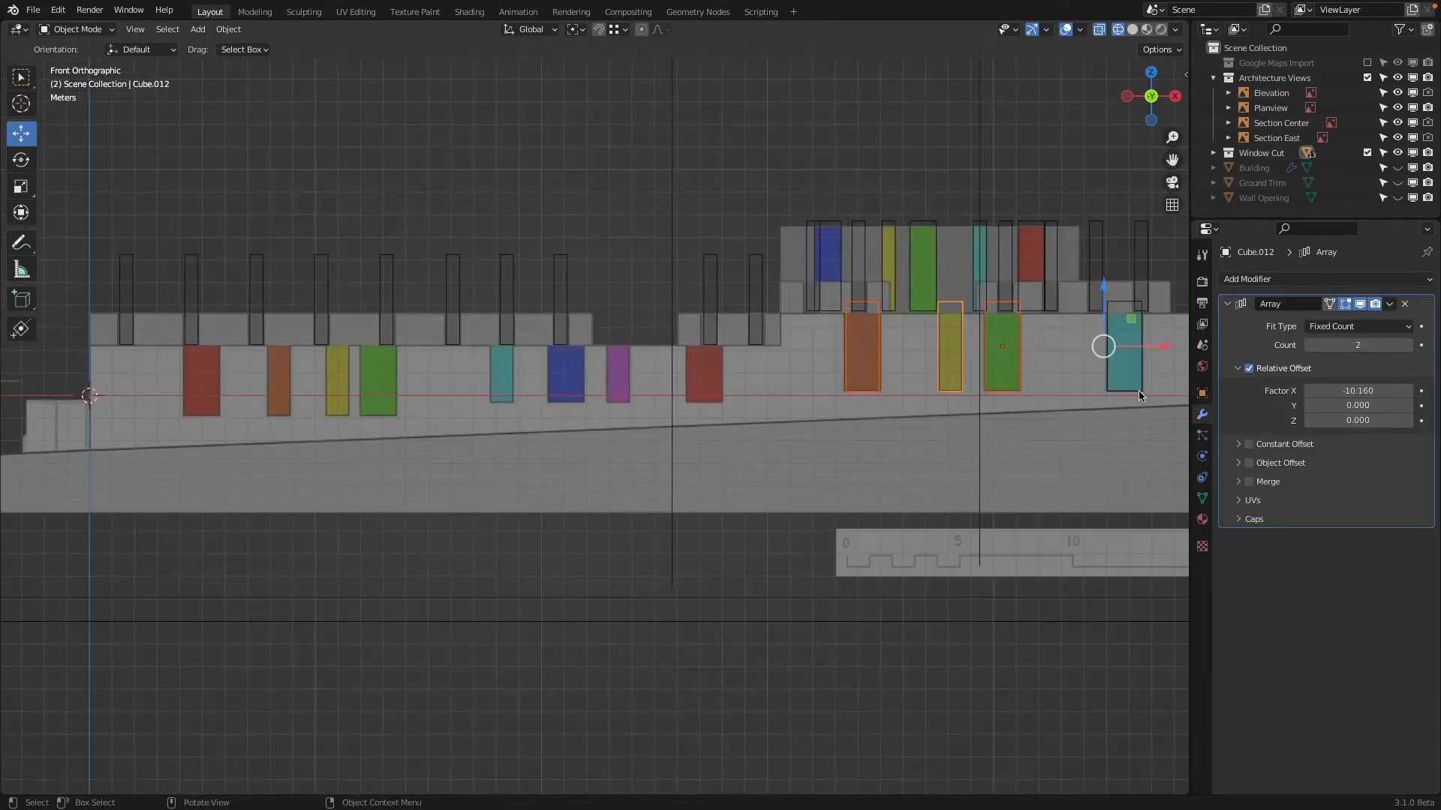
key("shift+d")
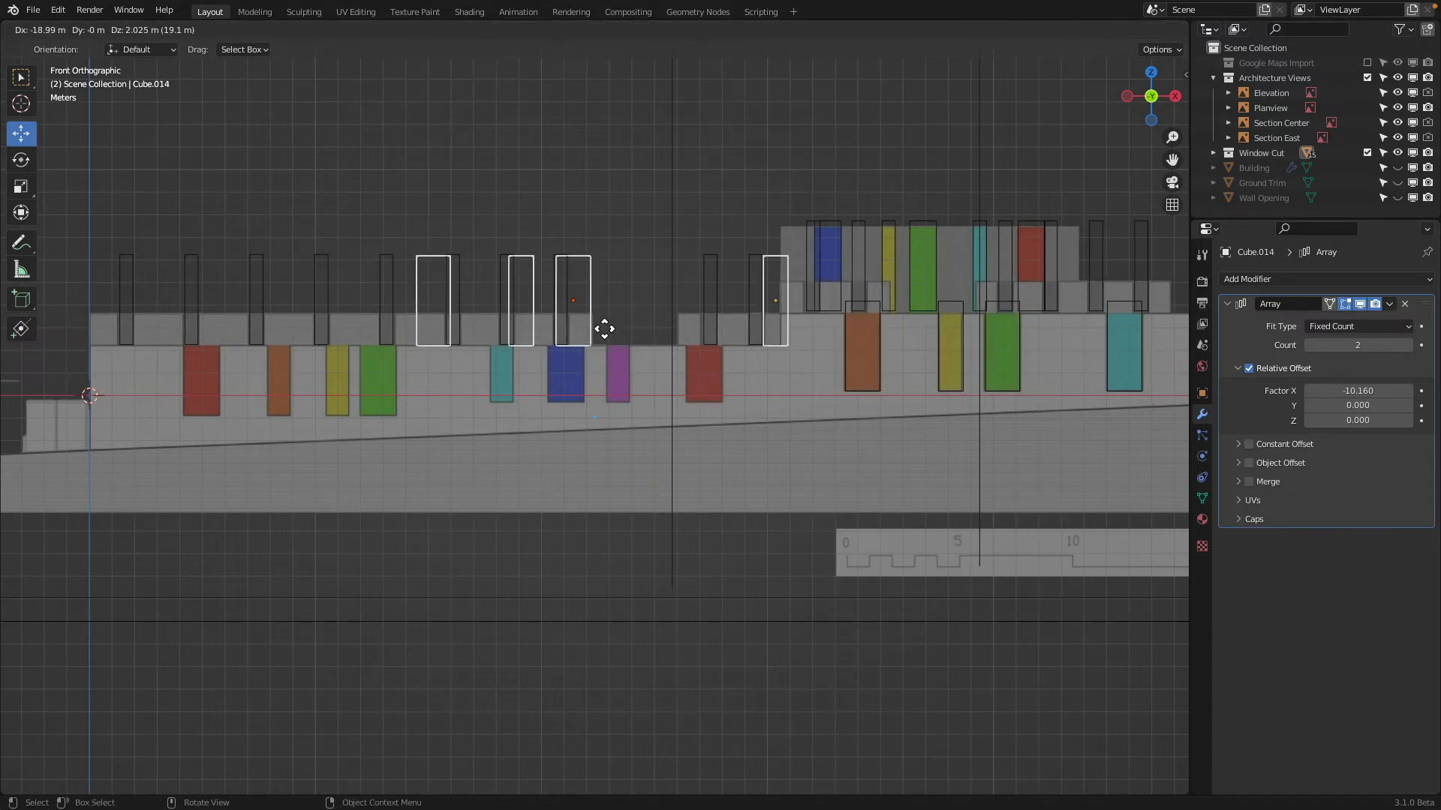
left_click(519, 356)
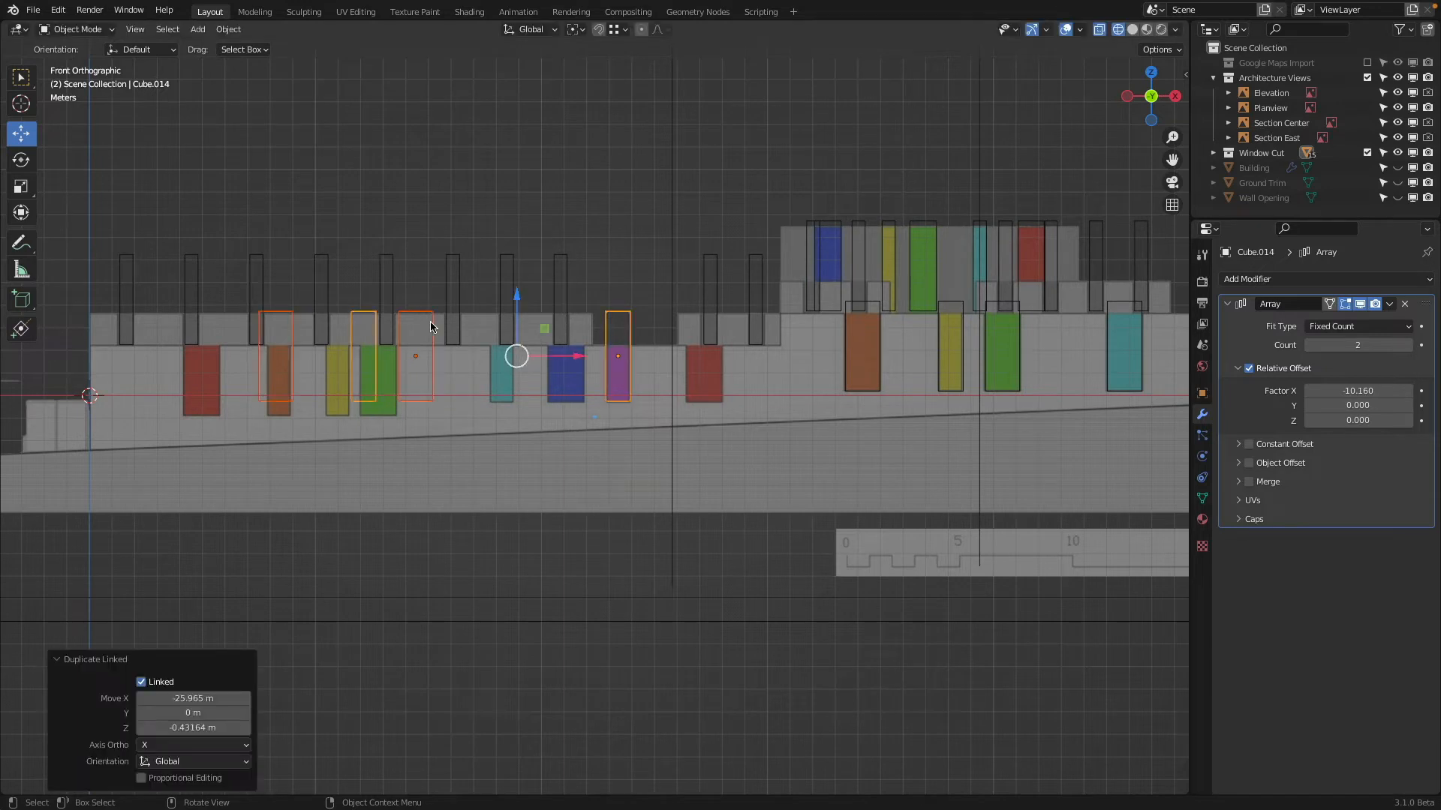
Move the duplicated wide cutter array about 12.78 m along X onto the long block's red and blue windows
left_click(424, 314)
left_click(423, 315)
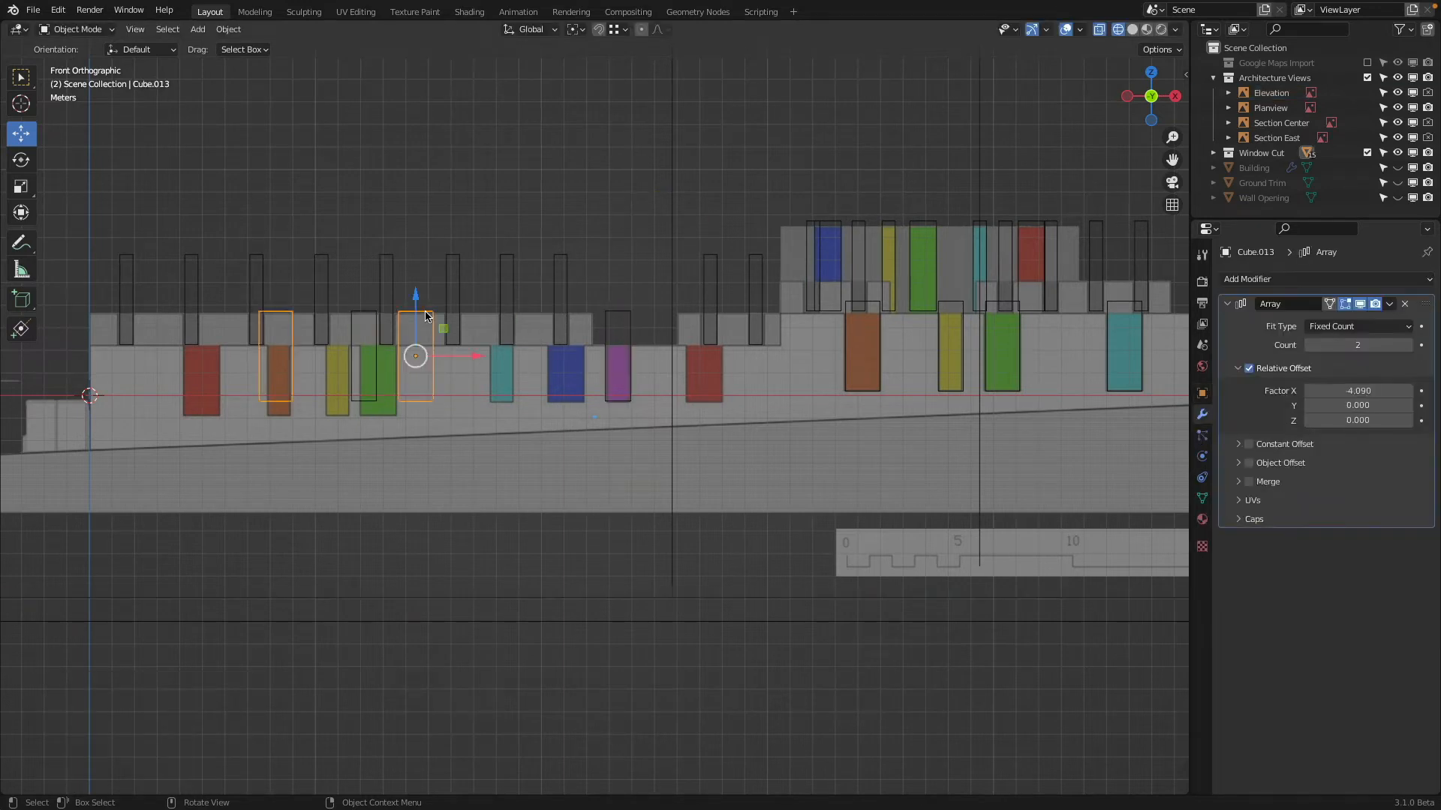
key("g")
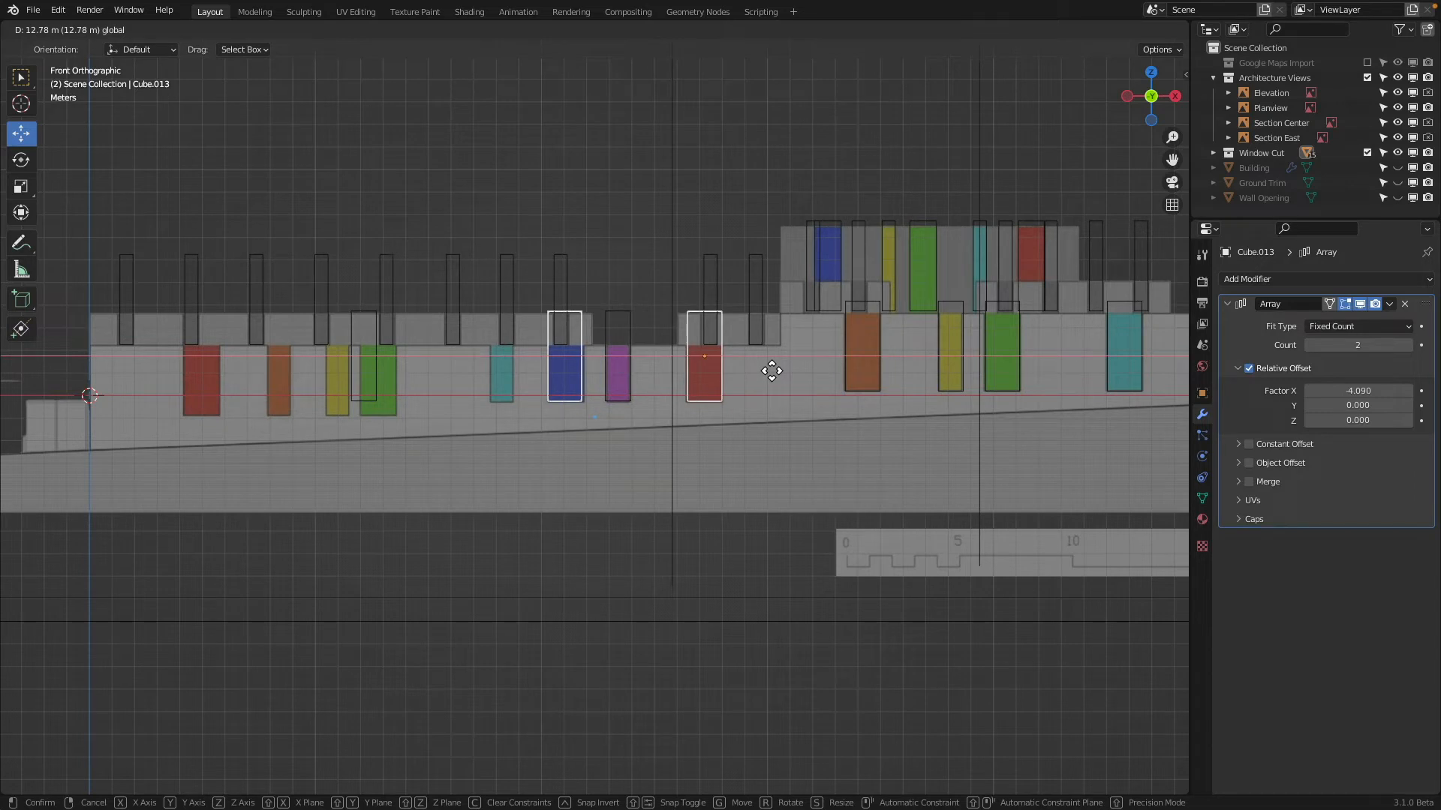
left_click(771, 370)
scroll(758, 359, "up", 5)
scroll(758, 359, "down", 1)
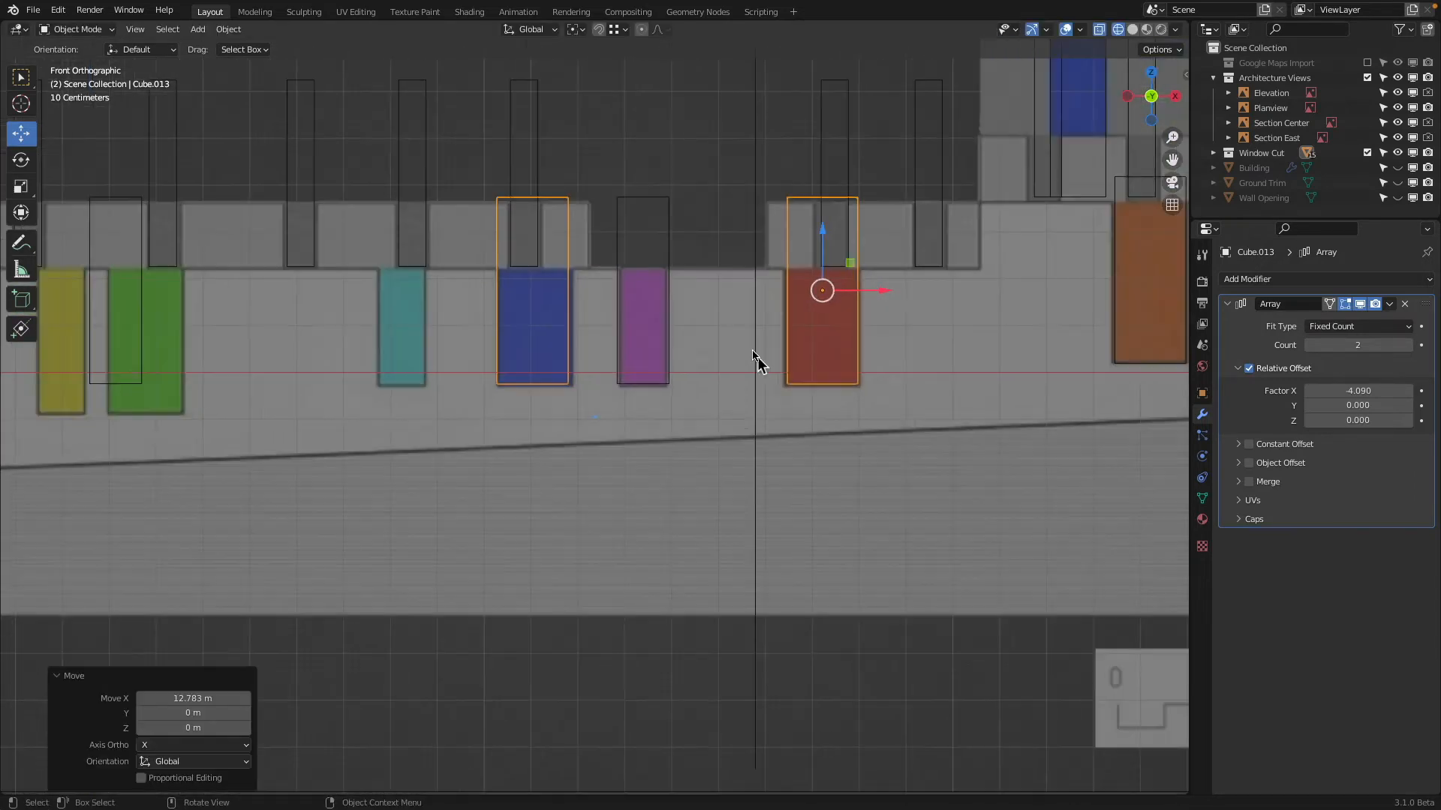
Set the narrow cutter array's relative X offset to -4.66 so its copy covers the long block's teal window
left_click(666, 205)
mouse_move(1367, 390)
left_mouse_down()
mouse_move(1306, 390)
mouse_move(1359, 390)
left_mouse_up()
scroll(651, 253, "down", 1)
middle_click_drag(650, 251, 803, 248, "shift")
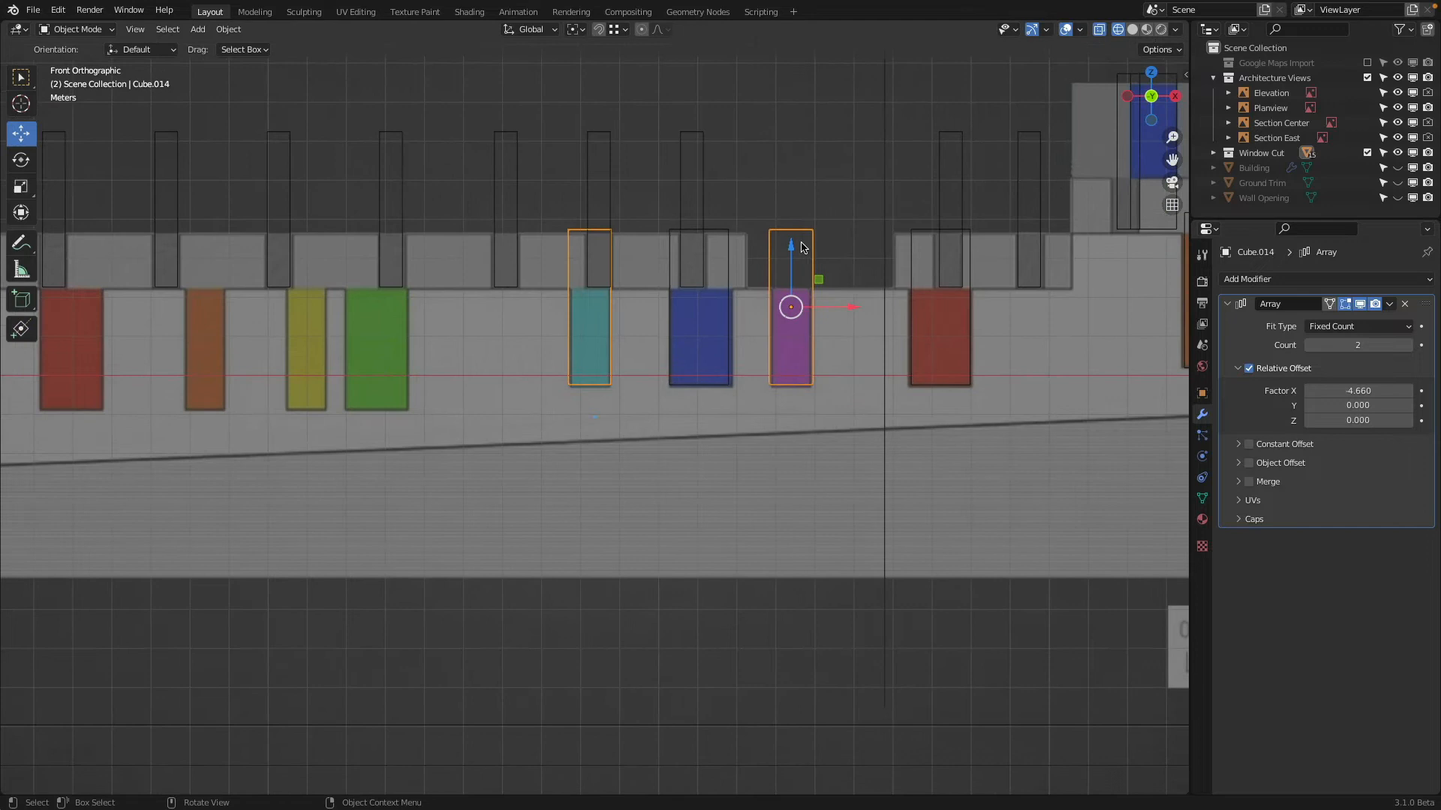
Make a linked duplicate of the wide and narrow cutter arrays, moved about -14.44 m along X and -0.64 m along Z onto the lower window group
left_click(724, 231)
left_click(777, 229, "shift")
scroll(778, 229, "down", 3)
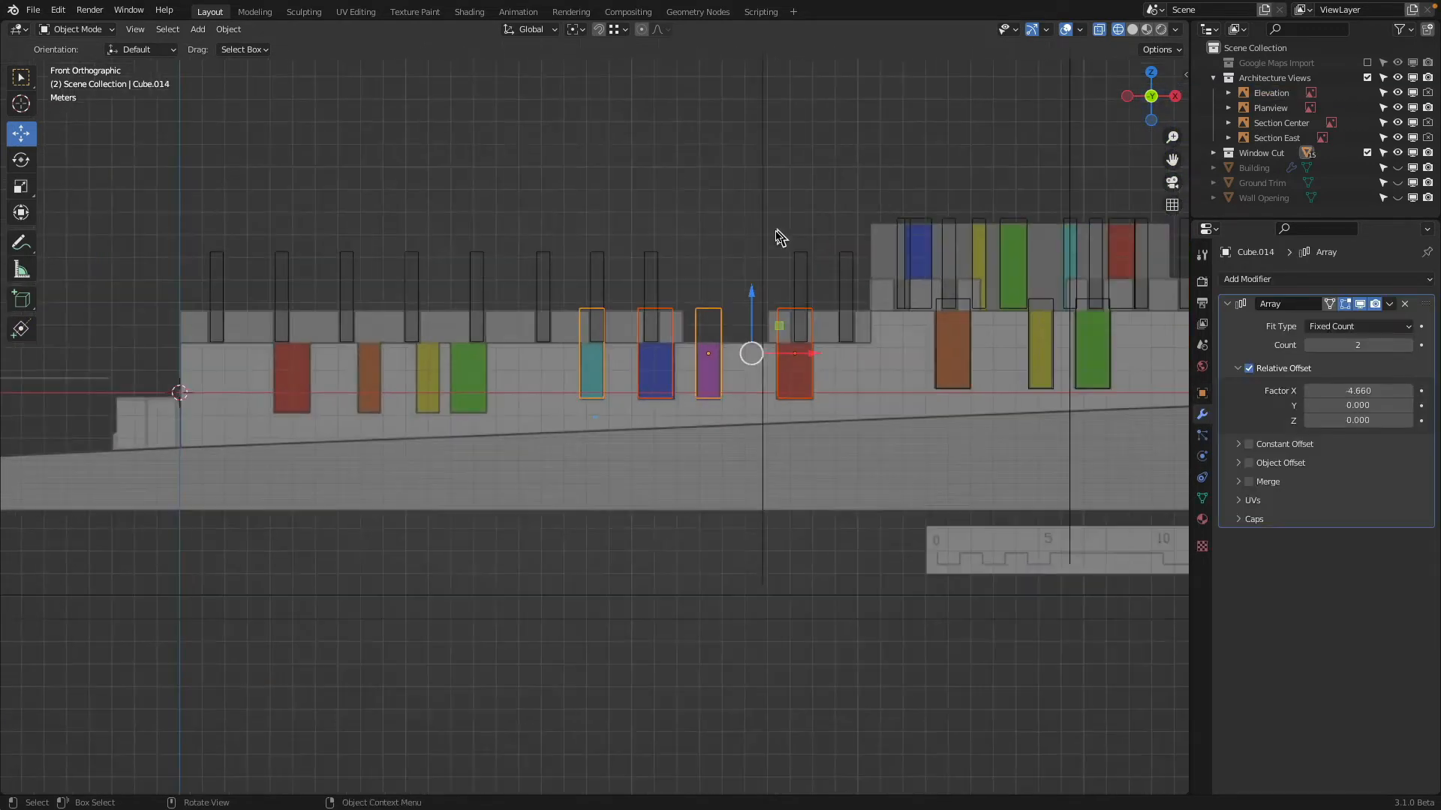
middle_click_drag(778, 229, 997, 213, "shift")
scroll(1069, 249, "up", 1)
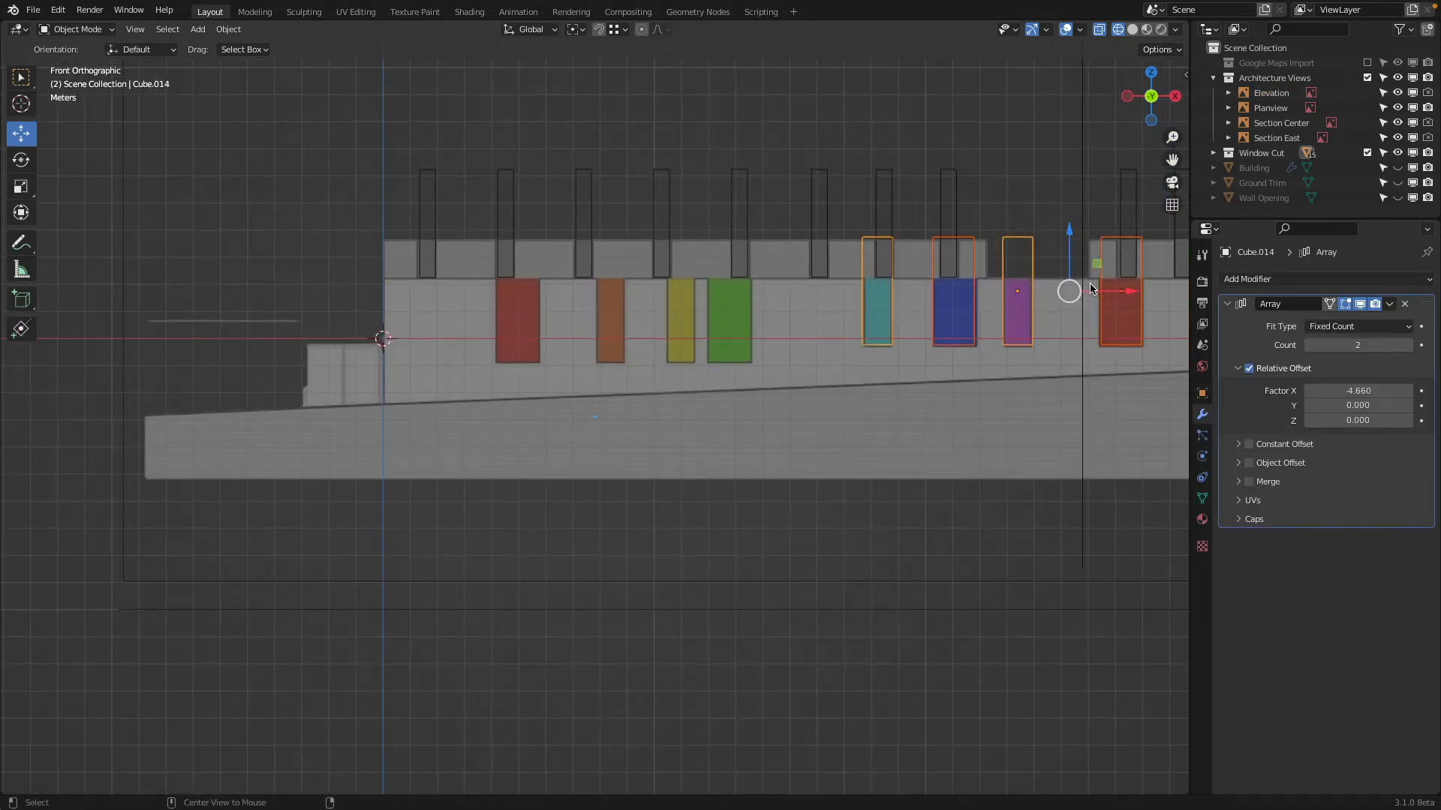
key("shift+d")
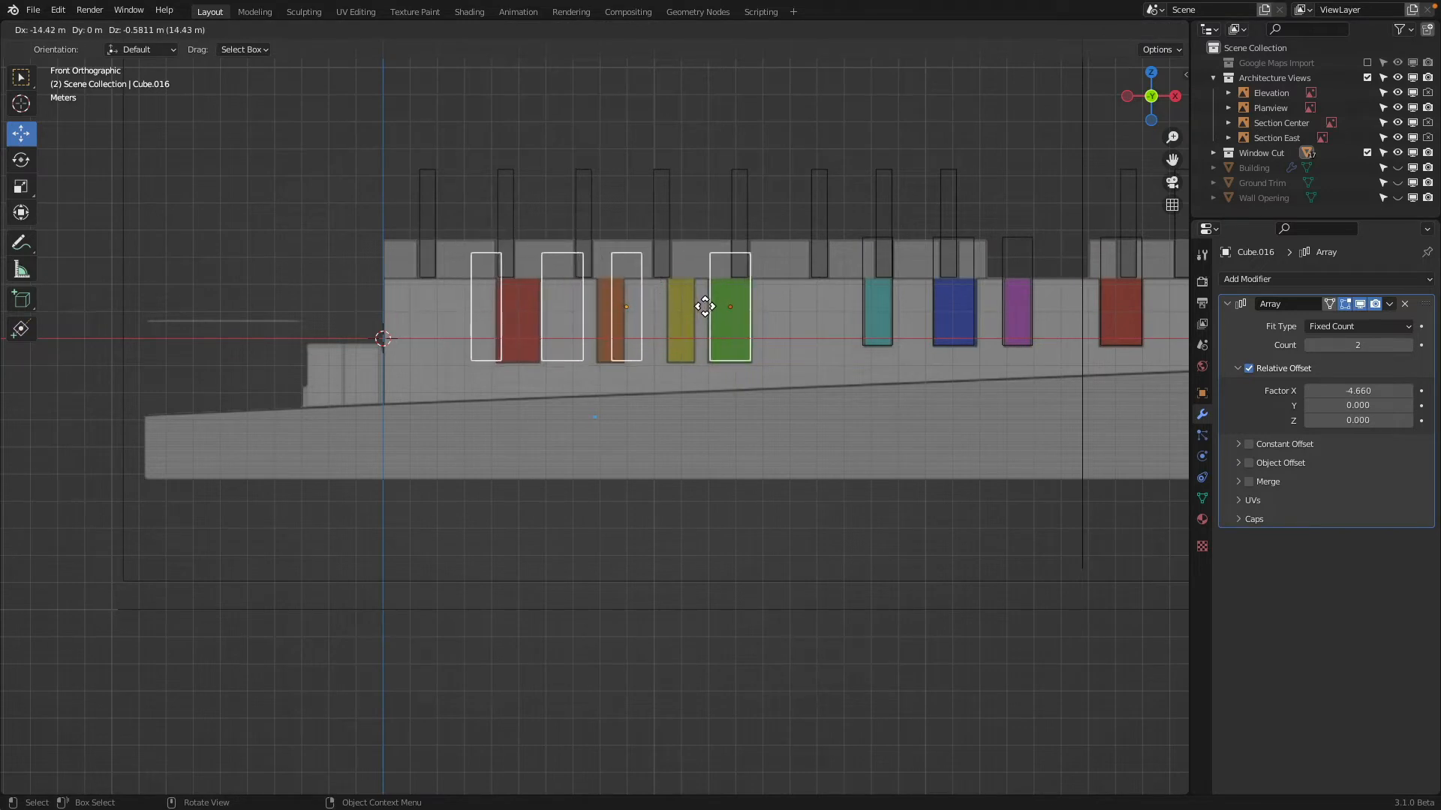
left_click(704, 308)
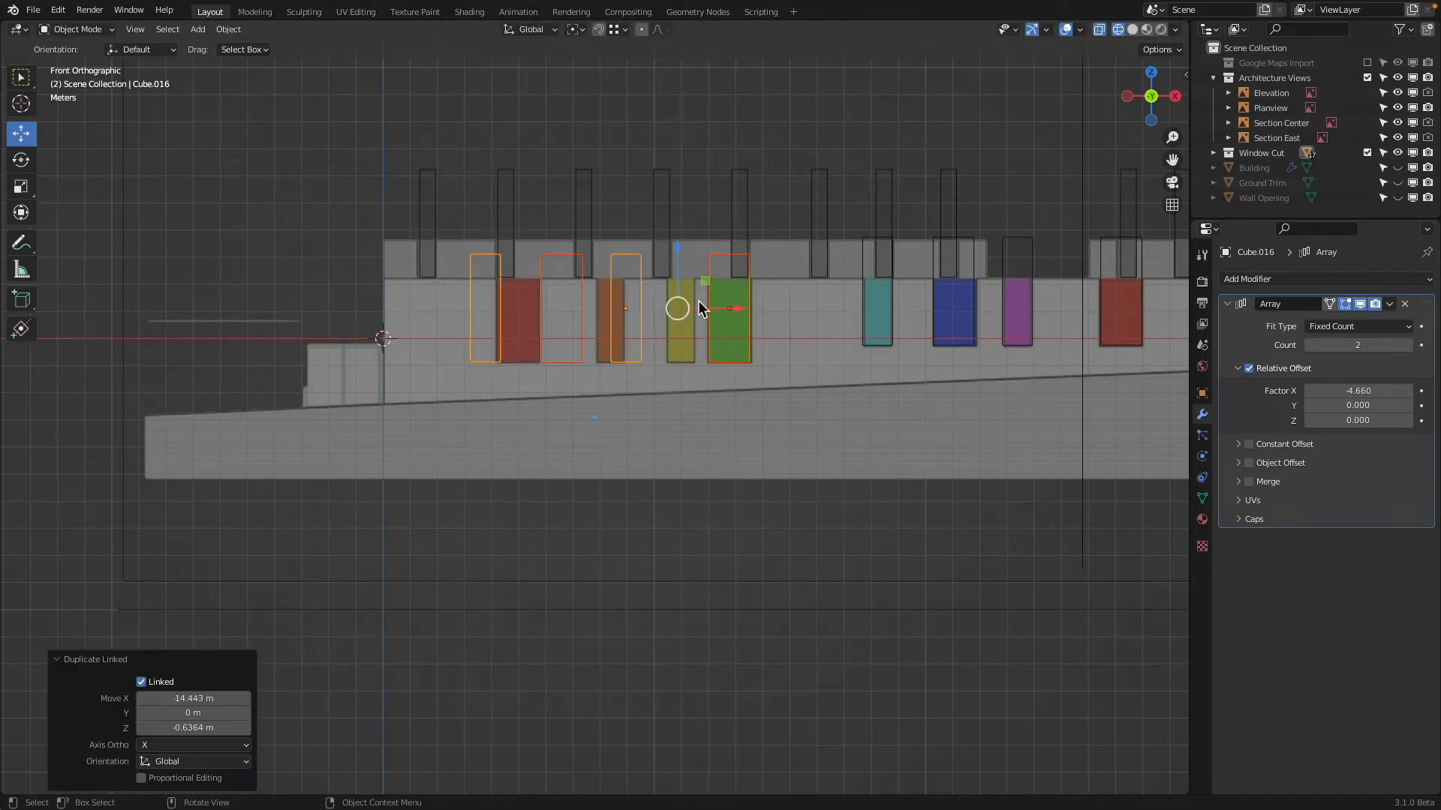
Move the duplicated narrow cutter array along X so its source cutter covers the yellow window
left_click(639, 304)
left_click(638, 304)
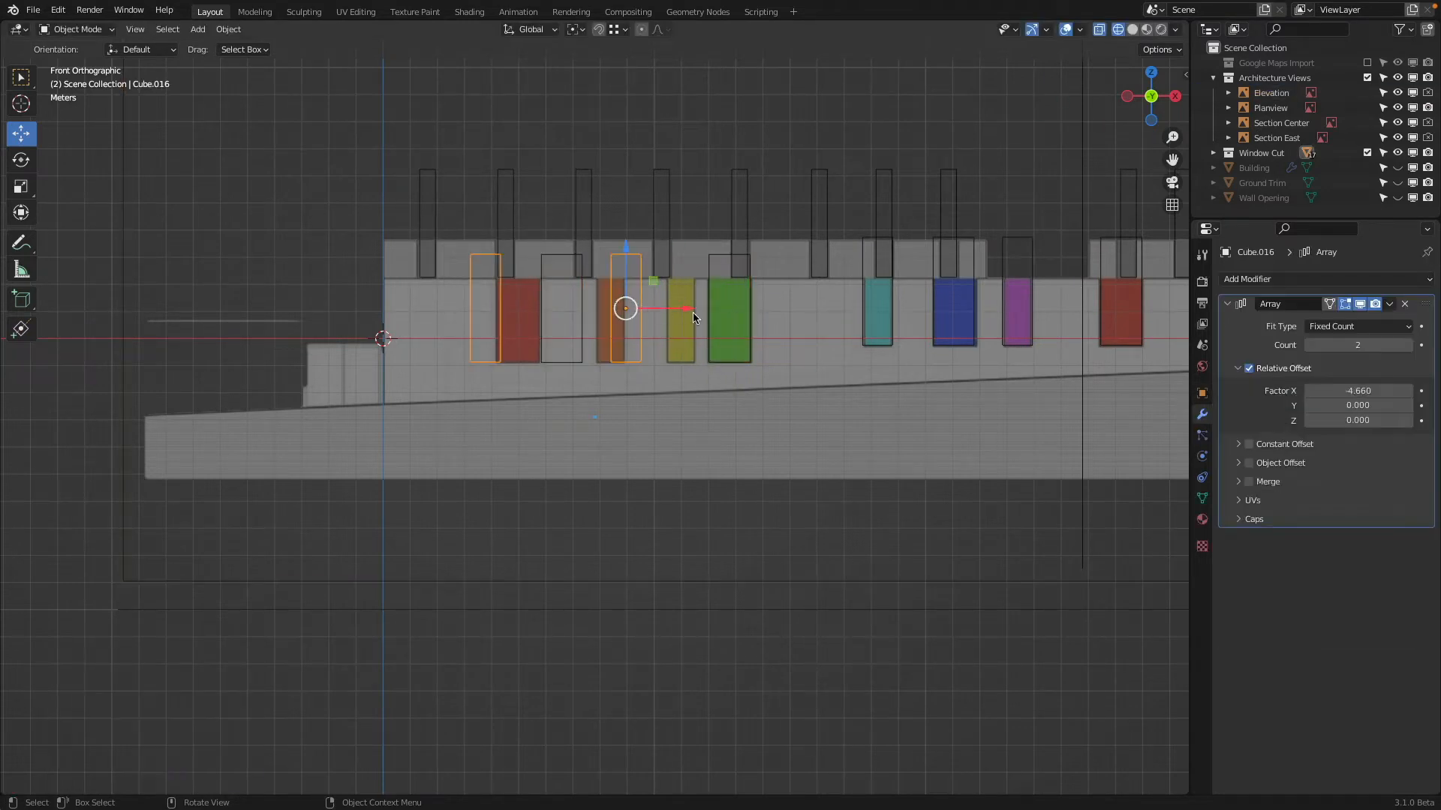
key("g")
left_click_drag(705, 313, 763, 311)
left_click(763, 312)
Adjust the narrow array's relative X offset to reach the orange window, and set the wide array's to -5.14 to reach the red window
mouse_move(1360, 390)
left_mouse_down()
mouse_move(1343, 390)
mouse_move(1435, 390)
mouse_move(1373, 390)
left_mouse_up()
left_click(546, 258)
left_click(545, 259)
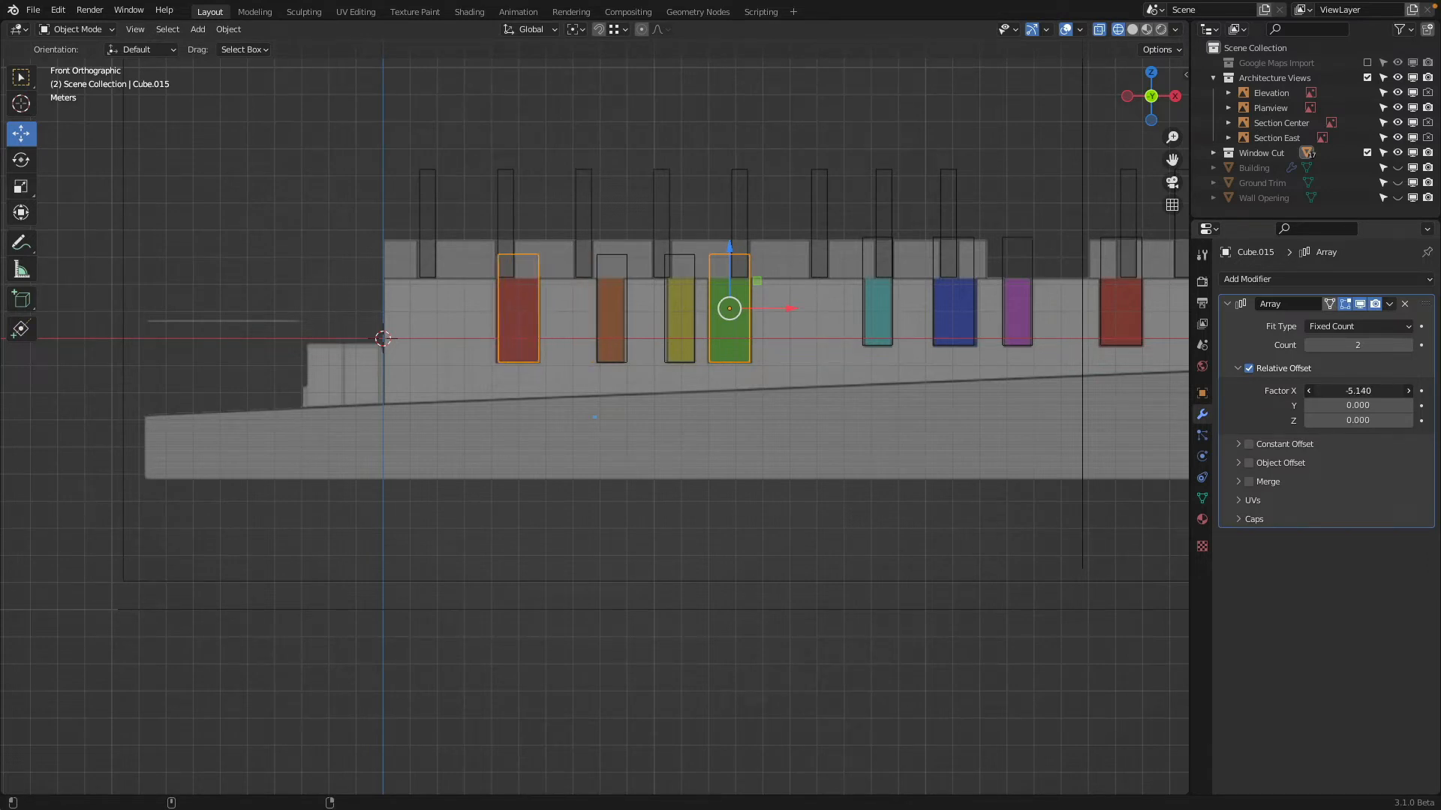
Exclude the Window Cut and Architecture Views collections from the view layer and unhide the Building object
middle_click_drag(976, 323, 1080, 261)
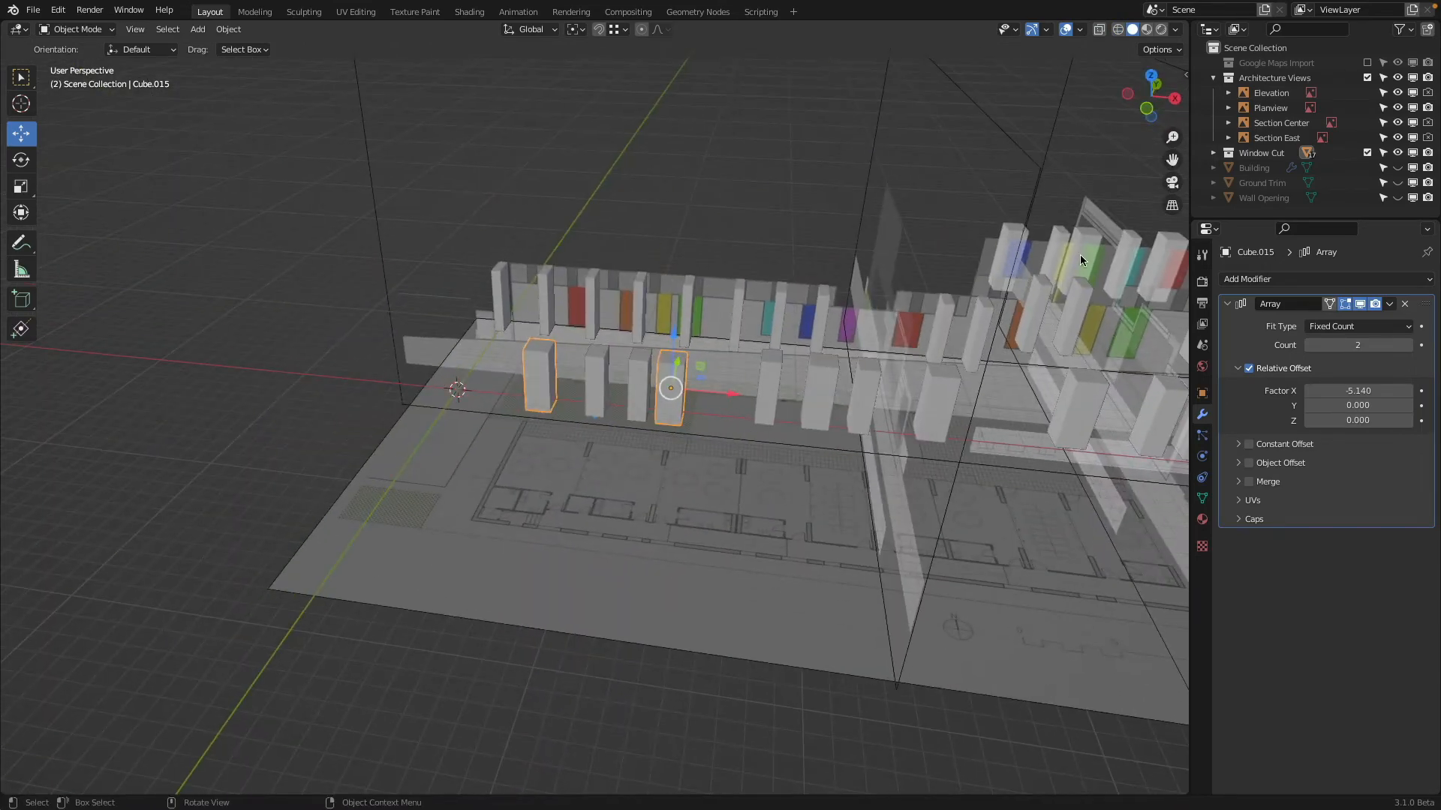
left_click(1367, 152)
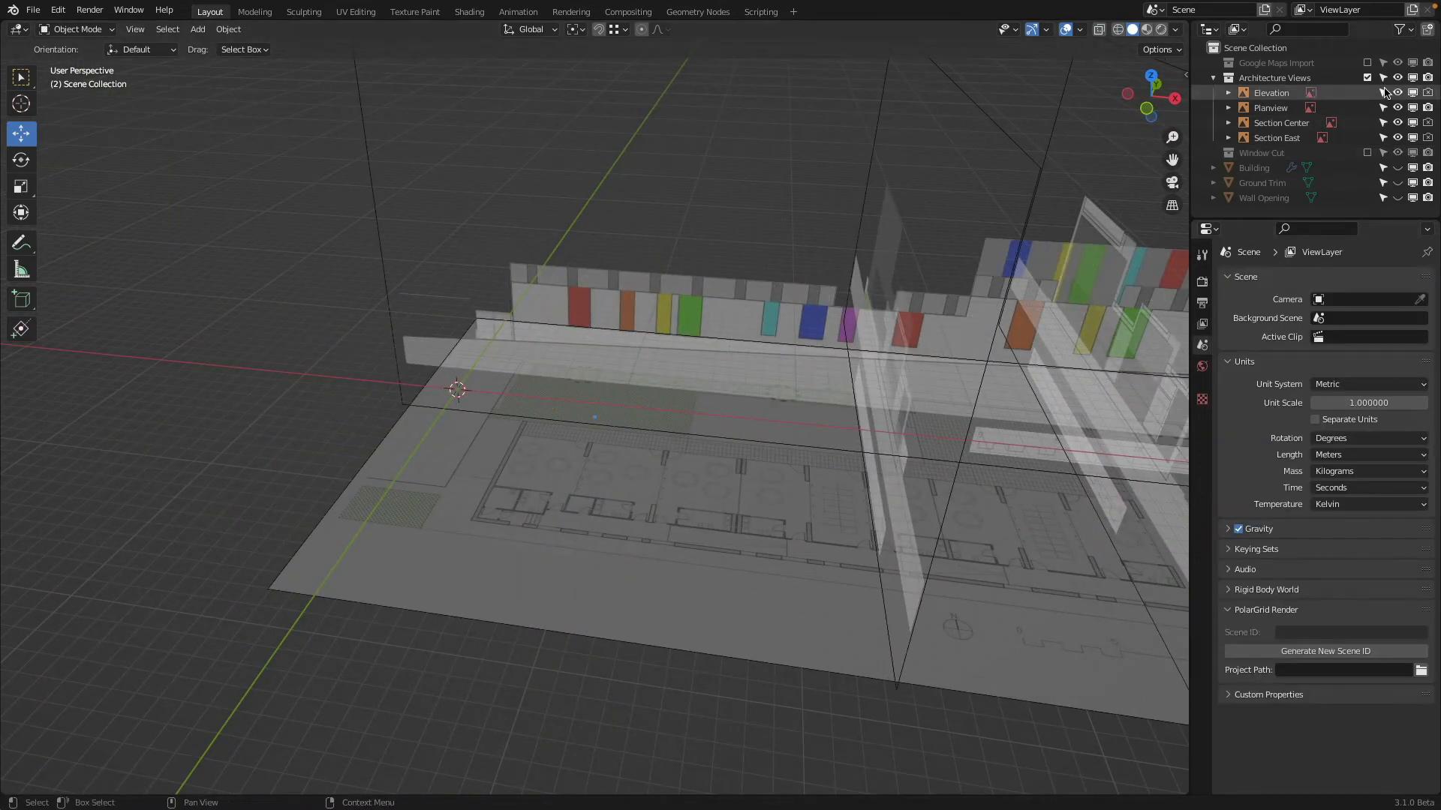
left_click(1368, 77)
left_click(1397, 107)
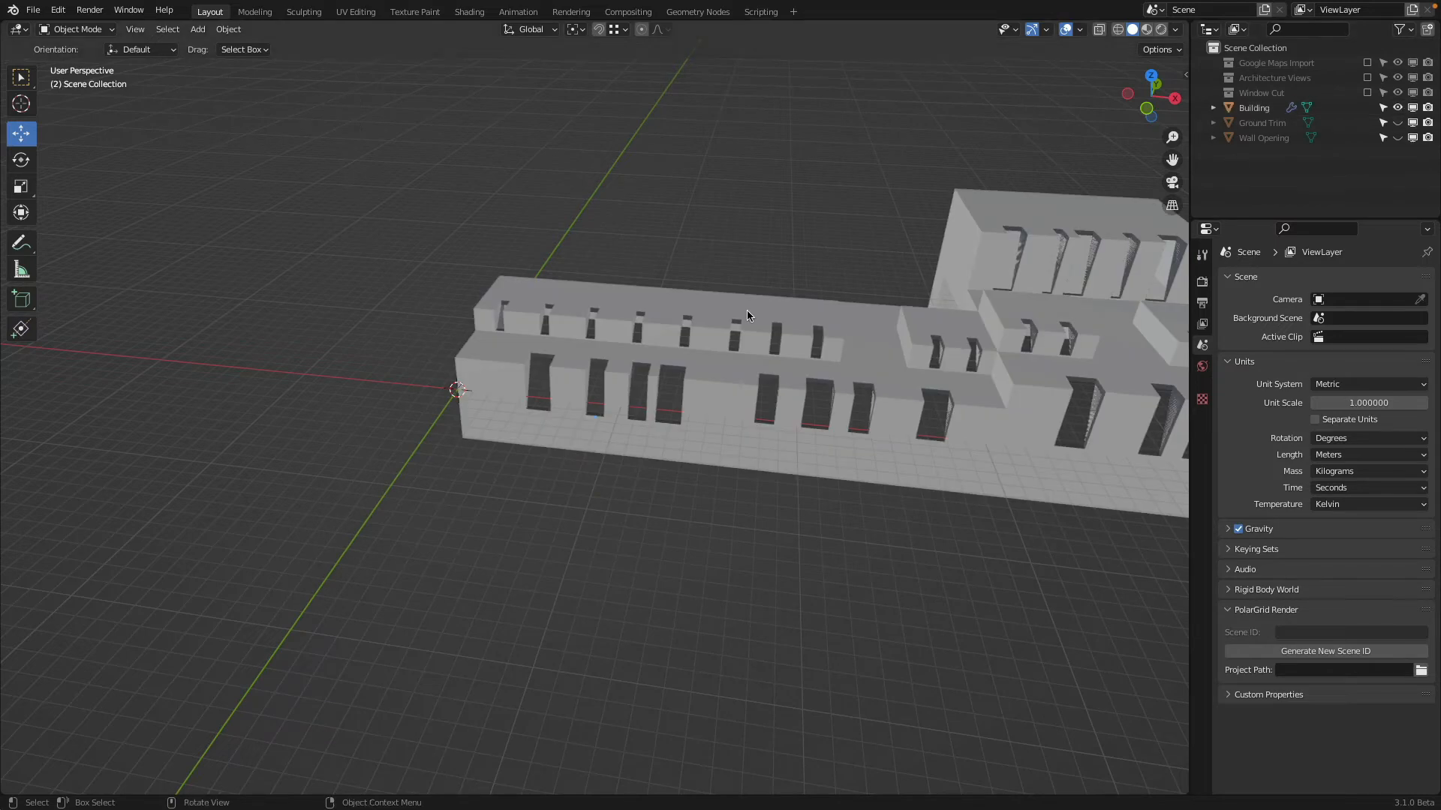
Check the window openings cut along the building's front and save the current file
middle_click_drag(746, 313, 997, 353)
scroll(766, 266, "up", 4)
middle_click_drag(764, 266, 664, 369, "shift")
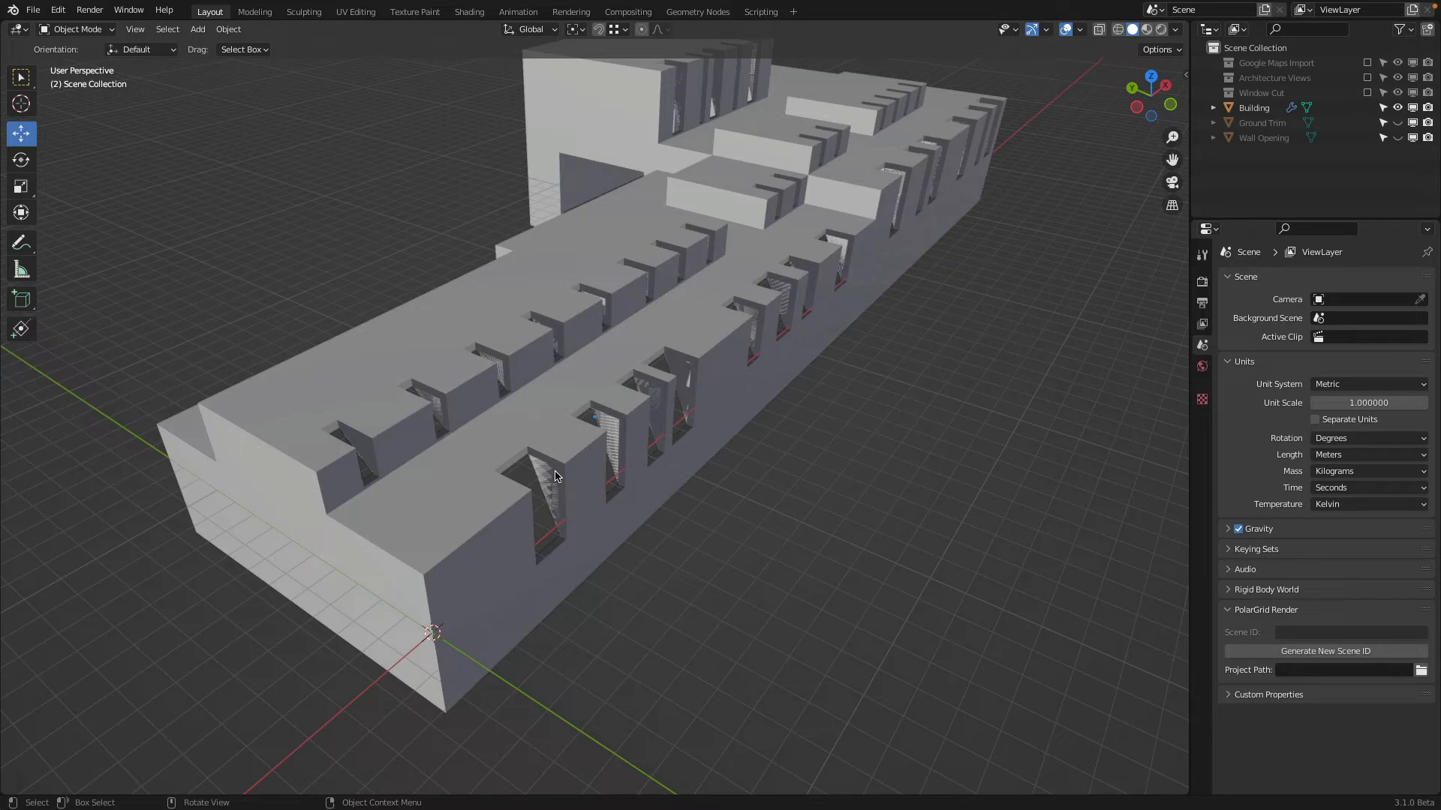
mouse_move(556, 476)
middle_mouse_down()
mouse_move(736, 402)
mouse_move(817, 305)
mouse_move(665, 412)
mouse_move(537, 459)
middle_mouse_up()
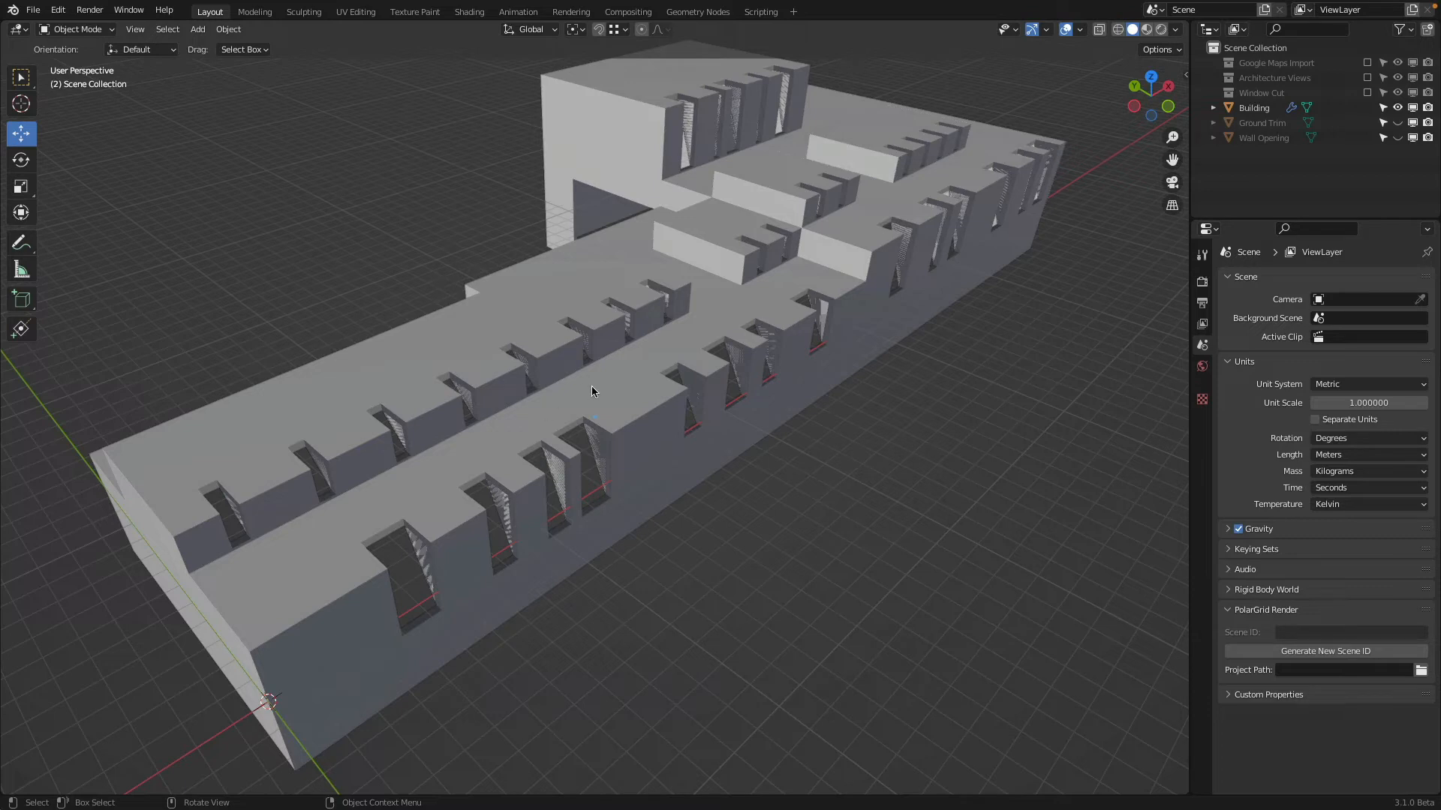
middle_click_drag(591, 385, 700, 353)
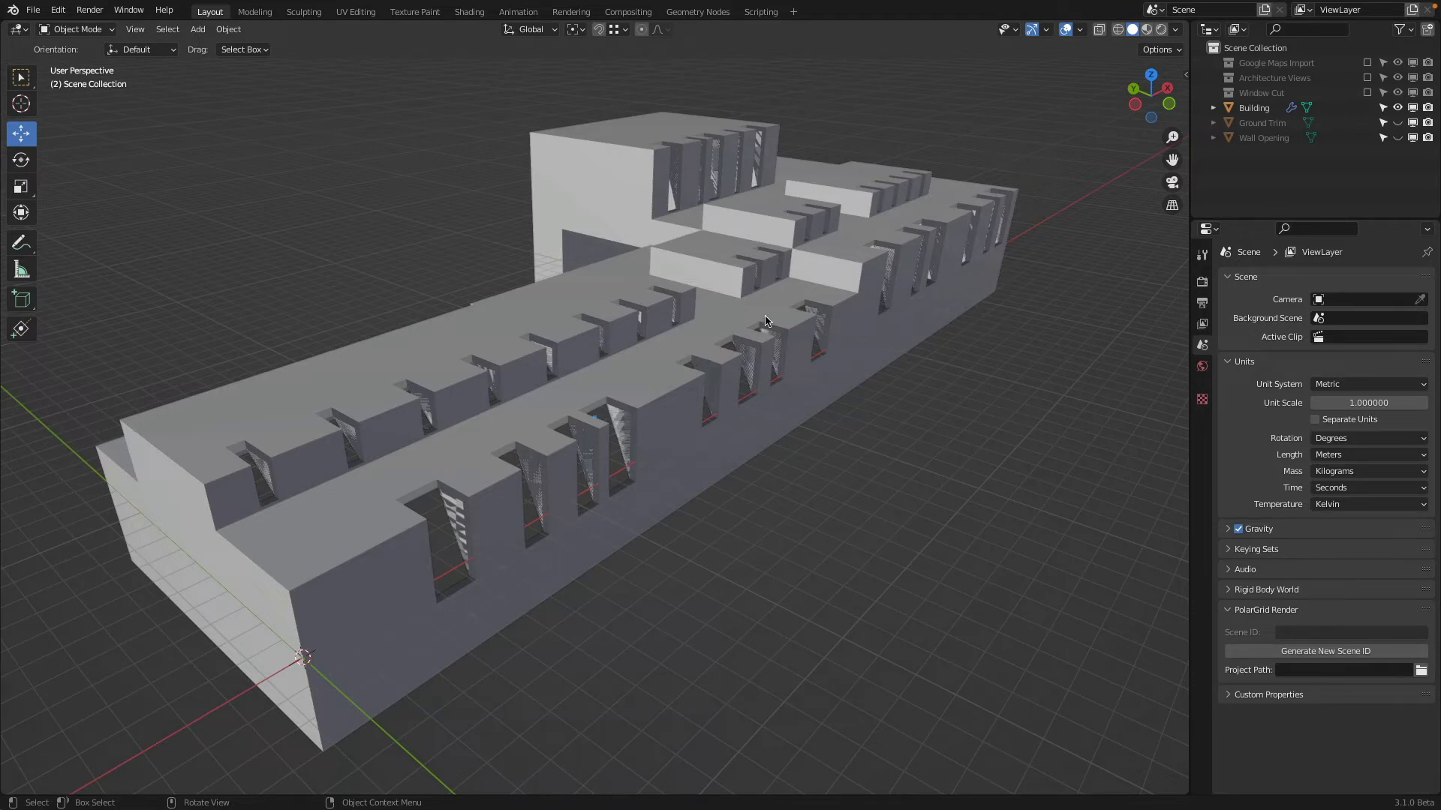
left_click(34, 11)
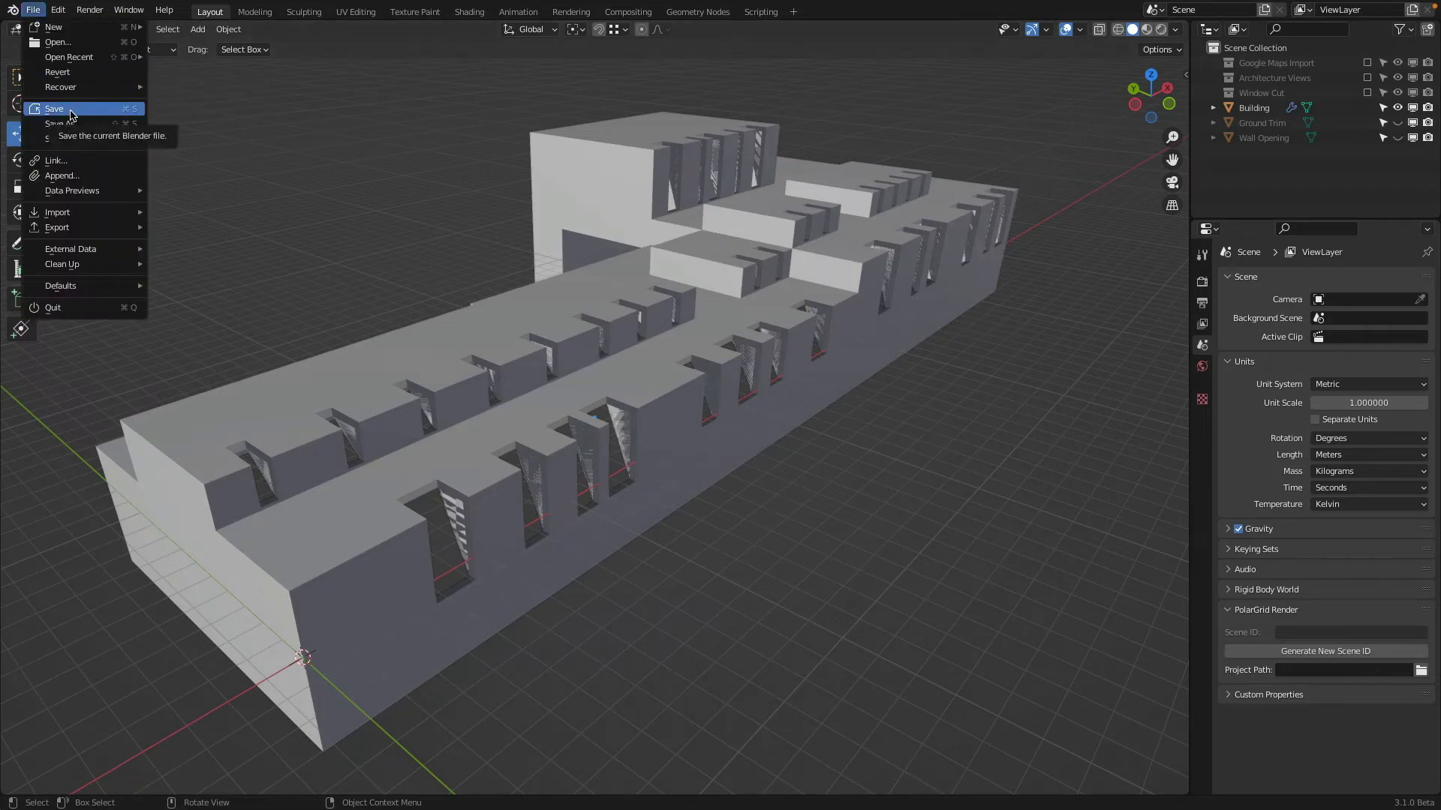
left_click(71, 114)
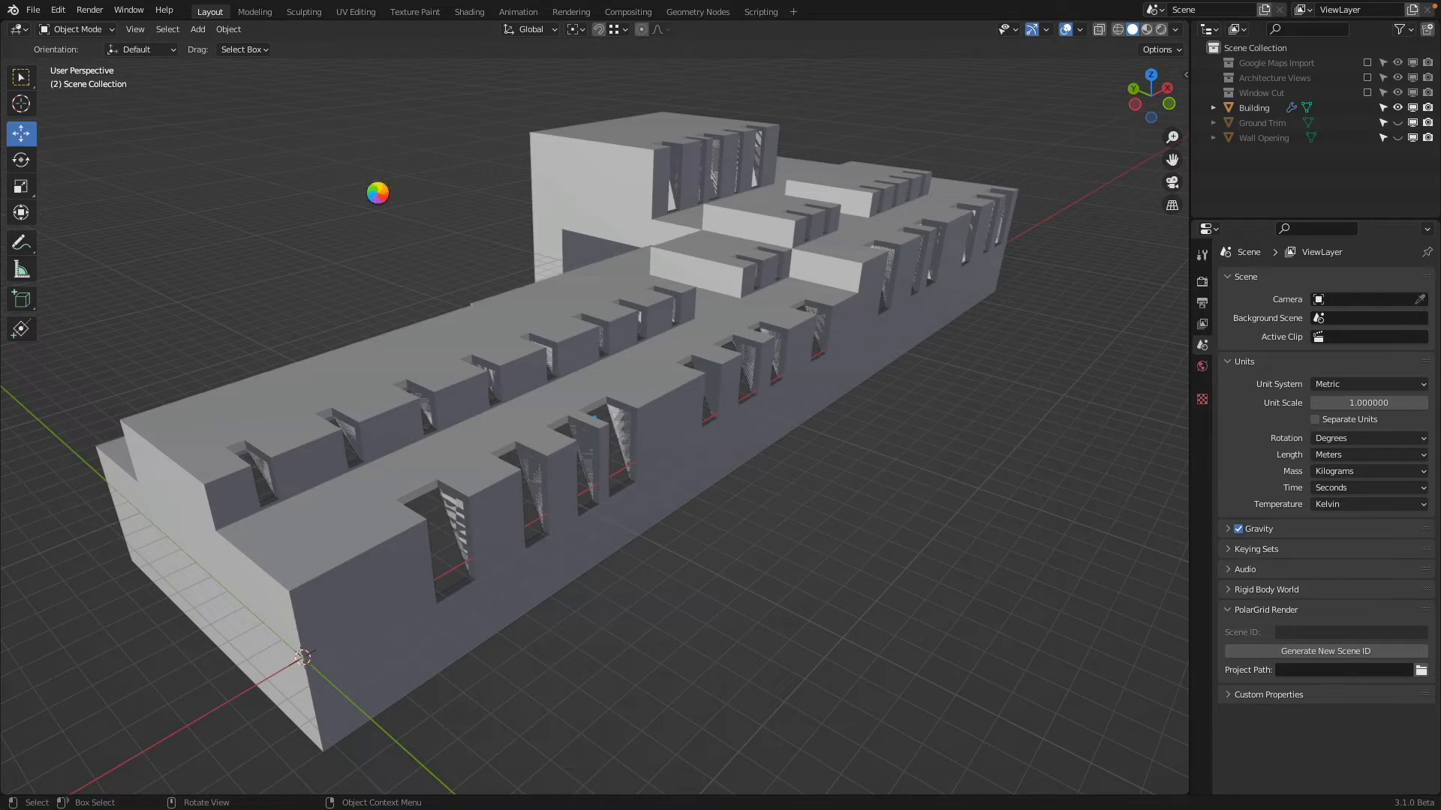
middle_click_drag(933, 316, 607, 278)
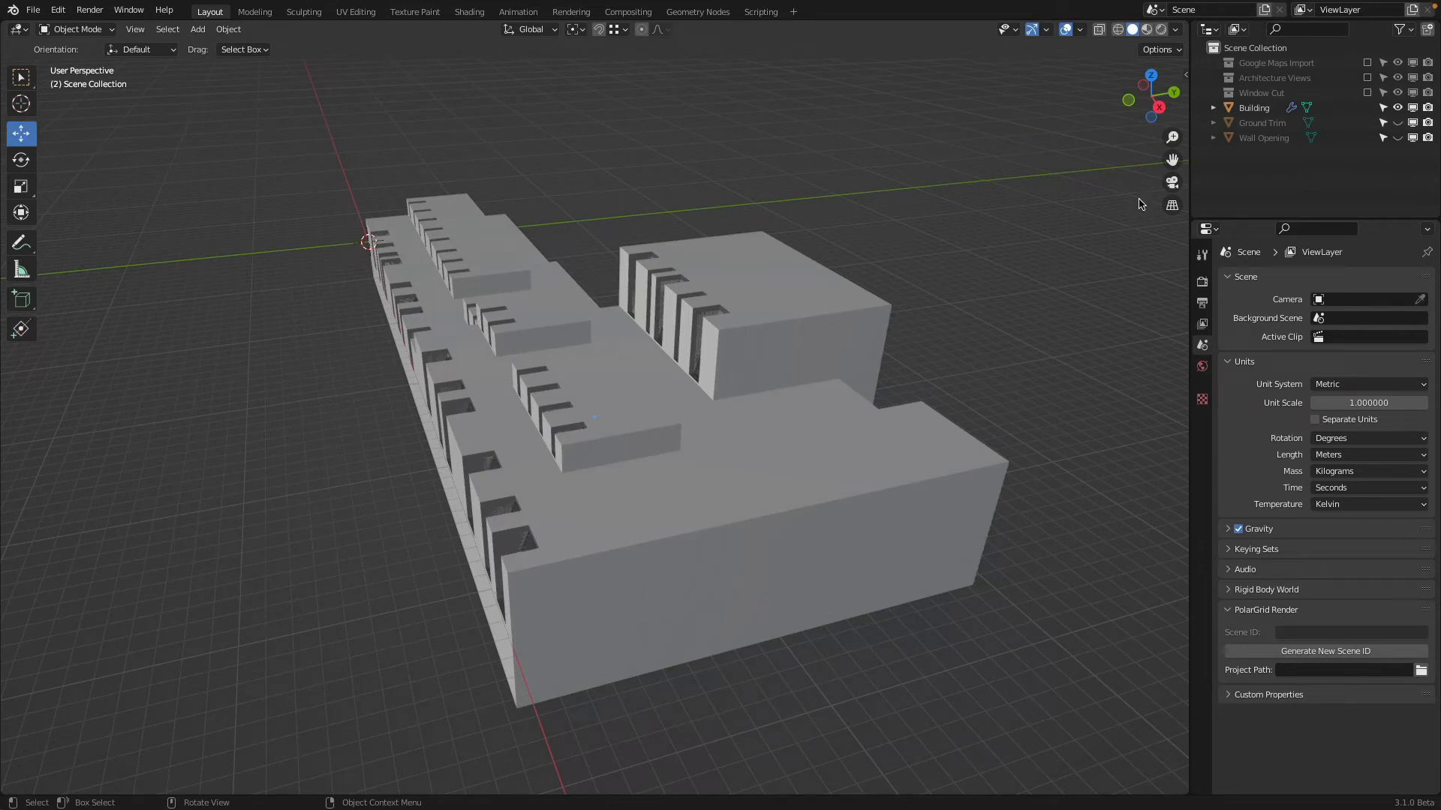
left_click(1367, 63)
left_click(1366, 63)
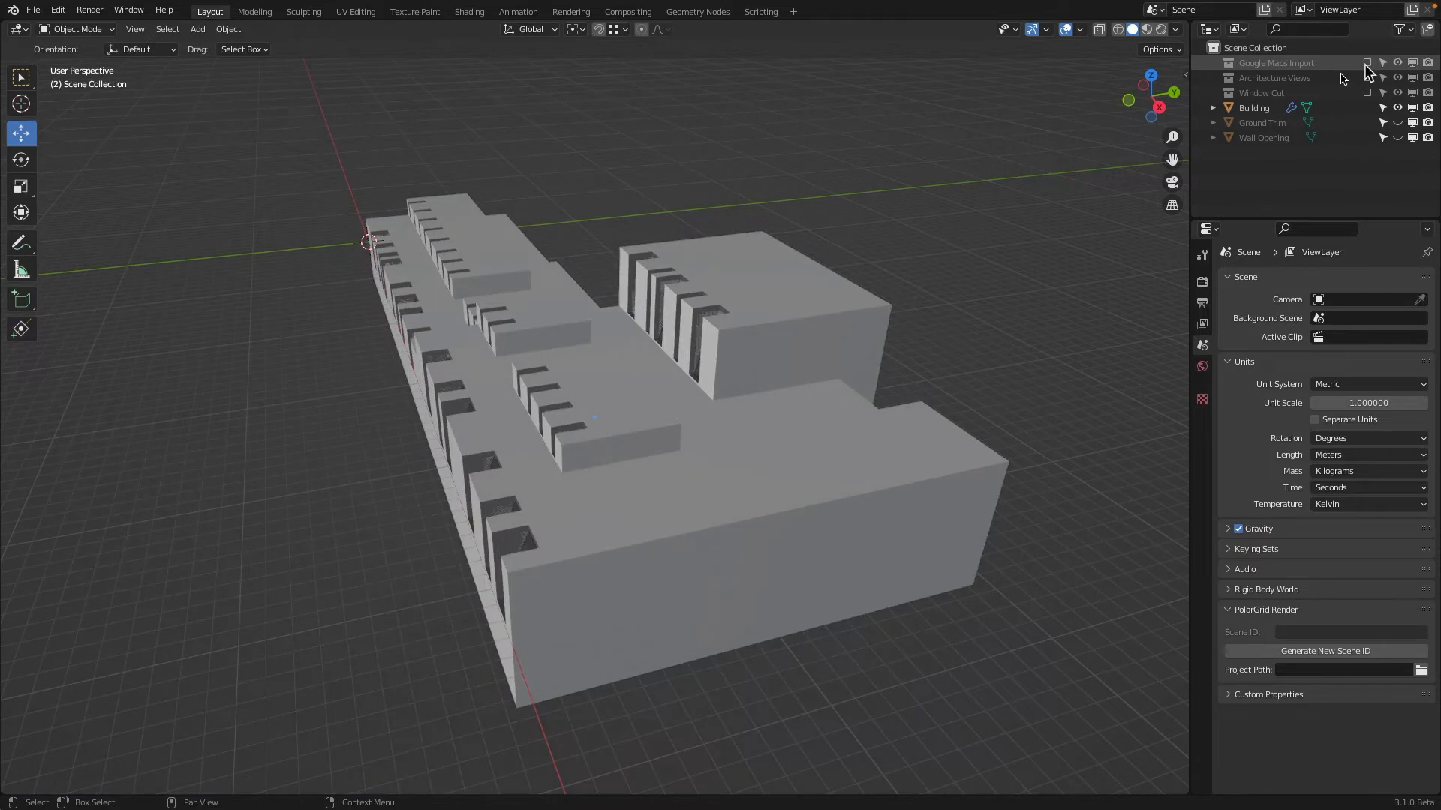
middle_click_drag(840, 353, 893, 372)
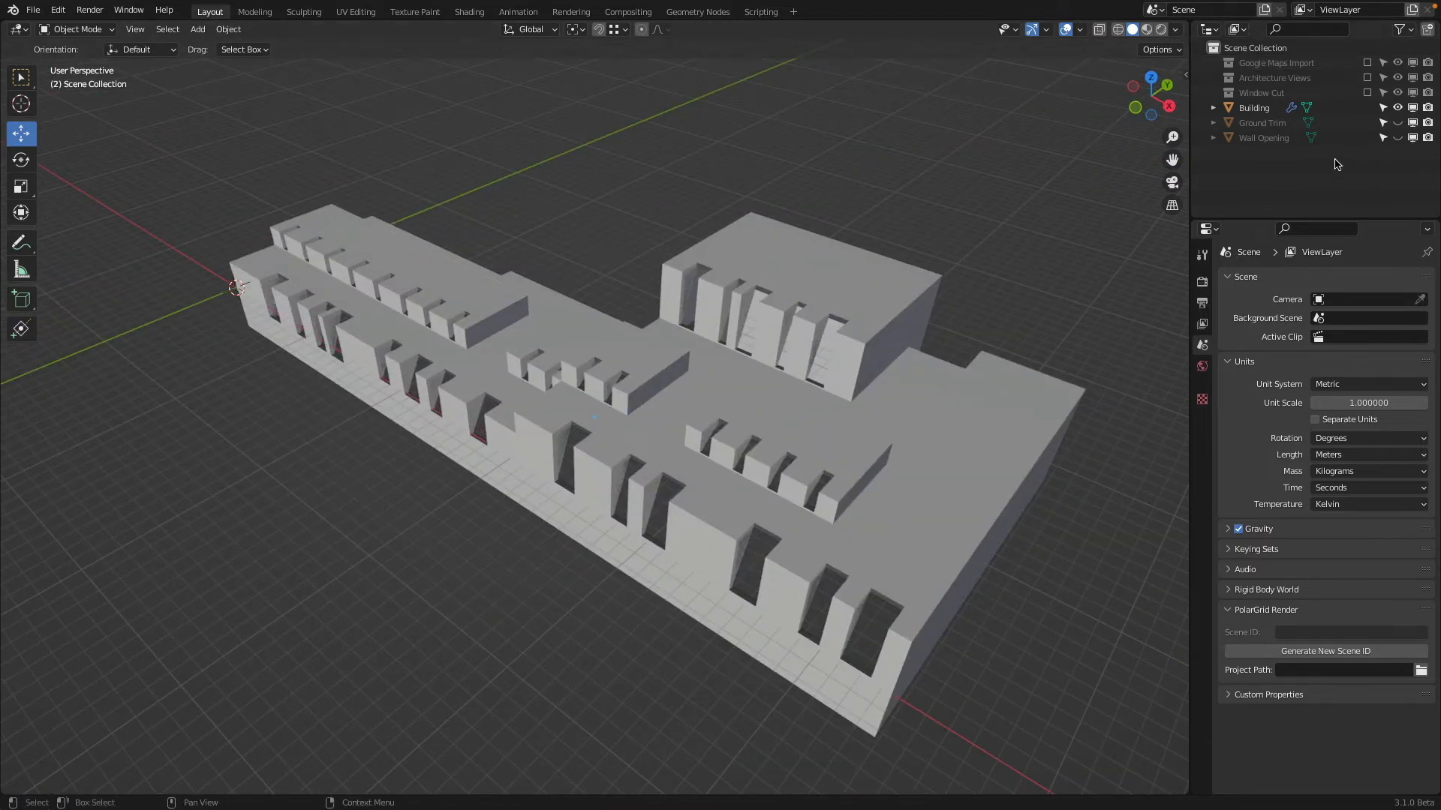
Include the Window Cut collection in the view layer again and view the building's +X end in top orthographic view
left_click(1365, 95)
middle_click_drag(861, 424, 905, 469)
middle_click_drag(1024, 497, 754, 409, "shift")
left_click(1152, 85)
middle_click_drag(682, 621, 610, 511, "shift")
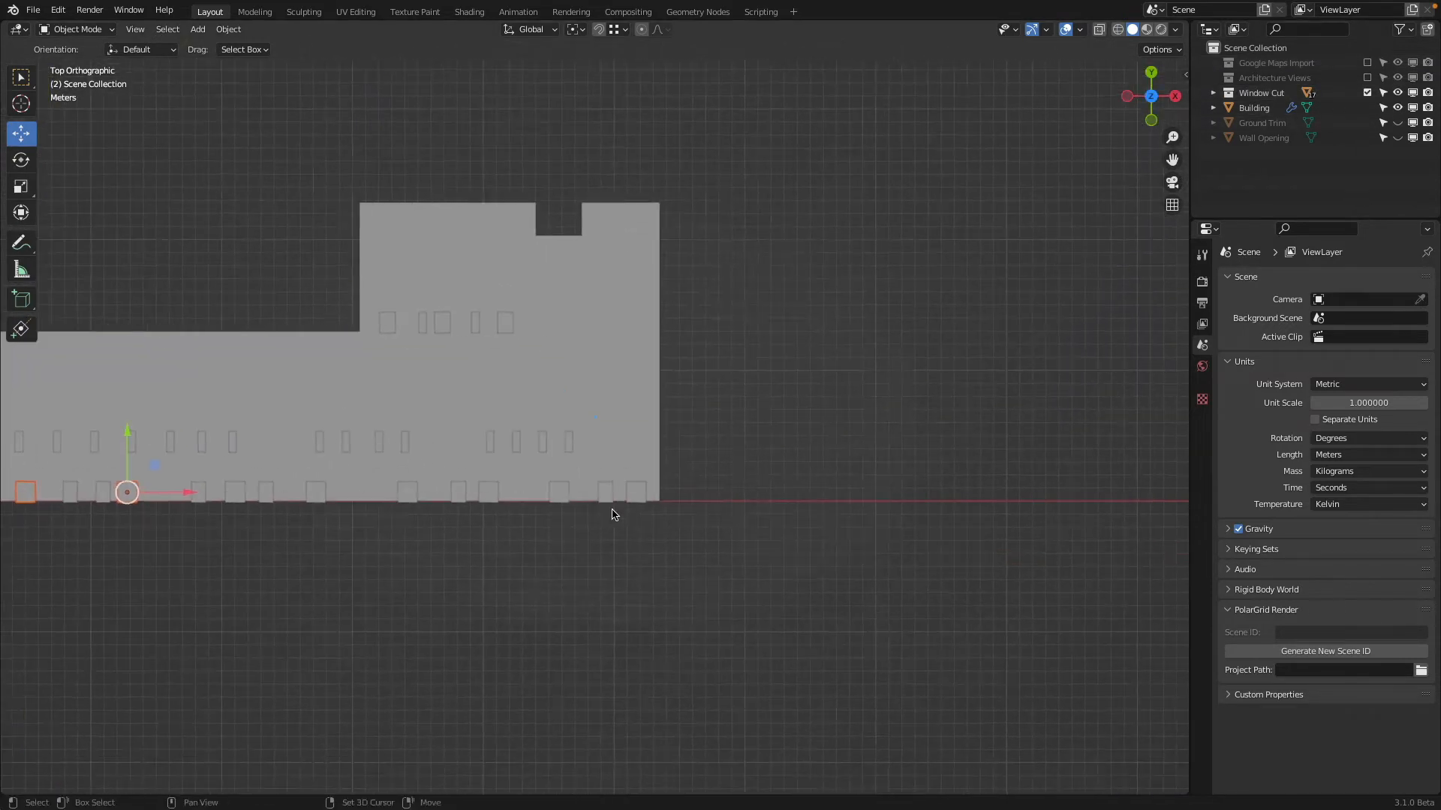
Duplicate the front-row cutter nearest the +X end about 7.31 m along X and 6.89 m along Y, and remove the copy's Array modifier
scroll(740, 639, "up", 3)
left_click(739, 639)
scroll(680, 575, "down", 1)
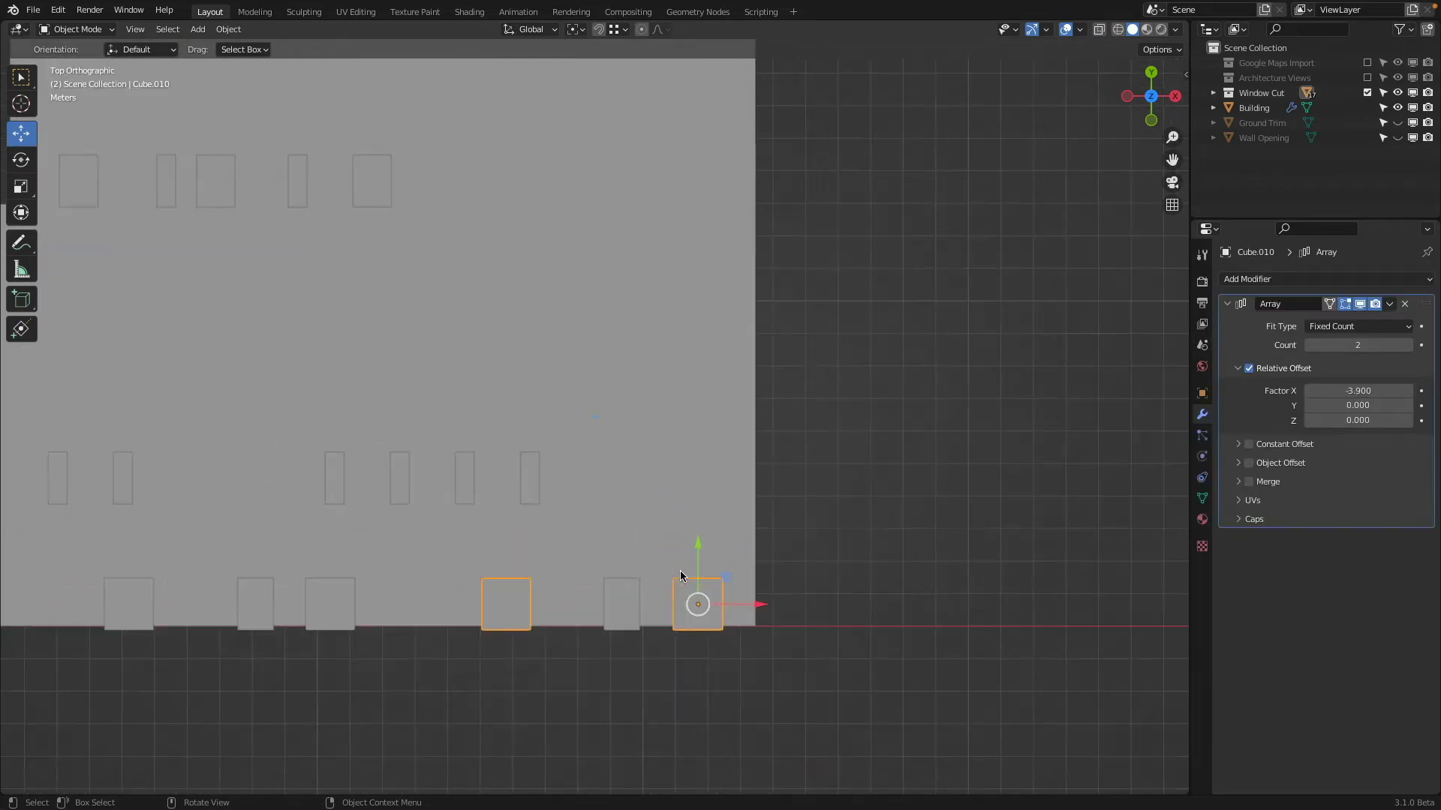
key("shift+d")
left_click(949, 332)
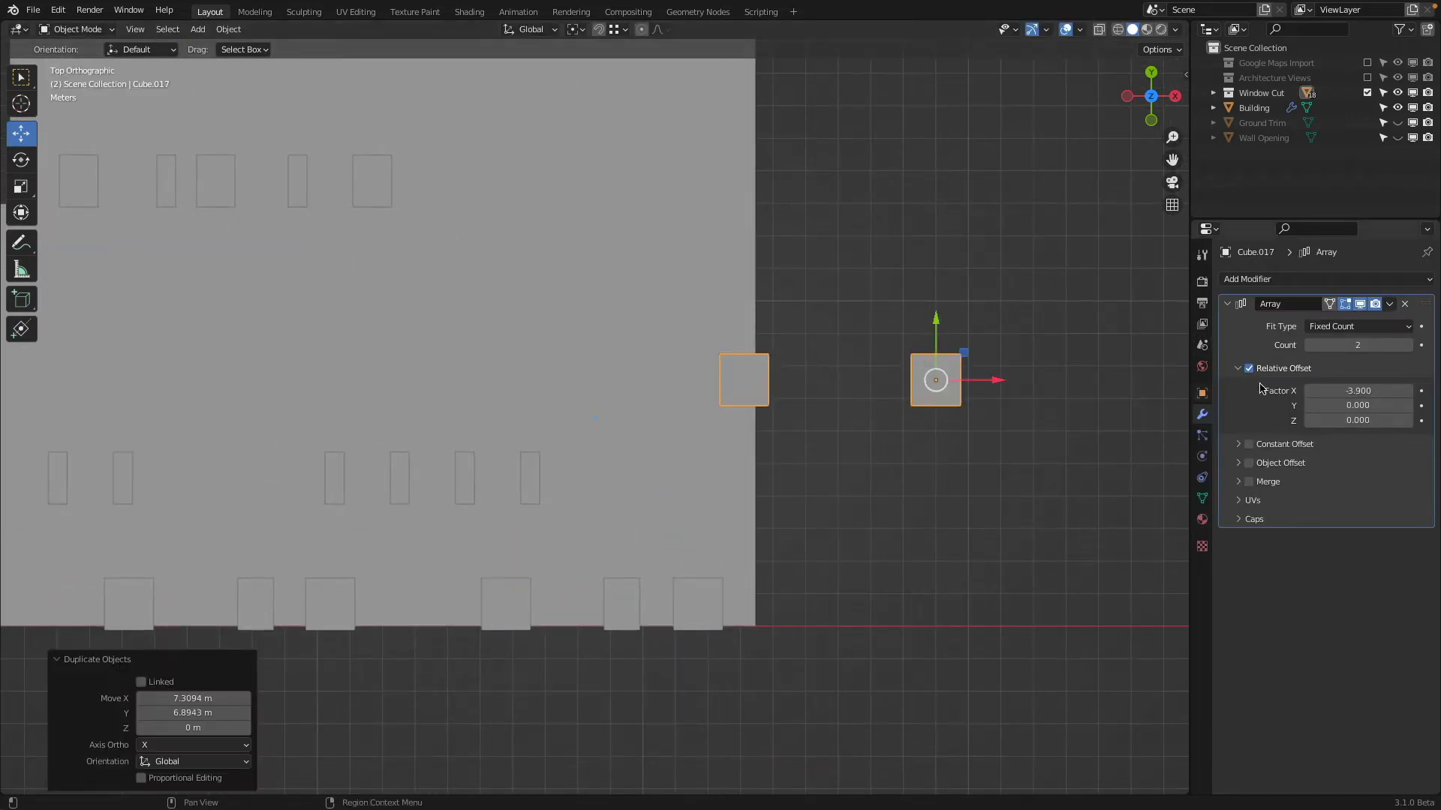
left_click(1404, 305)
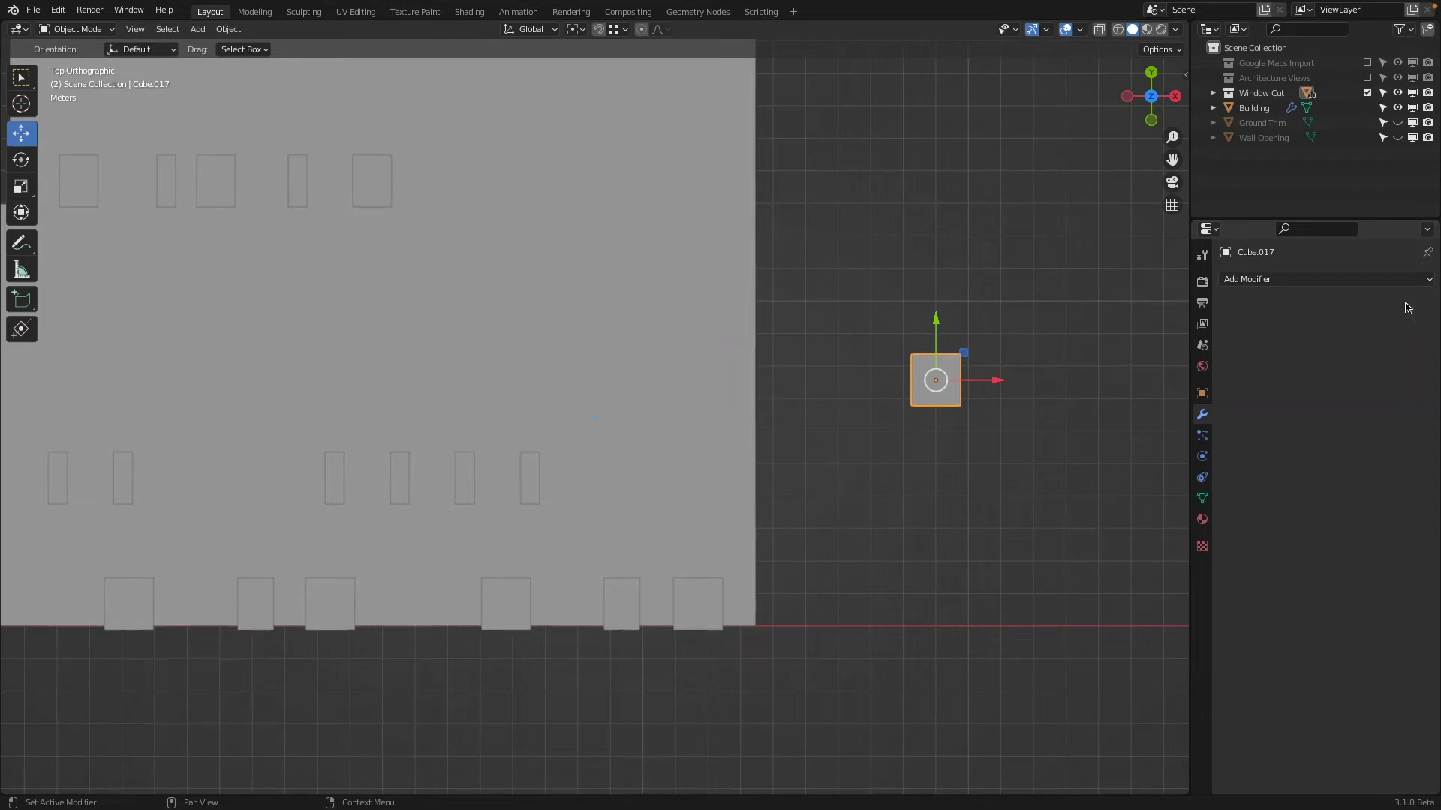
Move the single cutter about -6.14 m along X and -3.74 m along Y so it straddles the building's +X end wall
scroll(1036, 392, "down", 1)
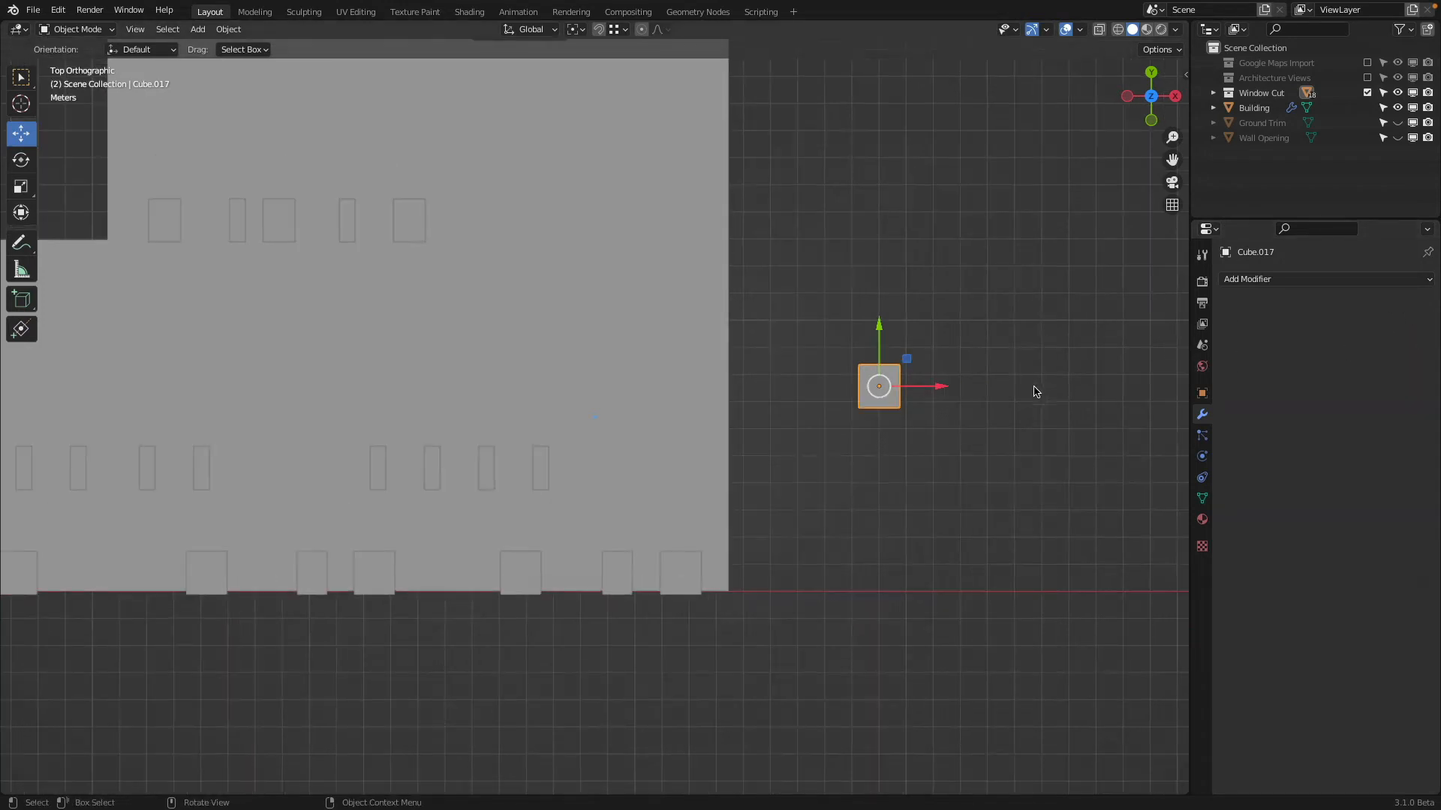
left_click_drag(944, 390, 780, 406)
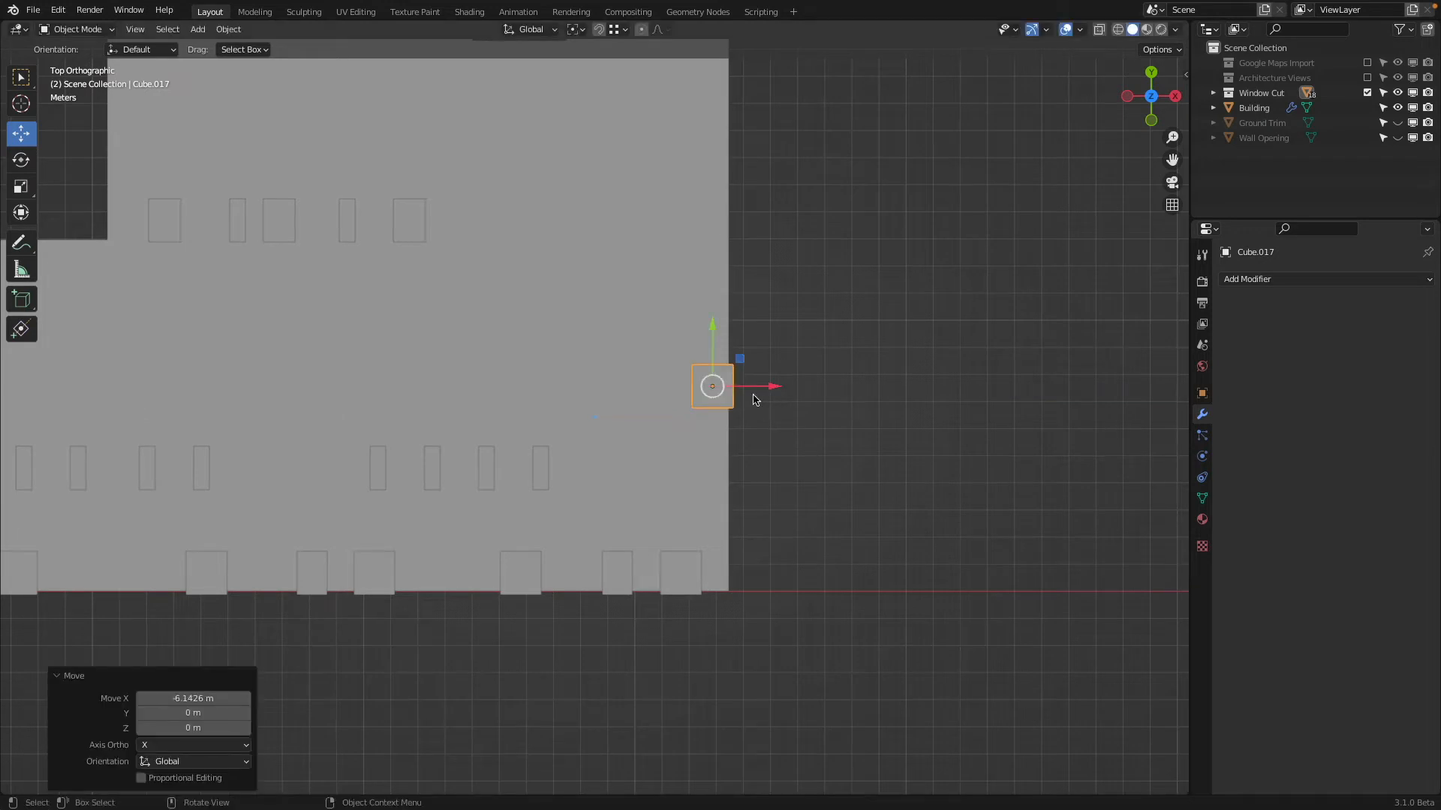
left_click_drag(712, 328, 714, 429)
scroll(750, 663, "up", 3)
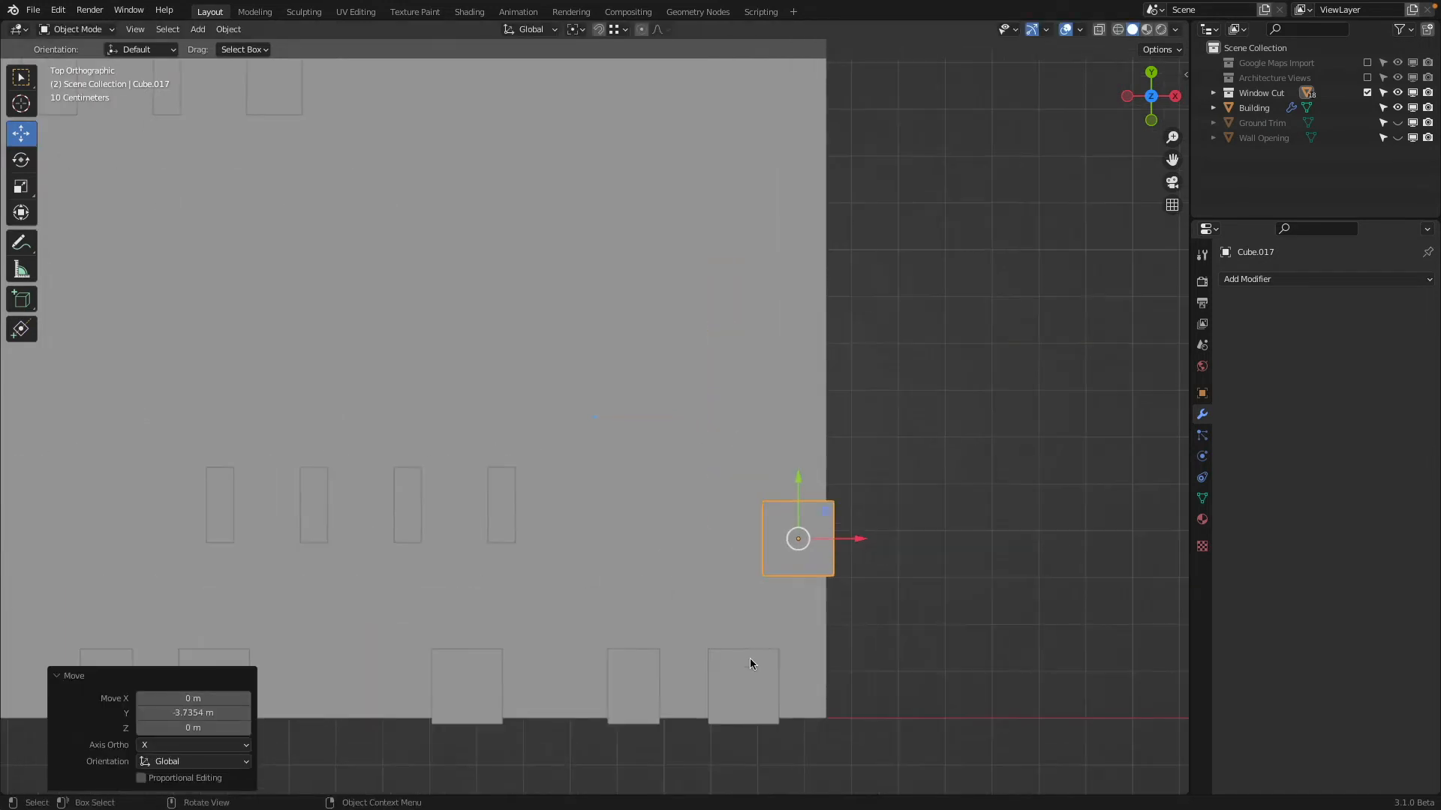
Hide the Building object, include the Google Maps Import collection and switch the viewport to Material Preview shading
left_click(1367, 93)
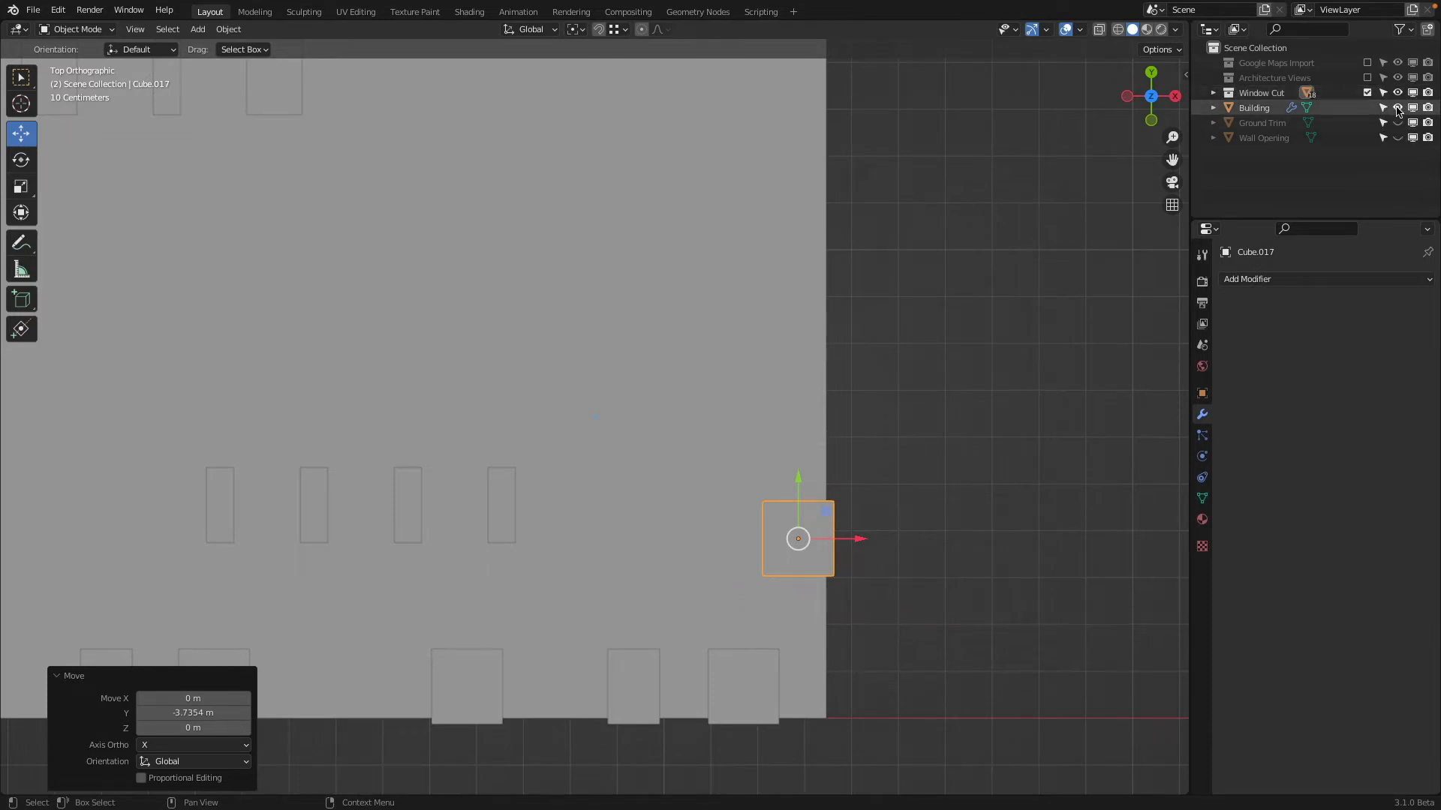
left_click(1397, 108)
left_click(1367, 62)
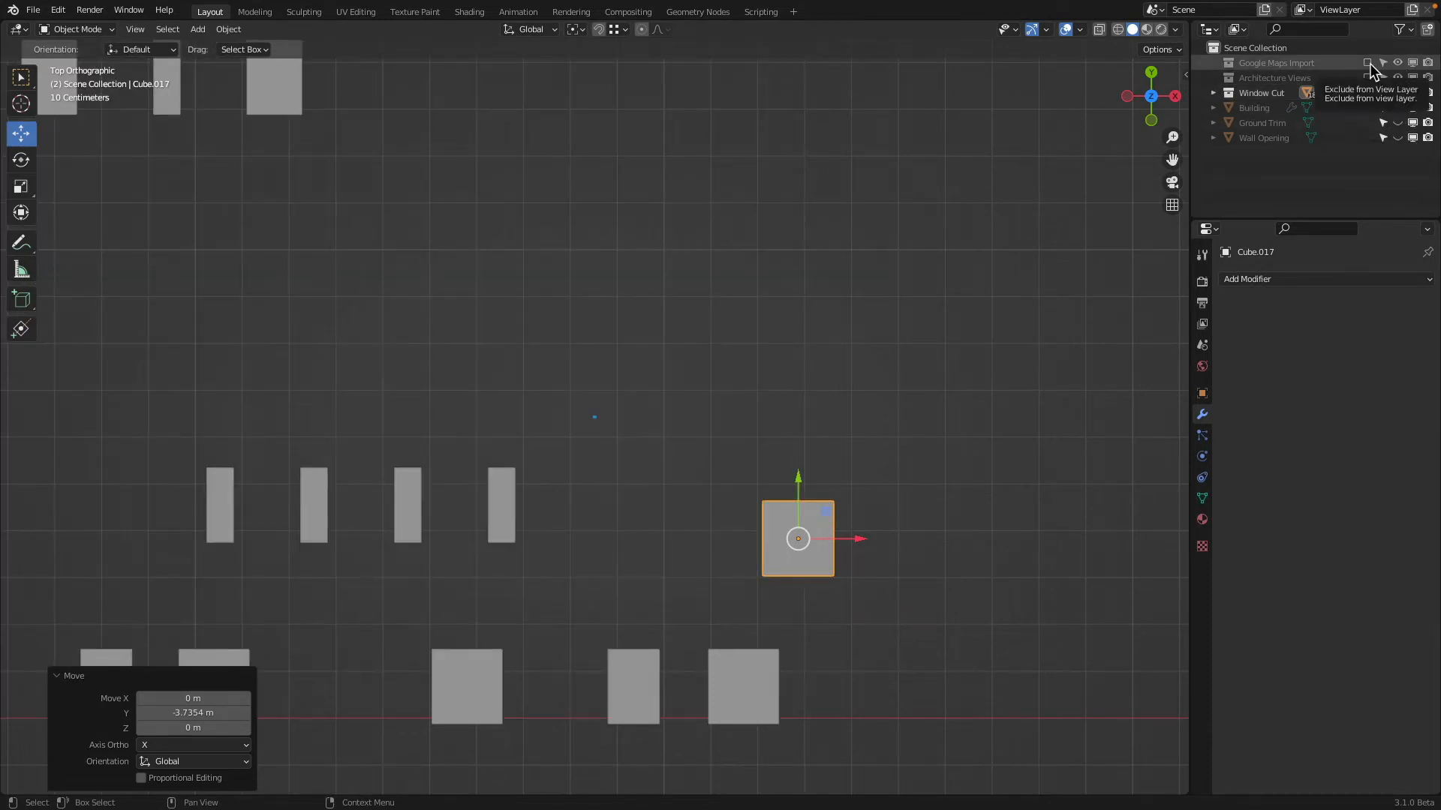
middle_click_drag(1080, 277, 848, 408)
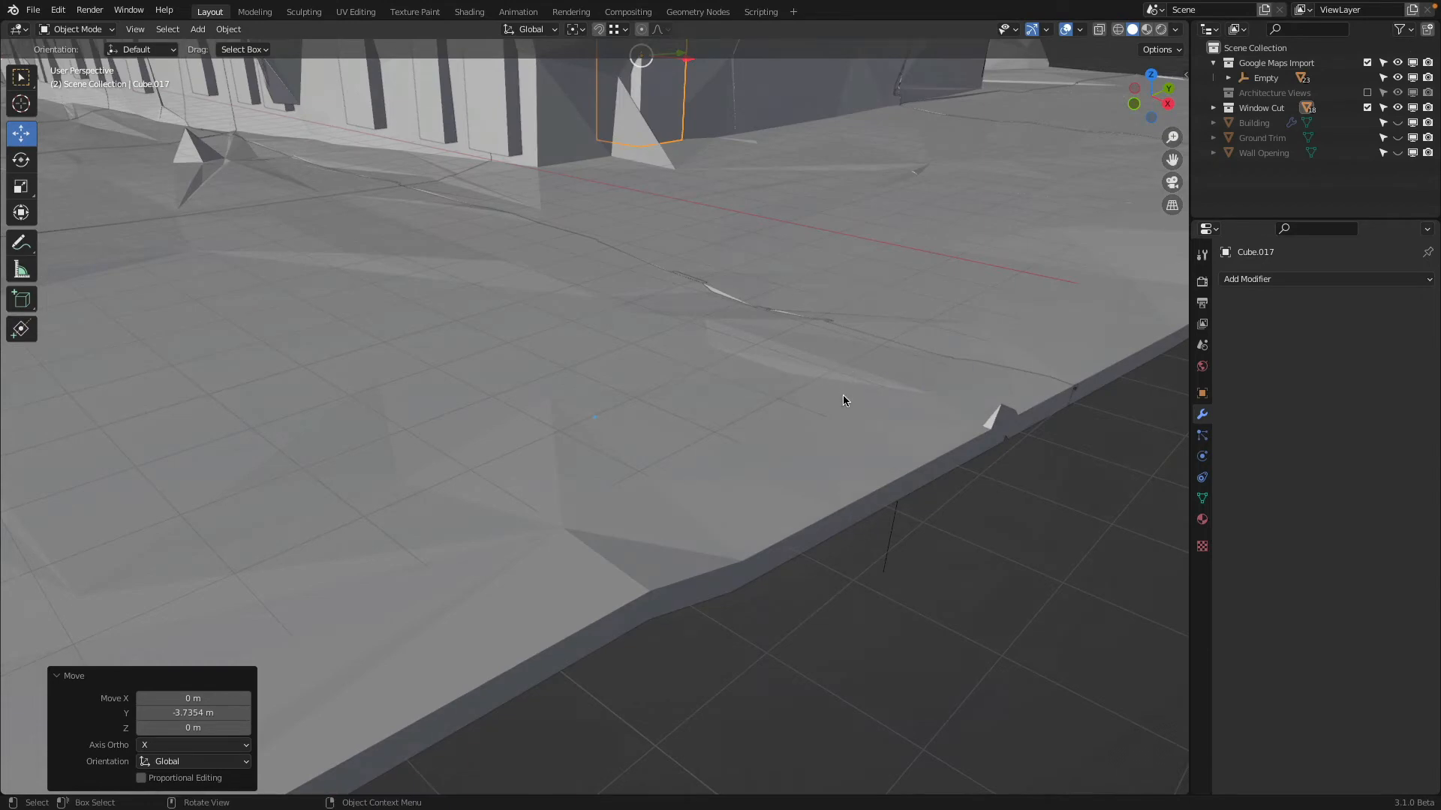
key("z")
left_click(835, 515)
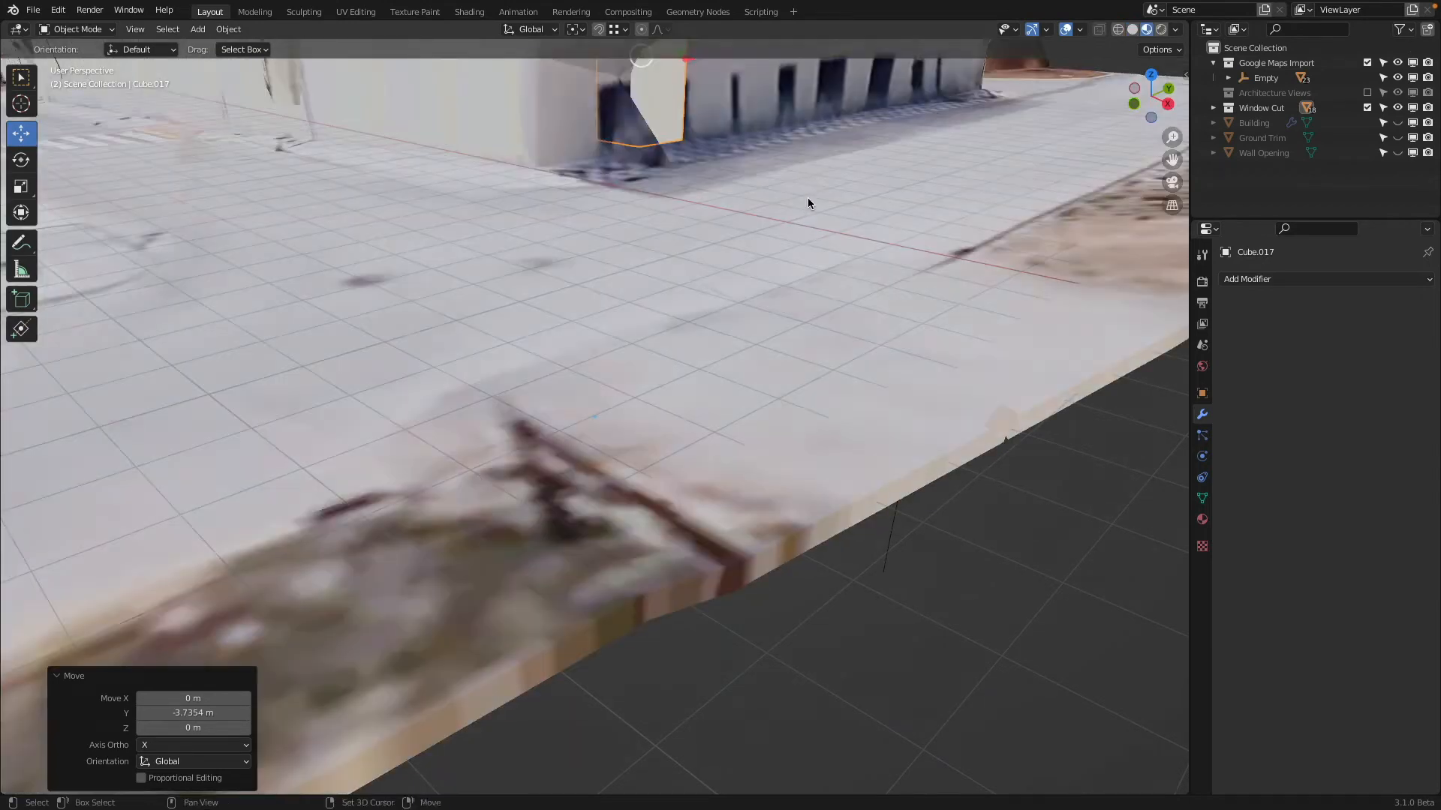
Move the cutter about -1.25 m along Y and -2.51 m along Z onto the end wall's opening nearest the front corner
scroll(723, 447, "down", 6)
mouse_move(723, 448)
middle_mouse_down()
mouse_move(484, 447)
mouse_move(600, 444)
middle_mouse_up()
key("g")
key("y")
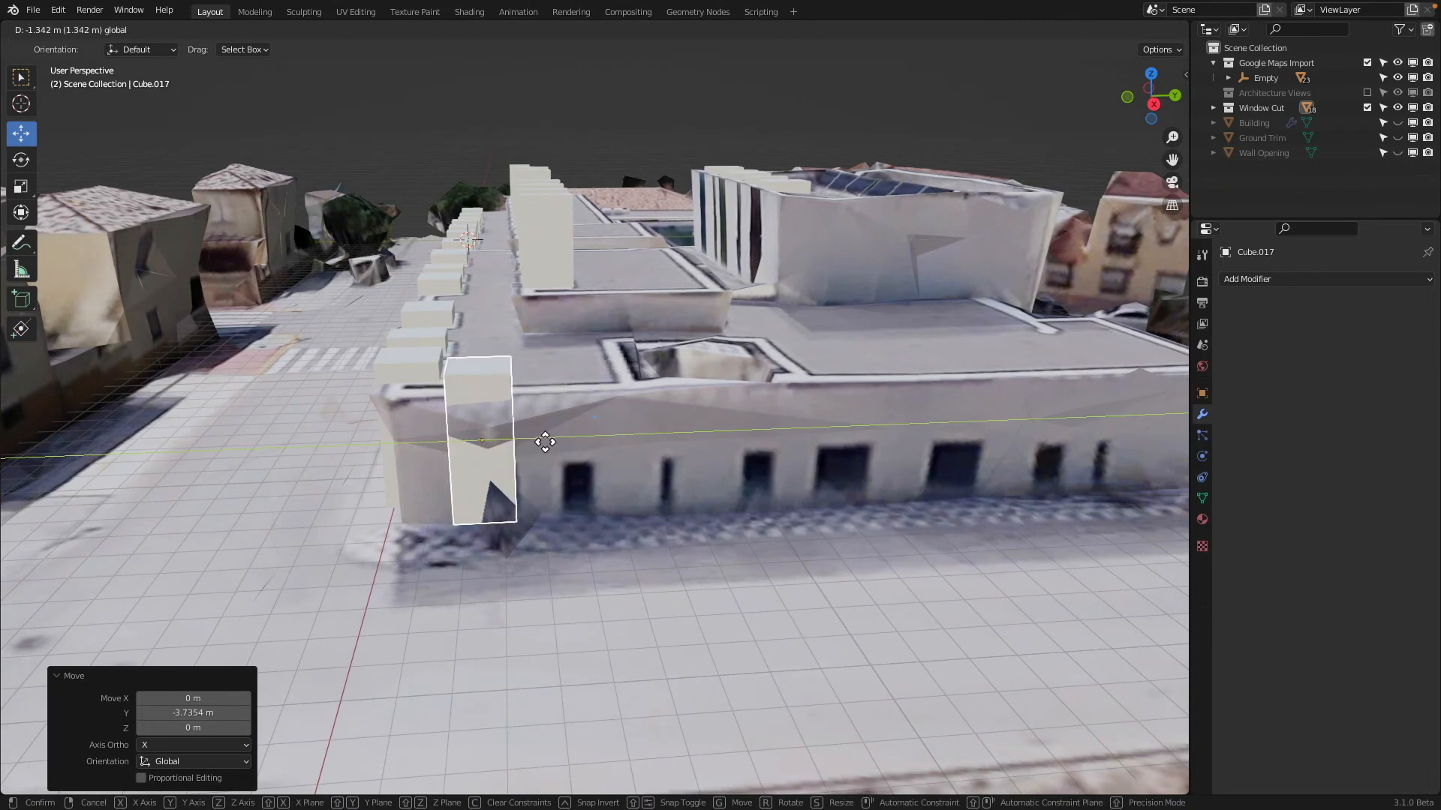
left_click(547, 440)
middle_click_drag(547, 440, 660, 388)
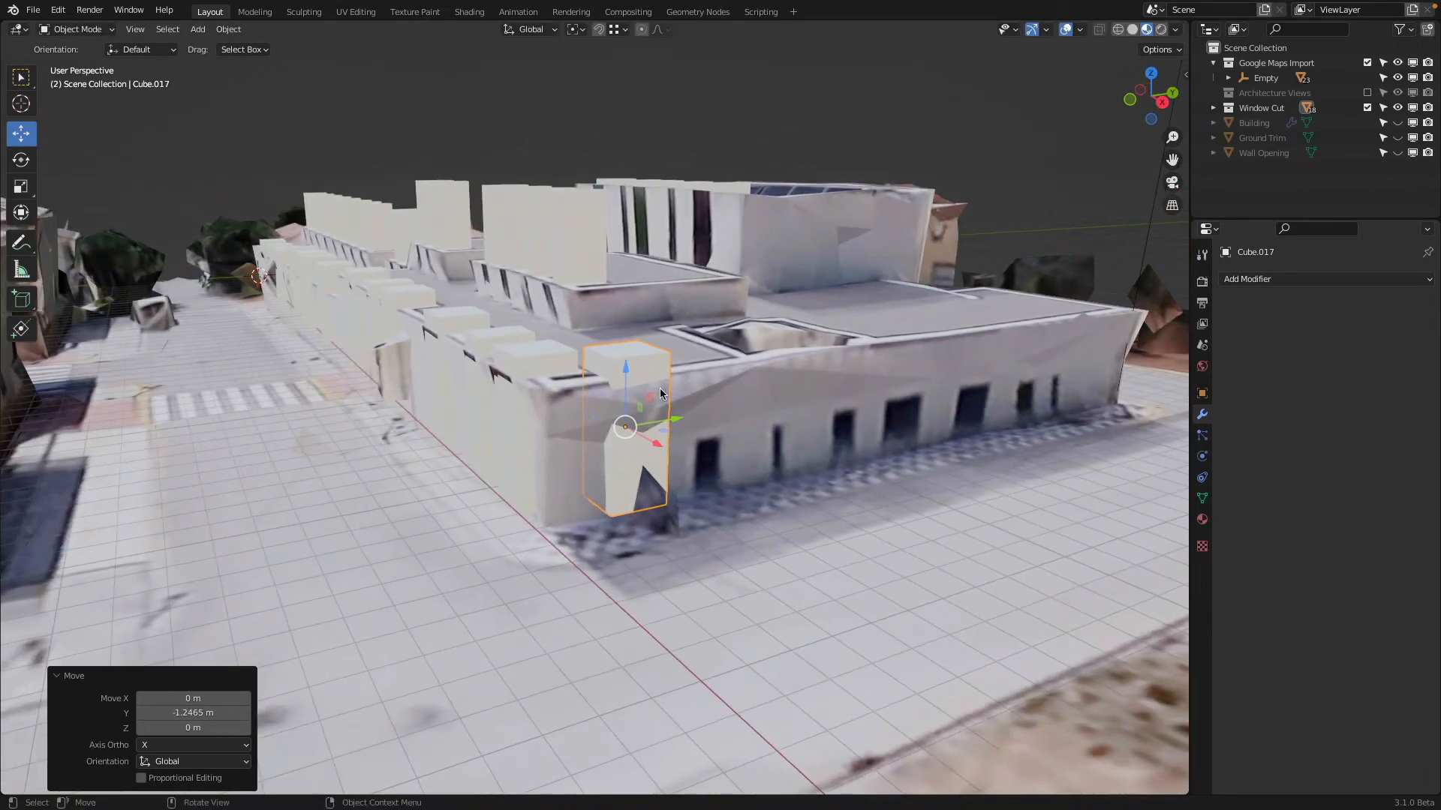
key("g")
key("z")
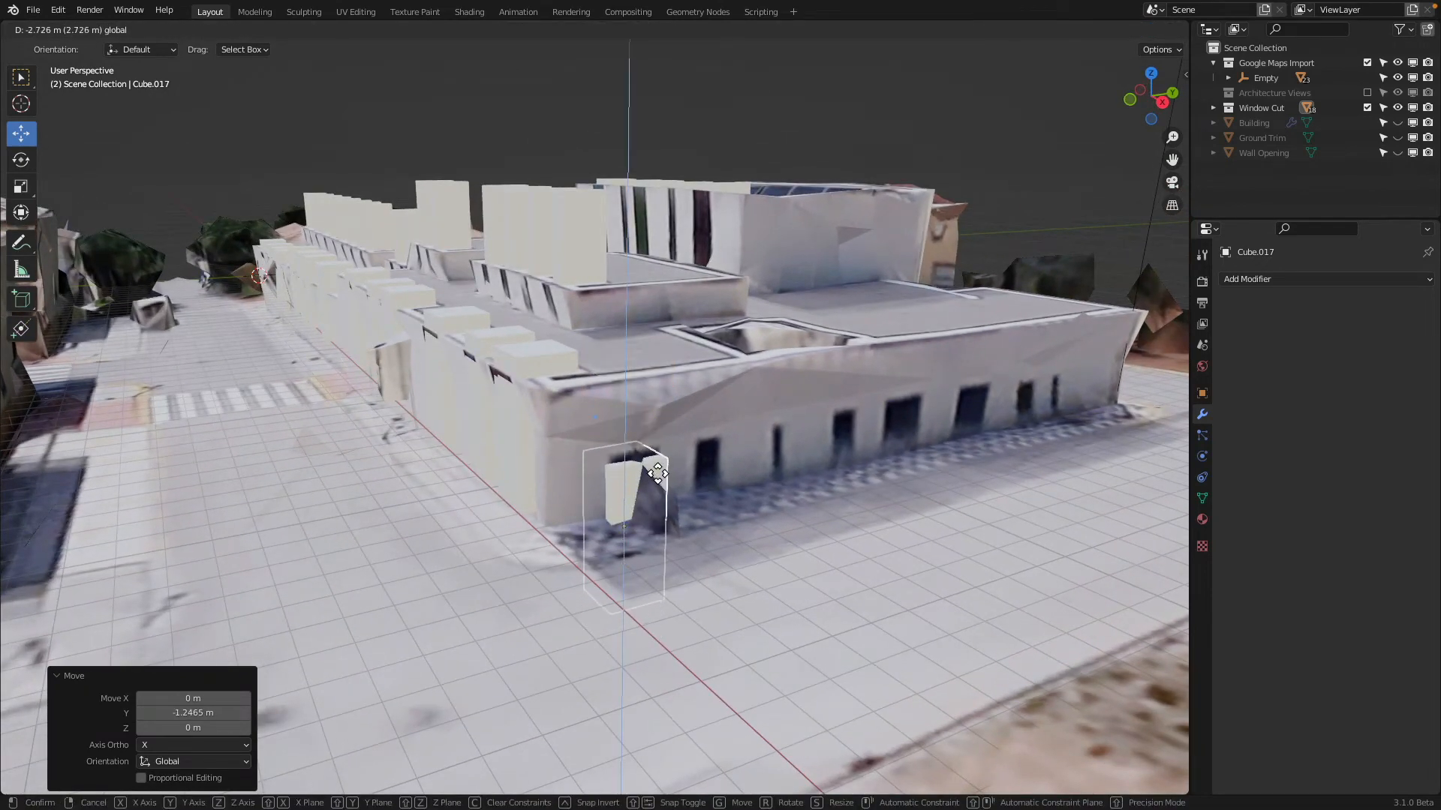
left_click(652, 468)
In Edit Mode, move the cutter's side face facing the front corner about 0.22 m along Y to narrow it to the opening
middle_click_drag(651, 469, 618, 480)
scroll(531, 541, "up", 2)
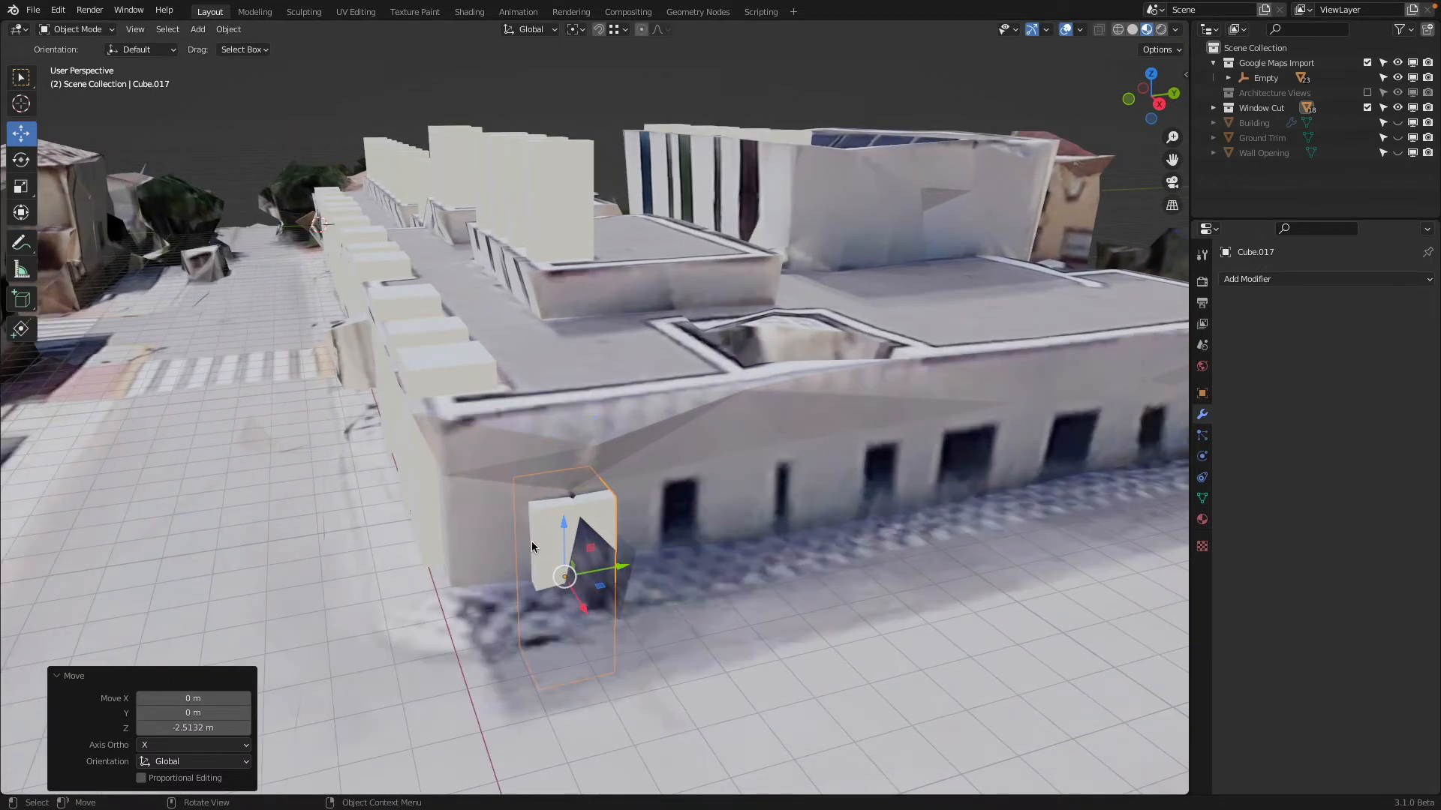
key("Tab")
left_click(531, 539)
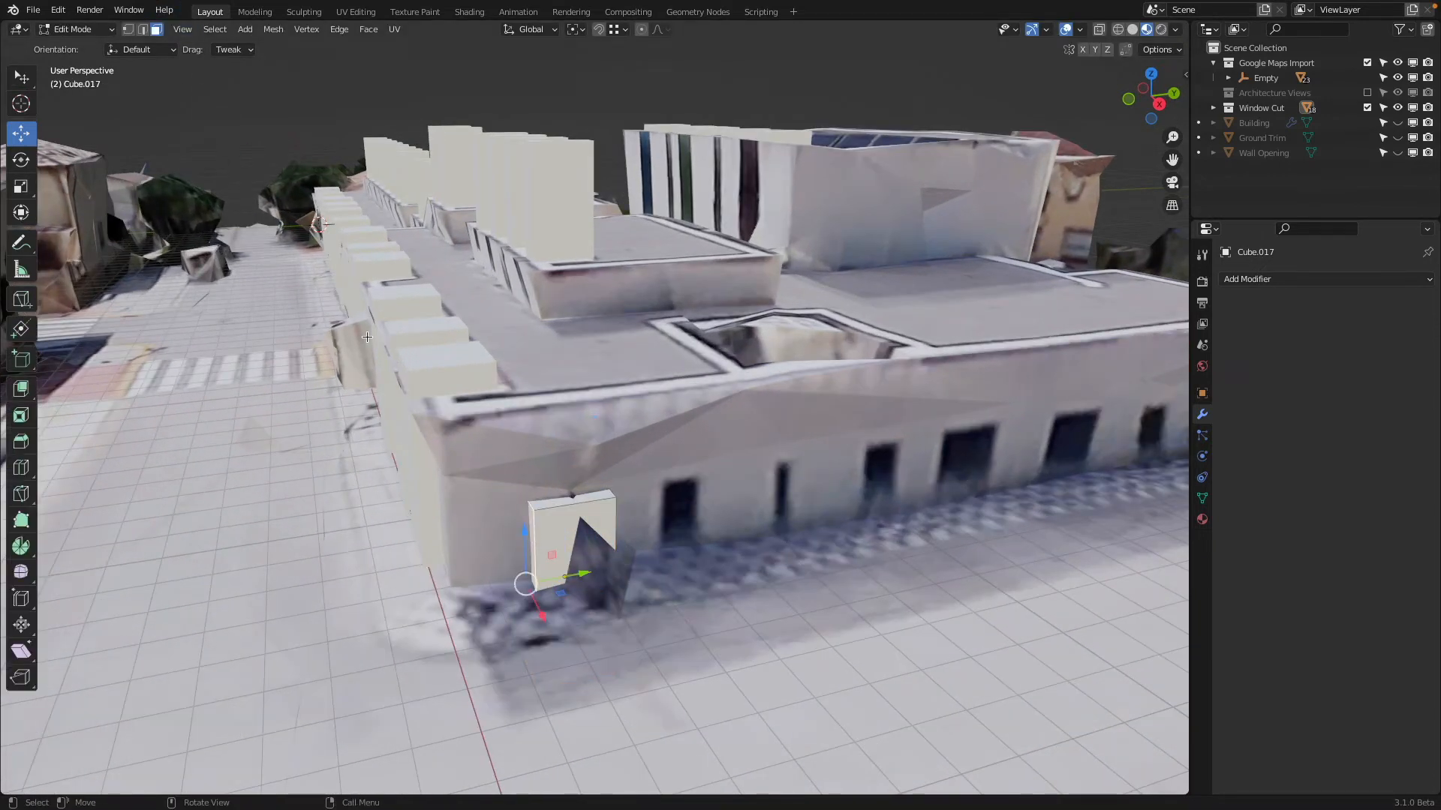
left_click_drag(592, 573, 607, 580)
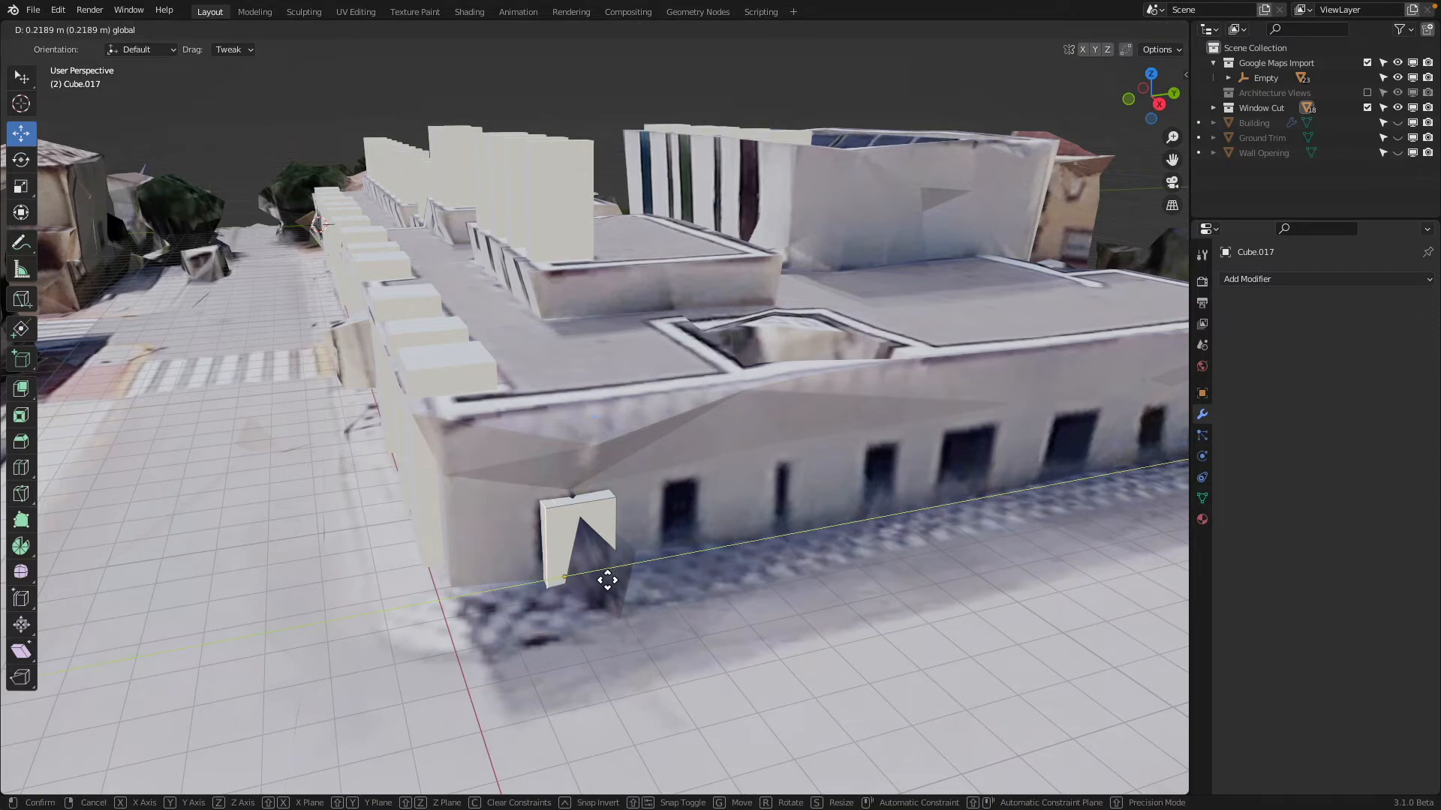
left_click_drag(699, 542, 700, 542)
key("Tab")
middle_click_drag(699, 541, 445, 575)
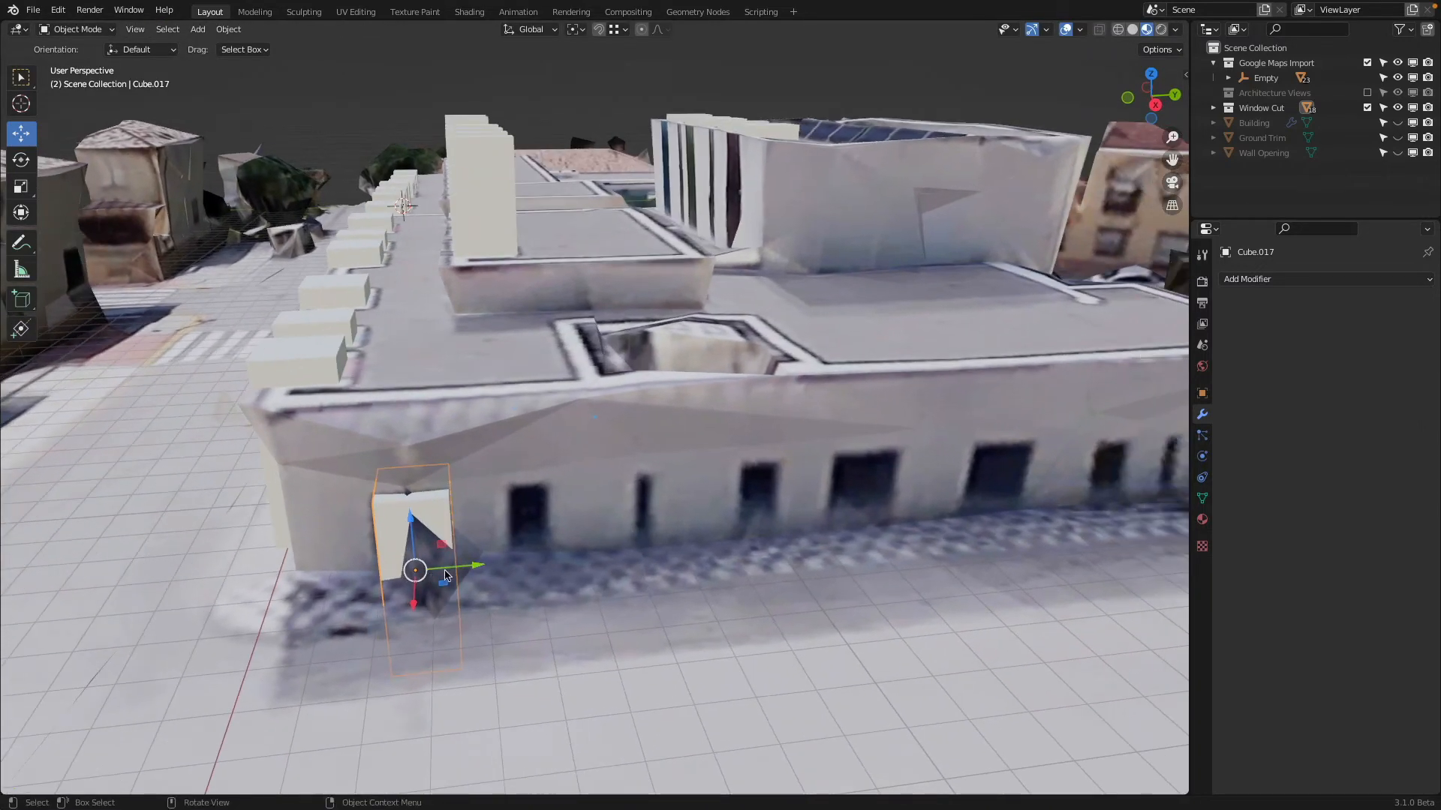
Nudge the end-wall cutter about -0.03 m along Y and place a linked duplicate about 9.36 m along Y on the first wide opening
left_click_drag(467, 571, 464, 572)
middle_click_drag(821, 538, 646, 529, "shift")
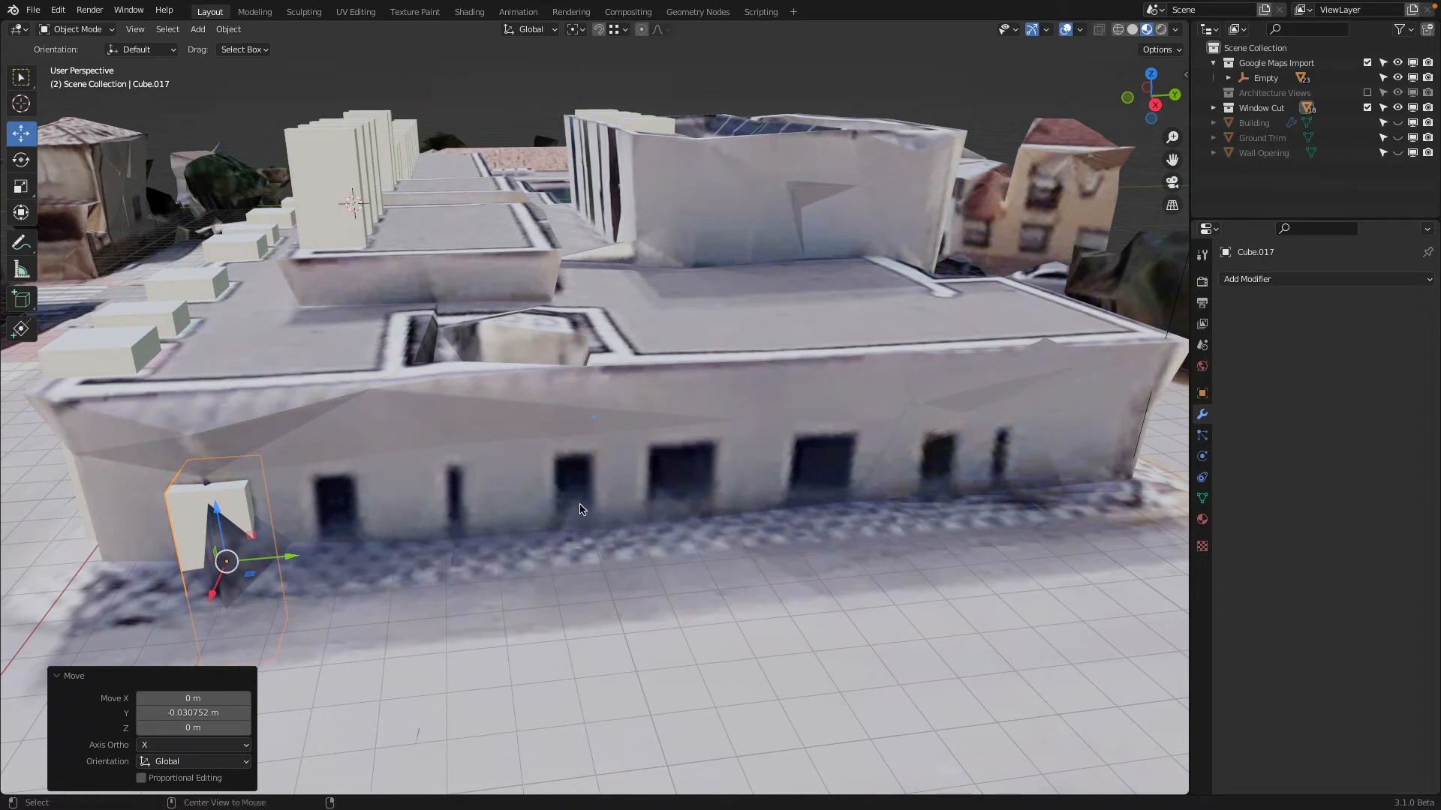
key("shift+d")
key("y")
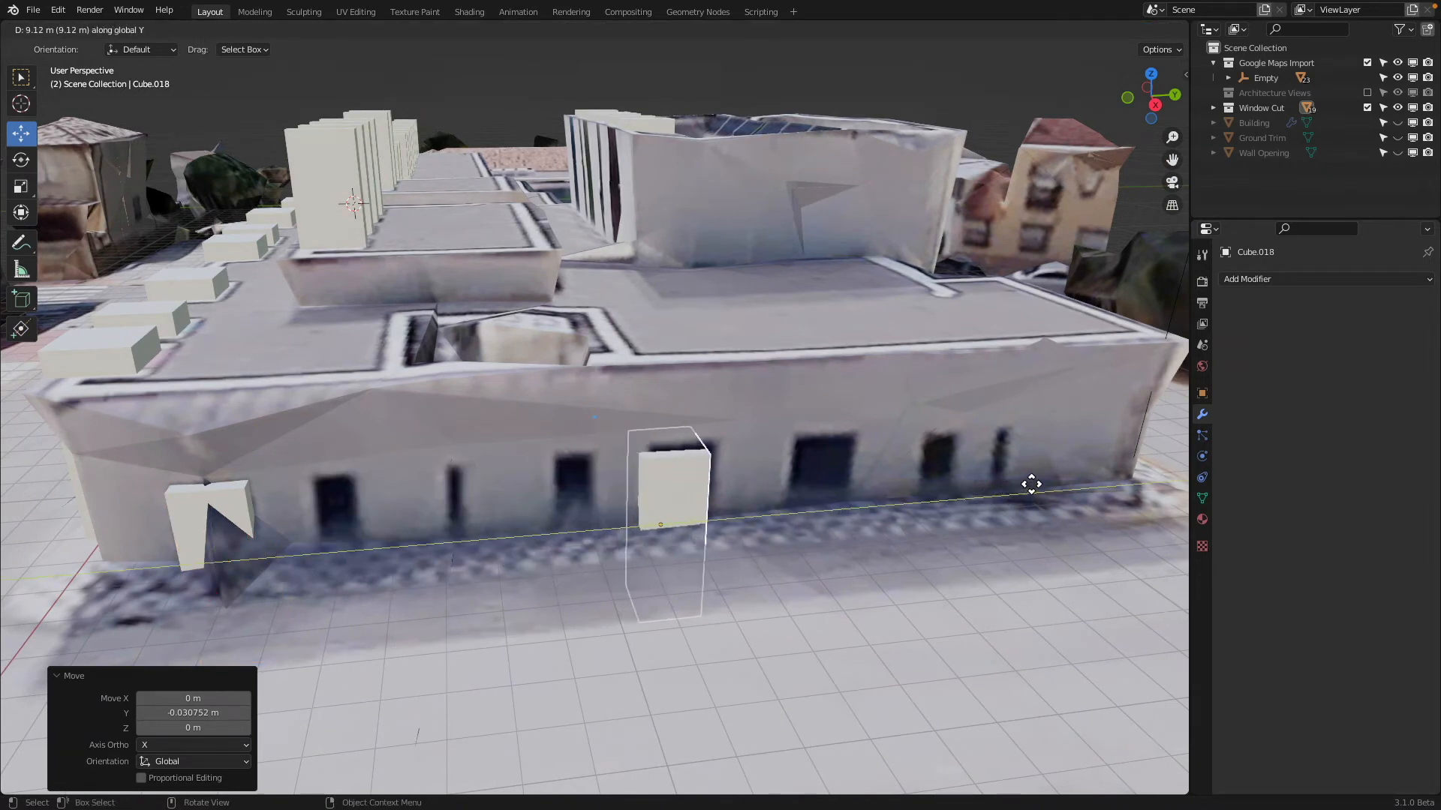
left_click(1030, 481)
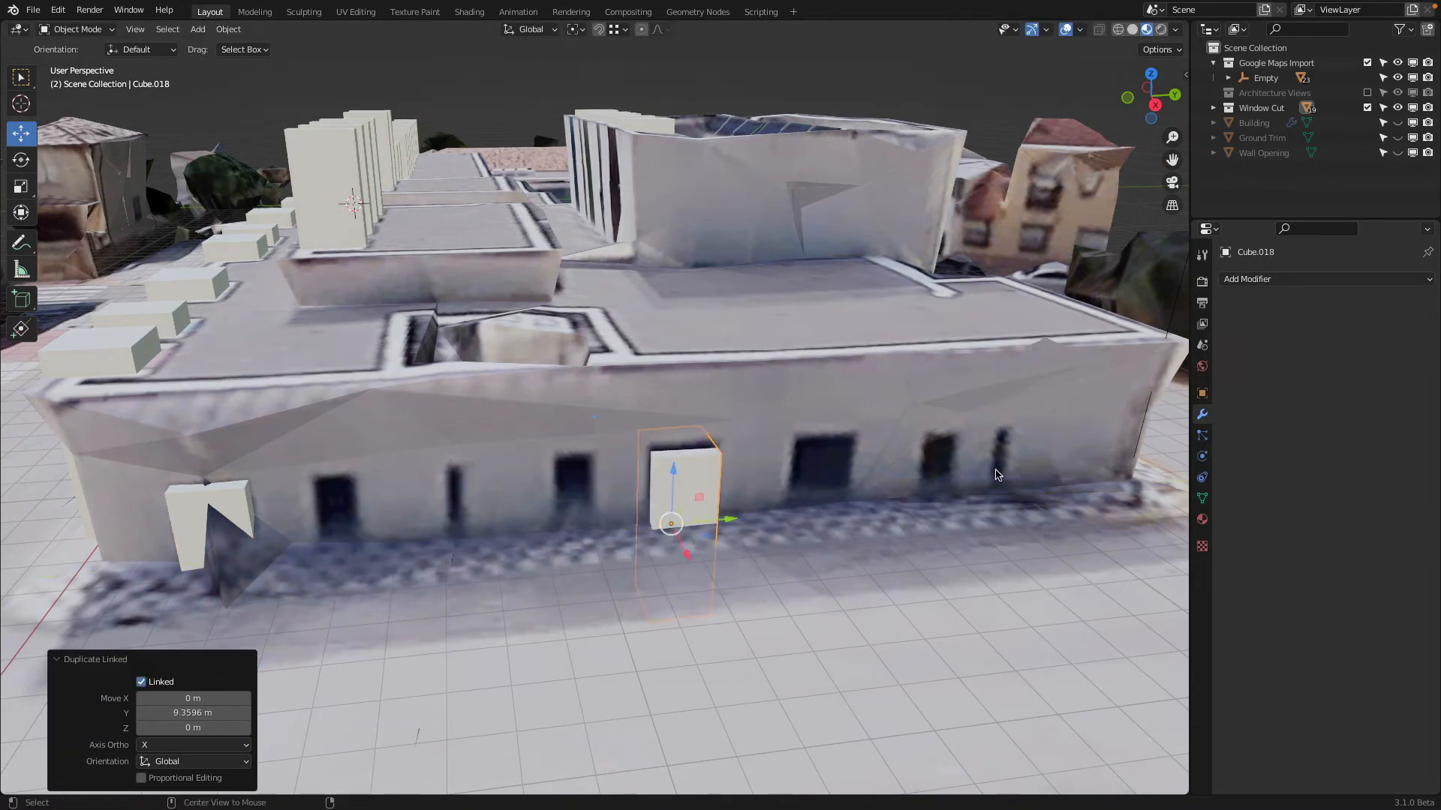
Place another linked duplicate more than 3.2 m further along Y on the second wide opening
key("alt+d")
key("y")
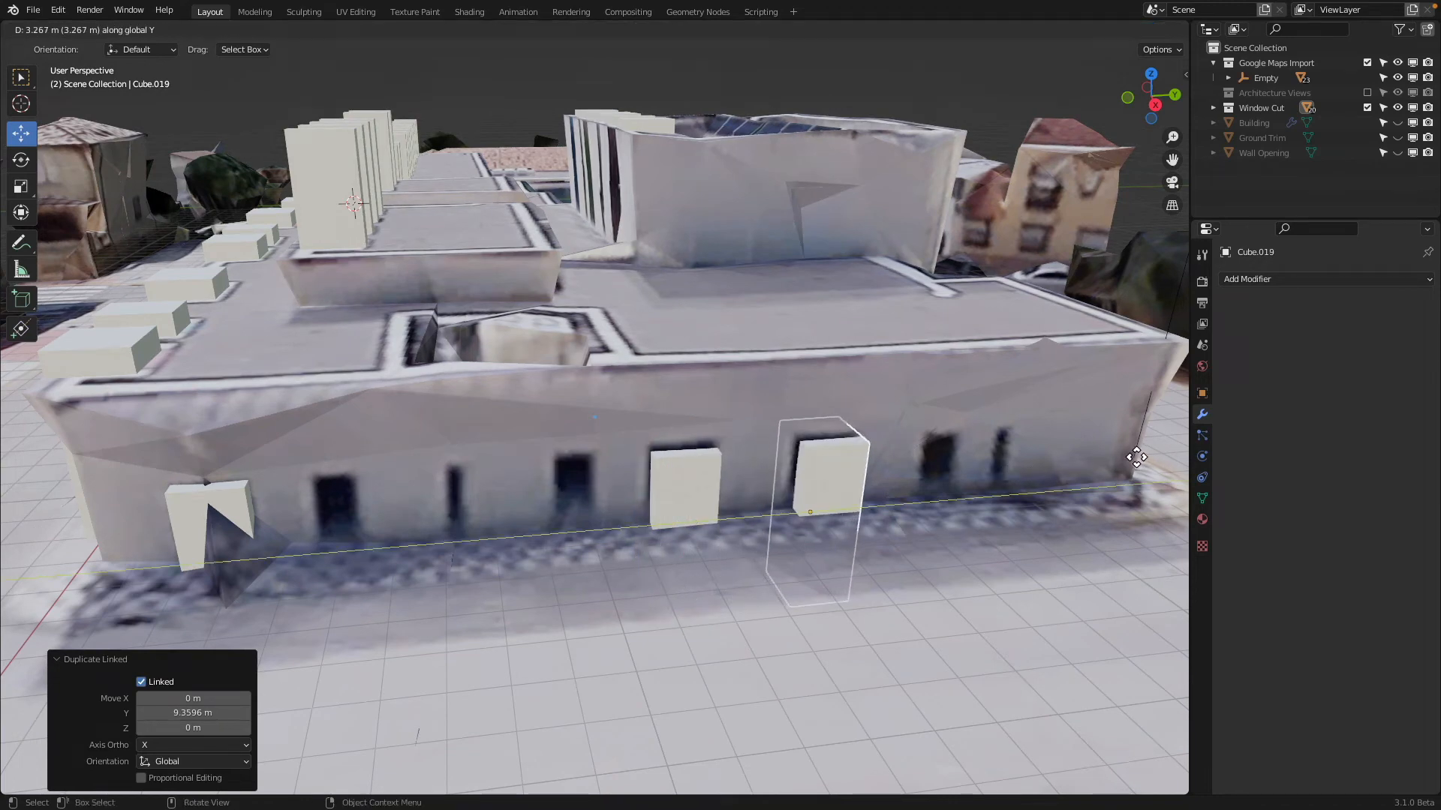
left_click(1075, 463)
Make an independent copy of the cutter nearest the front corner, about 2.2 m along Y on the neighbouring opening
left_click(234, 502)
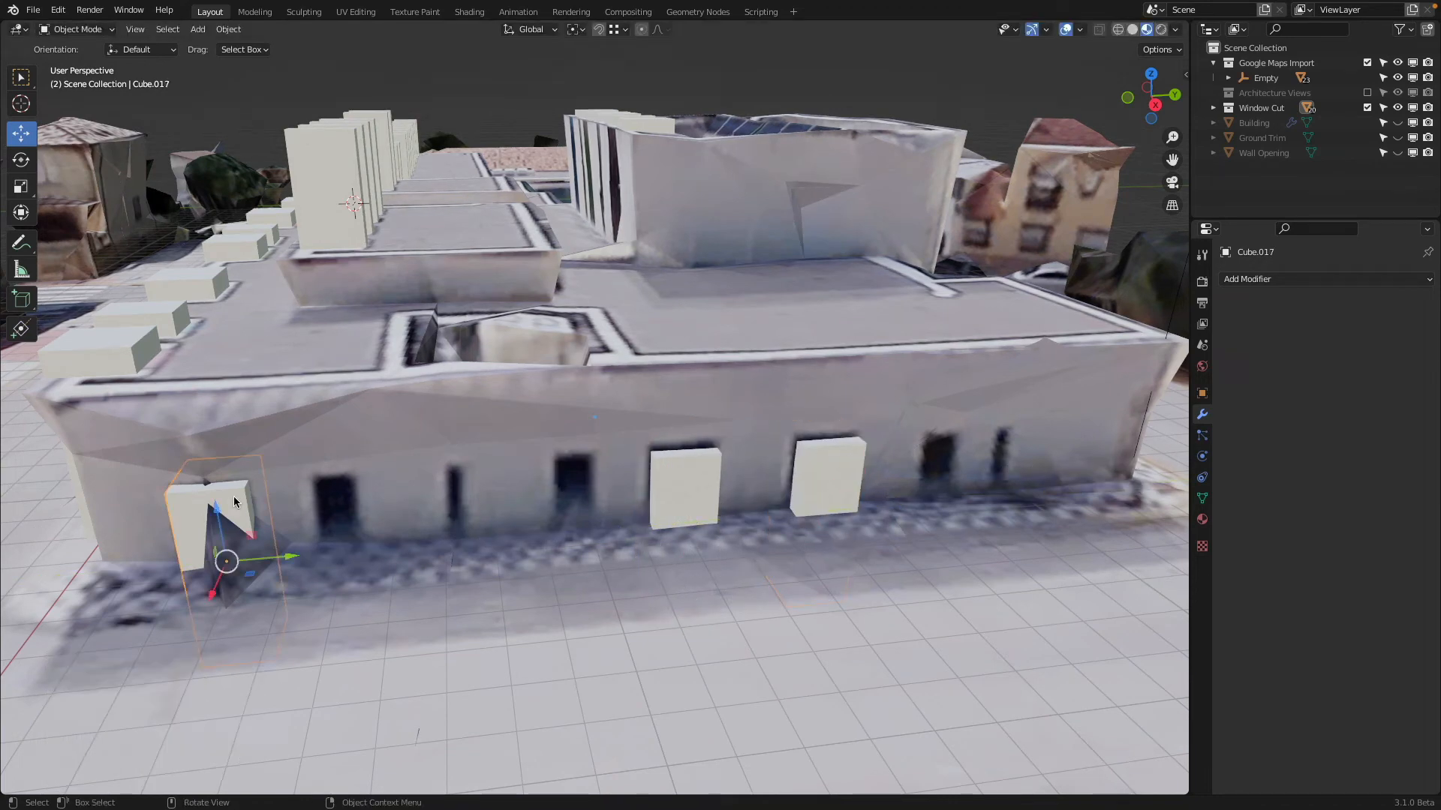
middle_click_drag(274, 506, 355, 564)
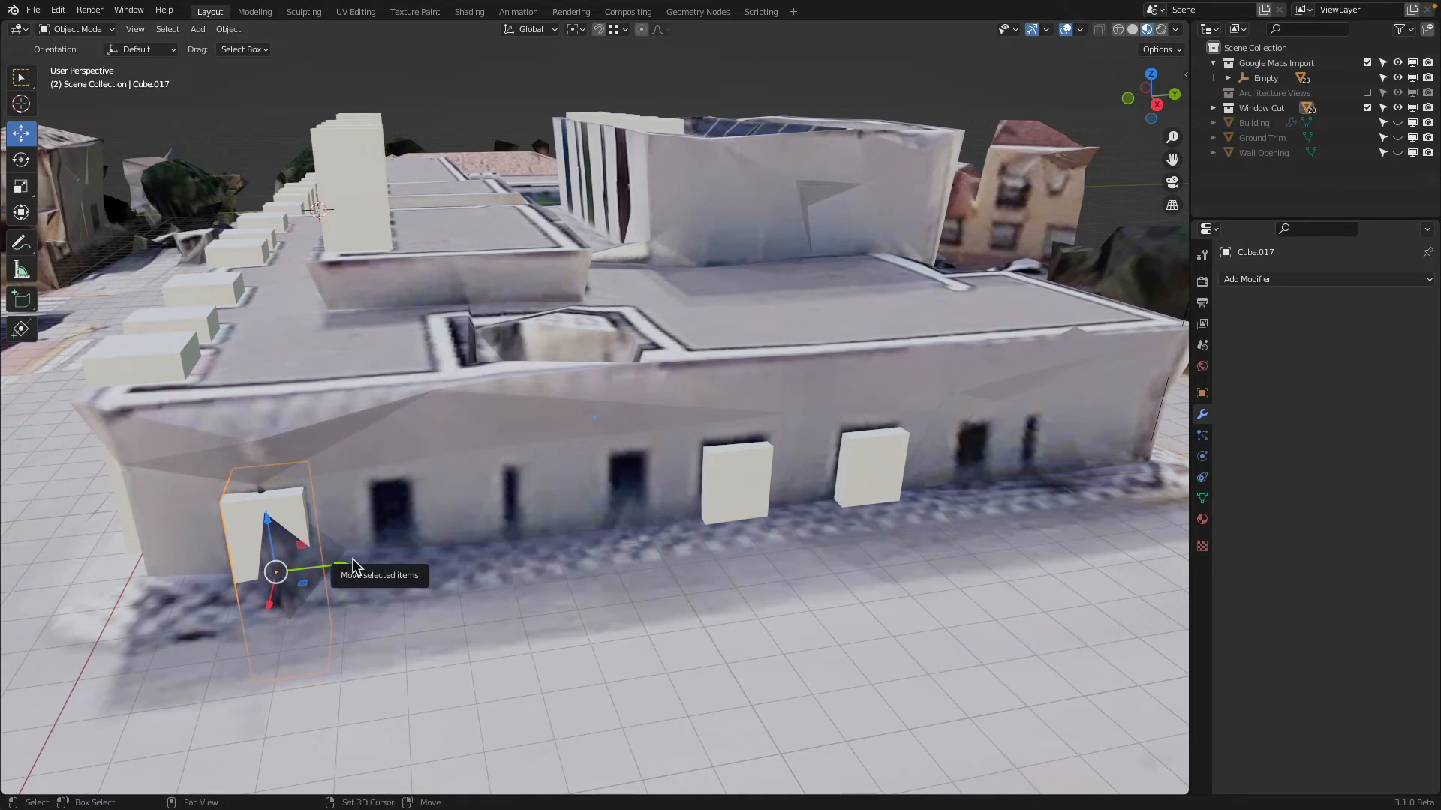
key("alt+d")
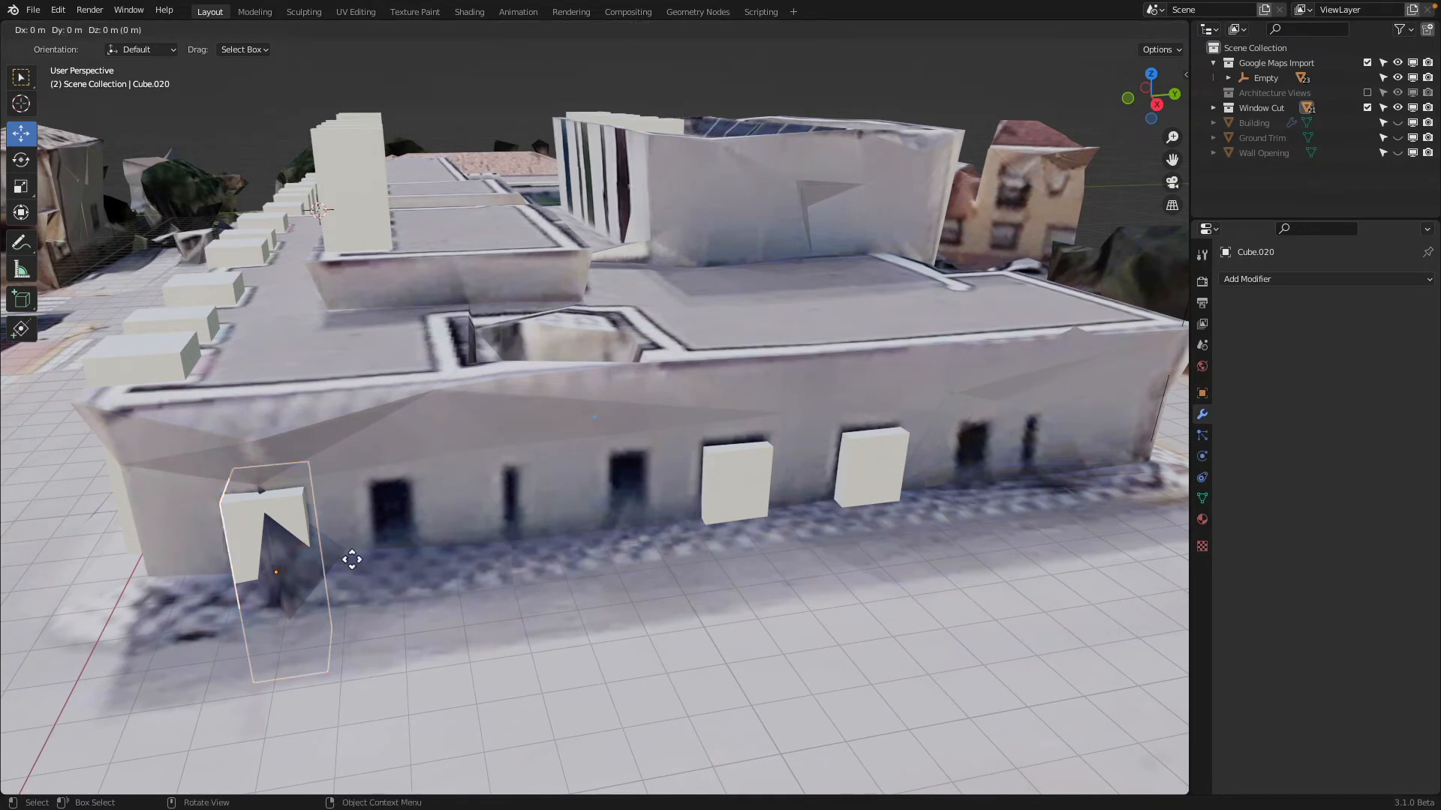
key("y")
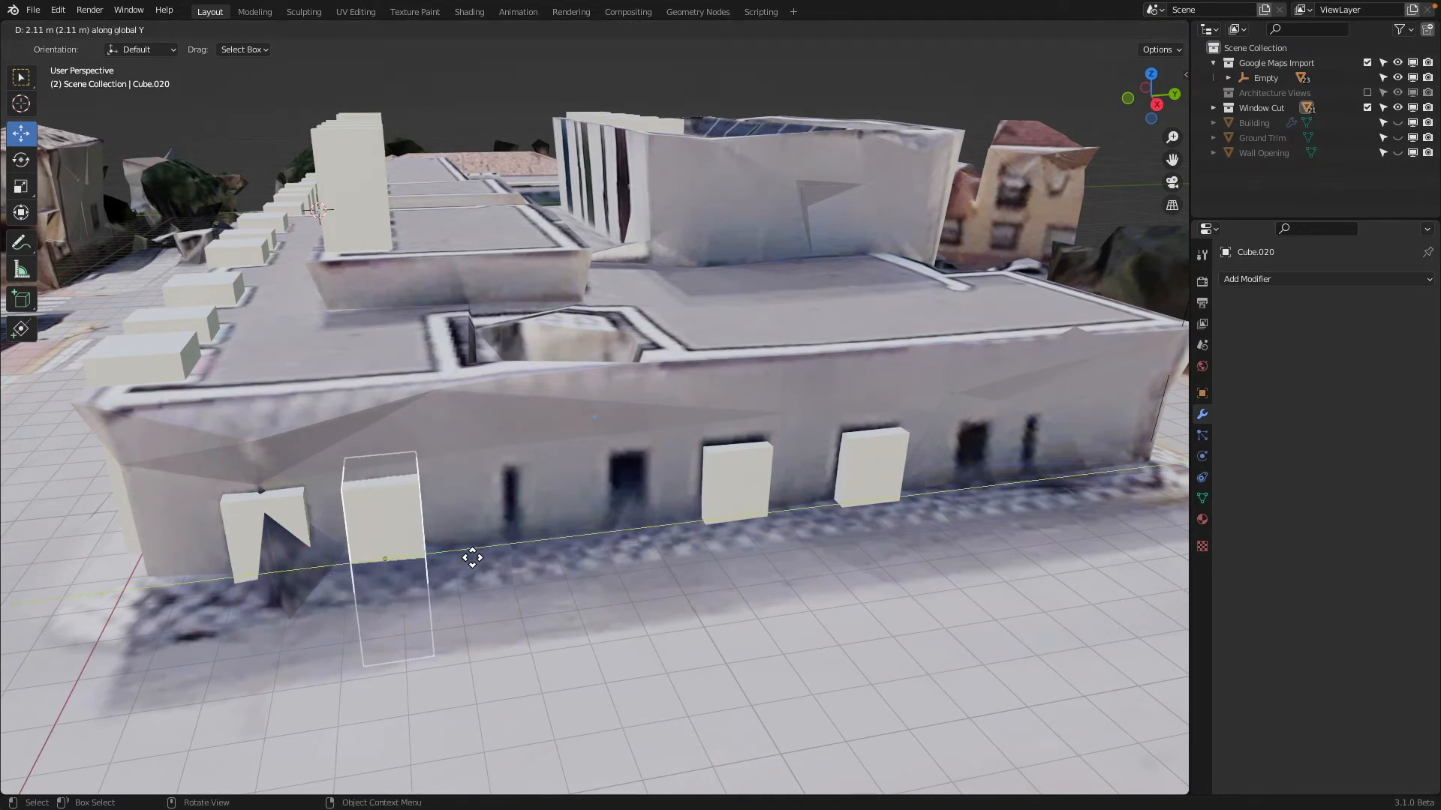
left_click(465, 552)
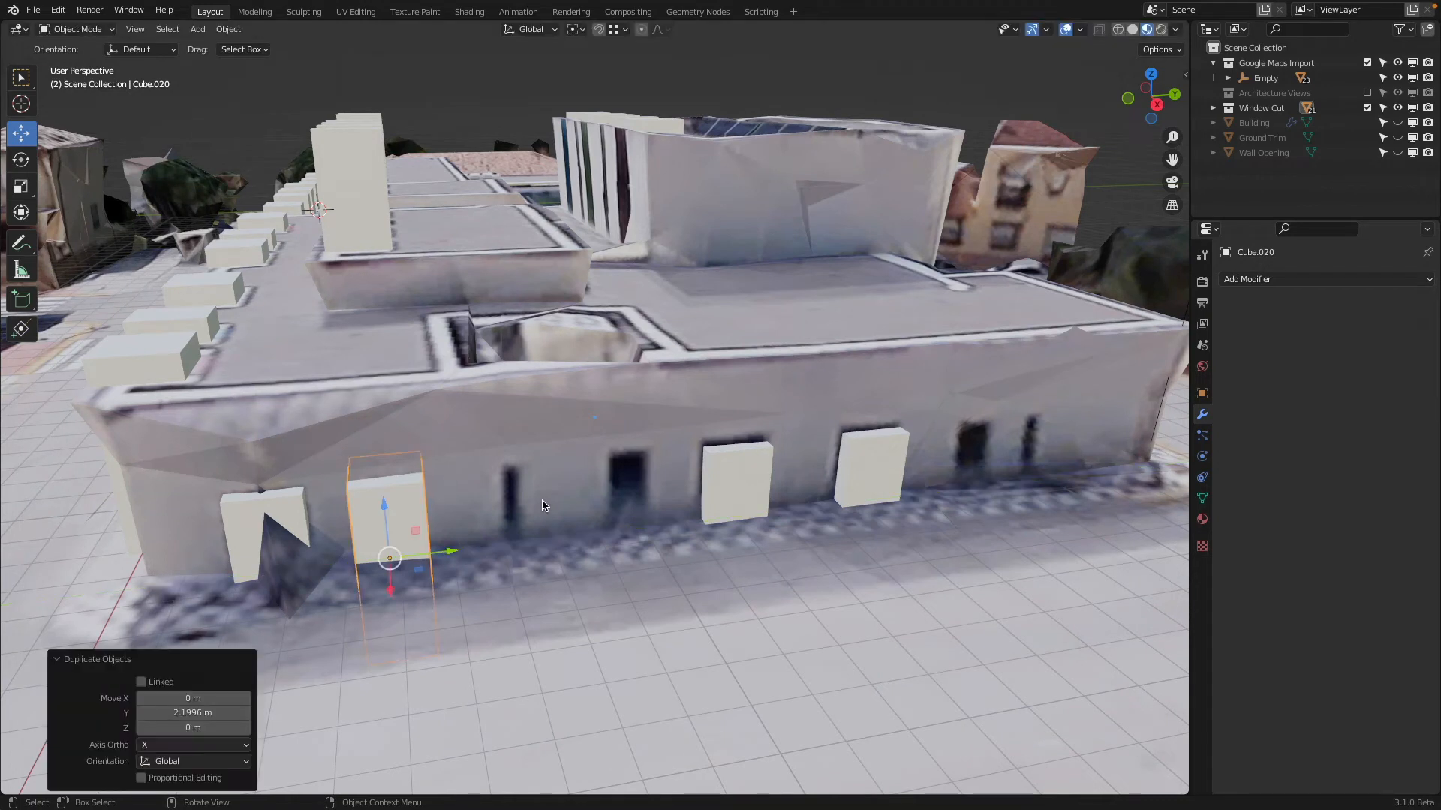
In Edit Mode, scale the copy to about 0.59 along Y, and in Object Mode nudge it about 0.03 m along Y over its opening
key("Tab")
key("s")
key("y")
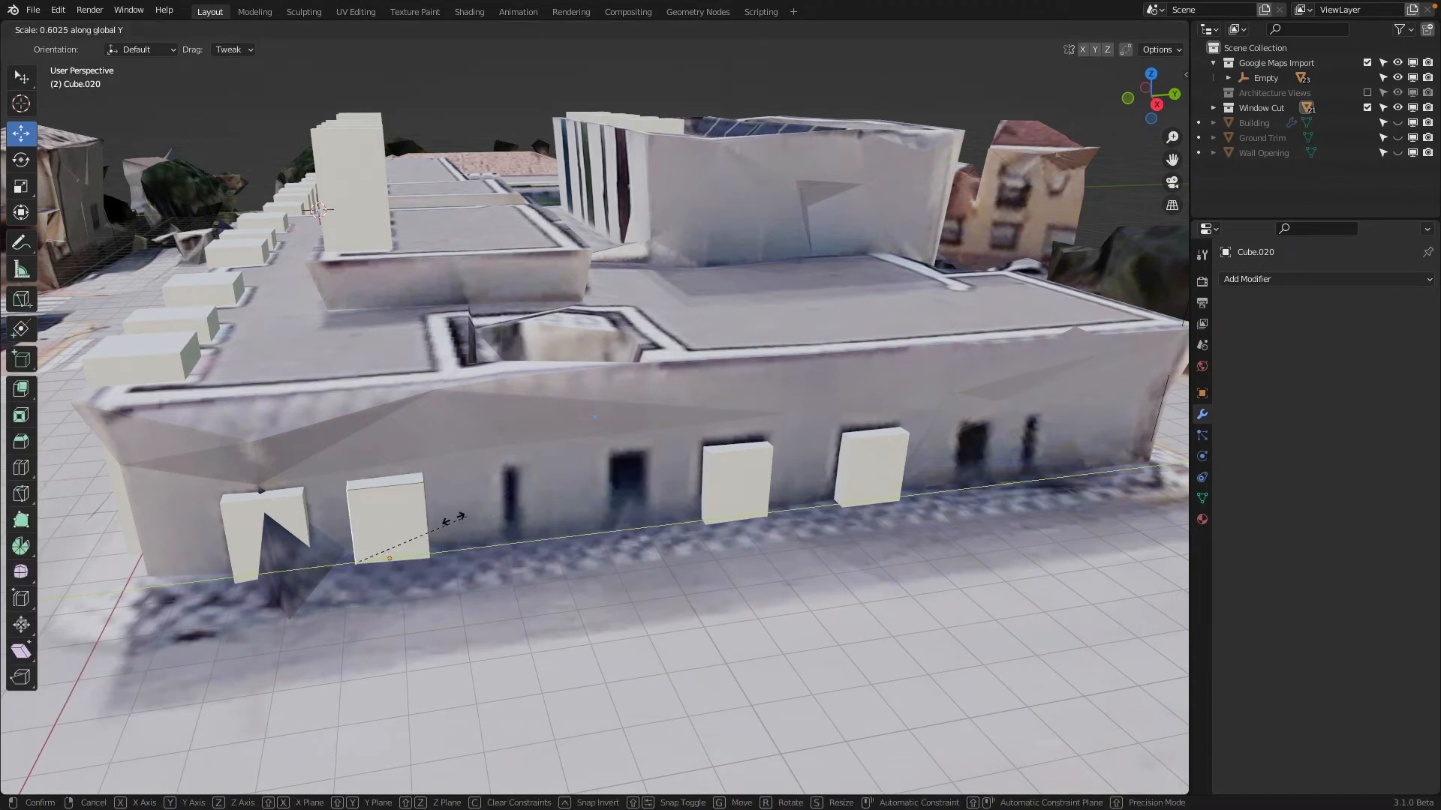
left_click(425, 525)
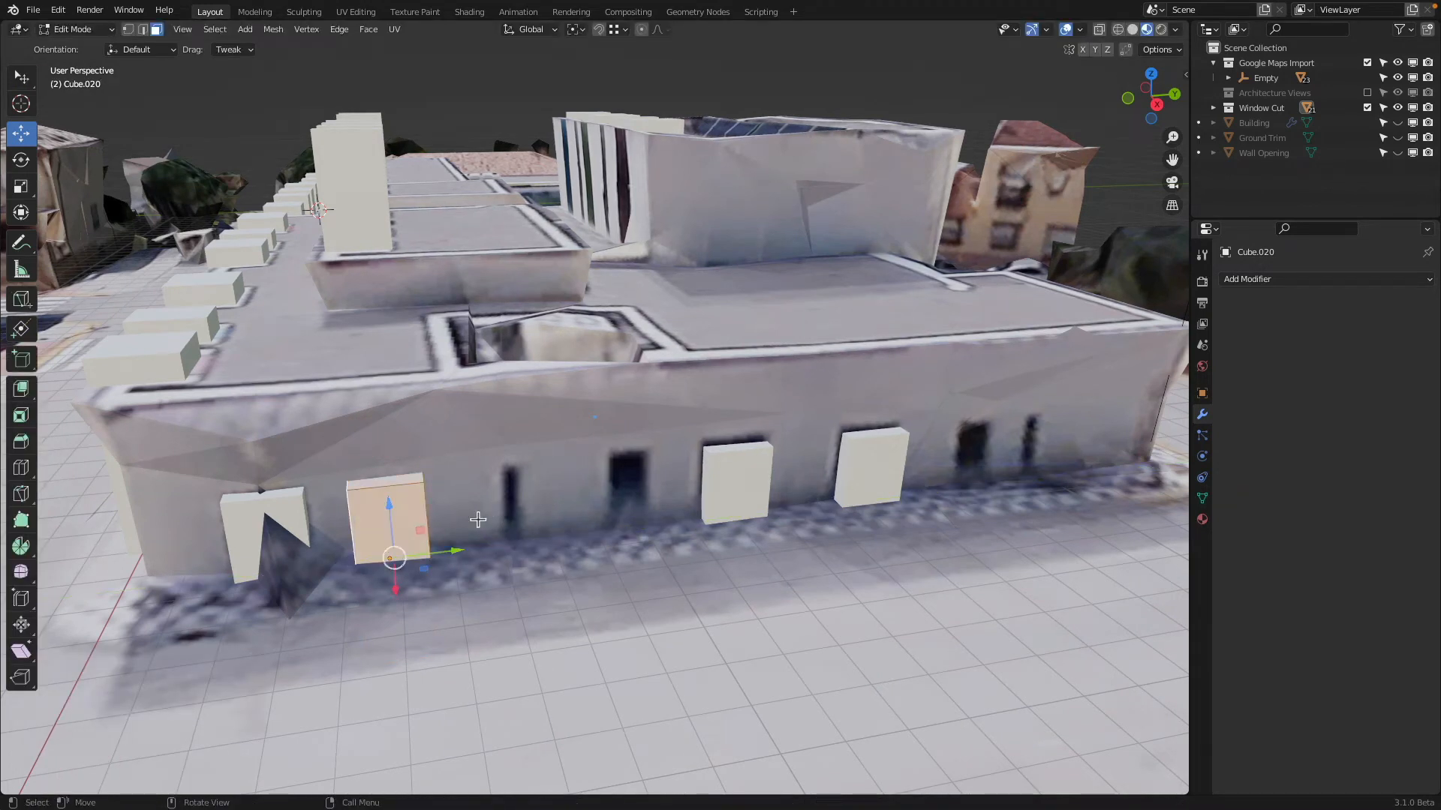
key("s")
key("y")
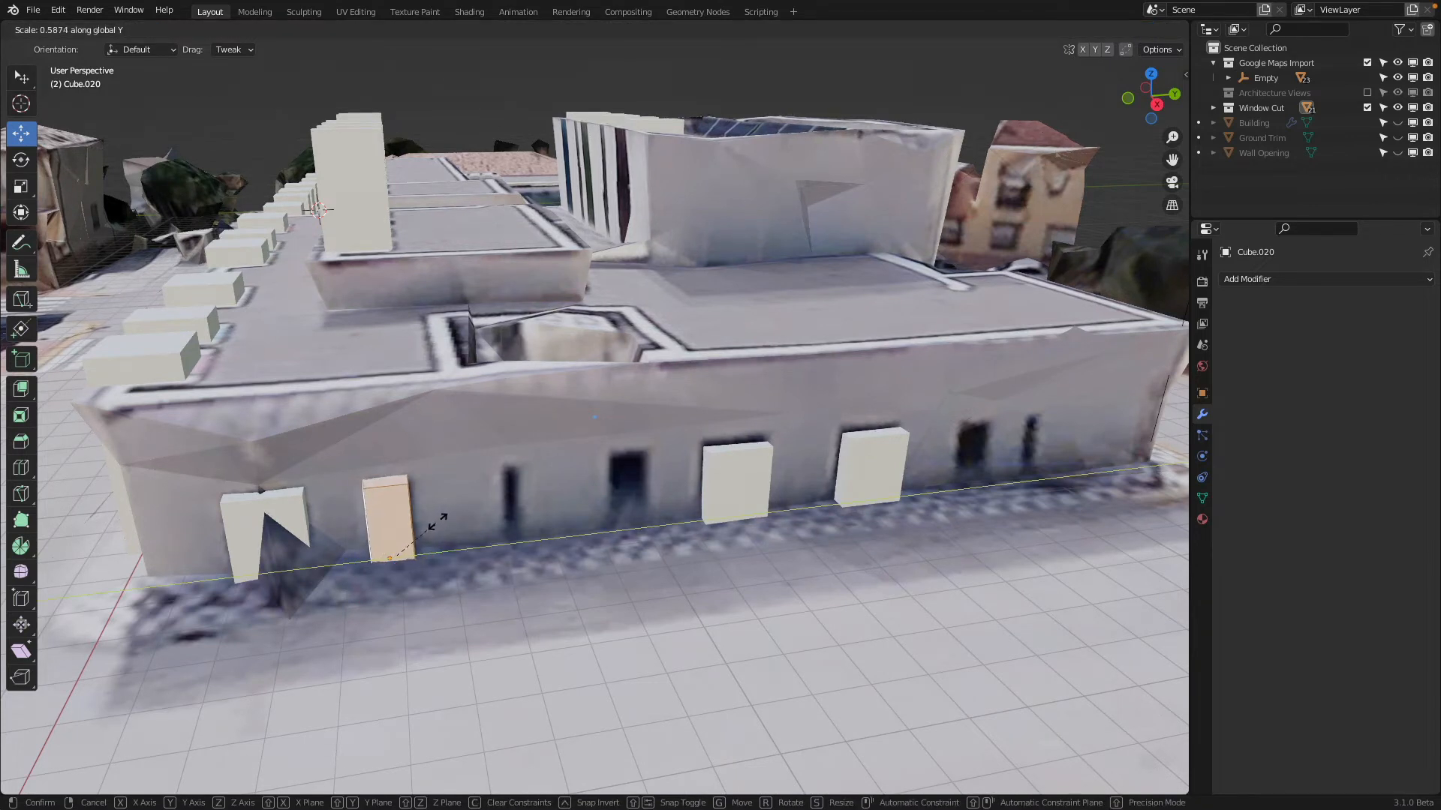
left_click(438, 523)
key("Tab")
key("g")
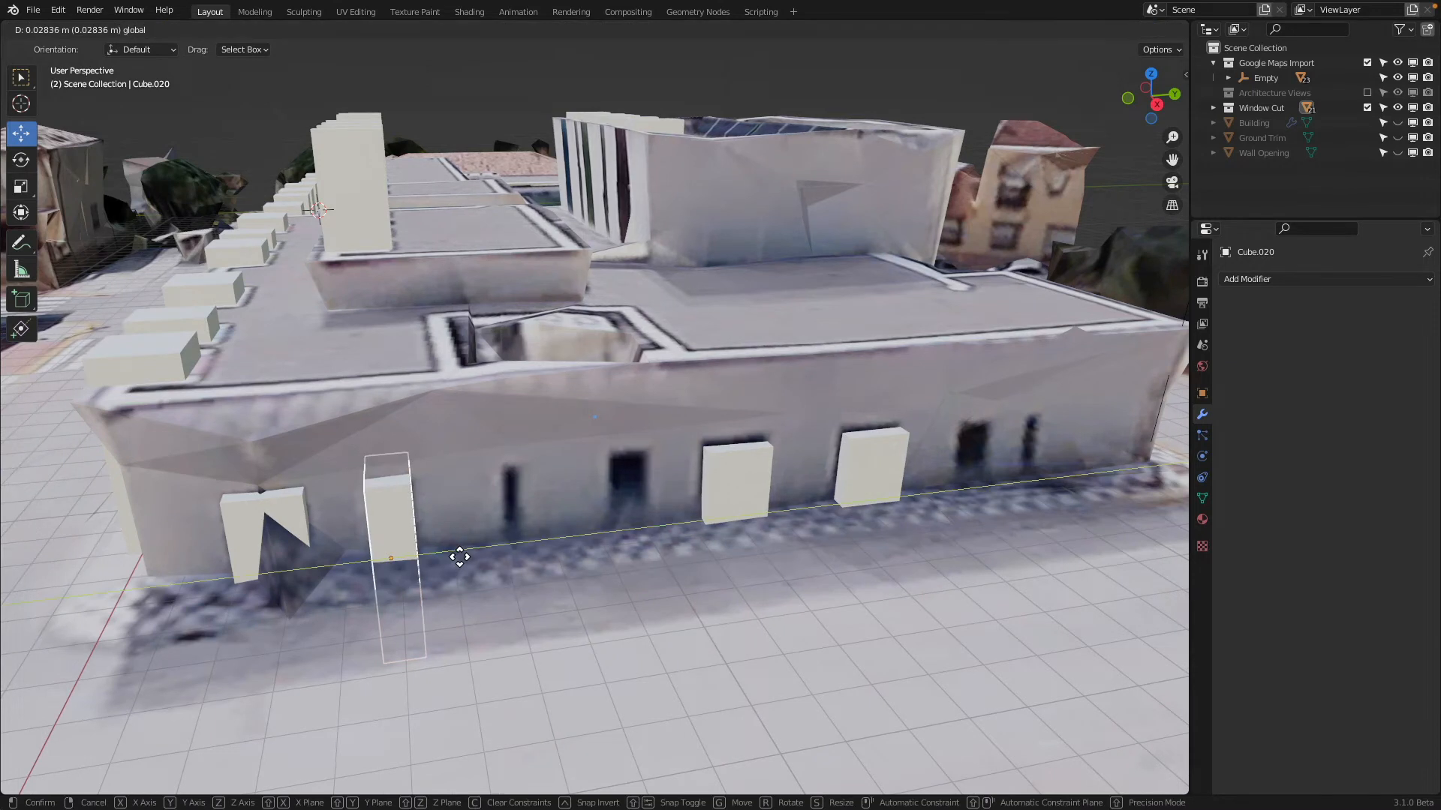
left_click(460, 557)
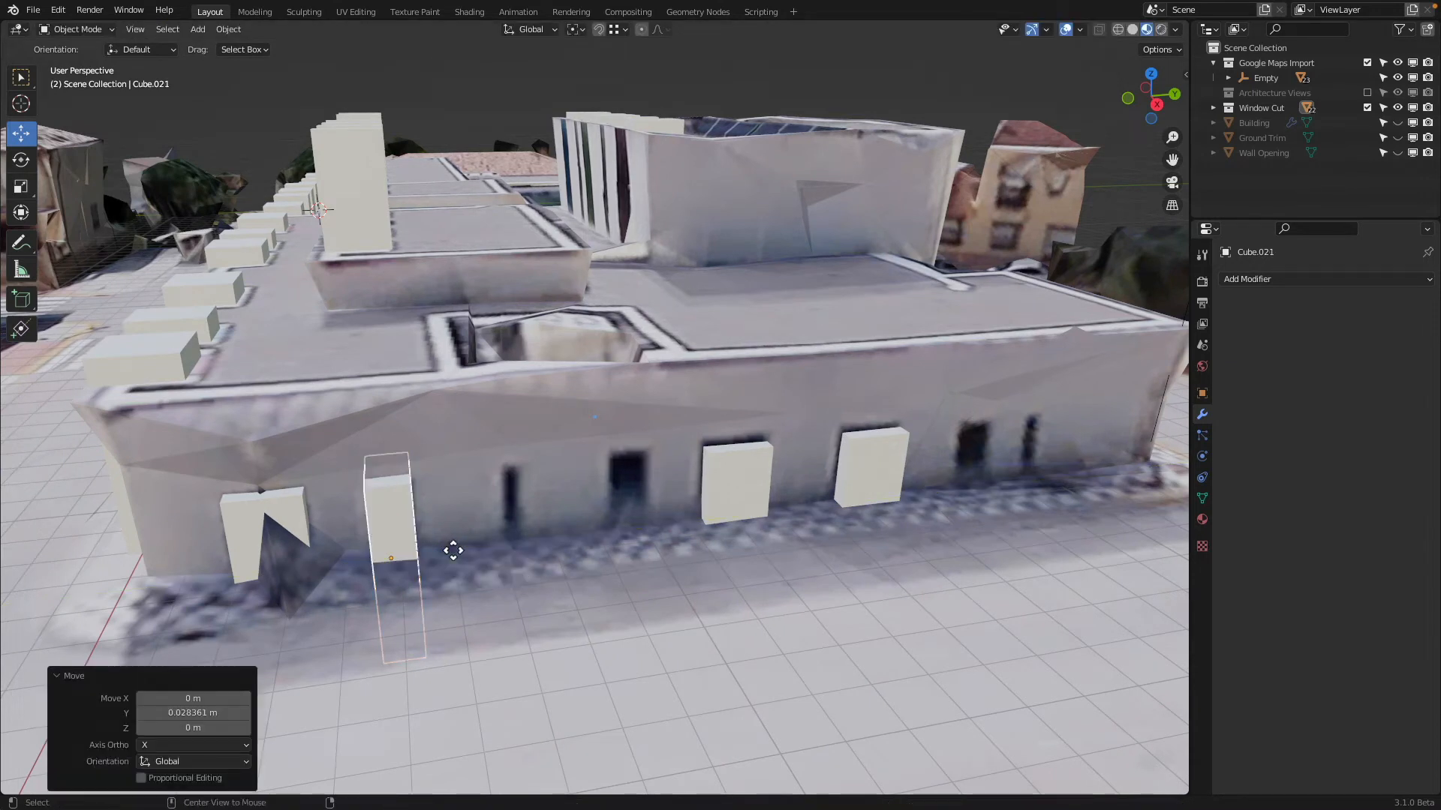
Place linked duplicates of the narrowed cutter on the two similar openings, about 4.82 m and a further 8.32 m along Y
key("shift+d")
key("y")
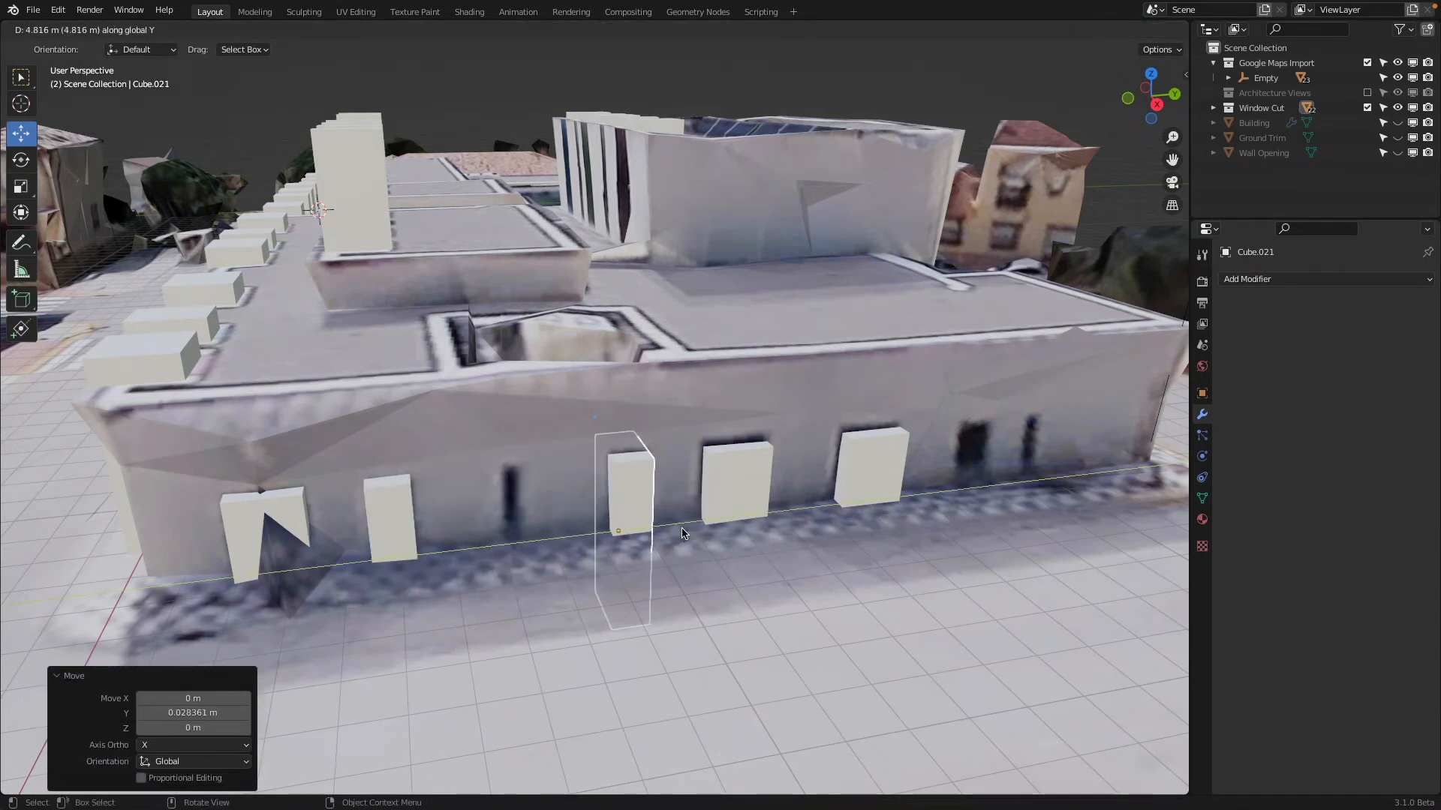
left_click(681, 533)
key("alt+d")
key("y")
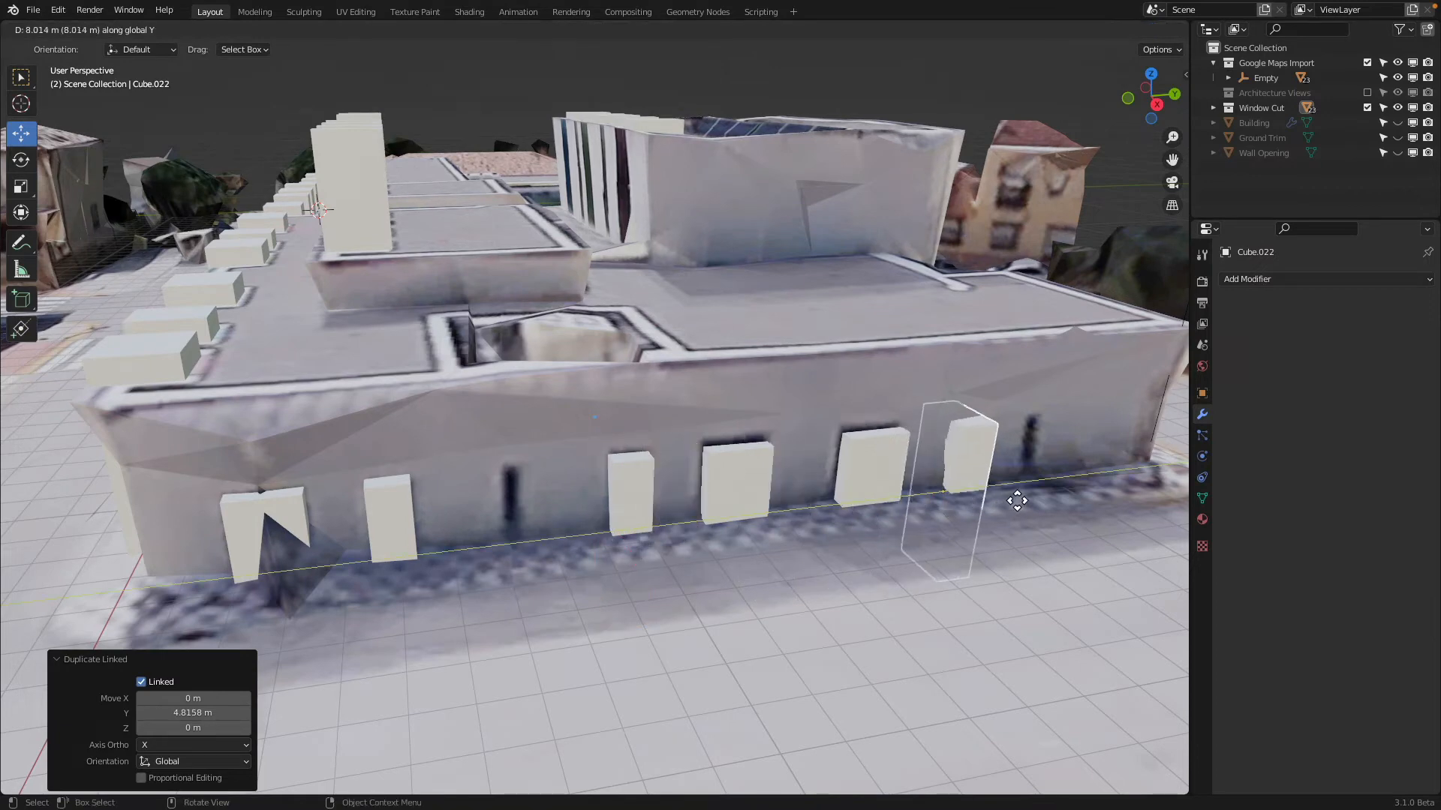
left_click(1017, 500)
Make an independent copy of the last cutter about 1.15 m along Y and shift it about 0.27 m more onto the narrow opening
mouse_move(990, 491)
middle_mouse_down()
mouse_move(1003, 489)
mouse_move(971, 490)
middle_mouse_up()
key("alt+d")
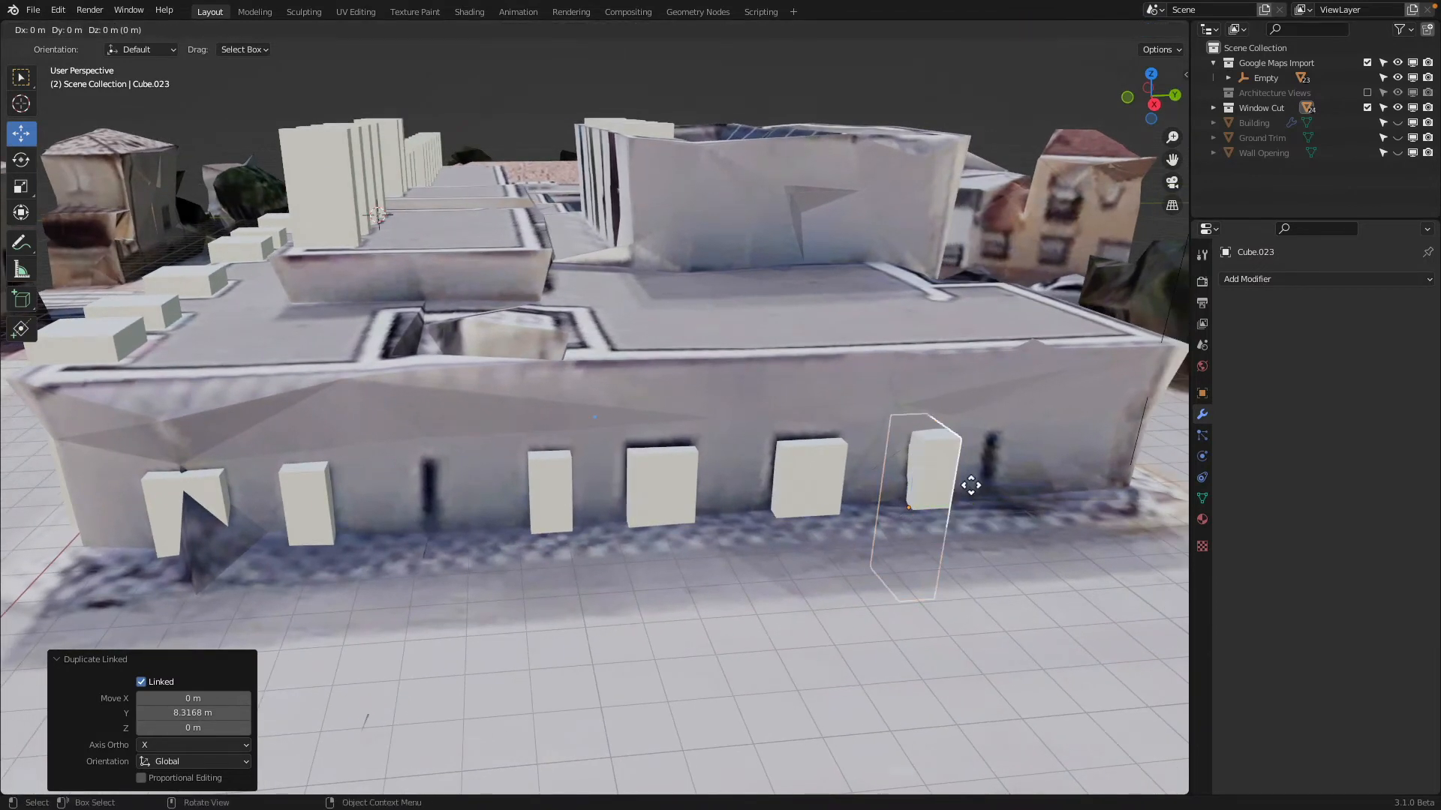
key("y")
left_click(1028, 488)
middle_click_drag(1028, 488, 935, 480, "shift")
middle_click_drag(934, 480, 892, 491)
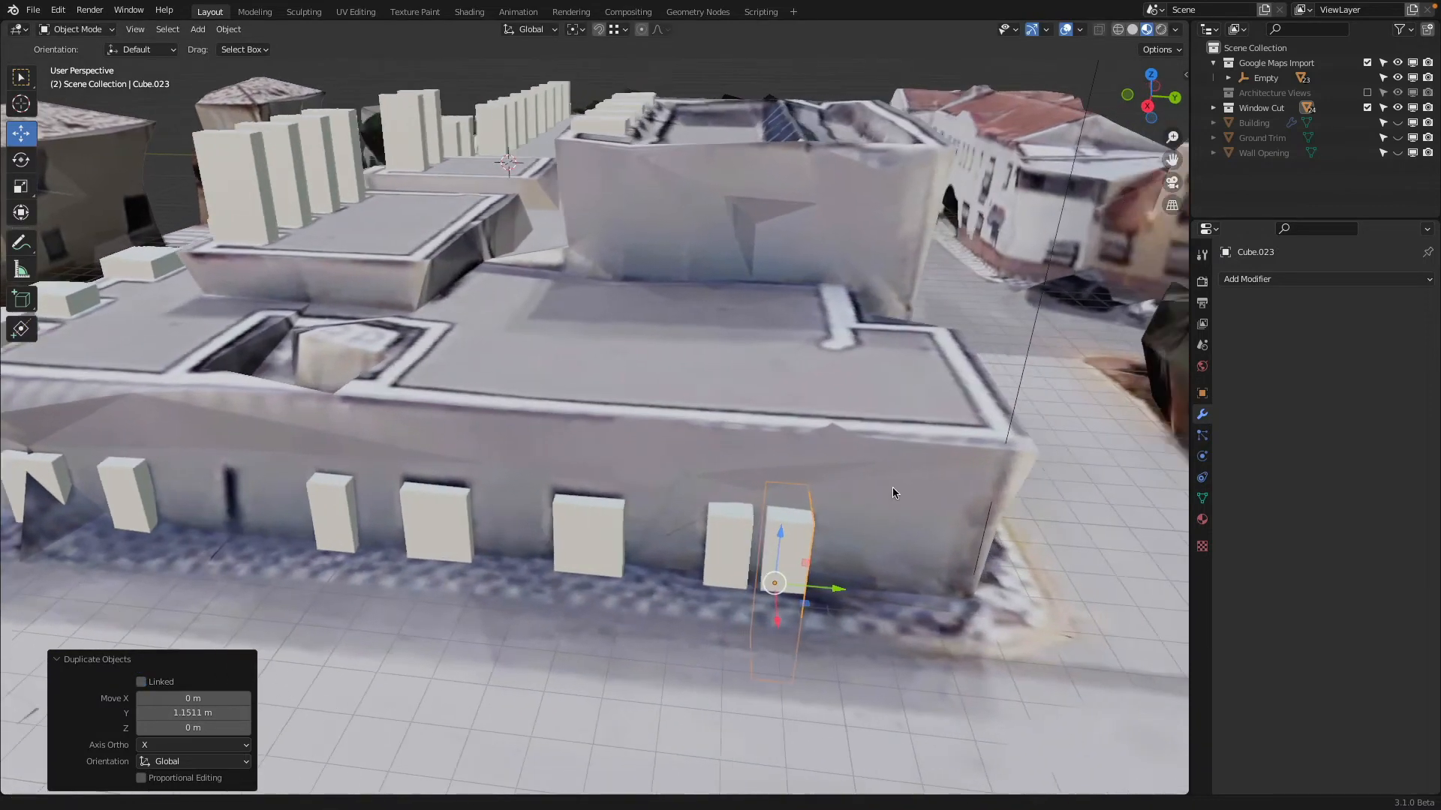
scroll(862, 517, "up", 4)
scroll(797, 581, "down", 4)
key("g")
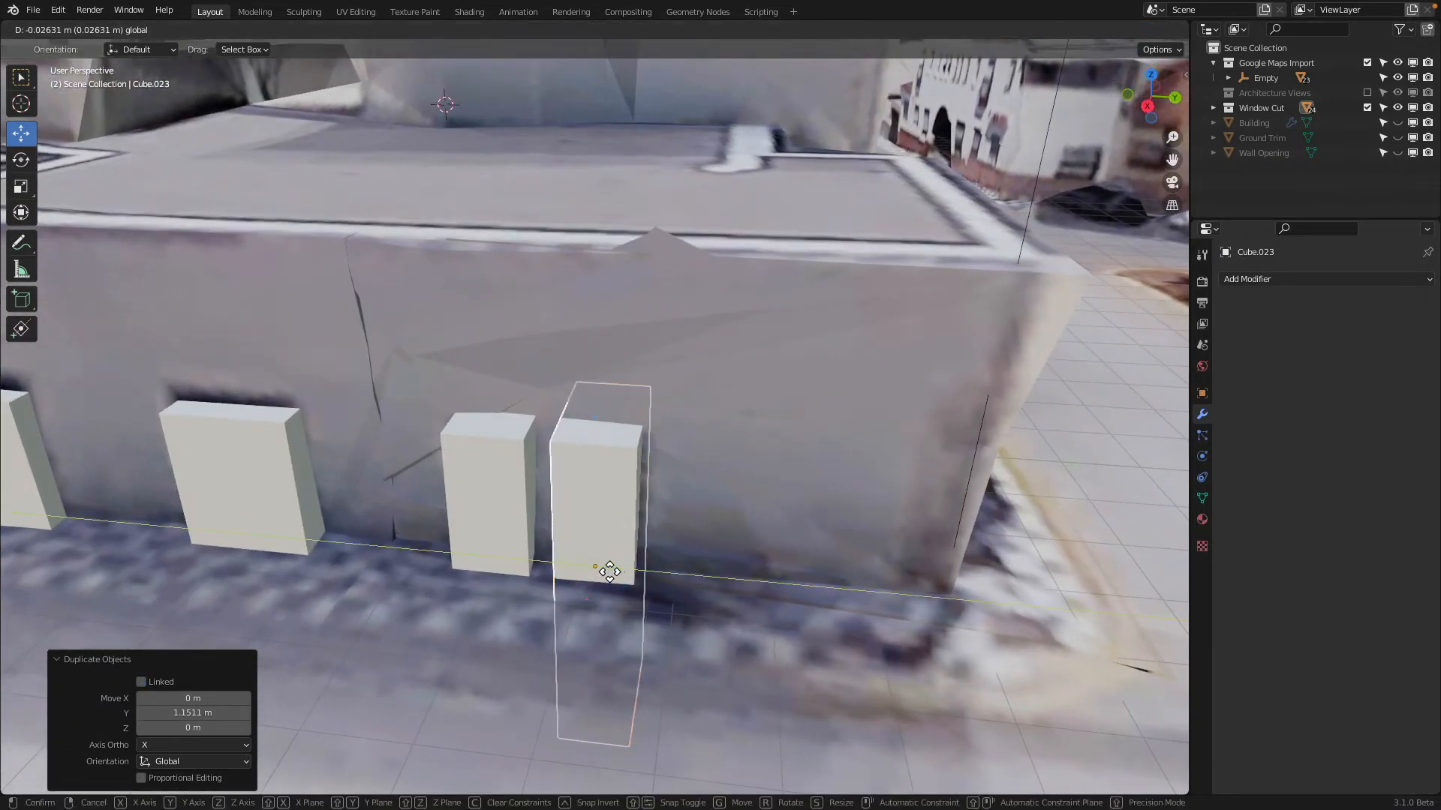
key("y")
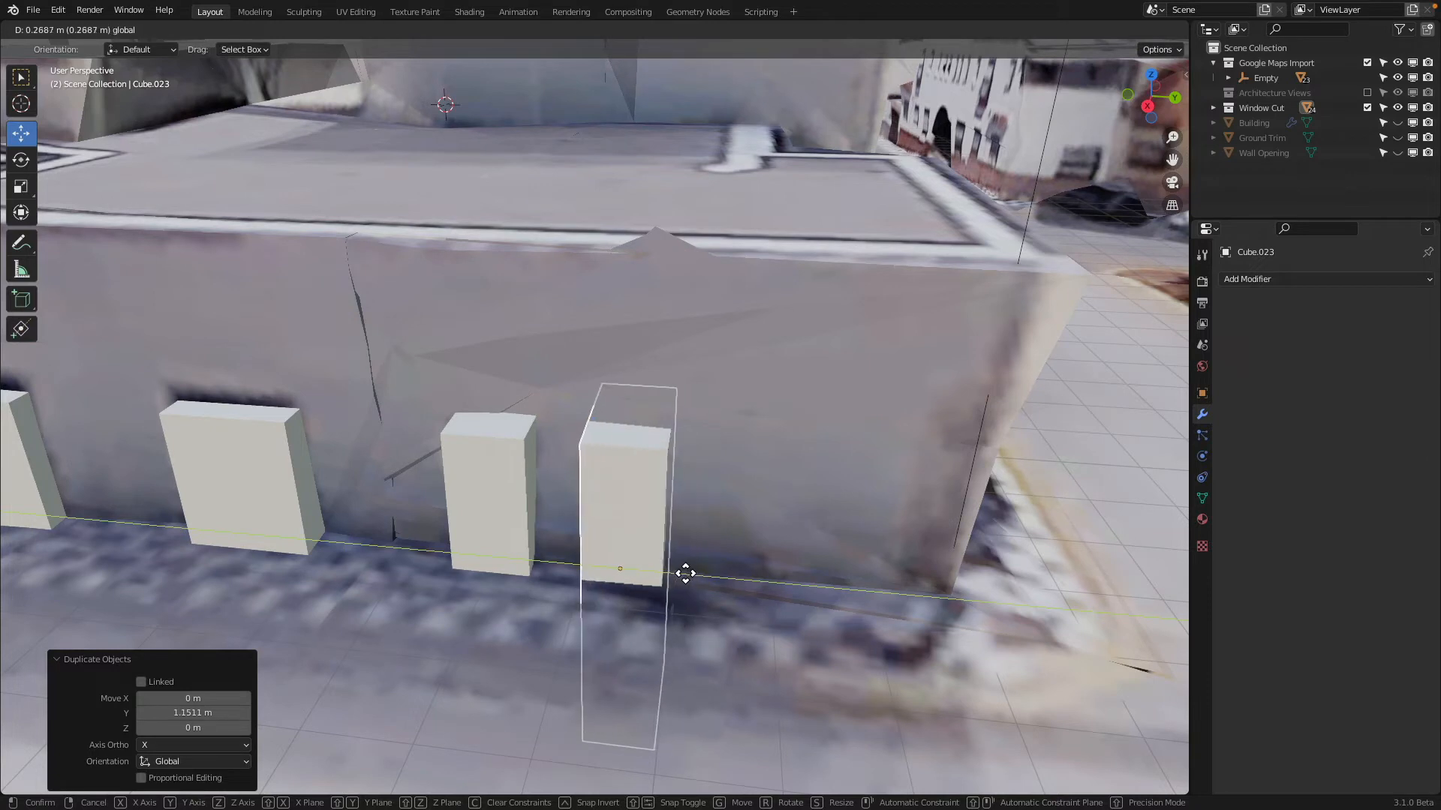
left_click(680, 574)
In Edit Mode, scale the new cutter to about 0.41 along Y to match the narrow opening
key("Tab")
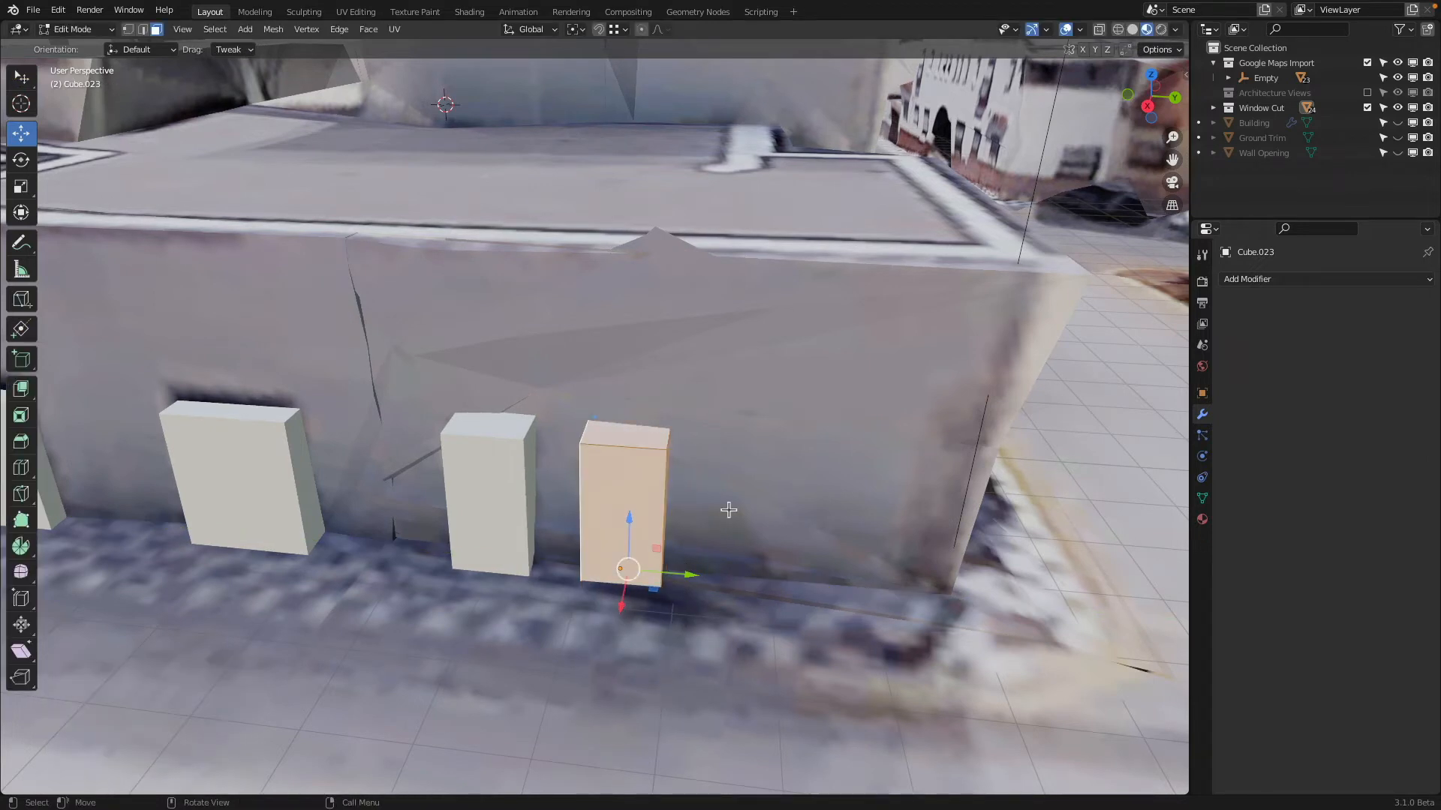
key("s")
key("y")
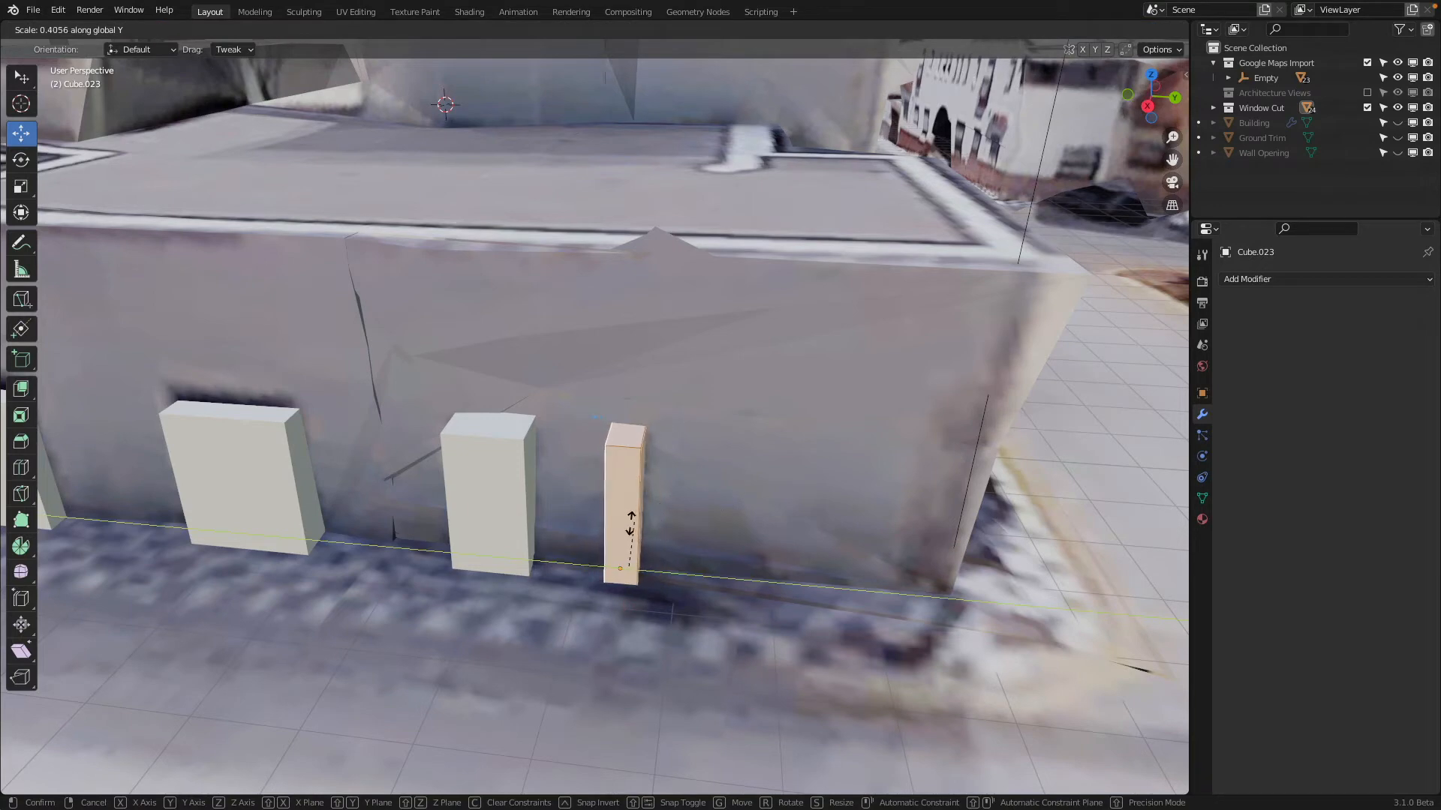
left_click(628, 527)
key("Tab")
Place a linked duplicate of the slim cutter on the other narrow opening, back along Y towards the front corner
scroll(628, 528, "down", 3)
middle_click_drag(628, 528, 660, 507)
key("shift+d")
key("y")
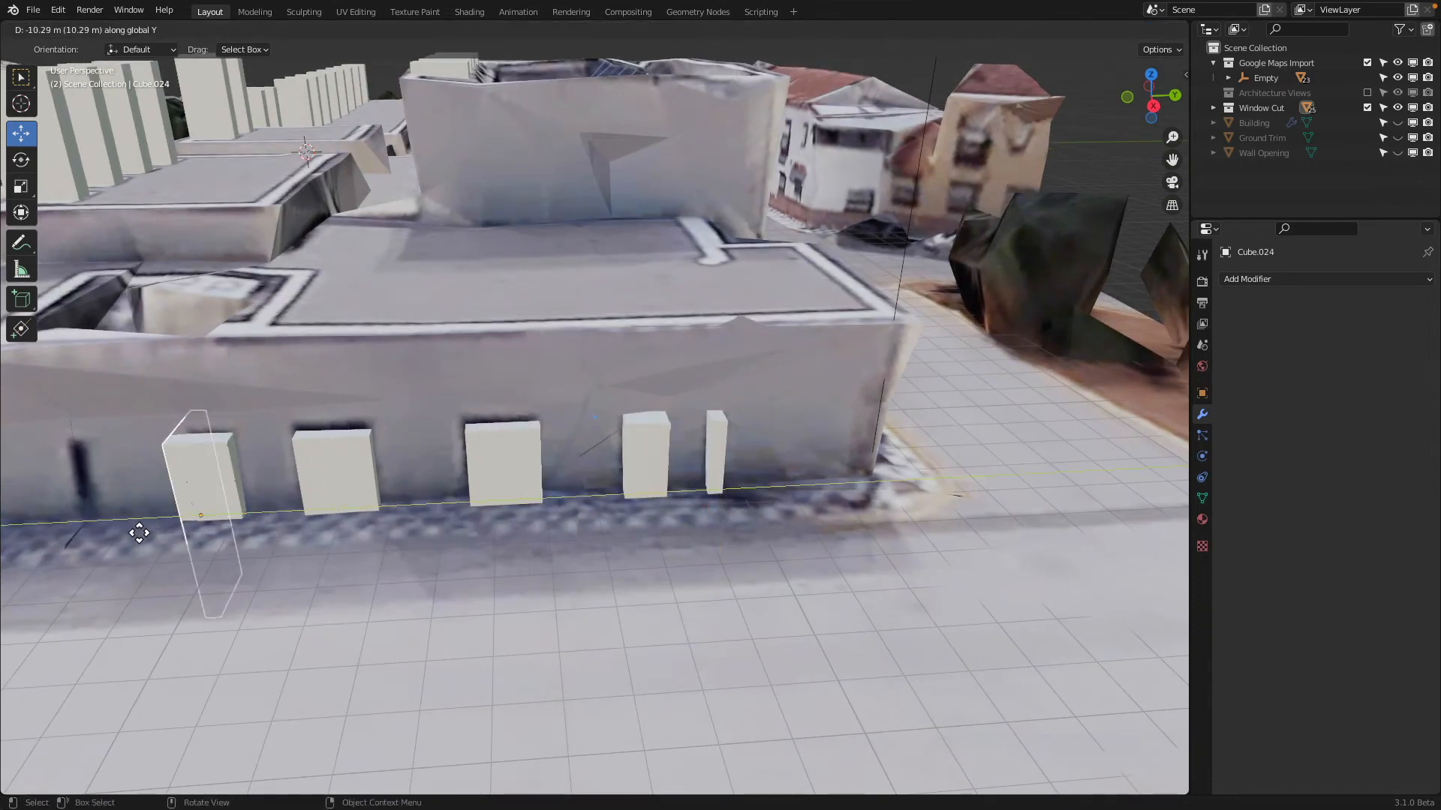
left_click(66, 538)
Select the three end-wall cutters nearest the front corner together, one of each width
scroll(423, 414, "down", 4)
middle_click_drag(422, 414, 476, 354)
left_click(470, 308)
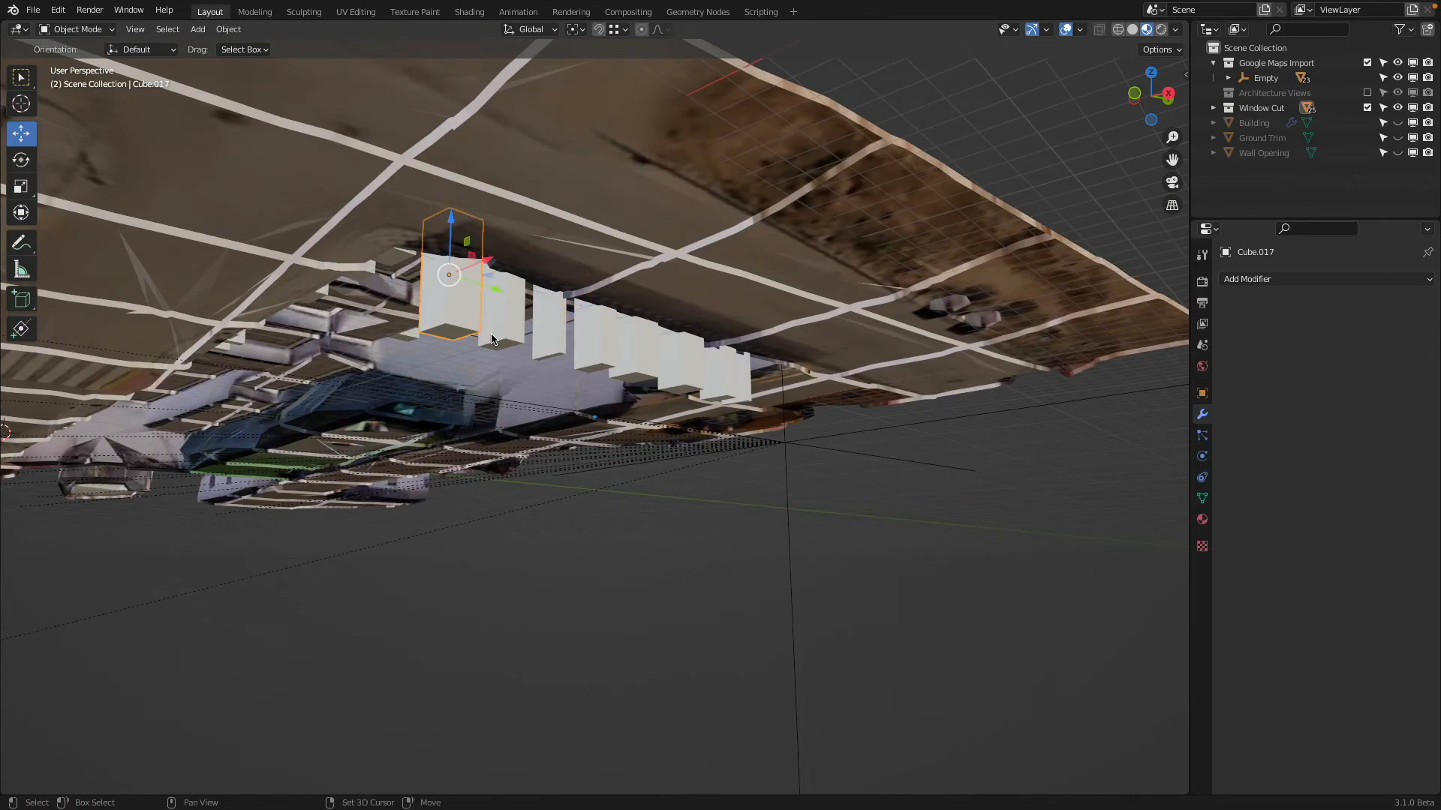
left_click(494, 331, "shift")
left_click(552, 345, "shift")
mouse_move(584, 361)
middle_mouse_down()
mouse_move(522, 358)
mouse_move(583, 348)
middle_mouse_up()
scroll(583, 349, "up", 3)
middle_click_drag(464, 229, 1067, 360, "shift")
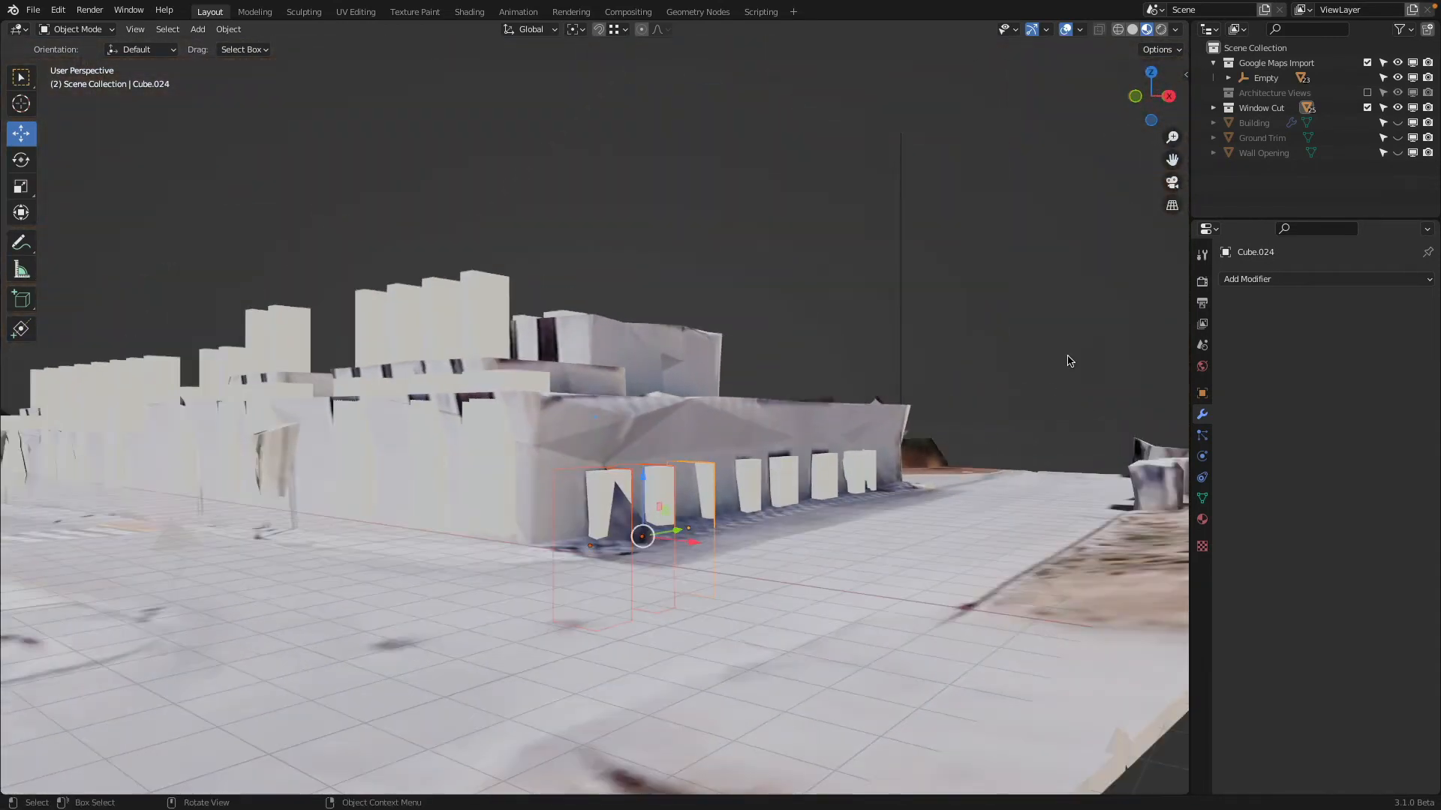
Switch to the front view, exclude the Google Maps Import collection and include the Architecture Views collection
left_click(1136, 97)
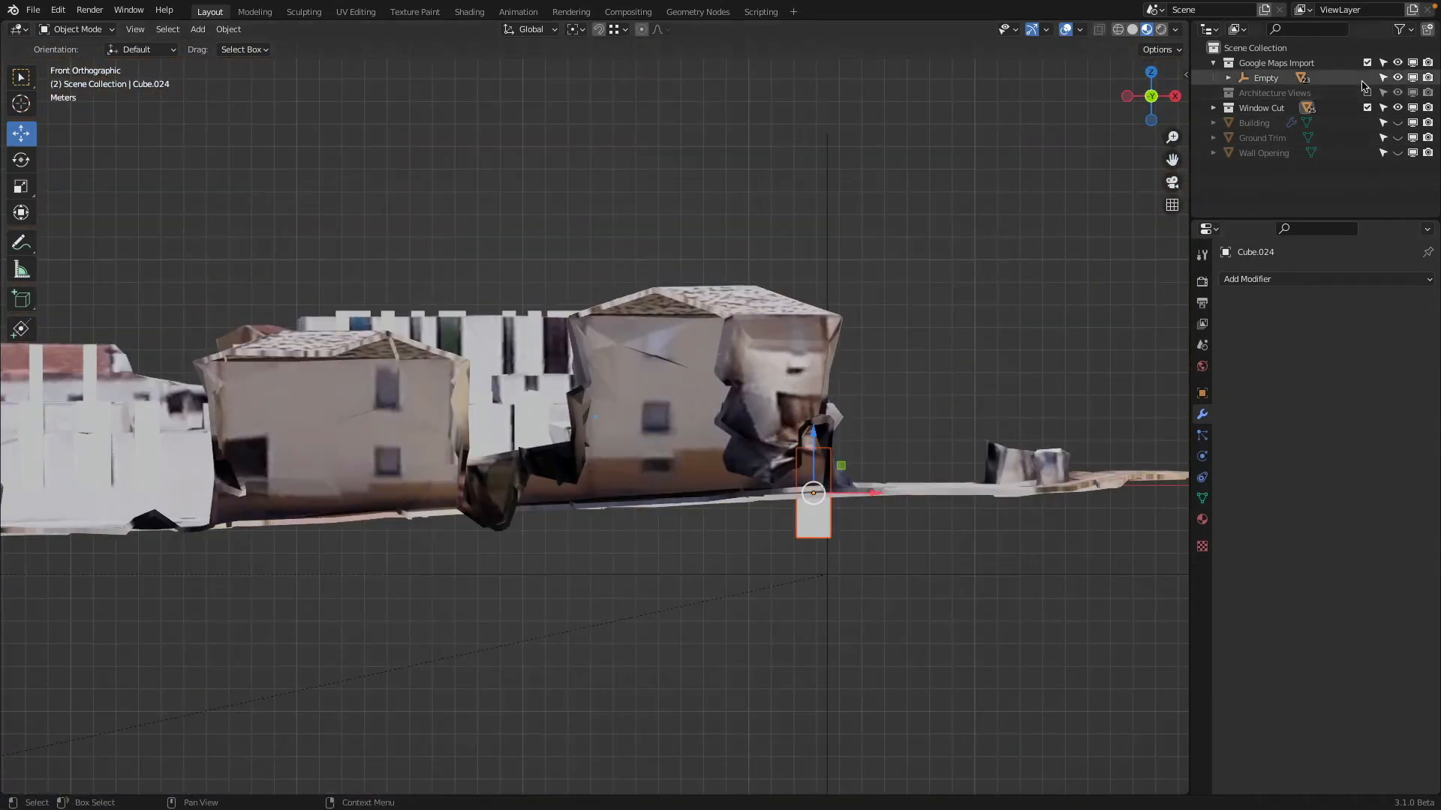
left_click(1367, 63)
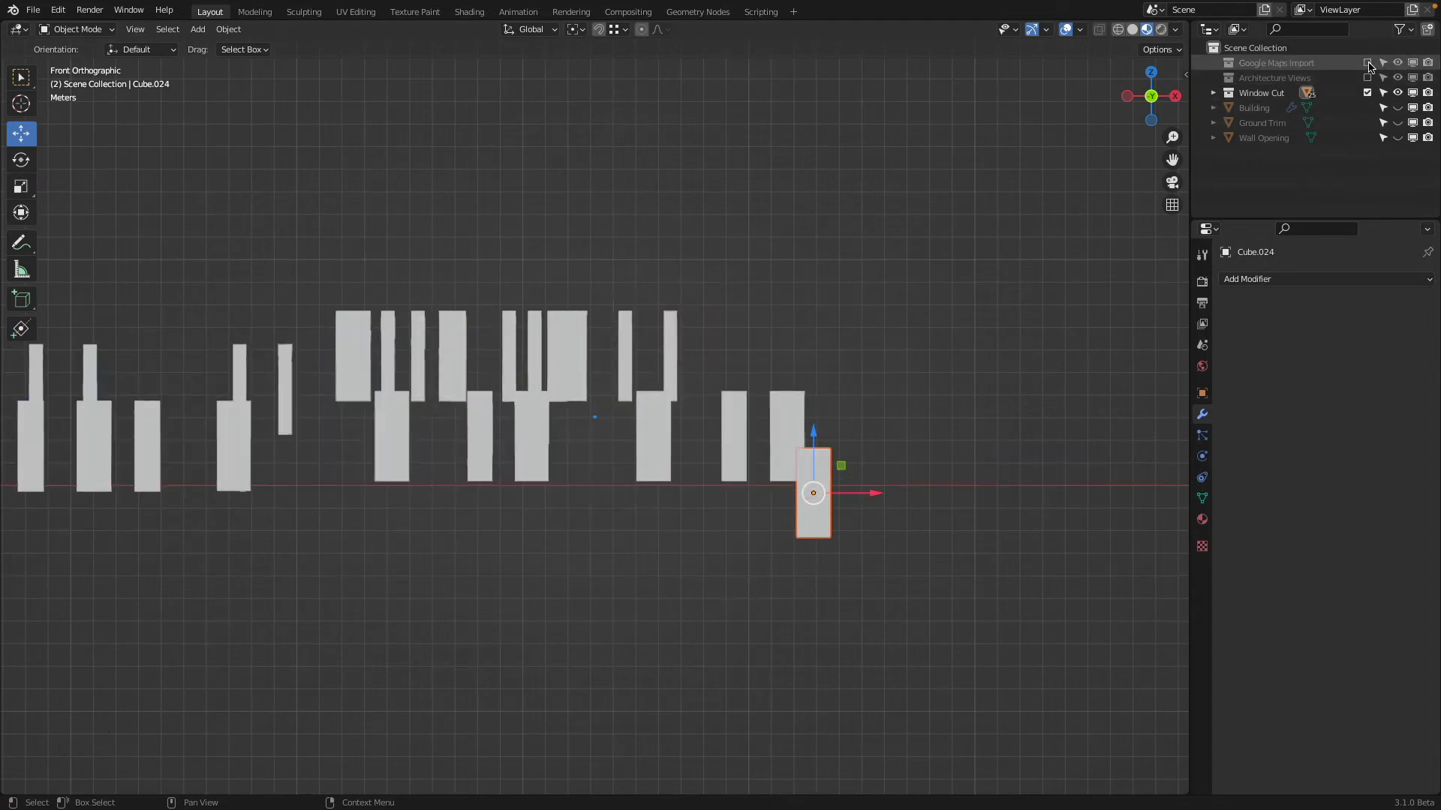
left_click(1367, 77)
In Edit Mode with wireframe shading, raise the selected cutters' bottom faces about 2.1 m along Z to the drawing's ground line
scroll(973, 481, "up", 1)
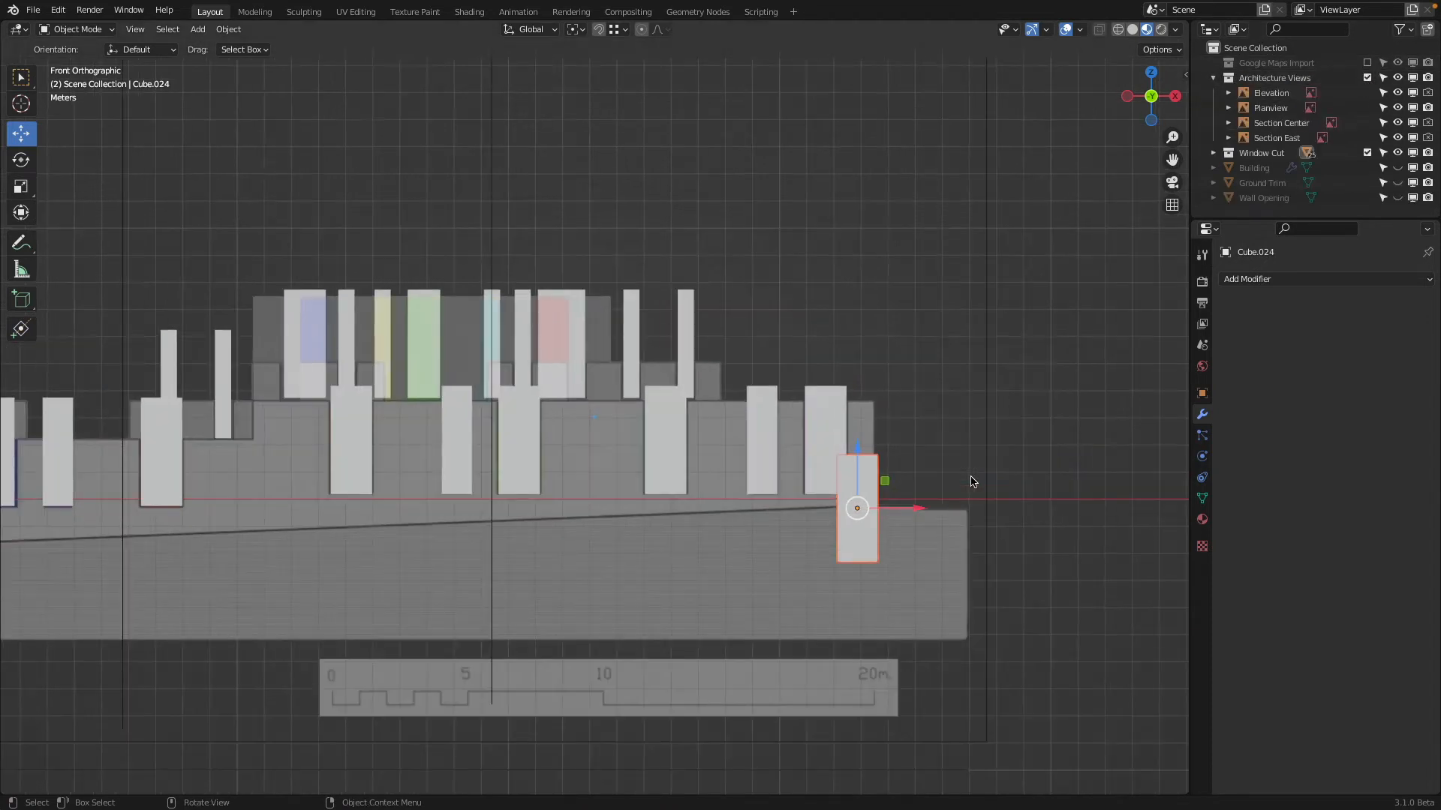
key("Tab")
middle_click_drag(945, 535, 720, 431, "shift")
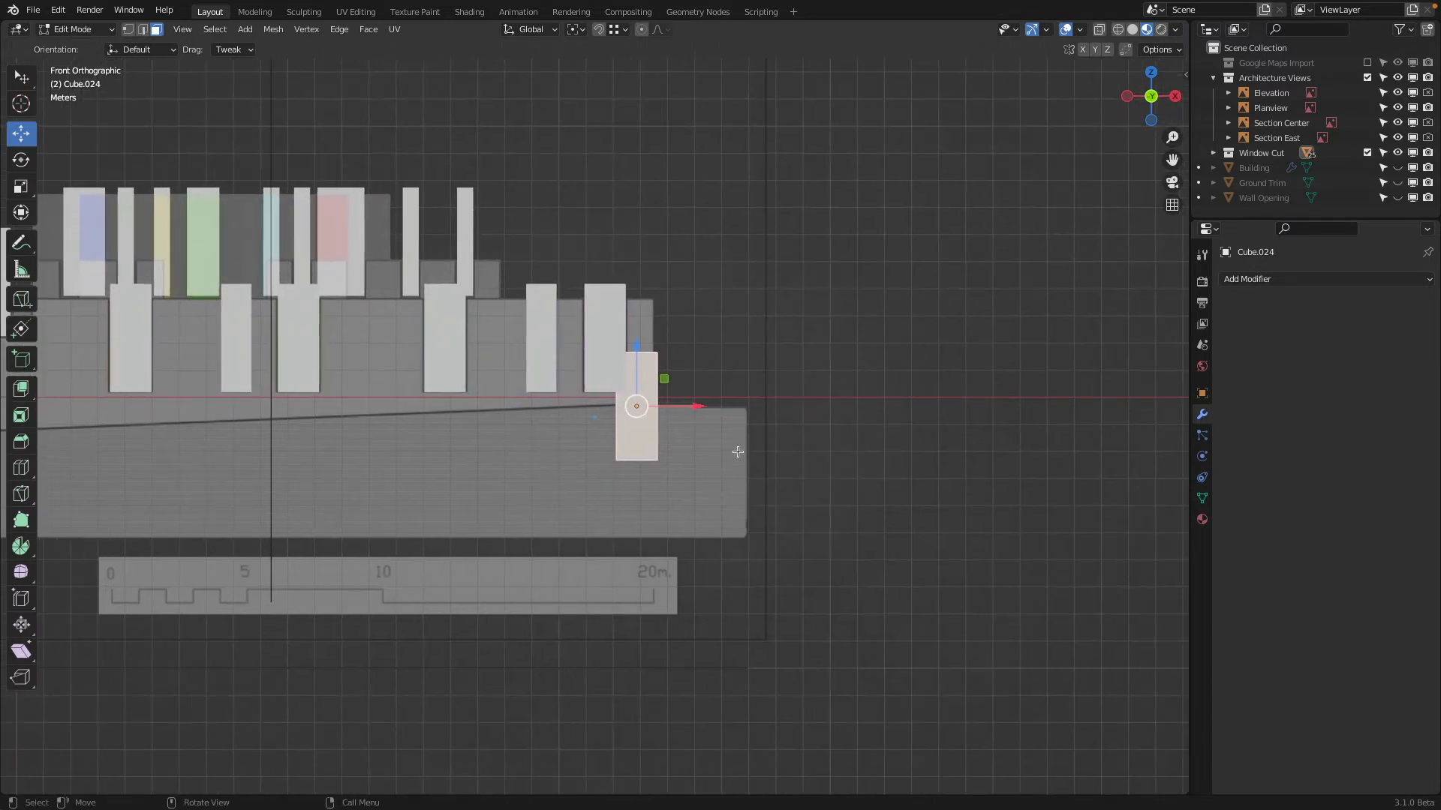
scroll(720, 430, "up", 3)
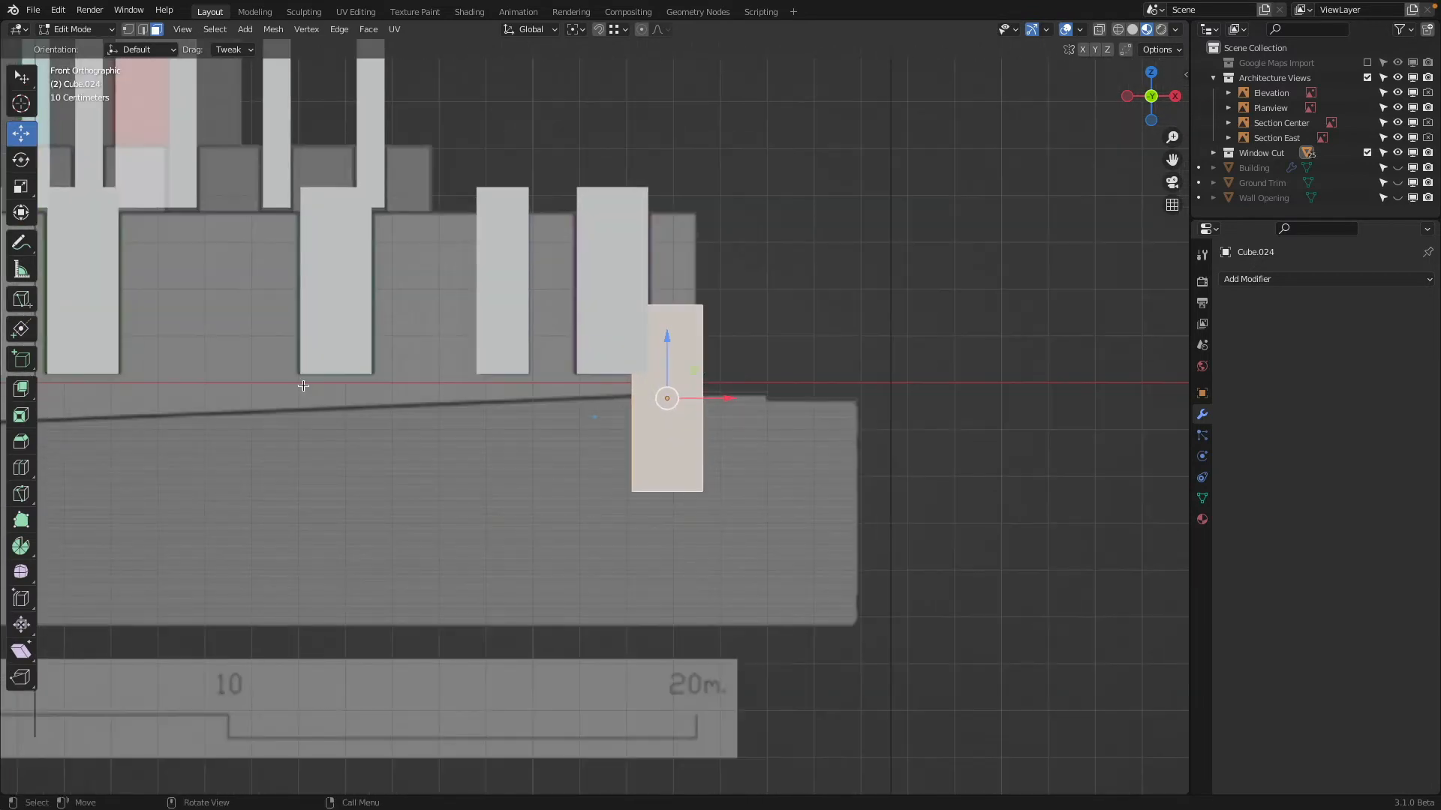
left_click(613, 484)
key("z")
left_click(495, 486)
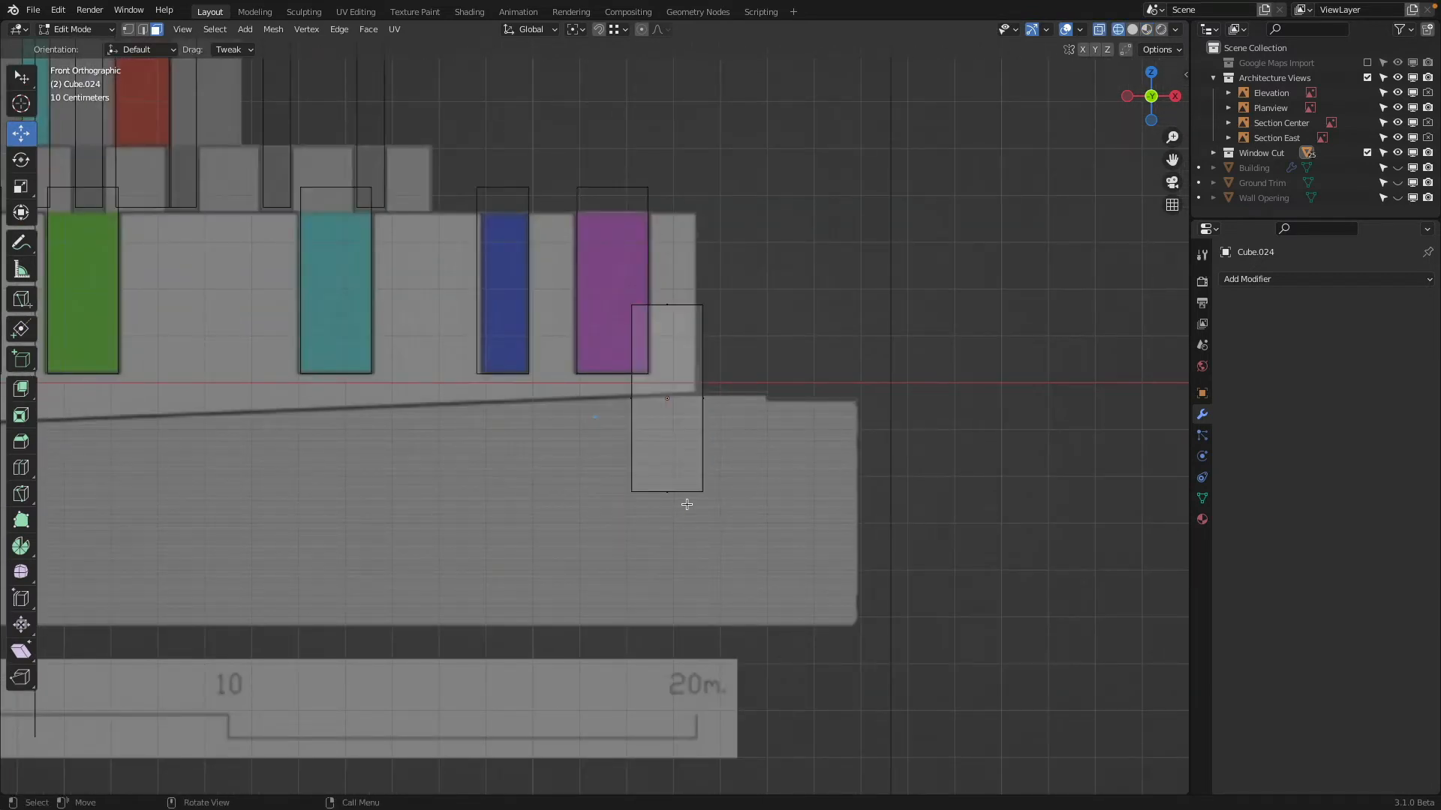
key("b")
left_click_drag(662, 511, 701, 338)
Raise the cutters' bottom faces a further 0.1 m along Z above the ground line
scroll(766, 337, "up", 4)
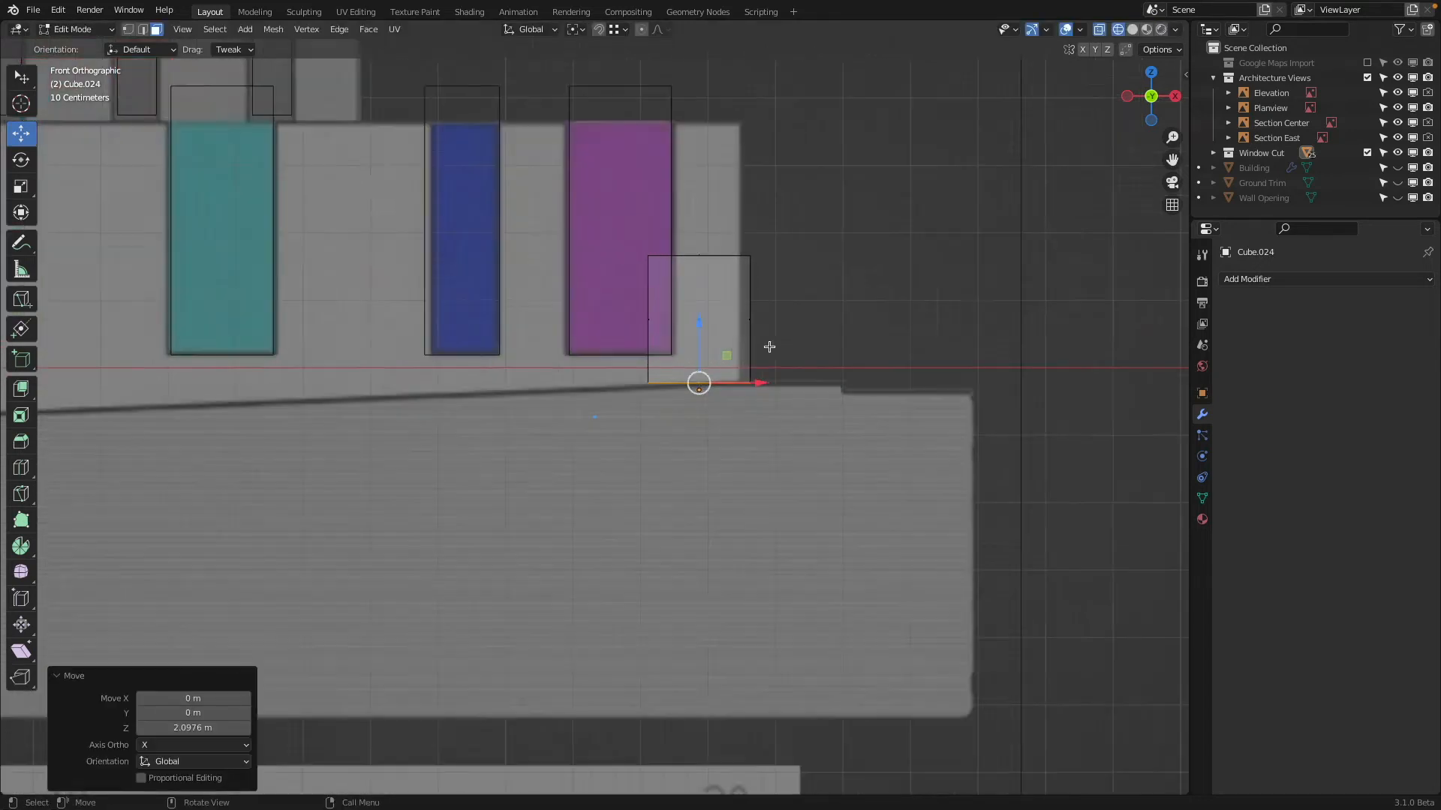
scroll(569, 505, "up", 4)
middle_click_drag(569, 504, 814, 266, "shift")
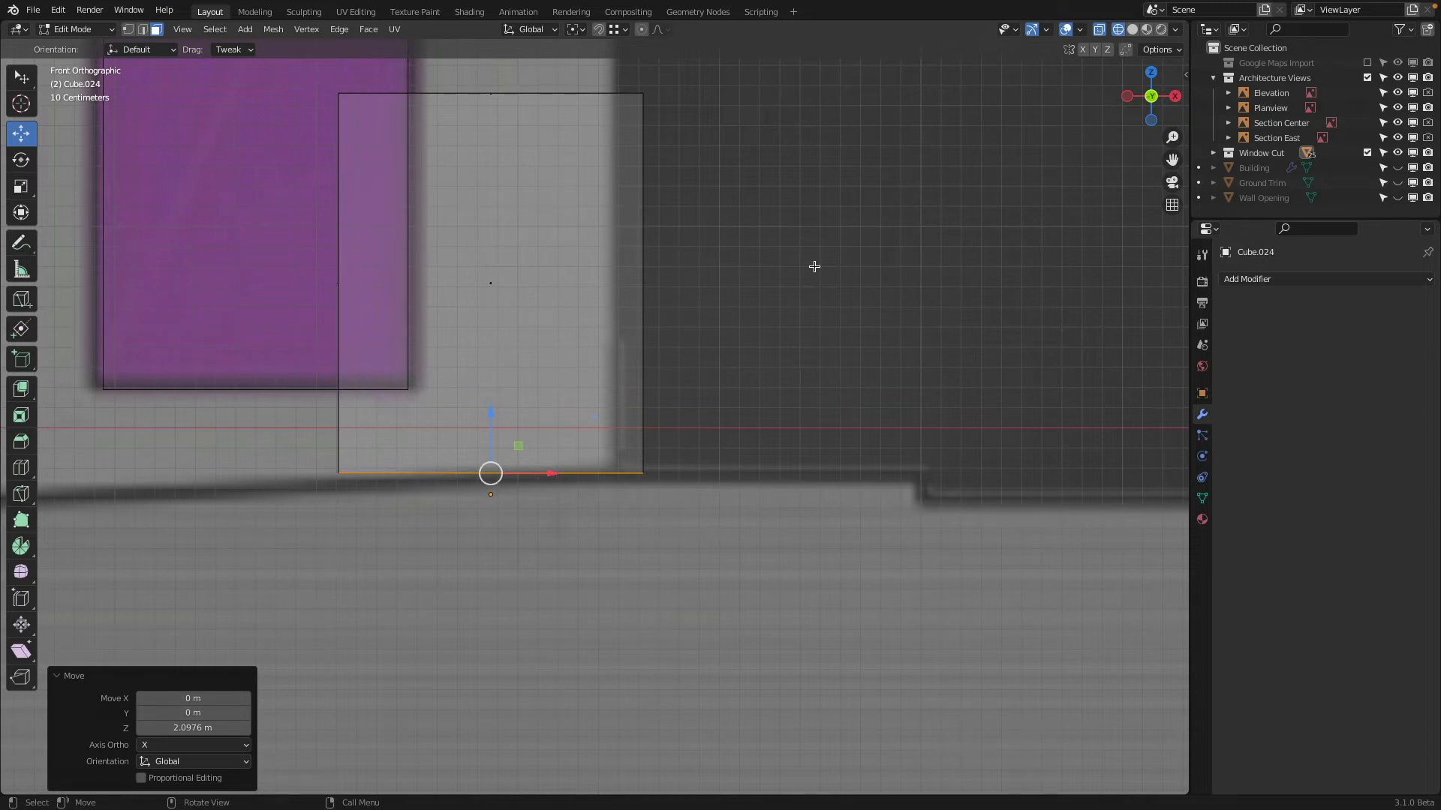
type("gz0.1")
key("Return")
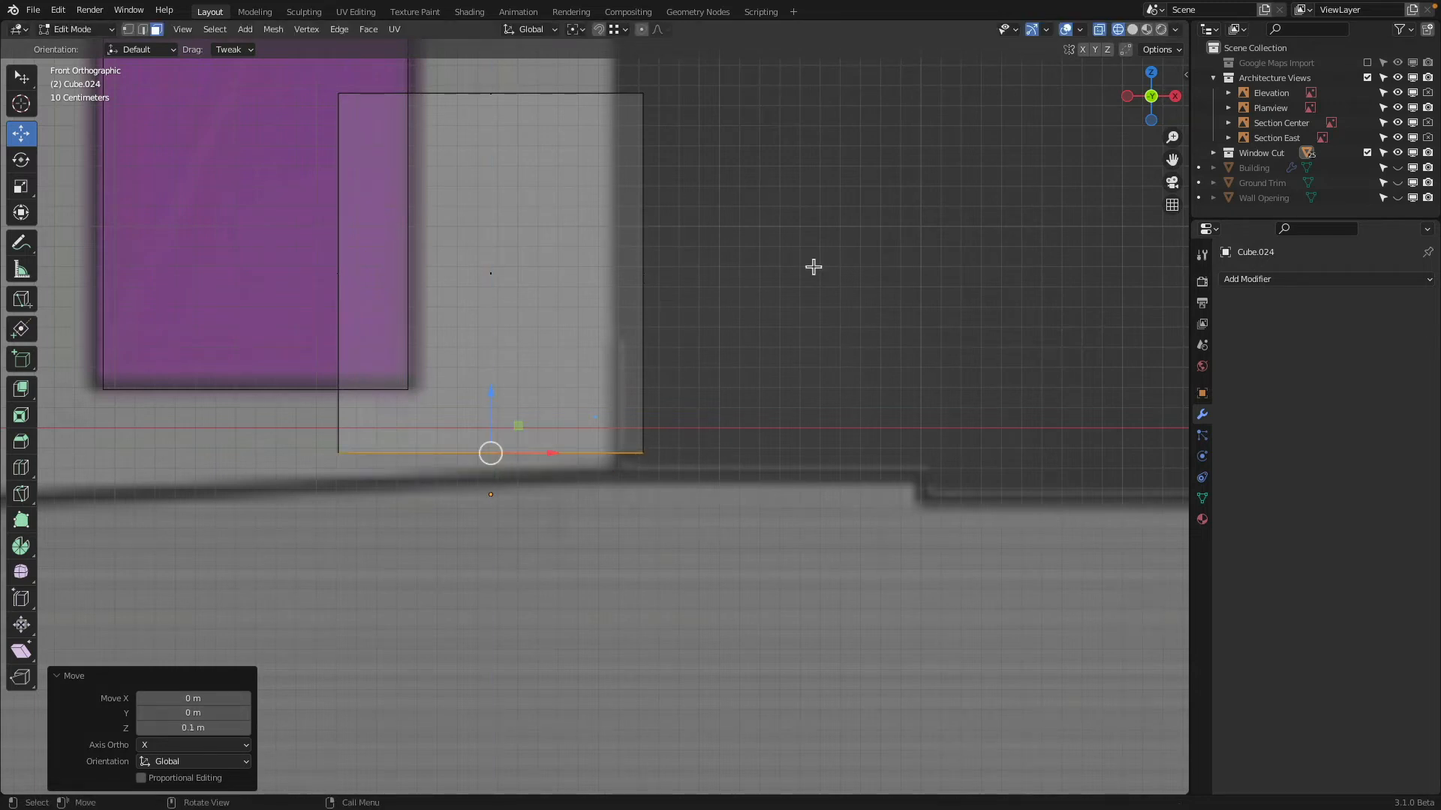
Return to Object Mode and Solid shading, and select the medium-width cutter near the far end of the end wall
scroll(801, 283, "down", 8)
key("Tab")
mouse_move(785, 308)
middle_mouse_down()
mouse_move(820, 332)
mouse_move(724, 375)
mouse_move(709, 366)
mouse_move(723, 404)
mouse_move(766, 409)
middle_mouse_up()
key("shift+z")
left_click(647, 386)
left_click(778, 392)
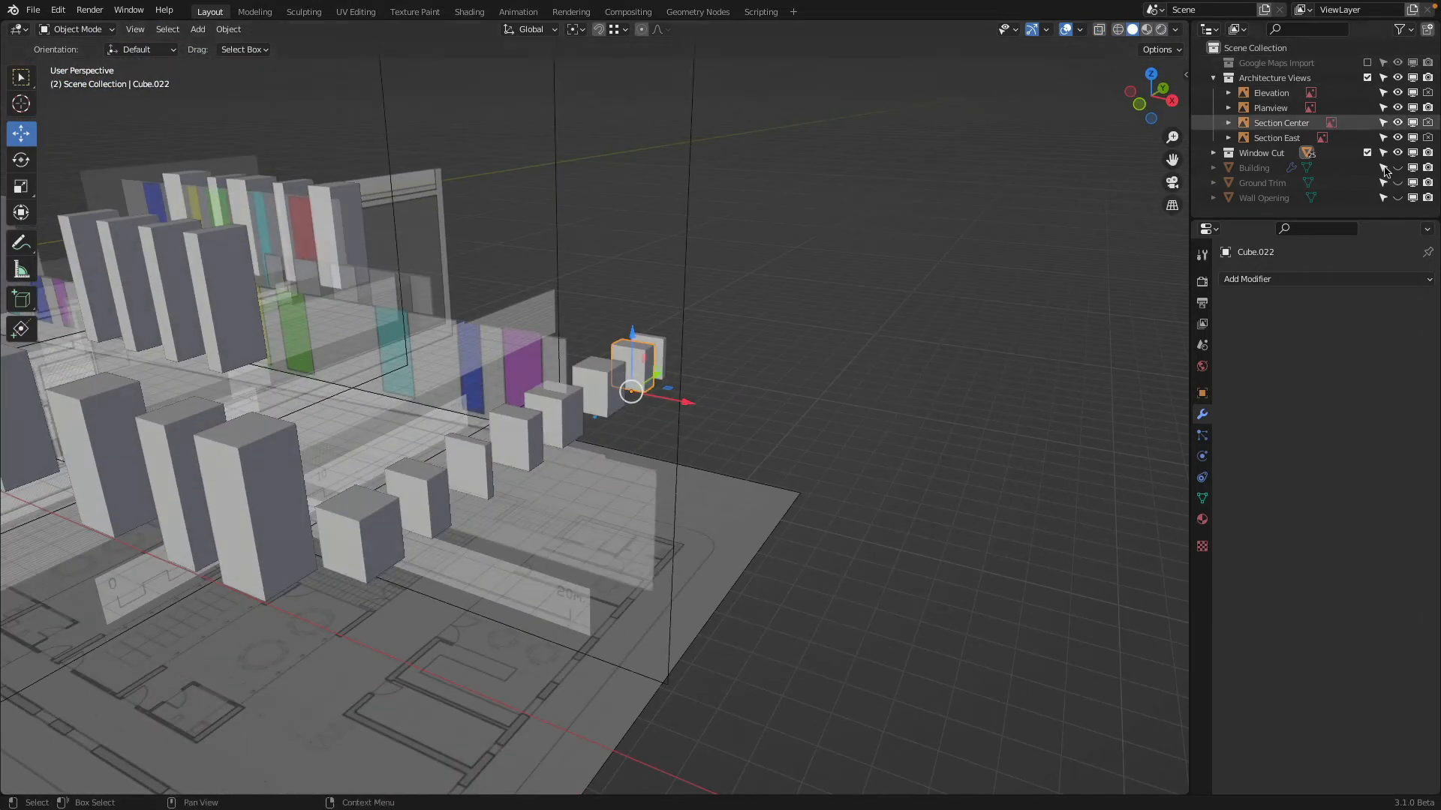
Hide the Window Cut collection, show the Building and exclude the Architecture Views collection to inspect the building's underside and window openings
left_click(1397, 153)
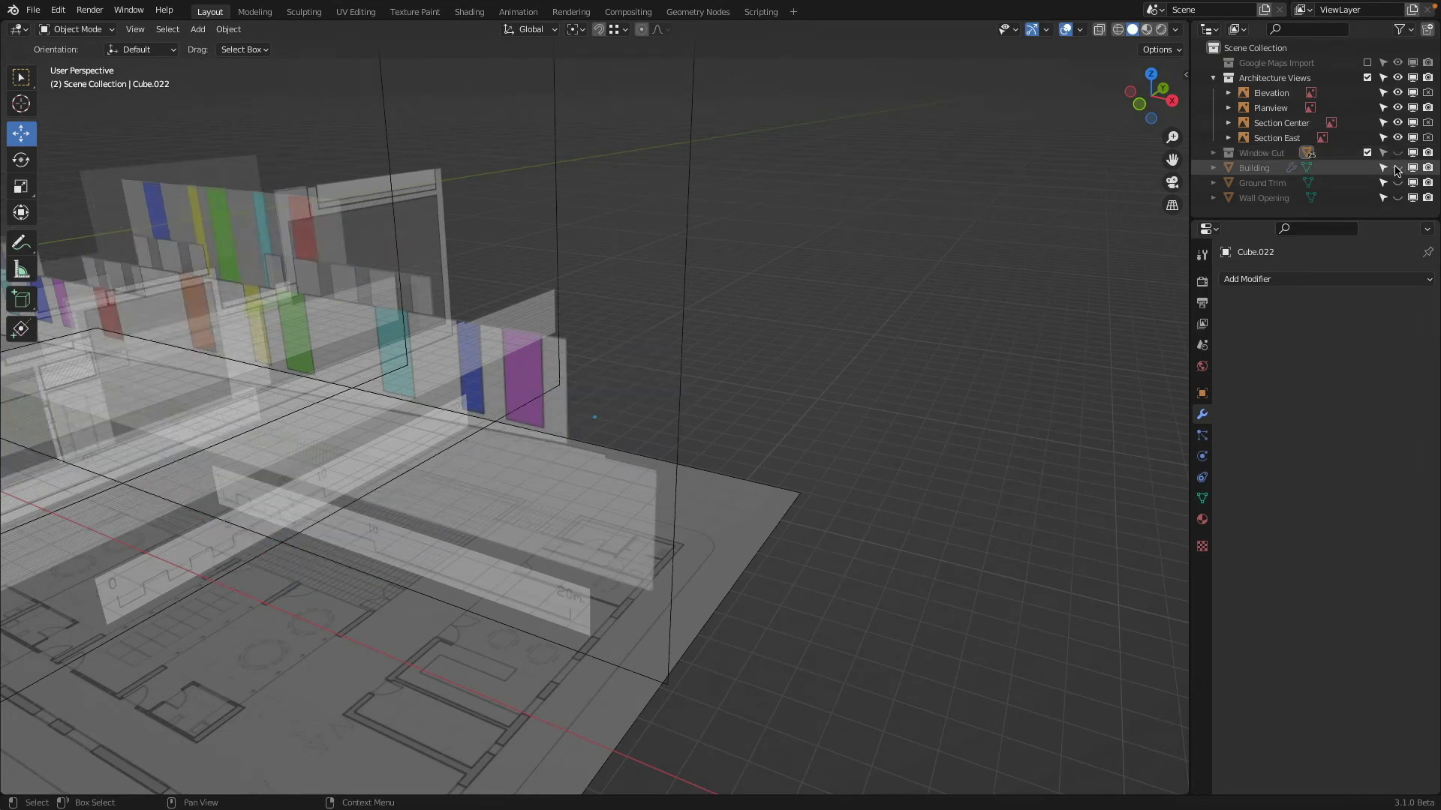
left_click(1397, 168)
left_click(1367, 78)
middle_click_drag(886, 368, 670, 412)
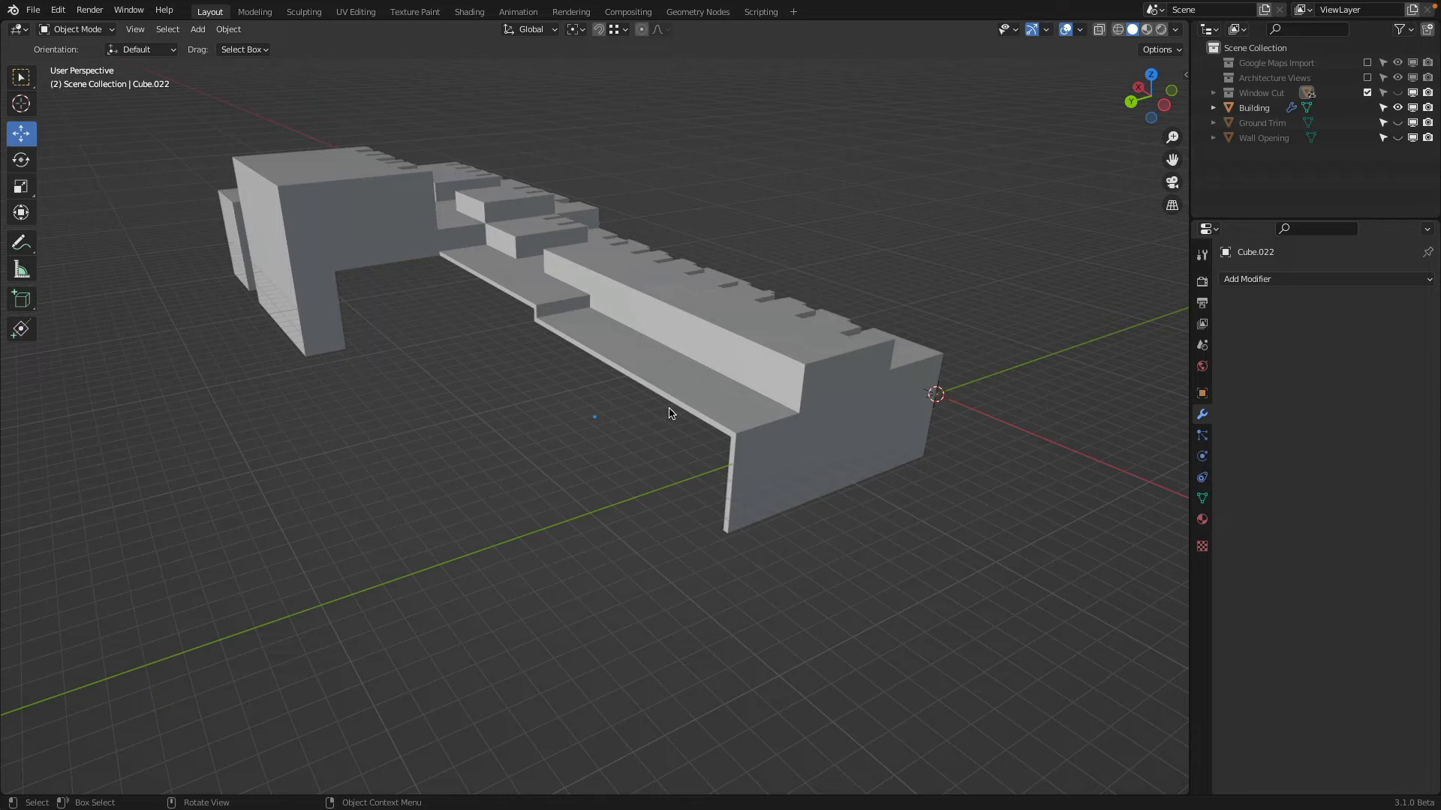
middle_click_drag(670, 409, 599, 259)
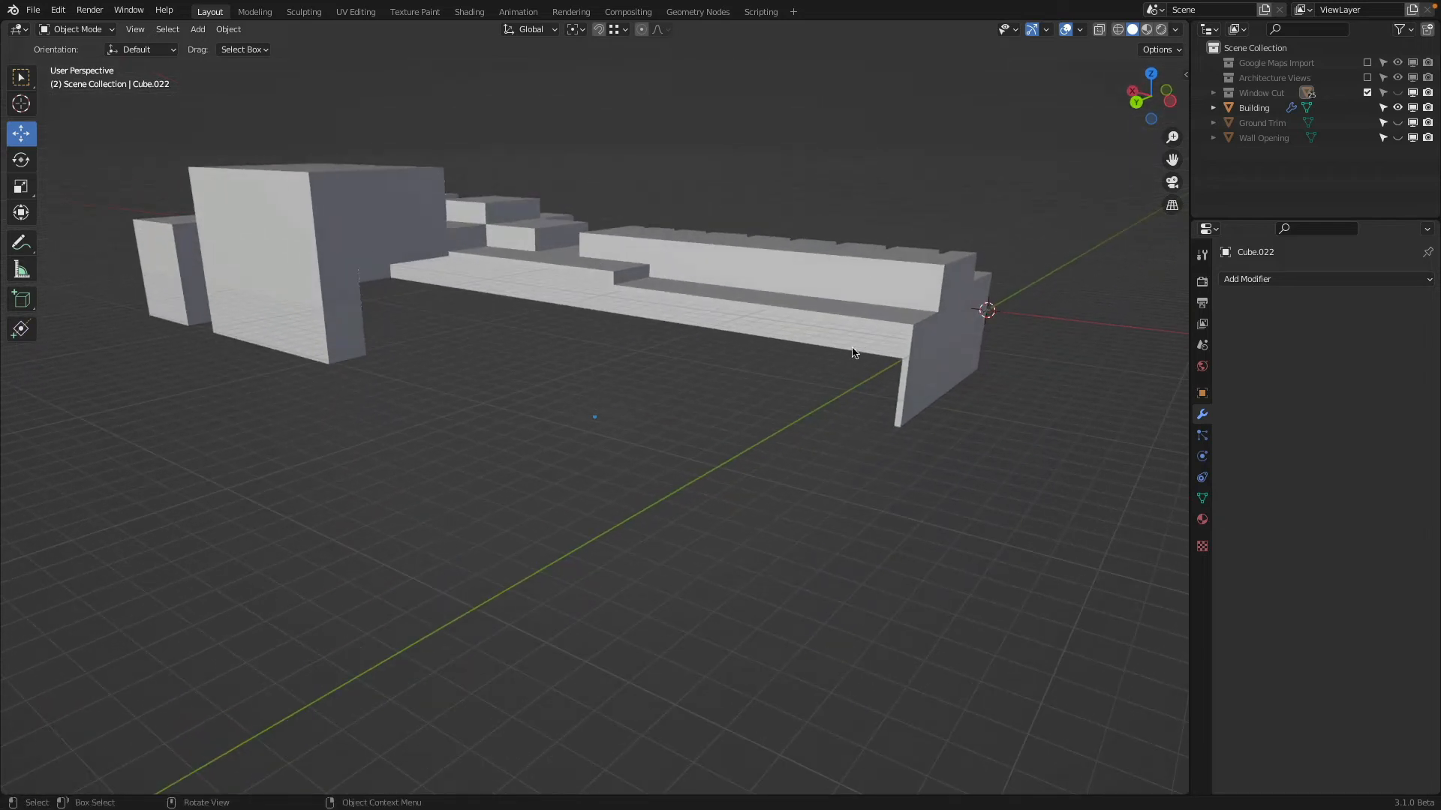
middle_click_drag(853, 353, 690, 149)
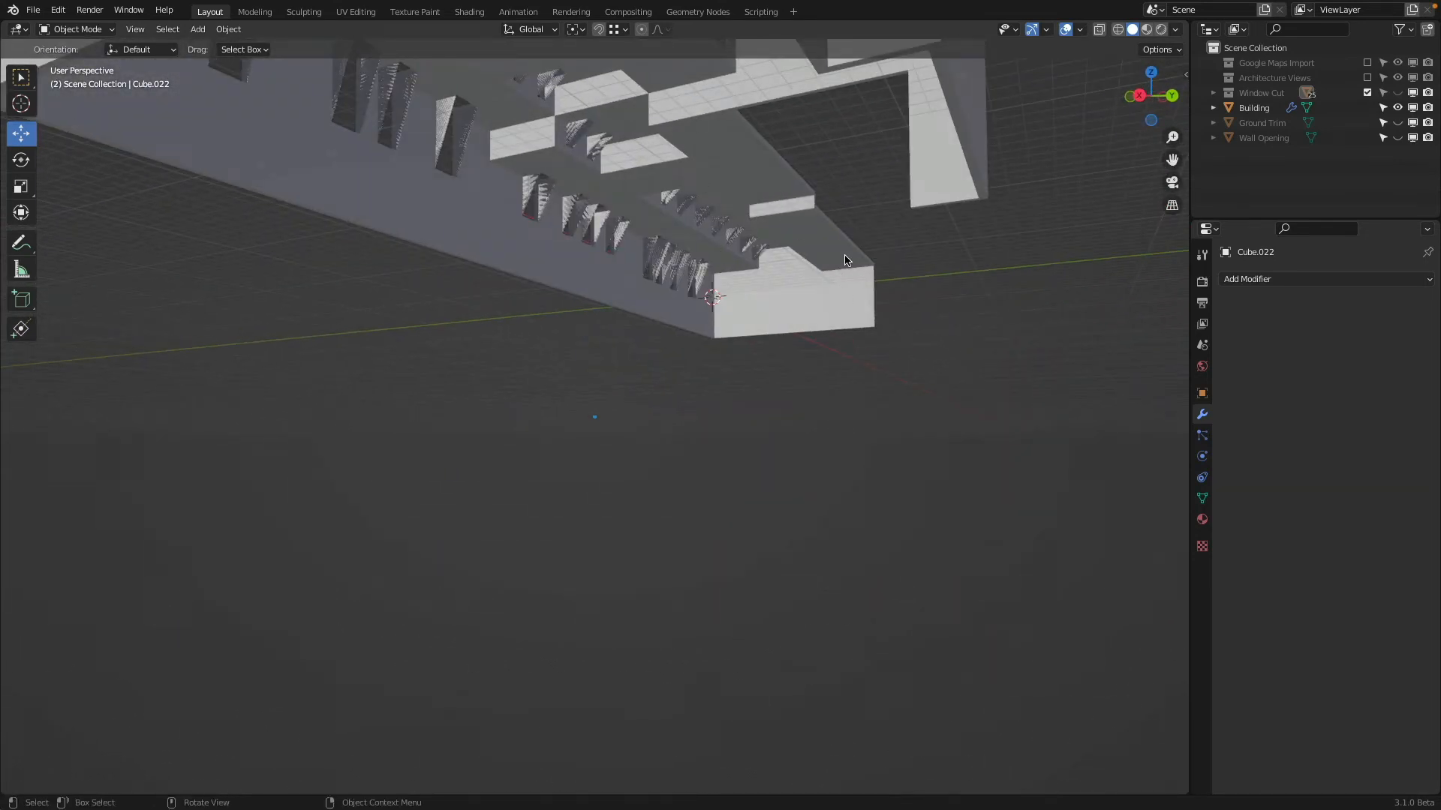
middle_click_drag(846, 259, 701, 104)
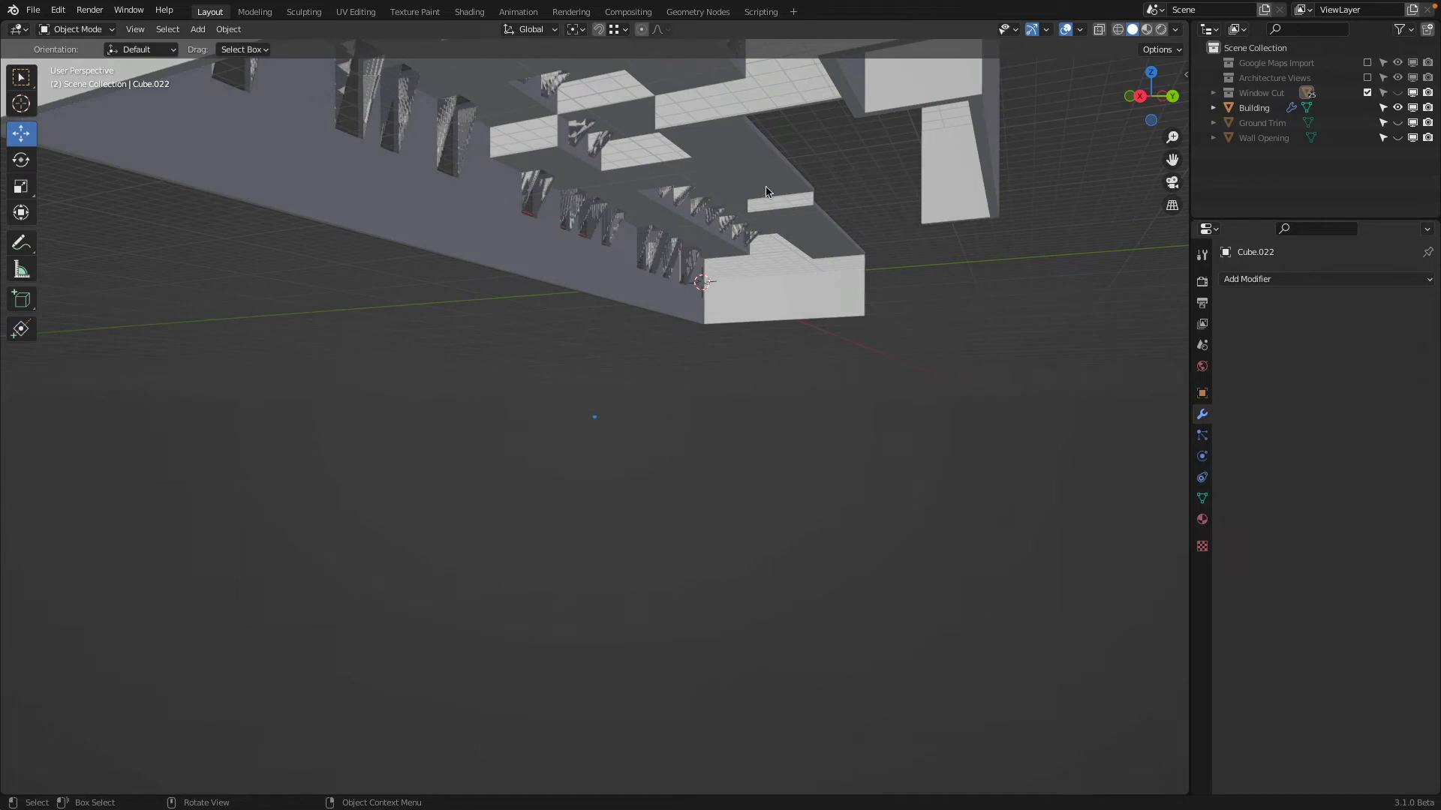
middle_click_drag(841, 291, 614, 313)
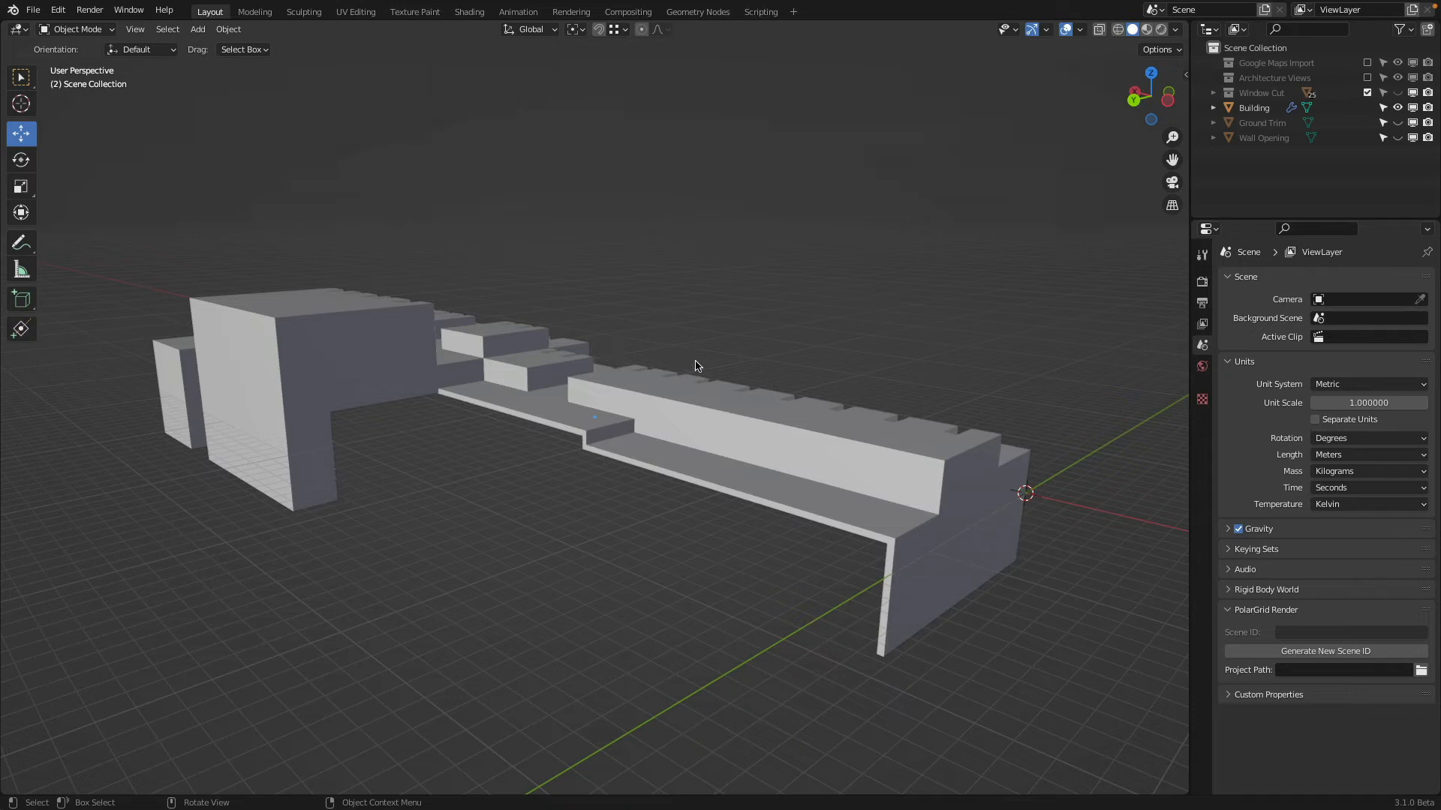
Include the Architecture Views collection again and hide its Planview and Elevation drawings
left_click(1367, 79)
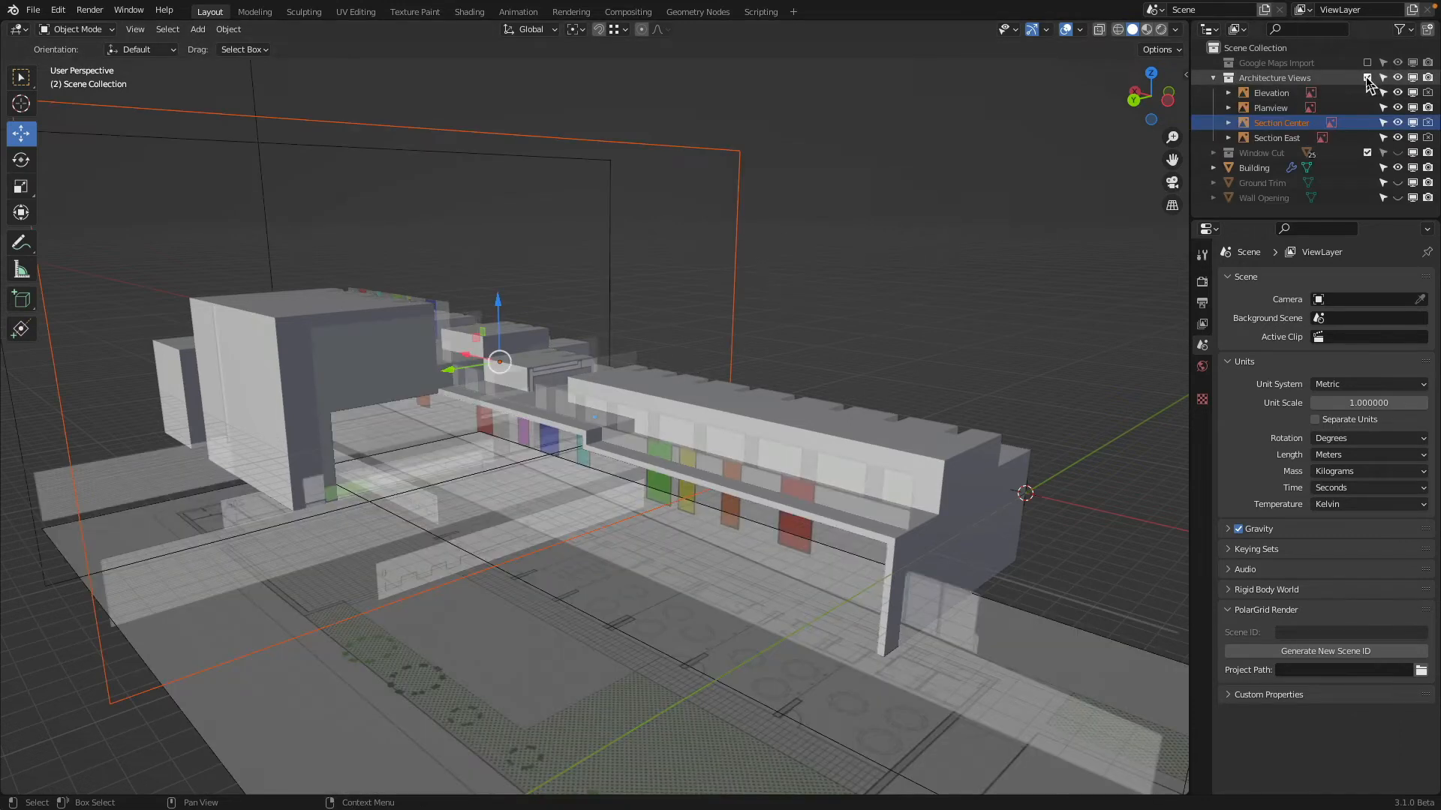
middle_click_drag(918, 300, 888, 578)
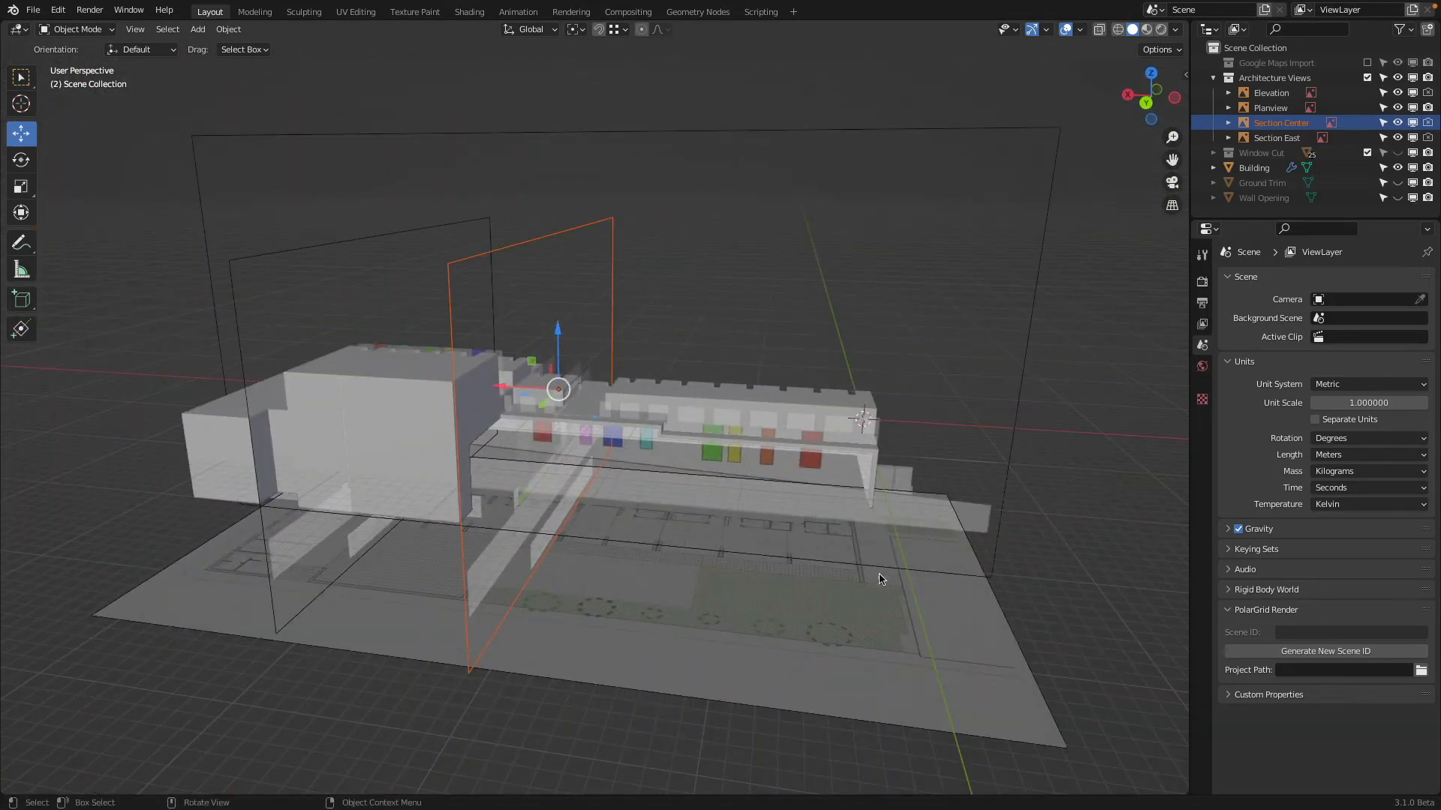
left_click(845, 655)
key("h")
left_click(1043, 231)
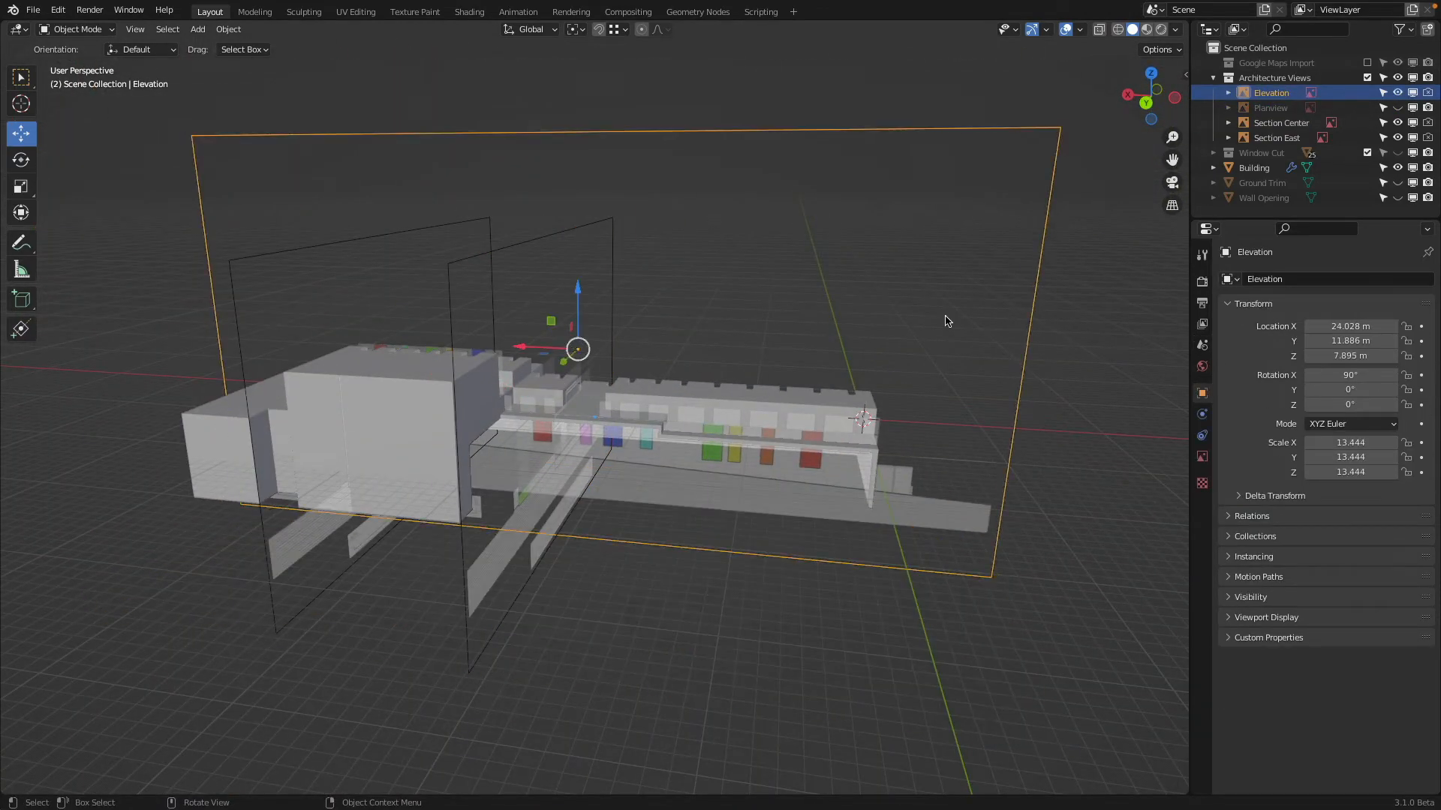
key("h")
Select the Section Center drawing and move it about 3.79 m along the X axis within the building
middle_click_drag(804, 315, 735, 345)
scroll(570, 415, "up", 6)
middle_click_drag(570, 415, 918, 303)
left_click(997, 232)
left_click_drag(712, 345, 577, 302)
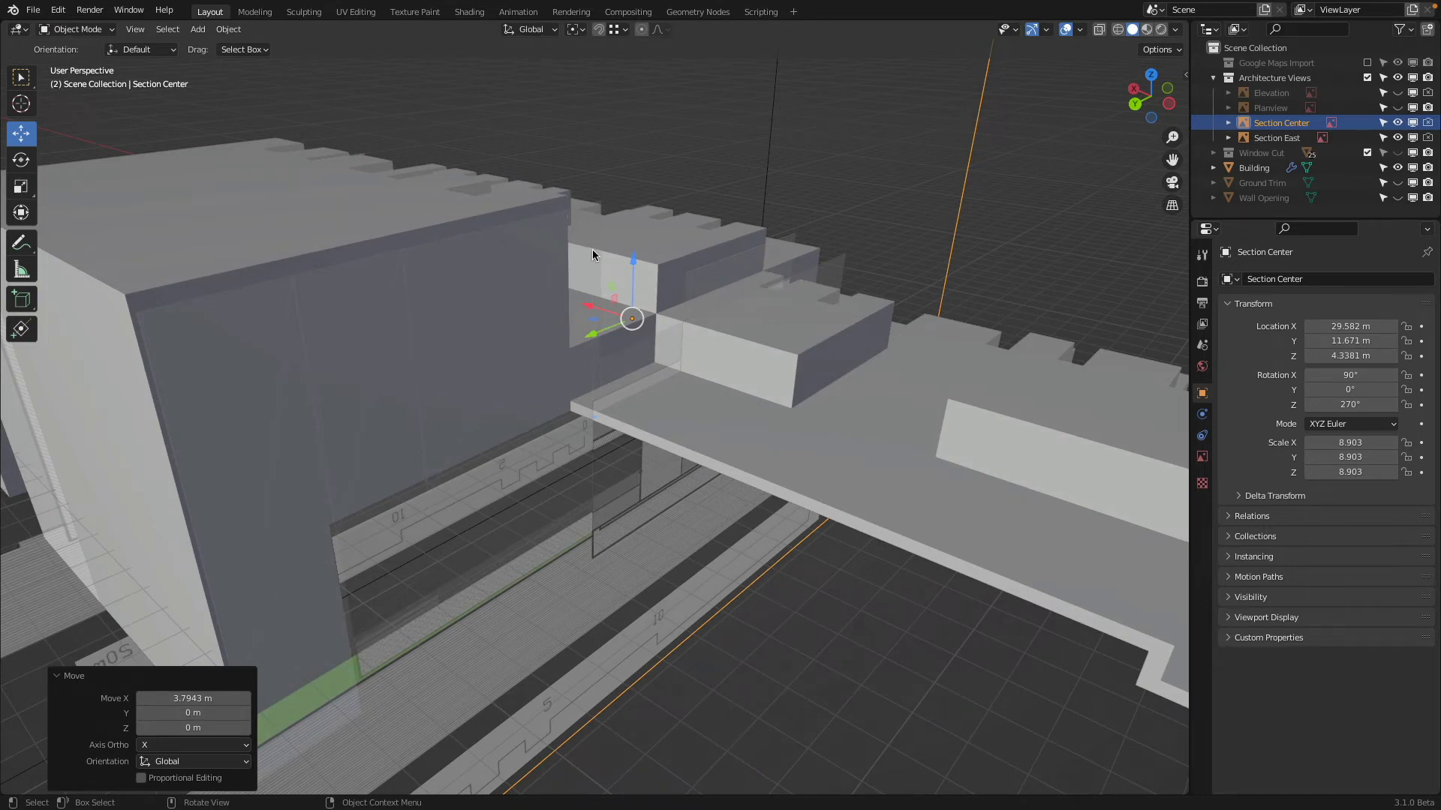
middle_click_drag(592, 249, 602, 231)
Switch to the left orthographic view and hide the Building and the Section East drawing to examine Section Center alone
scroll(602, 231, "down", 3)
left_click(1161, 102)
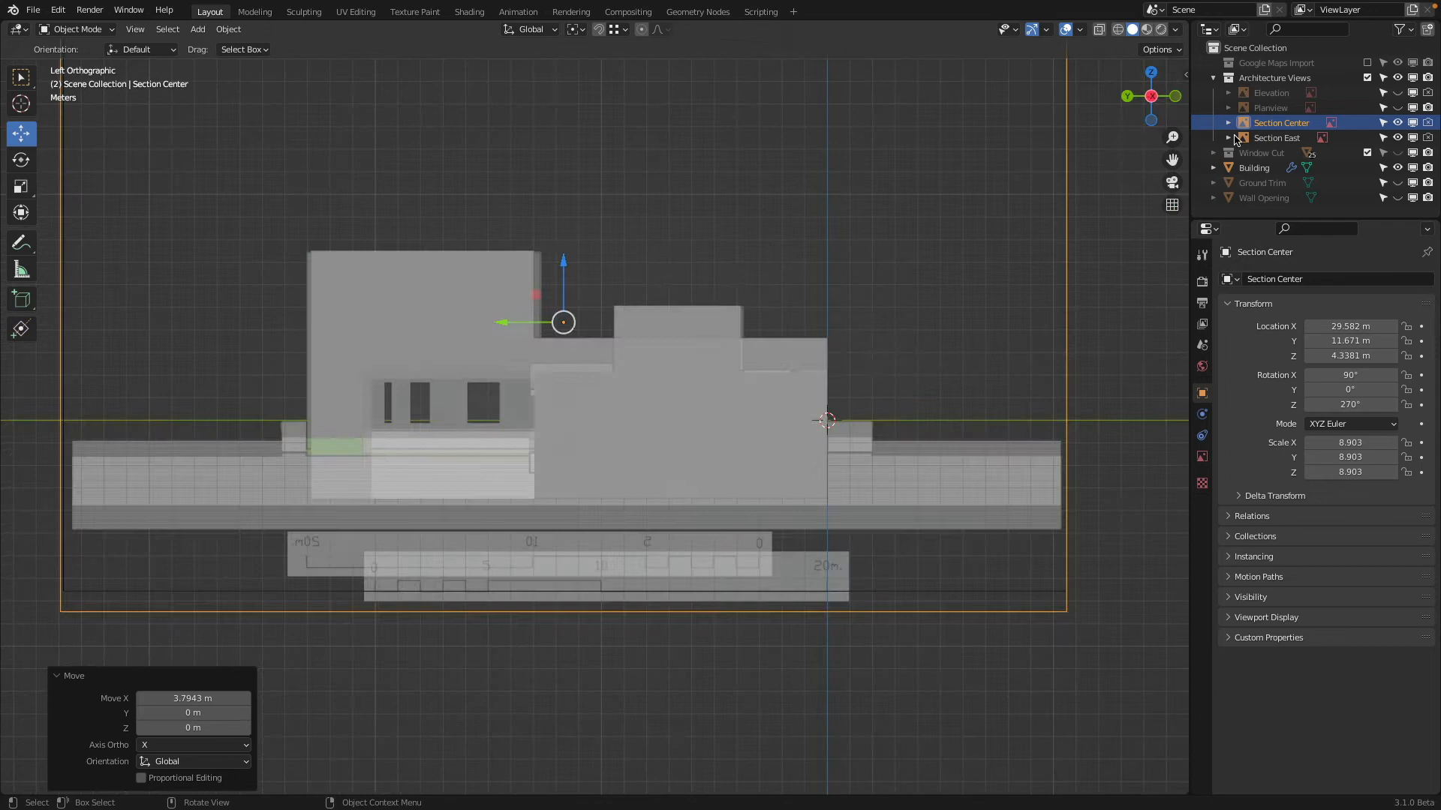
left_click(1397, 168)
scroll(451, 226, "up", 2)
middle_click_drag(503, 262, 651, 346, "shift")
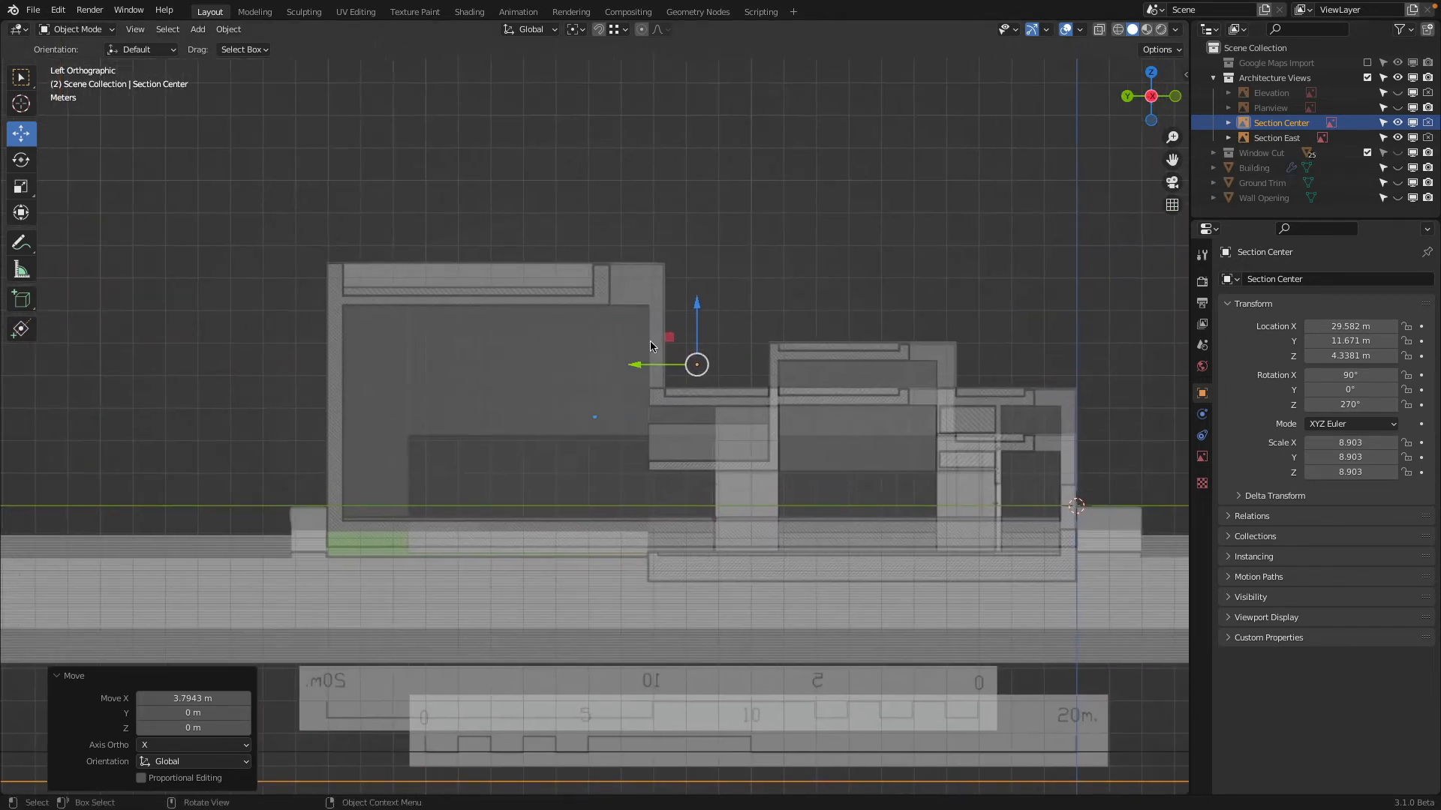
left_click(1397, 138)
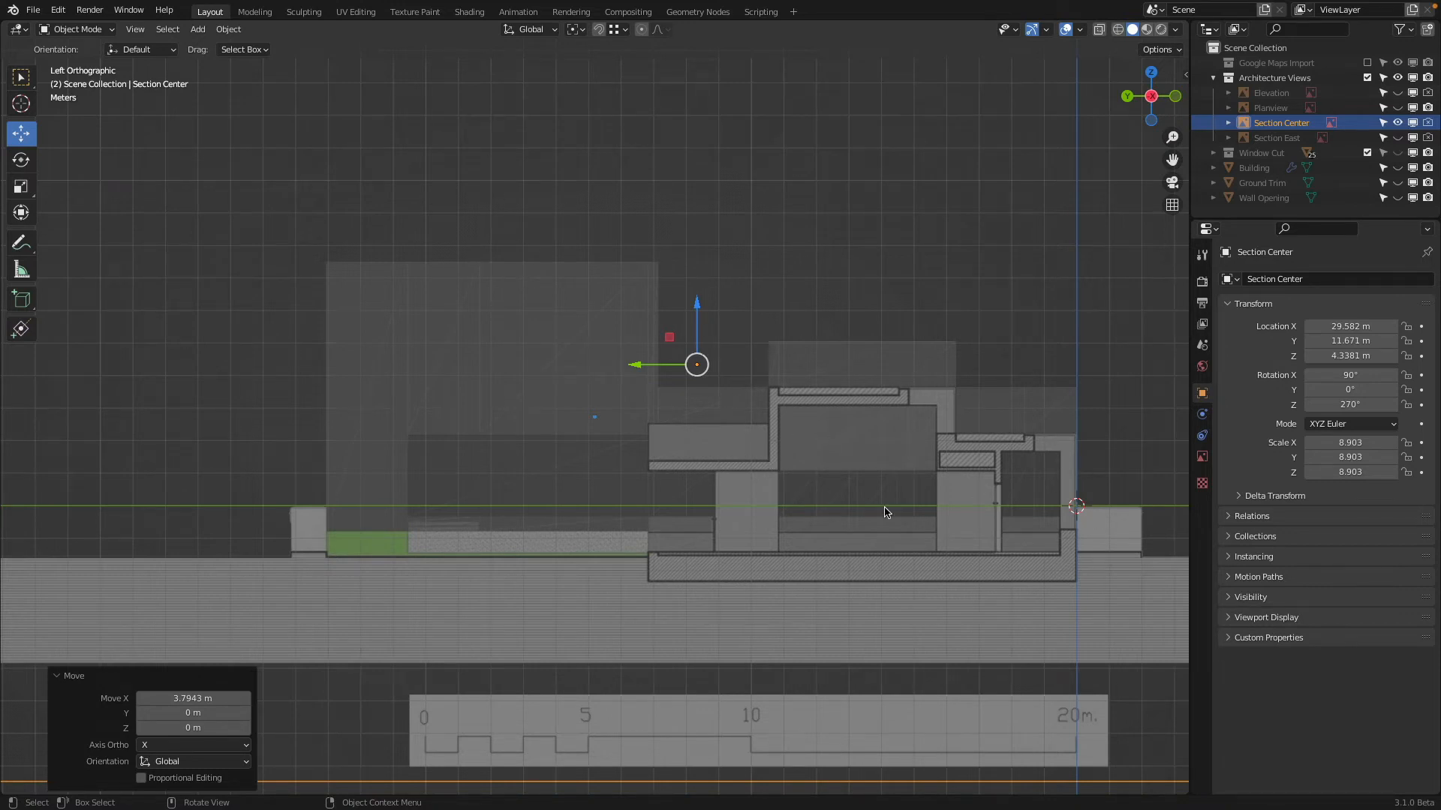
scroll(886, 513, "up", 4)
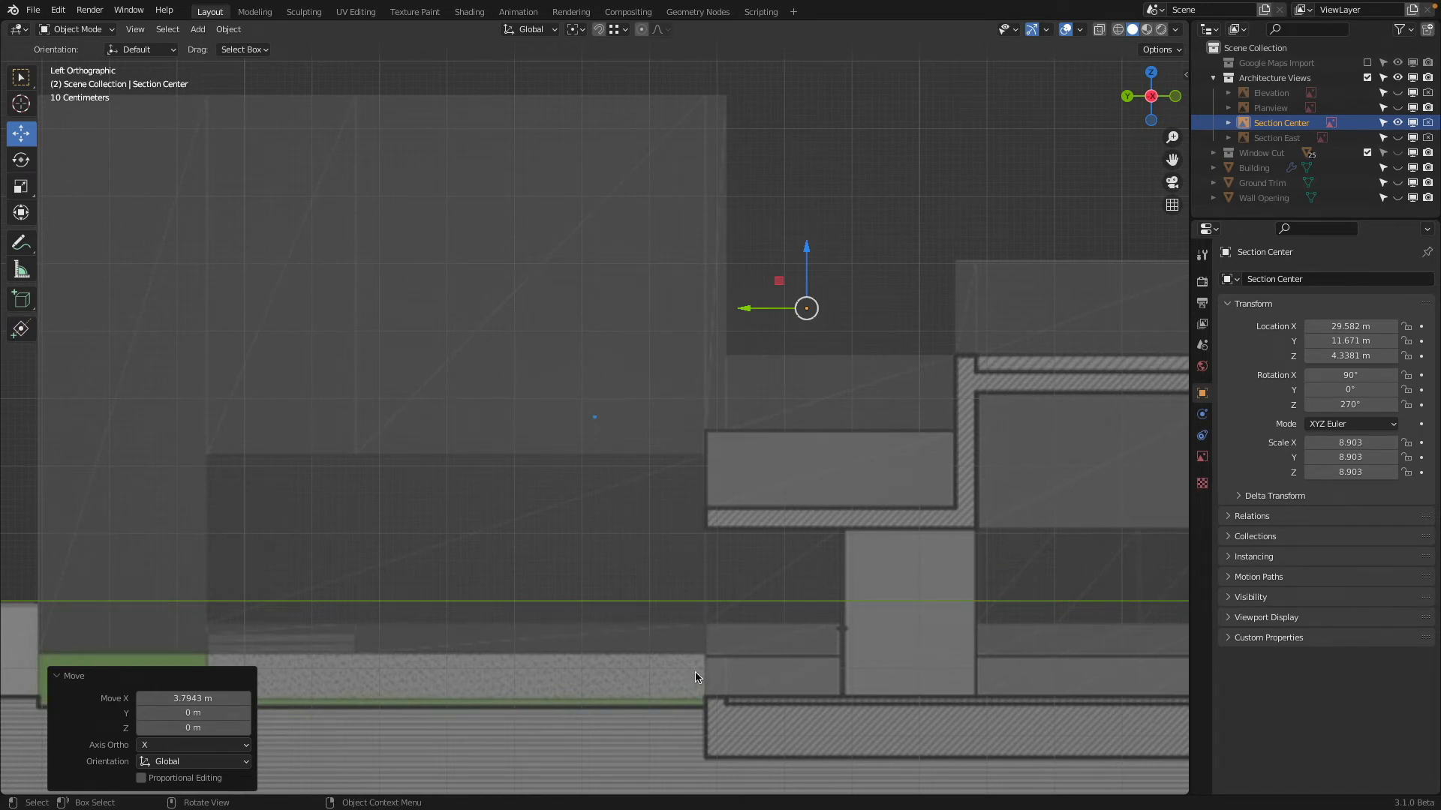
scroll(991, 633, "down", 5)
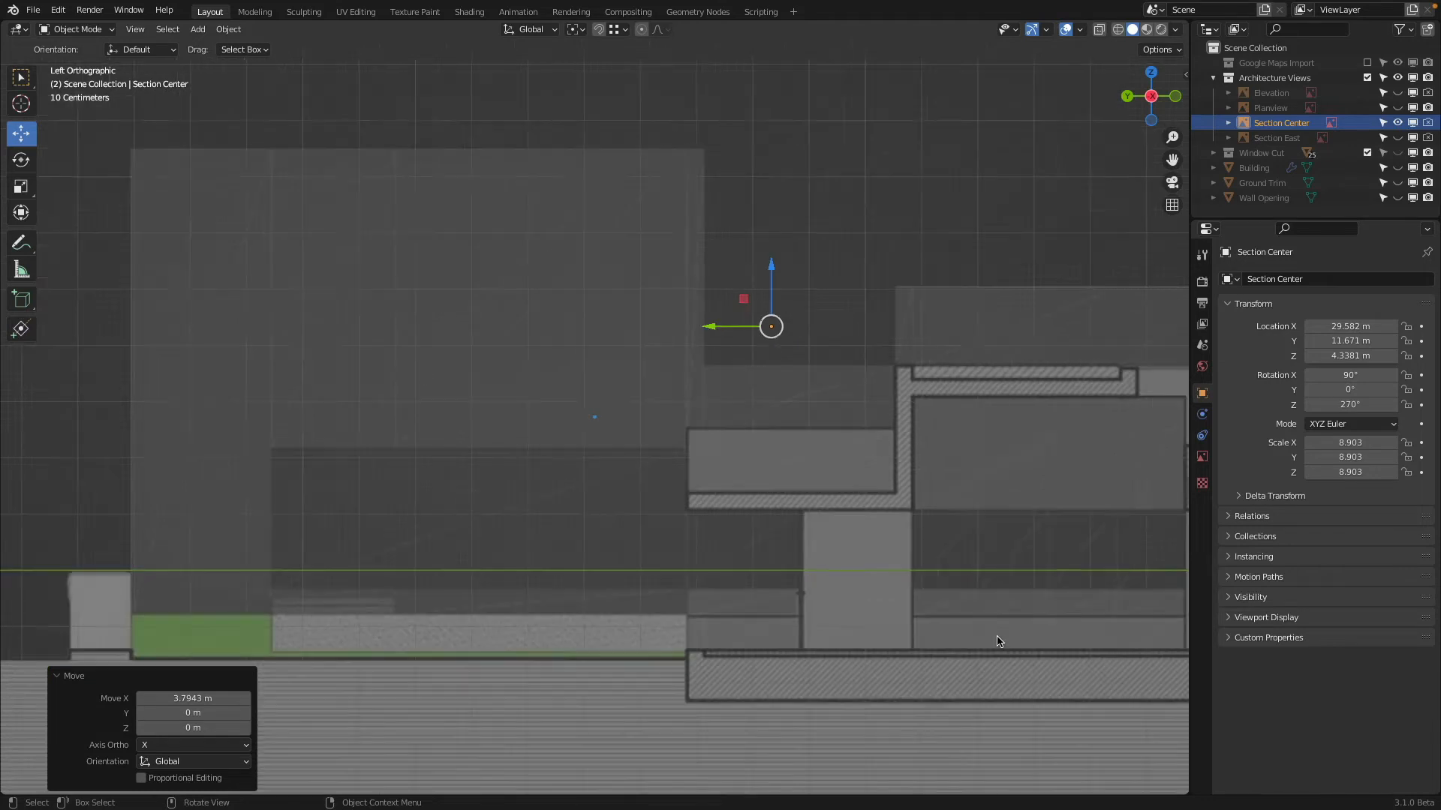
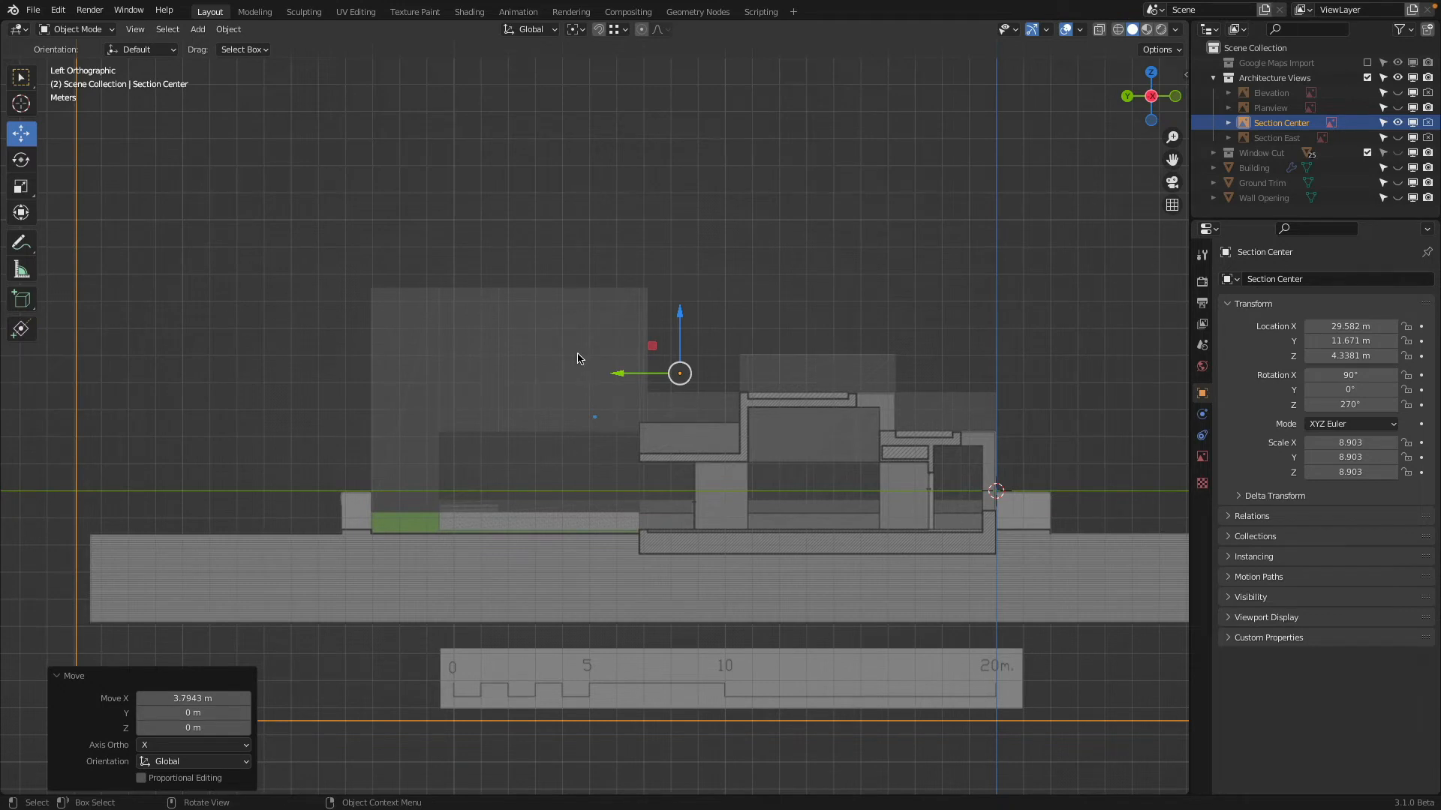
Show the Building again and move the Section Center drawing about 13.09 m in the negative X direction
middle_click_drag(577, 358, 705, 372)
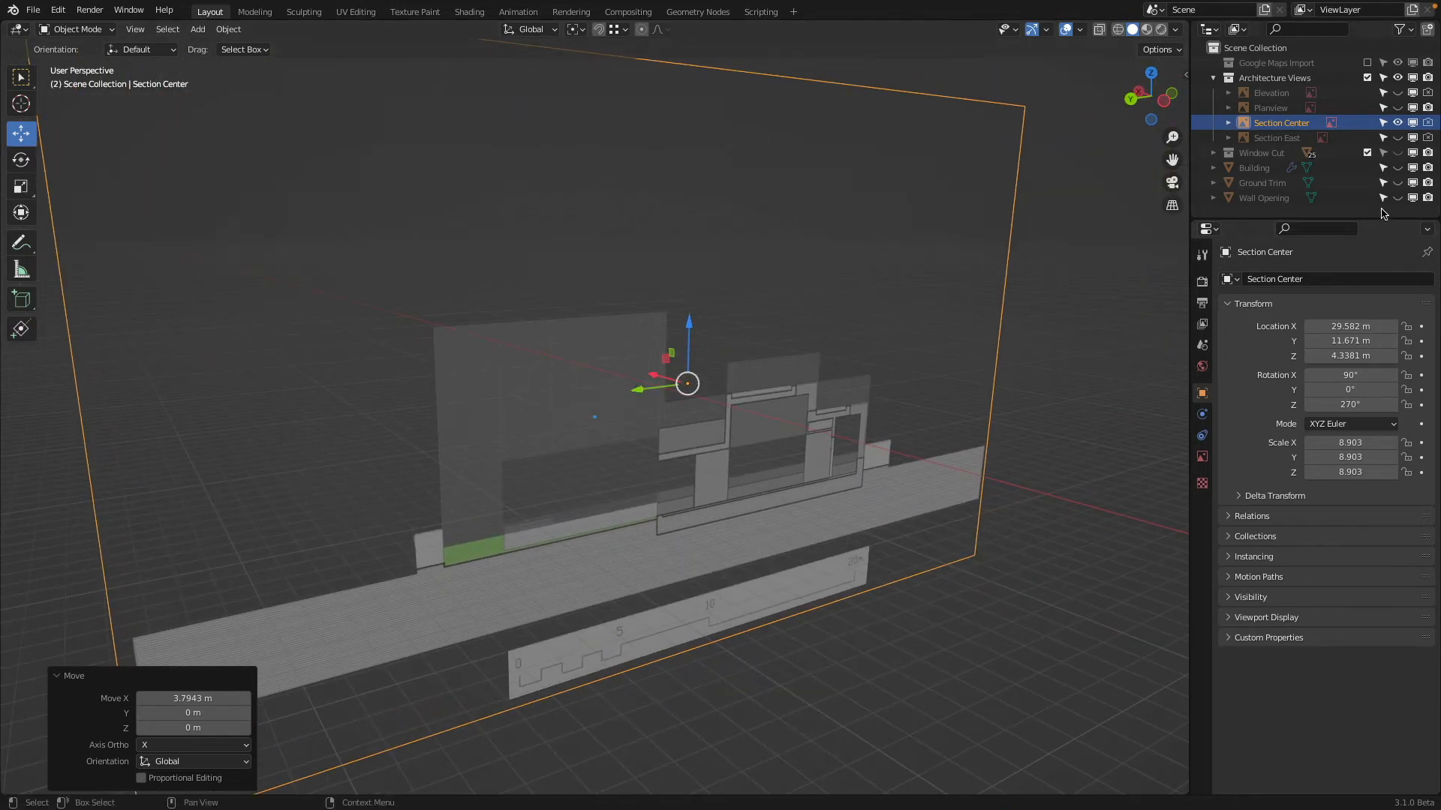
left_click(1397, 167)
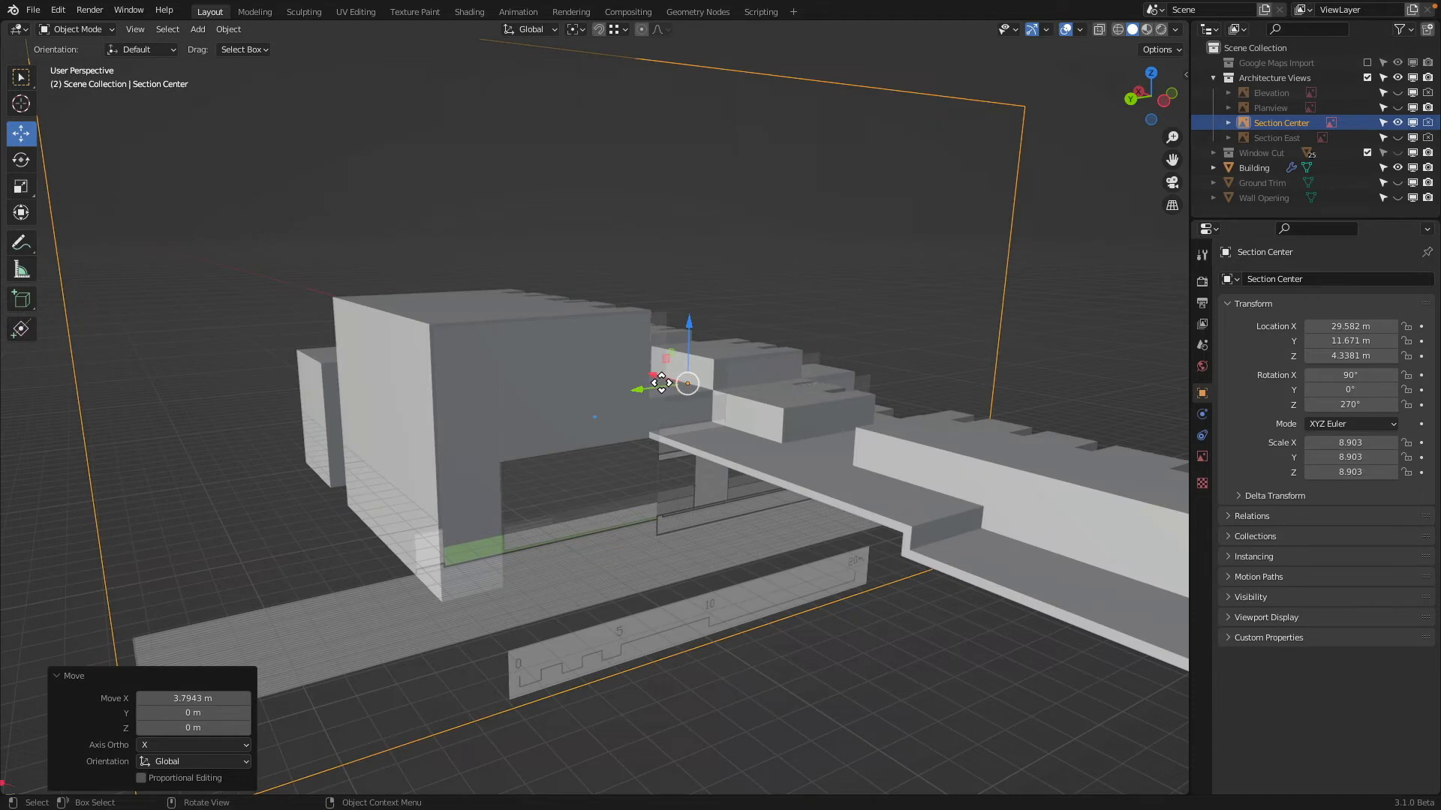
mouse_move(661, 384)
middle_mouse_down()
mouse_move(685, 393)
mouse_move(621, 411)
mouse_move(640, 386)
middle_mouse_up()
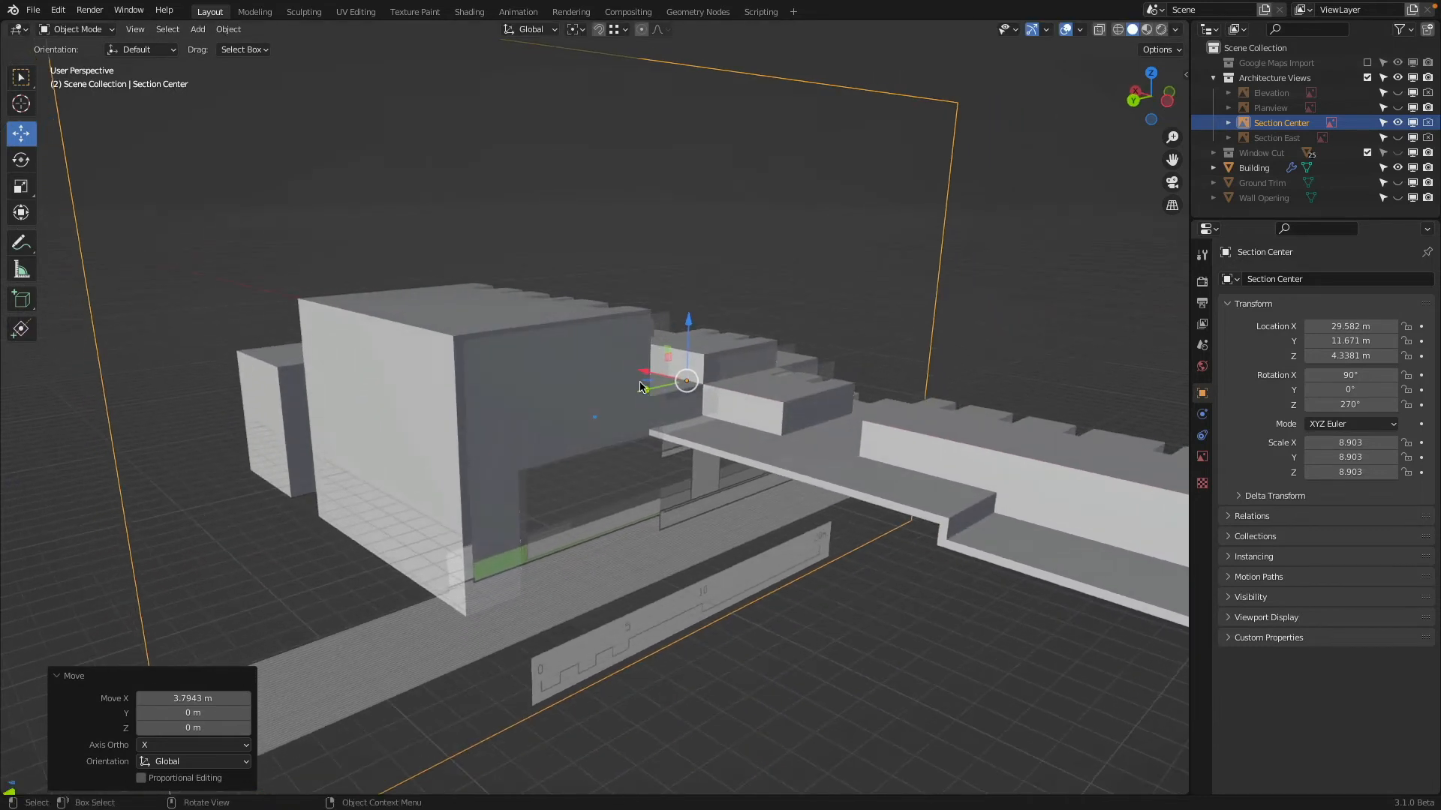
left_click_drag(640, 373, 945, 486)
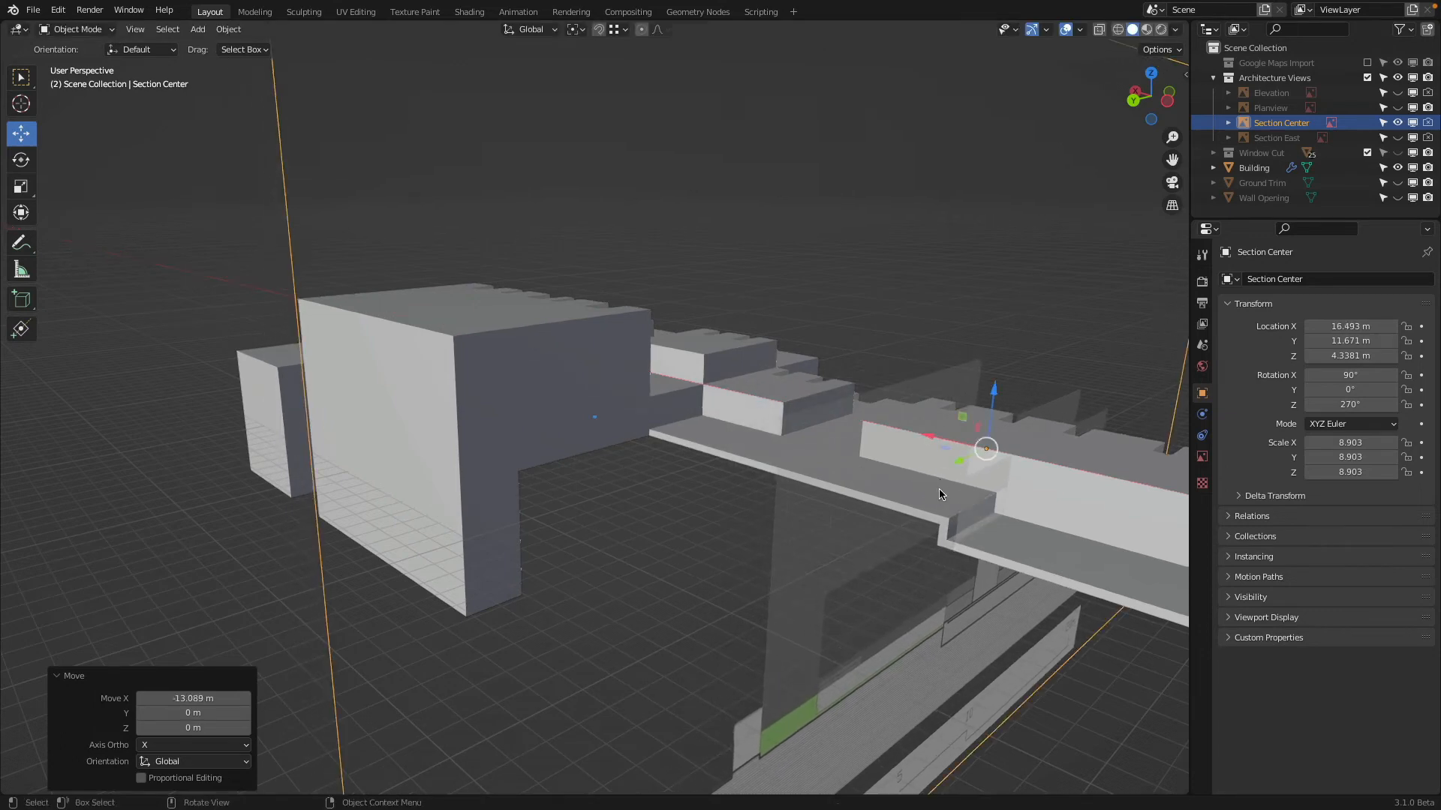
middle_click_drag(946, 486, 638, 349)
Clip the back view to a narrow slice around Section Center and compare the cut building with the drawing from the left view
middle_click_drag(746, 245, 868, 274)
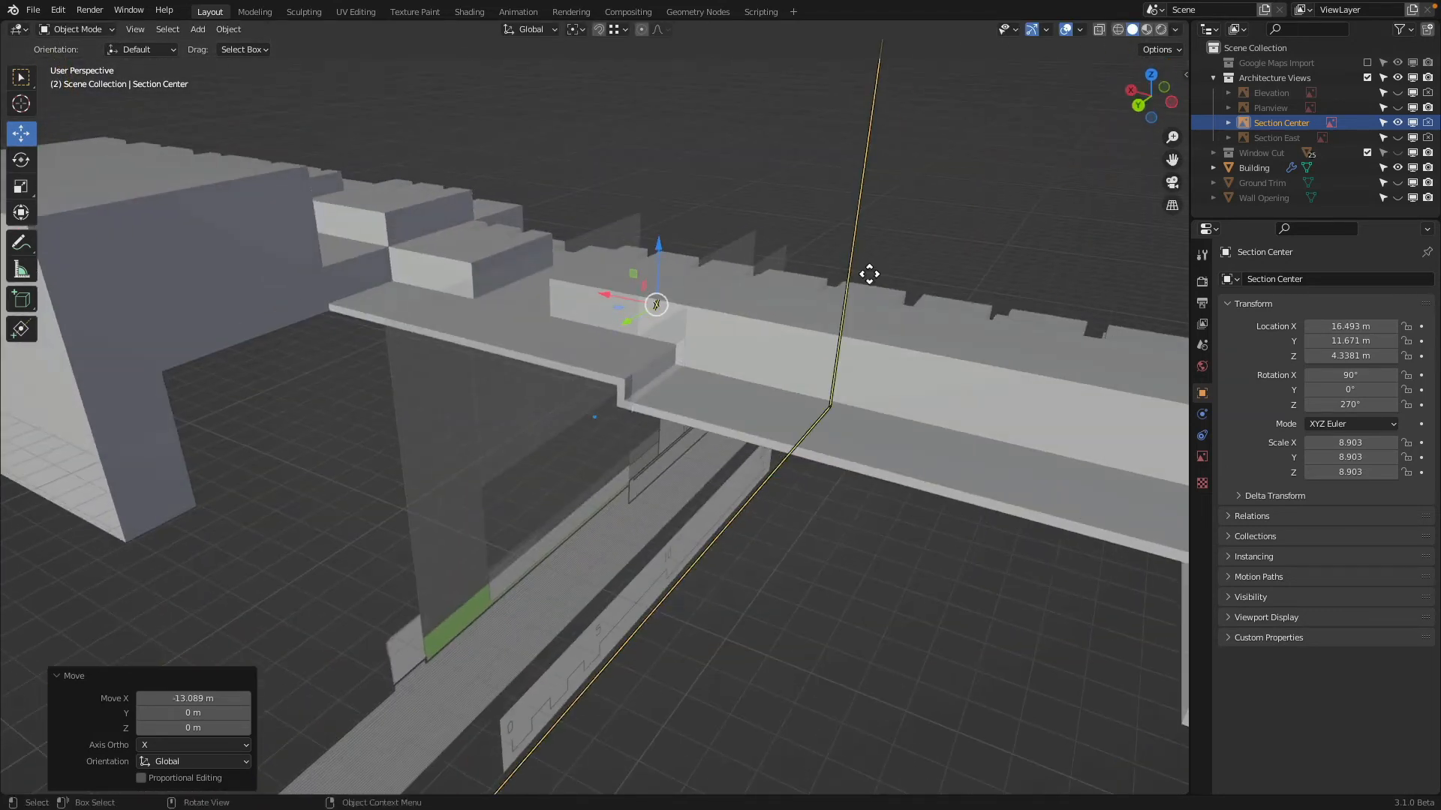
scroll(868, 274, "down", 3)
left_click(1133, 109)
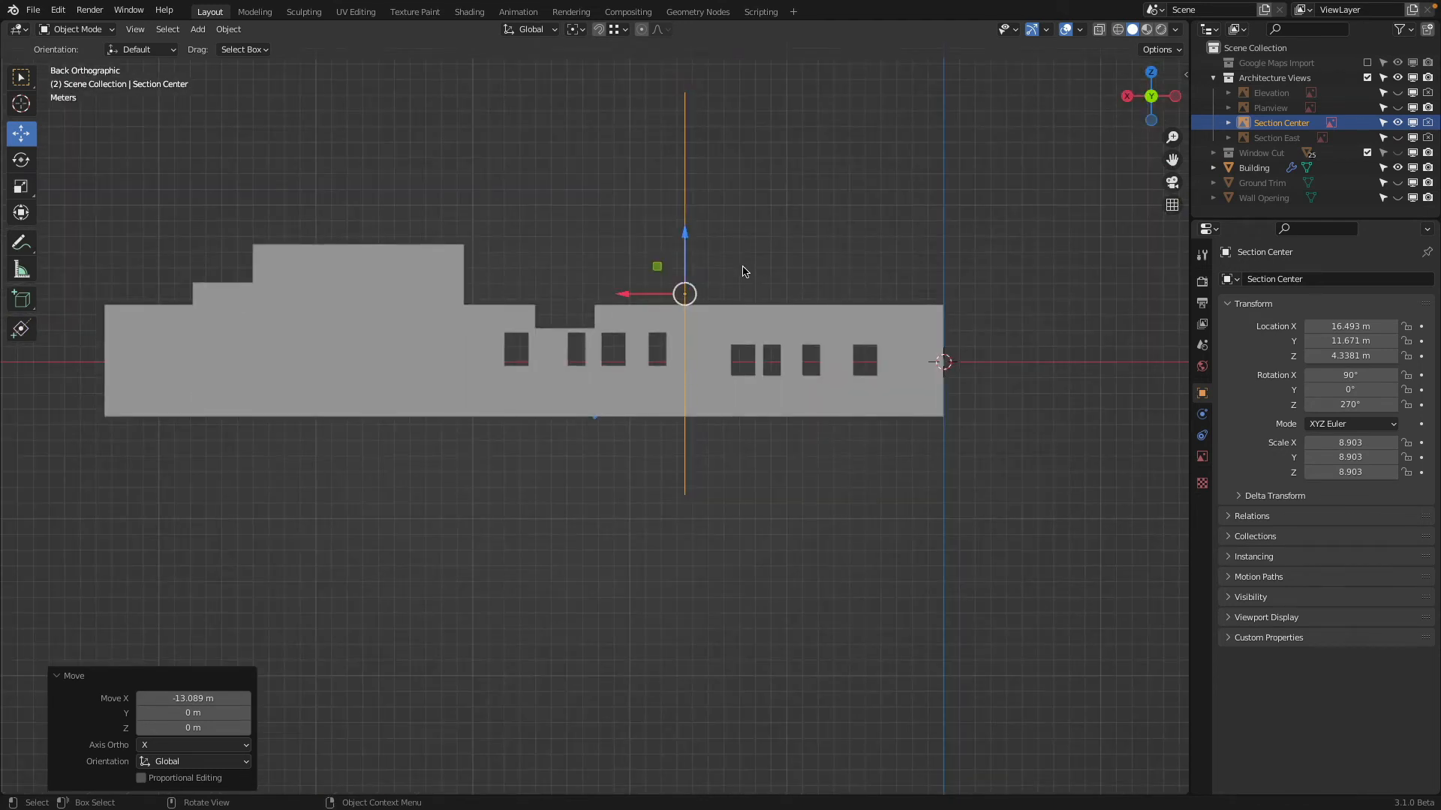
key("b")
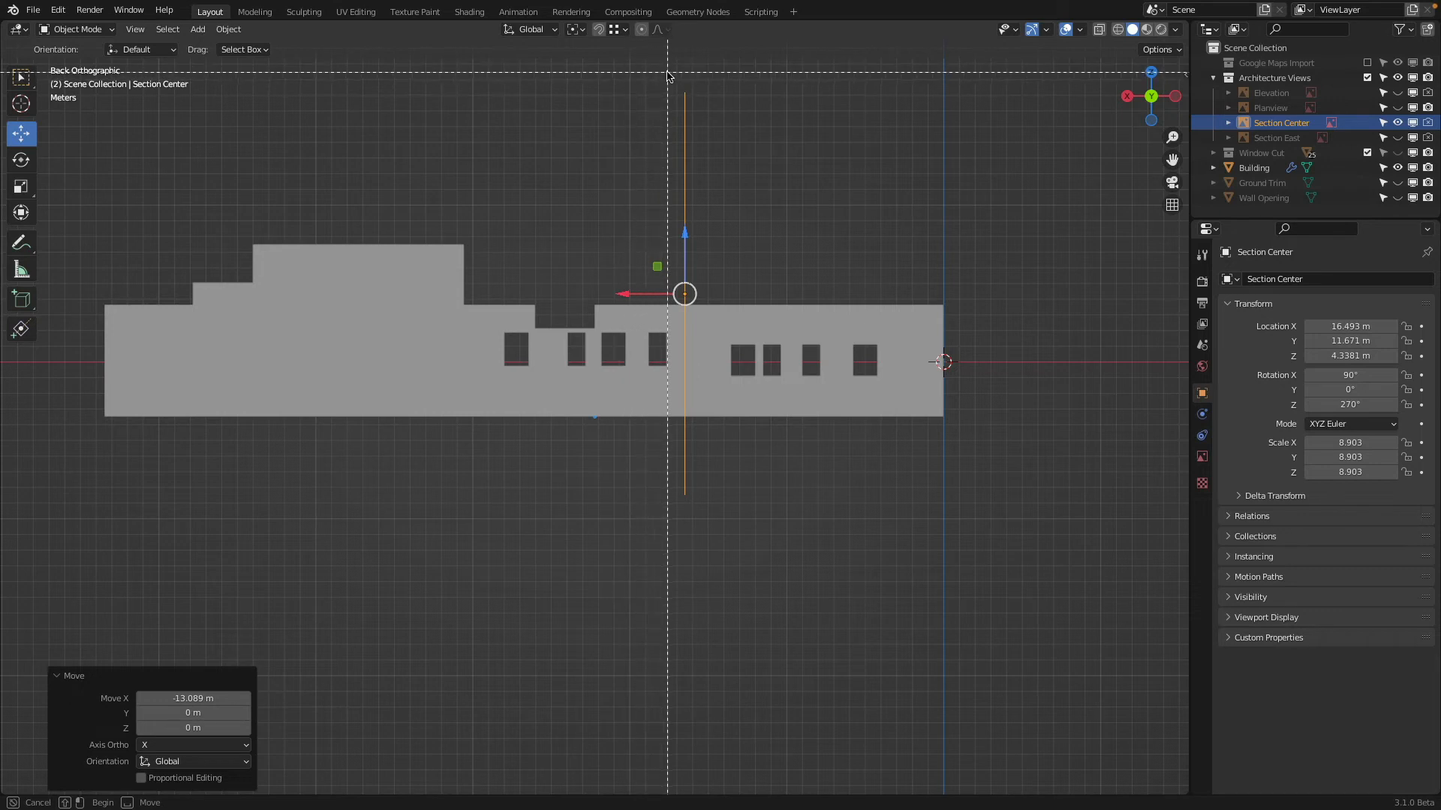
left_click_drag(671, 72, 703, 526)
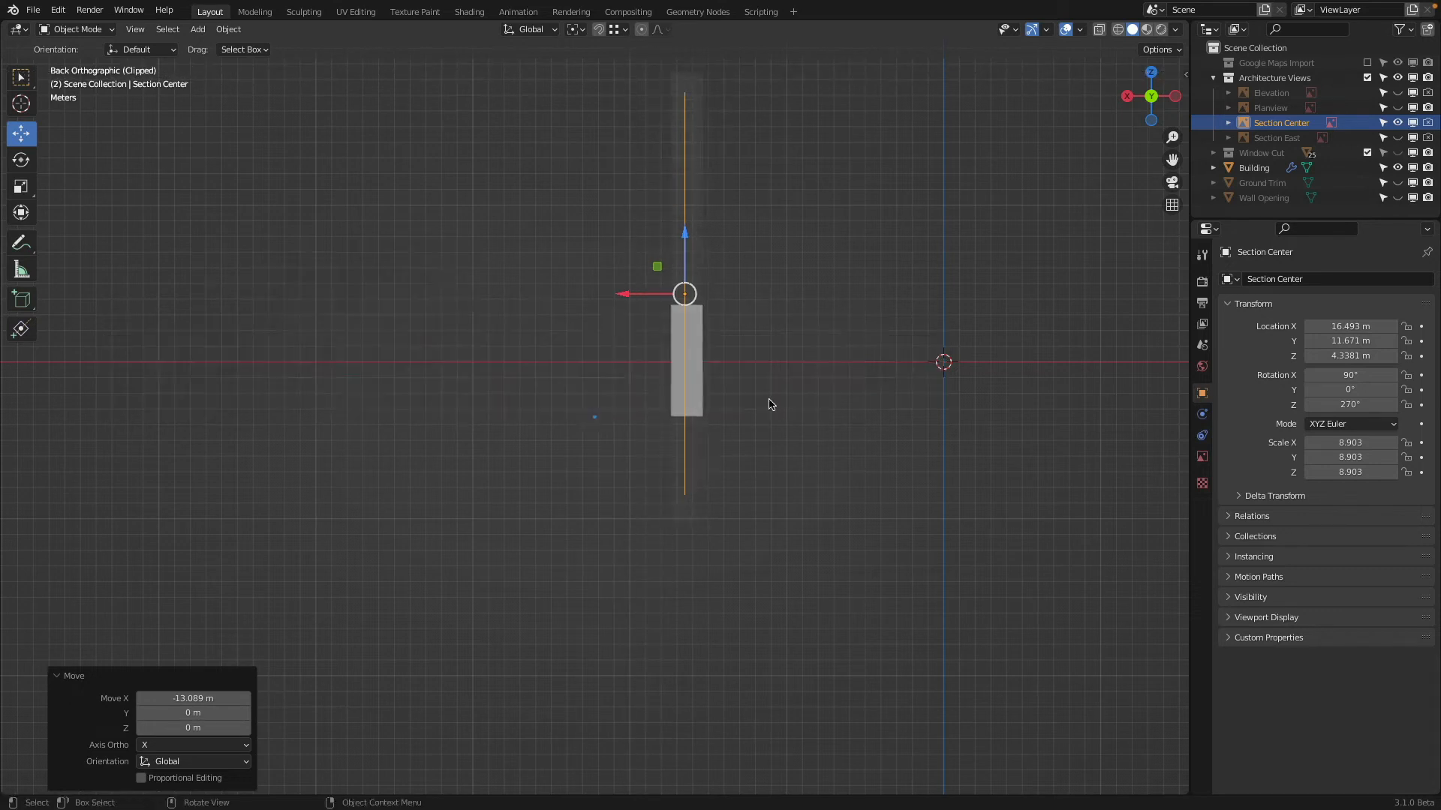
mouse_move(769, 402)
middle_mouse_down()
mouse_move(655, 369)
mouse_move(675, 270)
mouse_move(669, 311)
mouse_move(379, 315)
mouse_move(678, 308)
mouse_move(801, 330)
middle_mouse_up()
scroll(675, 281, "up", 4)
middle_click_drag(808, 373, 804, 373)
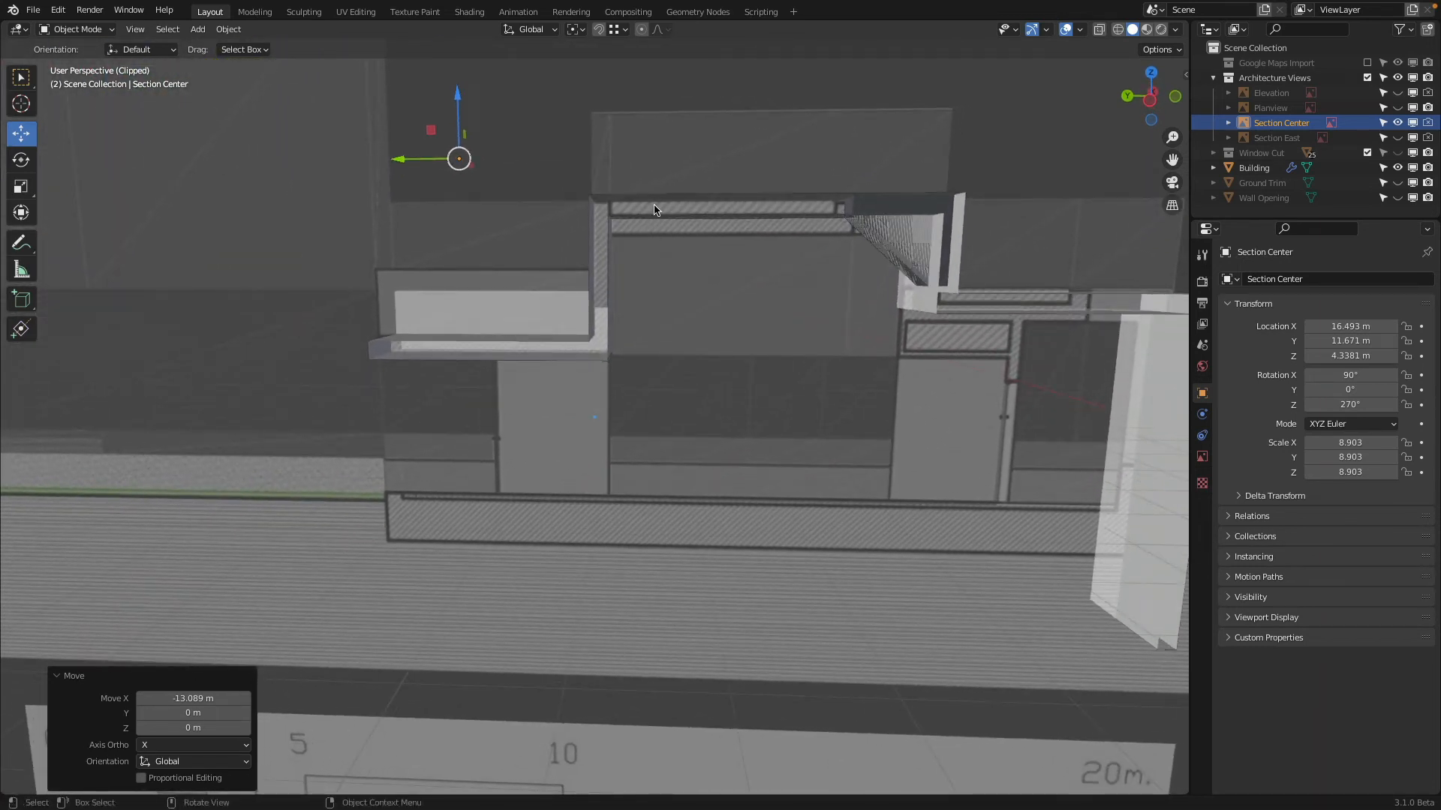
left_click(1145, 101)
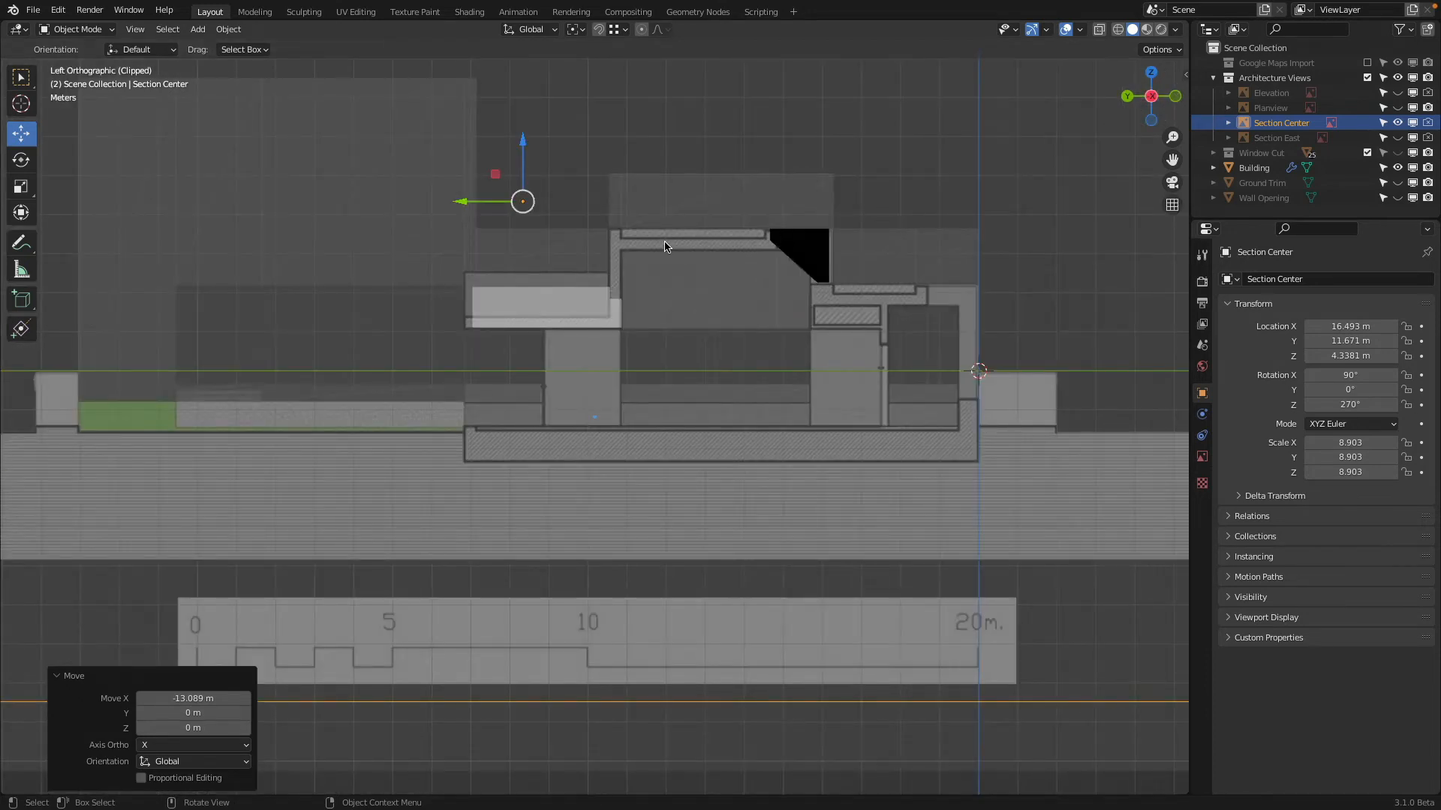
middle_click_drag(598, 232, 655, 321)
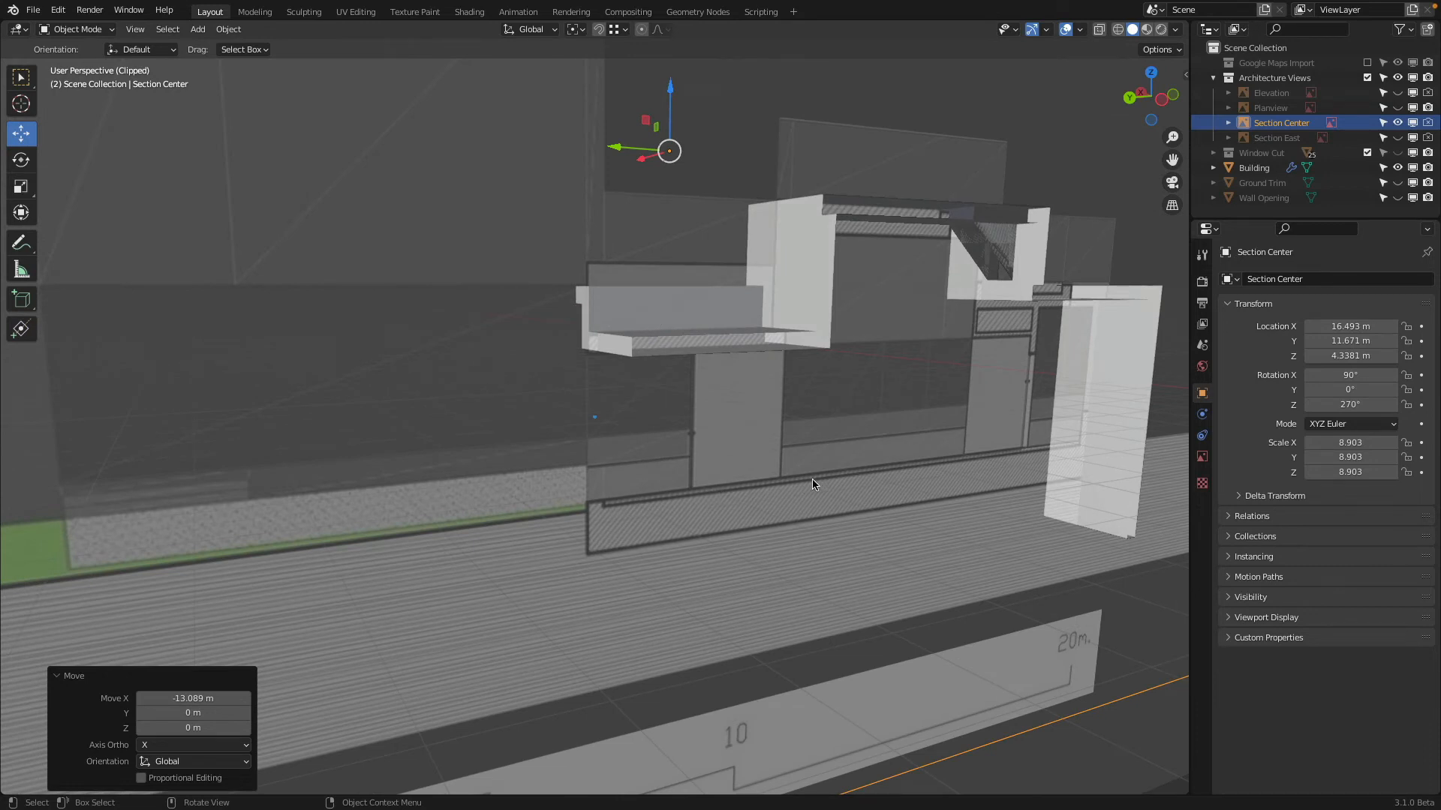
Clear the view clipping and examine how Section Center meets the building's underside and the step in its roof
key("alt+b")
scroll(803, 480, "down", 3)
middle_click_drag(803, 480, 950, 540)
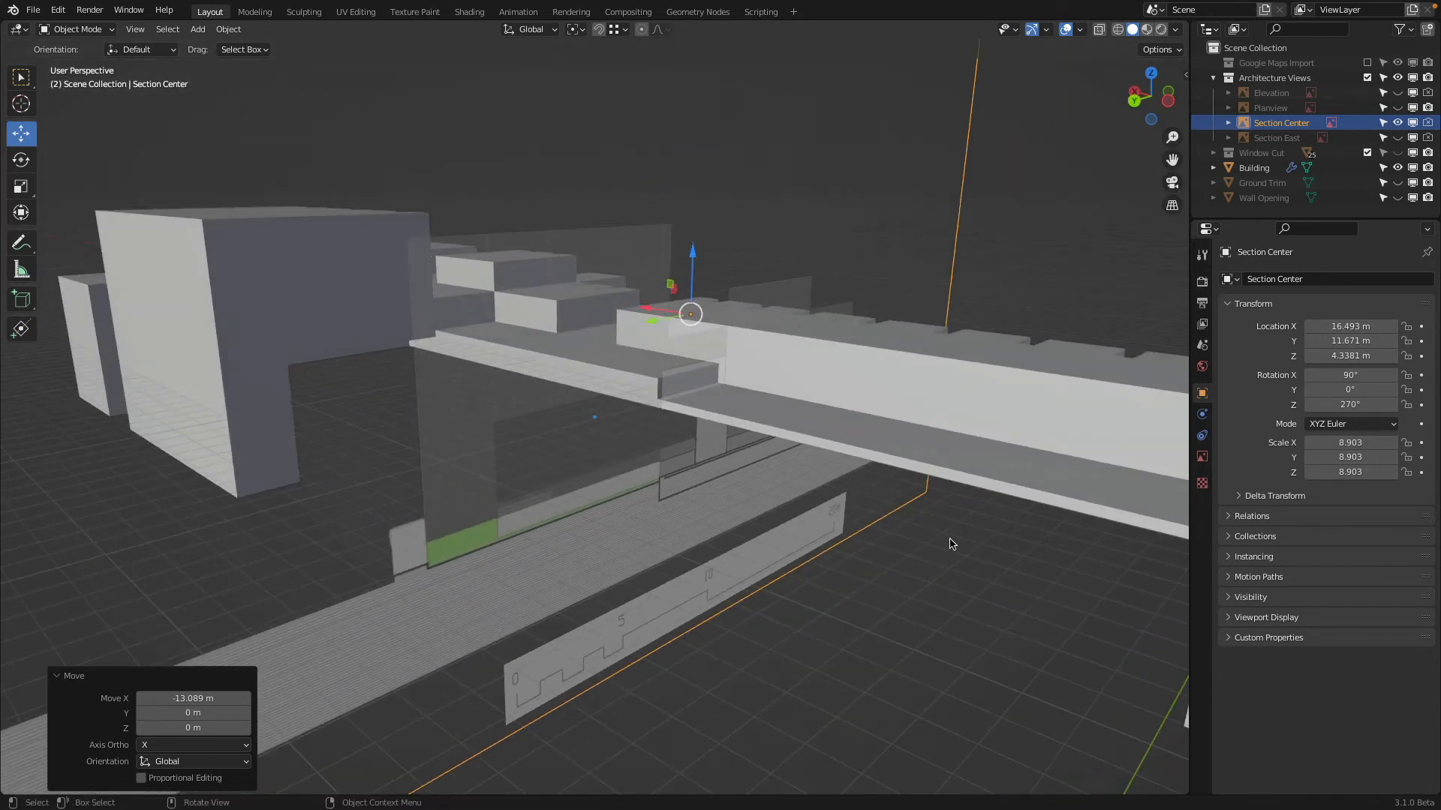
middle_click_drag(786, 496, 441, 433)
scroll(644, 461, "up", 3)
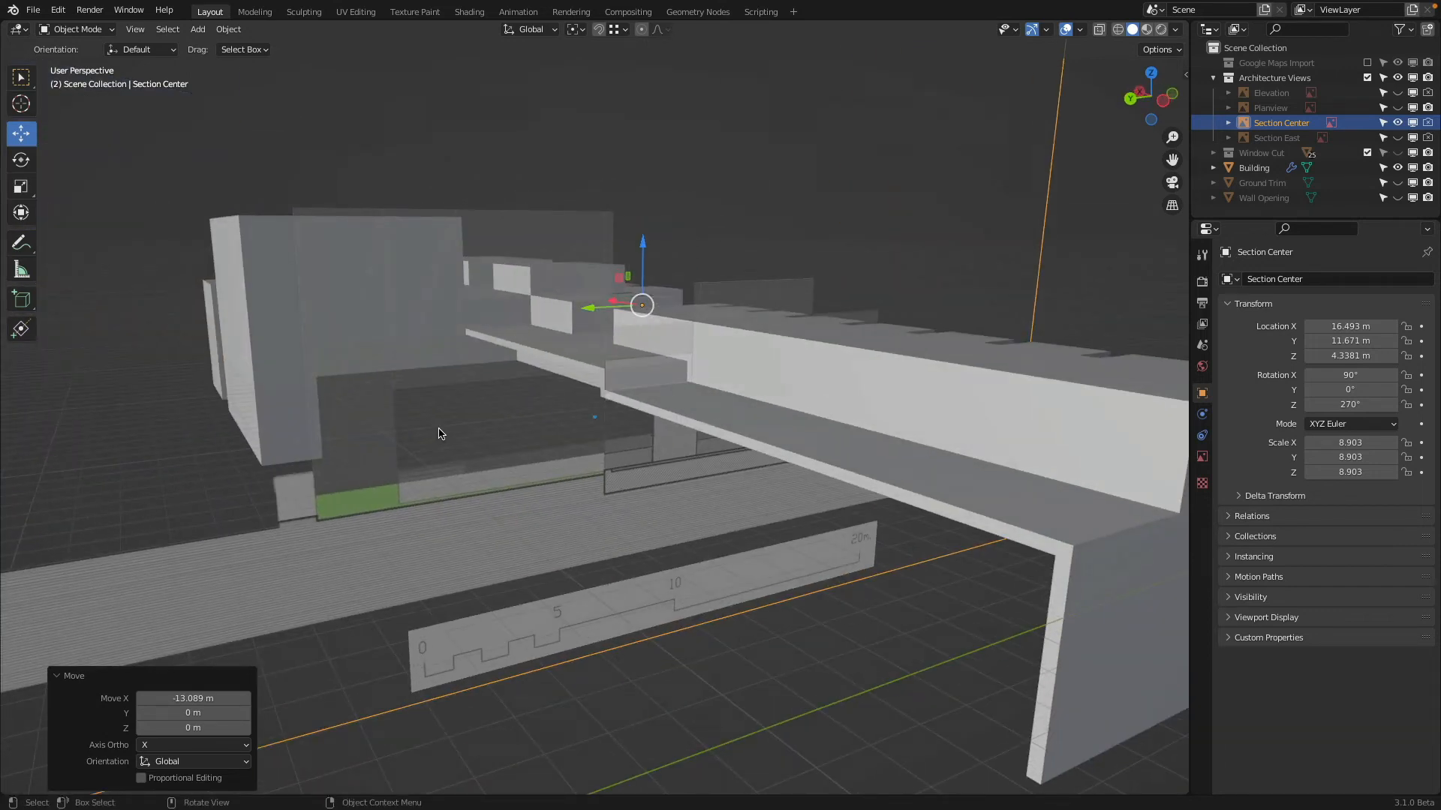
middle_click_drag(440, 433, 478, 440)
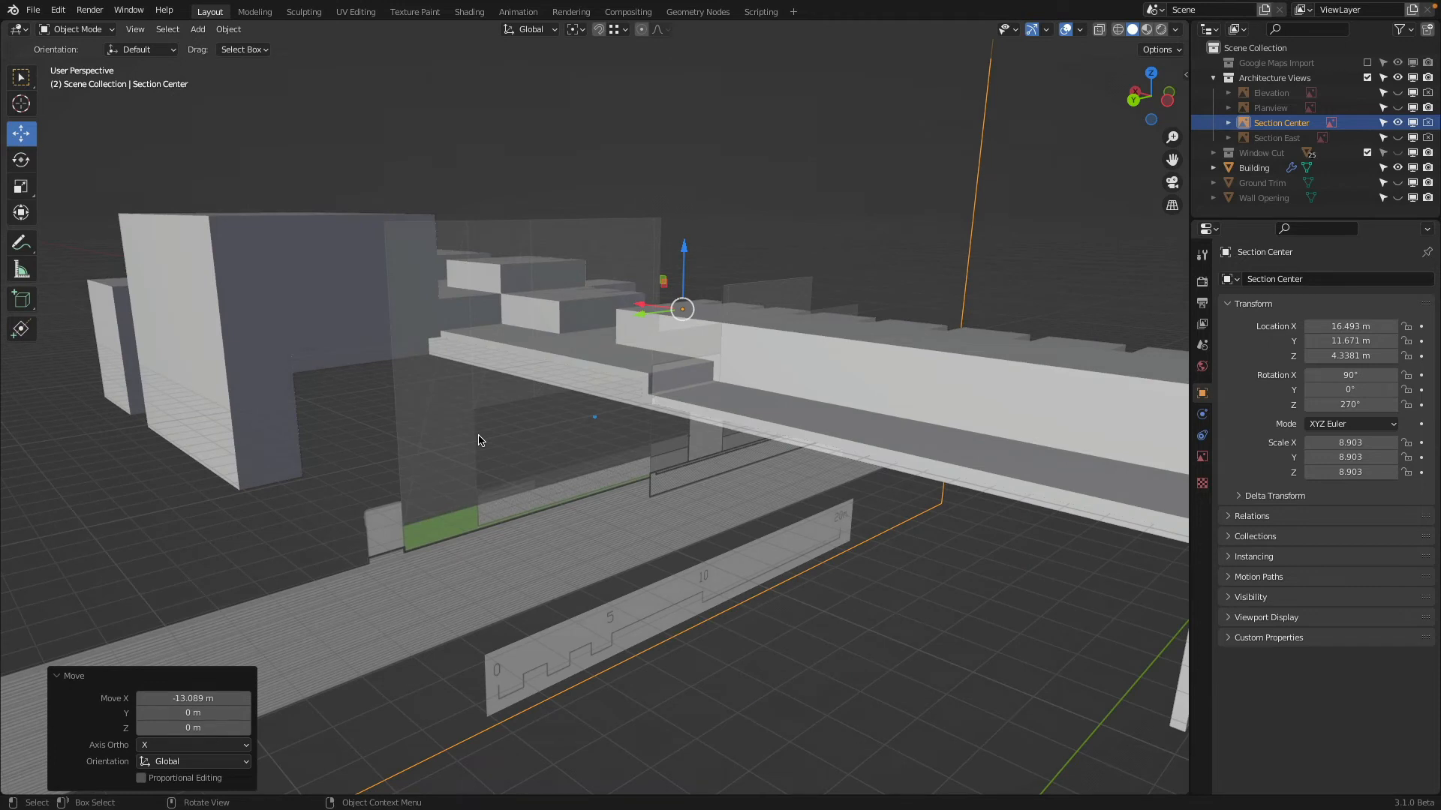
scroll(686, 454, "up", 2)
scroll(684, 447, "down", 2)
Snap the 3D cursor to the Section Center drawing and add a mesh plane there
key("shift+s")
left_click(471, 253)
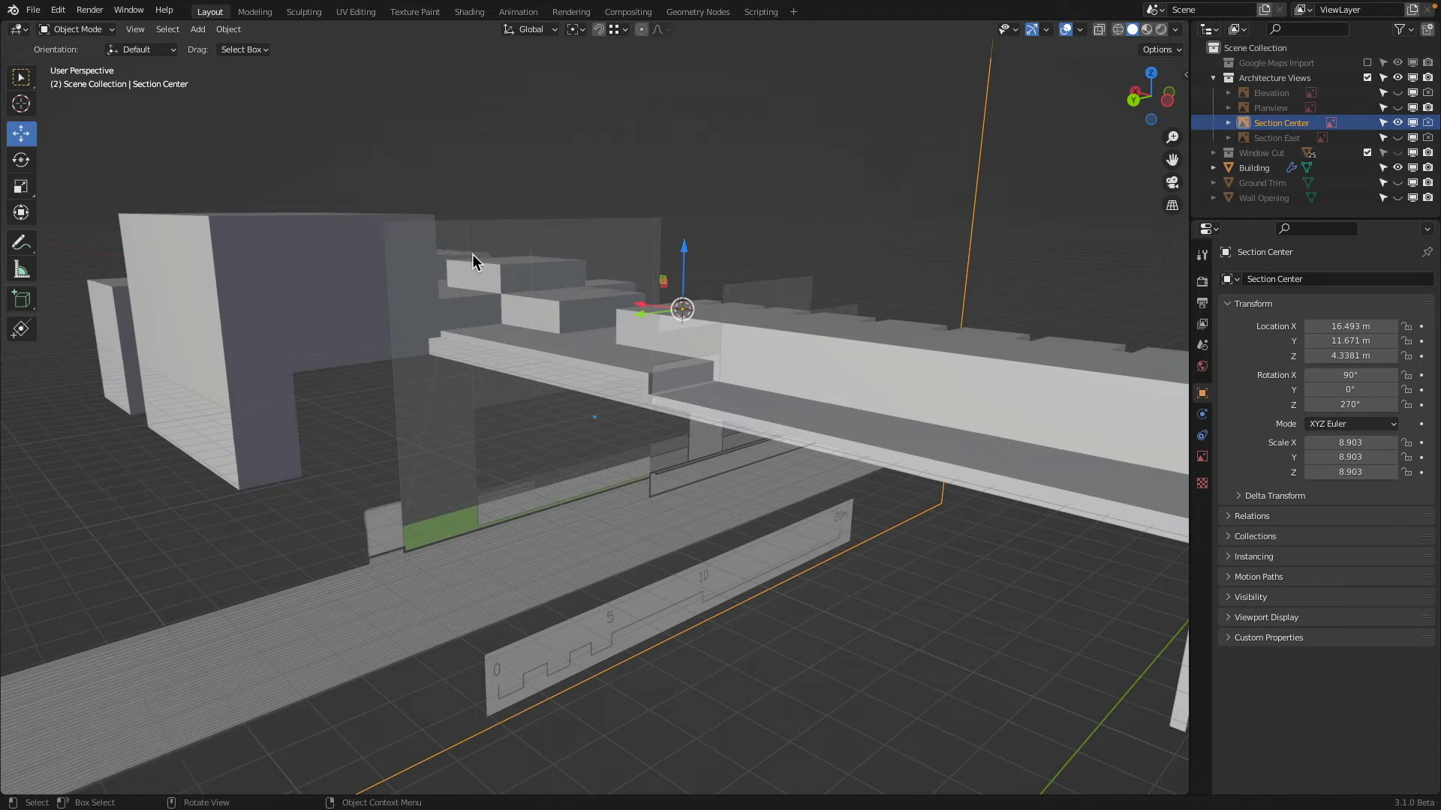
left_click(197, 29)
mouse_move(221, 49)
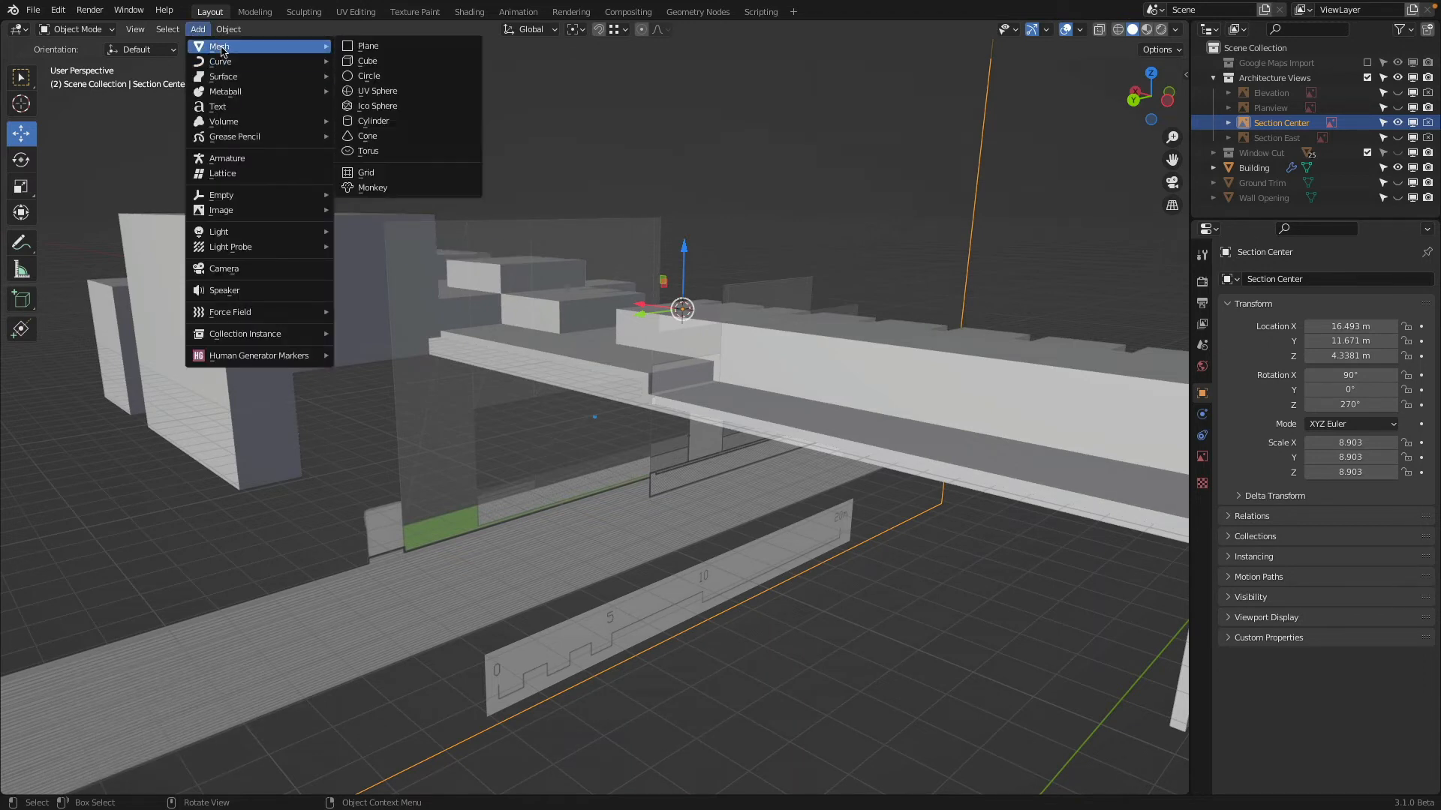
left_click(368, 46)
Lower the new plane about 5.85 m along Z and raise it about 0.09 m to the section drawing's floor level
left_click_drag(685, 254, 698, 417)
scroll(859, 523, "up", 5)
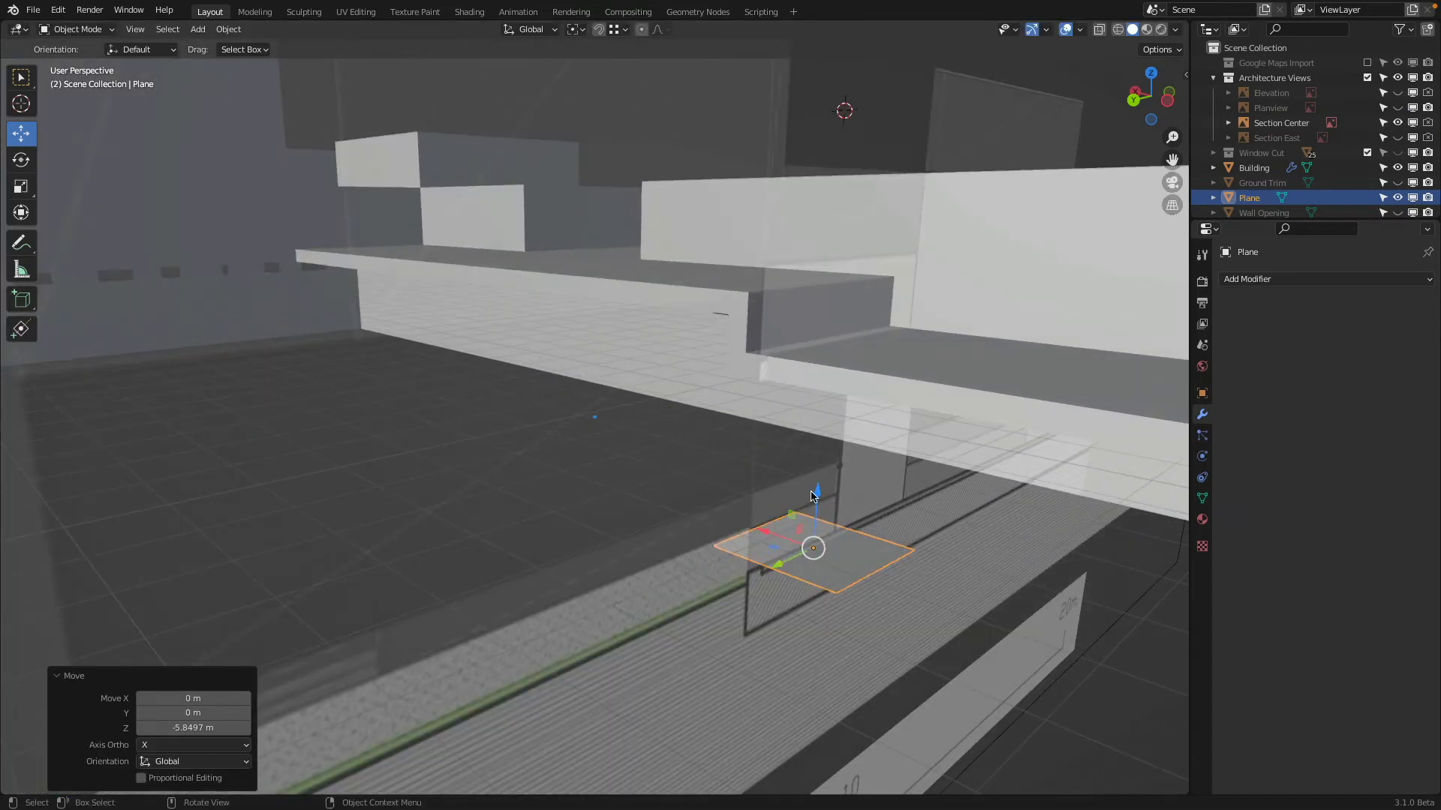
left_click_drag(811, 493, 832, 491)
middle_click_drag(833, 491, 861, 292)
Exclude the Architecture Views collection and, in Edit Mode, extend the plane's edges to form a floor beneath the building's lower-roofed part
left_click(1367, 77)
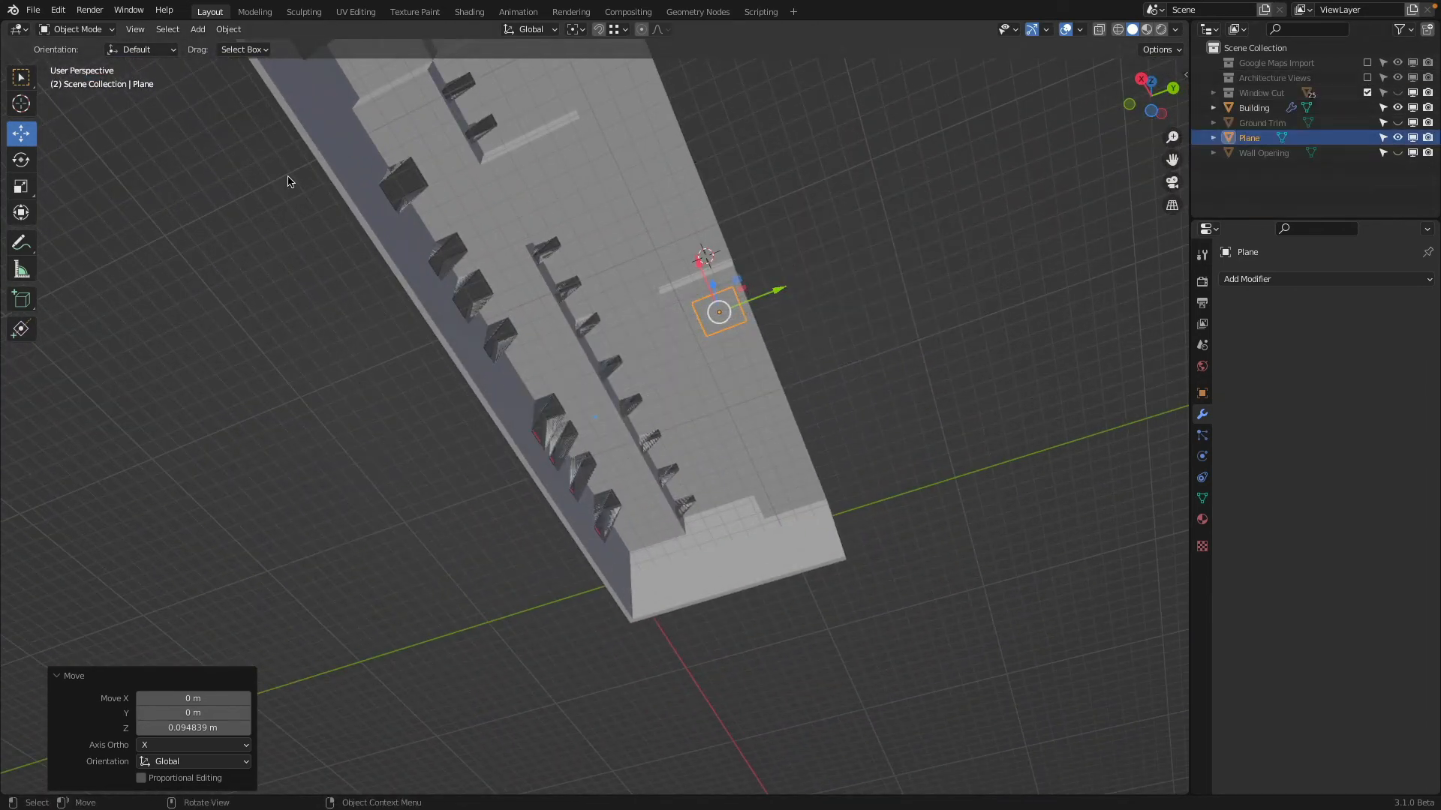
left_click(85, 30)
left_click(94, 58)
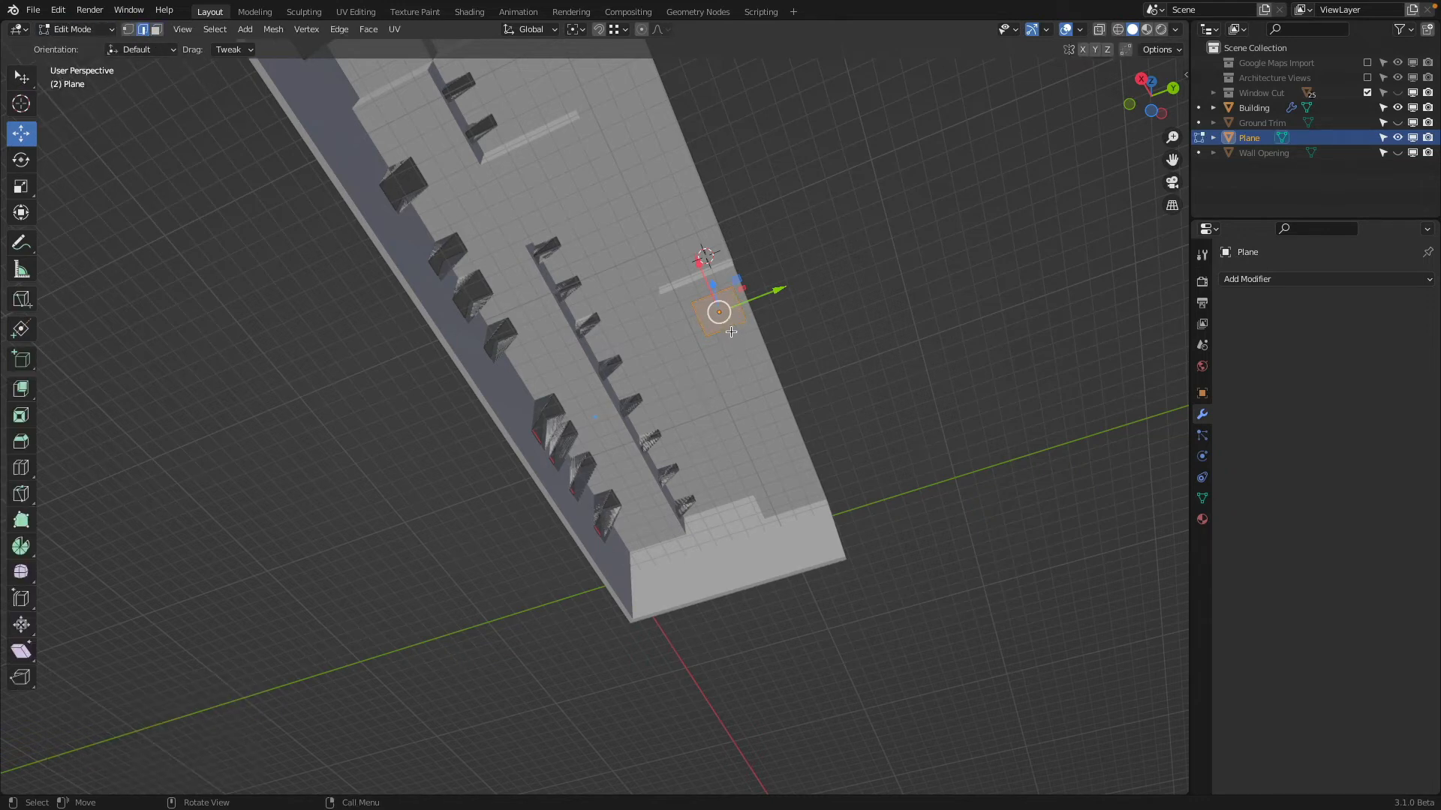
left_click_drag(712, 275, 745, 382)
left_click_drag(852, 554, 841, 548)
key("ctrl+z")
left_click_drag(805, 418, 642, 624)
middle_click_drag(570, 495, 558, 664)
left_click(574, 325)
middle_click_drag(575, 324, 549, 340)
left_click_drag(525, 338, 664, 318)
middle_click_drag(700, 378, 628, 314)
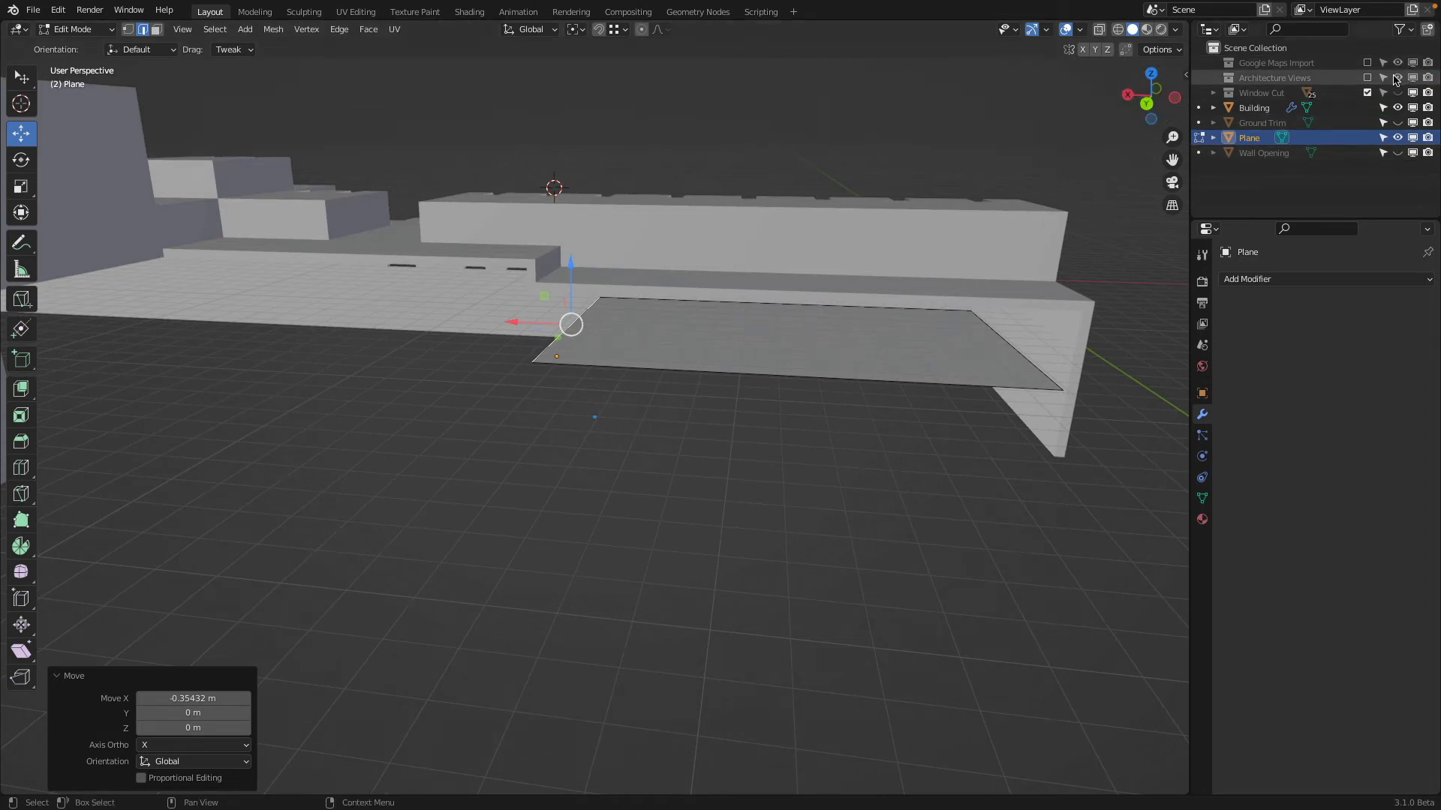
Include the Architecture Views collection again and hide its Section East, Planview and Elevation drawings, keeping only Section Center shown
left_click(1366, 79)
scroll(751, 226, "up", 3)
middle_click_drag(720, 180, 872, 311)
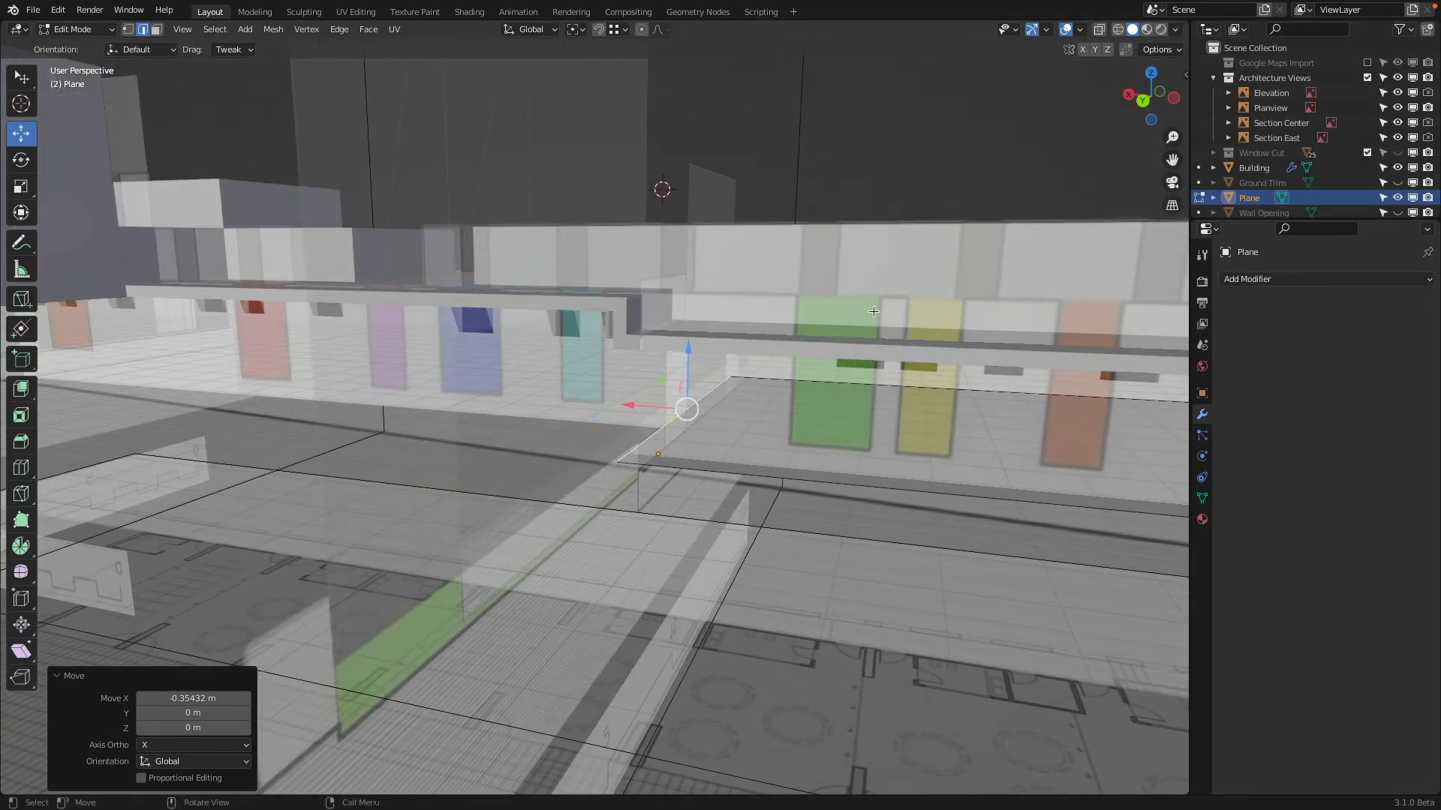
left_click(1397, 137)
left_click(1397, 107)
left_click(1397, 93)
middle_click_drag(705, 375, 652, 388)
scroll(679, 356, "up", 2)
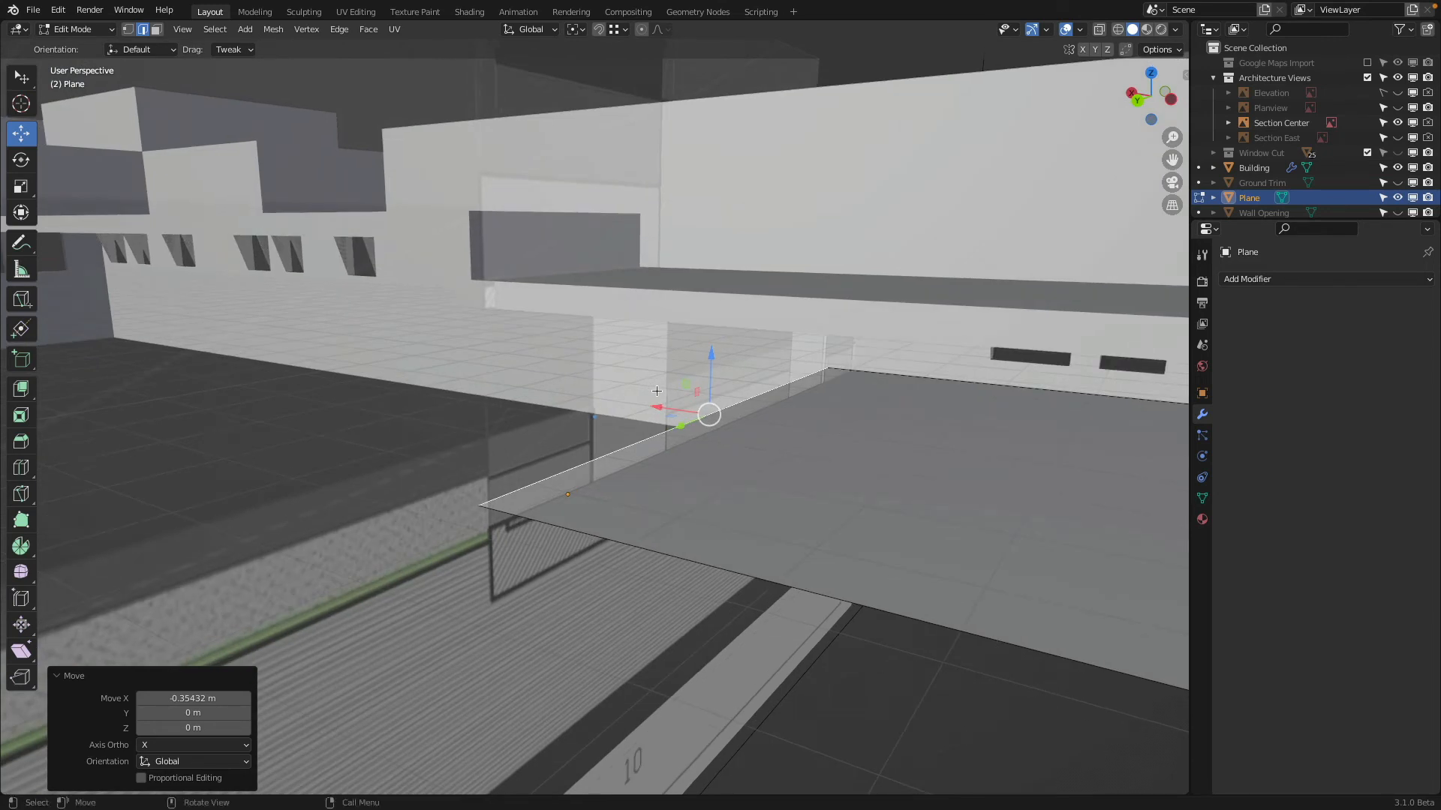
Extrude the floor's edge at the section drawing upward about 0.66 m along Z to form a step riser
key("e")
key("z")
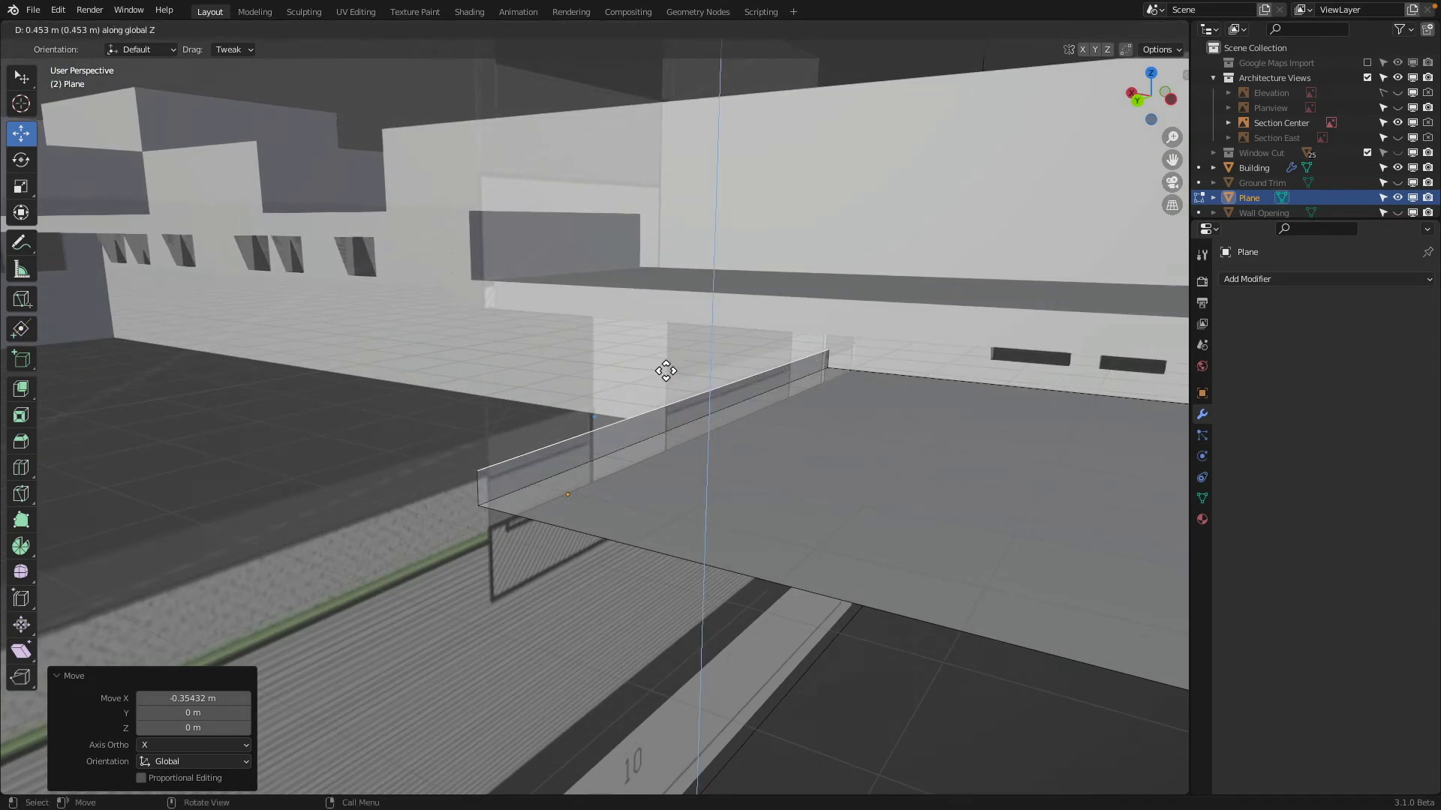
left_click(666, 358)
middle_click_drag(666, 358, 634, 345)
In left wireframe view, lower the riser's upper edge about 0.06 m to match Section Center, and return to solid shading
left_click(1168, 98)
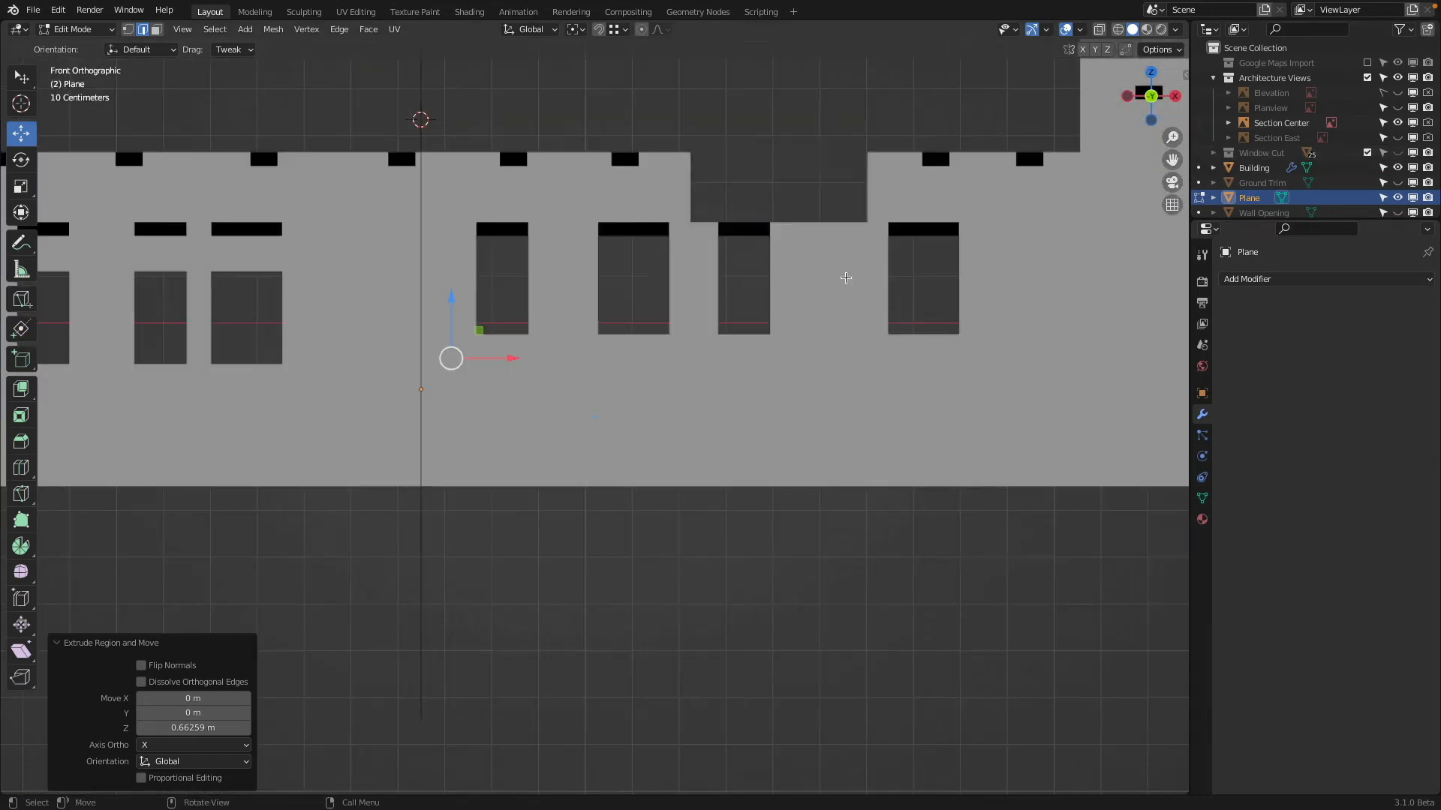
left_click(1128, 97)
key("z")
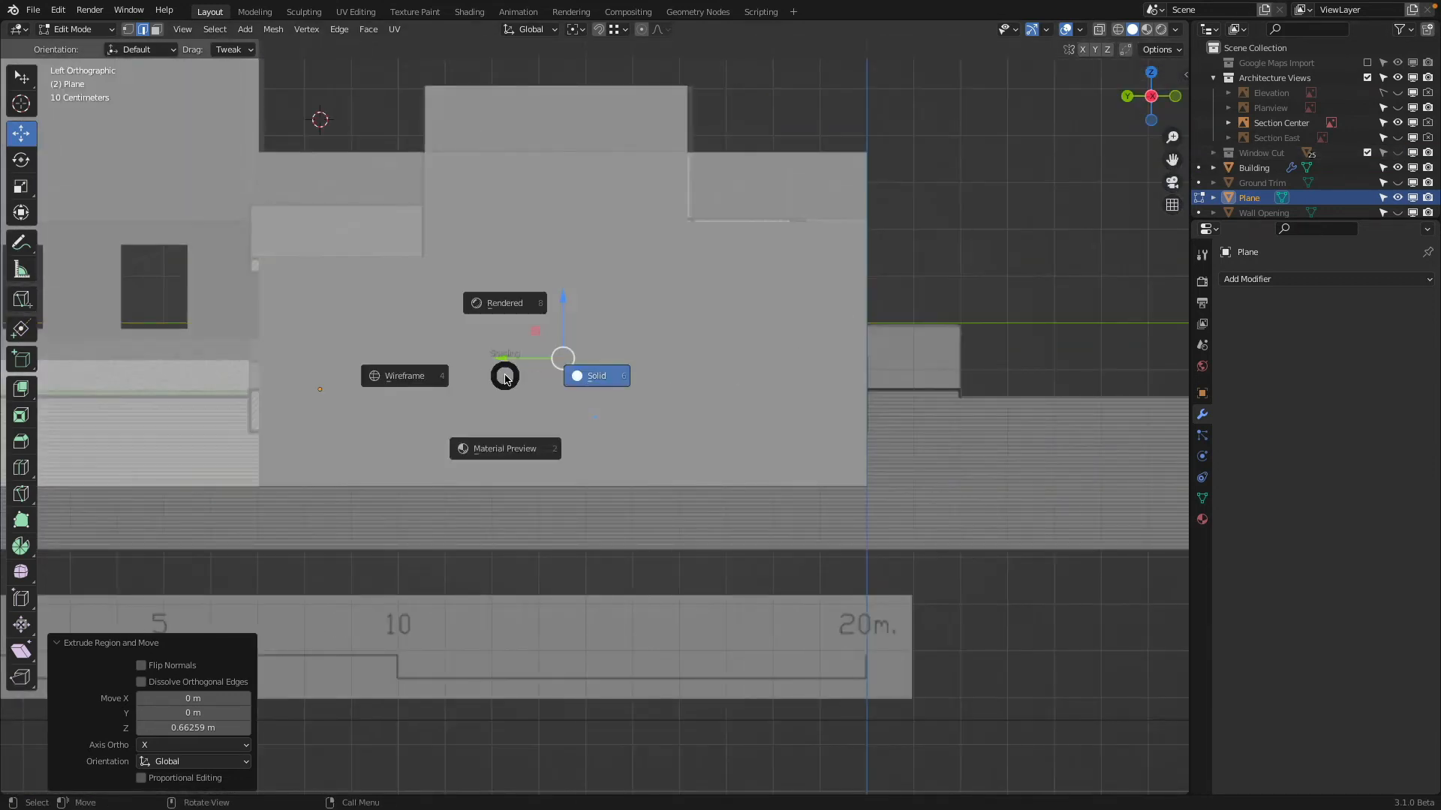
left_click(448, 347)
scroll(448, 347, "up", 1)
middle_click_drag(450, 348, 734, 402, "shift")
scroll(863, 342, "up", 1)
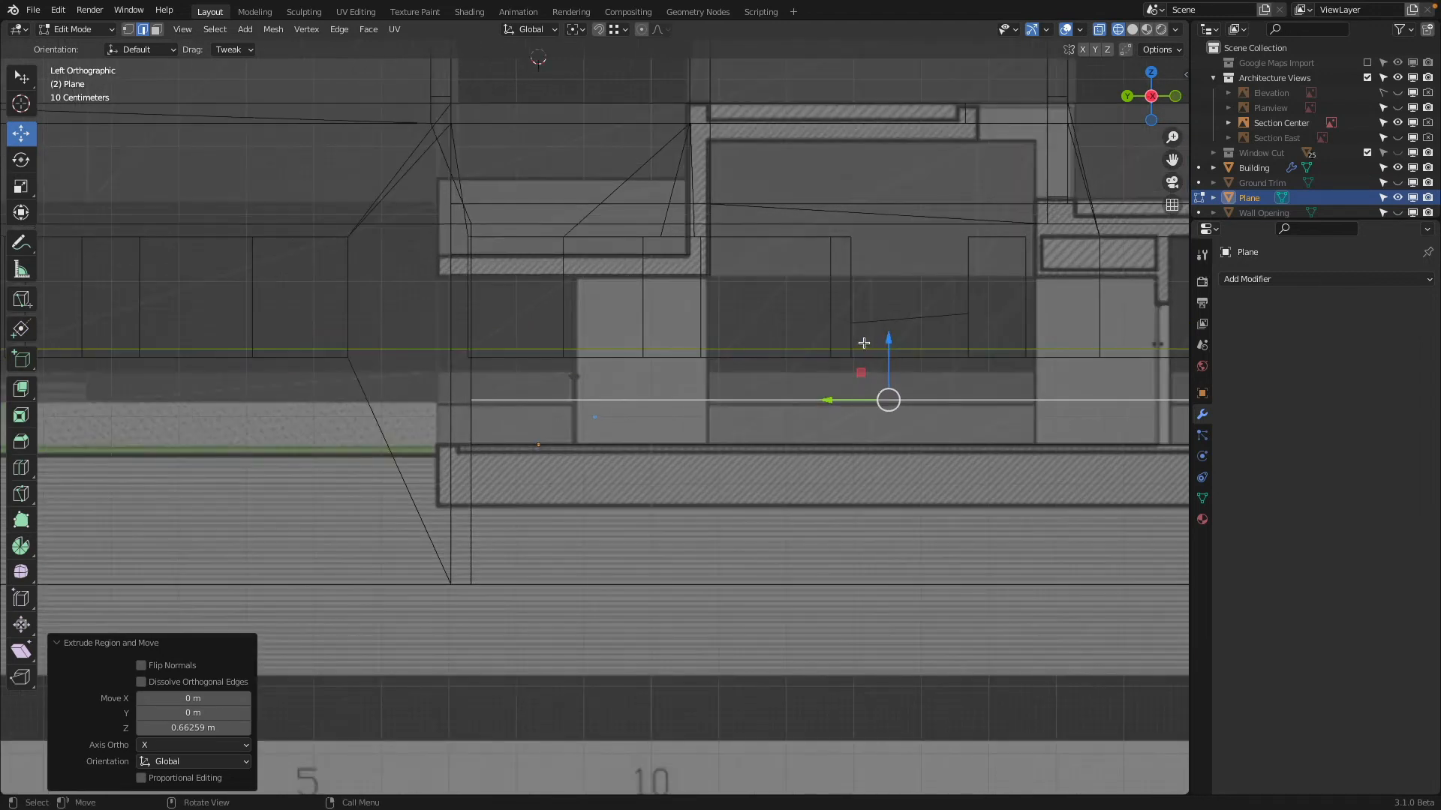
left_click_drag(899, 348, 918, 351)
scroll(837, 358, "down", 5)
mouse_move(602, 365)
middle_mouse_down()
mouse_move(729, 399)
mouse_move(801, 442)
middle_mouse_up()
key("shift+z")
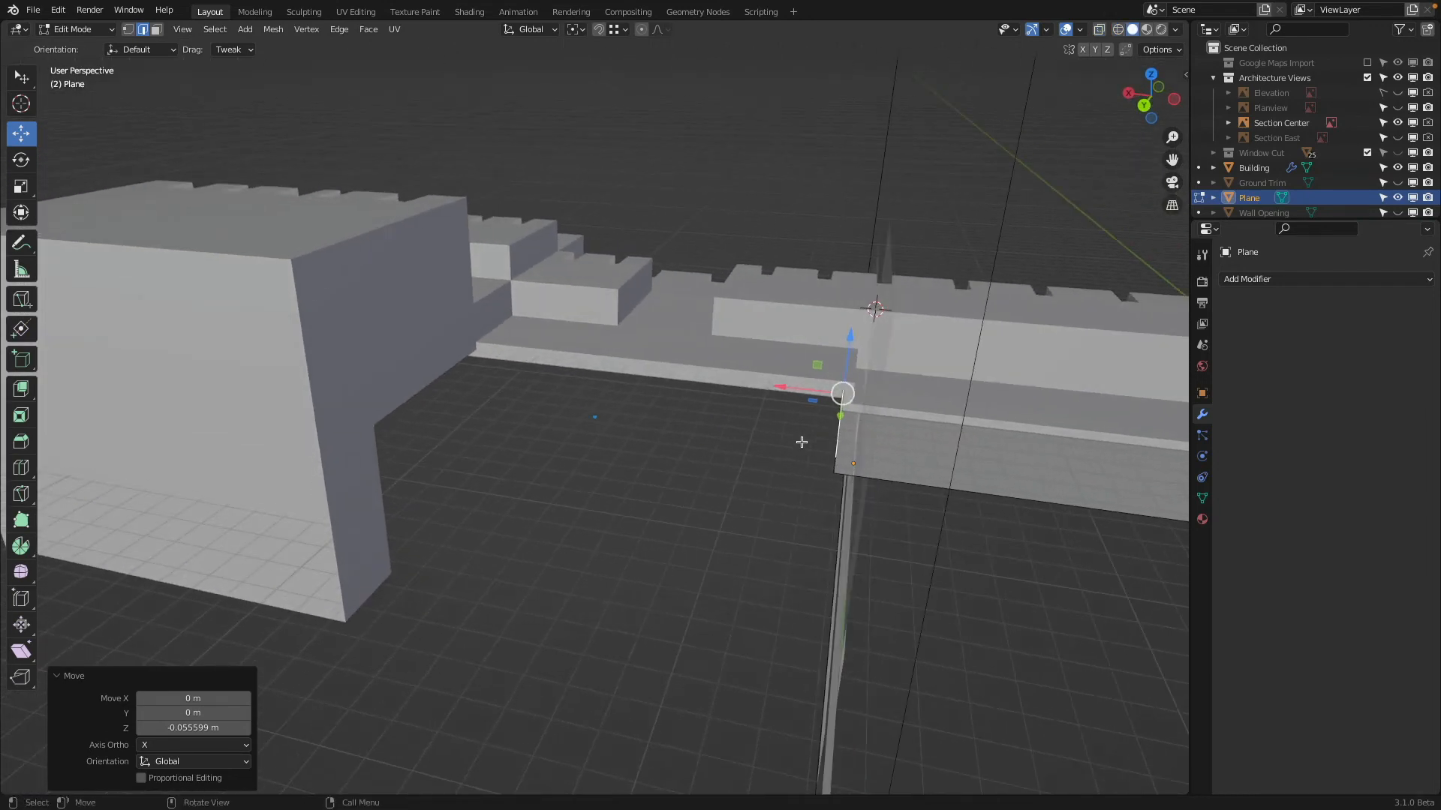
Extrude the riser's upper edge about 13.42 m along X to create the next floor level
key("e")
key("x")
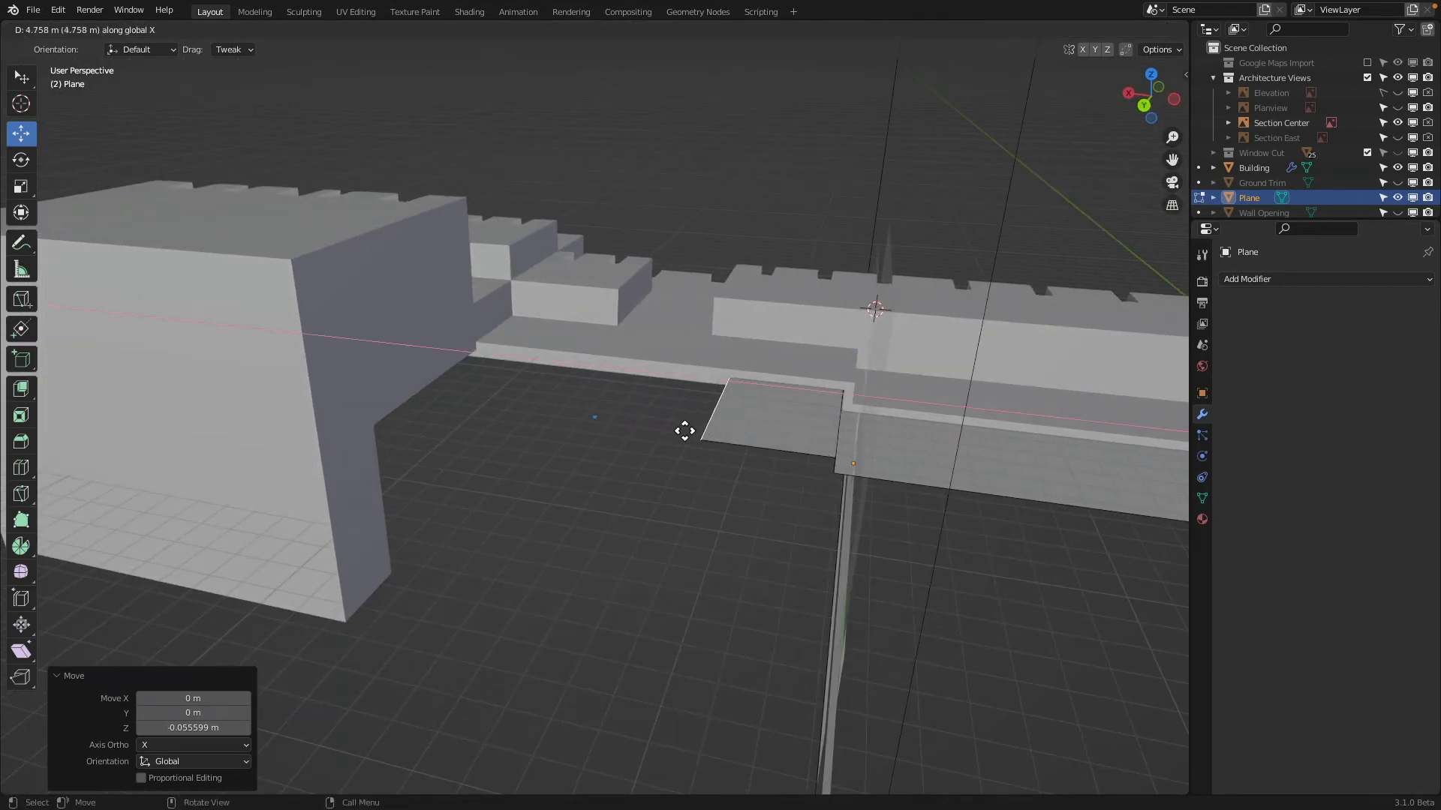
left_click(486, 360)
middle_click_drag(485, 360, 832, 277)
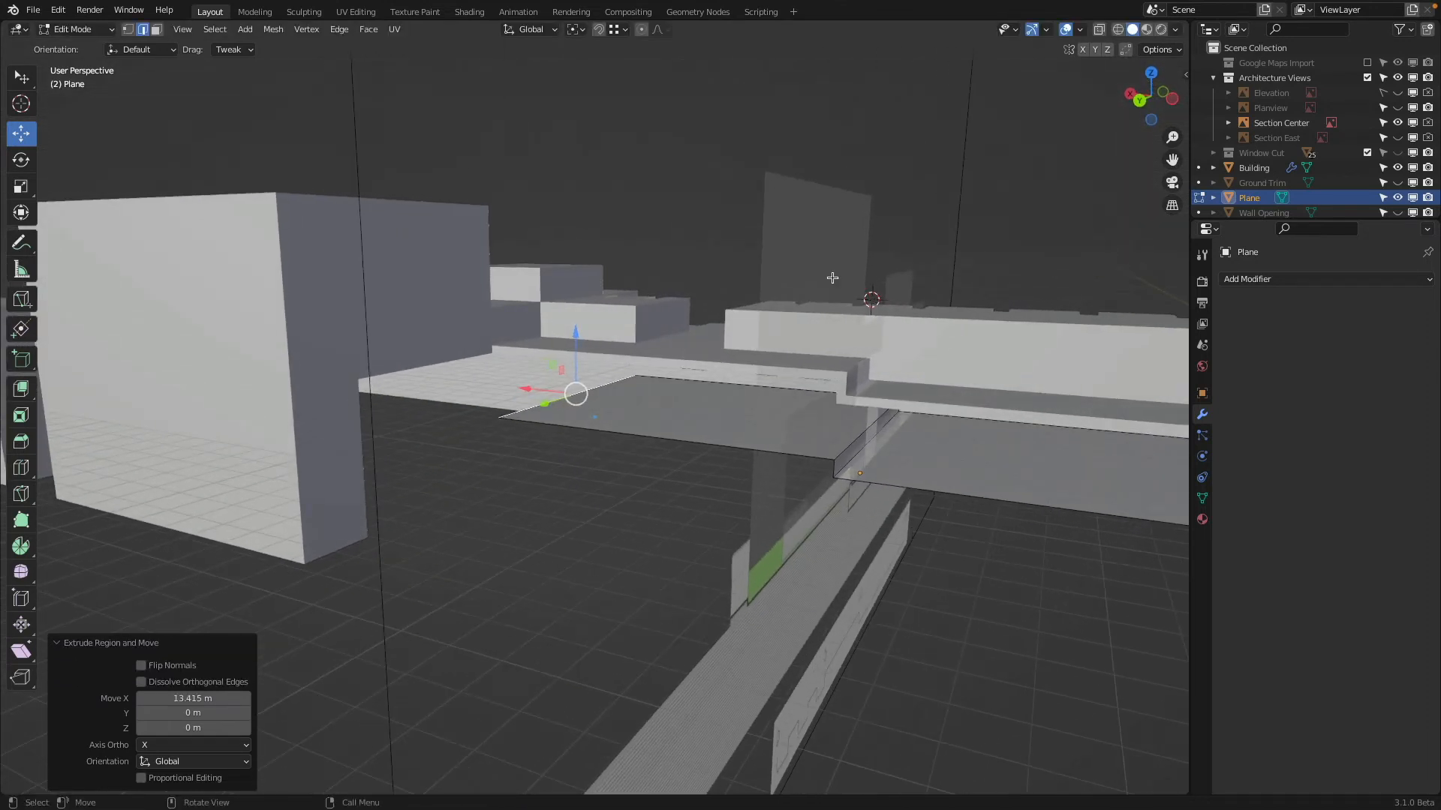
middle_click_drag(800, 325, 909, 306)
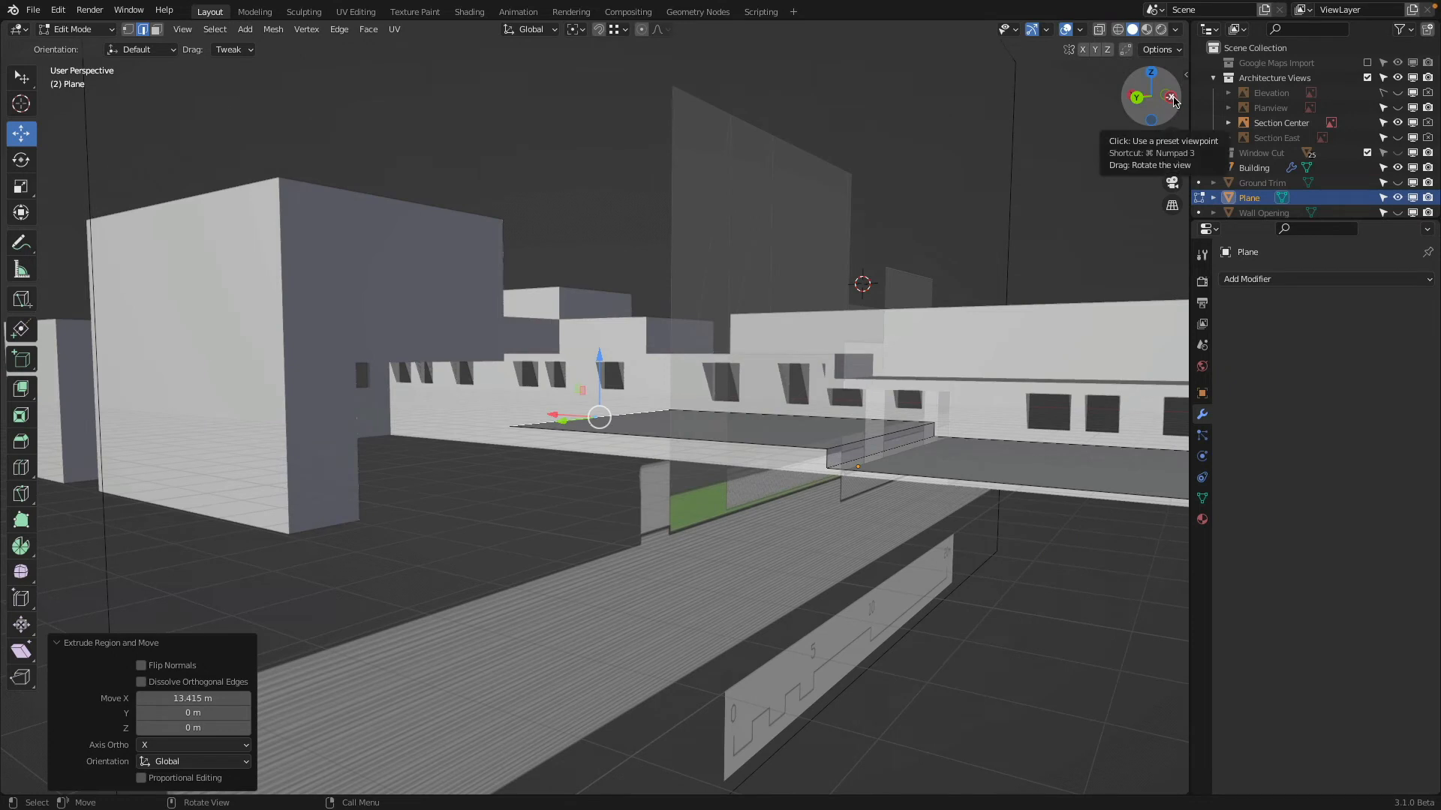
scroll(963, 435, "up", 2)
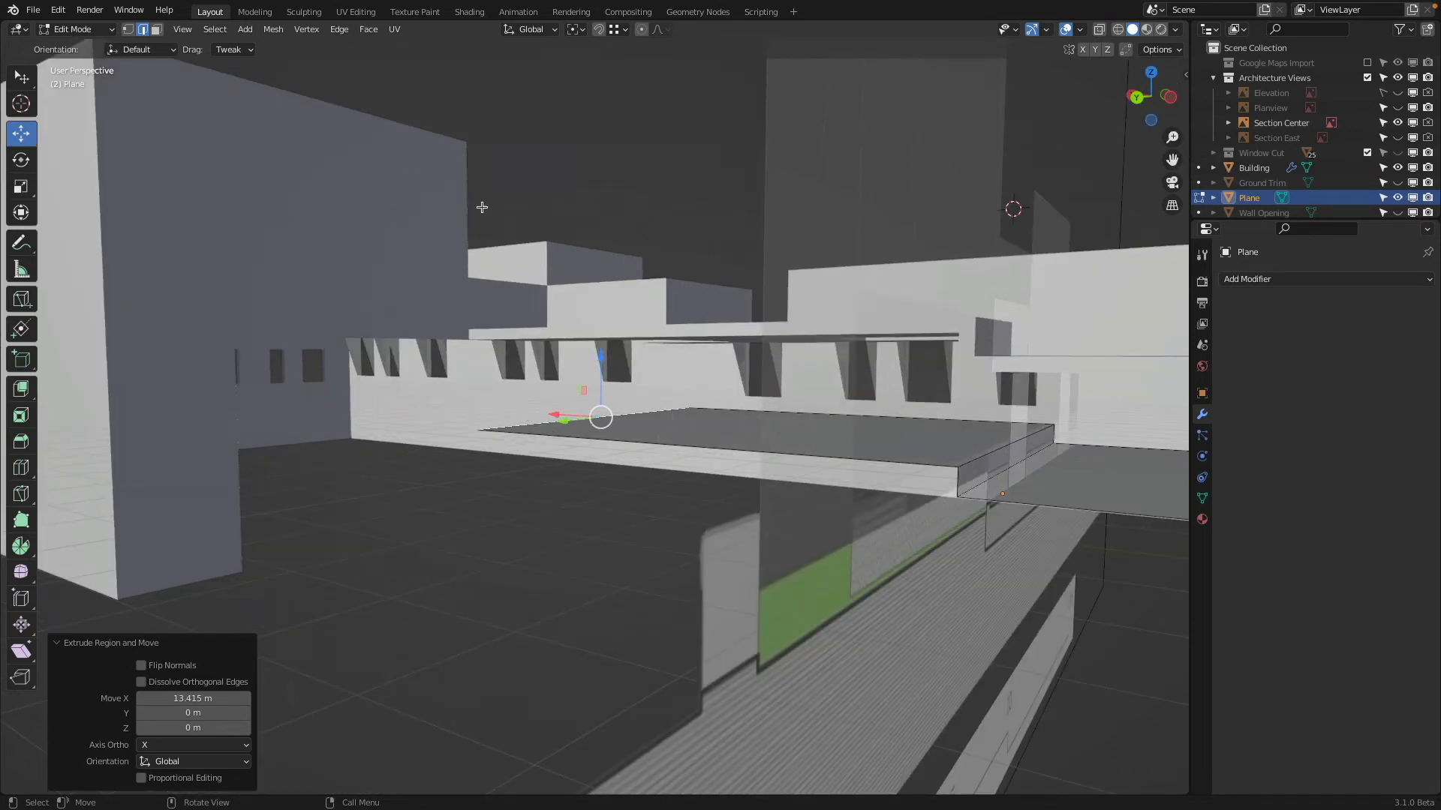
Duplicate the upper floor face with its riser and place the copy about 9.69 m in X, 4.84 m in Y and 2.48 m in Z away
left_click(755, 415)
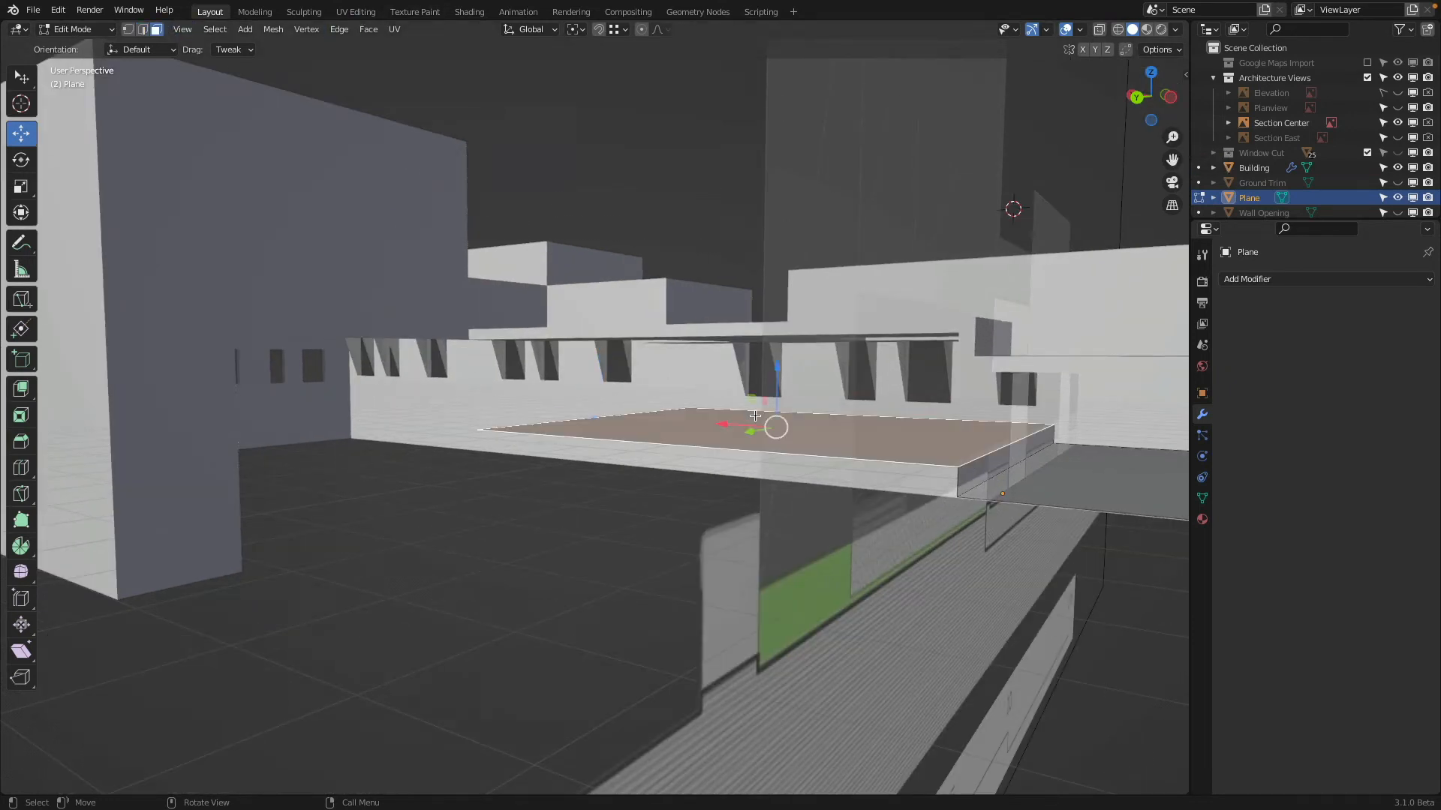
mouse_move(975, 490)
middle_mouse_down()
mouse_move(953, 462)
mouse_move(968, 480)
middle_mouse_up()
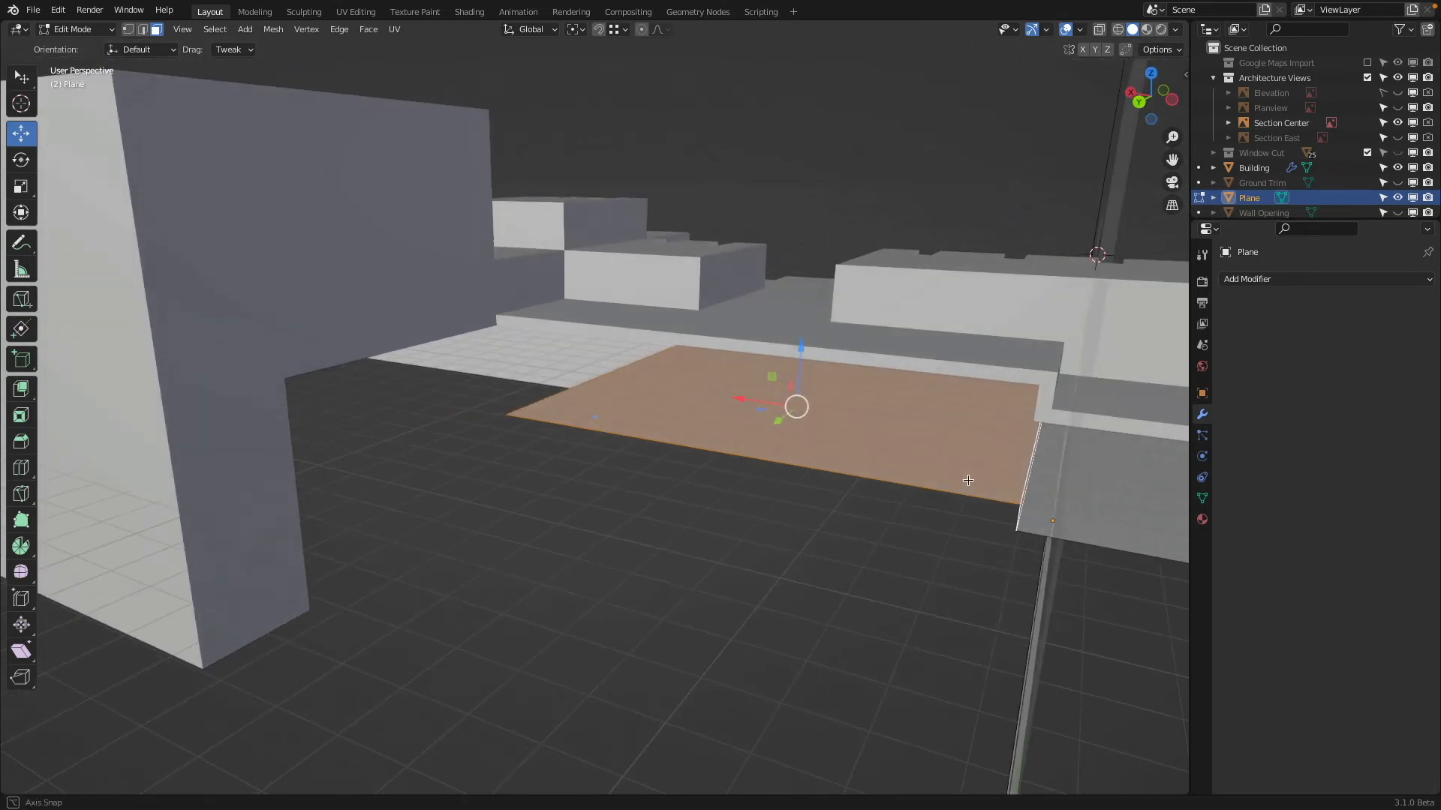
key("shift+d")
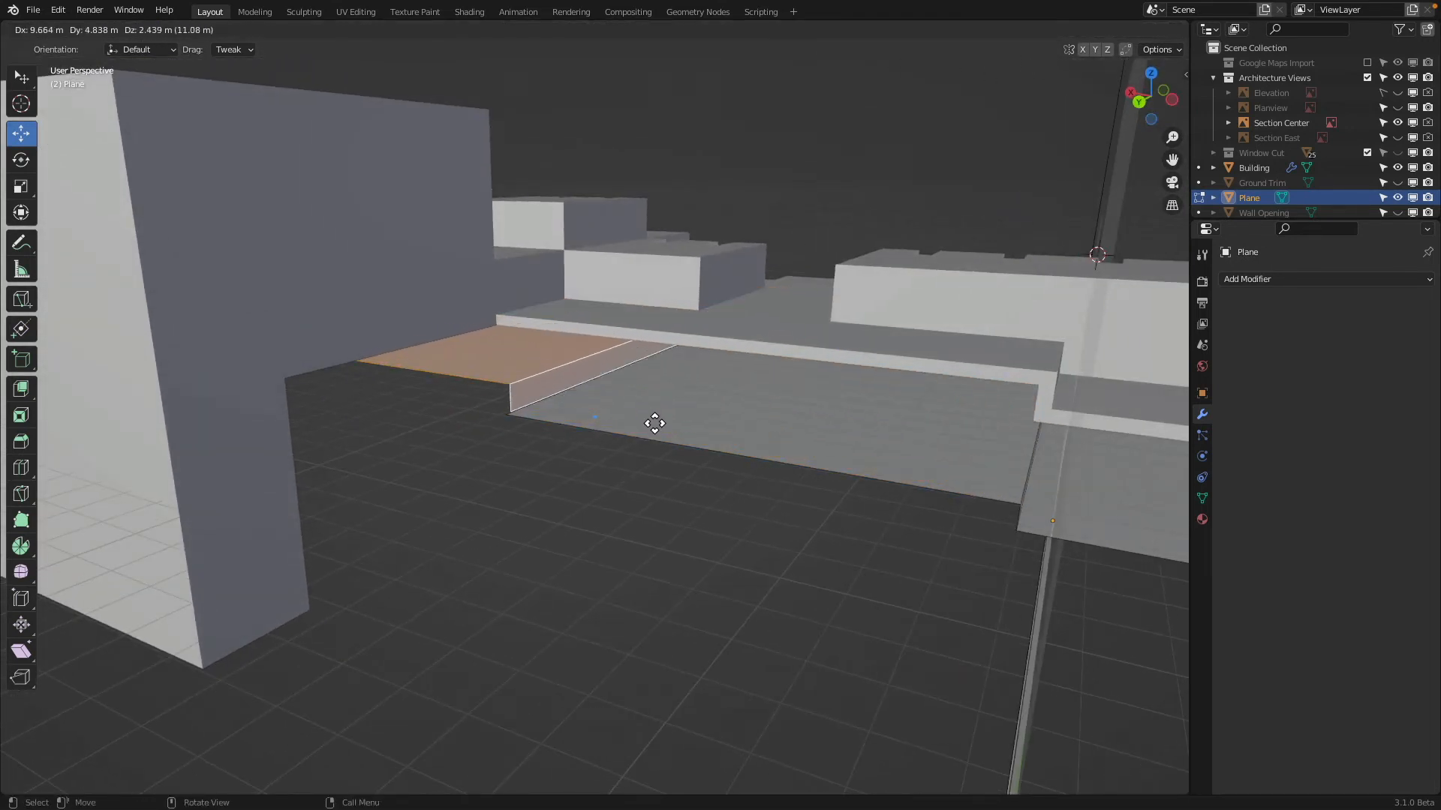
left_click(648, 417)
scroll(472, 427, "up", 5)
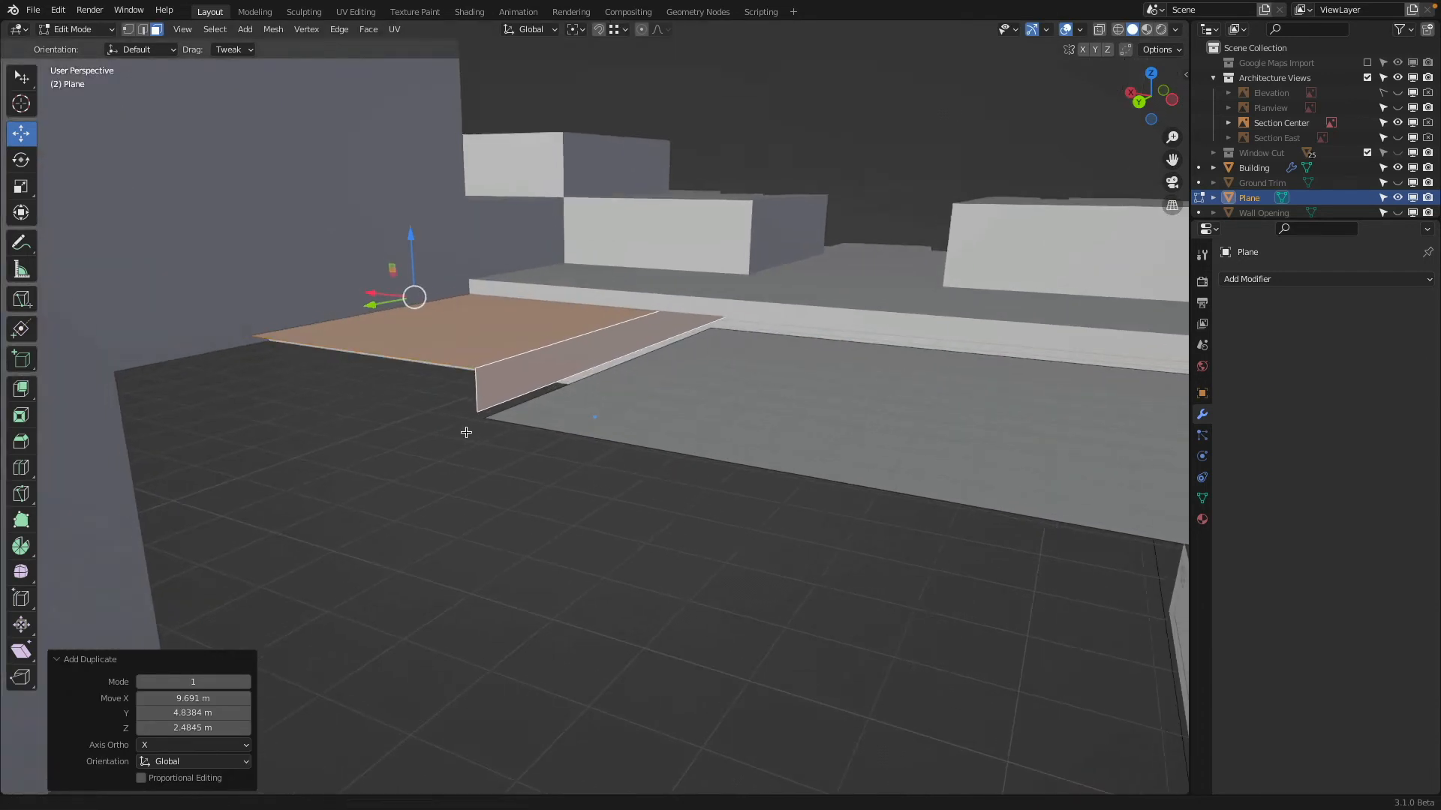
Move the duplicated floor and riser about 3.72 m in X, -4.84 m in Y and -1.88 m in Z onto the existing floor's end corner
key("g")
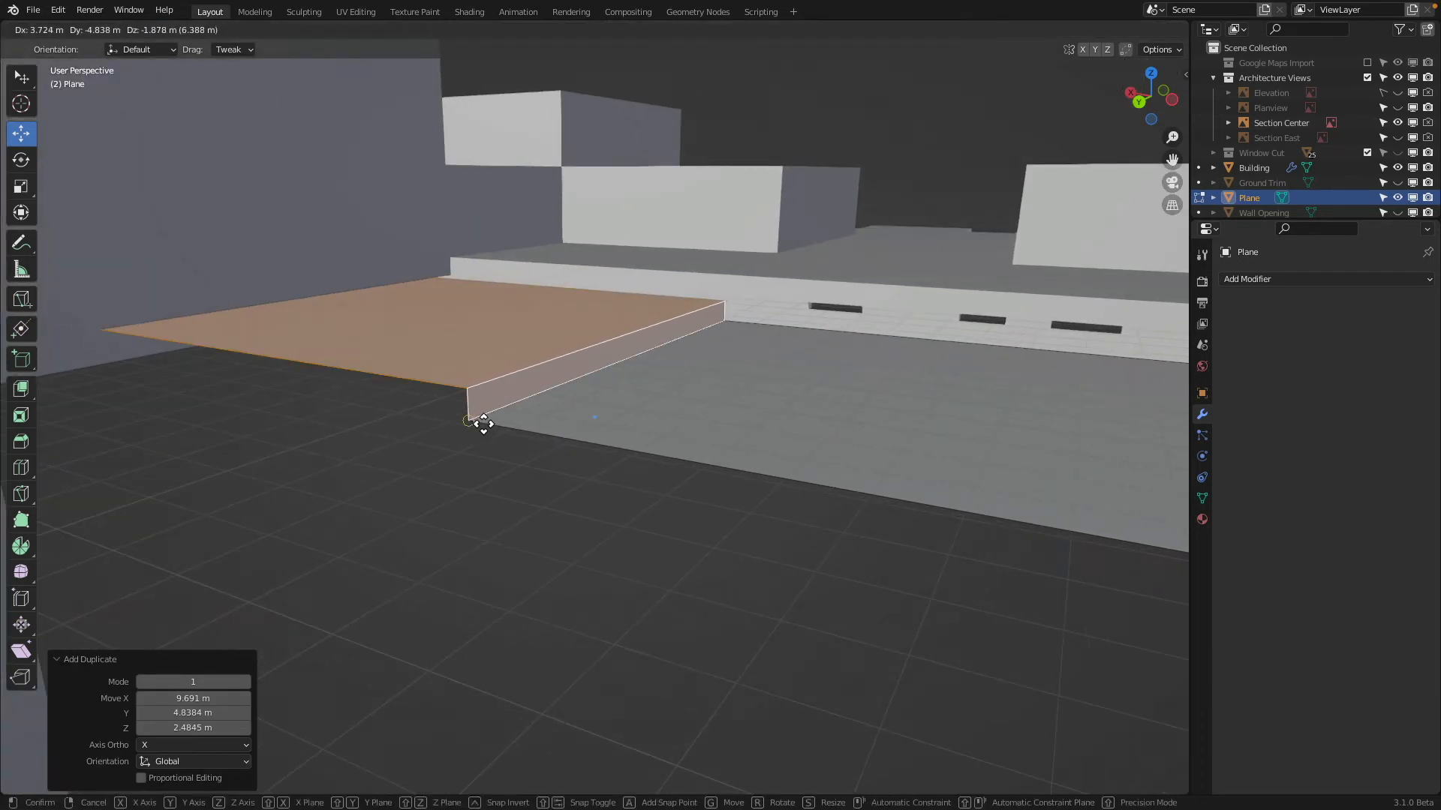
left_click(477, 426)
left_click(510, 386)
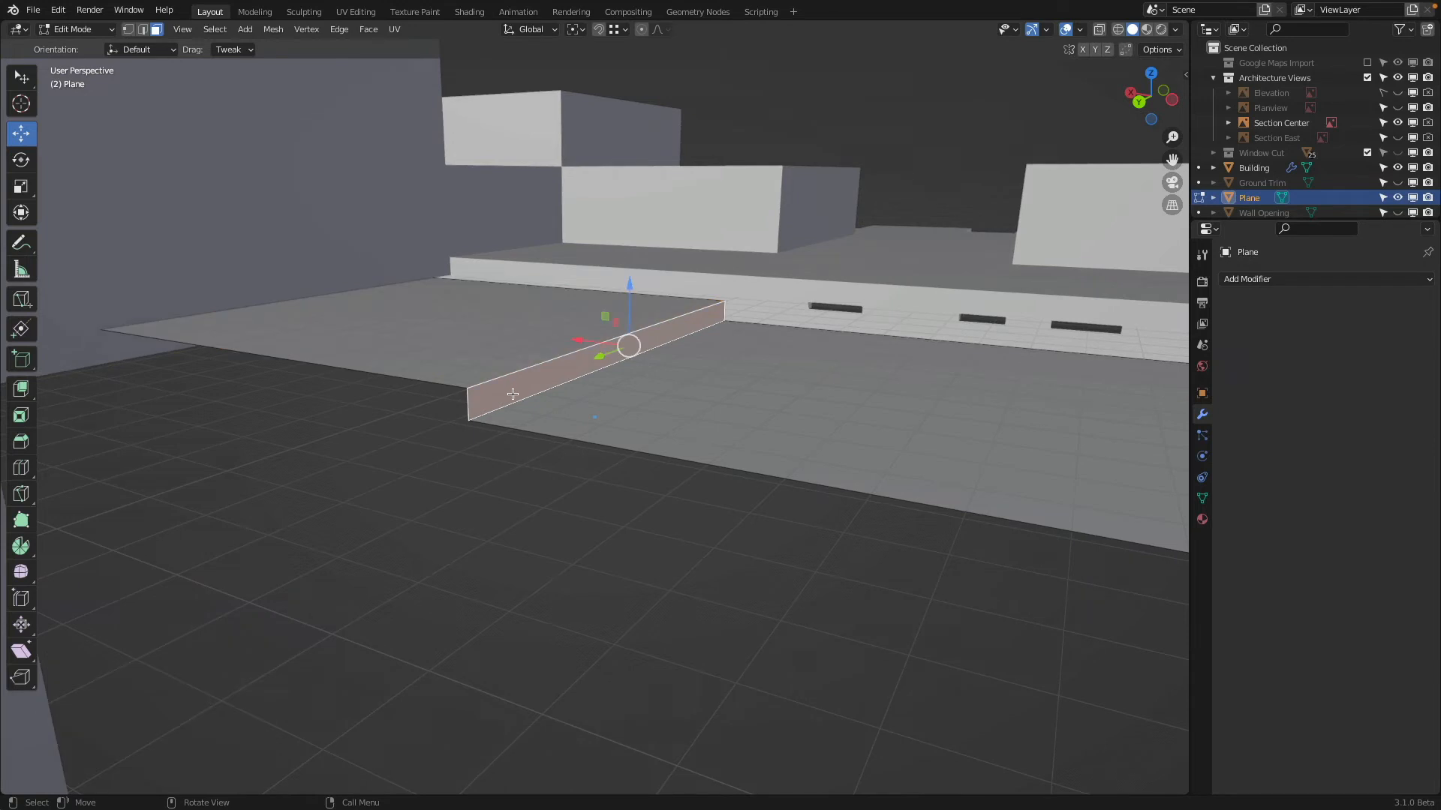
key("g")
right_click(511, 385)
Merge the coinciding vertices where the duplicated riser meets the existing floor, using Merge by Distance at 0.0001 m, and clear the selection
left_click(479, 367)
left_click(267, 30)
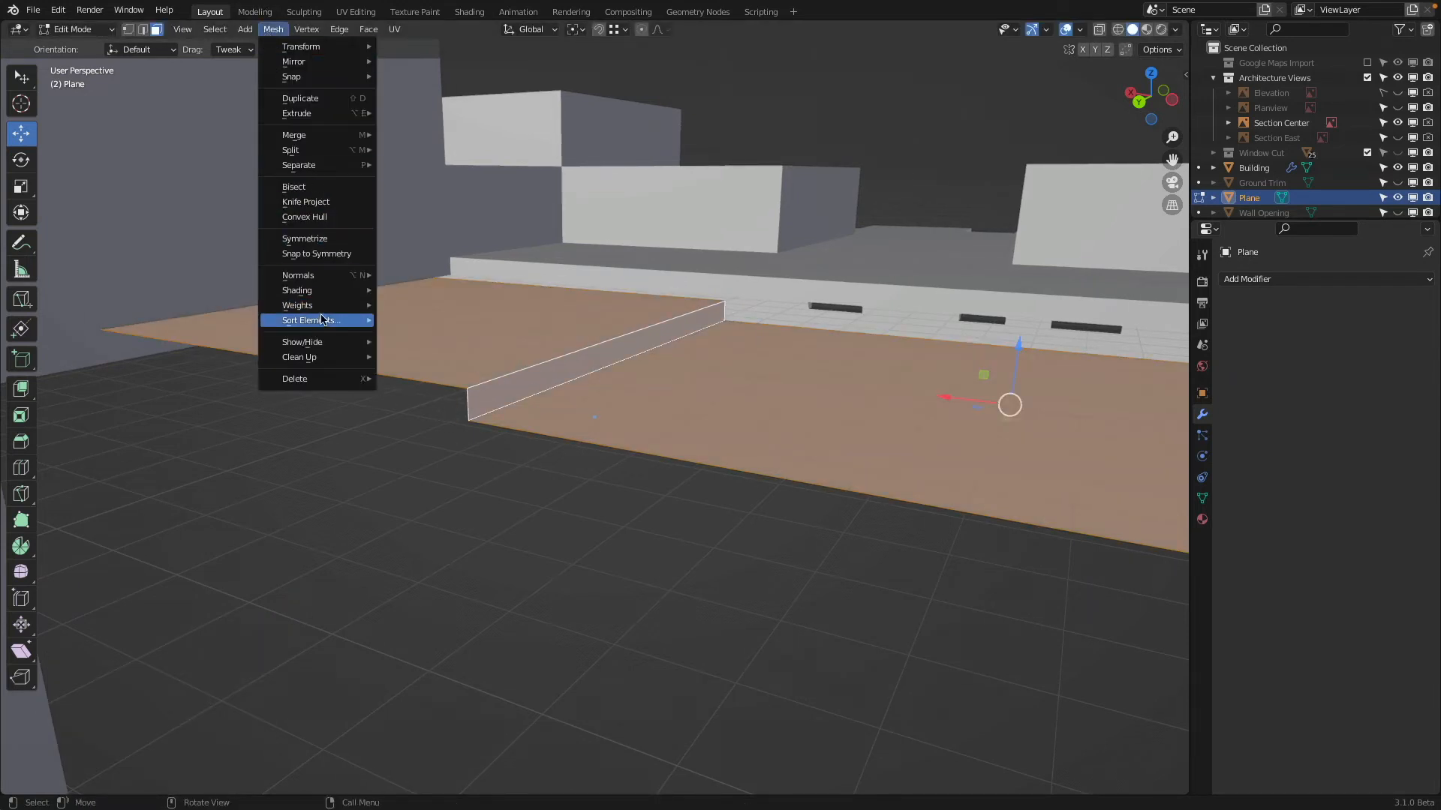
mouse_move(301, 358)
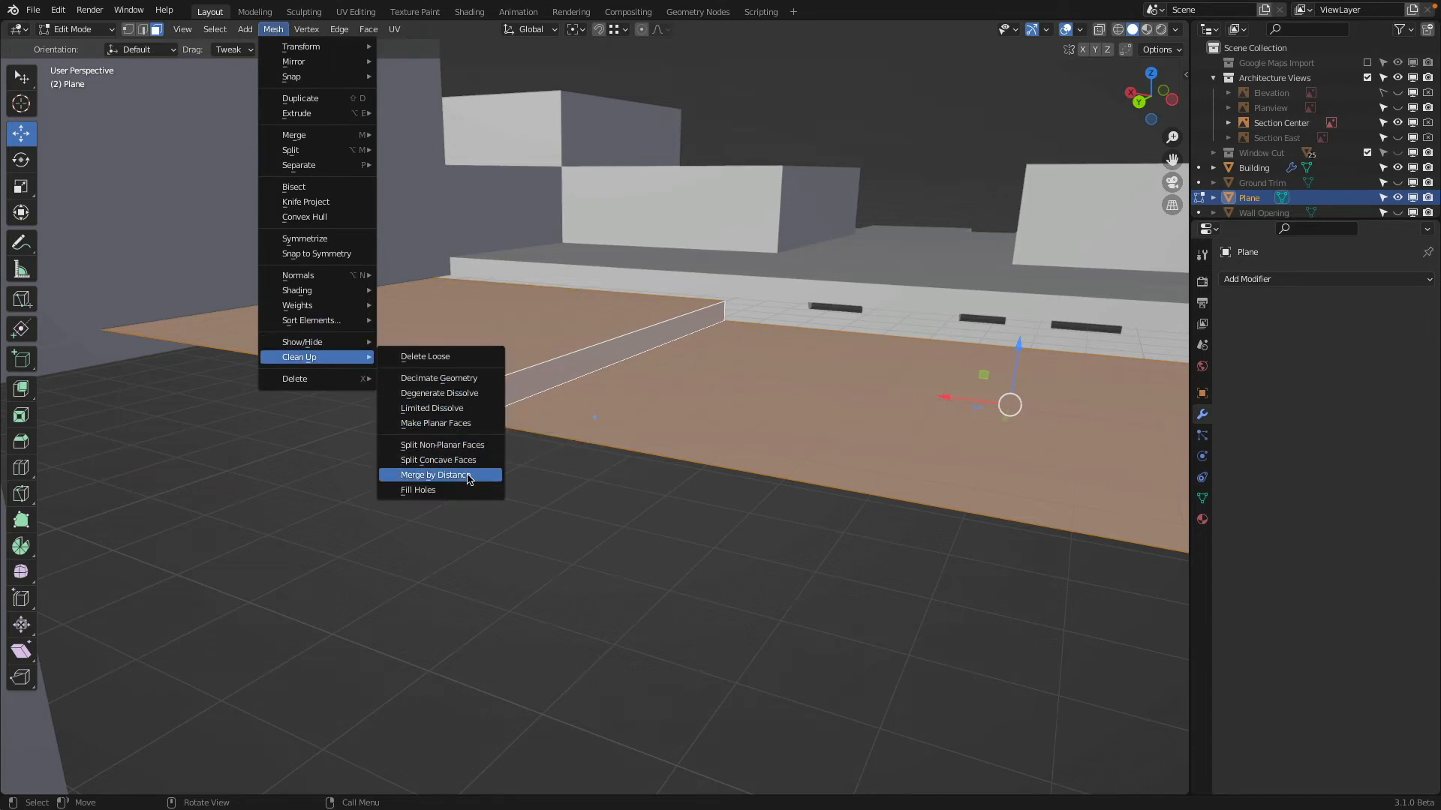
left_click(435, 475)
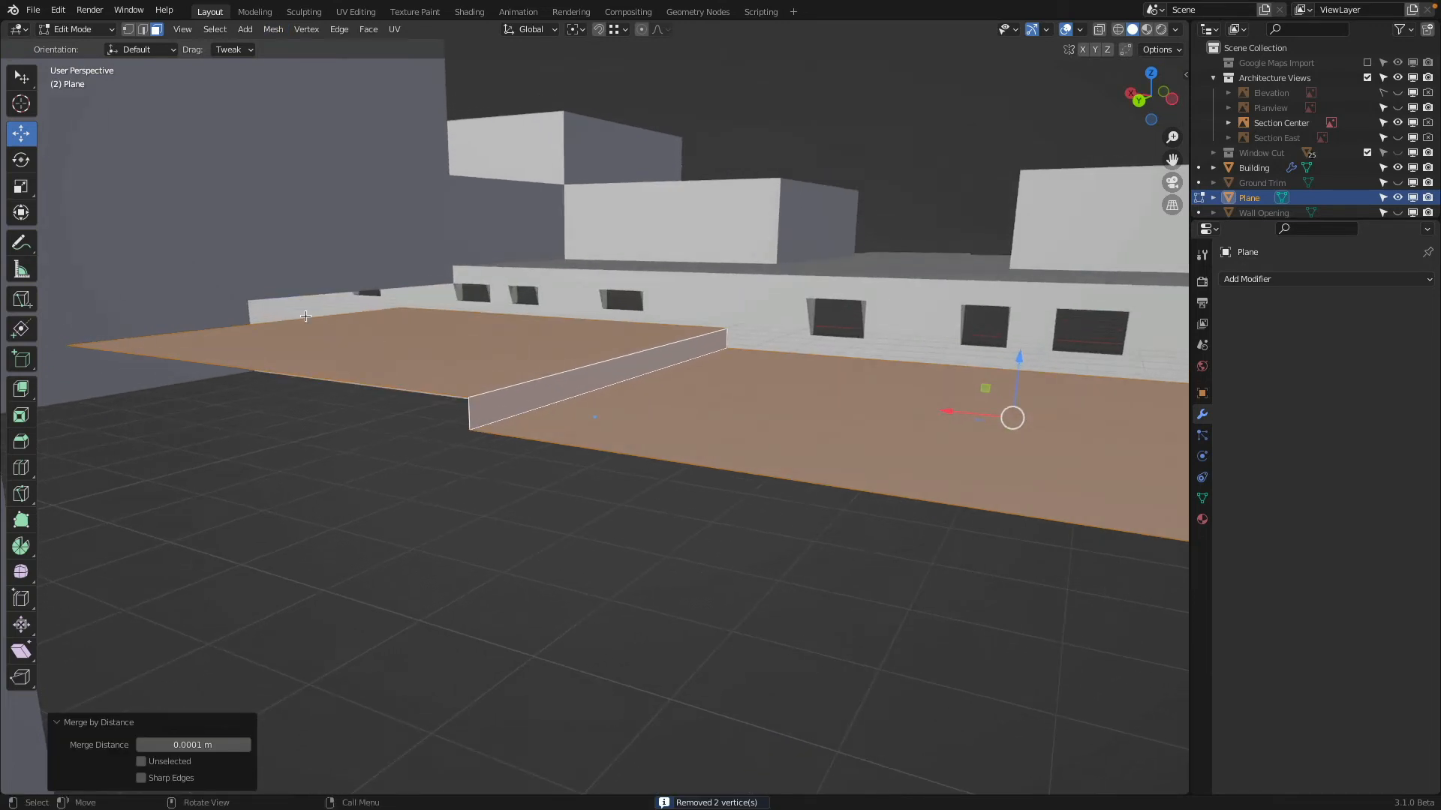
key("alt+a")
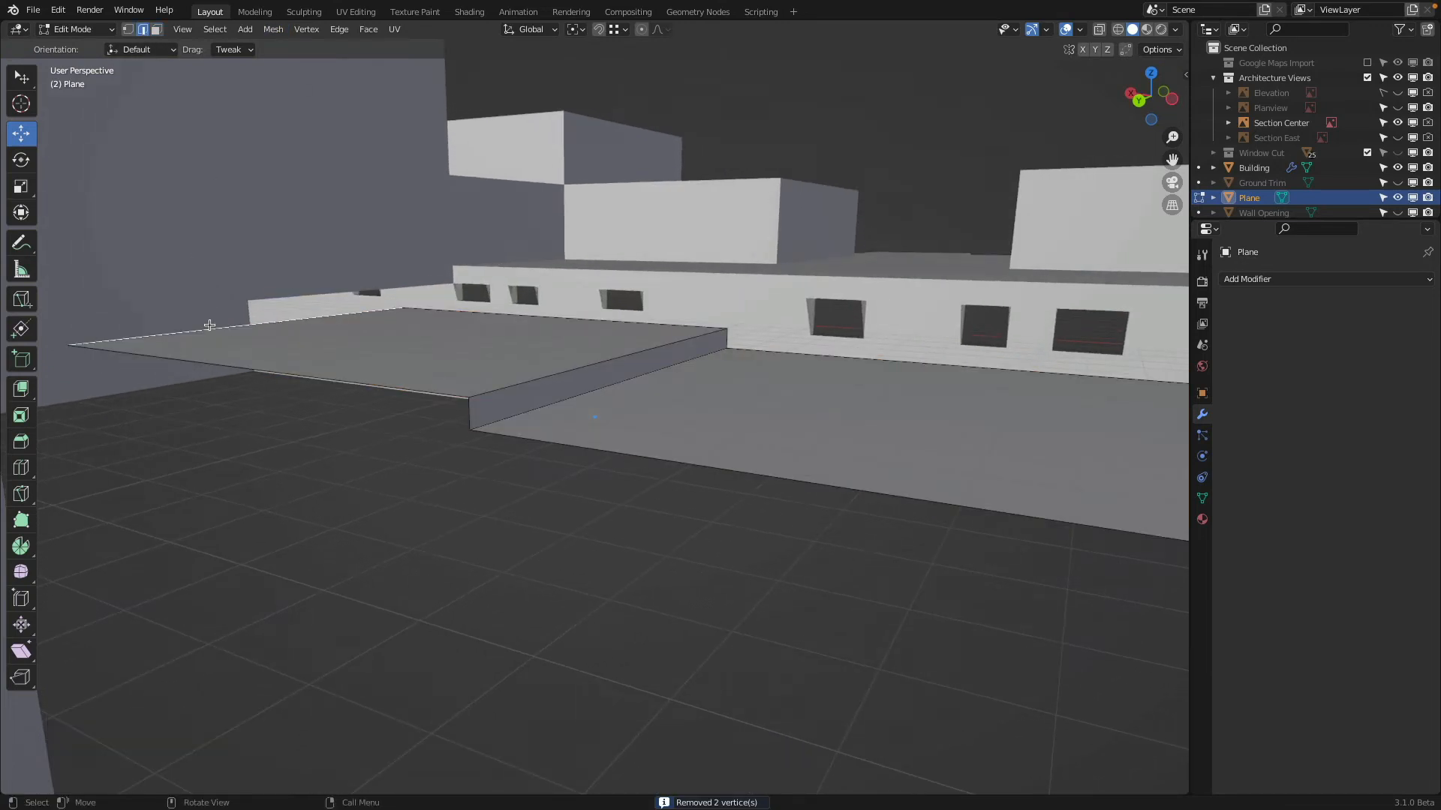
Stretch the highest floor's far edge along X to the building's end wall and return to Object Mode
scroll(224, 326, "down", 4)
middle_click_drag(228, 330, 570, 465)
middle_click_drag(654, 531, 624, 537)
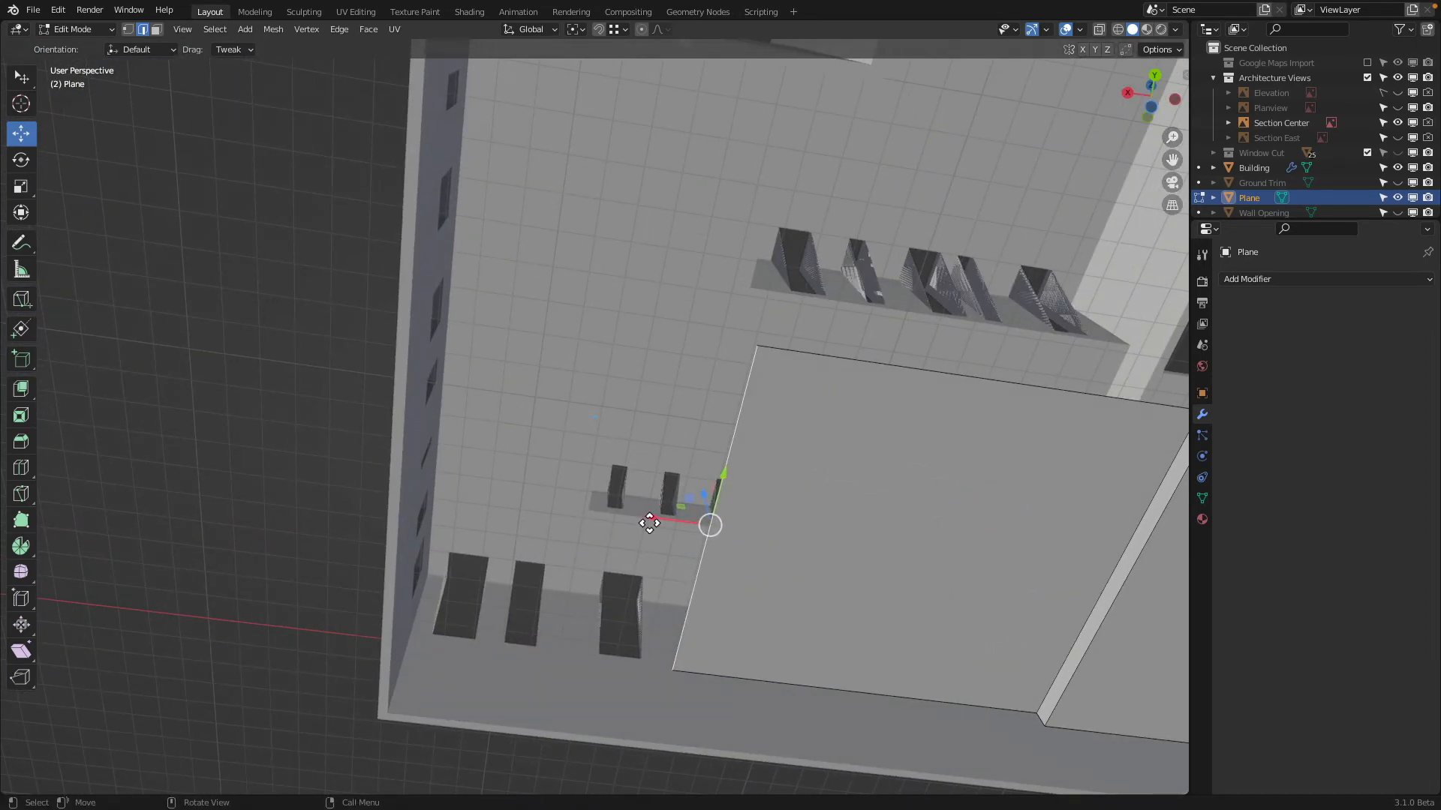
left_click_drag(649, 523, 396, 708)
middle_click_drag(396, 708, 592, 439)
key("Tab")
Move the open long side edges of the stepped floor 7.508 m along Y to extend the floor levels across the building
scroll(608, 426, "up", 4)
scroll(592, 438, "down", 4)
scroll(593, 437, "up", 4)
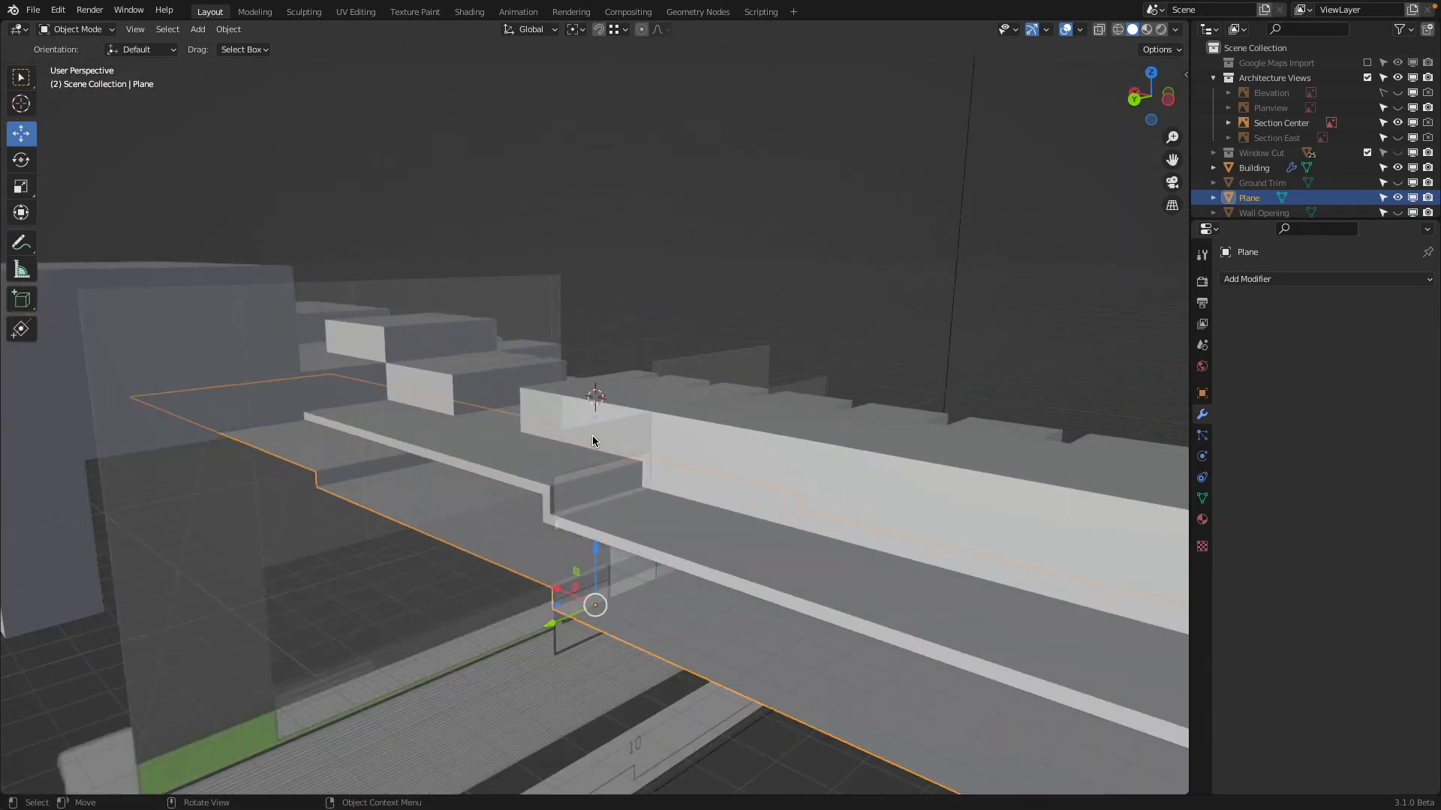
scroll(594, 443, "down", 2)
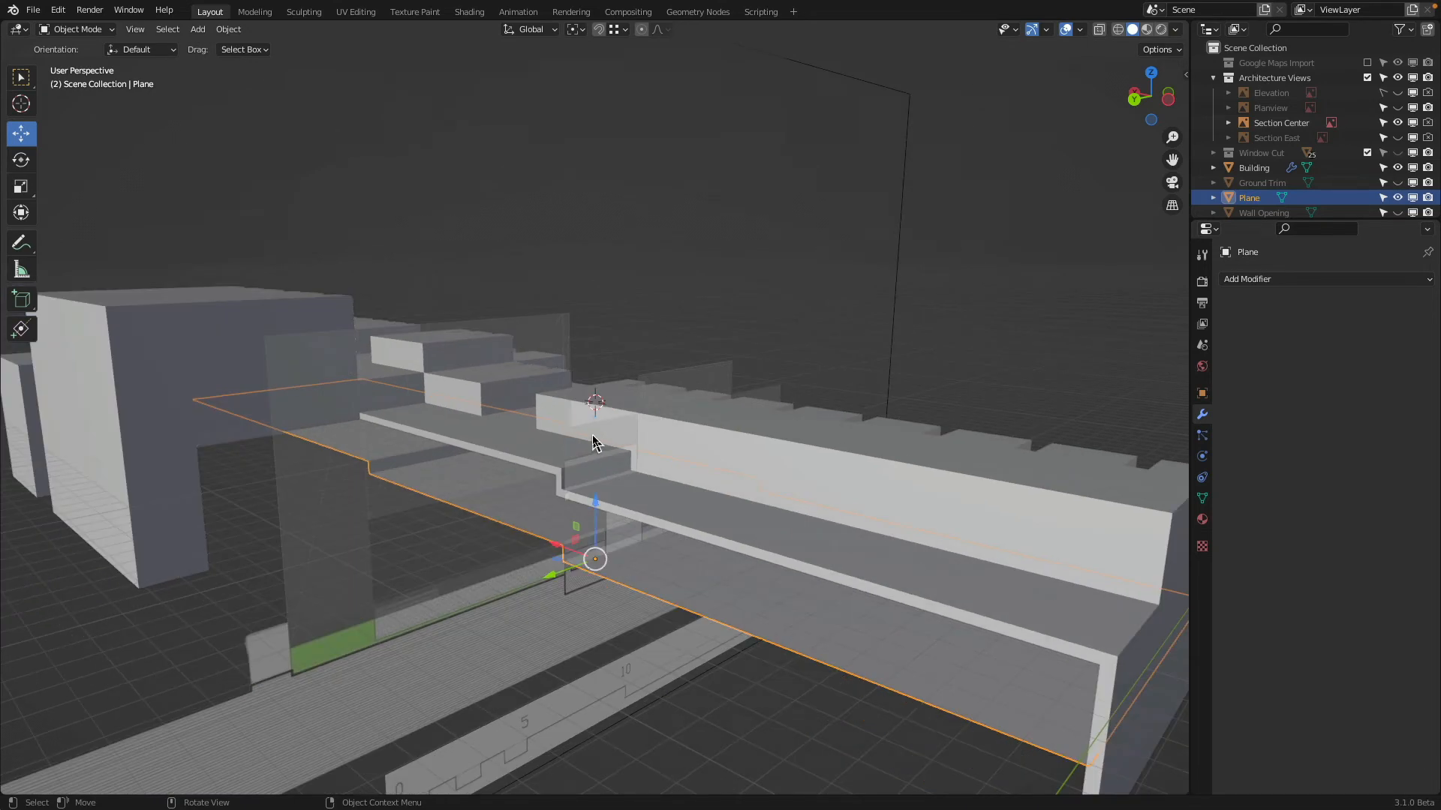
middle_click_drag(593, 443, 732, 433)
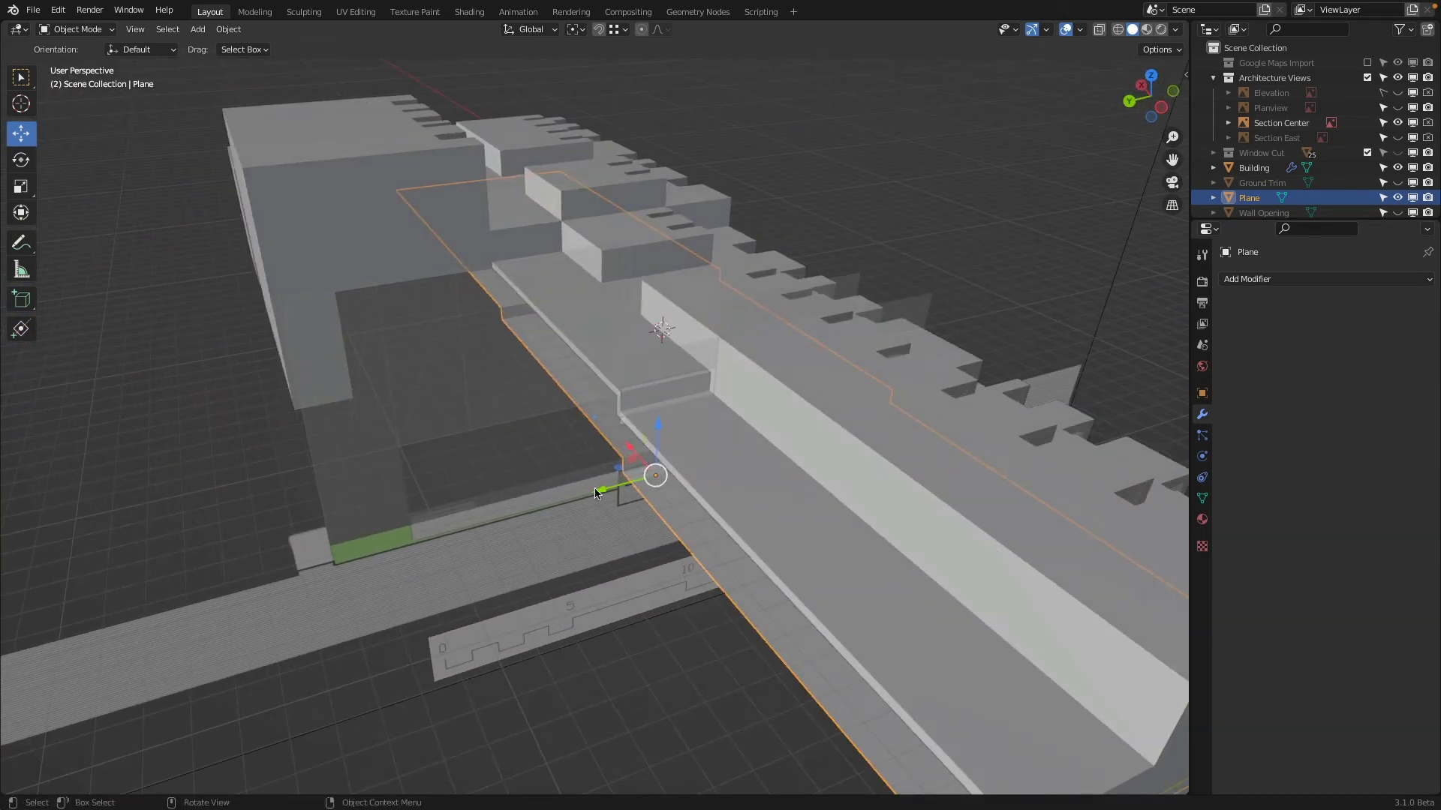
key("Tab")
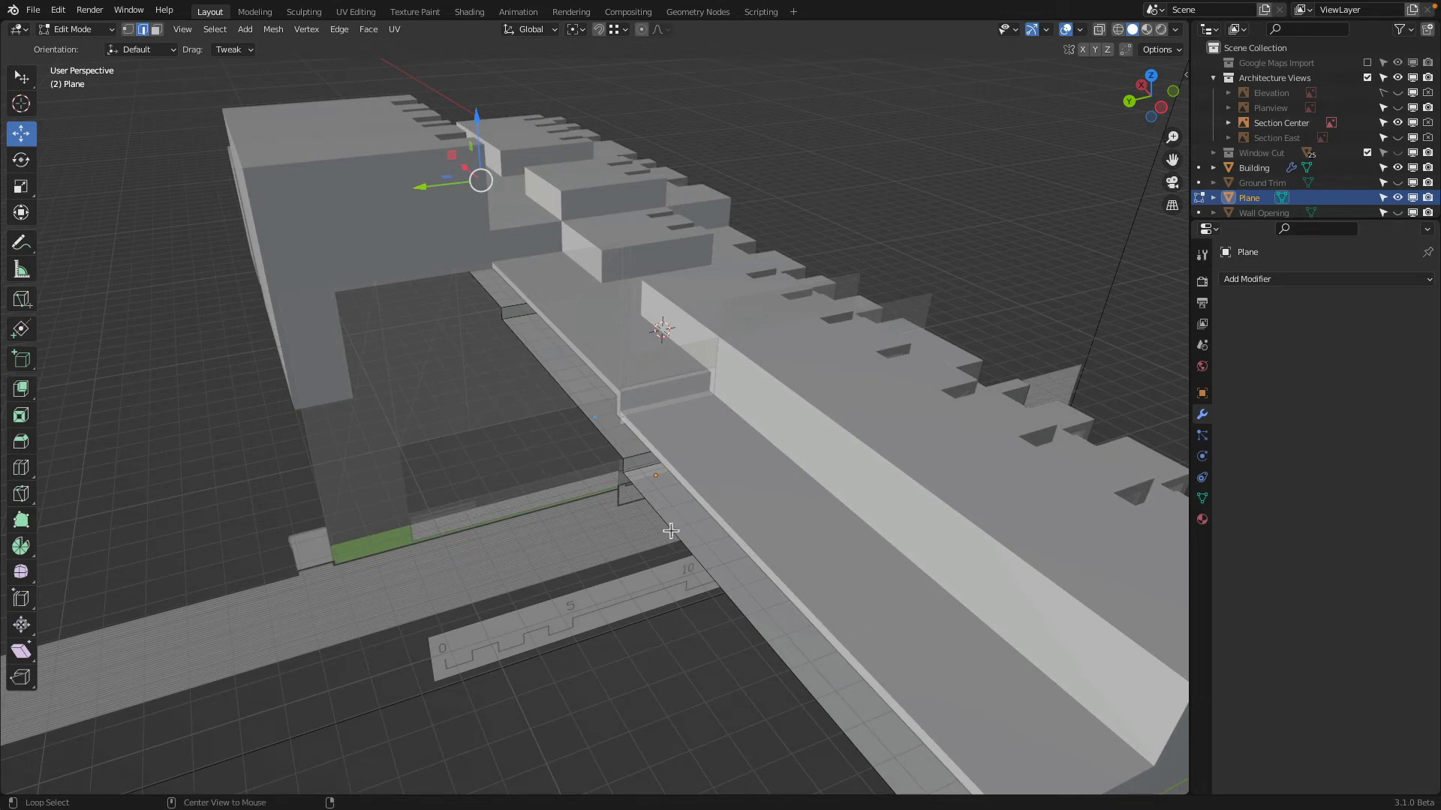
middle_click_drag(510, 359, 496, 398)
left_click_drag(457, 408, 361, 417)
middle_click_drag(492, 499, 756, 155)
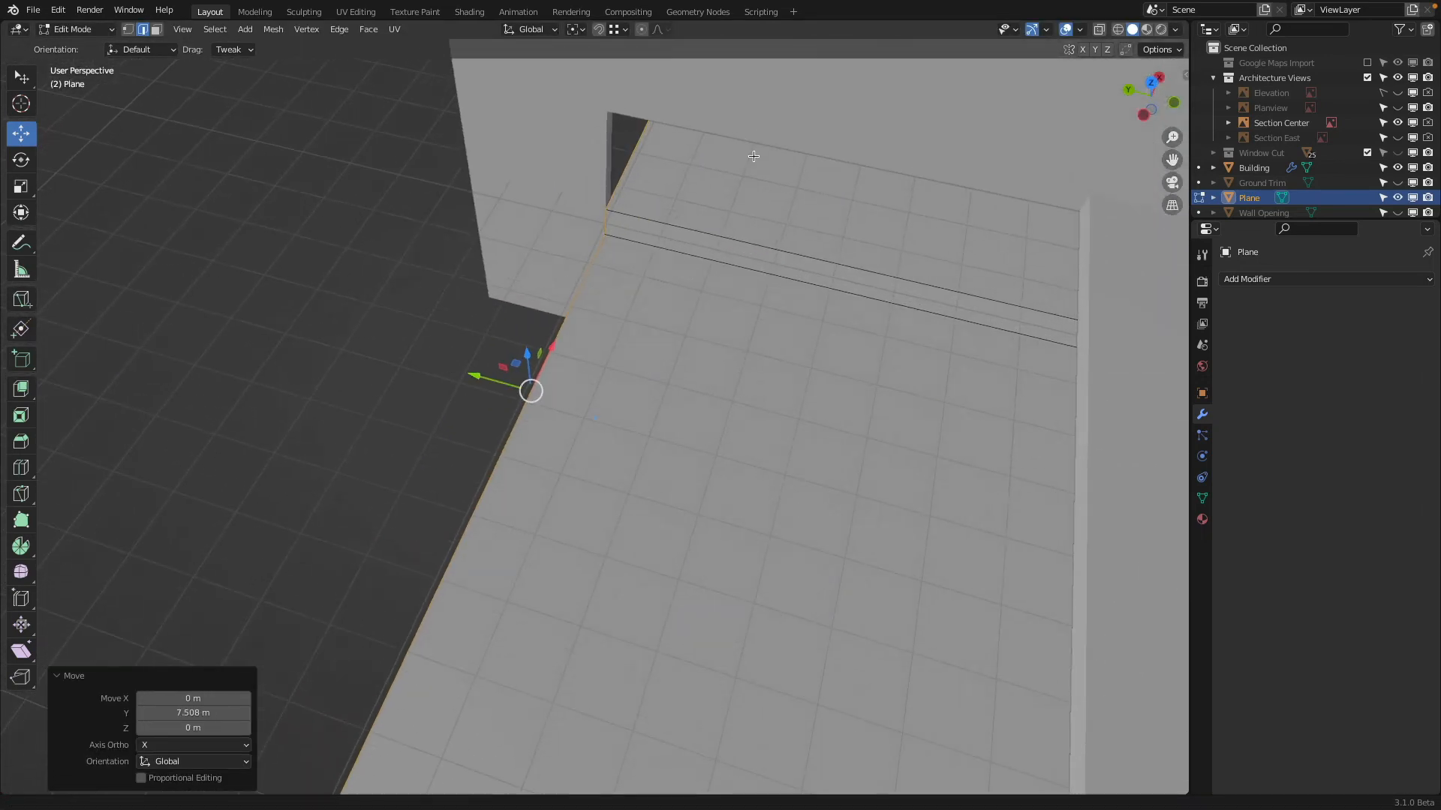
Subdivide the outer side edge of the highest floor level with two cuts
middle_click_drag(593, 258, 897, 292)
middle_click_drag(643, 339, 683, 405)
scroll(912, 337, "down", 15)
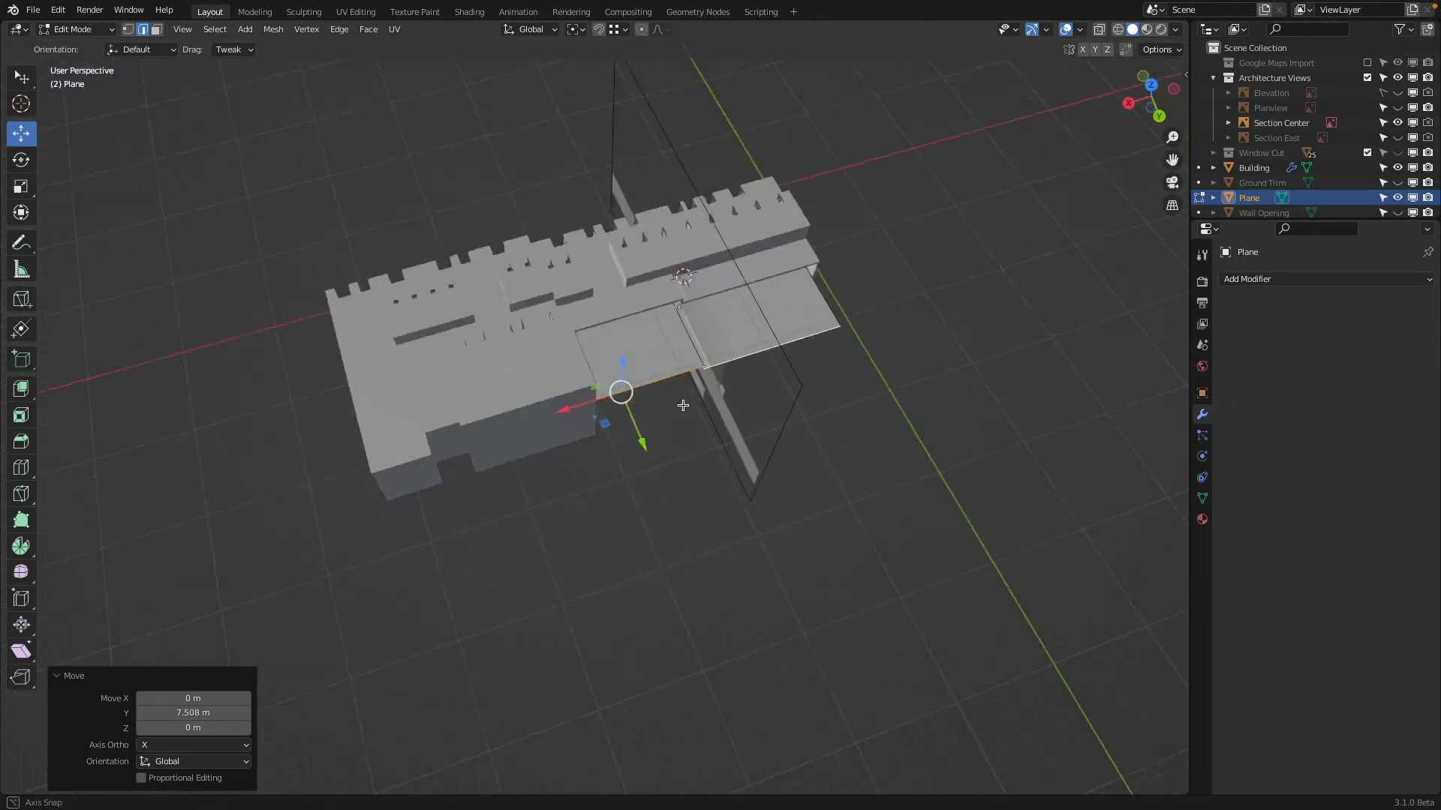
middle_click_drag(755, 216, 913, 193)
scroll(757, 360, "up", 5)
middle_click_drag(757, 359, 495, 467)
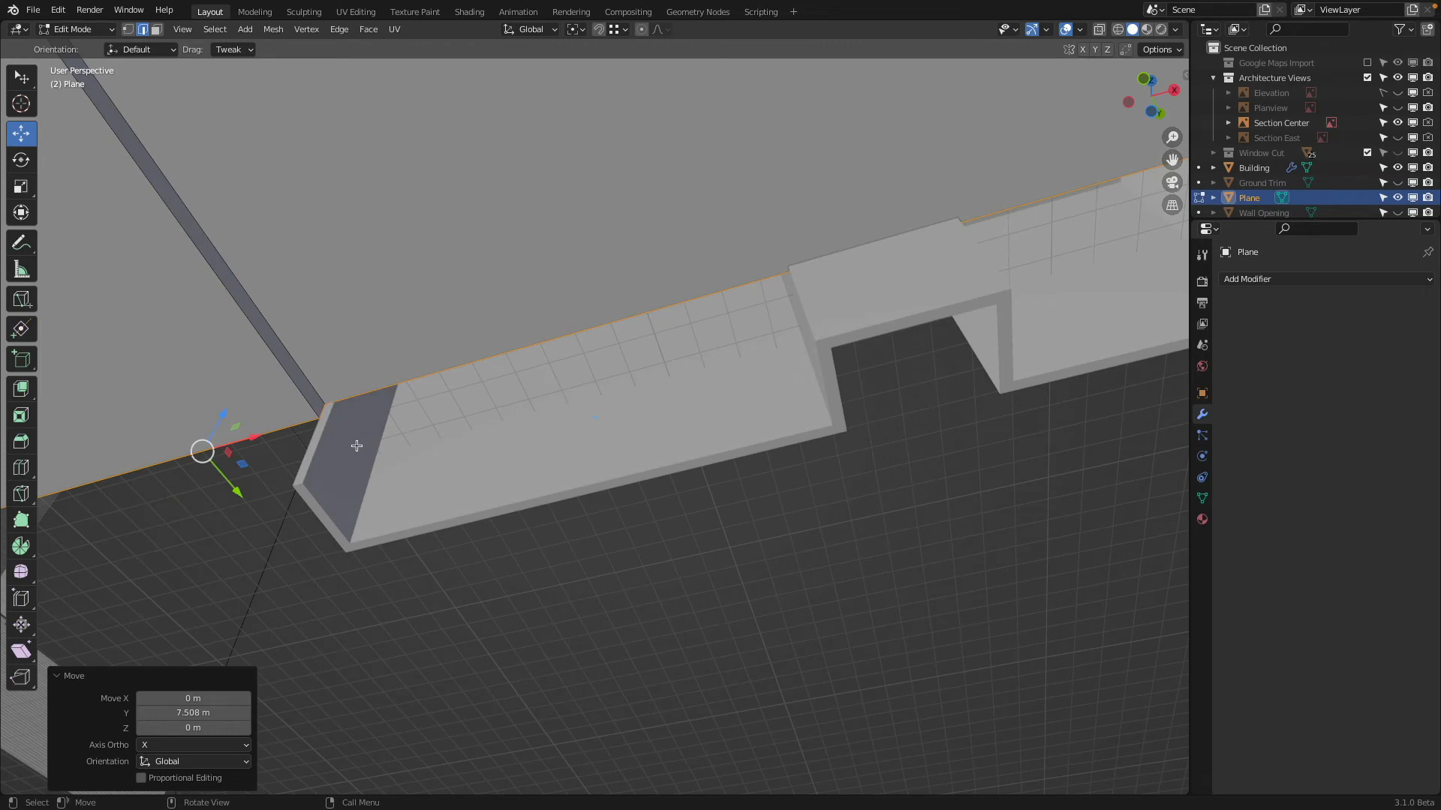
middle_click_drag(425, 254, 355, 260, "shift")
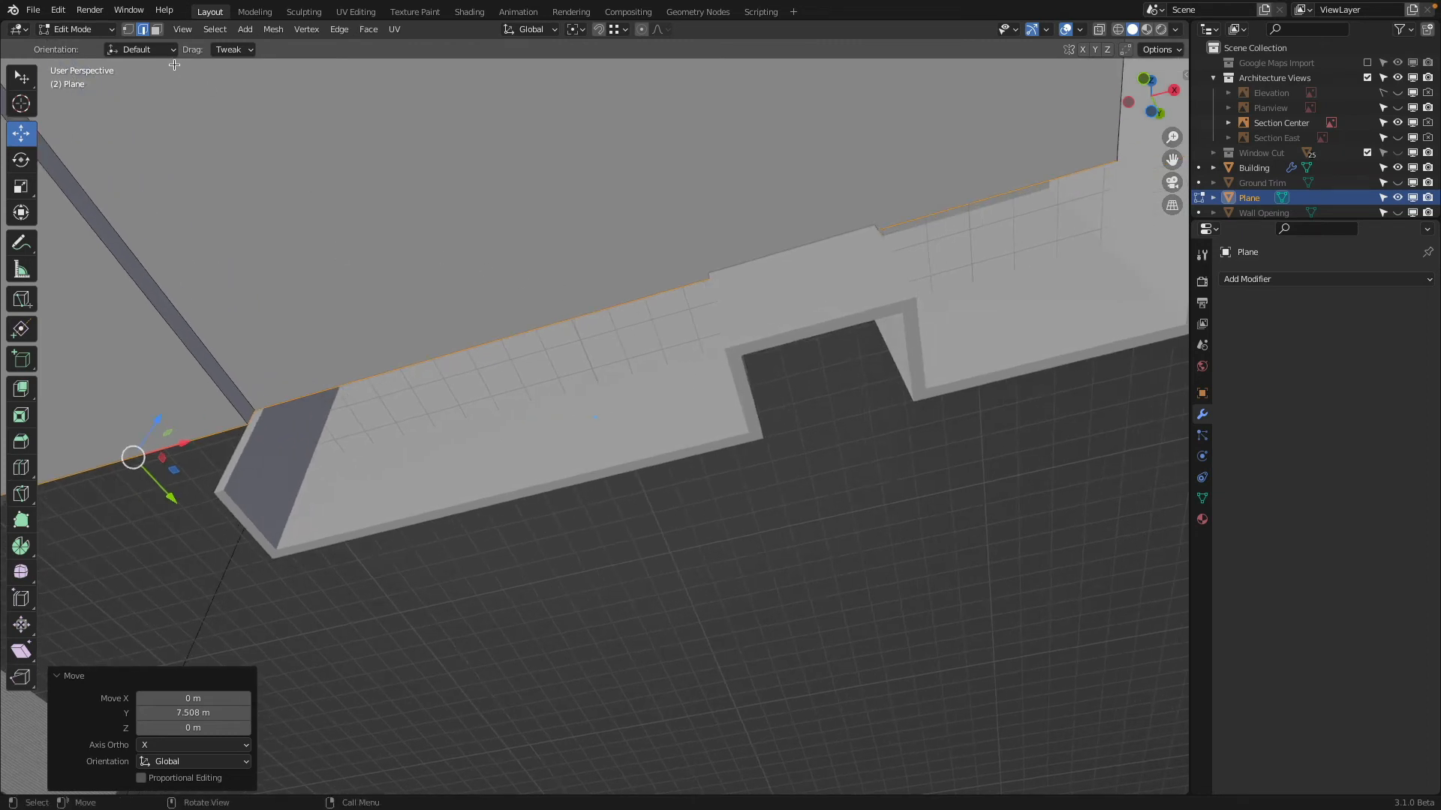
left_click(425, 366)
middle_click_drag(424, 365, 460, 369)
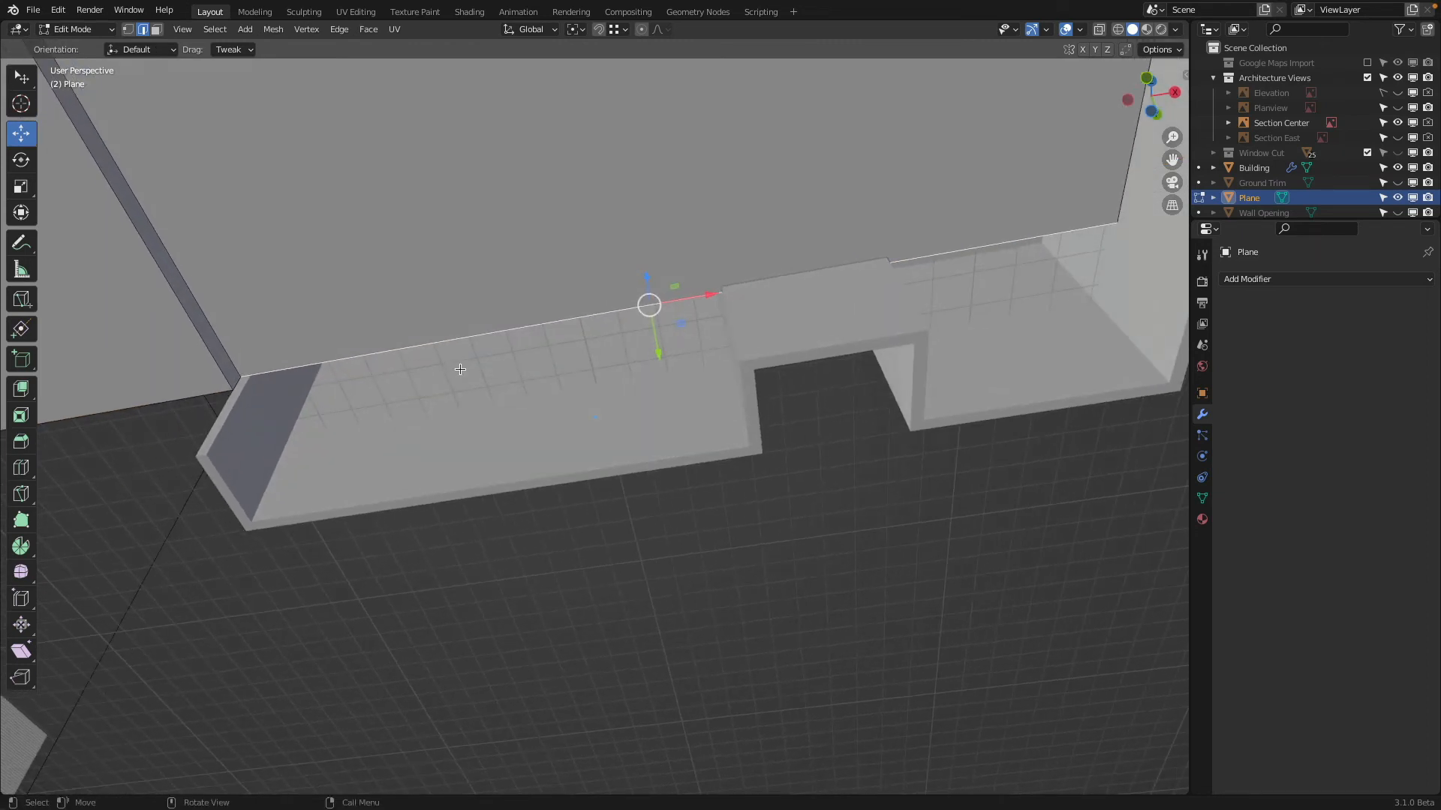
right_click(481, 255)
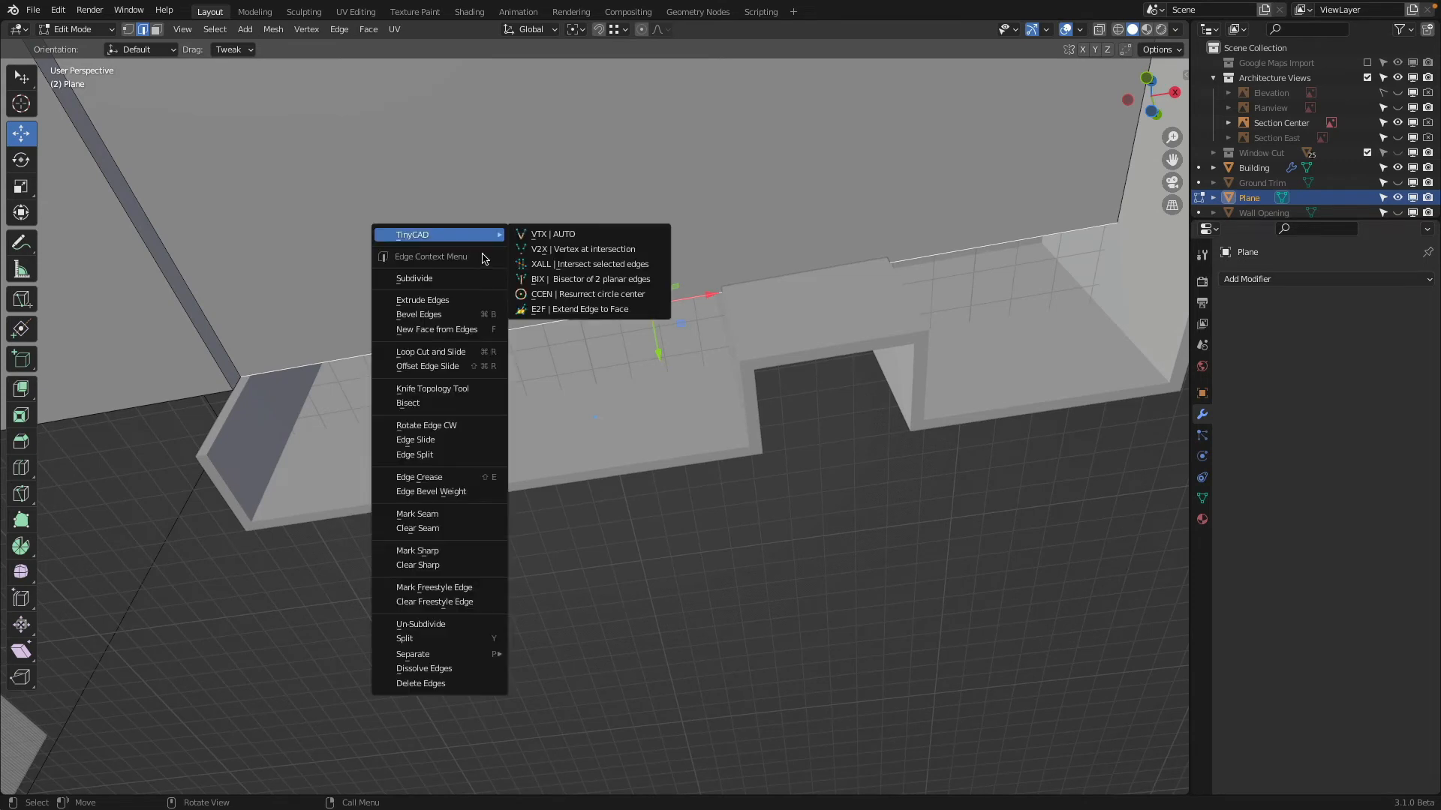
left_click(465, 282)
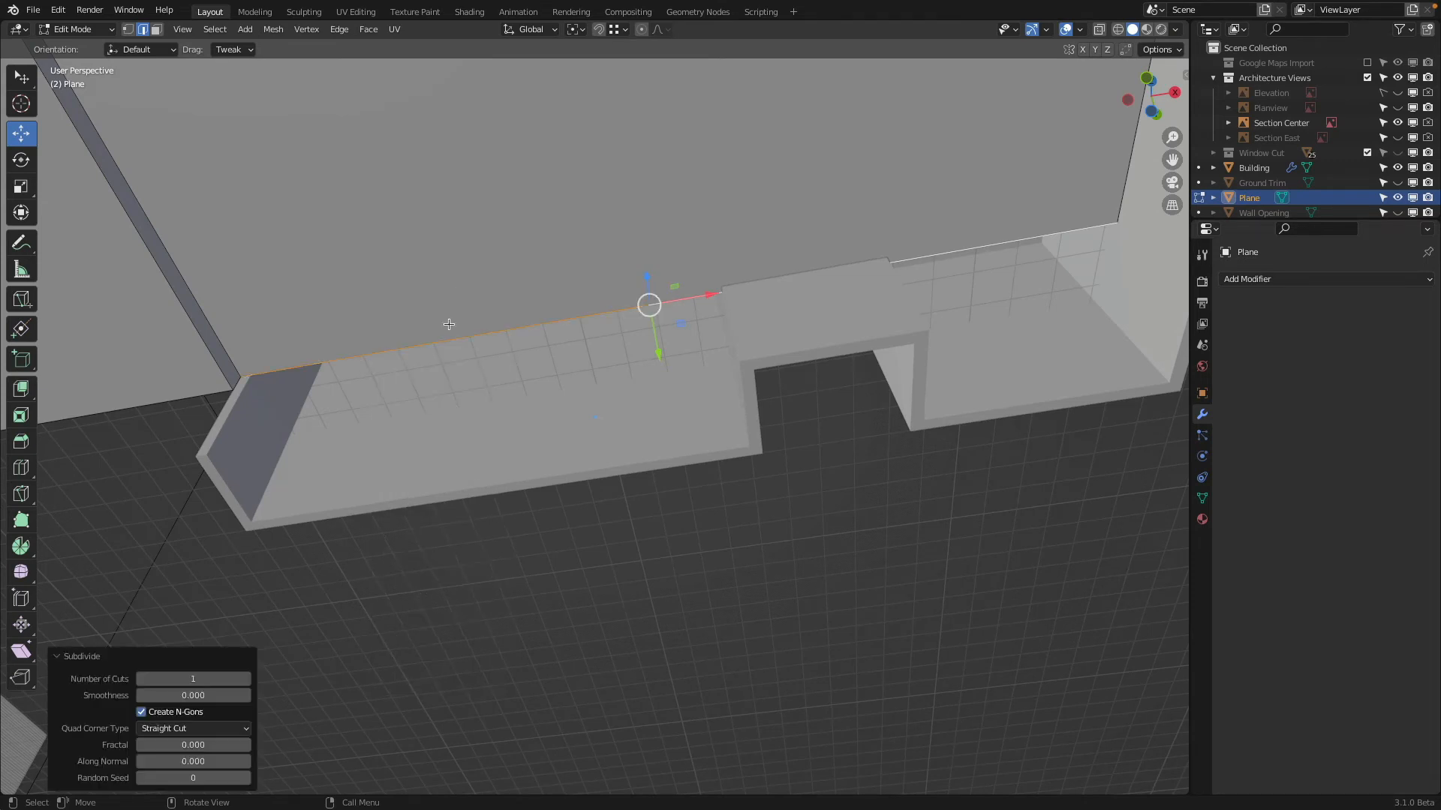
left_click(247, 679)
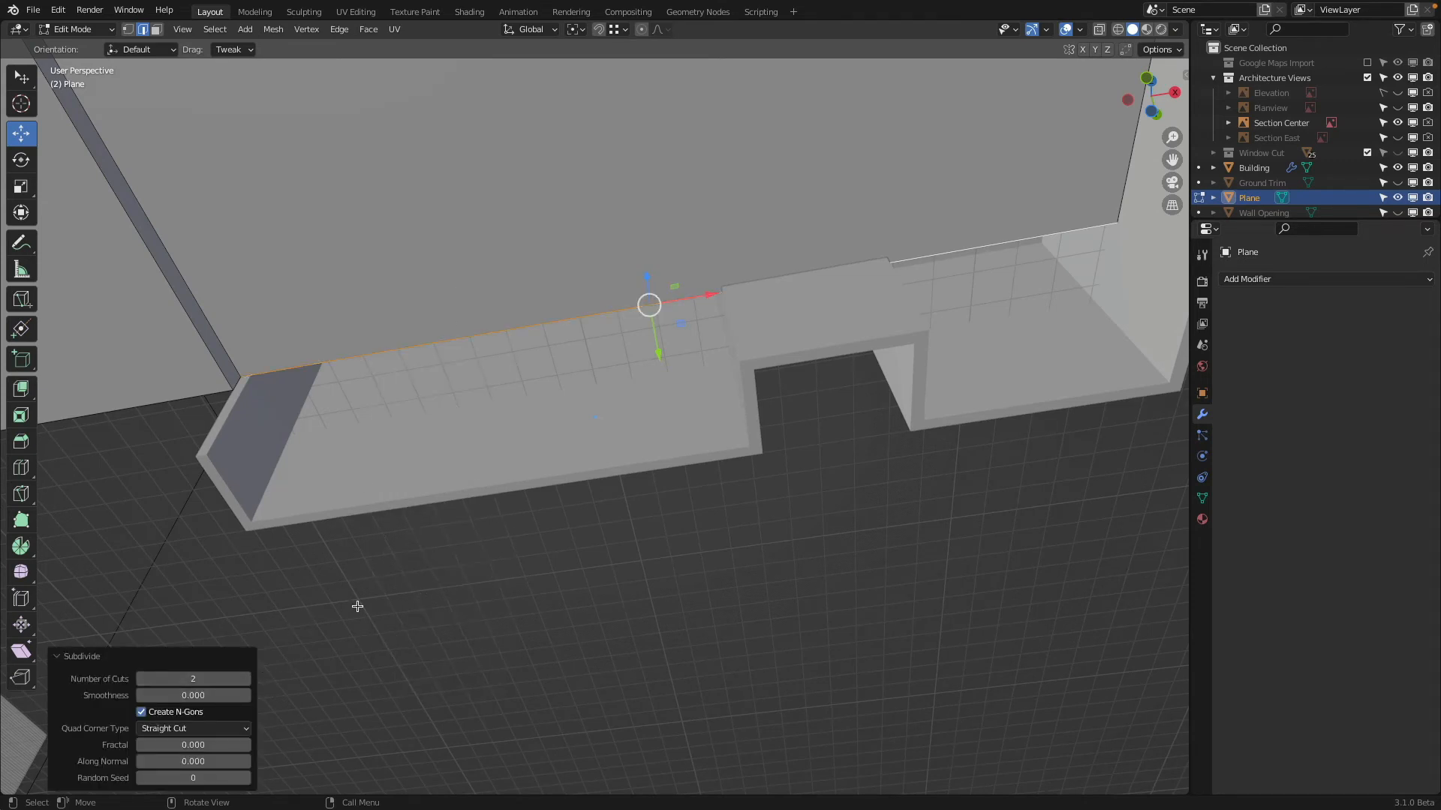
Move the two new edge vertices along X to the start of the projecting wall bay and the near side of the notch
left_click(129, 30)
left_click(495, 367)
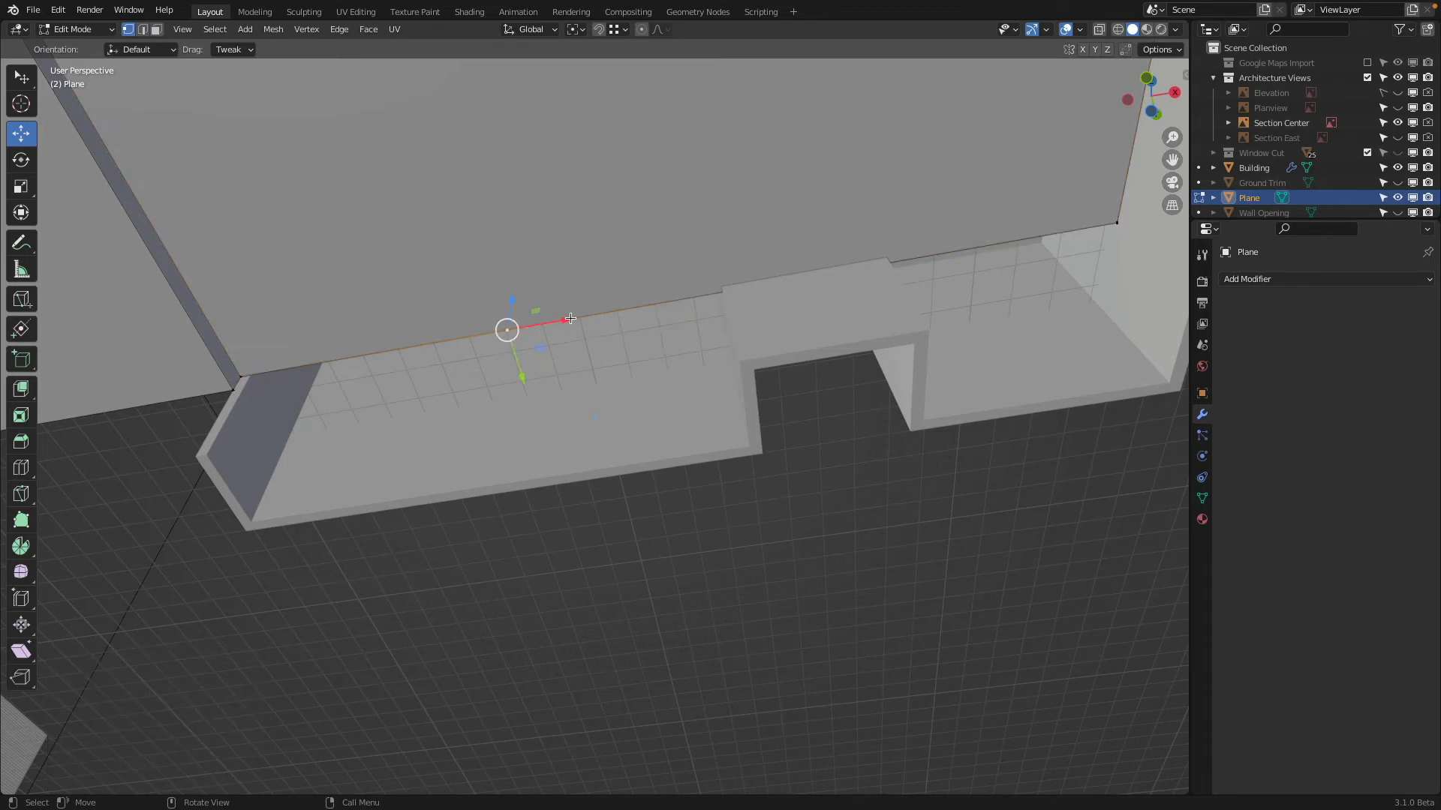
left_click_drag(570, 319, 217, 462)
left_click(800, 279)
key("shift+z")
key("shift+z")
left_click_drag(858, 268, 750, 370)
middle_click_drag(875, 311, 567, 350, "shift")
key("ctrl+z")
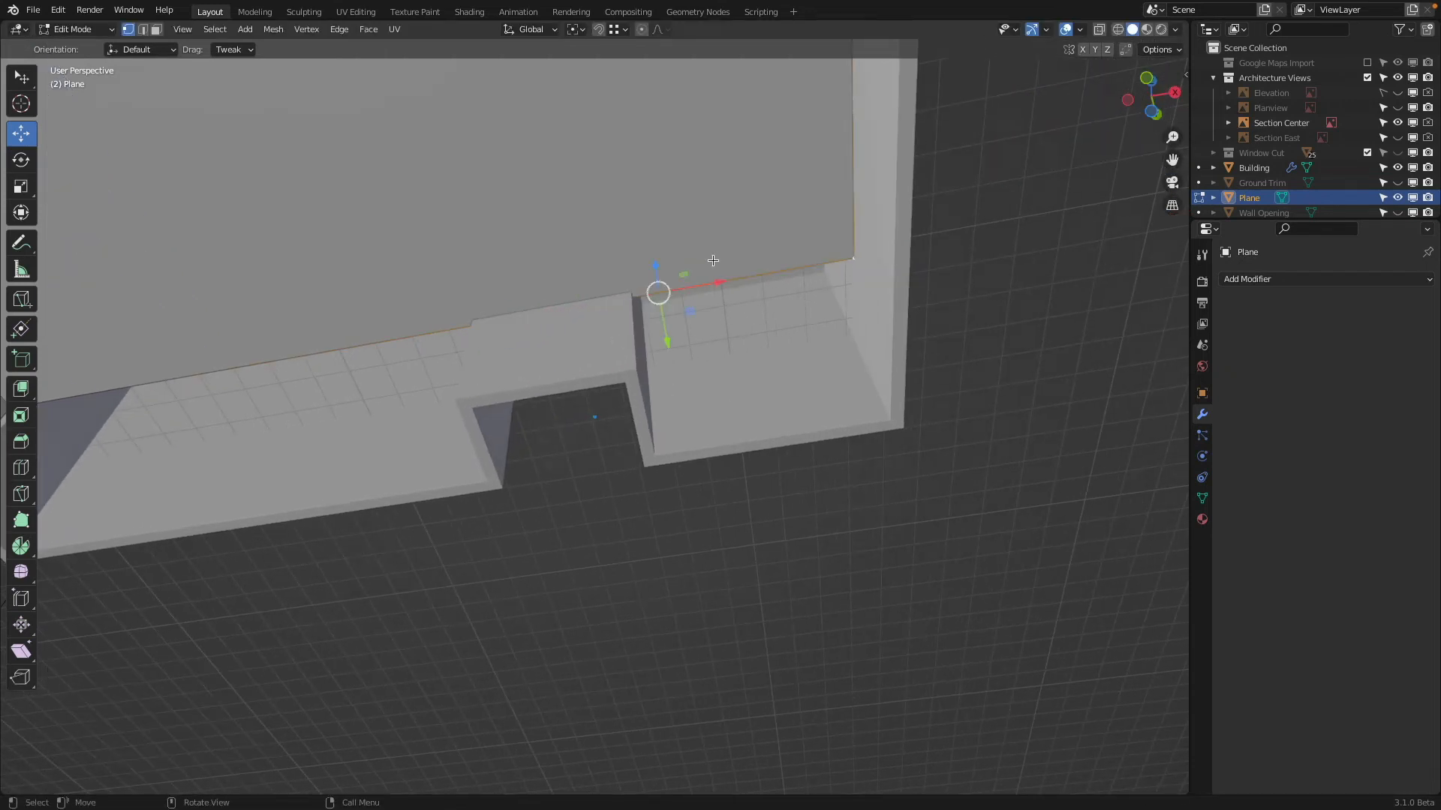
Subdivide the remaining edge section once and move its new vertex -0.65335 m along X to the notch's far side
right_click(728, 233)
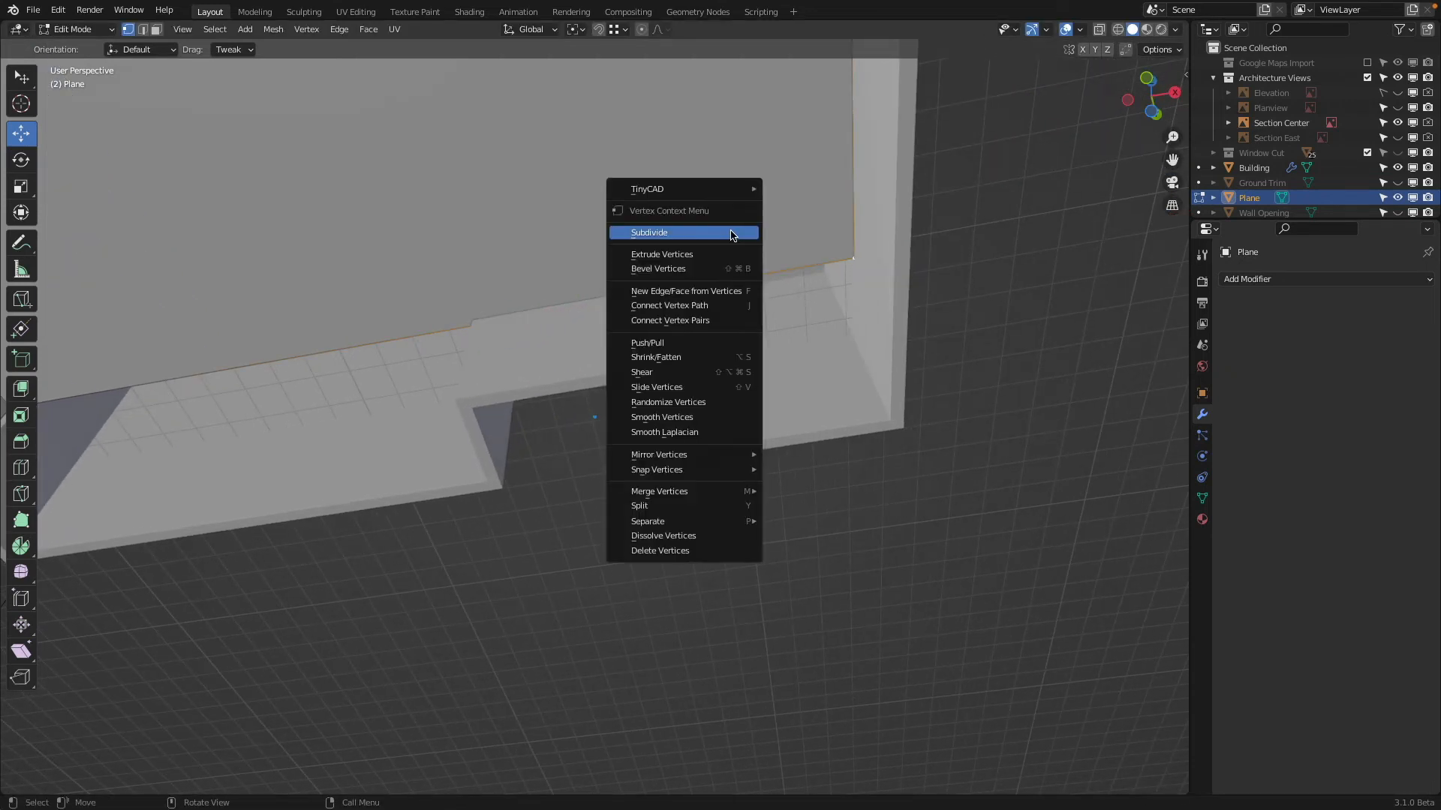
left_click(731, 234)
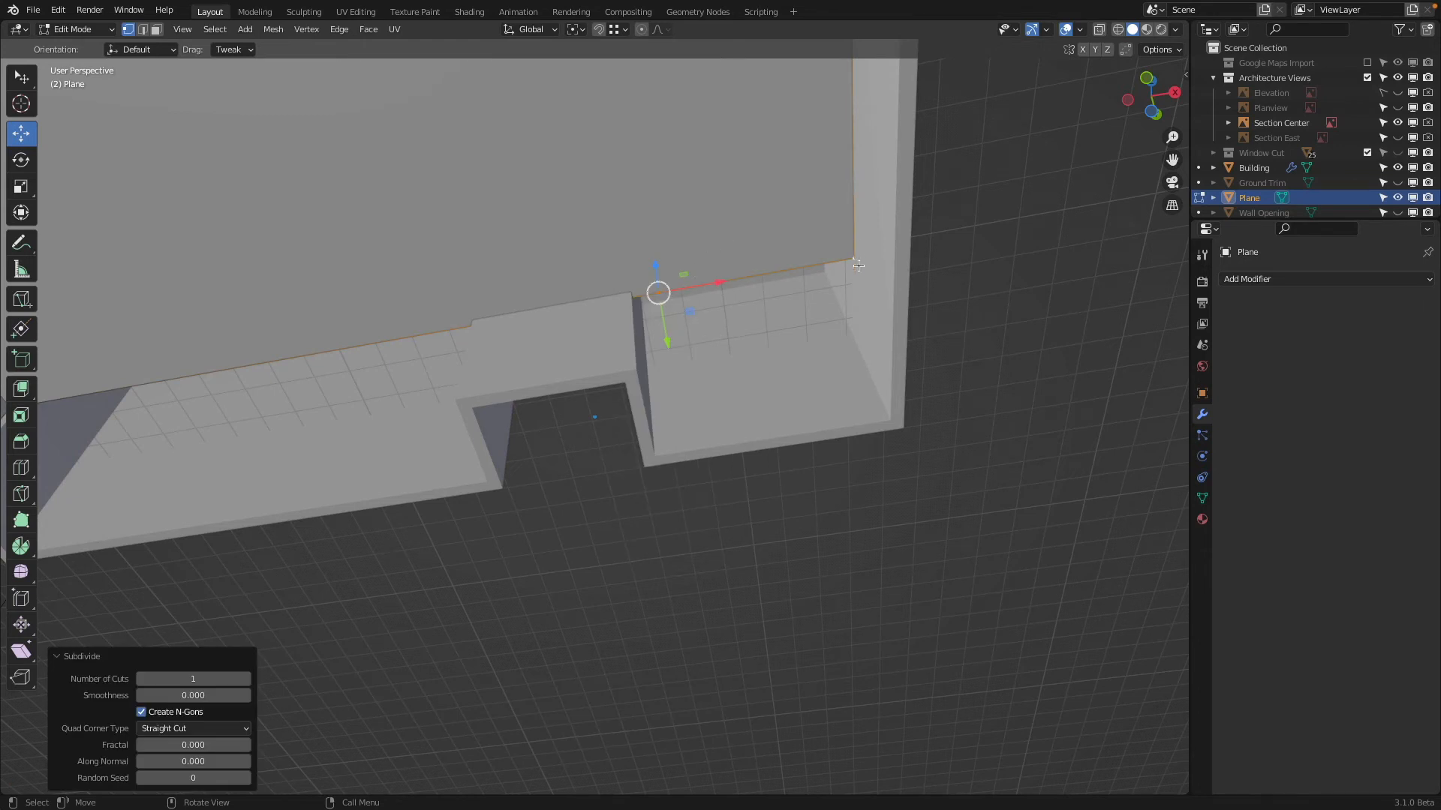
left_click(858, 265)
left_click(659, 295)
left_click_drag(721, 282, 636, 374)
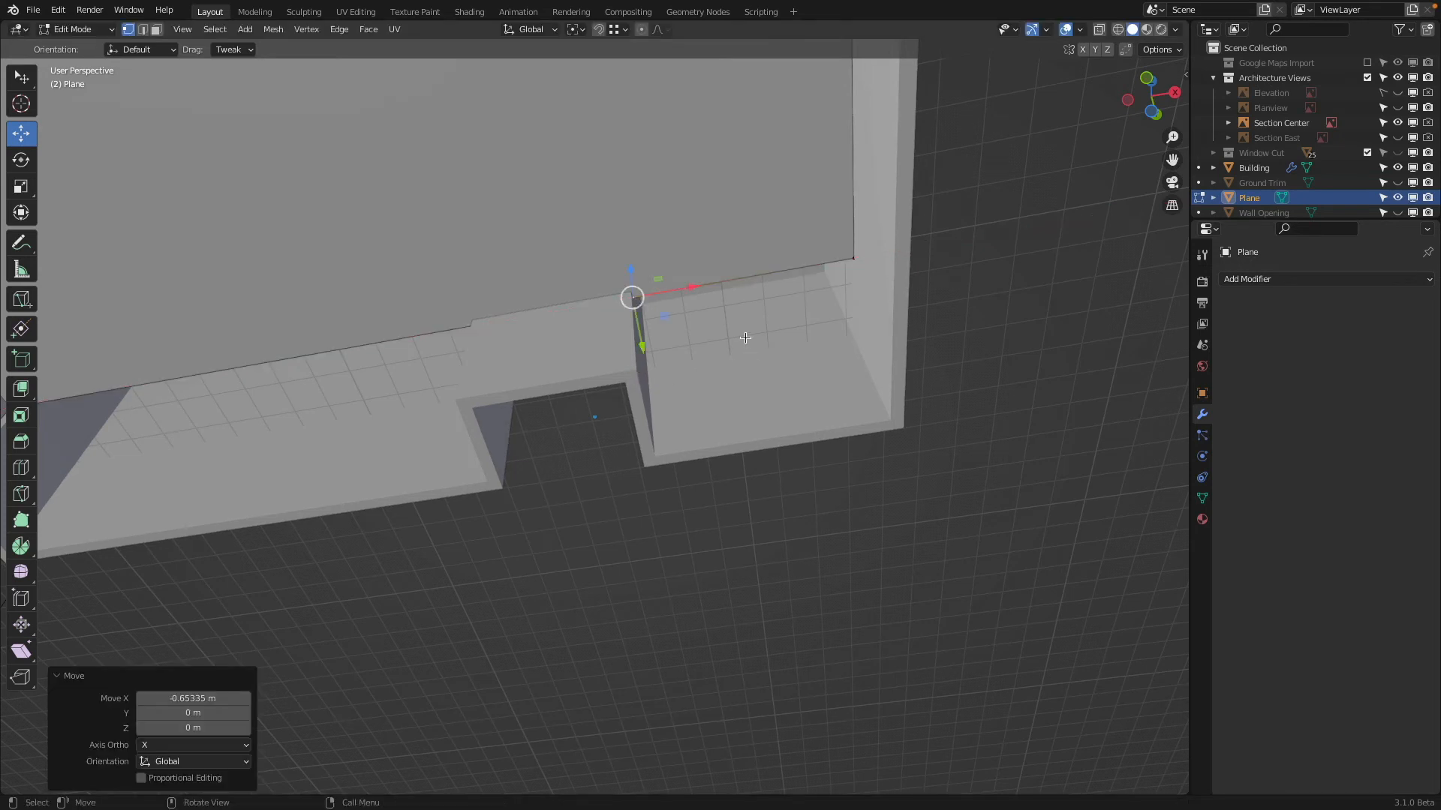
left_click(142, 29)
left_click(238, 368)
left_click(724, 283, "shift")
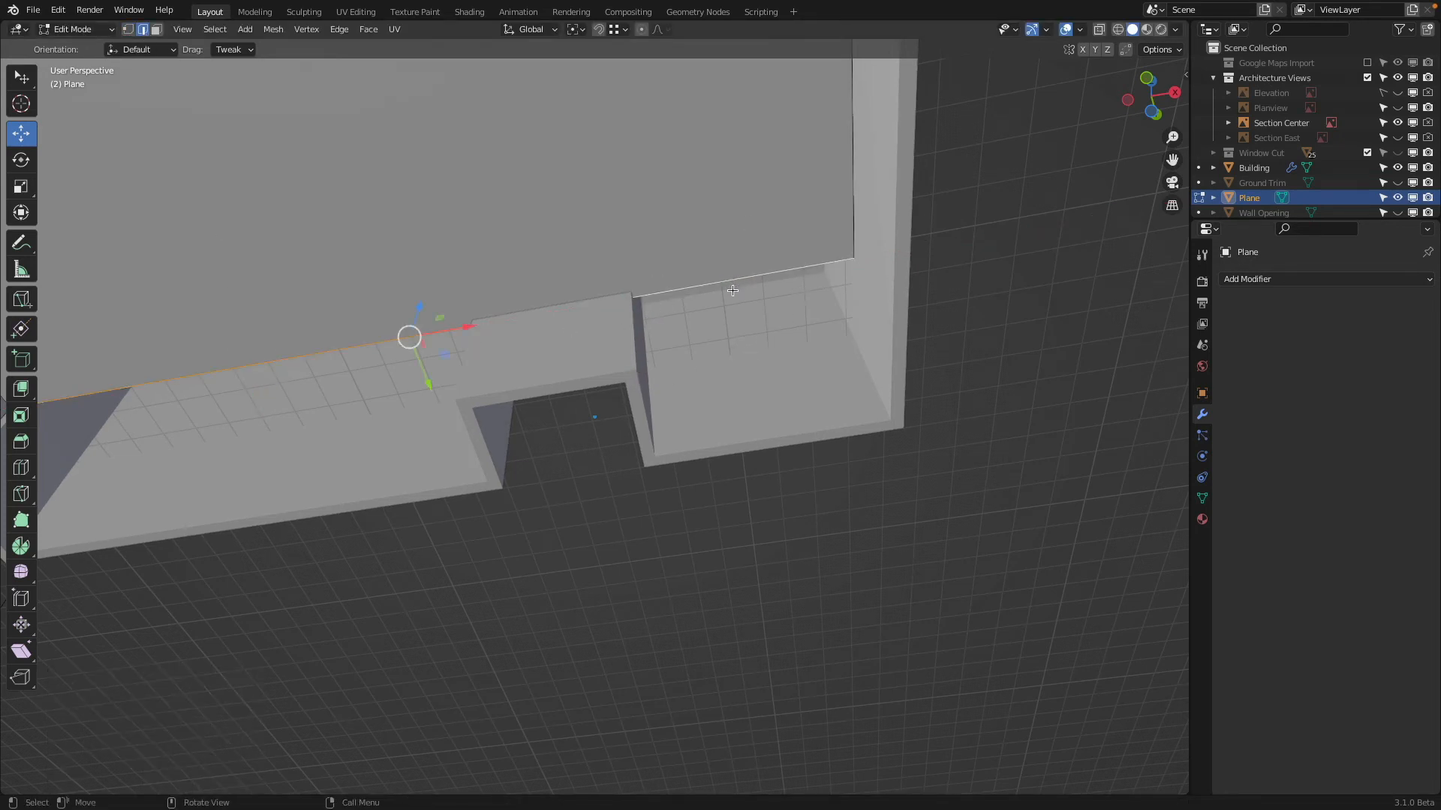
scroll(675, 301, "down", 1)
key("z")
left_click(301, 361)
key("z")
left_click(499, 374)
mouse_move(497, 347)
middle_mouse_down()
mouse_move(493, 308)
mouse_move(658, 240)
middle_mouse_up()
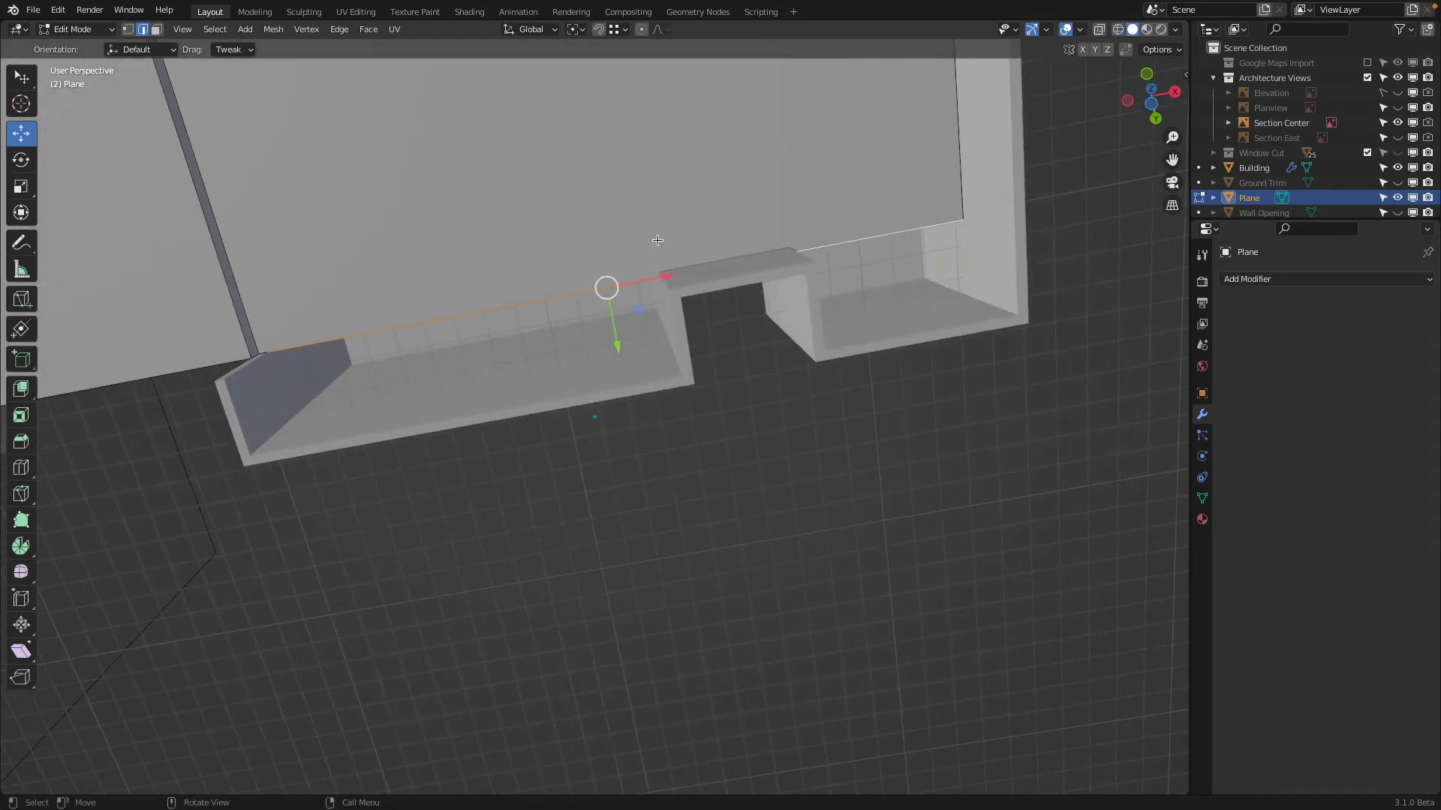
left_click(128, 29)
key("shift+z")
key("shift+z")
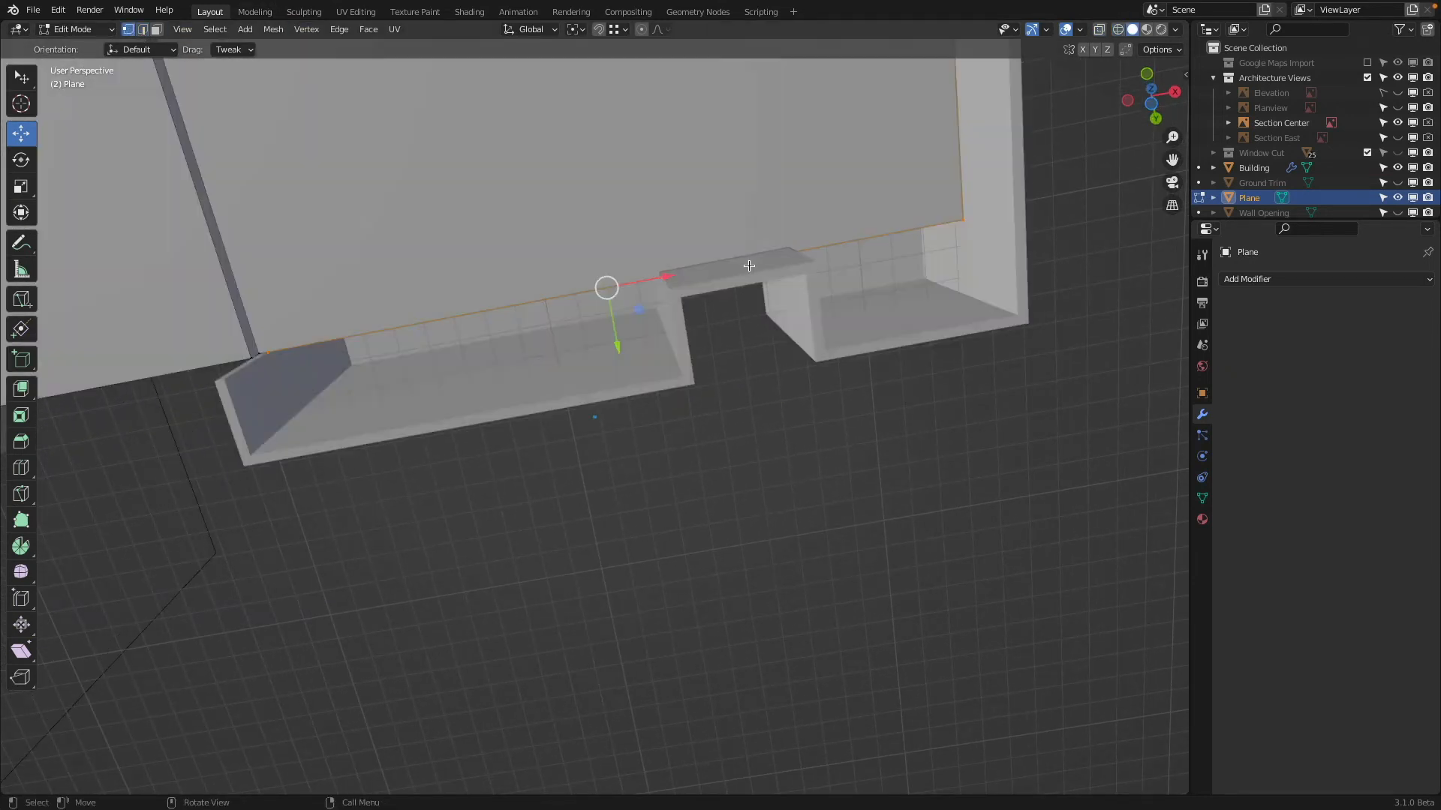
middle_click_drag(736, 262, 675, 285)
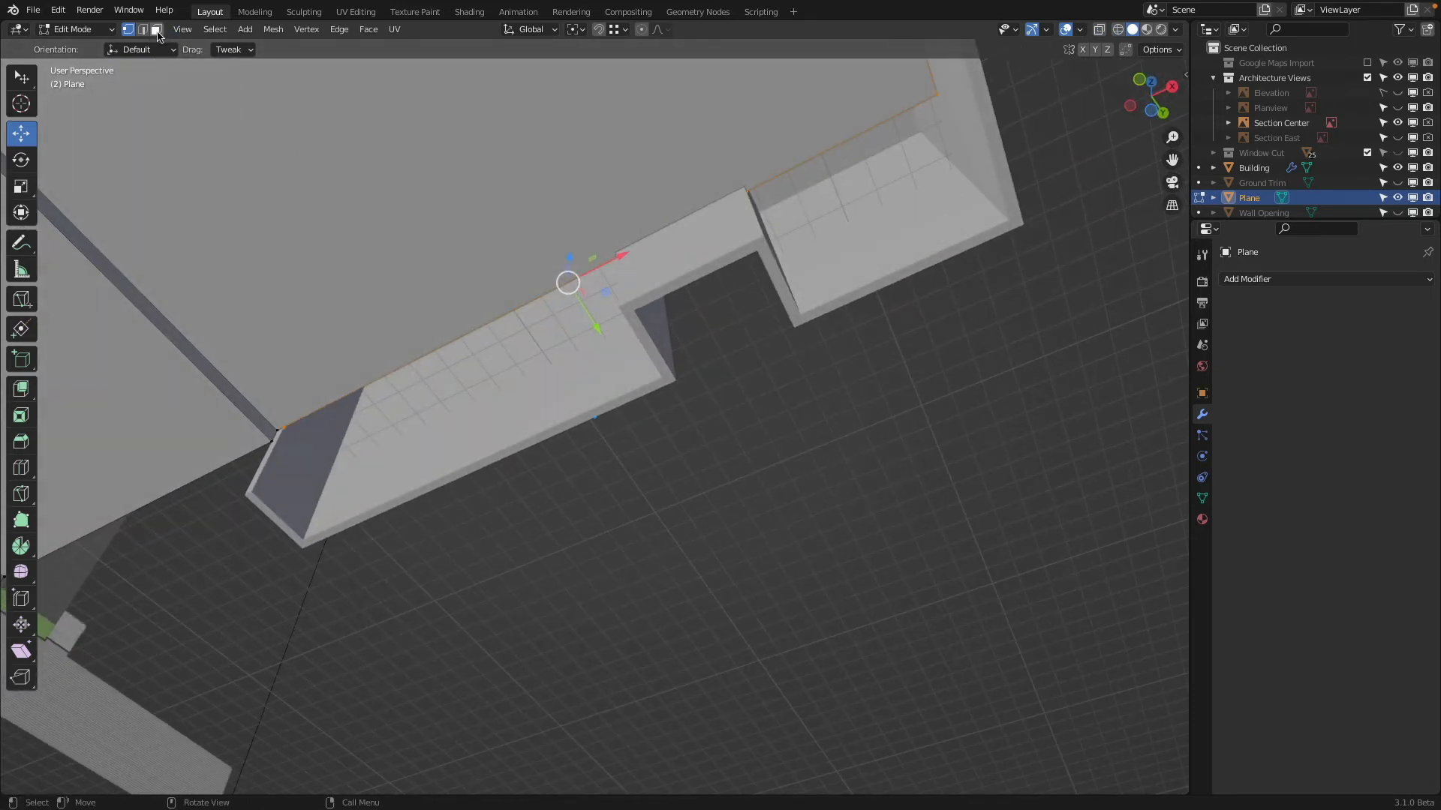
middle_click_drag(599, 328, 593, 252)
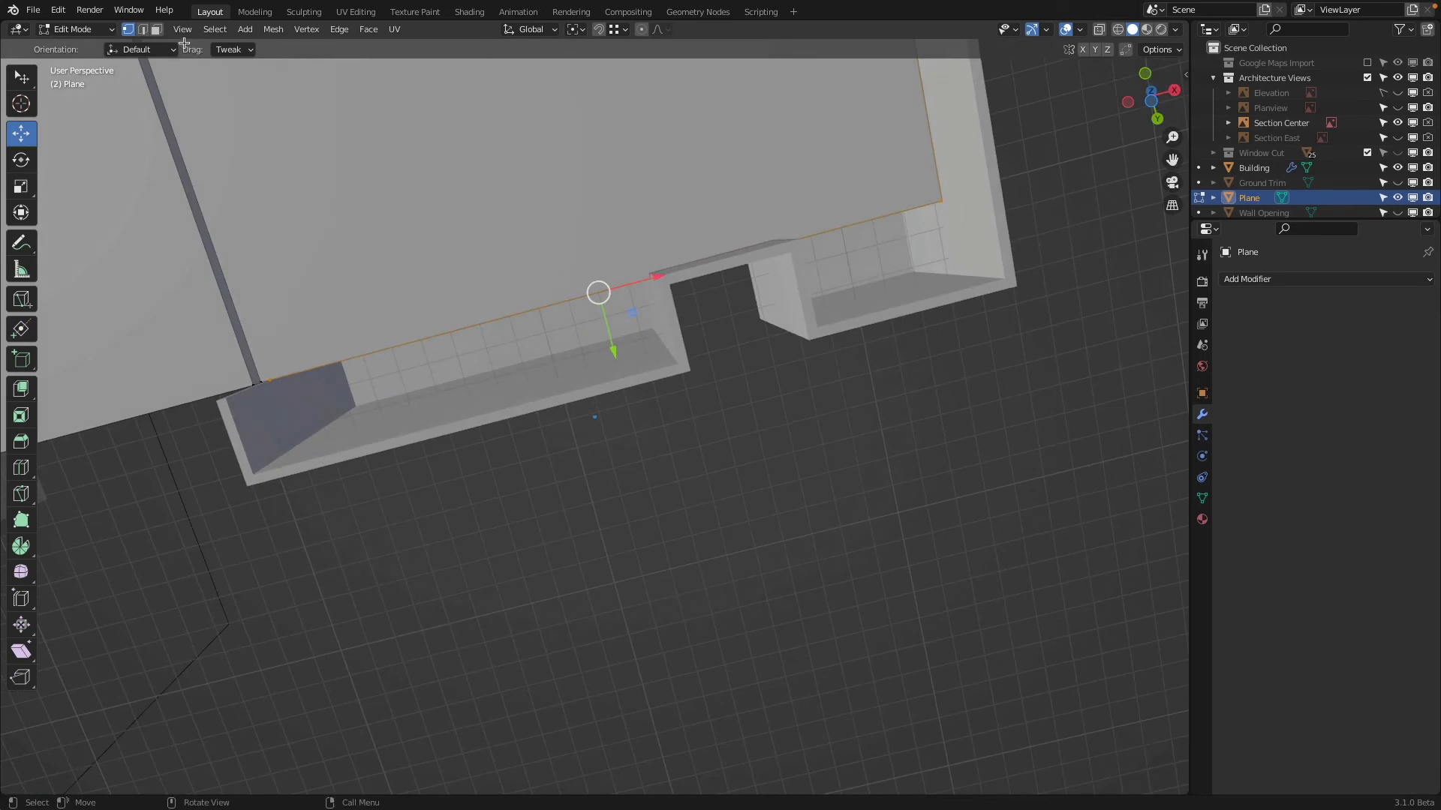
Extrude the two floor edges on either side of the notch about 2.37 m along Y into the projecting bays, and return to Object Mode
left_click(158, 30)
left_click(142, 30)
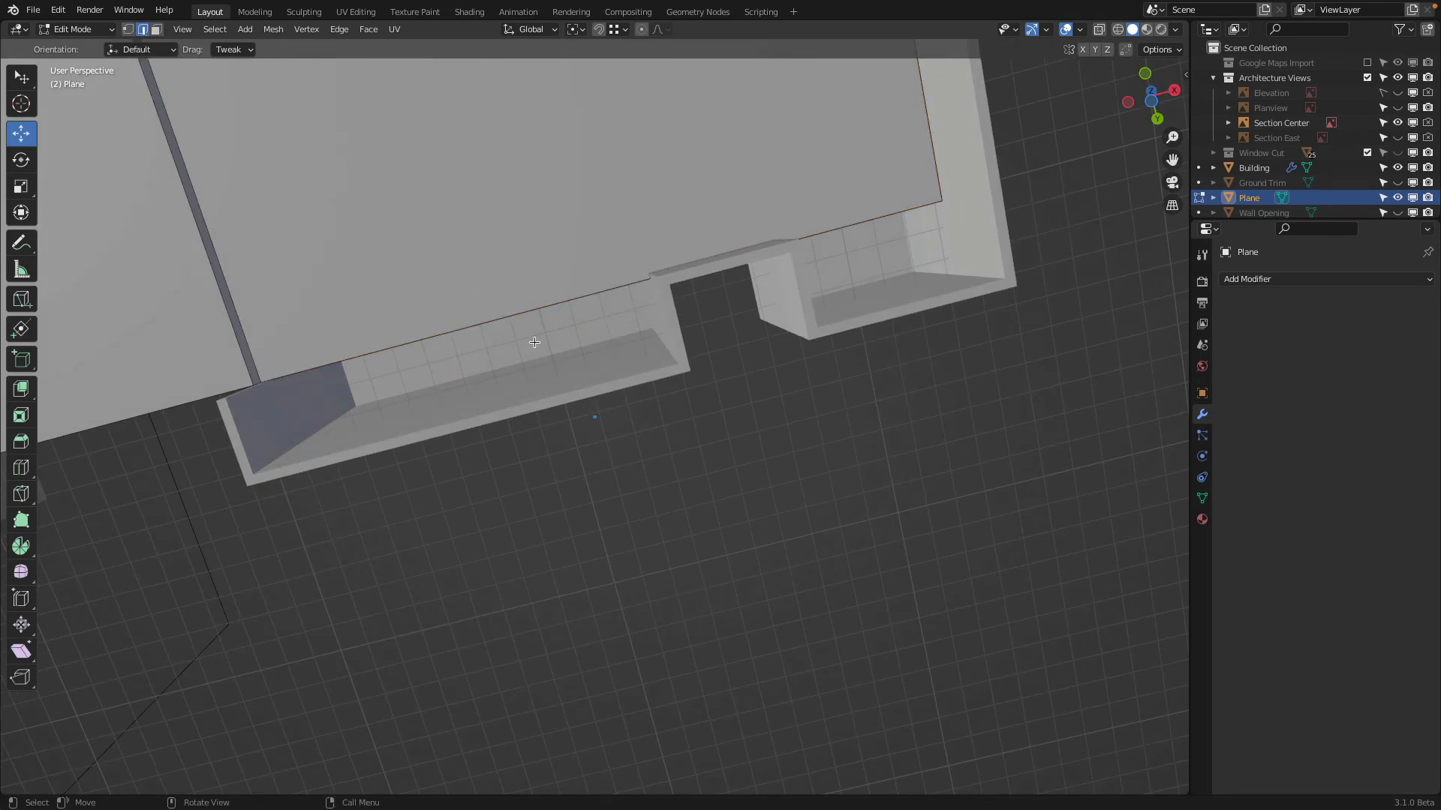
left_click(524, 316)
left_click(882, 254, "shift")
middle_click_drag(883, 254, 739, 289)
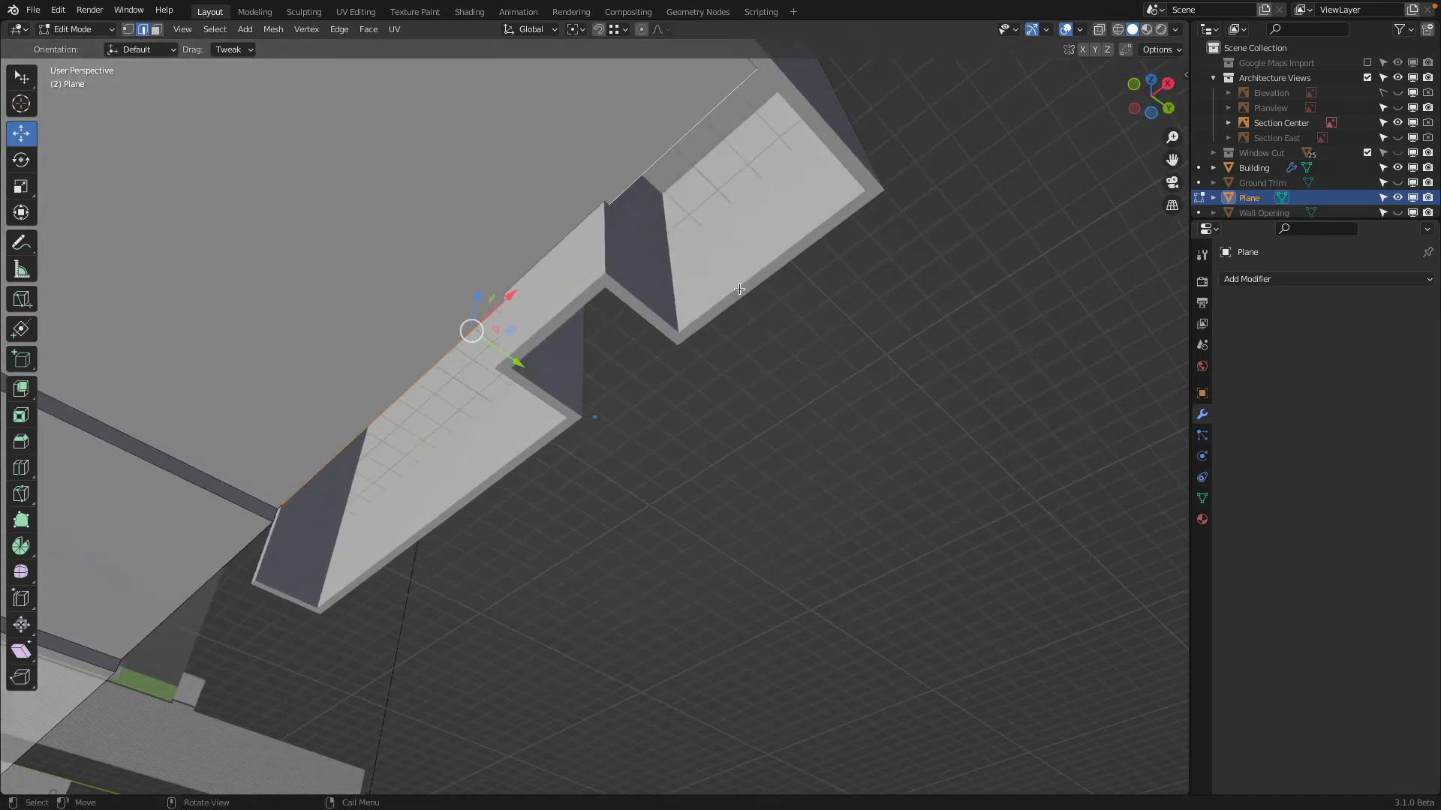
key("e")
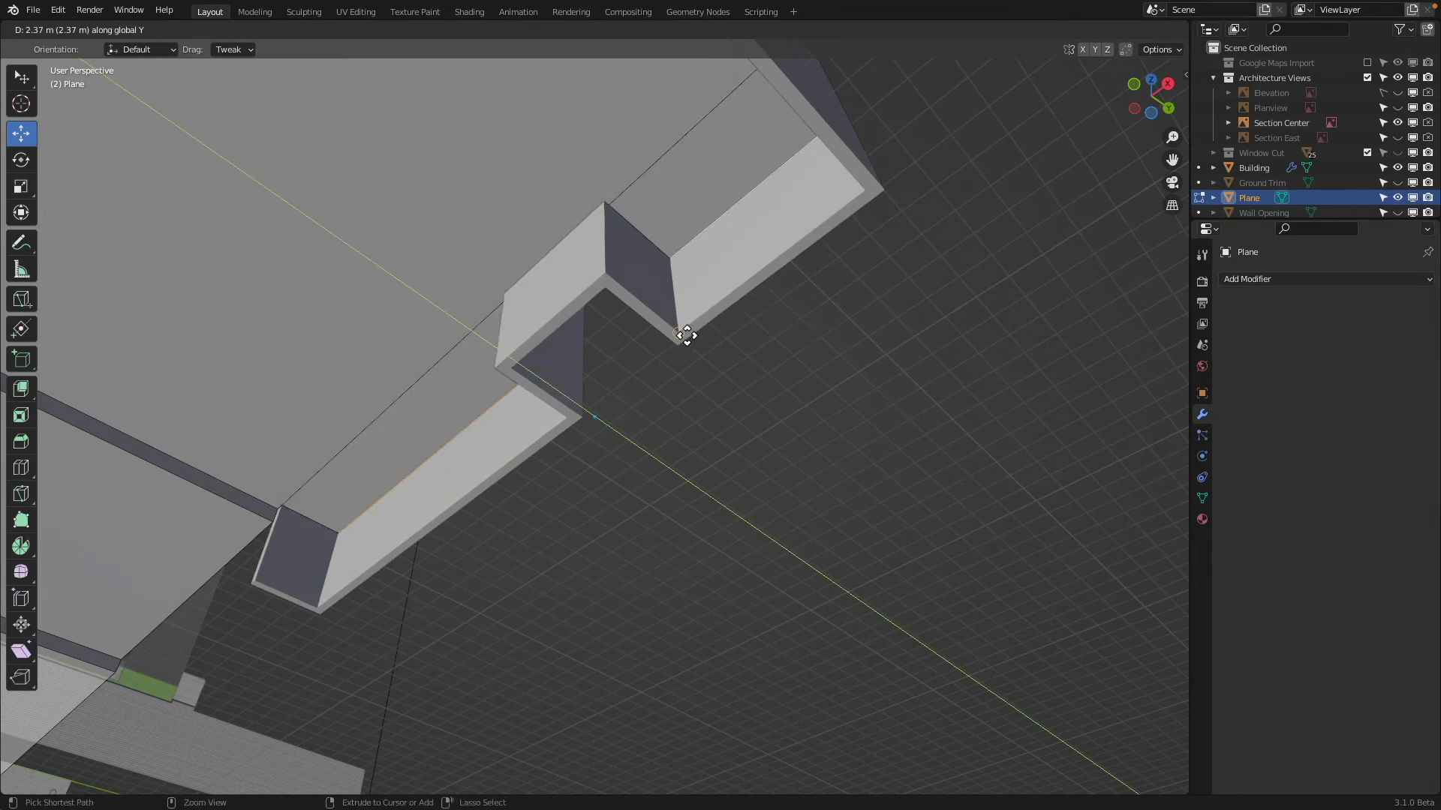
left_click(682, 331)
key("Tab")
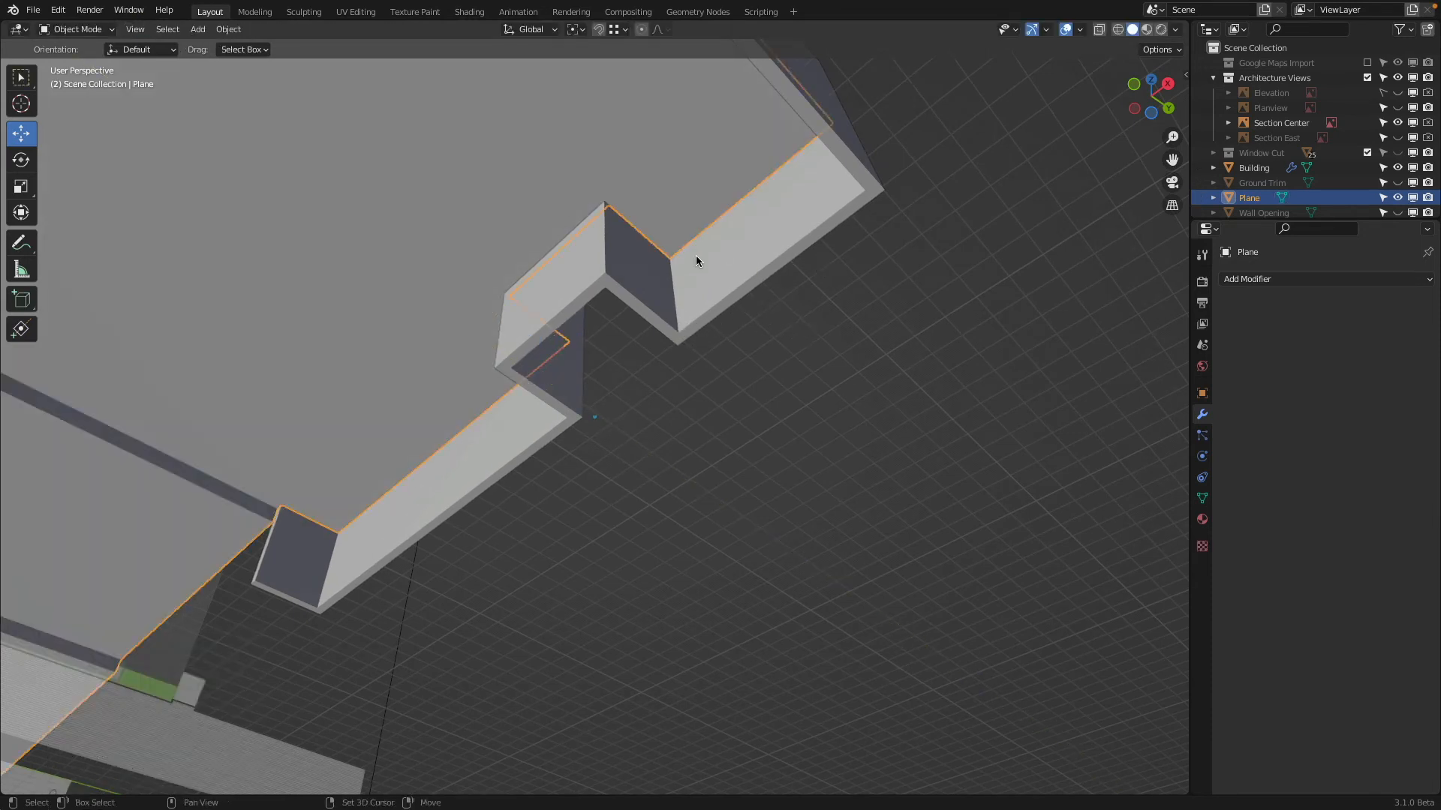
Reveal all hidden objects and exclude the Architecture Views collection from the view layer
key("ctrl+z")
middle_click_drag(696, 255, 656, 412)
key("alt+h")
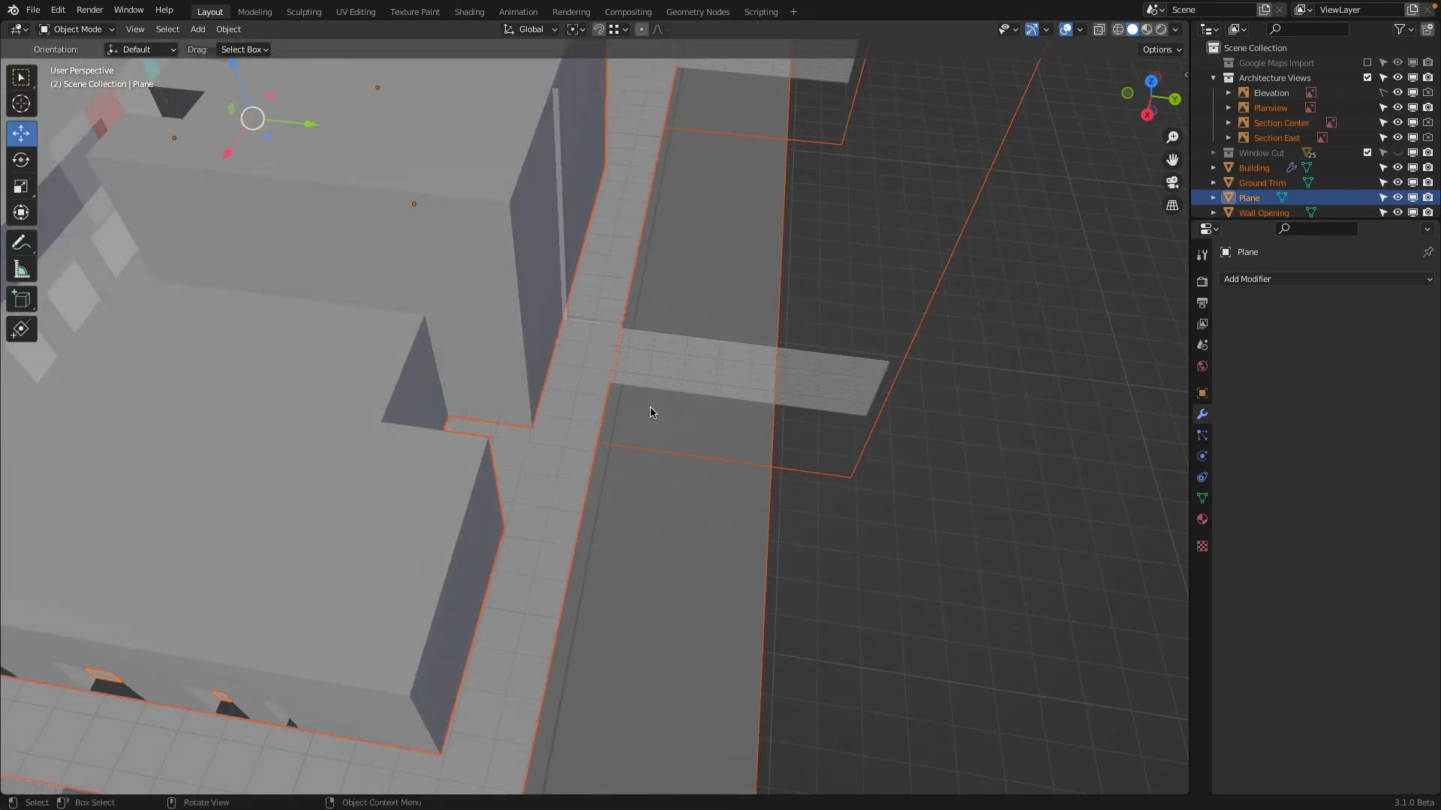
scroll(656, 412, "down", 2)
left_click(1213, 80)
left_click(1368, 78)
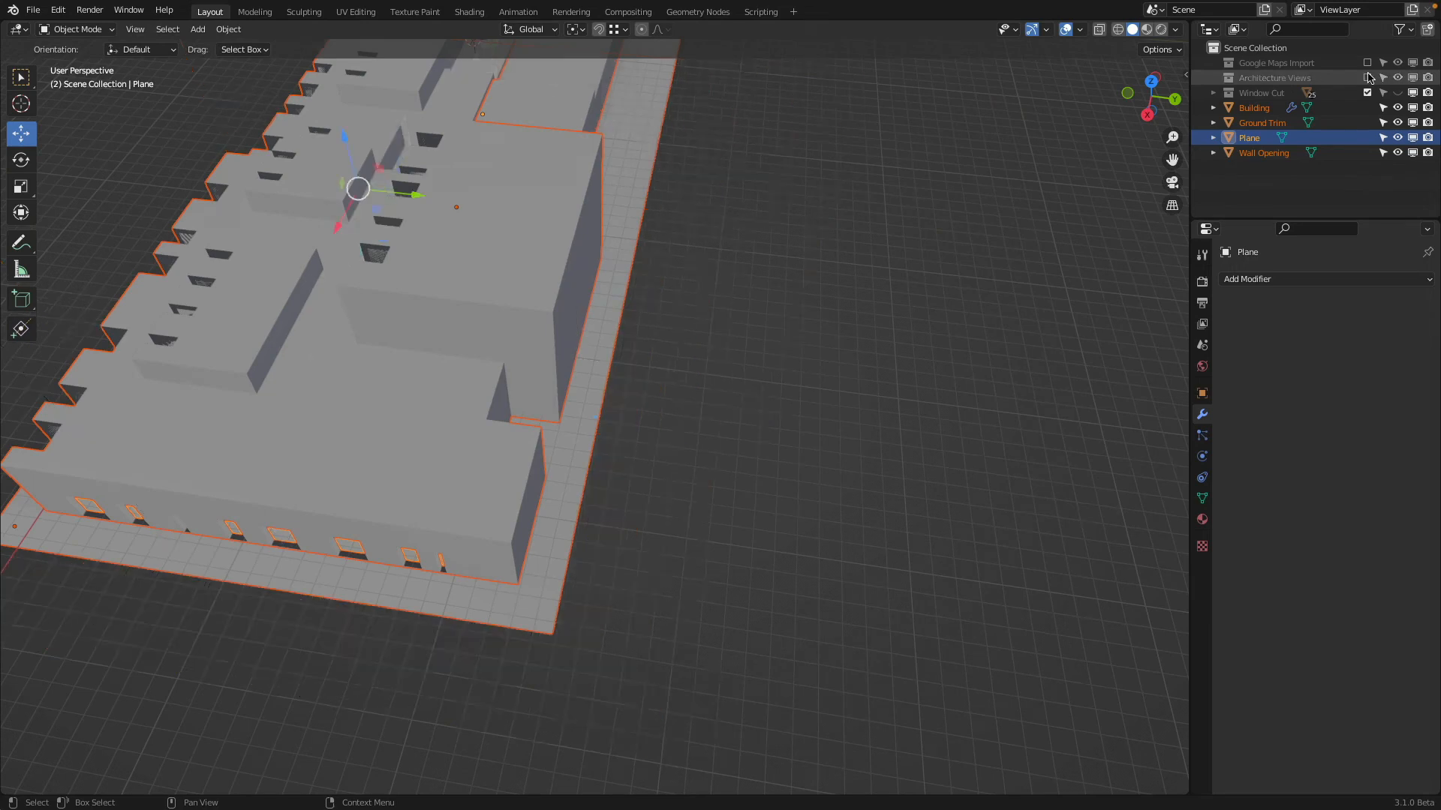
Hide the Ground Trim object so the base of the building's walls is exposed
left_click(541, 583)
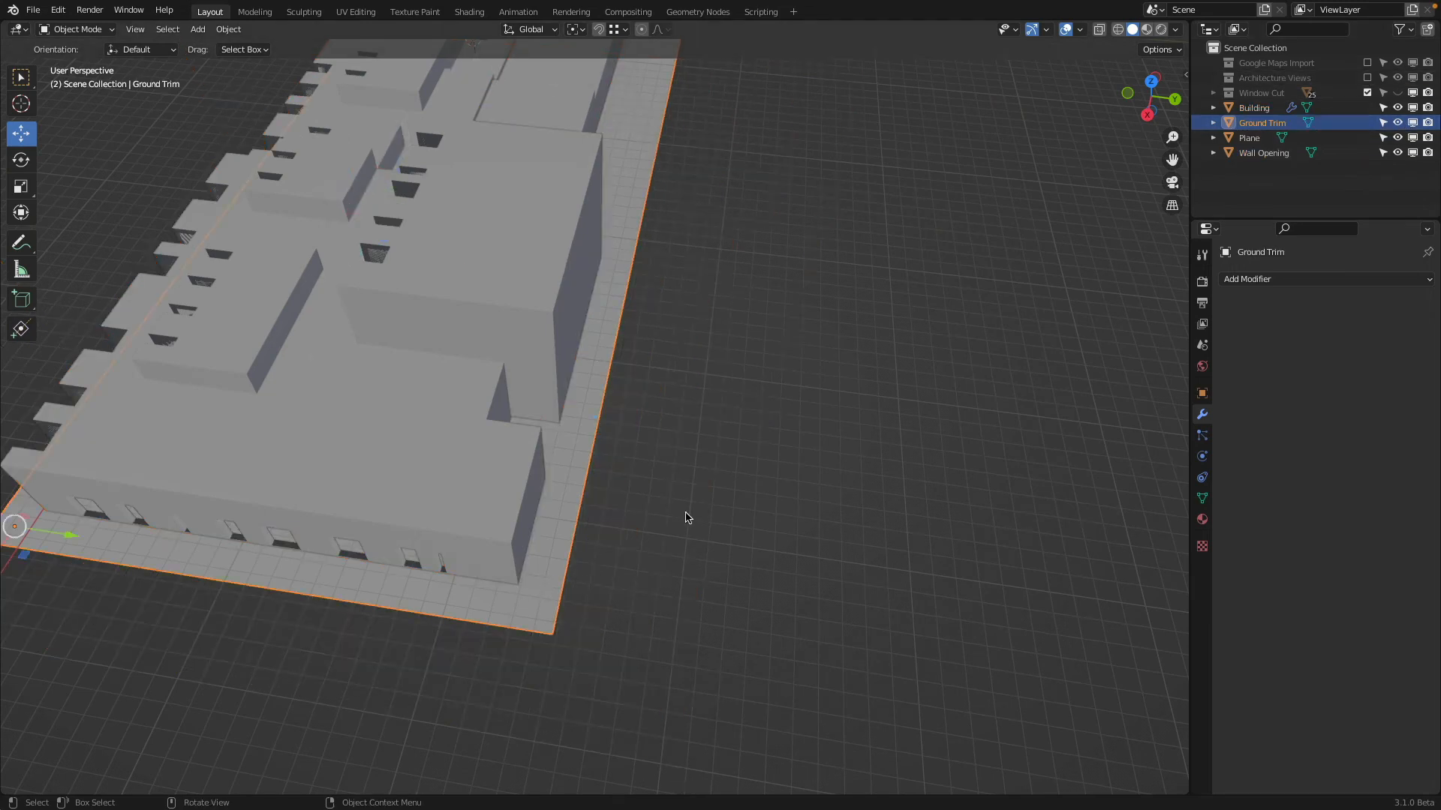
left_click(1397, 124)
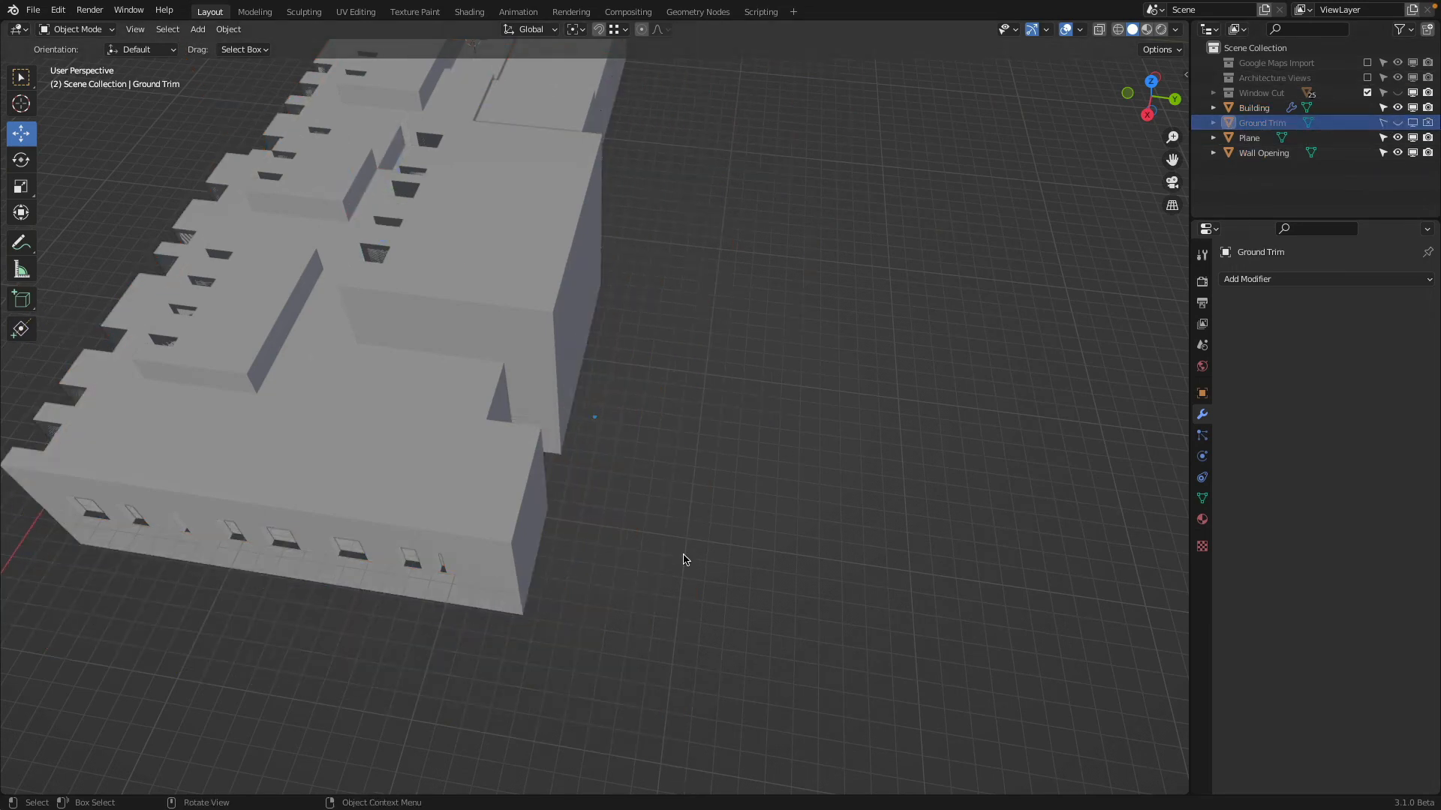
middle_click_drag(681, 559, 642, 342)
scroll(642, 343, "up", 1)
Open the Building mesh in Edit Mode with face selection at the narrow recess between the projecting wall bays
left_click(564, 279)
middle_click_drag(566, 279, 836, 450)
scroll(650, 385, "up", 3)
middle_click_drag(525, 313, 254, 87, "shift")
left_click(665, 295)
key("Tab")
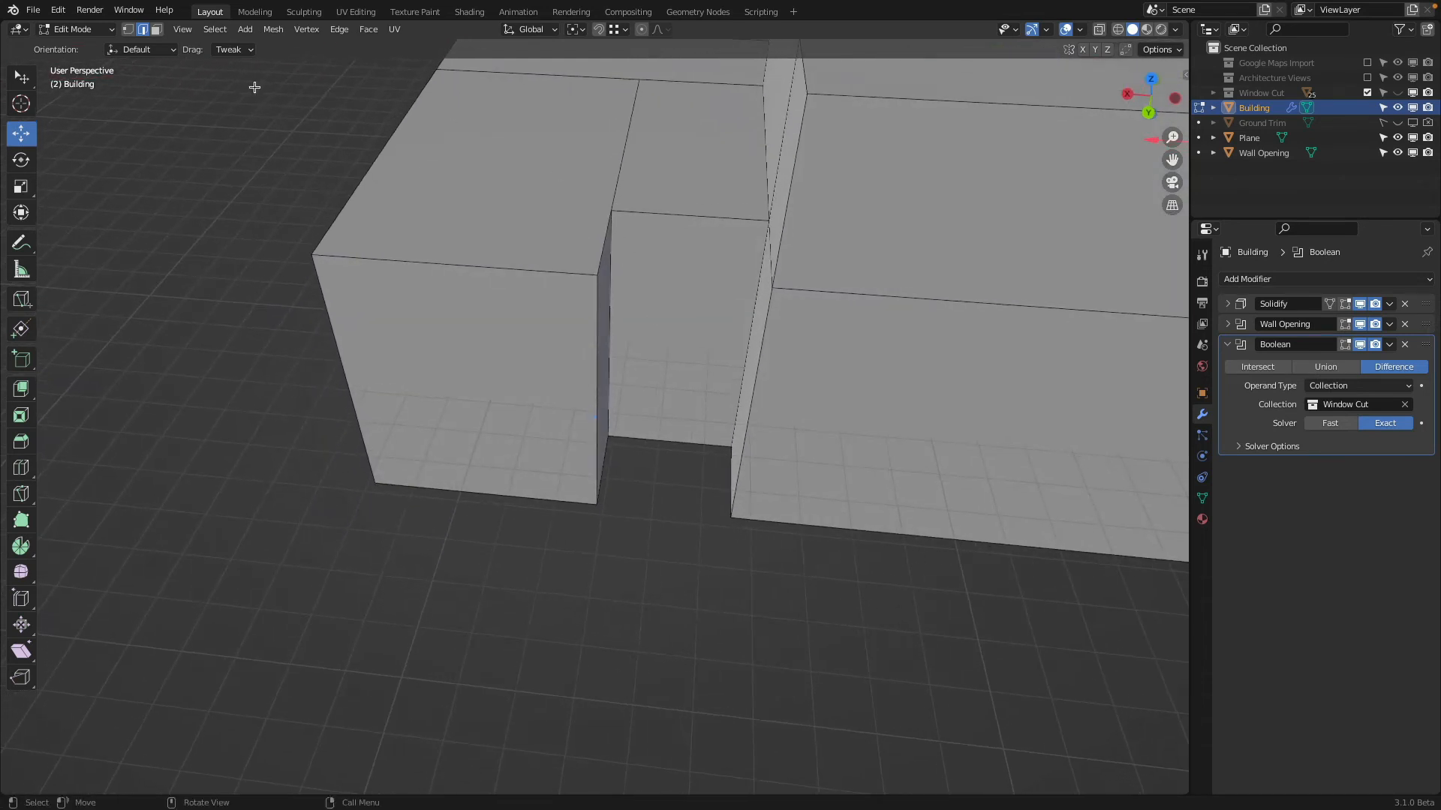
left_click(156, 29)
scroll(709, 347, "up", 5)
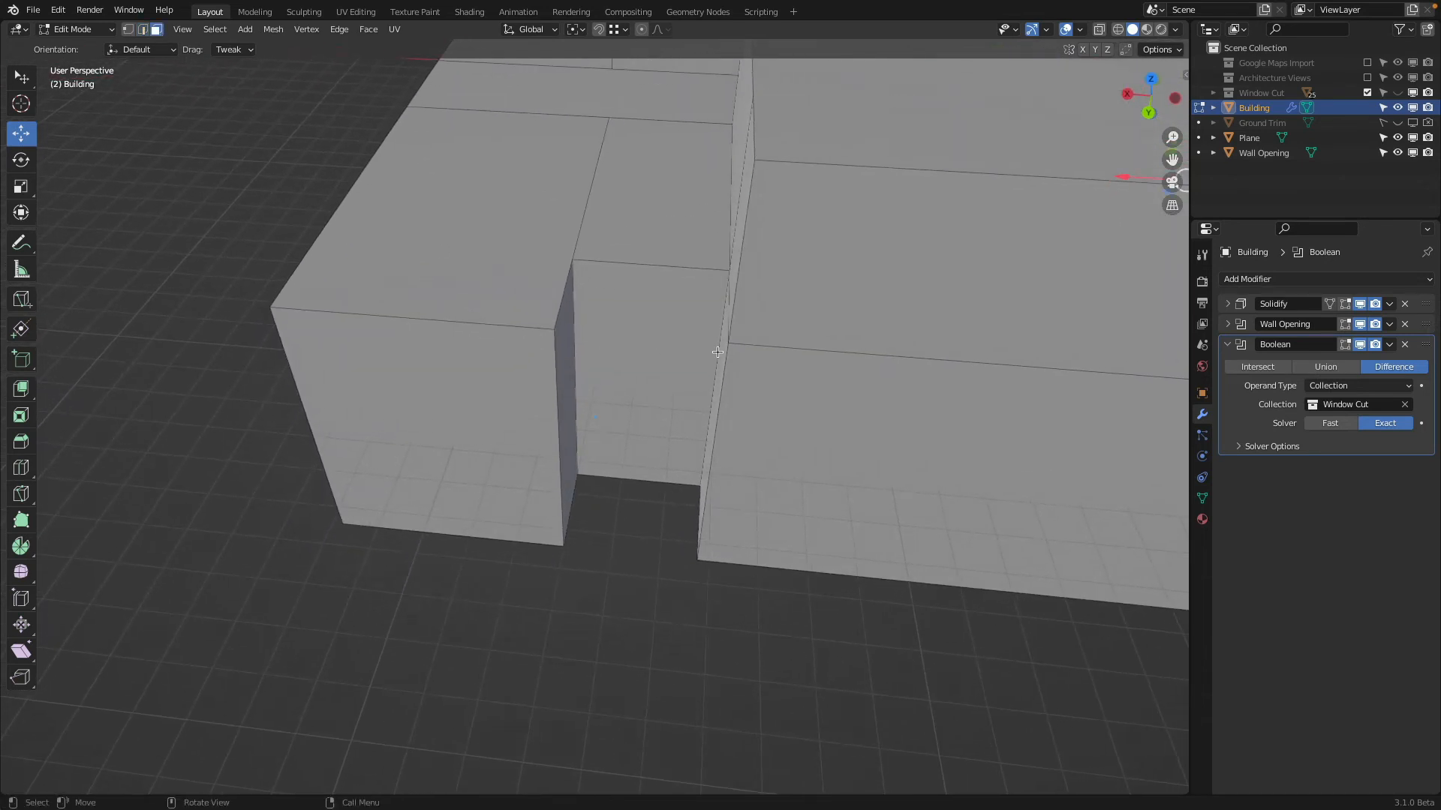
Return to Object Mode and save the current Blender file
key("Tab")
left_click(30, 11)
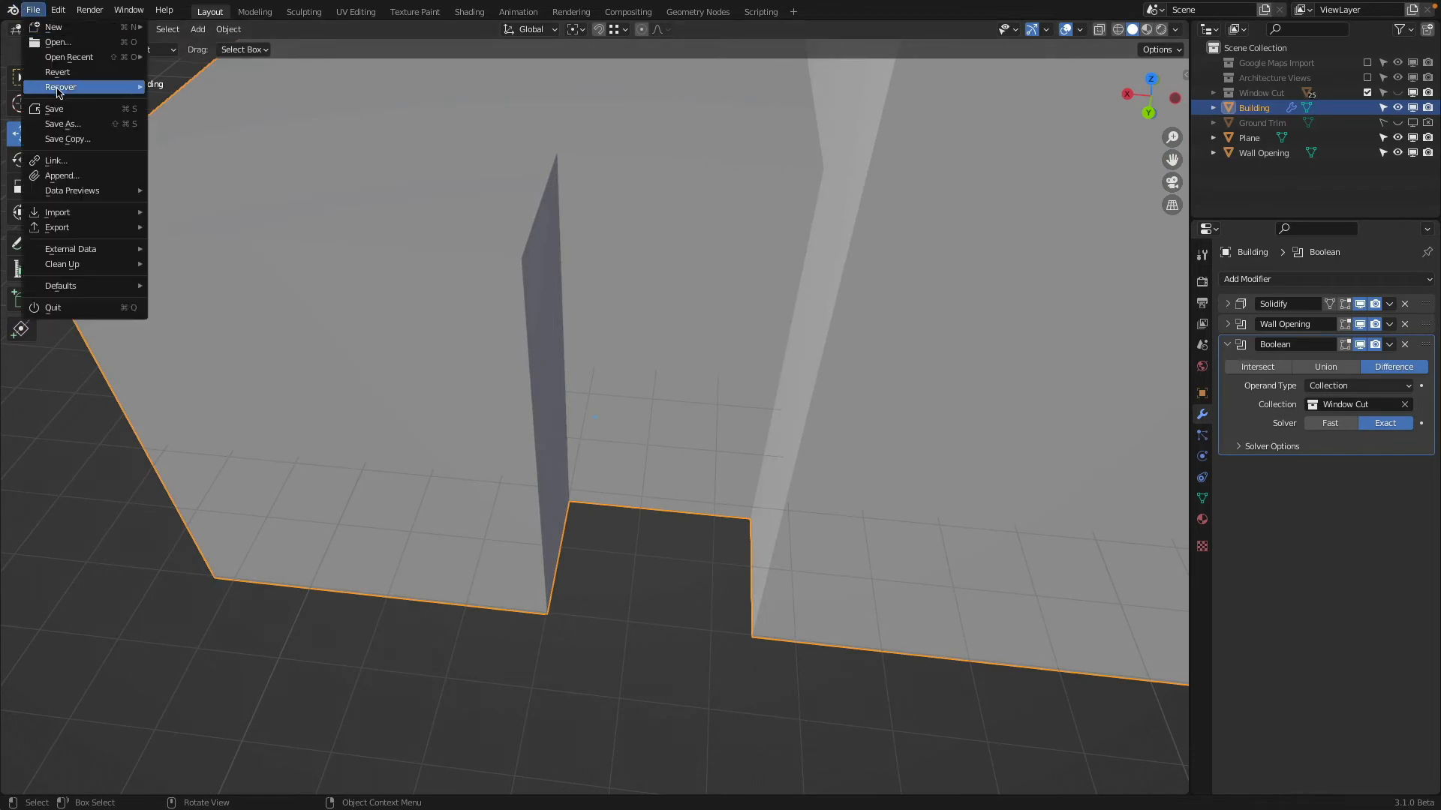
left_click(57, 108)
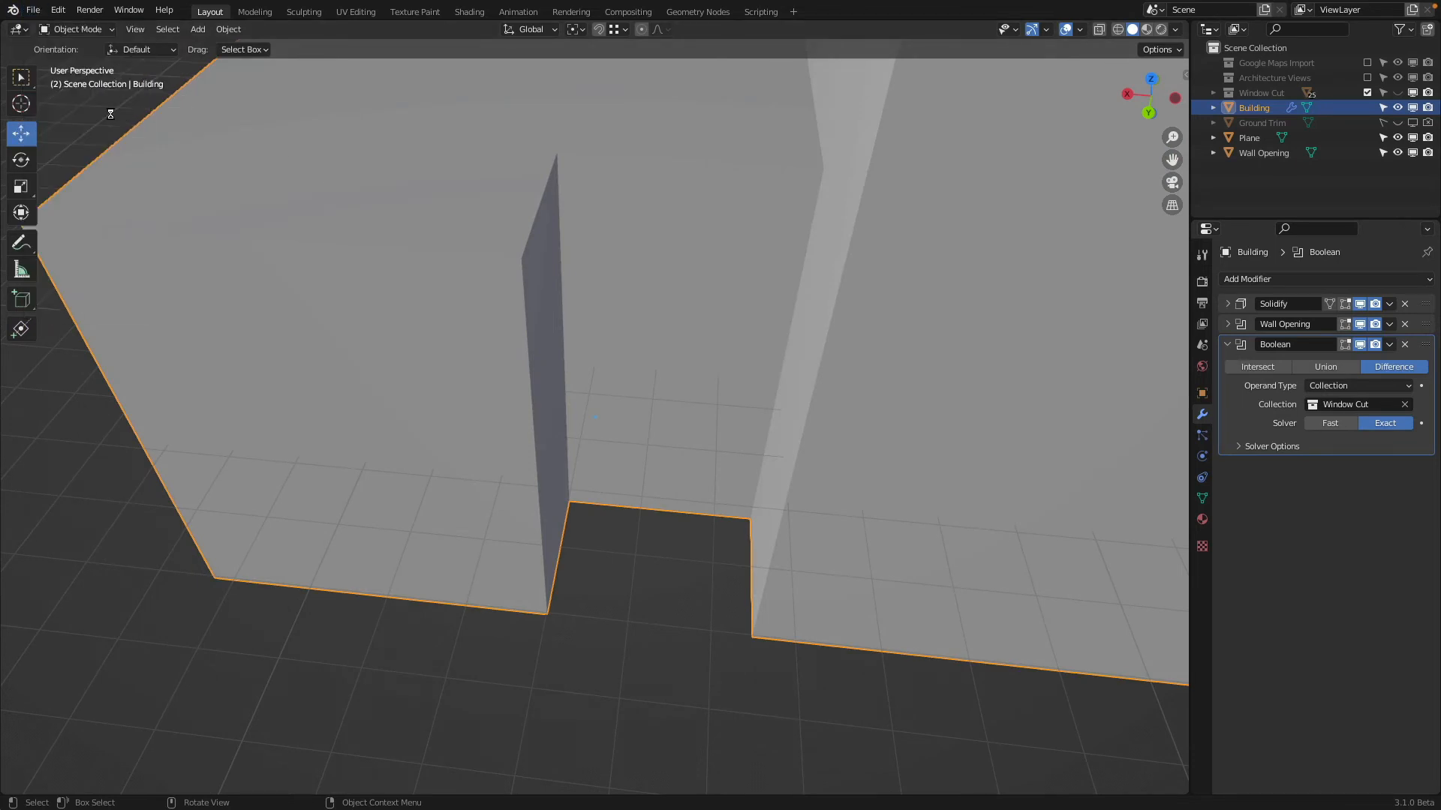
left_click(670, 259)
left_click(654, 257)
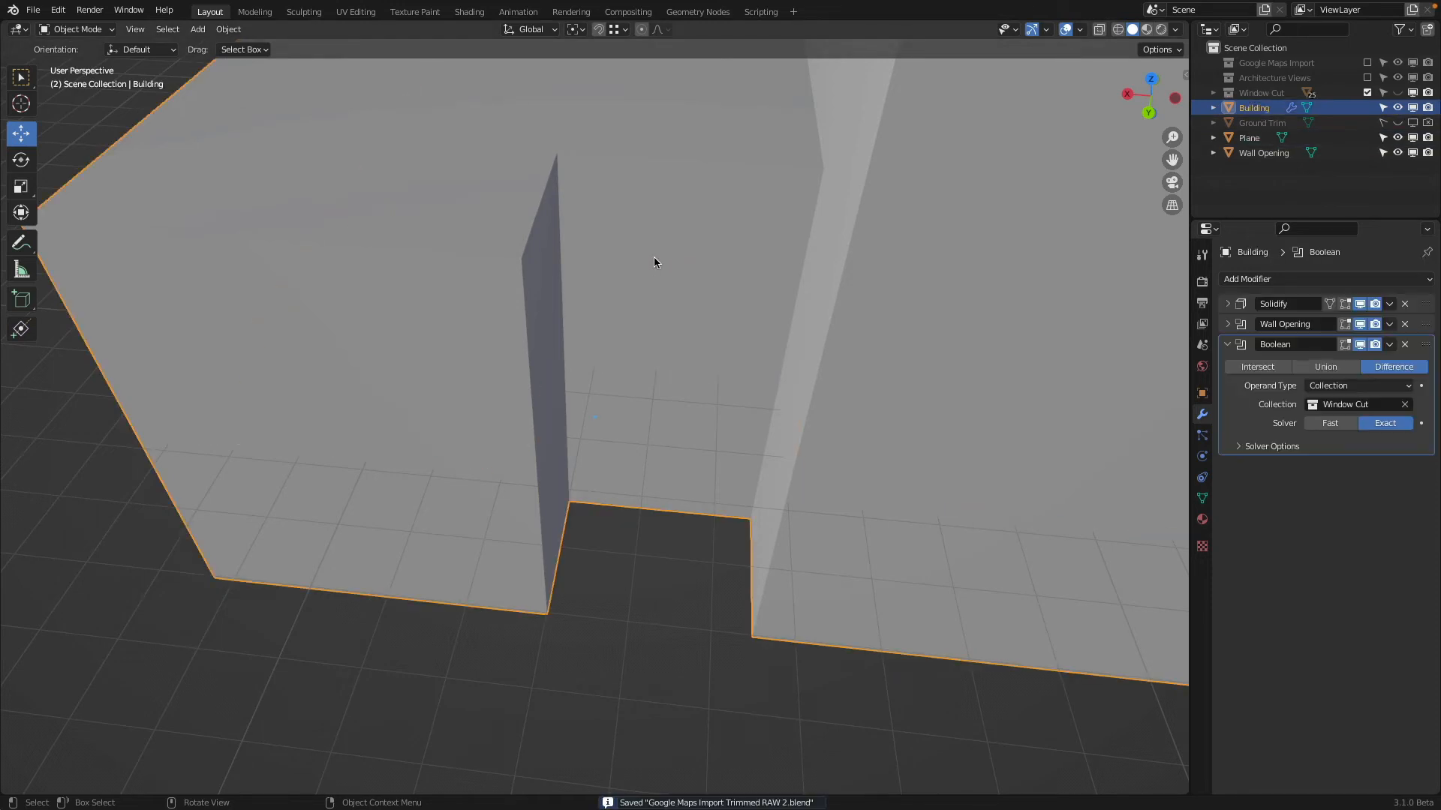
Try a Knife cut across the back wall of the recess between the two projecting bays
key("Tab")
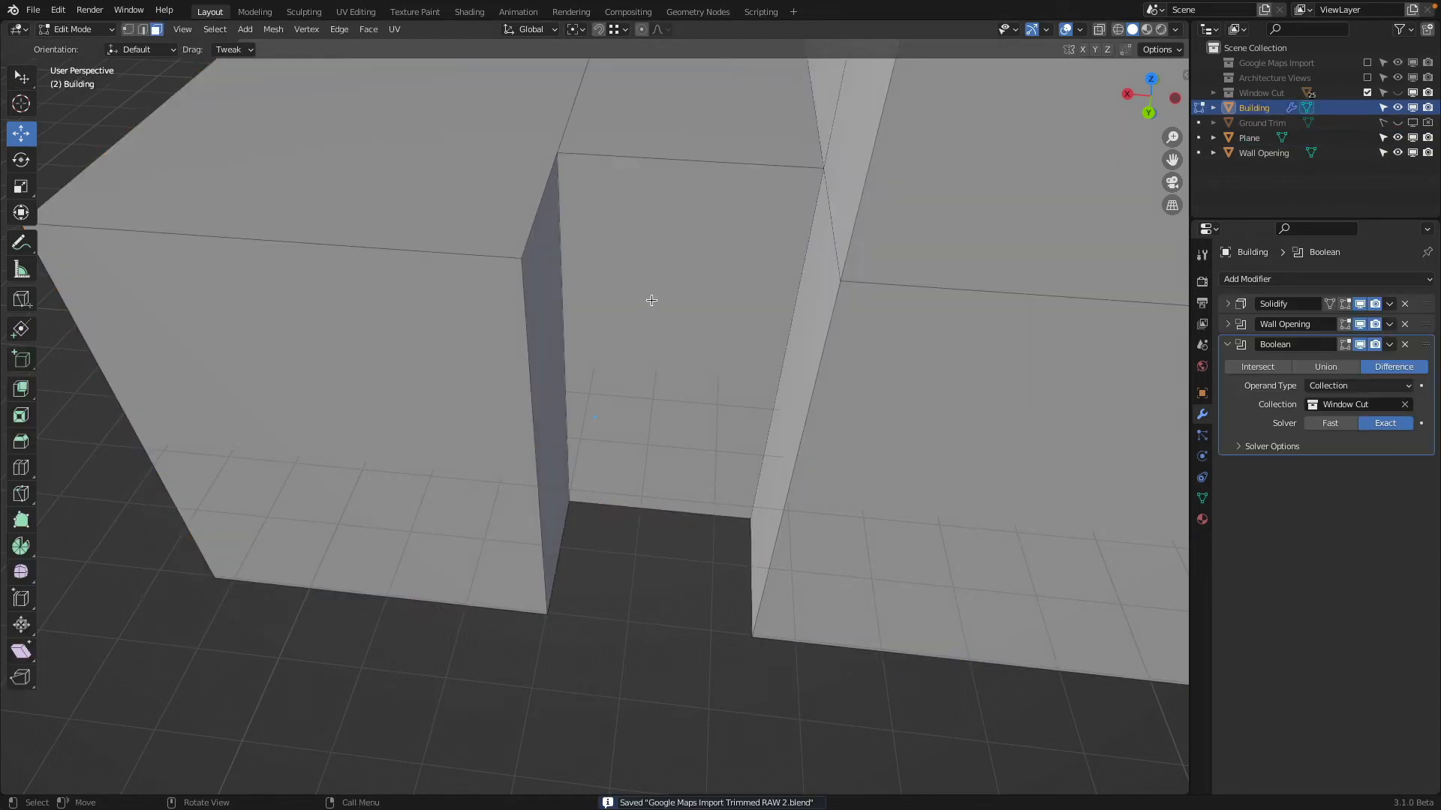
middle_click_drag(590, 255, 737, 295)
key("k")
left_click(629, 296)
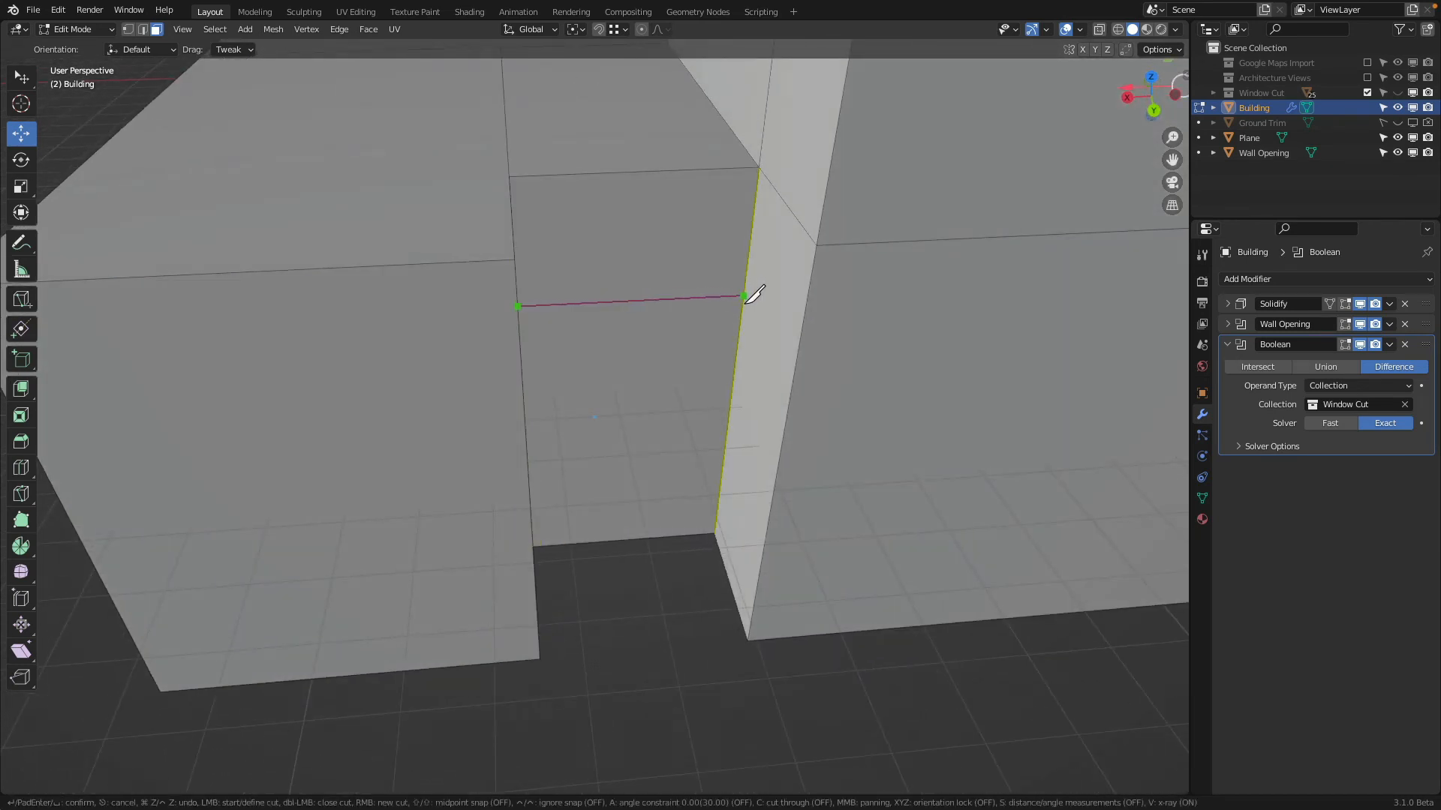
right_click(739, 352)
left_click(738, 344)
middle_click_drag(573, 299, 668, 264)
left_click(591, 299)
key("Return")
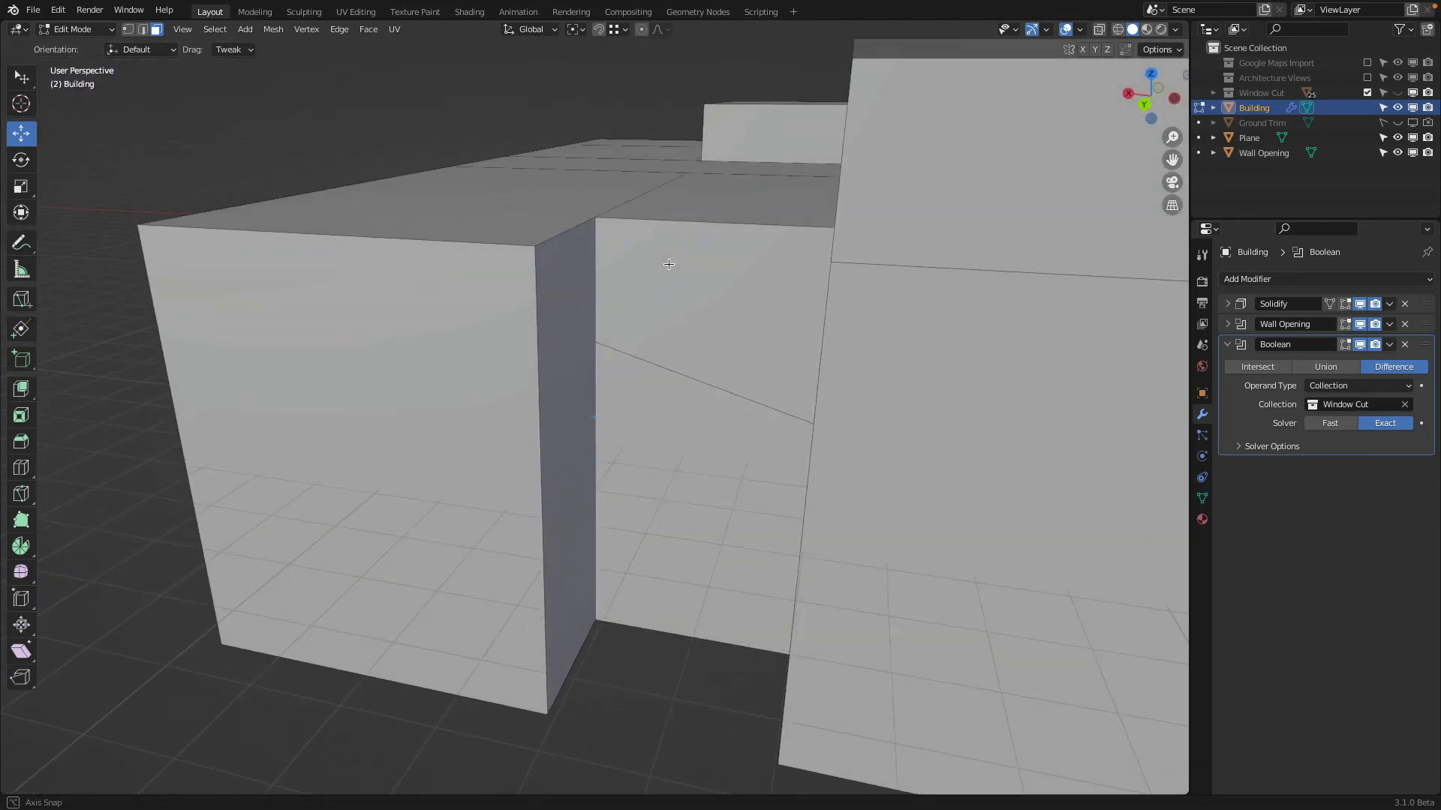
Knife-cut a single line across the recess's back wall from one side edge to the other
middle_click_drag(665, 332, 653, 352)
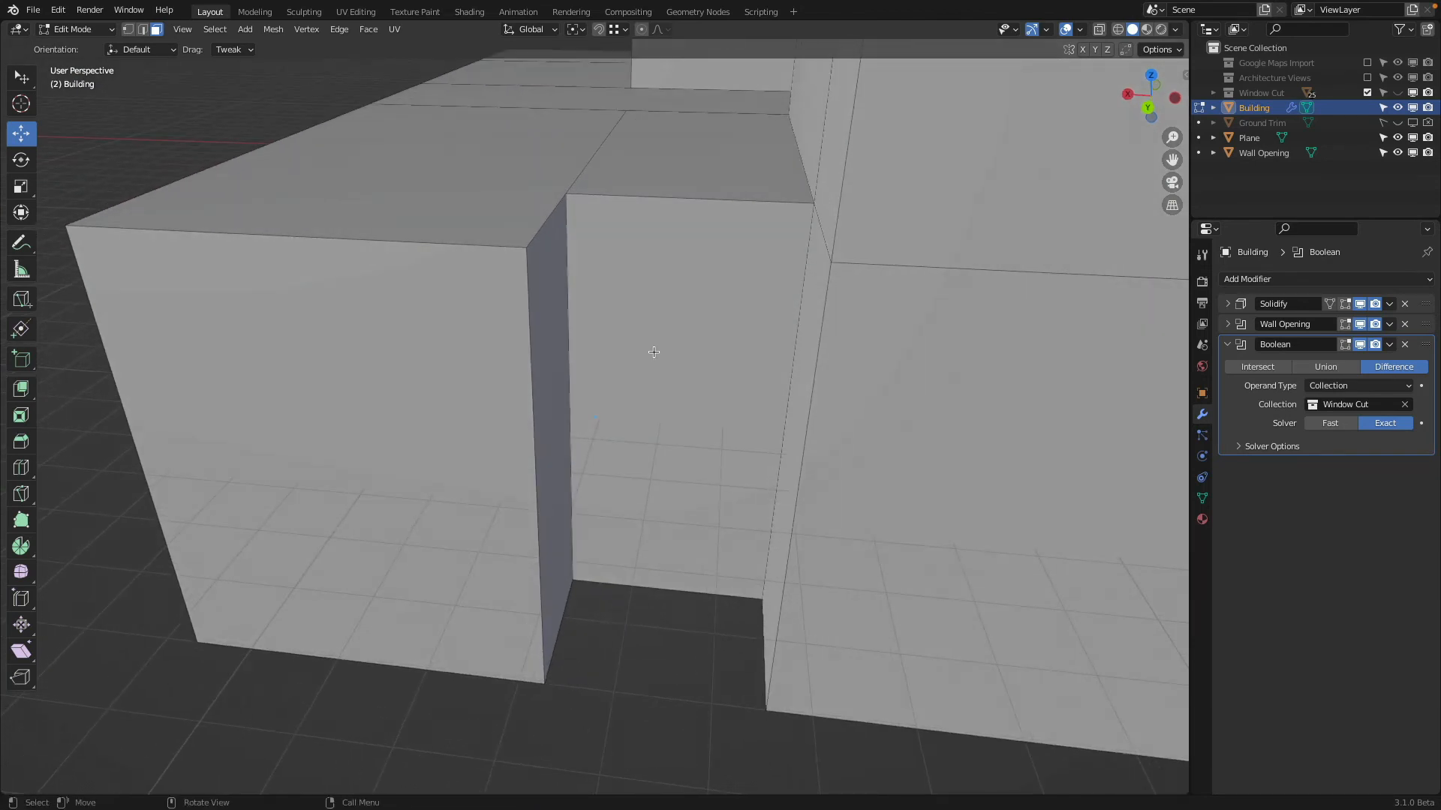
key("k")
left_click(570, 358)
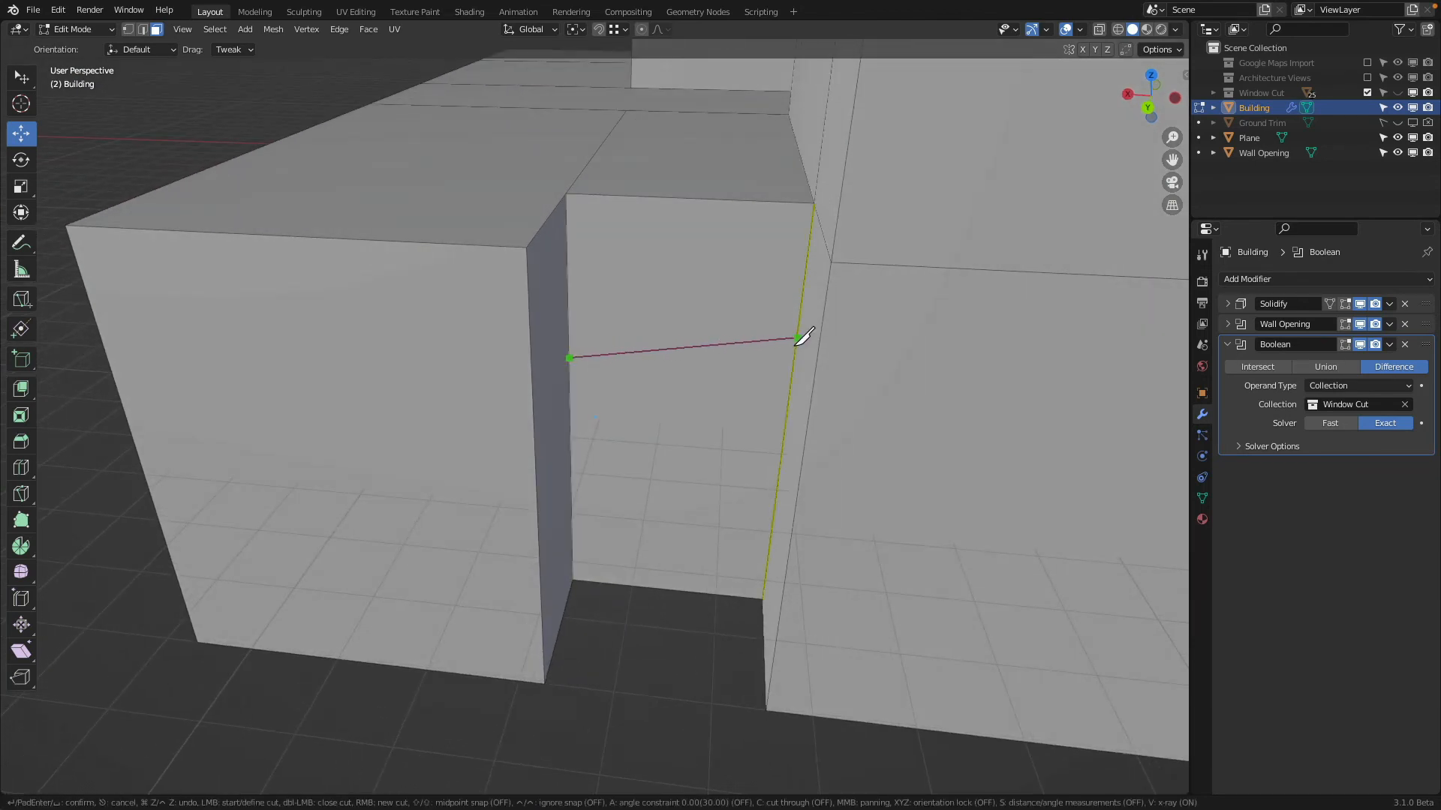
left_click(797, 339)
key("Return")
Level the new cut edge on the recess's back wall by scaling it to 0 along Z
key("2")
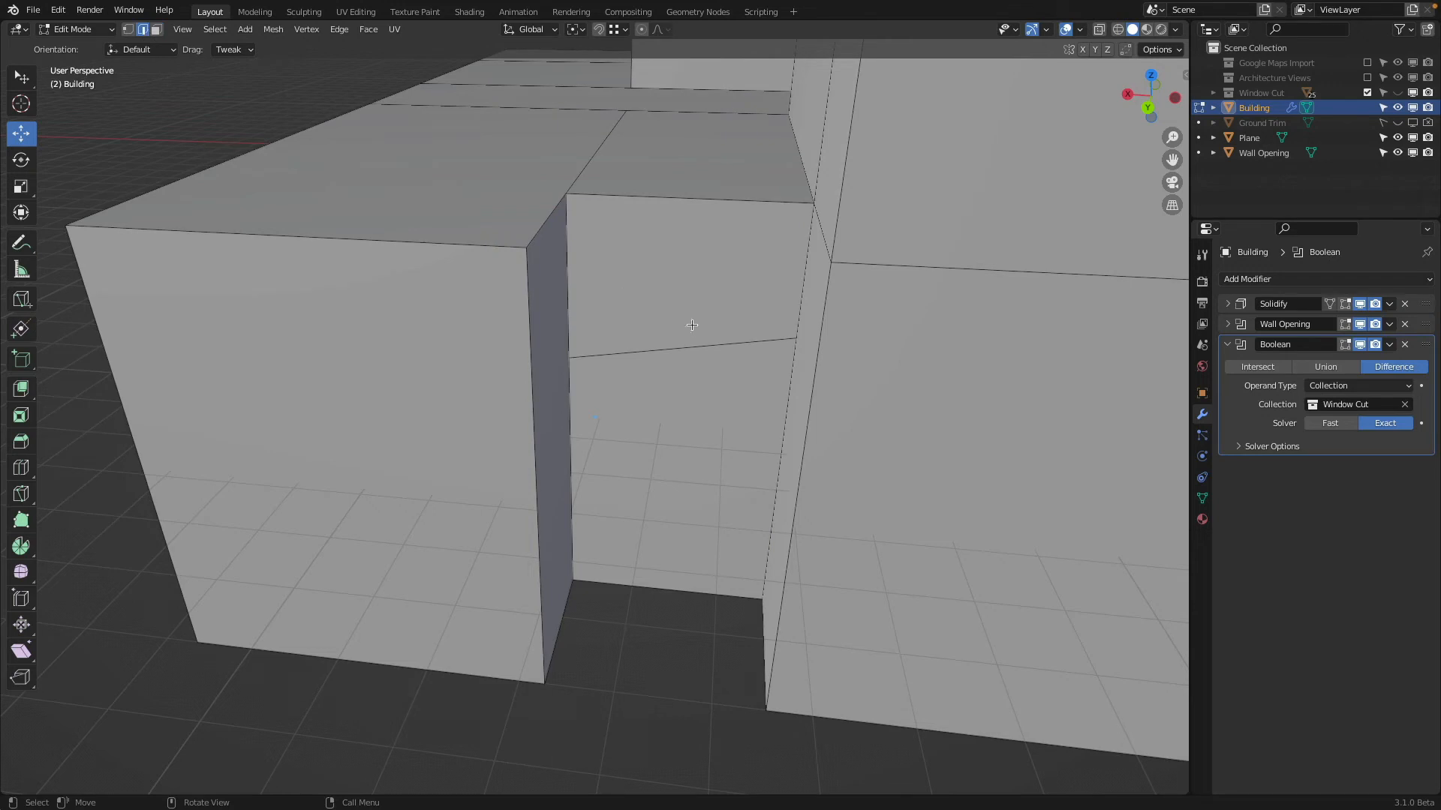
left_click(691, 343)
key("s")
key("z")
key("0")
key("Return")
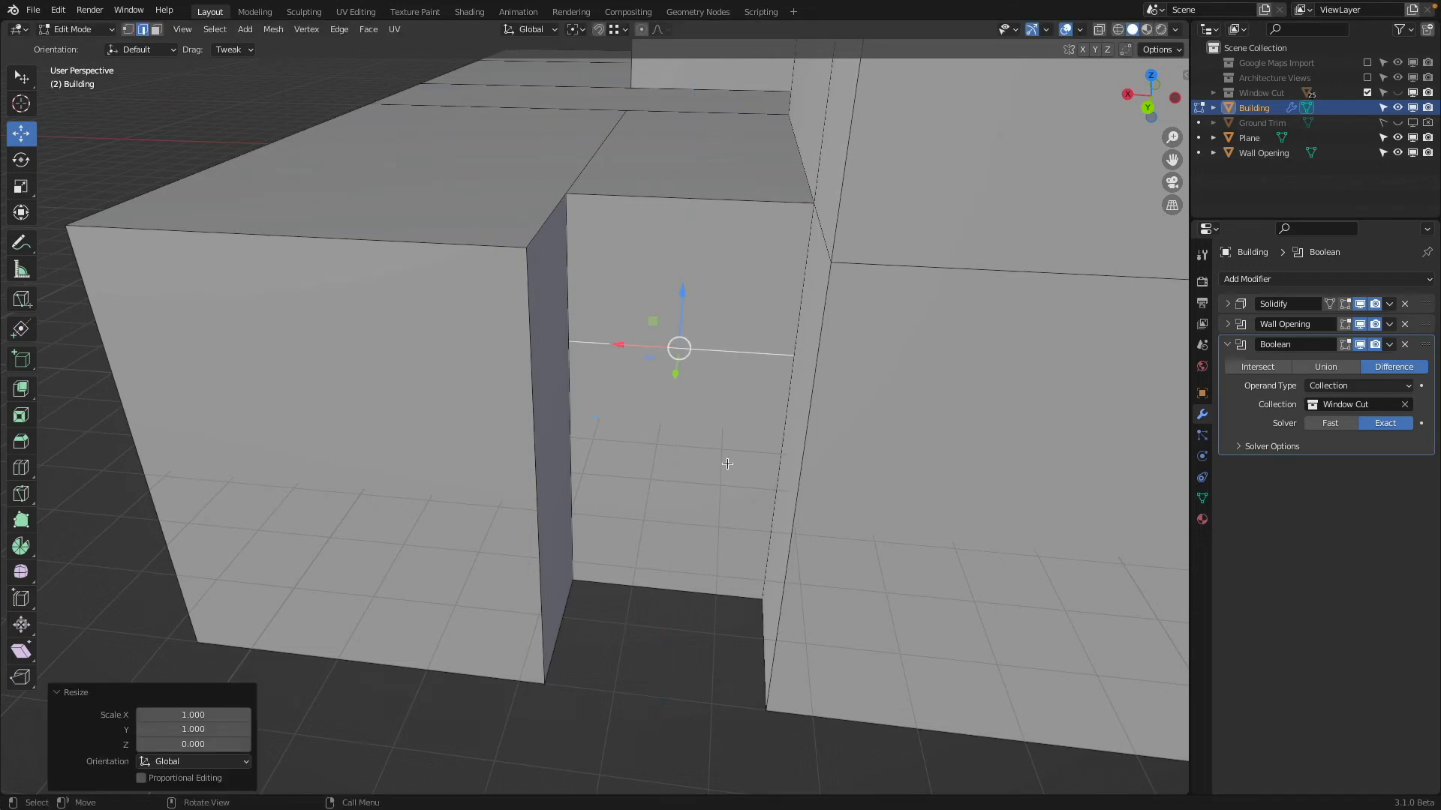
Try opening the recess's back wall below the cut by deleting its bottom edge, and check the gap in Object Mode
key("x")
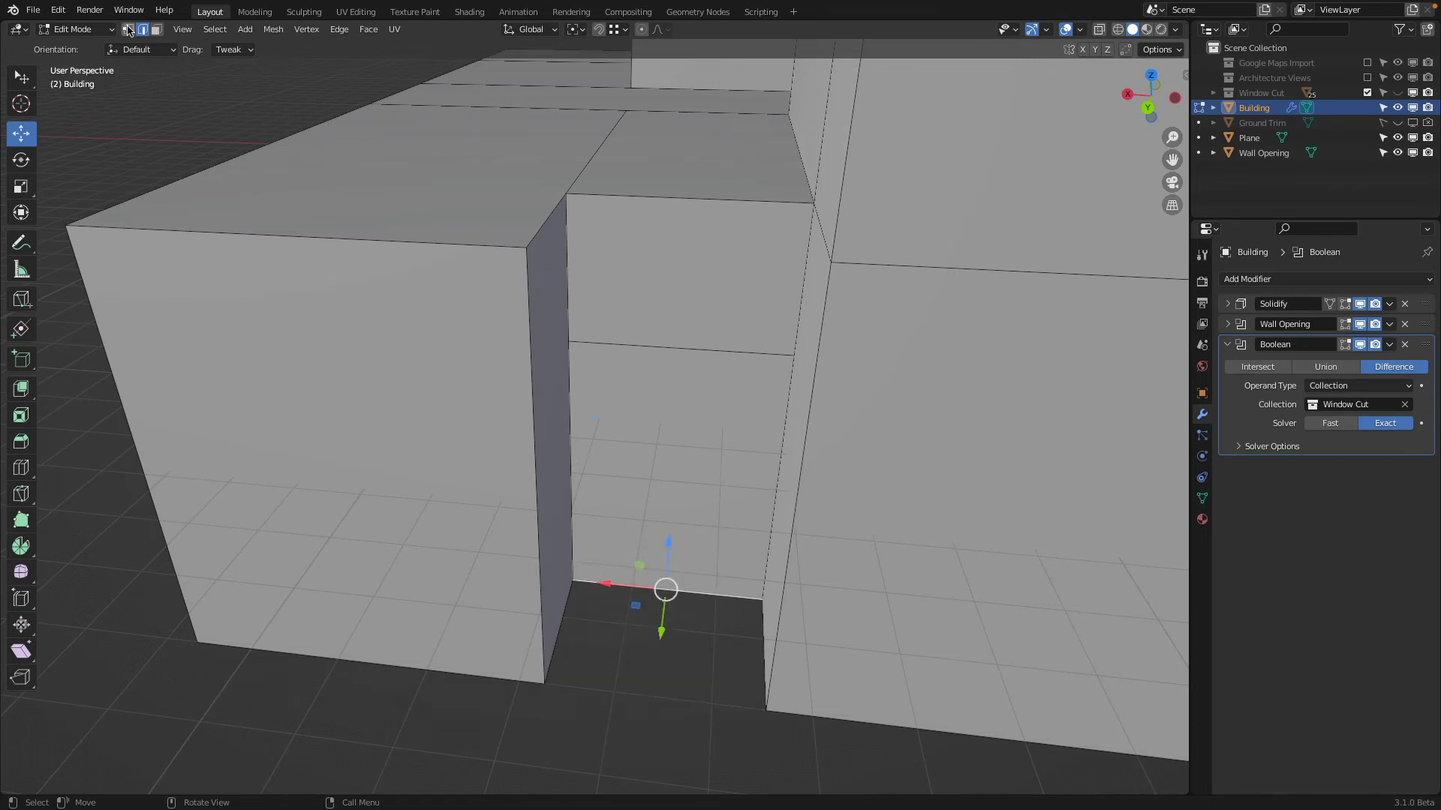
middle_click_drag(666, 443, 759, 172)
key("x")
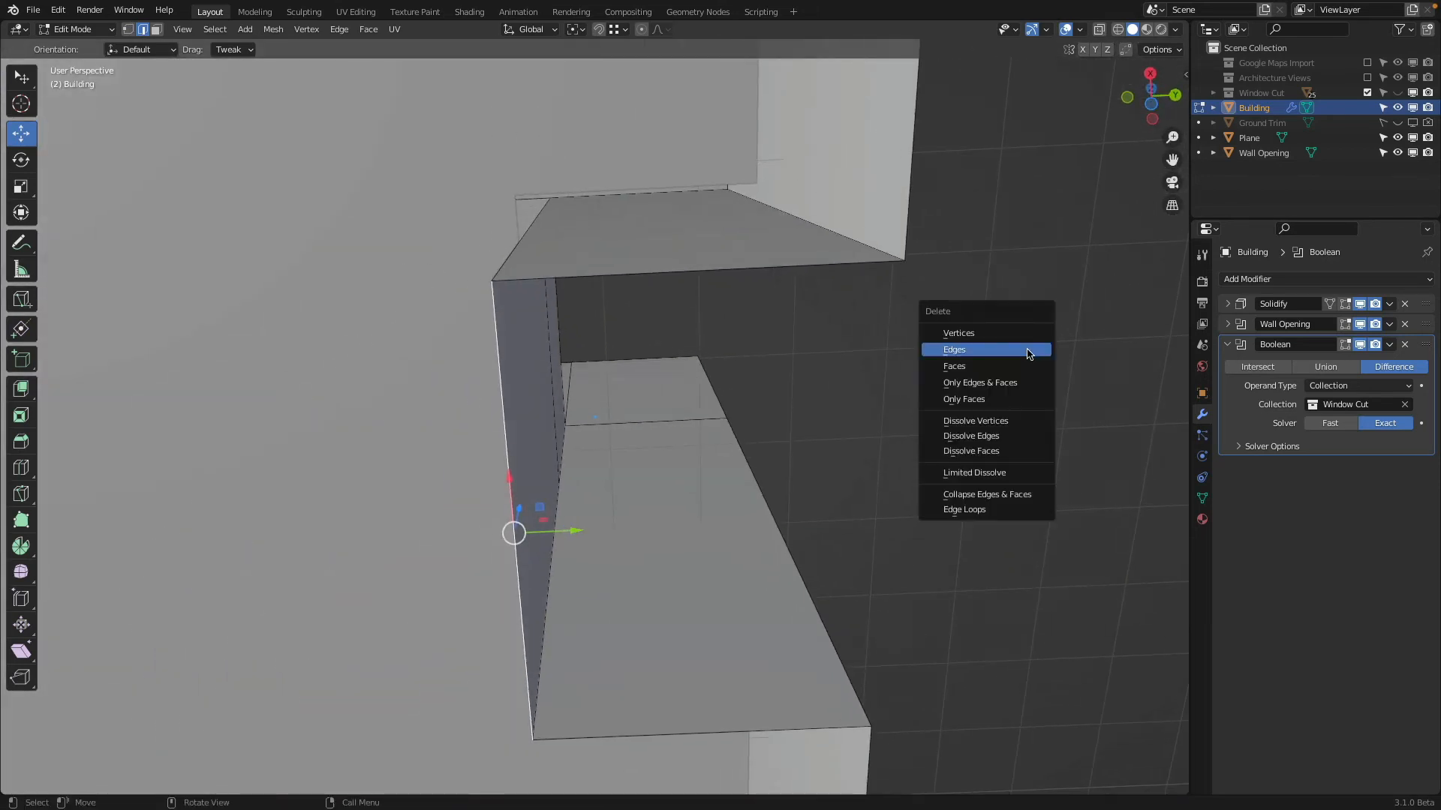
left_click(1026, 350)
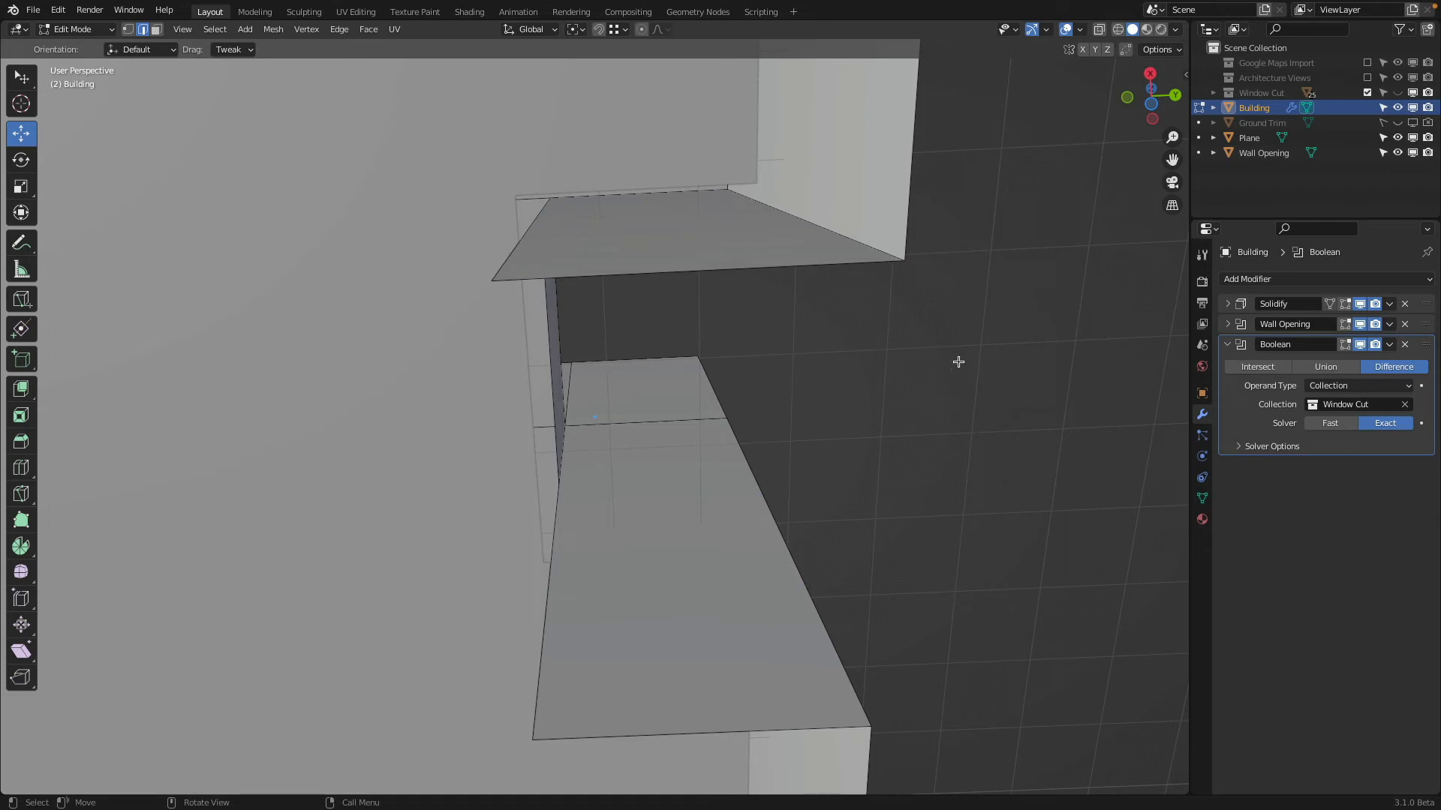
key("Tab")
middle_click_drag(900, 363, 686, 407)
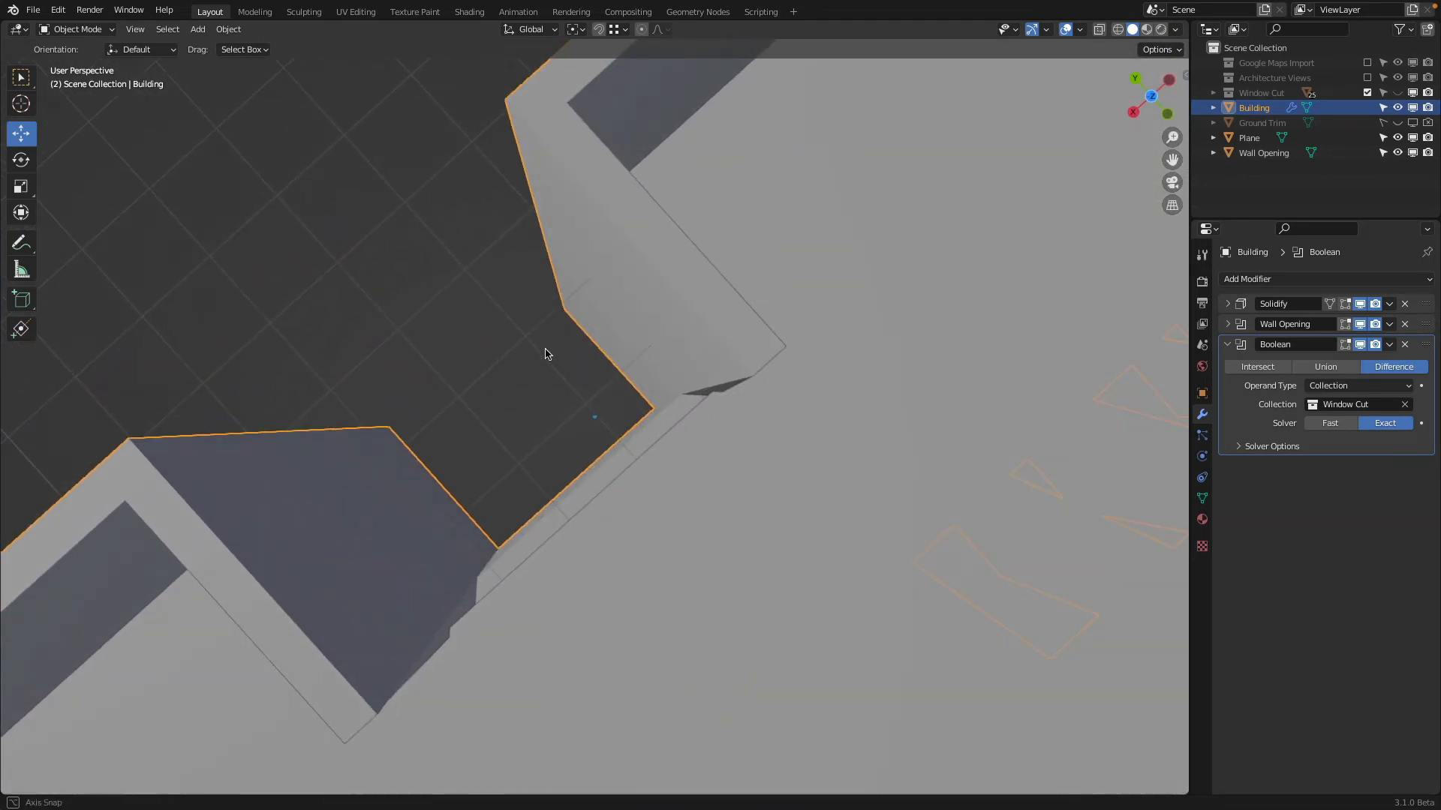
middle_click_drag(547, 353, 474, 556)
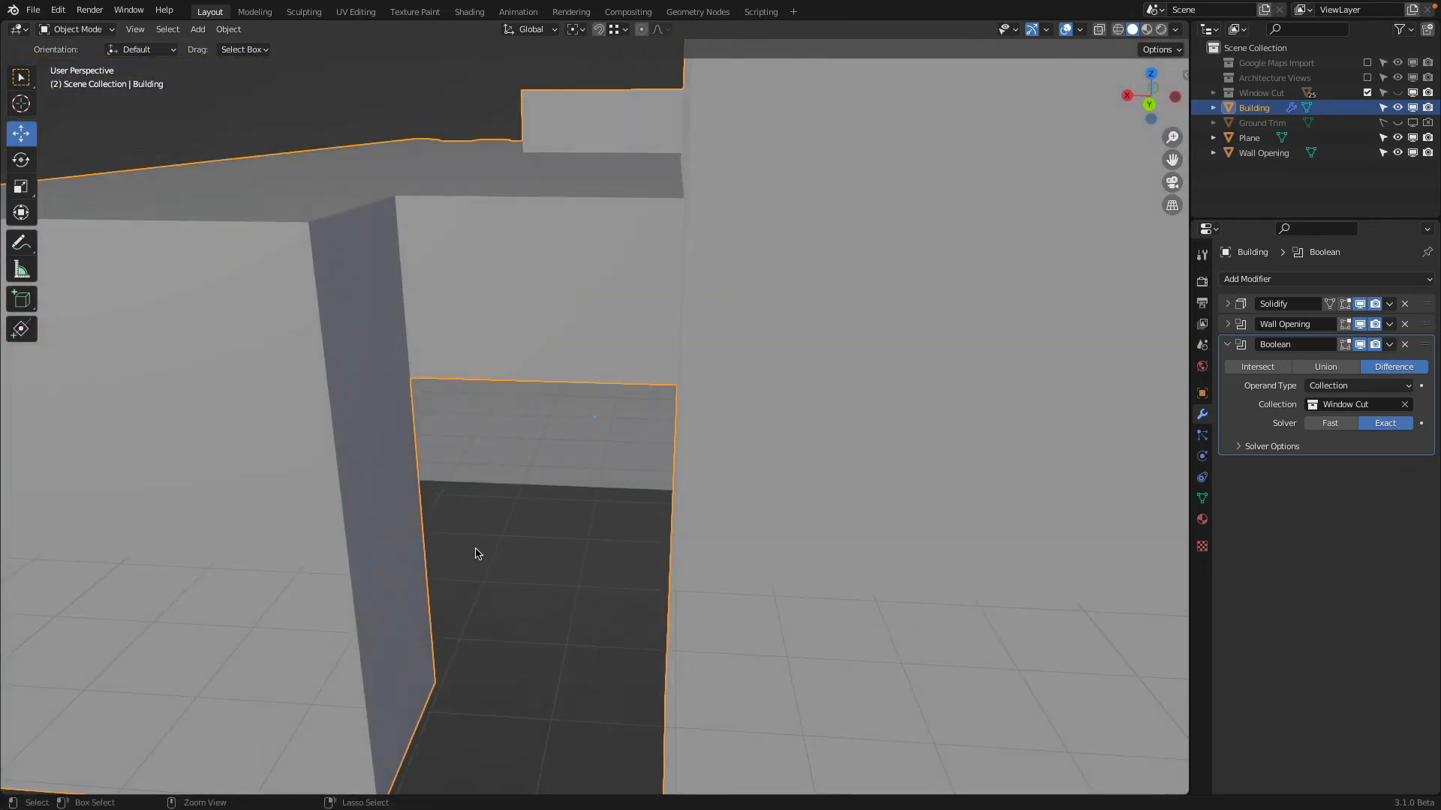
Inset the back wall face below the cut line by about 0.24 m in Edit Mode
key("Tab")
scroll(502, 566, "down", 3)
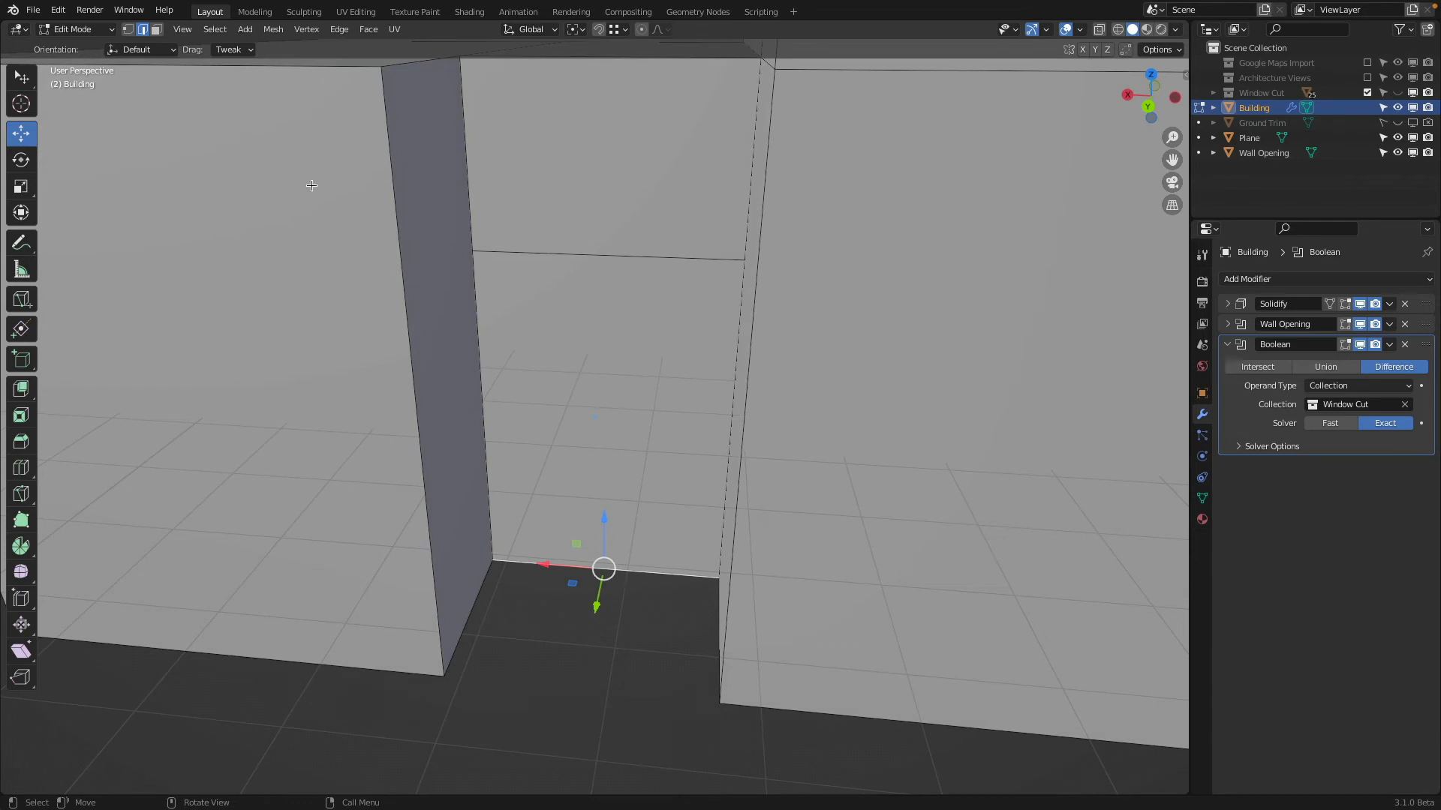
left_click(156, 29)
left_click(563, 322)
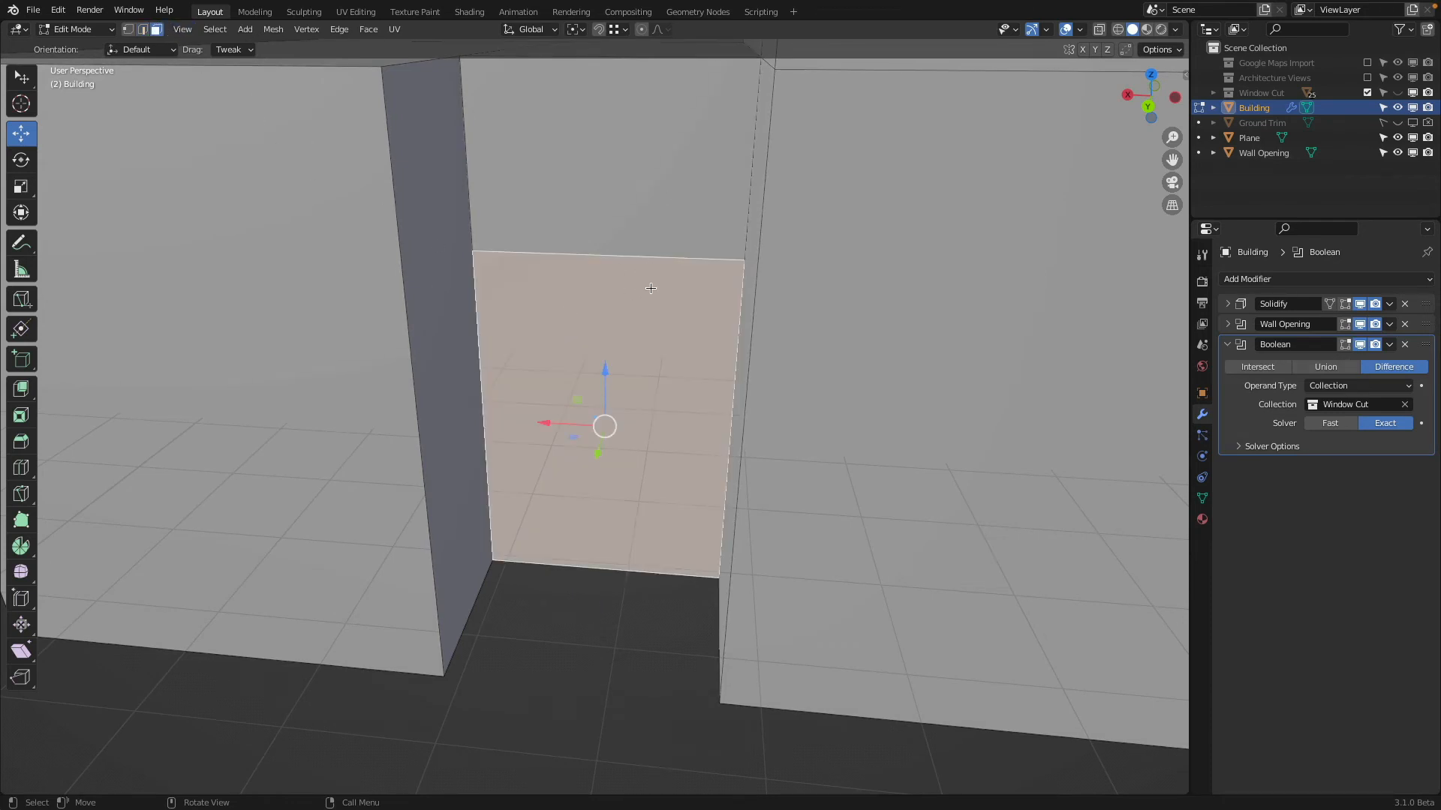
key("i")
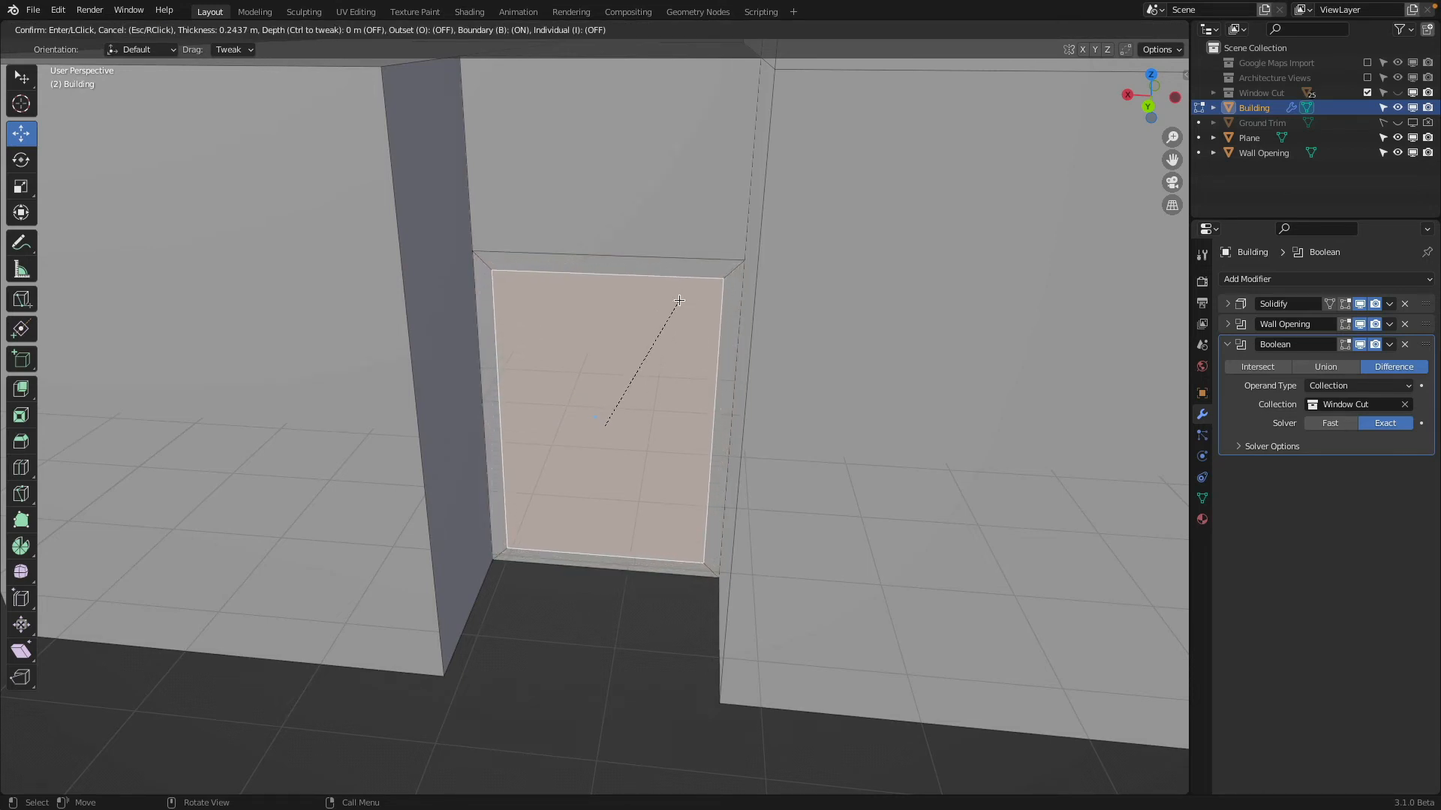
left_click(598, 272)
Move the inset's top edge and the cut edge above it 2.3086 m up along Z, snapping to the recess's roof line
left_click(143, 29)
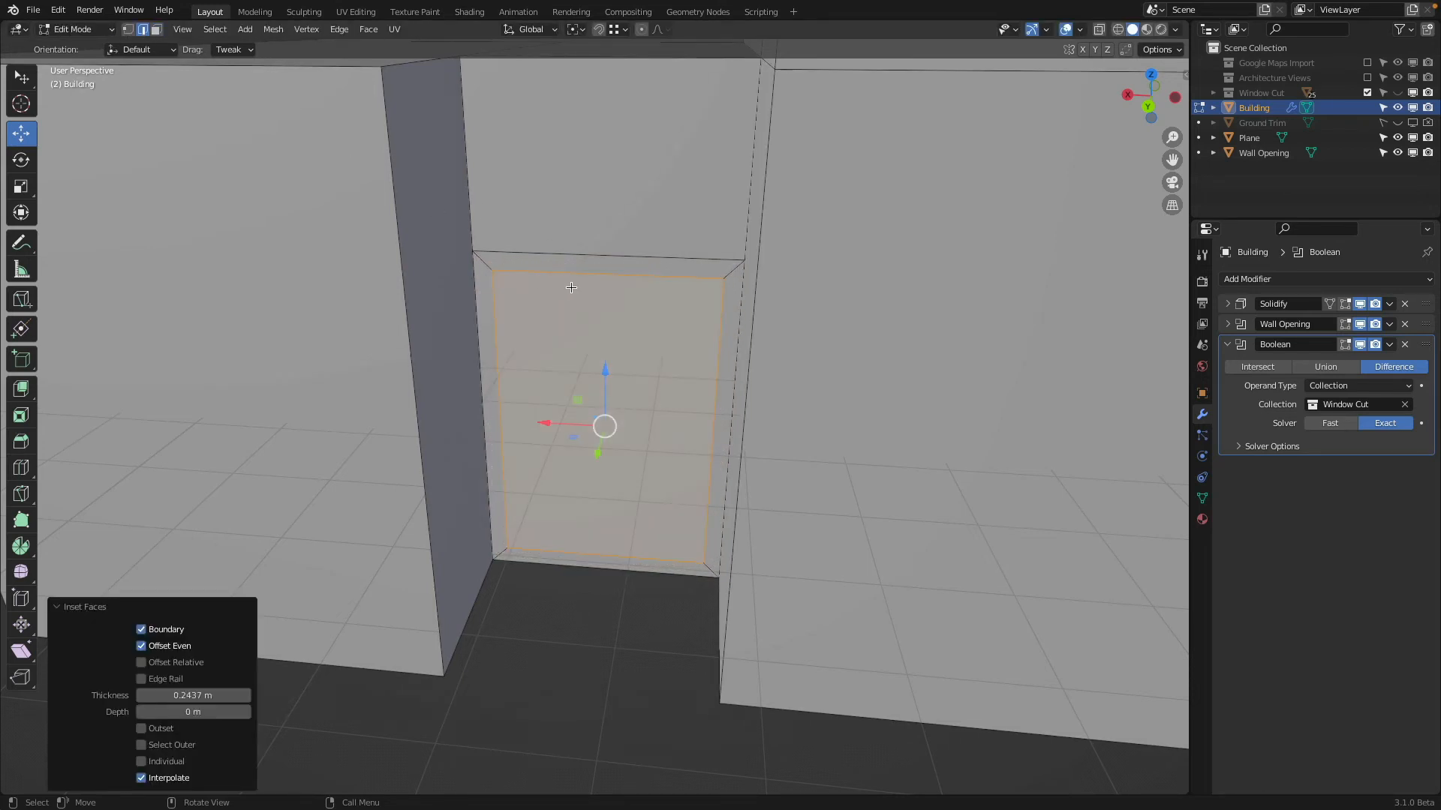
left_click(605, 273)
left_click(604, 256, "shift")
middle_click_drag(601, 218, 589, 263)
key("g")
key("z")
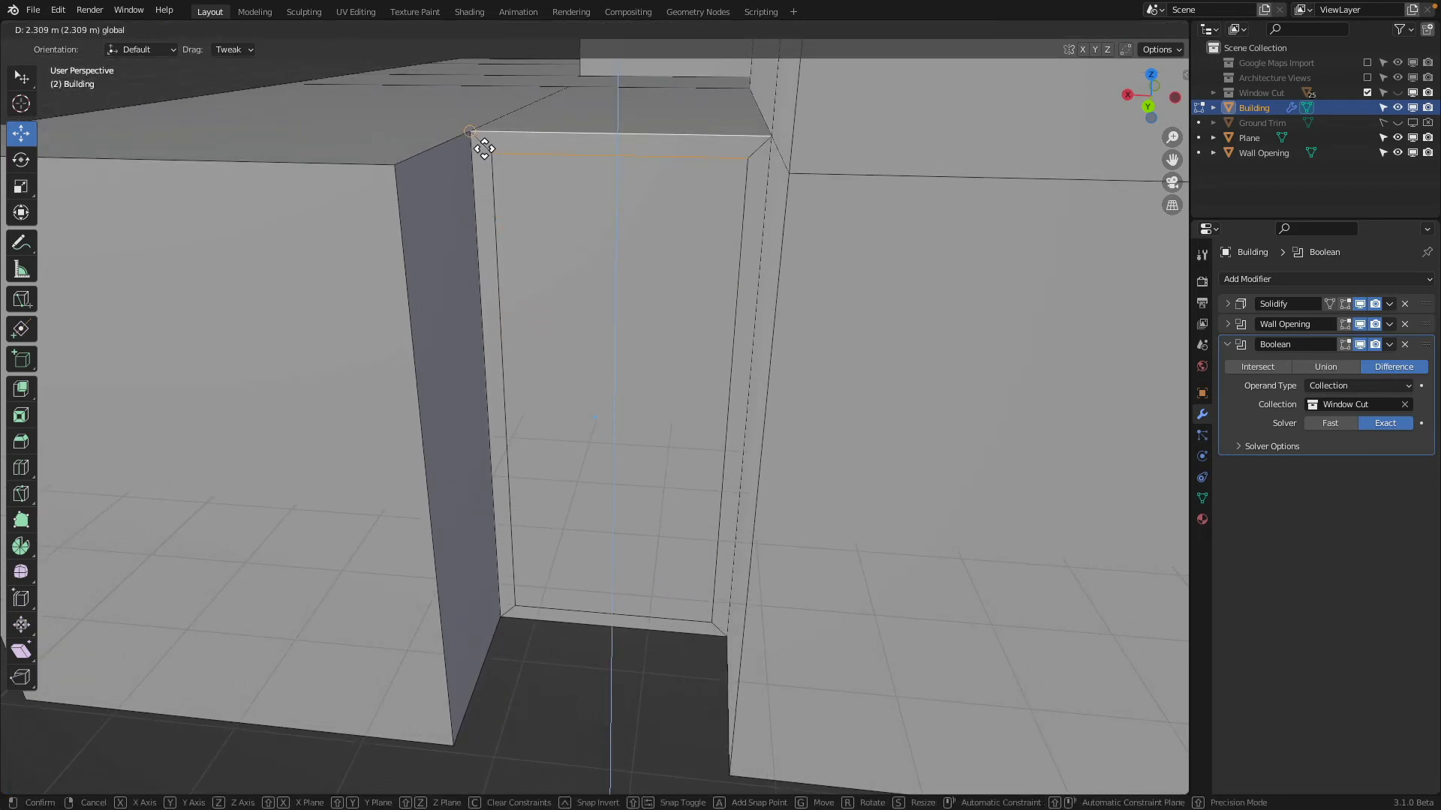
left_click(536, 143)
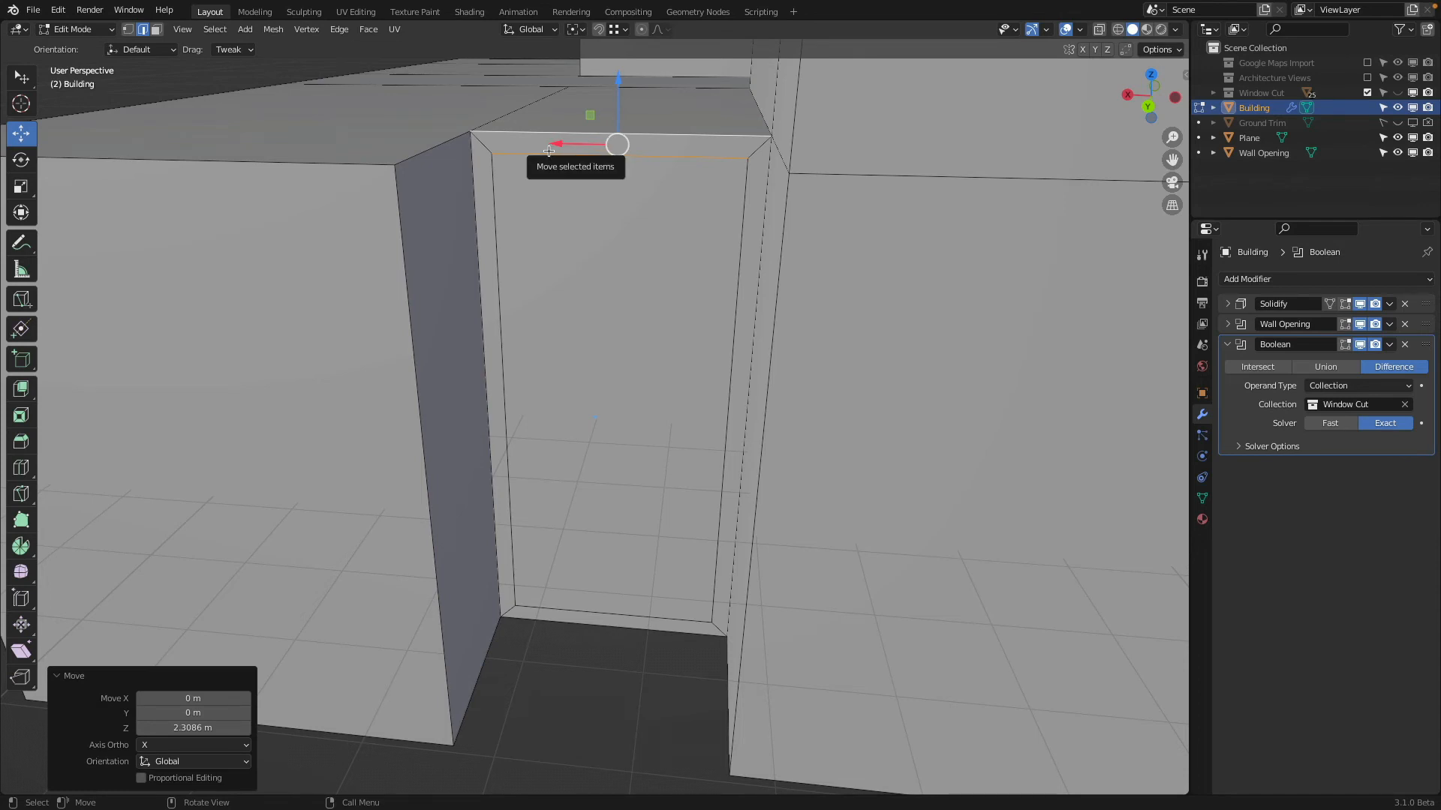
Move the inset's top edge and the cut edge -0.4 m along Z, below the roof line
key("g")
key("z")
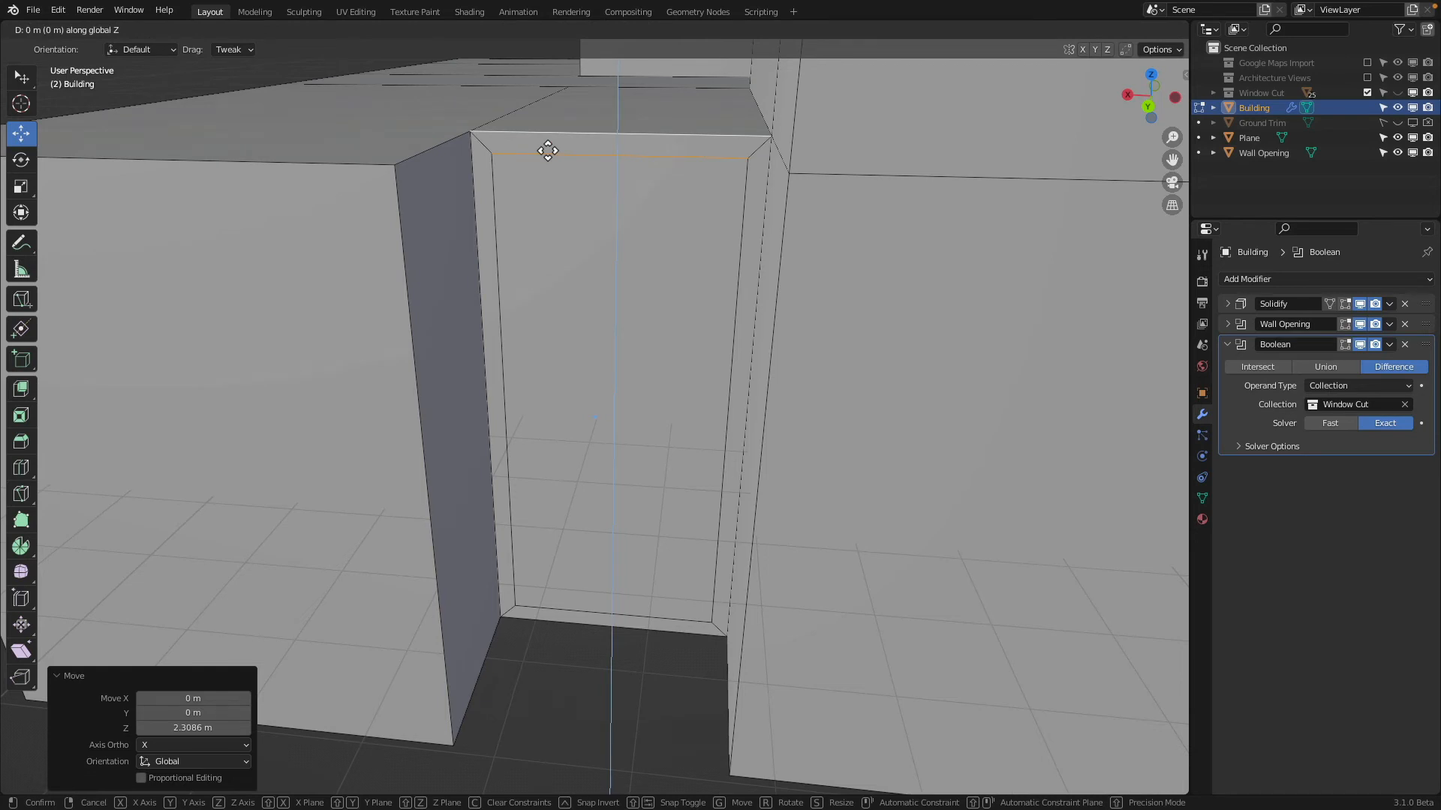
type(".")
key("Escape")
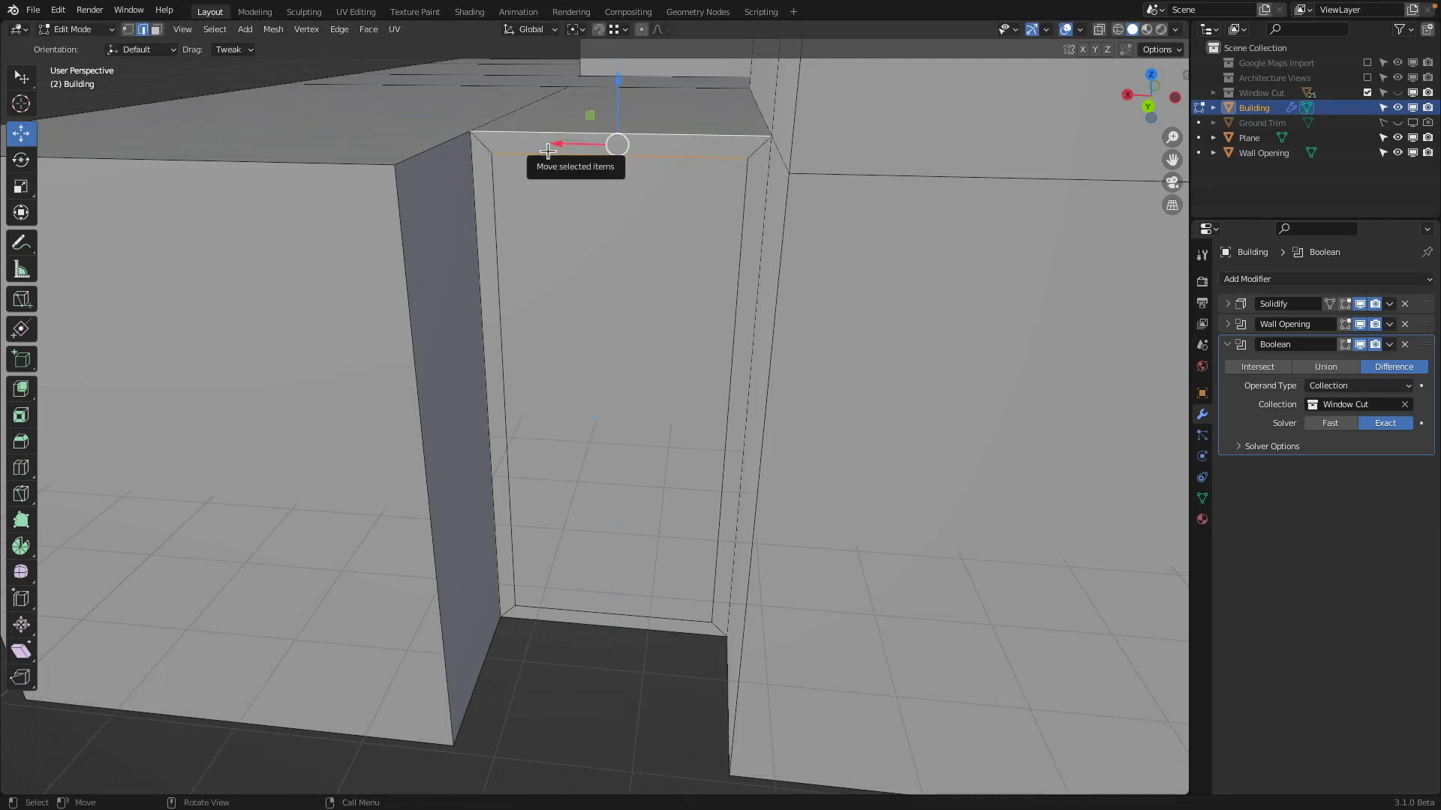
type("gz-0.4")
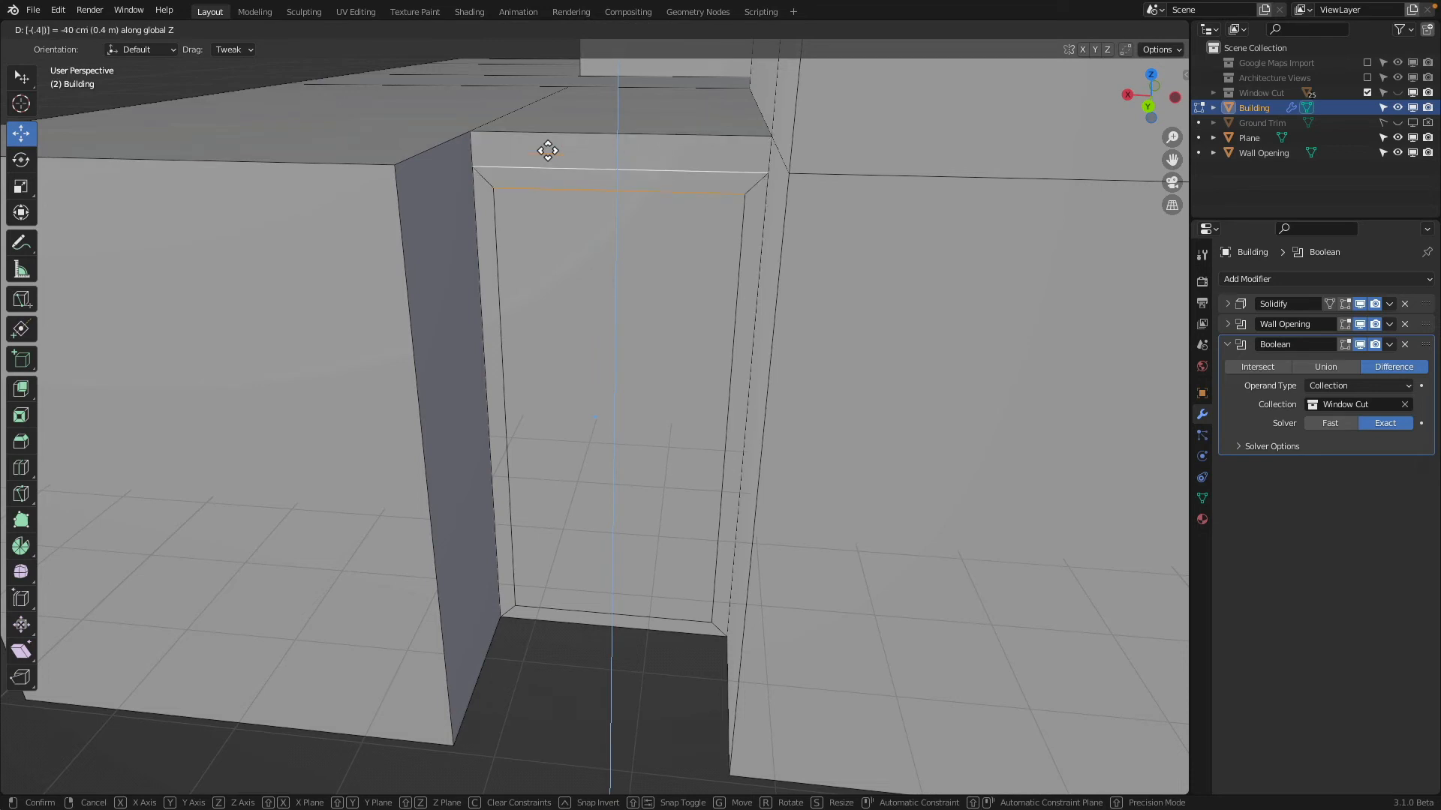
key("Return")
Raise the inset's bottom edge 2.1266 m along Z to form the window sill
left_click(578, 613)
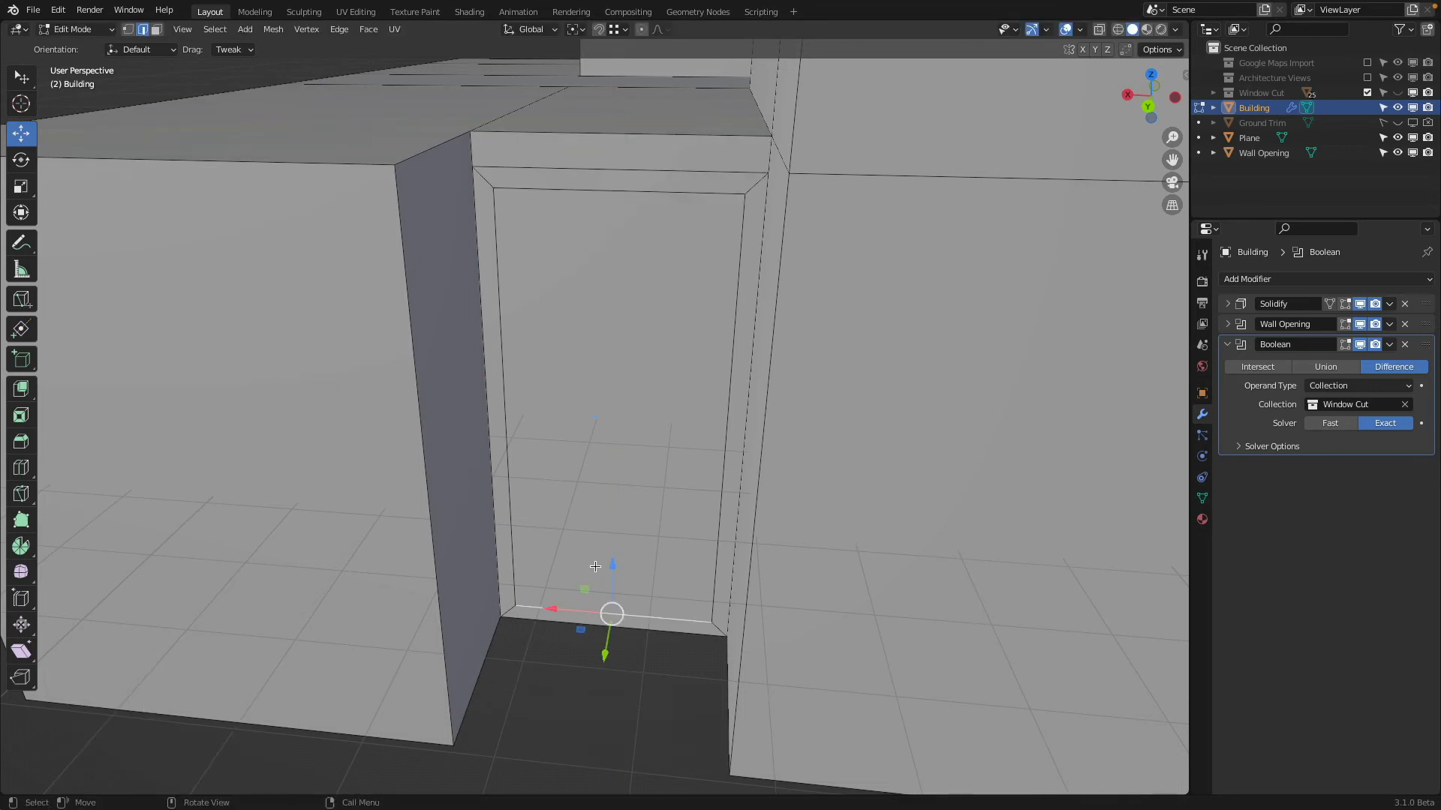
key("g")
key("z")
left_click(630, 447)
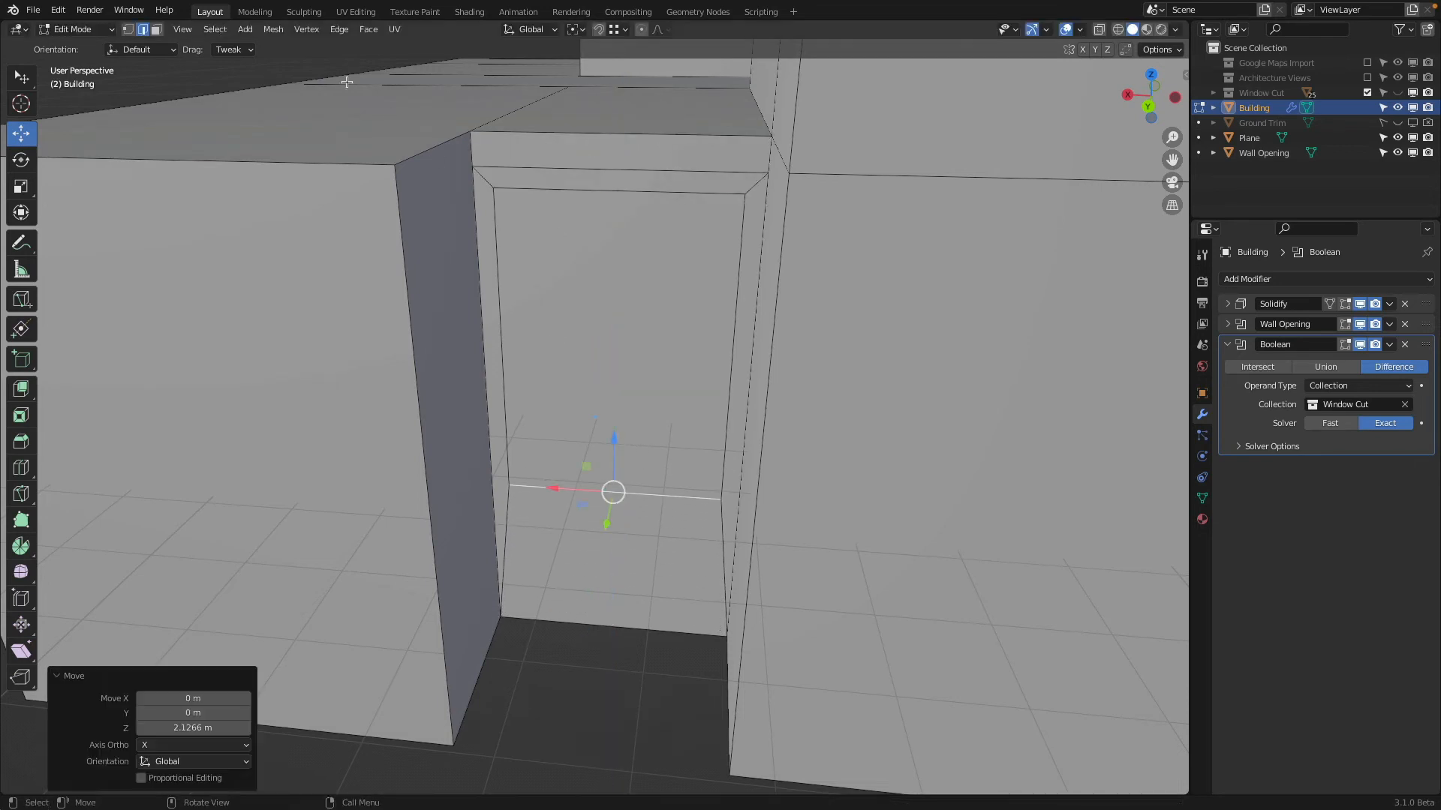
Delete the inset's inner face to open the window in the recess wall, and return to Object Mode
left_click(156, 28)
left_click(549, 258)
key("x")
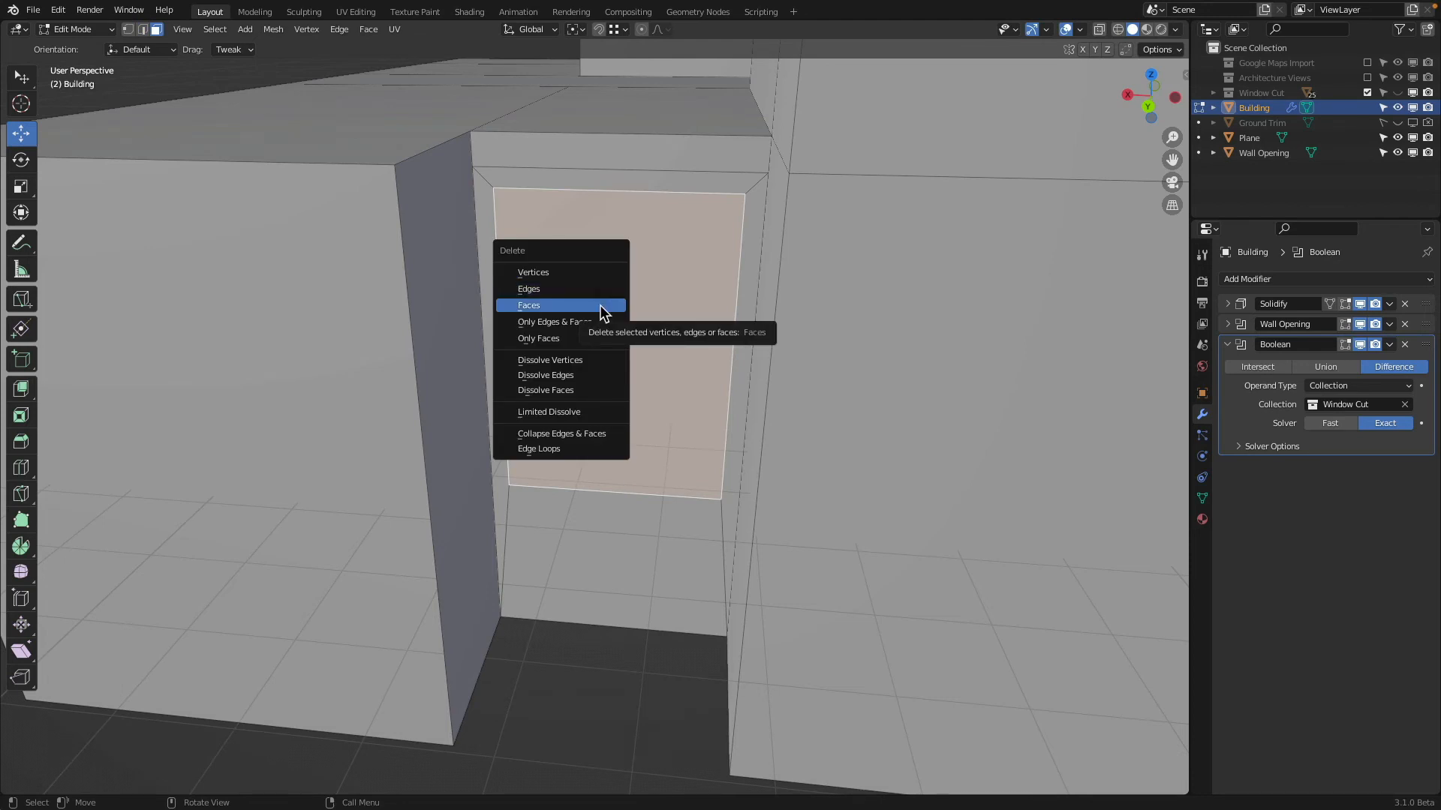
left_click(601, 305)
middle_click_drag(575, 308, 846, 155)
key("Tab")
Raise the bottom edge of the recess wall's window opening 0.85409 m along Z in the building mesh
middle_click_drag(713, 430, 771, 510)
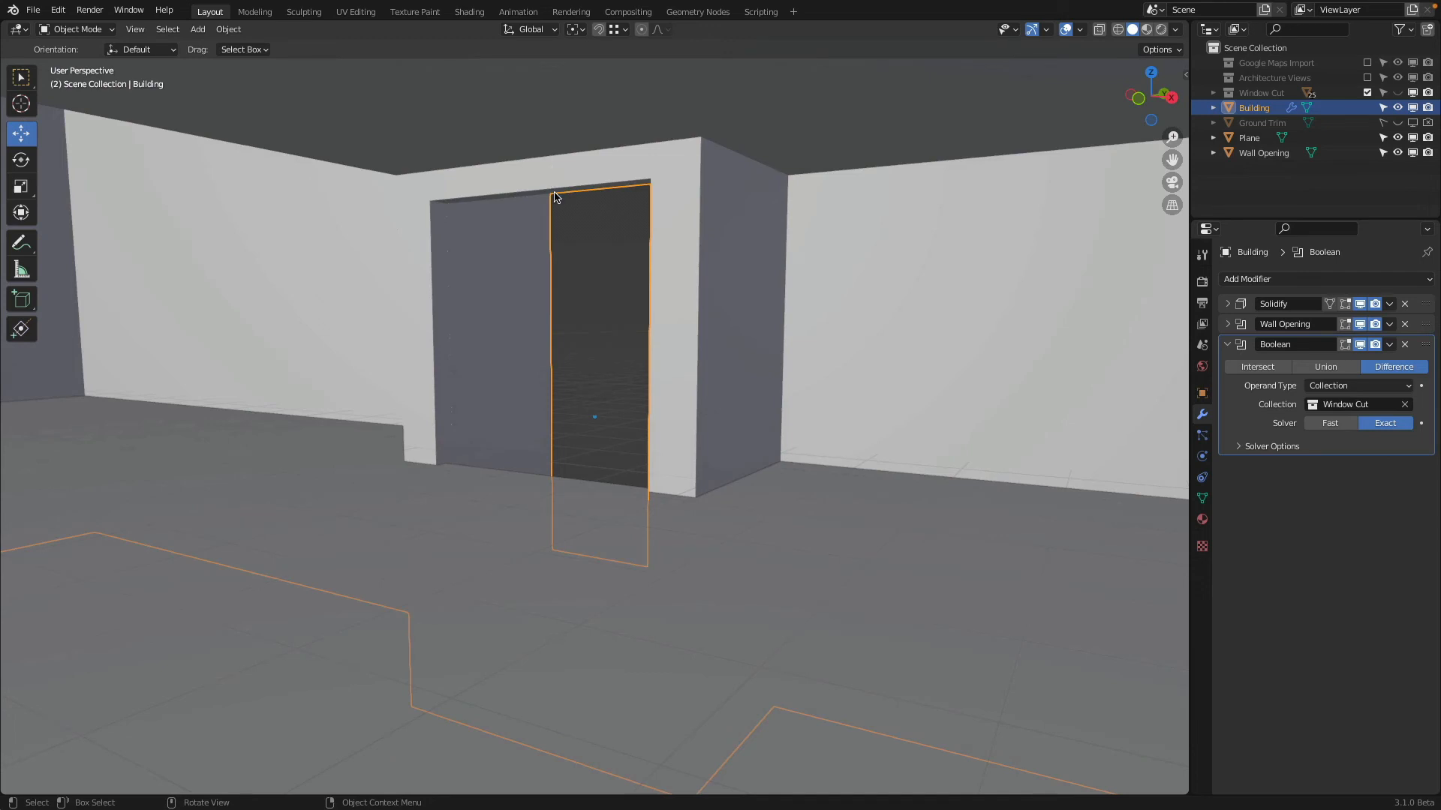
middle_click_drag(553, 168, 523, 409)
middle_click_drag(581, 398, 550, 420)
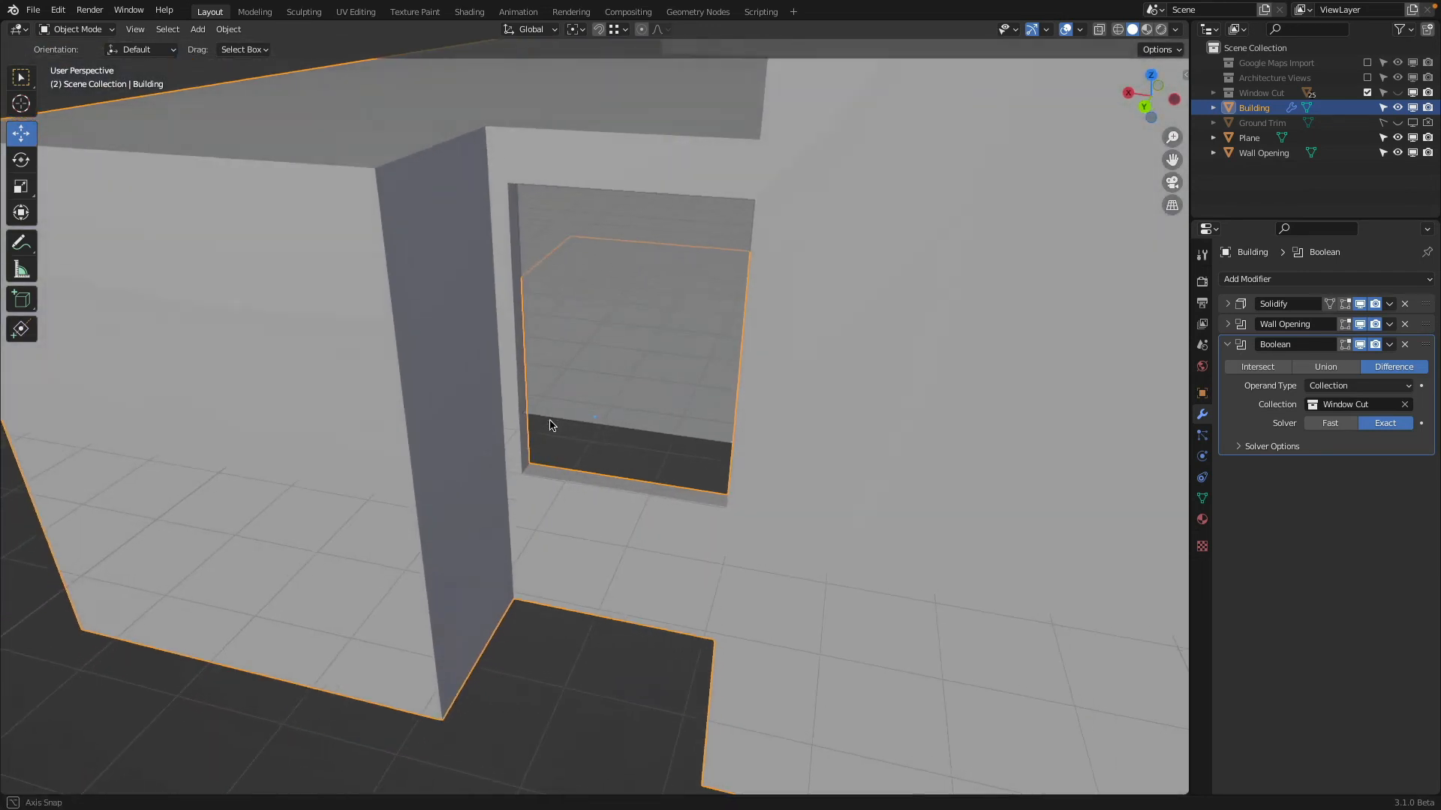
scroll(576, 475, "up", 2)
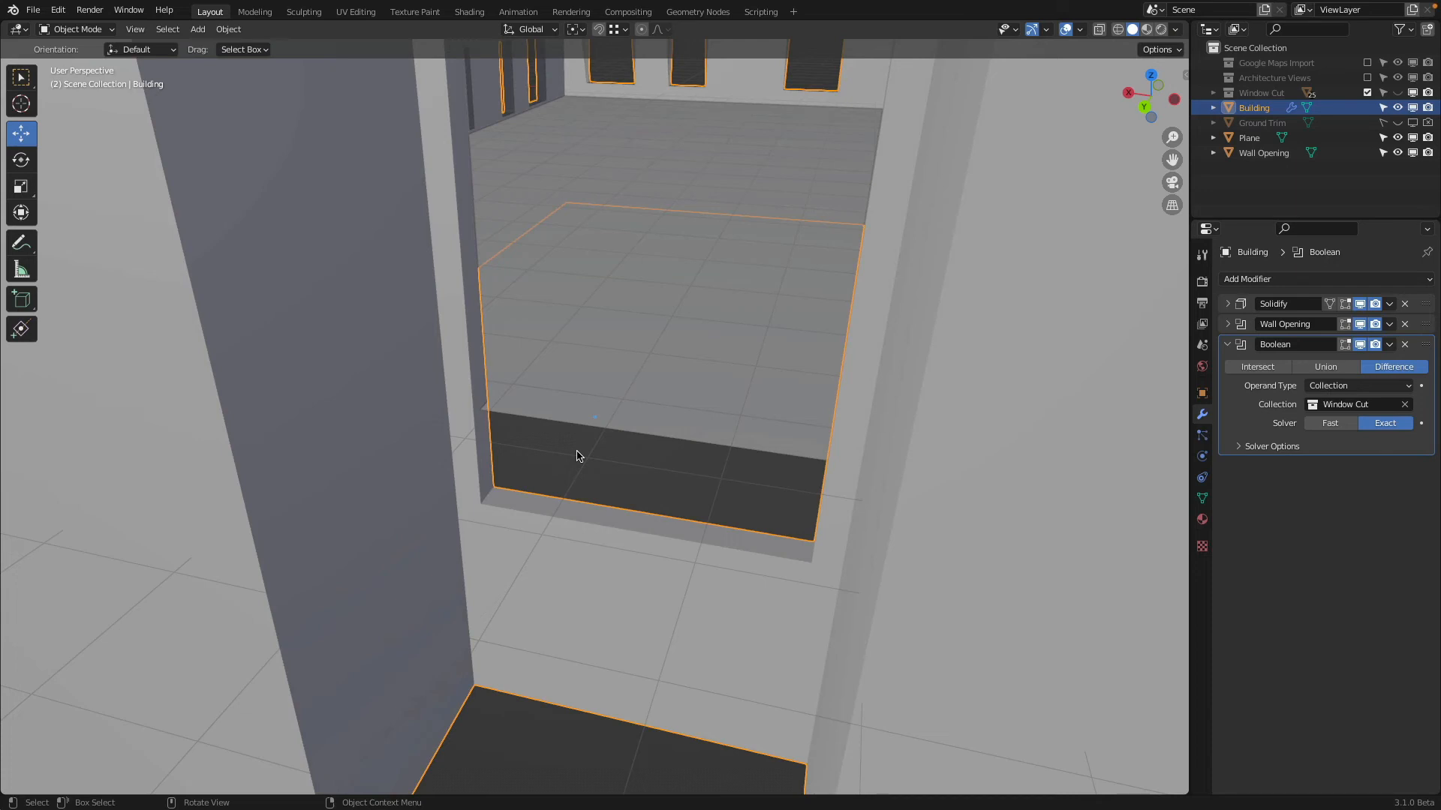
left_click(75, 29)
left_click(68, 65)
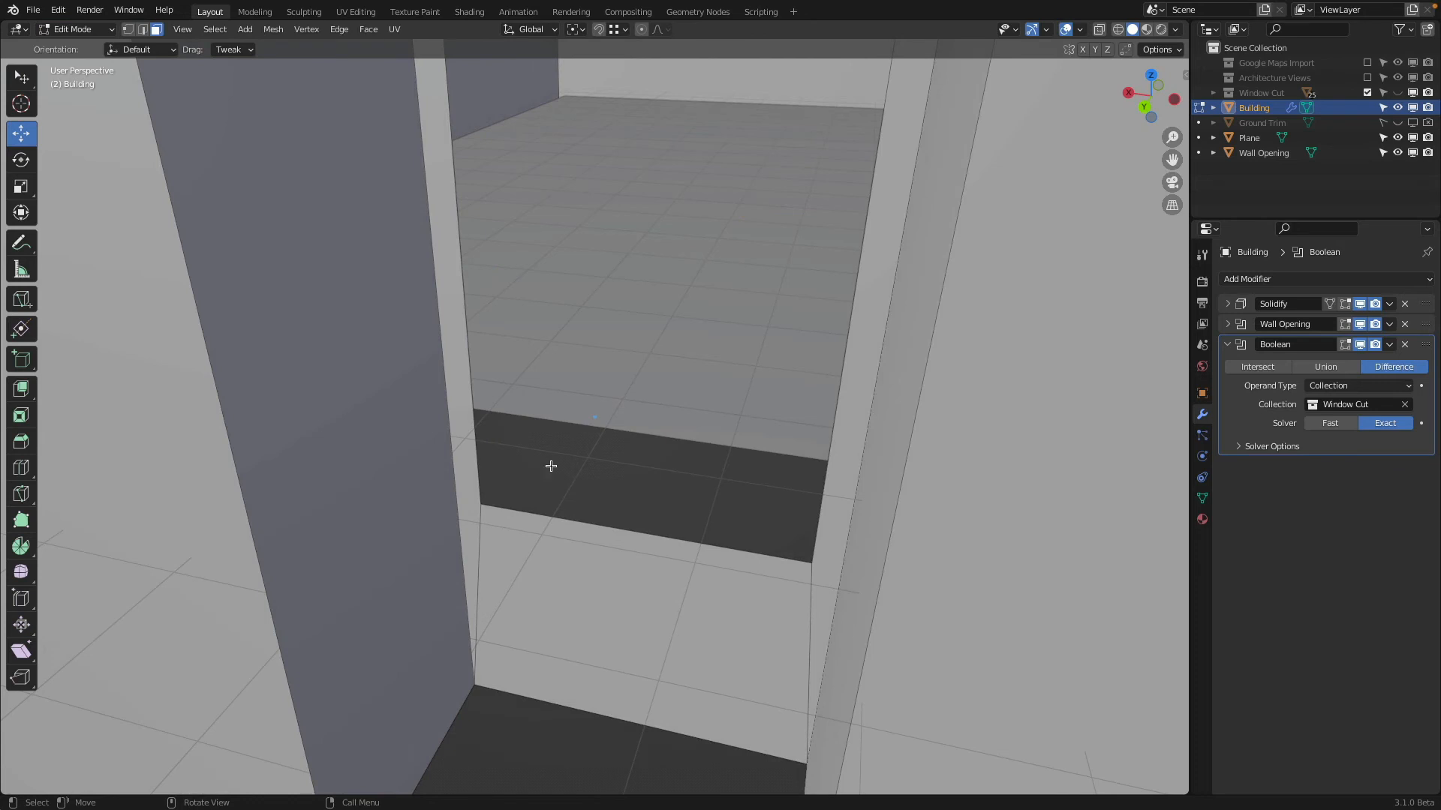
middle_click_drag(551, 518, 592, 456)
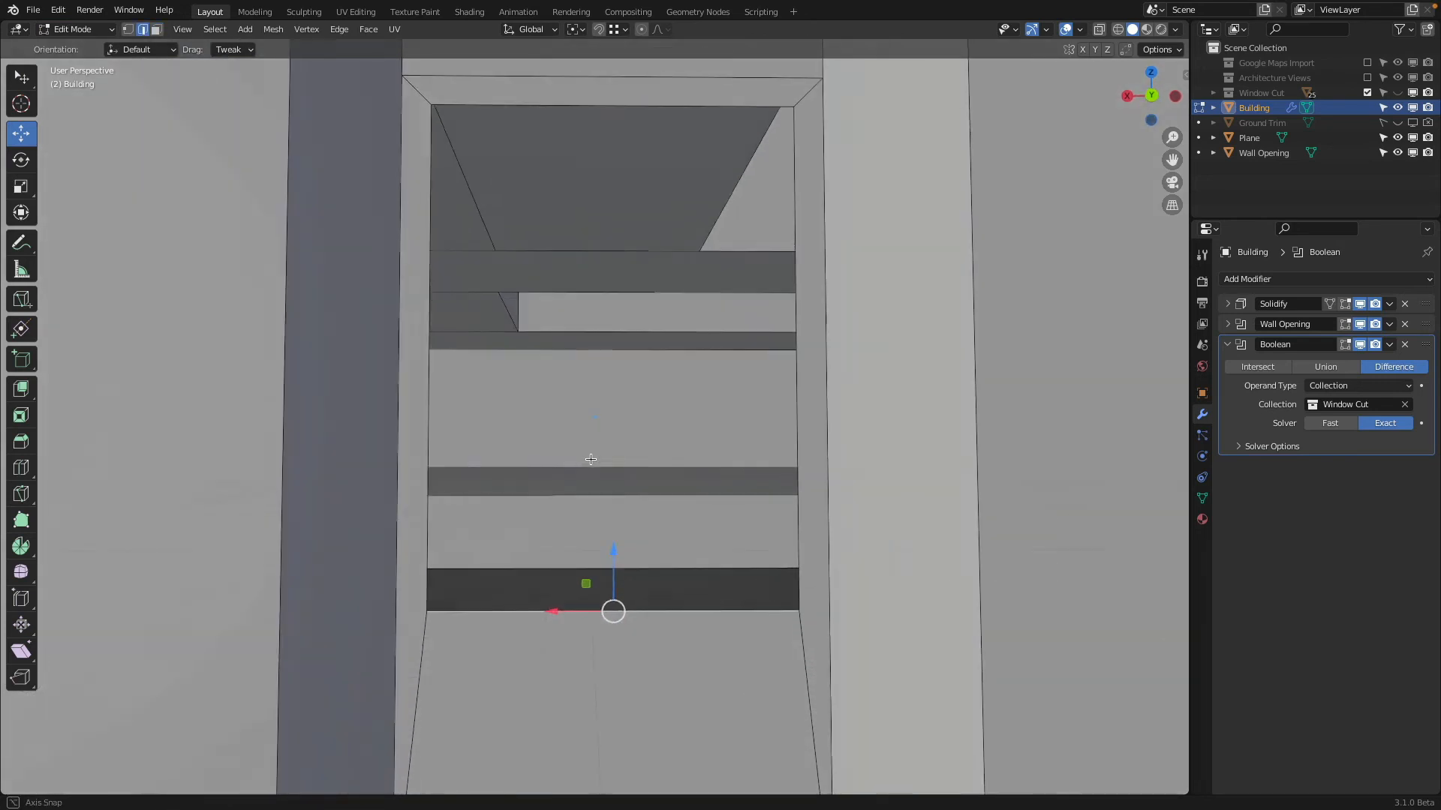
left_click_drag(613, 556, 643, 453)
middle_click_drag(643, 453, 585, 469)
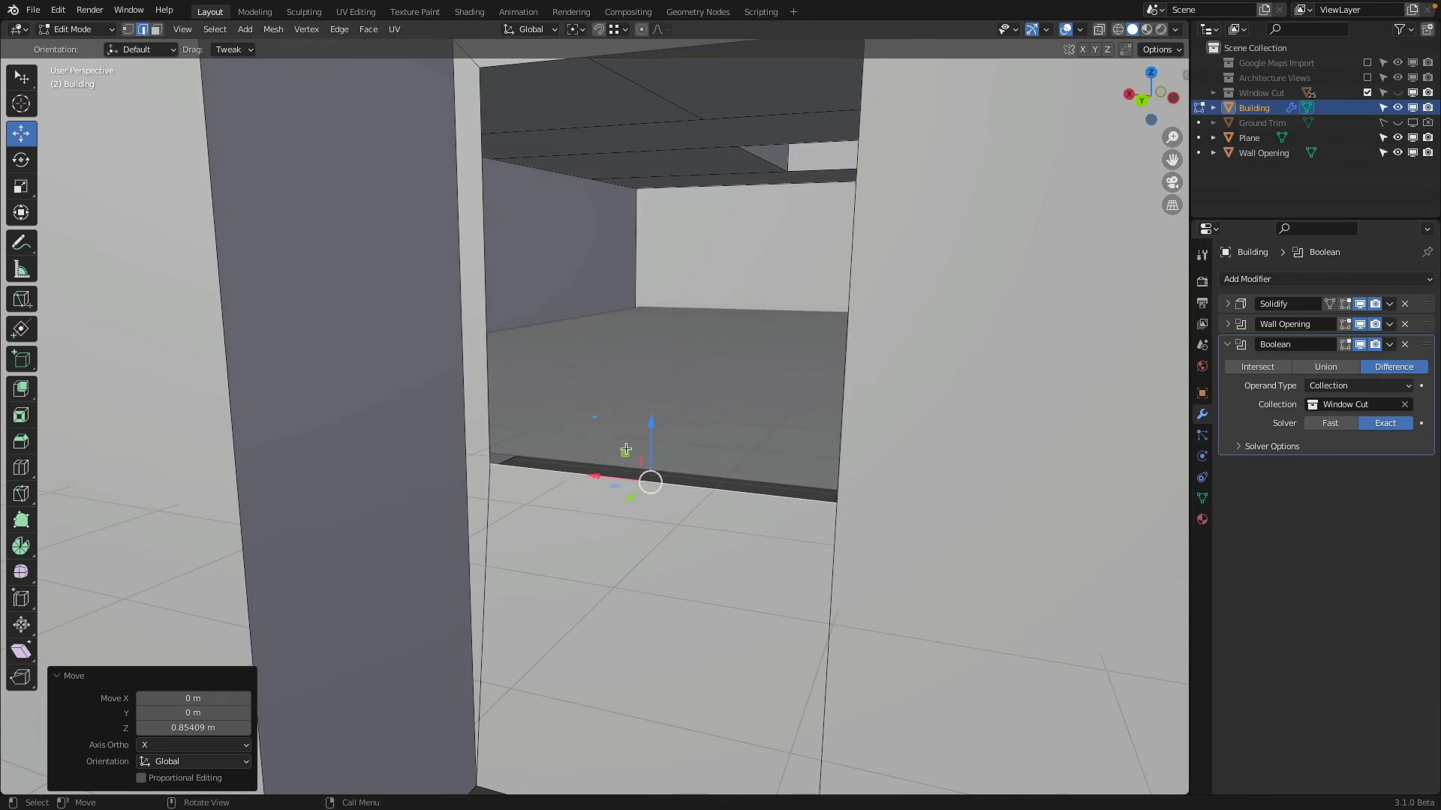
middle_click_drag(626, 449, 628, 465)
key("Tab")
Subdivide the floor plane's edge at the window opening with 2 cuts and select its middle segment
left_click(611, 395)
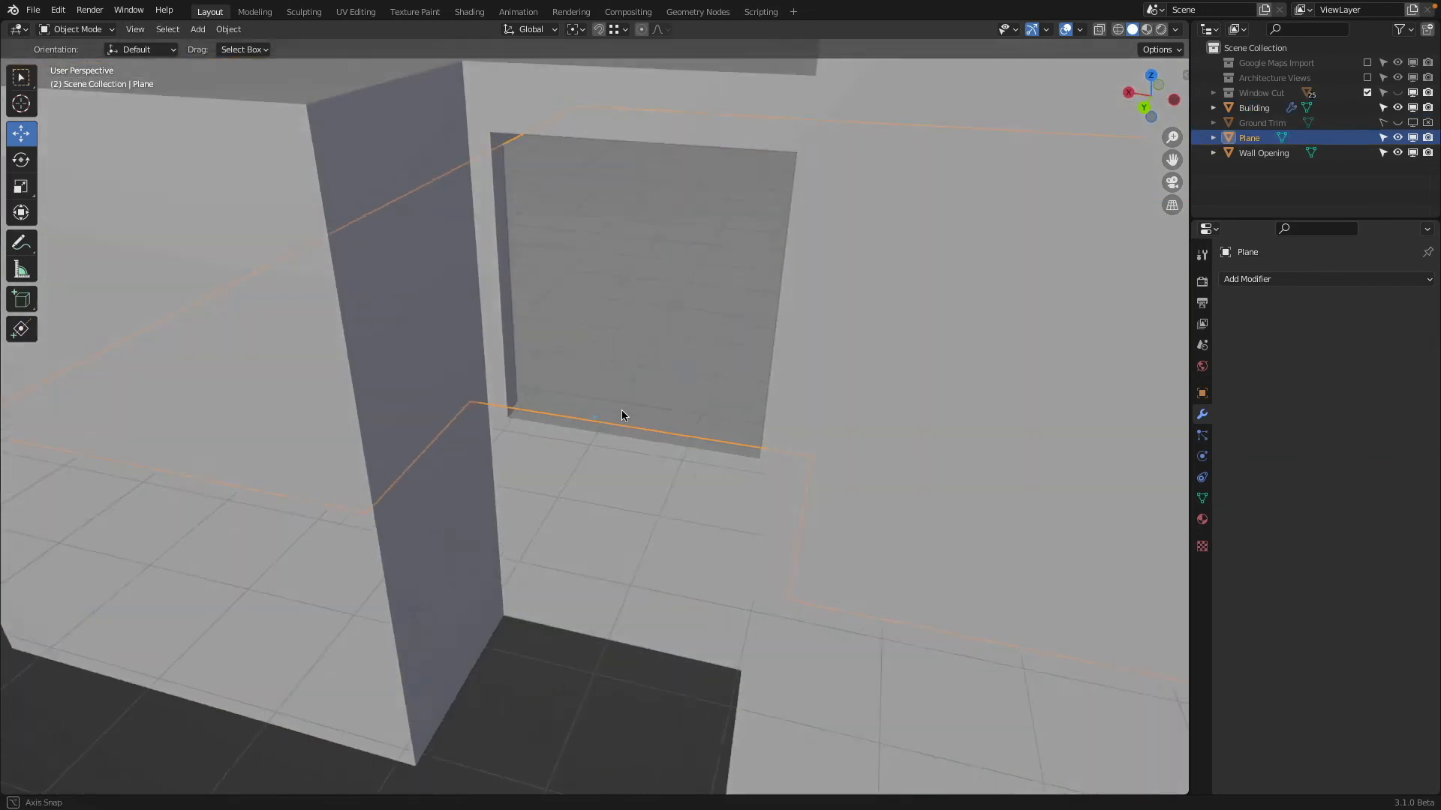
middle_click_drag(621, 410, 535, 435)
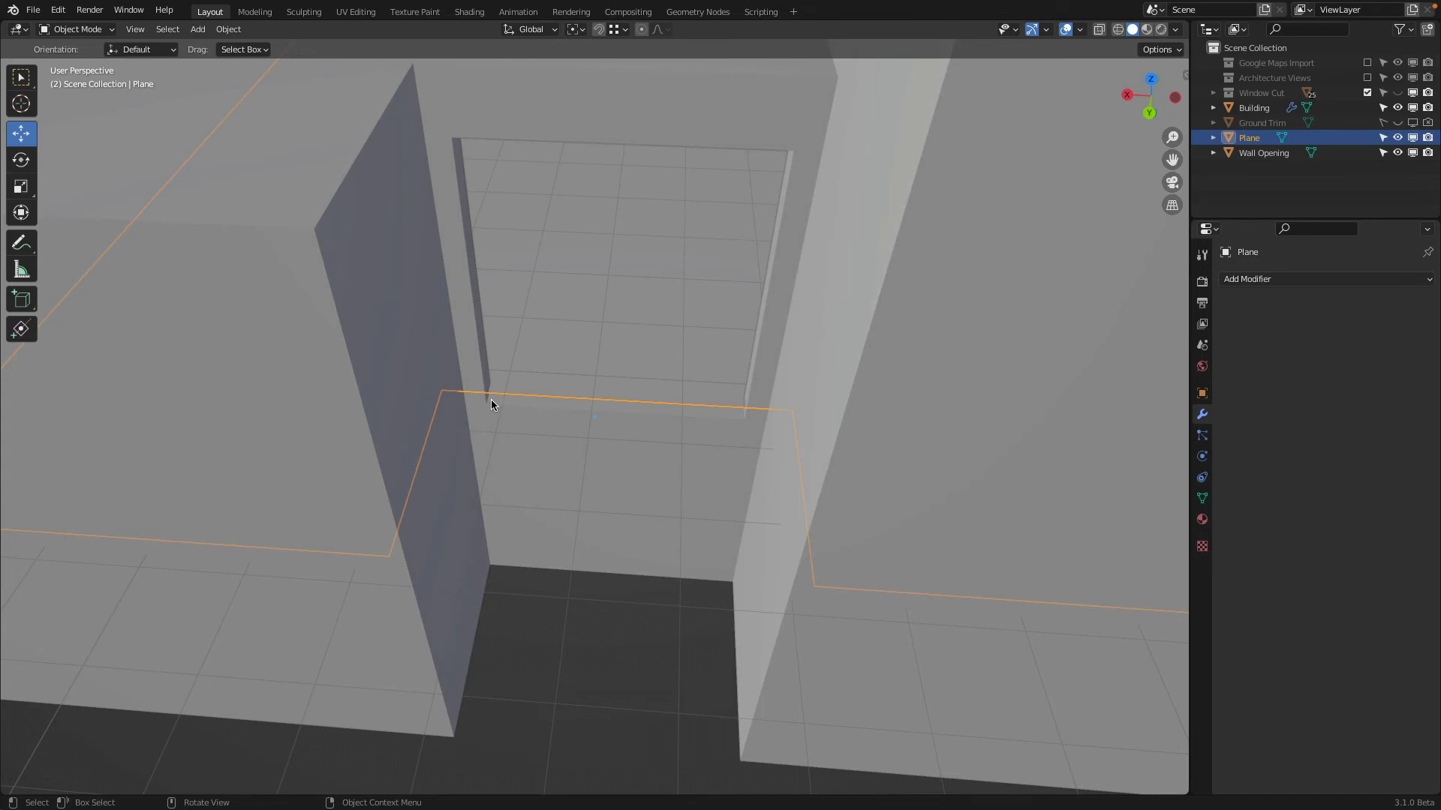
key("Tab")
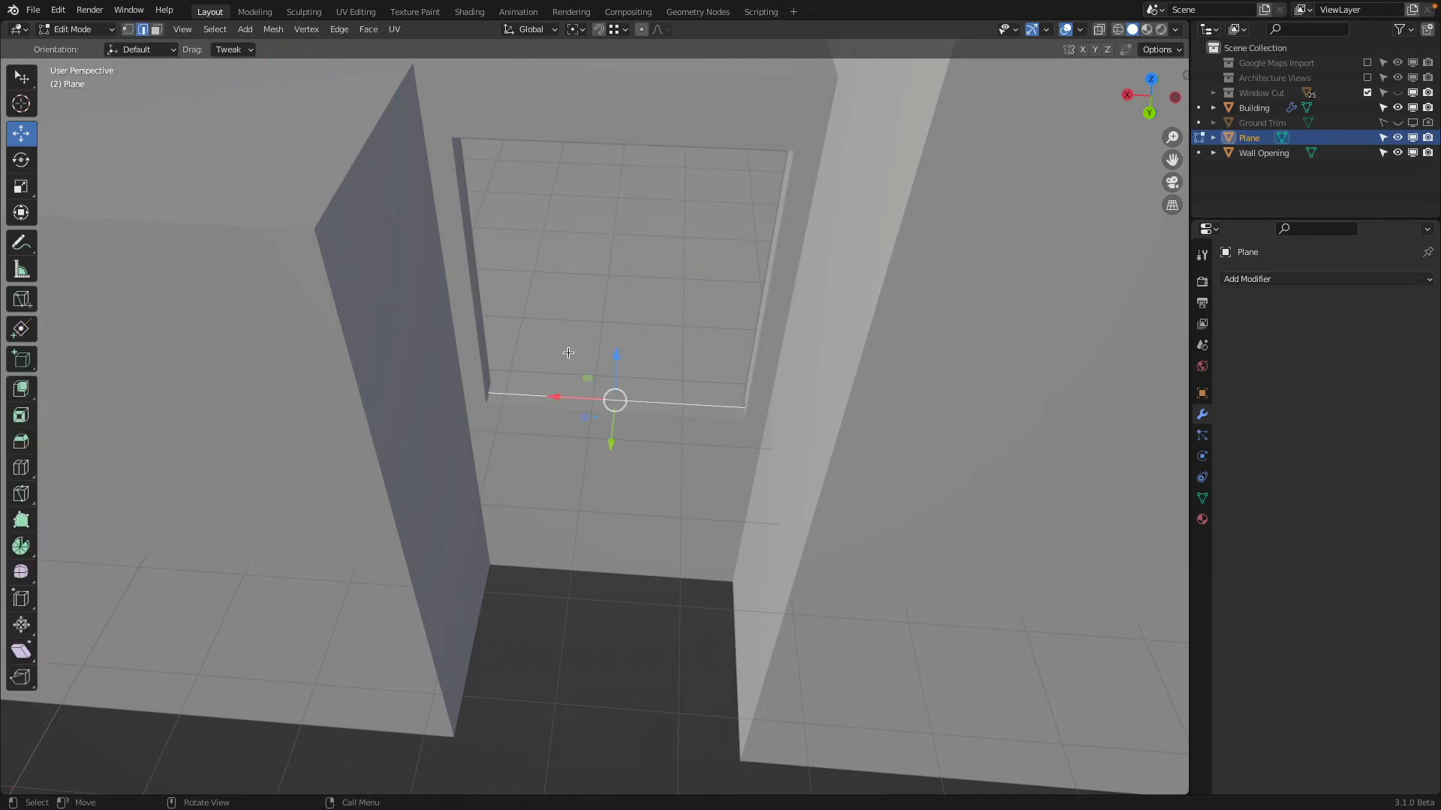
right_click(567, 352)
left_click(563, 353)
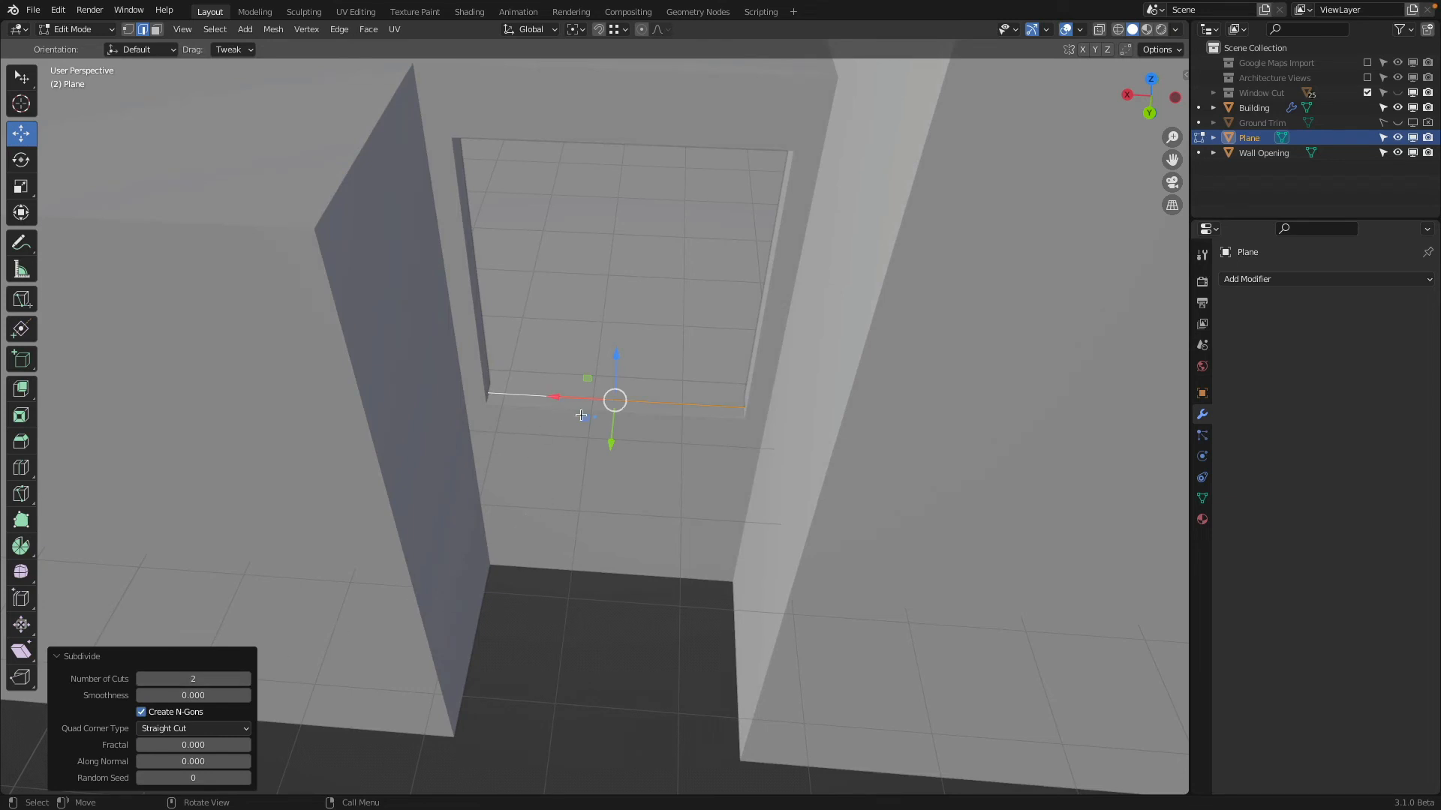
left_click(656, 399)
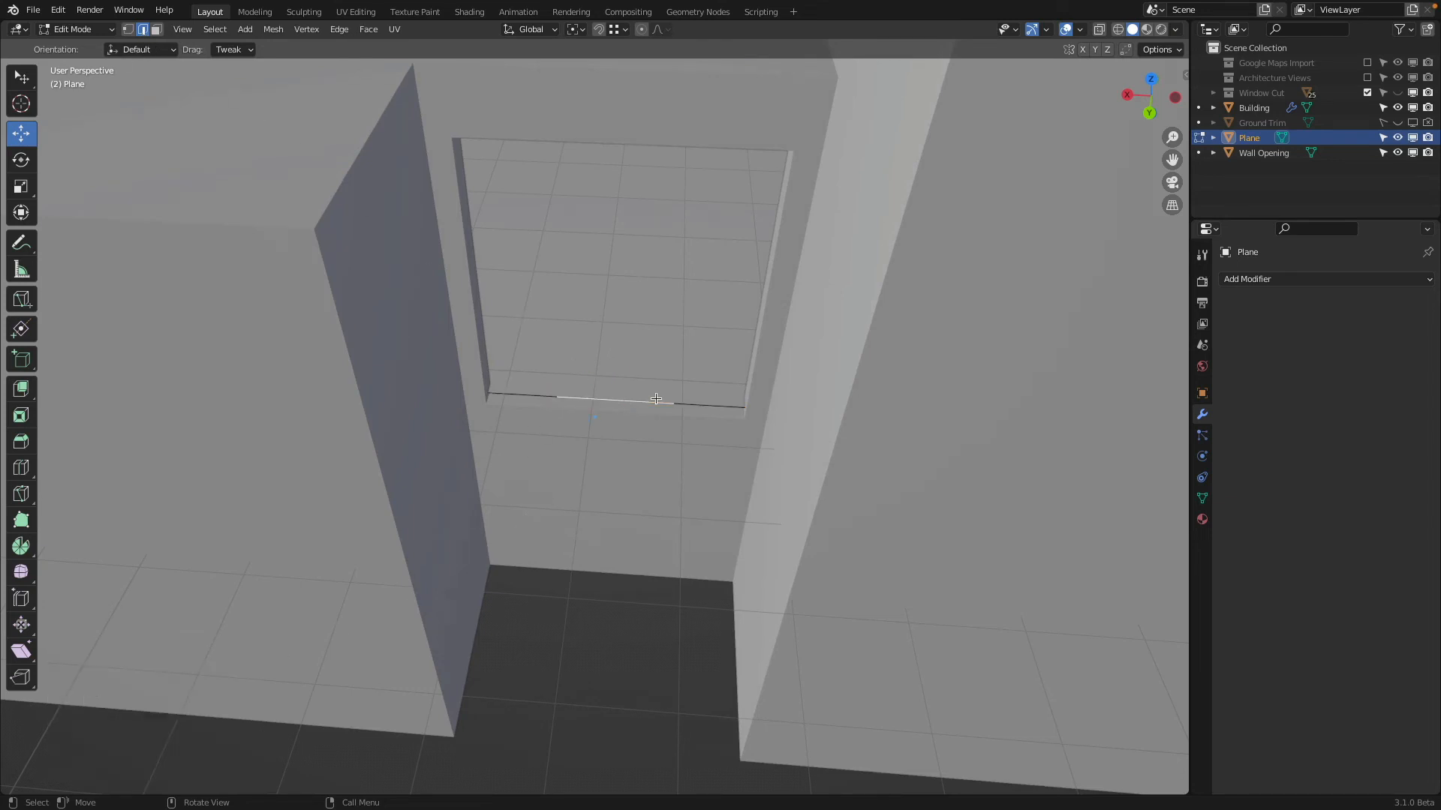
Extrude the floor edge's middle segment 0.12891 m along Y, through the recess wall's thickness
middle_click_drag(630, 454, 602, 460)
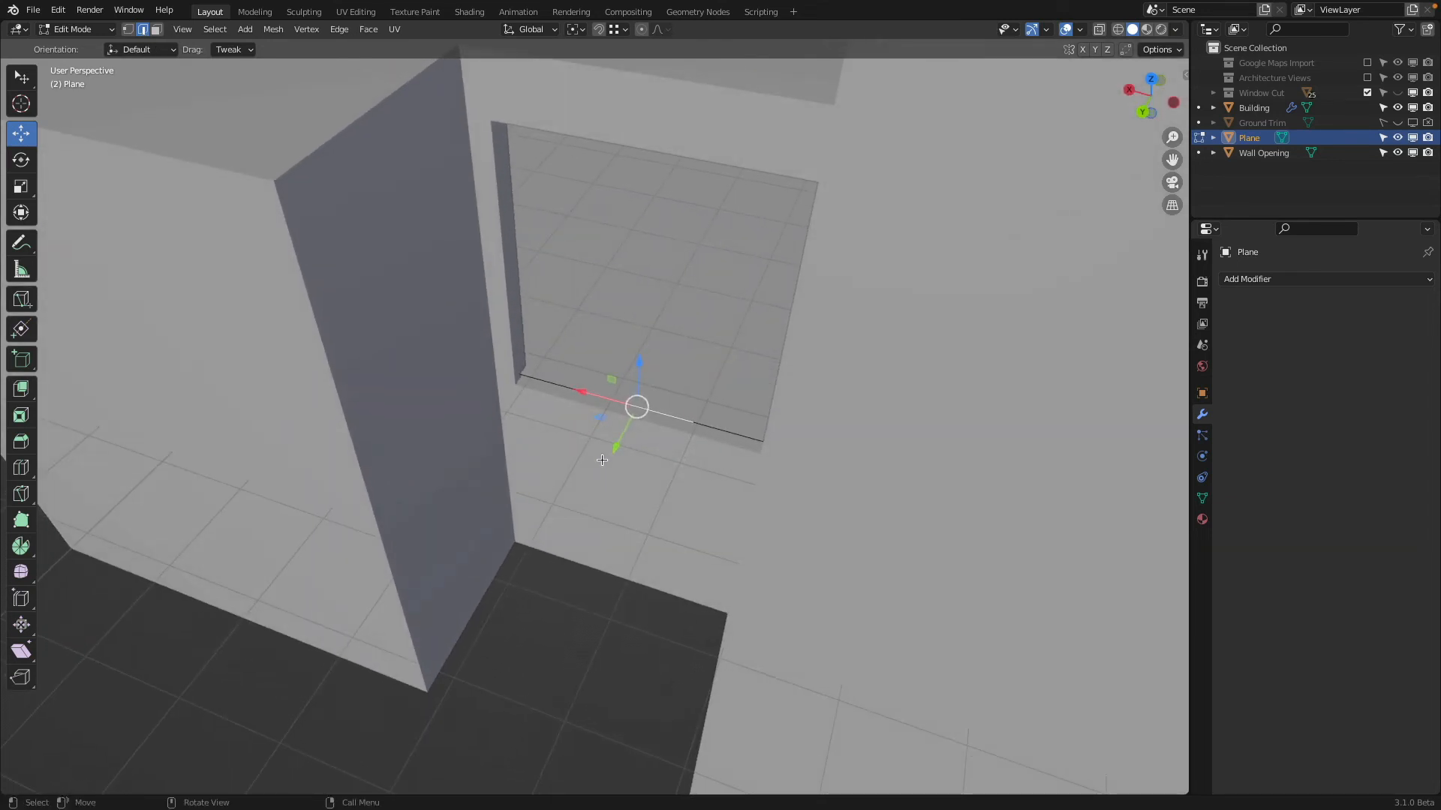
key("e")
key("y")
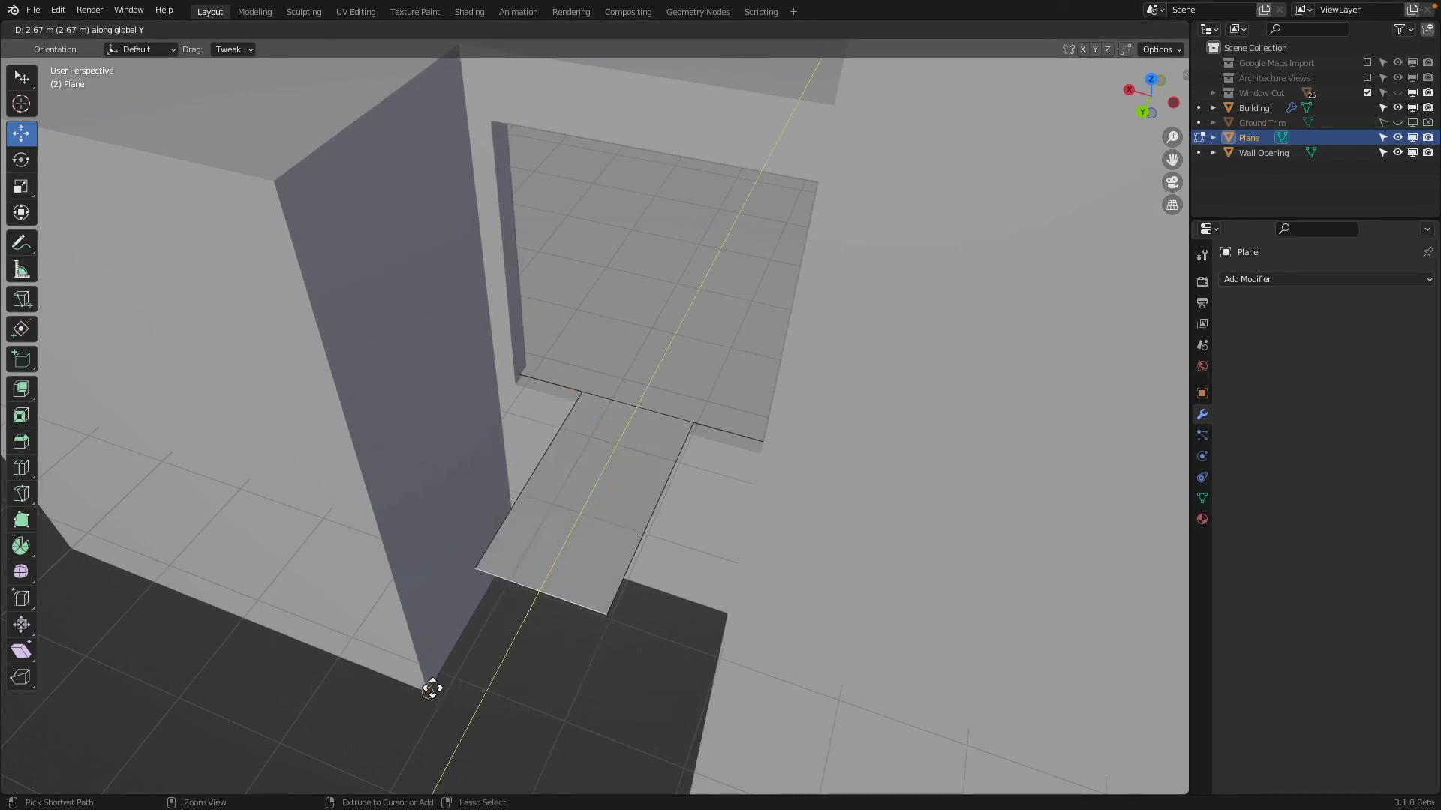
left_click(520, 395)
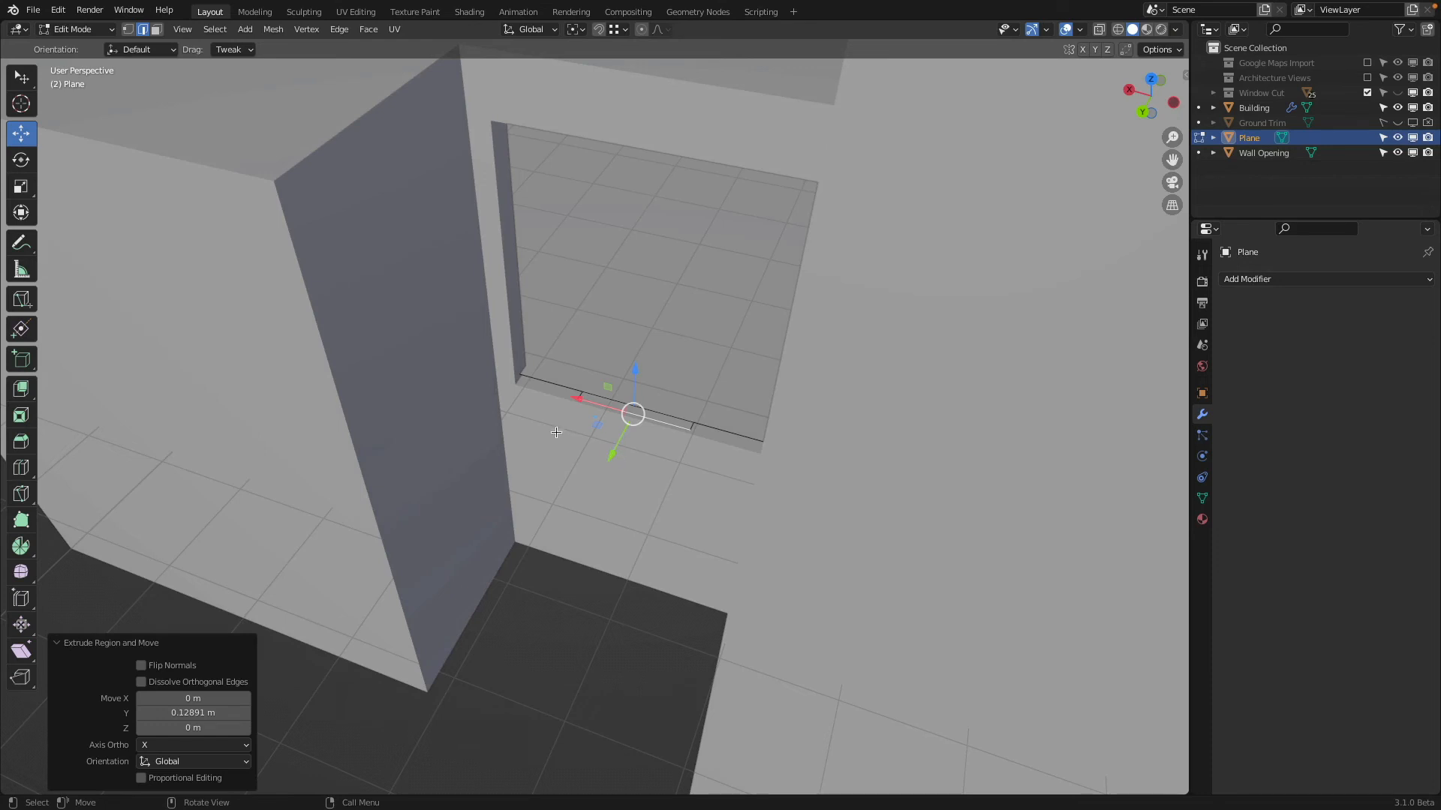
Extrude the floor strip's end edge another 2.5416 m along Y, snapping to the outer facade corner
mouse_move(556, 432)
middle_mouse_down()
mouse_move(583, 502)
mouse_move(651, 453)
mouse_move(543, 453)
mouse_move(572, 424)
mouse_move(599, 443)
middle_mouse_up()
key("z")
left_click(500, 440)
key("z")
left_click(559, 446)
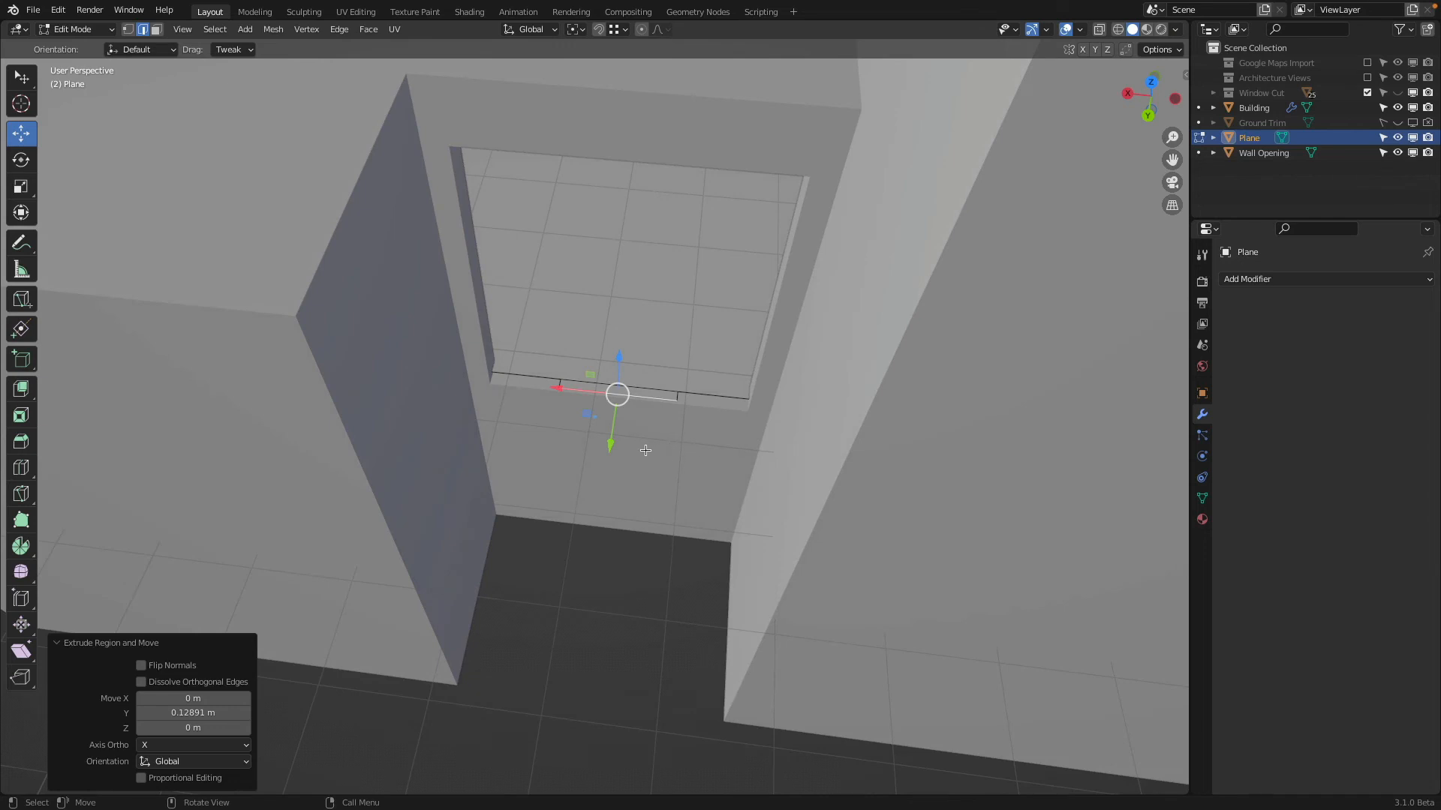
key("e")
key("y")
left_click(466, 686)
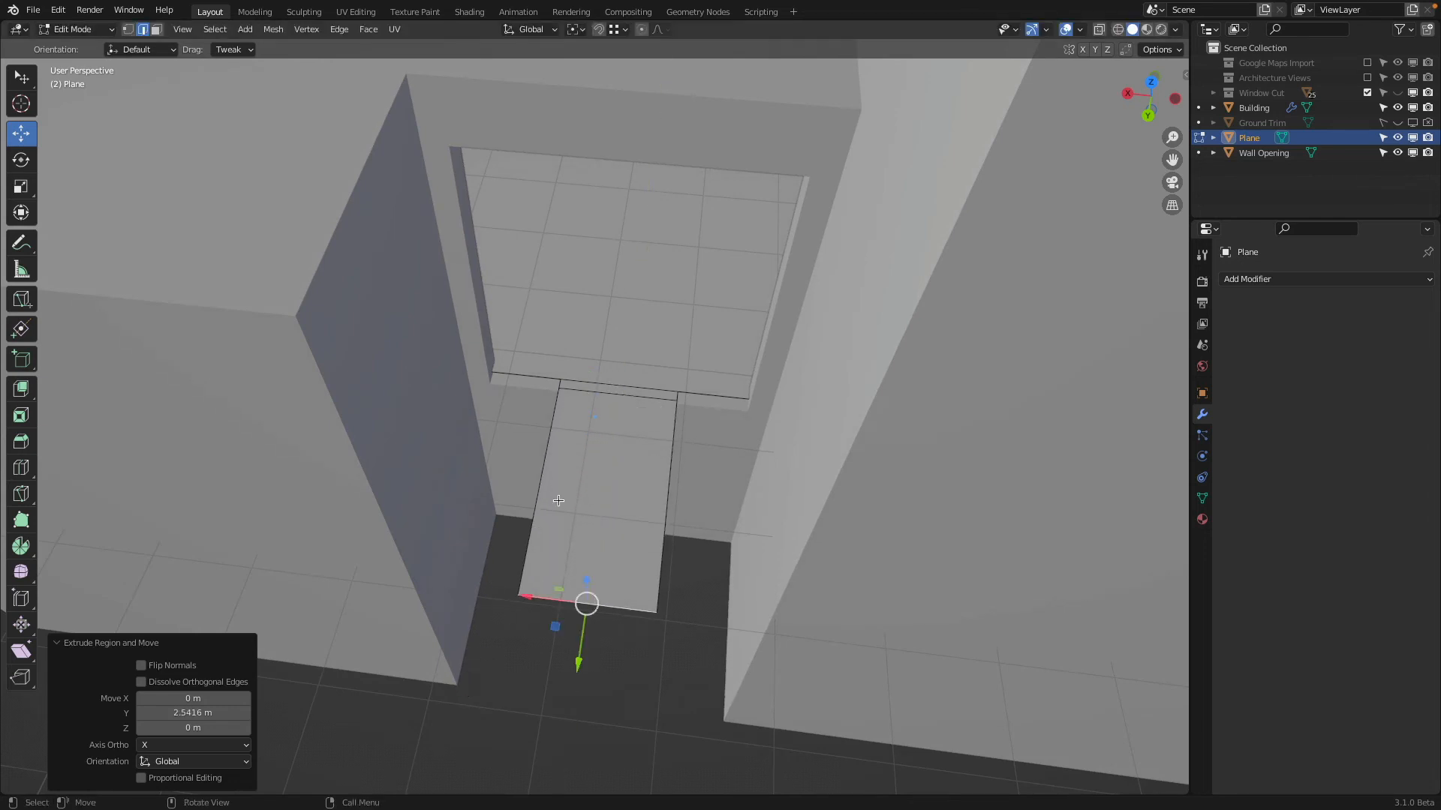
Extrude both side edges of the recess slab 1.0541 m outward along X until they meet the flanking walls
left_click(546, 463)
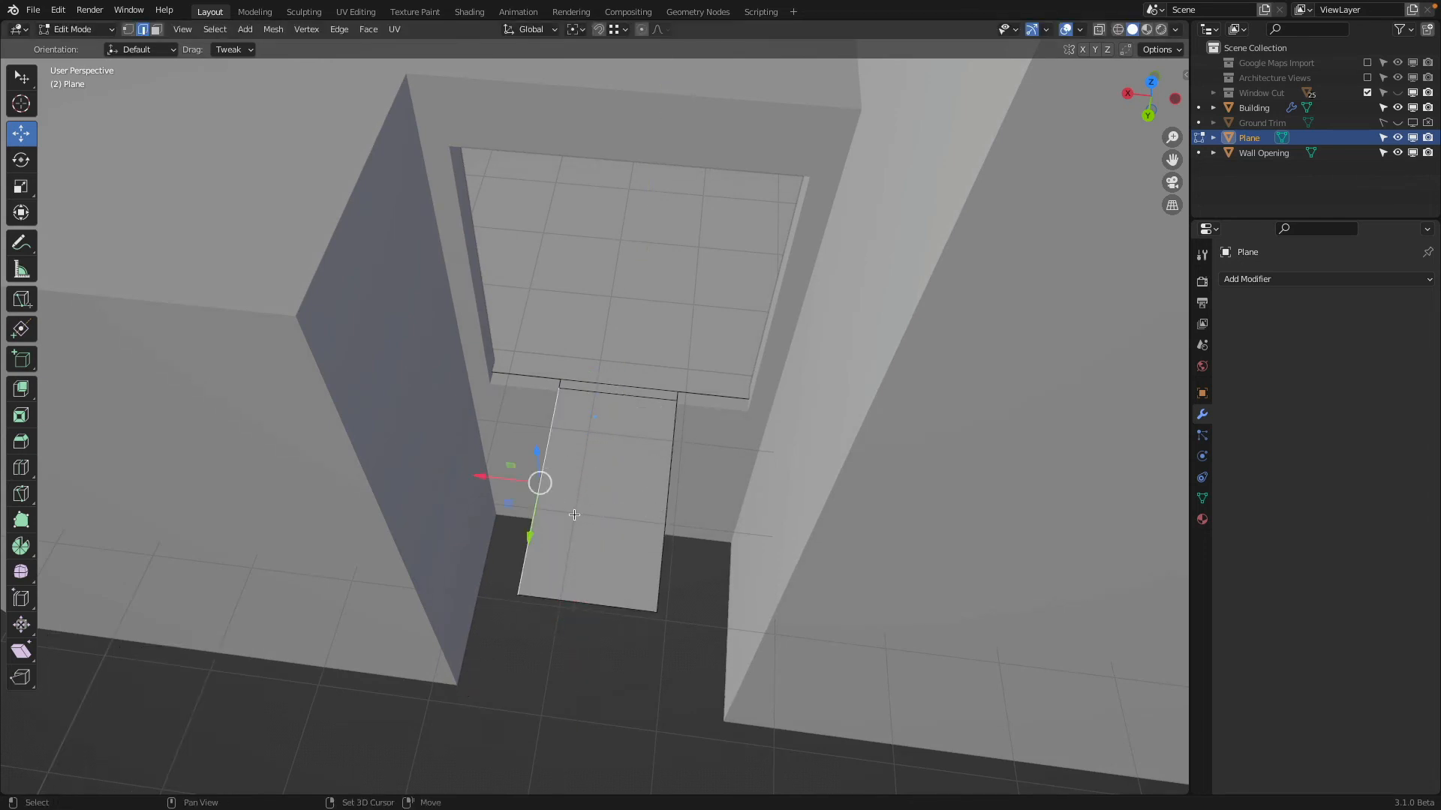
key("e")
key("x")
left_click(481, 670)
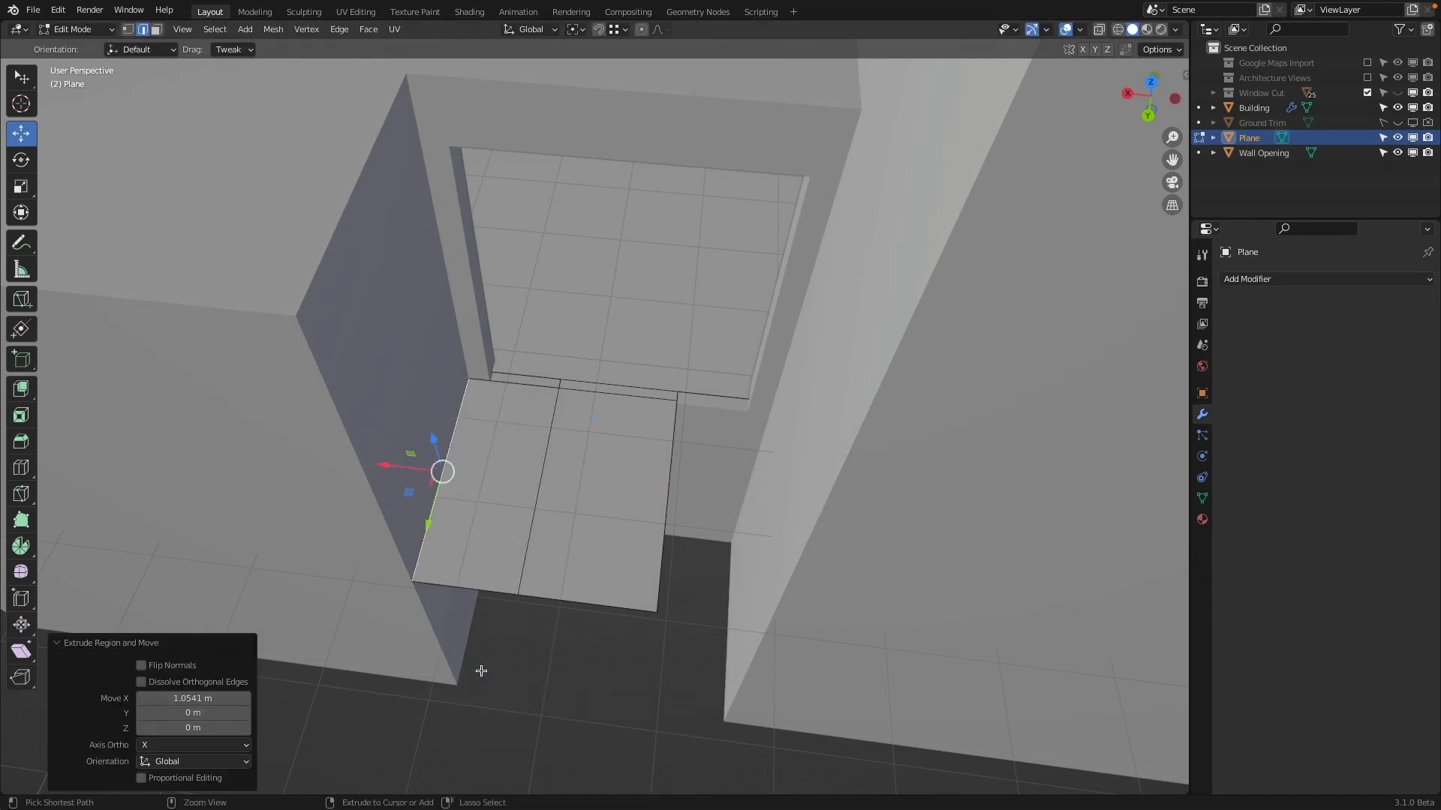
left_click(666, 529)
key("e")
key("x")
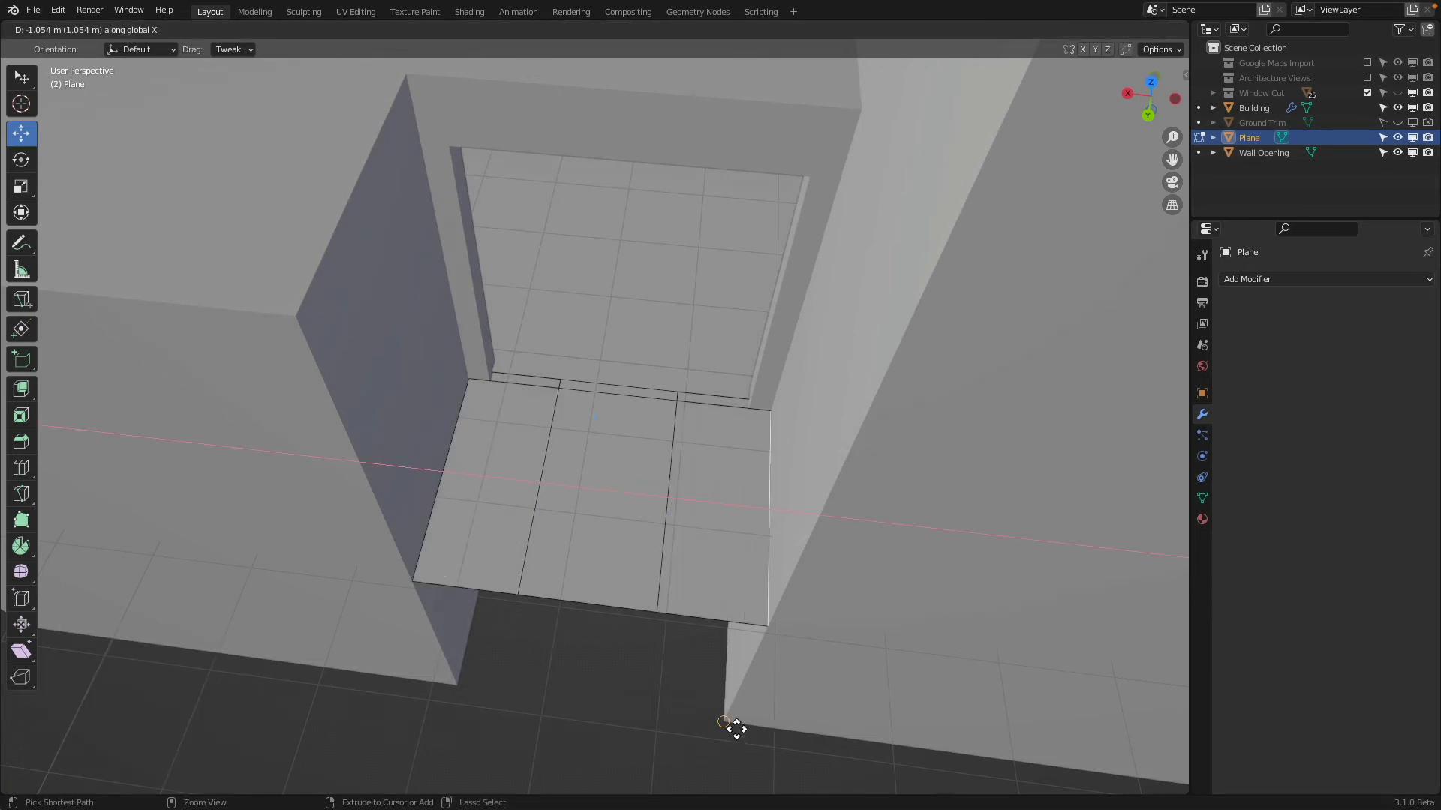
left_click(697, 642)
left_click(621, 606)
left_click(475, 580, "shift")
Move the slab's two lengthwise inner edges outward along X to the window opening's corners, shifting the first by 0.81054 m
middle_click_drag(488, 572, 511, 510)
middle_click_drag(634, 371, 541, 492)
key("Tab")
key("Tab")
scroll(683, 686, "down", 3)
middle_click_drag(690, 651, 691, 573, "shift")
scroll(655, 565, "down", 1)
left_click(621, 570)
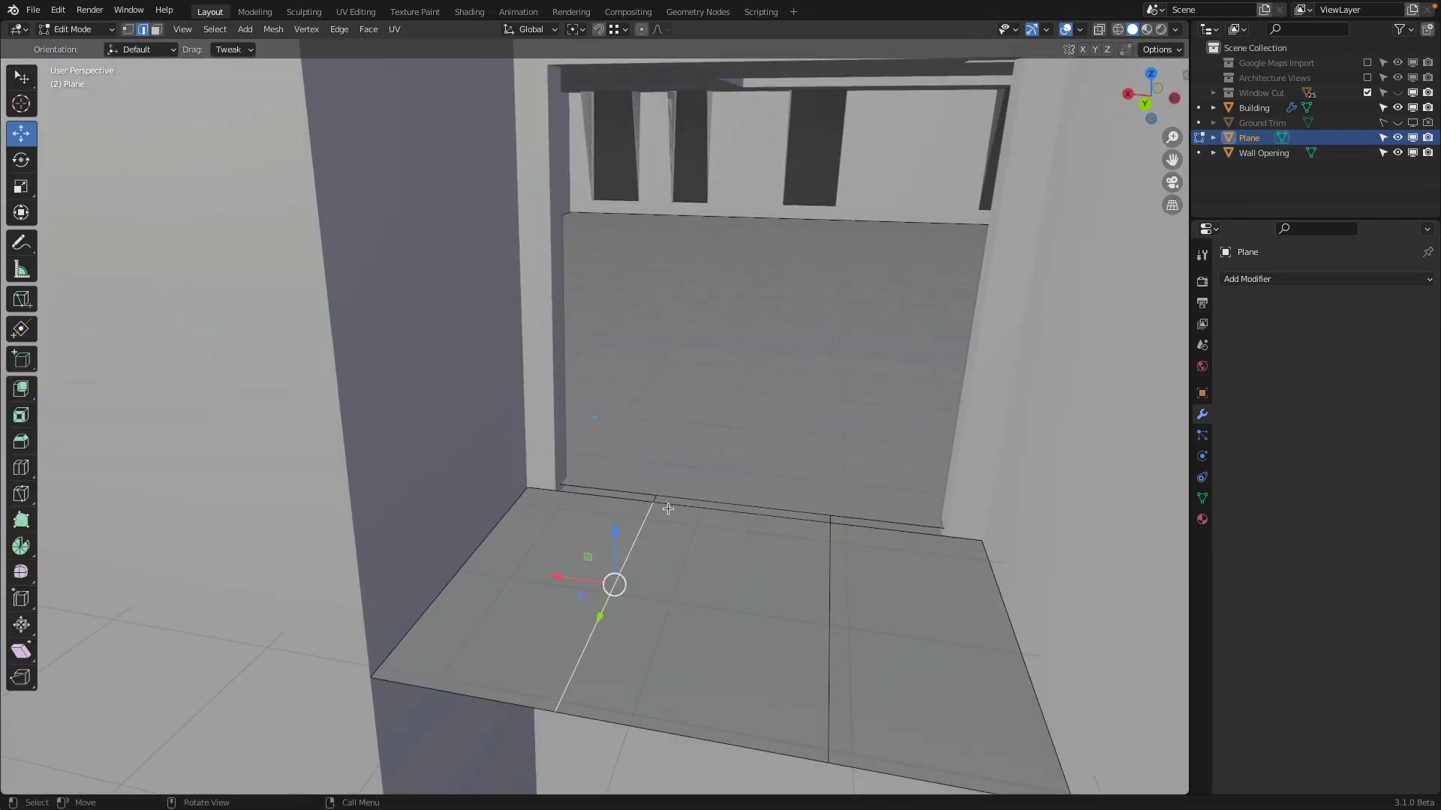
scroll(661, 509, "up", 3)
scroll(728, 601, "down", 2)
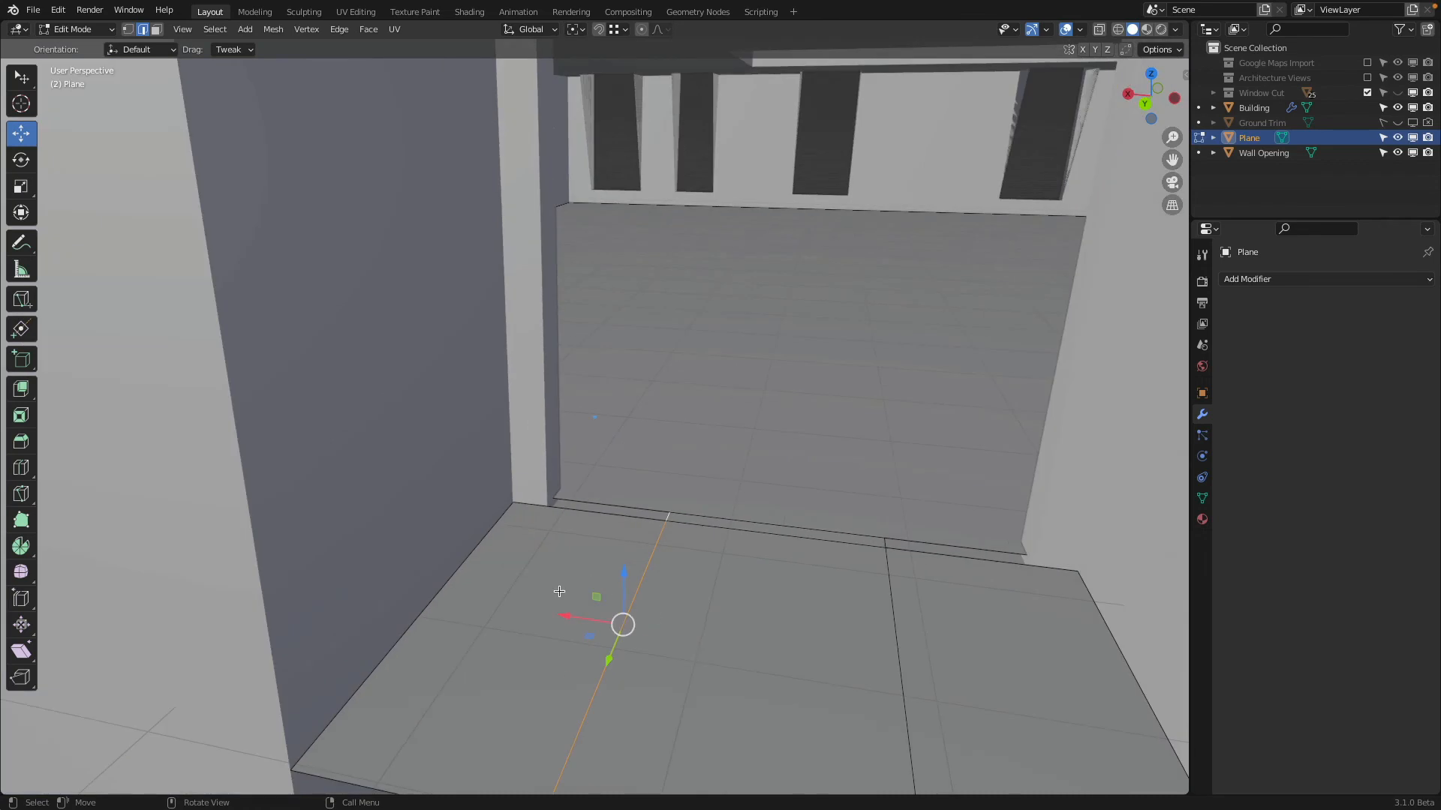
left_click_drag(560, 610, 550, 506)
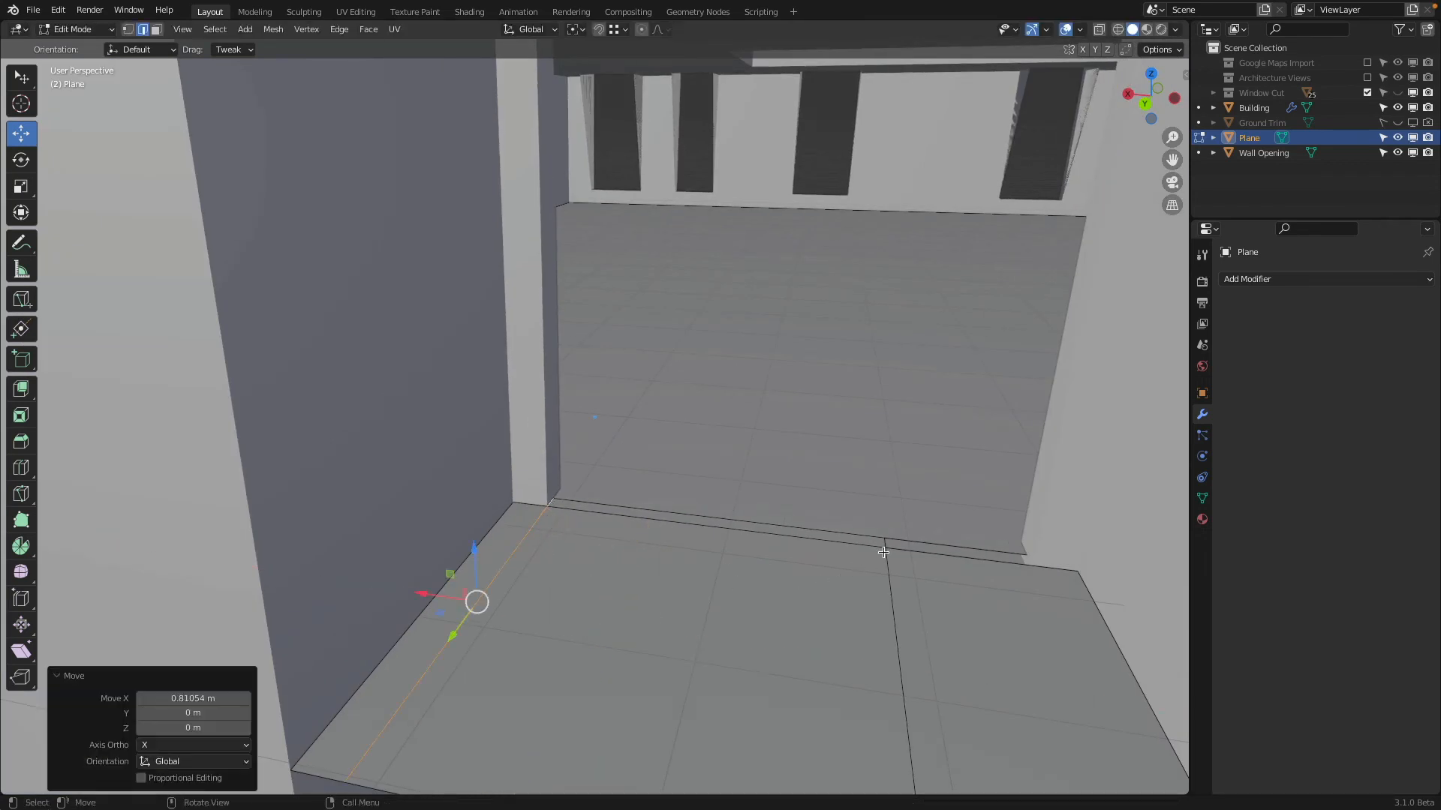
left_click(884, 559)
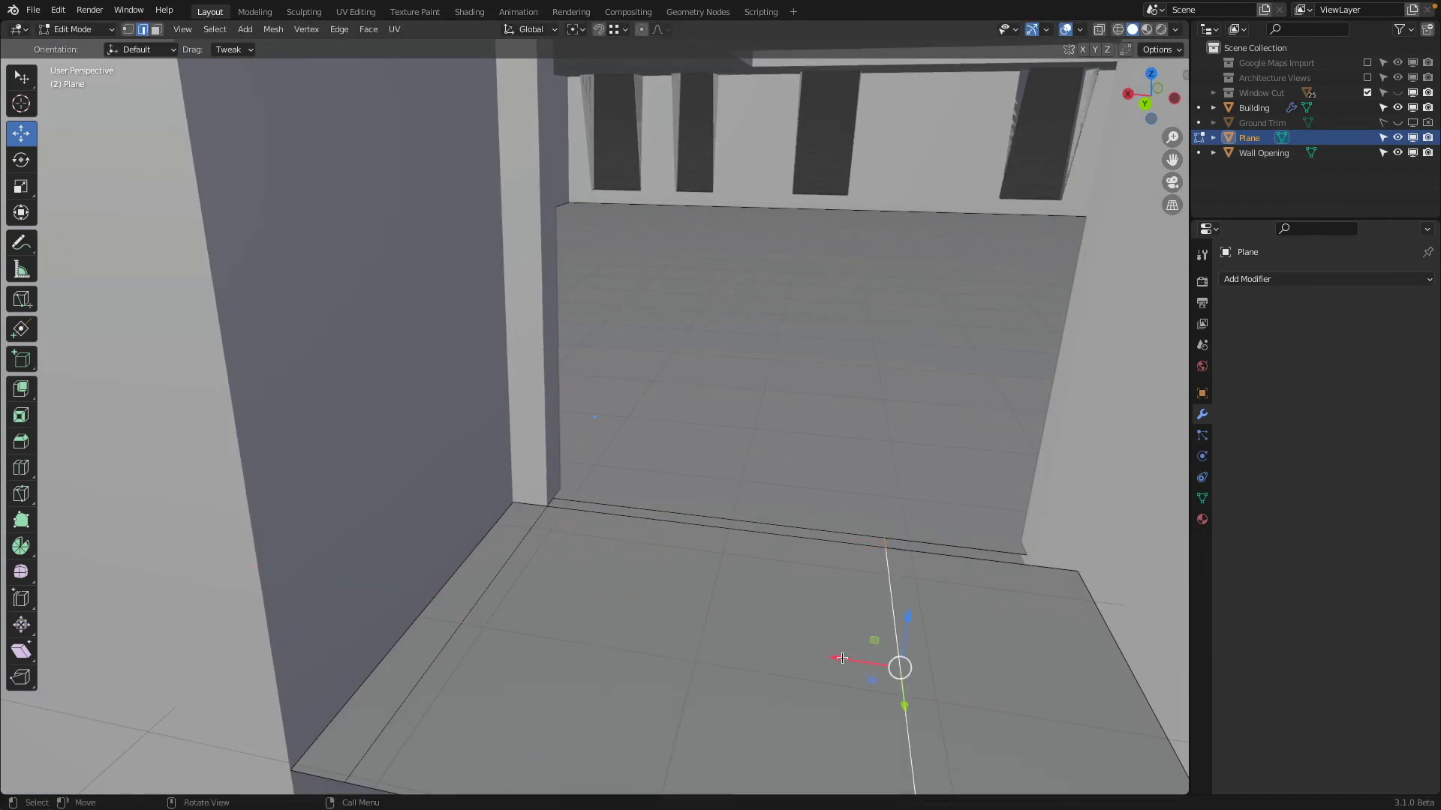
left_click_drag(842, 658, 1025, 570)
Move the main floor's edge at the opening along Y to the wall's inner corner, and return to Object Mode
left_click(808, 527)
middle_click_drag(808, 527, 757, 549)
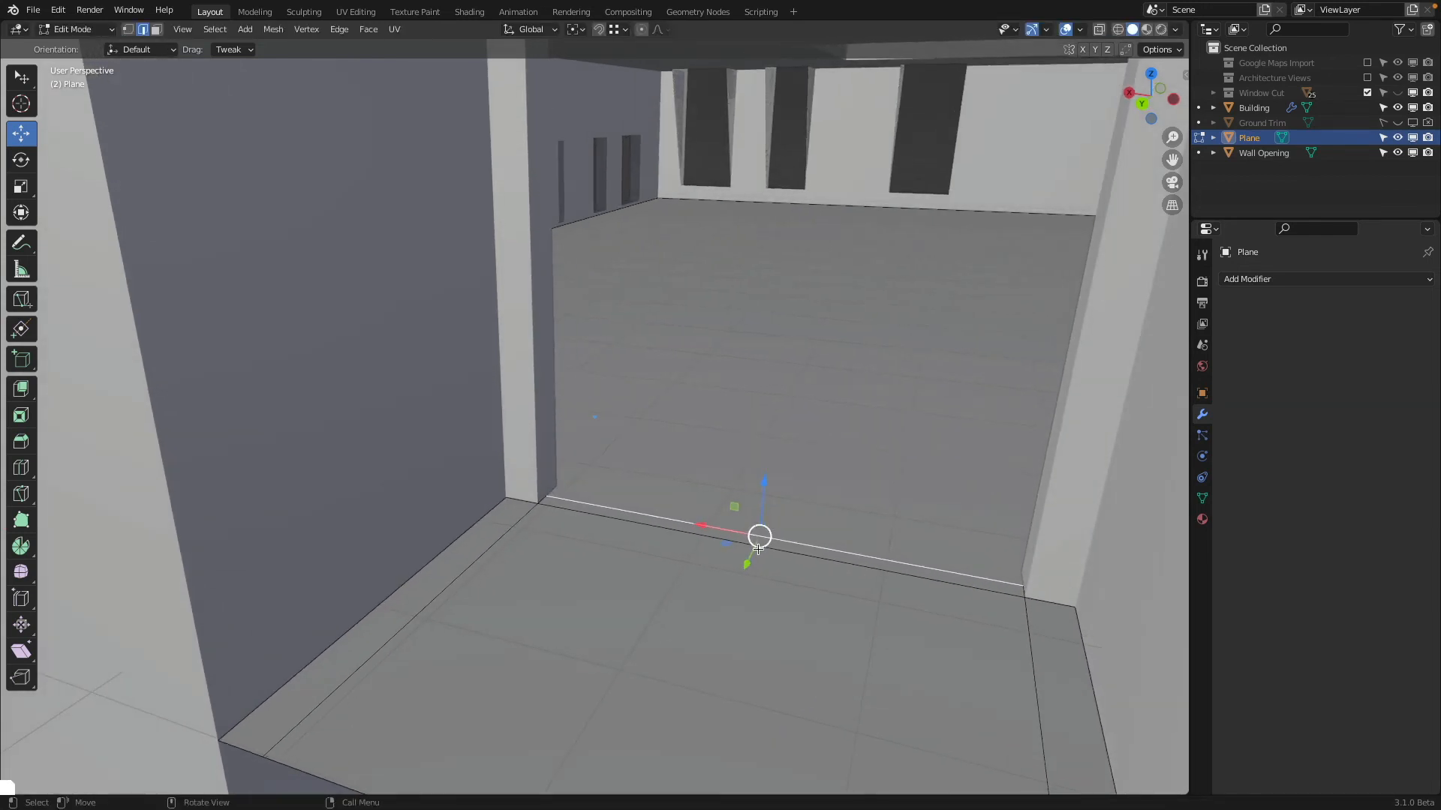
key("shift+z")
middle_click_drag(428, 560, 472, 575)
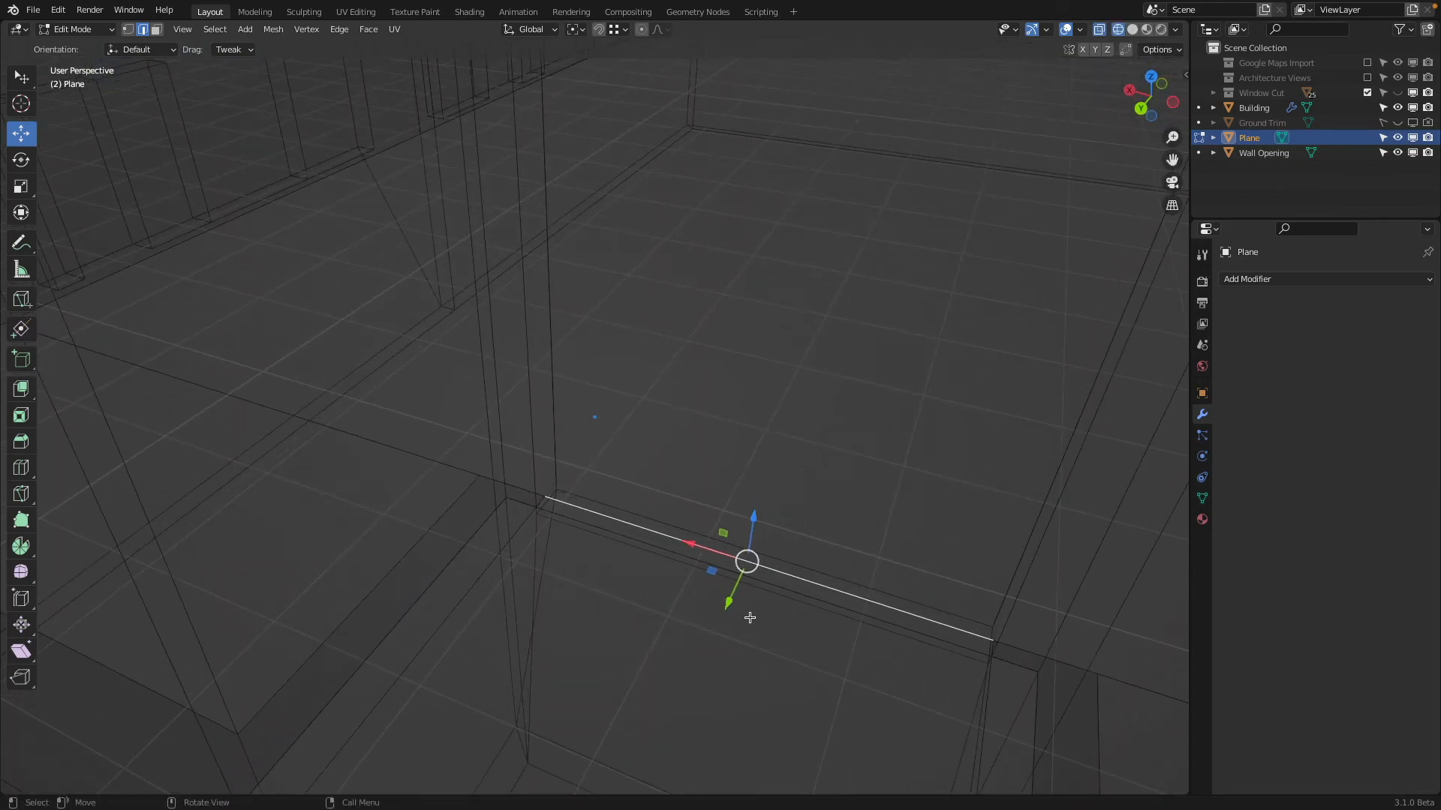
left_click_drag(731, 598, 769, 579)
middle_click_drag(769, 580, 563, 333)
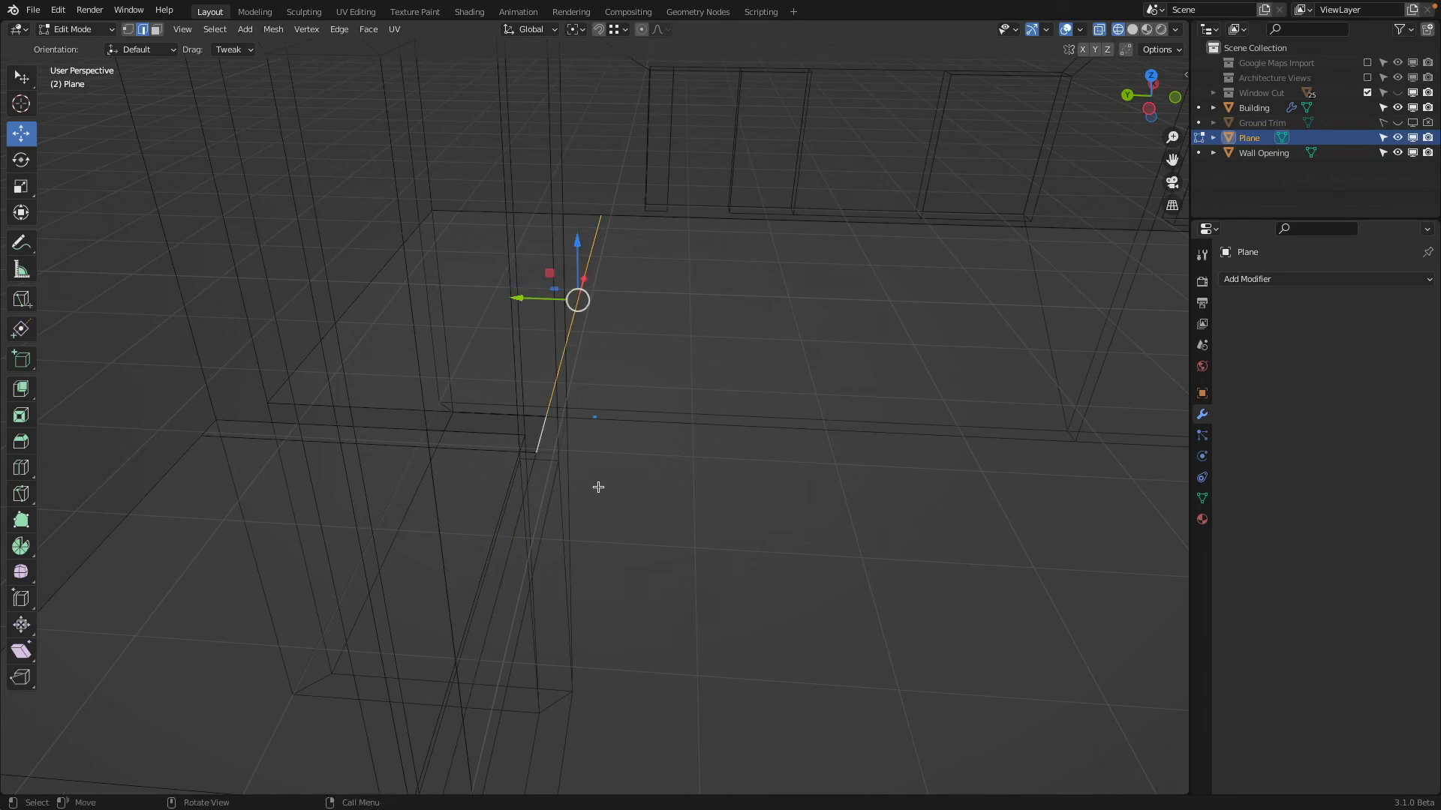
mouse_move(598, 487)
middle_mouse_down()
mouse_move(525, 492)
mouse_move(514, 460)
mouse_move(691, 376)
mouse_move(595, 498)
mouse_move(502, 515)
mouse_move(637, 483)
mouse_move(745, 488)
mouse_move(707, 520)
mouse_move(768, 385)
middle_mouse_up()
key("shift+z")
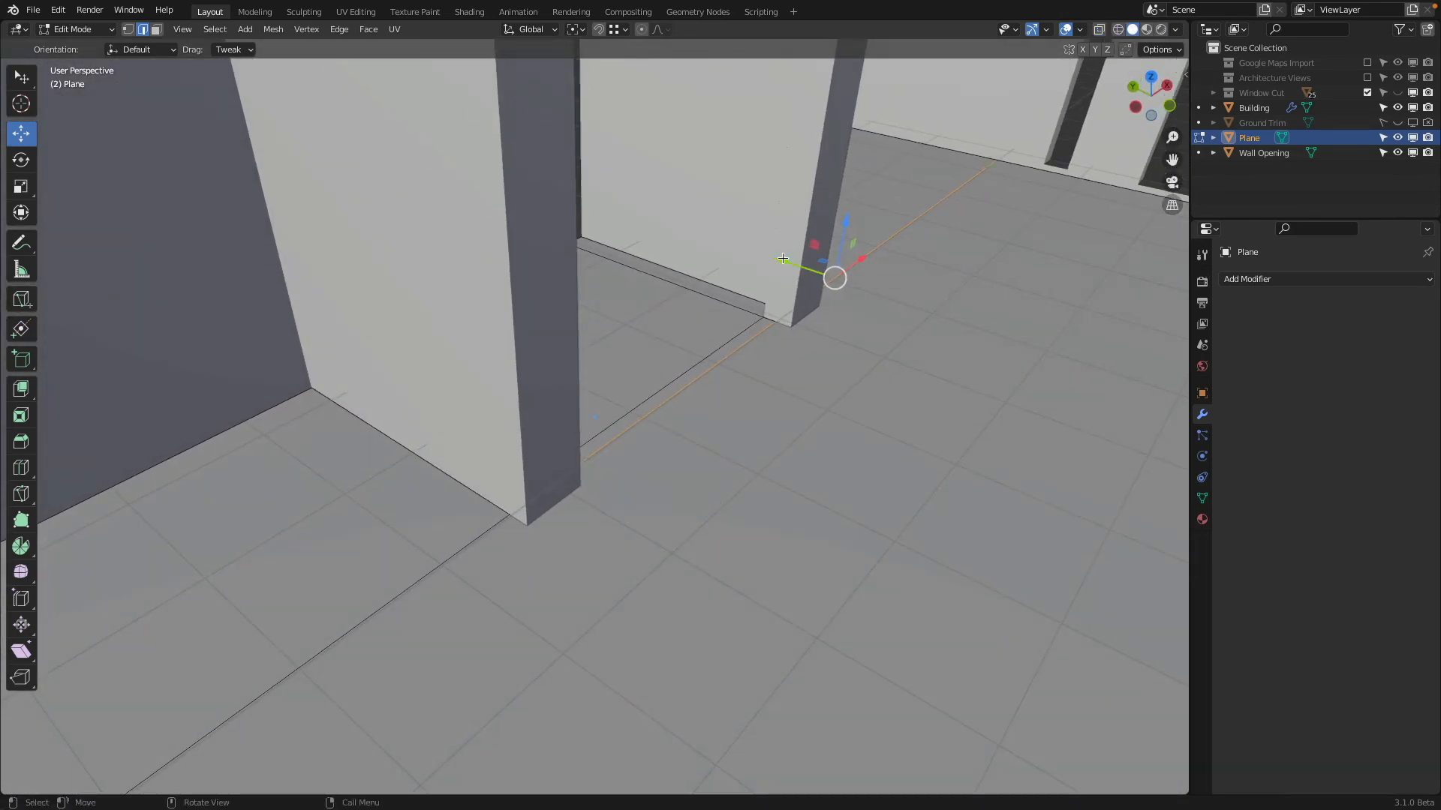
left_click_drag(783, 258, 583, 496)
middle_click_drag(583, 496, 718, 401)
key("Tab")
Temporarily hide the building to examine the floor plane's recess slab from above, and unhide it
left_click(730, 291)
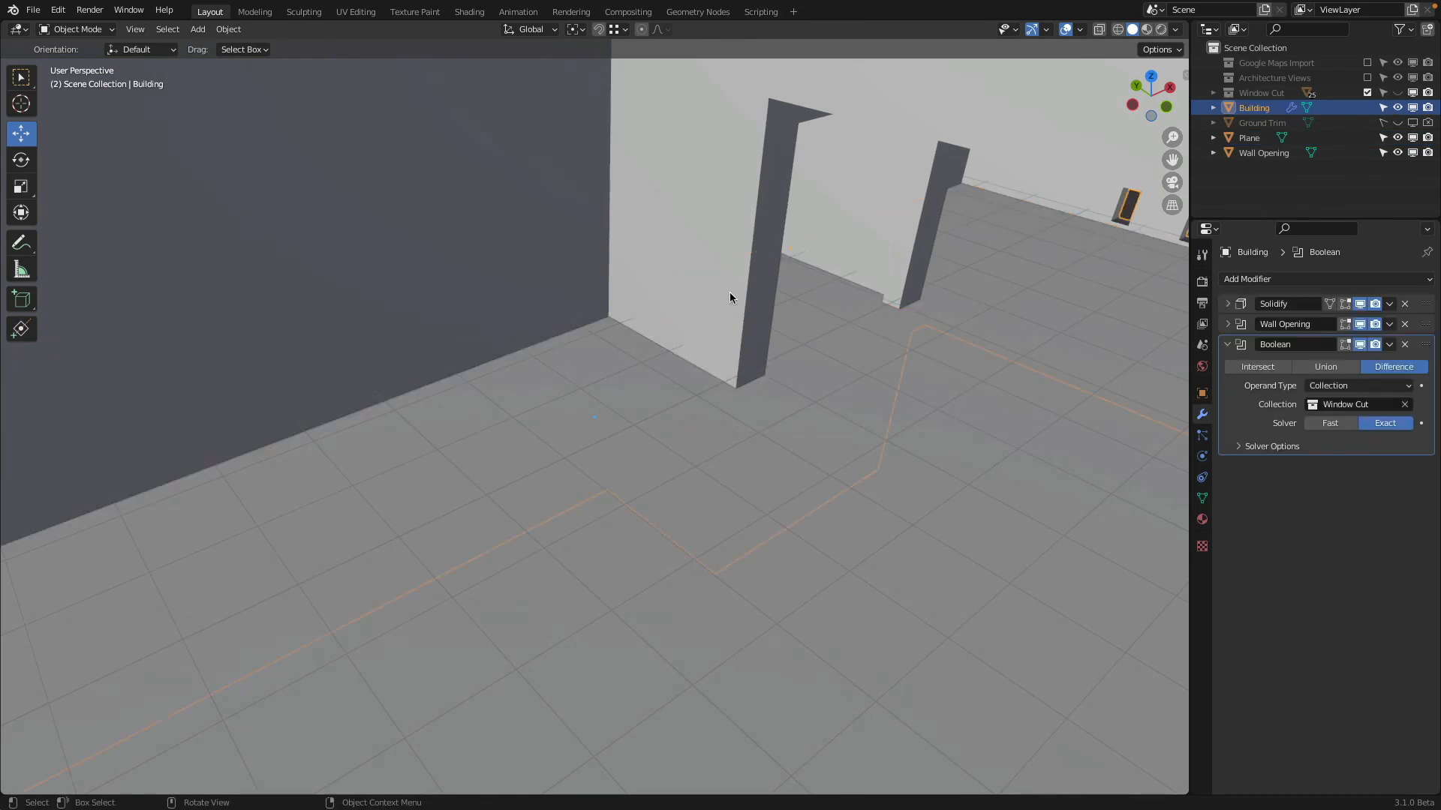
middle_click_drag(727, 292, 750, 396)
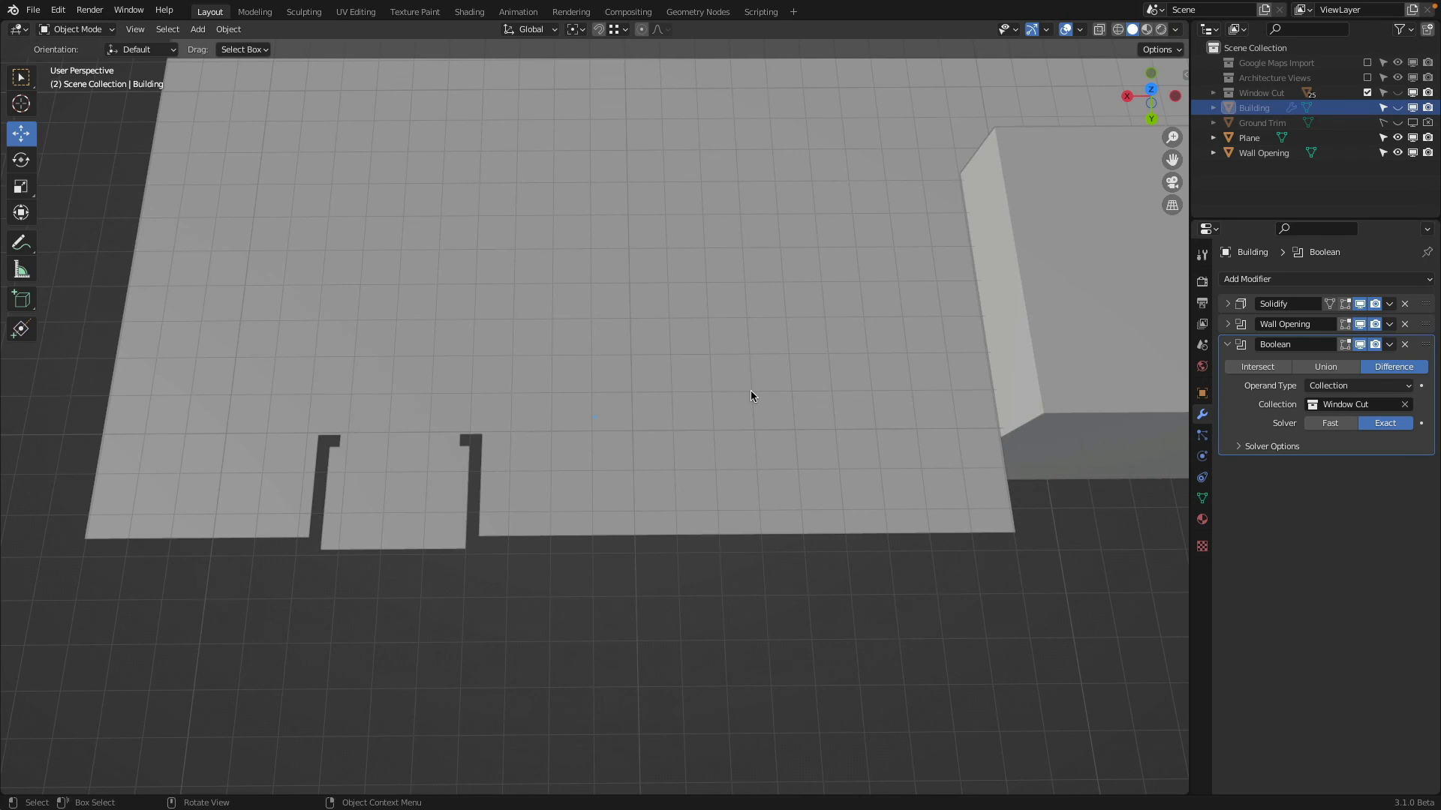
middle_click_drag(751, 390, 708, 285)
key("alt+h")
scroll(709, 285, "down", 5)
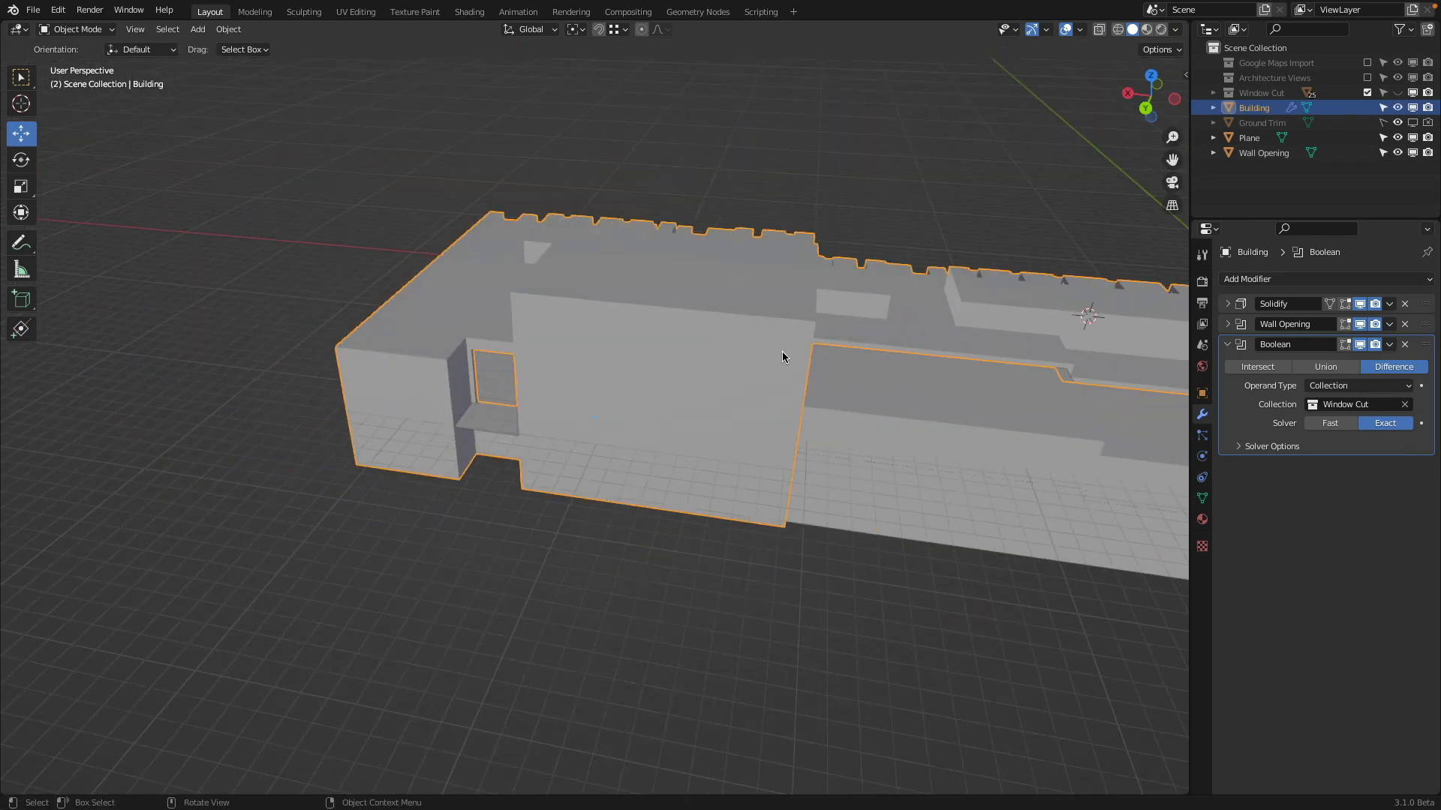
Make the Wall Opening object unselectable and hide it in the viewport and in renders
middle_click_drag(782, 351, 732, 345)
scroll(720, 273, "down", 3)
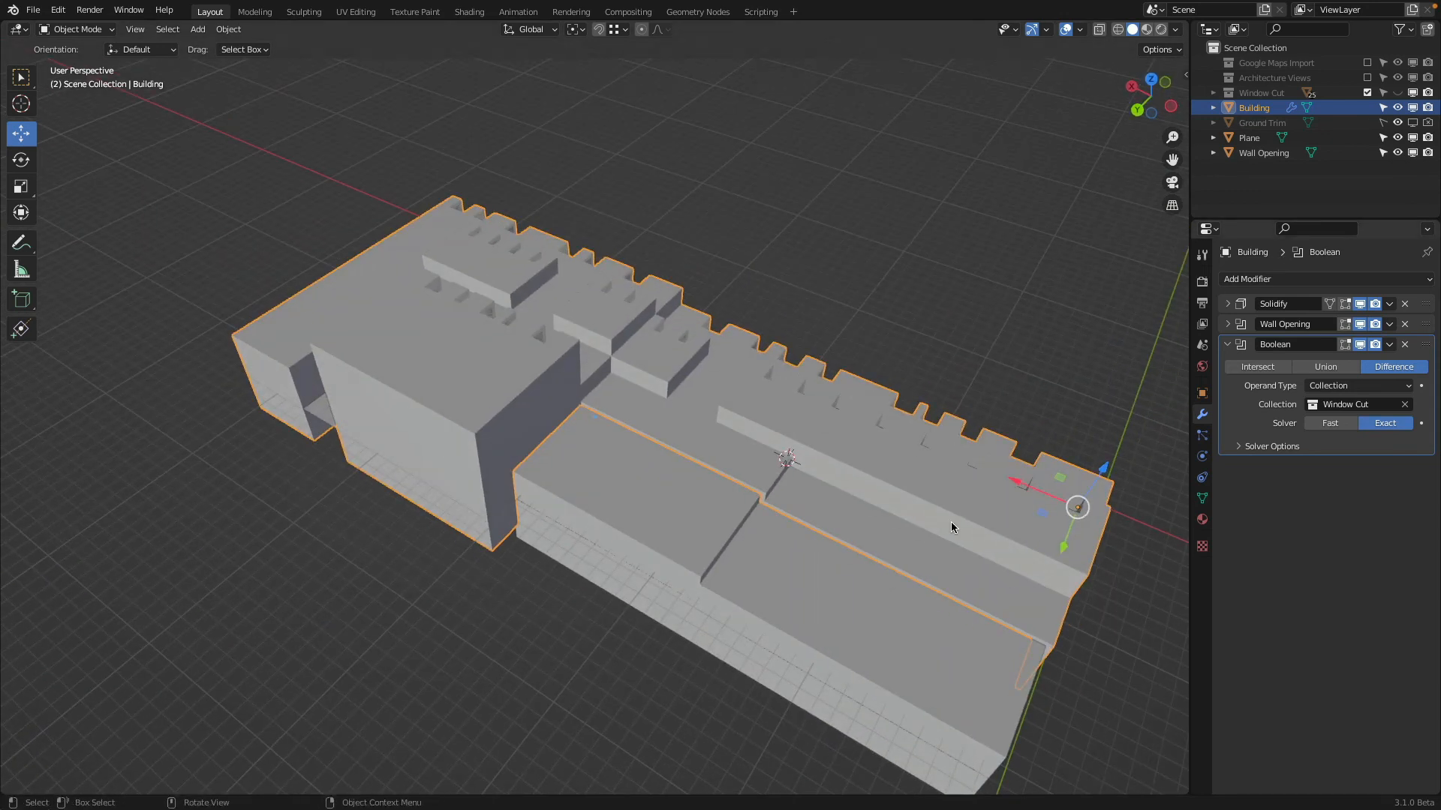
left_click(789, 561)
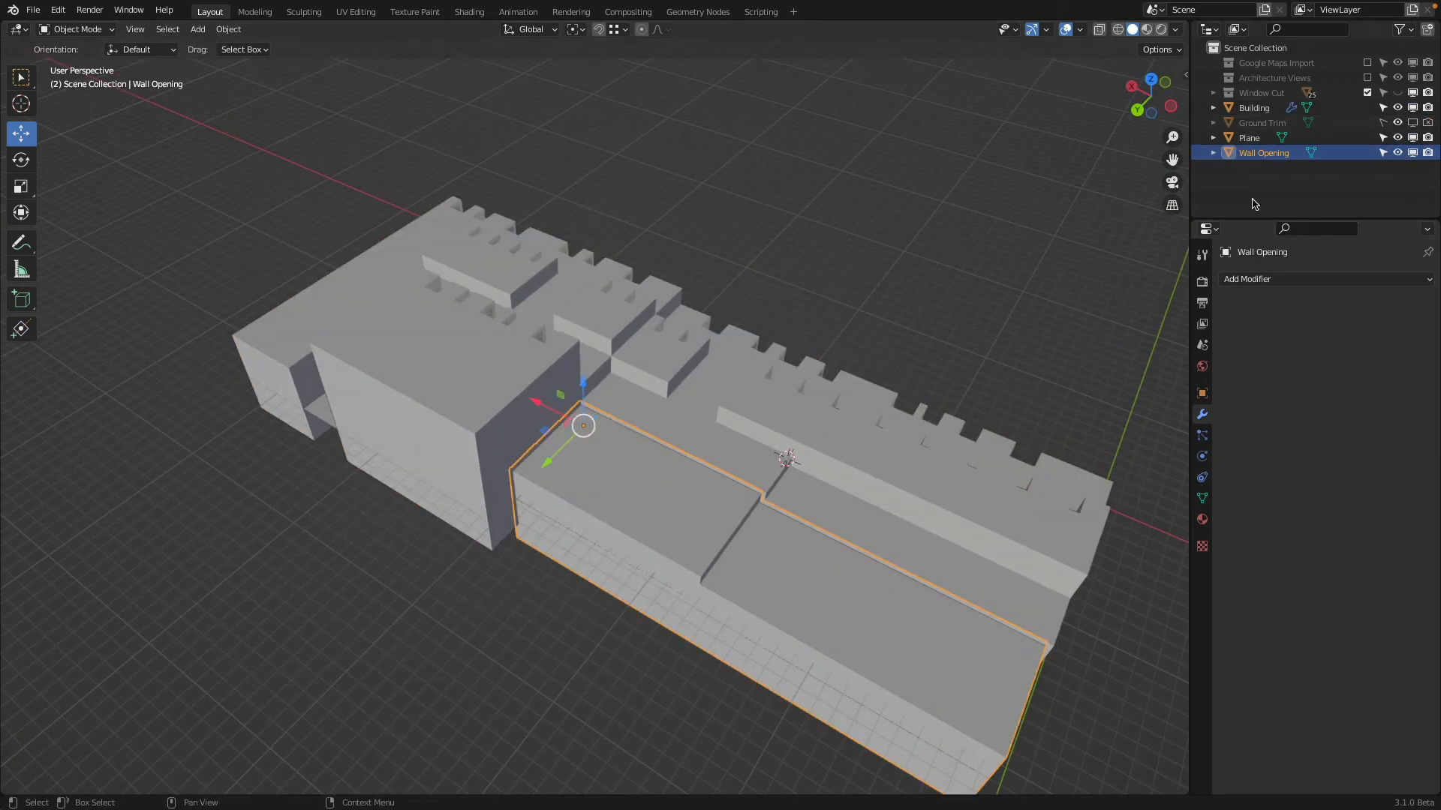
left_click_drag(1260, 219, 1260, 400)
right_click(1231, 293)
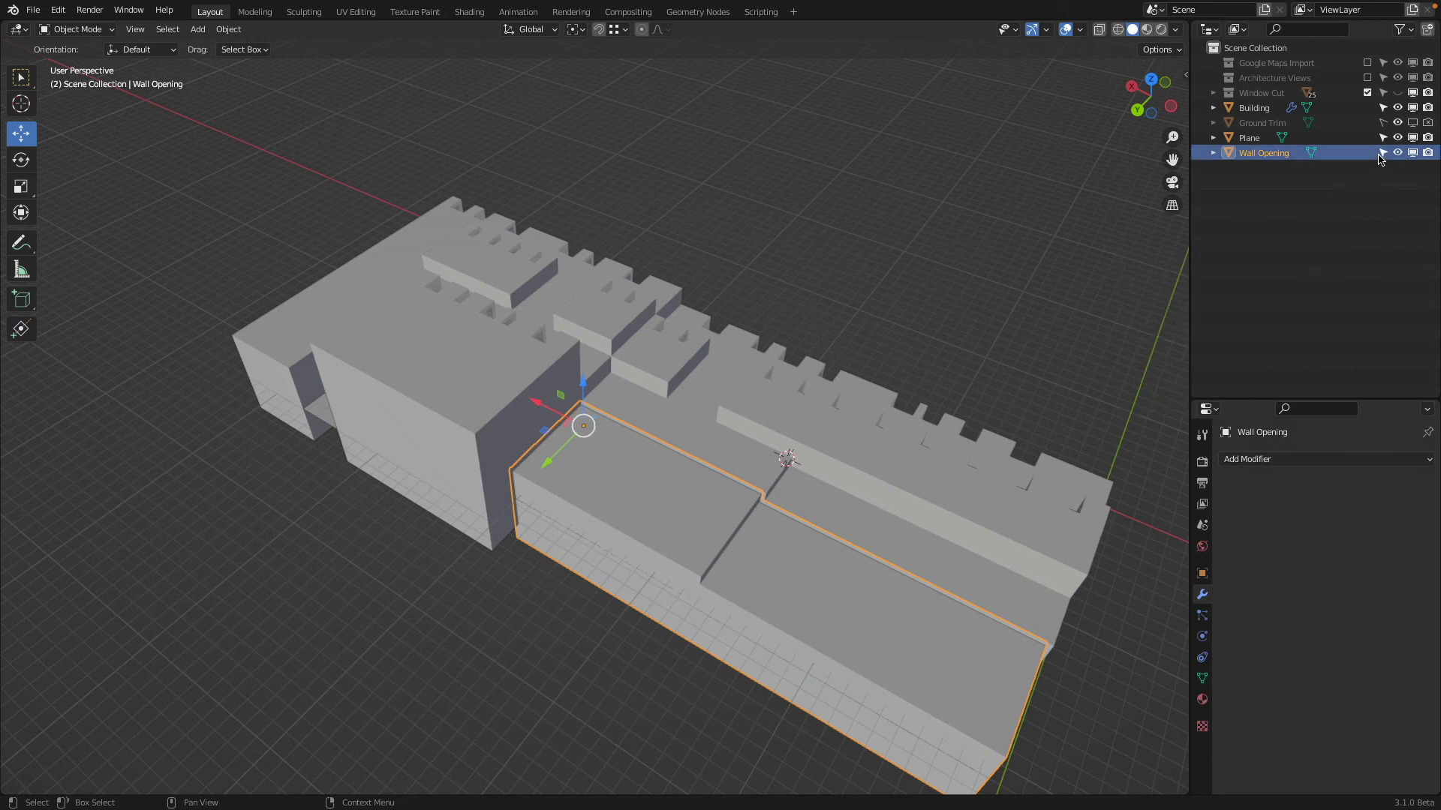
key("h")
Extrude the floor plane's outer edges on the recess side, including the short step edge, outward along Y by 2.6705 m, and return to Object Mode
middle_click_drag(907, 344, 908, 240)
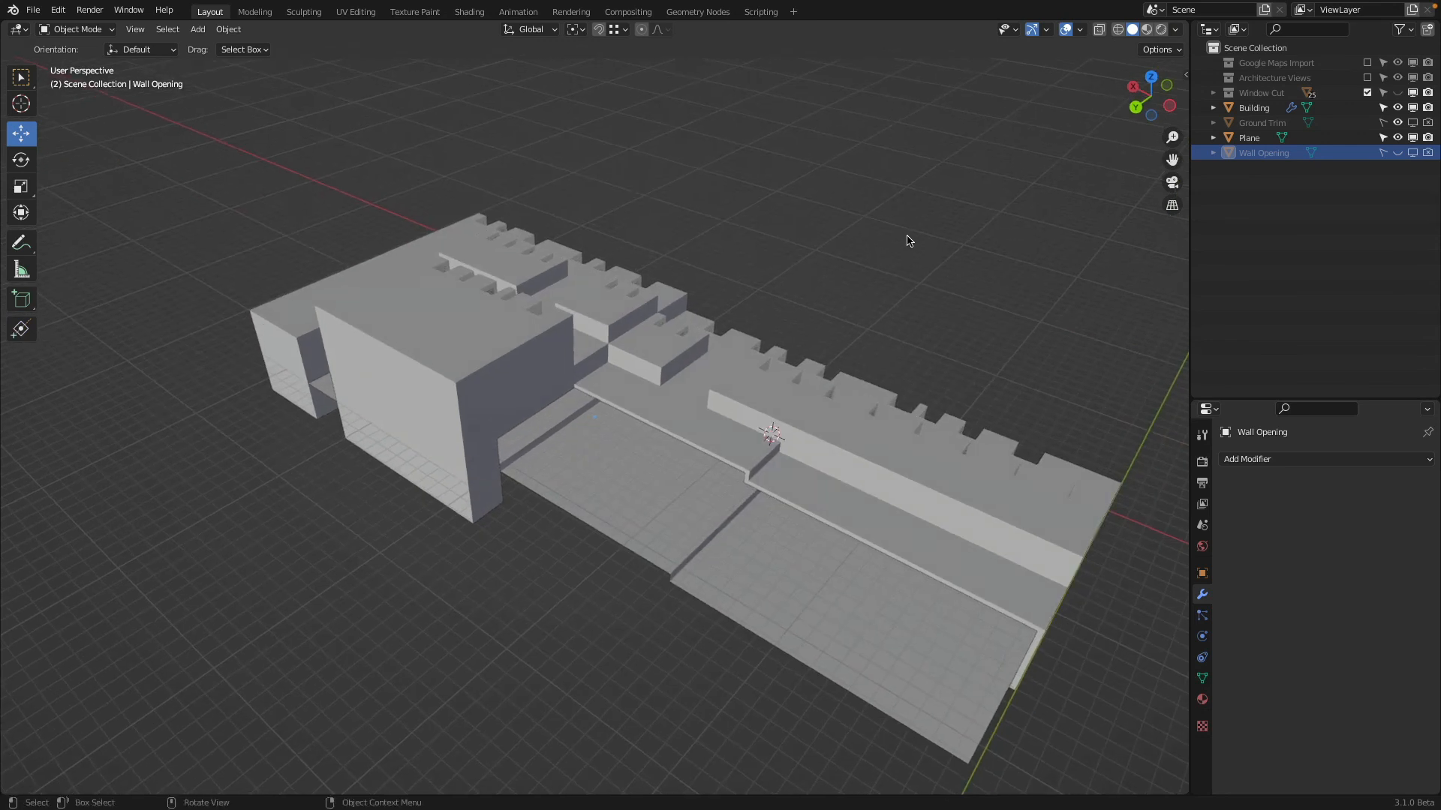
key("KP_7")
key("shift+z")
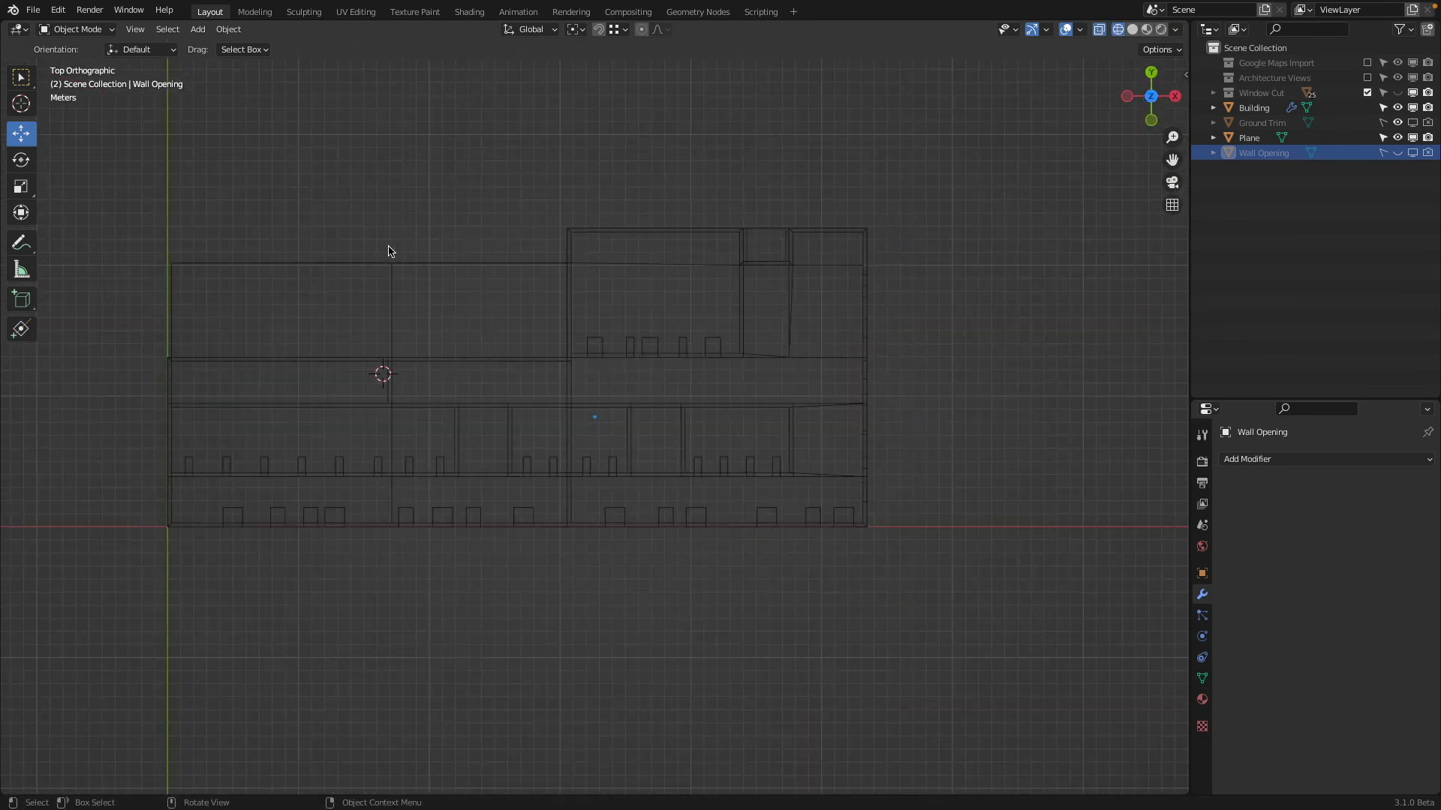
left_click(432, 266)
mouse_move(406, 270)
middle_mouse_down("shift")
mouse_move(564, 326)
mouse_move(849, 209)
middle_mouse_up("shift")
key("shift+z")
scroll(459, 403, "up", 4)
mouse_move(457, 403)
middle_mouse_down("shift")
mouse_move(768, 296)
mouse_move(553, 306)
middle_mouse_up("shift")
key("Tab")
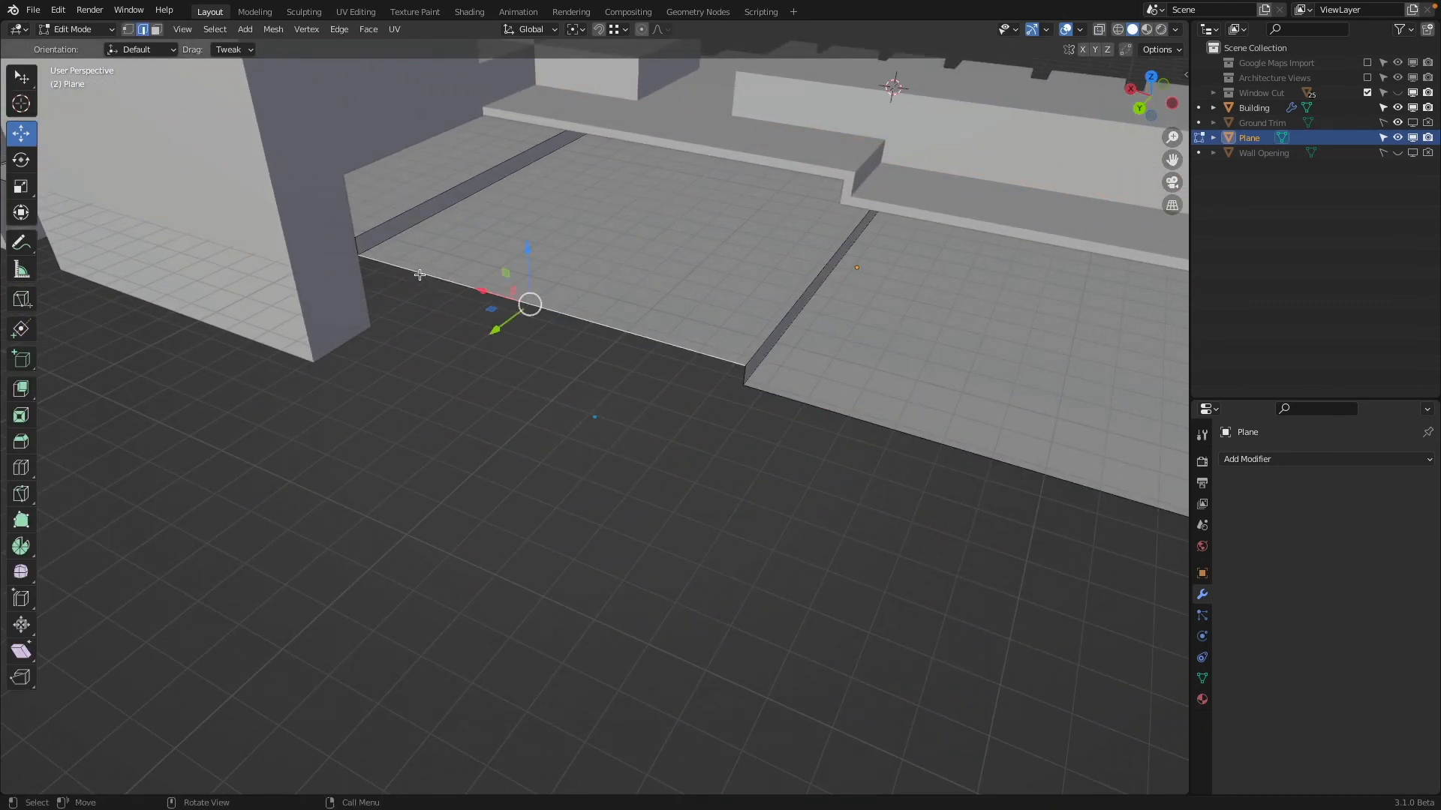
middle_click_drag(763, 204, 583, 230, "shift")
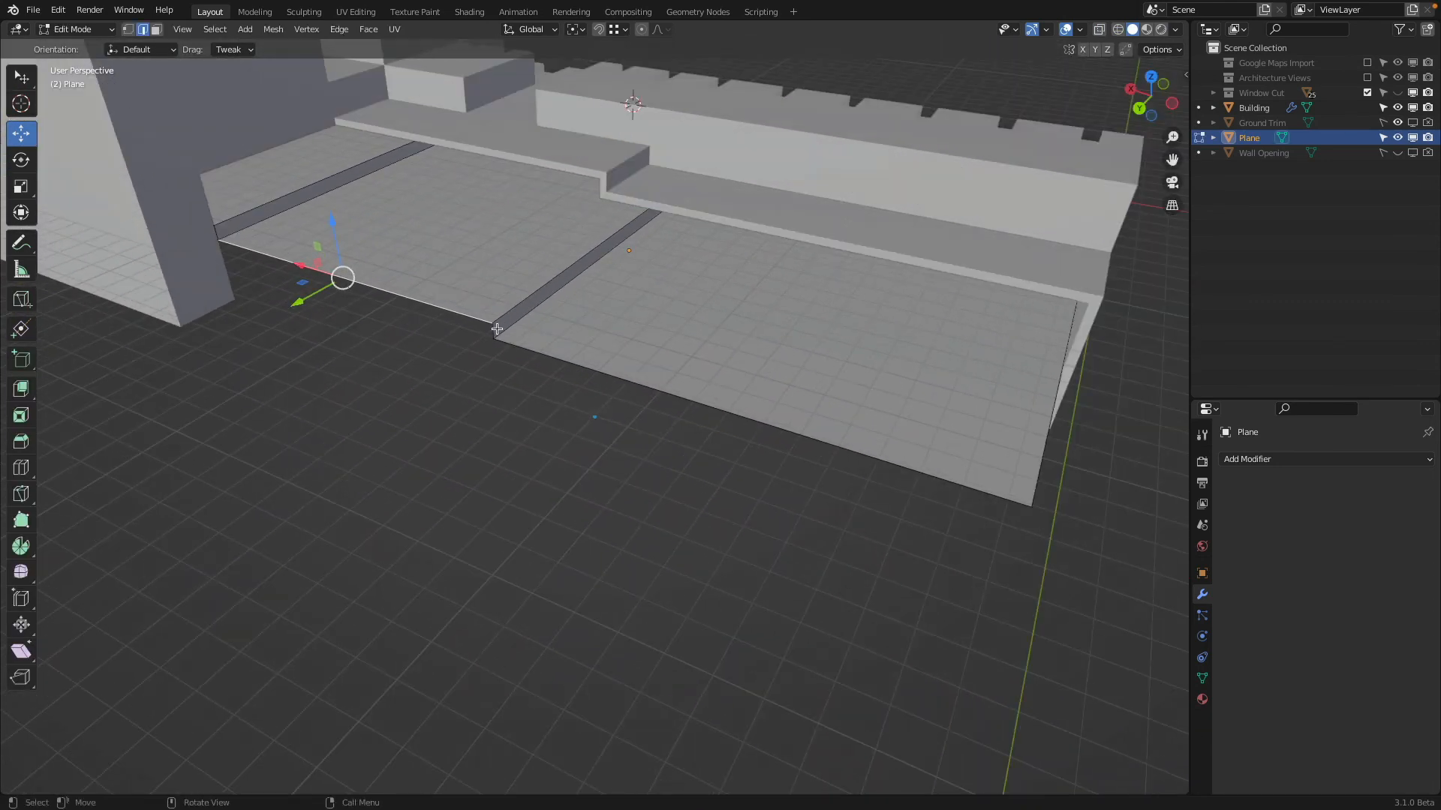
middle_click_drag(626, 385, 508, 374)
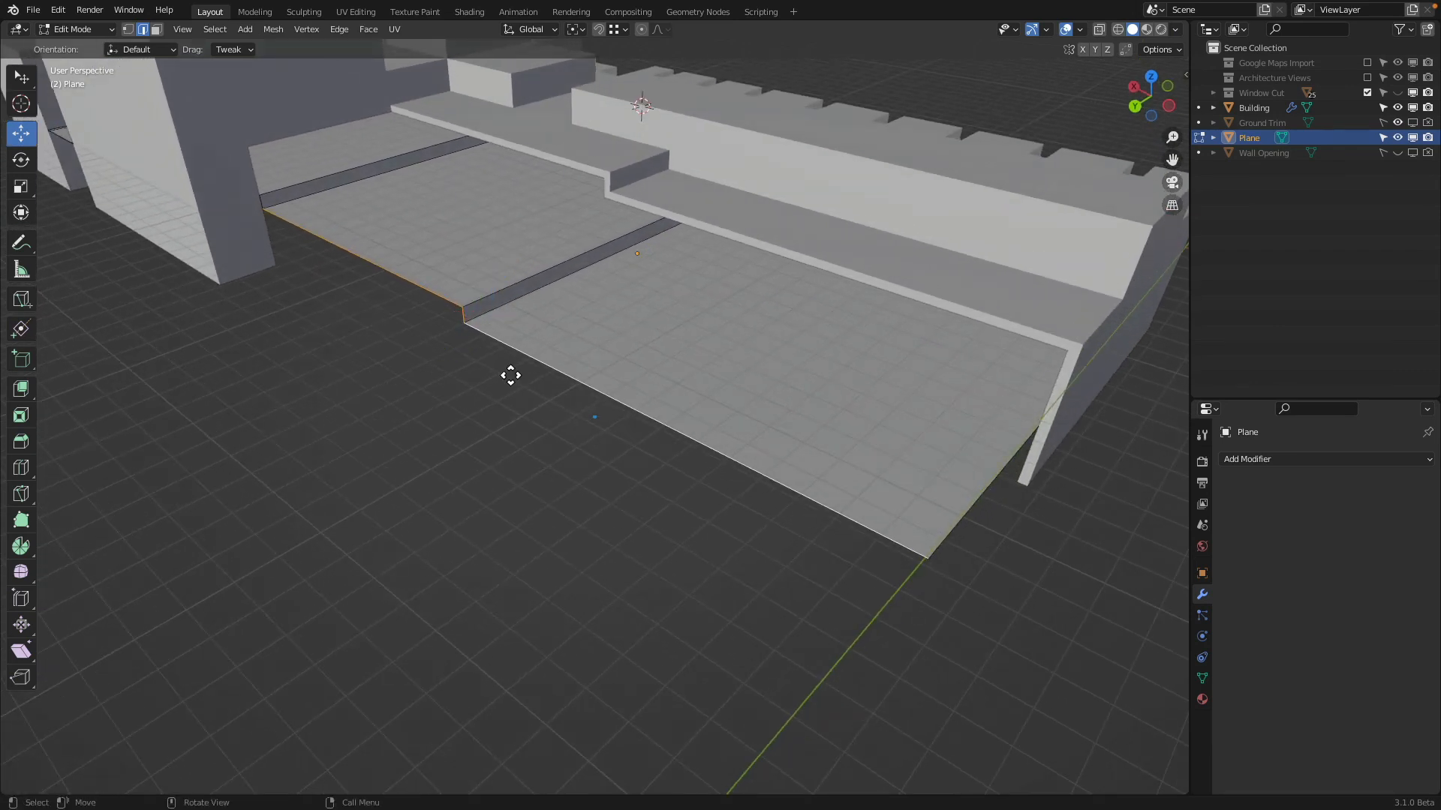
key("e")
left_click(325, 280)
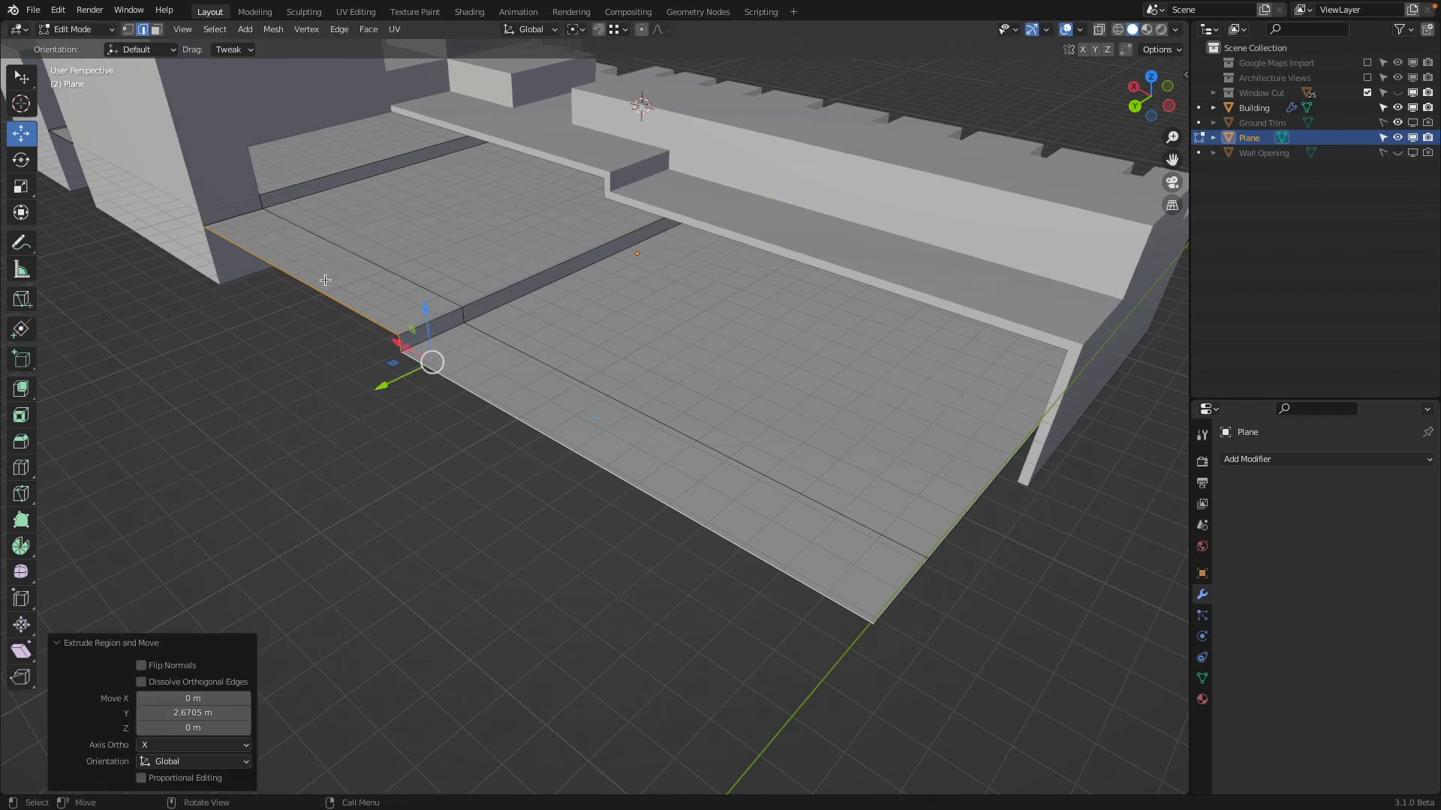
key("Tab")
Show the Architecture Views collection and compare the extended floor with the back elevation drawing
middle_click_drag(325, 280, 314, 236)
middle_click_drag(826, 373, 868, 348)
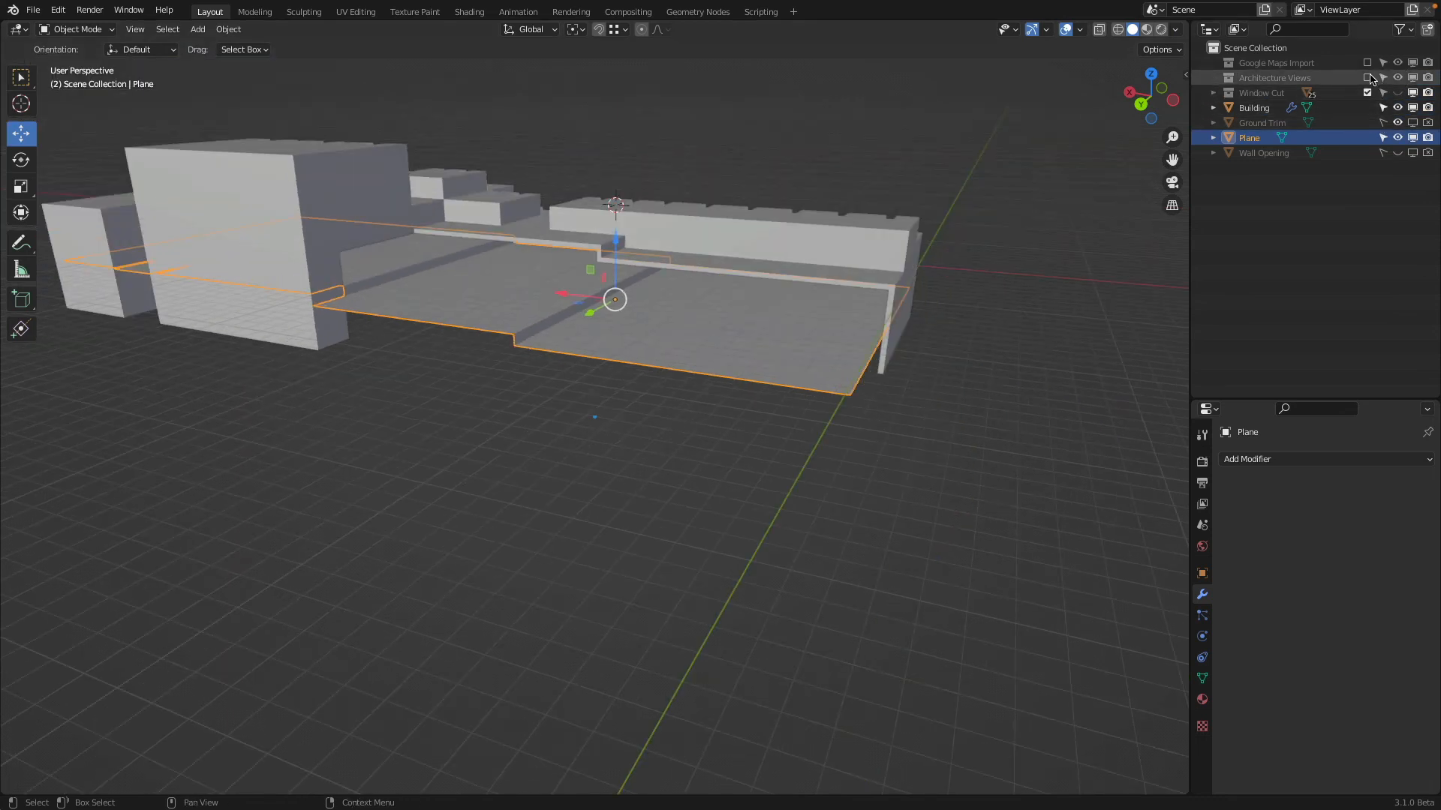
left_click(1368, 78)
middle_click_drag(979, 192, 998, 152)
left_click(1154, 96)
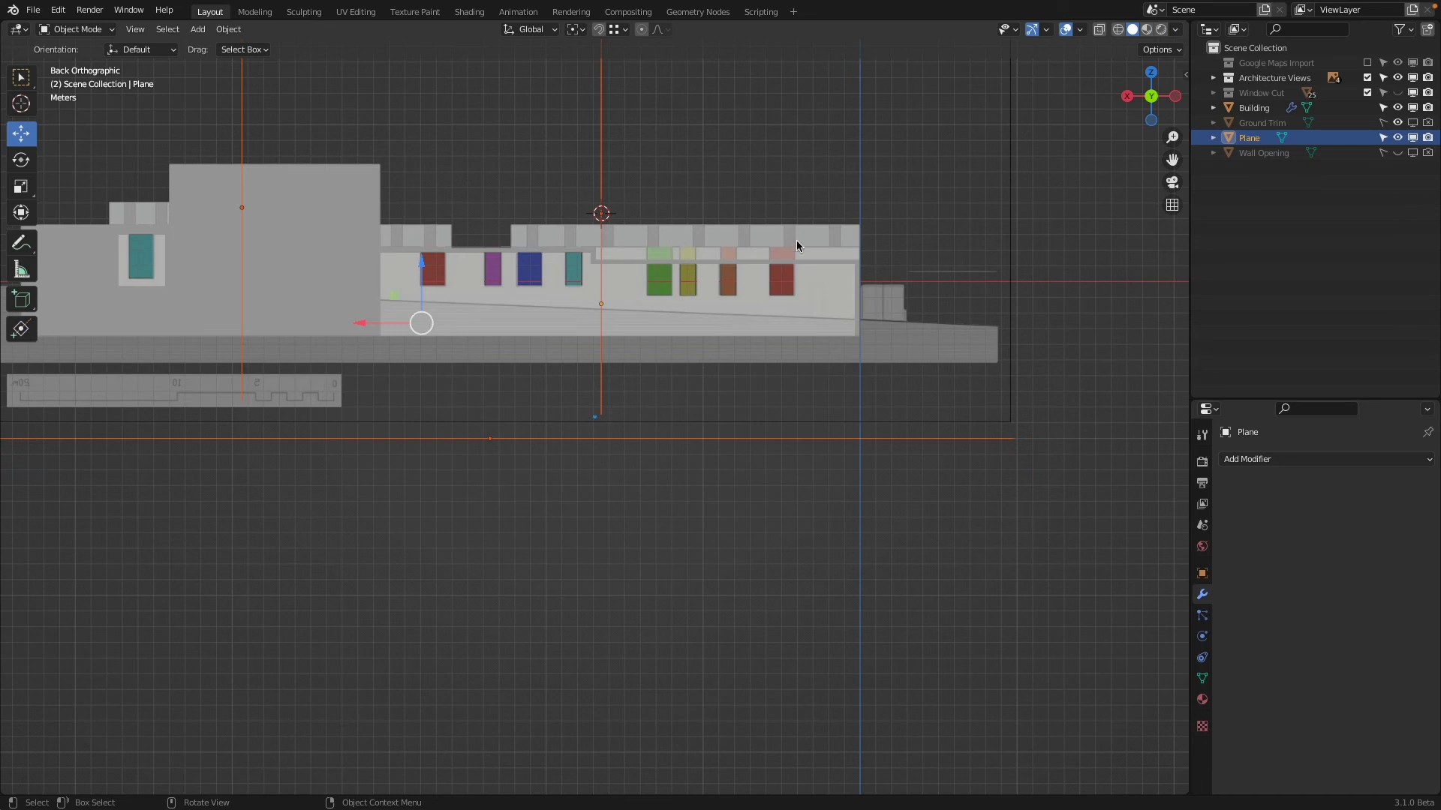
middle_click_drag(797, 246, 840, 281)
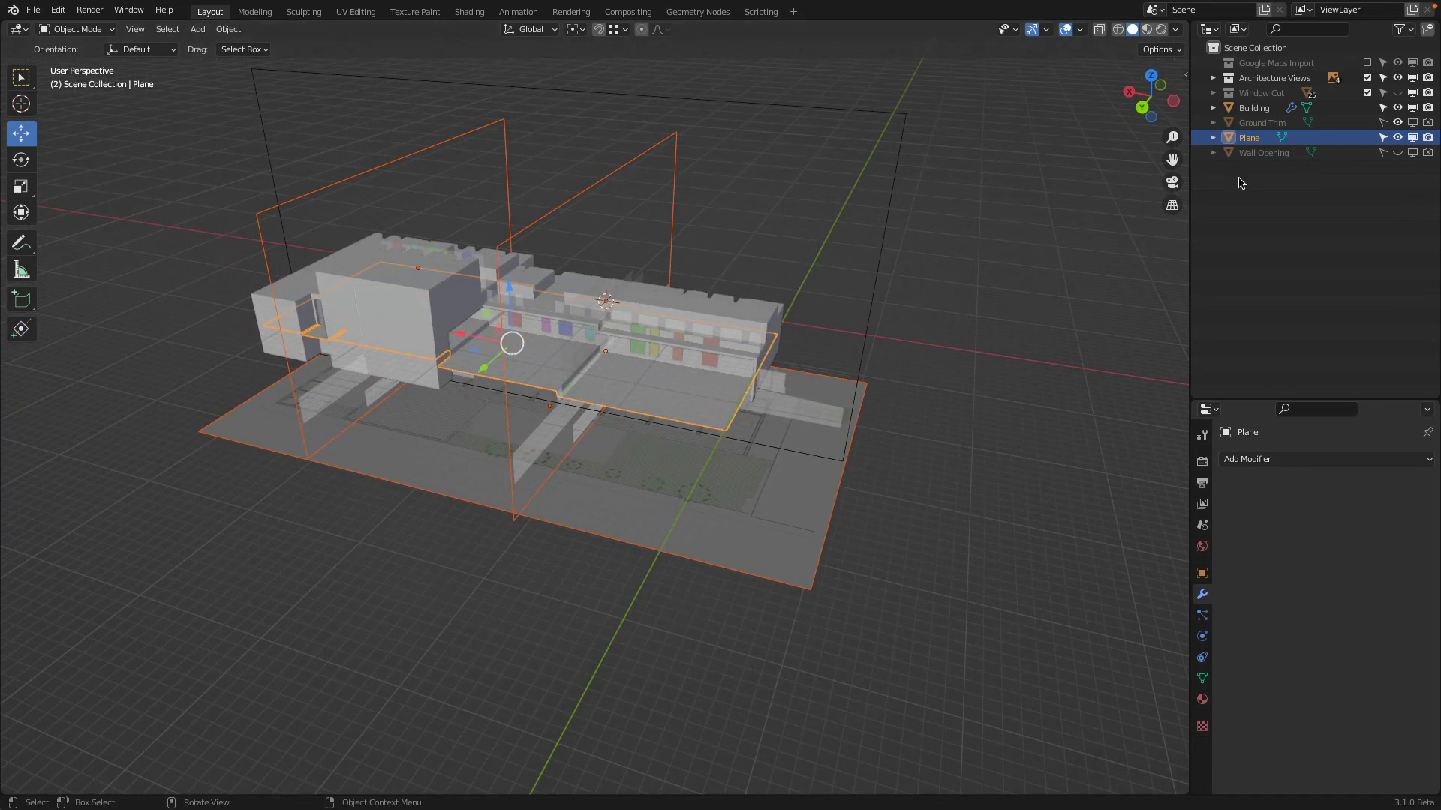
Show the Ground Trim object in the viewport and make it selectable
left_click(1412, 123)
left_click(1412, 123)
left_click(1412, 123)
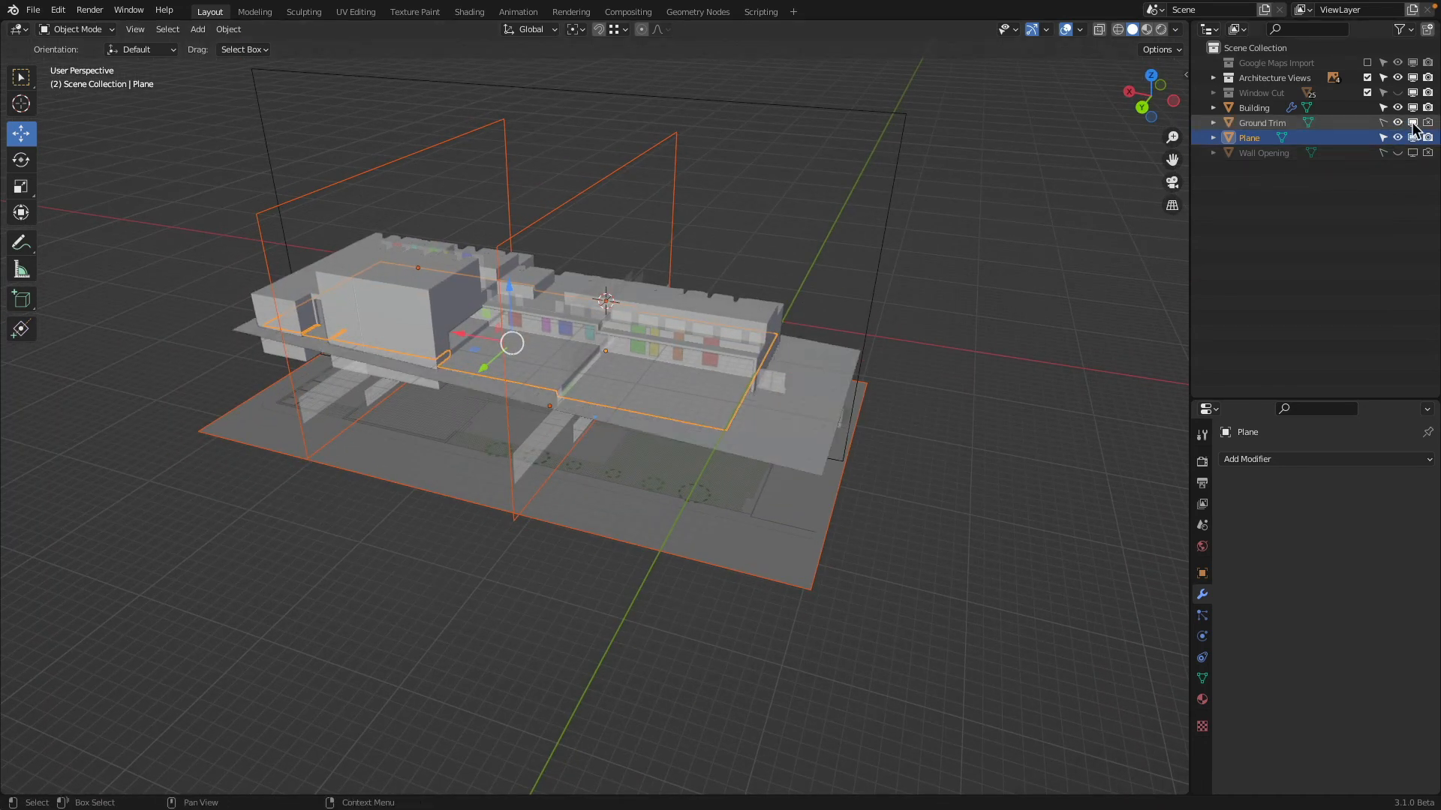
left_click(842, 429)
mouse_move(853, 336)
middle_mouse_down()
mouse_move(837, 377)
mouse_move(855, 375)
mouse_move(852, 330)
middle_mouse_up()
left_click(1385, 123)
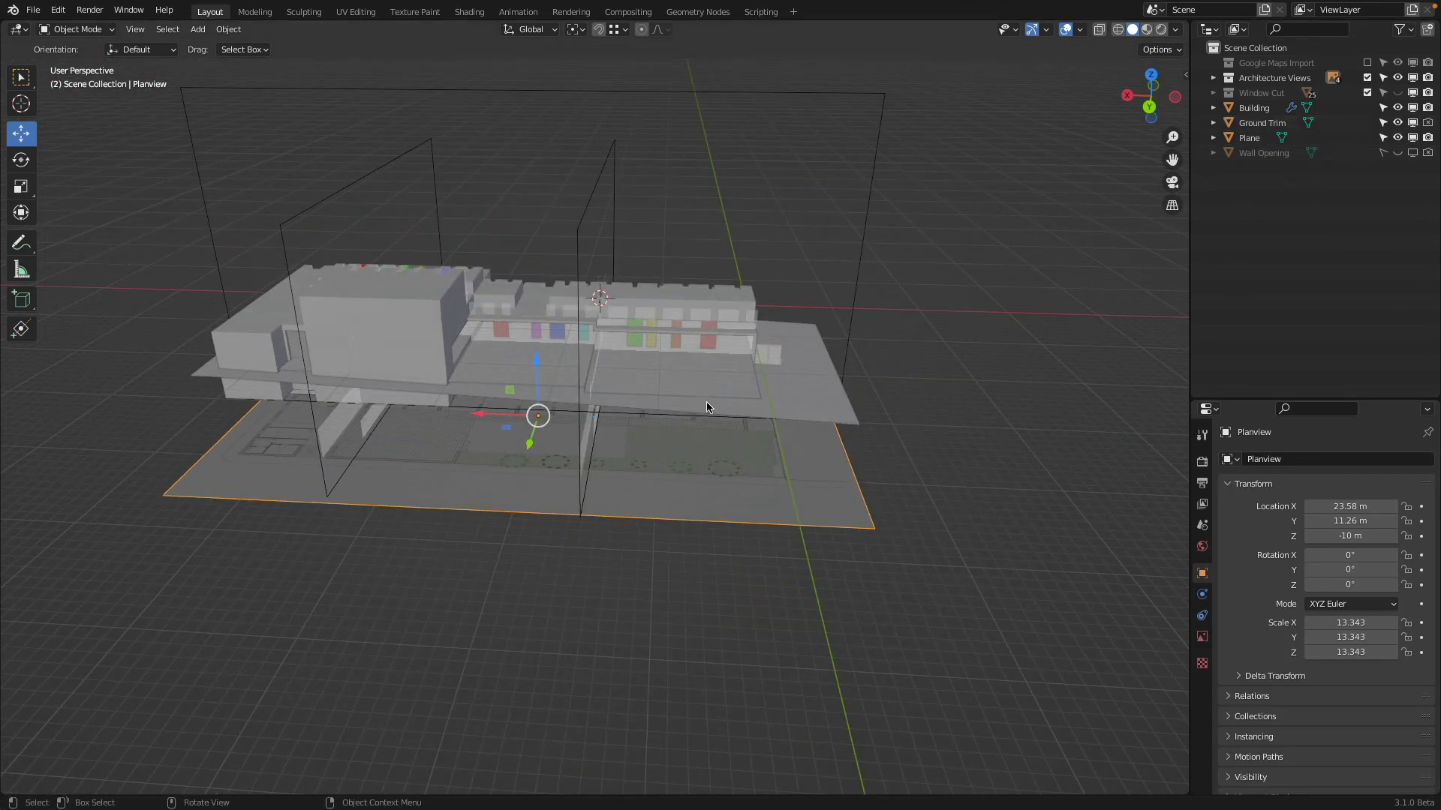
Hide the building and examine the floor plane against the ground trim, plan and back elevation
left_click(804, 328)
middle_click_drag(804, 328, 263, 336)
scroll(263, 336, "up", 4)
middle_click_drag(495, 358, 727, 371, "shift")
scroll(645, 336, "up", 4)
scroll(608, 360, "down", 3)
left_click(775, 256)
key("h")
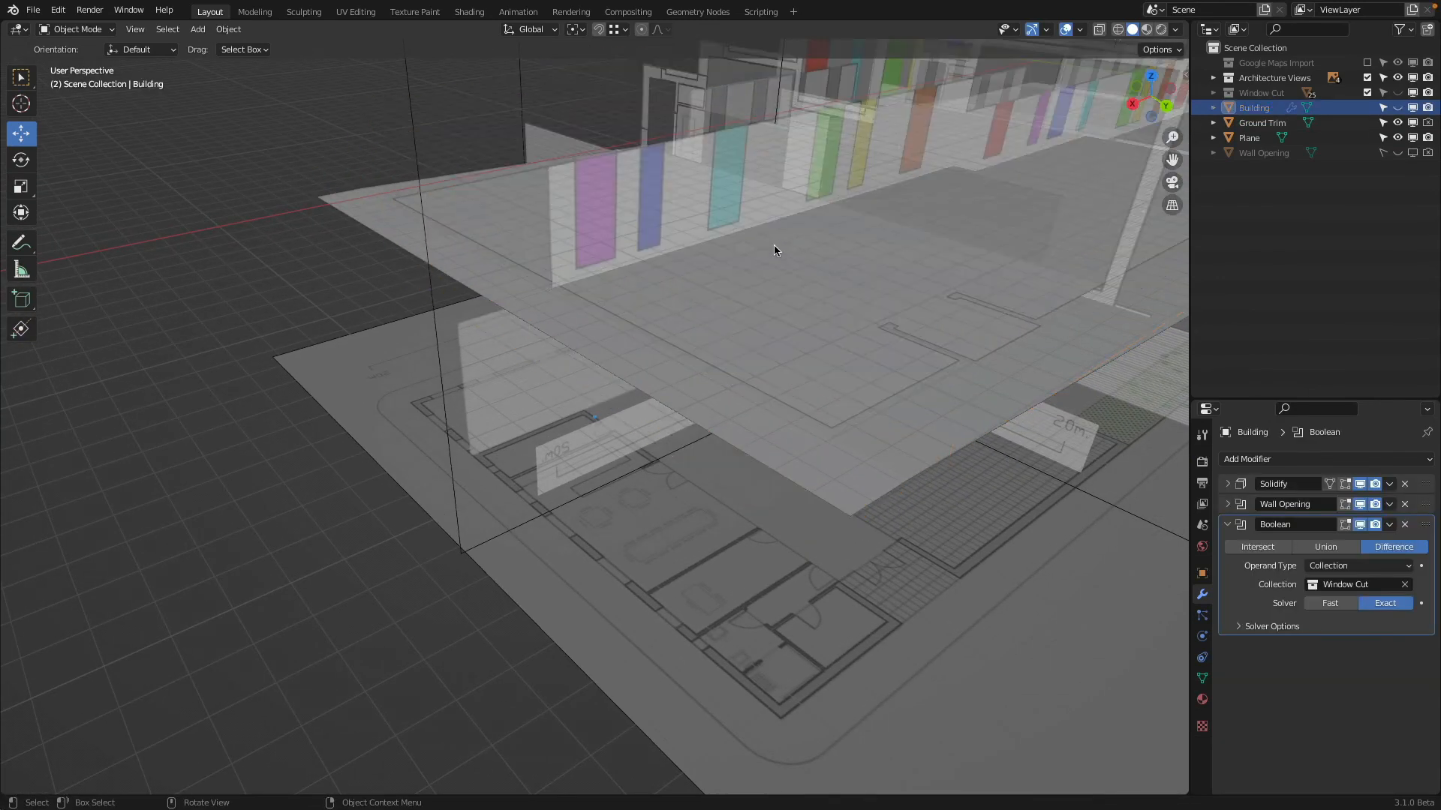
middle_click_drag(775, 247, 635, 258)
left_click(661, 299)
left_click(1153, 102)
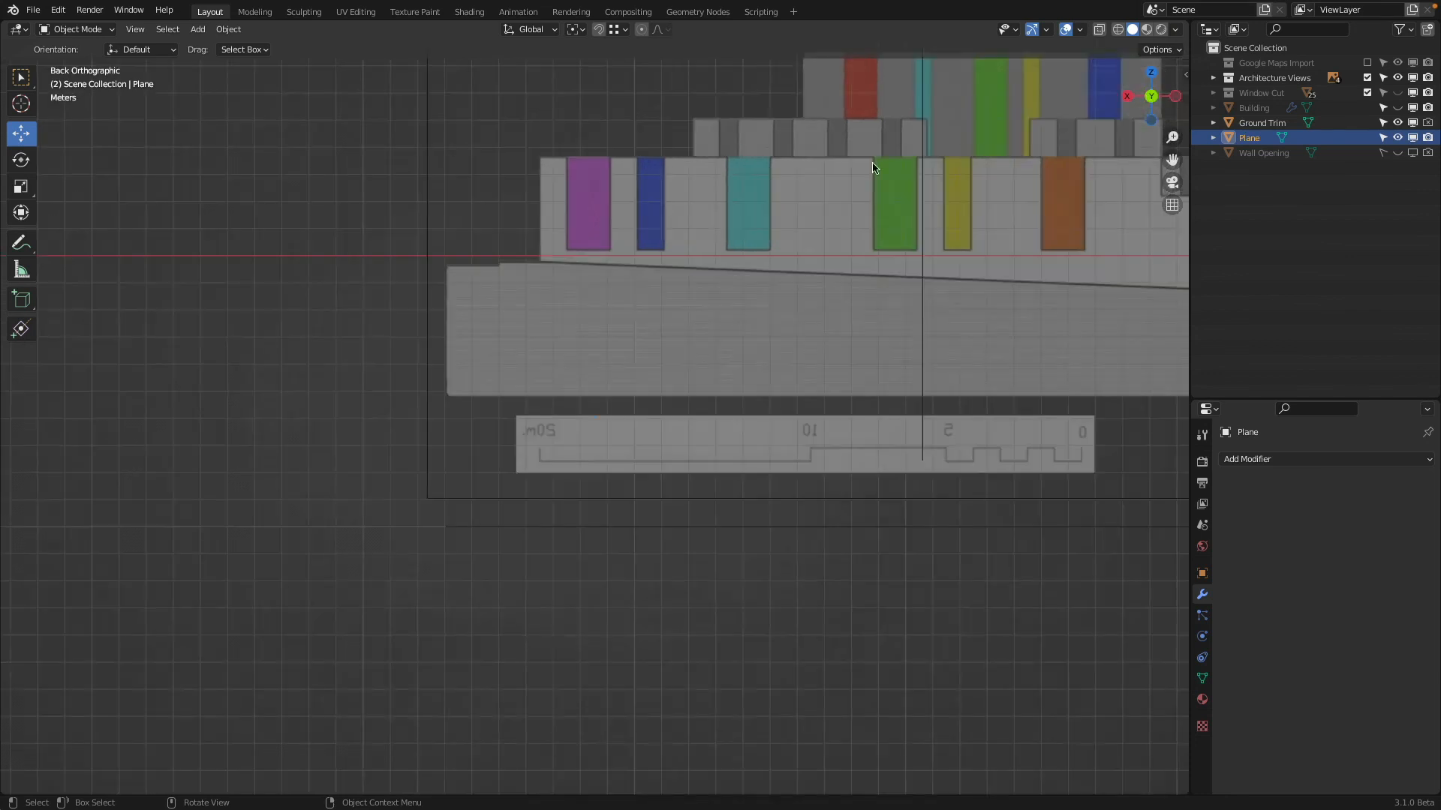
Compare the ground trim's and floor plane's heights with the elevation's ground line in wireframe, and inspect the trim in perspective
scroll(574, 265, "up", 5)
key("z")
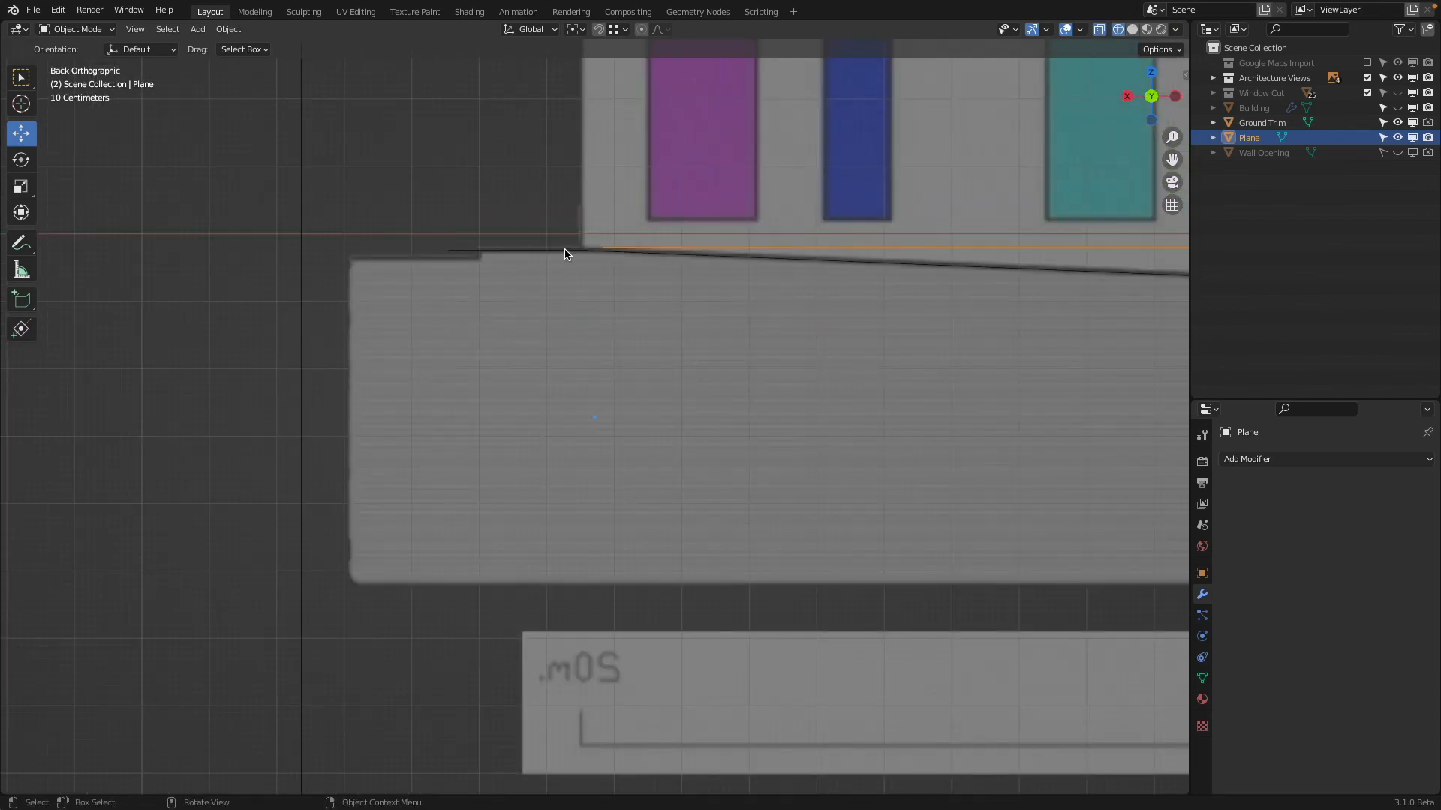
left_click(566, 254)
scroll(578, 225, "up", 3)
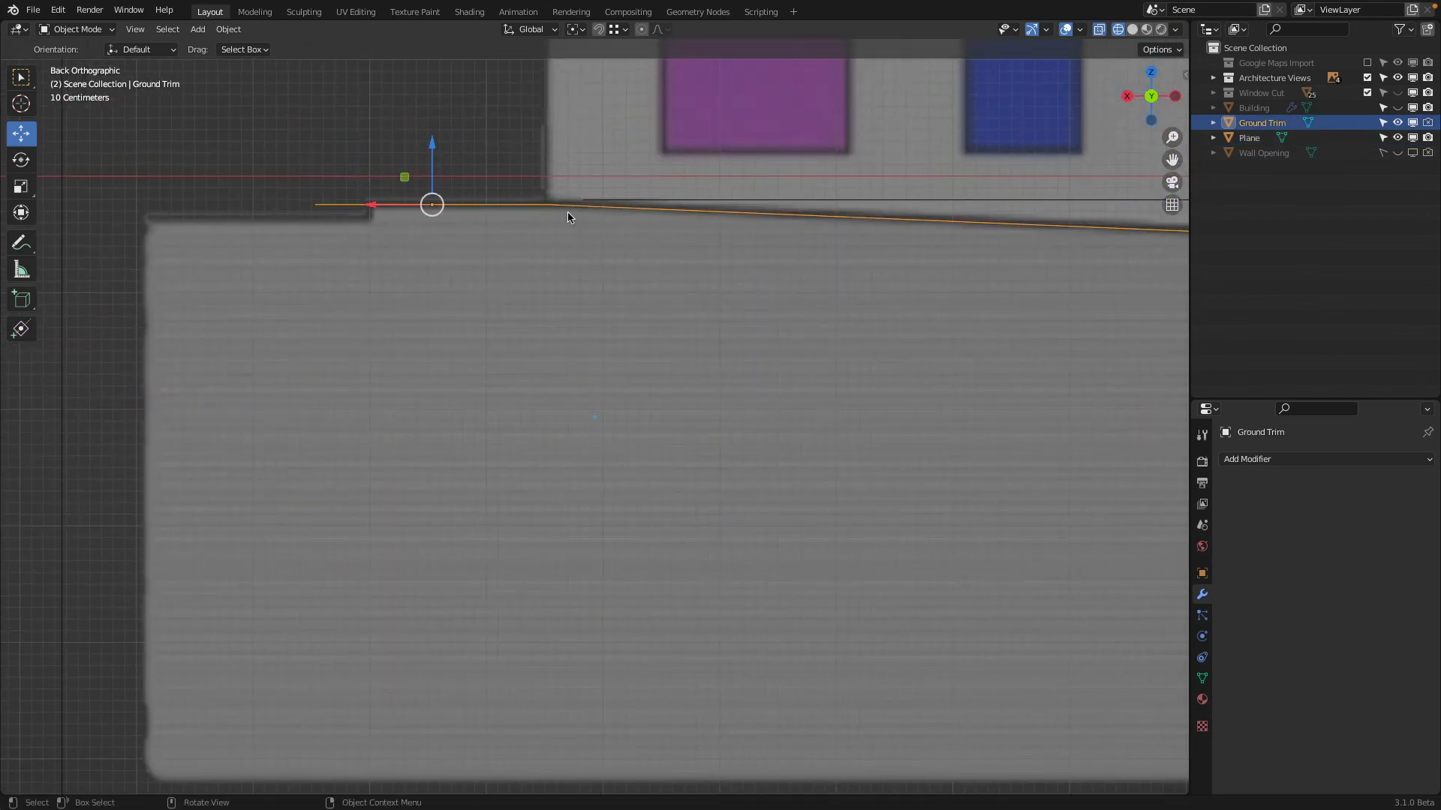
scroll(567, 217, "down", 4)
middle_click_drag(567, 217, 829, 235)
left_click(922, 422)
left_click(918, 422)
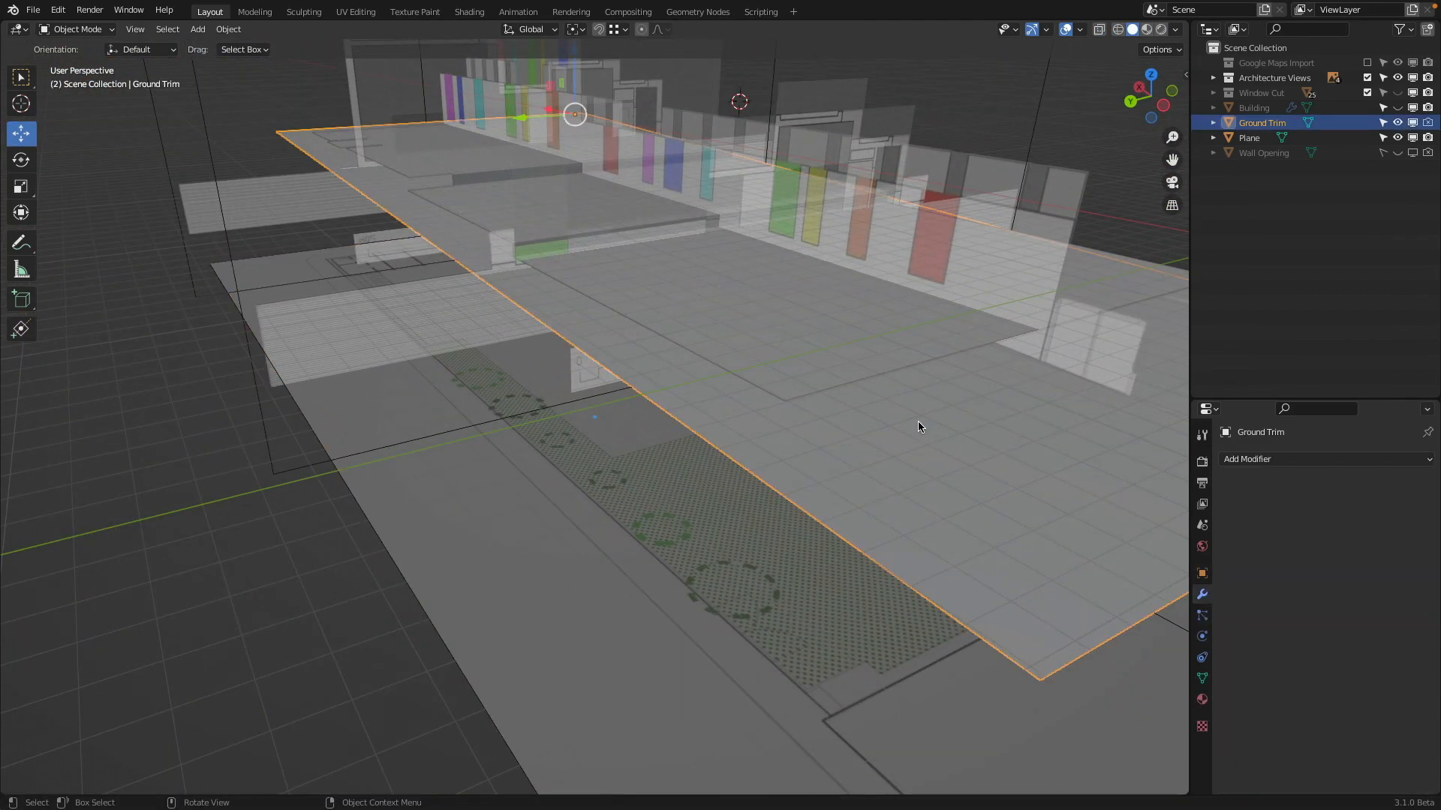
Unhide the building and exclude the Architecture Views collection from the view layer
left_click(1397, 107)
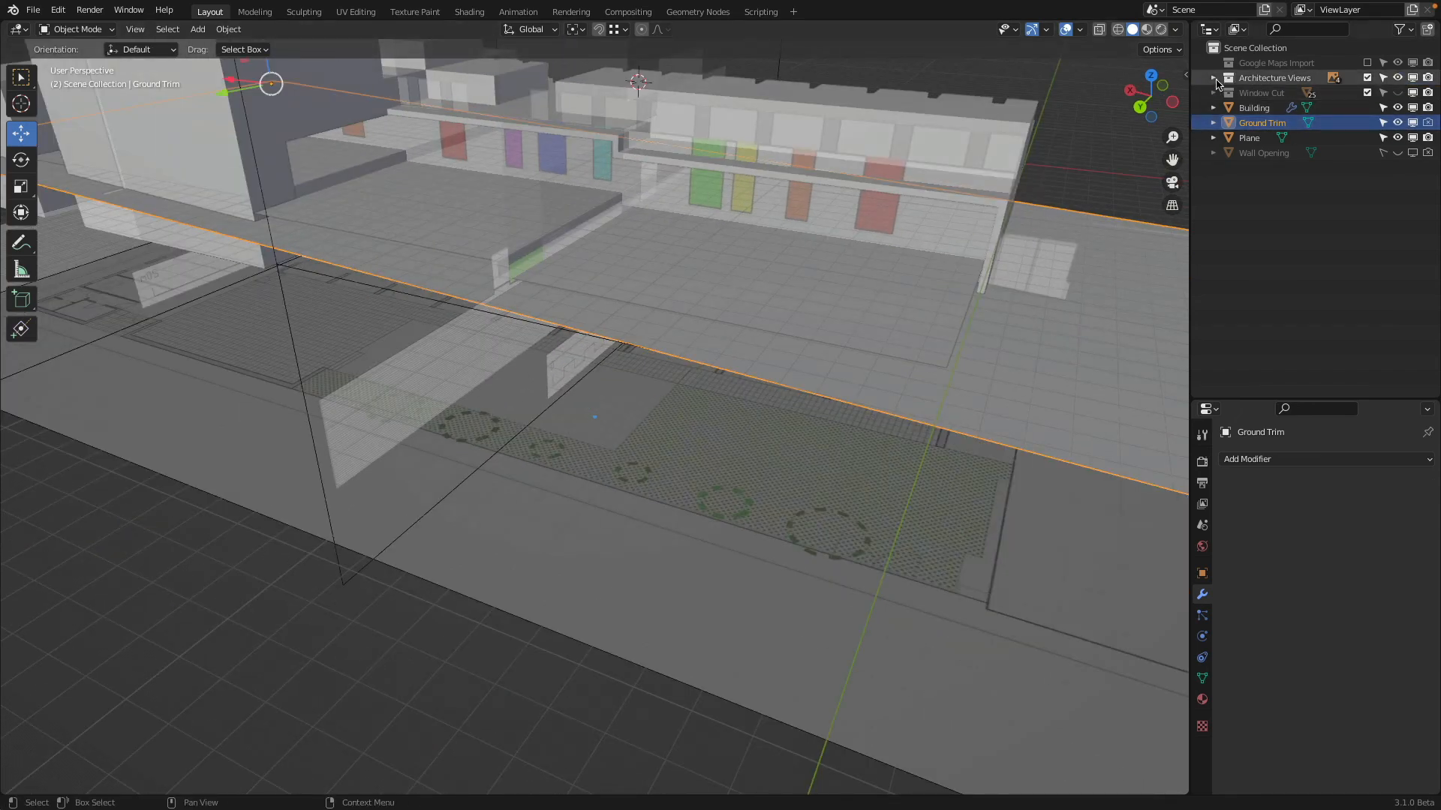
left_click(1214, 79)
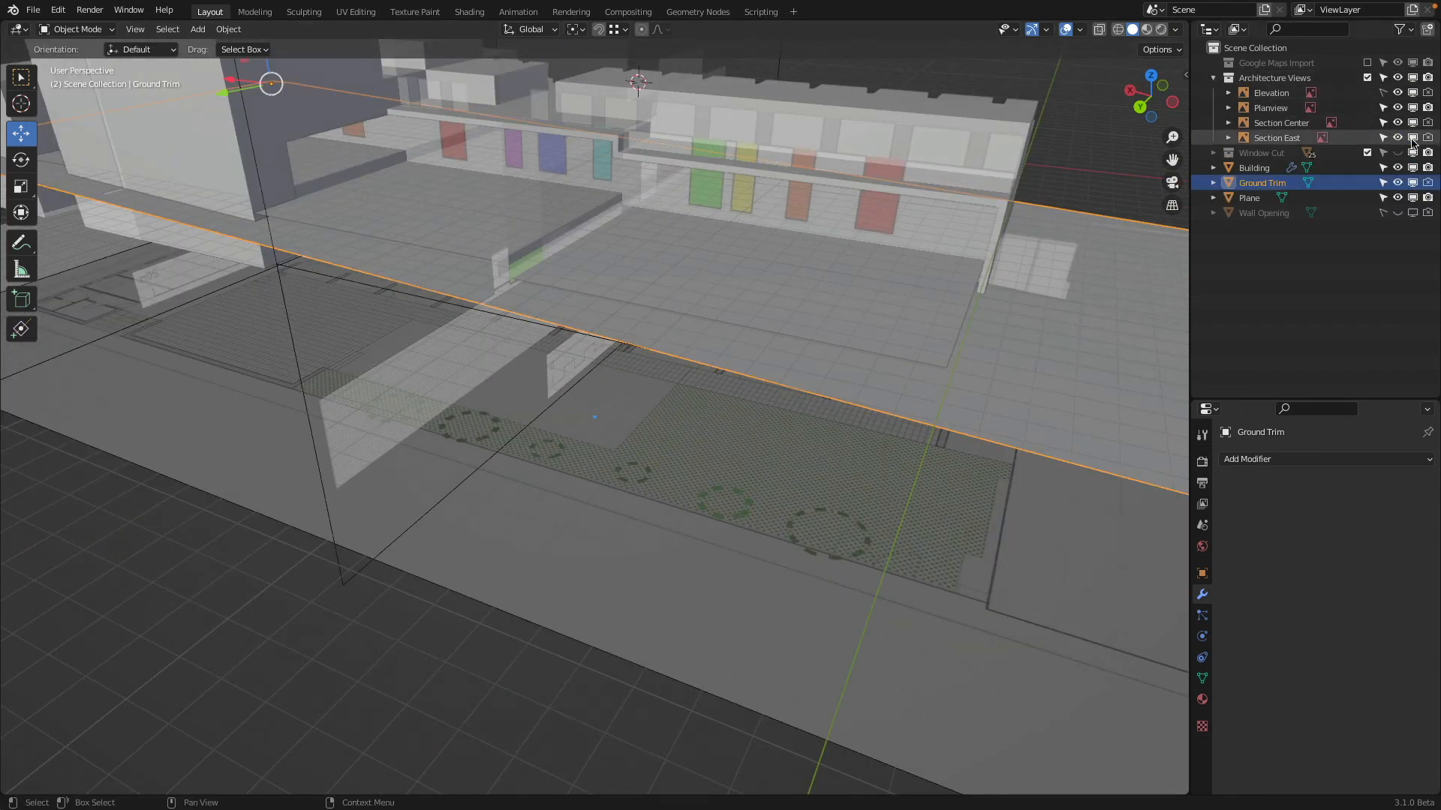
left_click(1367, 77)
middle_click_drag(707, 270, 571, 237)
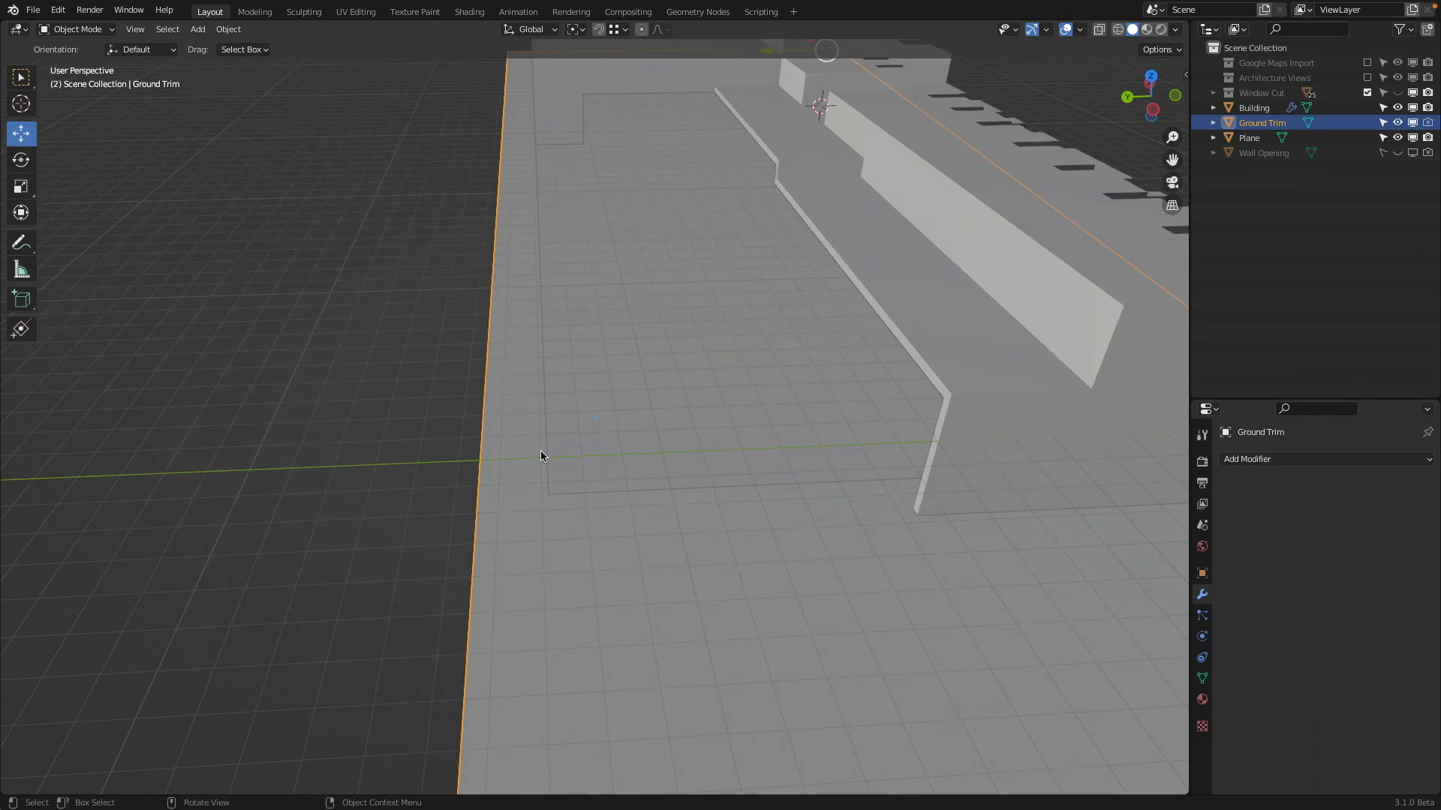
Add a plane and move it by 13.061 m in X, 10.178 m in Y and -7.8284 m in Z to the protruding block's lower corner
middle_click_drag(709, 501, 812, 335)
middle_click_drag(539, 271, 405, 248)
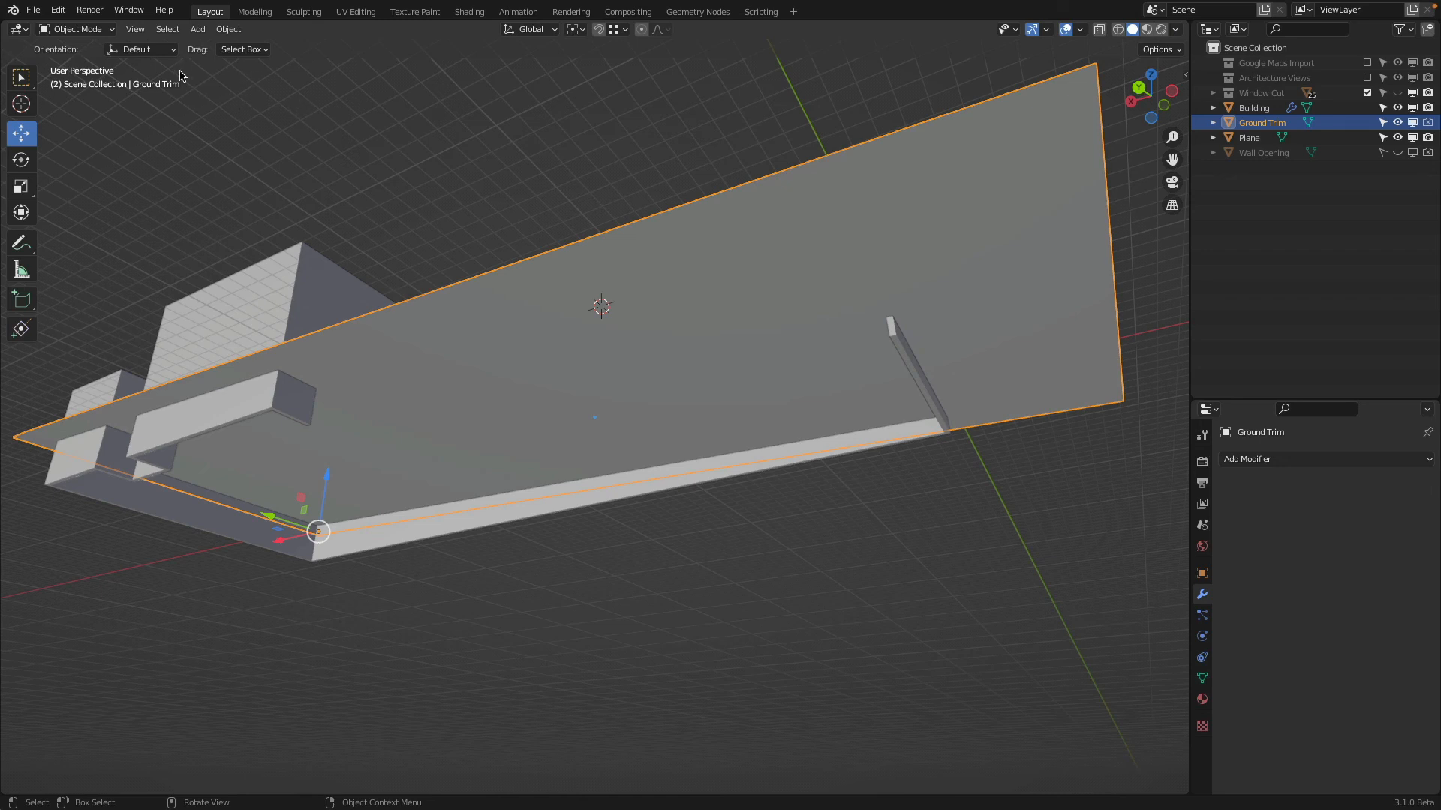
middle_click_drag(259, 126, 765, 216)
key("shift+a")
mouse_move(477, 133)
left_click(553, 133)
key("g")
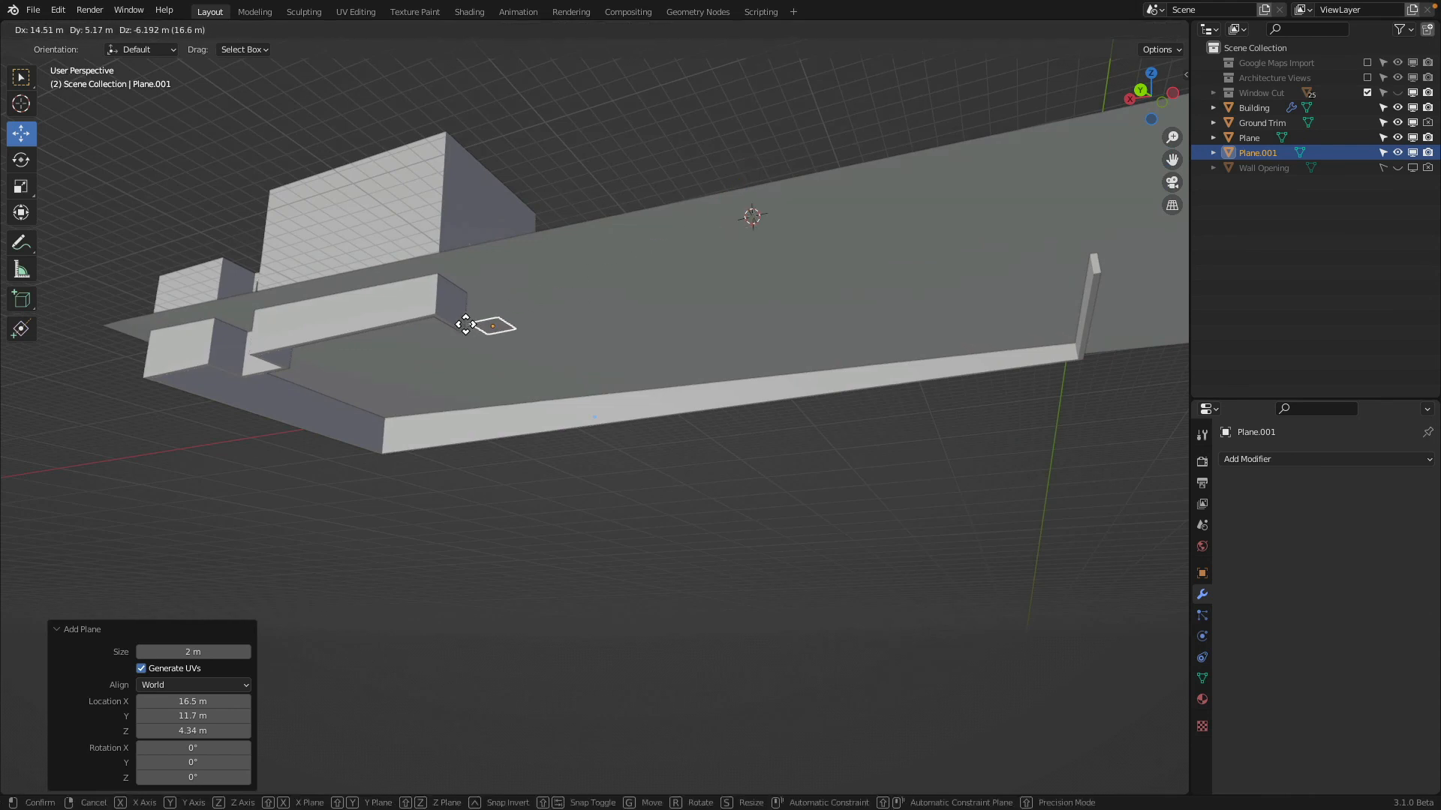
left_click(446, 312)
middle_click_drag(446, 311, 738, 417)
scroll(591, 330, "up", 4)
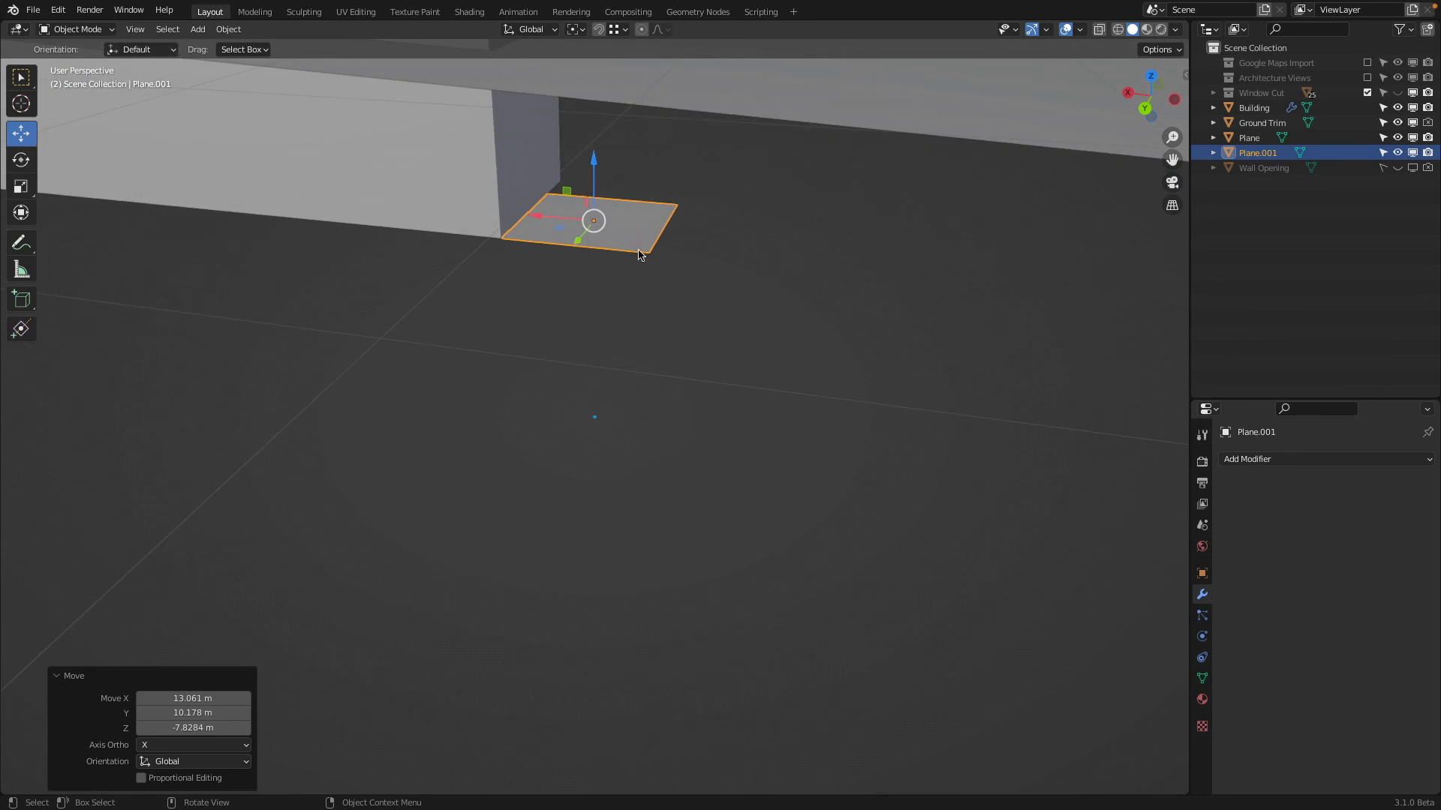
middle_click_drag(739, 274, 745, 382)
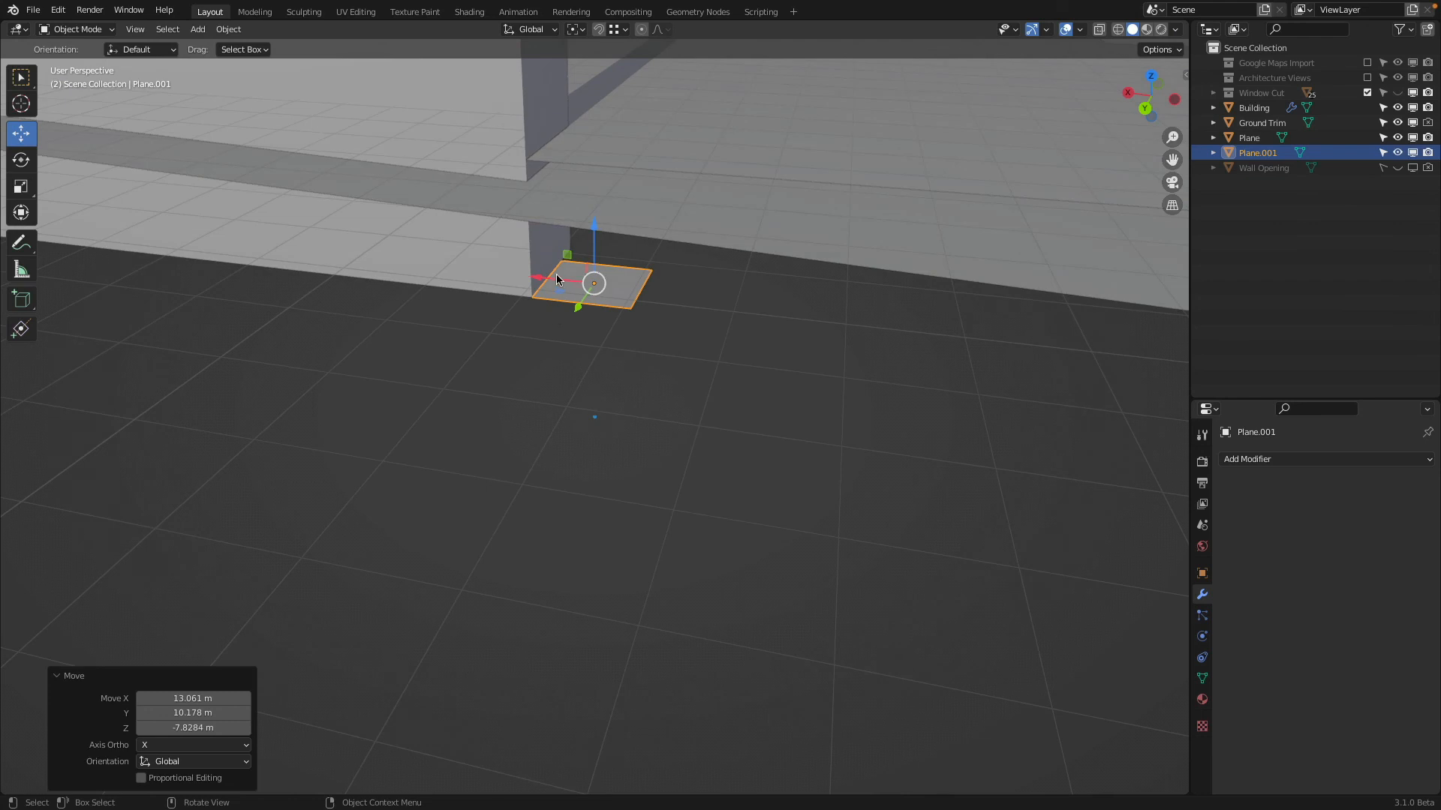
In Edit Mode, delete the new plane's rear vertex on the side of the protruding block
left_click(86, 30)
left_click(71, 65)
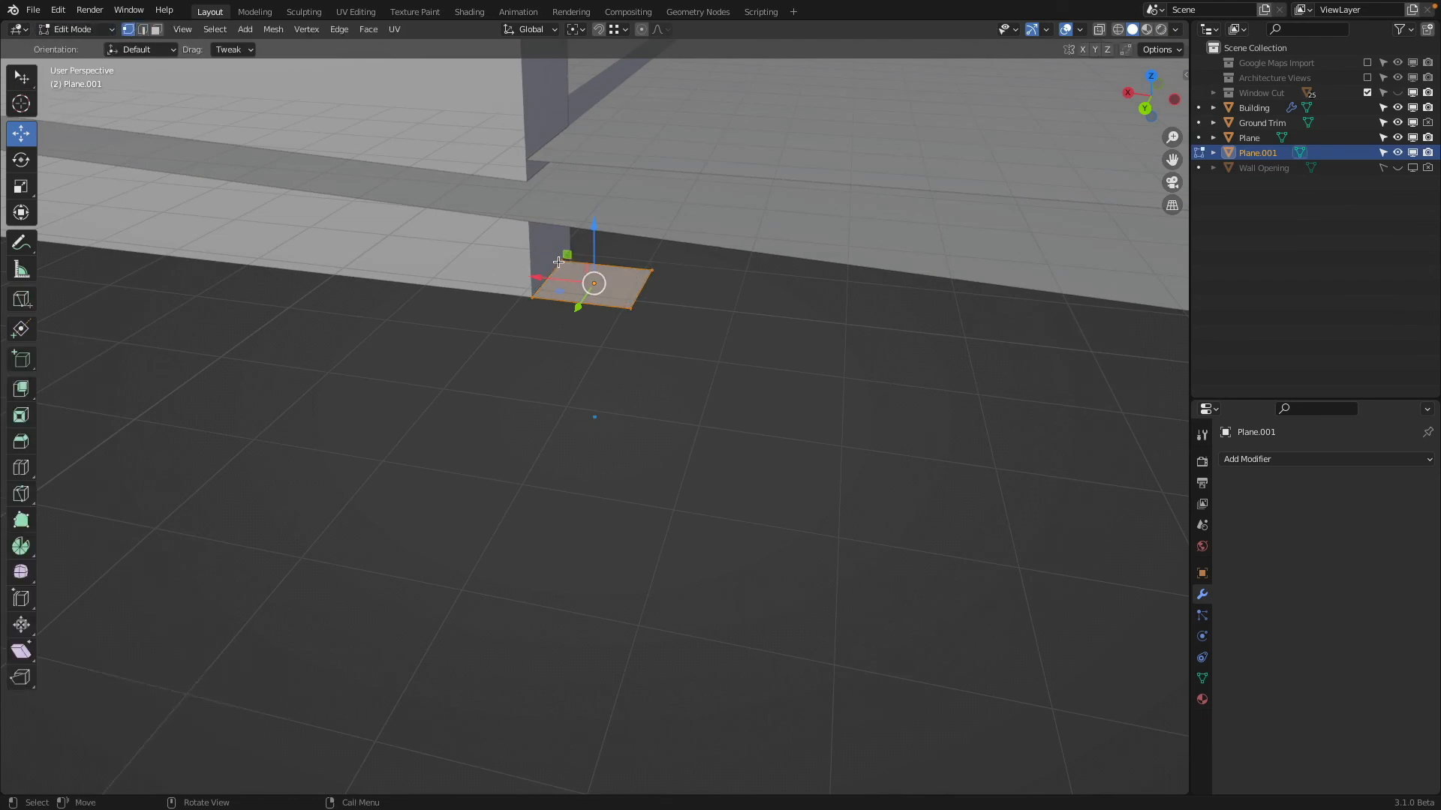
left_click(558, 262)
left_click(651, 270, "shift")
key("x")
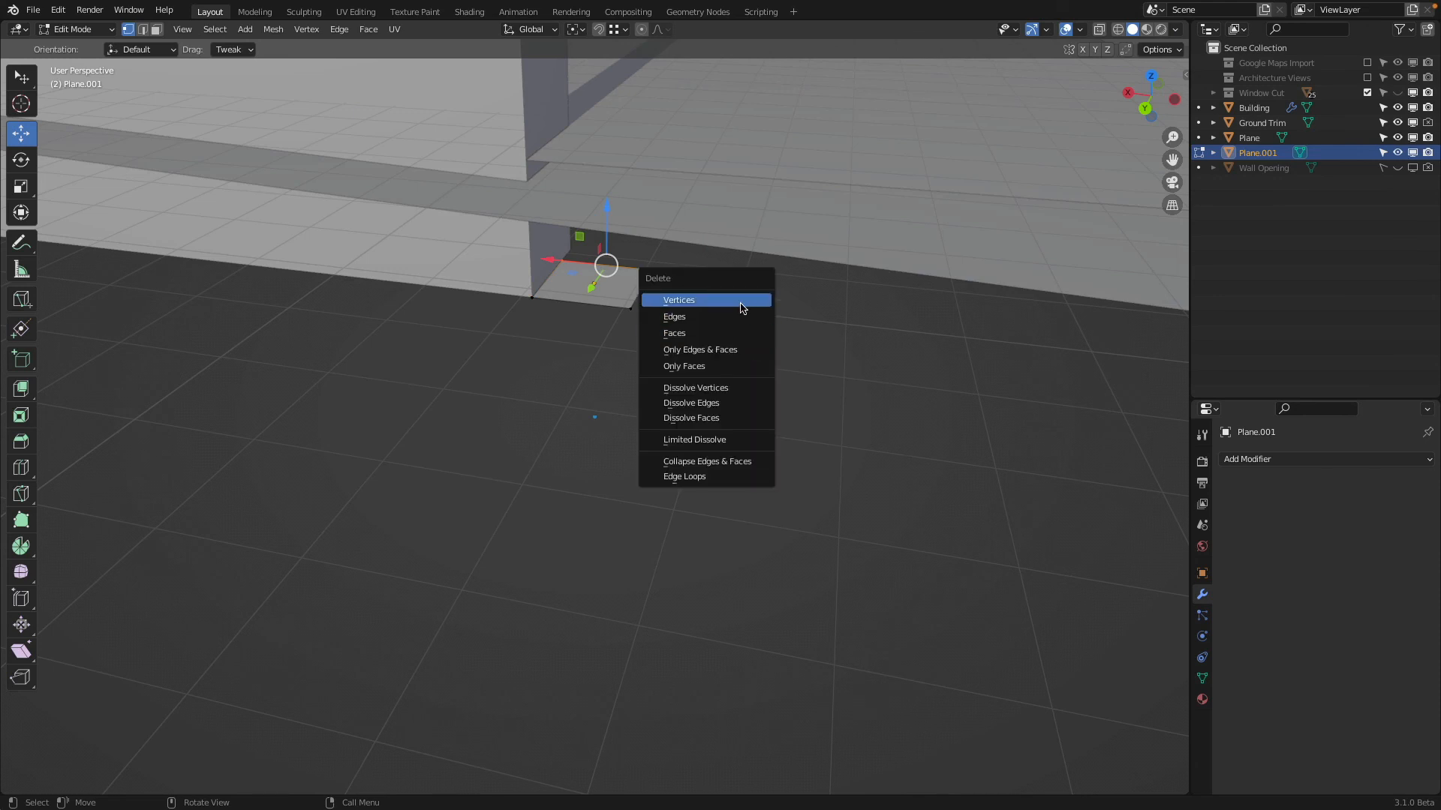
left_click(740, 300)
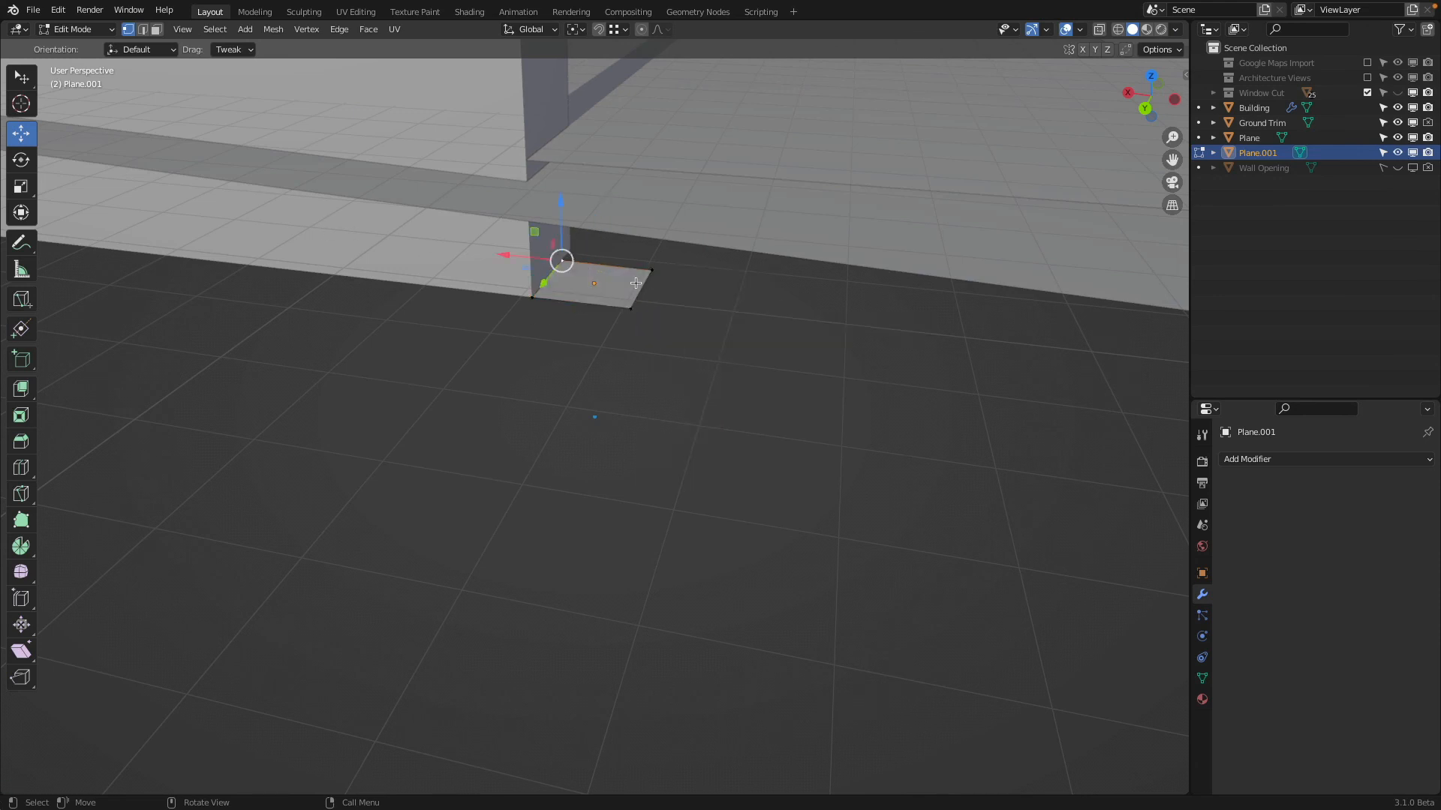
key("x")
left_click(729, 261)
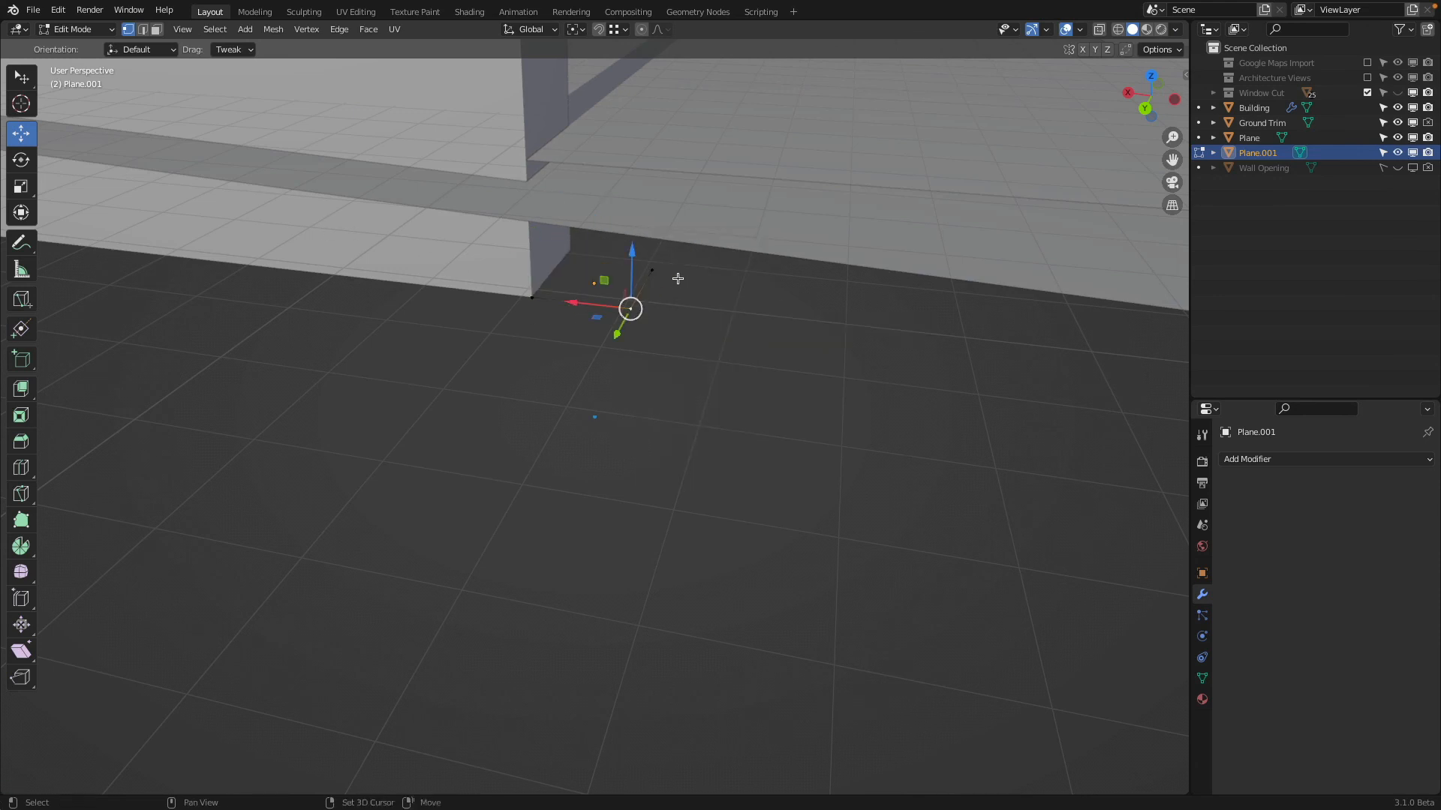
Move the outline's two far vertices along X by -28.543 m, and its end vertex along Y by -7.8813 m to the building wall
scroll(678, 278, "down", 4)
middle_click_drag(691, 296, 497, 291, "shift")
scroll(495, 290, "down", 2)
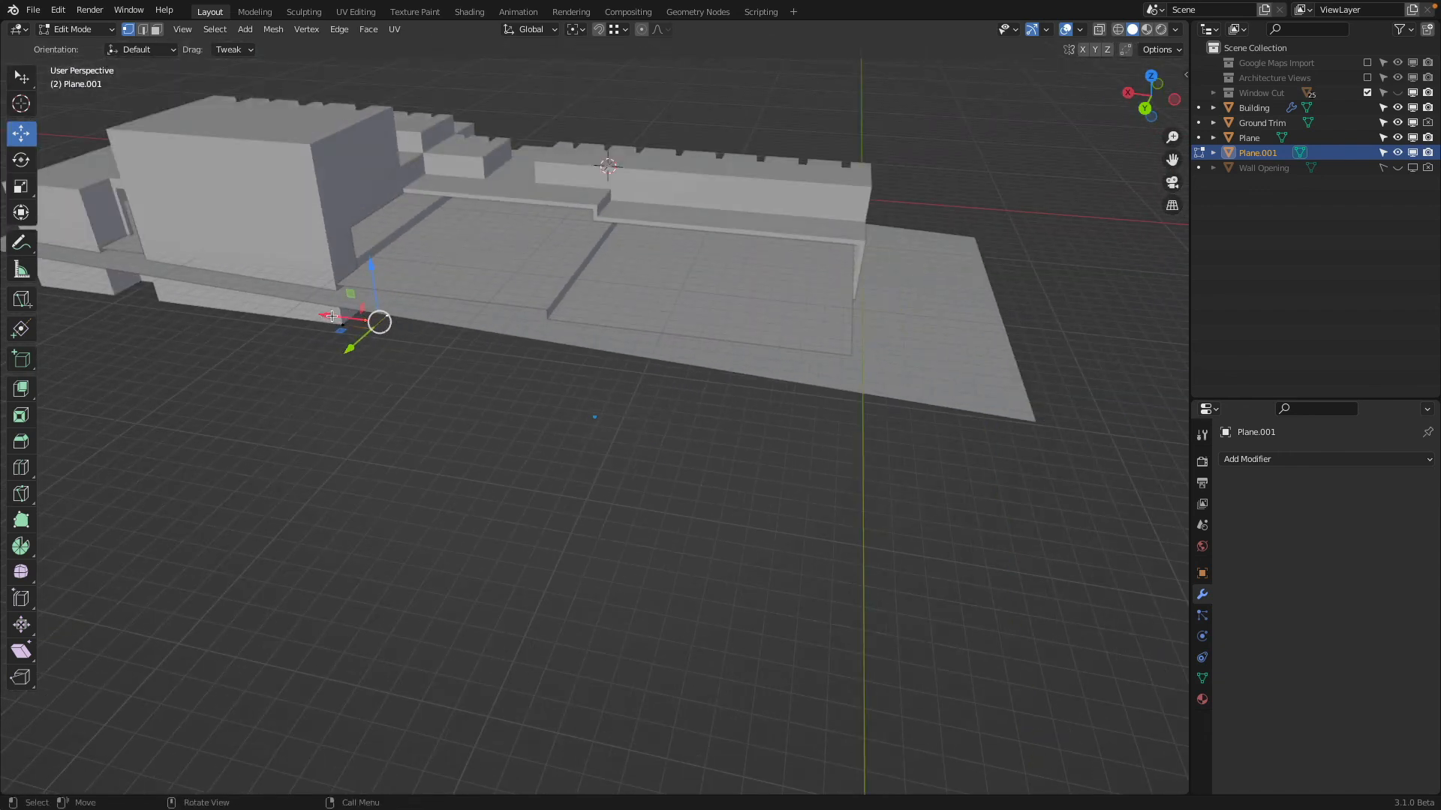
left_click_drag(332, 316, 878, 196)
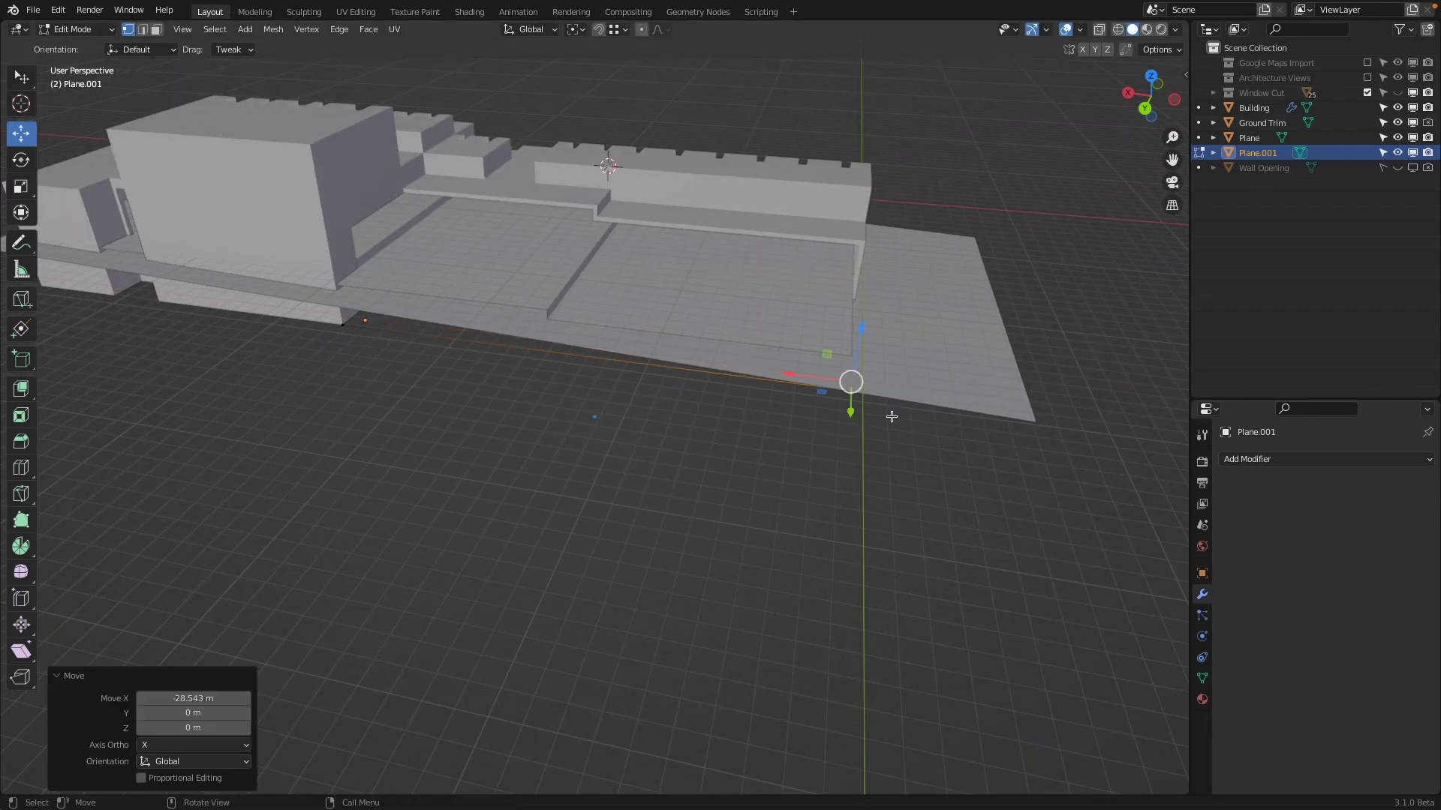
middle_click_drag(887, 412, 563, 262)
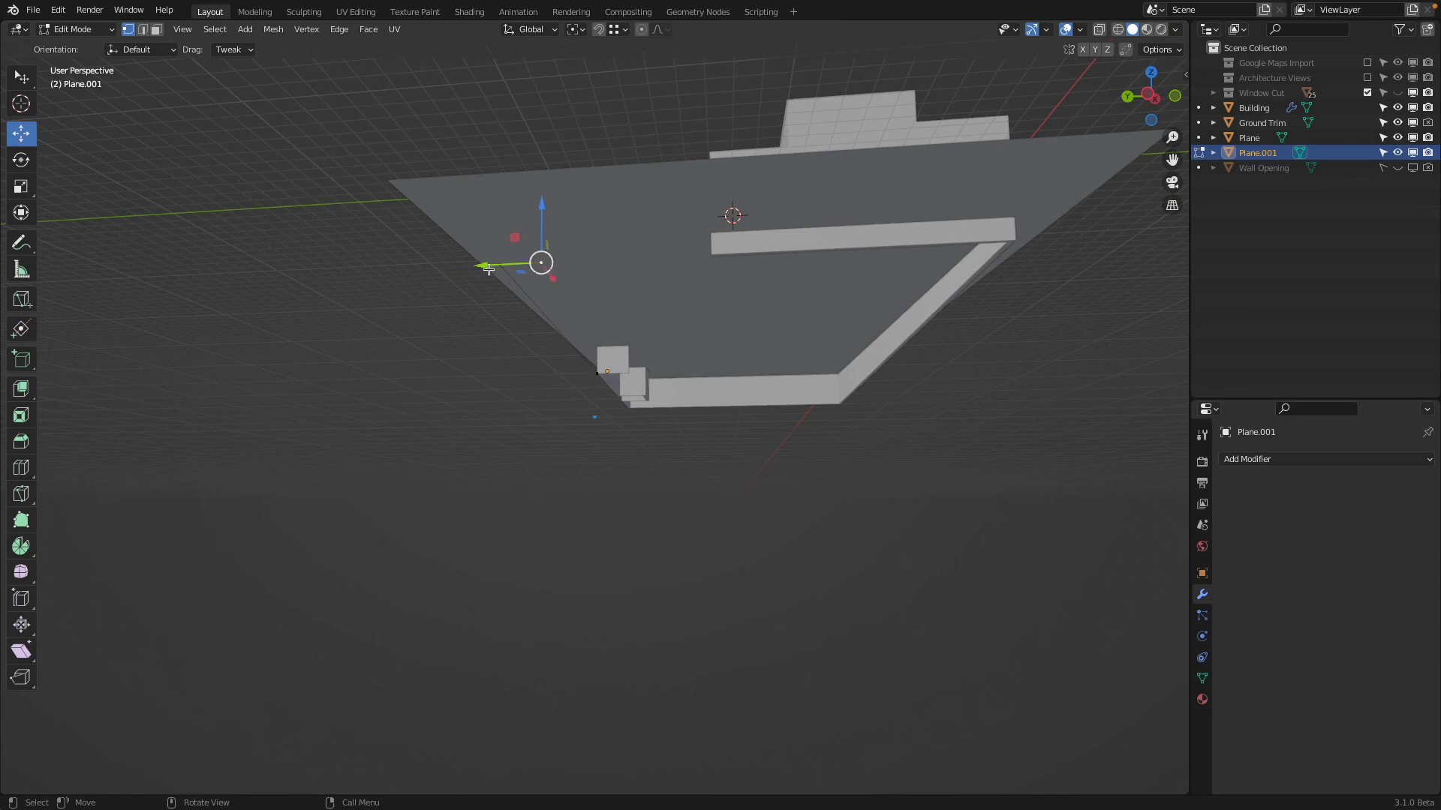
left_click_drag(482, 264, 665, 246)
middle_click_drag(665, 246, 717, 229)
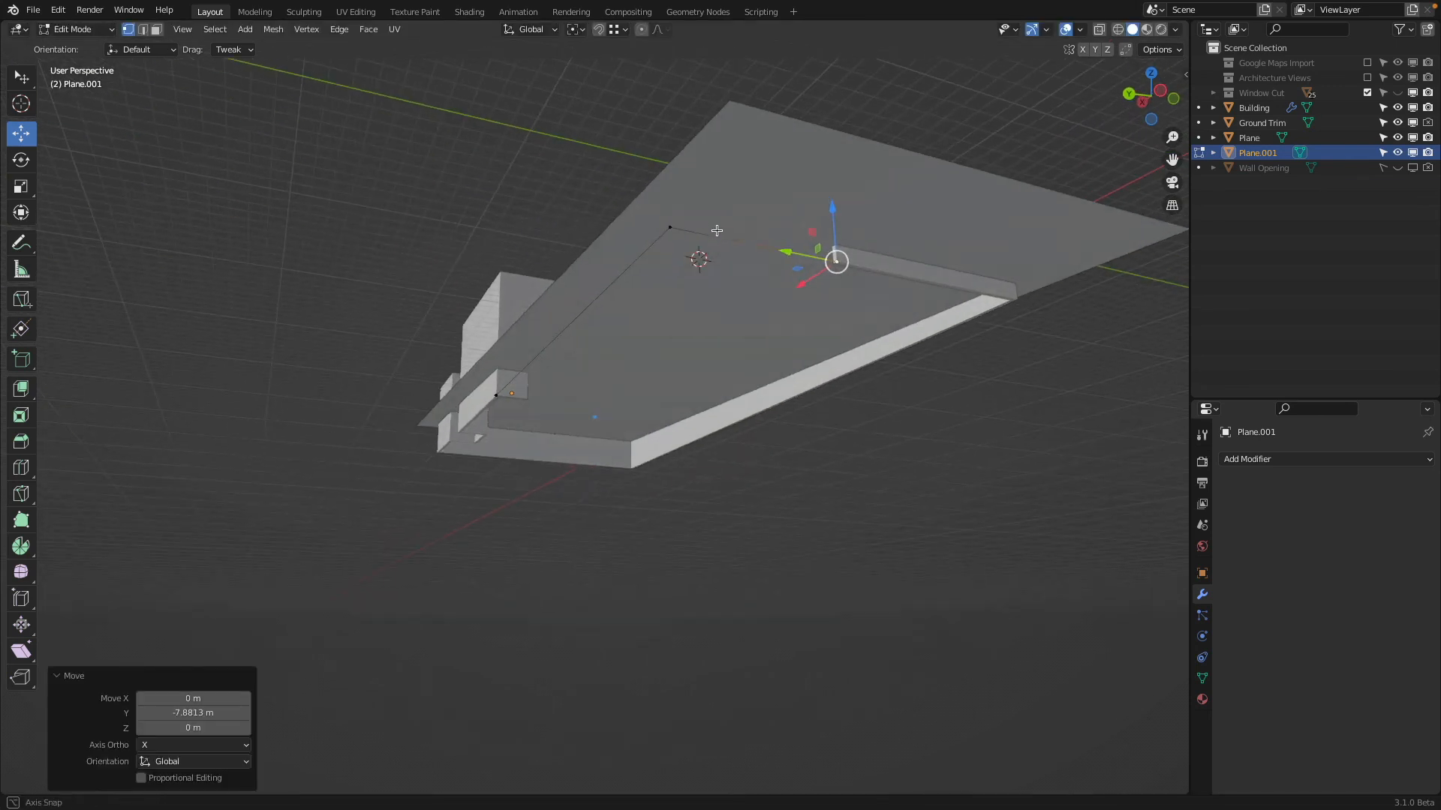
Extrude the whole L-shaped outline upward along Z by 2.0736 m to form walls around the extended slab
key("a")
middle_click_drag(673, 184, 647, 252)
key("g")
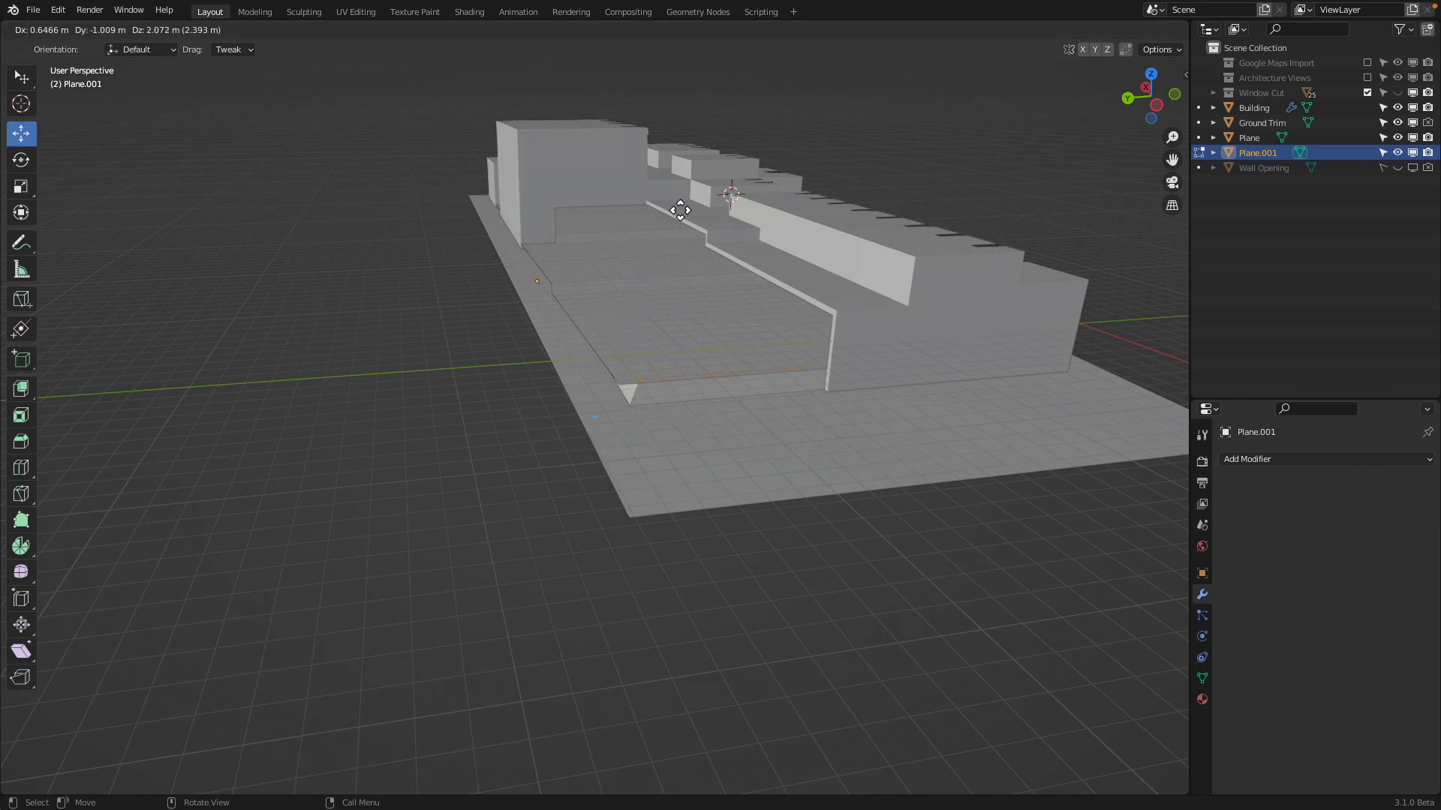
key("z")
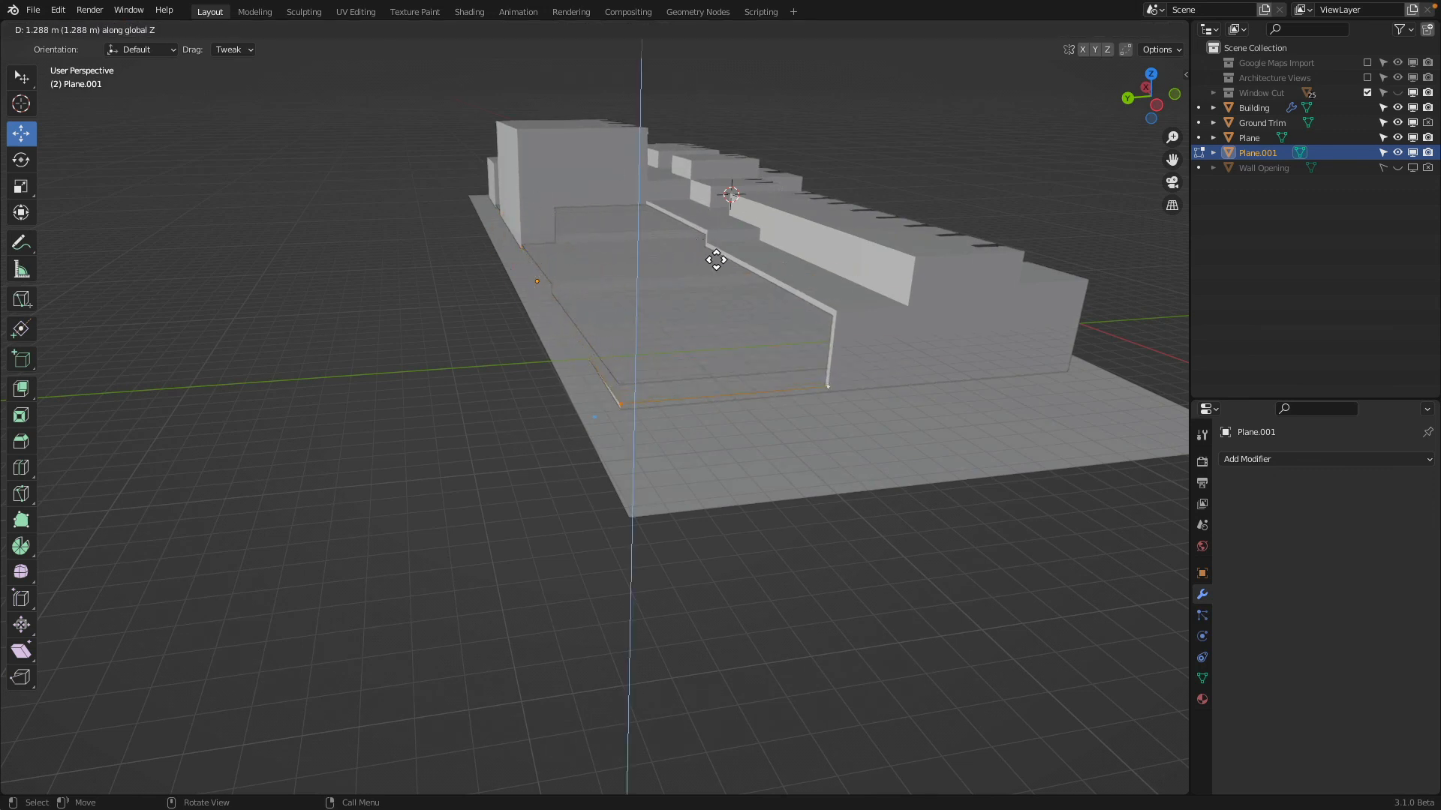
key("ctrl")
left_click(627, 390)
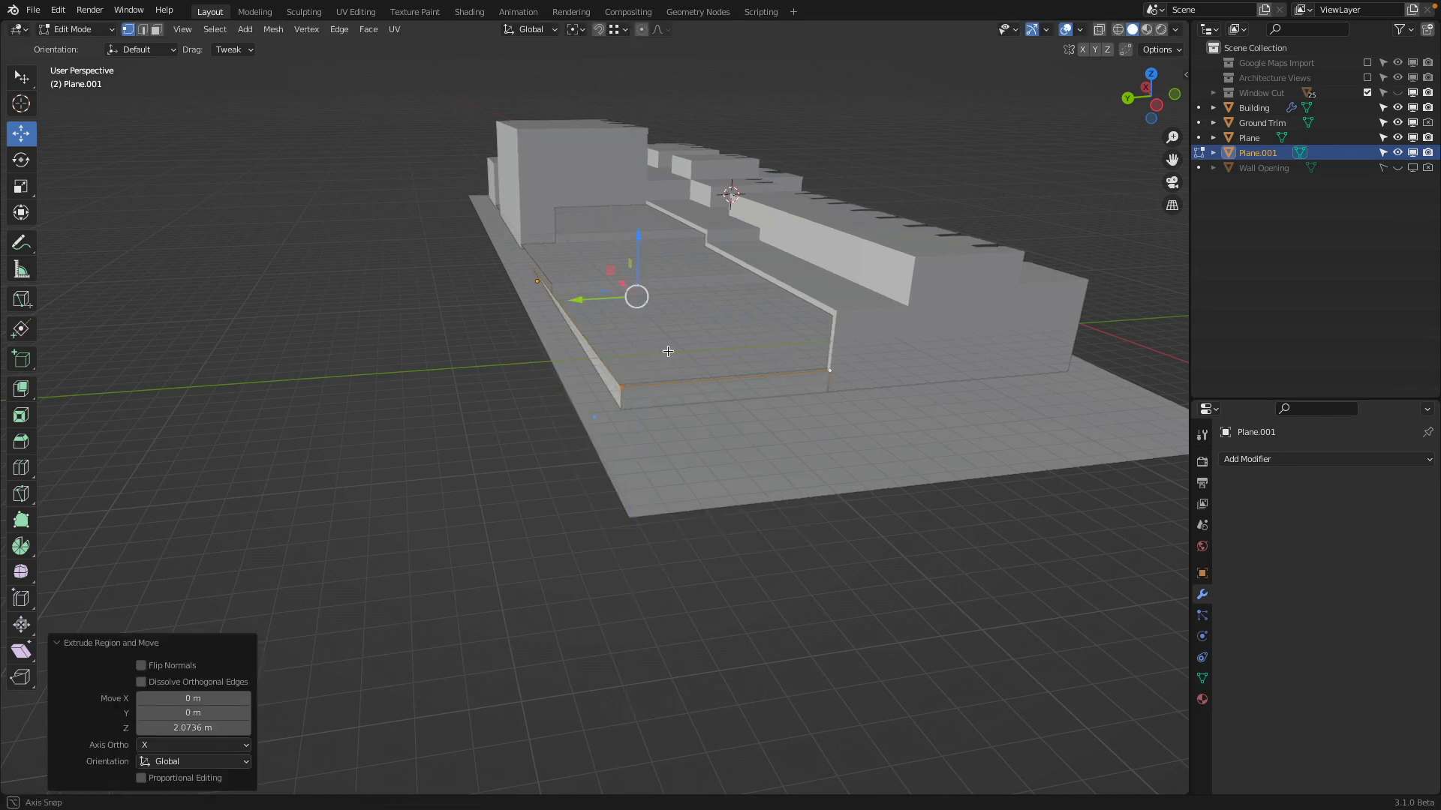
Inspect the new wall's corner up close and add a Solidify modifier to the wall
middle_click_drag(668, 351, 688, 393)
scroll(933, 302, "up", 3)
scroll(784, 355, "up", 2)
middle_click_drag(915, 308, 726, 316, "shift")
left_click(1267, 462)
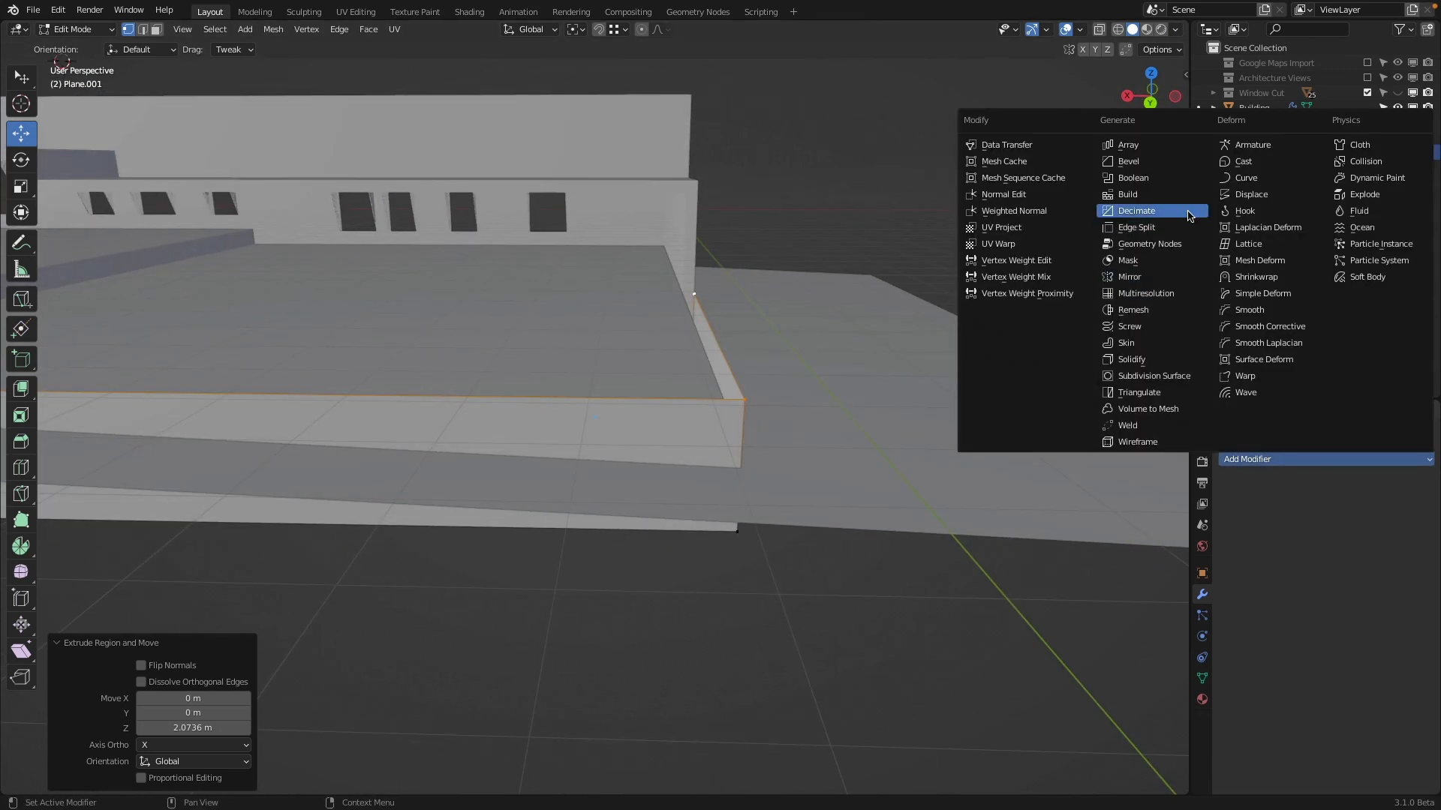
left_click(1163, 361)
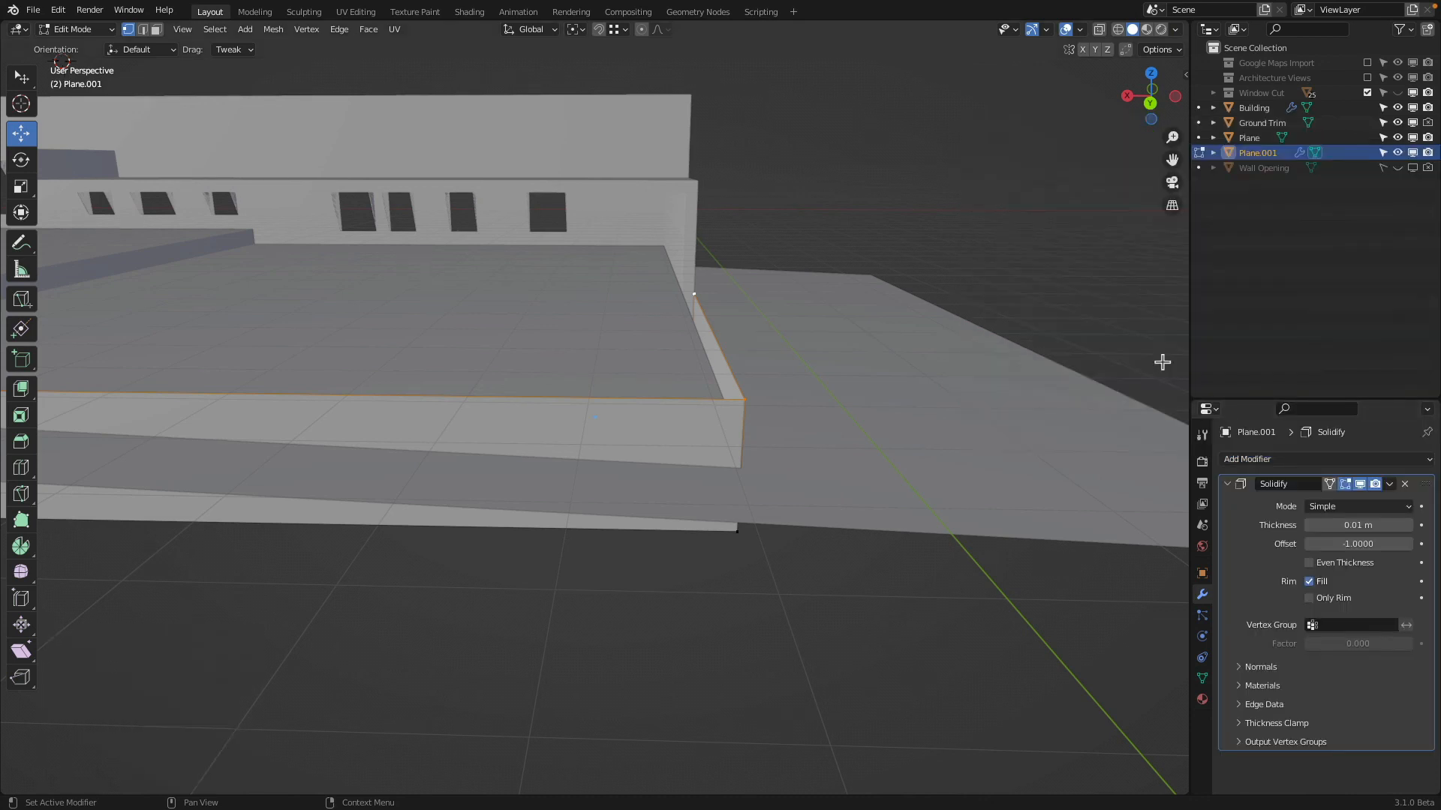
Set the Solidify modifier's thickness on the new wall to 0.3 m
left_click(1367, 525)
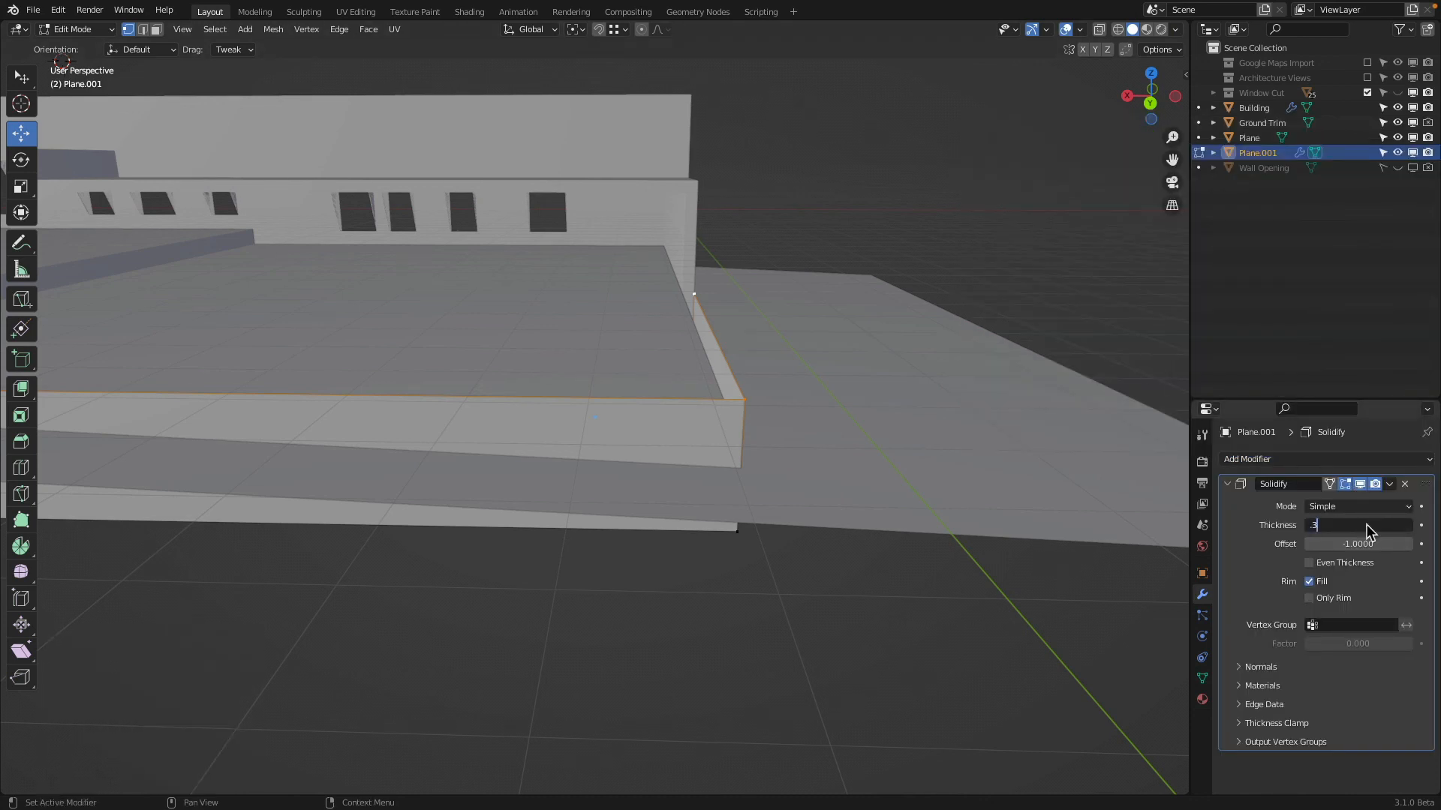
type(".3")
key("Return")
Raise the selected top edge of the L-shaped wall along Z by 0.3 m
middle_click_drag(760, 405, 724, 409)
middle_click_drag(613, 275, 519, 276)
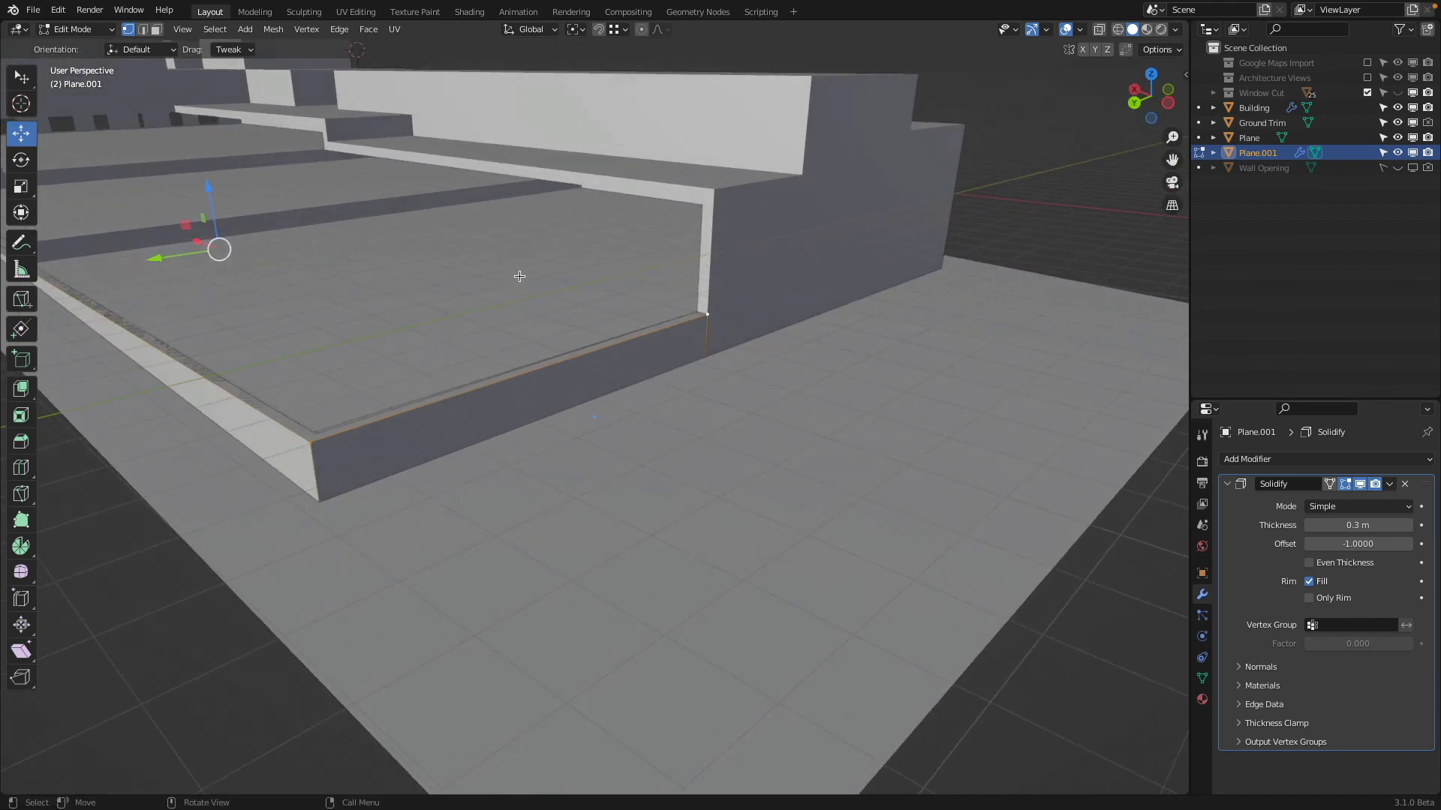
middle_click_drag(523, 275, 734, 301)
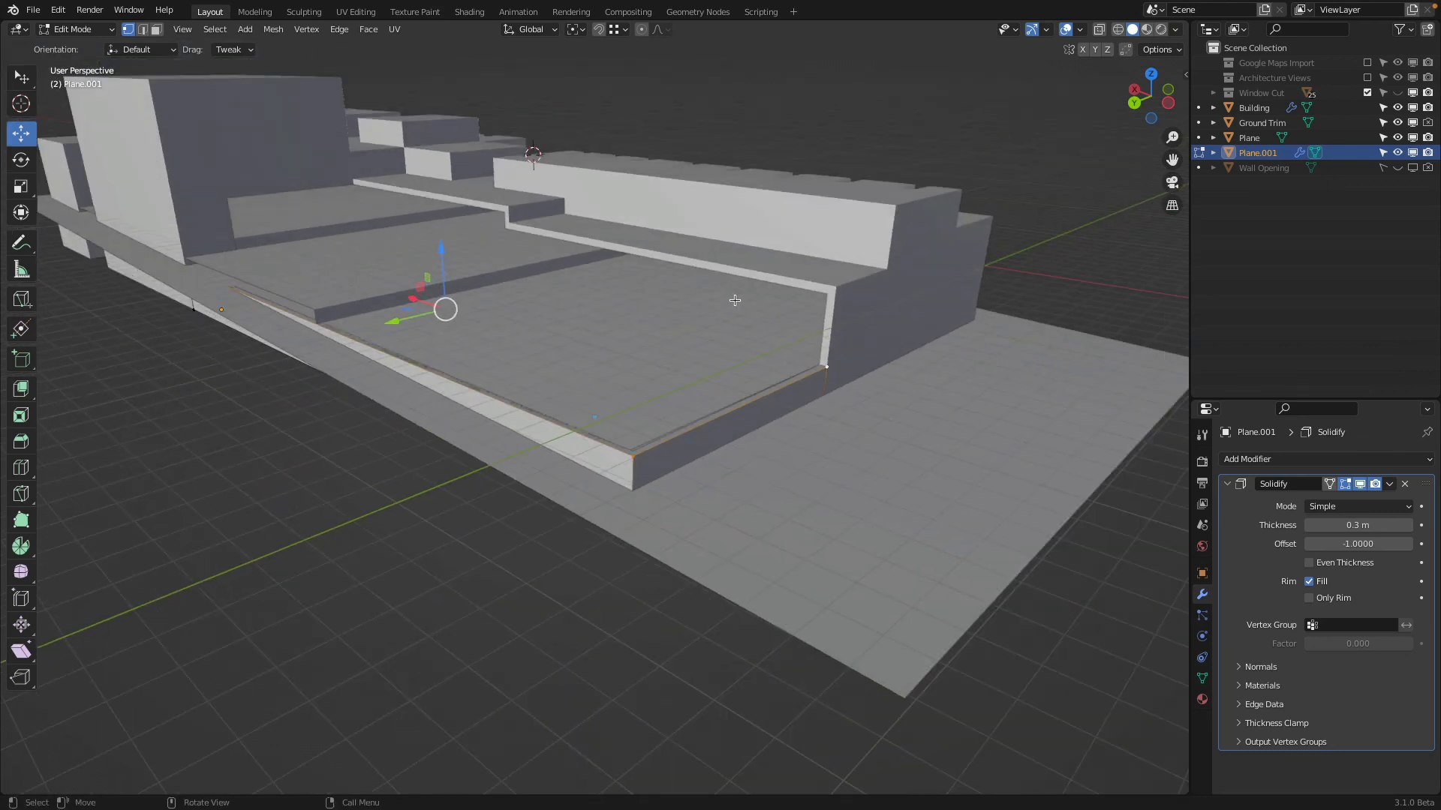
type("gz")
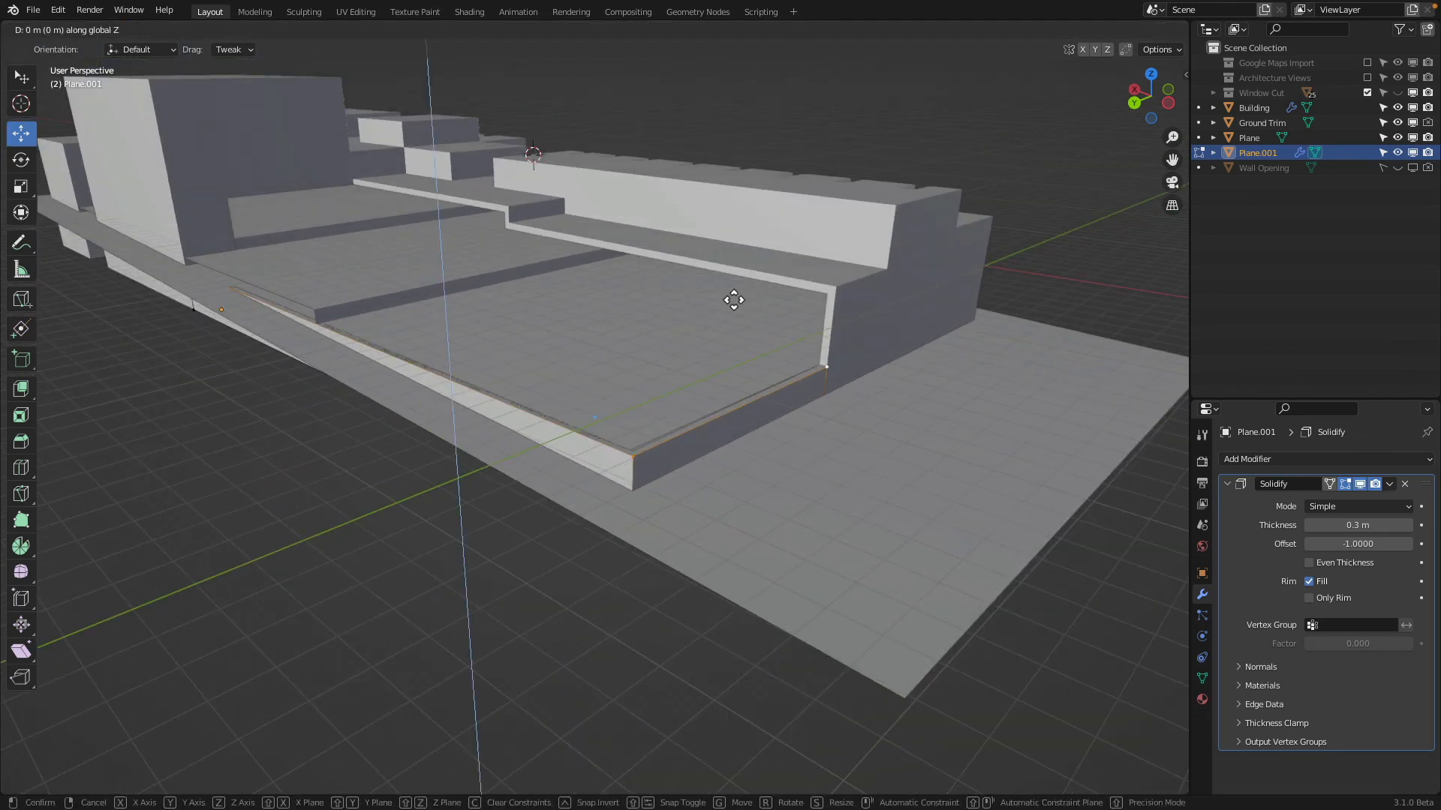
type("0.3")
key("Return")
Raise the wall's top end vertex beside the large protruding block along Z, first by 0.30699 m and again by 0.3 m
middle_click_drag(678, 266, 902, 408, "shift")
middle_click_drag(521, 344, 603, 351)
left_click(406, 297)
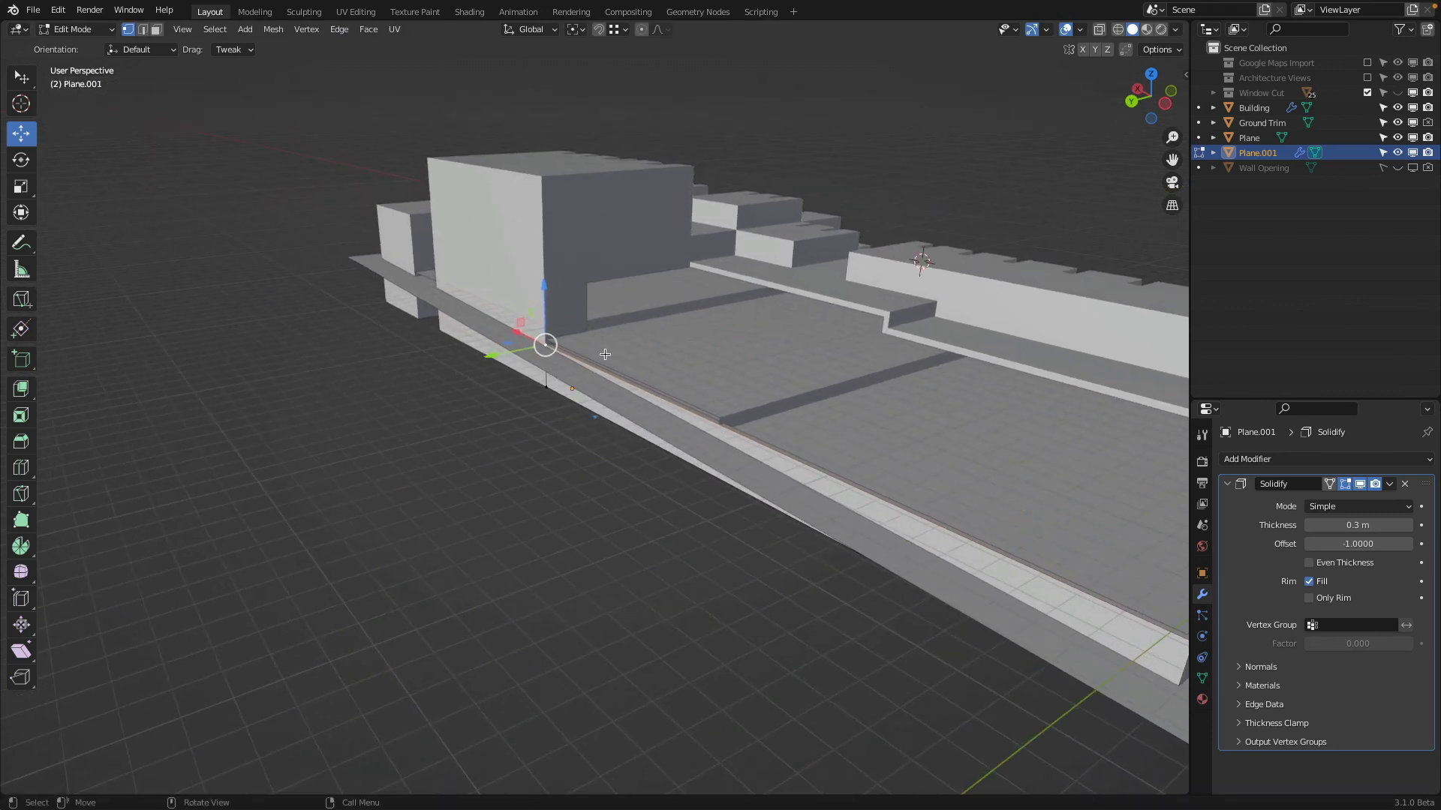
scroll(597, 334, "up", 2)
left_click_drag(524, 257, 528, 304)
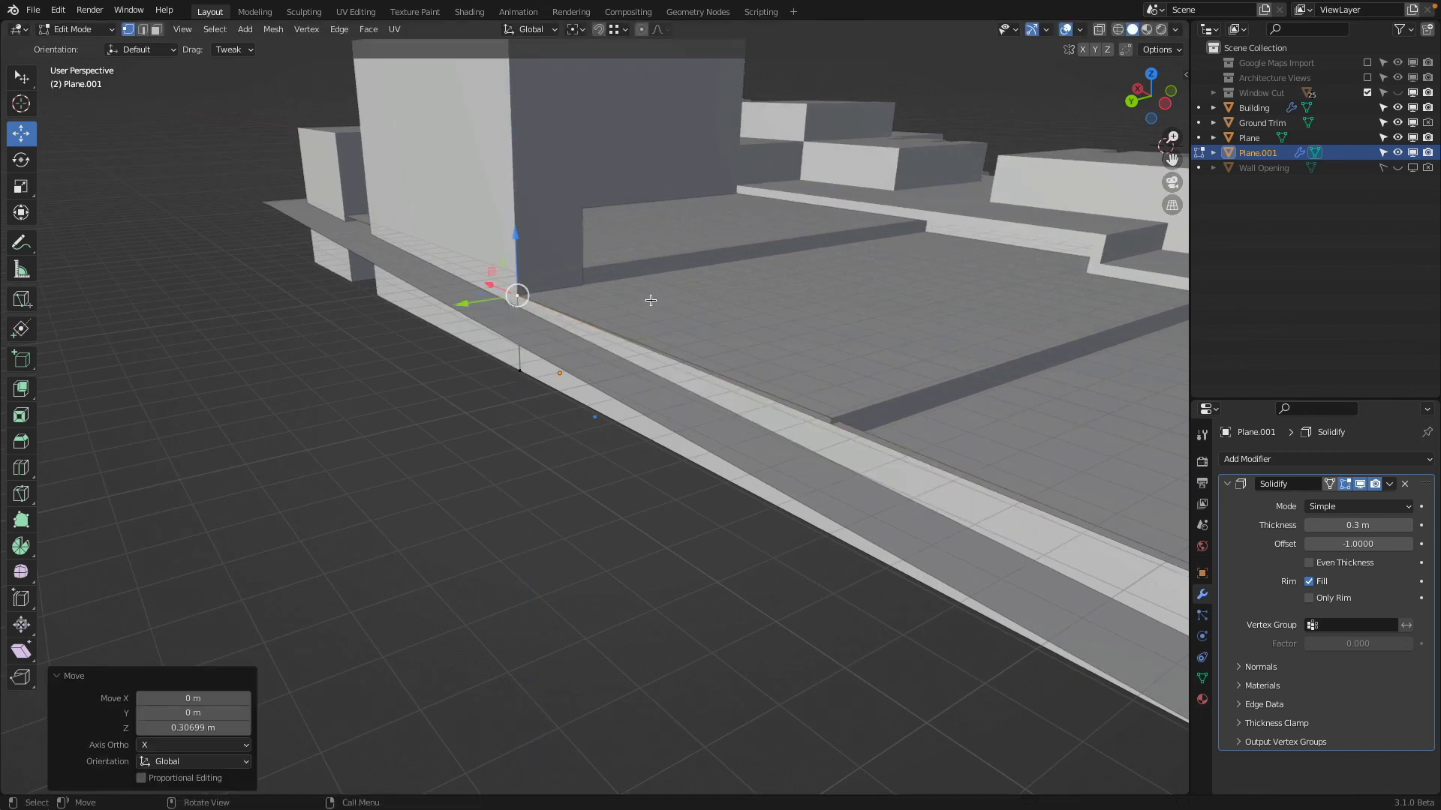
type("gz.3")
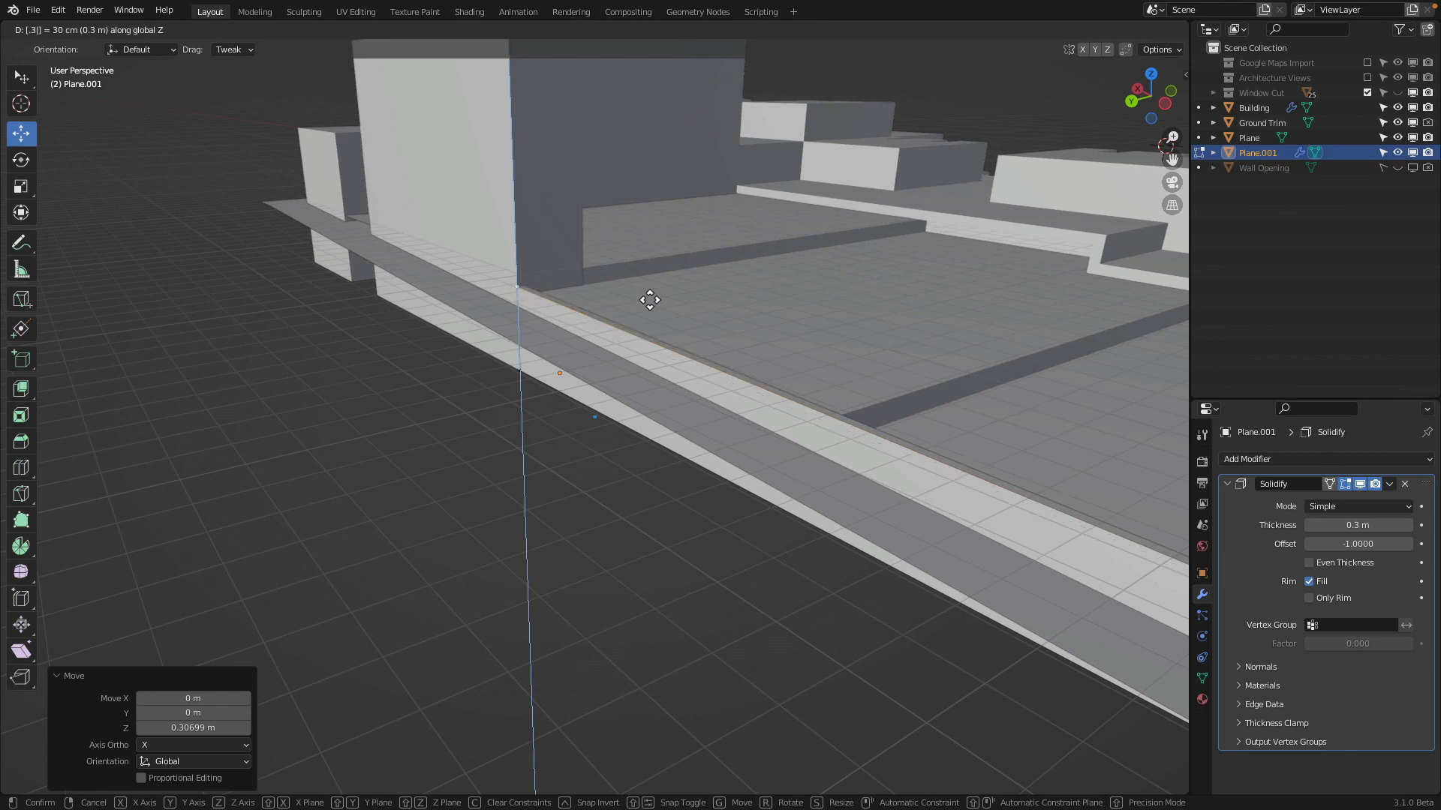
key("Return")
Select all the top vertices of the L-shaped wall and raise them along Z by 0.2 m
middle_click_drag(922, 292, 801, 245)
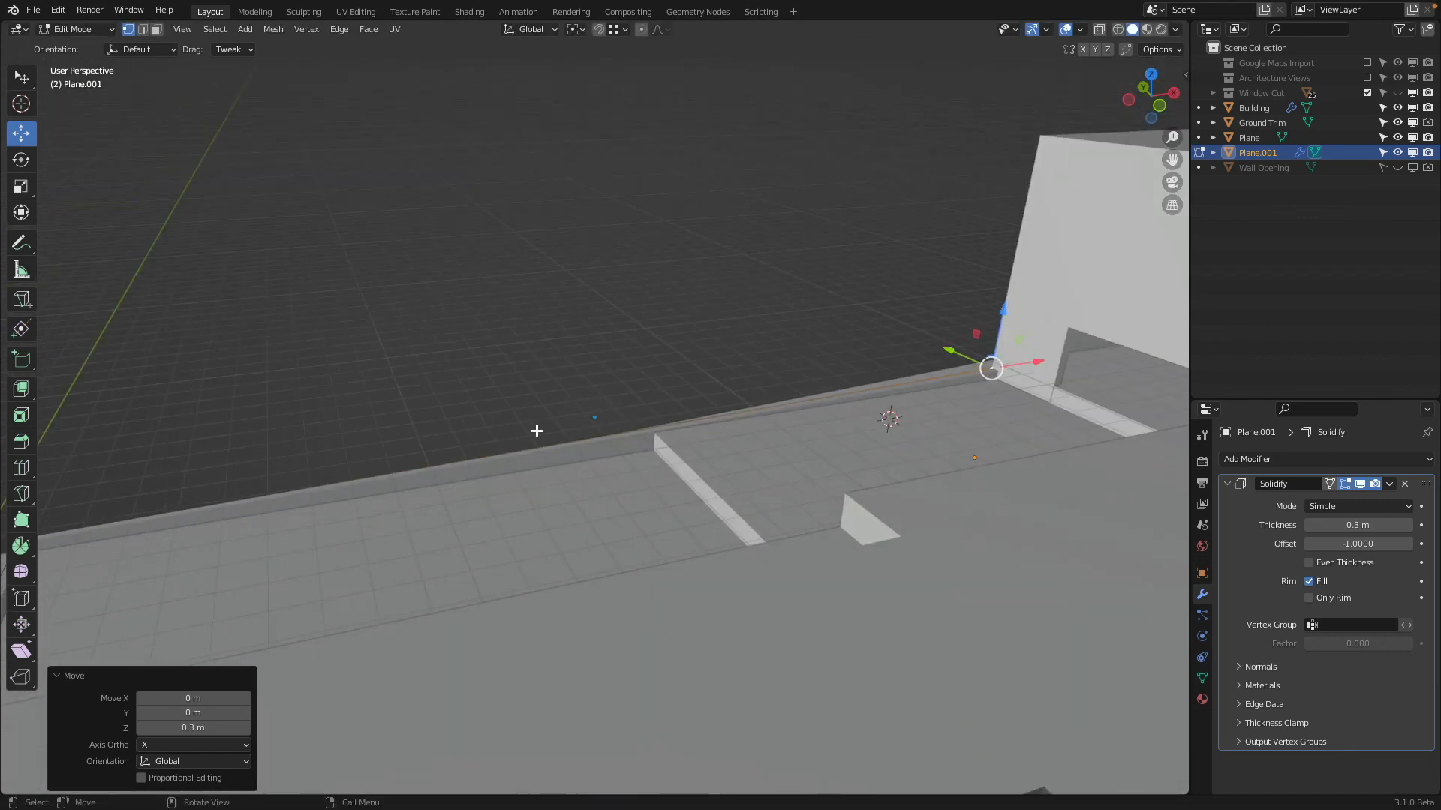
scroll(1003, 315, "up", 5)
scroll(659, 380, "down", 6)
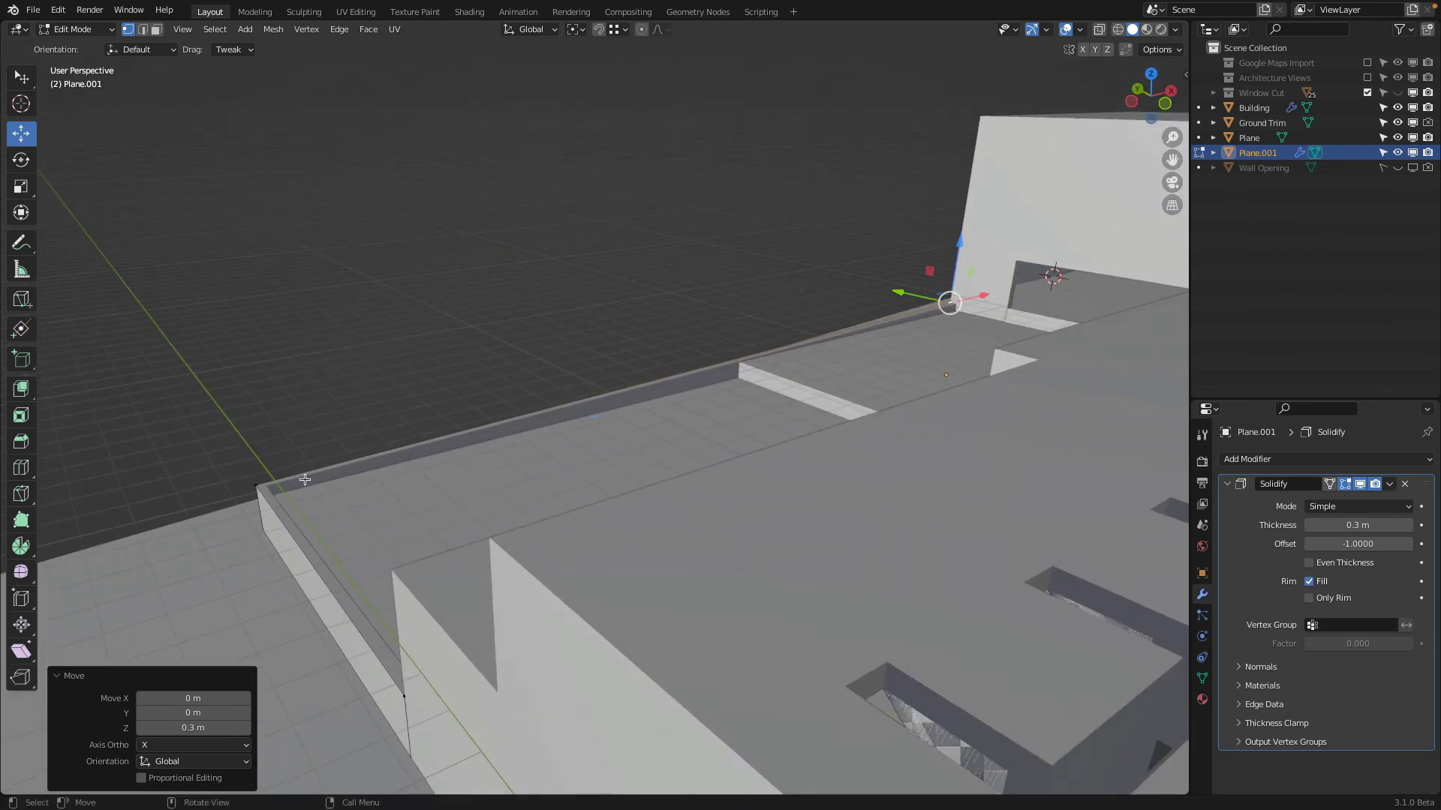
middle_click_drag(234, 478, 834, 373)
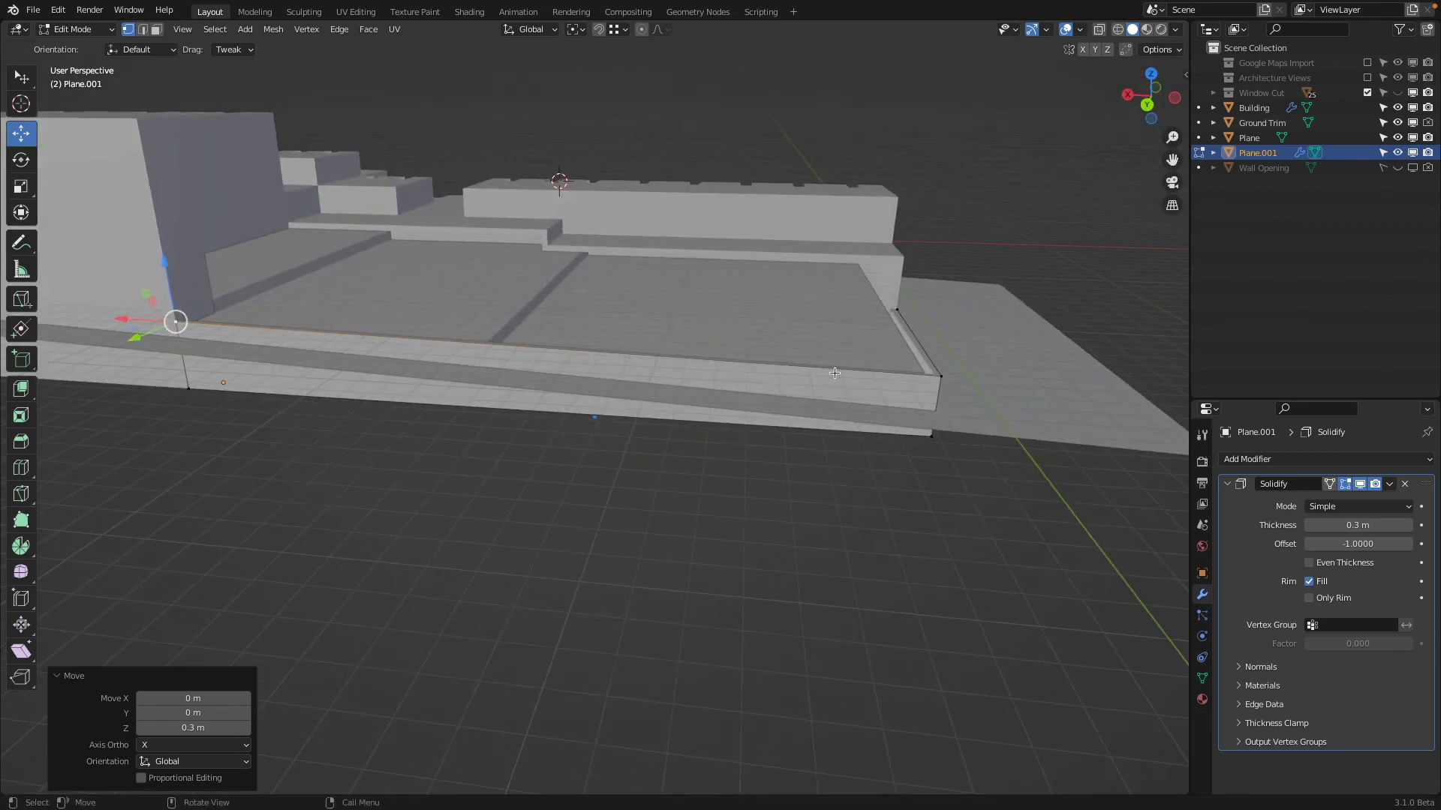
left_click(897, 307, "shift")
left_click(940, 378, "shift")
middle_click_drag(949, 351, 821, 344)
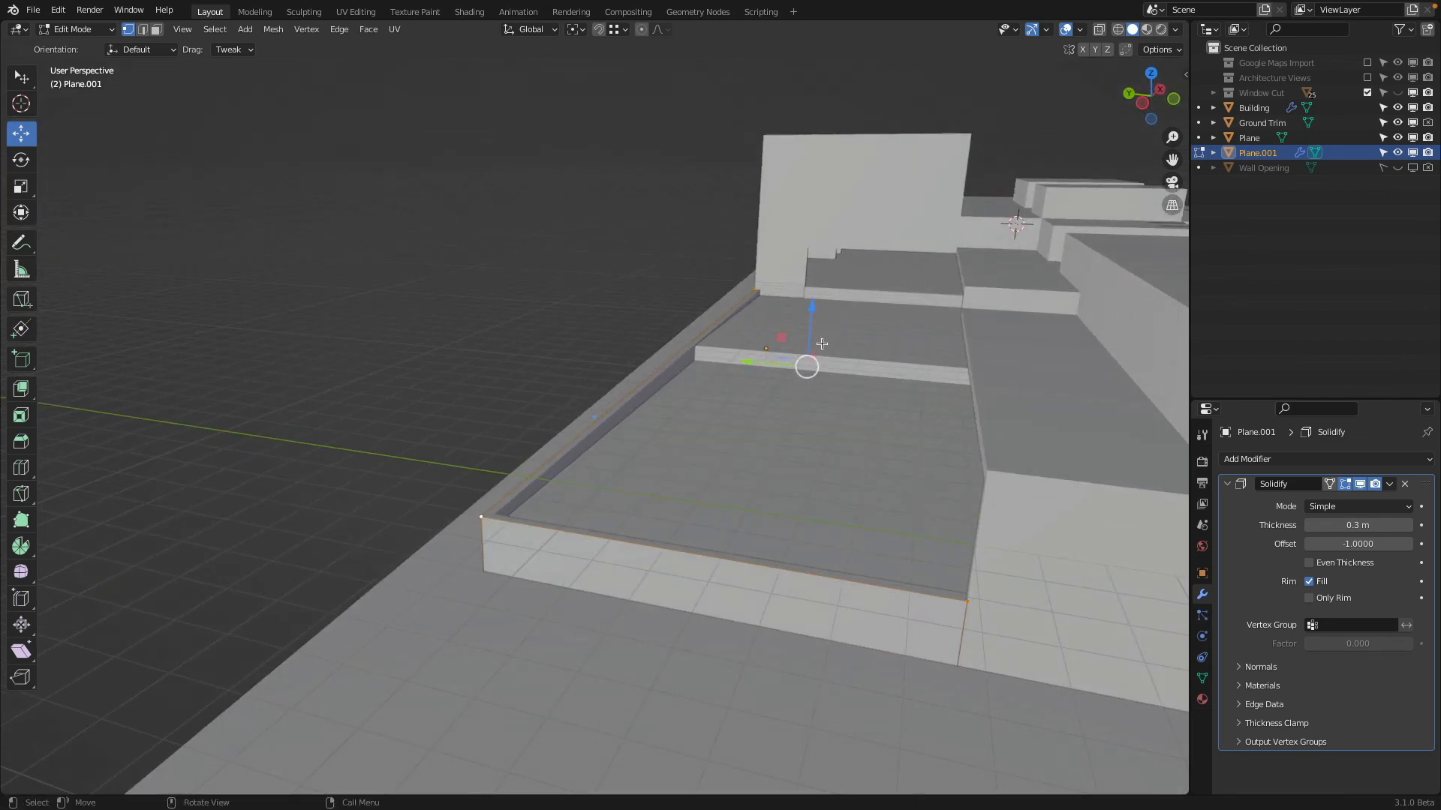
type("gz0.2")
key("Return")
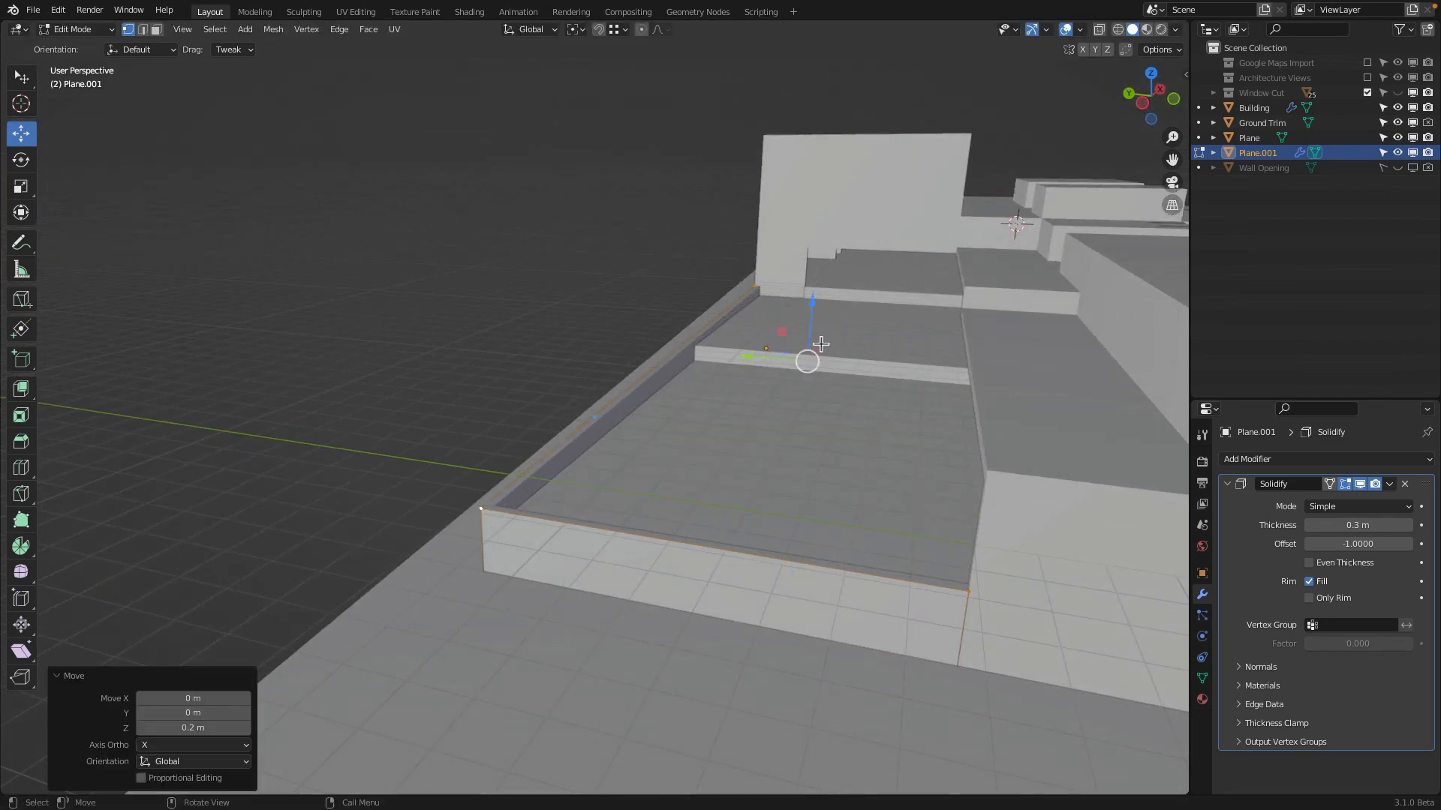
Select the floor plane in Edit Mode and shift its outer edge along Y to fit against the wall
middle_click_drag(843, 348, 821, 308)
key("Tab")
left_click(821, 308)
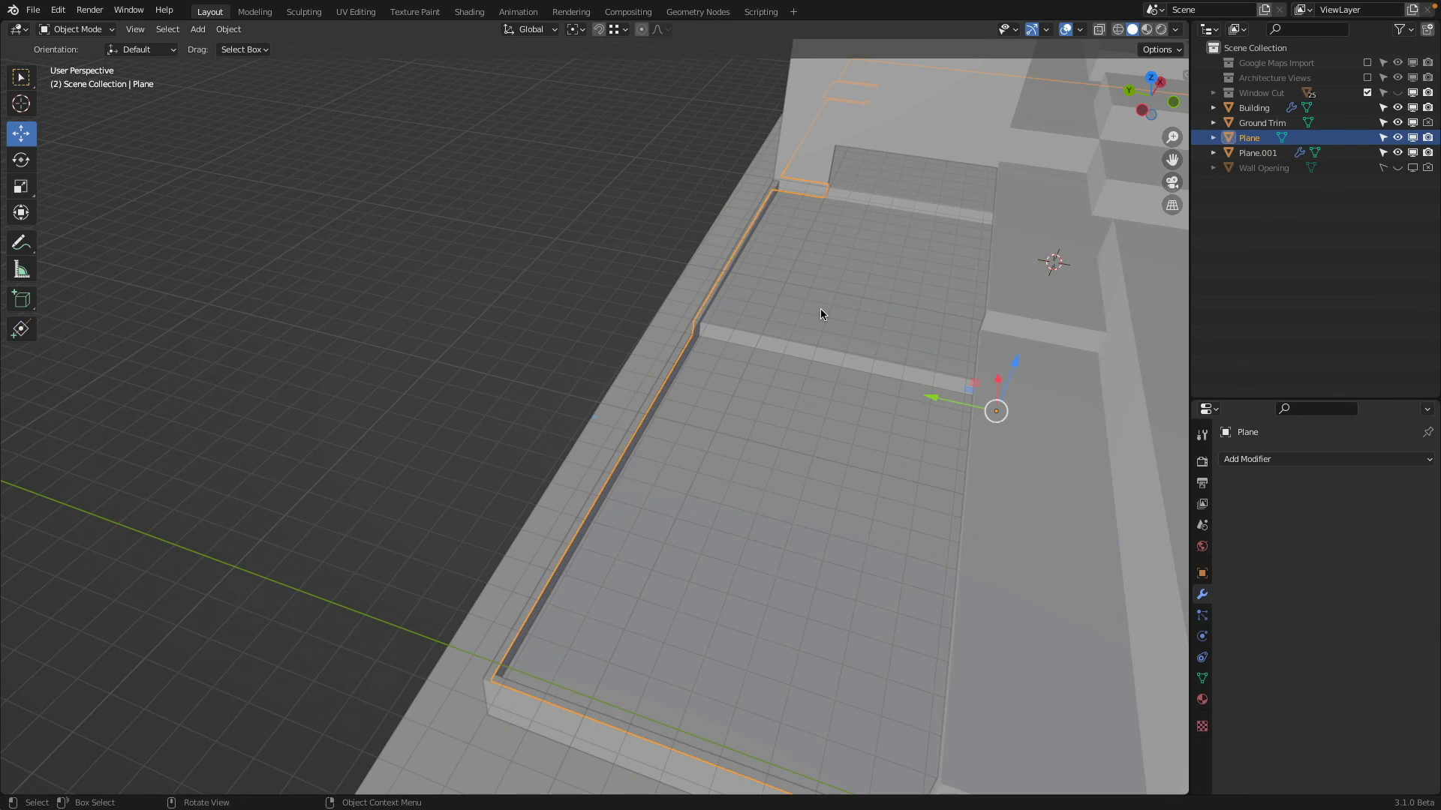
left_click(105, 30)
left_click(111, 65)
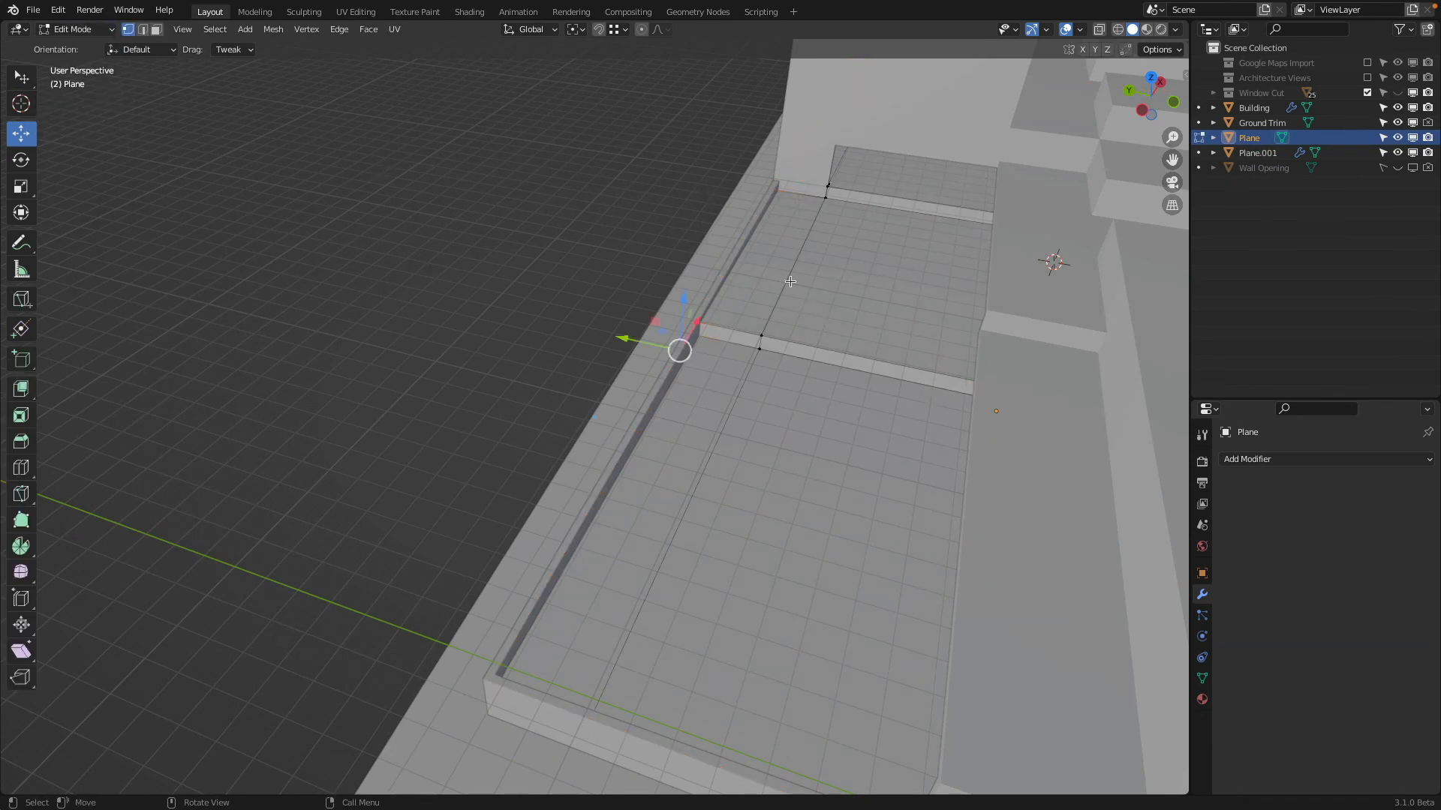
key("shift+z")
key("shift+z")
middle_click_drag(779, 380, 746, 401)
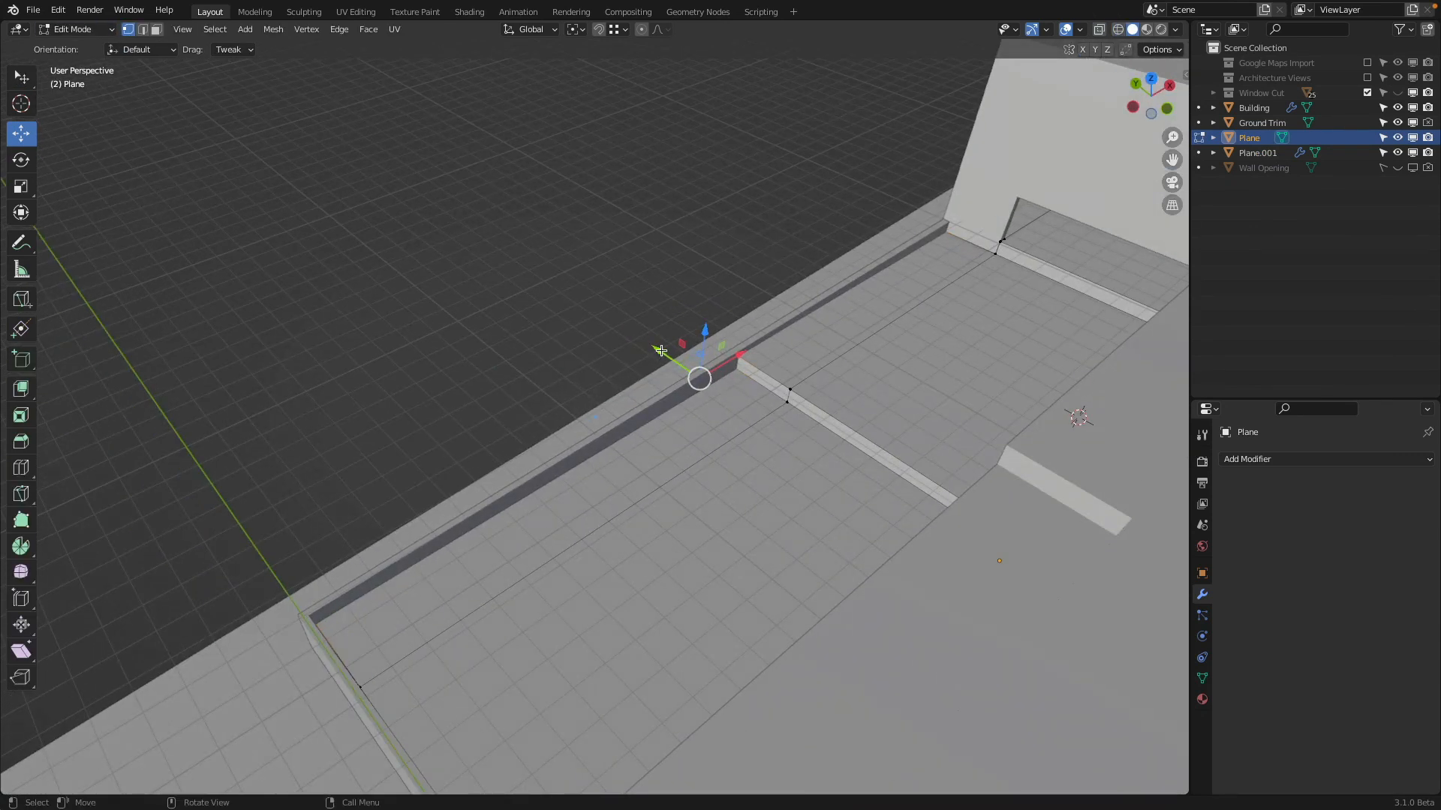
left_click_drag(660, 350, 958, 232)
middle_click_drag(785, 187, 933, 424)
key("Tab")
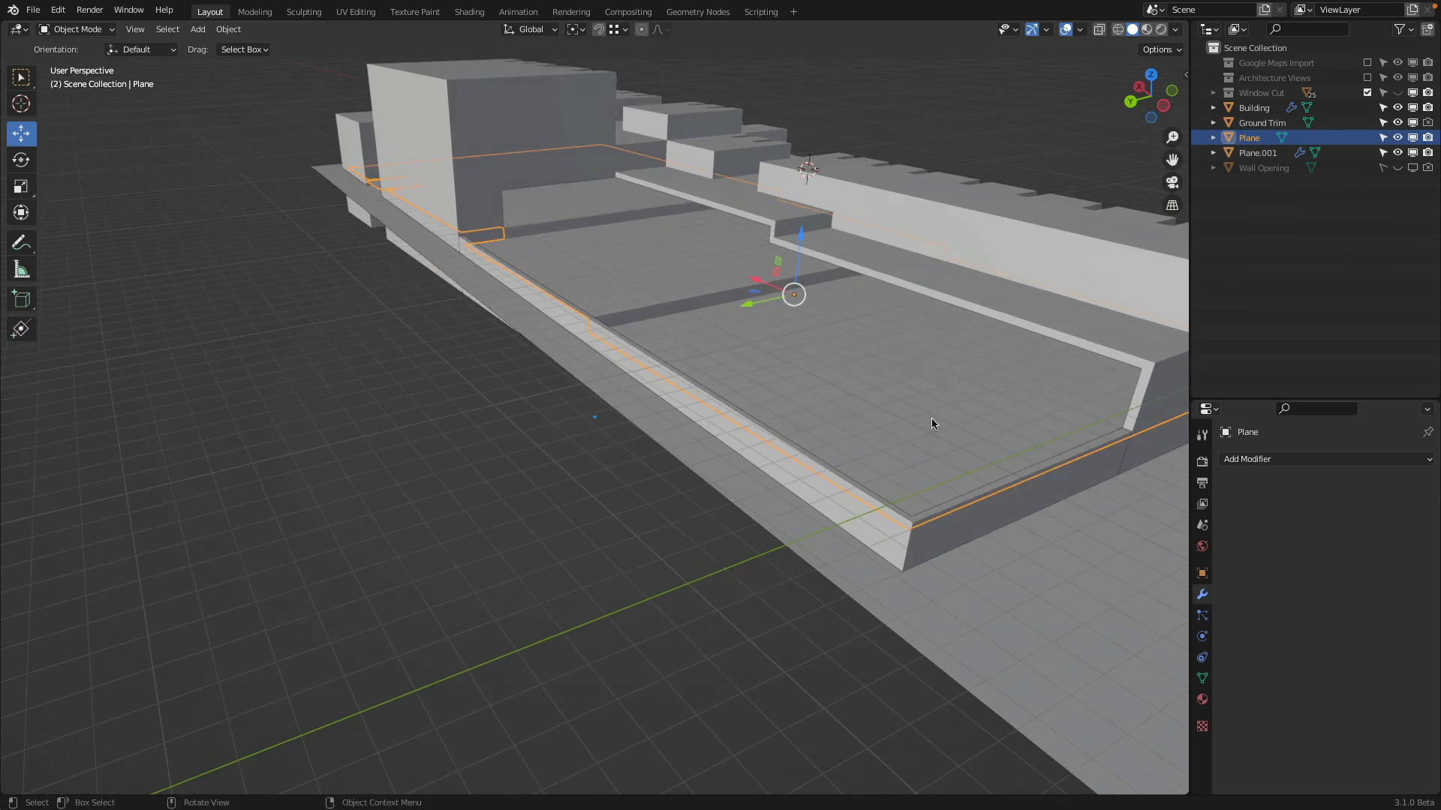
Select the floor plane and rename the object Plane as Floor
mouse_move(862, 518)
middle_mouse_down()
mouse_move(913, 488)
mouse_move(1072, 447)
mouse_move(785, 333)
mouse_move(766, 267)
mouse_move(739, 354)
mouse_move(551, 406)
mouse_move(591, 362)
mouse_move(792, 469)
mouse_move(846, 435)
mouse_move(910, 443)
mouse_move(450, 447)
mouse_move(810, 322)
mouse_move(868, 339)
mouse_move(744, 353)
middle_mouse_up()
key("alt+a")
left_click(739, 322)
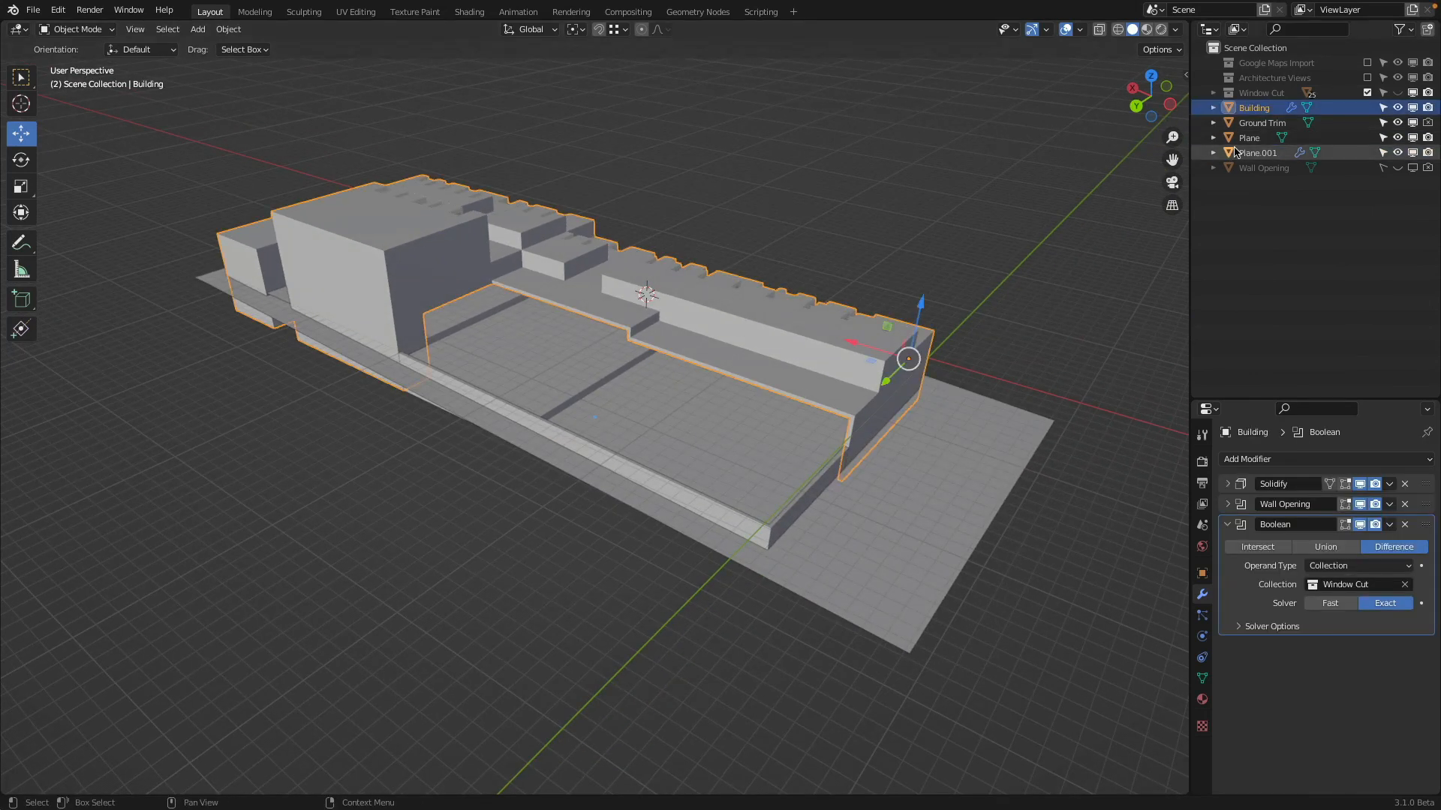
left_click(707, 453)
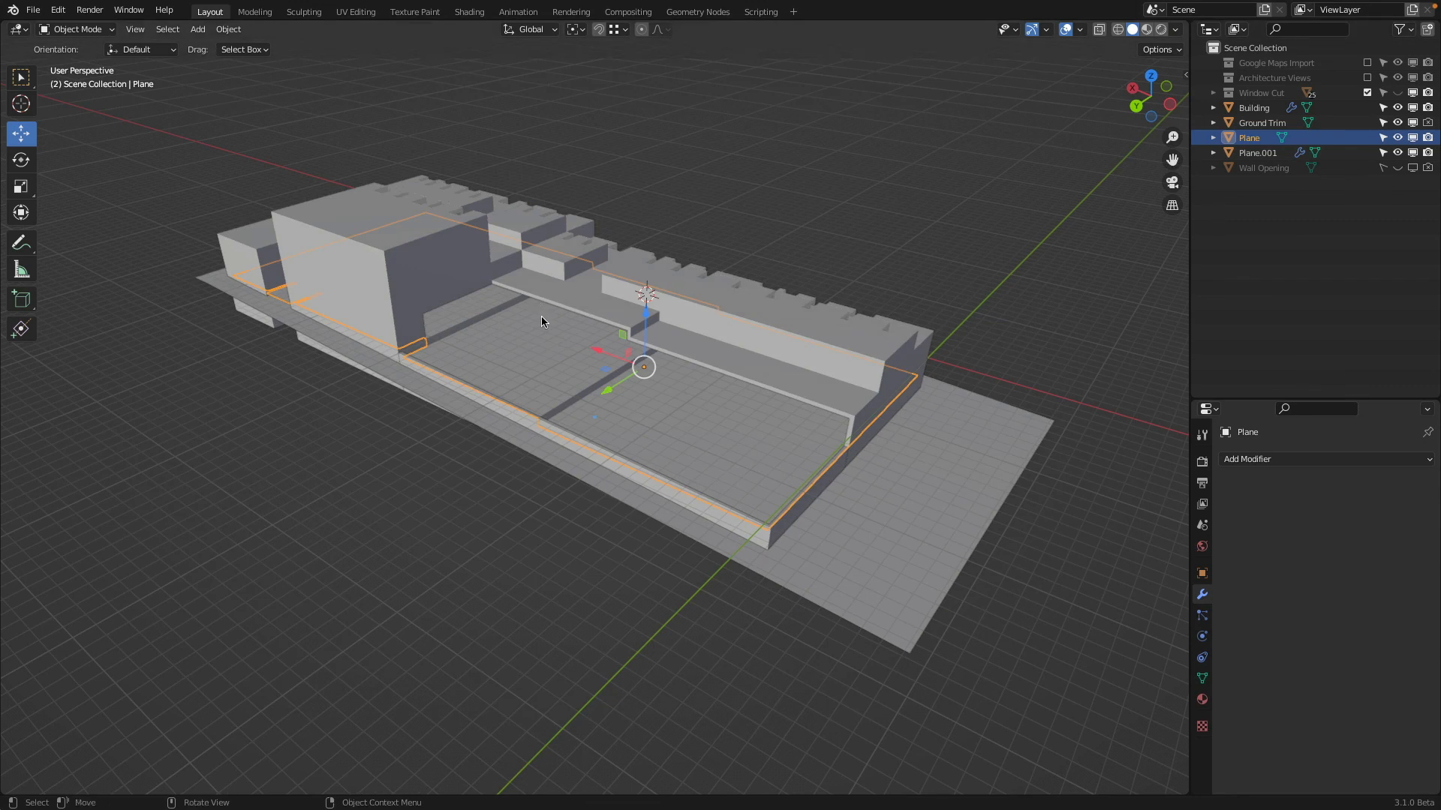
mouse_move(542, 317)
middle_mouse_down()
mouse_move(546, 438)
mouse_move(543, 330)
middle_mouse_up()
double_click(1255, 138)
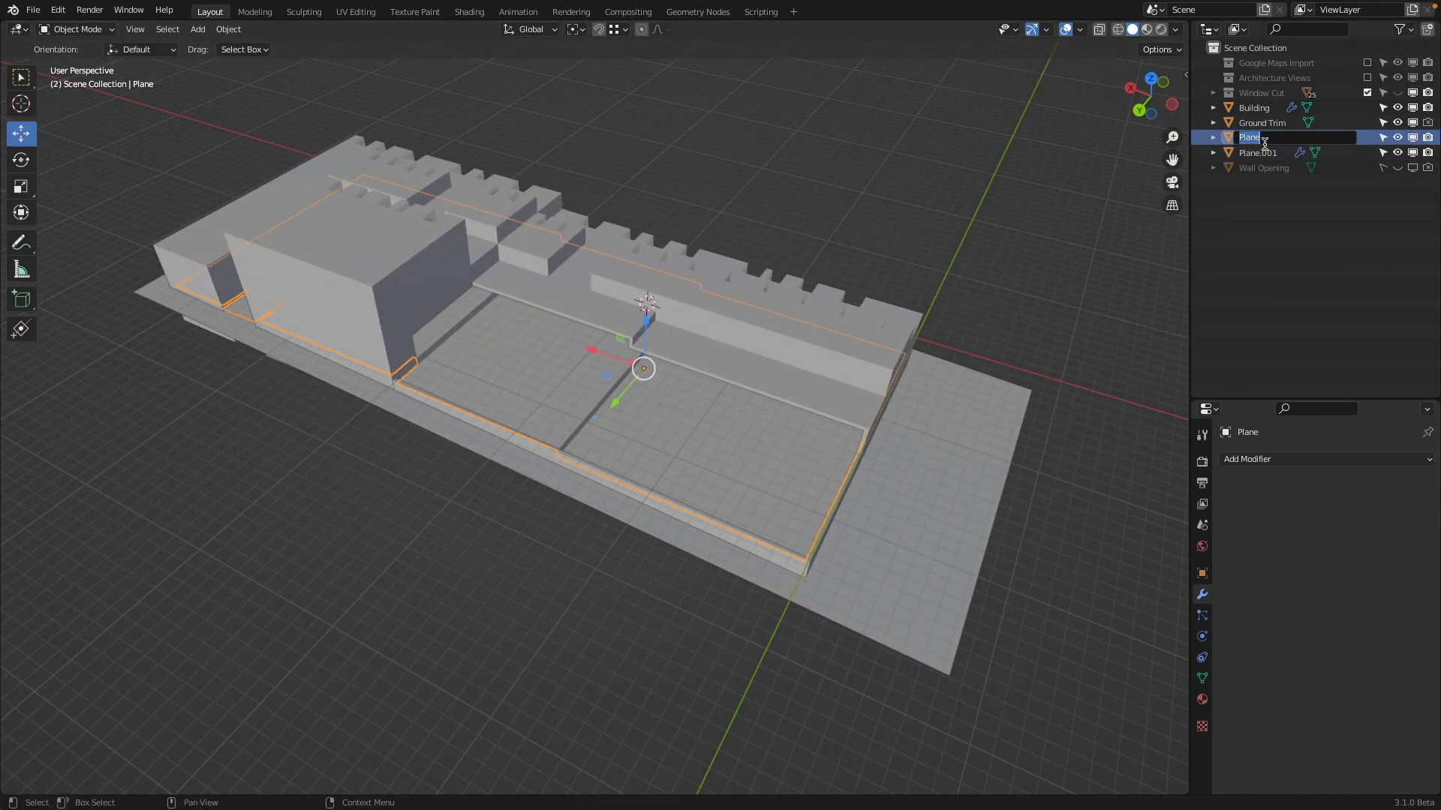
type("Floor")
key("Return")
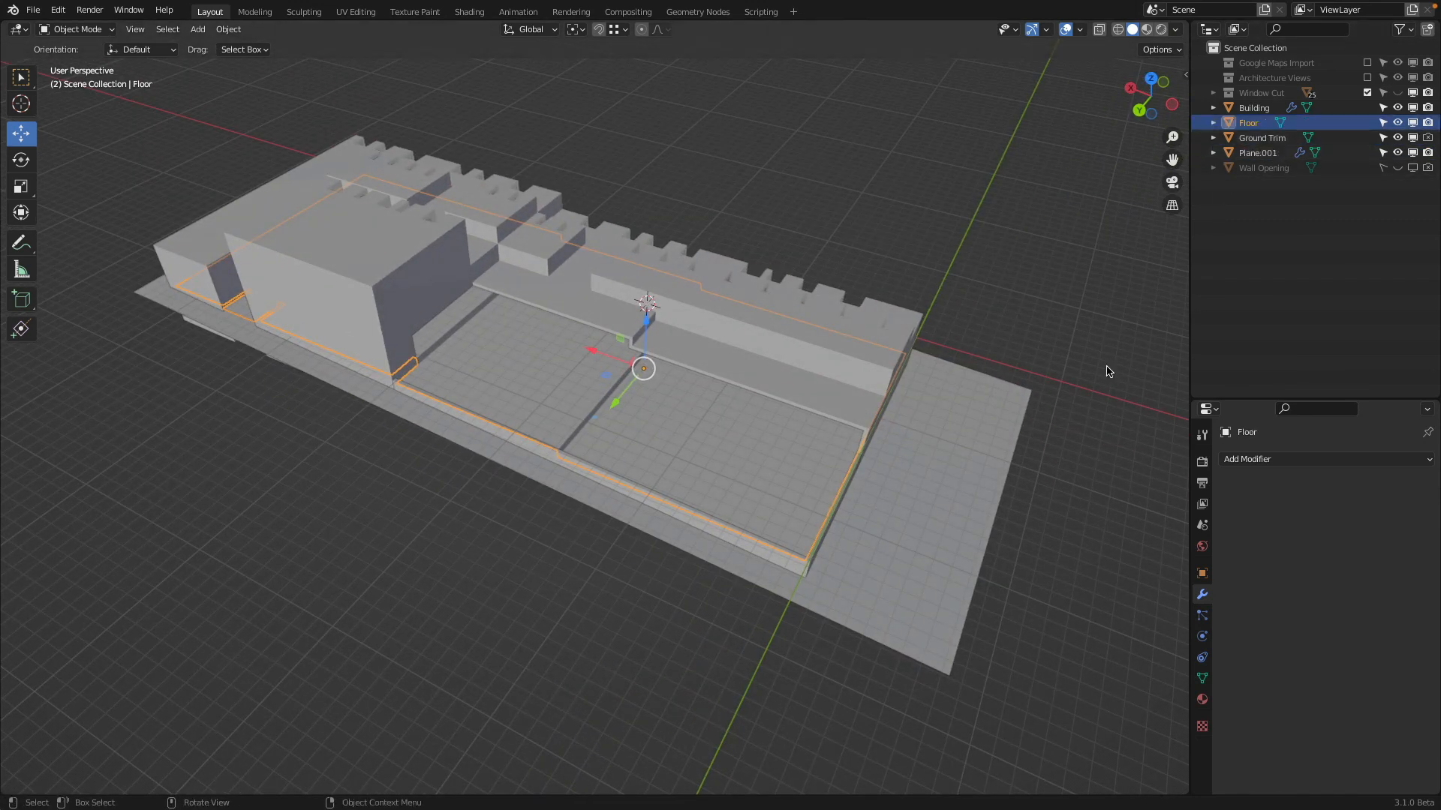
Select the L-shaped outer wall and rename the object Plane.001 as Garden Wall
left_click(797, 560)
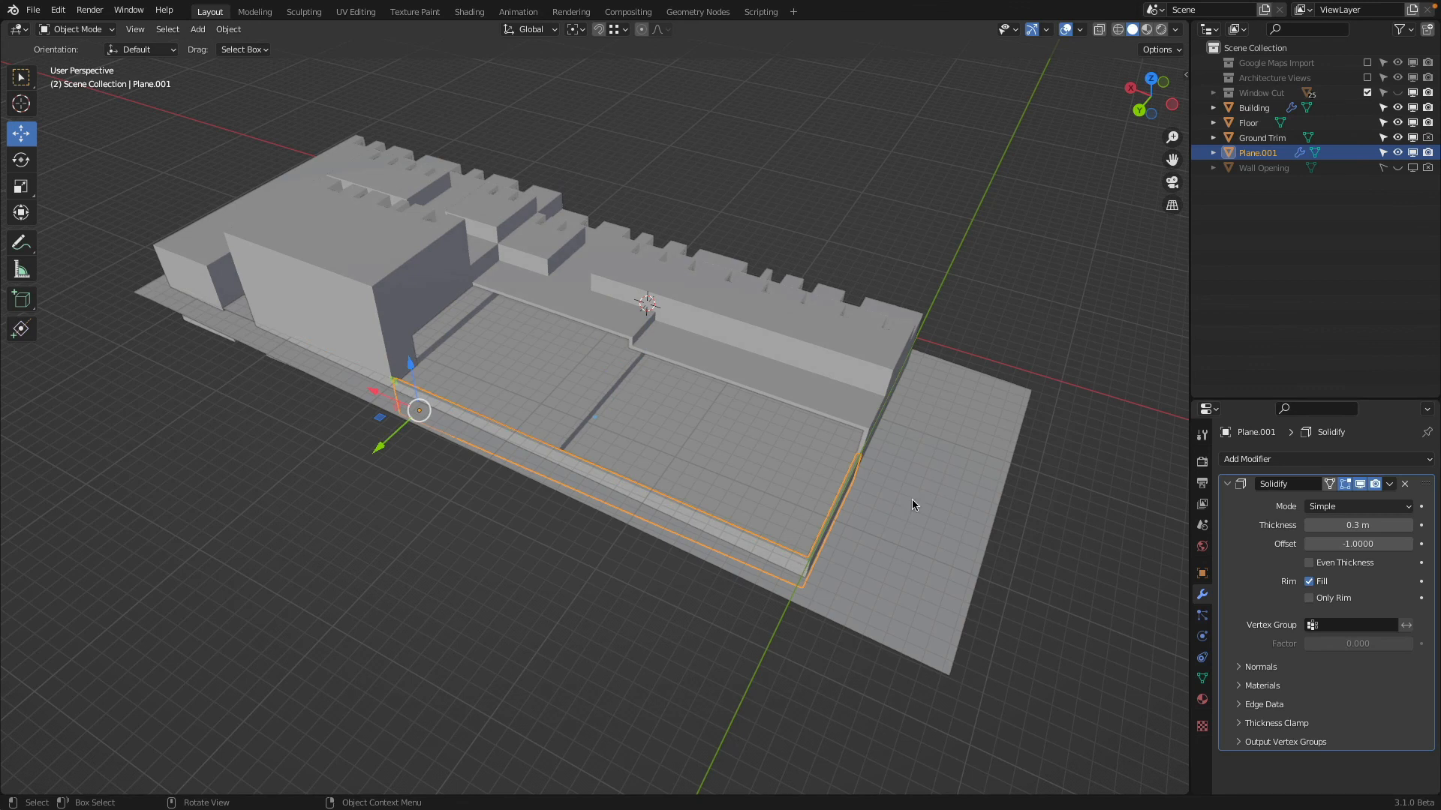
double_click(1255, 154)
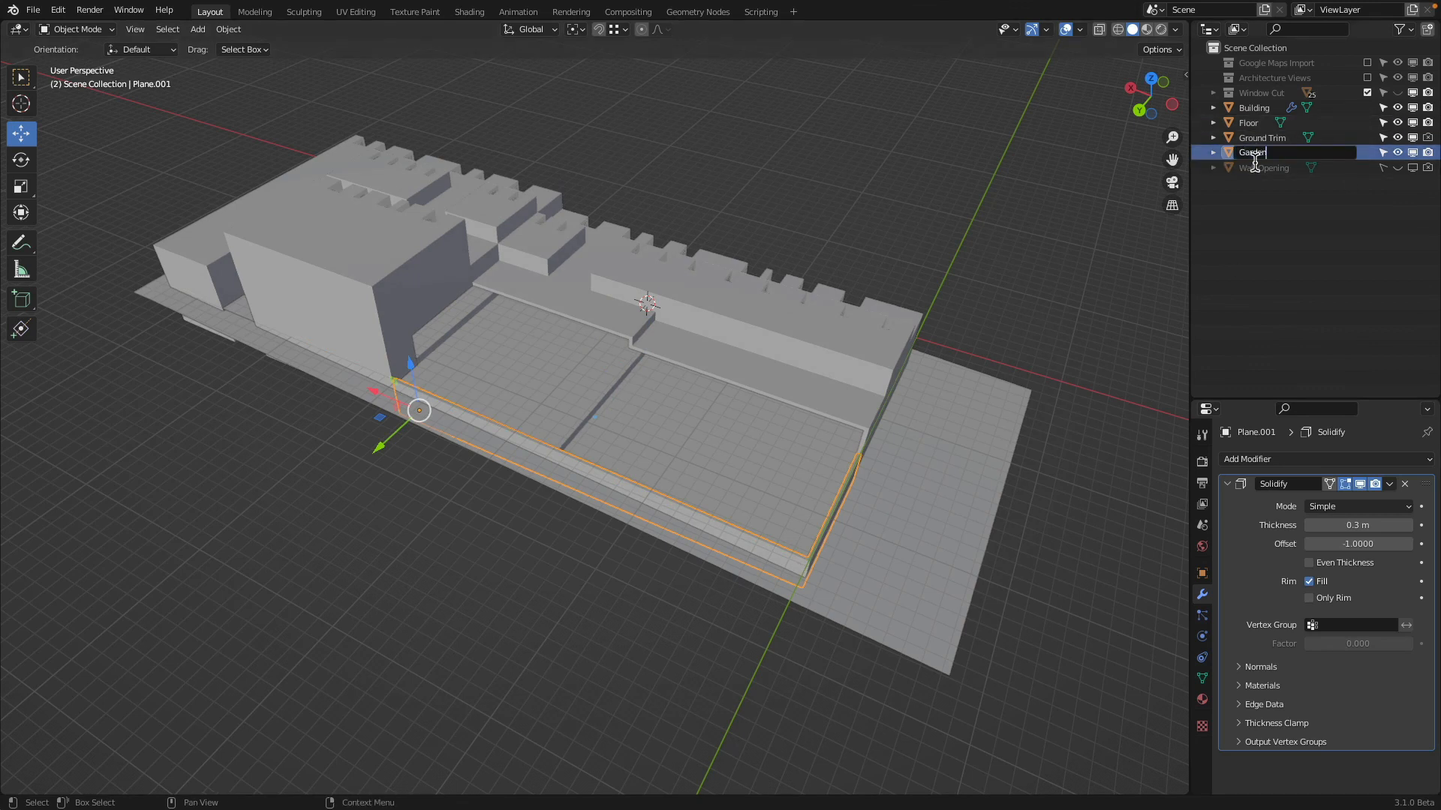
type("Garden Wall")
key("Return")
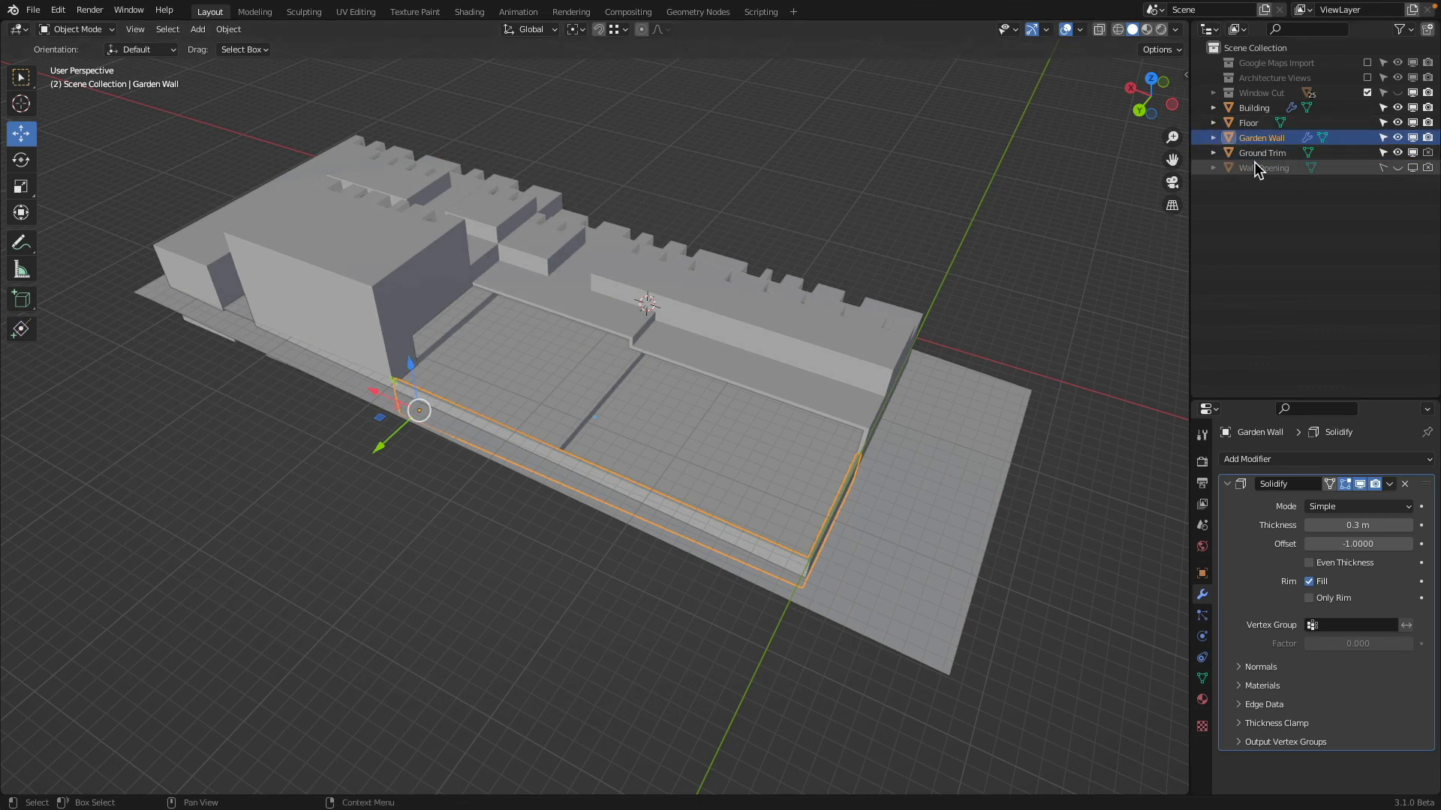
Check the whole building with its floor, garden wall and ground plane from several angles and clear the selection
middle_click_drag(720, 304, 742, 259)
left_click(932, 415)
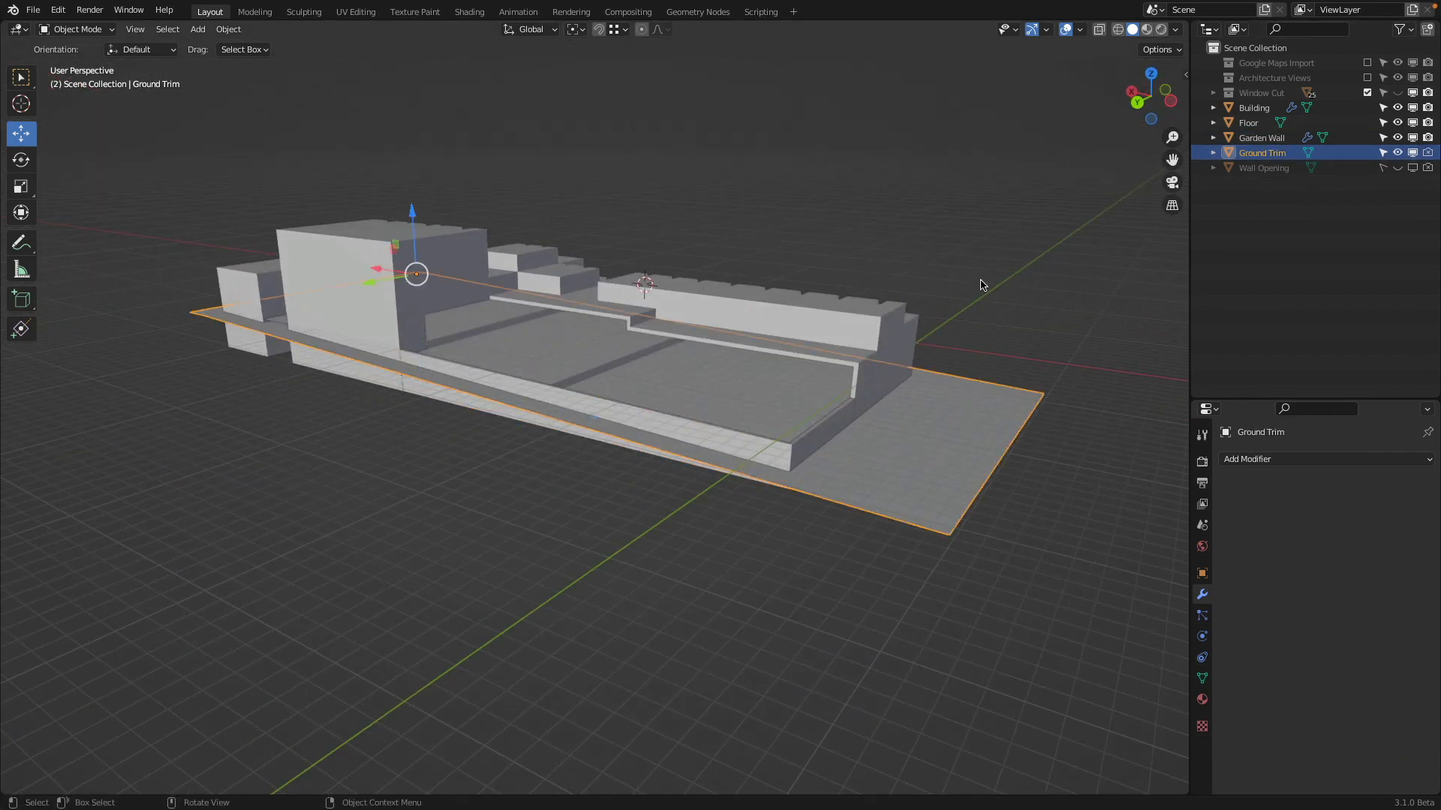
mouse_move(980, 279)
middle_mouse_down()
mouse_move(949, 389)
mouse_move(782, 260)
mouse_move(963, 276)
middle_mouse_up()
key("a")
middle_click_drag(664, 187, 698, 244, "shift")
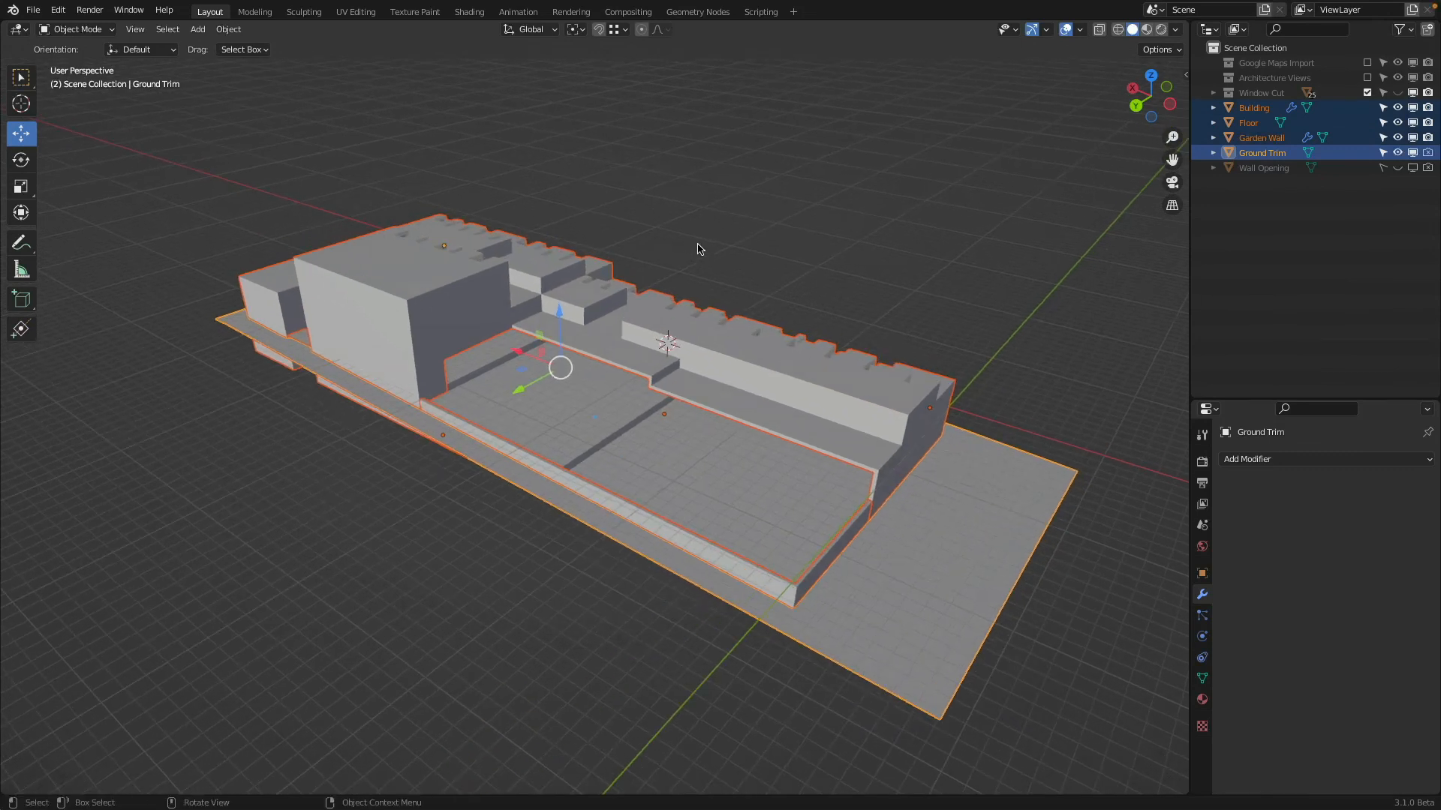
scroll(704, 243, "up", 3)
key("alt+a")
scroll(703, 243, "down", 3)
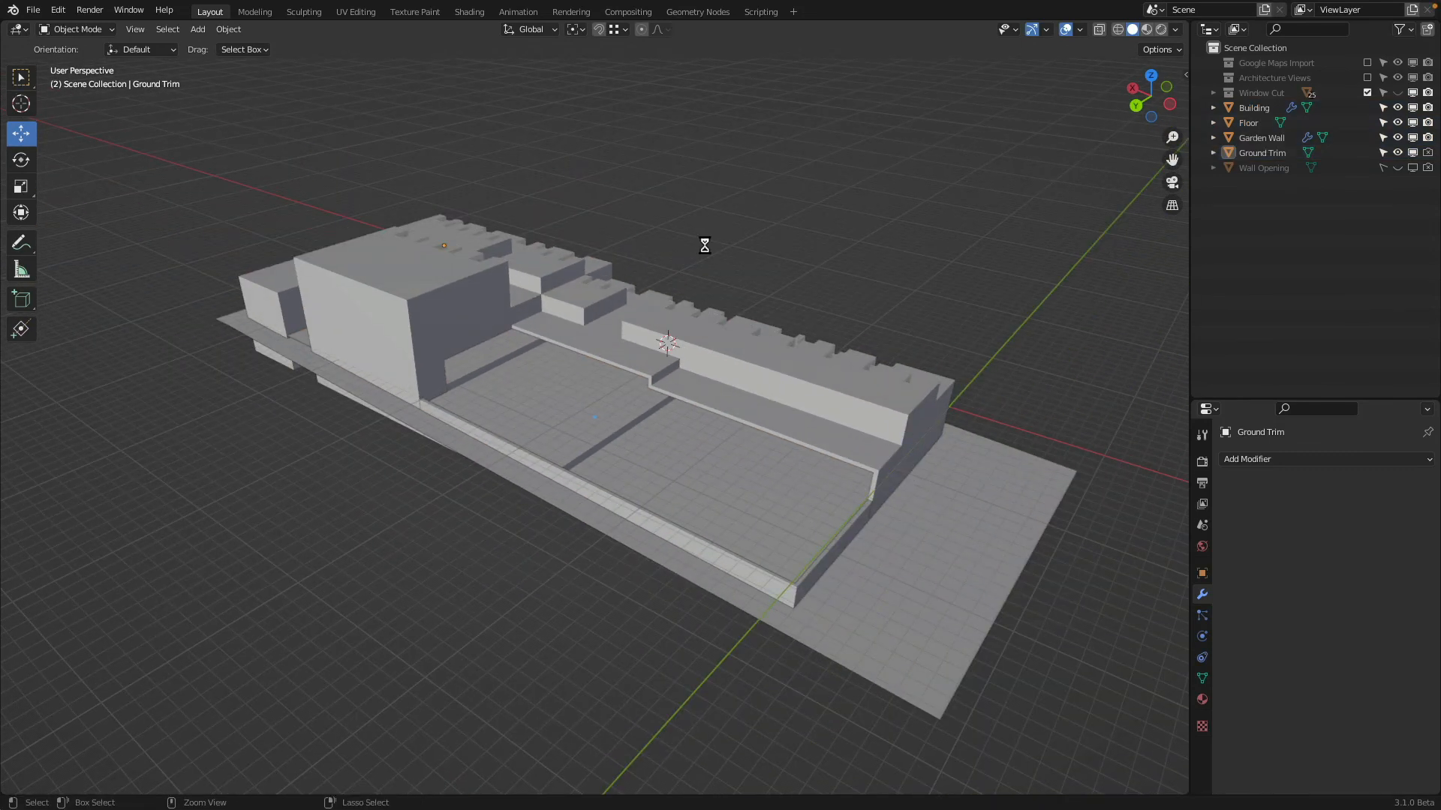